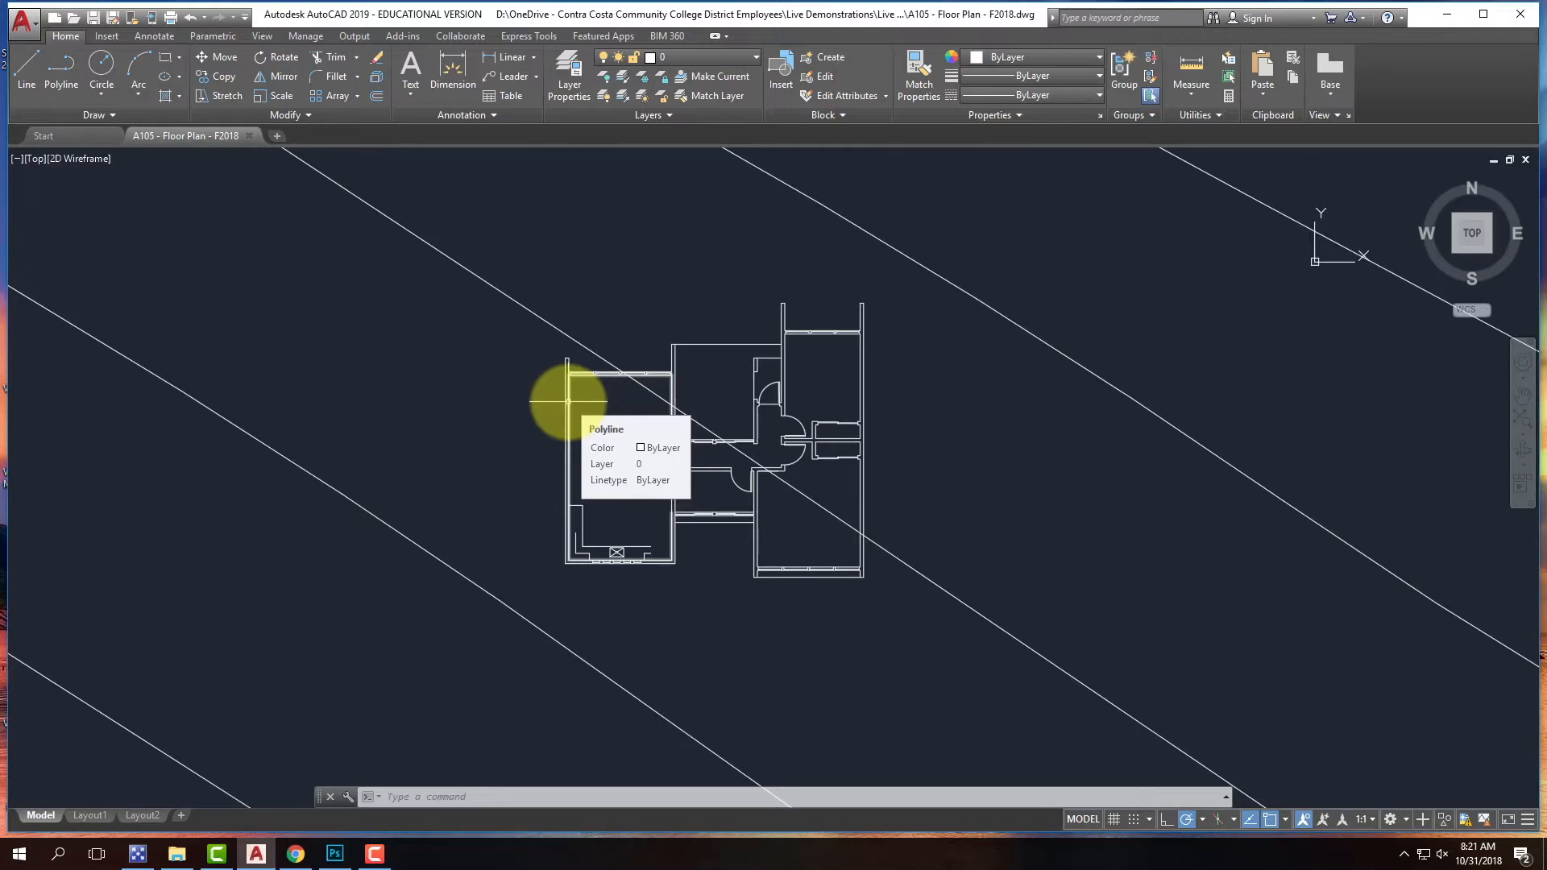
# - Open the layer manager over the floor plan and create a new layer named A-Wall
pyautogui.scroll(4, 637, 531)
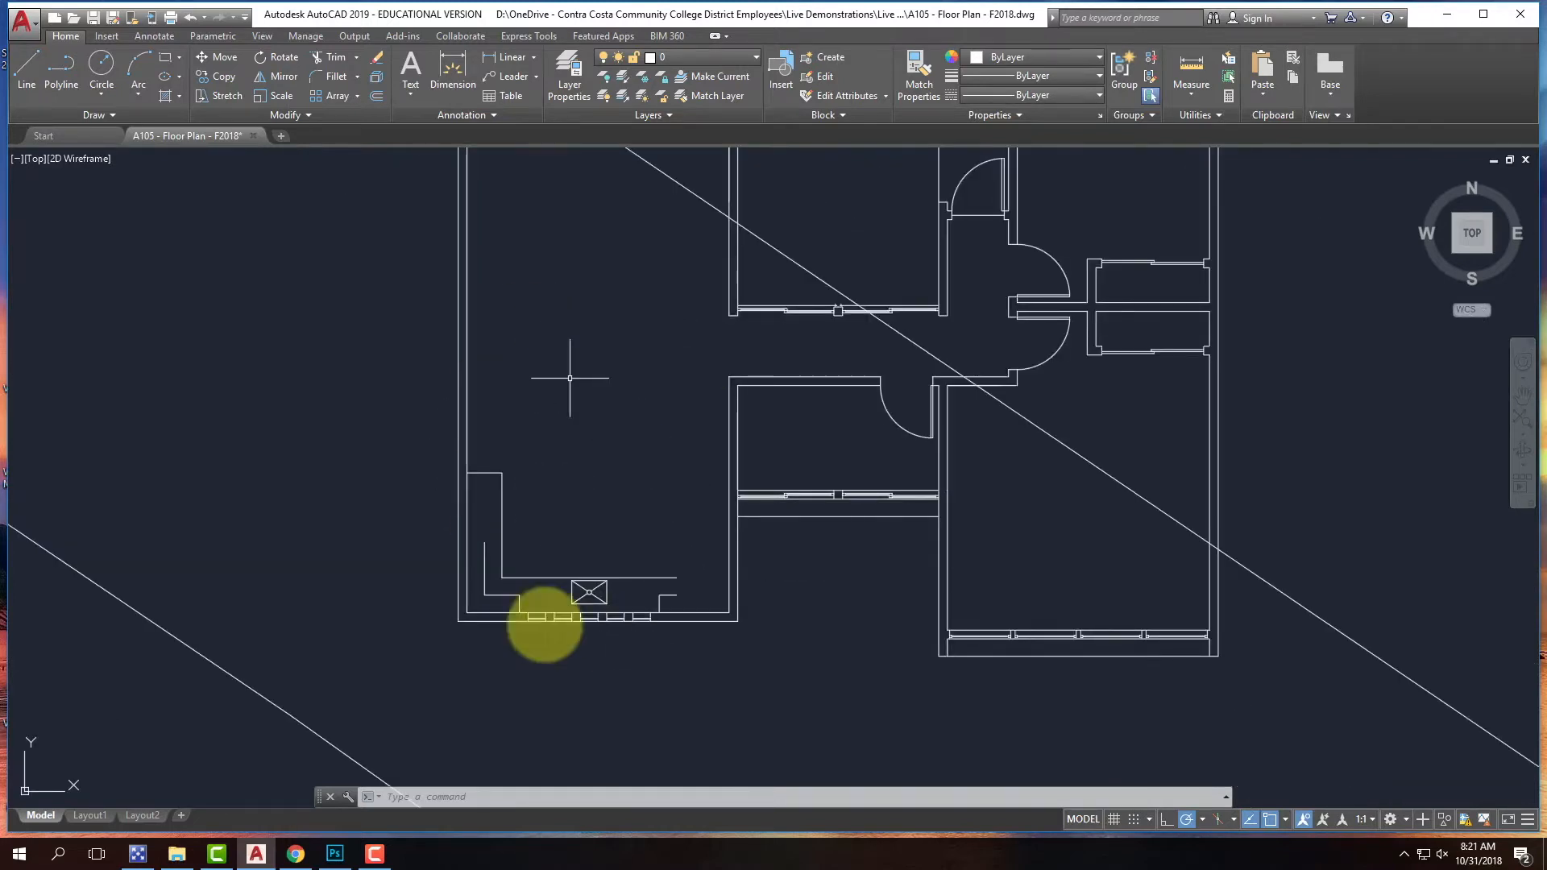
pyautogui.scroll(-2, 607, 486)
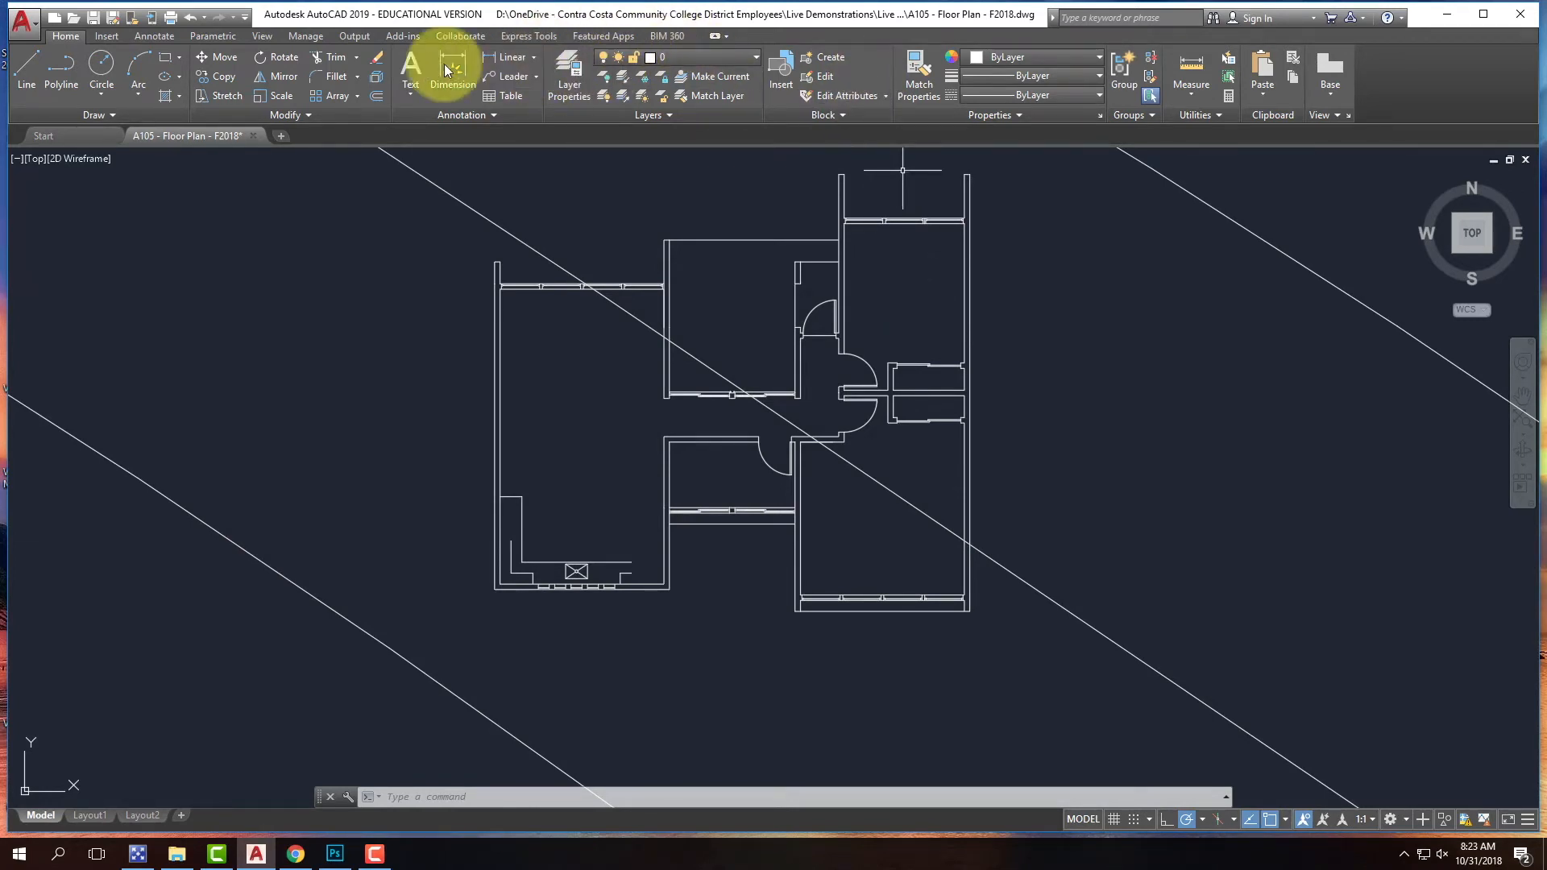
pyautogui.click(573, 81)
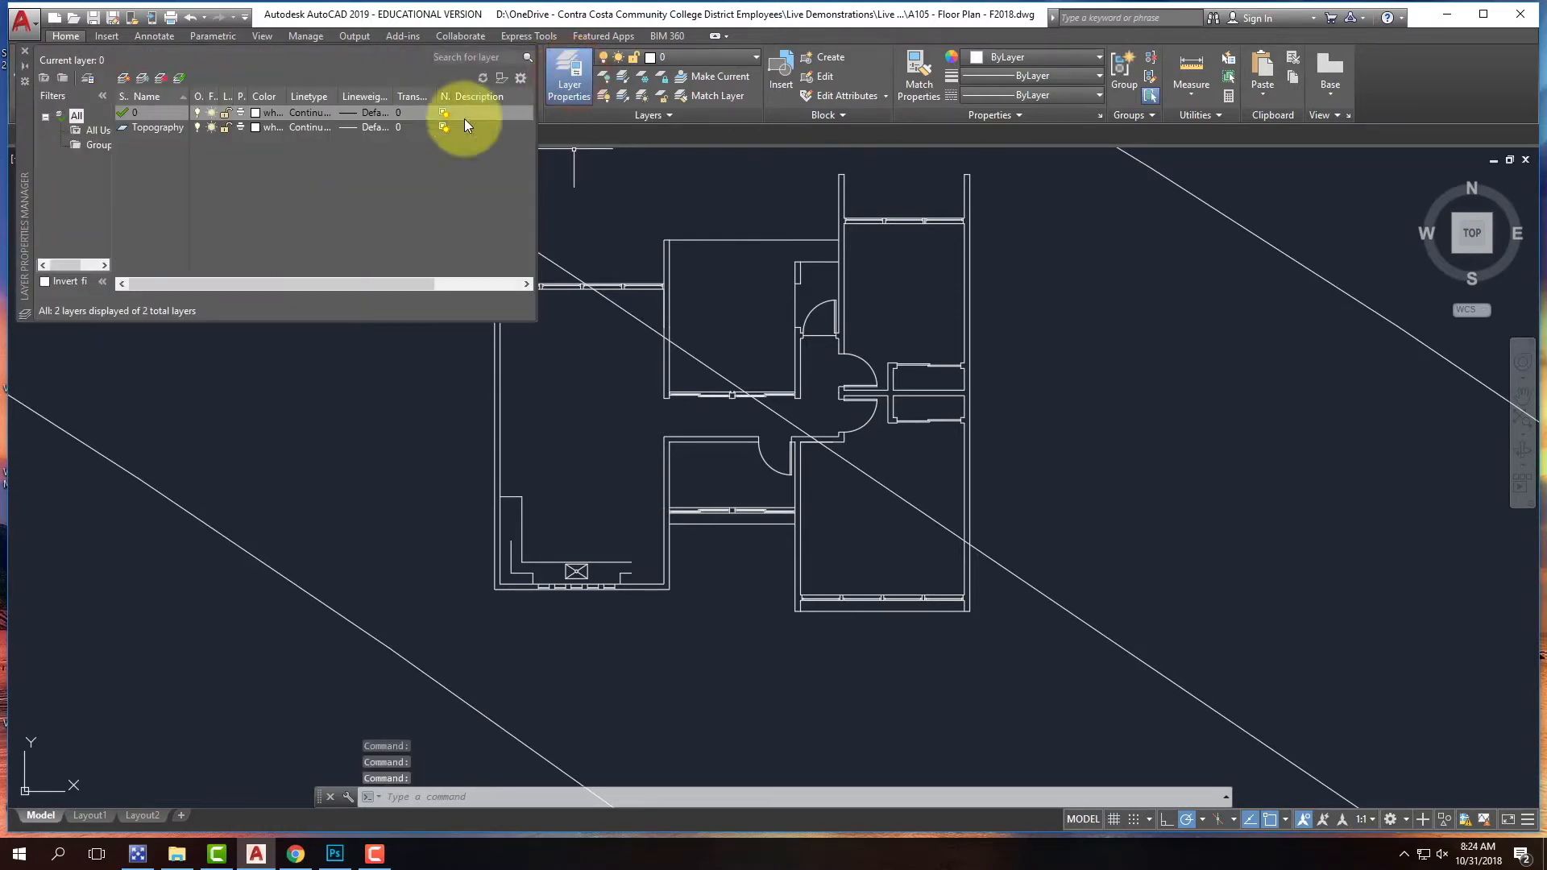
pyautogui.moveTo(27, 182)
pyautogui.mouseDown()
pyautogui.moveTo(235, 313)
pyautogui.moveTo(354, 360)
pyautogui.mouseUp()
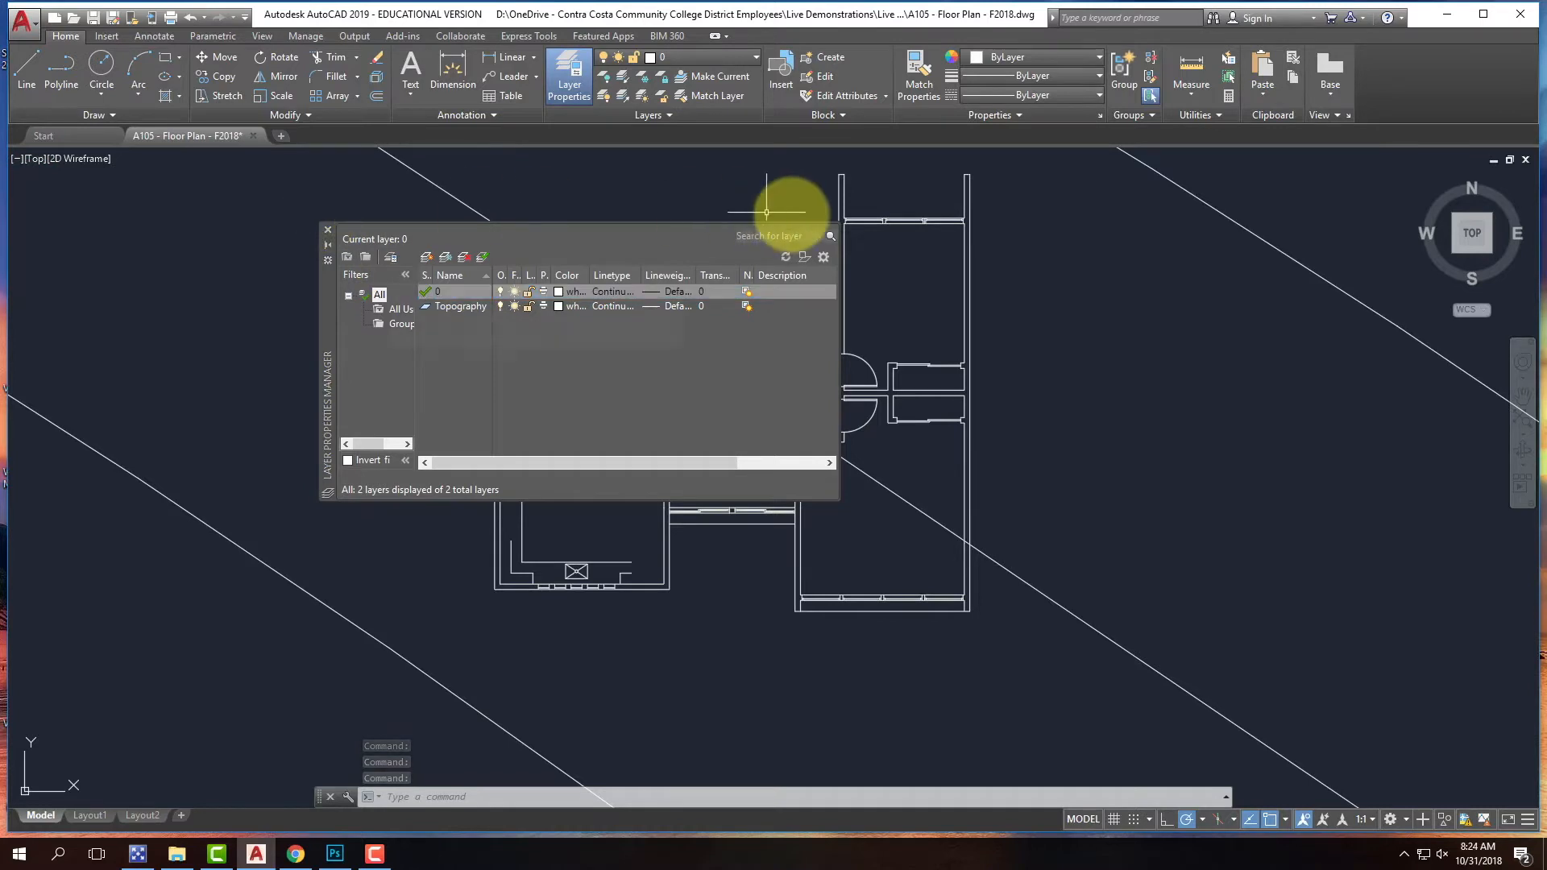
pyautogui.click(431, 260)
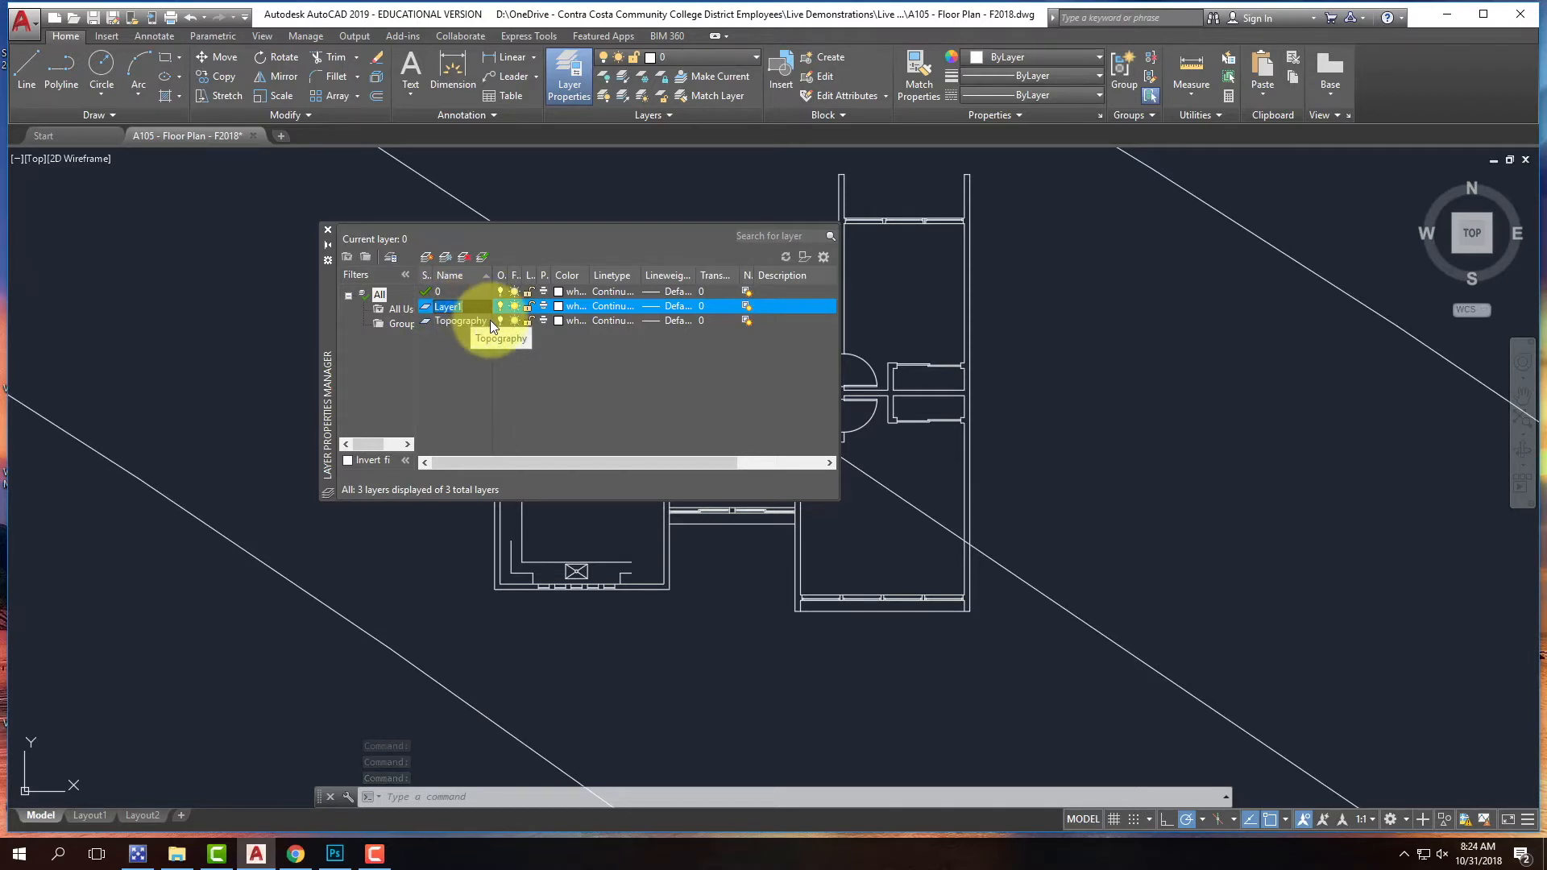
pyautogui.write('A-Walls')
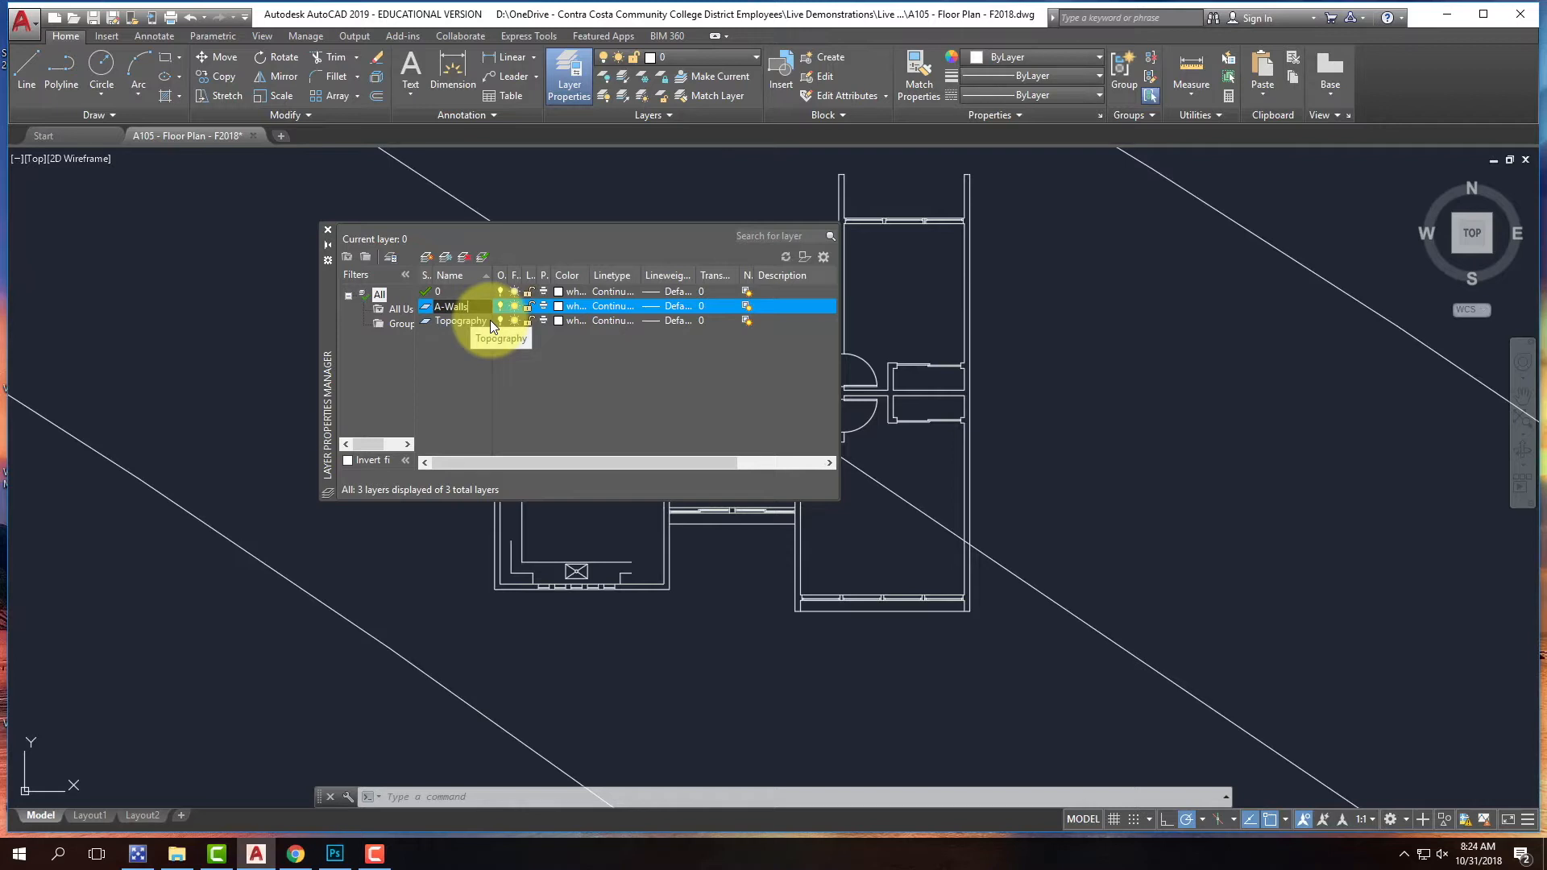
pyautogui.press('BackSpace')
# - Add another layer and name it A-Door
pyautogui.click(433, 260)
pyautogui.write('A')
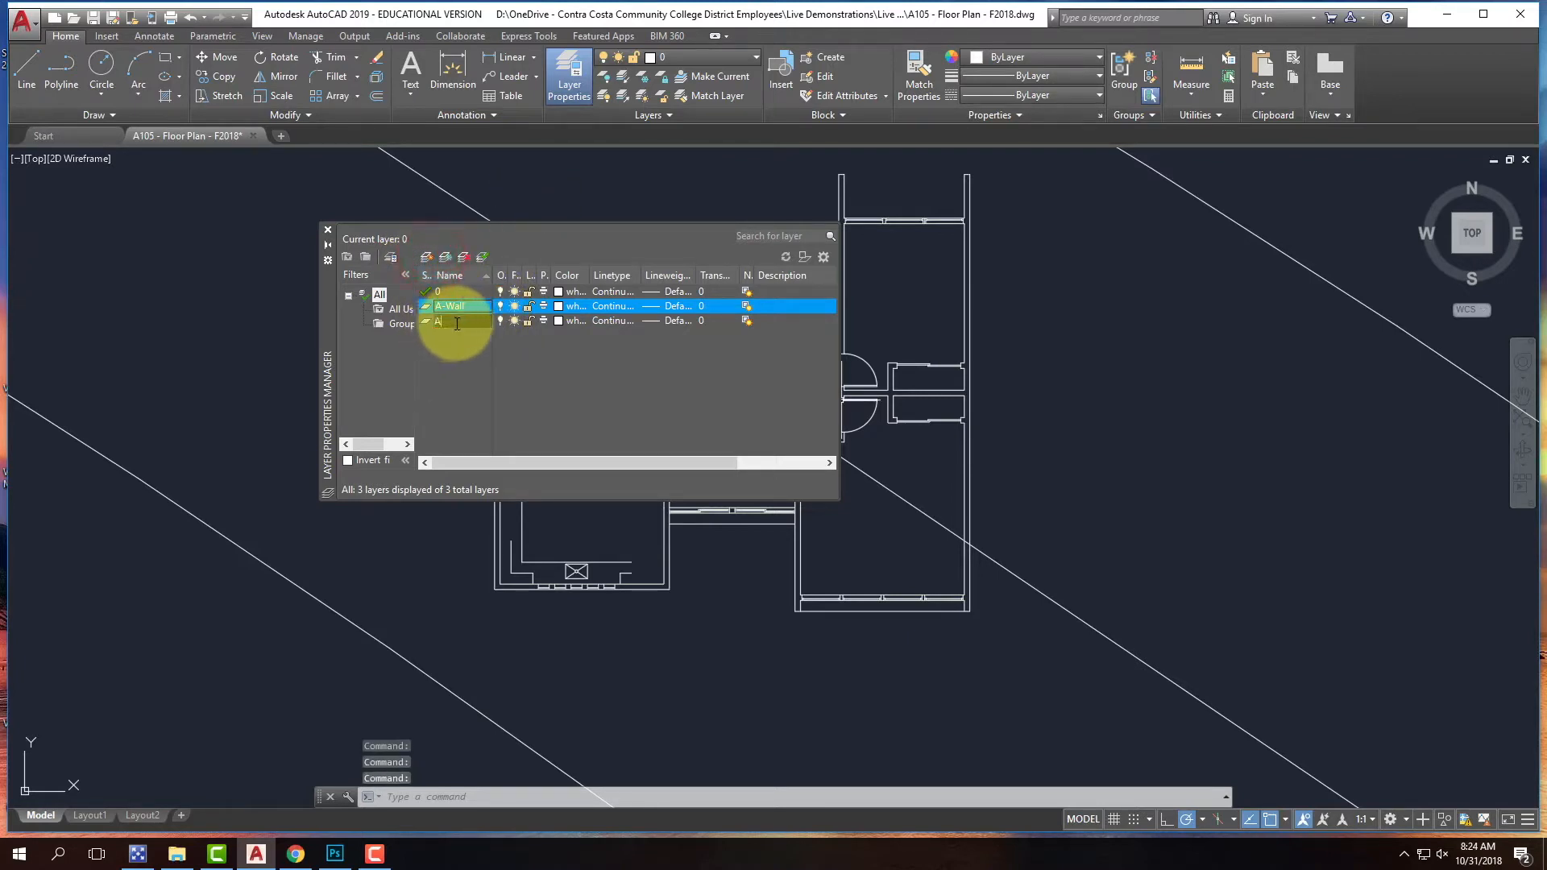
pyautogui.write('-Door')
pyautogui.press('Return')
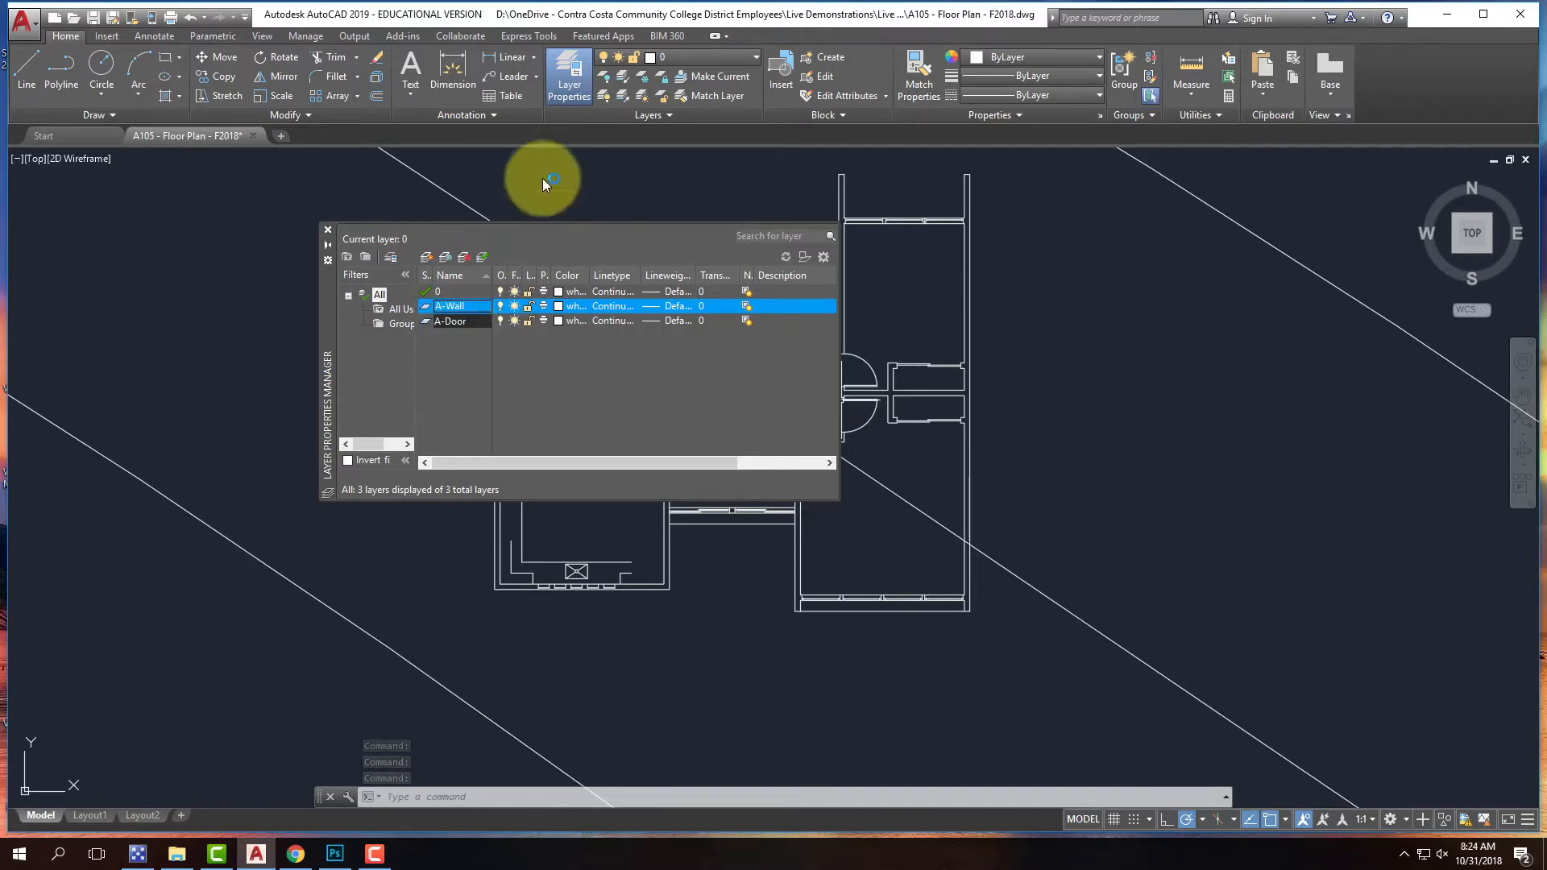
# - Add a new layer for the windows and name it A-Window
pyautogui.click(426, 256)
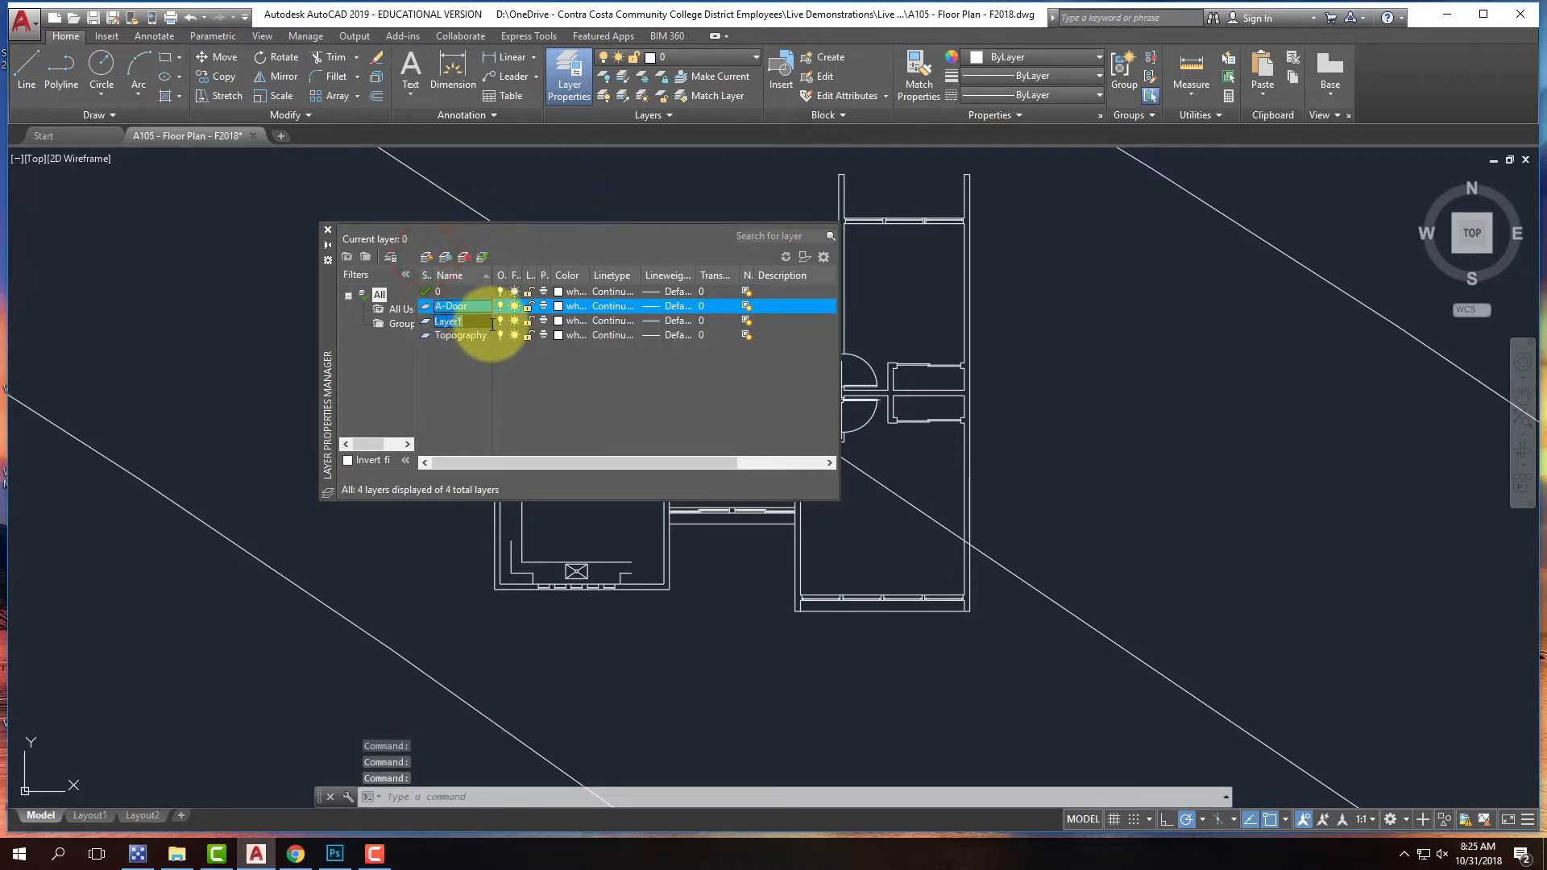
pyautogui.write('A-')
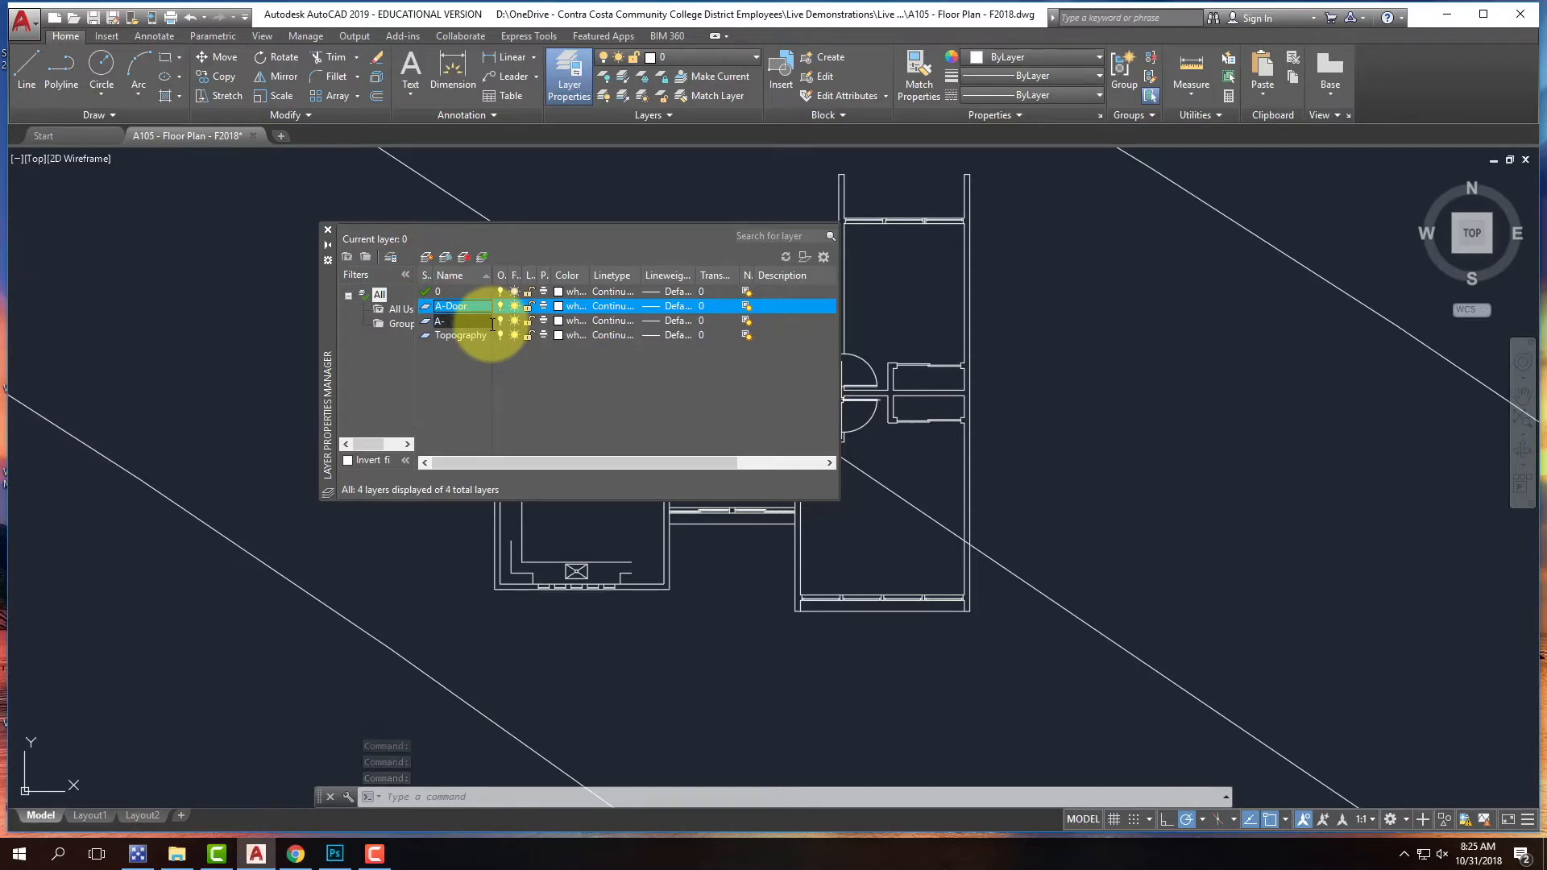
pyautogui.click(453, 380)
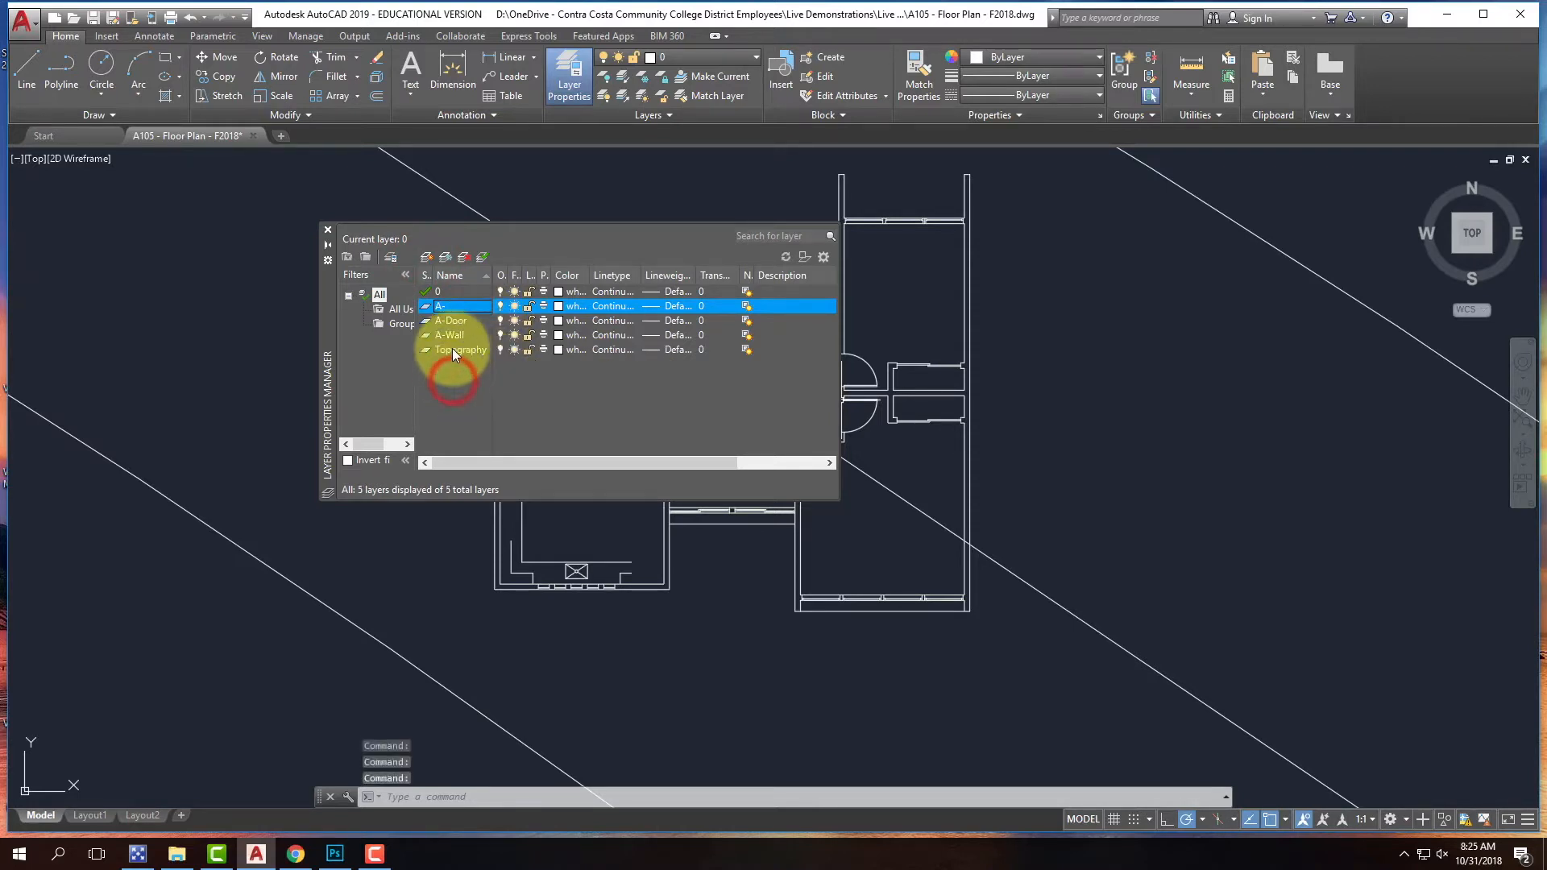
pyautogui.click(447, 307)
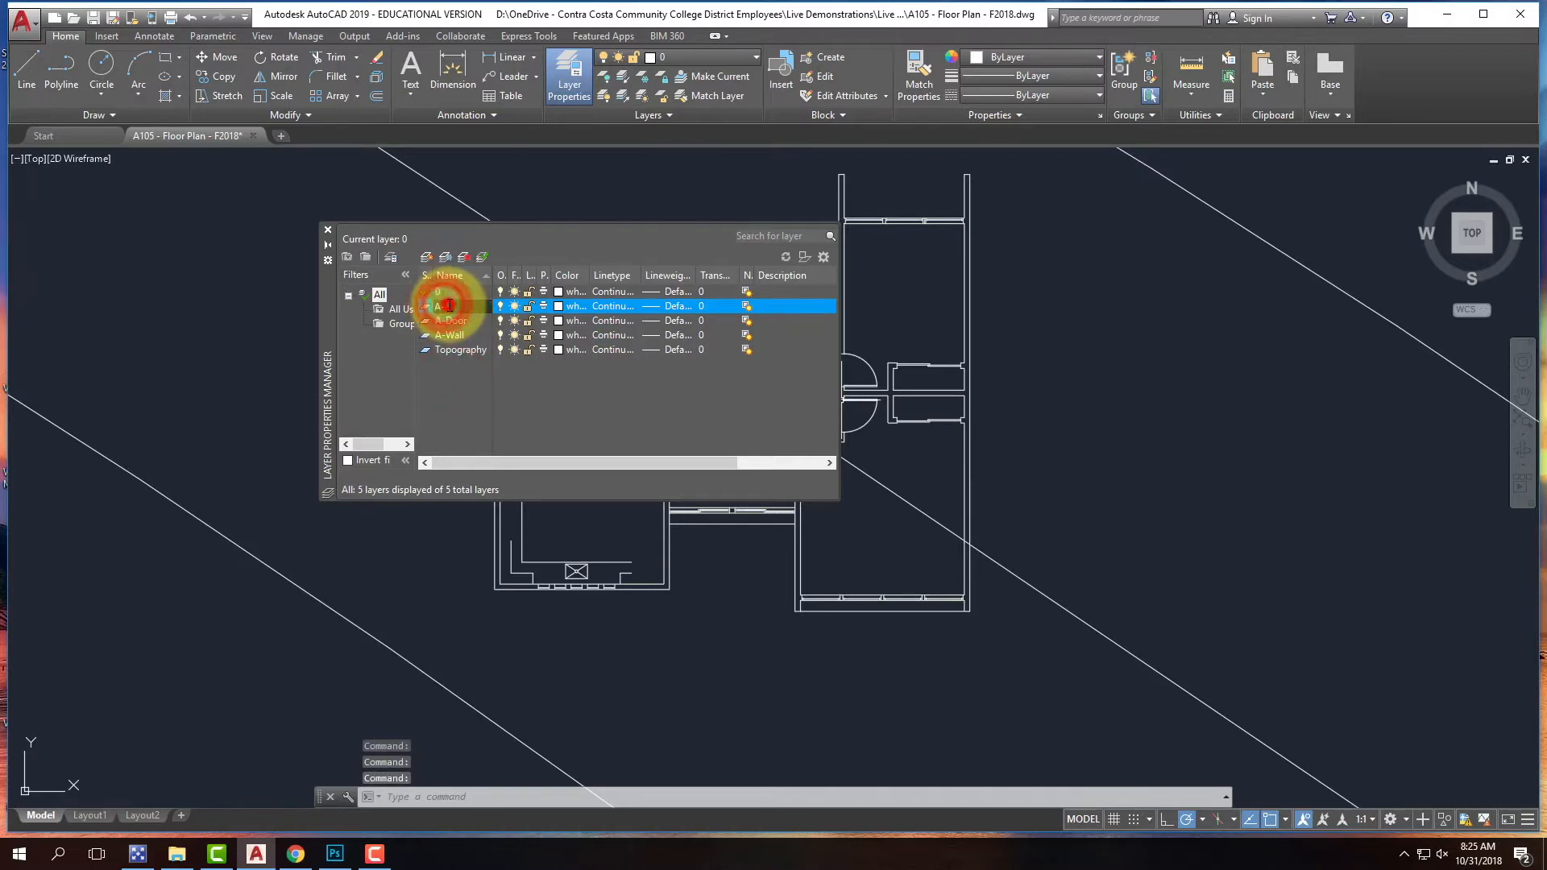
pyautogui.write('Window')
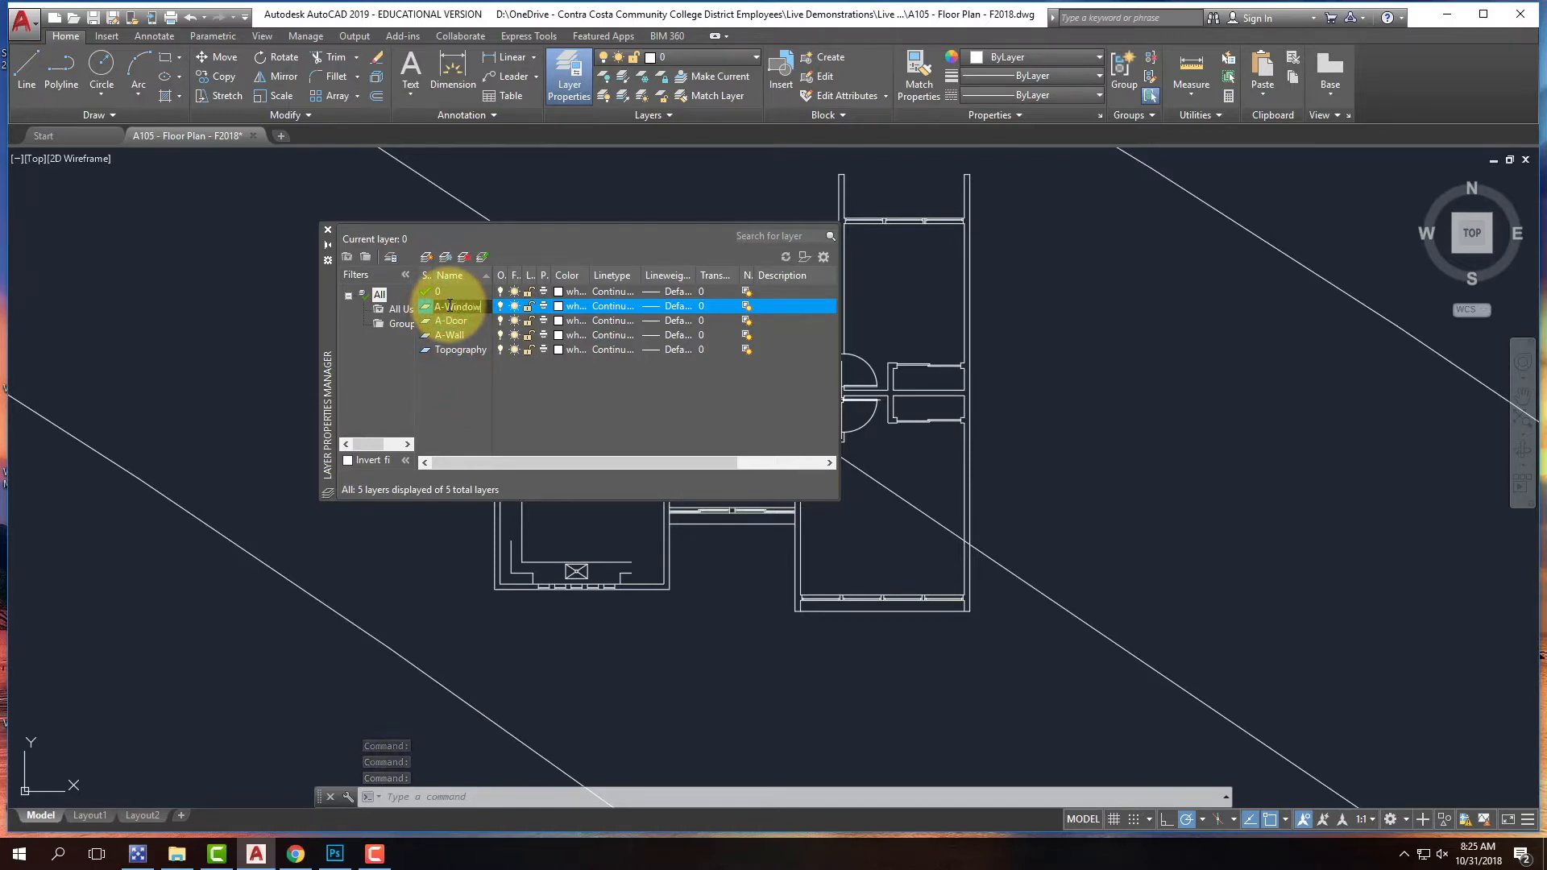
pyautogui.press('Return')
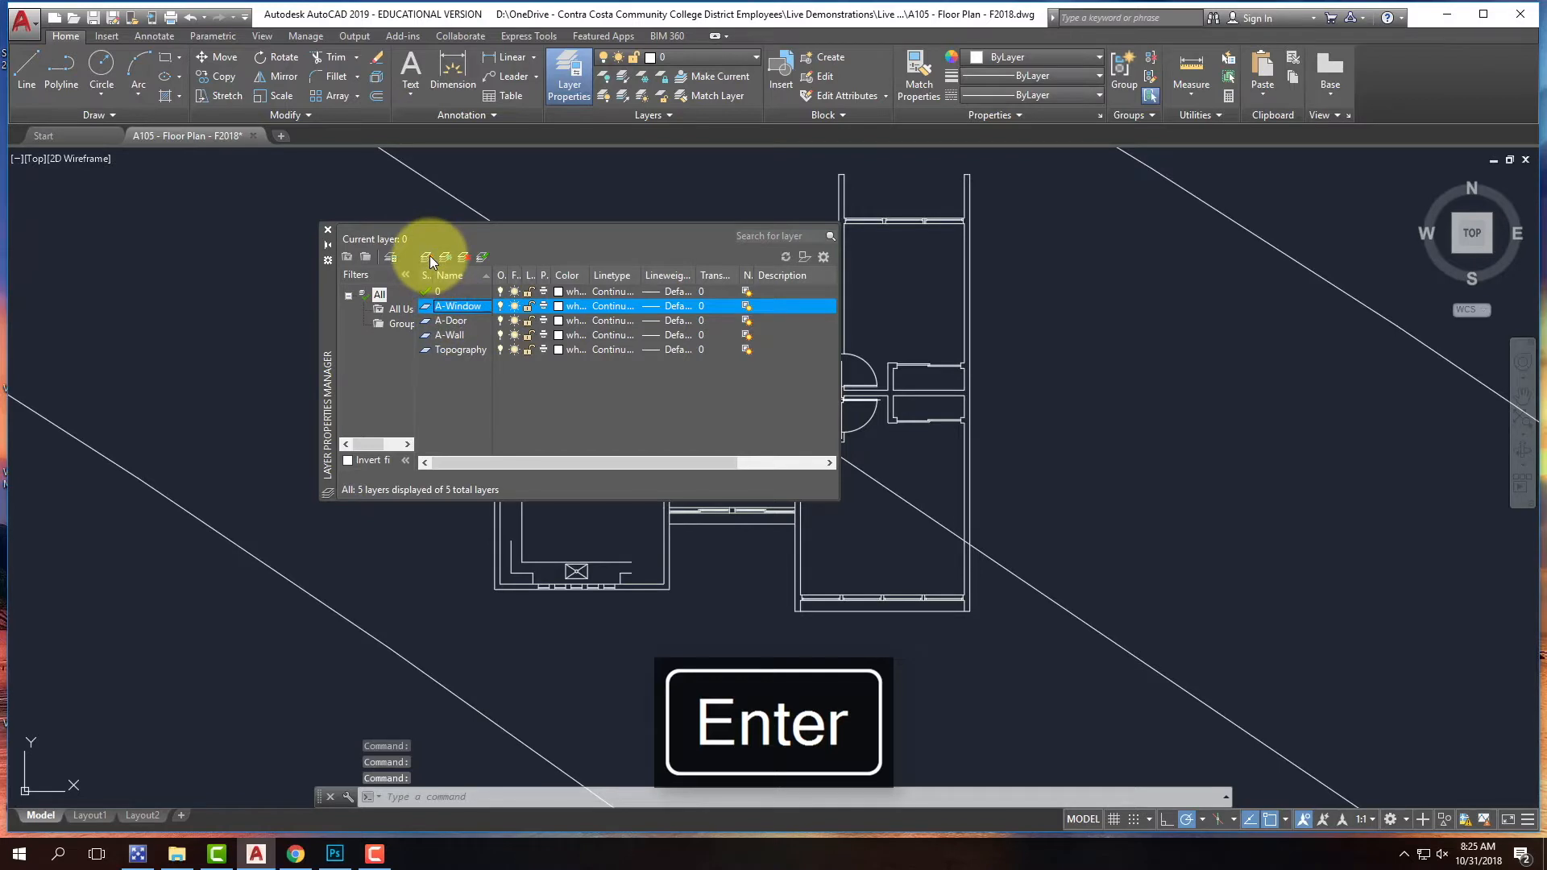
# - Create one more layer for the fixtures and name it A-Fixtures
pyautogui.click(428, 258)
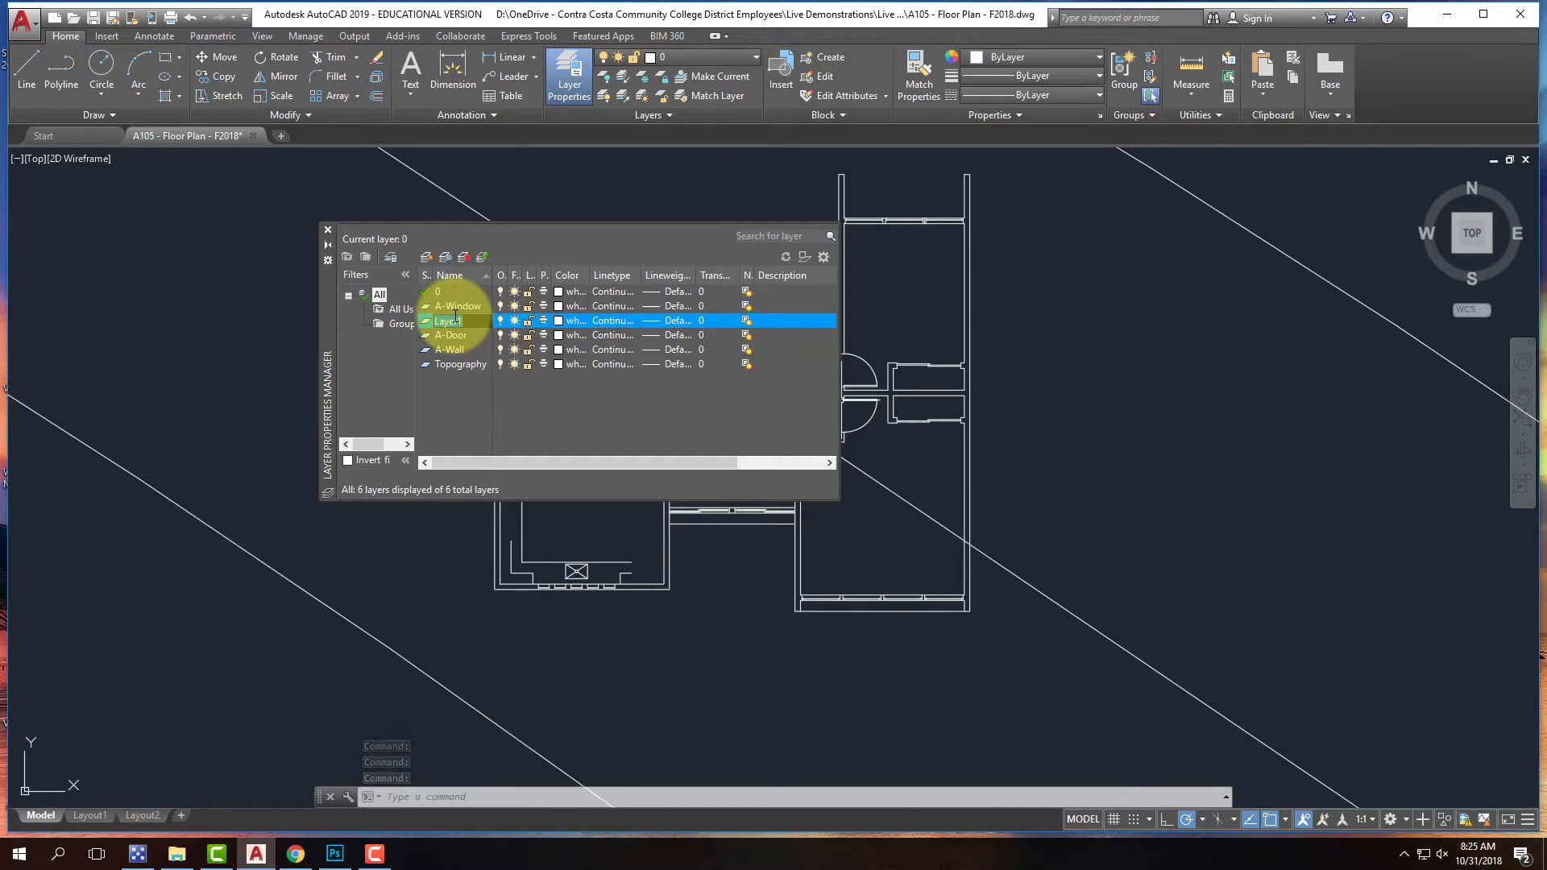
pyautogui.write('A')
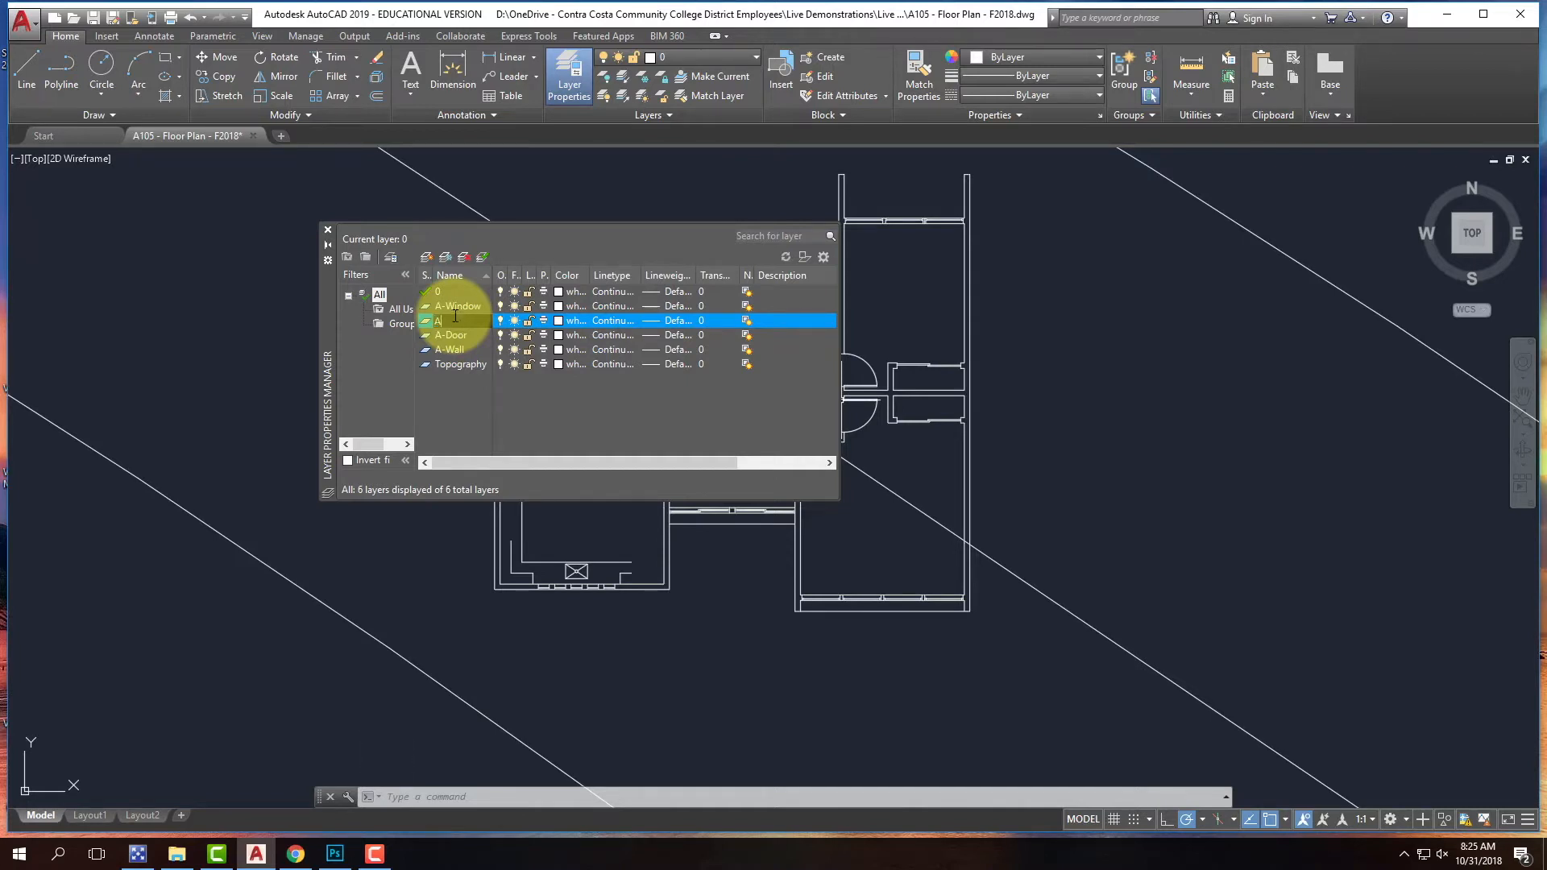
pyautogui.write('-Fixtures')
pyautogui.click(452, 384)
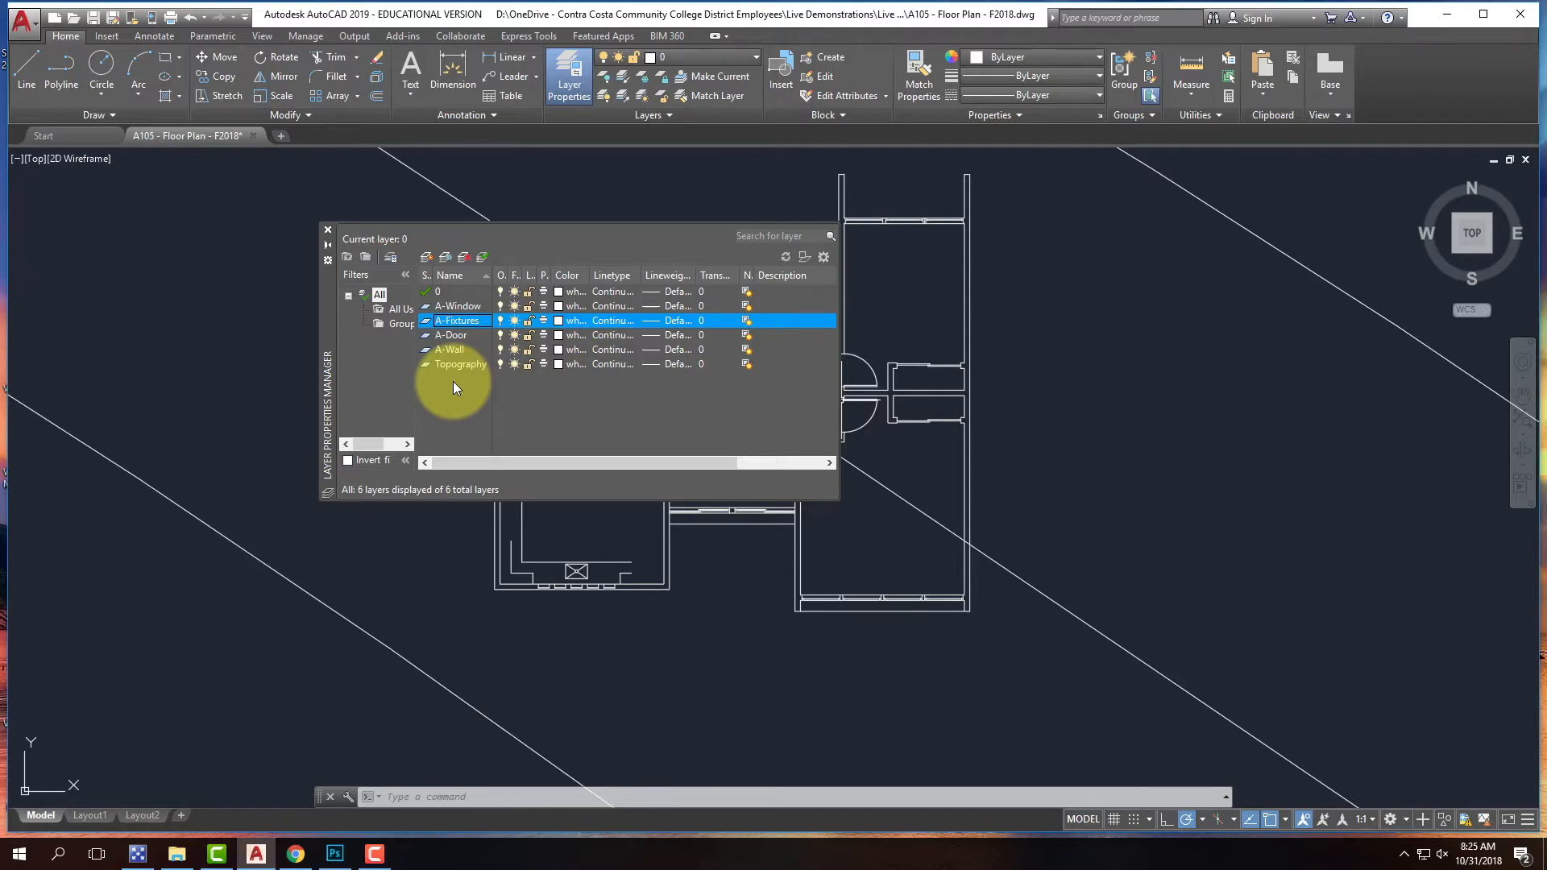
pyautogui.click(467, 397)
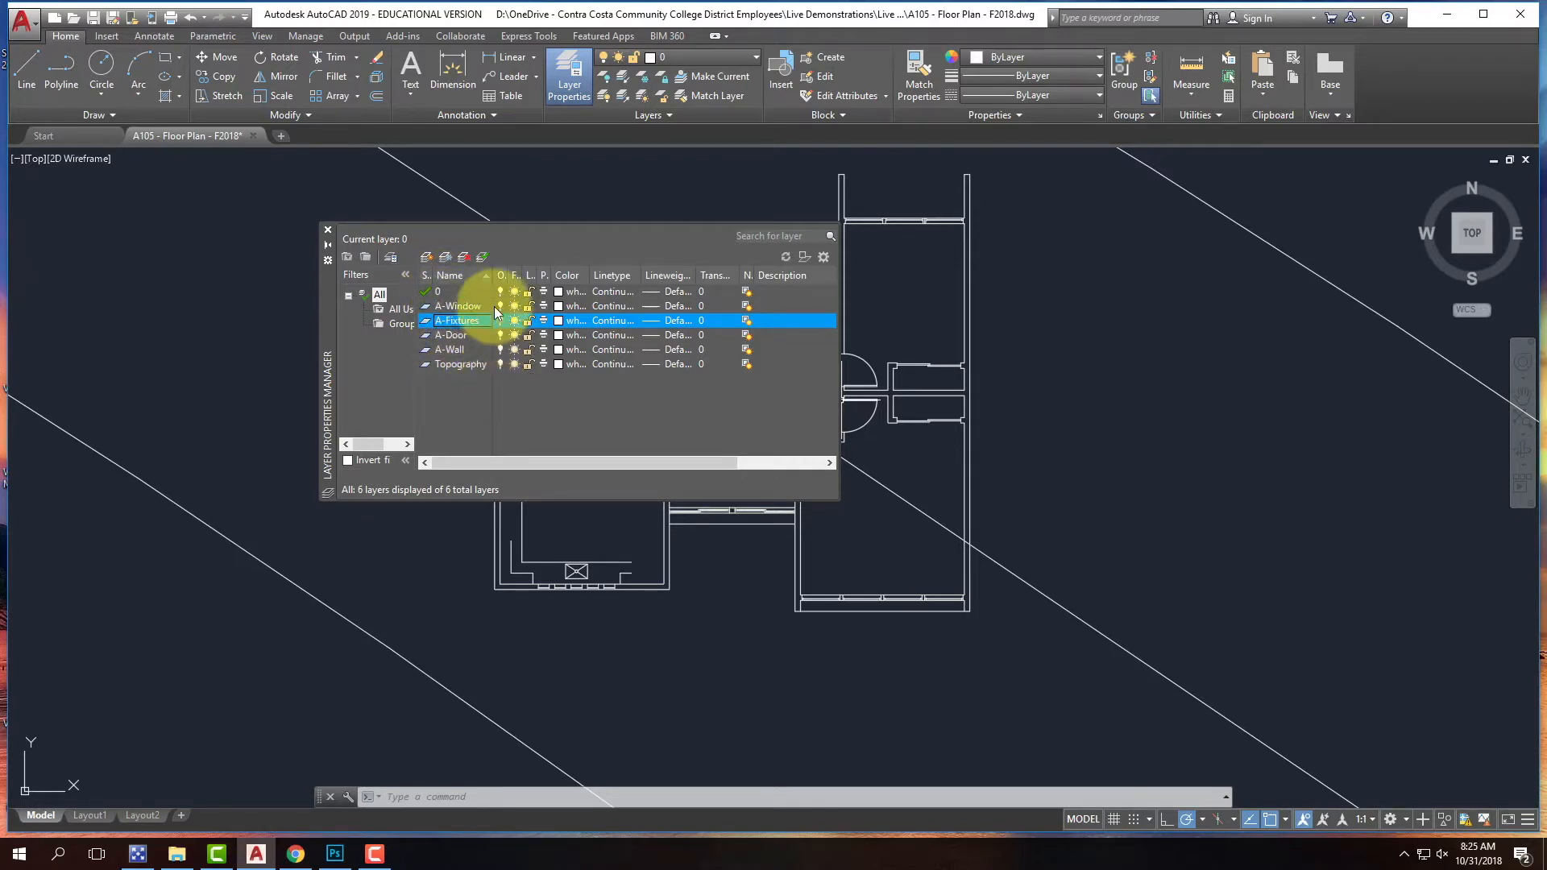
pyautogui.click(453, 349)
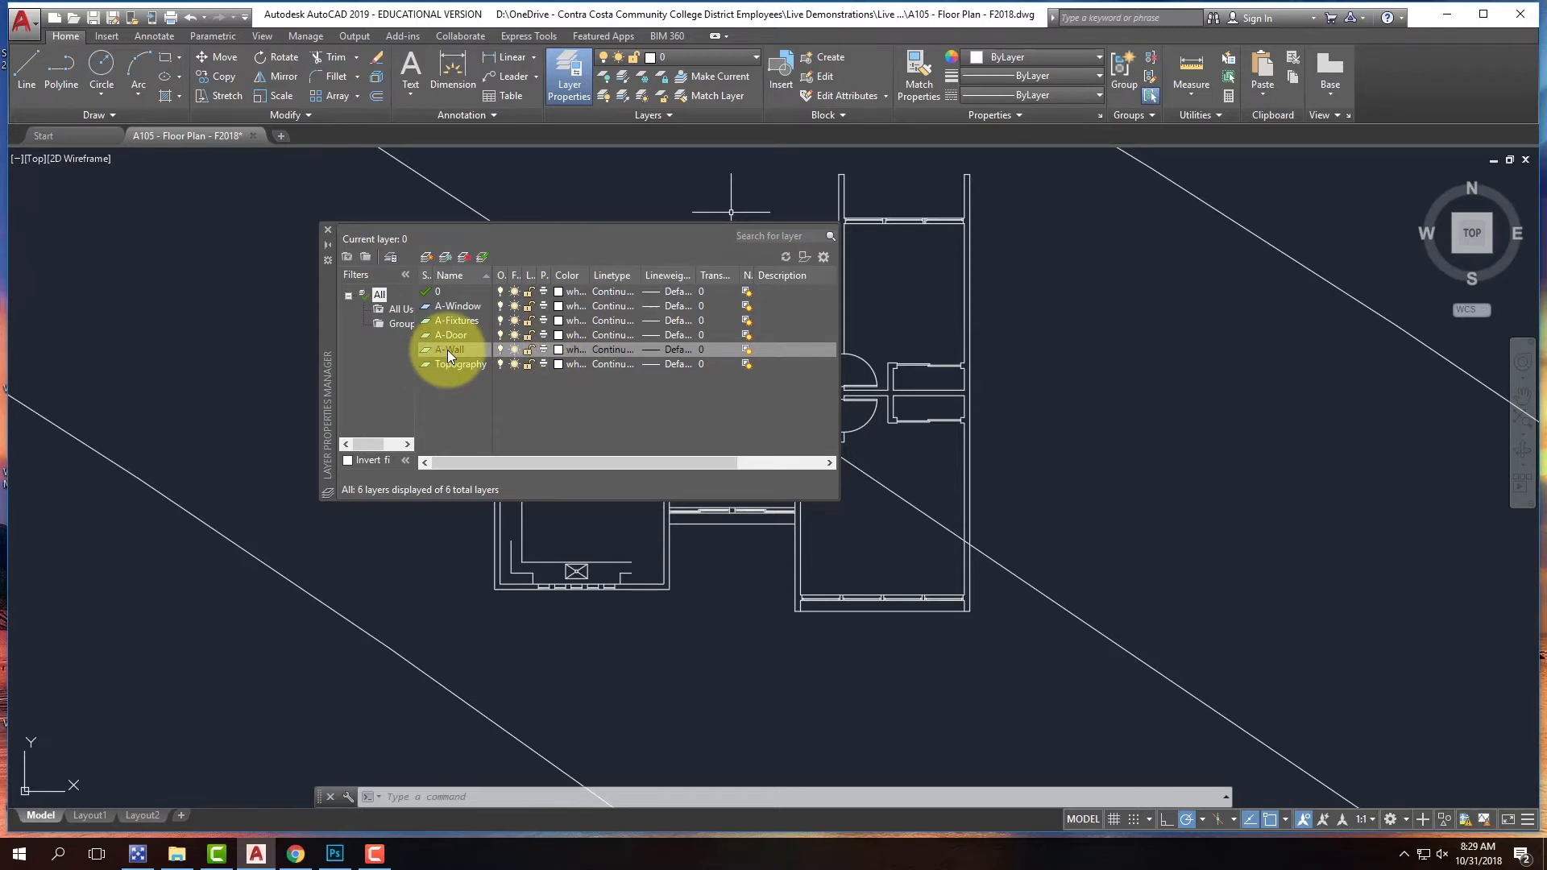
pyautogui.click(557, 350)
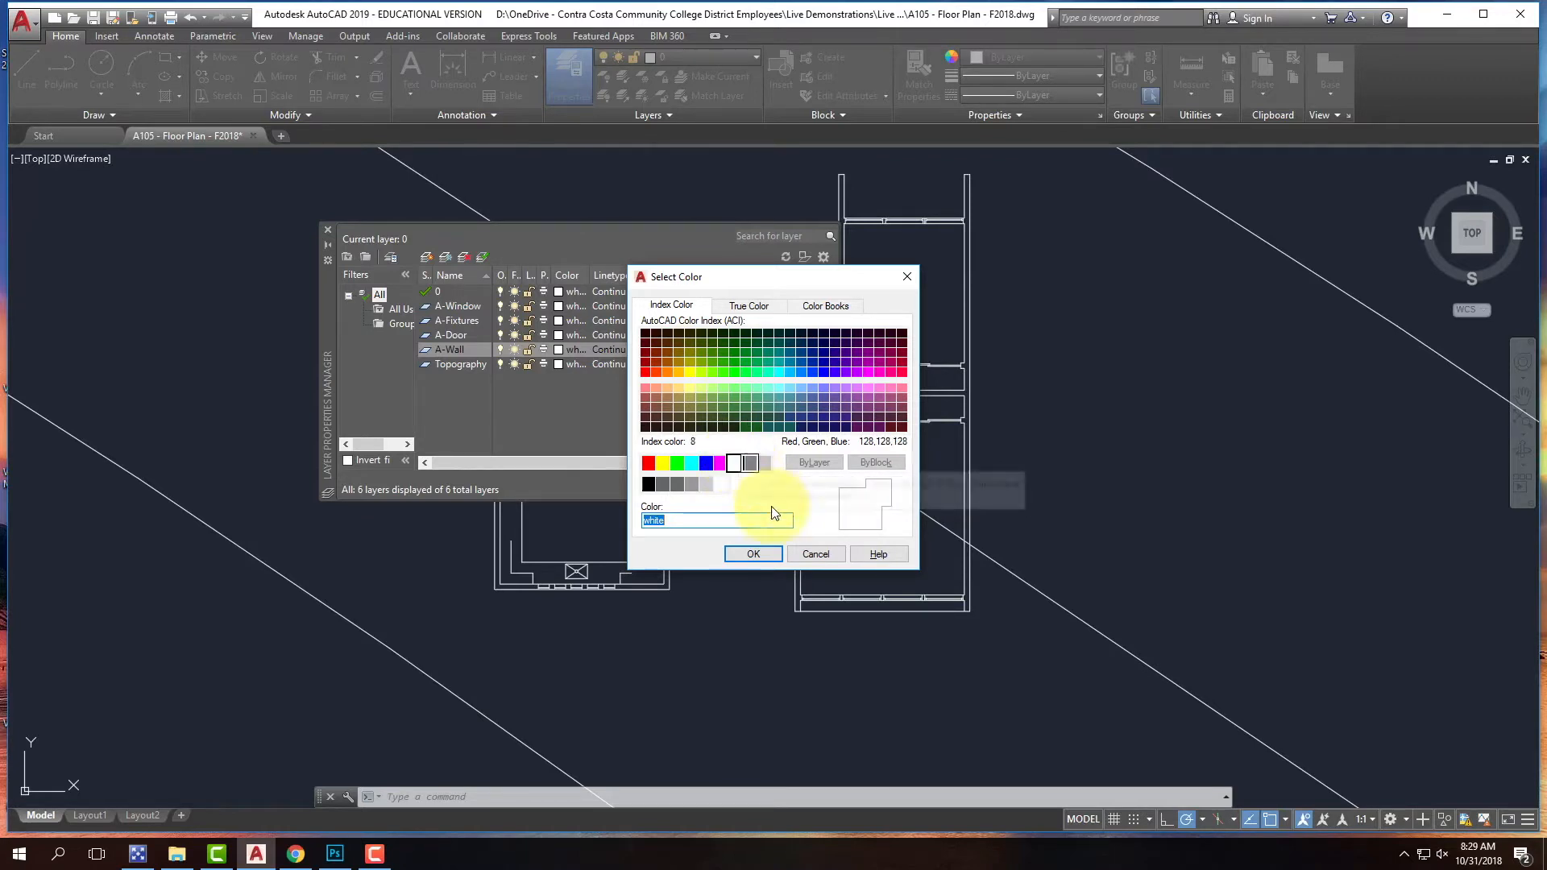
pyautogui.click(818, 552)
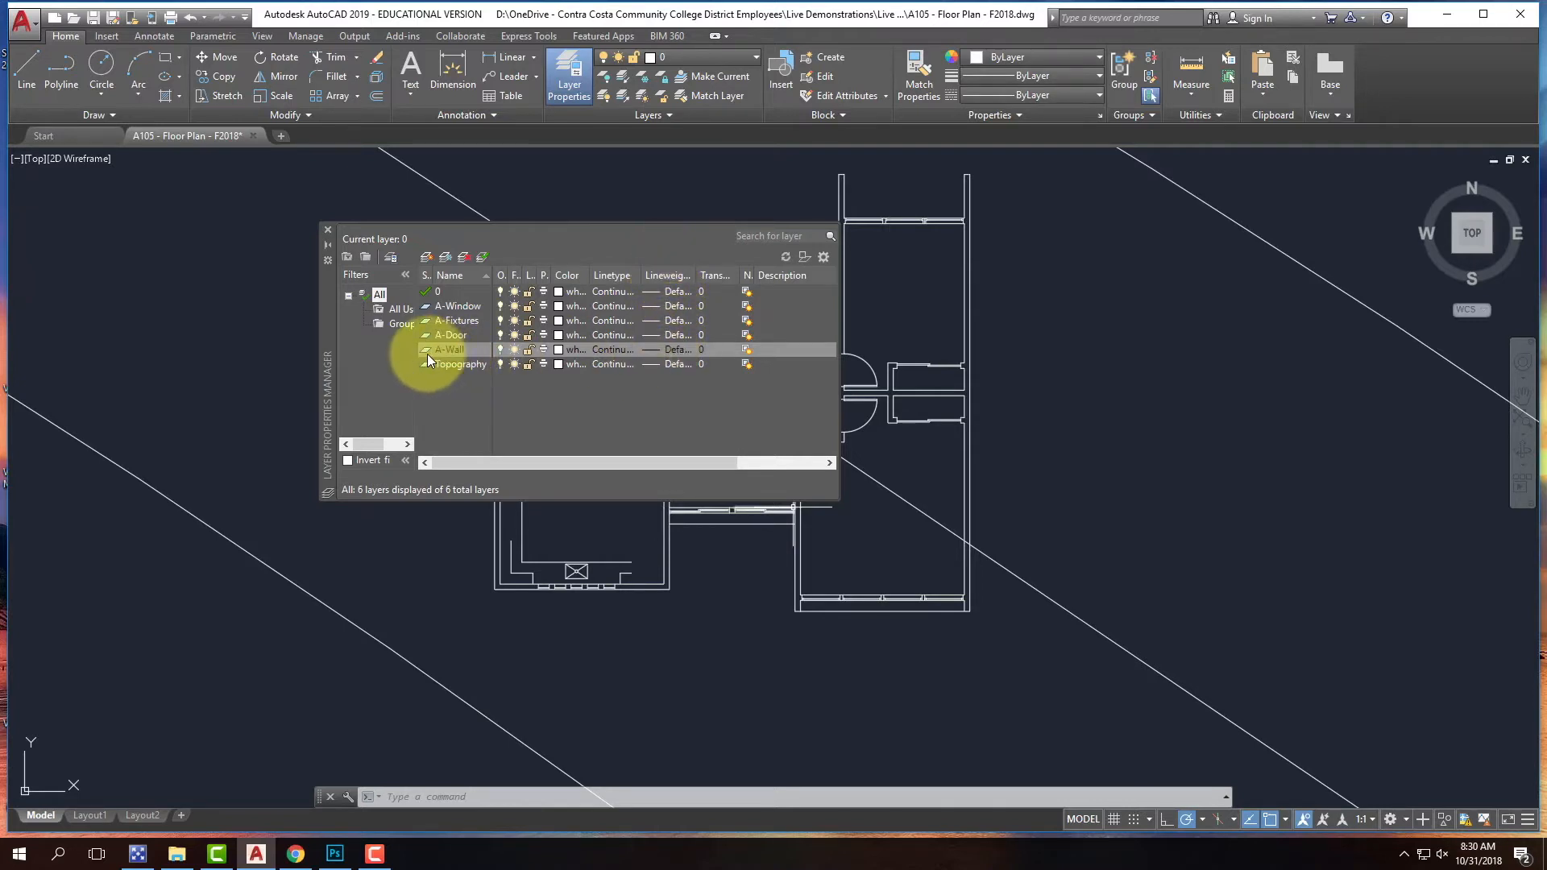
# - Set the lineweight of the A-Wall layer to 0.40 mm
pyautogui.click(671, 350)
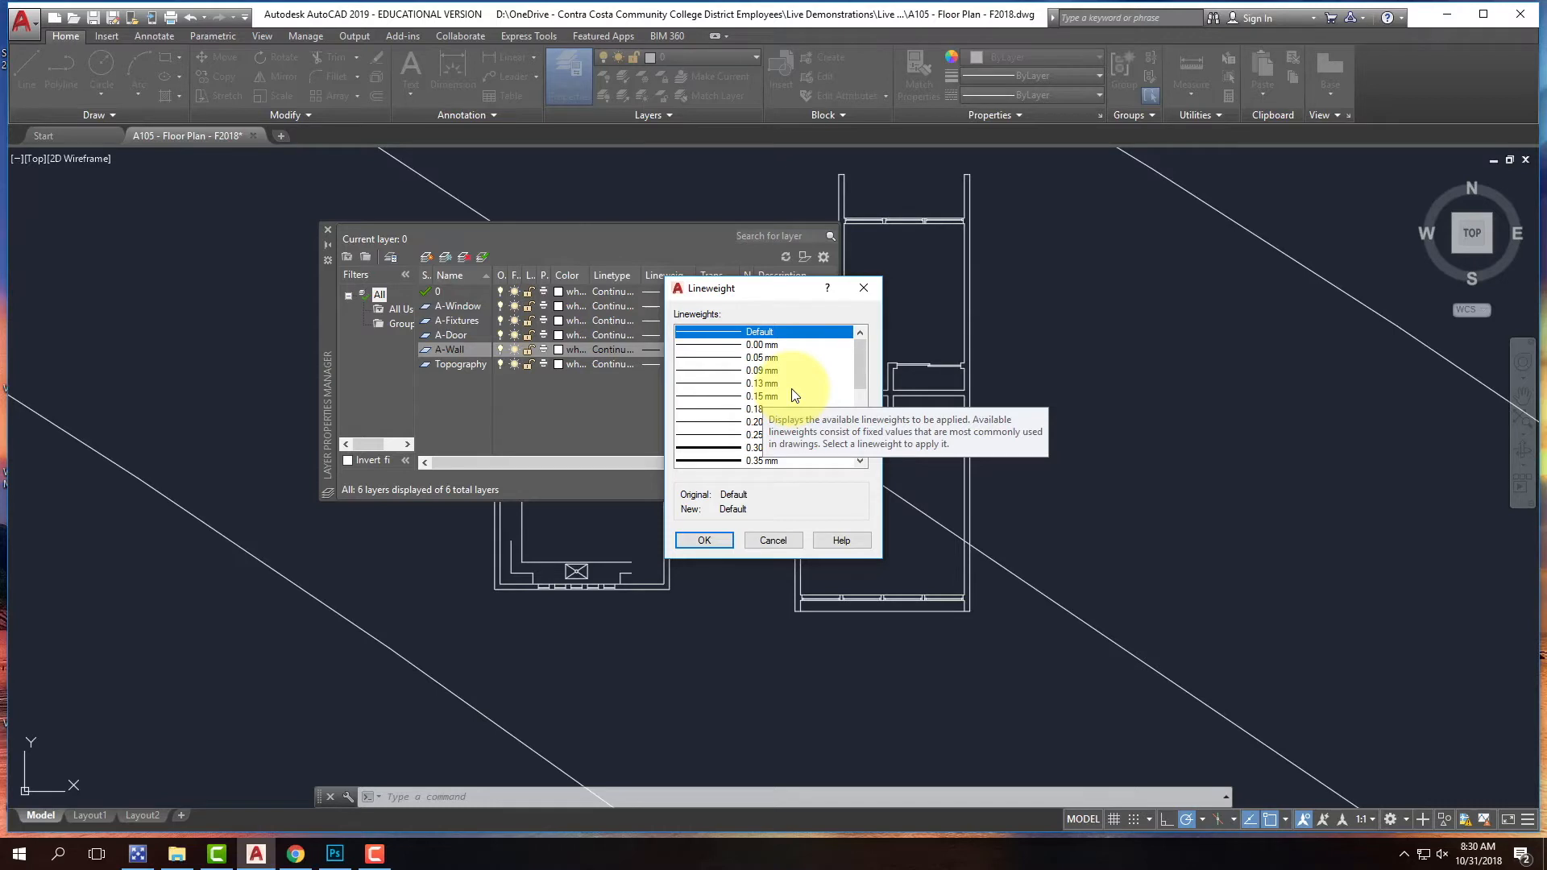
pyautogui.scroll(-1, 802, 401)
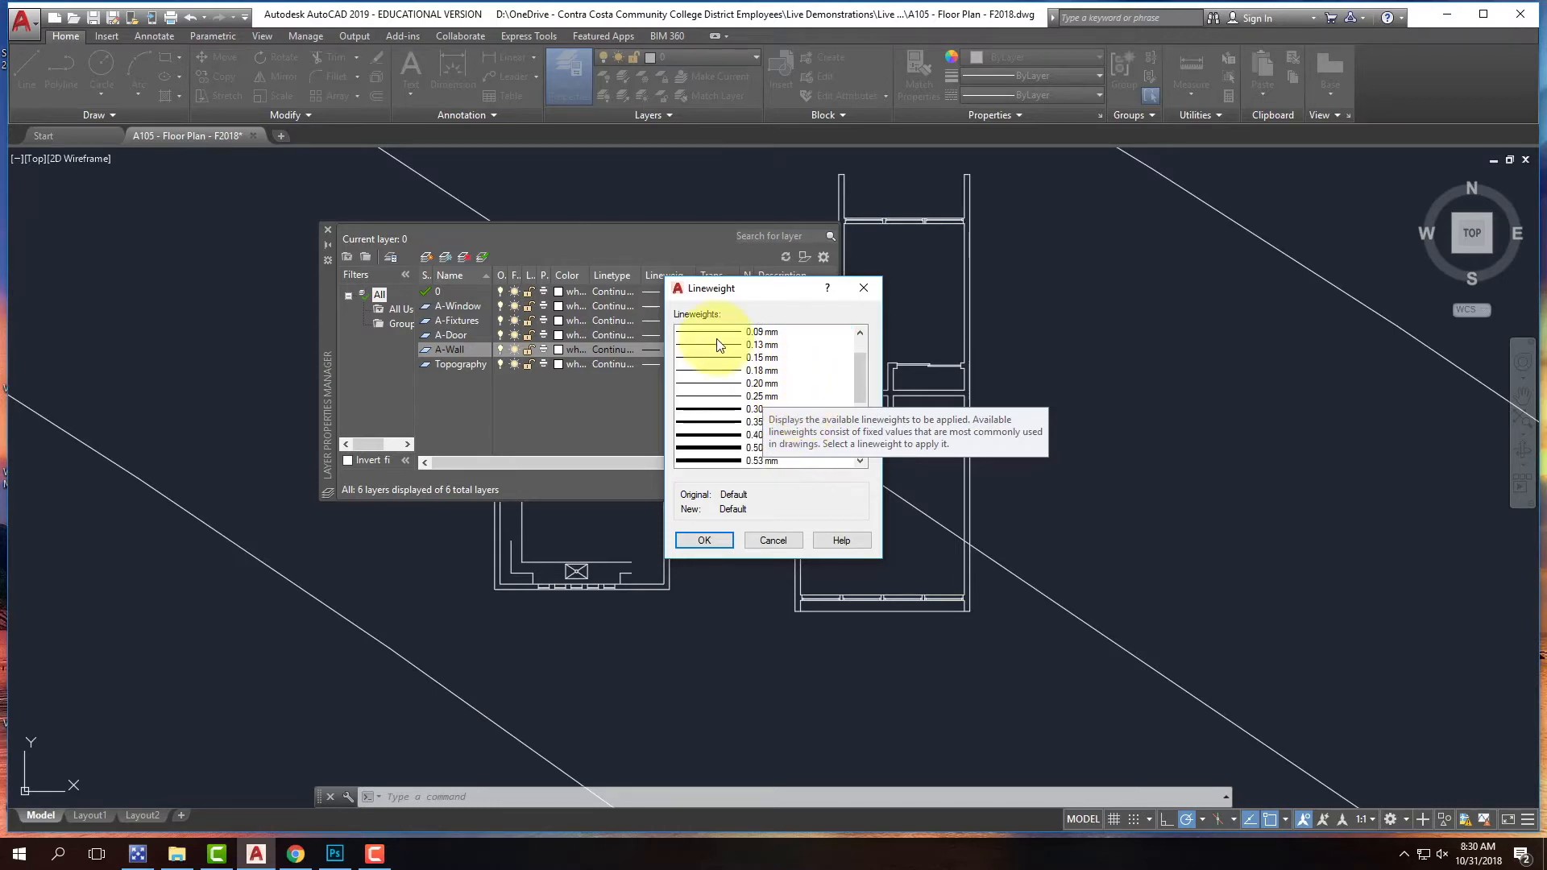
pyautogui.click(758, 436)
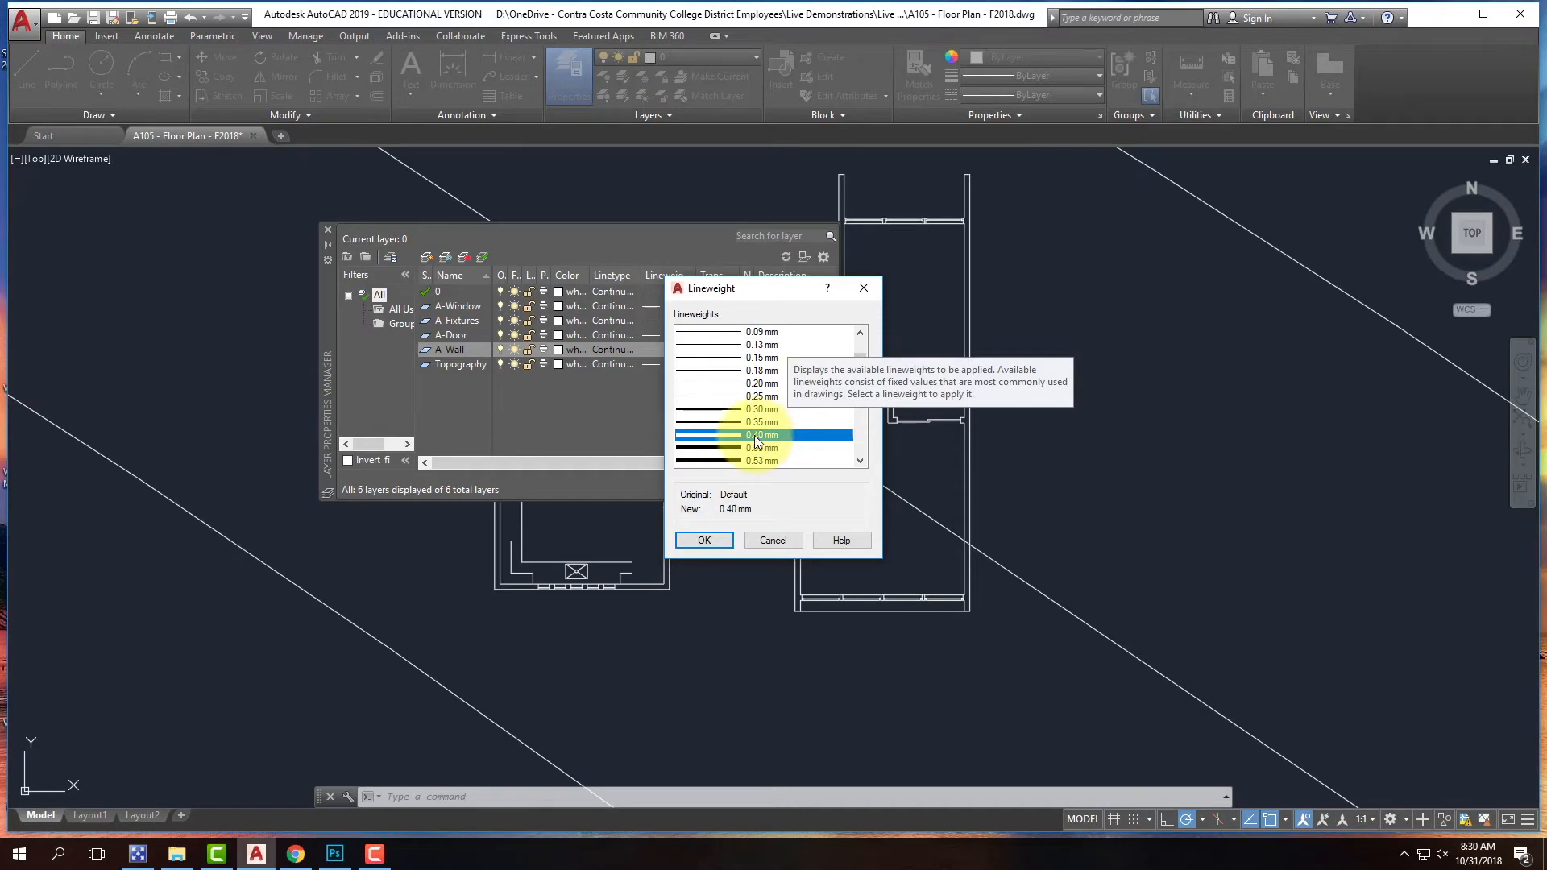
pyautogui.click(704, 540)
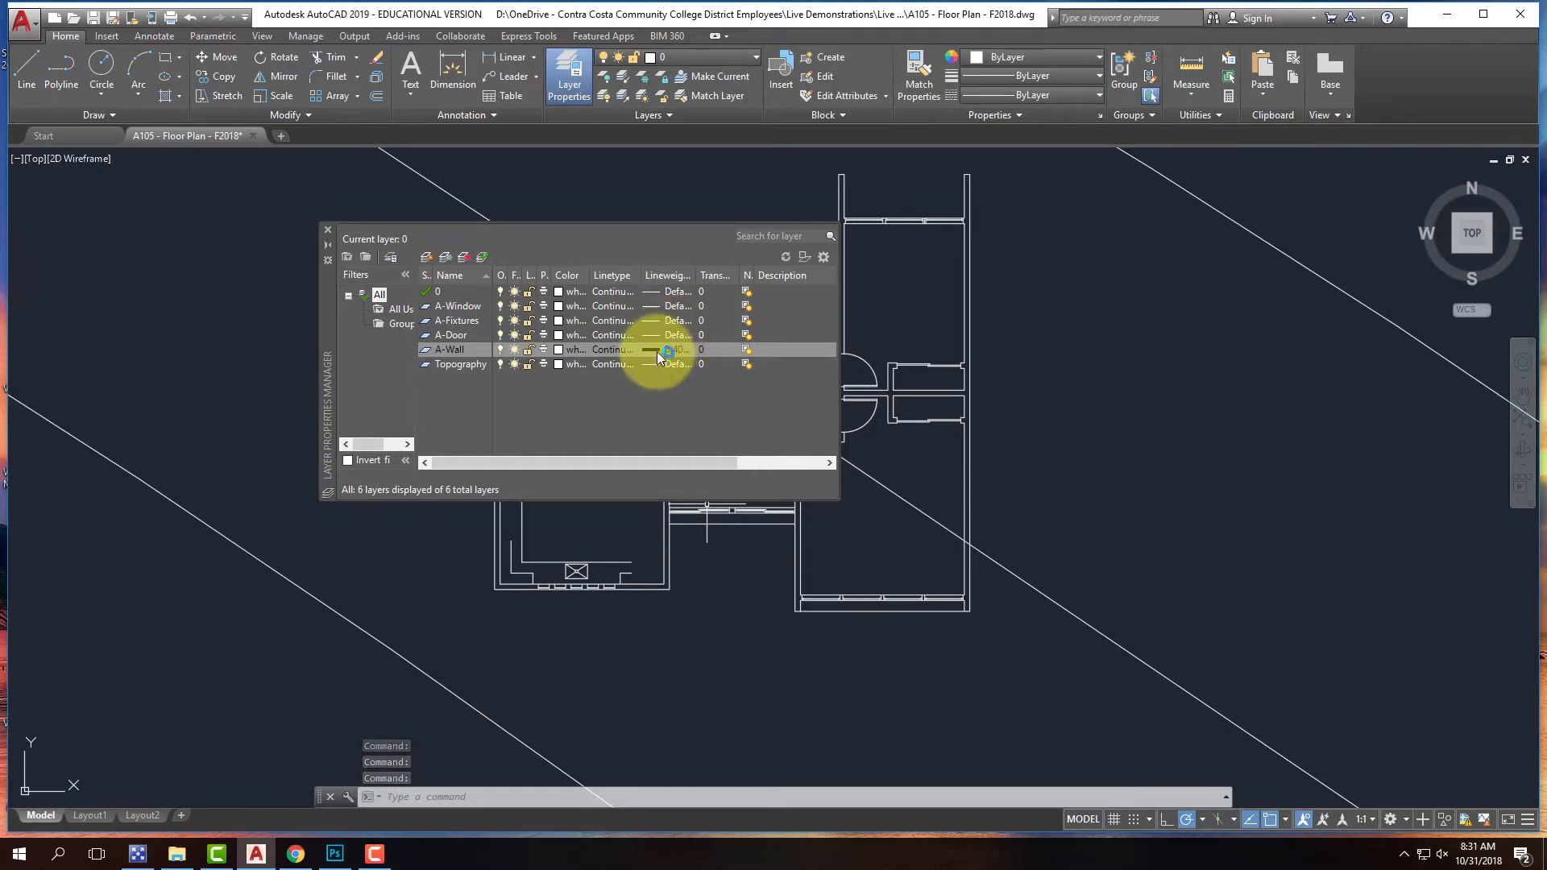
# - Set the lineweight of the A-Door layer to 0.18 mm
pyautogui.click(457, 335)
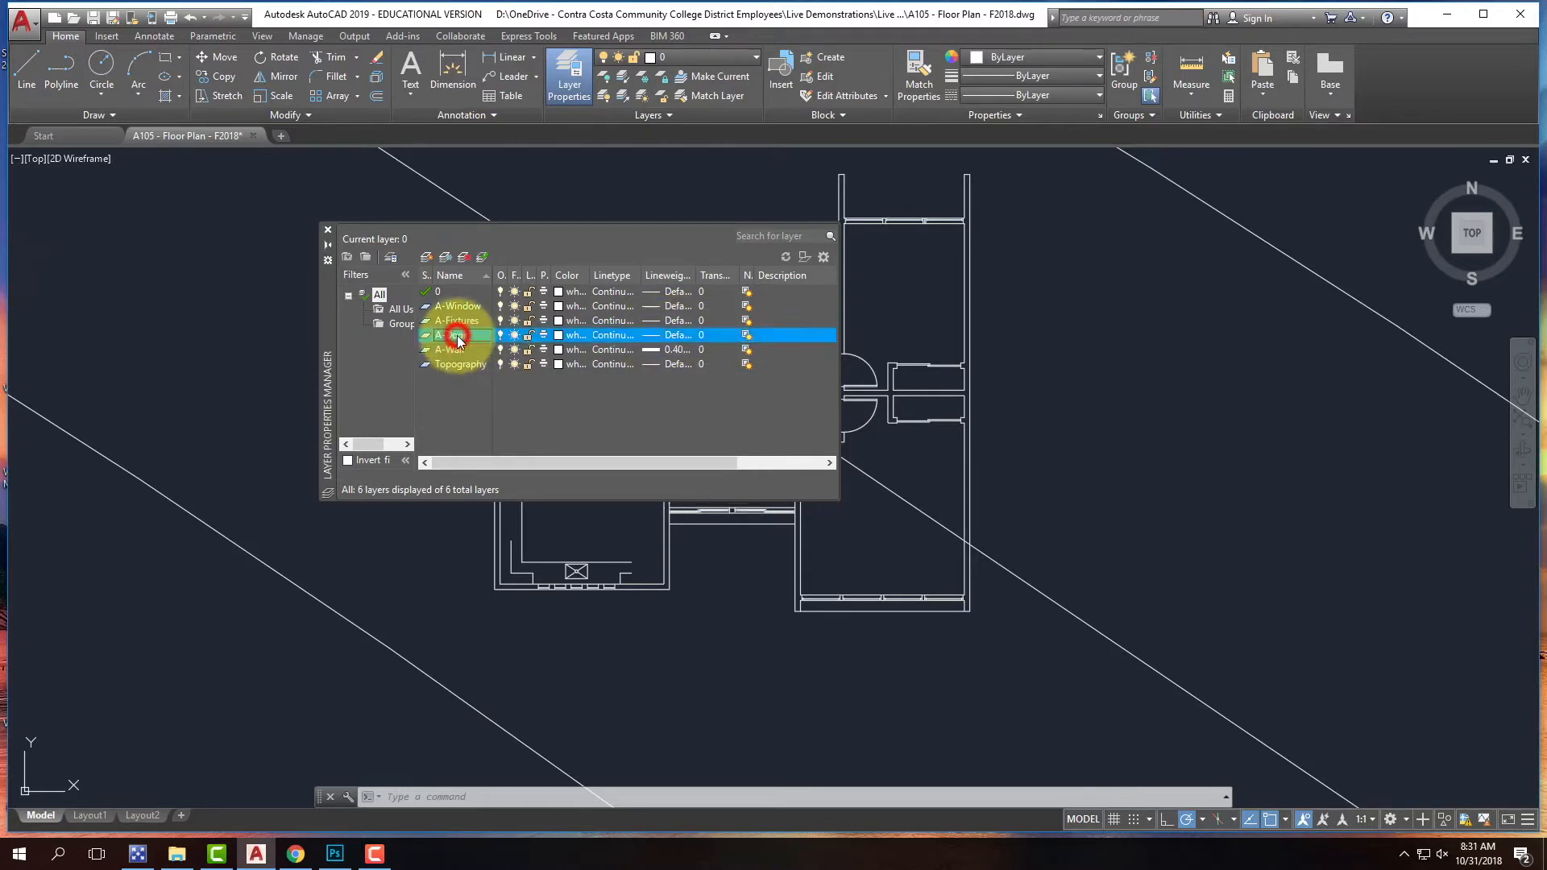
pyautogui.click(665, 335)
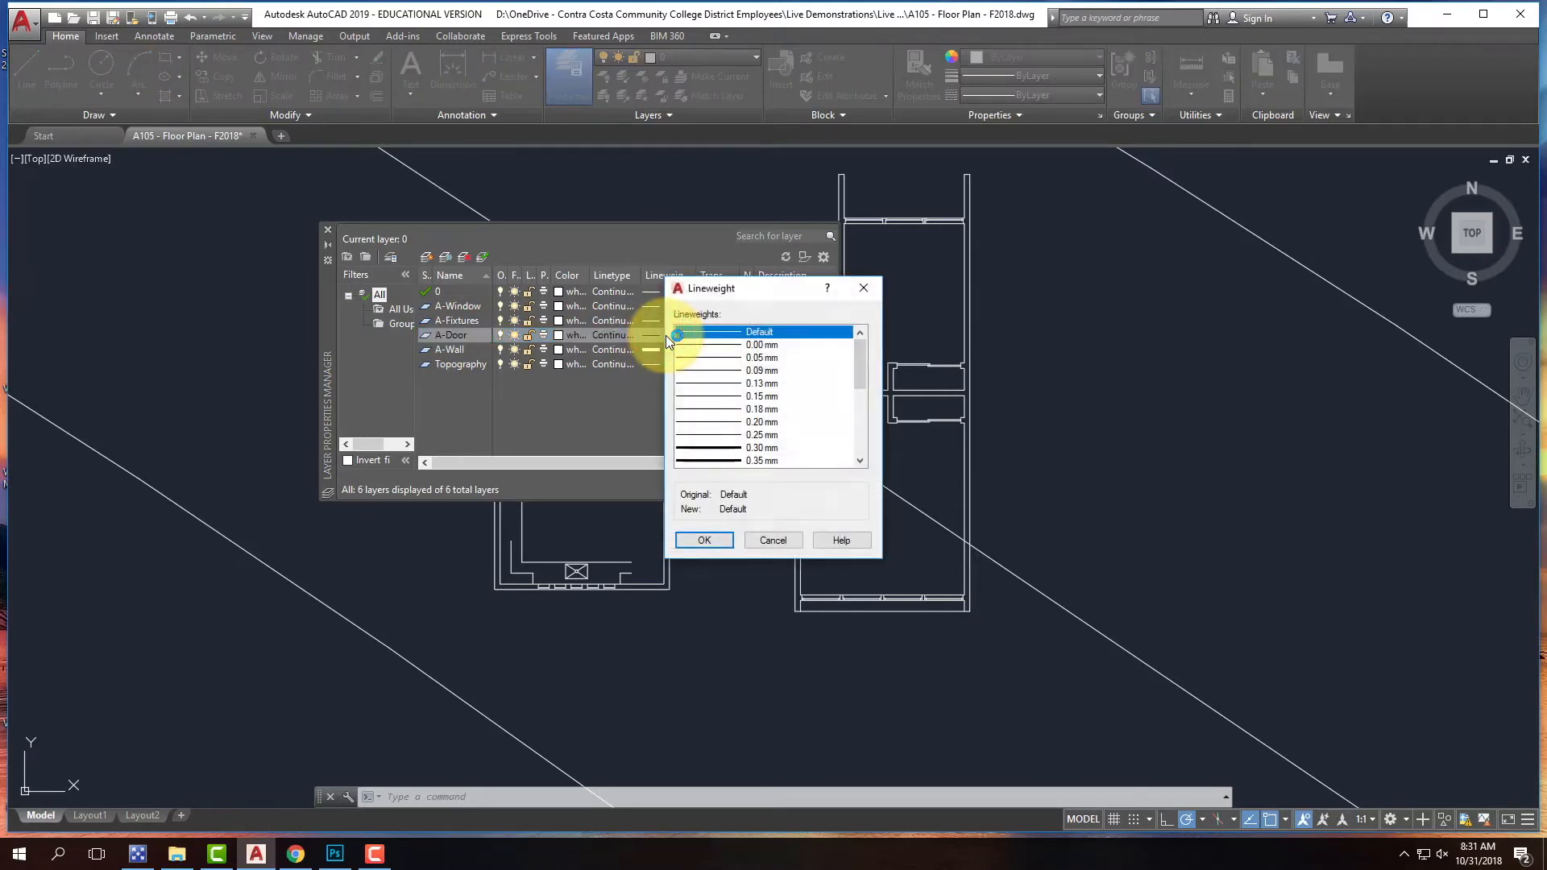
pyautogui.scroll(-1, 807, 395)
pyautogui.click(751, 371)
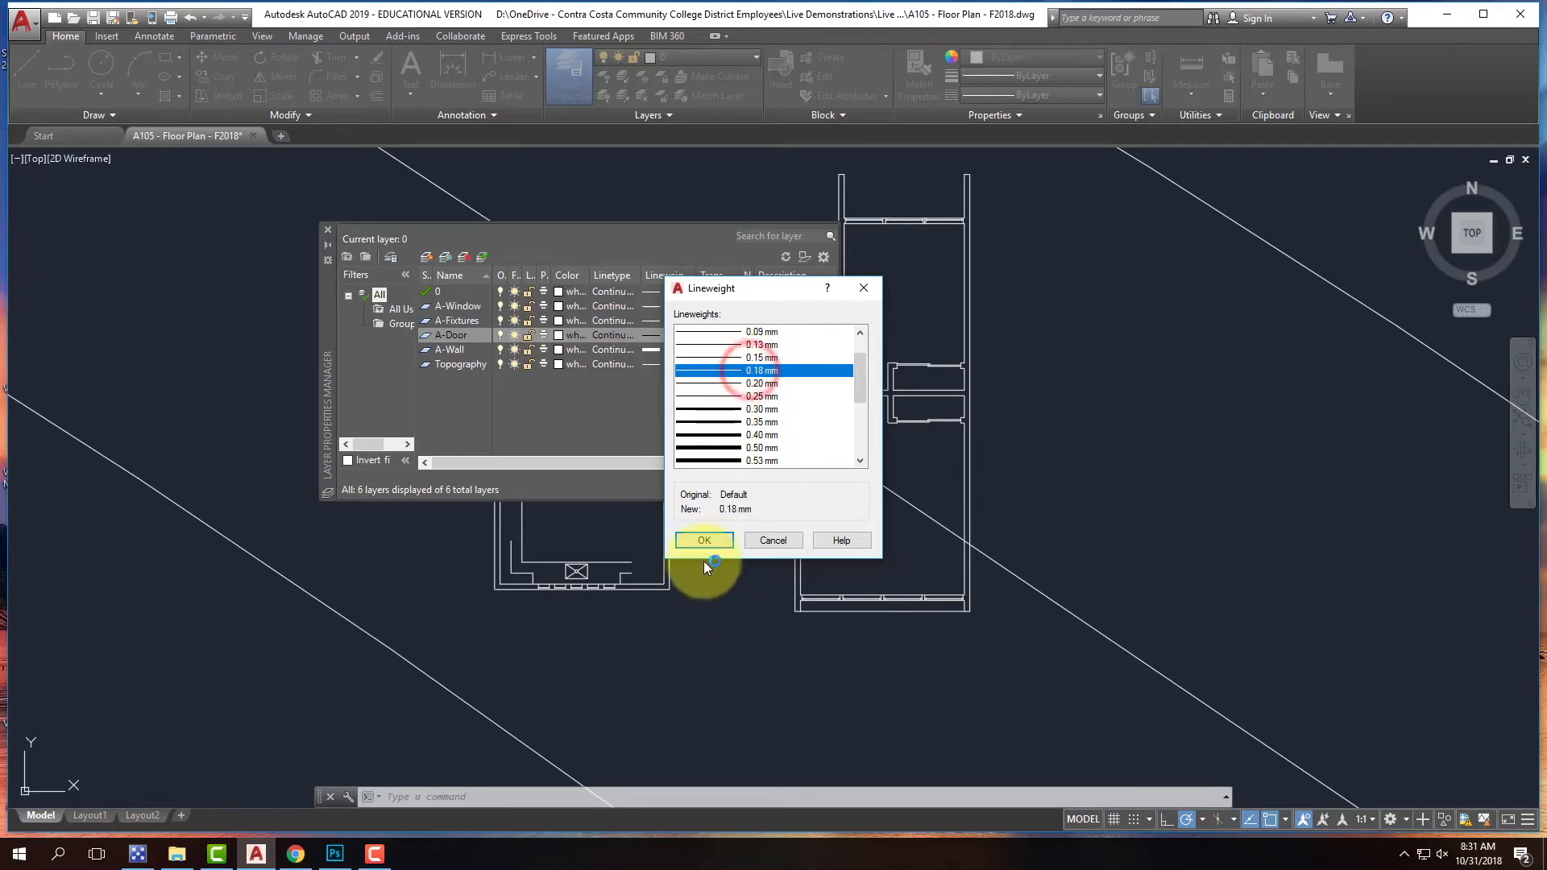
pyautogui.click(706, 541)
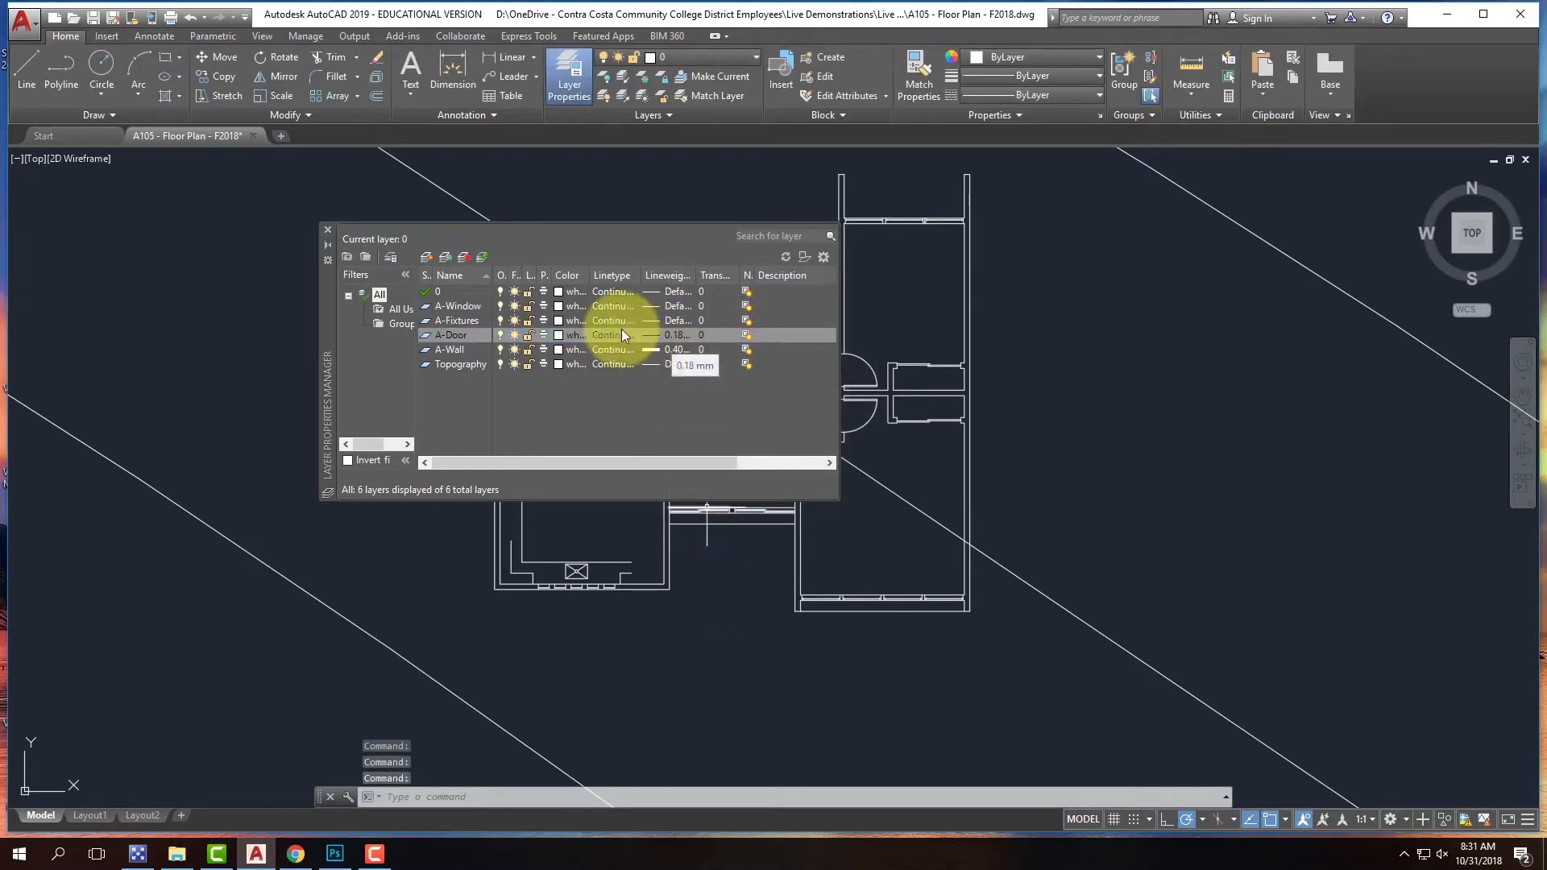
# - Set the lineweight of the A-Window layer to 0.00 mm
pyautogui.click(466, 305)
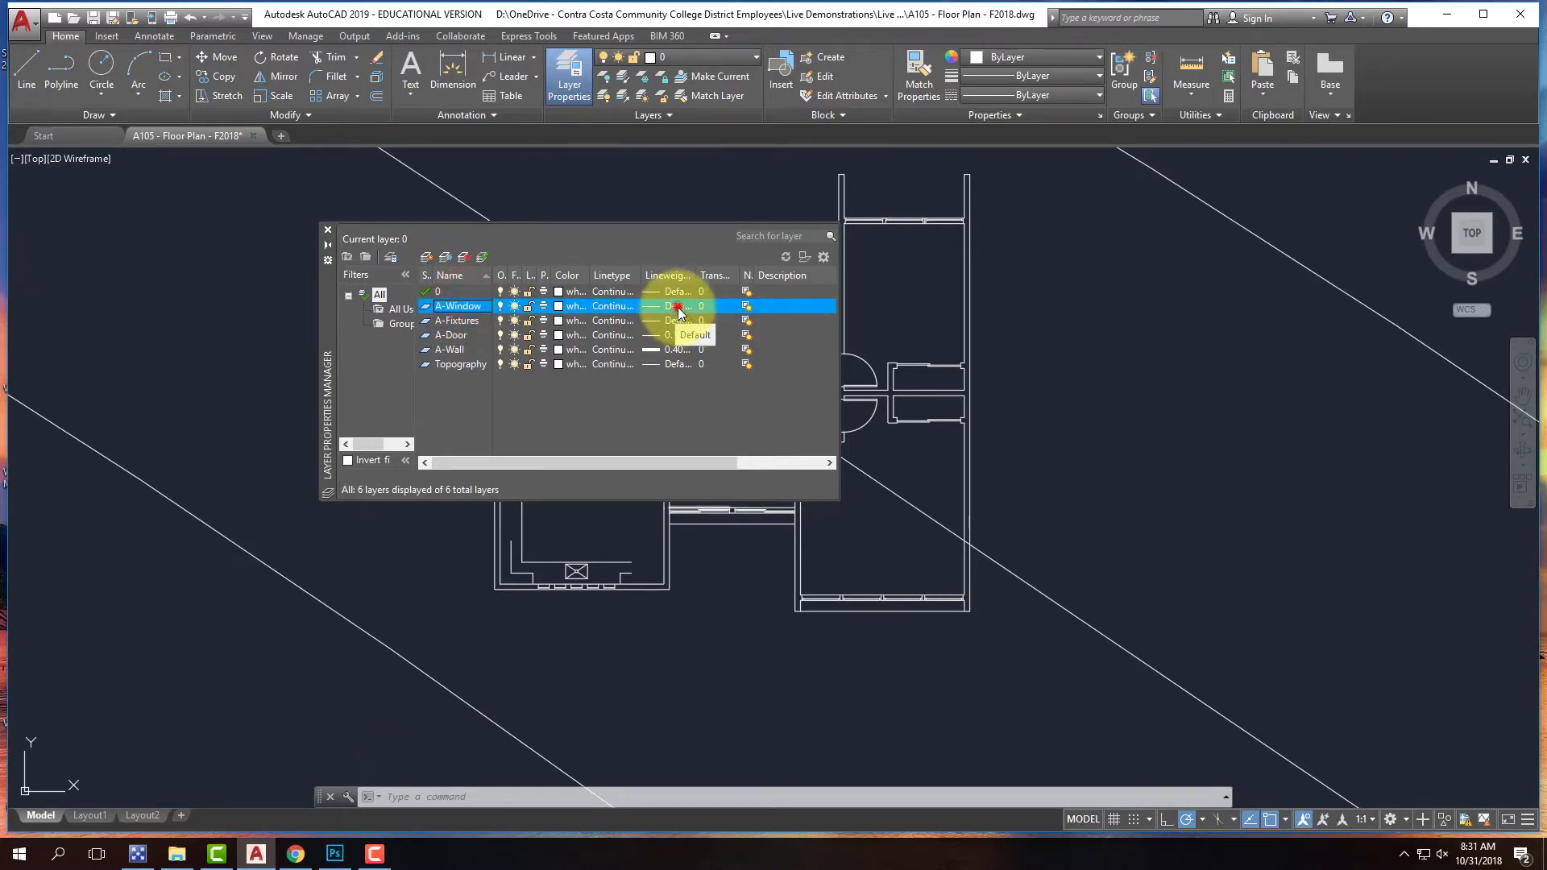
pyautogui.click(674, 307)
pyautogui.click(736, 344)
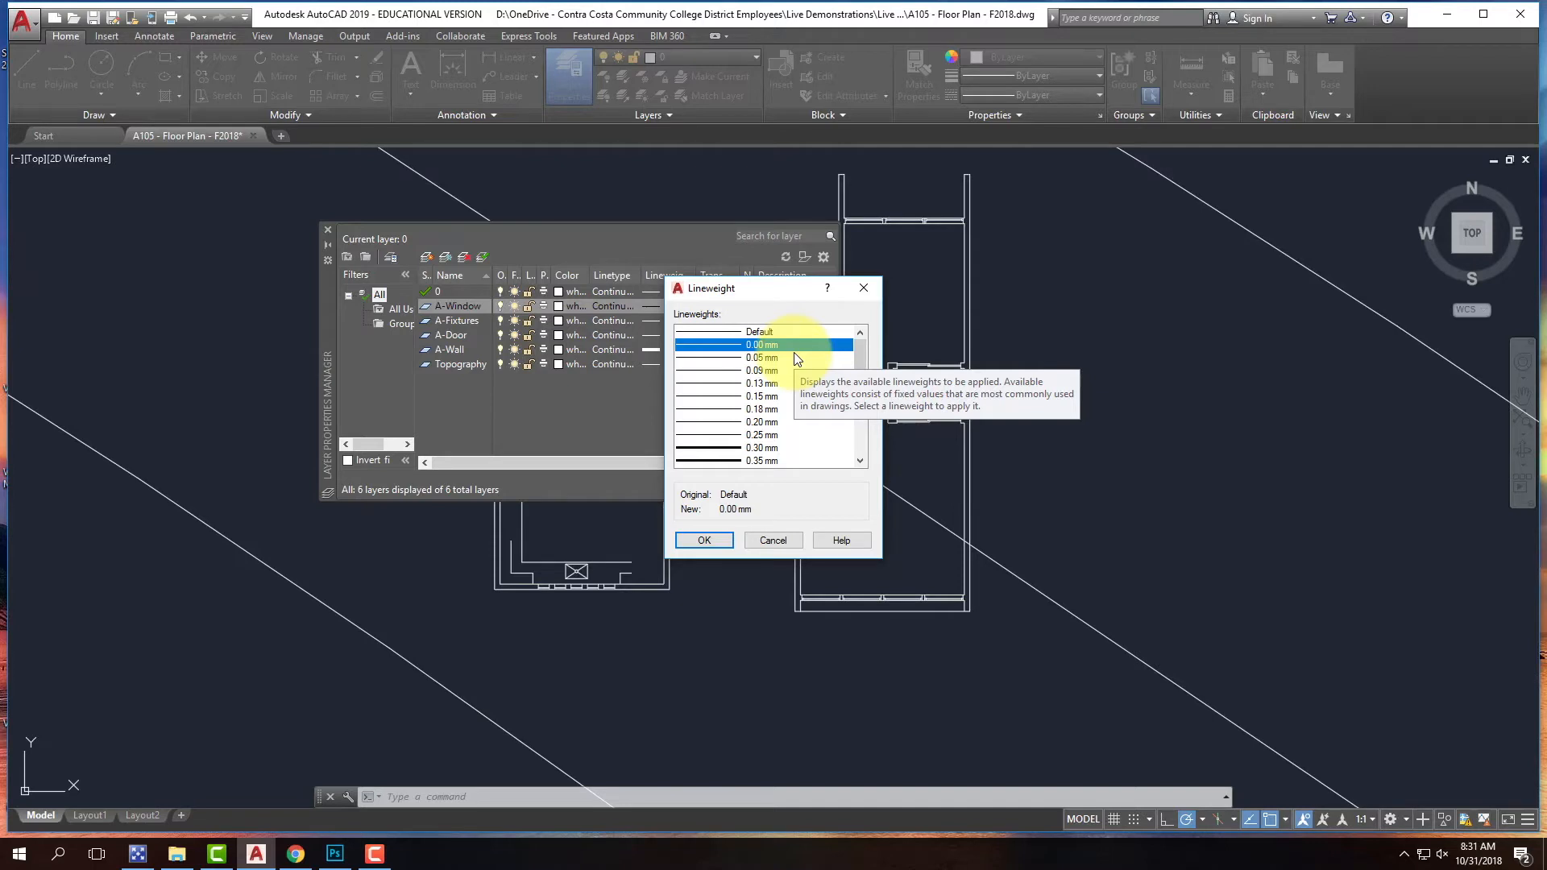
pyautogui.click(724, 535)
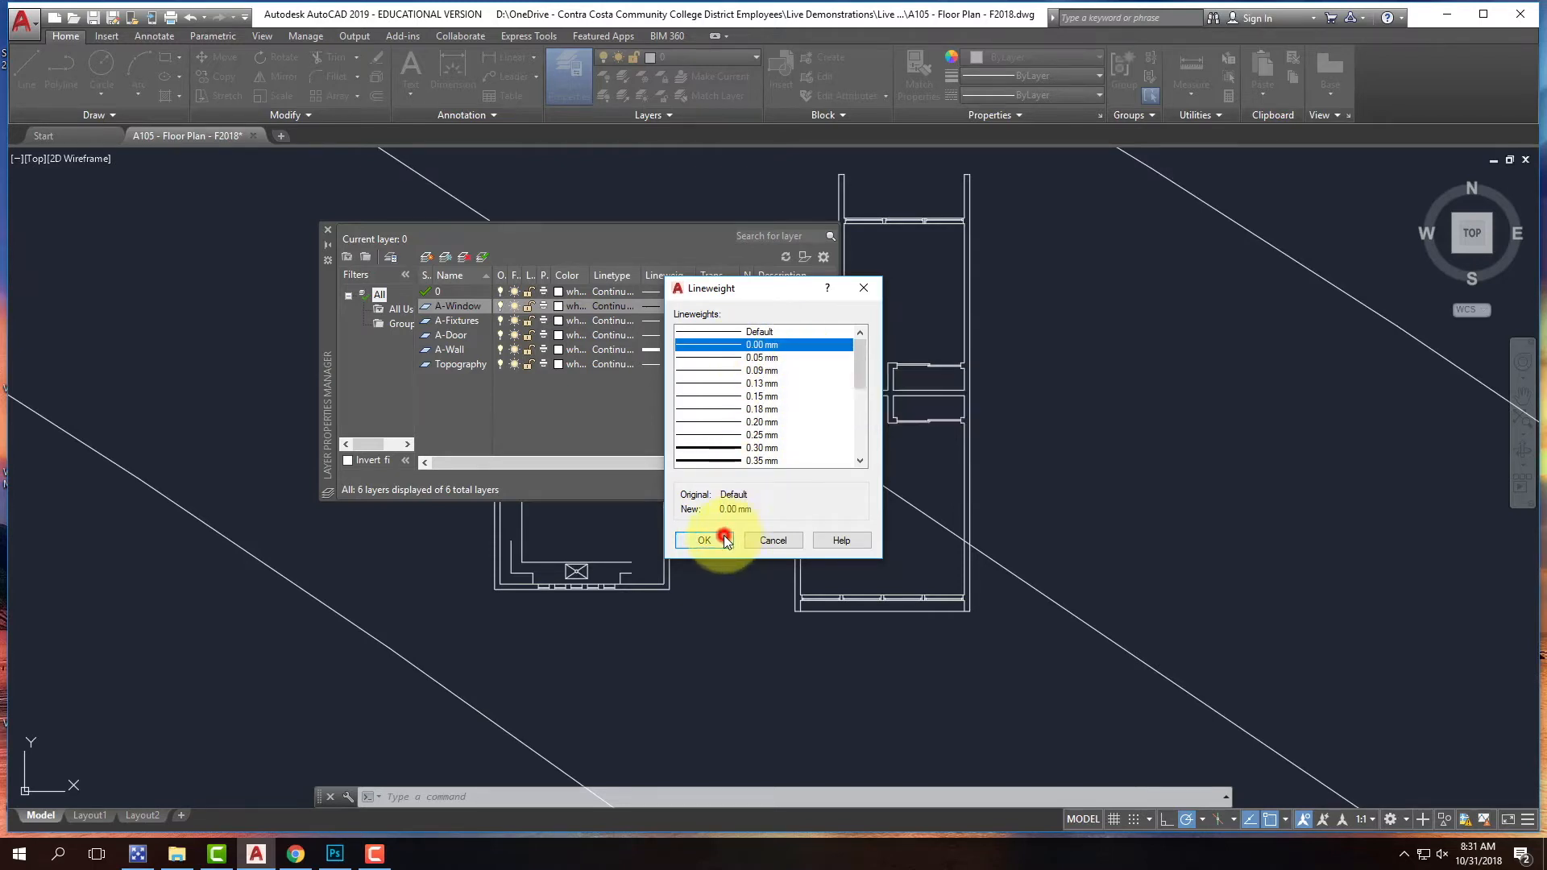
# - Set the lineweight of the A-Fixtures layer to 0.09 mm
pyautogui.click(473, 320)
pyautogui.click(680, 321)
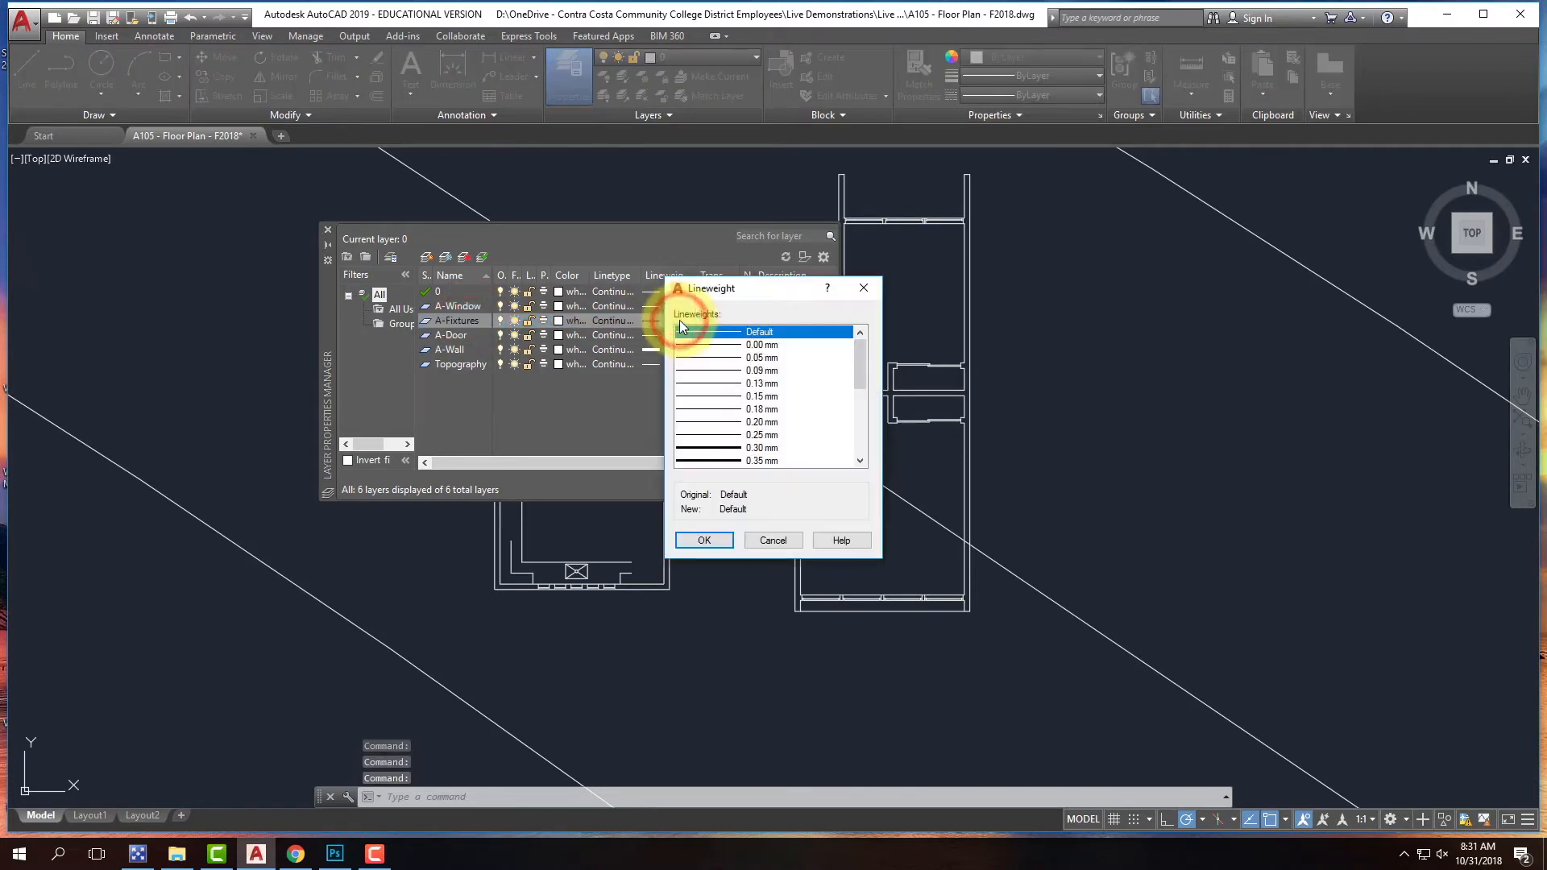
pyautogui.click(732, 369)
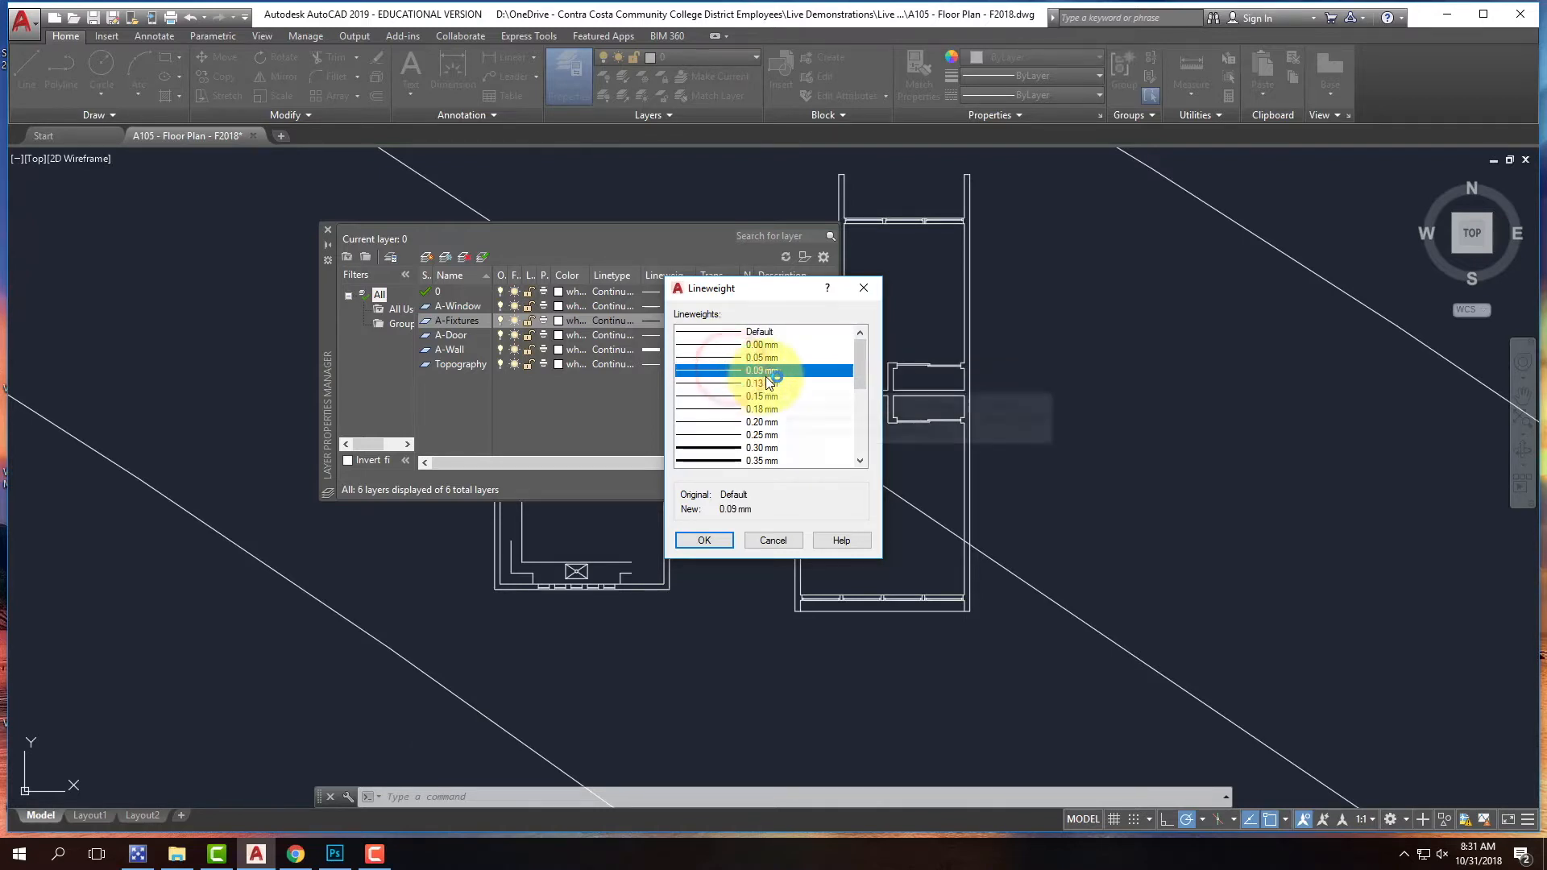
pyautogui.click(703, 540)
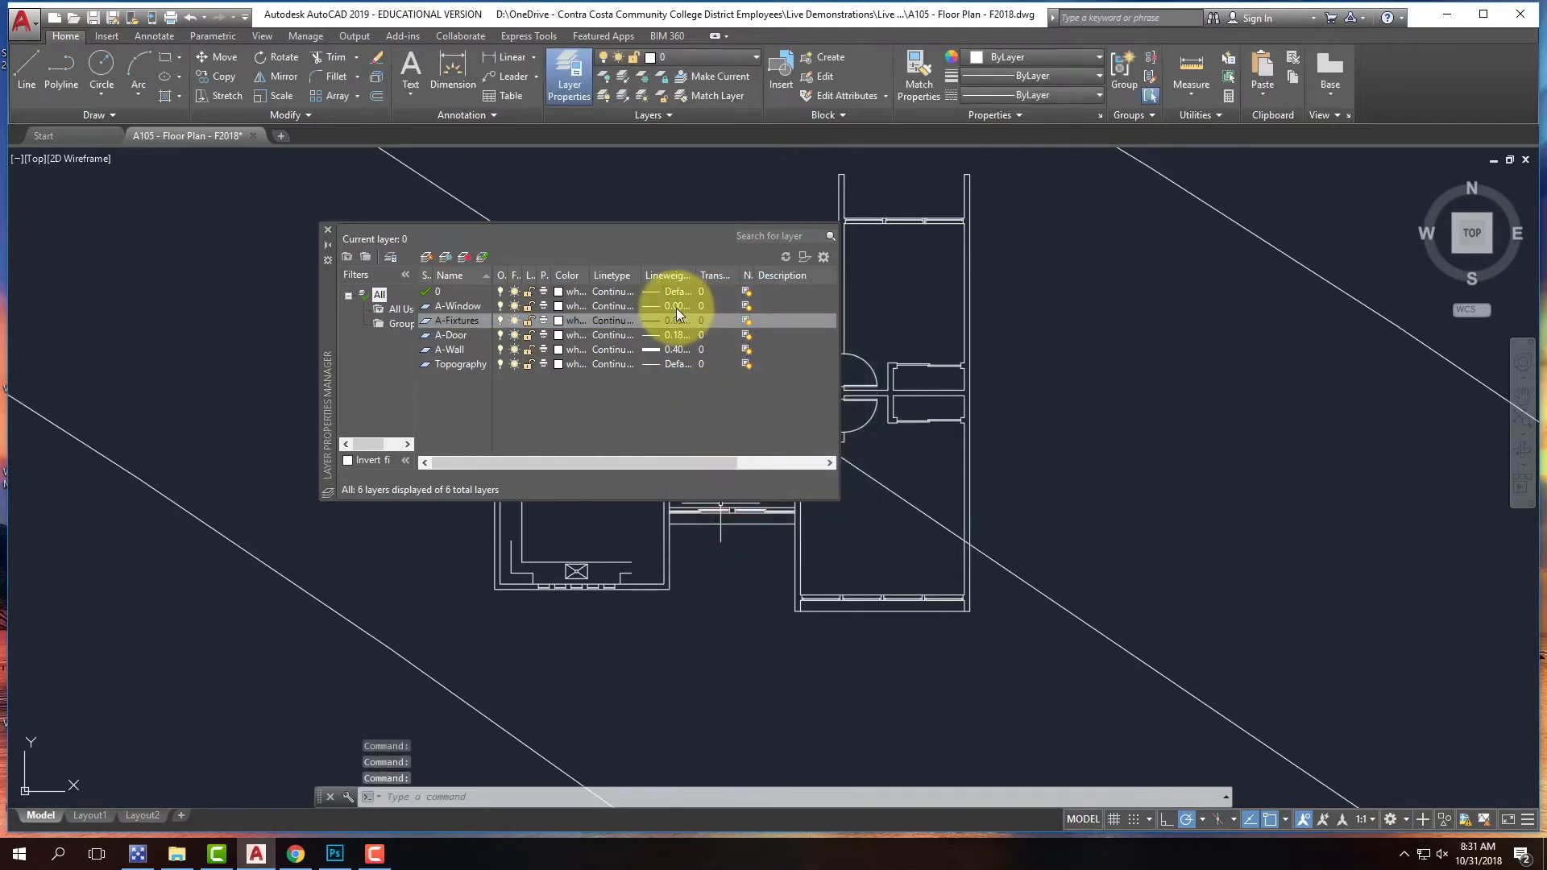
# - Review the A-Window, A-Fixtures, A-Door, A-Wall and Topography layers, and close the layer manager
pyautogui.click(467, 307)
pyautogui.click(470, 321)
pyautogui.click(466, 336)
pyautogui.click(466, 349)
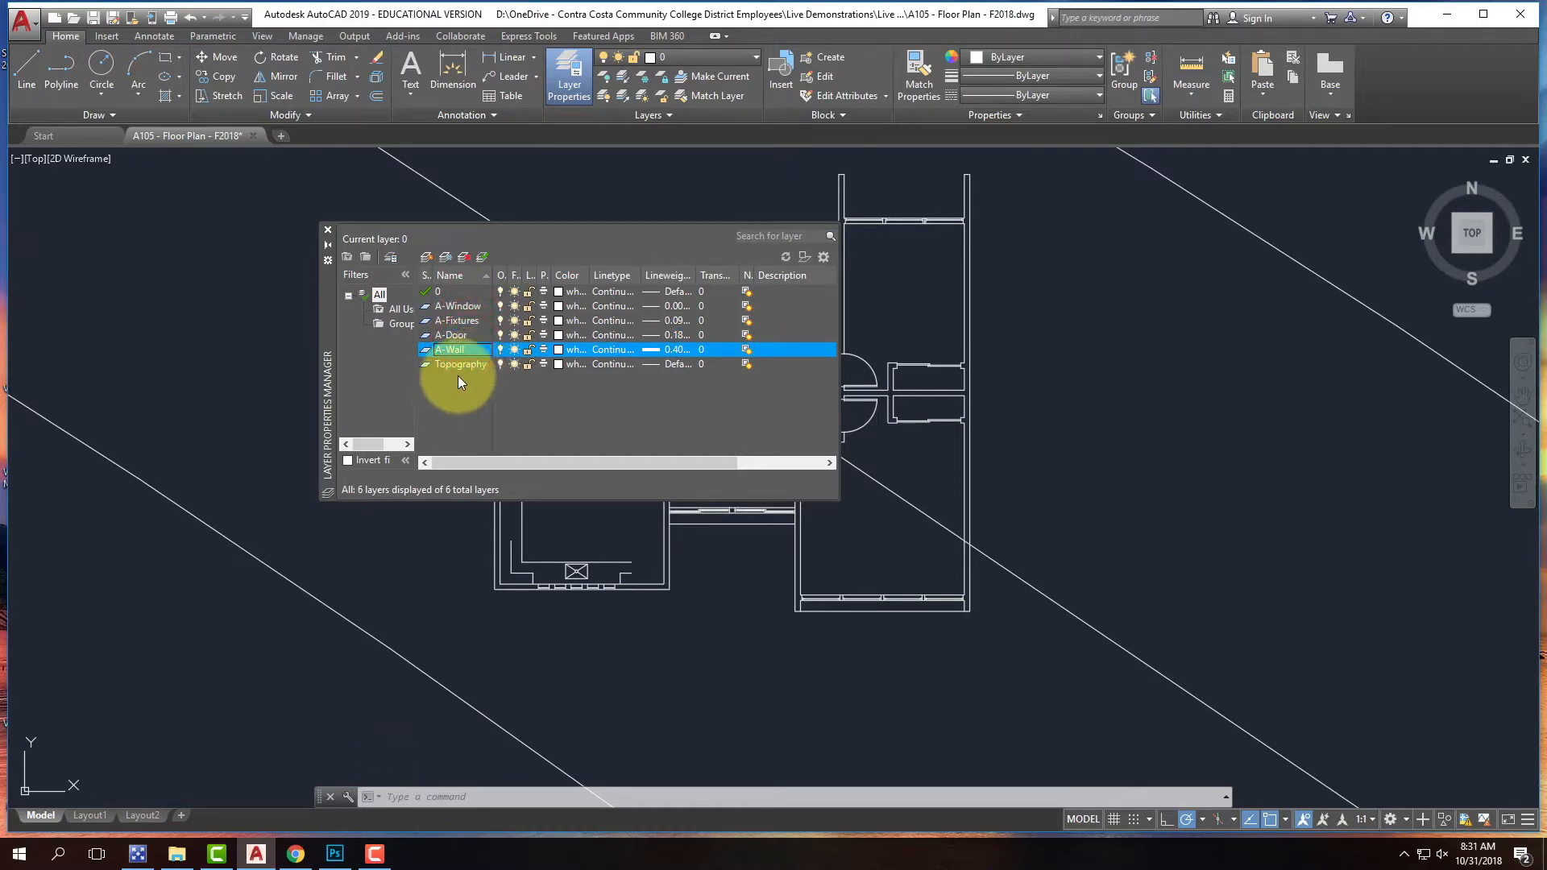
pyautogui.click(457, 365)
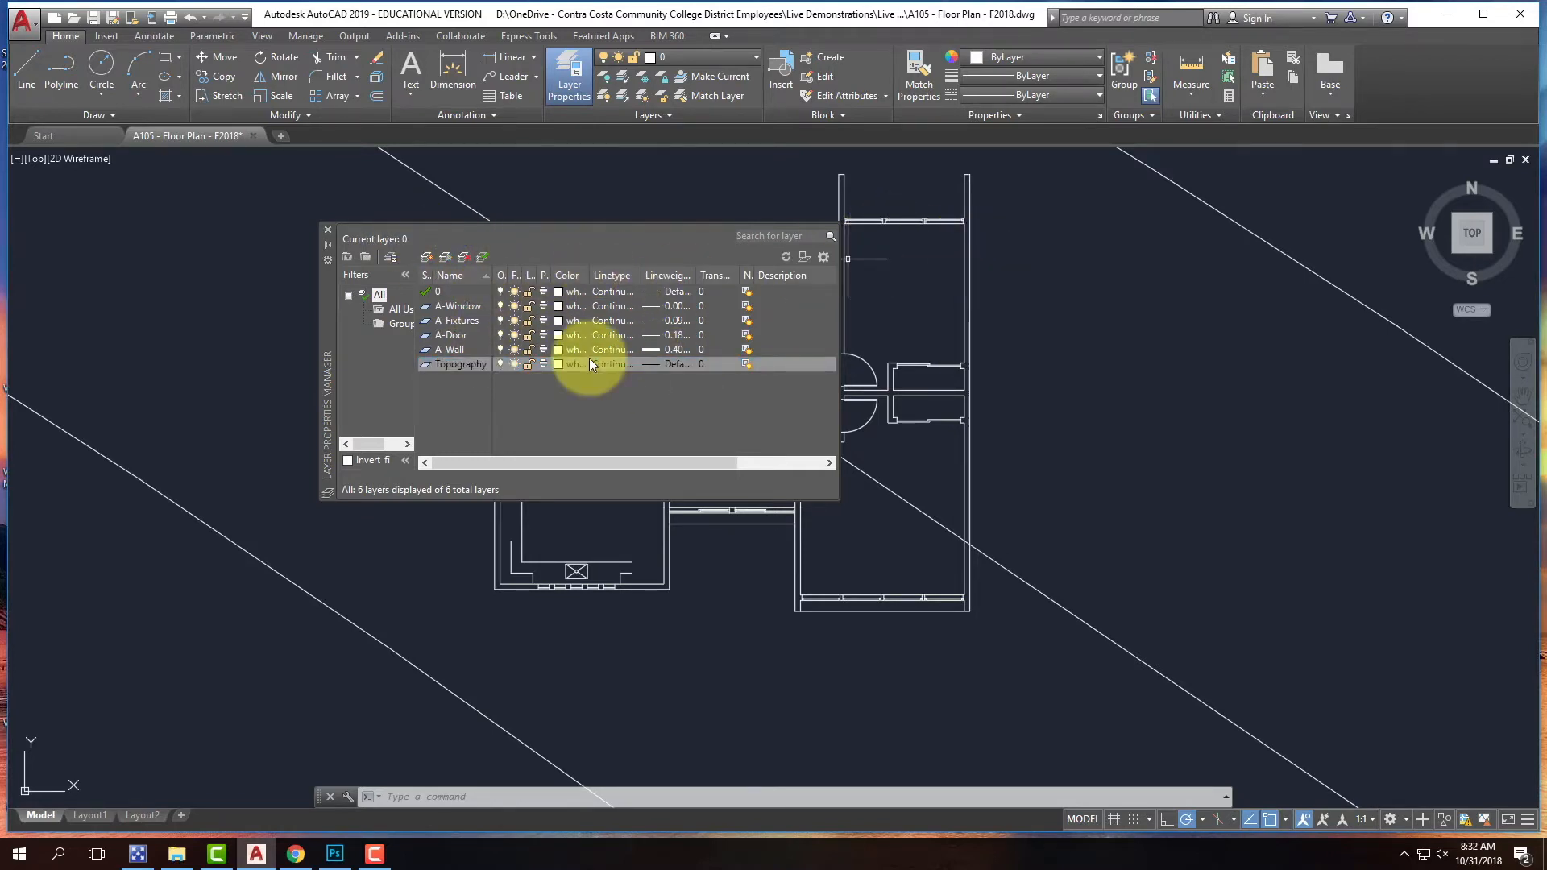
pyautogui.click(329, 229)
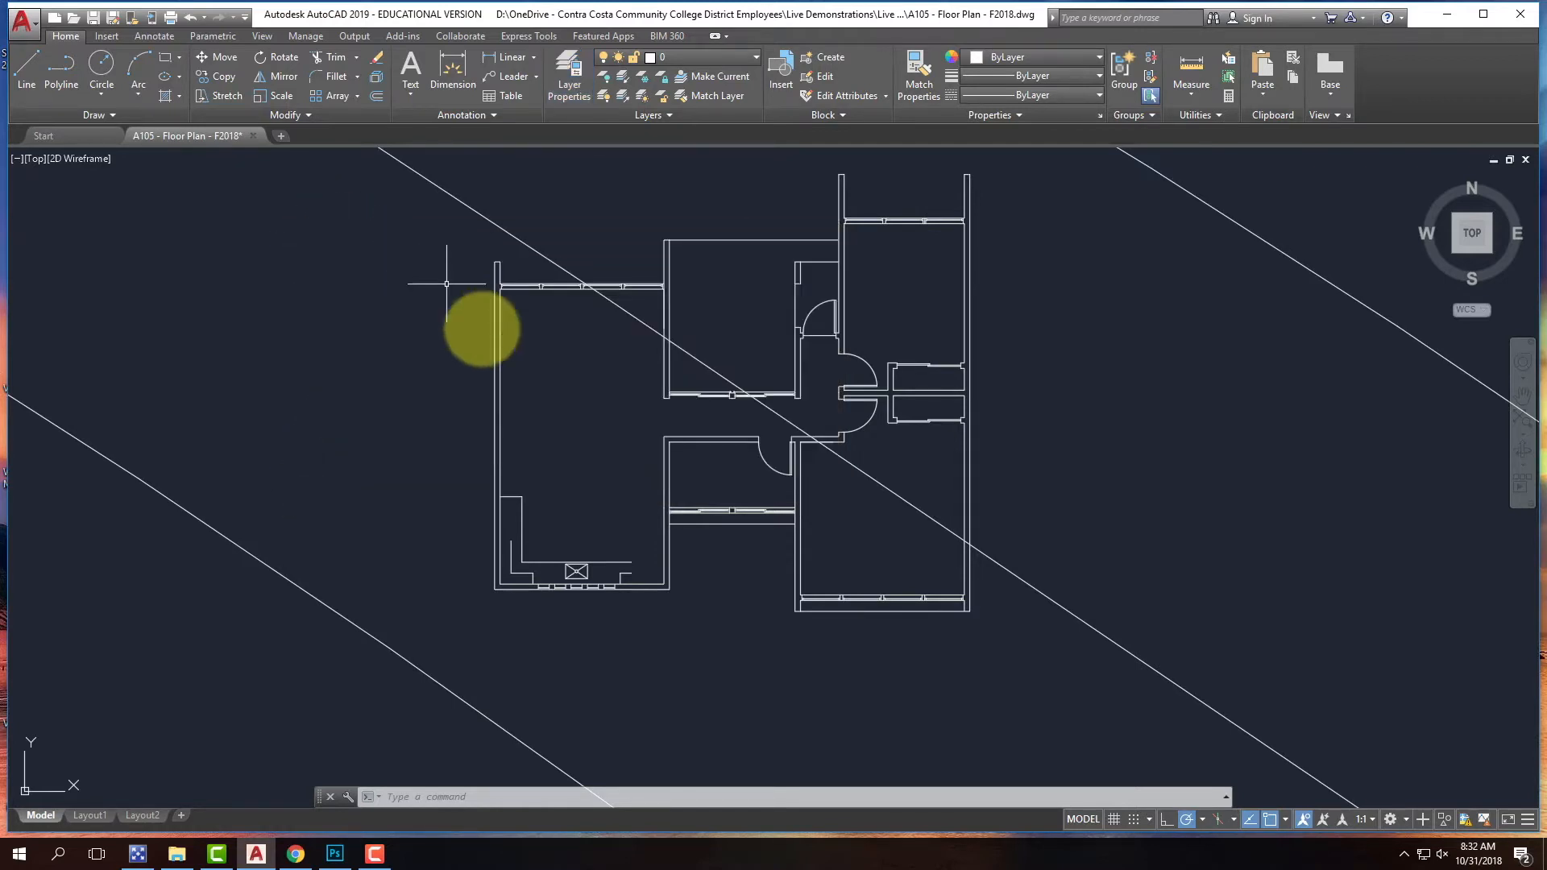
pyautogui.scroll(2, 507, 325)
pyautogui.scroll(5, 492, 222)
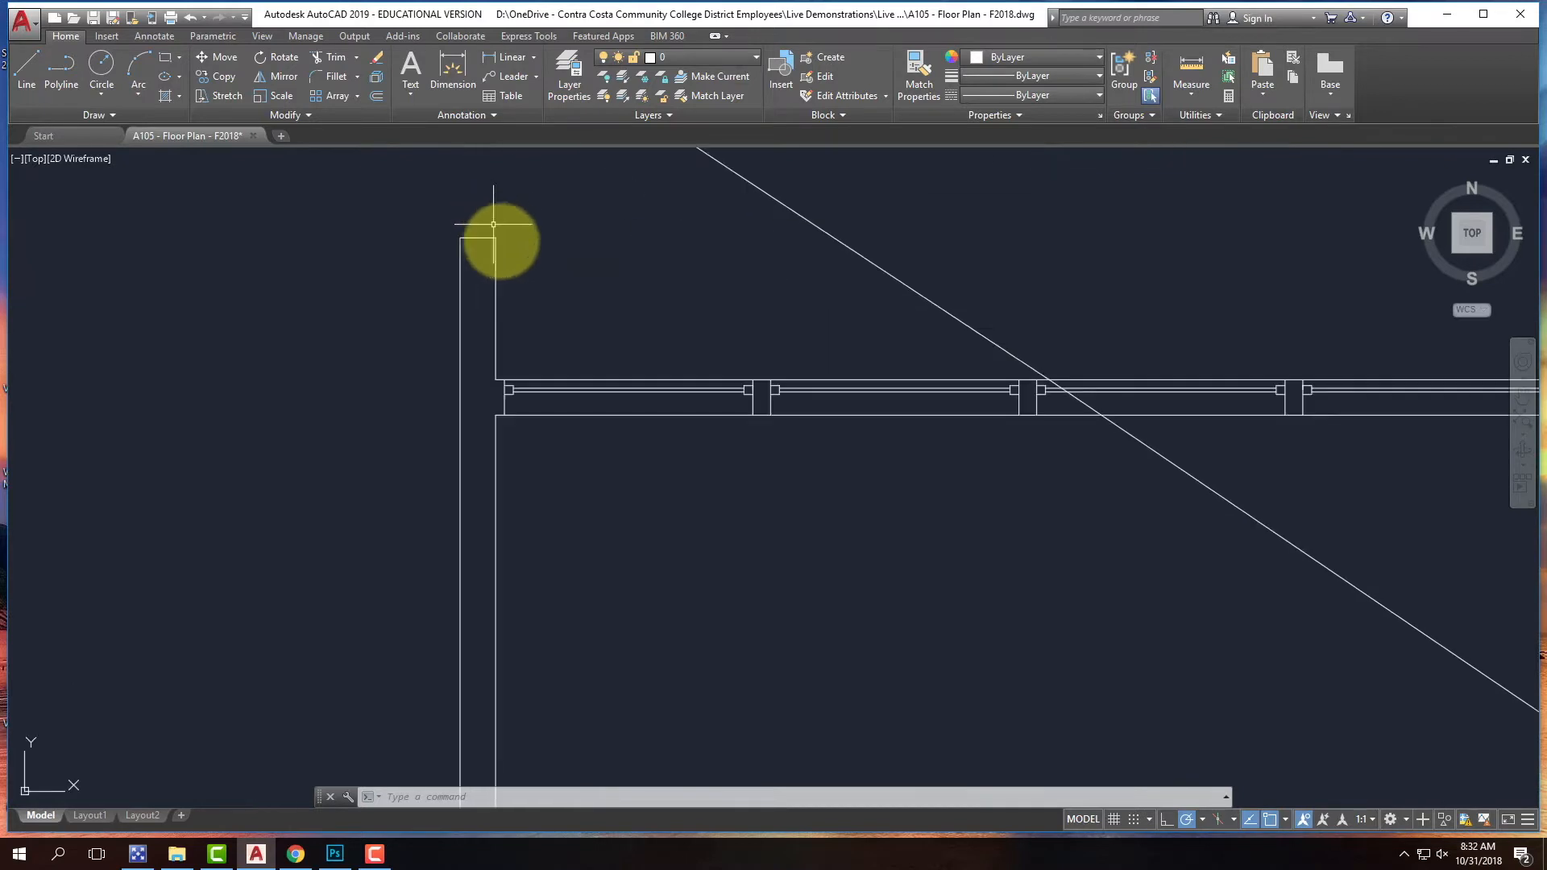
pyautogui.click(496, 307)
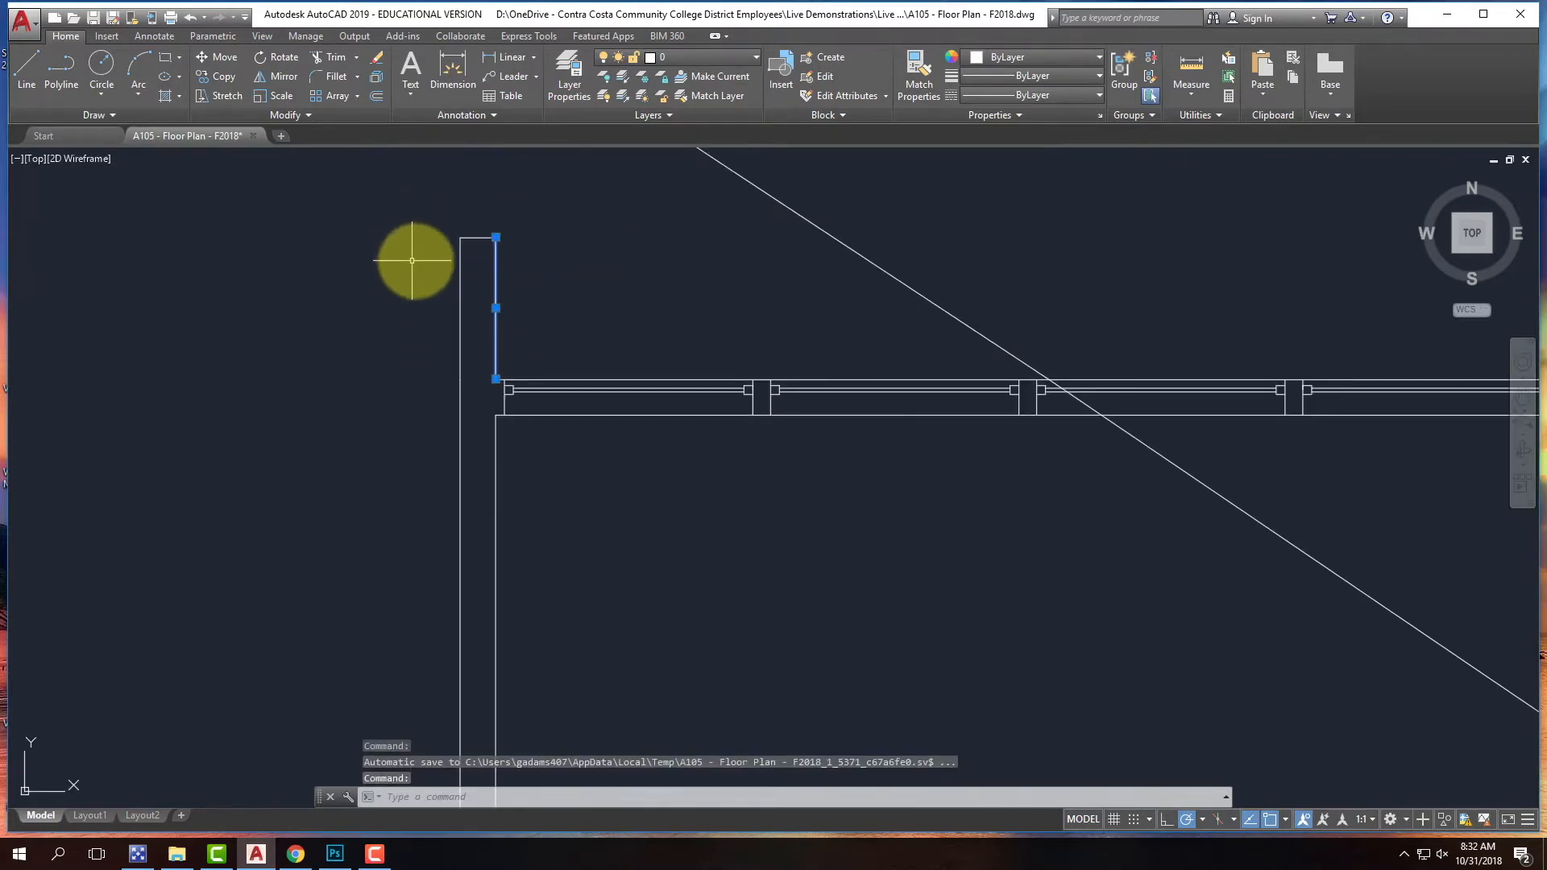
pyautogui.click(575, 264)
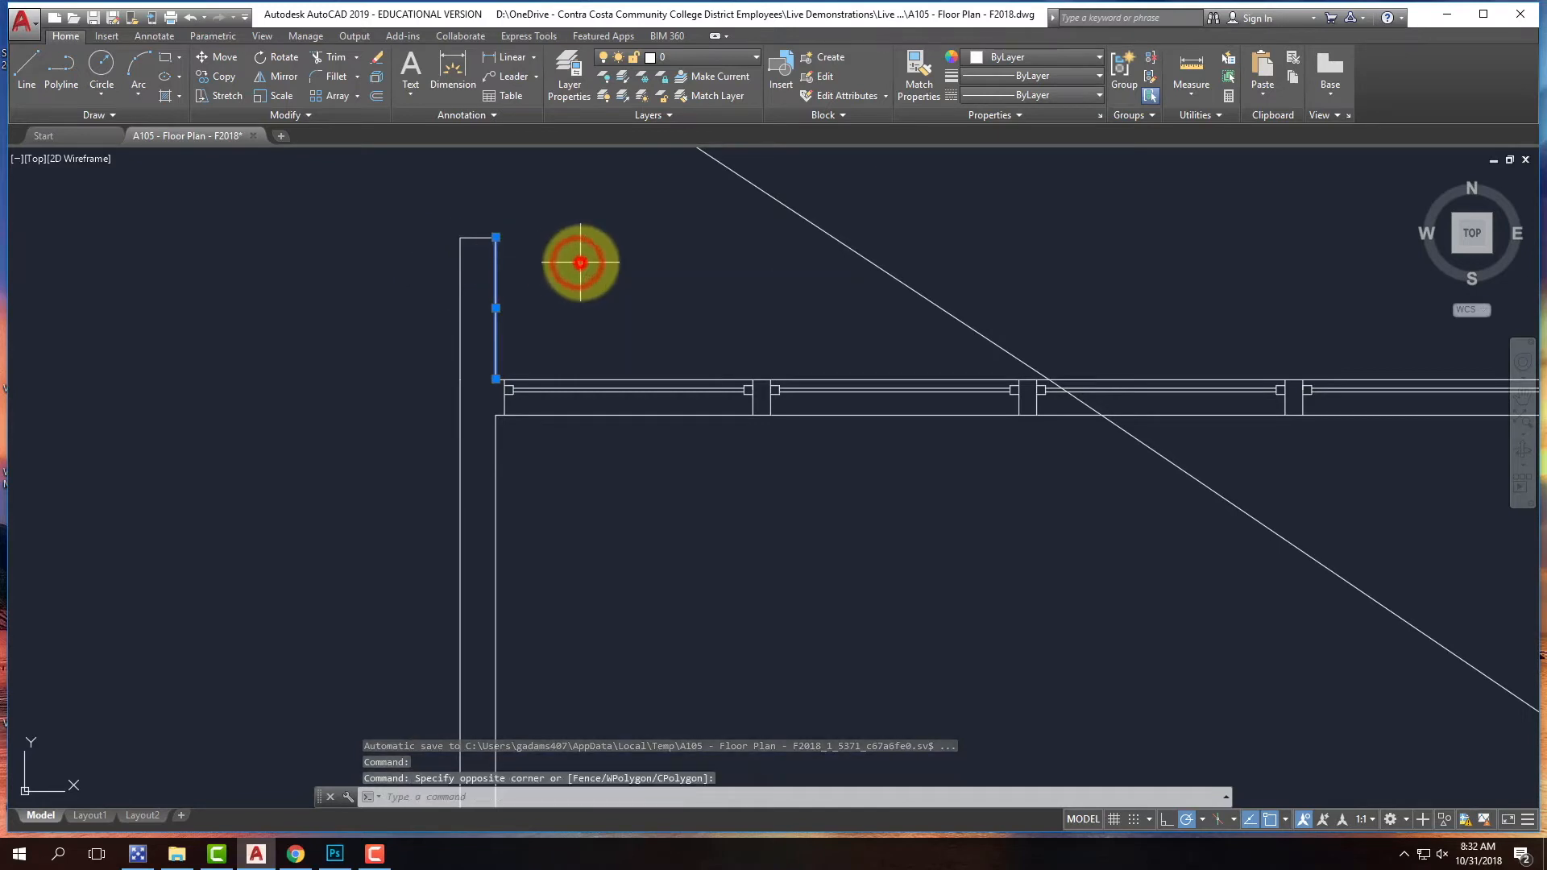
pyautogui.press('Escape')
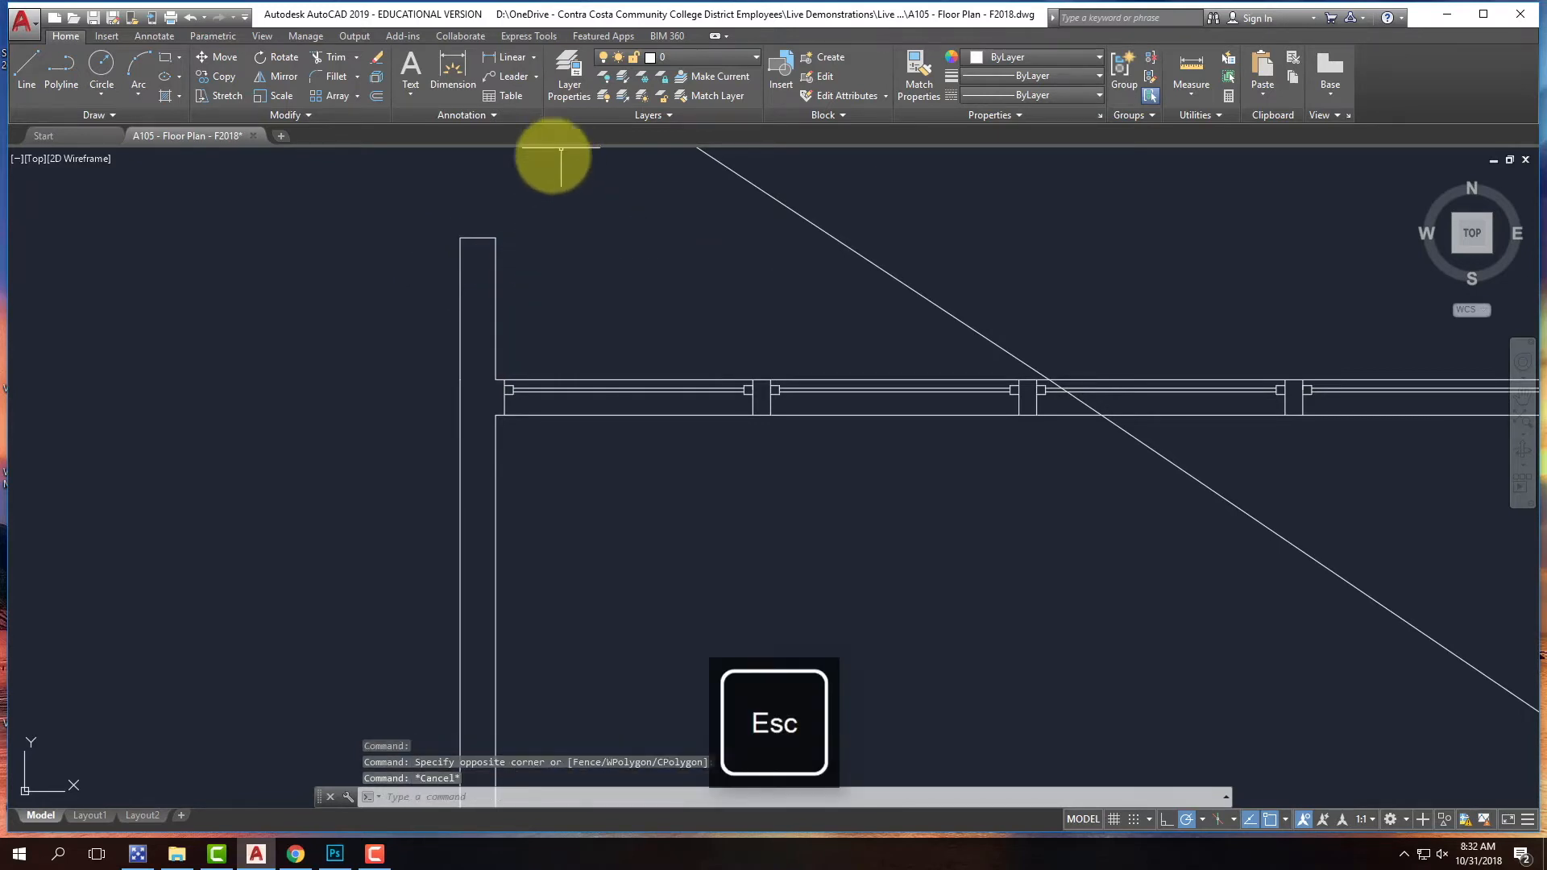
# - Move the three lines forming the upper end of the far-left wall to the A-Wall layer
pyautogui.click(546, 279)
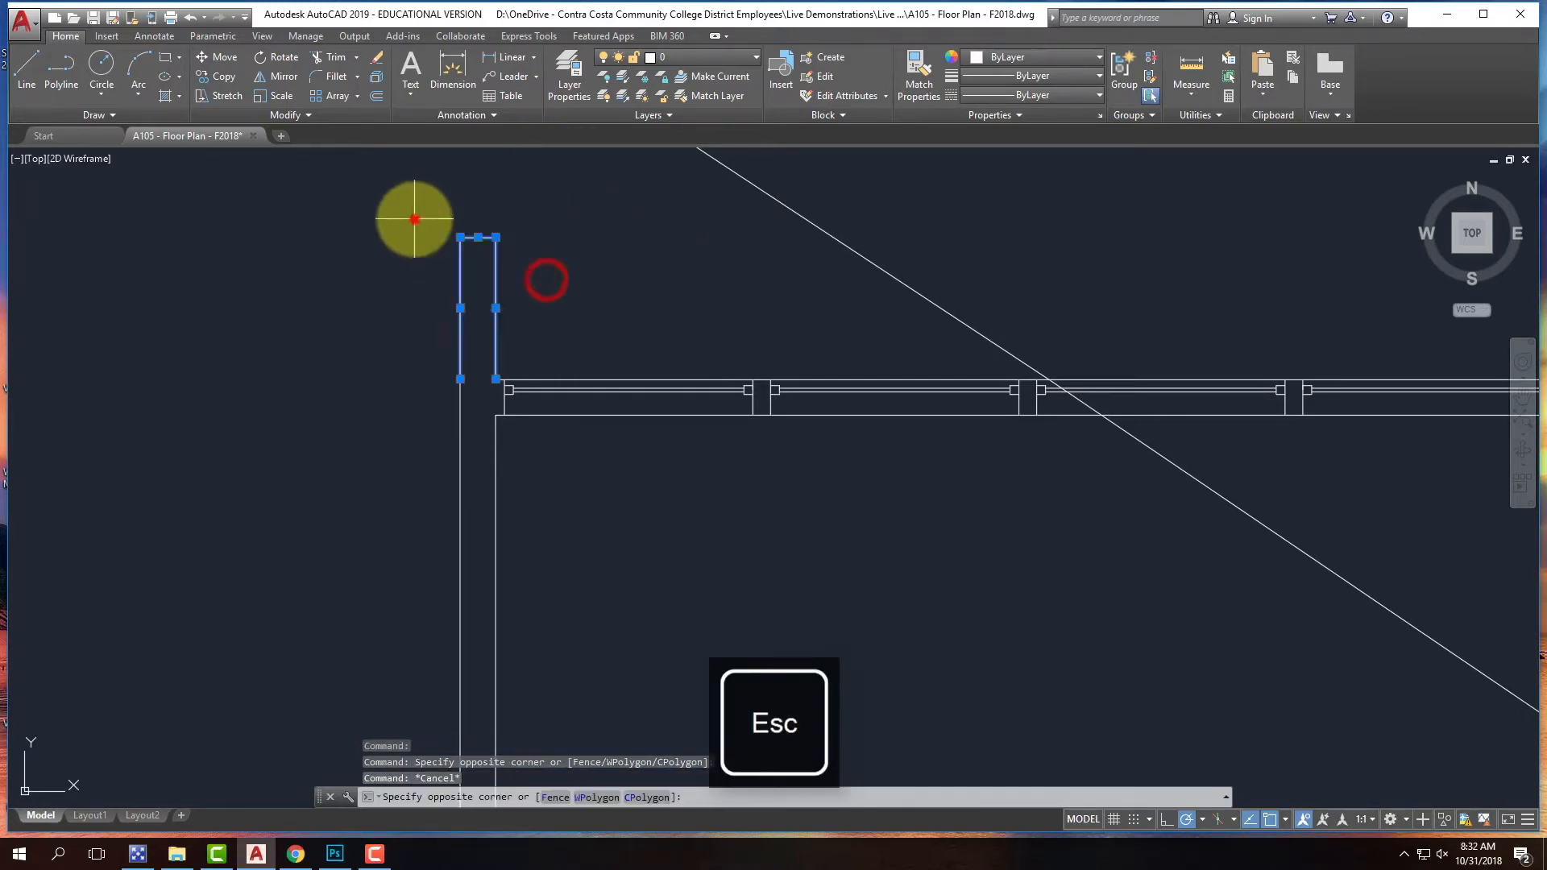
pyautogui.click(414, 218)
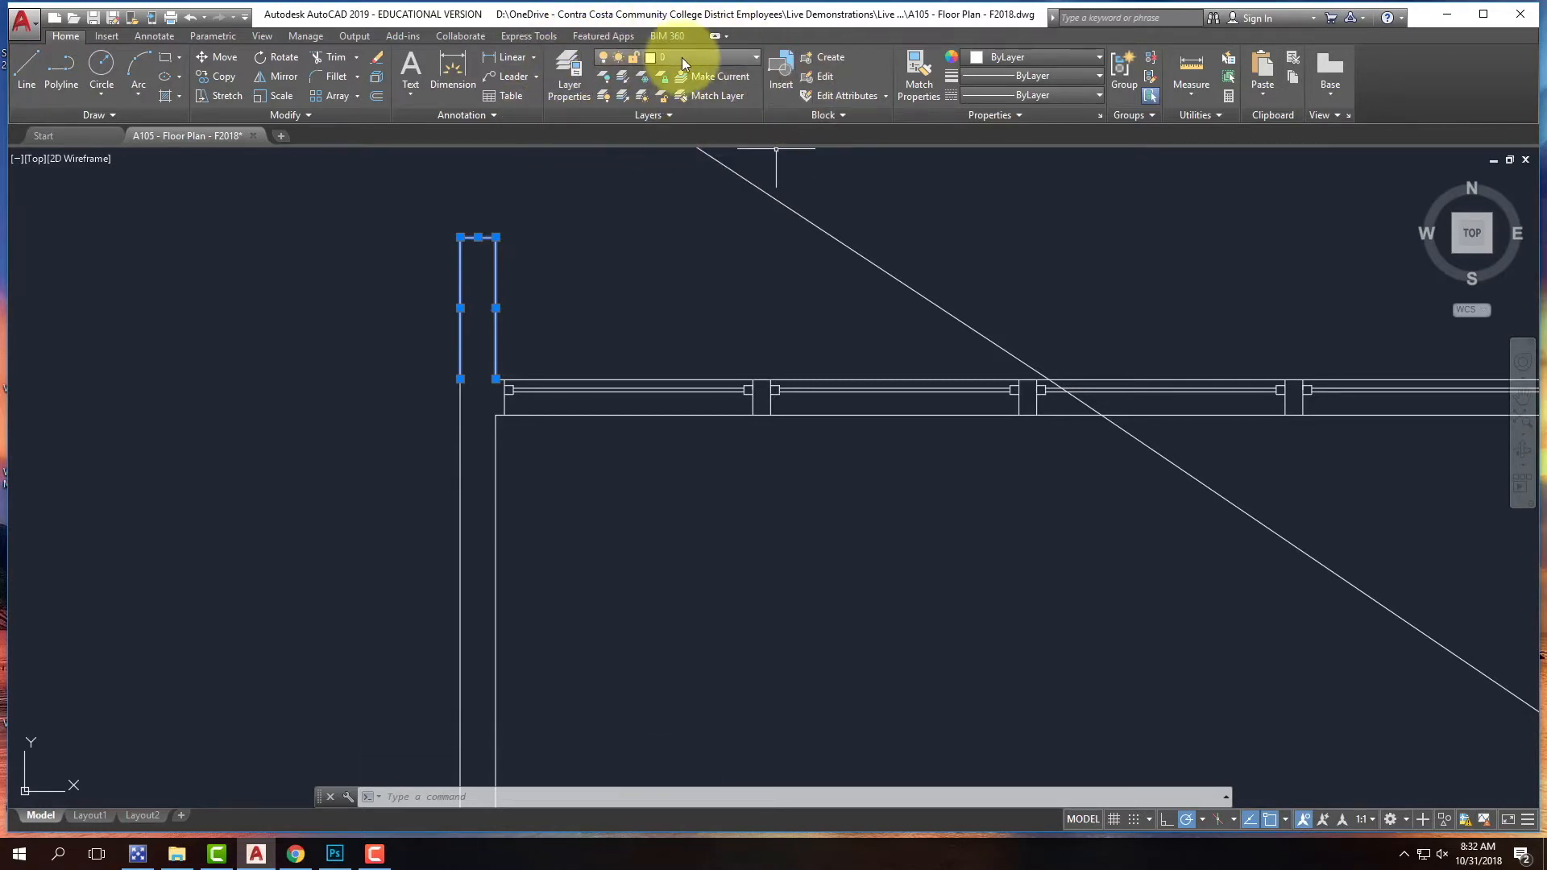
pyautogui.click(726, 57)
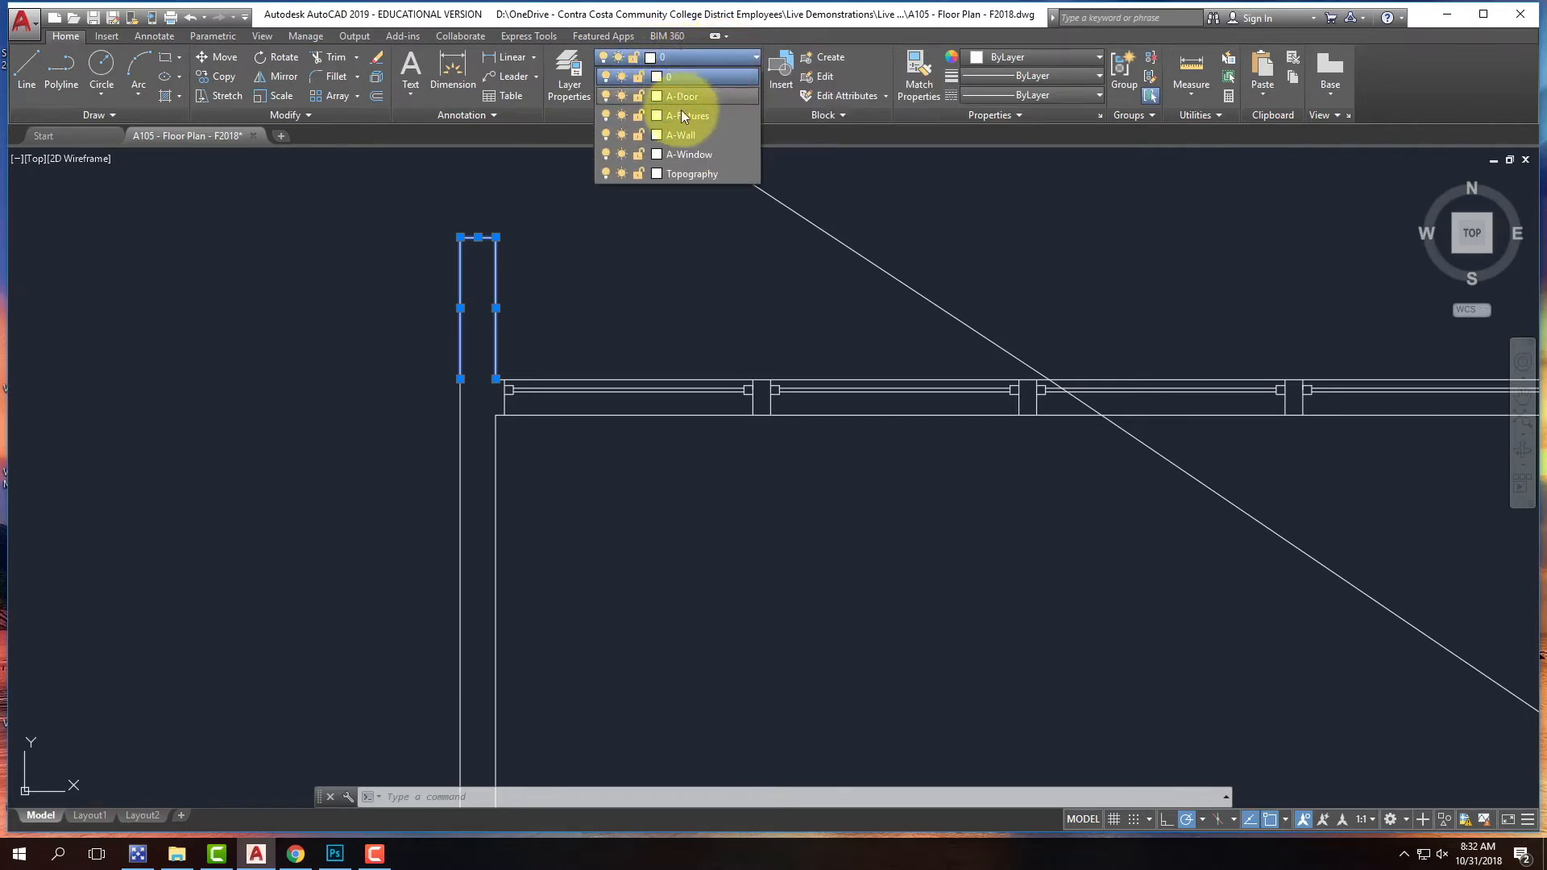
pyautogui.click(684, 137)
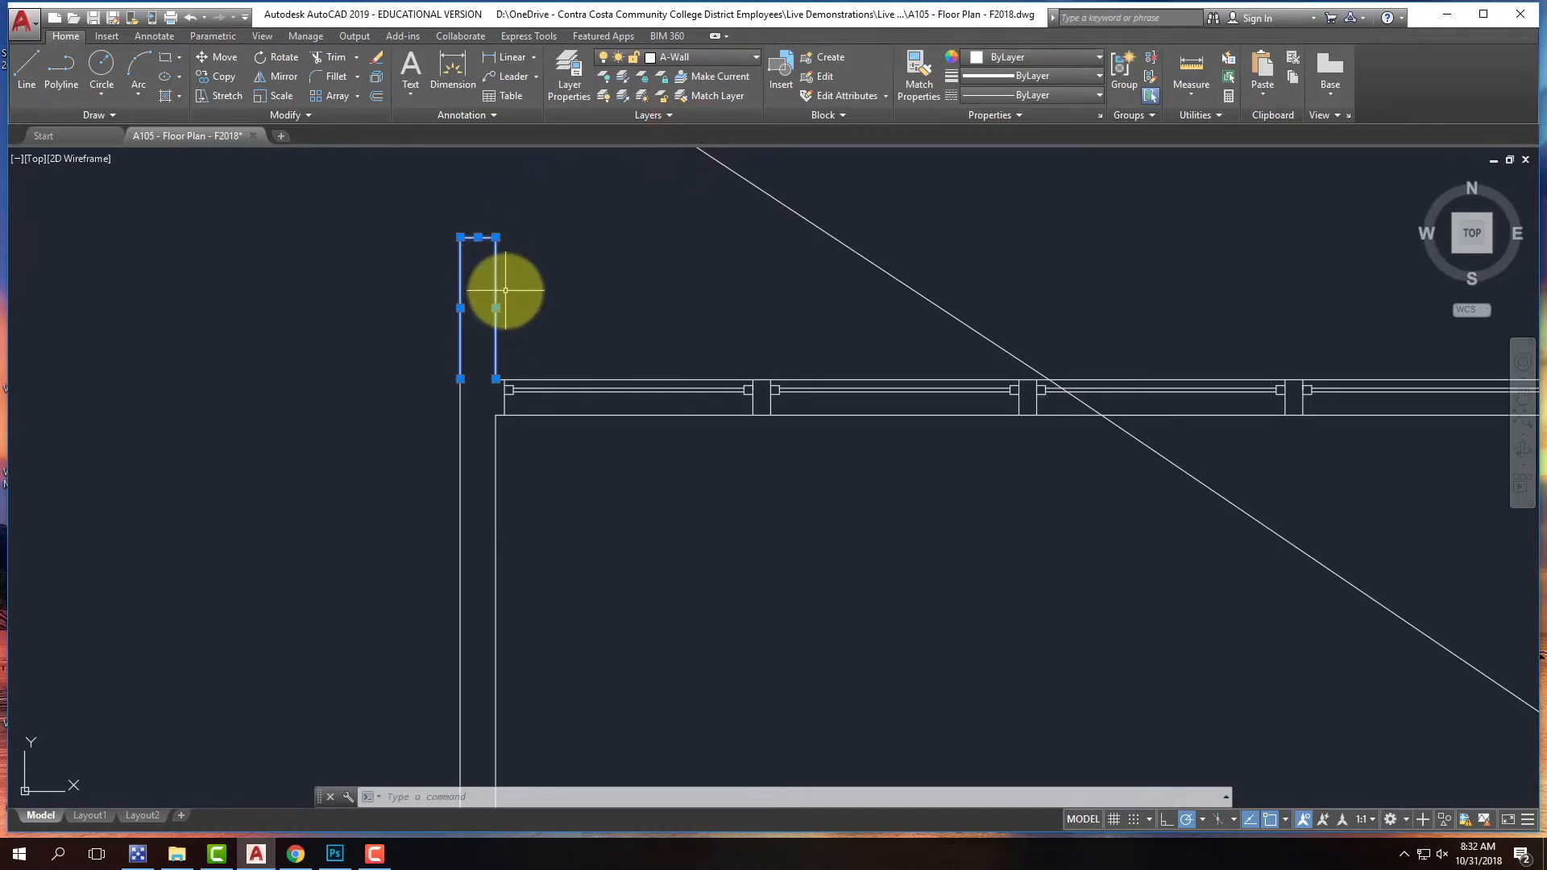
pyautogui.press('Escape')
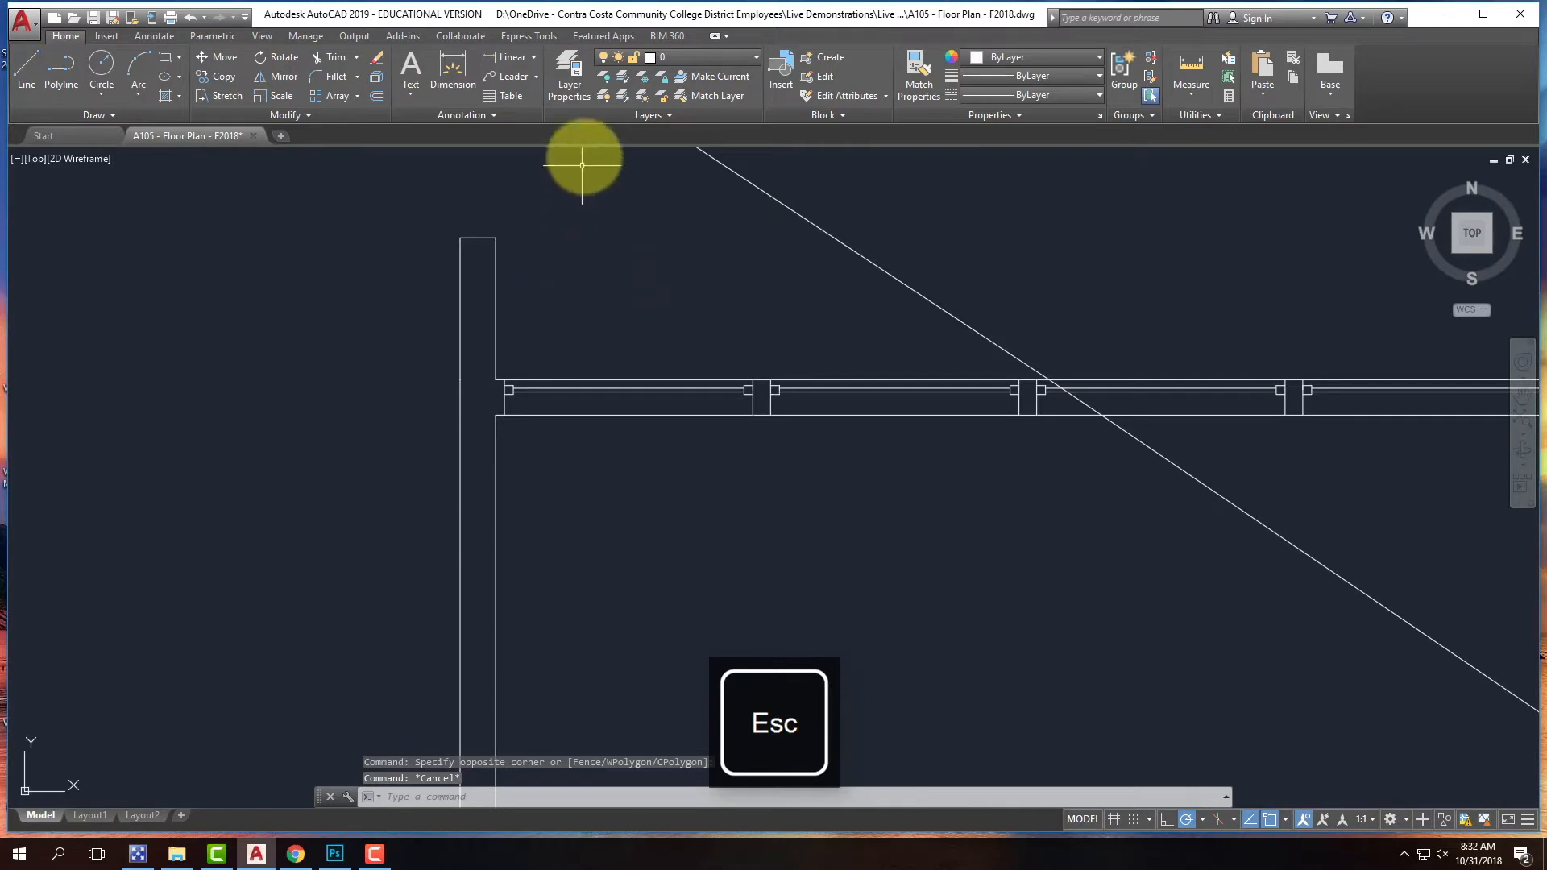
# - Set the color of the A-Wall layer to red and close the layer manager
pyautogui.click(574, 88)
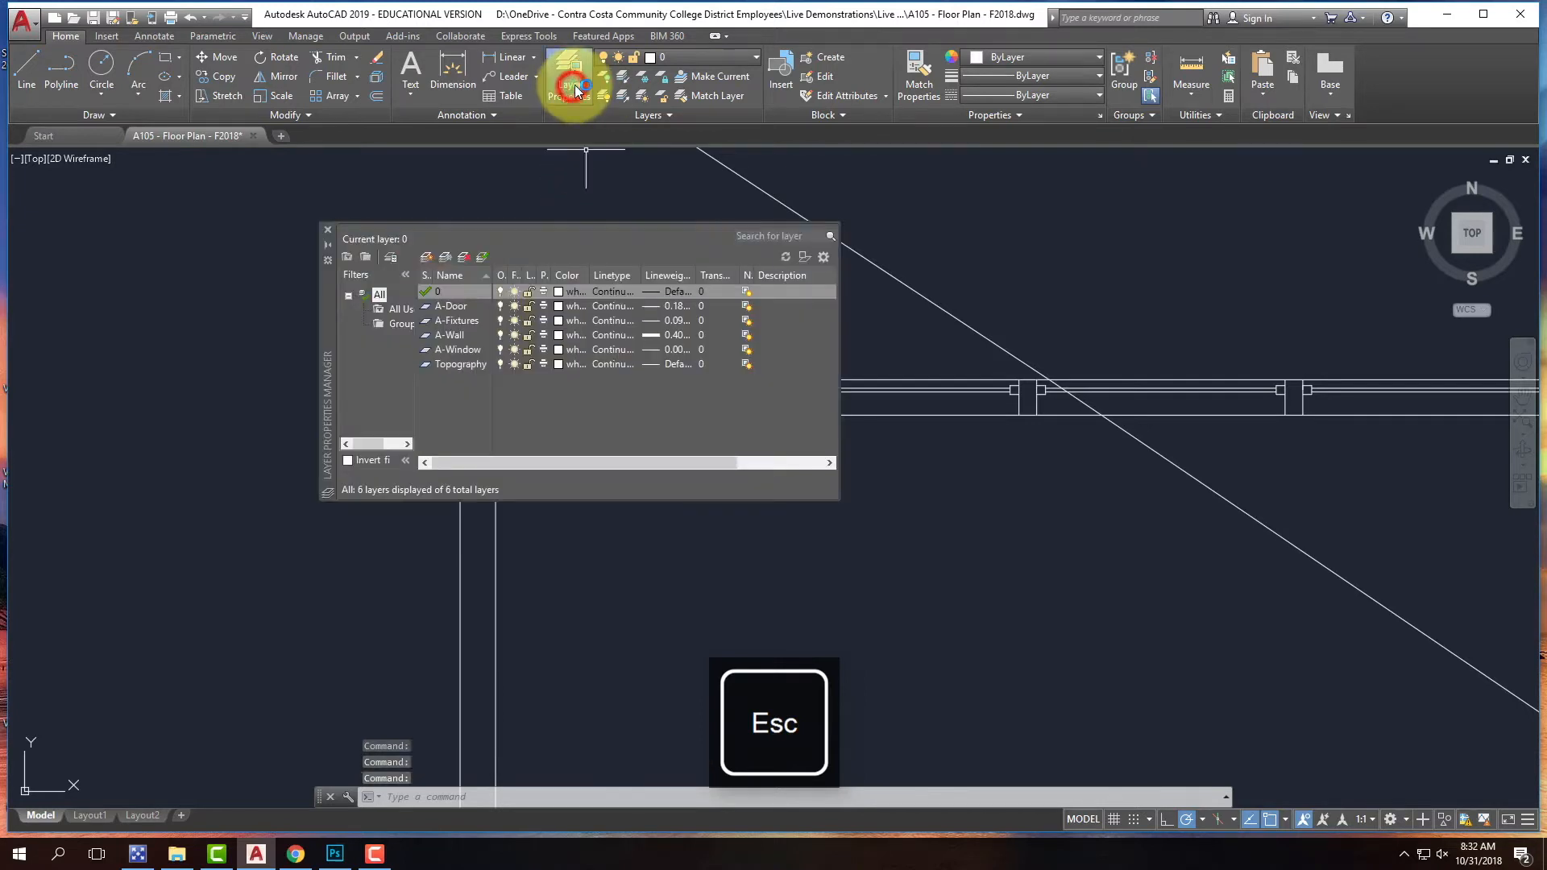
pyautogui.click(451, 335)
pyautogui.click(565, 336)
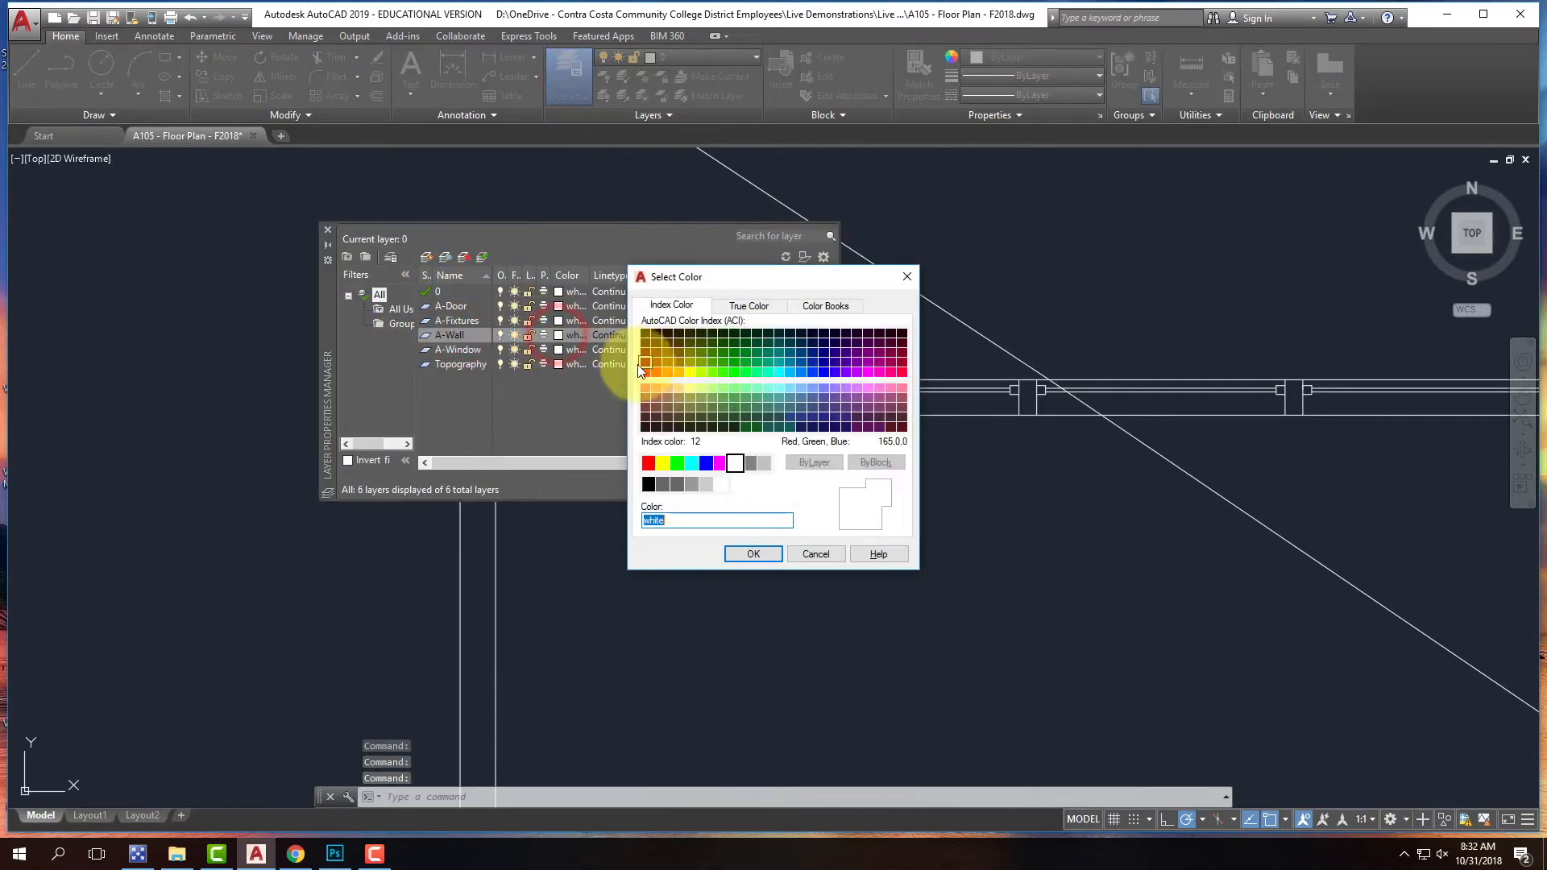
pyautogui.click(648, 464)
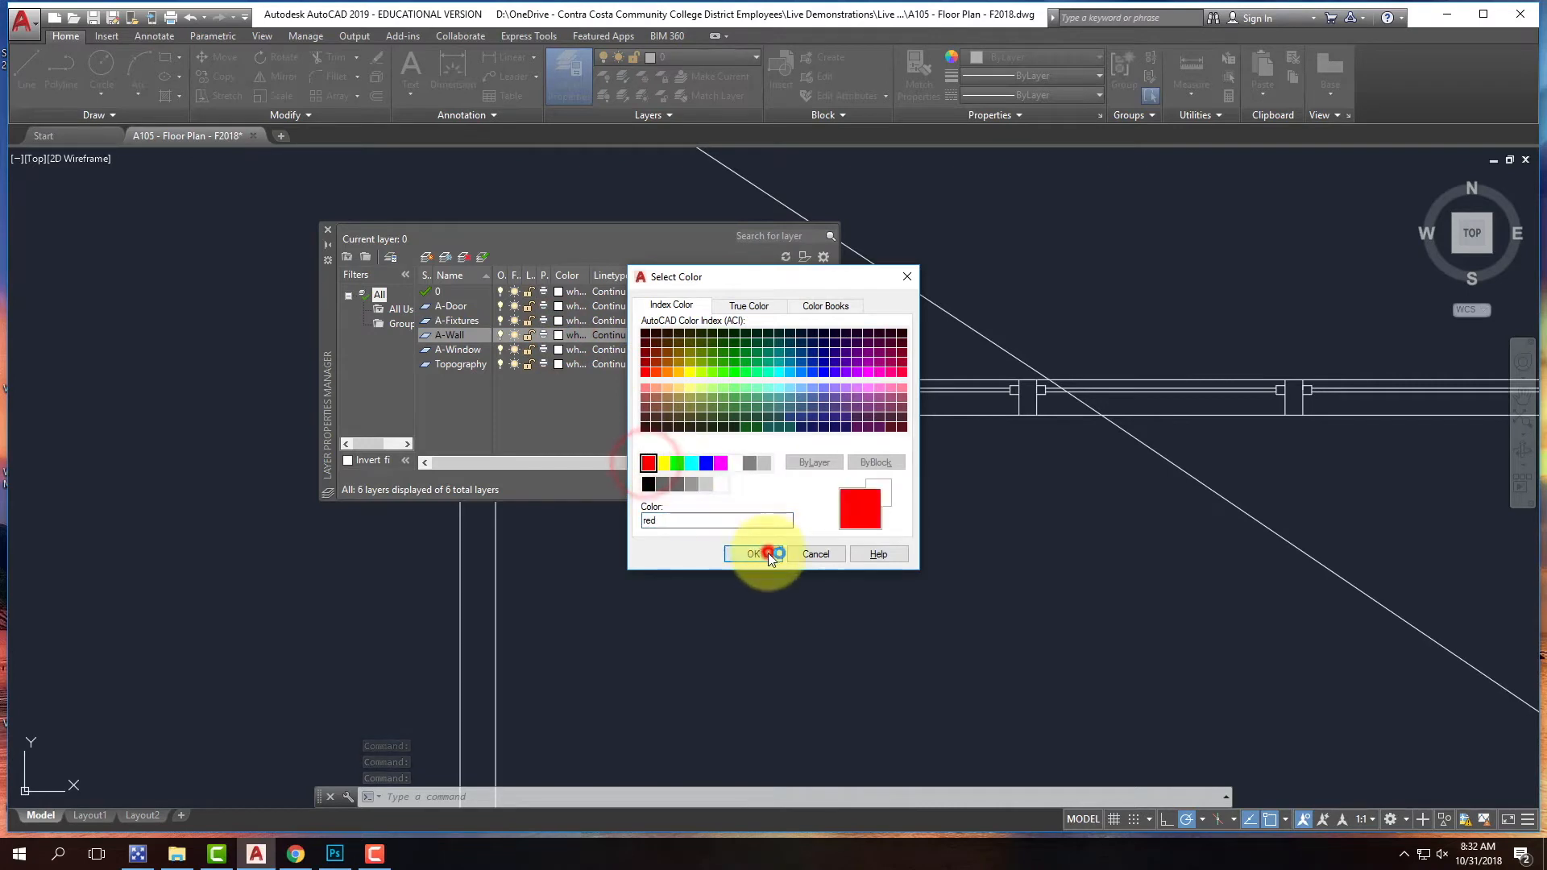
pyautogui.click(766, 554)
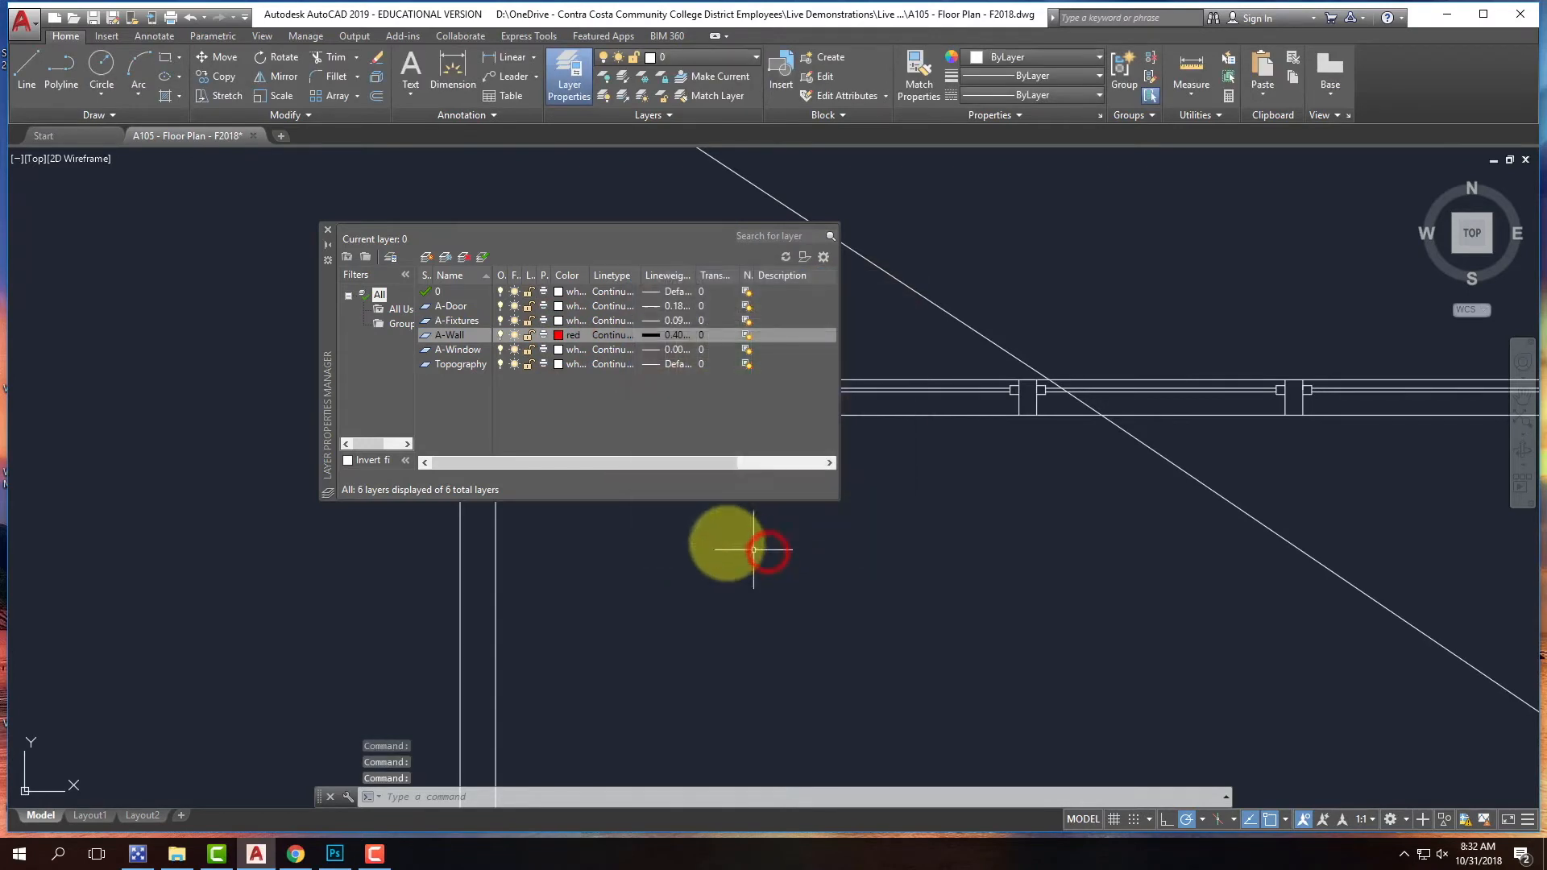
pyautogui.click(330, 230)
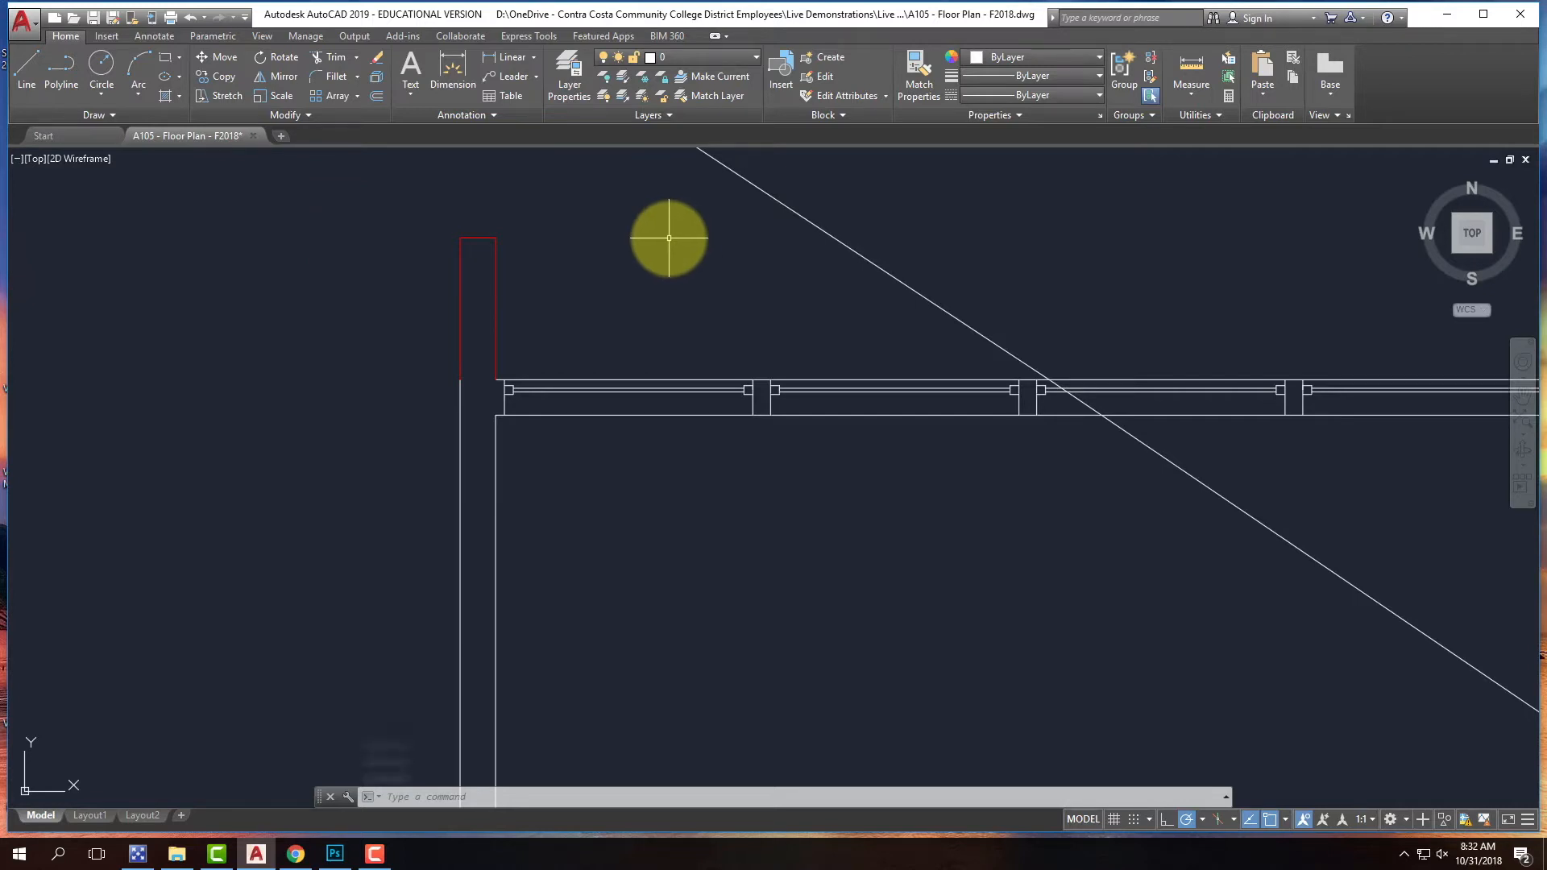
# - Select the remaining lines of the far-left wall together with the adjoining upper window wall's outlines and its first end line
pyautogui.scroll(-2, 489, 264)
pyautogui.click(525, 459)
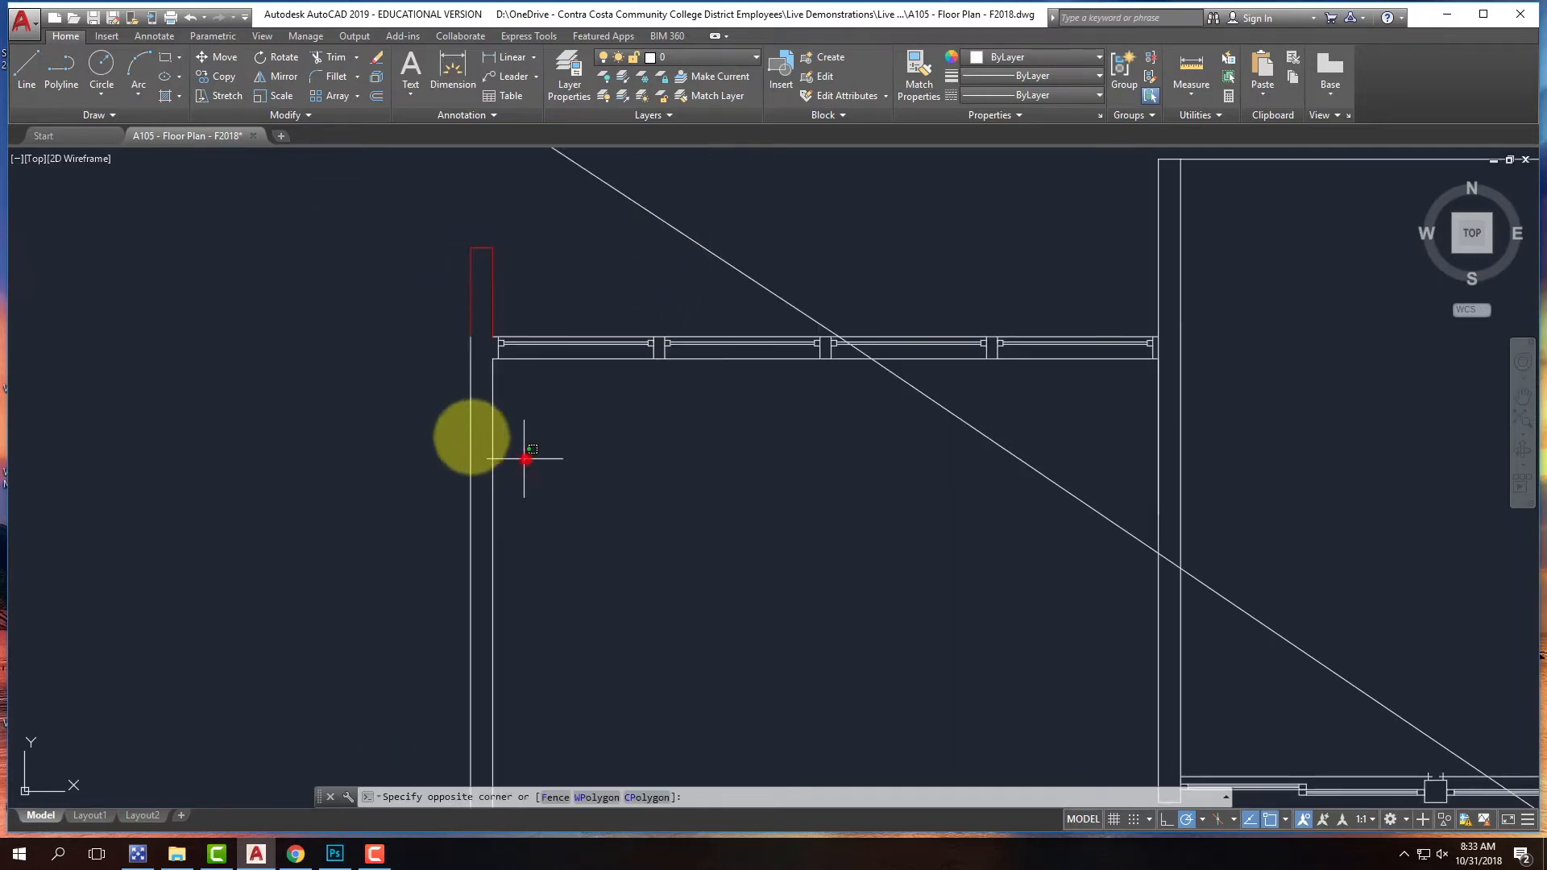
pyautogui.scroll(4, 500, 335)
pyautogui.click(457, 331)
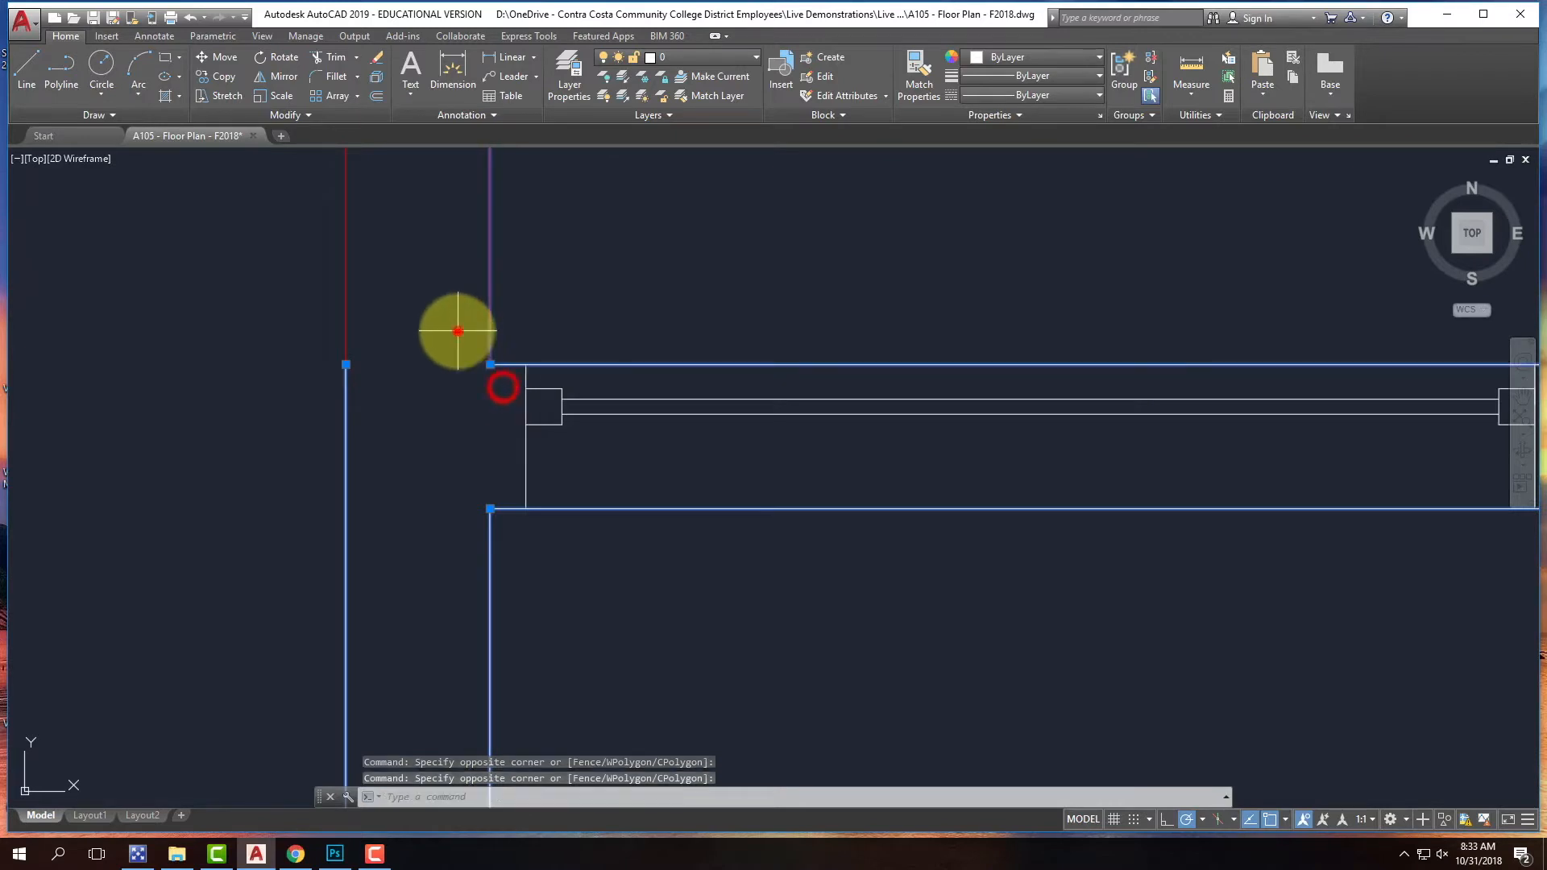
pyautogui.click(536, 449)
pyautogui.click(457, 448)
pyautogui.scroll(-5, 360, 387)
pyautogui.scroll(1, 602, 397)
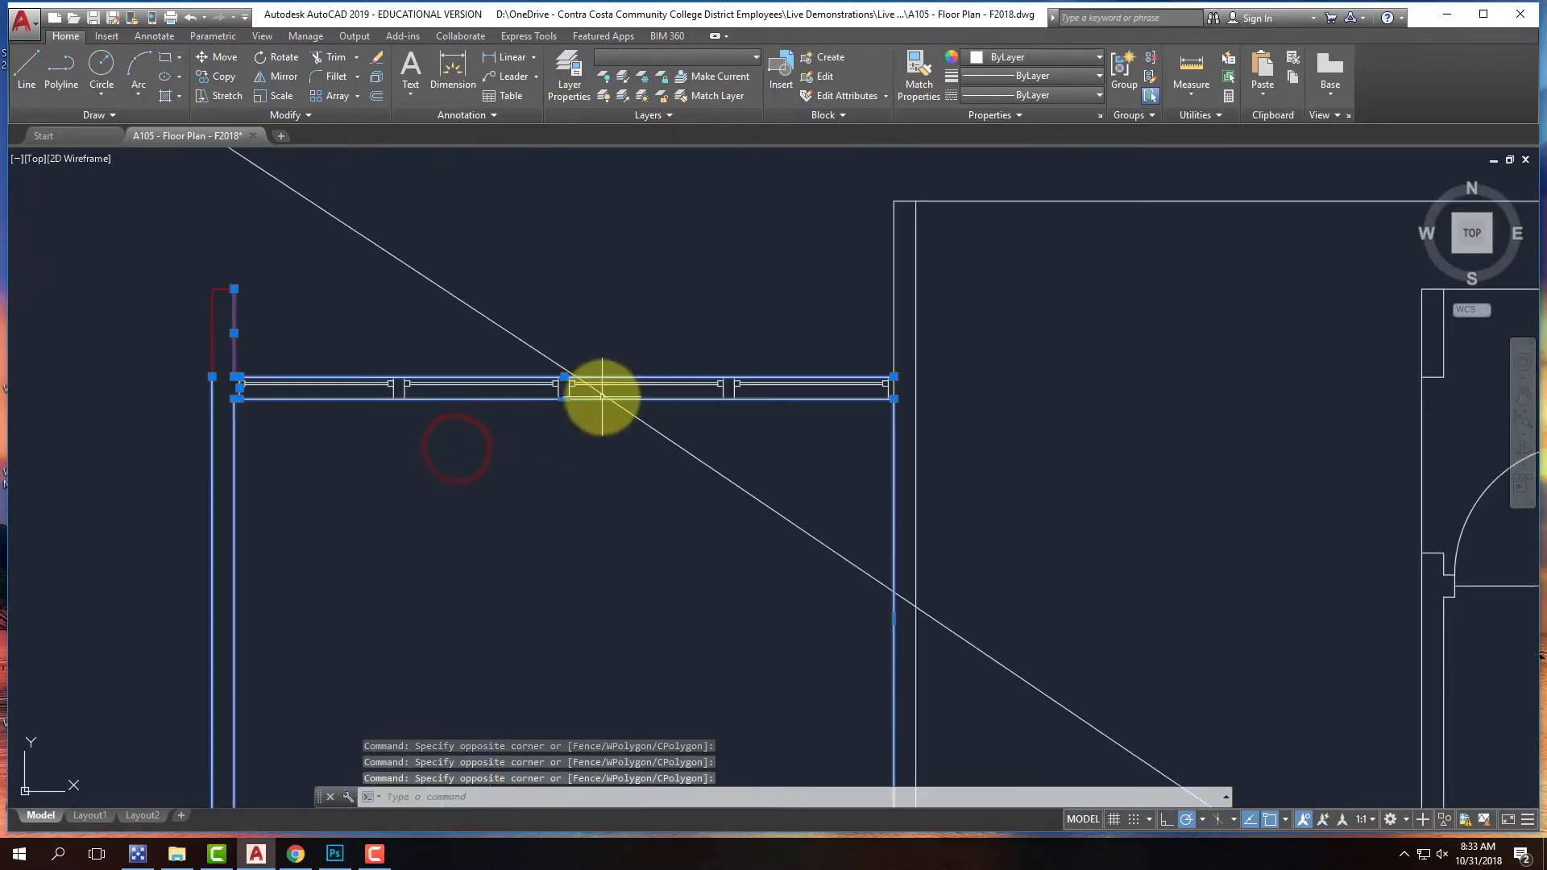
# - Add the three pairs of mullion lines along the upper-left window wall to the selection
pyautogui.scroll(1, 601, 396)
pyautogui.click(842, 434)
pyautogui.click(775, 397)
pyautogui.click(567, 432)
pyautogui.click(500, 389)
pyautogui.click(363, 430)
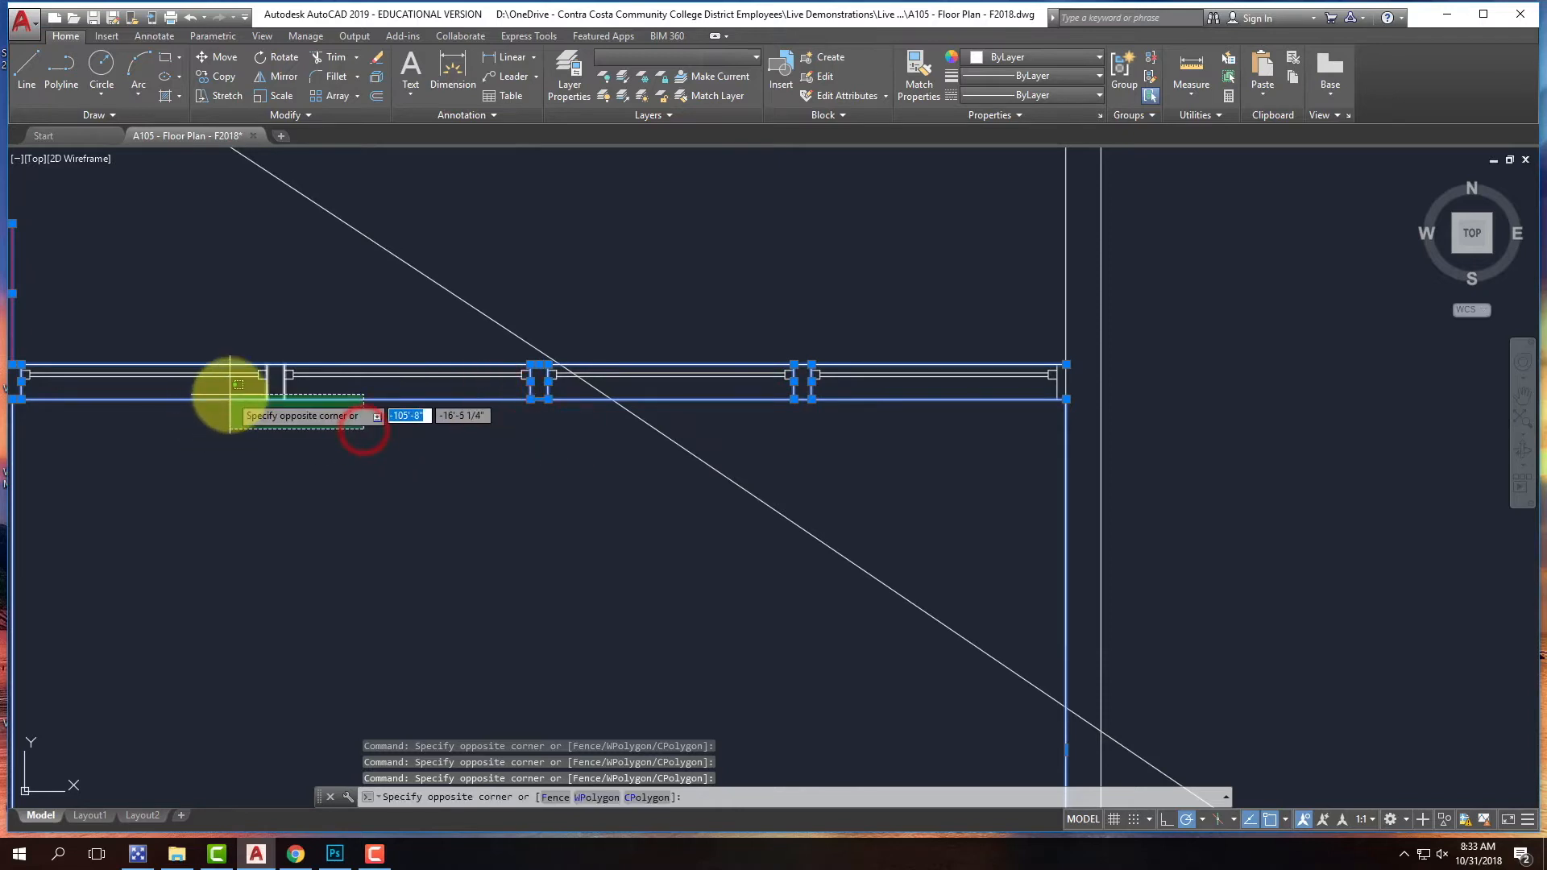
pyautogui.click(229, 390)
# - Add the side and end lines of the vertical wall at the right end of that window wall to the selection
pyautogui.scroll(-3, 311, 404)
pyautogui.click(686, 343)
pyautogui.click(563, 332)
pyautogui.click(607, 274)
pyautogui.click(694, 341)
pyautogui.click(654, 538)
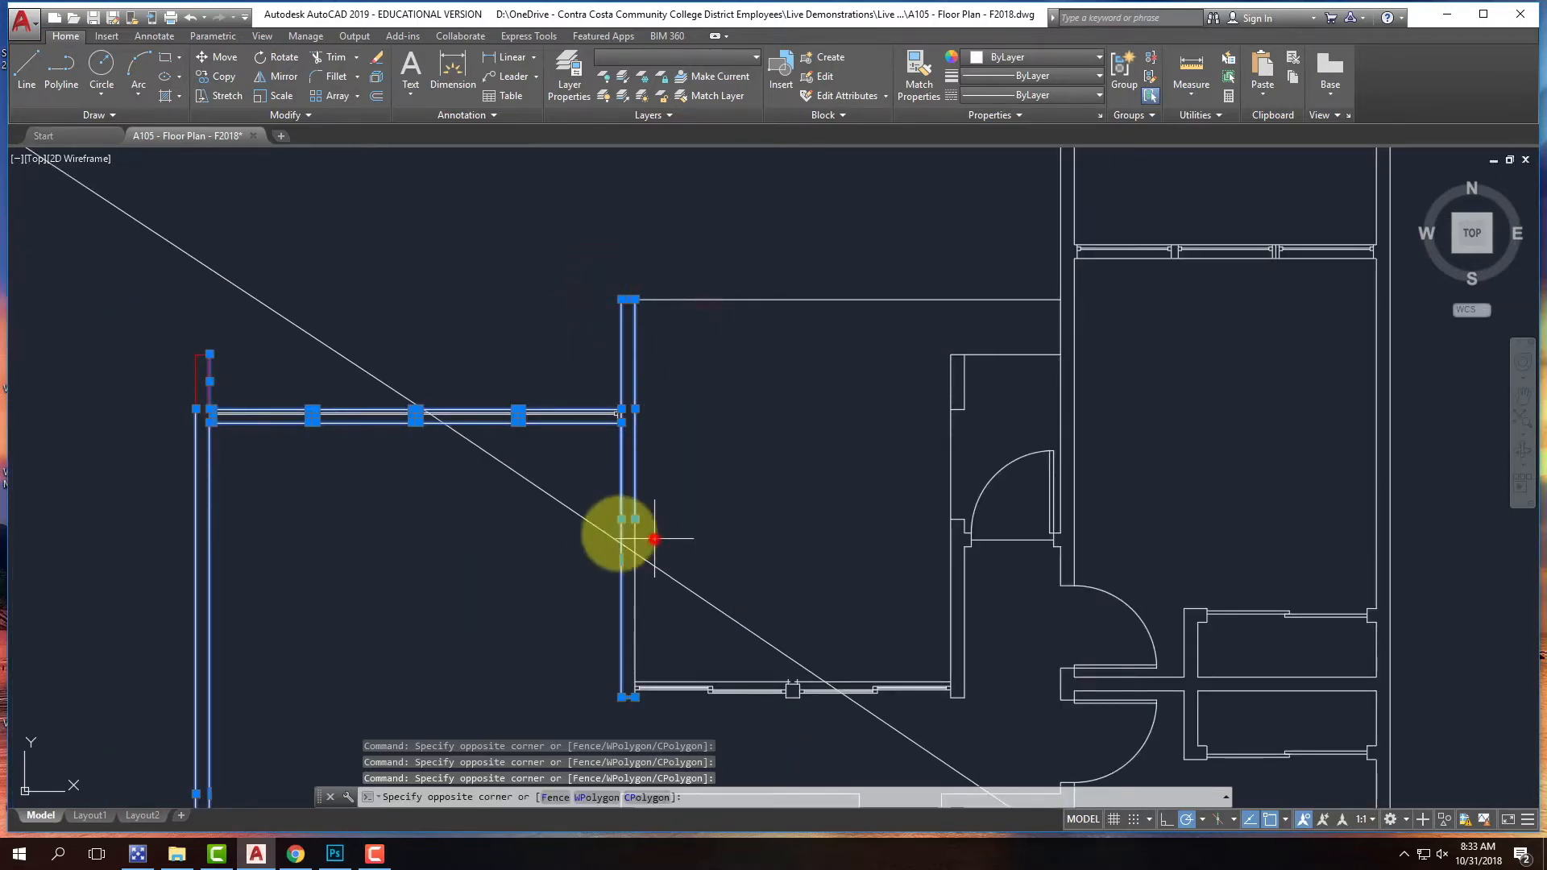
pyautogui.click(631, 524)
# - Add the vertical wall's lower end and the square center post of the adjoining sliding window to the selection
pyautogui.scroll(3, 654, 520)
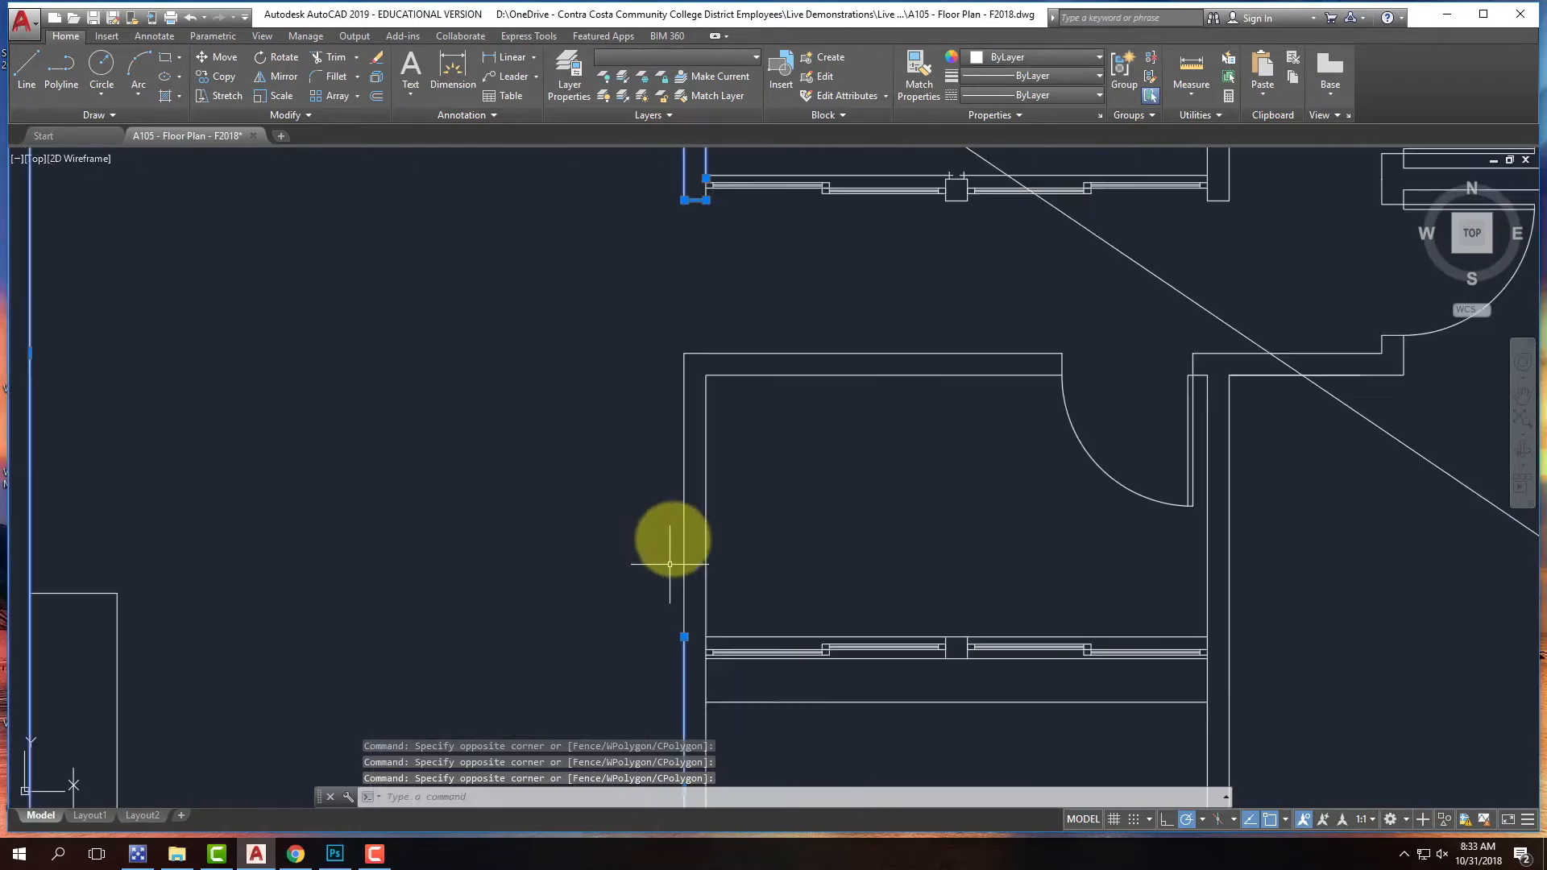
pyautogui.scroll(-3, 680, 242)
pyautogui.scroll(6, 680, 250)
pyautogui.click(695, 302)
pyautogui.click(643, 249)
pyautogui.scroll(-3, 601, 399)
pyautogui.scroll(4, 910, 317)
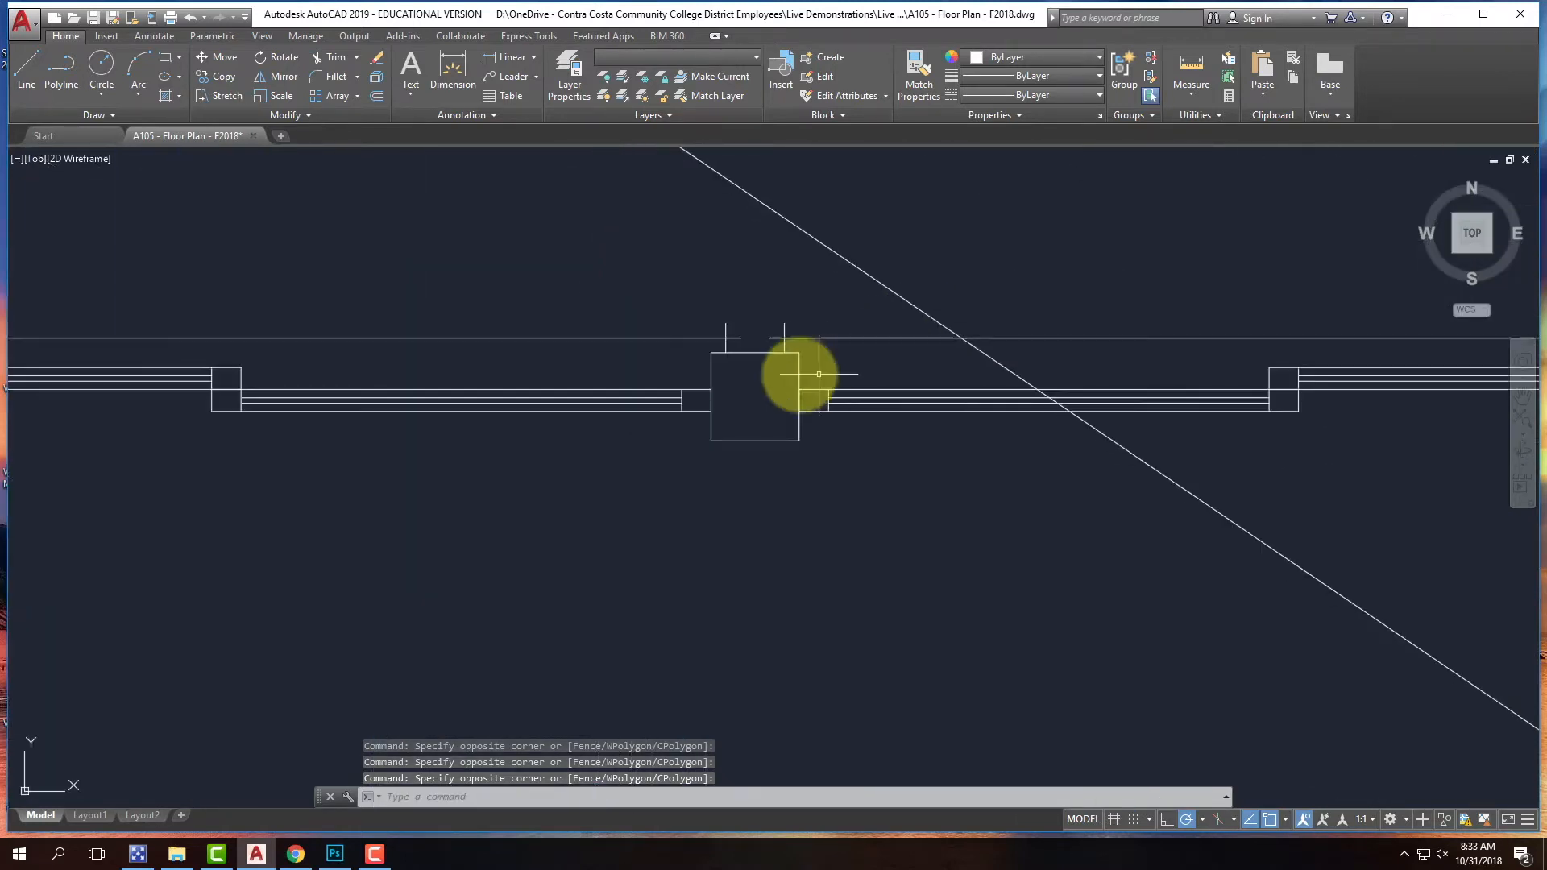
pyautogui.click(704, 351)
pyautogui.click(801, 449)
pyautogui.scroll(-3, 784, 461)
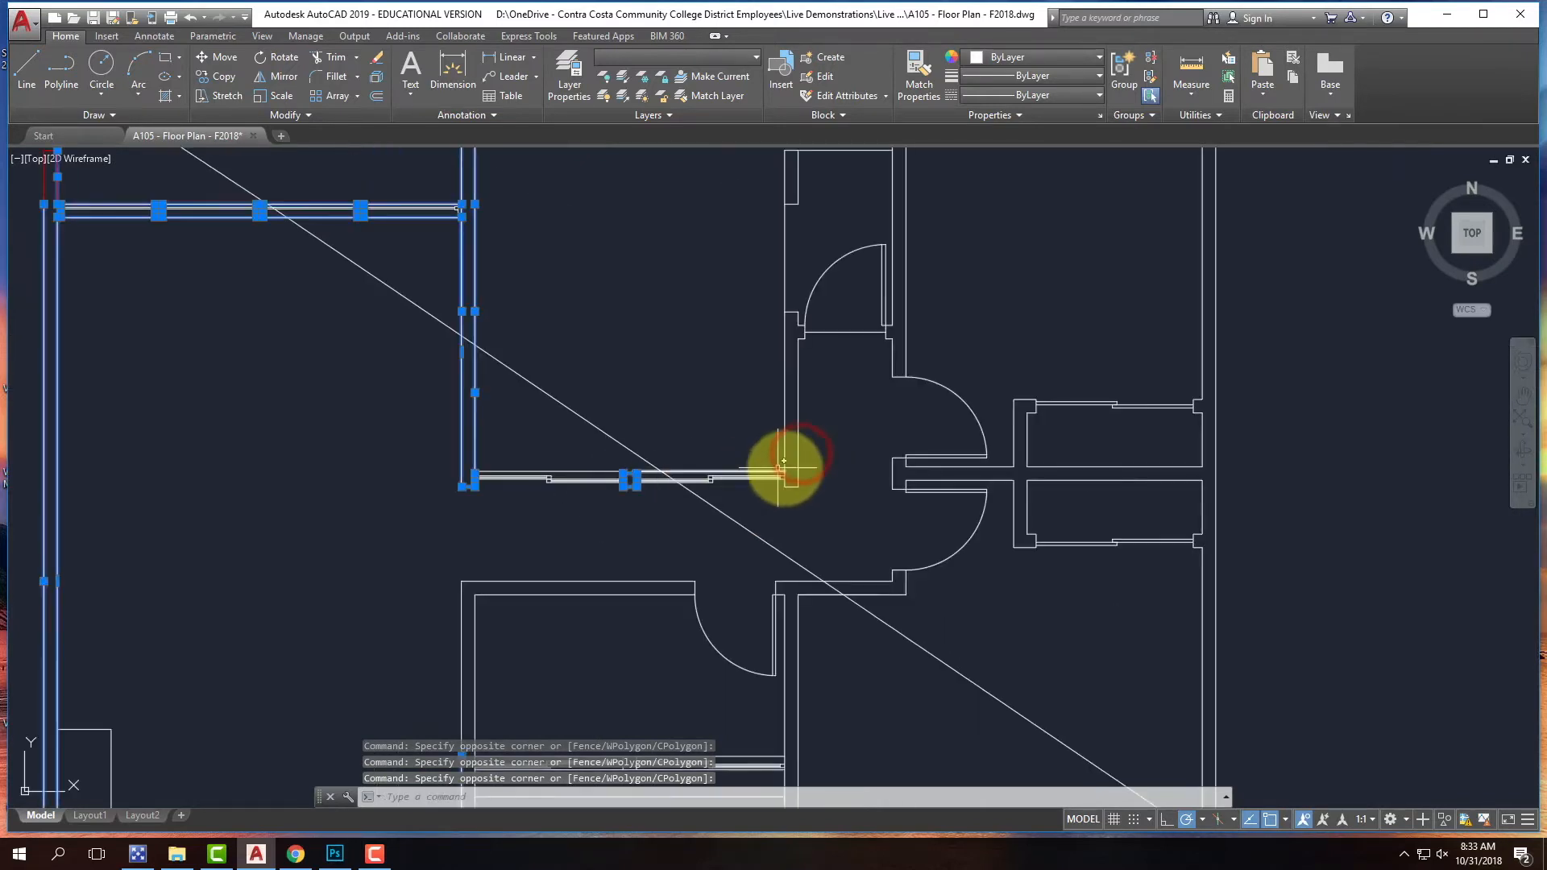
# - Add the end and side lines of the wall at the right end of the sliding window to the selection
pyautogui.scroll(5, 784, 461)
pyautogui.click(920, 610)
pyautogui.click(761, 574)
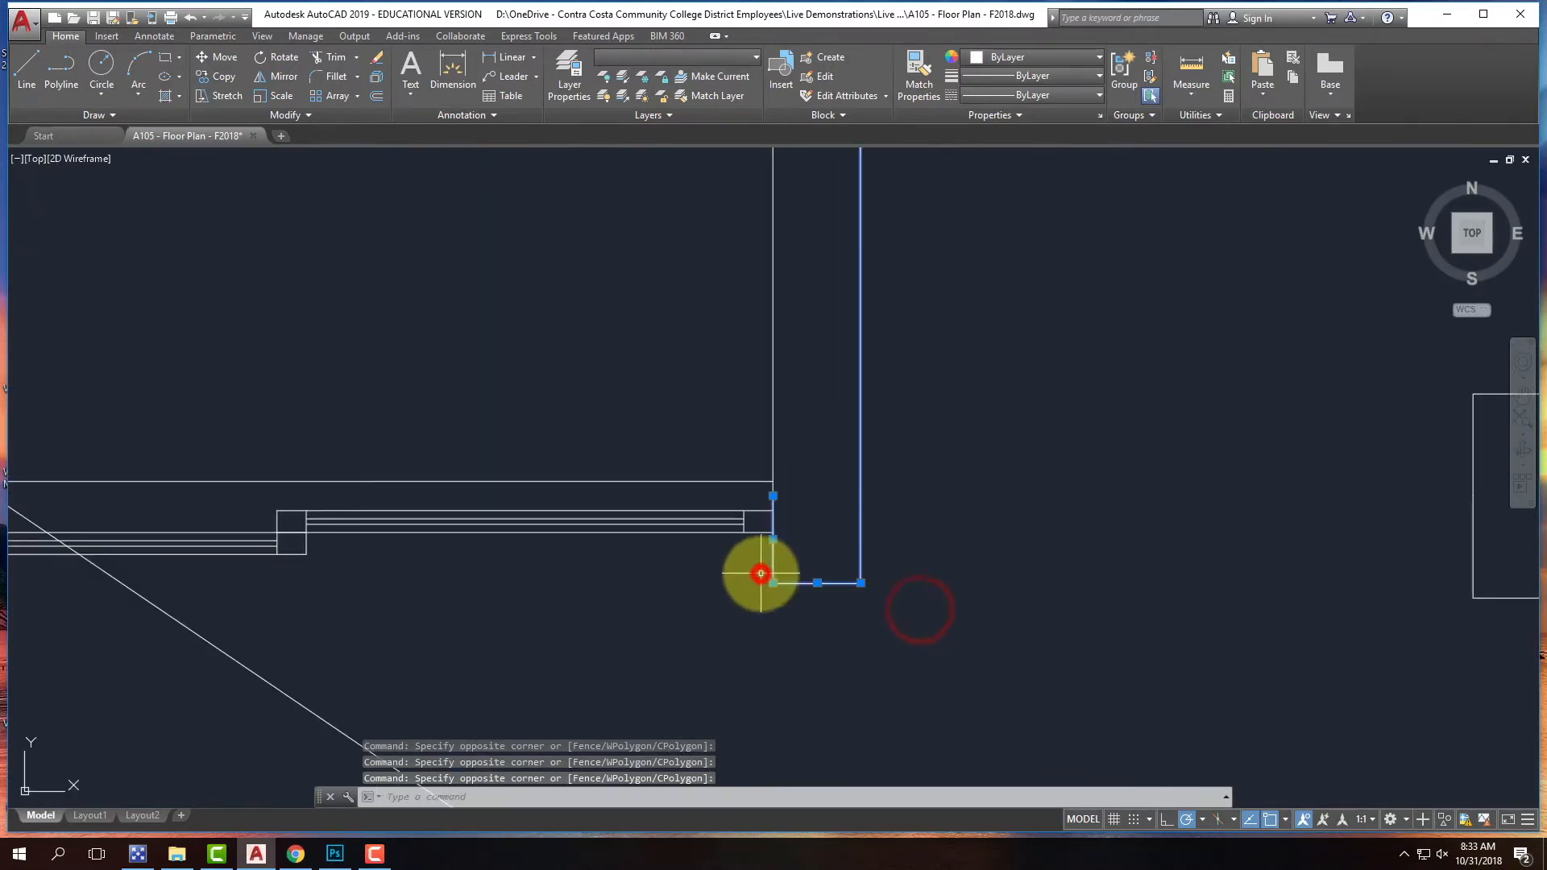
pyautogui.click(811, 422)
pyautogui.click(736, 379)
pyautogui.scroll(-3, 701, 580)
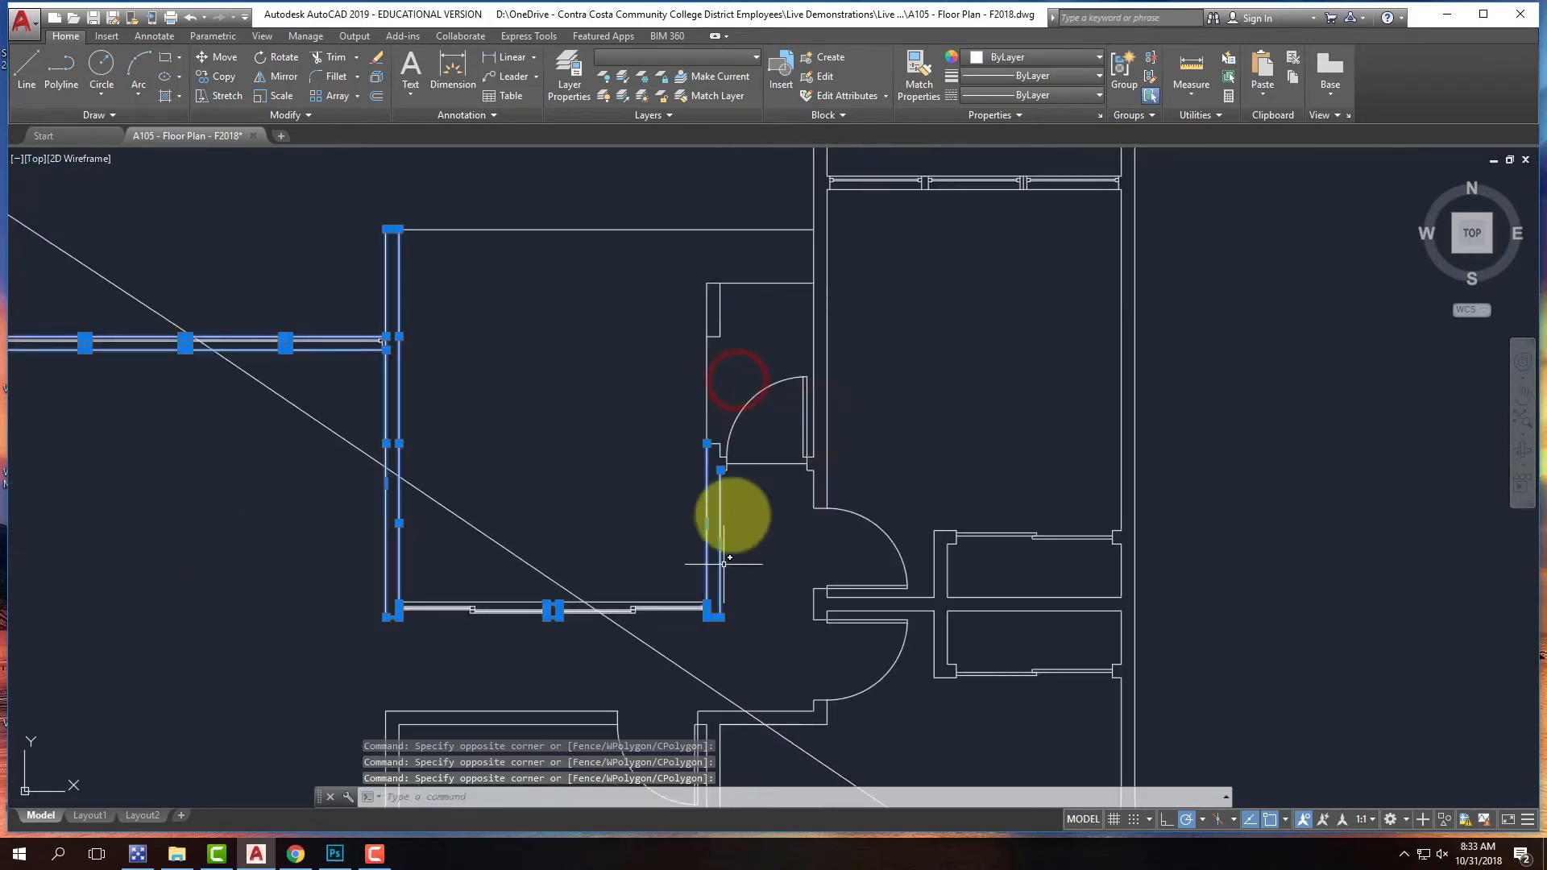
# - Add both jambs of the upper interior door and the adjoining wall lines to its right to the selection
pyautogui.scroll(6, 719, 434)
pyautogui.click(575, 436)
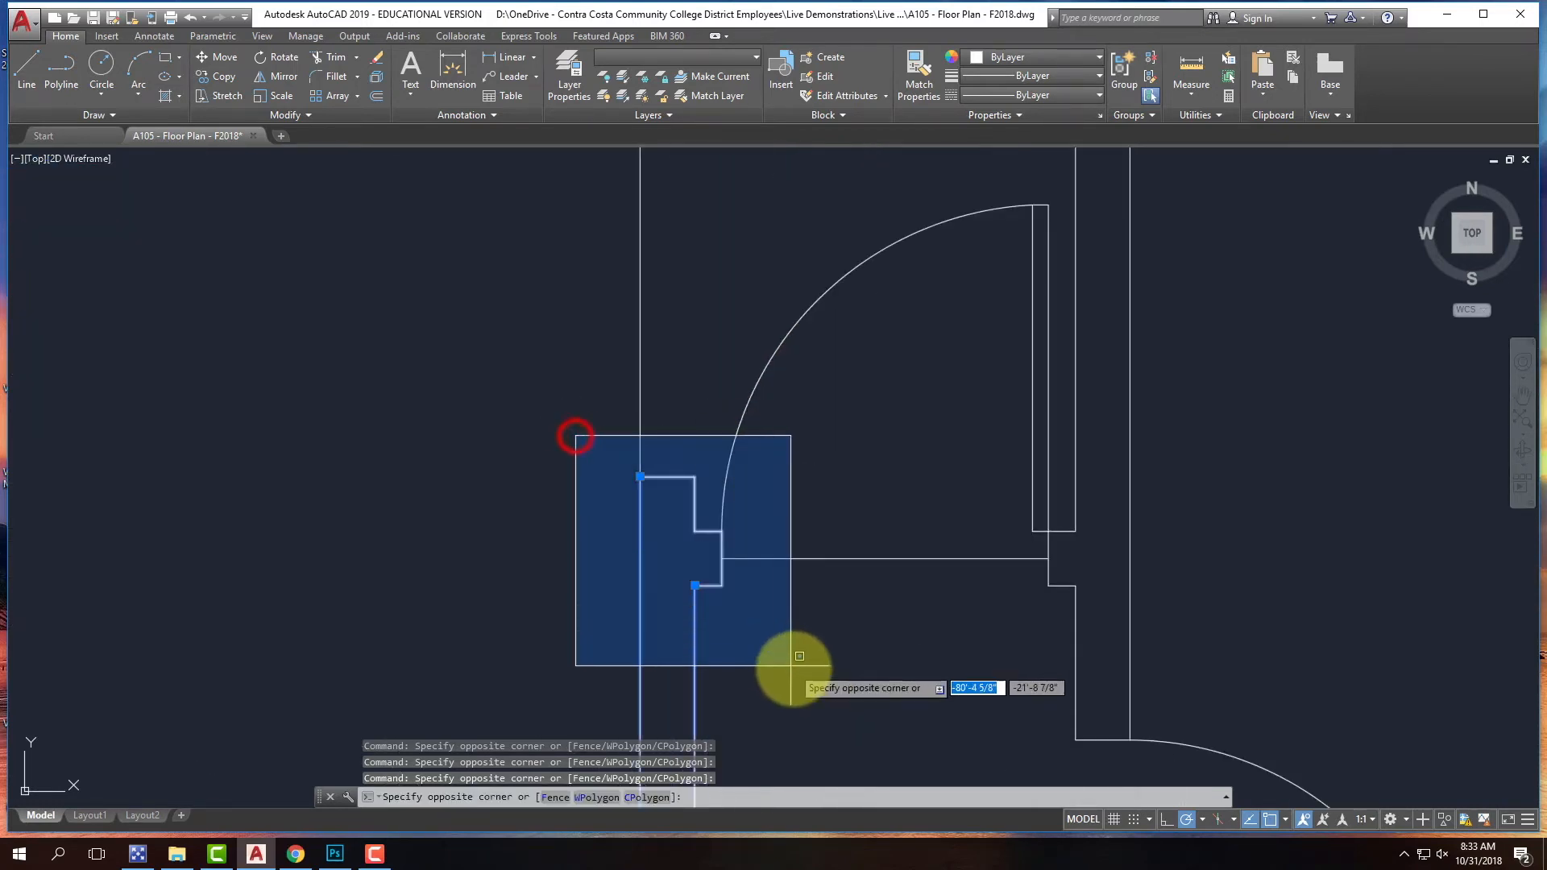
pyautogui.click(790, 657)
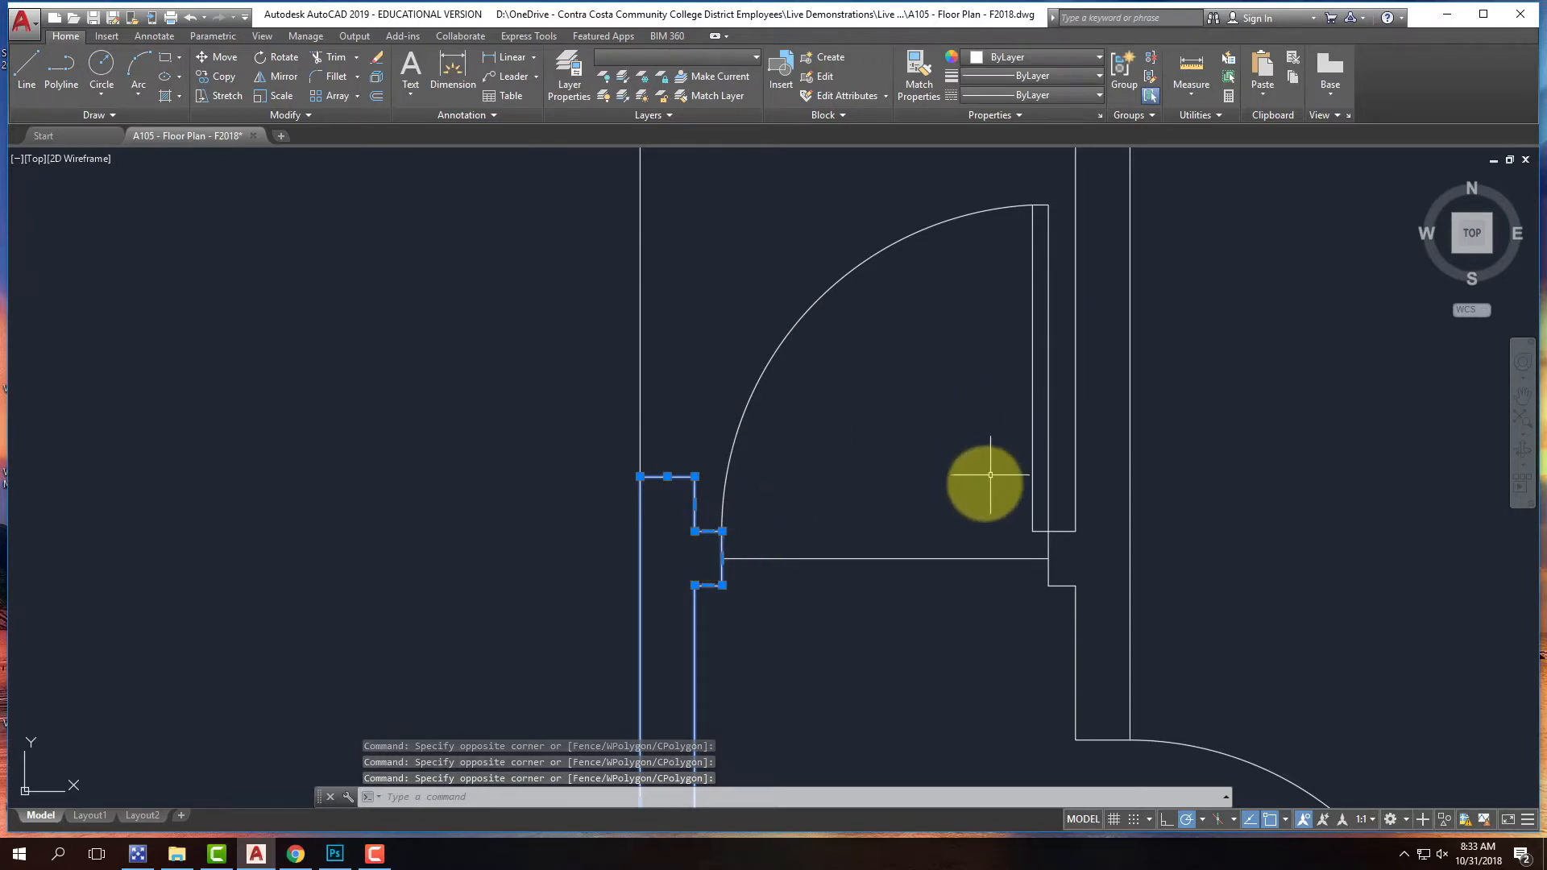
pyautogui.click(978, 453)
pyautogui.click(1181, 629)
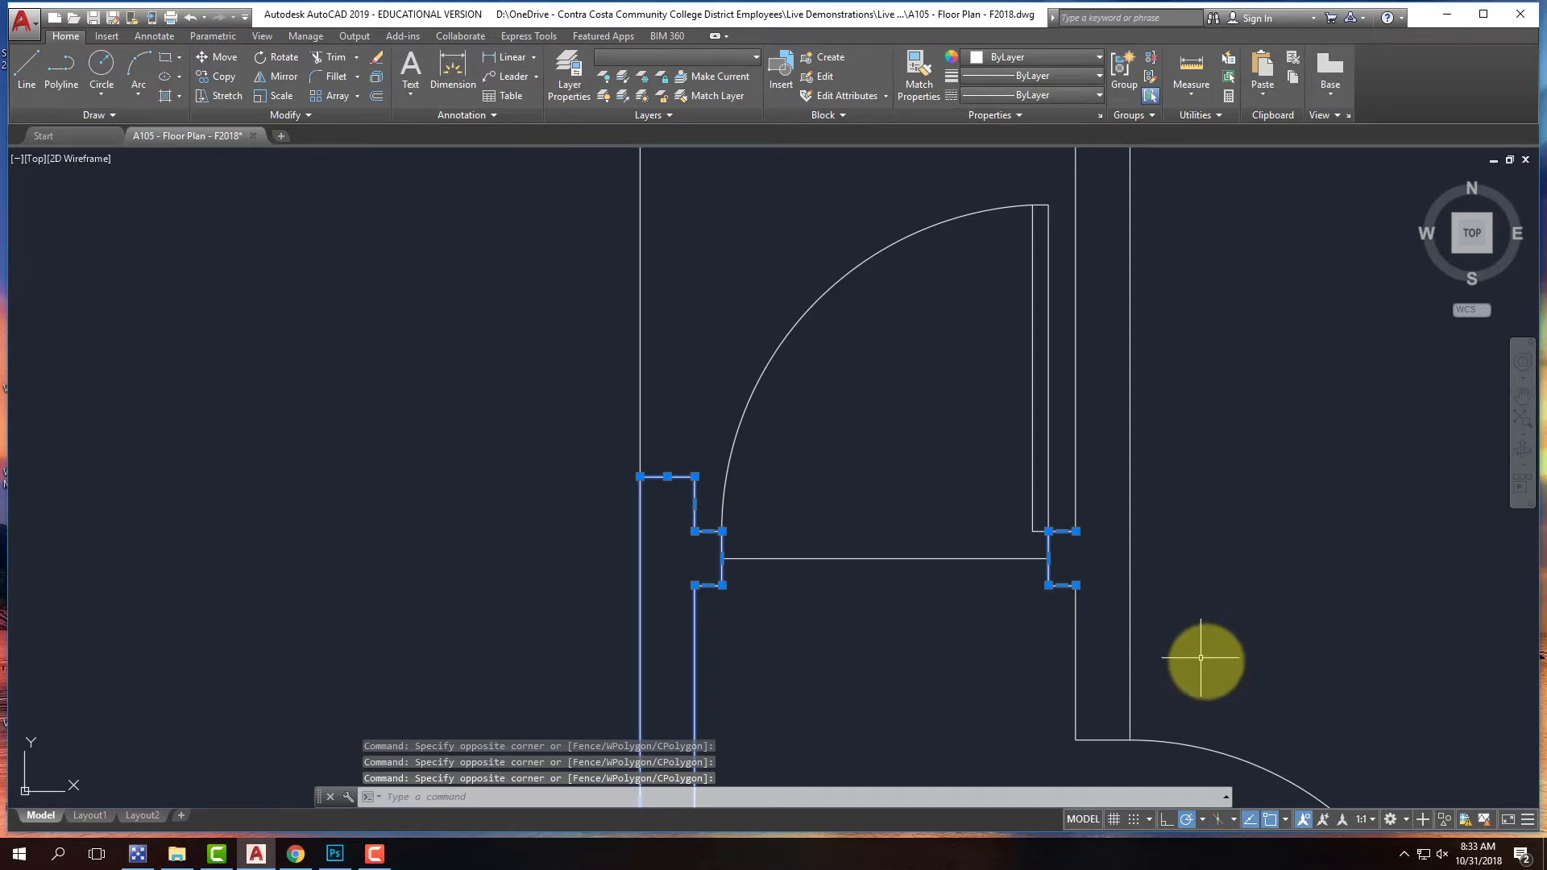
pyautogui.click(1205, 660)
pyautogui.click(1034, 621)
pyautogui.click(1105, 545)
pyautogui.click(1063, 500)
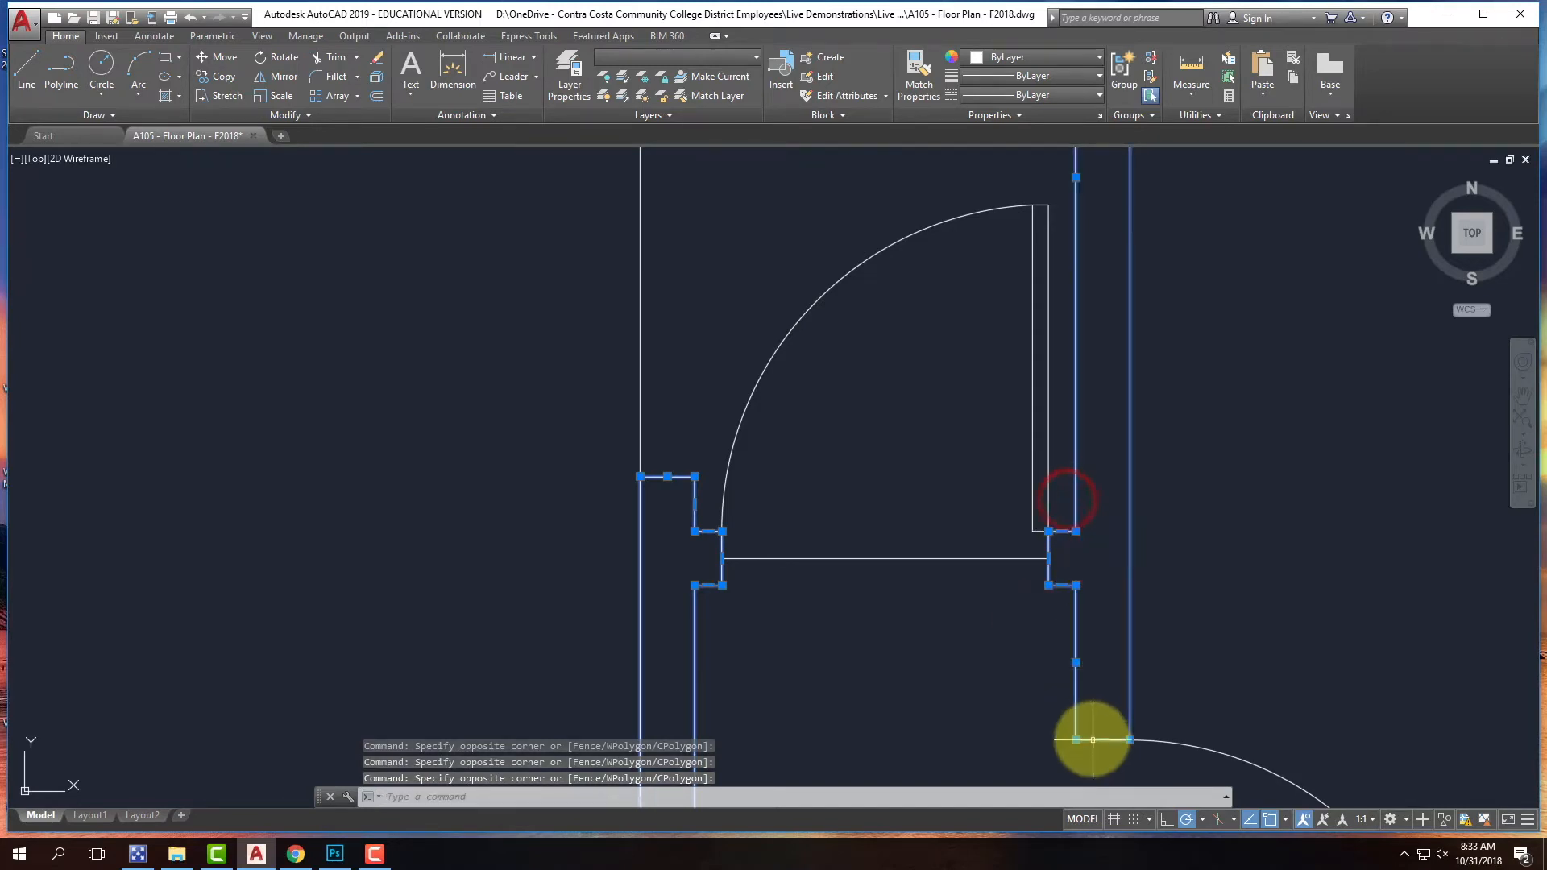
# - Add the short wall stub above the door and the upper-right room's wall and window-wall outlines to the selection
pyautogui.scroll(-3, 808, 683)
pyautogui.scroll(1, 904, 438)
pyautogui.click(609, 474)
pyautogui.click(725, 584)
pyautogui.click(874, 458)
pyautogui.click(822, 437)
pyautogui.click(891, 195)
pyautogui.click(863, 156)
# - Add the mullion and end lines of the upper-right room's window wall to the selection
pyautogui.scroll(4, 923, 363)
pyautogui.scroll(-2, 924, 362)
pyautogui.scroll(2, 1033, 390)
pyautogui.click(1142, 405)
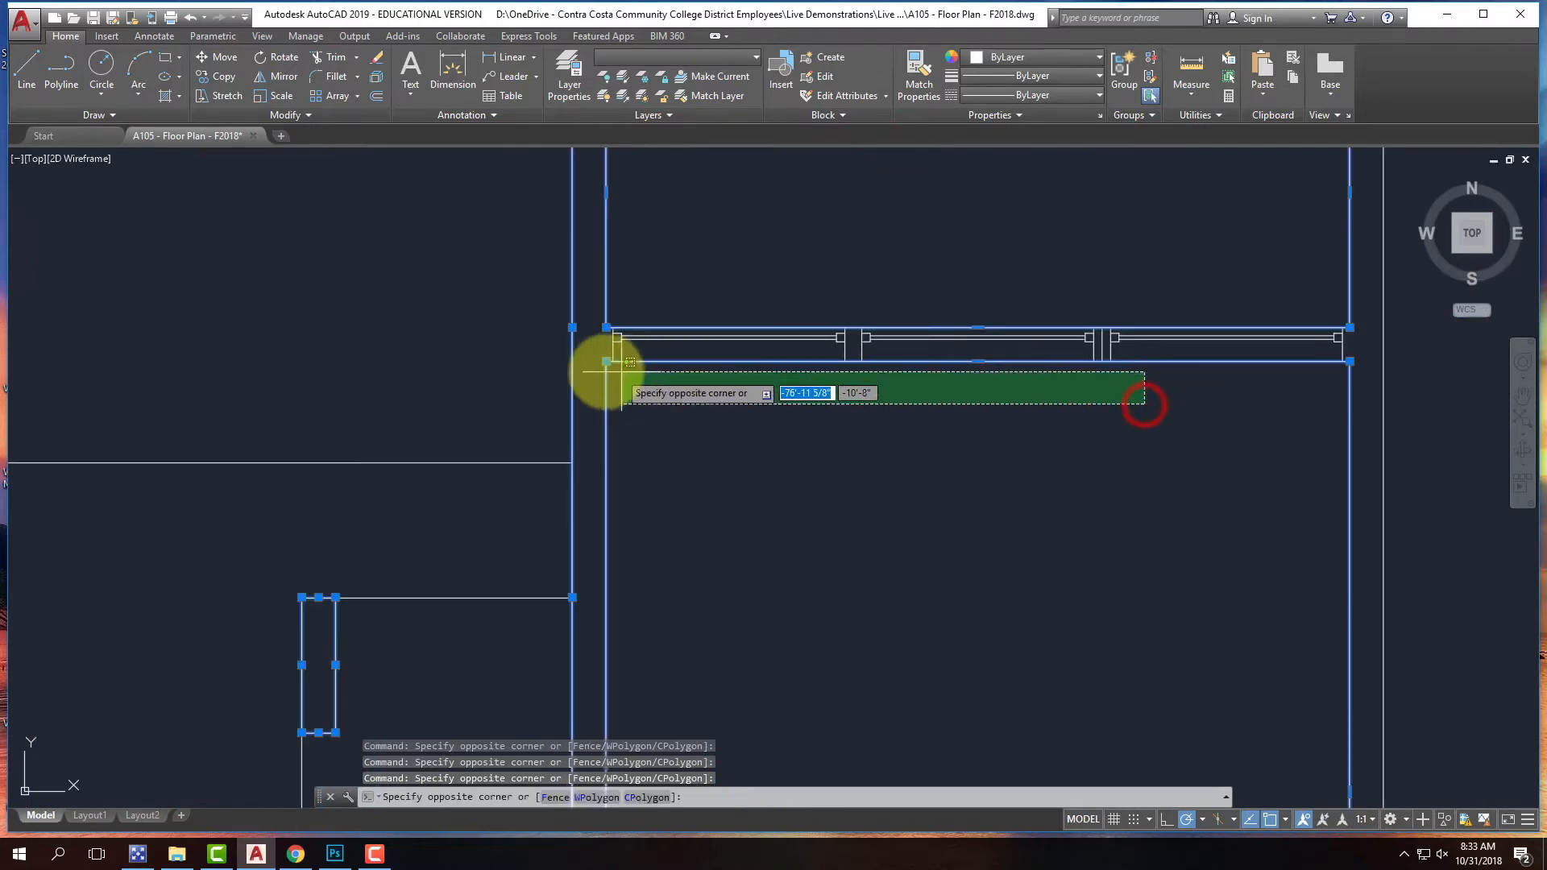
pyautogui.click(600, 355)
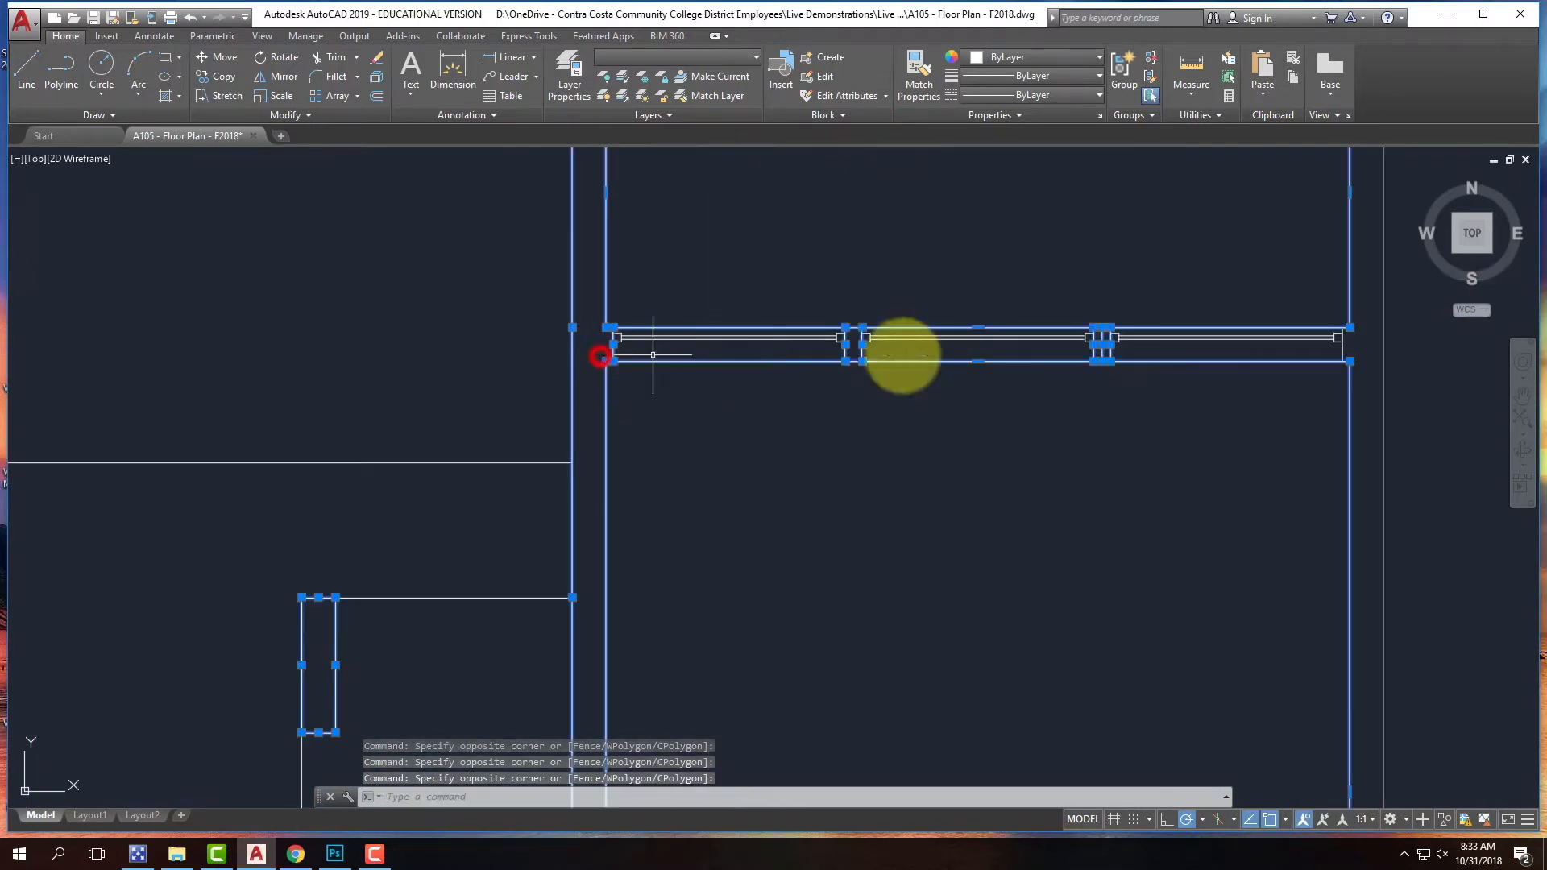
pyautogui.click(1367, 393)
pyautogui.click(1320, 357)
pyautogui.scroll(-6, 1036, 529)
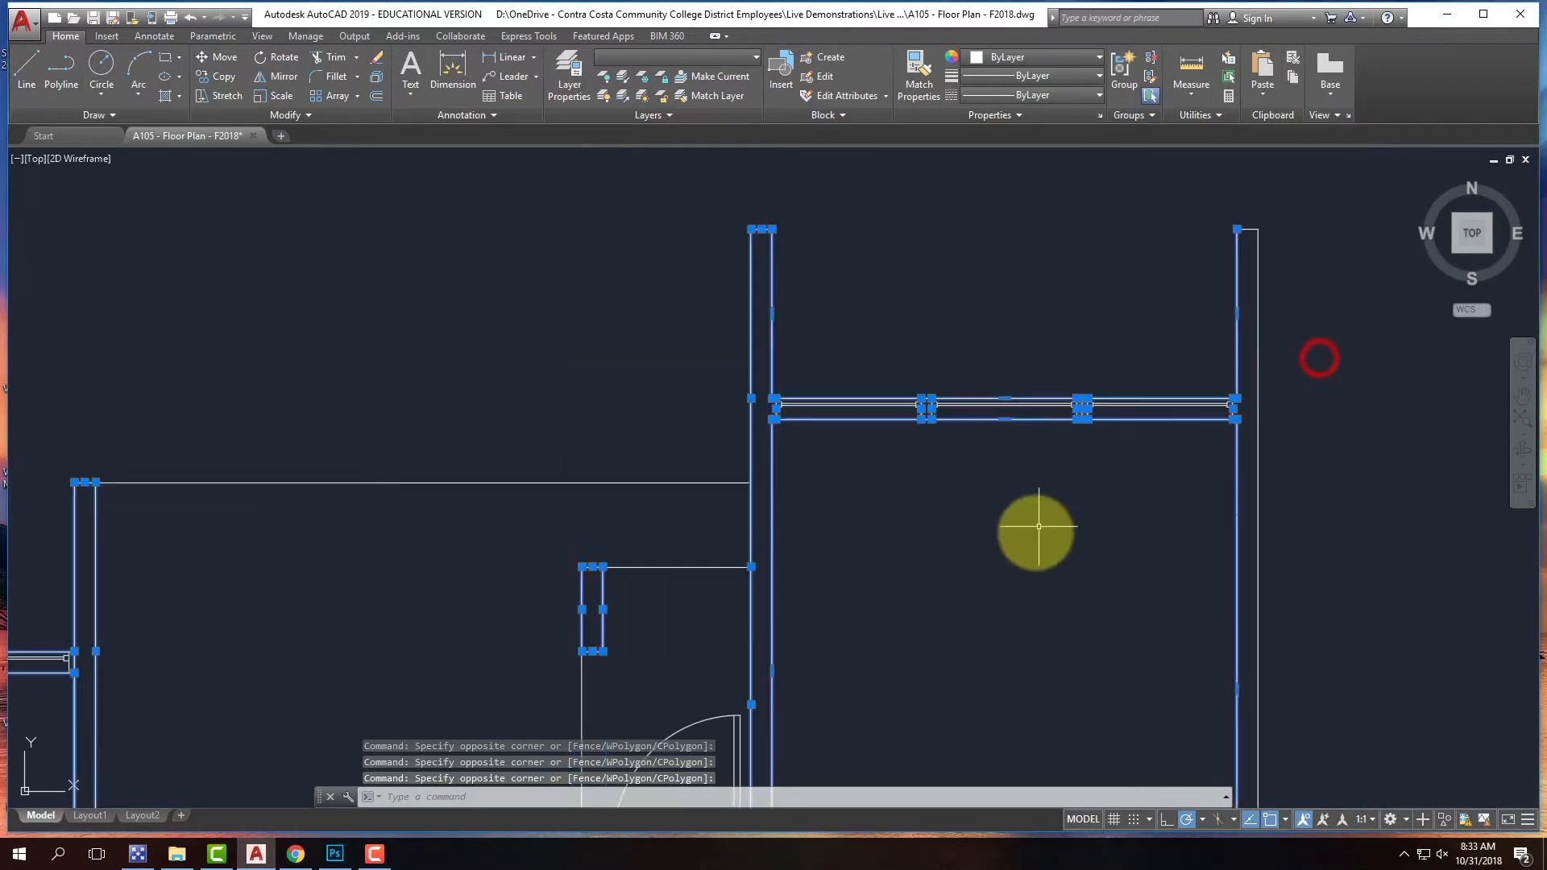
# - Add the top end and outer line of the far-right exterior wall to the selection
pyautogui.scroll(2, 1160, 402)
pyautogui.click(1112, 473)
pyautogui.click(1026, 373)
pyautogui.scroll(-7, 1006, 254)
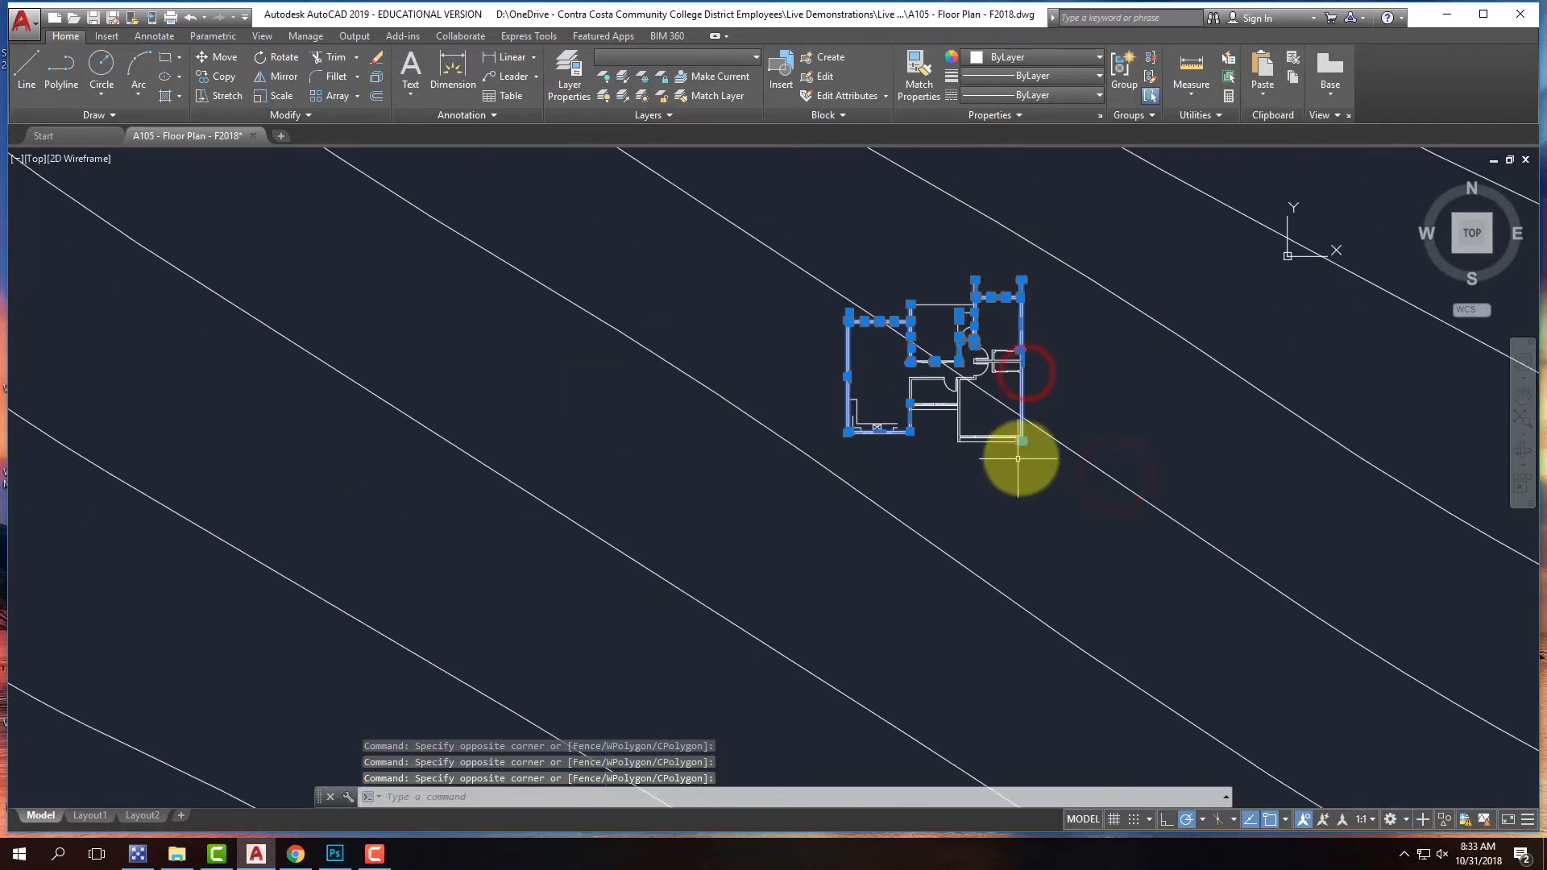
# - Add the far-right exterior wall's lower end and inner line and the lower-right room's window-wall outlines to the selection
pyautogui.scroll(8, 1020, 456)
pyautogui.click(1075, 355)
pyautogui.click(992, 292)
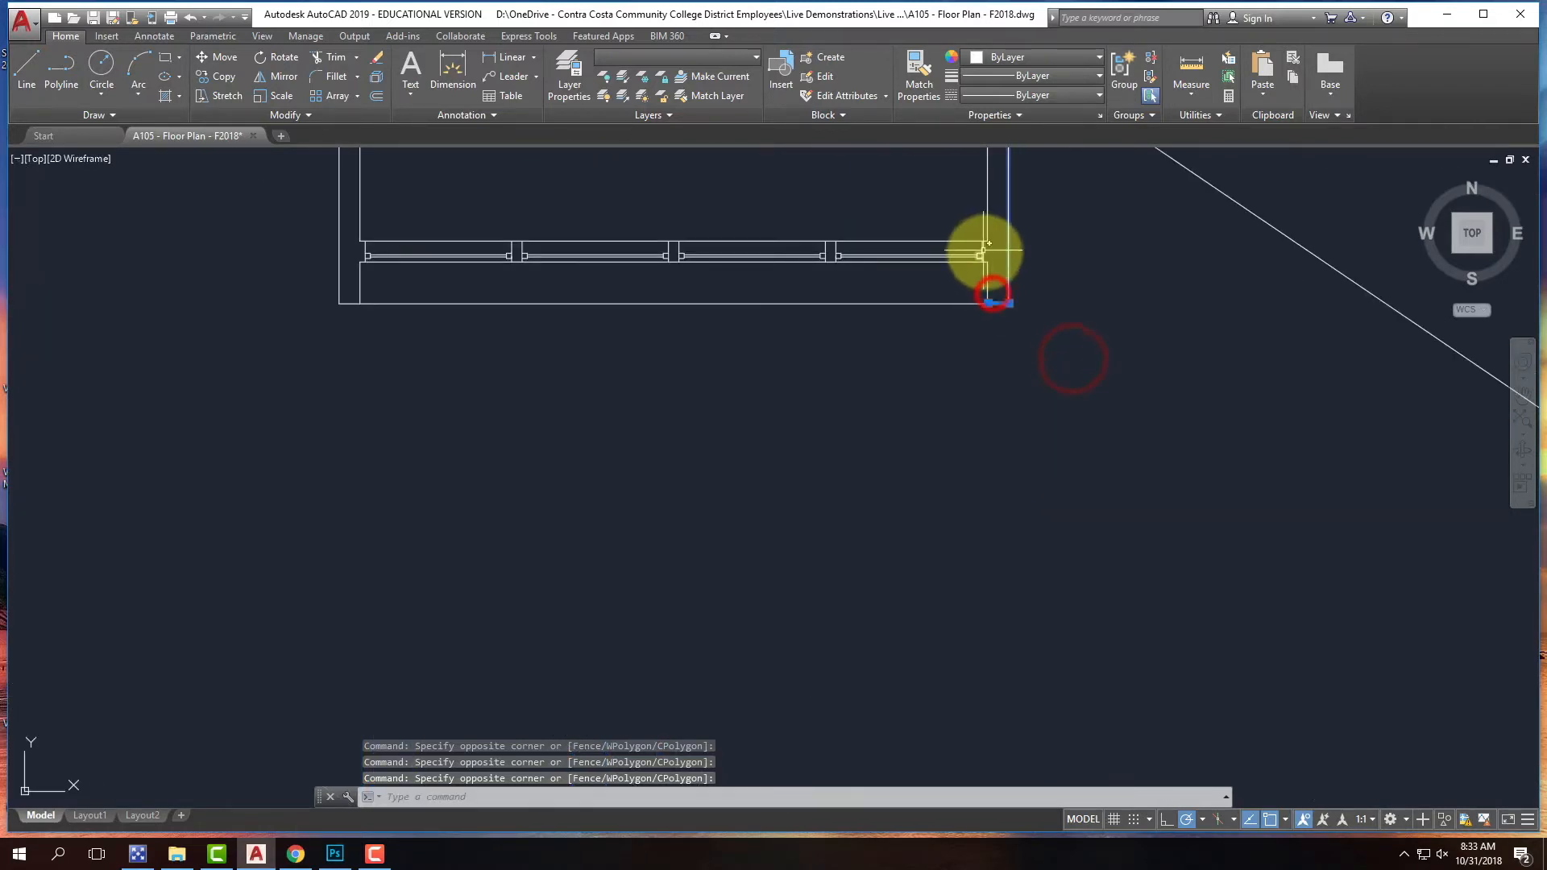
pyautogui.scroll(8, 1000, 282)
pyautogui.click(1003, 292)
pyautogui.click(950, 180)
pyautogui.scroll(-5, 956, 459)
pyautogui.scroll(5, 963, 325)
pyautogui.click(963, 325)
pyautogui.click(940, 298)
pyautogui.scroll(-5, 1035, 491)
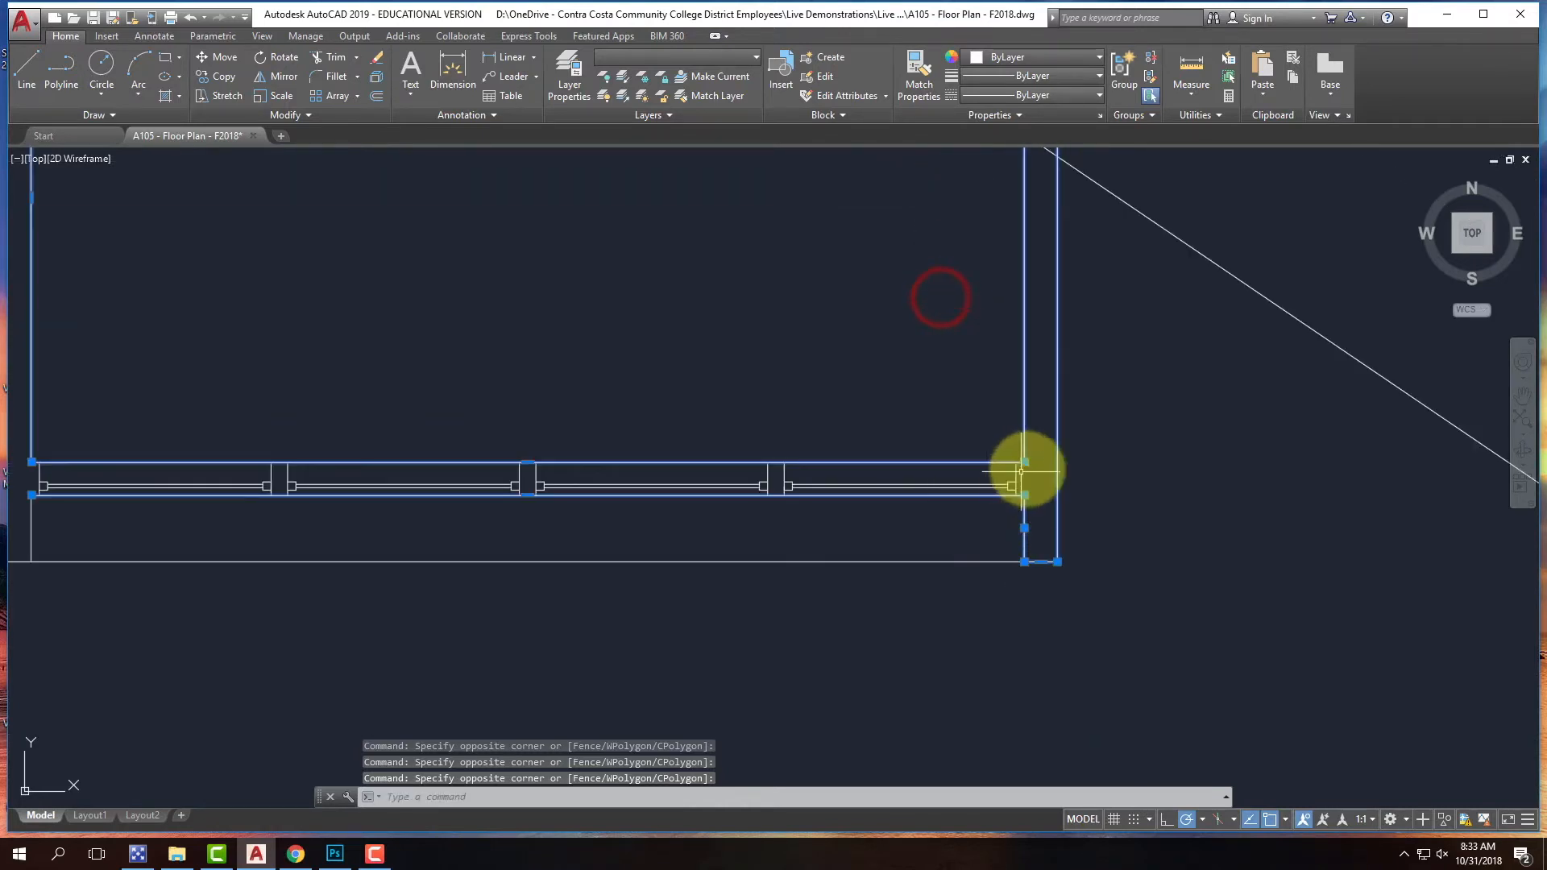
# - Add the mullion lines of the lower-right room's window wall and the lower end of the room's left wall to the selection
pyautogui.click(1033, 465)
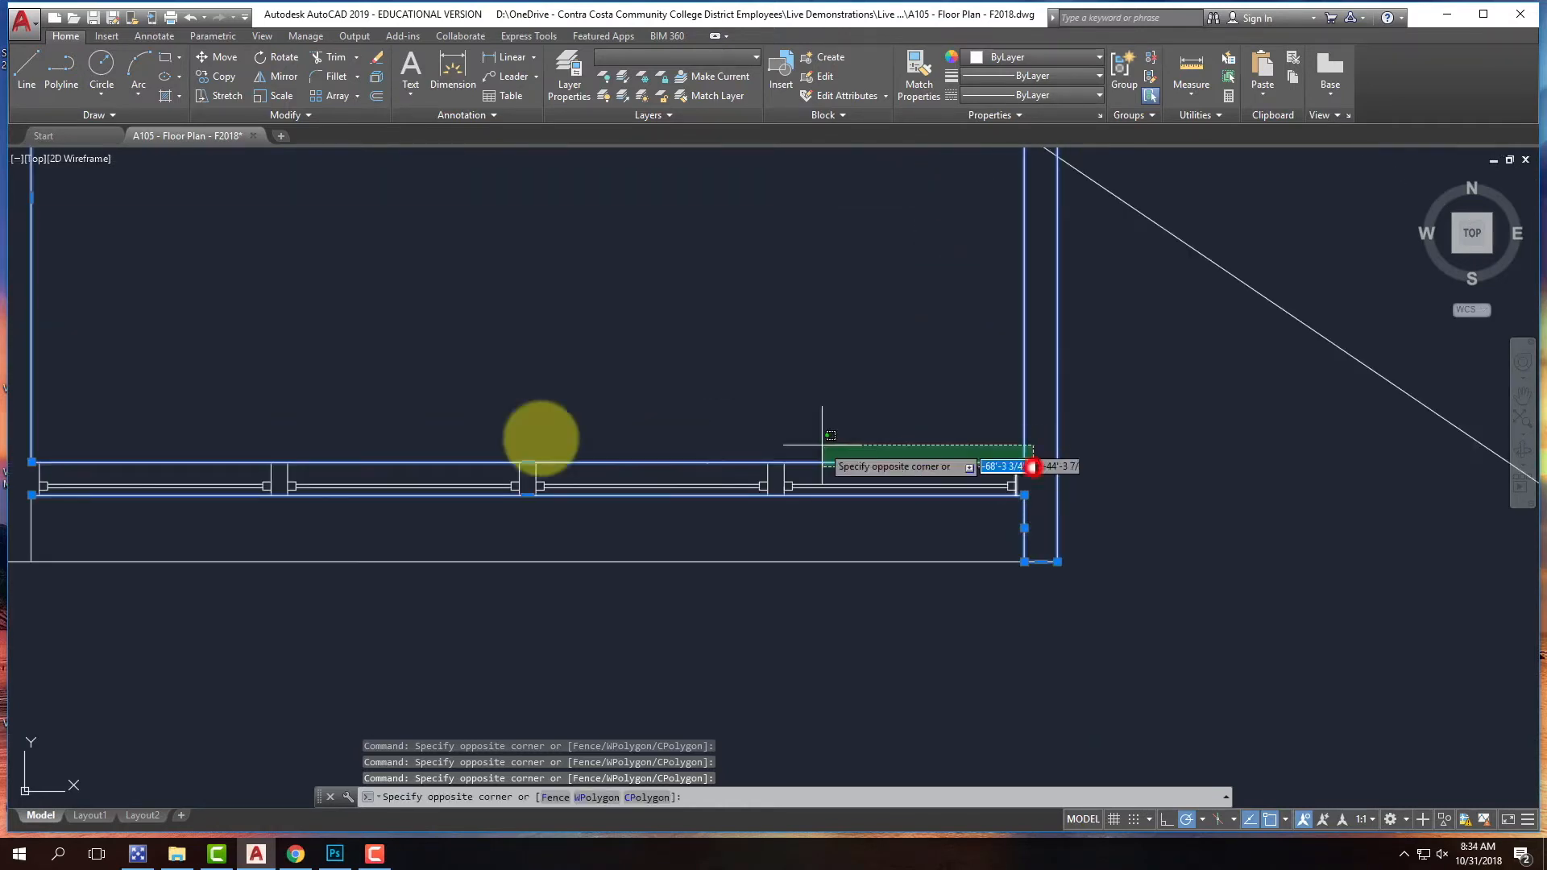
pyautogui.click(34, 437)
pyautogui.scroll(-5, 689, 538)
pyautogui.scroll(5, 435, 548)
pyautogui.click(385, 546)
pyautogui.click(356, 504)
pyautogui.click(449, 508)
pyautogui.click(401, 494)
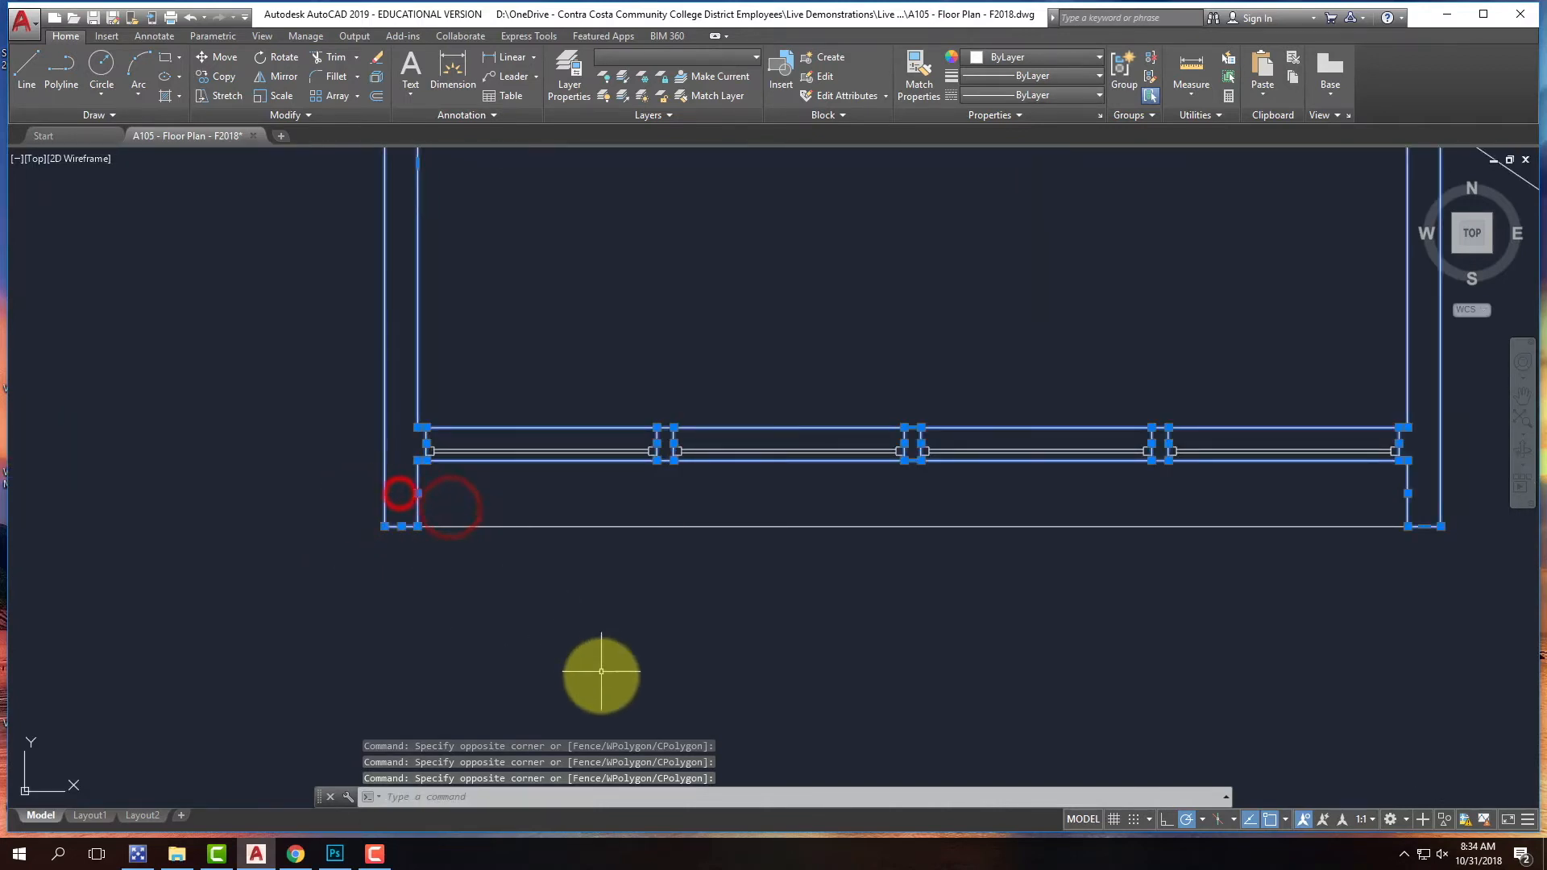
# - Add the short horizontal wall between the lower-middle and lower-right rooms' doors, including its jamb ends, to the selection
pyautogui.scroll(-5, 601, 670)
pyautogui.scroll(4, 573, 510)
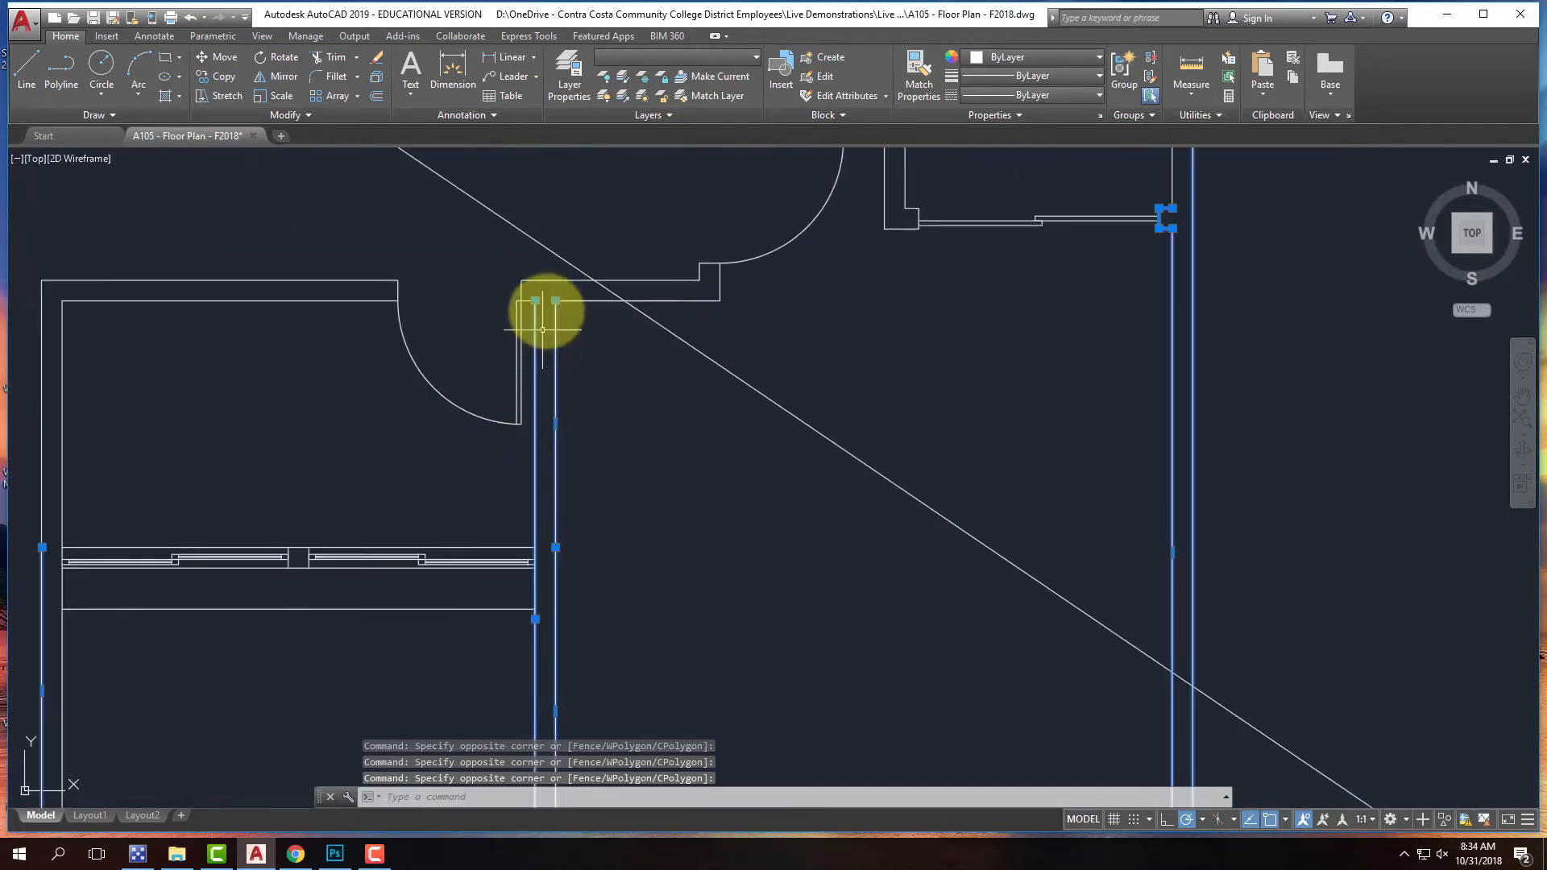
pyautogui.click(514, 266)
pyautogui.click(754, 325)
pyautogui.click(686, 248)
pyautogui.click(737, 313)
# - Add the partition between the two closets and the closets' left walls with their end returns to the selection
pyautogui.scroll(-4, 857, 304)
pyautogui.scroll(4, 863, 407)
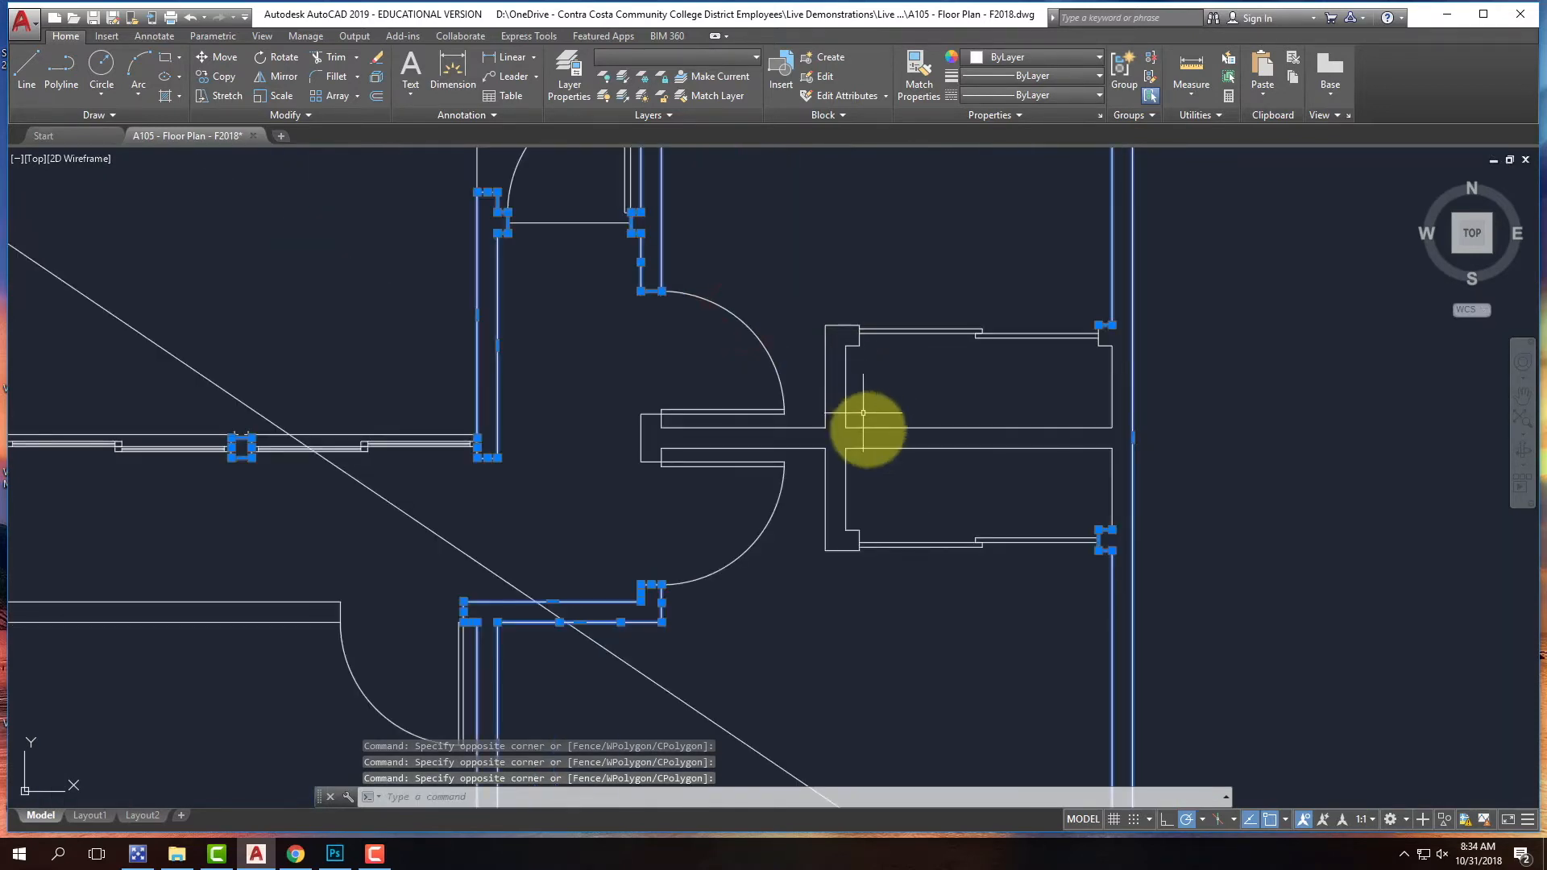
pyautogui.click(871, 468)
pyautogui.click(808, 384)
pyautogui.click(813, 276)
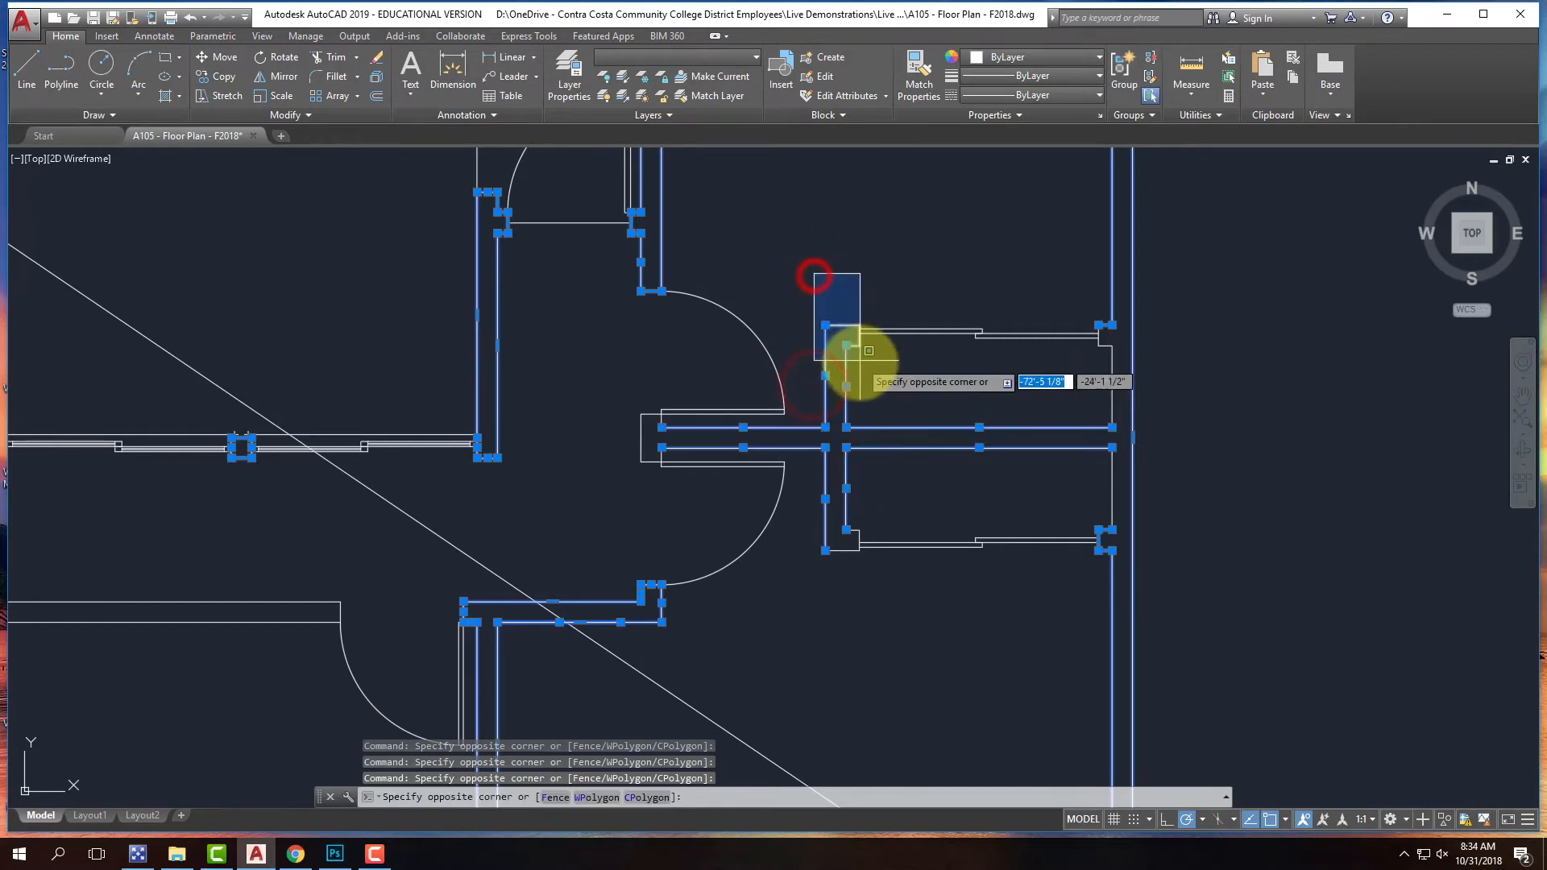
pyautogui.click(868, 367)
pyautogui.click(796, 514)
pyautogui.click(882, 582)
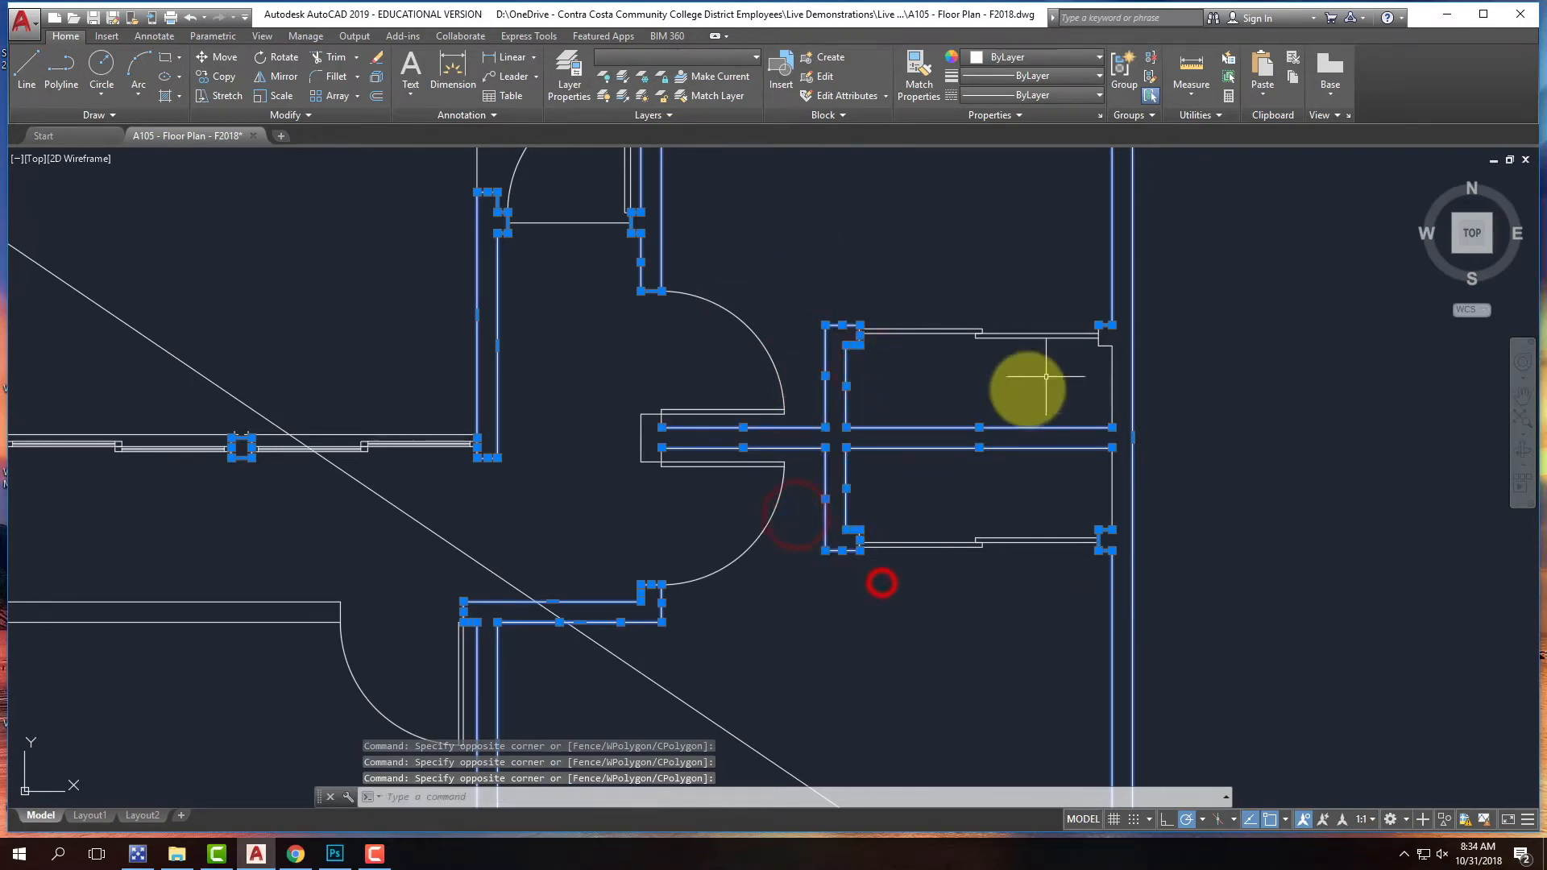
# - Add the closet wall lines along the far-right exterior wall and the partition end between the two swing doors to the selection
pyautogui.click(1081, 282)
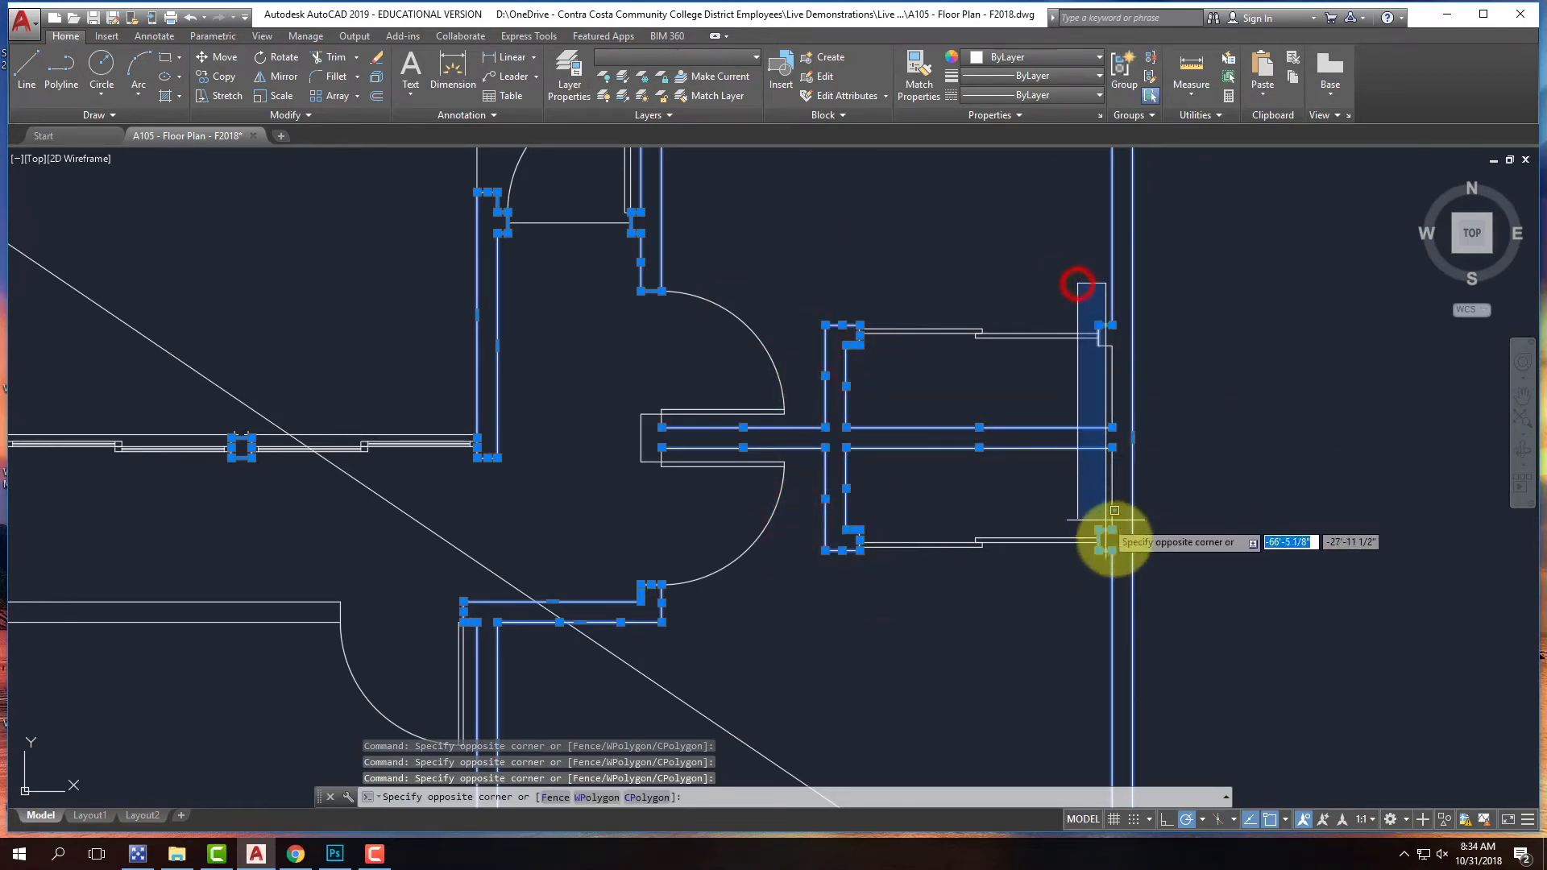
pyautogui.click(1124, 568)
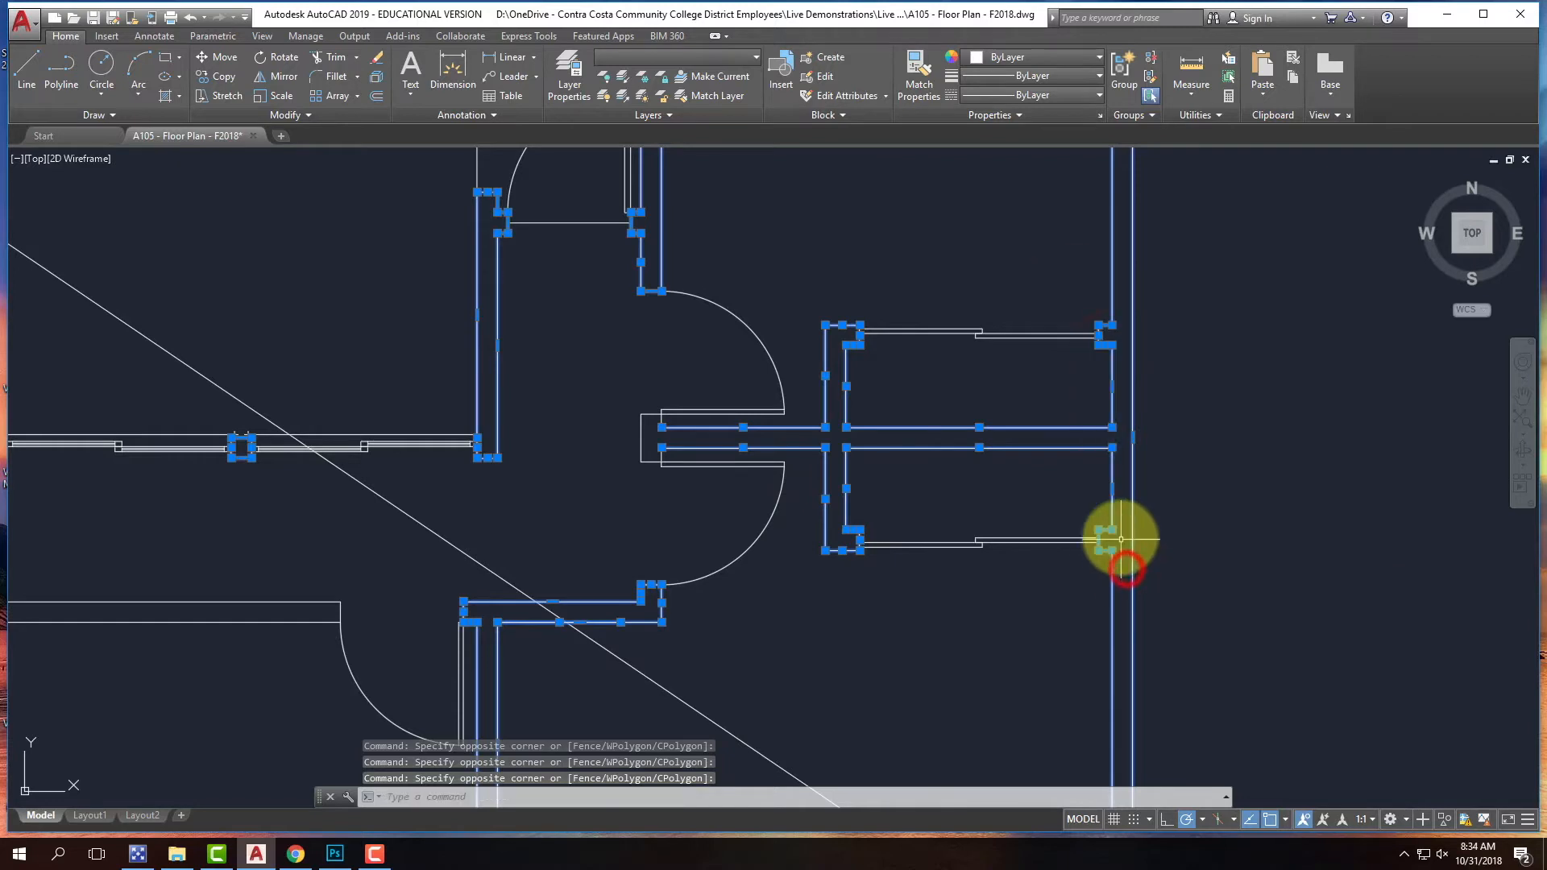
pyautogui.click(631, 407)
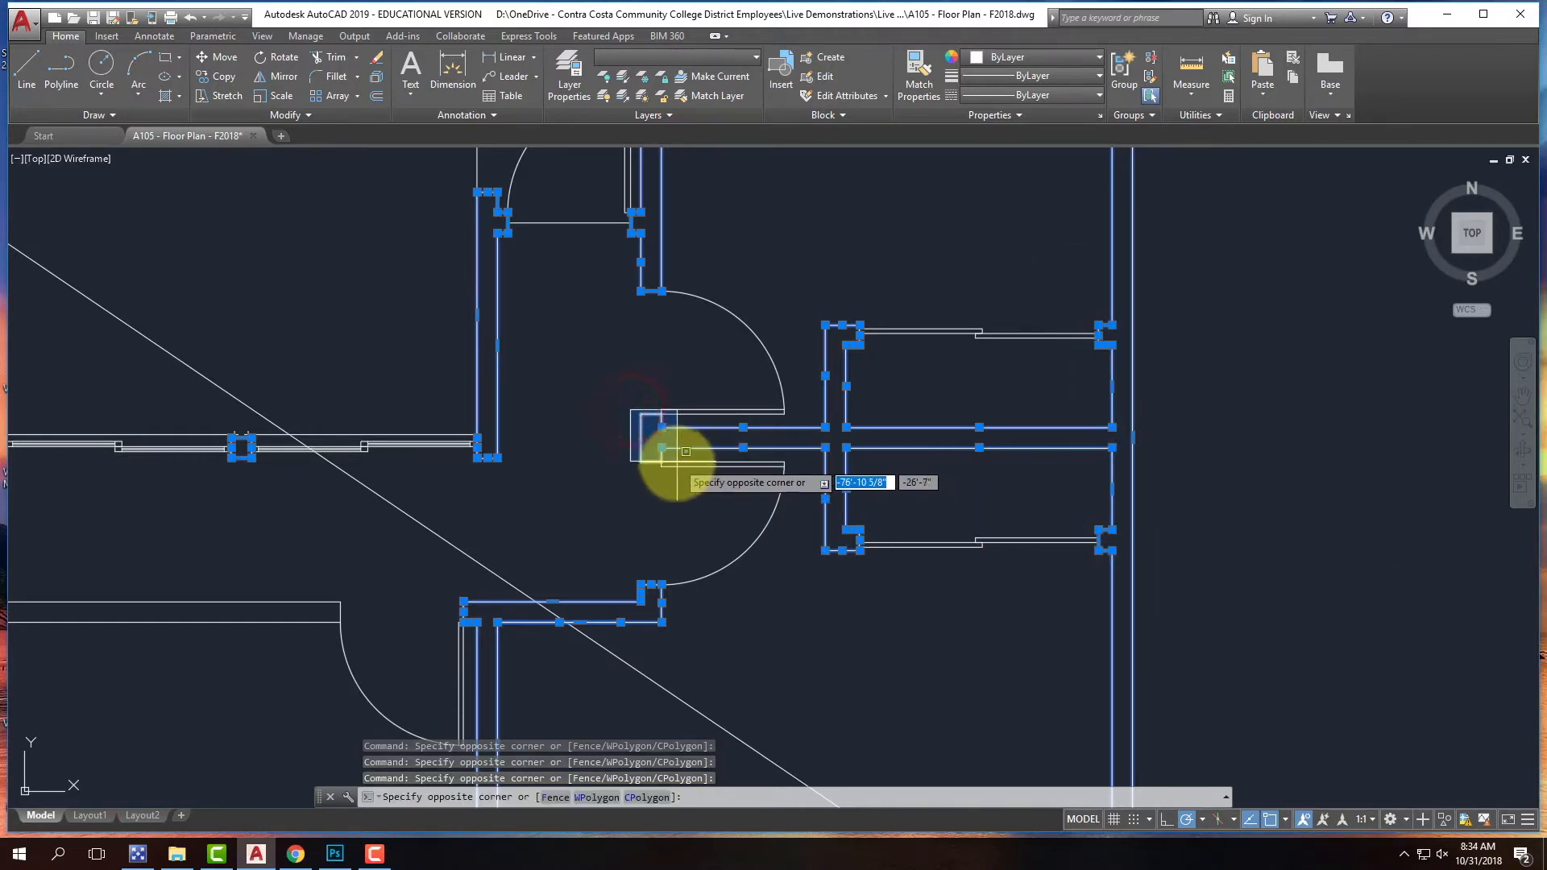
pyautogui.click(677, 463)
# - Add the lower-middle room's upper wall lines and door jamb to the selection, leaving out the door swing arc
pyautogui.scroll(-2, 815, 325)
pyautogui.moveTo(623, 580); pyautogui.dragTo(693, 484, button='middle')
pyautogui.scroll(4, 694, 483)
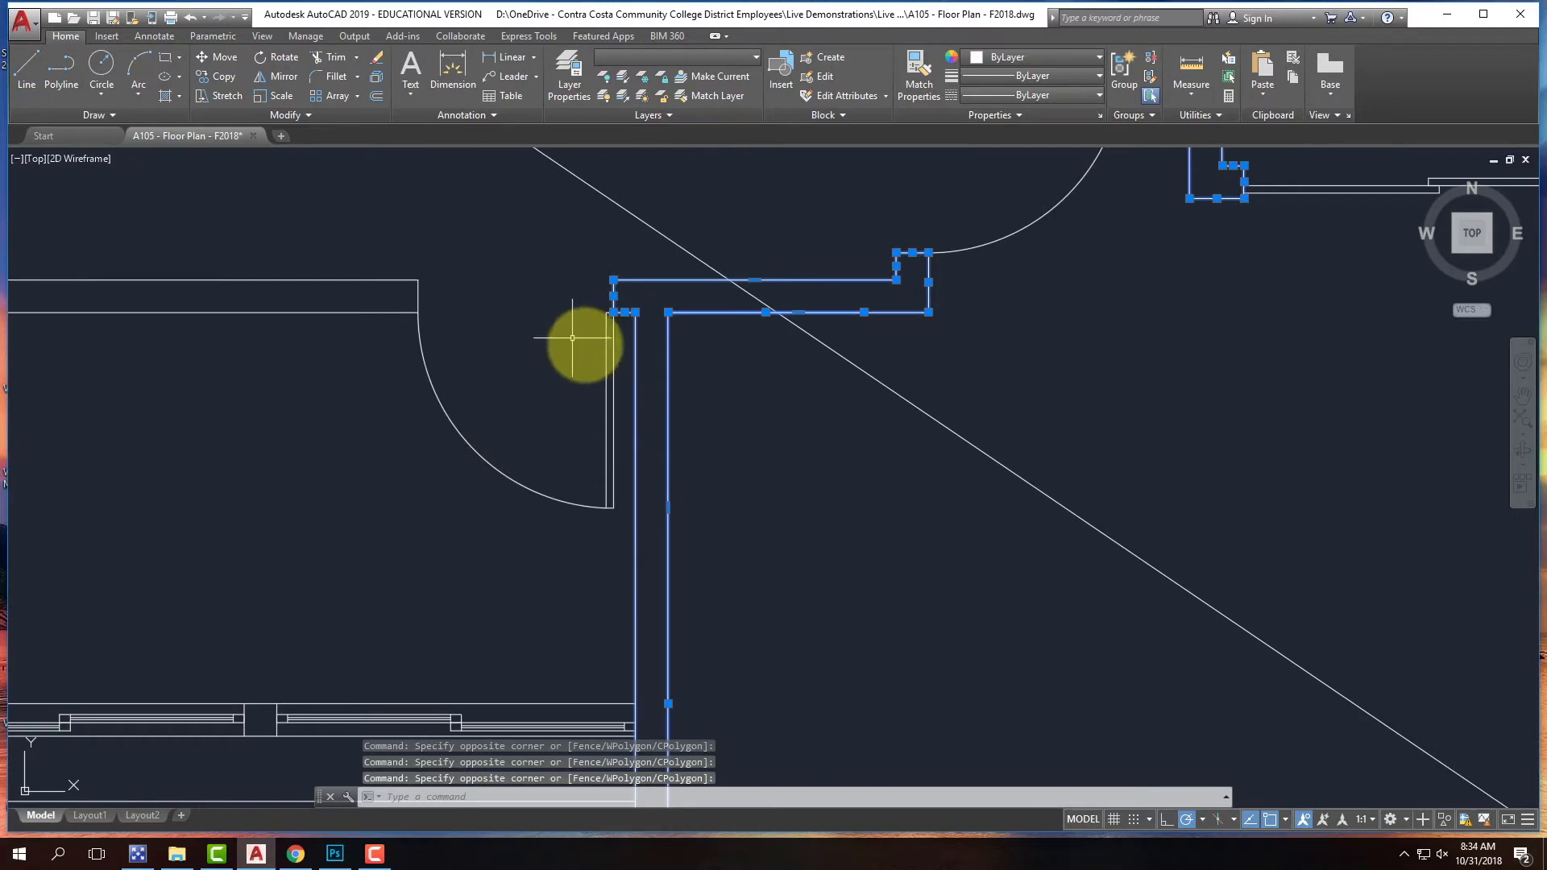
pyautogui.click(463, 296)
pyautogui.click(355, 234)
pyautogui.click(384, 355)
pyautogui.click(311, 234)
pyautogui.click(468, 400)
pyautogui.click(375, 371)
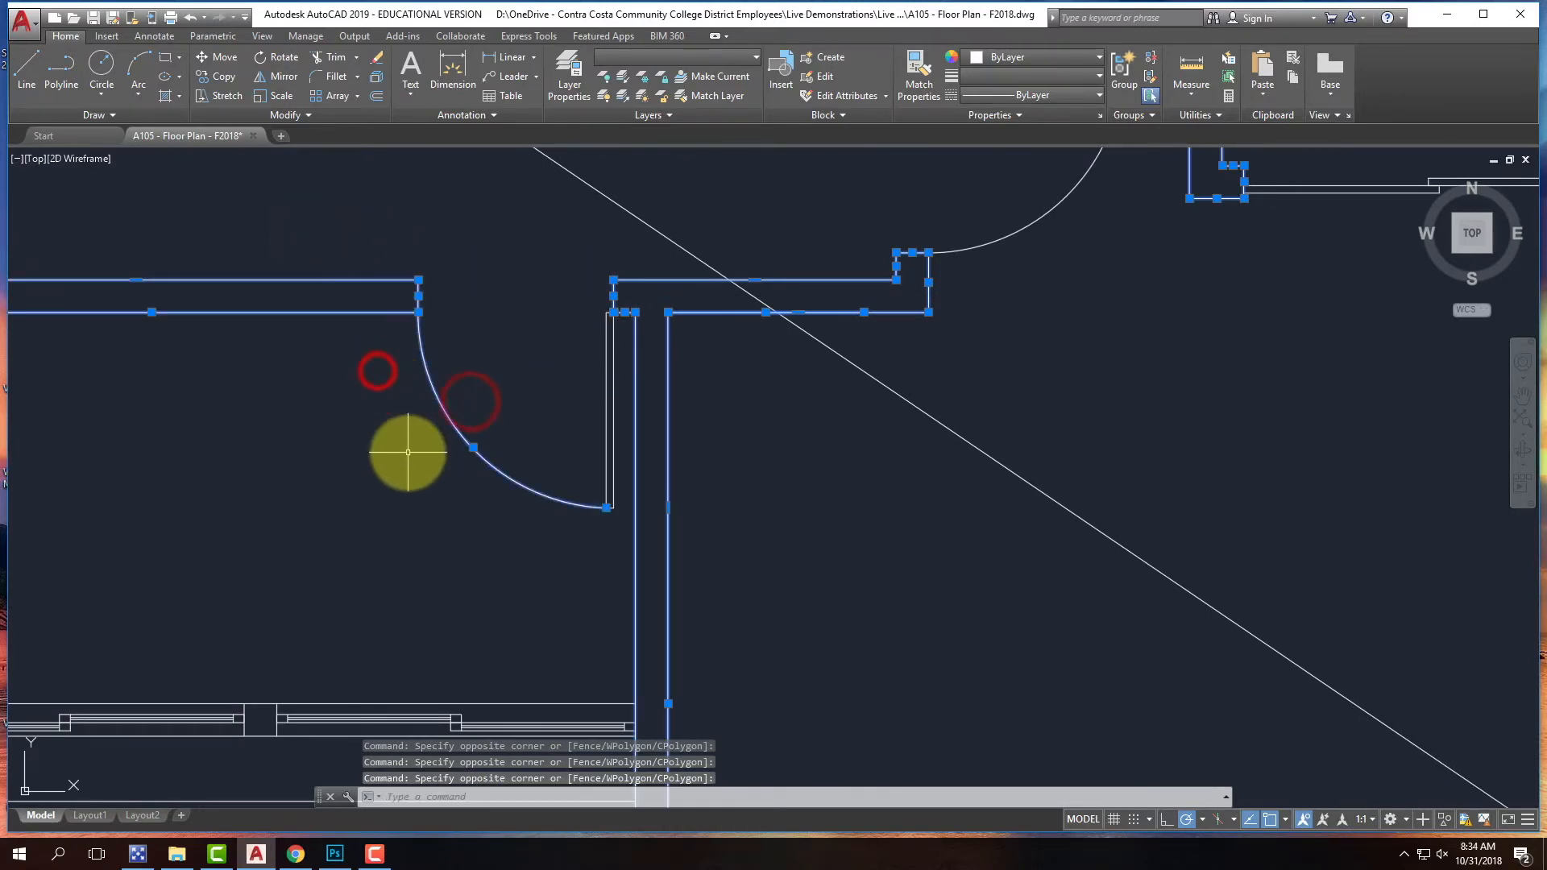
pyautogui.keyDown('shift'); pyautogui.click(401, 384); pyautogui.keyUp('shift')
# - Add the remaining wall lines at the lower-middle room's upper-left corner to the selection
pyautogui.scroll(-5, 735, 465)
pyautogui.scroll(4, 552, 467)
pyautogui.click(542, 466)
pyautogui.click(379, 369)
# - Add the central mullion and both outlines of the lower-middle room's window wall to the selection
pyautogui.scroll(-3, 484, 338)
pyautogui.scroll(3, 543, 371)
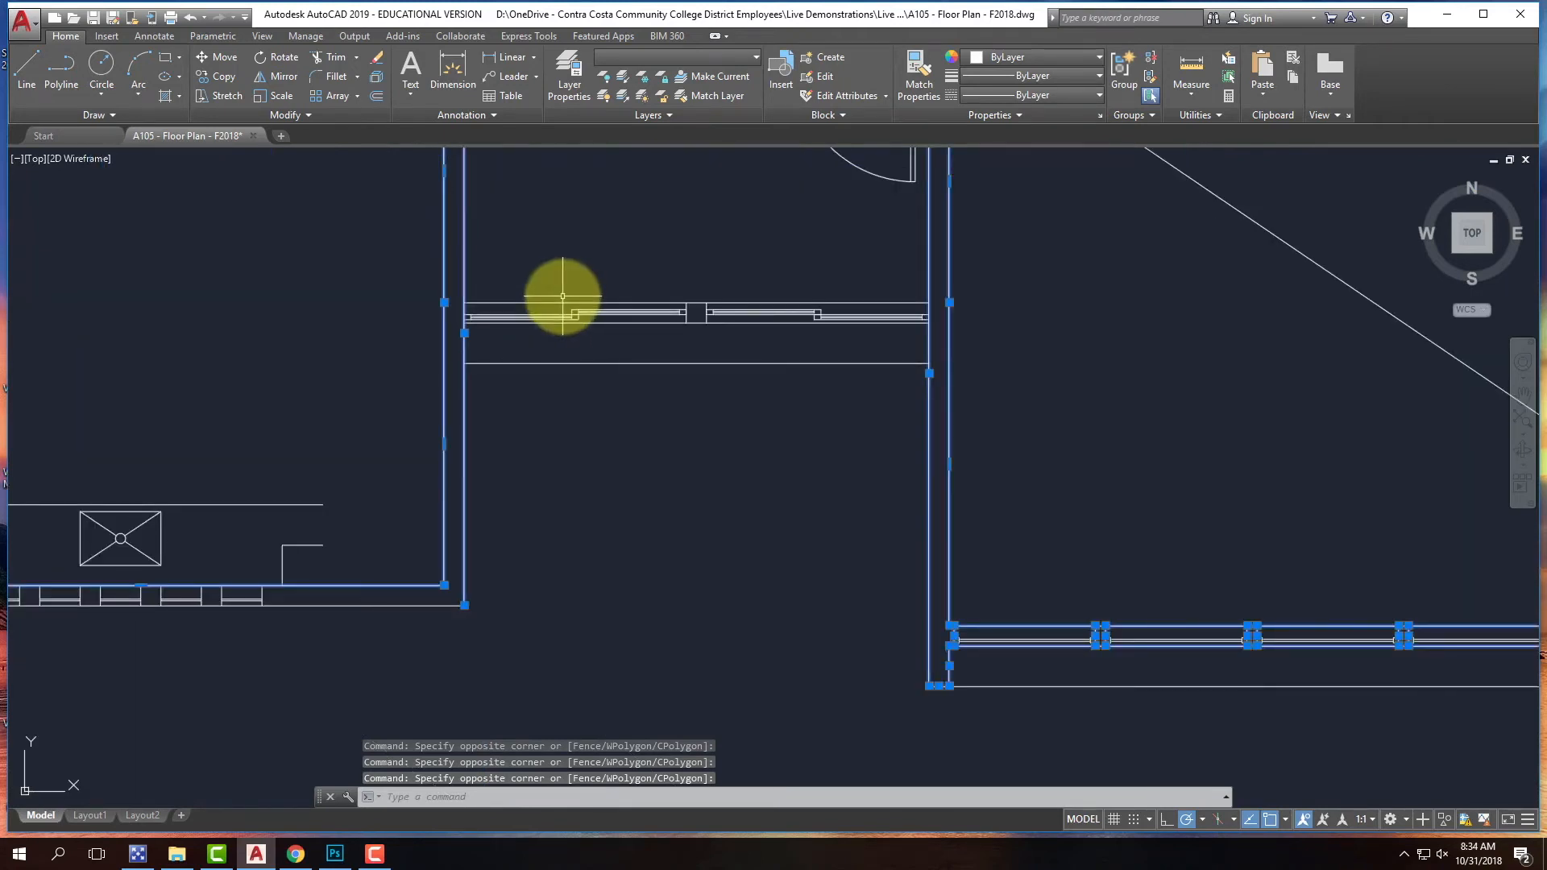
pyautogui.scroll(4, 702, 314)
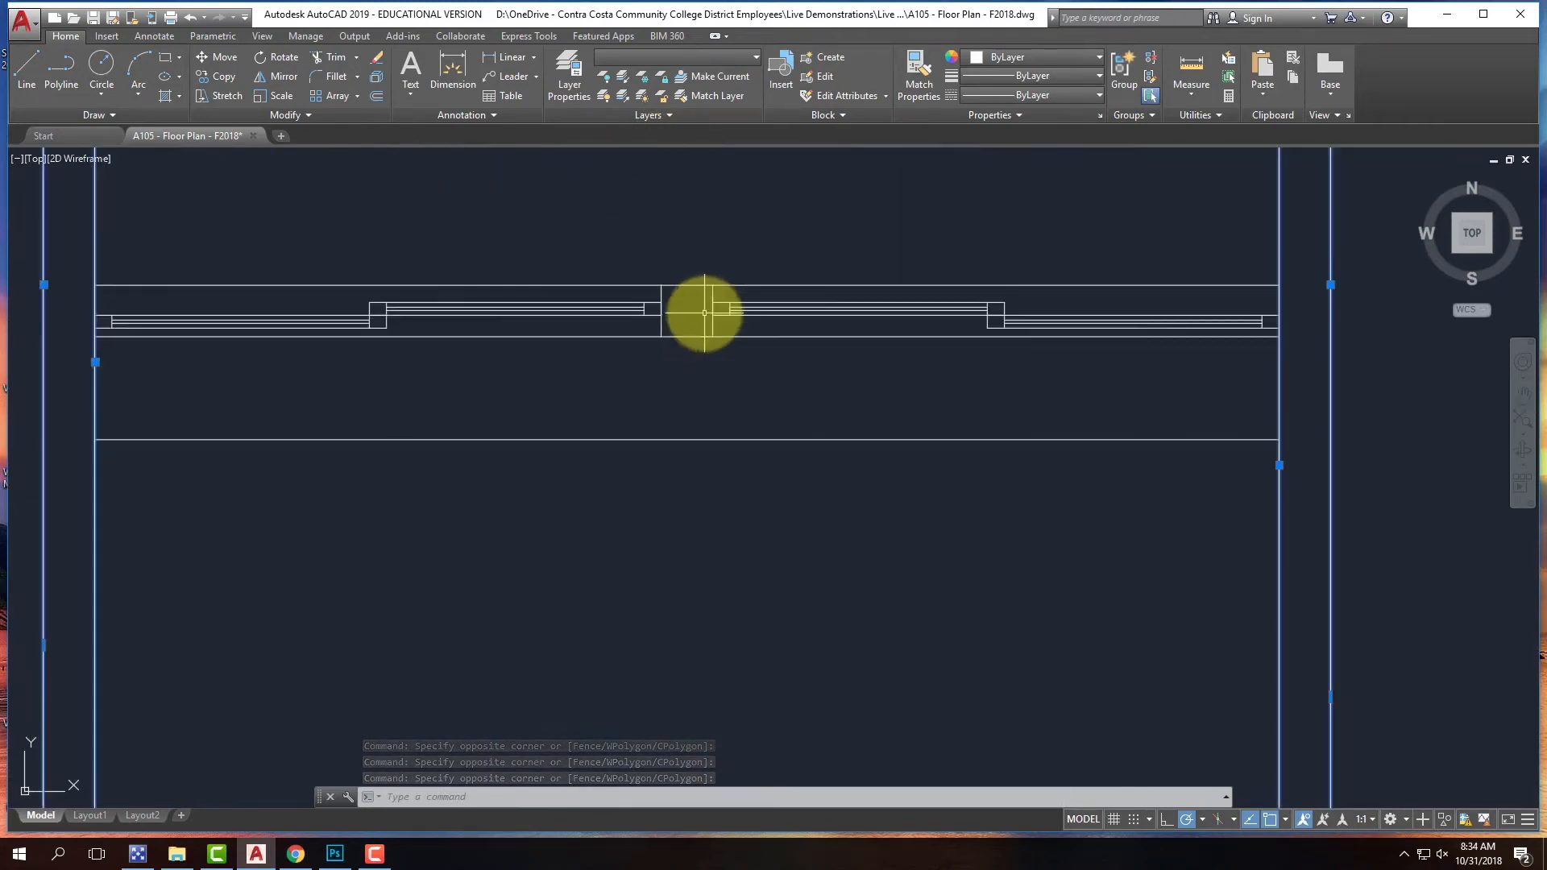
pyautogui.click(661, 261)
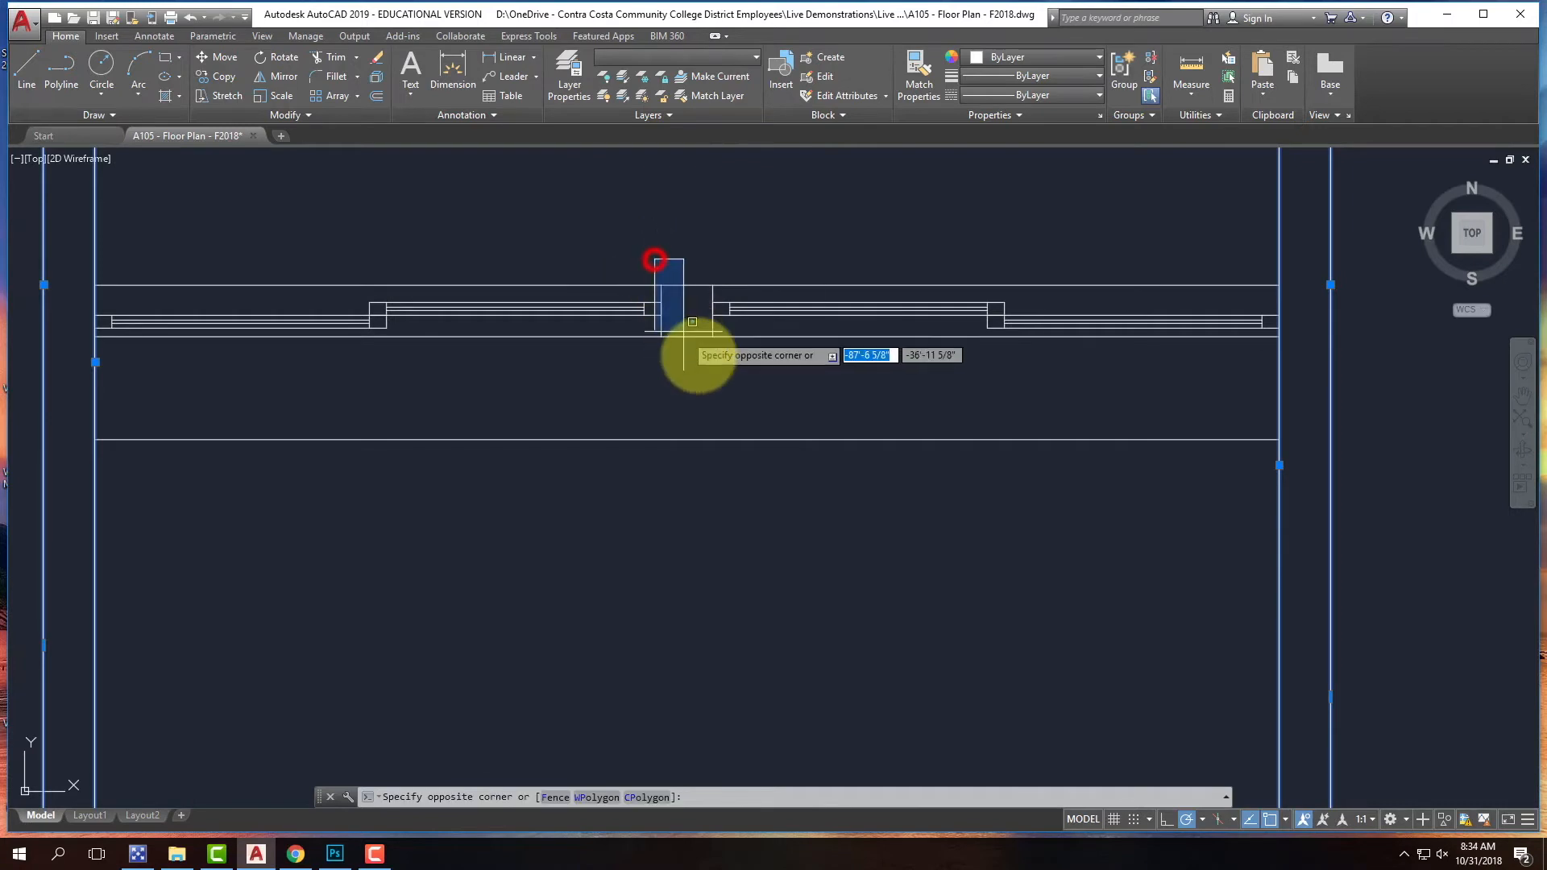
pyautogui.click(718, 370)
pyautogui.click(735, 289)
pyautogui.click(723, 251)
pyautogui.click(618, 290)
pyautogui.click(737, 370)
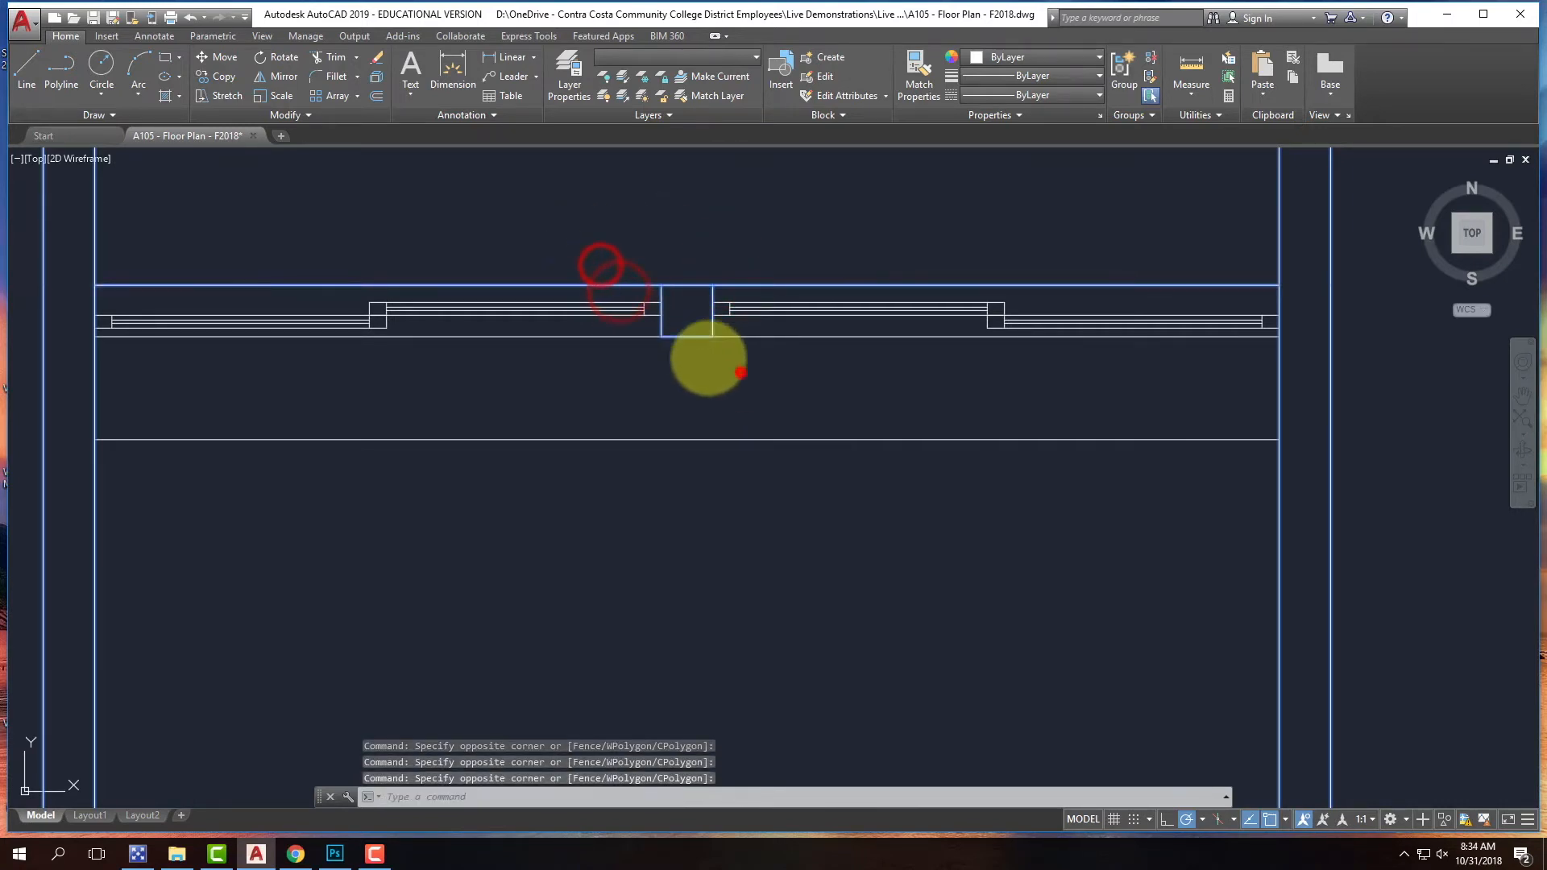
pyautogui.click(655, 332)
pyautogui.scroll(-4, 823, 322)
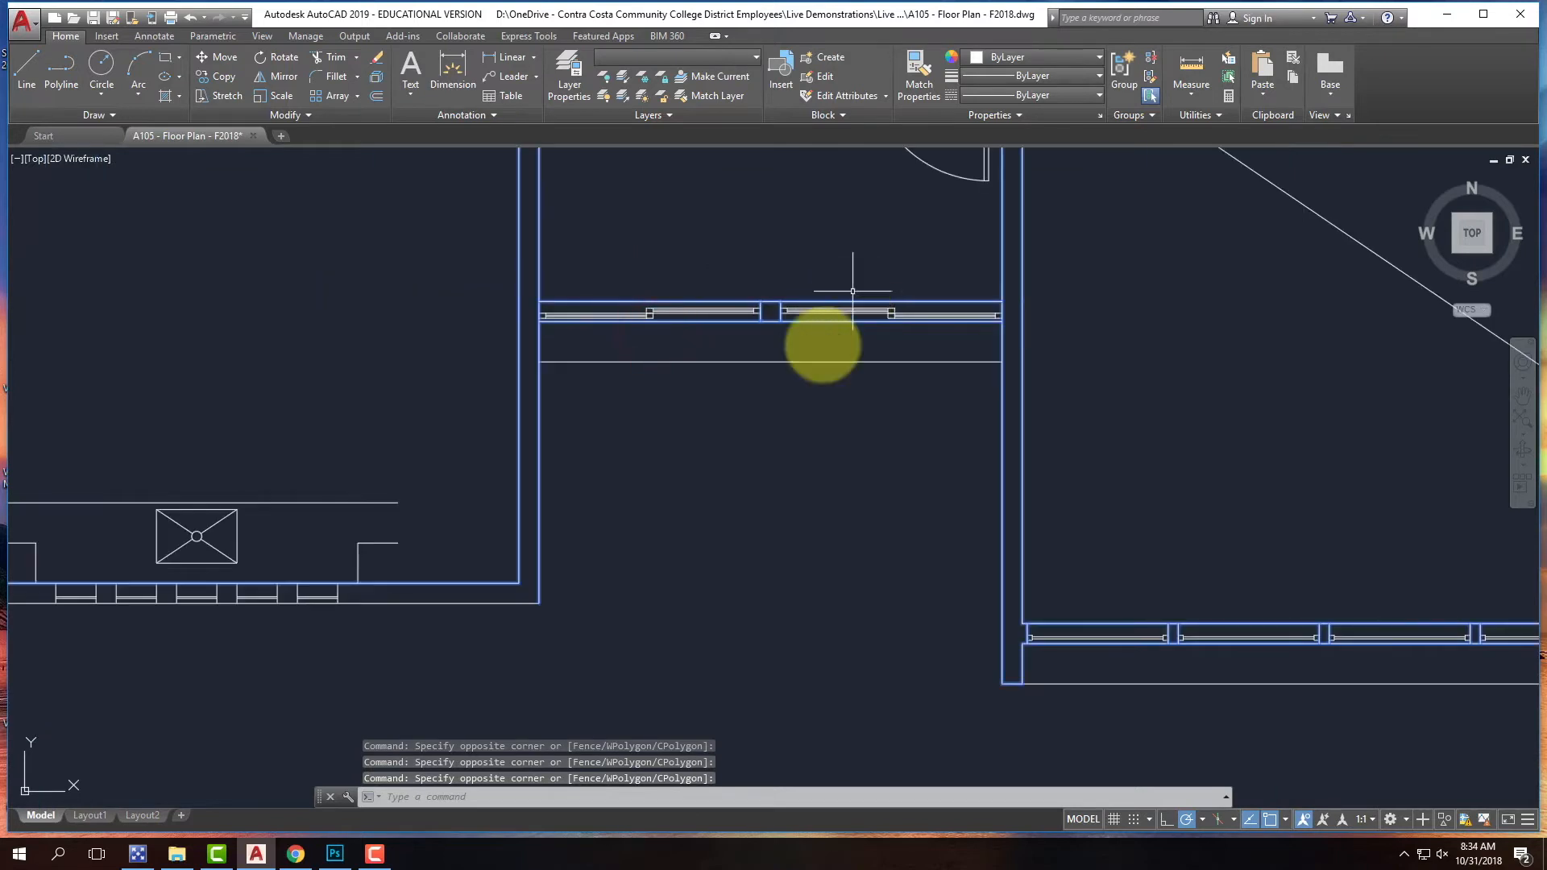
# - Add the kitchen's outer bottom wall line and the jamb lines of its row of small windows to the selection
pyautogui.click(573, 653)
pyautogui.click(480, 595)
pyautogui.scroll(-4, 724, 520)
pyautogui.scroll(6, 560, 559)
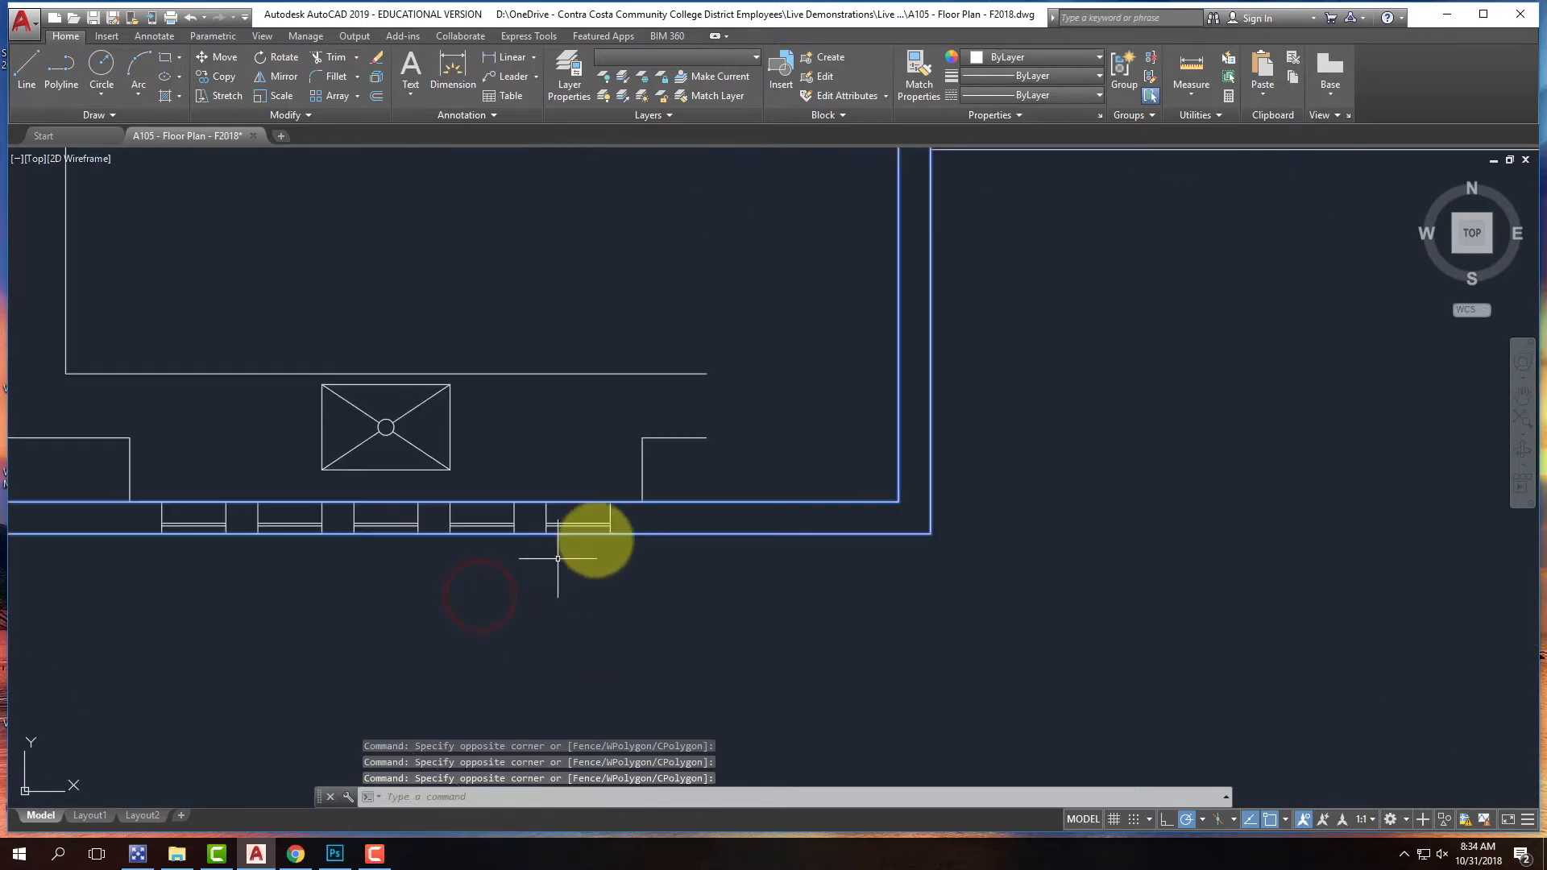
pyautogui.click(641, 510)
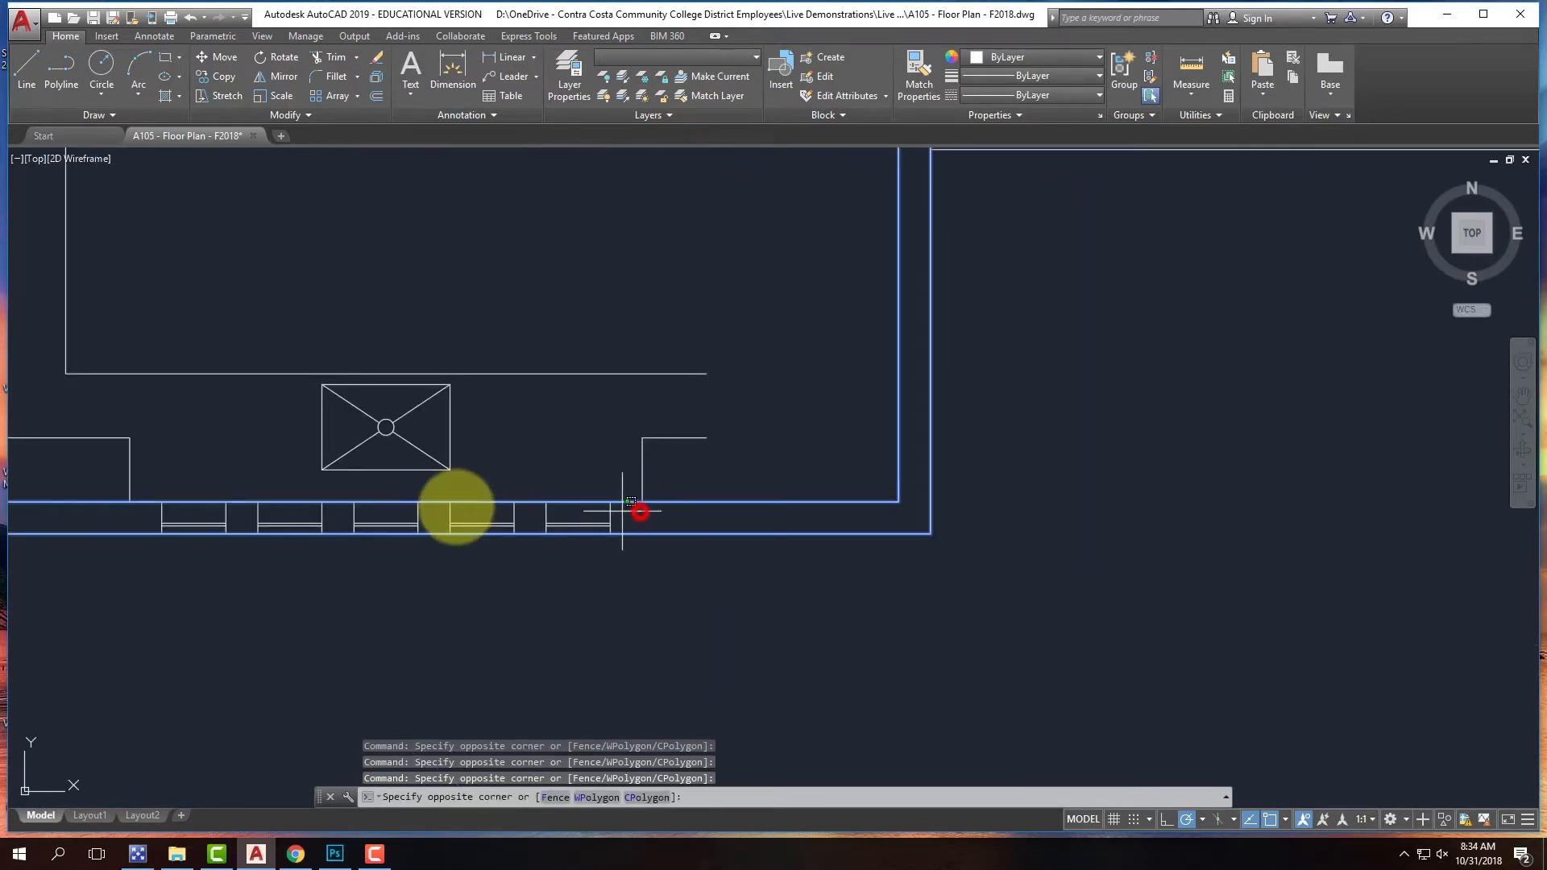
pyautogui.click(155, 507)
pyautogui.scroll(-6, 448, 587)
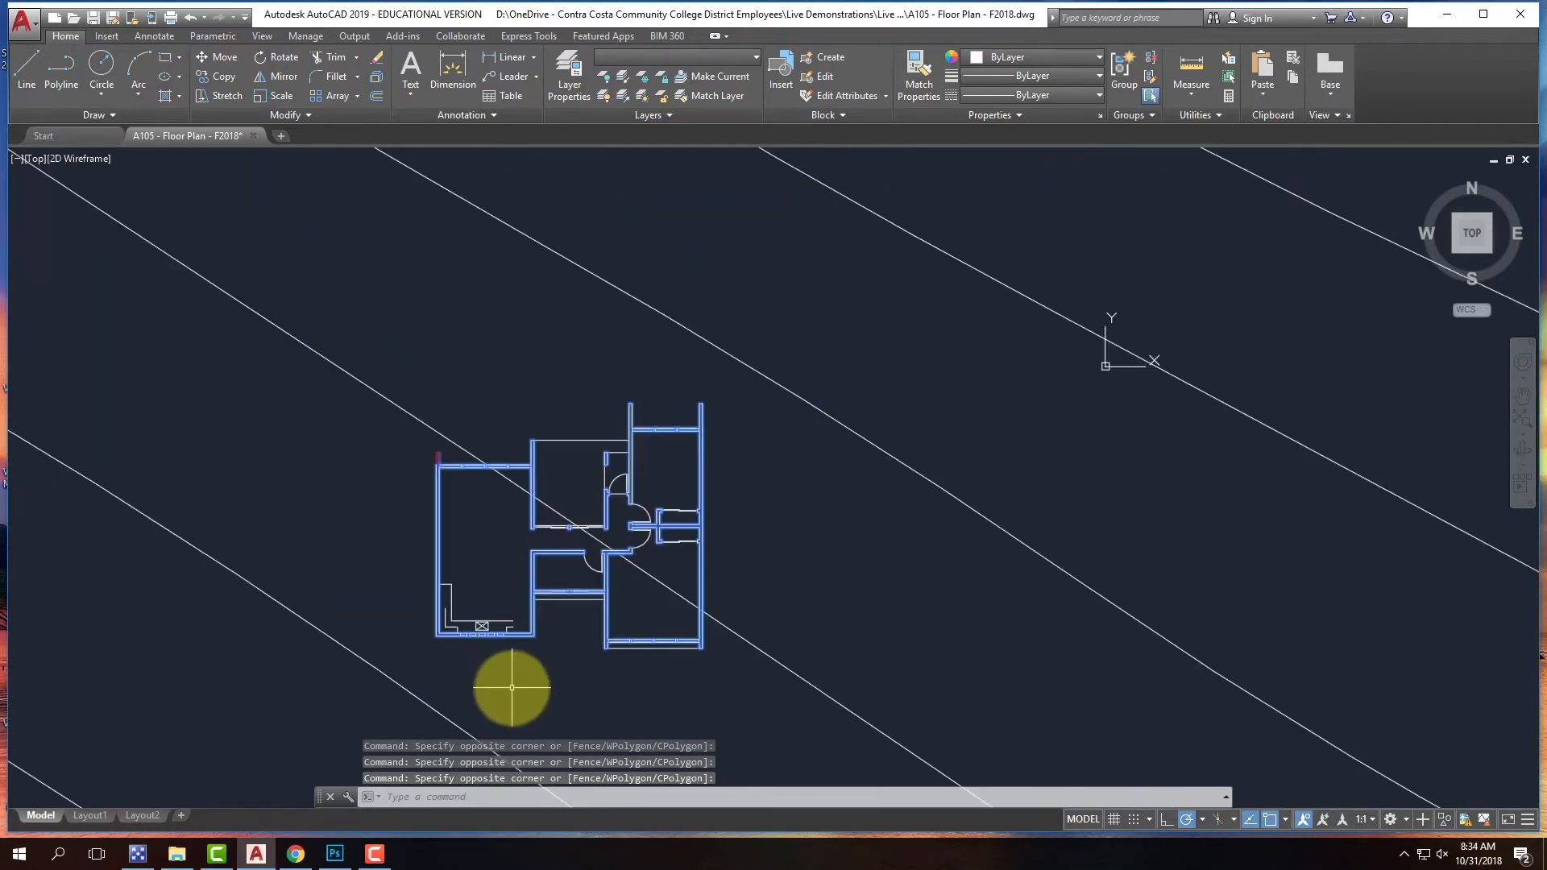
# - Assign all the selected wall lines to the A-Wall layer and clear the selection
pyautogui.scroll(4, 525, 617)
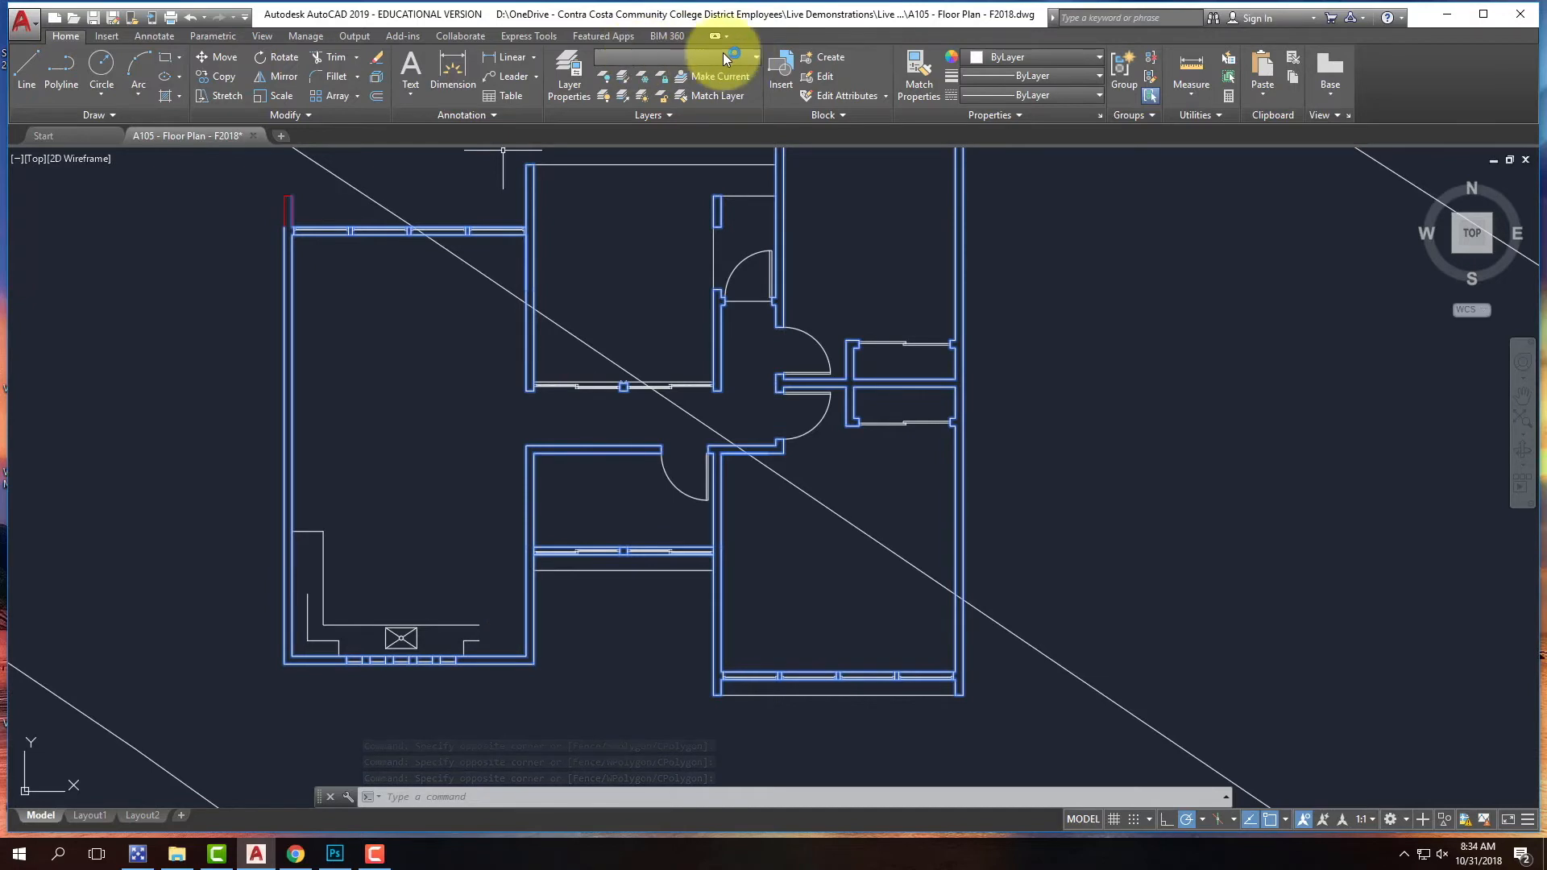
pyautogui.click(669, 58)
pyautogui.click(691, 129)
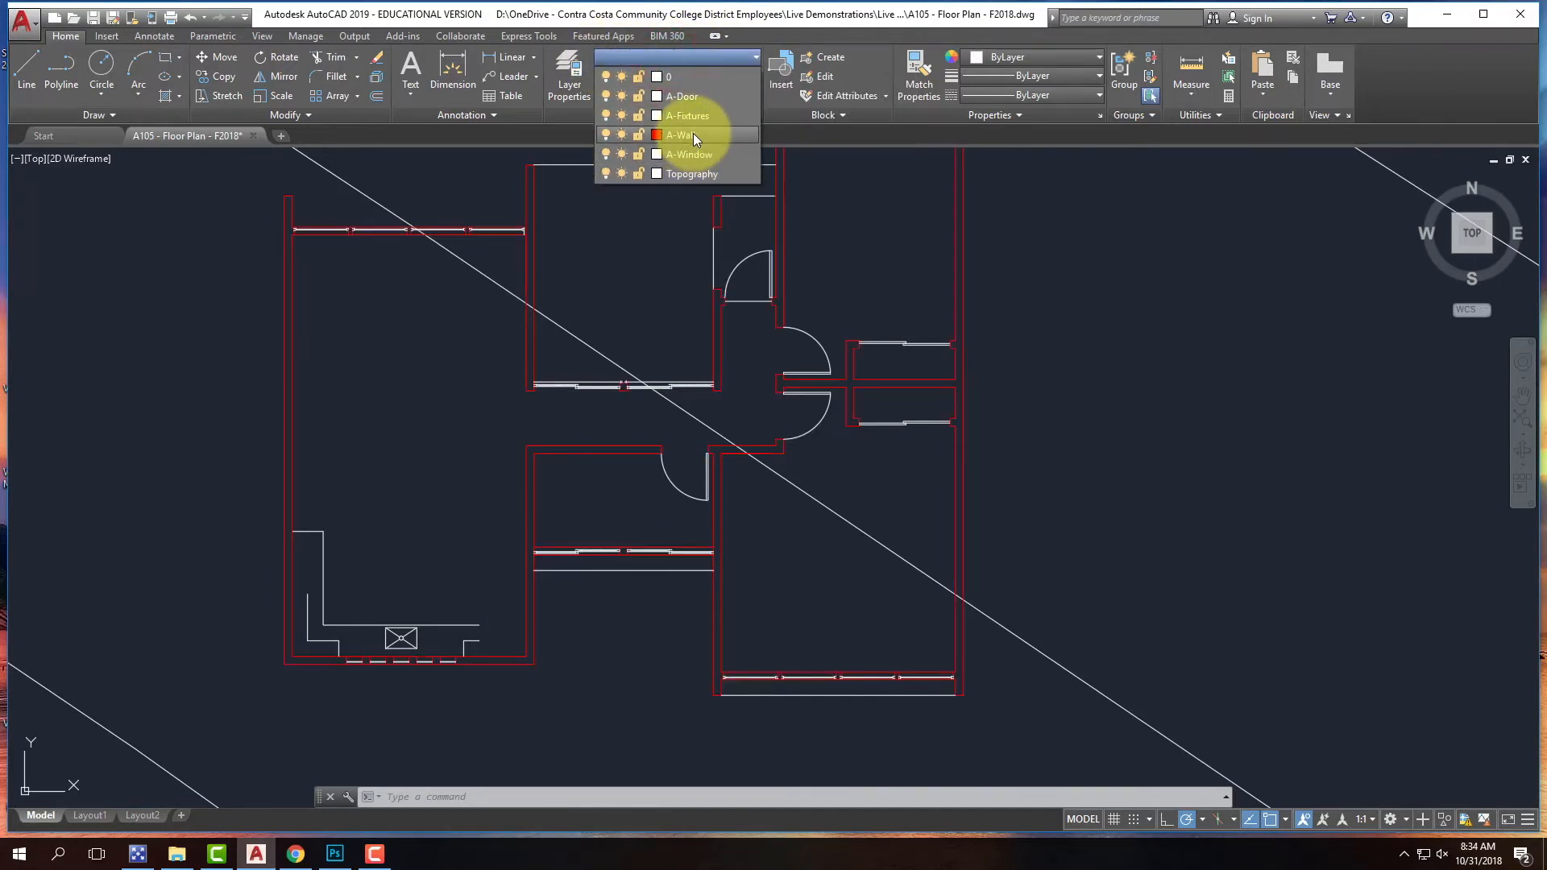
pyautogui.scroll(-4, 1044, 385)
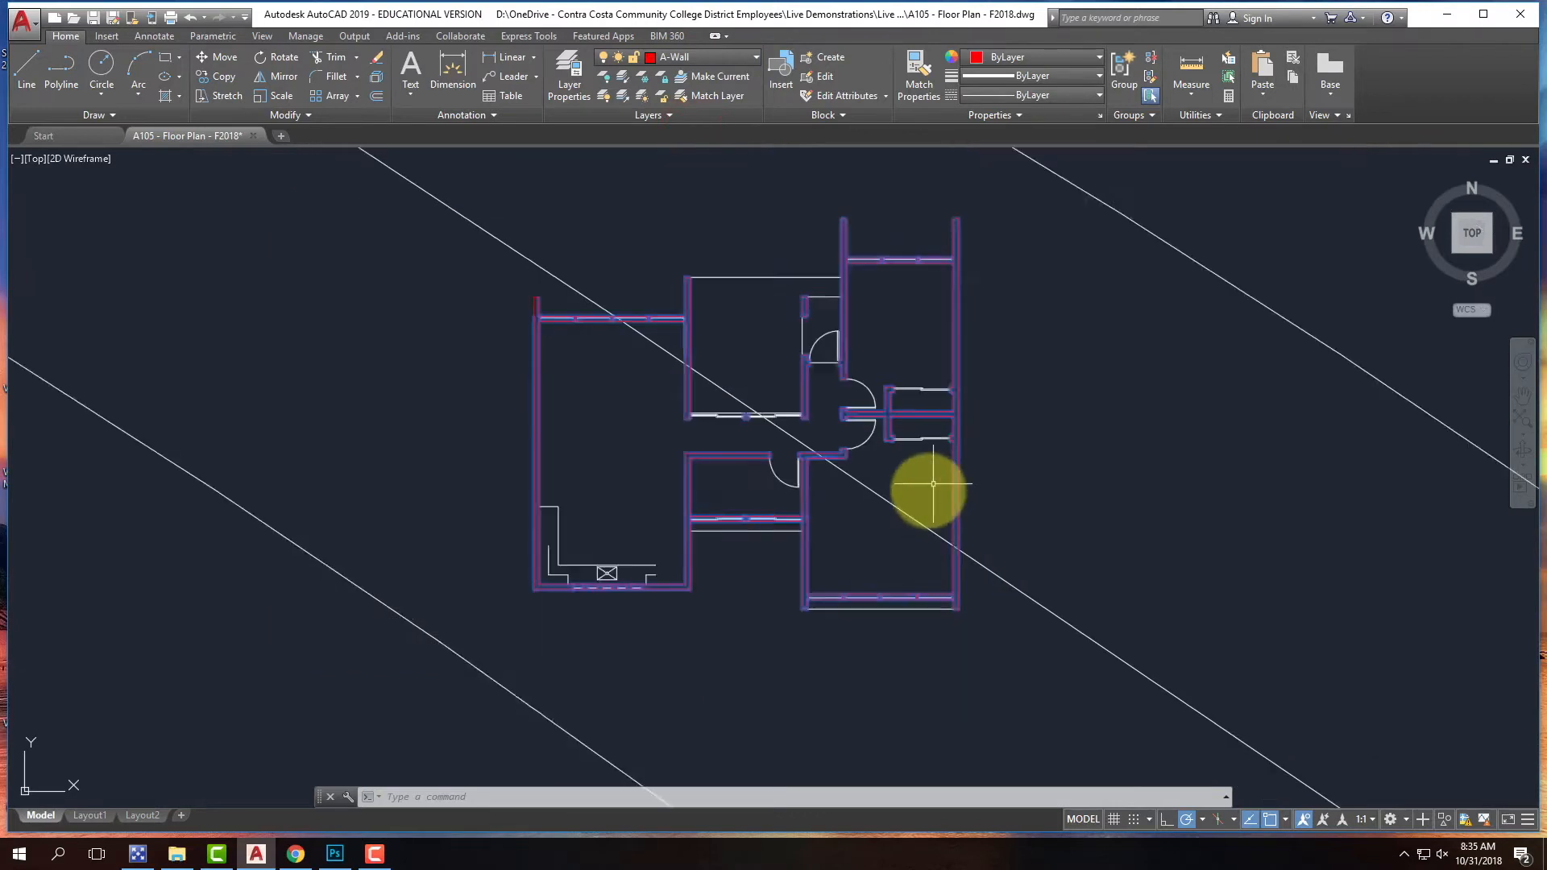
pyautogui.scroll(4, 1021, 444)
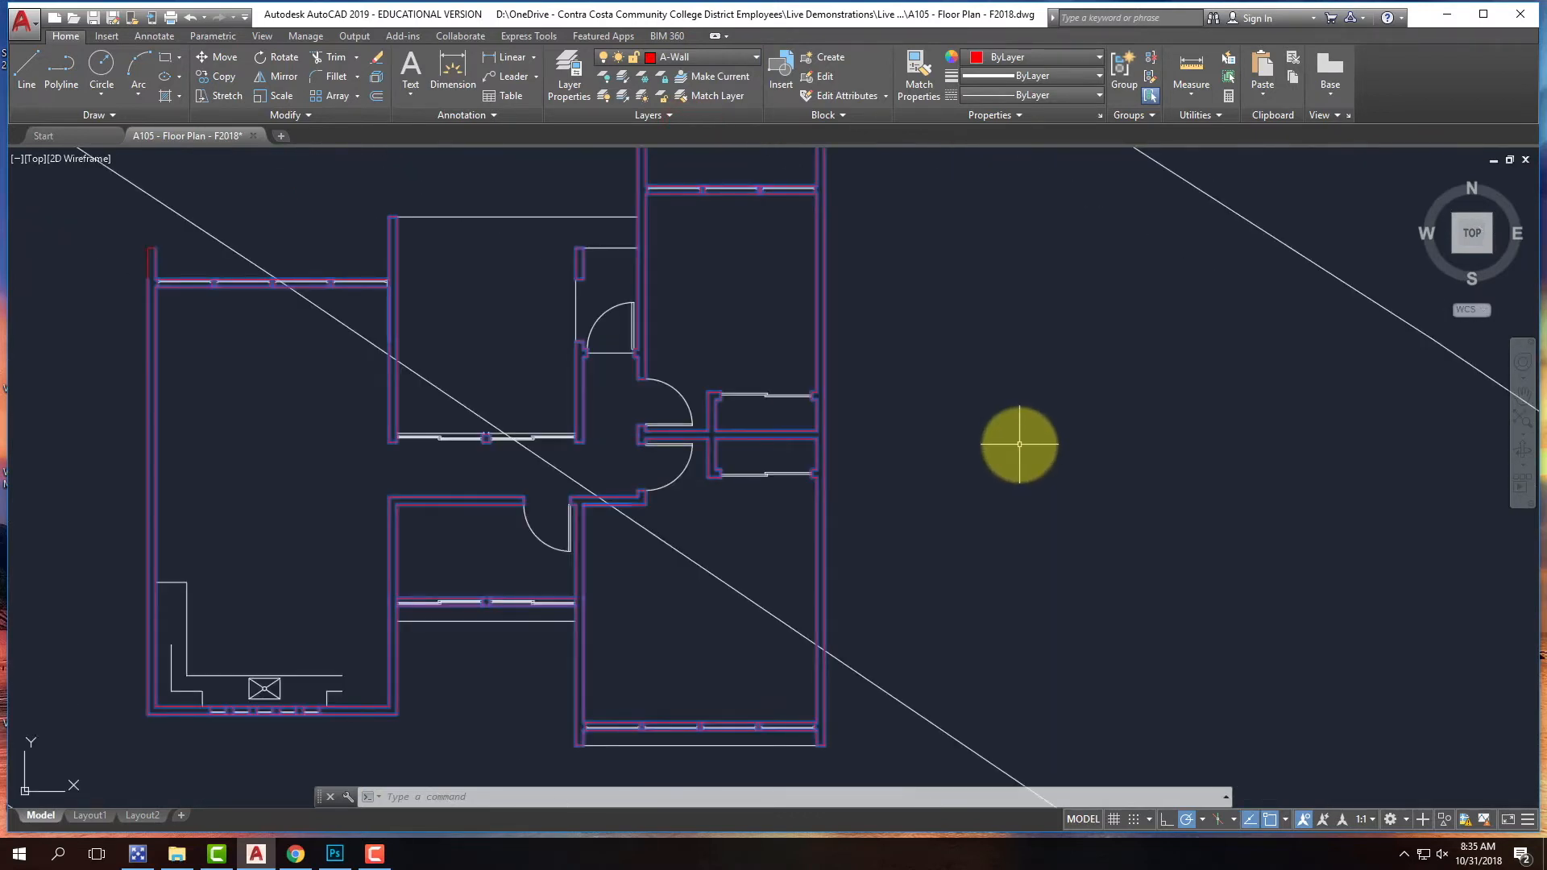
pyautogui.scroll(-2, 1019, 444)
pyautogui.press('Escape')
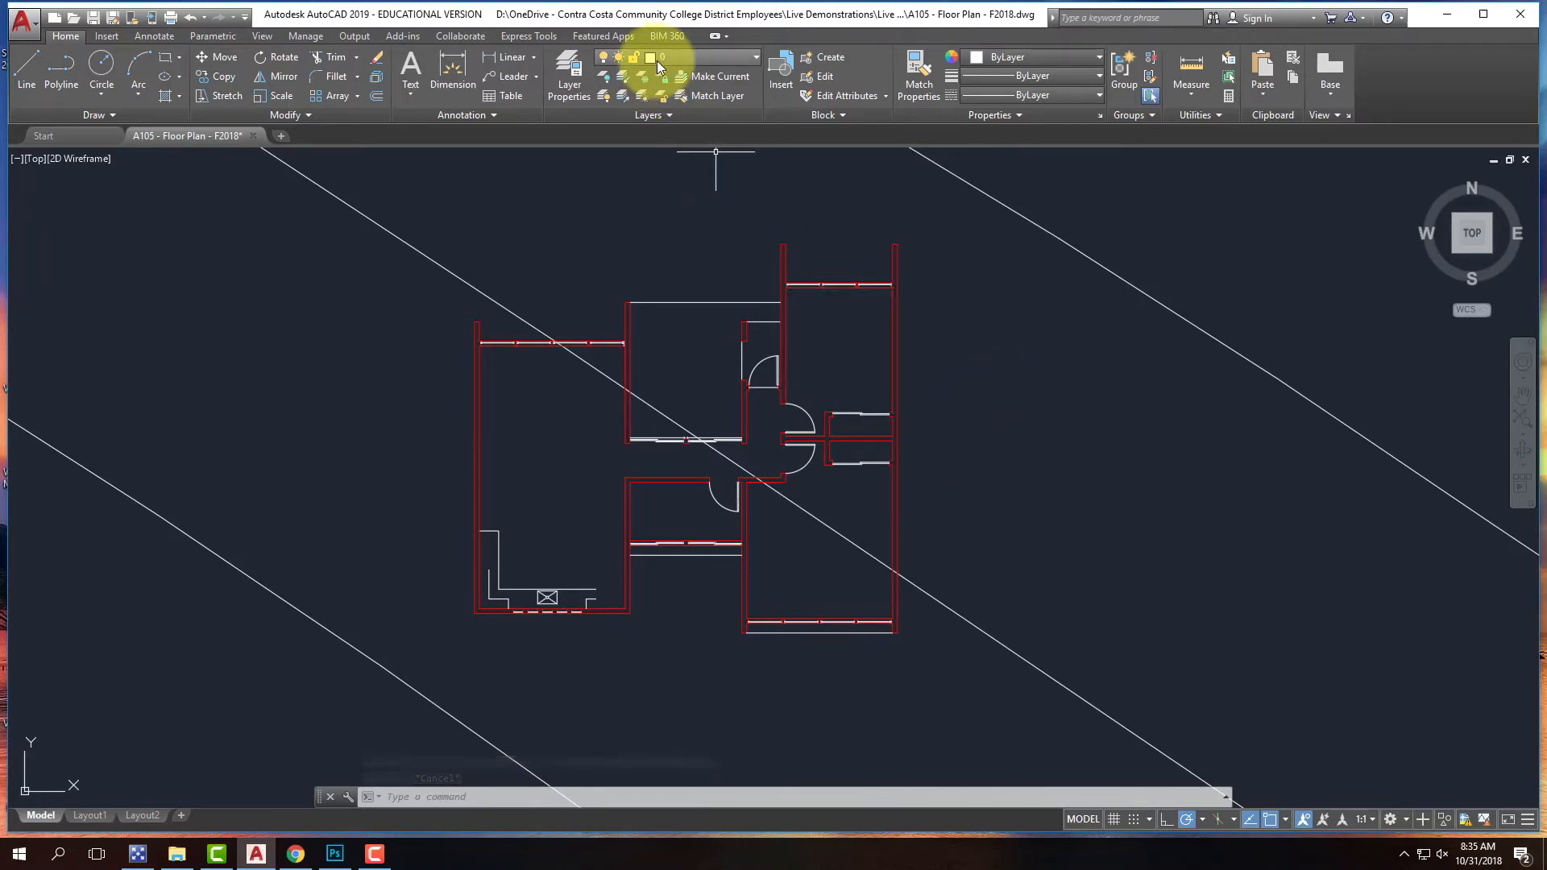
# - Freeze the A-Wall layer
pyautogui.click(696, 57)
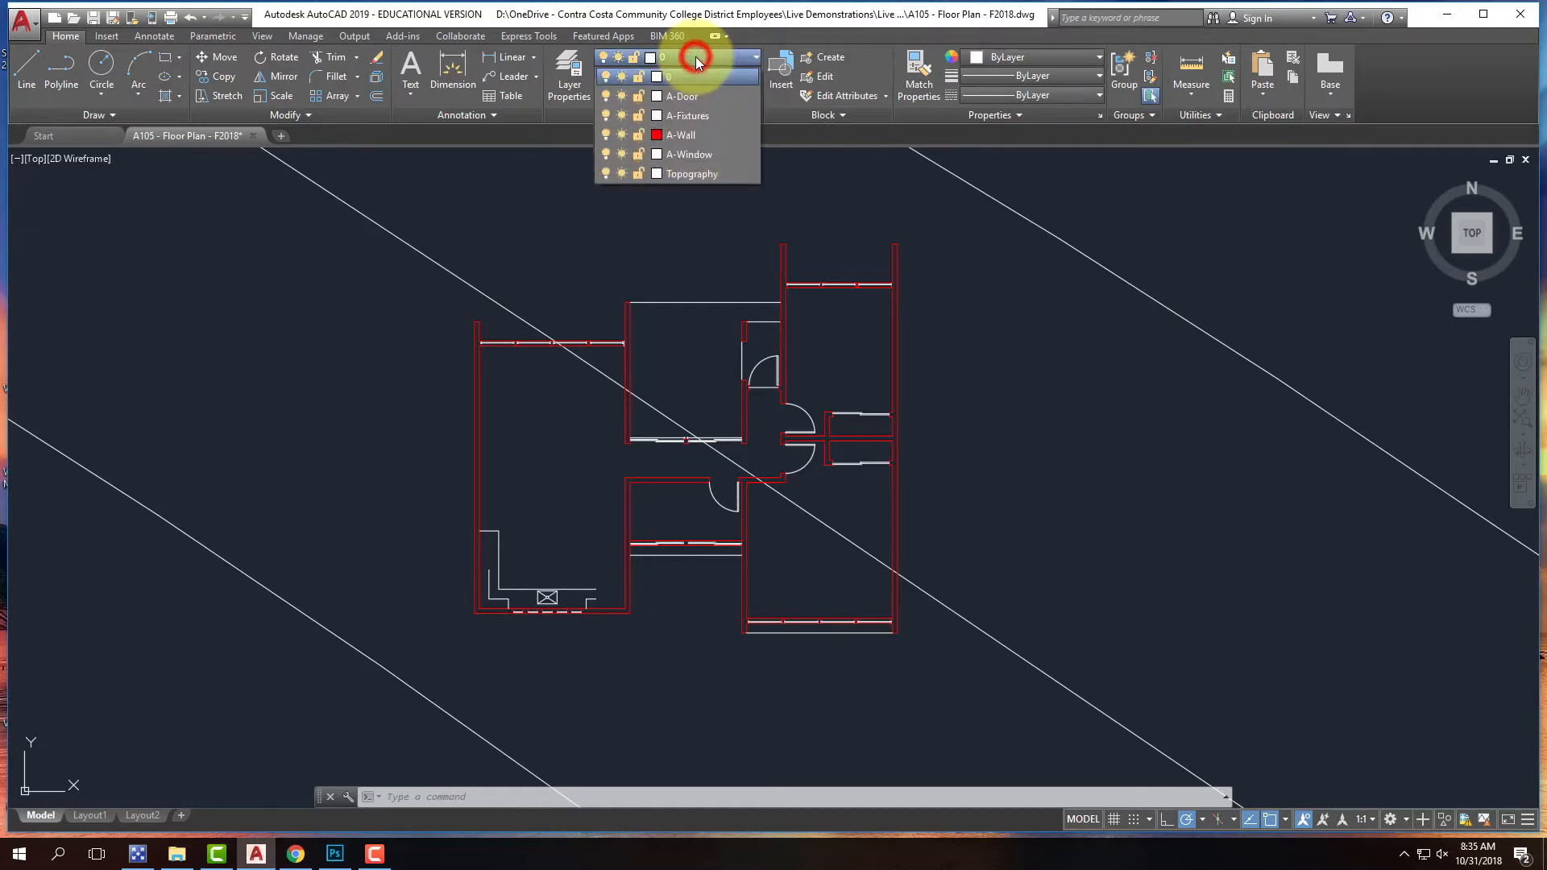
pyautogui.click(622, 134)
pyautogui.click(988, 414)
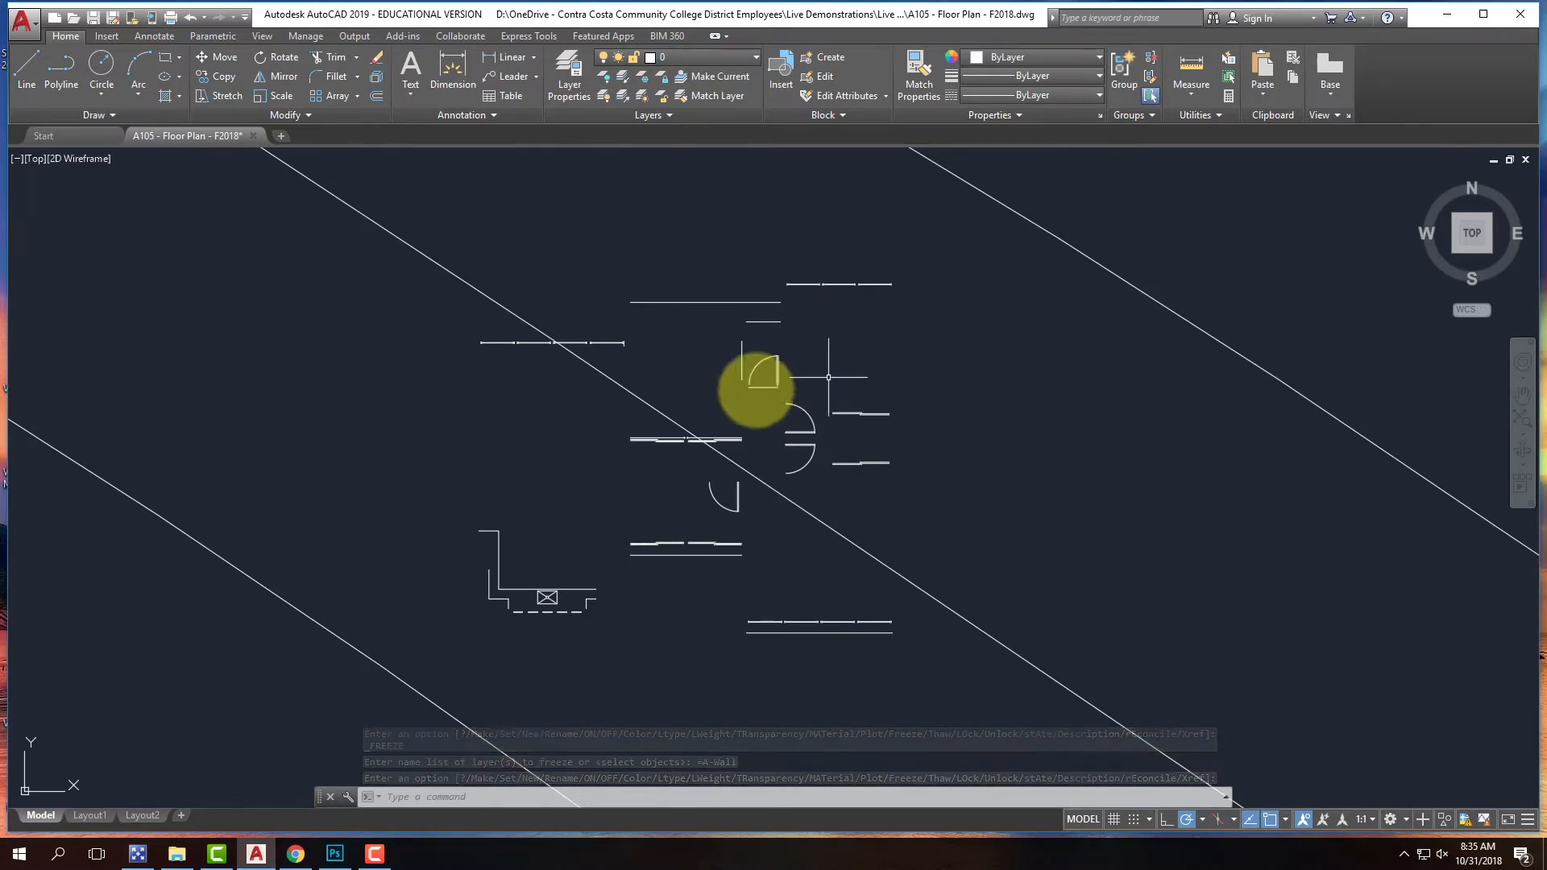
# - Select the leaves and swing arcs of all four swing doors
pyautogui.scroll(5, 716, 518)
pyautogui.click(586, 371)
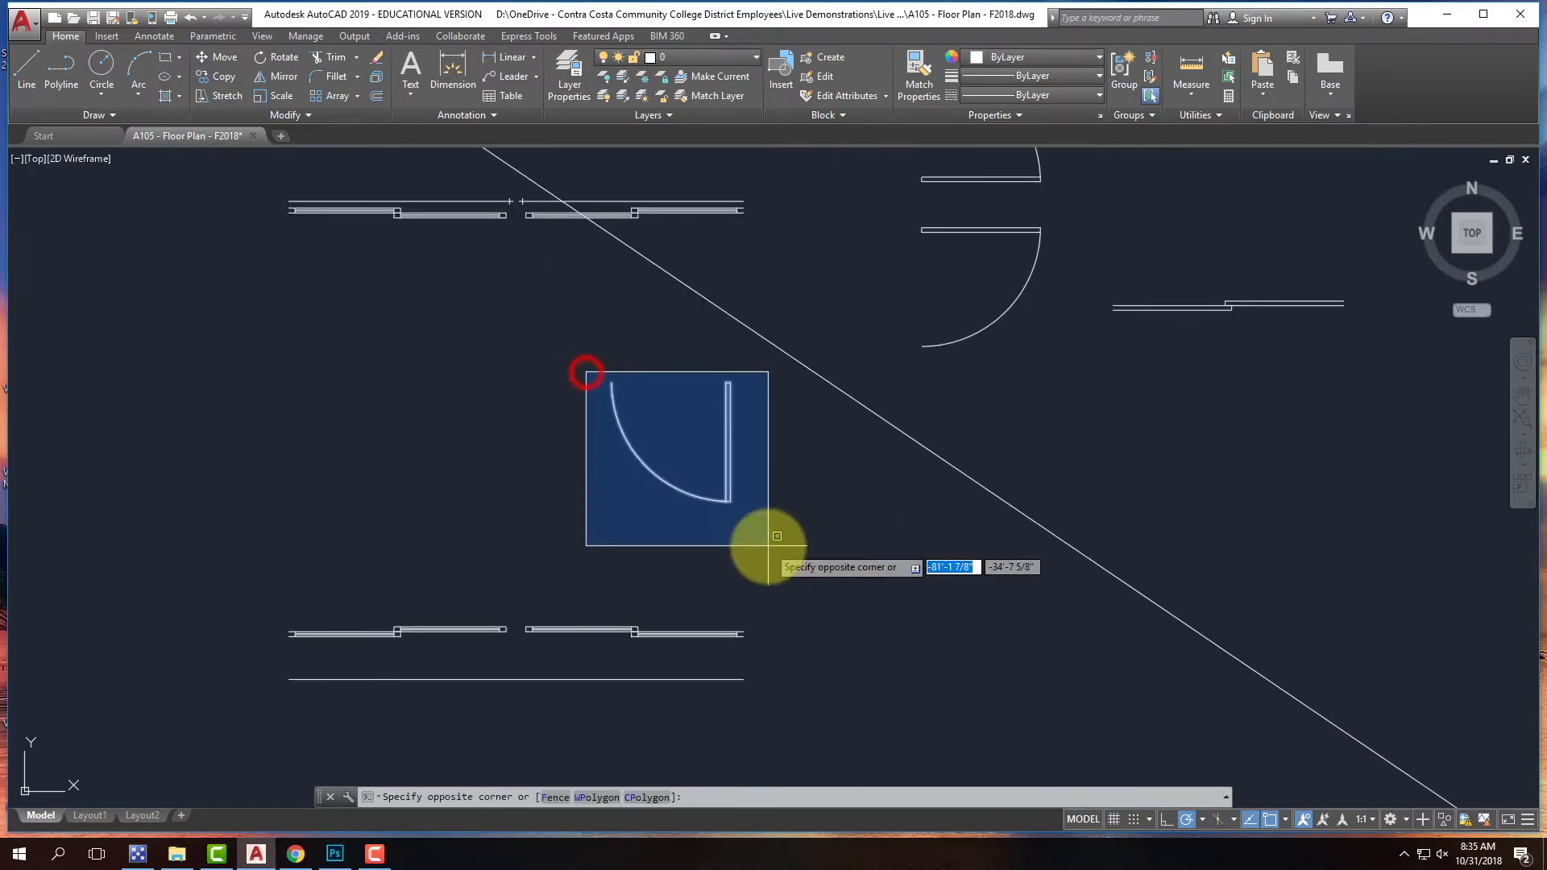
pyautogui.click(768, 547)
pyautogui.click(905, 216)
pyautogui.click(1057, 389)
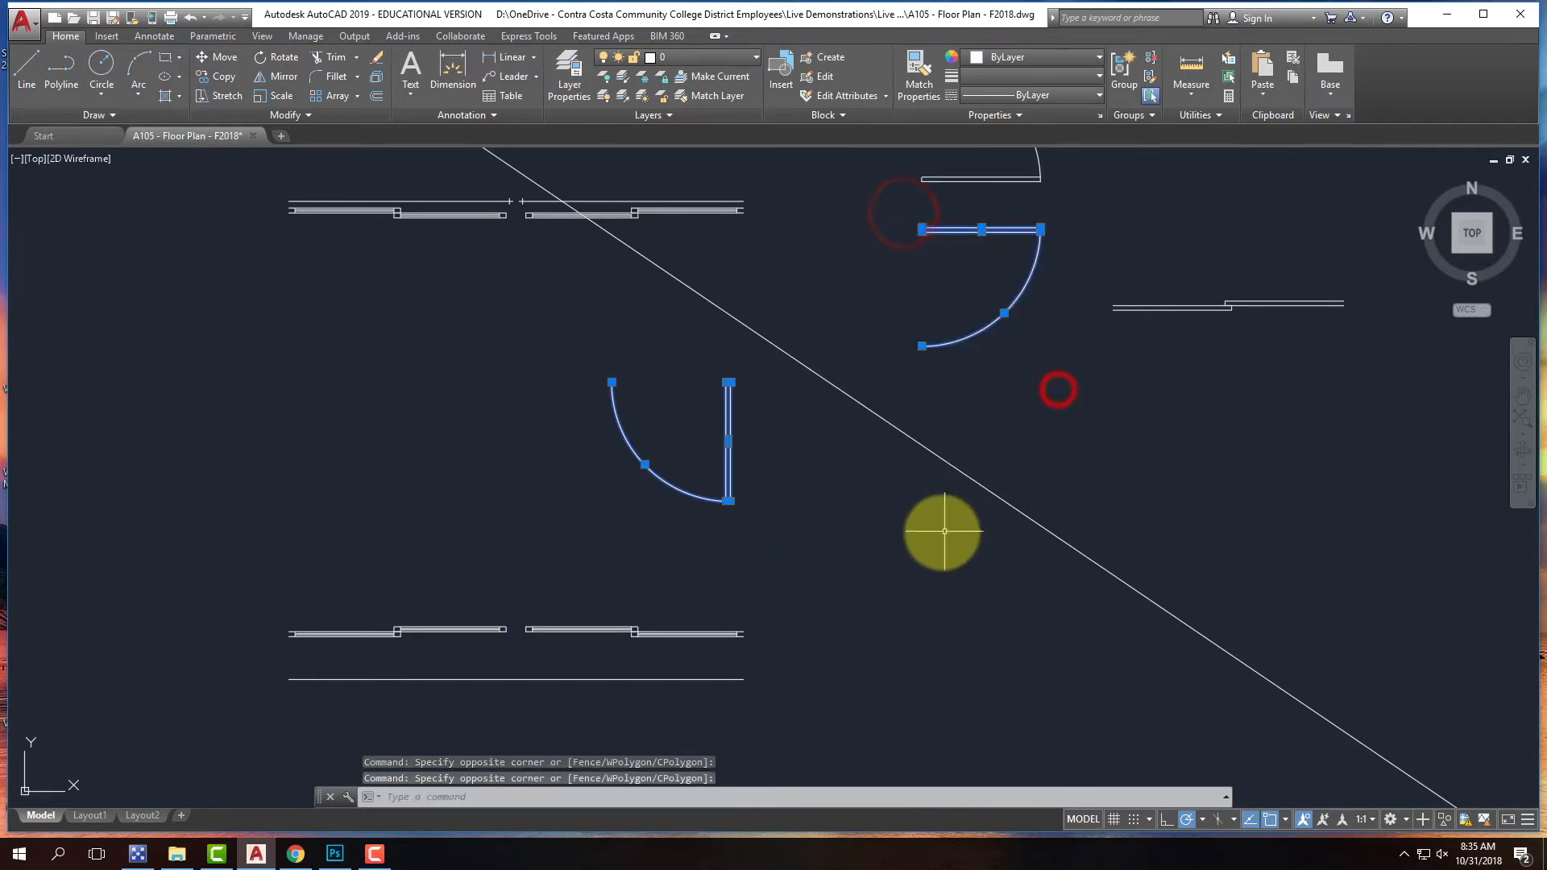
pyautogui.scroll(-4, 942, 532)
pyautogui.click(934, 337)
pyautogui.click(983, 402)
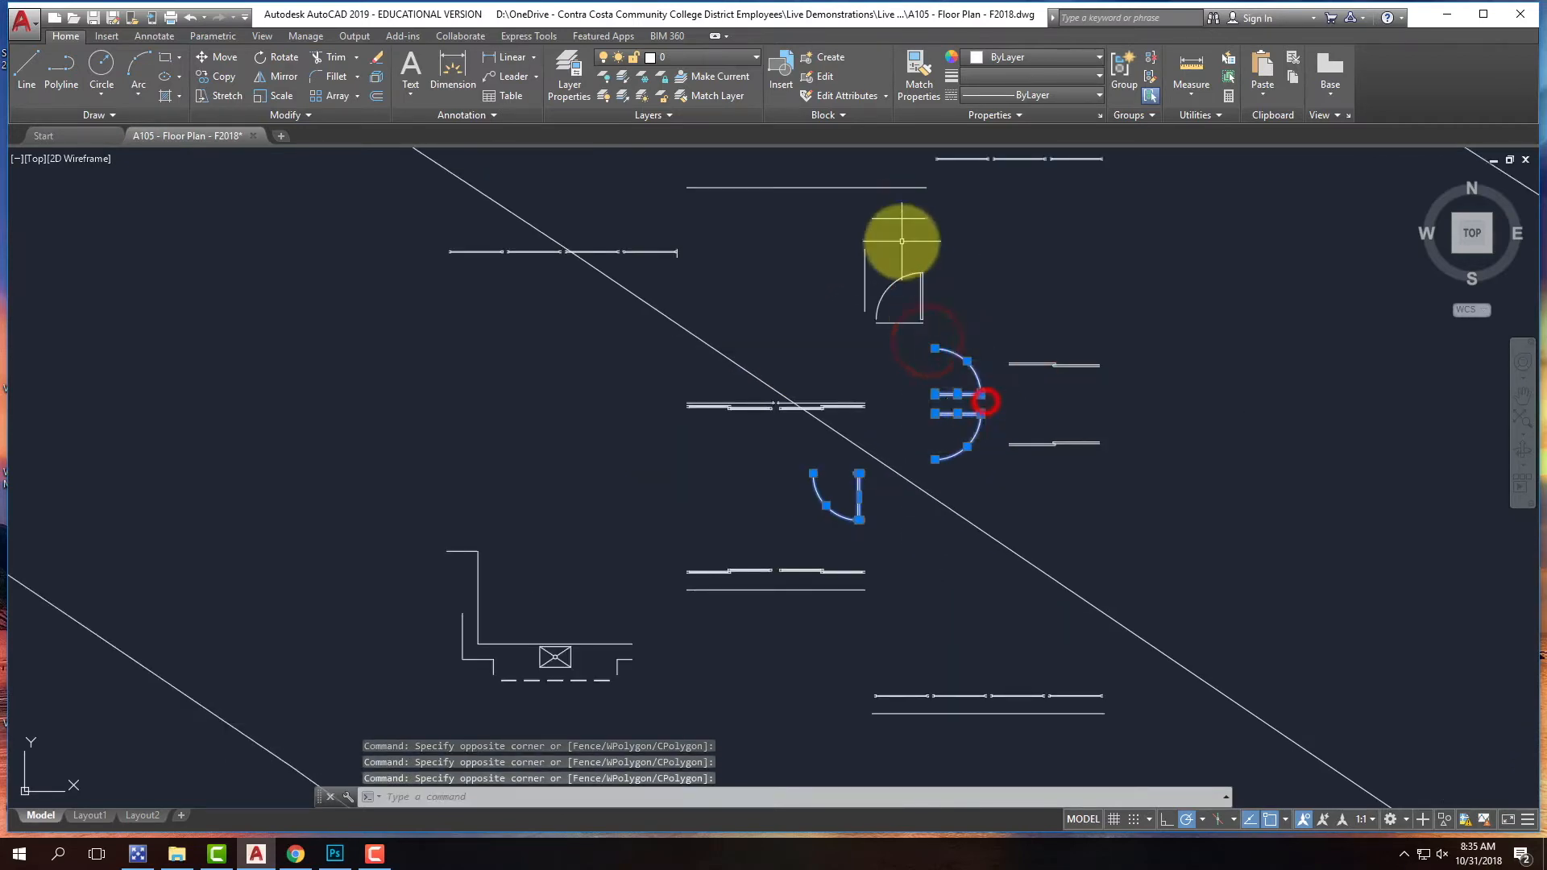
pyautogui.scroll(4, 919, 295)
pyautogui.click(1005, 359)
pyautogui.click(905, 242)
# - Add both pairs of sliding door panels along the upper-middle room's lower edge to the selection
pyautogui.scroll(-3, 926, 214)
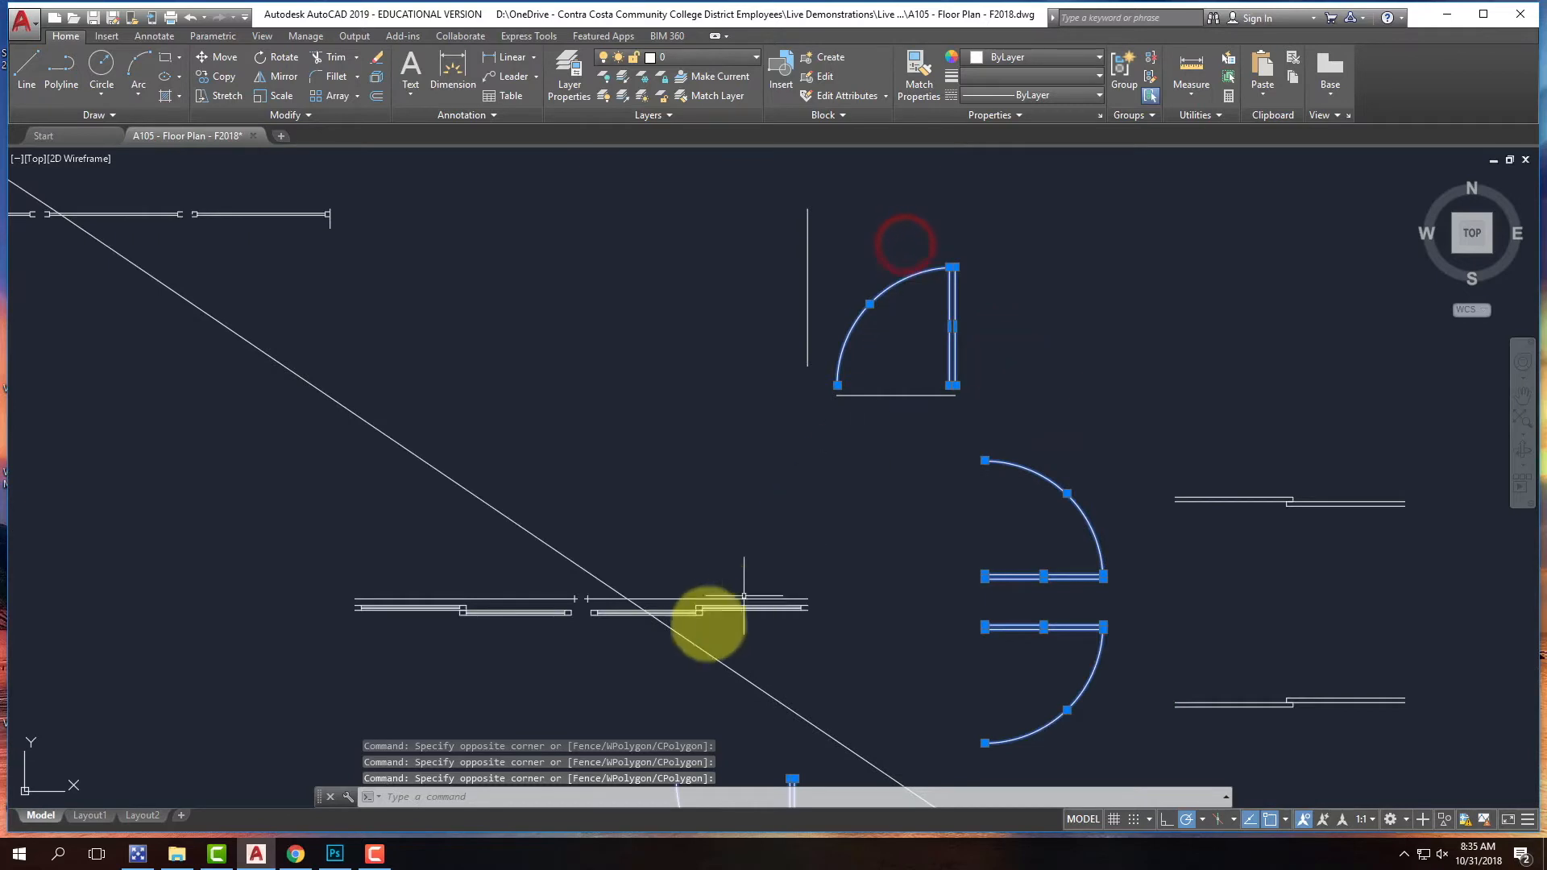
pyautogui.scroll(4, 616, 605)
pyautogui.scroll(-2, 821, 572)
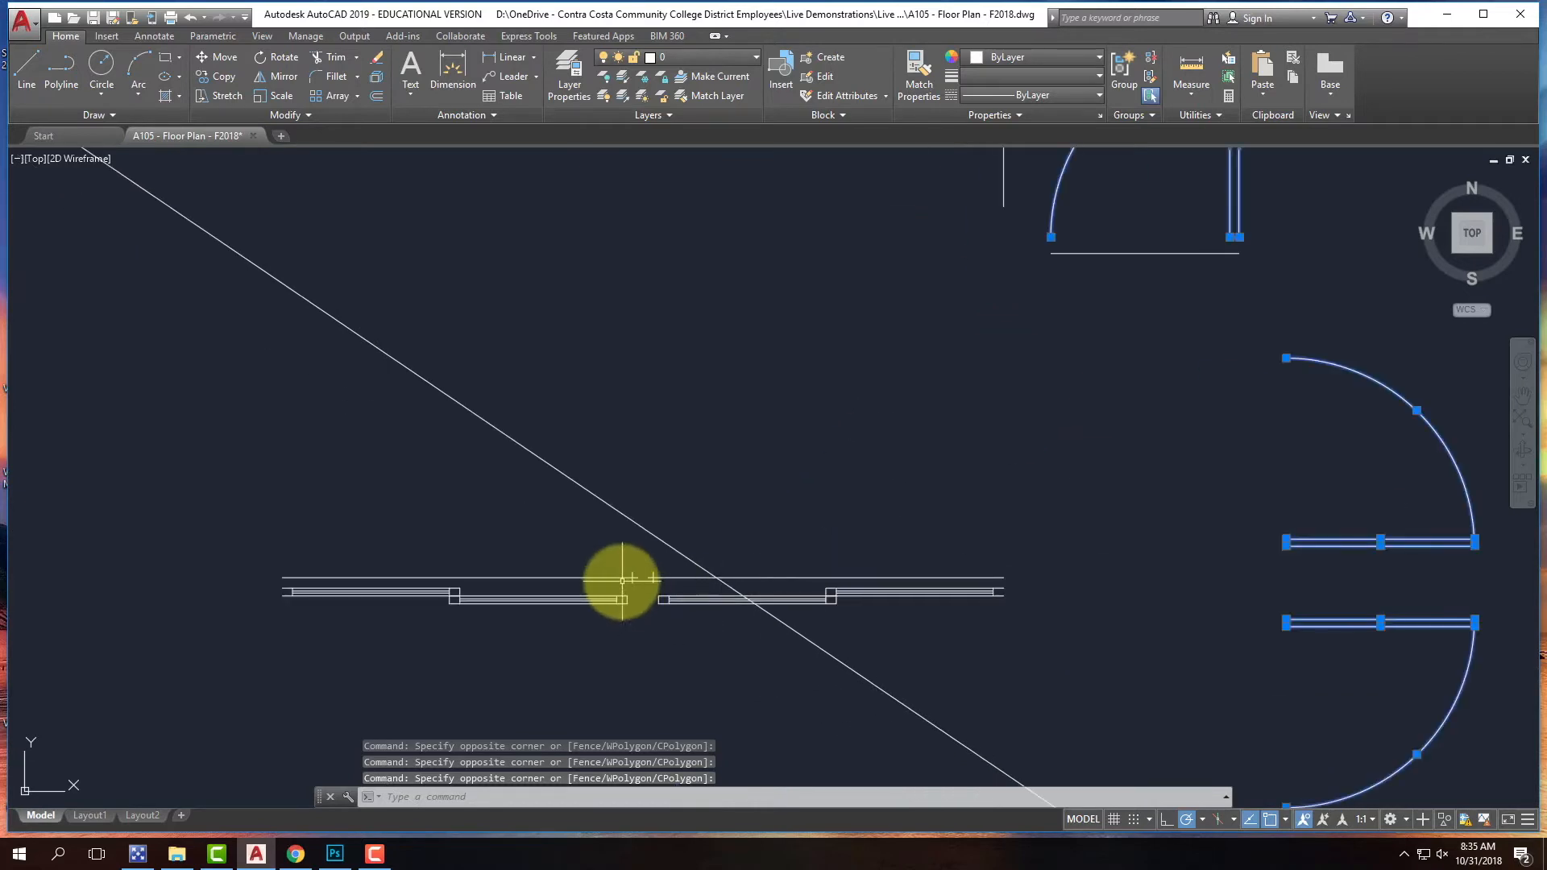
pyautogui.click(636, 587)
pyautogui.click(1067, 627)
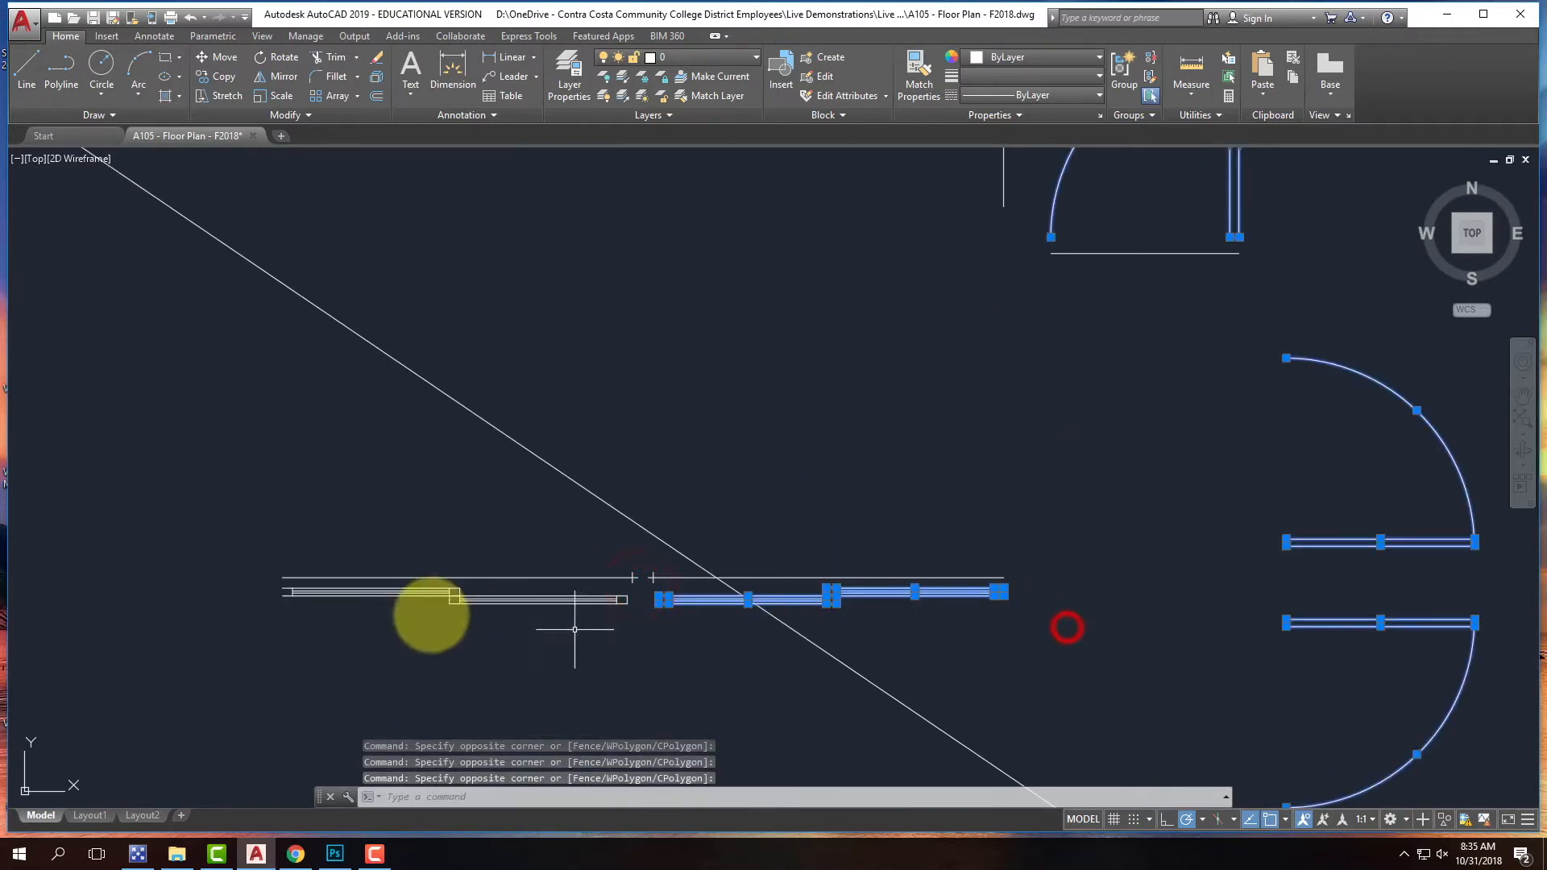
pyautogui.click(273, 580)
pyautogui.click(638, 612)
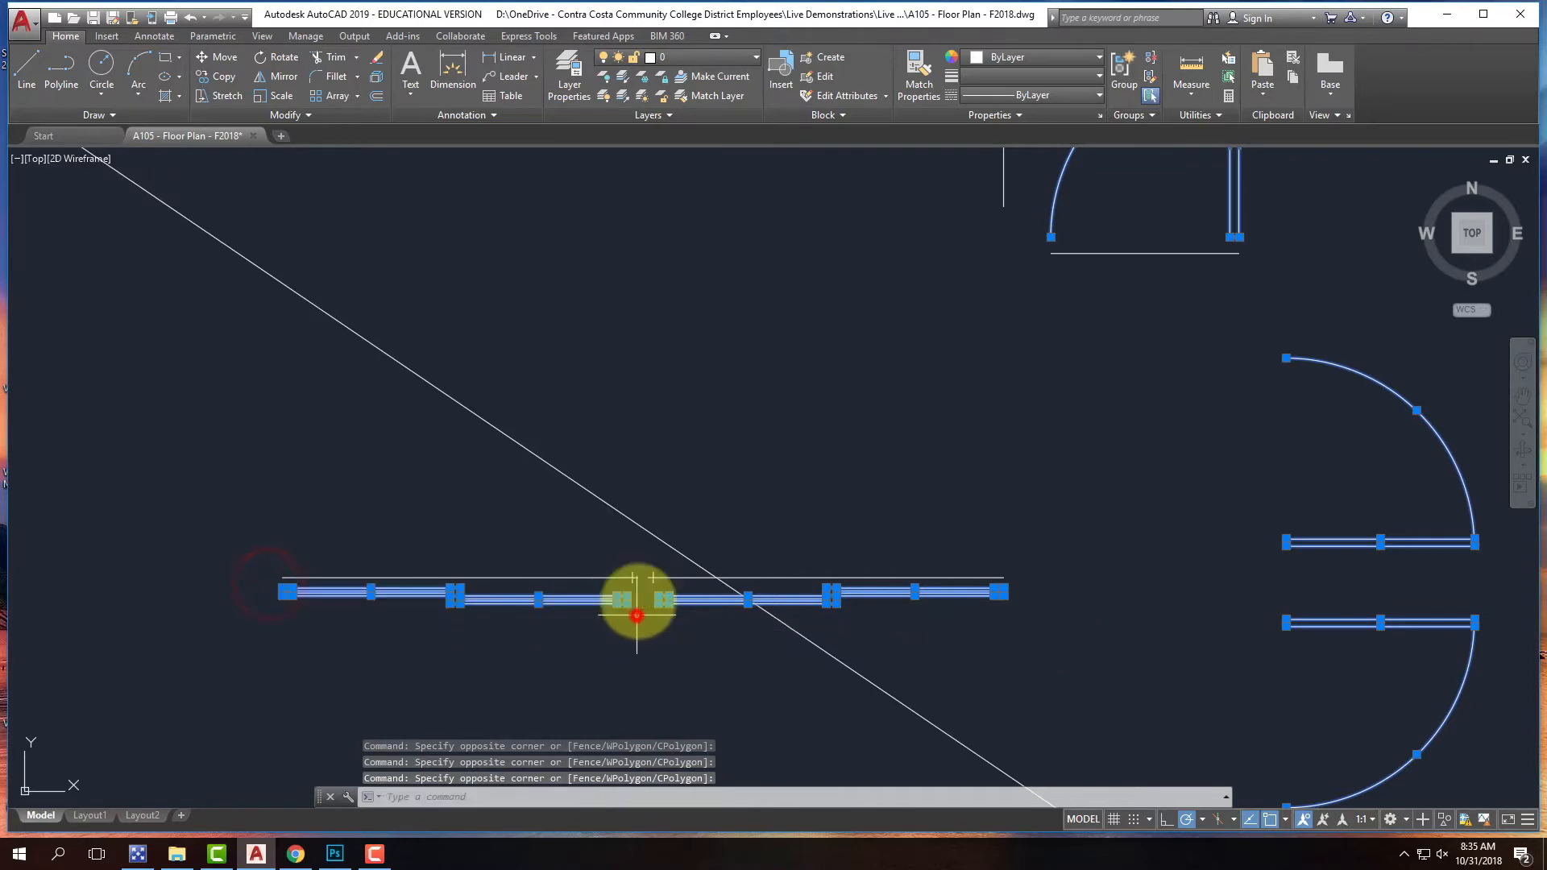
# - Add both pairs of closet sliding door panels on the plan's right side to the selection and assign all selected doors to A-Door
pyautogui.scroll(-4, 641, 385)
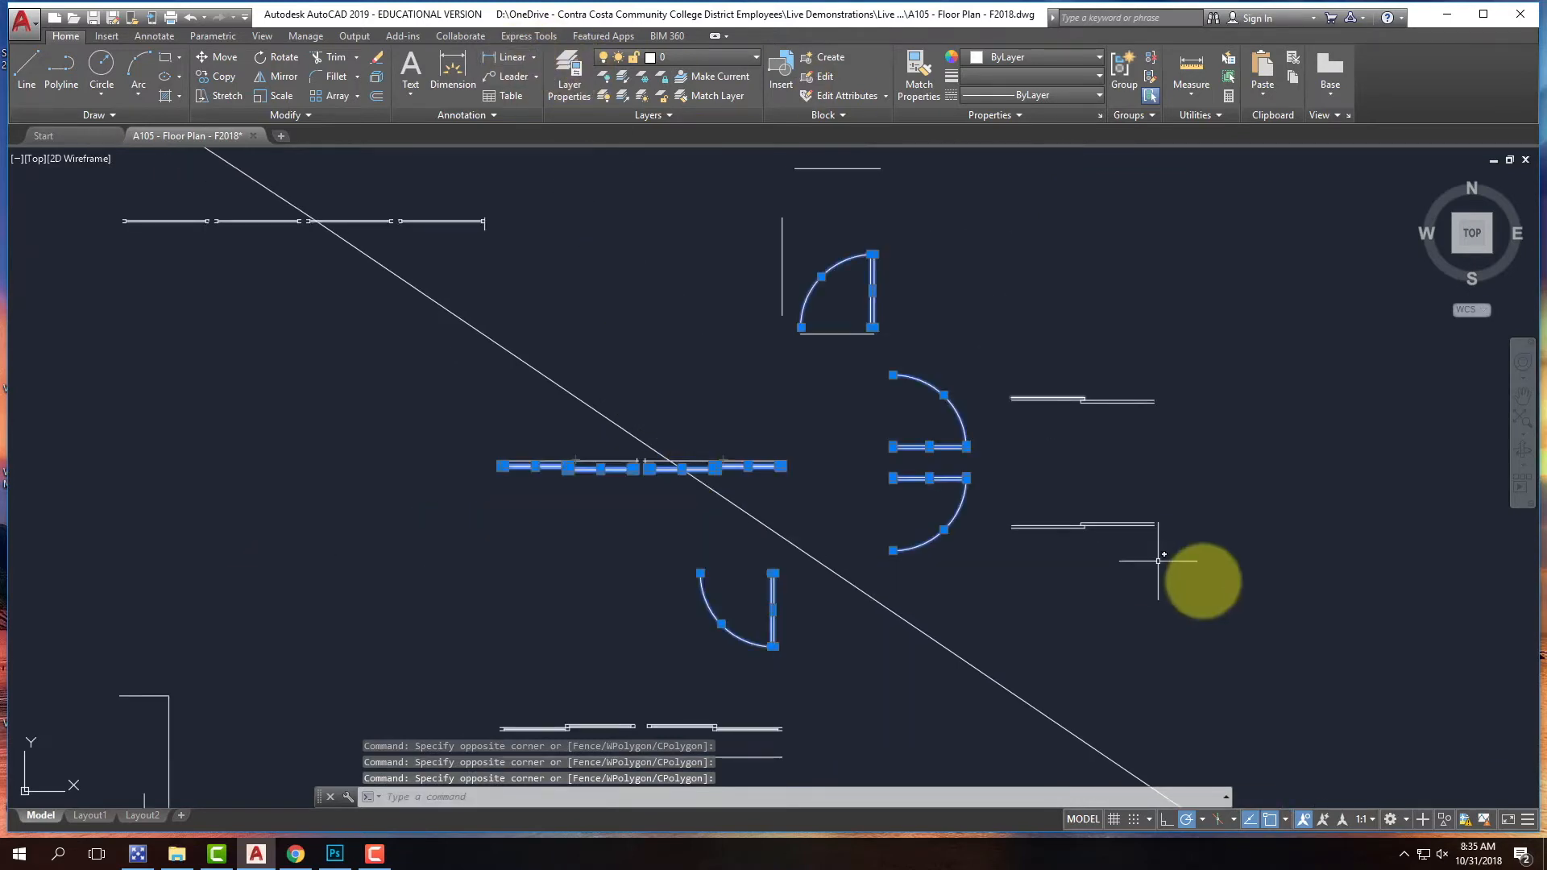
pyautogui.click(999, 501)
pyautogui.click(1205, 583)
pyautogui.click(980, 367)
pyautogui.click(1247, 470)
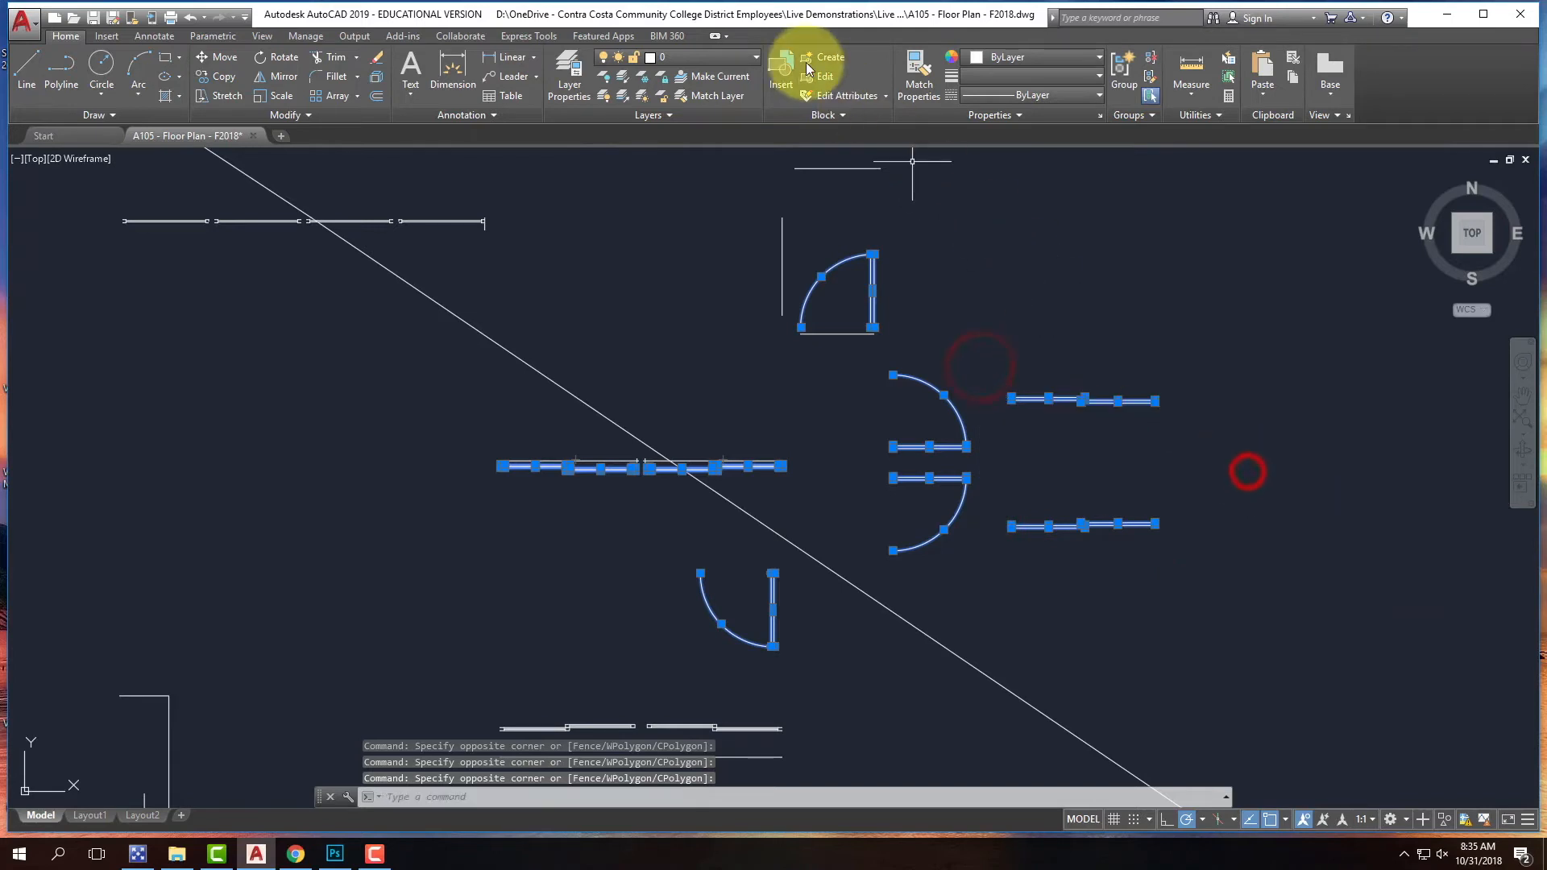
pyautogui.click(715, 55)
pyautogui.click(711, 98)
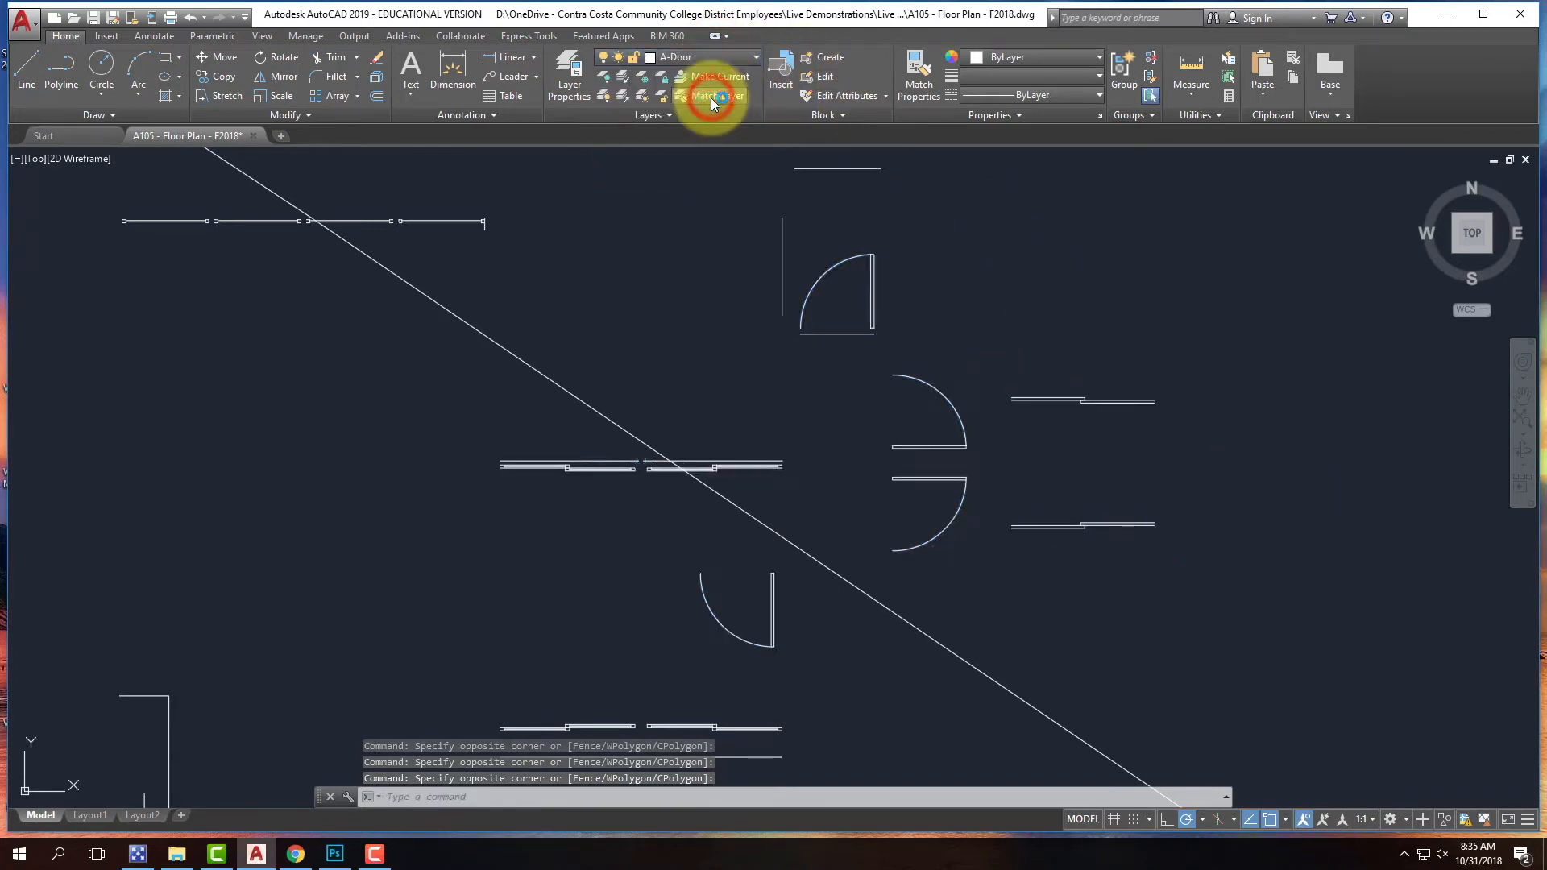
# - Freeze the A-Door layer
pyautogui.click(688, 58)
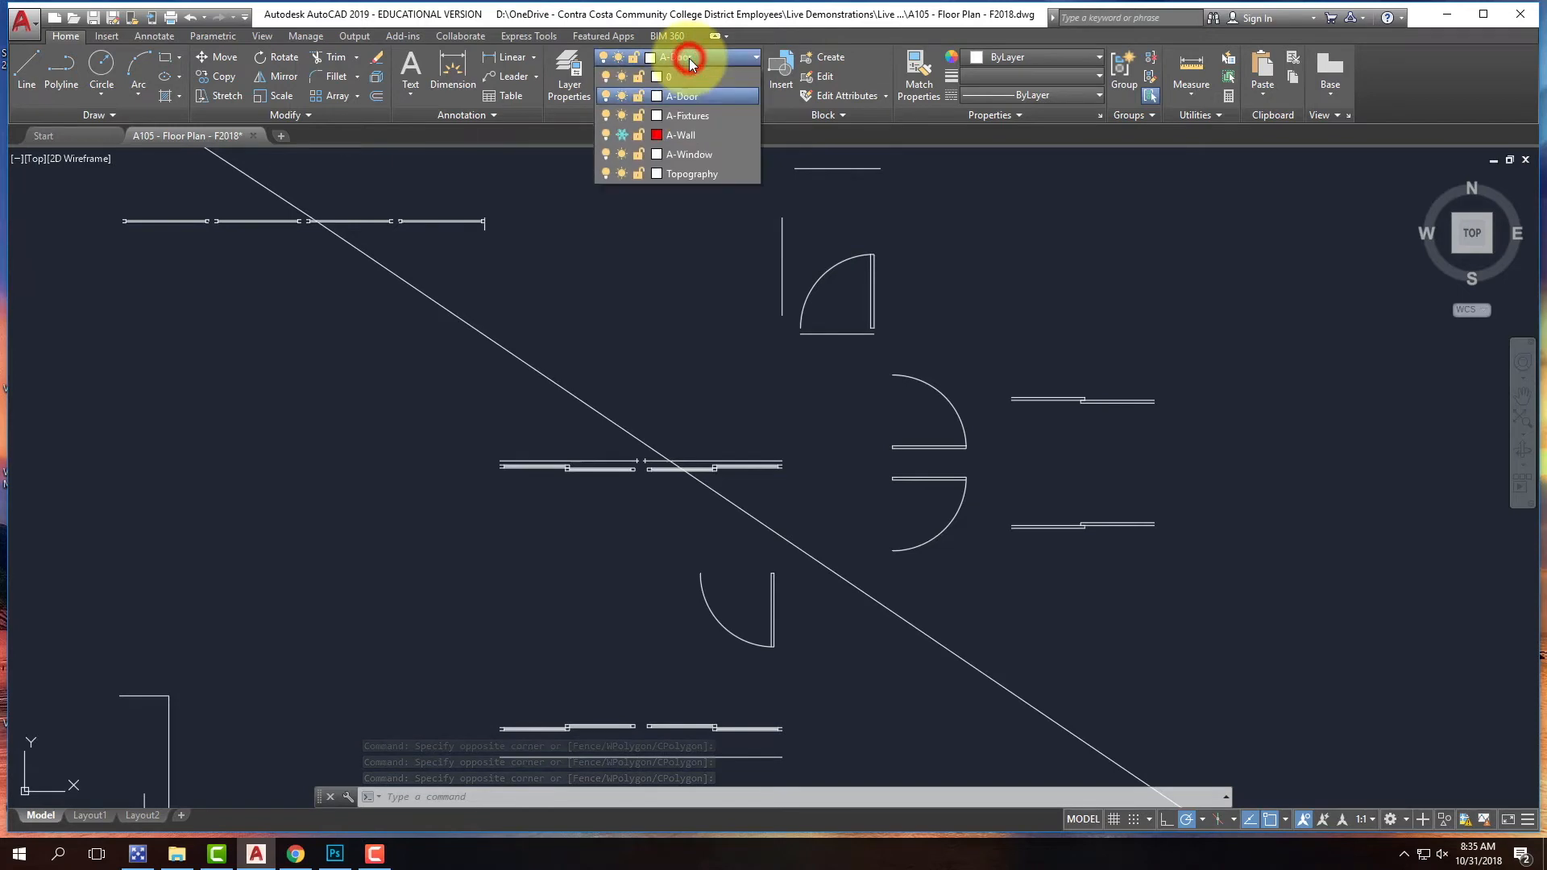
pyautogui.click(619, 96)
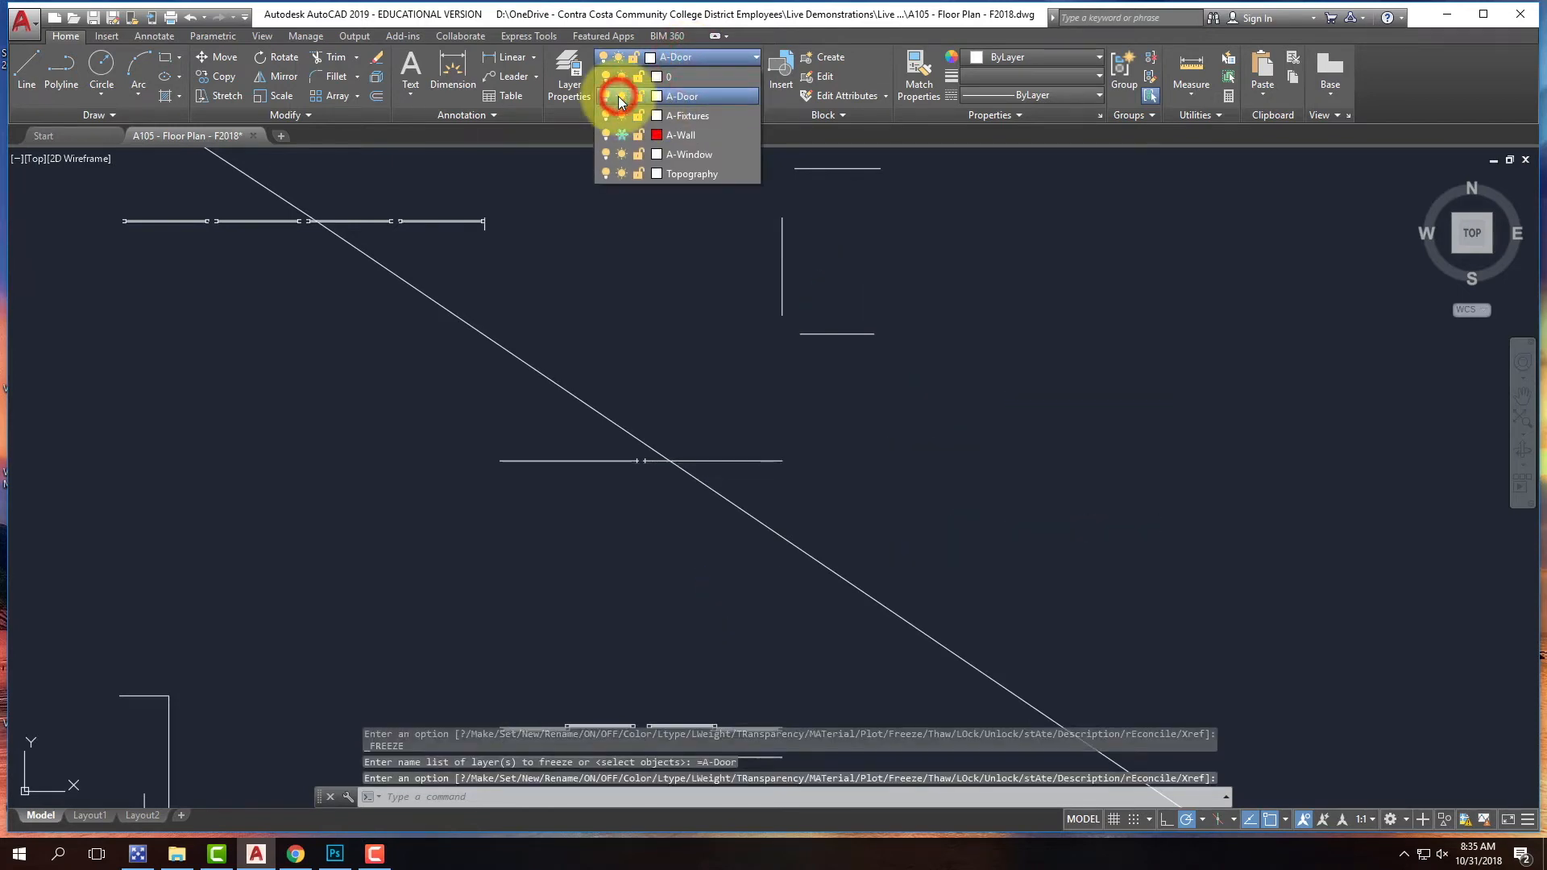
pyautogui.click(712, 308)
# - Select the row of four windows at the plan's upper left and the row of three windows at its upper right
pyautogui.scroll(-4, 754, 305)
pyautogui.scroll(6, 556, 267)
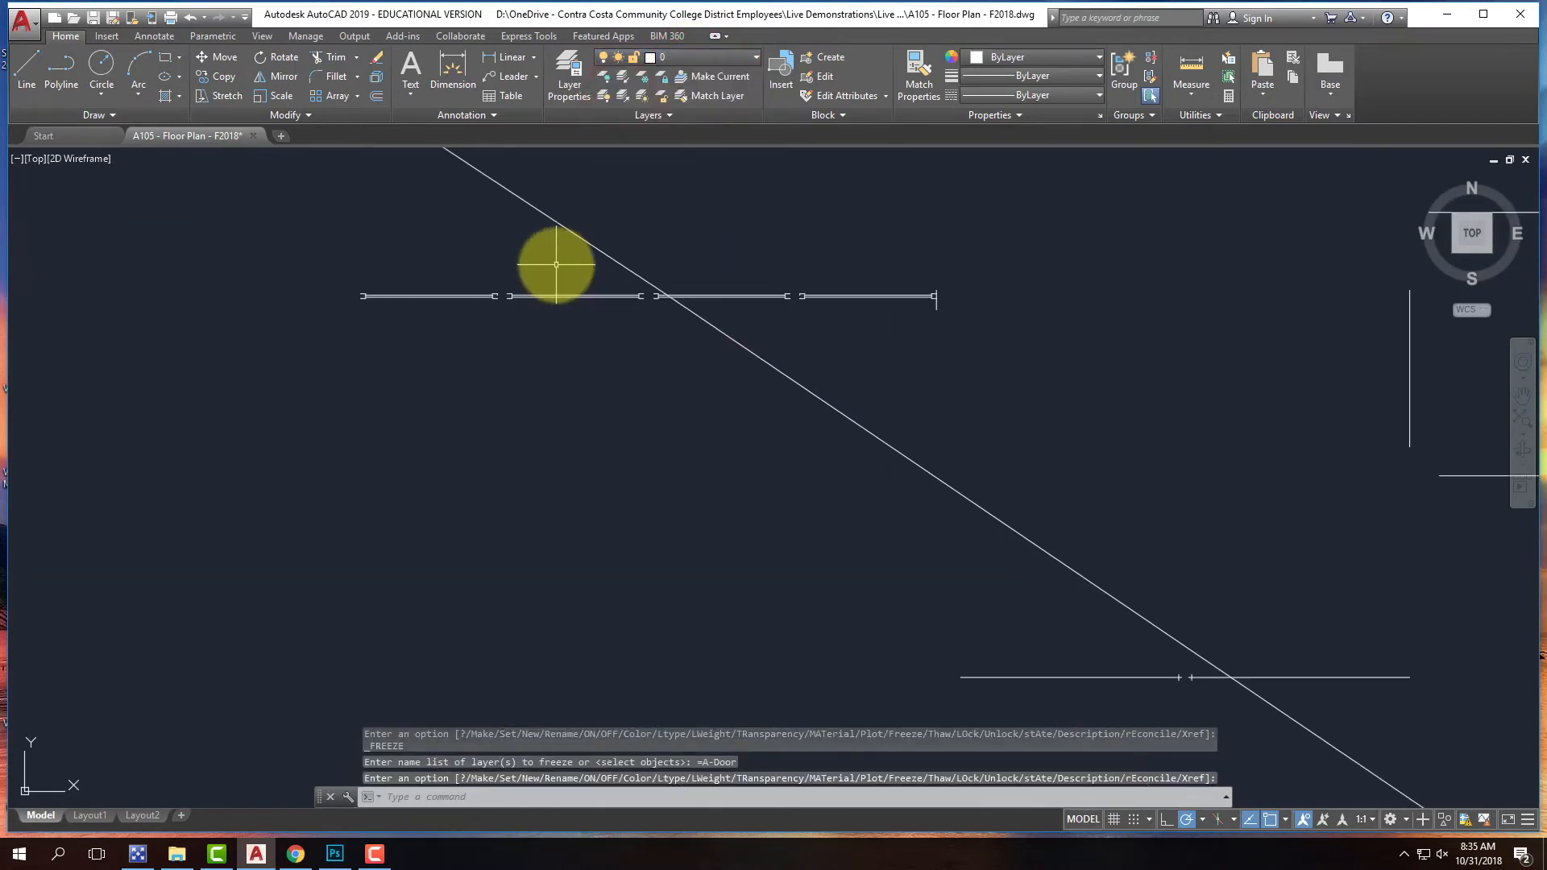
pyautogui.click(334, 266)
pyautogui.click(962, 304)
pyautogui.scroll(-6, 684, 404)
pyautogui.scroll(6, 754, 358)
pyautogui.scroll(-4, 806, 378)
pyautogui.scroll(1, 685, 330)
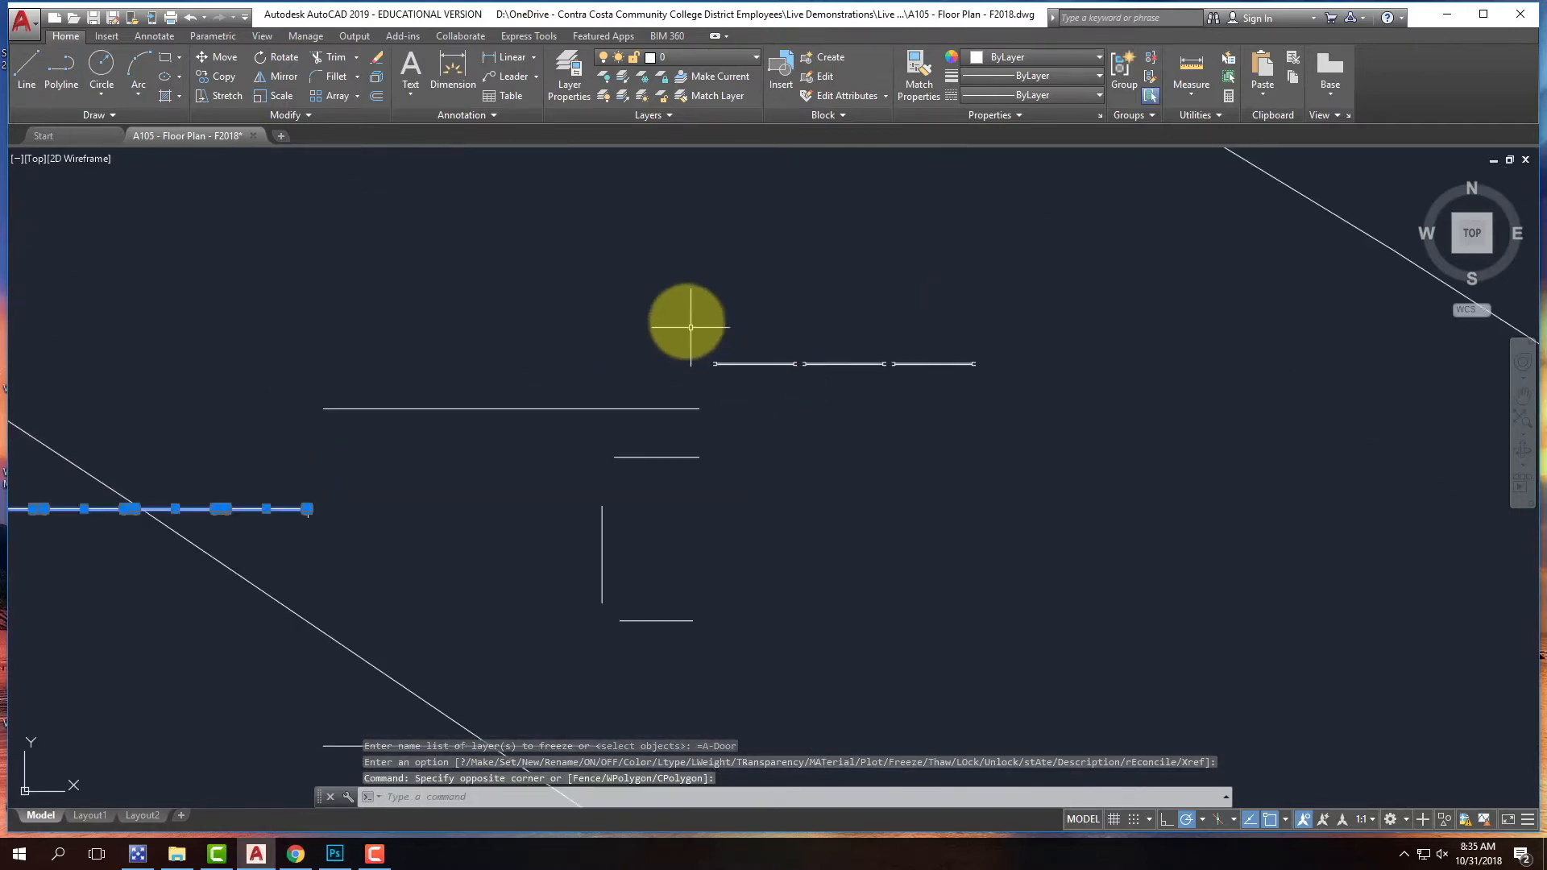
pyautogui.click(695, 318)
pyautogui.click(999, 379)
# - Add the windows along the plan's lower side to the selection: the four-window row, the sliding panels and the five segments below the sink
pyautogui.scroll(-4, 912, 252)
pyautogui.scroll(5, 844, 256)
pyautogui.click(806, 241)
pyautogui.click(1191, 284)
pyautogui.scroll(-4, 772, 437)
pyautogui.scroll(4, 728, 311)
pyautogui.click(629, 305)
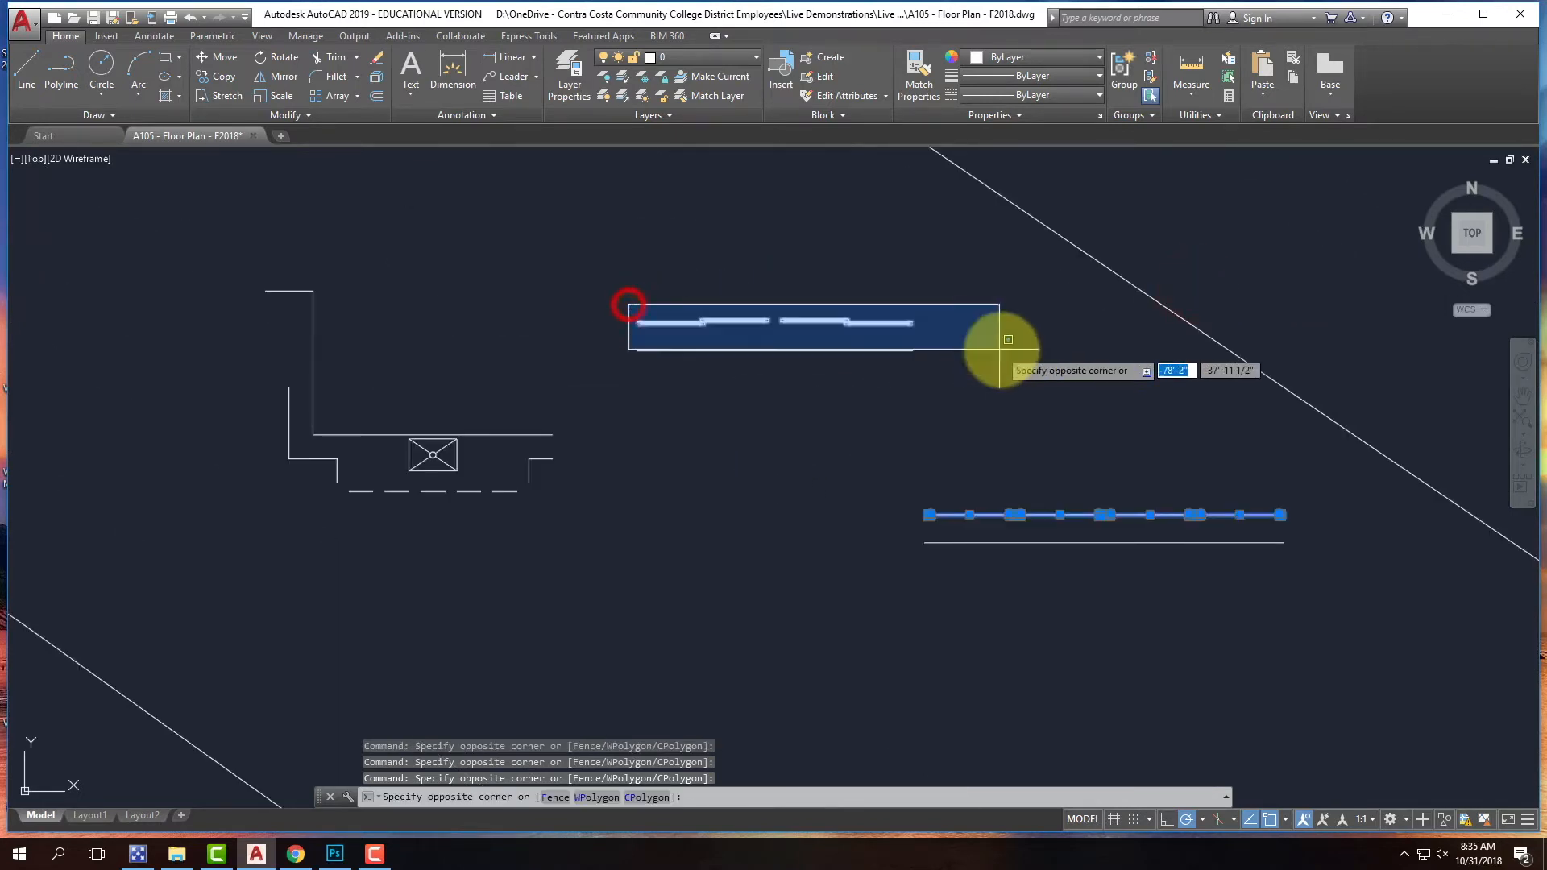
pyautogui.click(983, 339)
pyautogui.scroll(4, 354, 509)
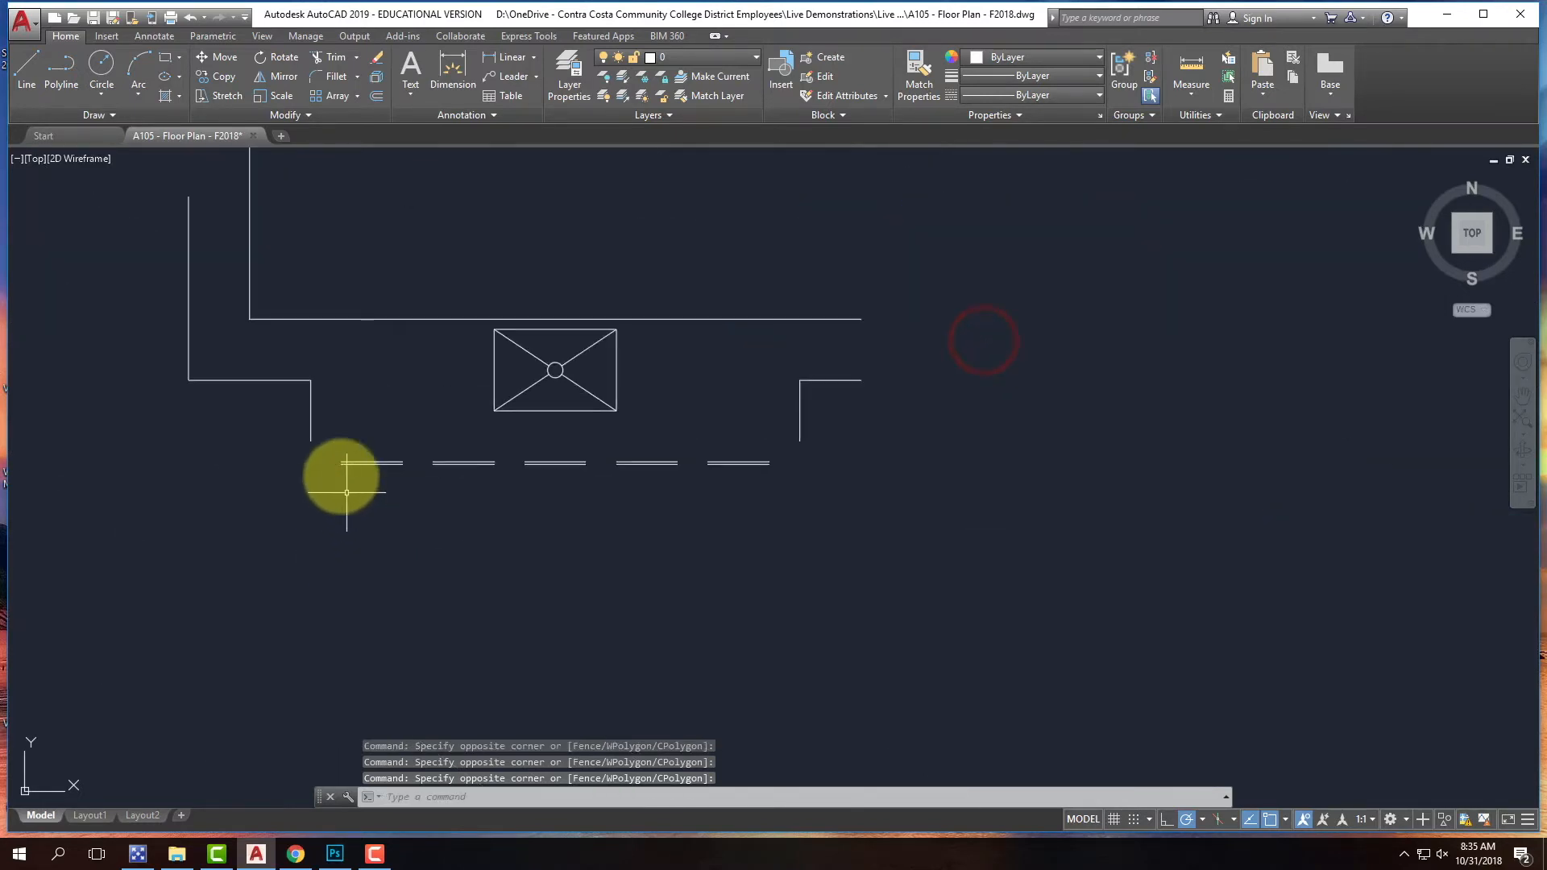
pyautogui.click(331, 450)
pyautogui.click(775, 503)
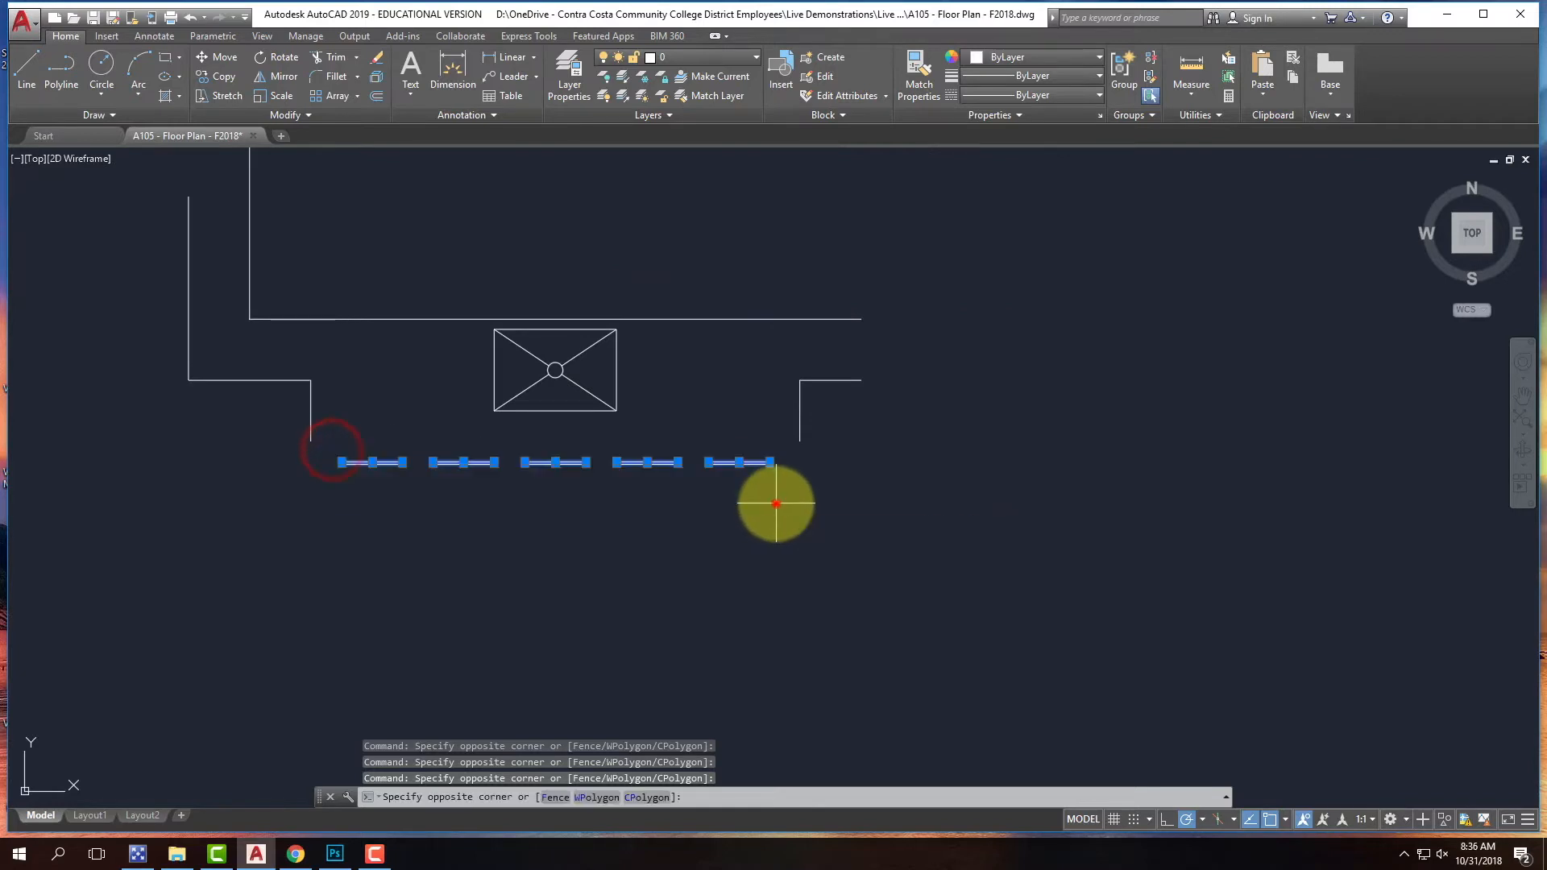
# - Assign the selected windows to the A-Window layer and freeze that layer
pyautogui.click(709, 64)
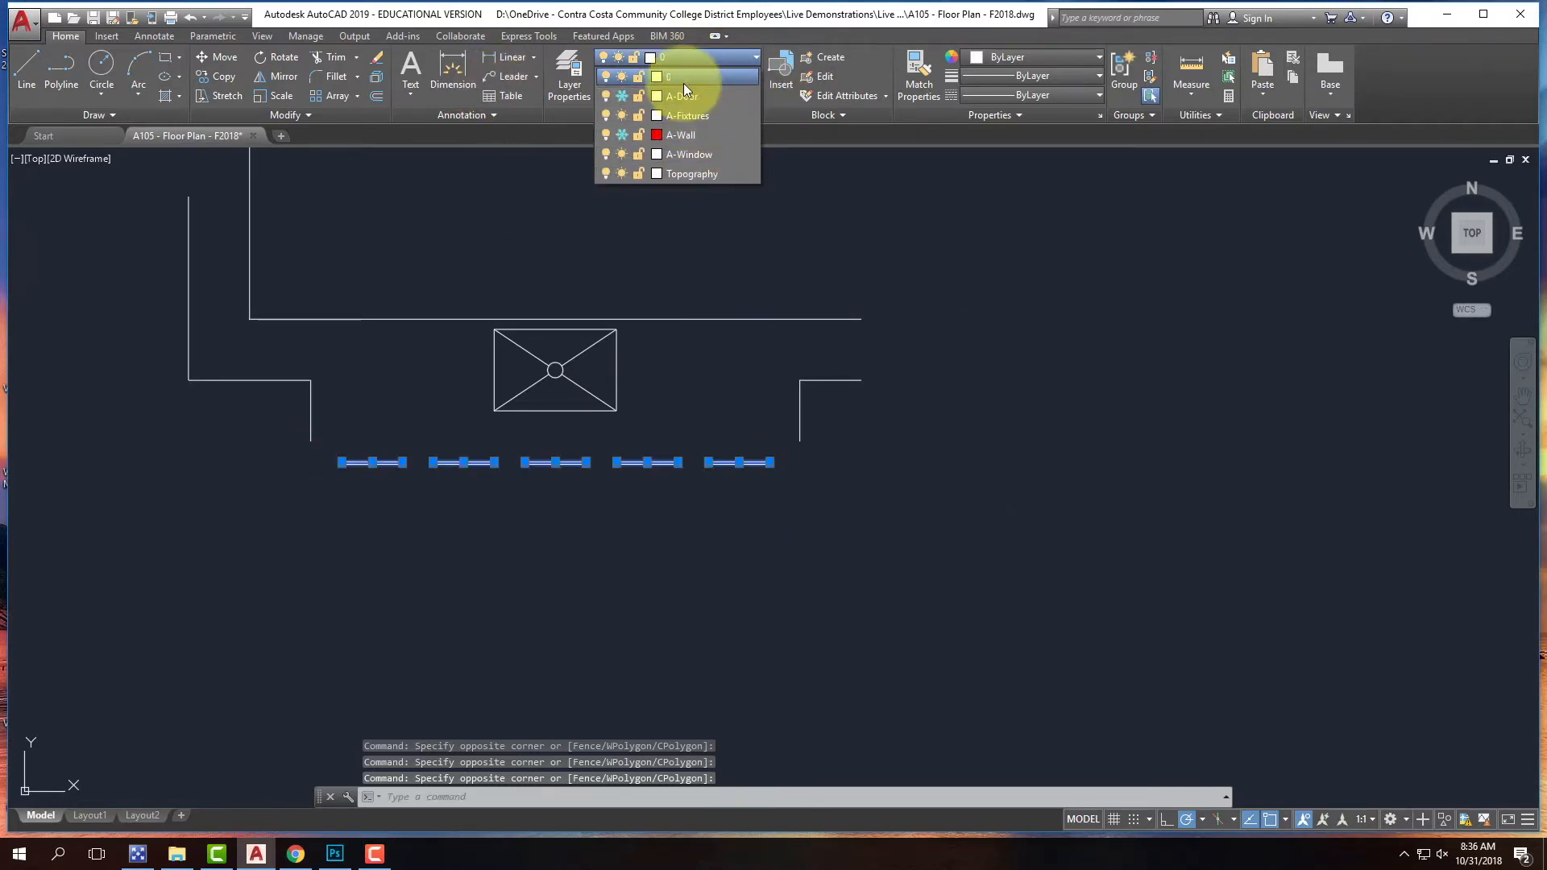
pyautogui.click(693, 155)
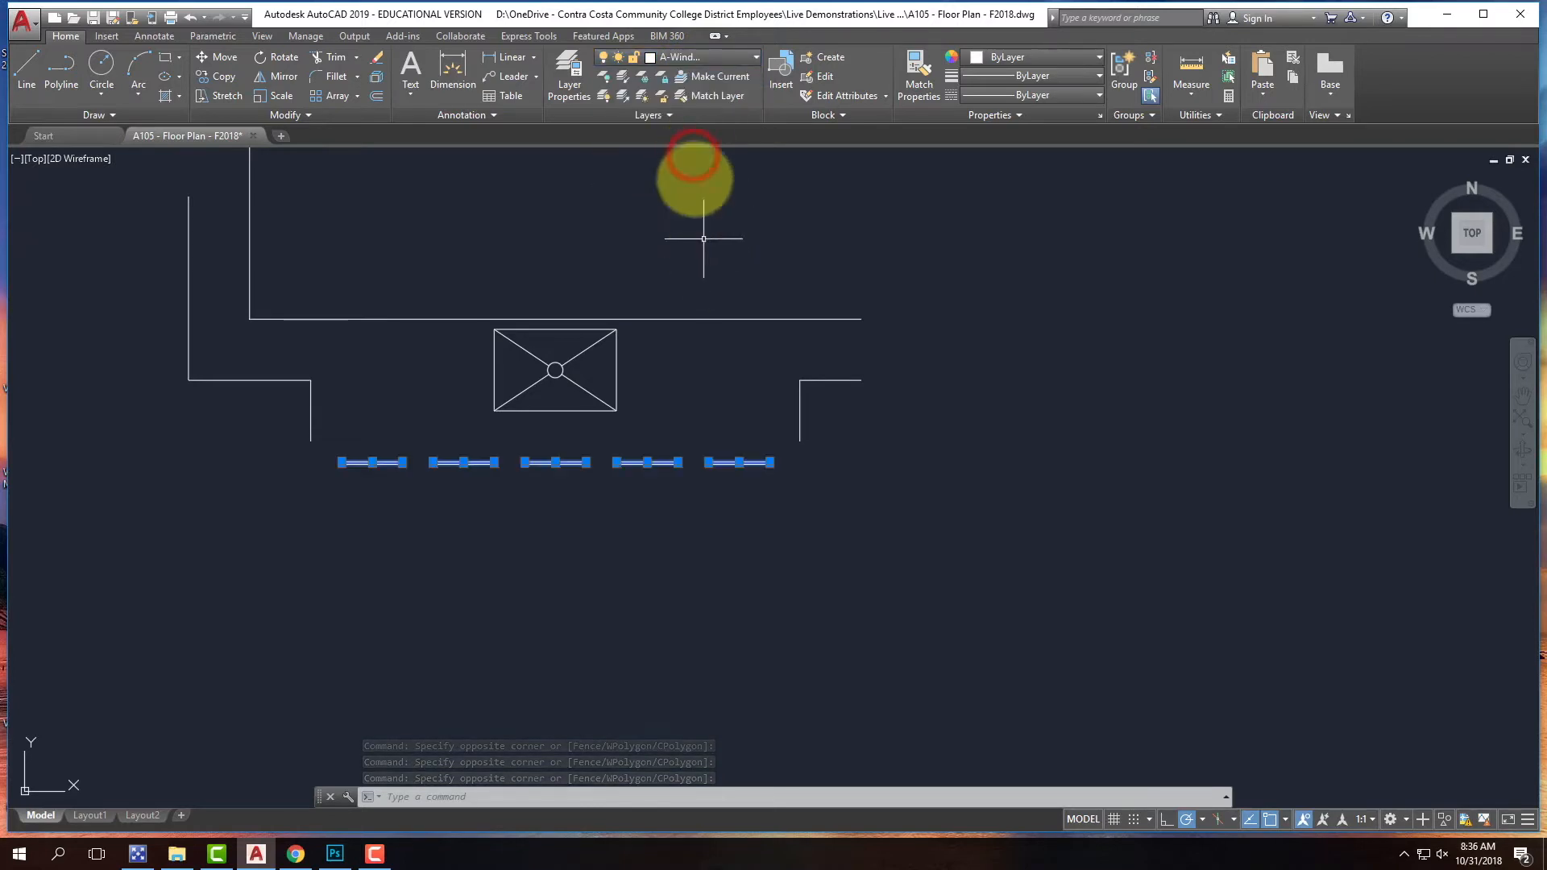
pyautogui.click(708, 51)
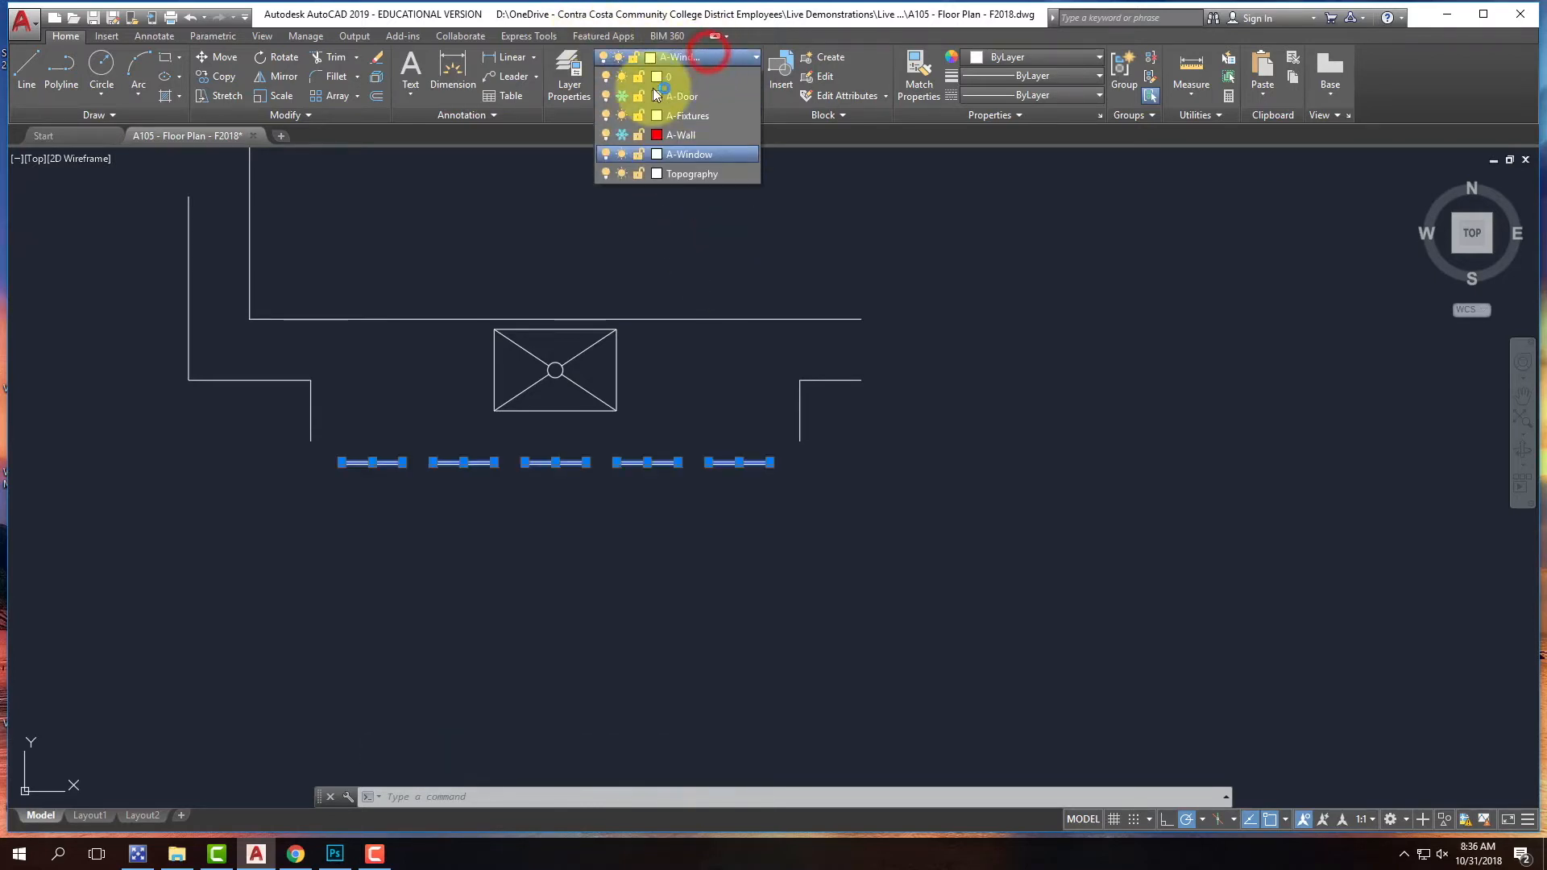
pyautogui.click(622, 154)
pyautogui.click(917, 292)
# - Select the kitchen counter lines and the sink, and assign them to the A-Fixtures layer
pyautogui.scroll(-5, 454, 578)
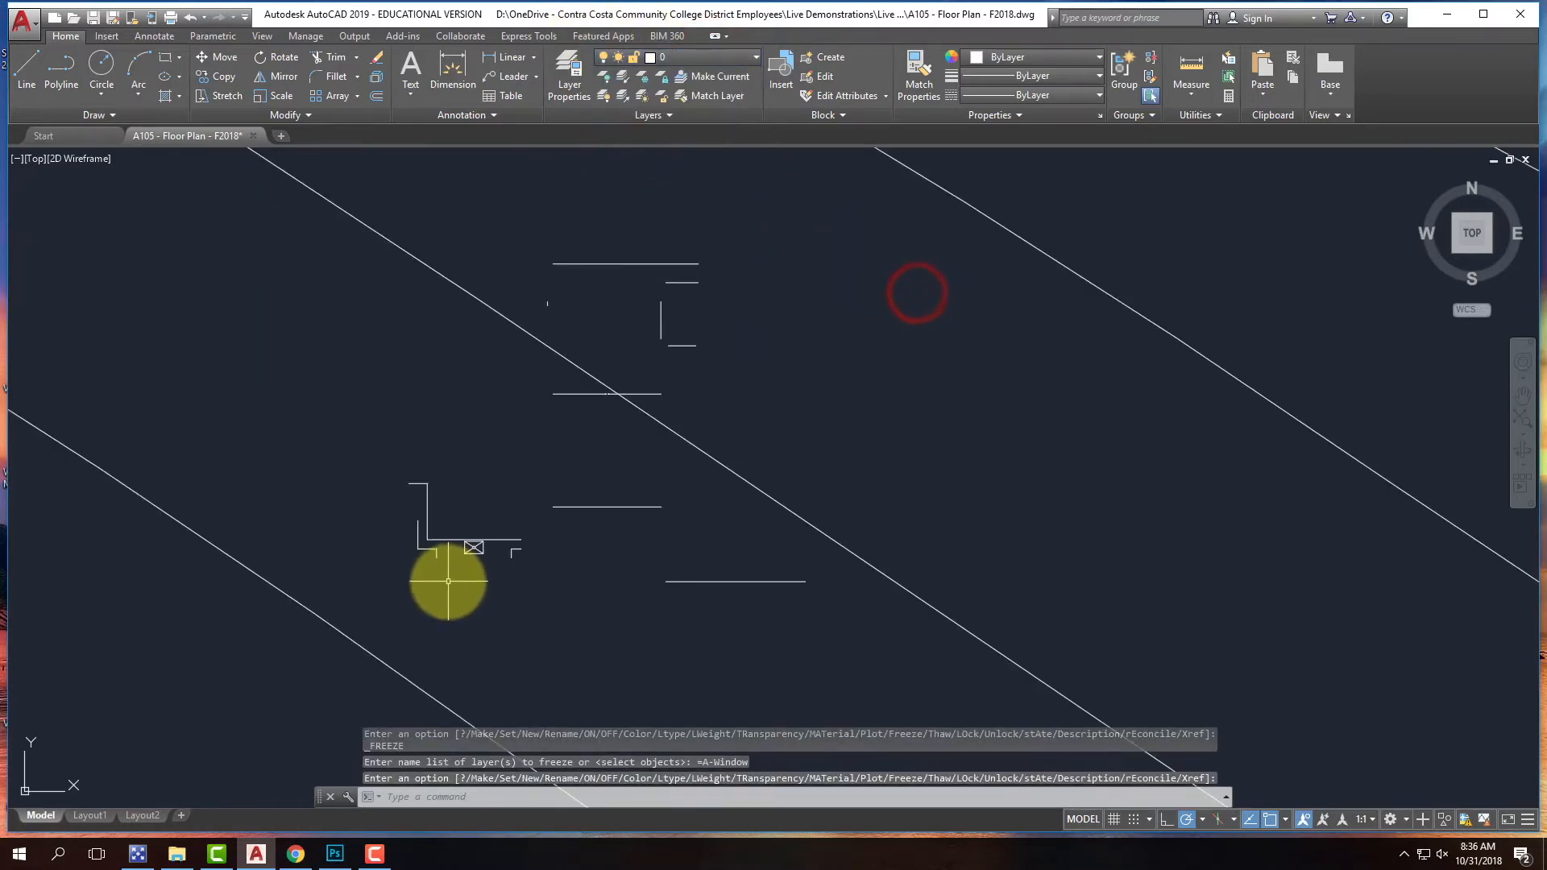
pyautogui.scroll(2, 532, 543)
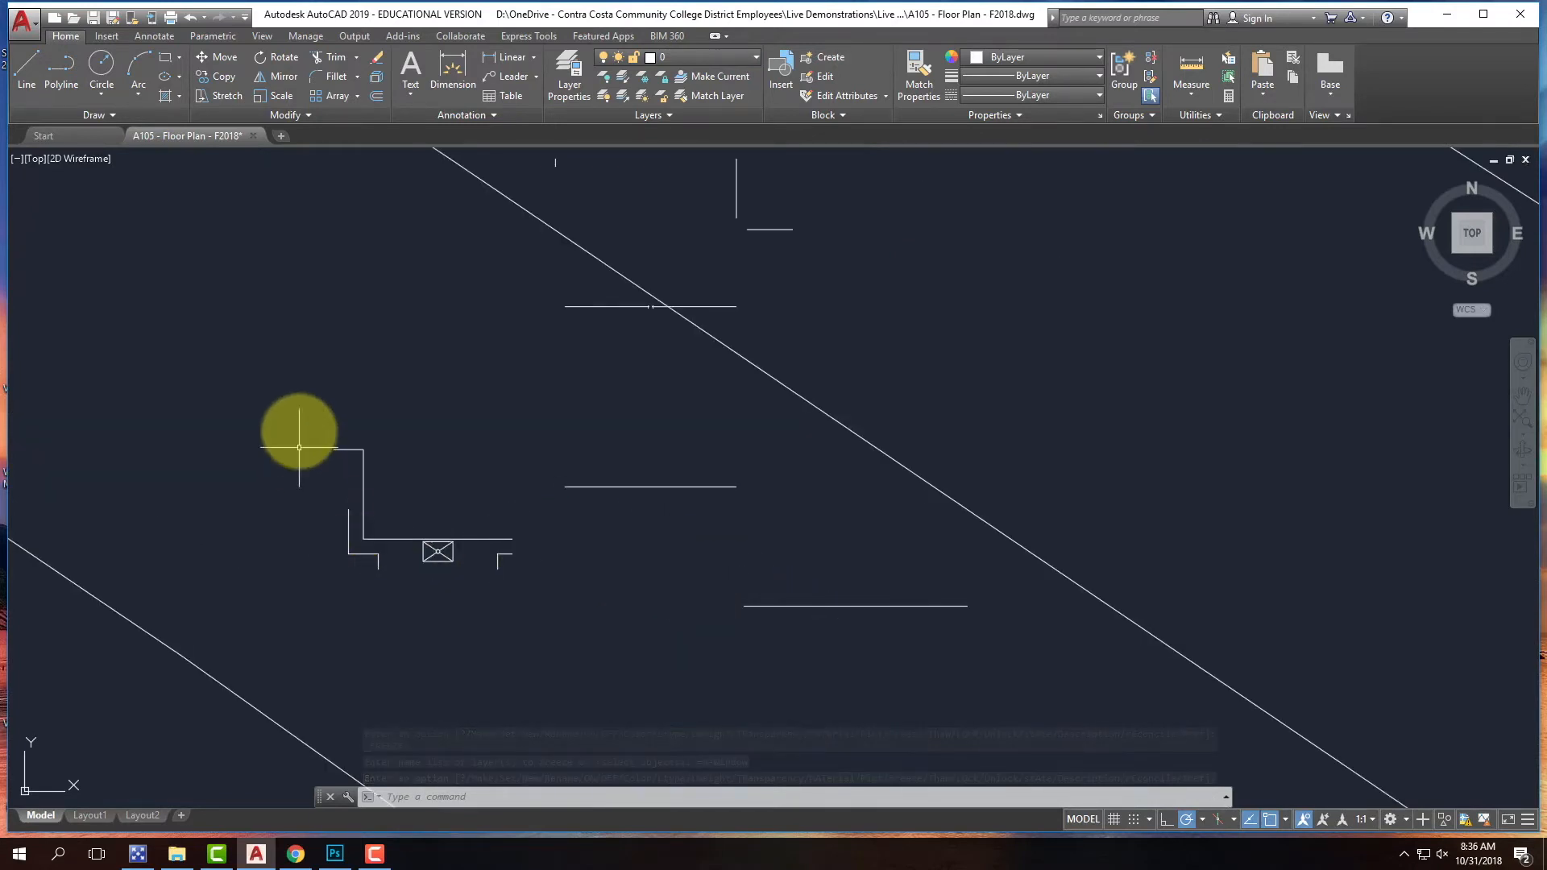
pyautogui.click(301, 416)
pyautogui.click(536, 606)
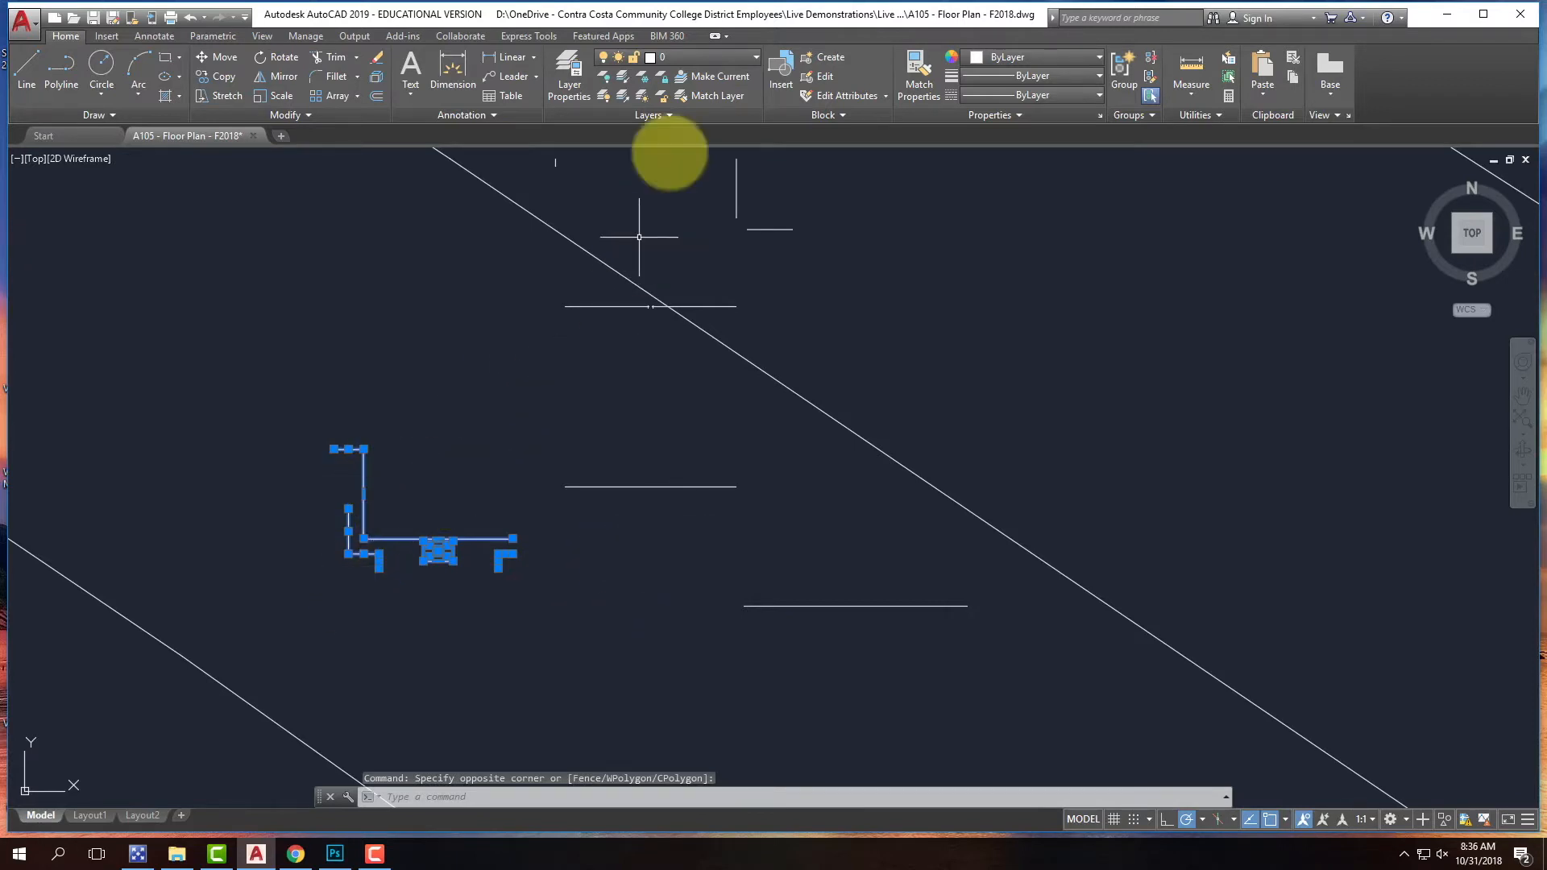
pyautogui.click(674, 60)
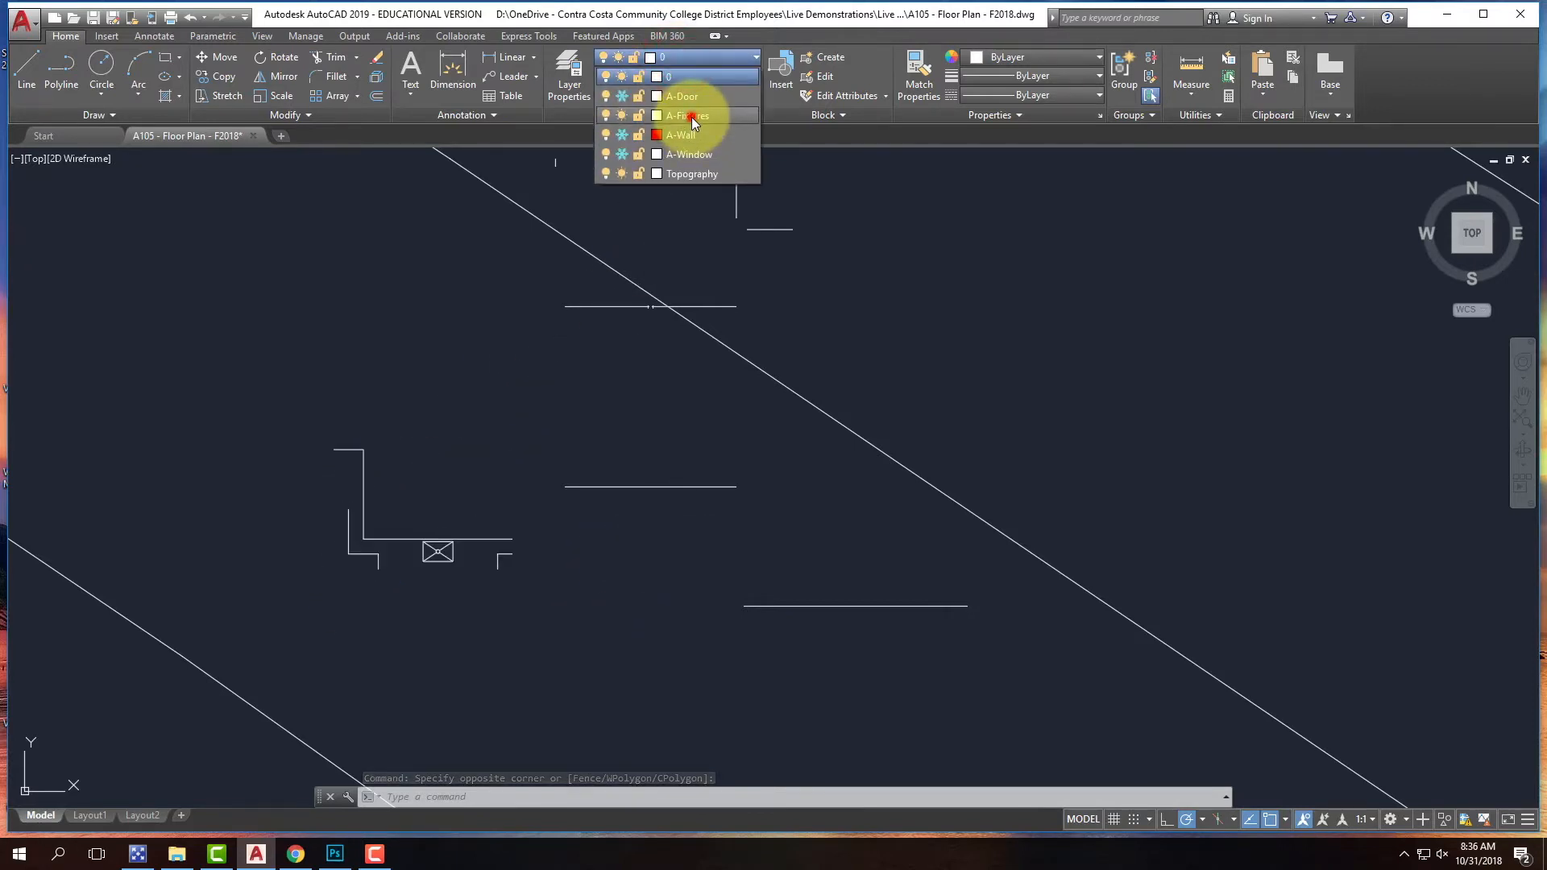
pyautogui.click(687, 117)
# - Freeze the A-Fixtures layer and inspect the lines that remain unassigned
pyautogui.click(698, 63)
pyautogui.click(622, 115)
pyautogui.scroll(10, 655, 304)
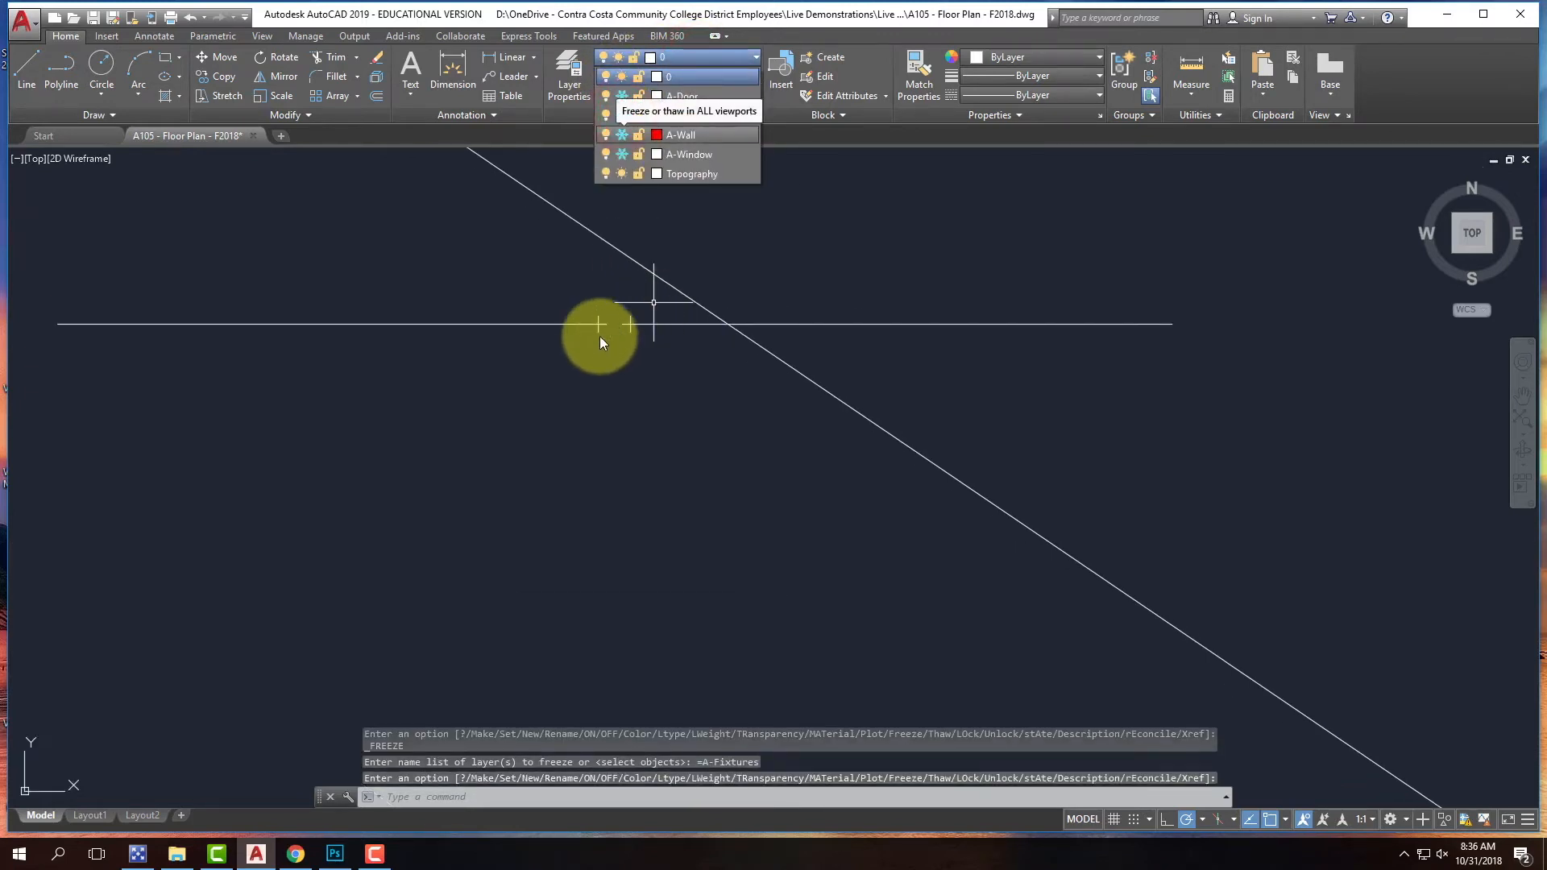
pyautogui.scroll(-8, 486, 359)
pyautogui.scroll(-3, 587, 493)
pyautogui.scroll(2, 562, 424)
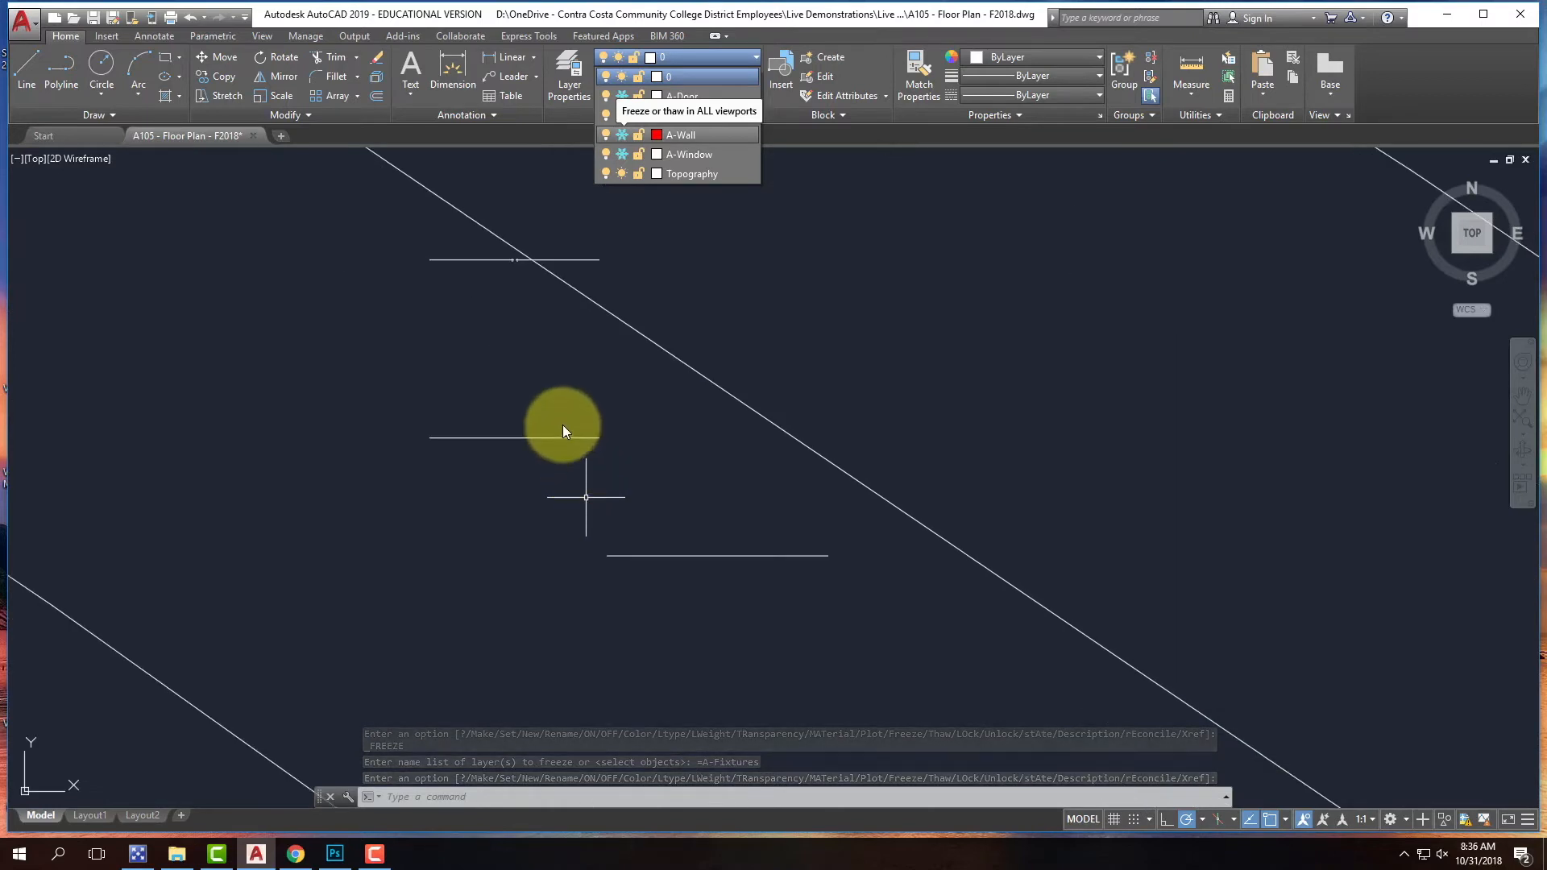
# - Thaw the A-Door, A-Fixtures, A-Wall and A-Window layers
pyautogui.click(621, 96)
pyautogui.click(624, 114)
pyautogui.click(623, 134)
pyautogui.click(620, 154)
pyautogui.click(683, 439)
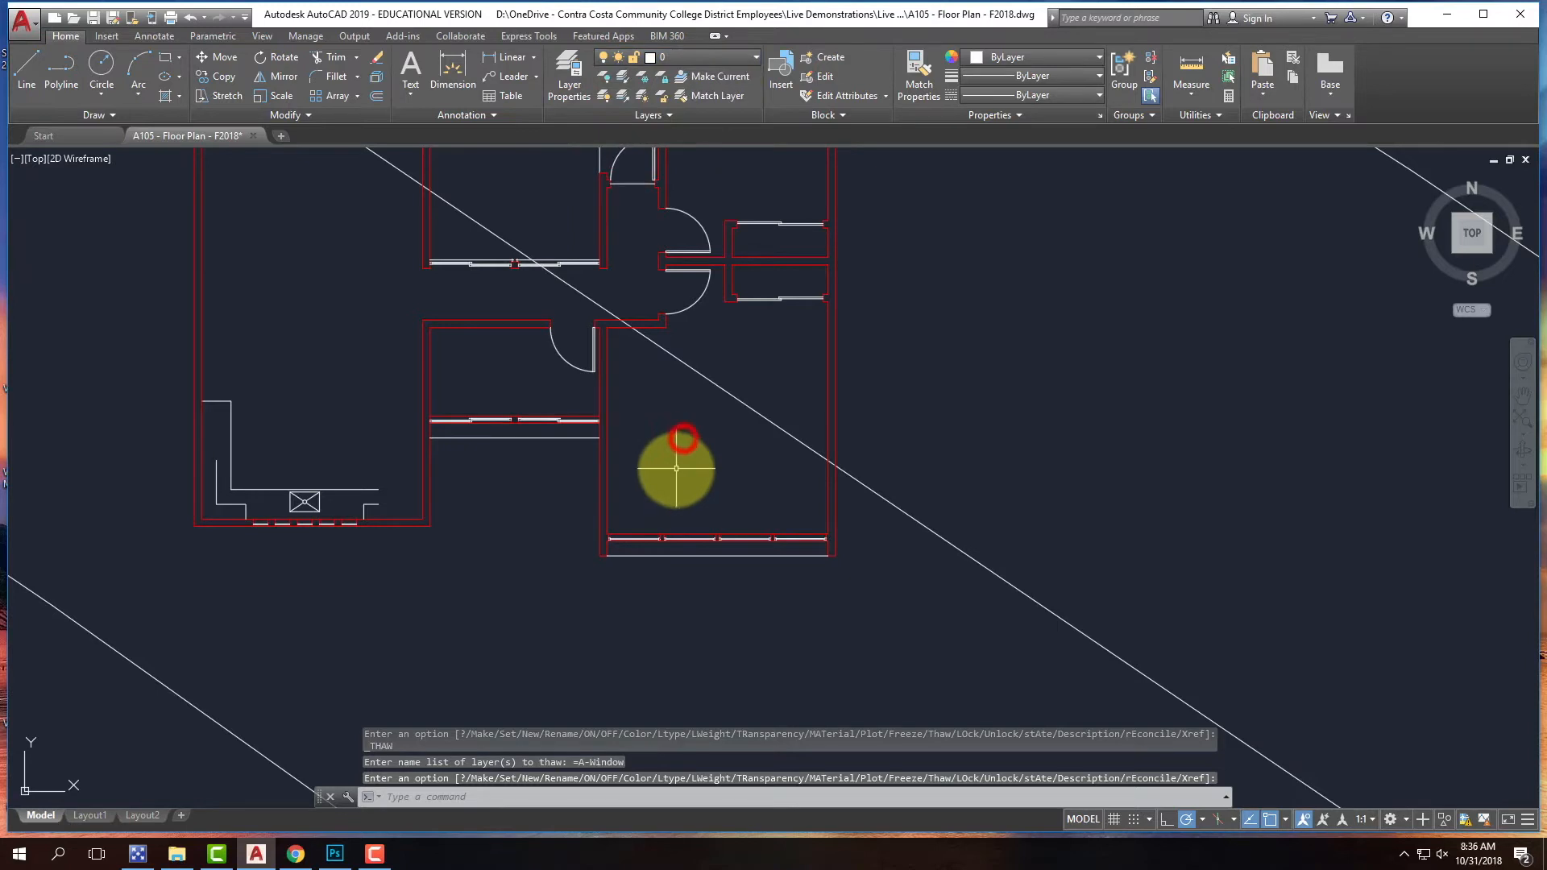
pyautogui.scroll(-2, 645, 471)
pyautogui.scroll(2, 627, 414)
pyautogui.click(628, 414)
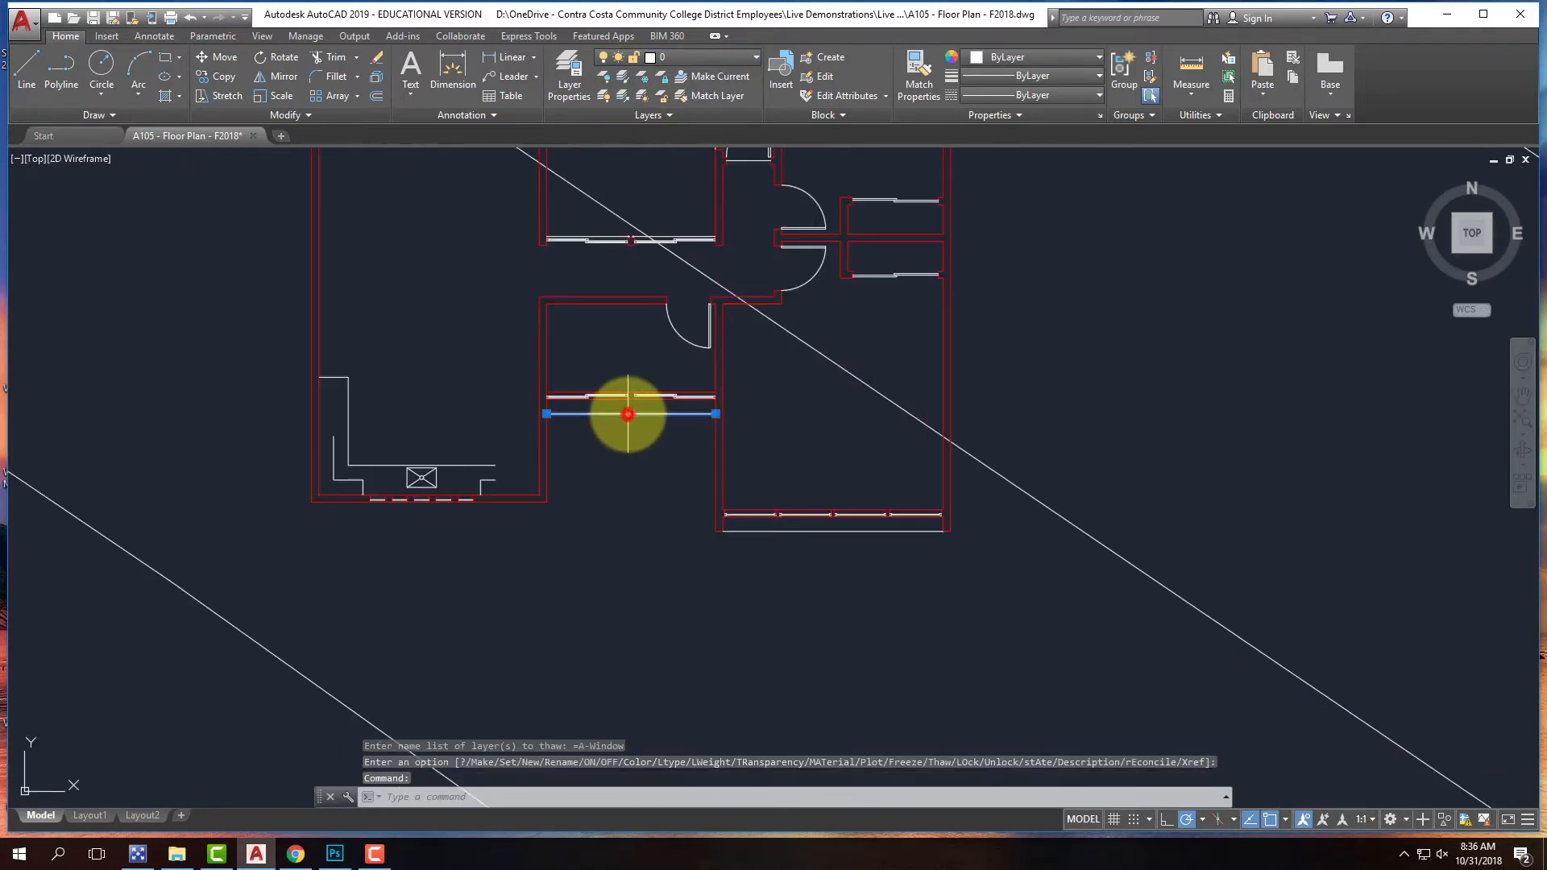
pyautogui.click(757, 530)
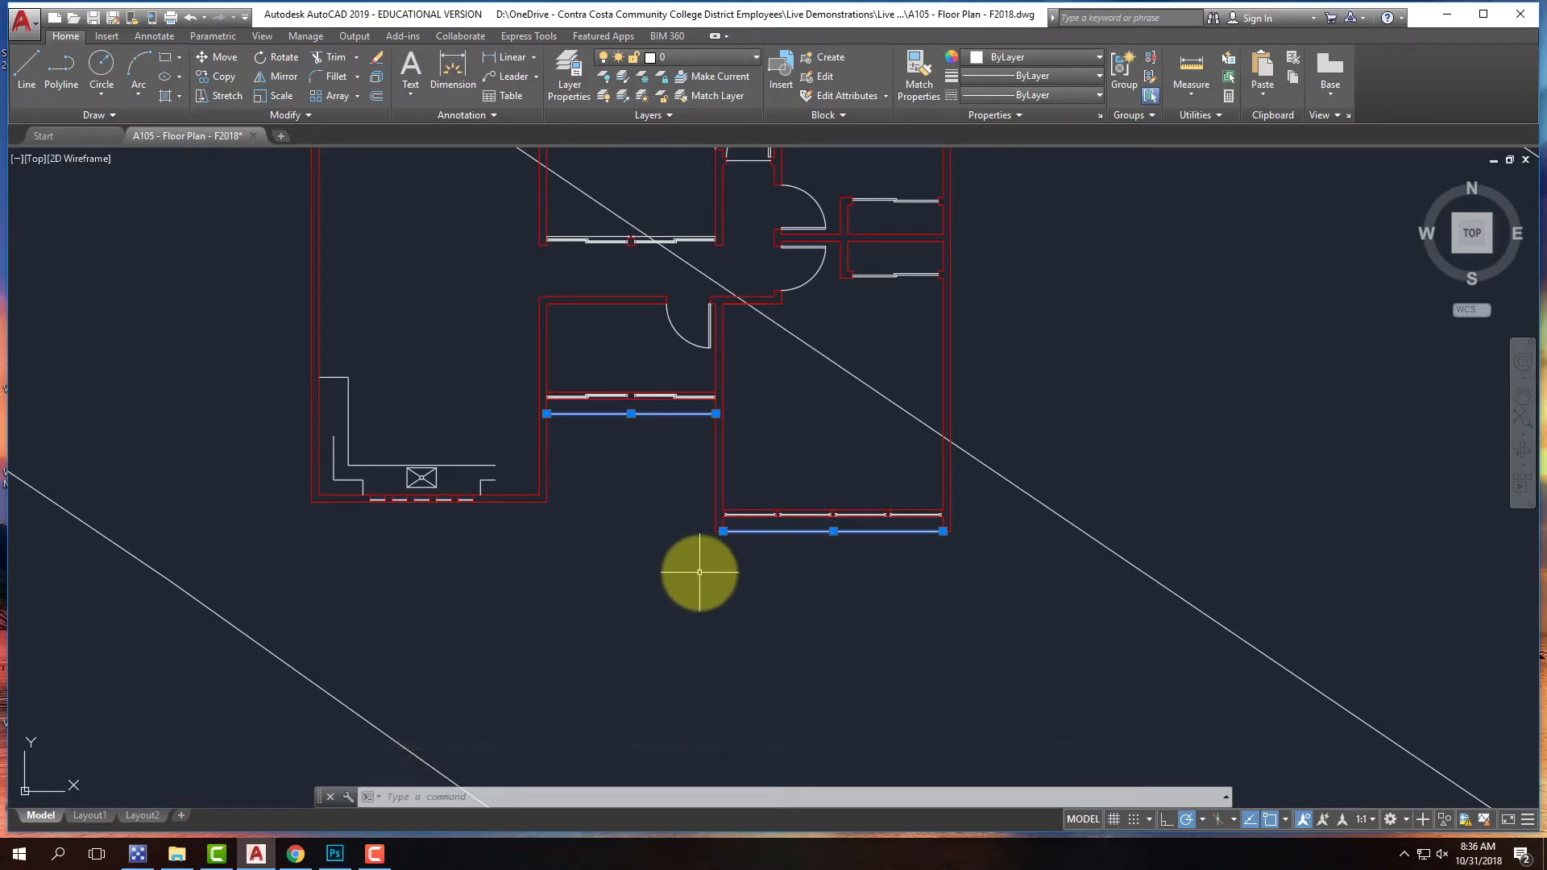
pyautogui.press('Escape')
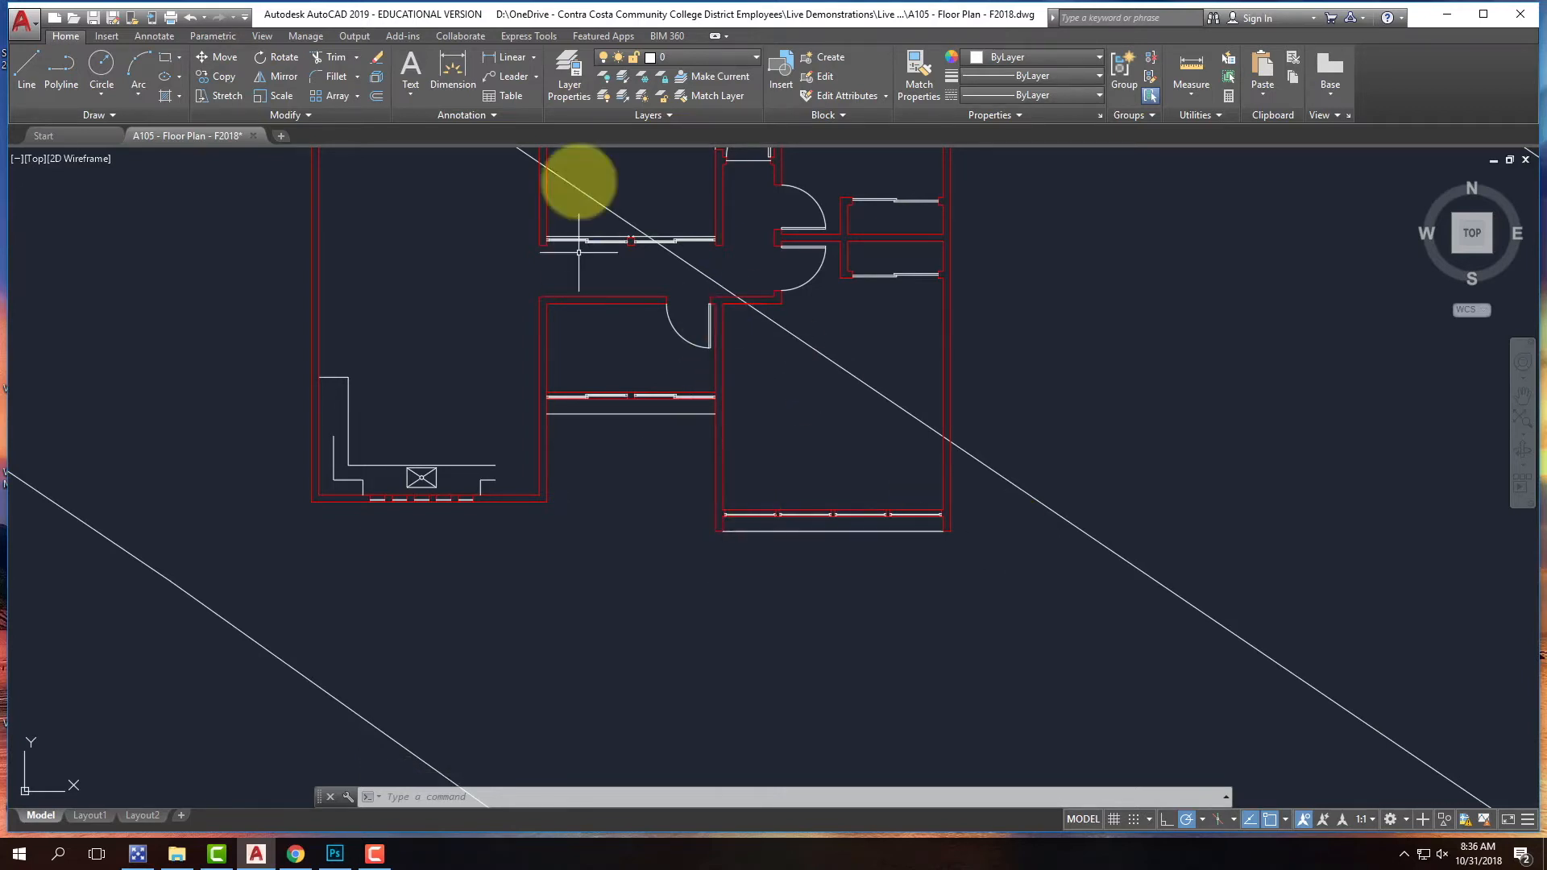
# - Create a new layer named A-Overhead
pyautogui.click(567, 63)
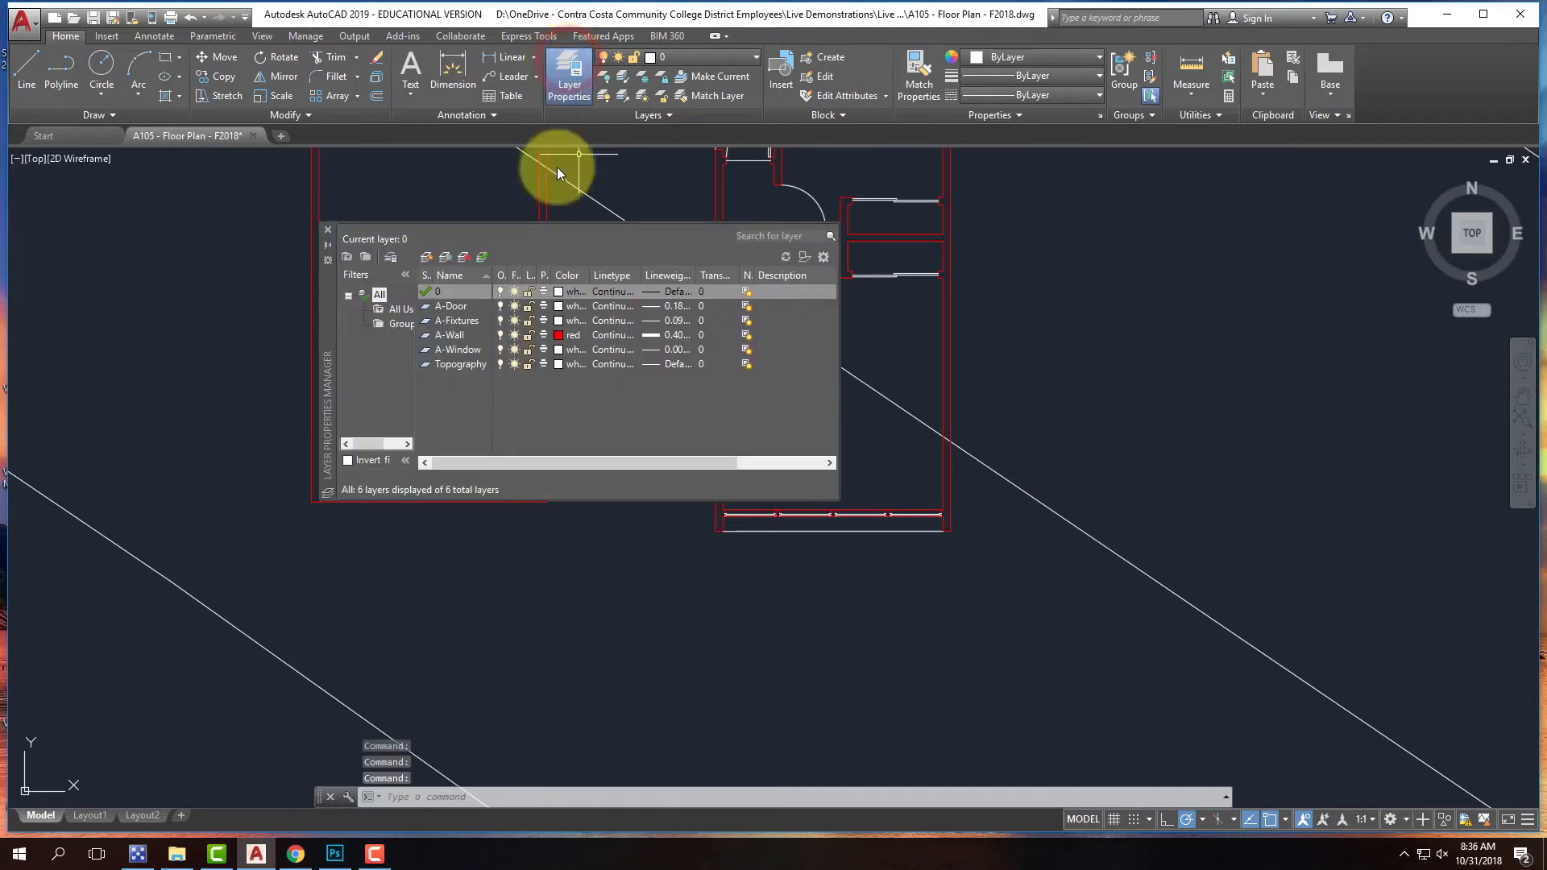
pyautogui.click(427, 258)
pyautogui.write('A-O')
pyautogui.write('verhed')
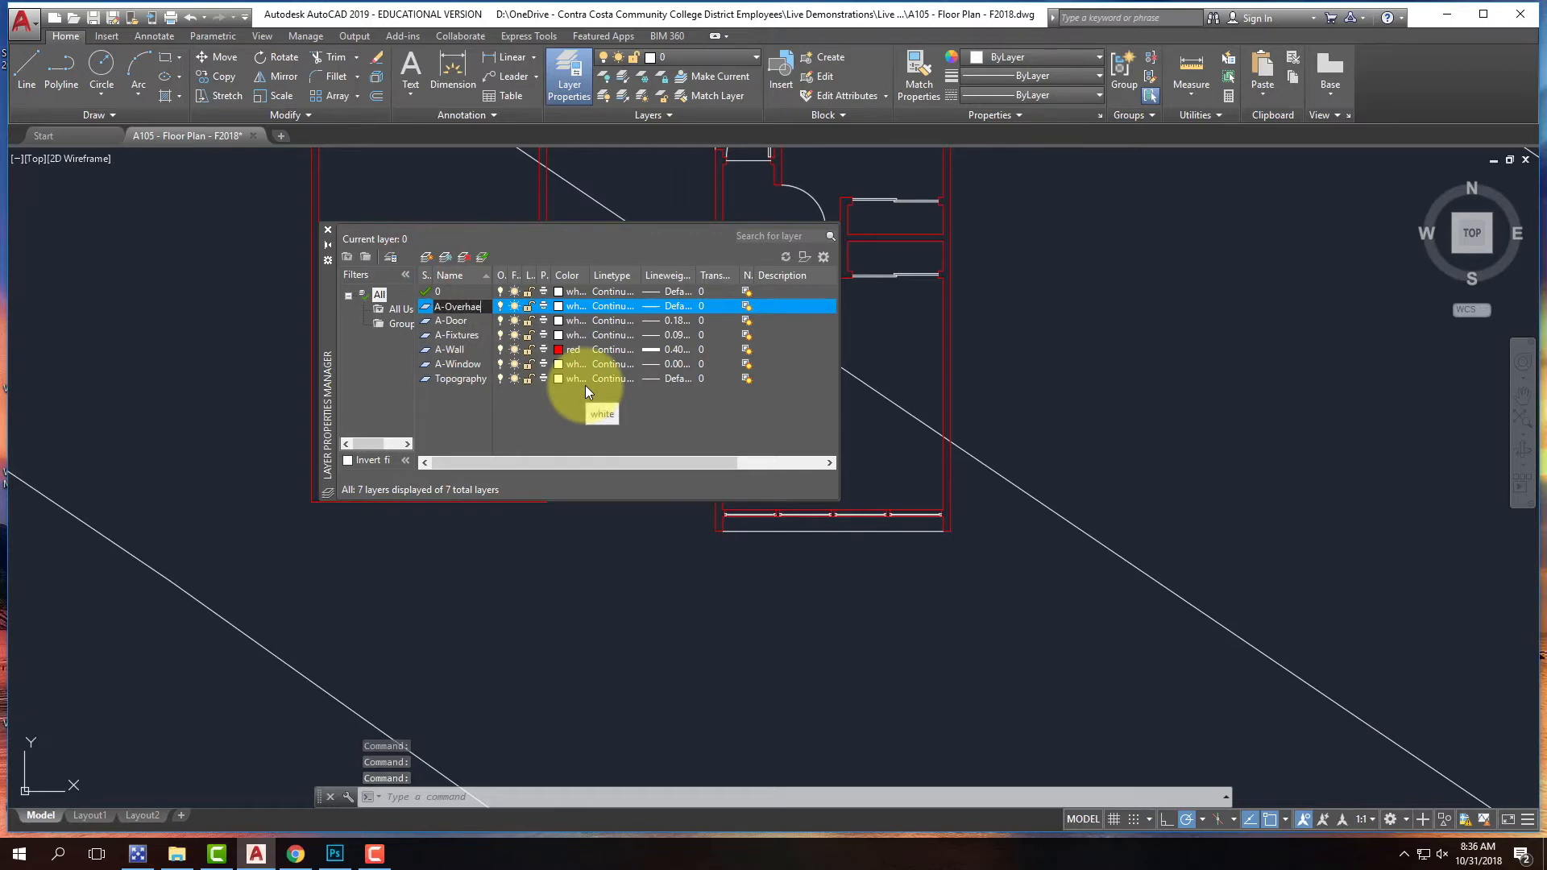
pyautogui.press('BackSpace')
pyautogui.write('ad')
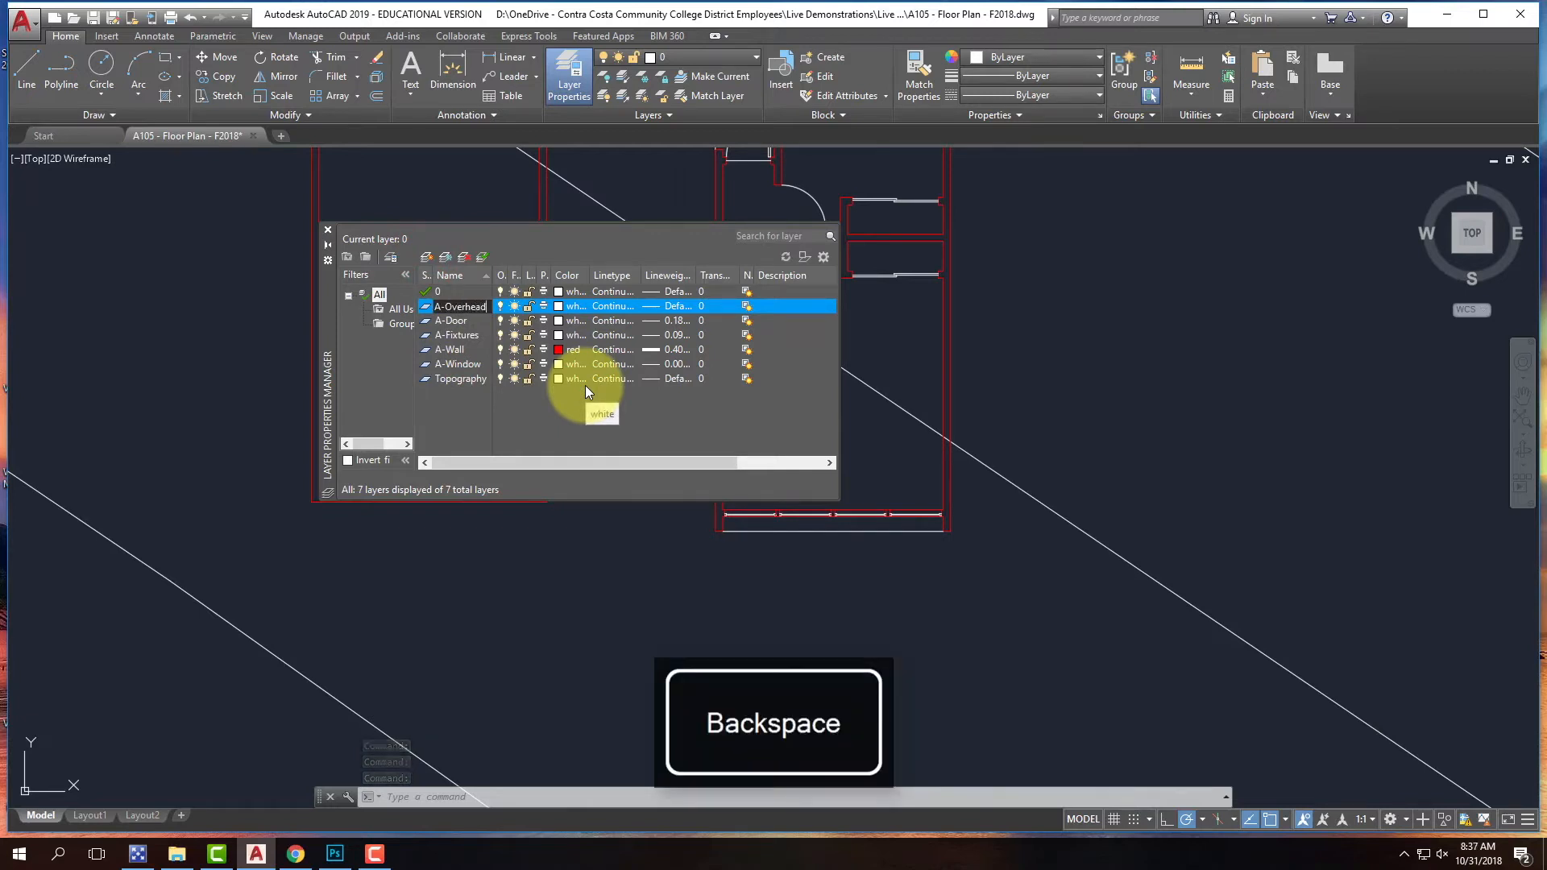
pyautogui.click(427, 311)
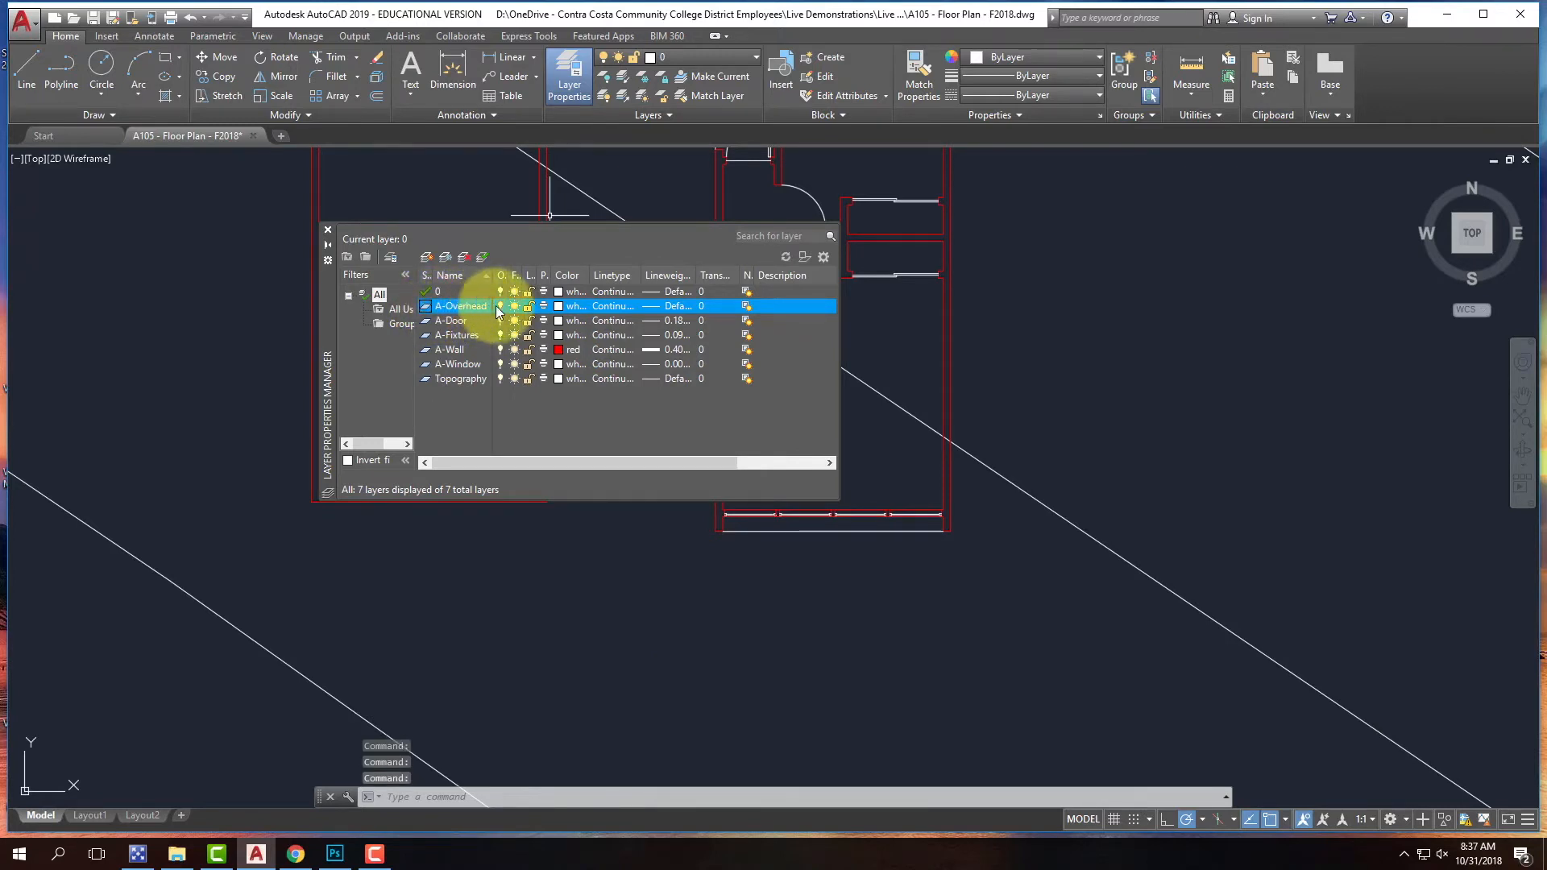
# - Set the A-Overhead layer's lineweight to 0.00 mm
pyautogui.click(678, 307)
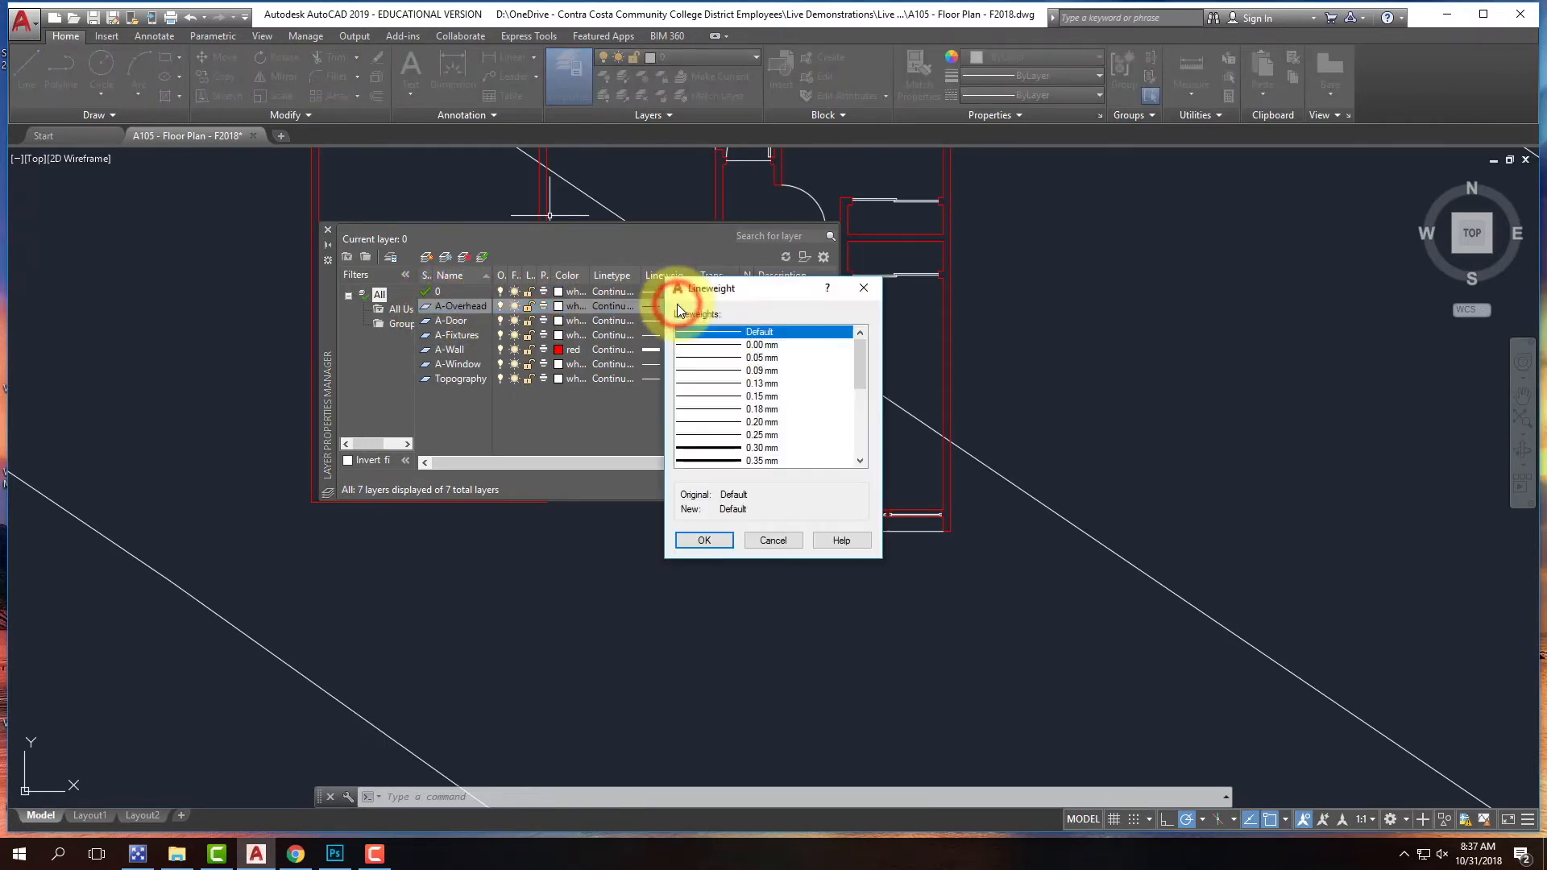
pyautogui.click(730, 346)
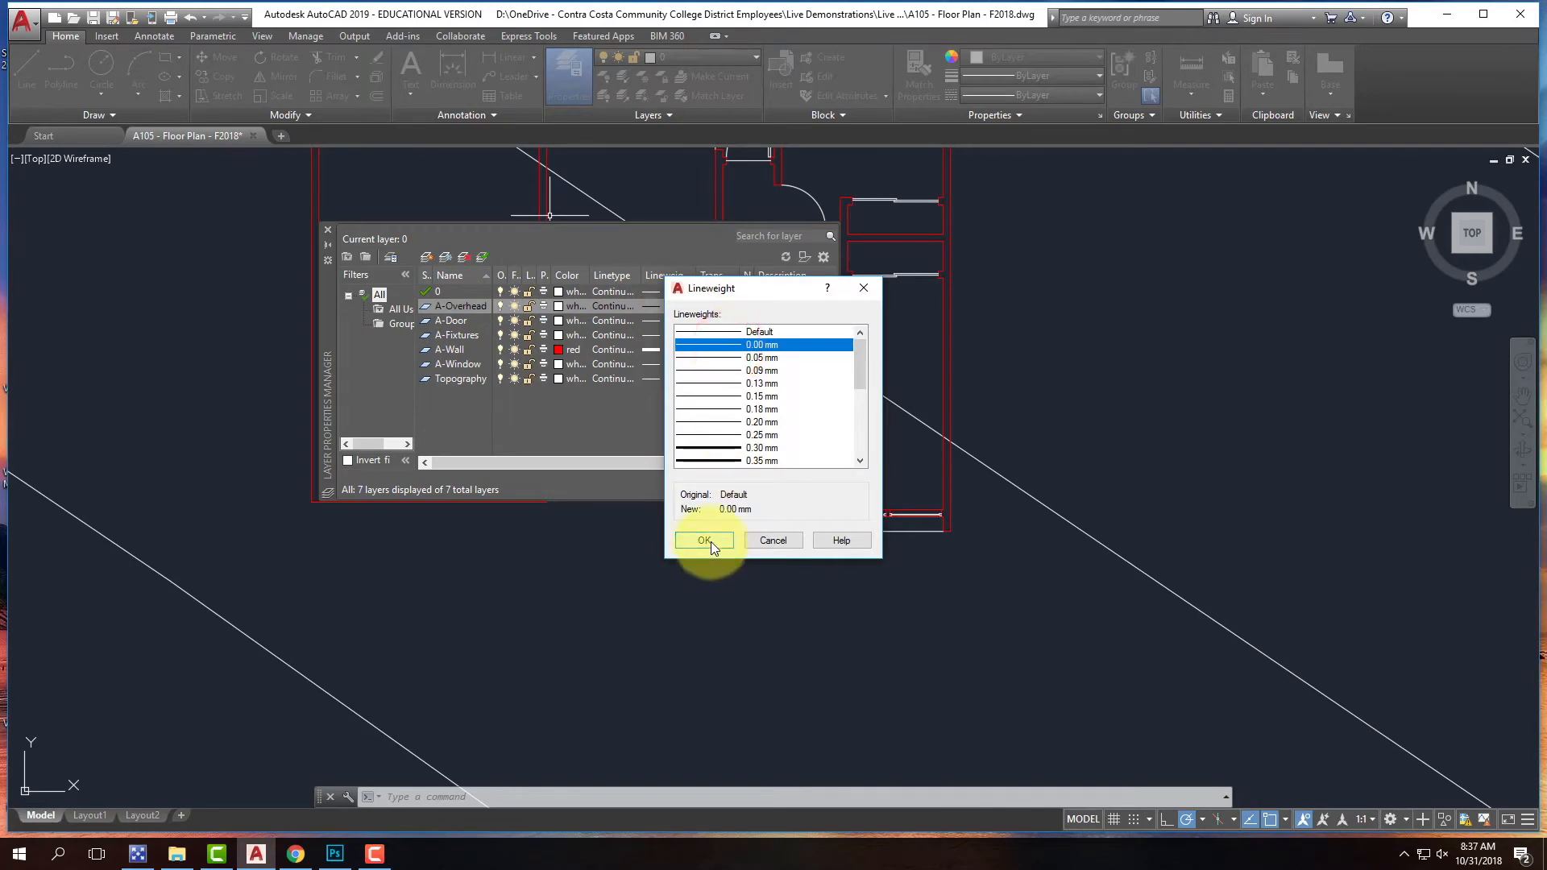
pyautogui.click(704, 540)
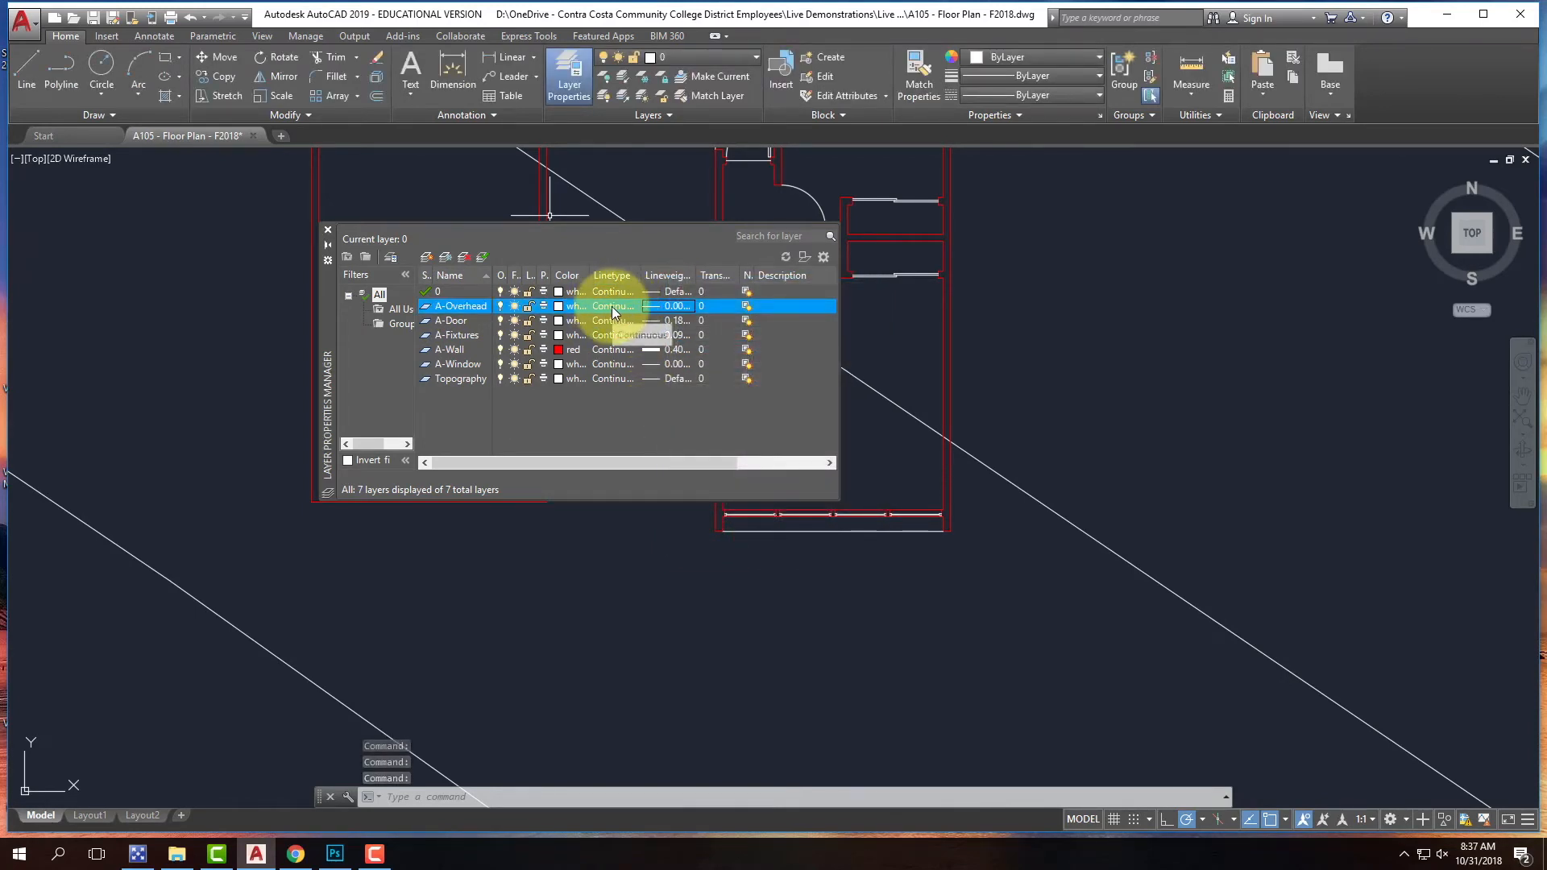
# - Load the HIDDEN2 linetype, assign it to the A-Overhead layer, and close the layer manager
pyautogui.click(606, 306)
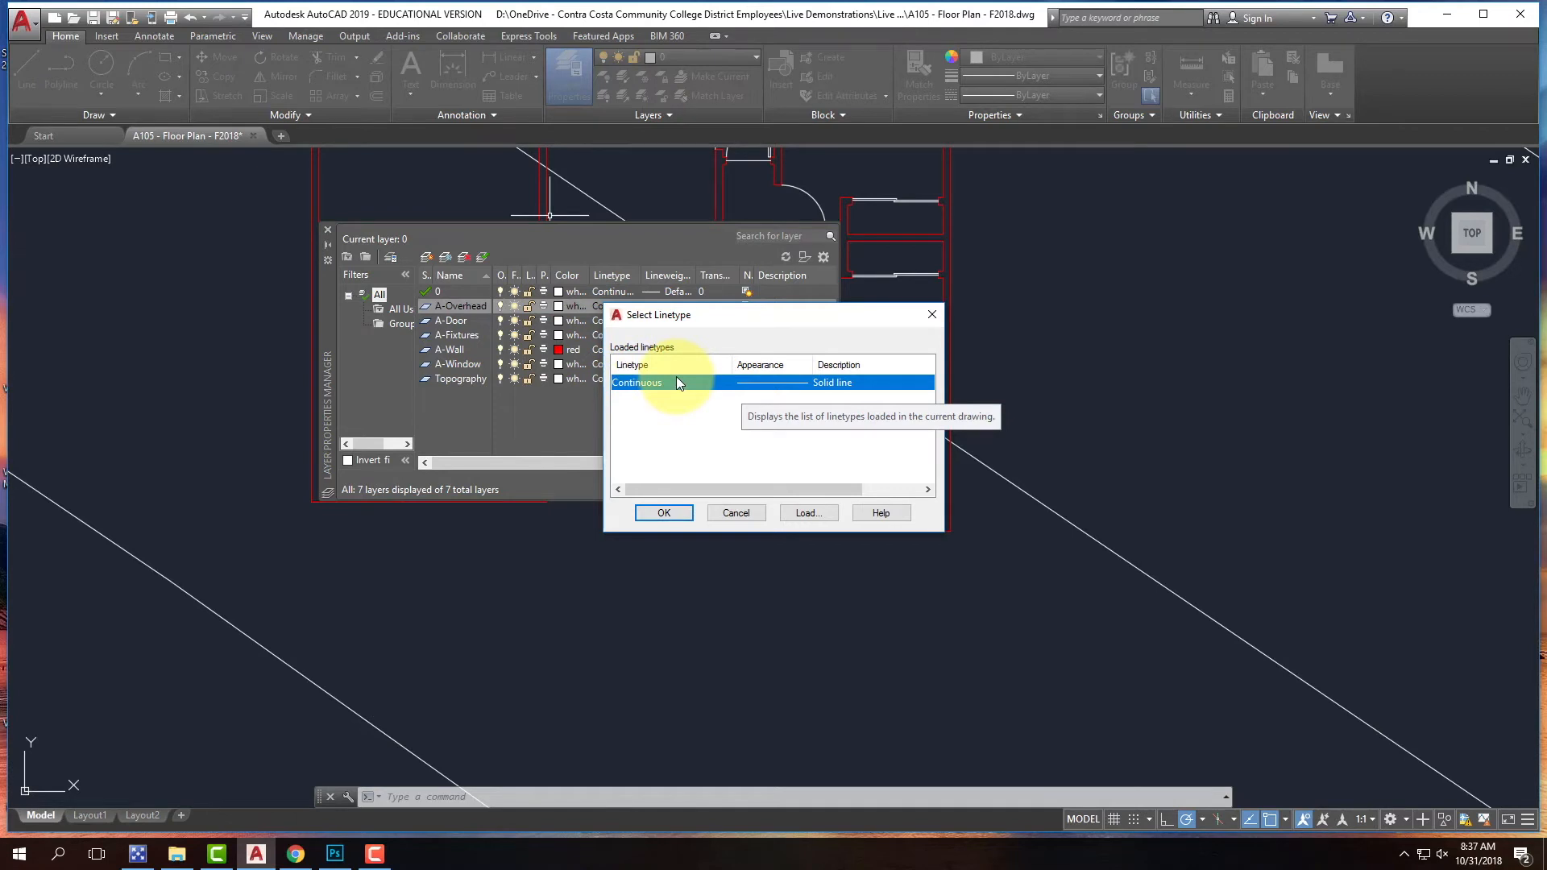
pyautogui.click(824, 509)
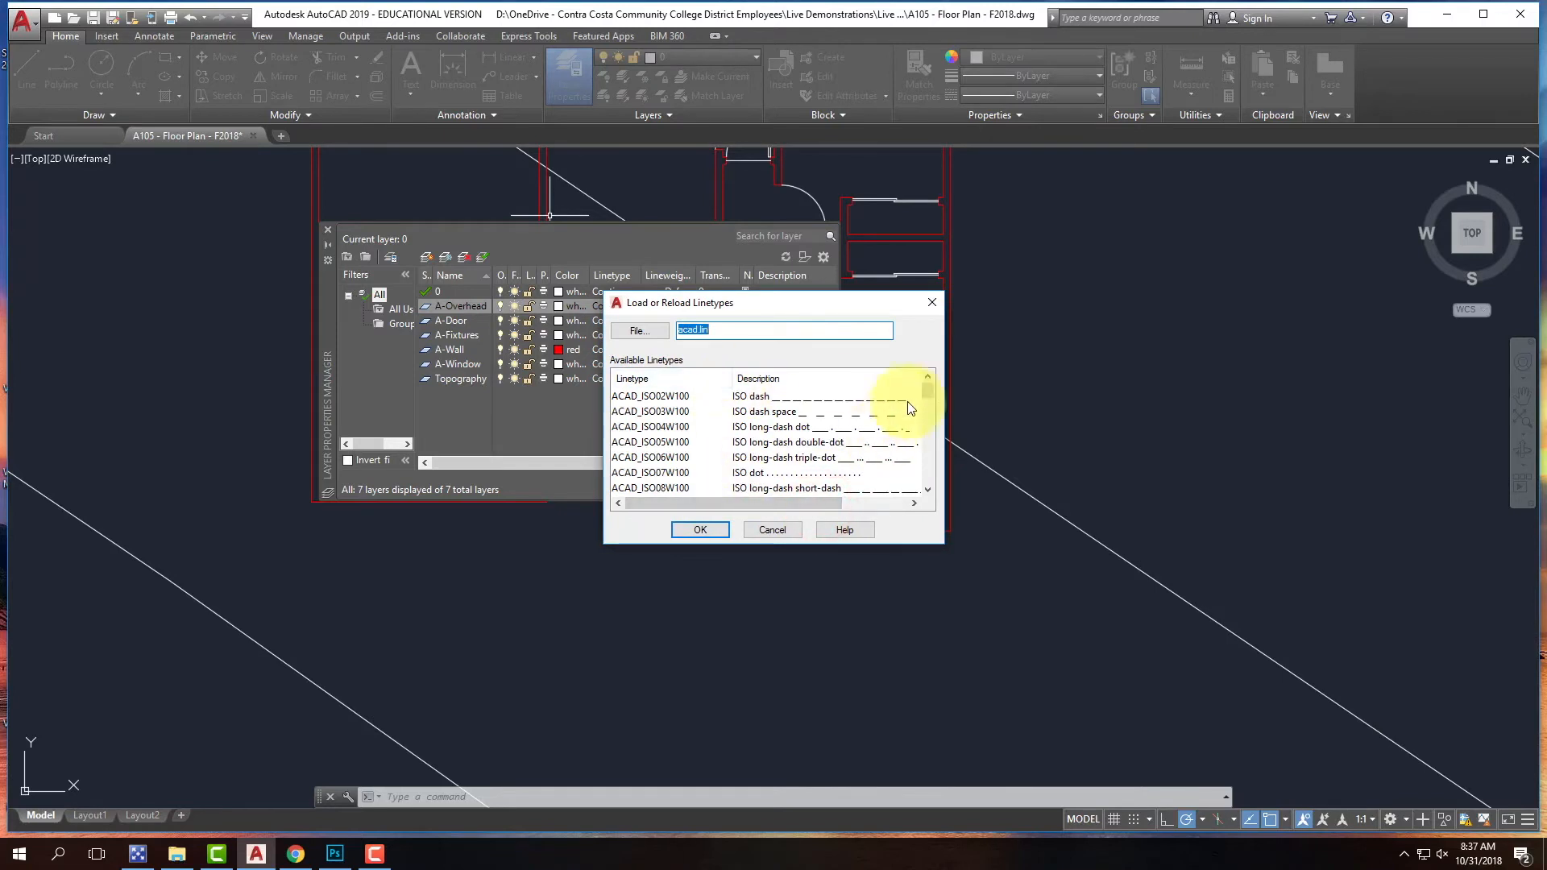
pyautogui.moveTo(931, 389); pyautogui.dragTo(934, 462)
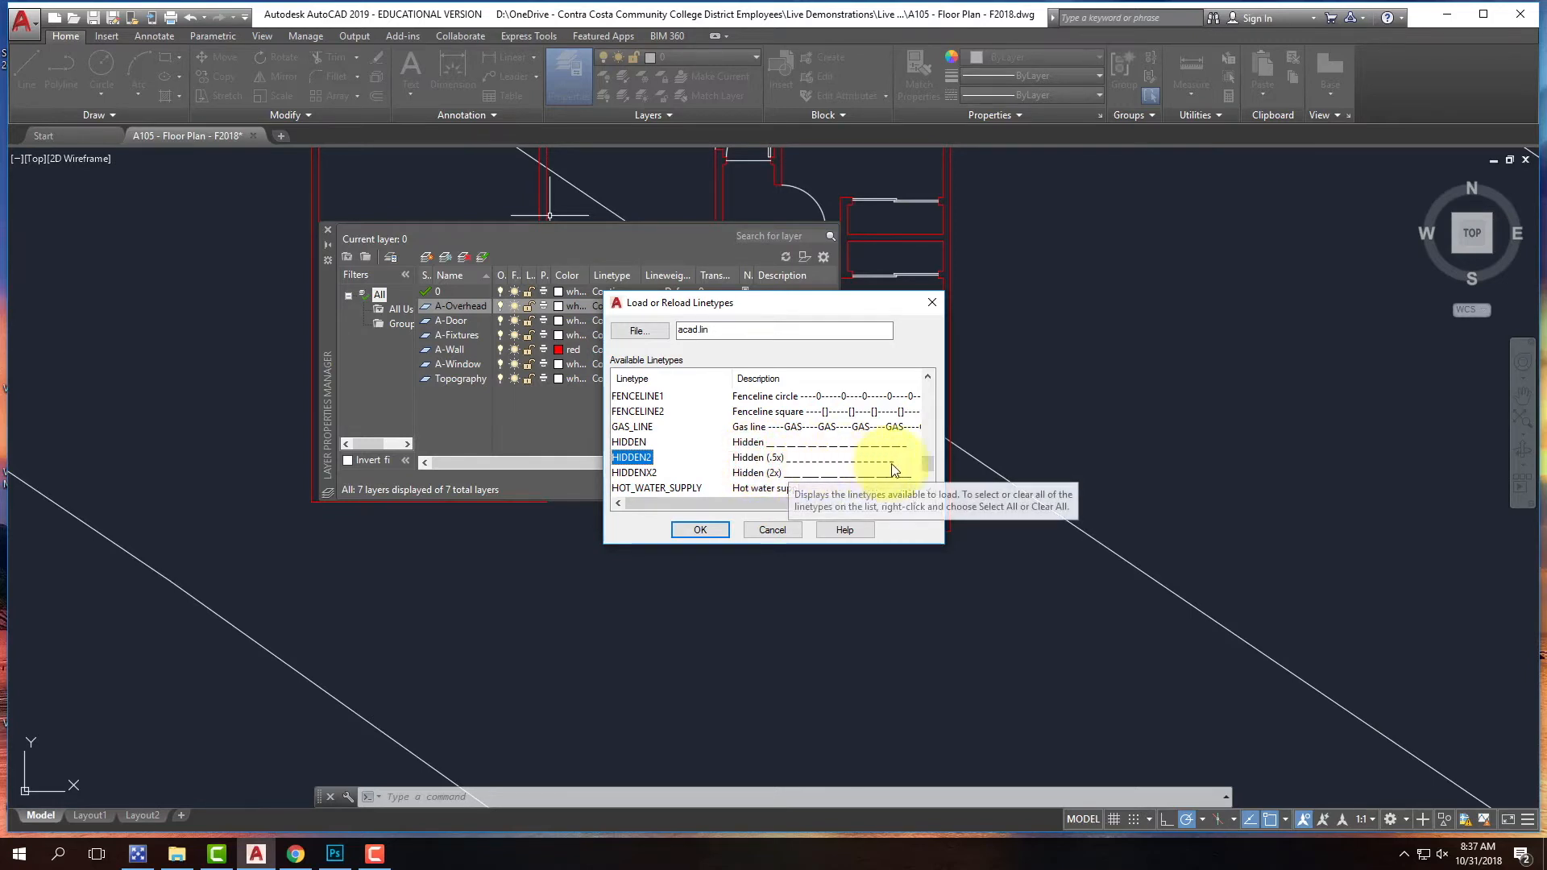
pyautogui.click(700, 530)
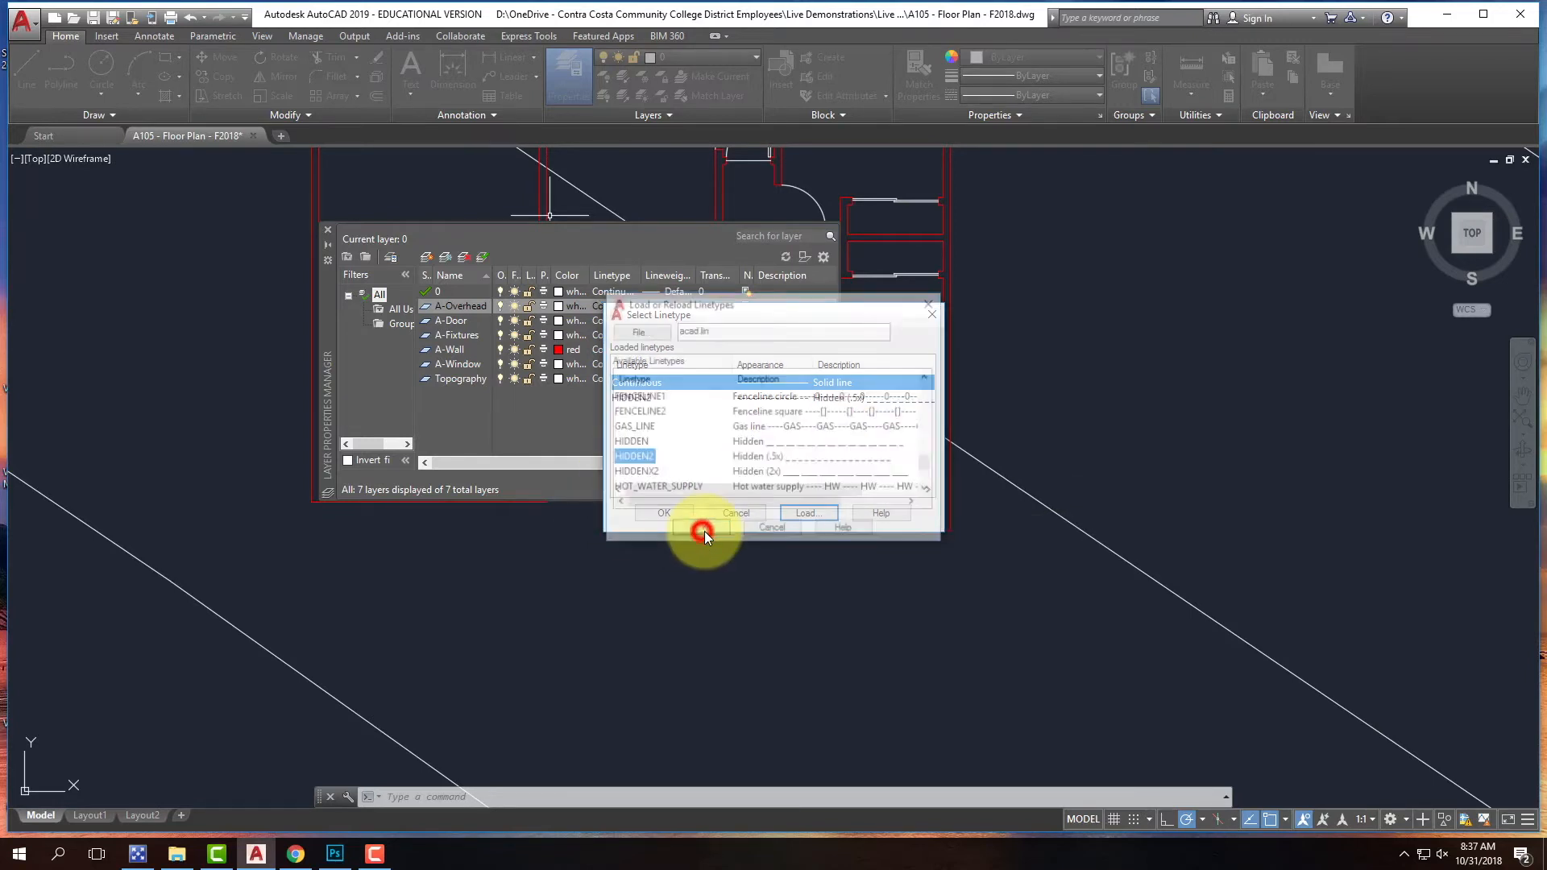
pyautogui.click(637, 398)
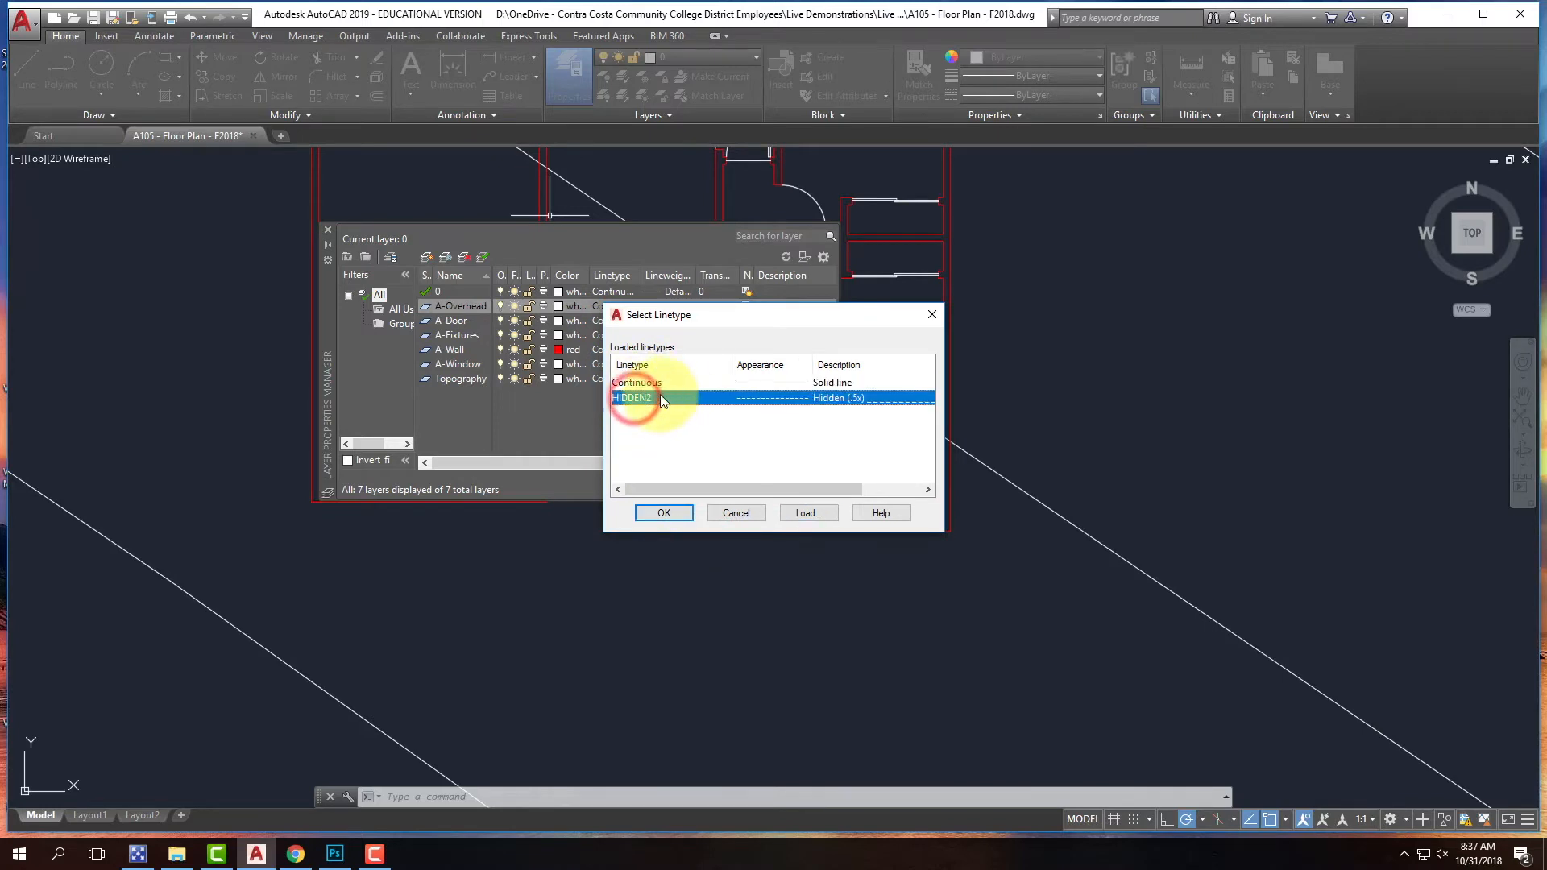
pyautogui.click(664, 510)
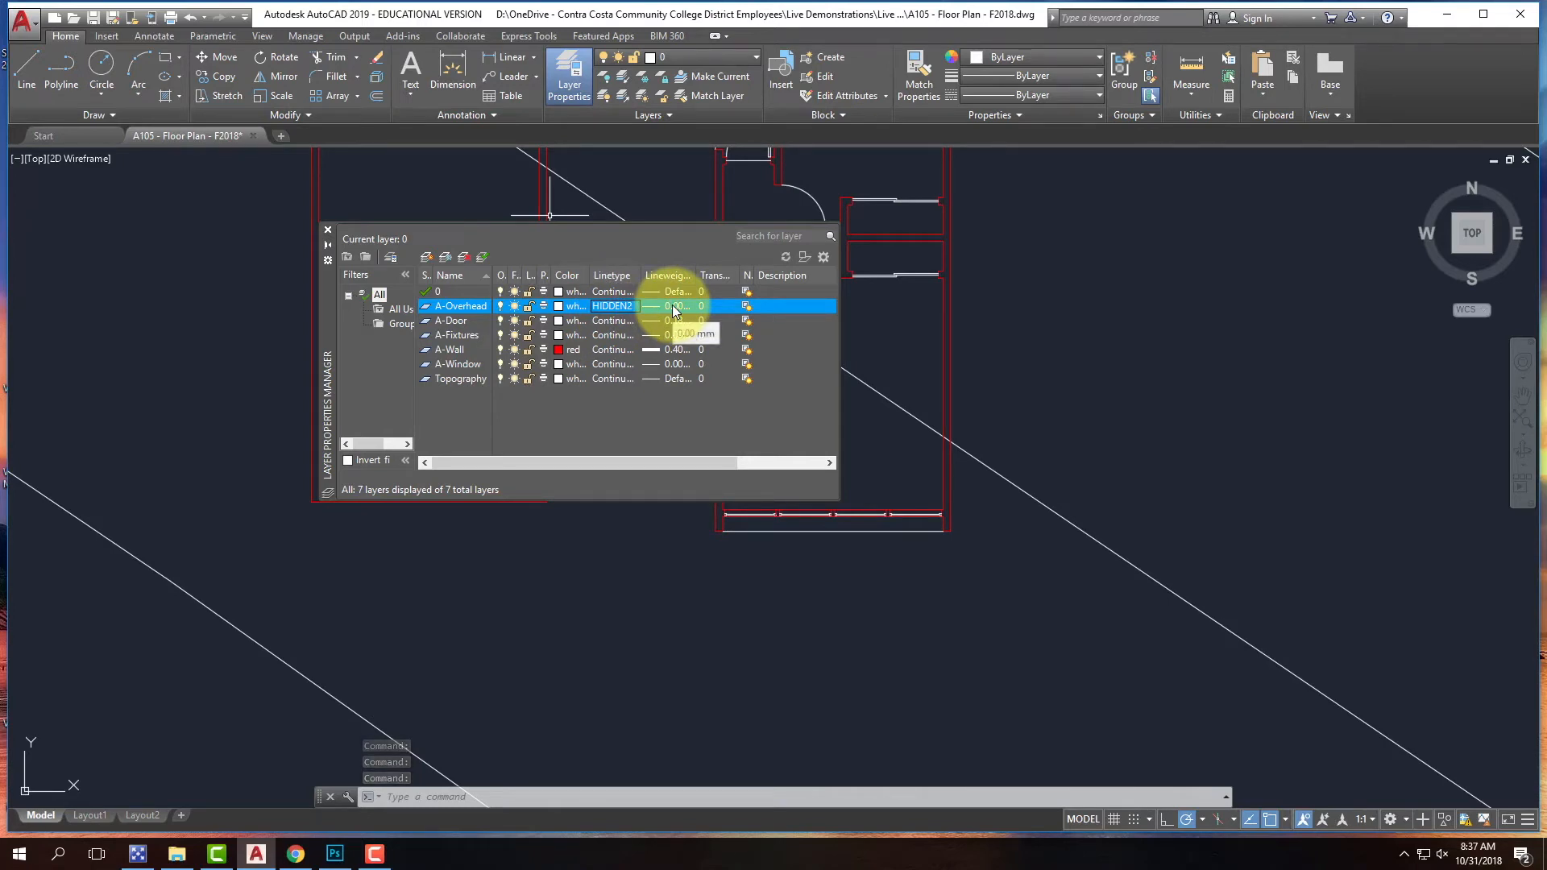
pyautogui.click(328, 233)
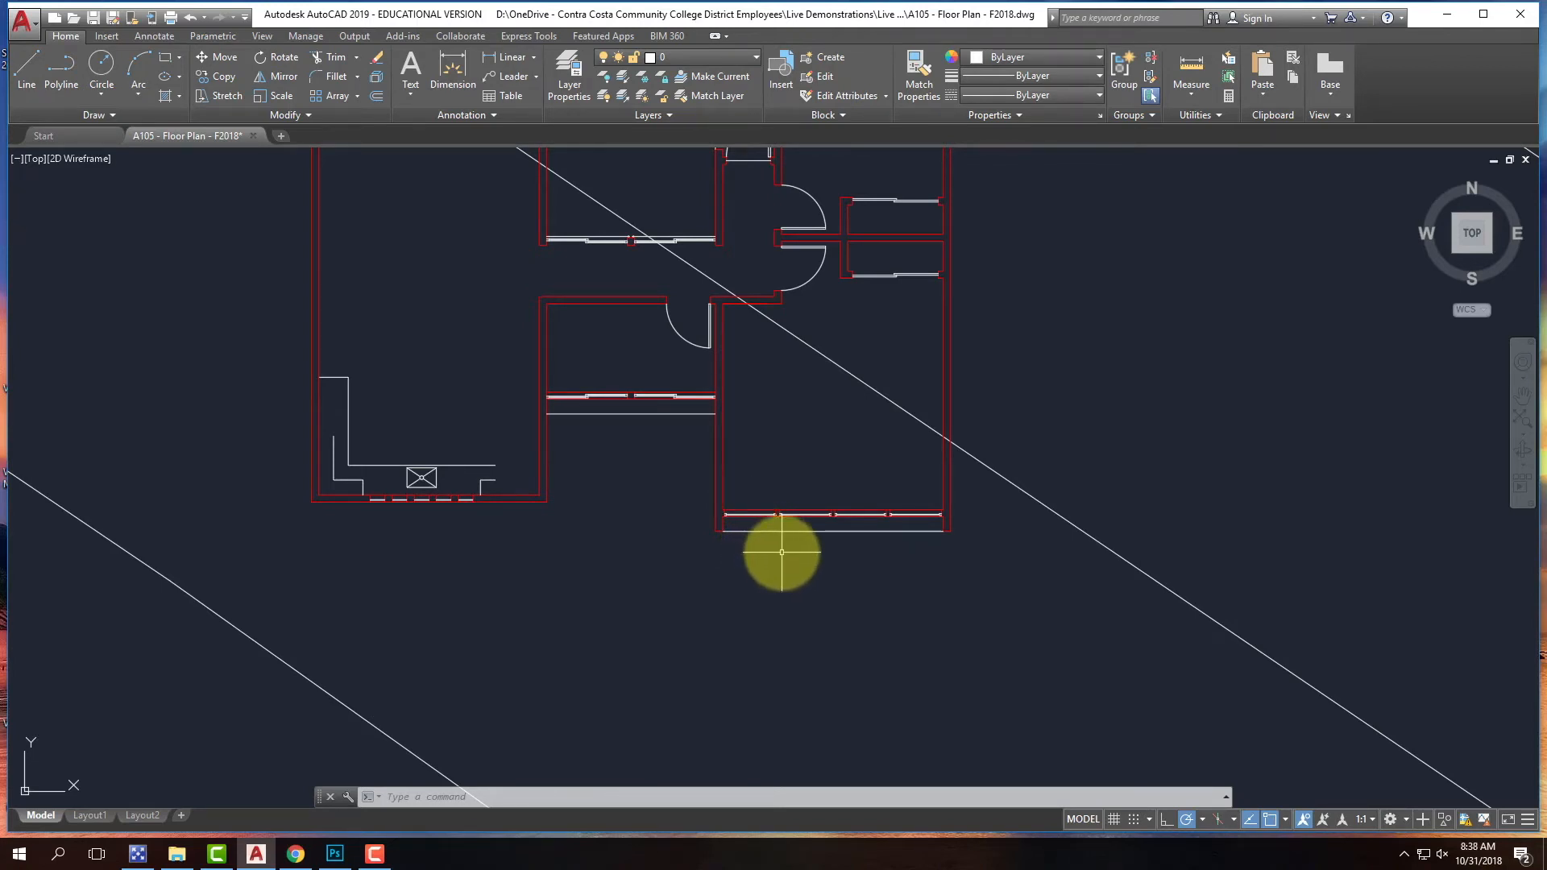
# - Move the two horizontal lines outside the lower middle and lower-right rooms' windows onto the A-Overhead layer
pyautogui.click(778, 556)
pyautogui.click(784, 589)
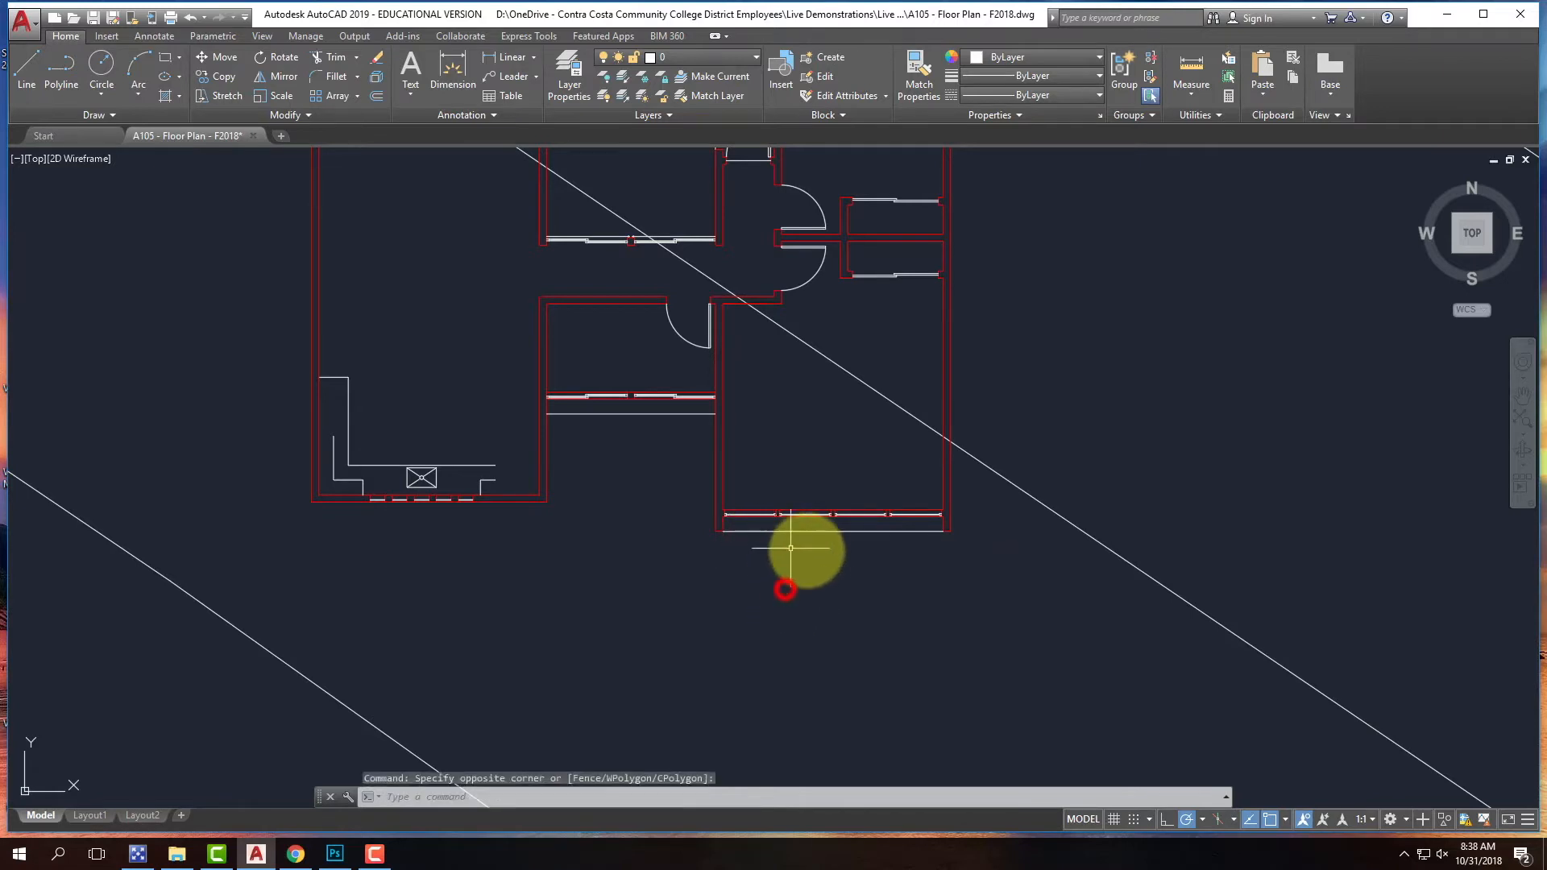
pyautogui.click(787, 529)
pyautogui.click(627, 439)
pyautogui.click(610, 413)
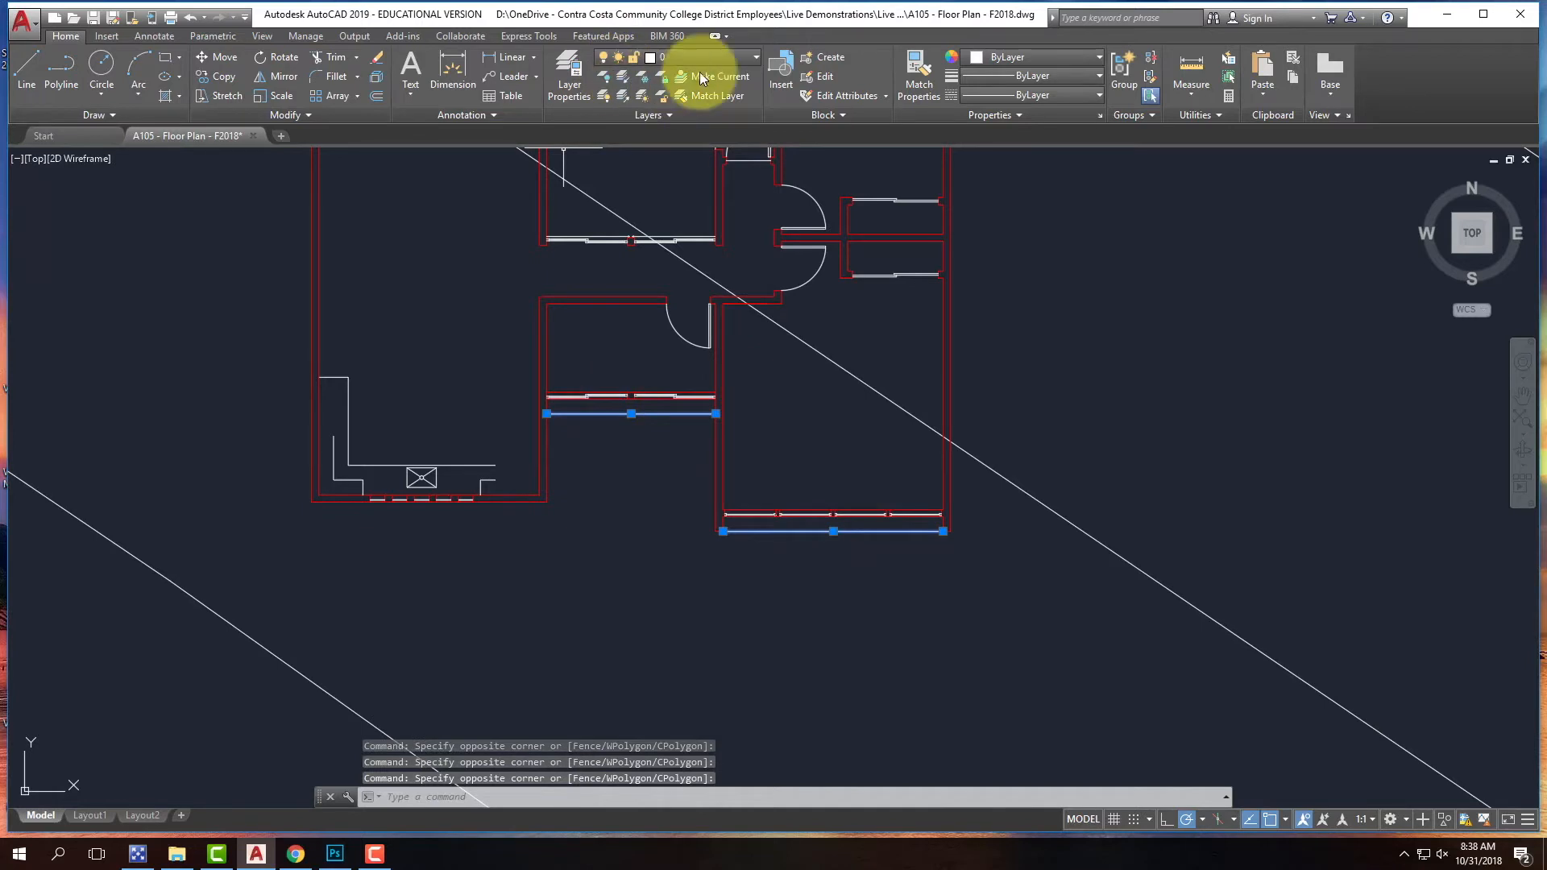
pyautogui.click(716, 56)
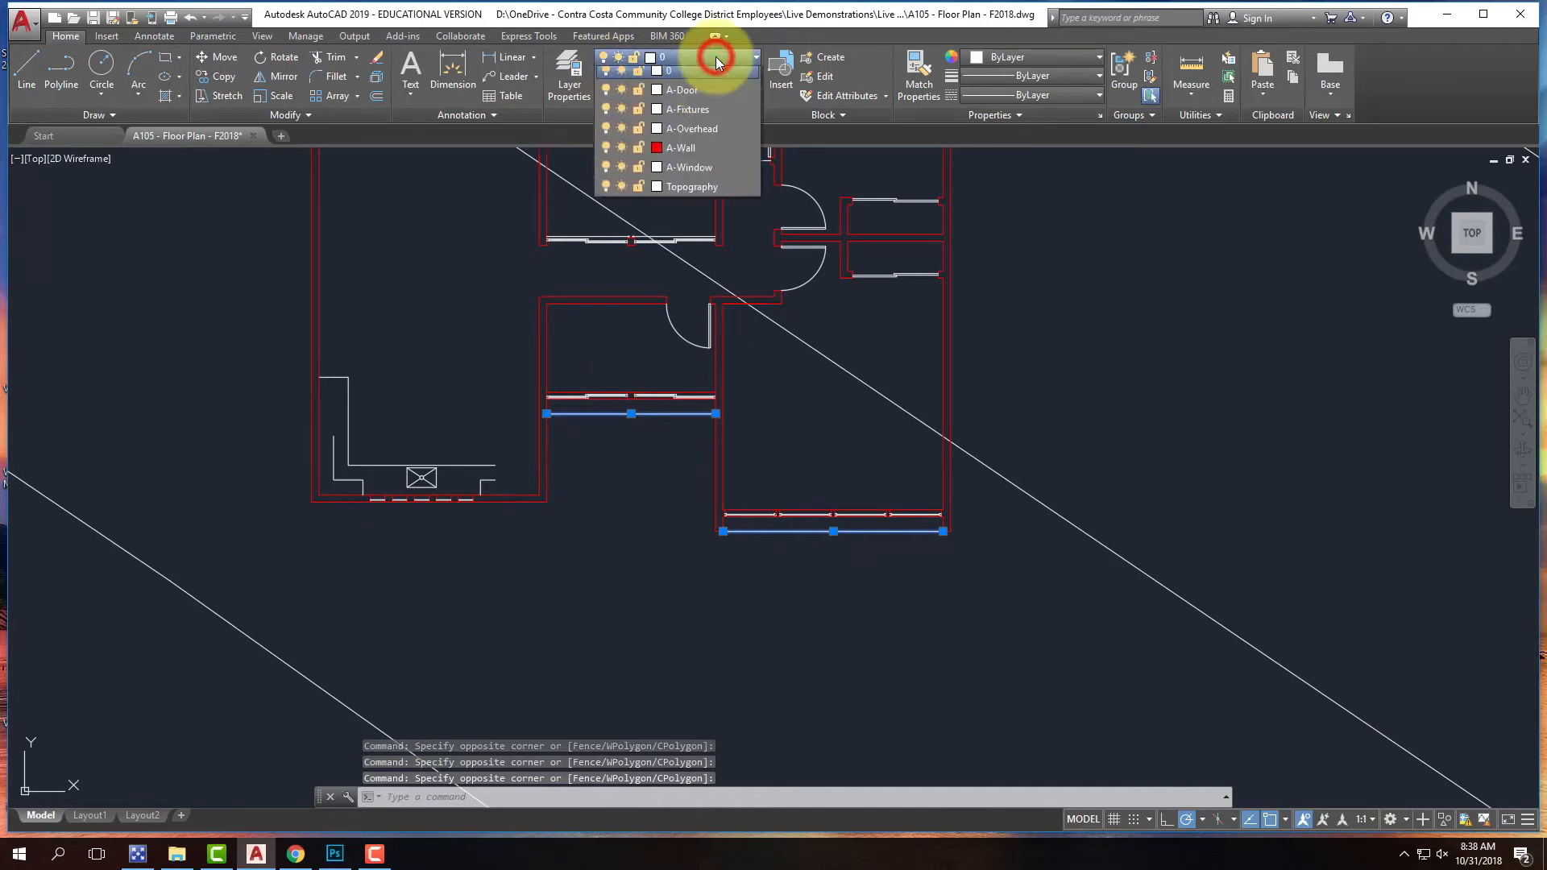
pyautogui.click(703, 135)
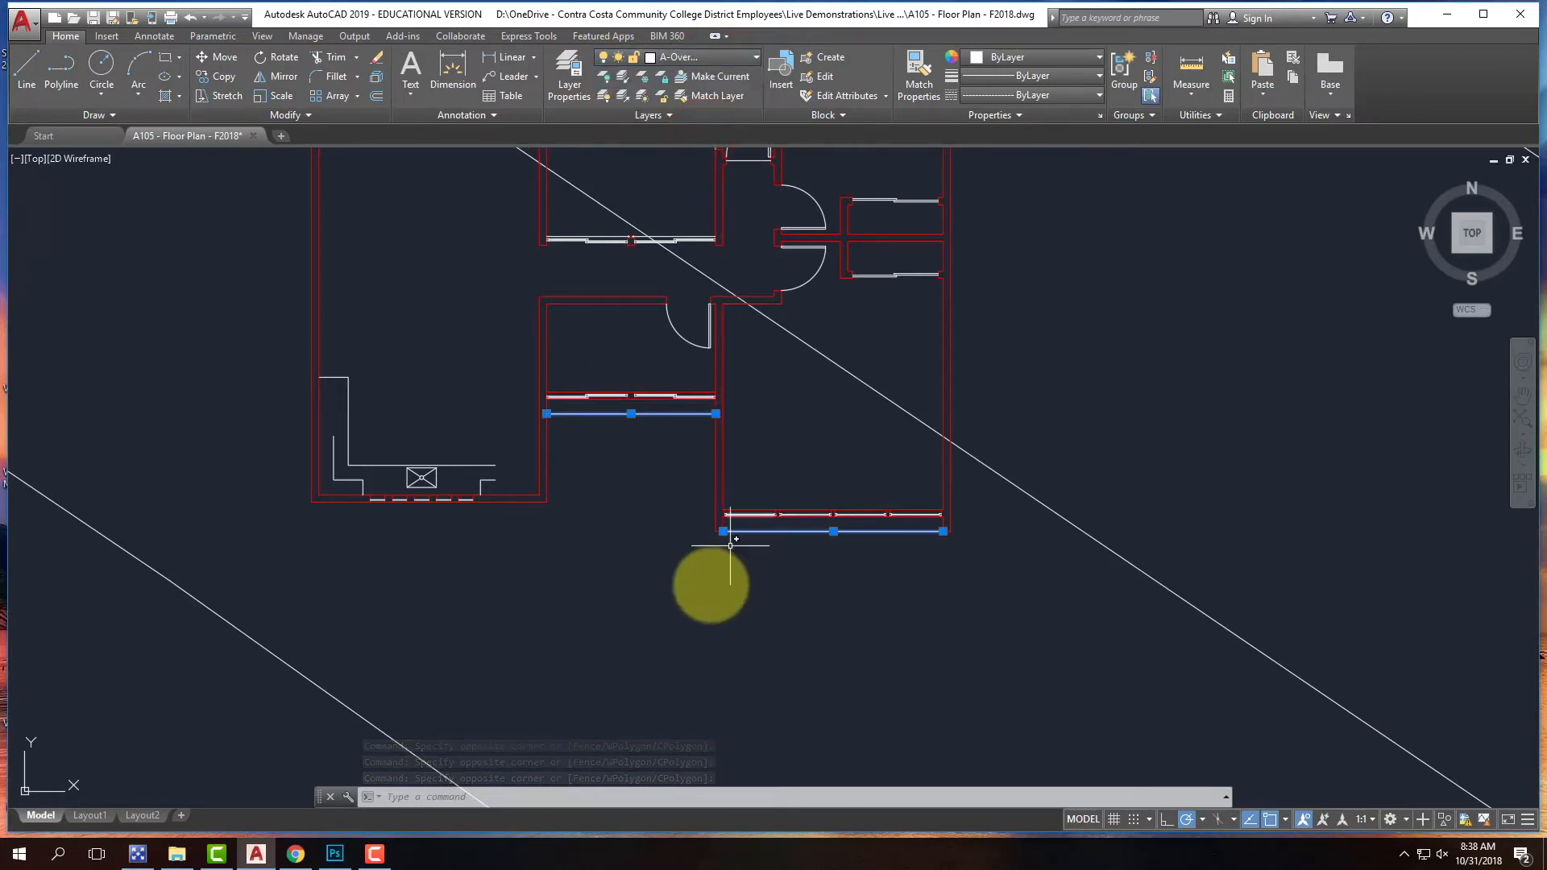
pyautogui.scroll(-1, 701, 548)
pyautogui.scroll(4, 708, 338)
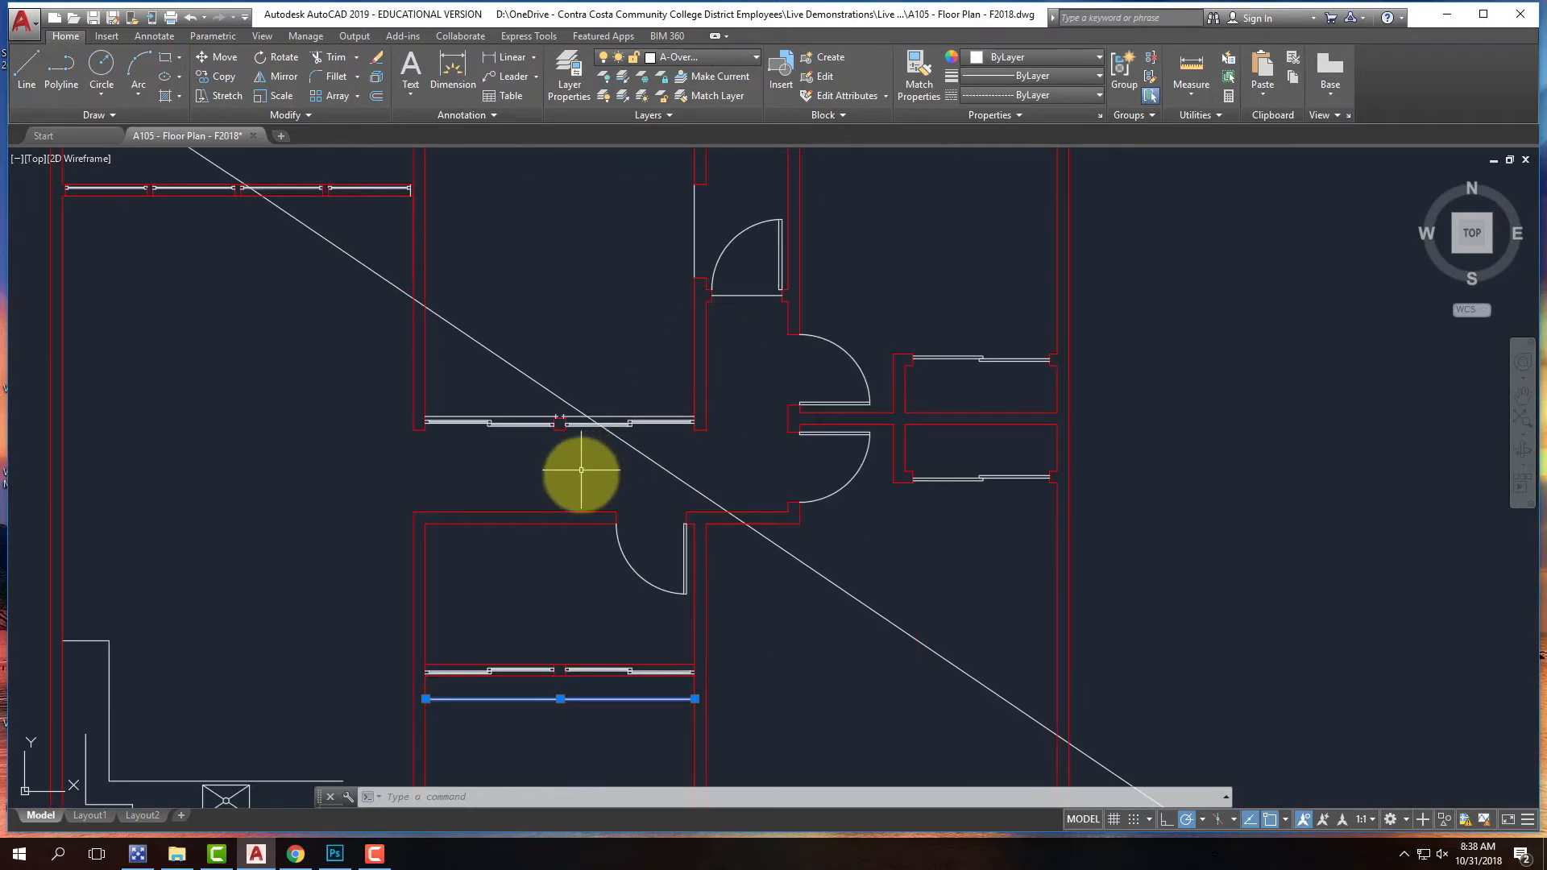
pyautogui.scroll(-3, 568, 451)
pyautogui.scroll(8, 564, 403)
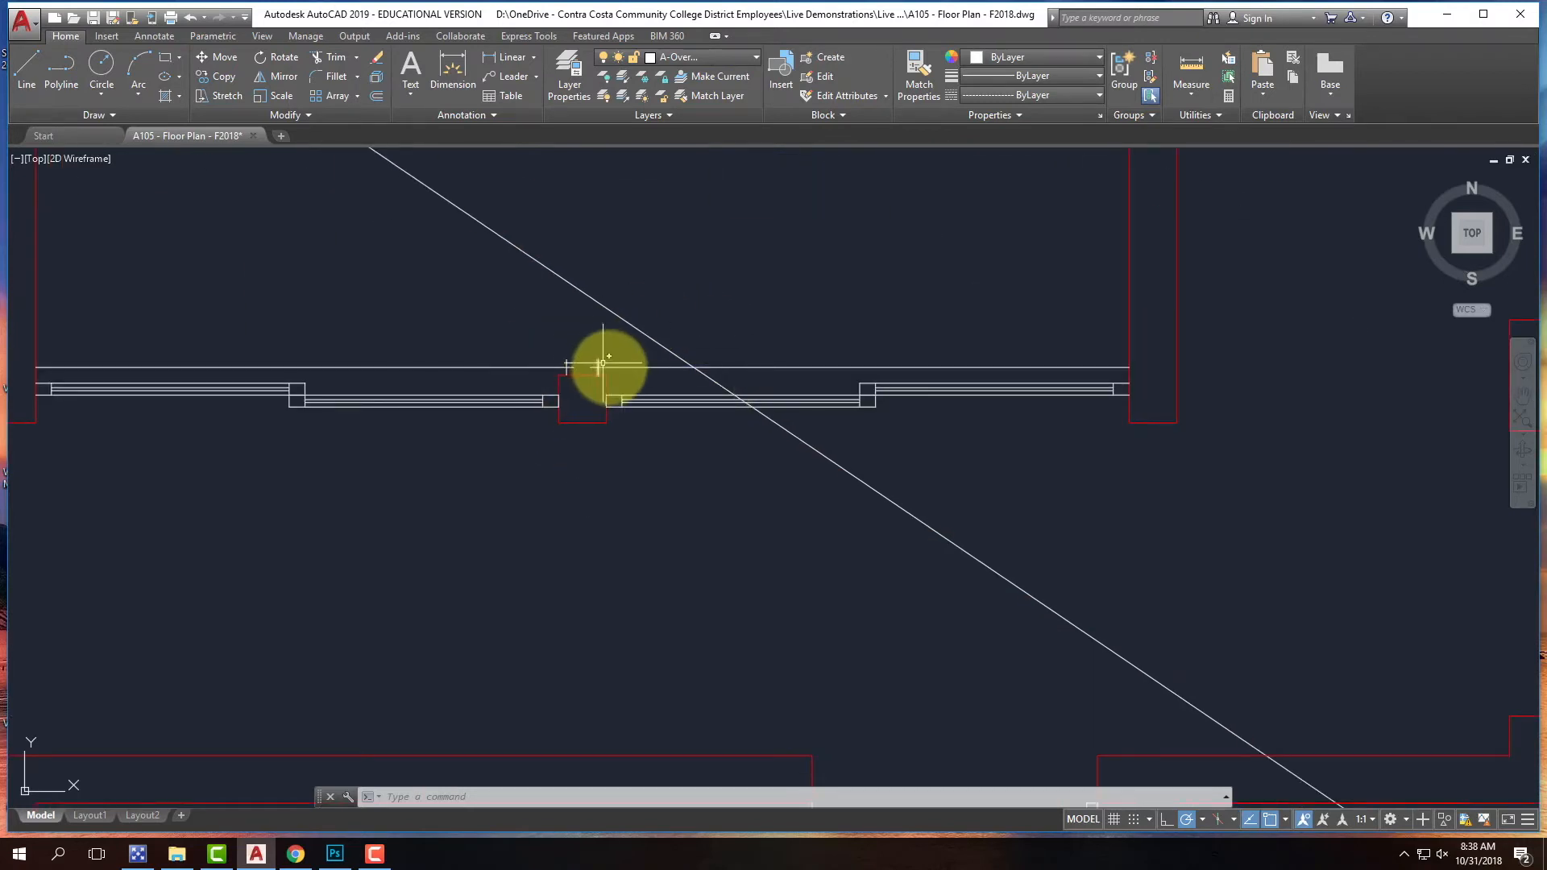
pyautogui.click(613, 370)
pyautogui.click(511, 348)
pyautogui.click(683, 60)
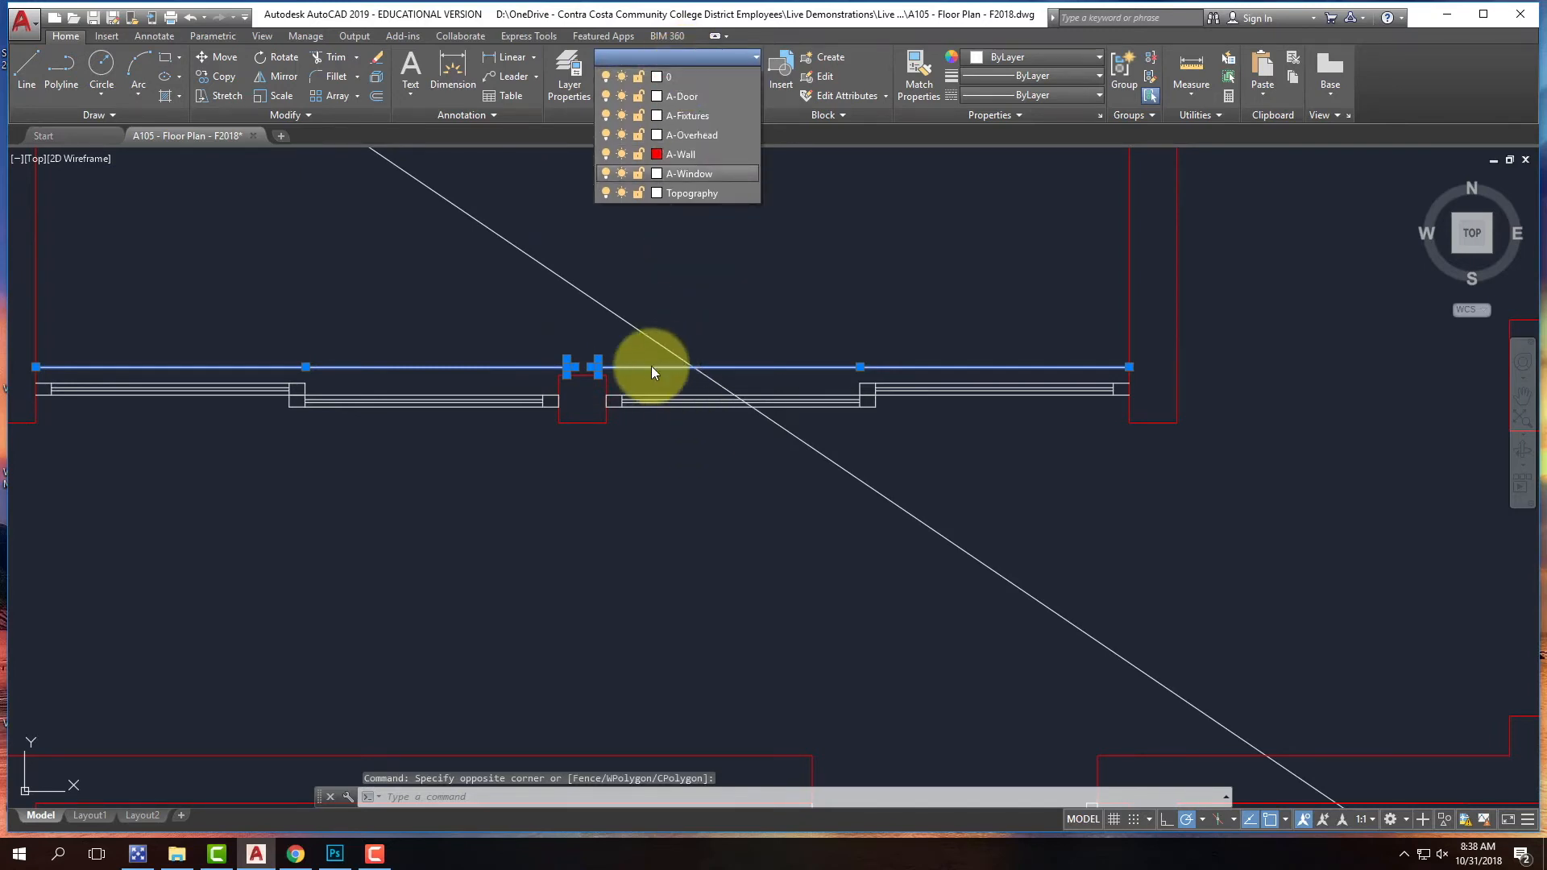
pyautogui.press('Escape')
pyautogui.press('Escape')
# - Move the two collinear lines just above the middle room's sliding panels onto the A-Fixtures layer and clear the selection
pyautogui.click(621, 372)
pyautogui.click(532, 352)
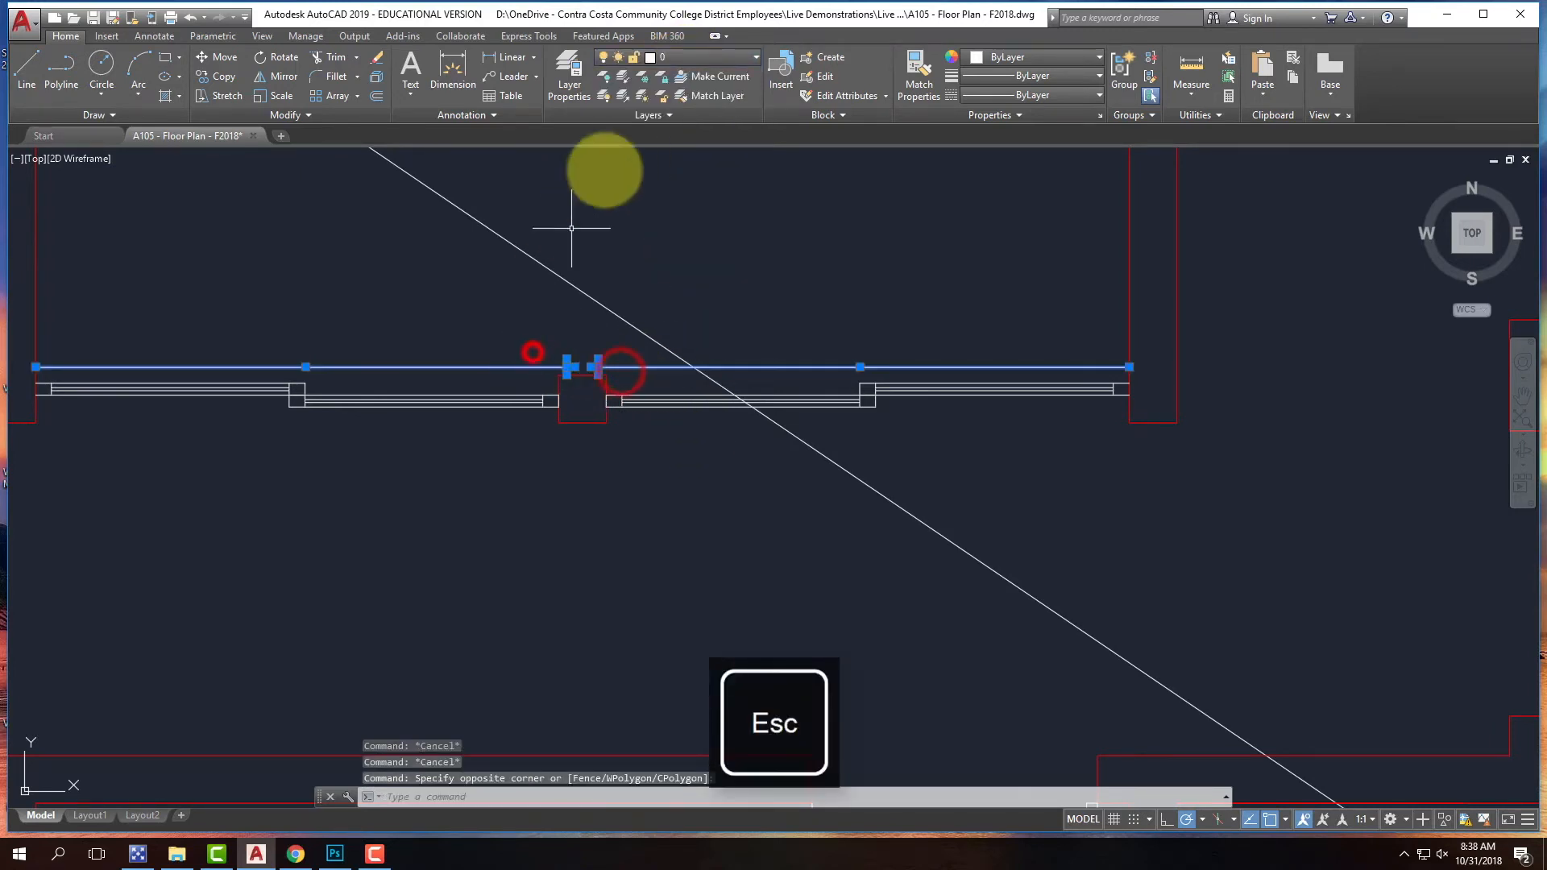
pyautogui.click(670, 62)
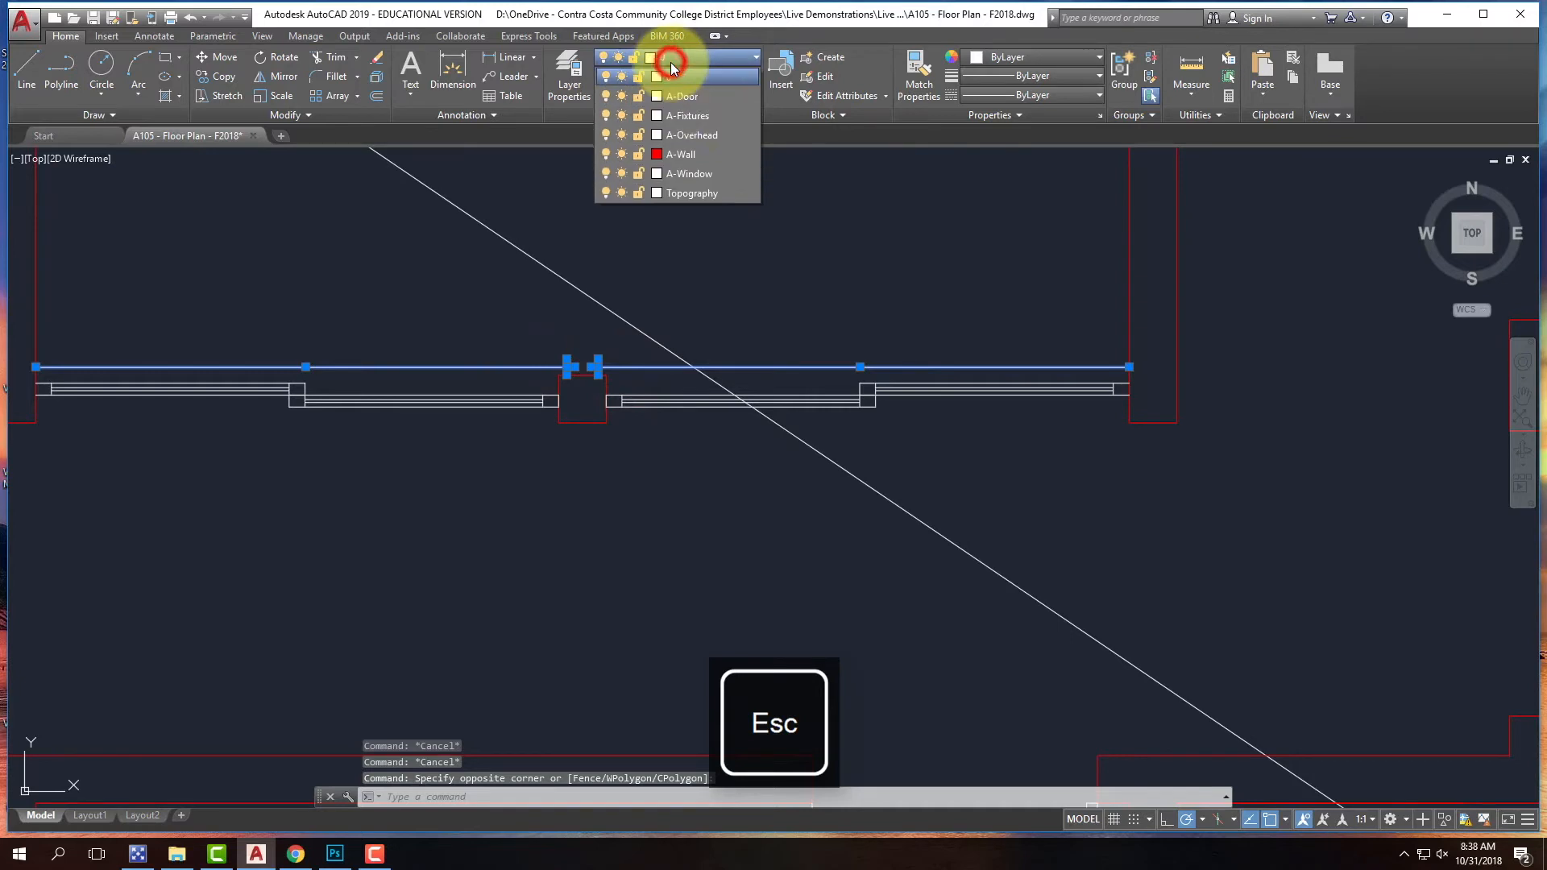
pyautogui.click(690, 116)
pyautogui.scroll(-5, 669, 612)
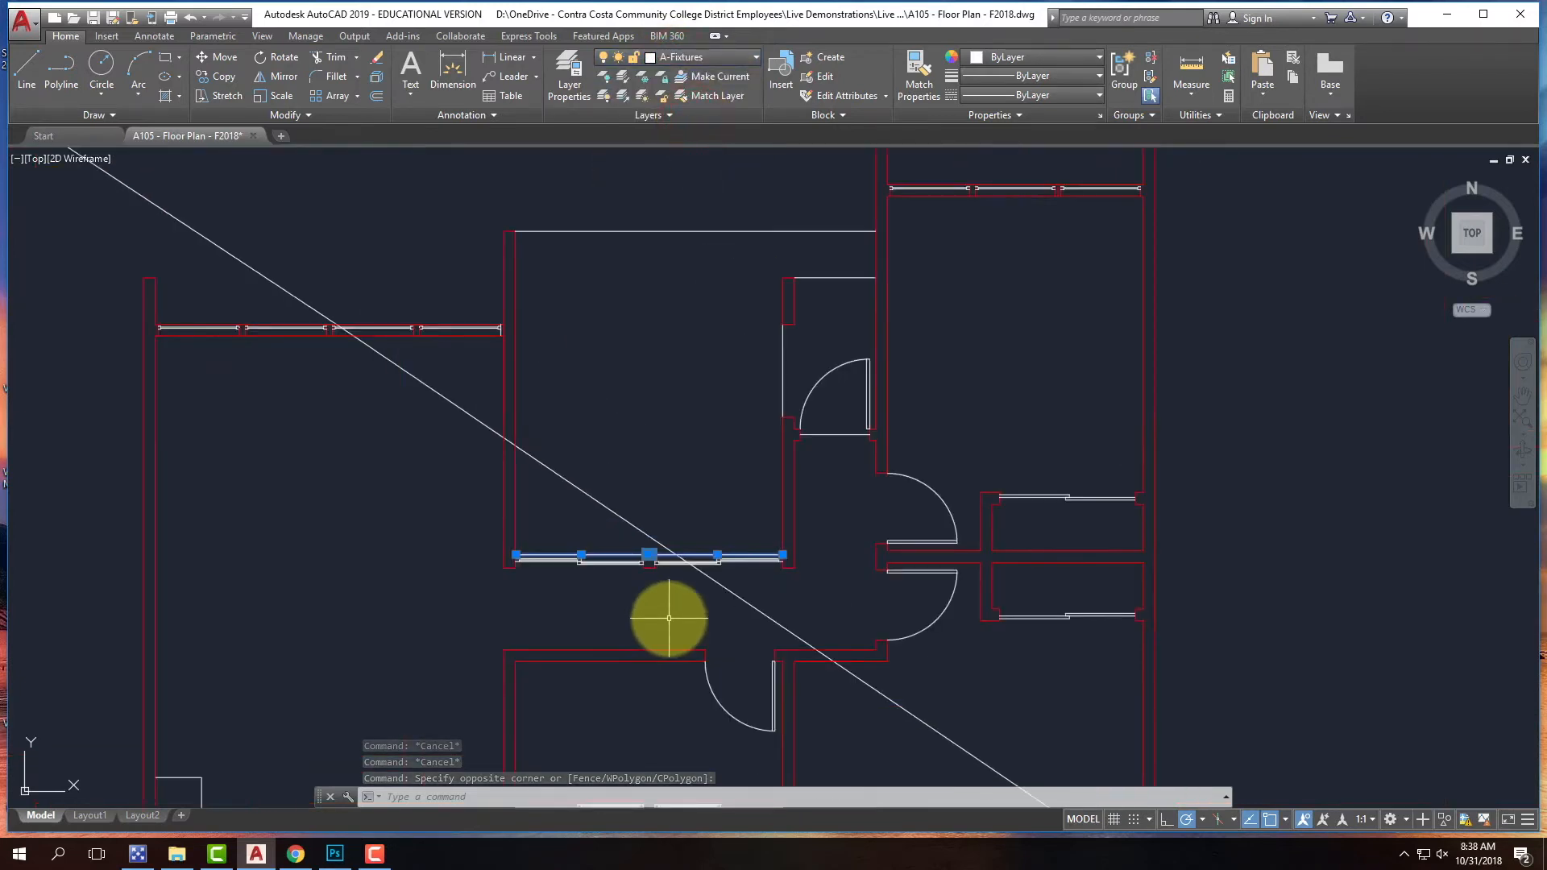
pyautogui.scroll(8, 762, 500)
pyautogui.press('Escape')
# - Delete the threshold line at the upper hallway door, the vertical line across the adjacent wall gap, and the alcove's top line
pyautogui.scroll(-4, 737, 435)
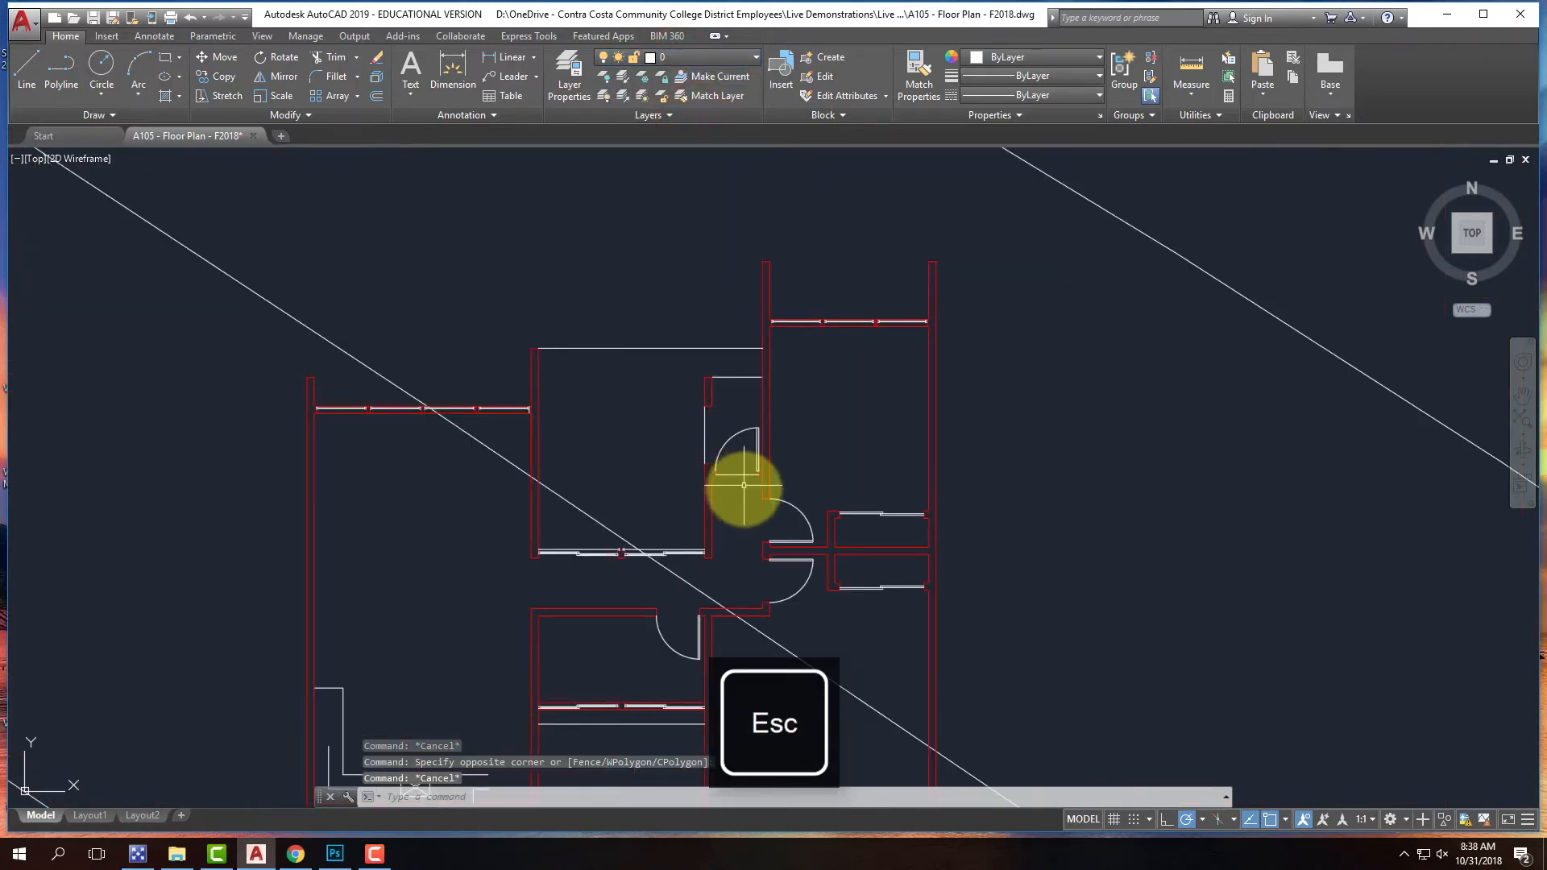
pyautogui.click(743, 488)
pyautogui.click(736, 461)
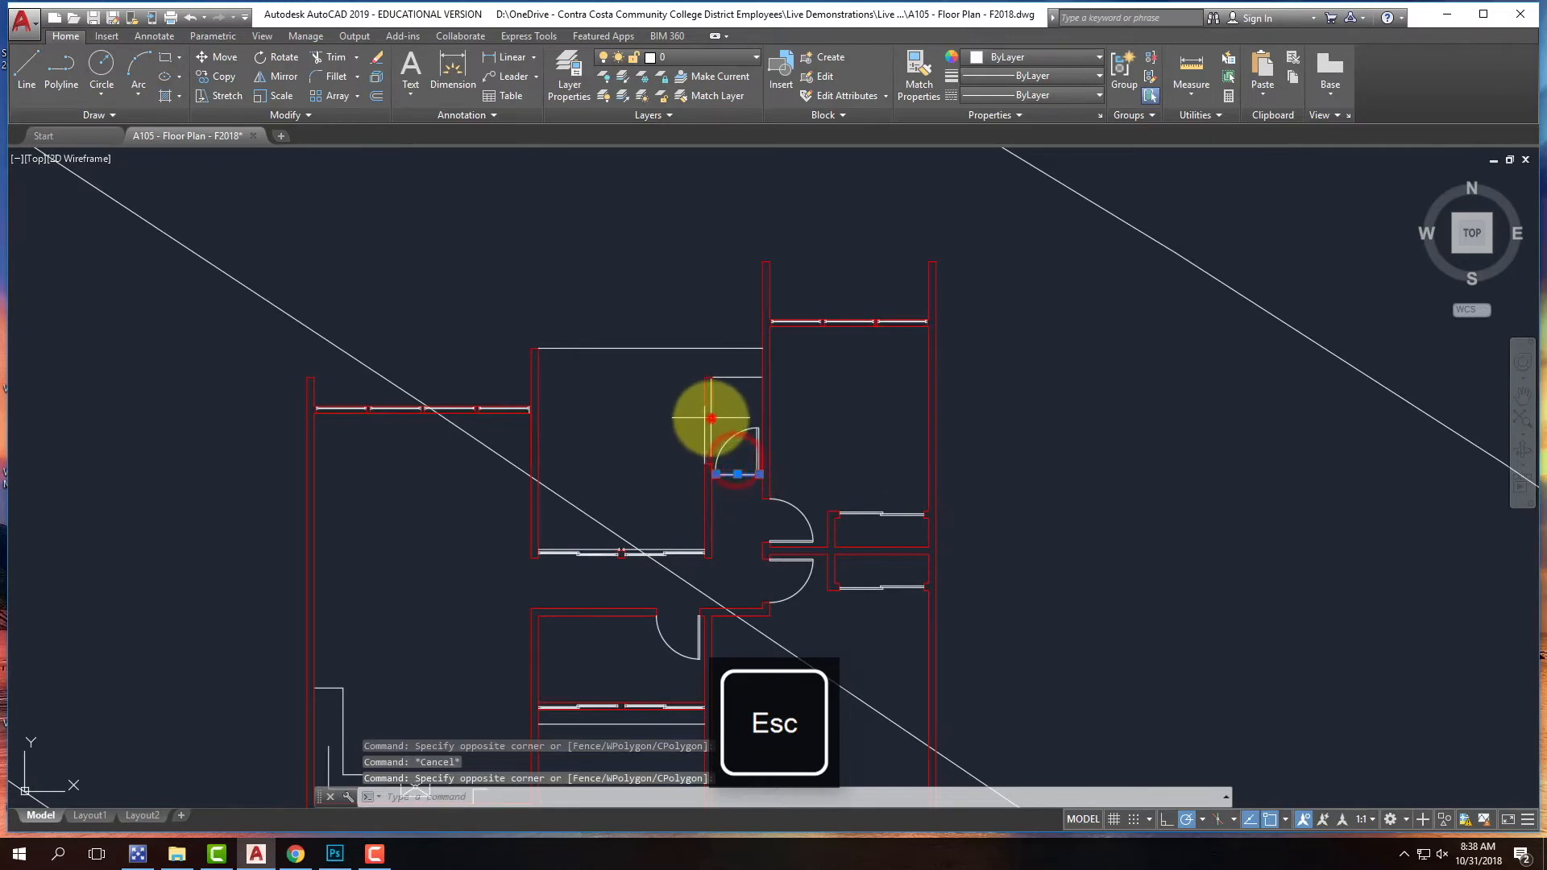
pyautogui.click(709, 417)
pyautogui.click(680, 417)
pyautogui.click(737, 391)
pyautogui.click(728, 363)
pyautogui.press('Delete')
# - Add the LineWeight toggle to the status bar and turn on the lineweight display
pyautogui.scroll(-4, 805, 411)
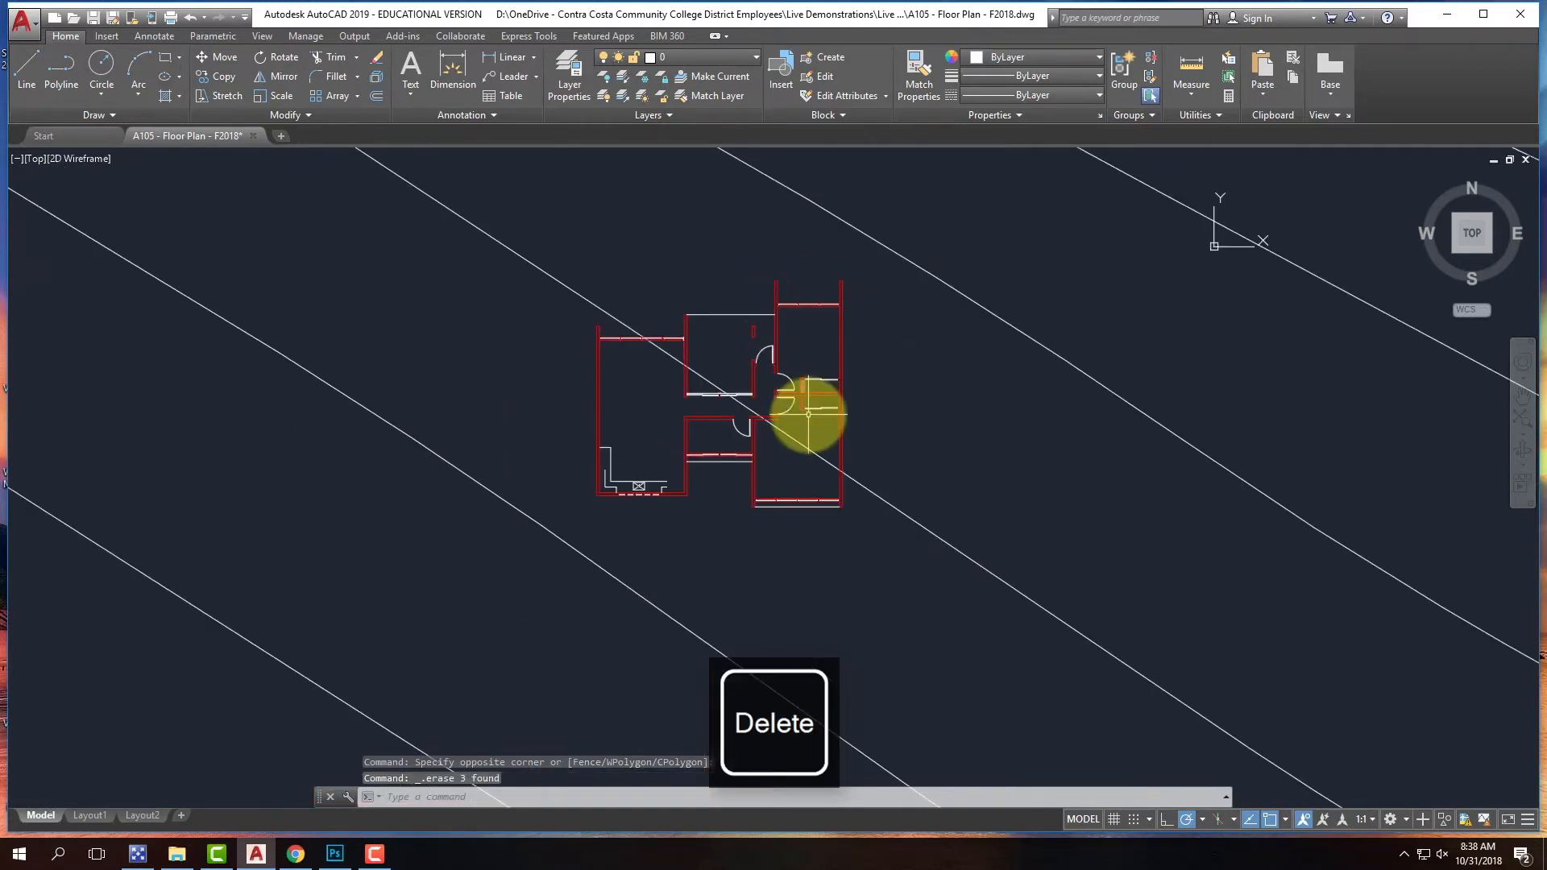
pyautogui.scroll(2, 808, 414)
pyautogui.scroll(2, 809, 414)
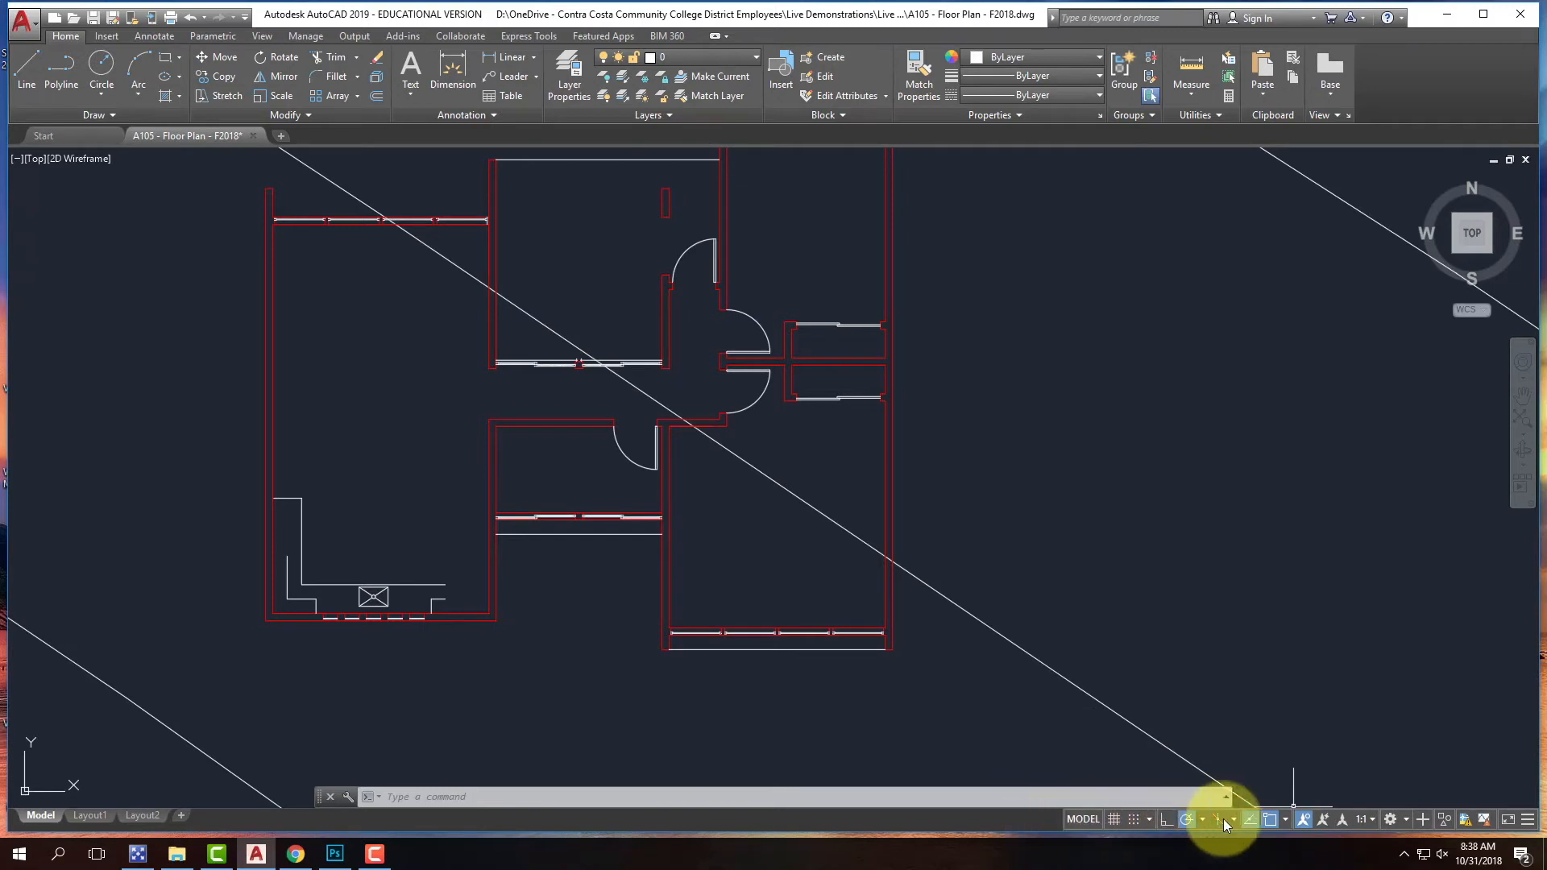
pyautogui.click(1528, 821)
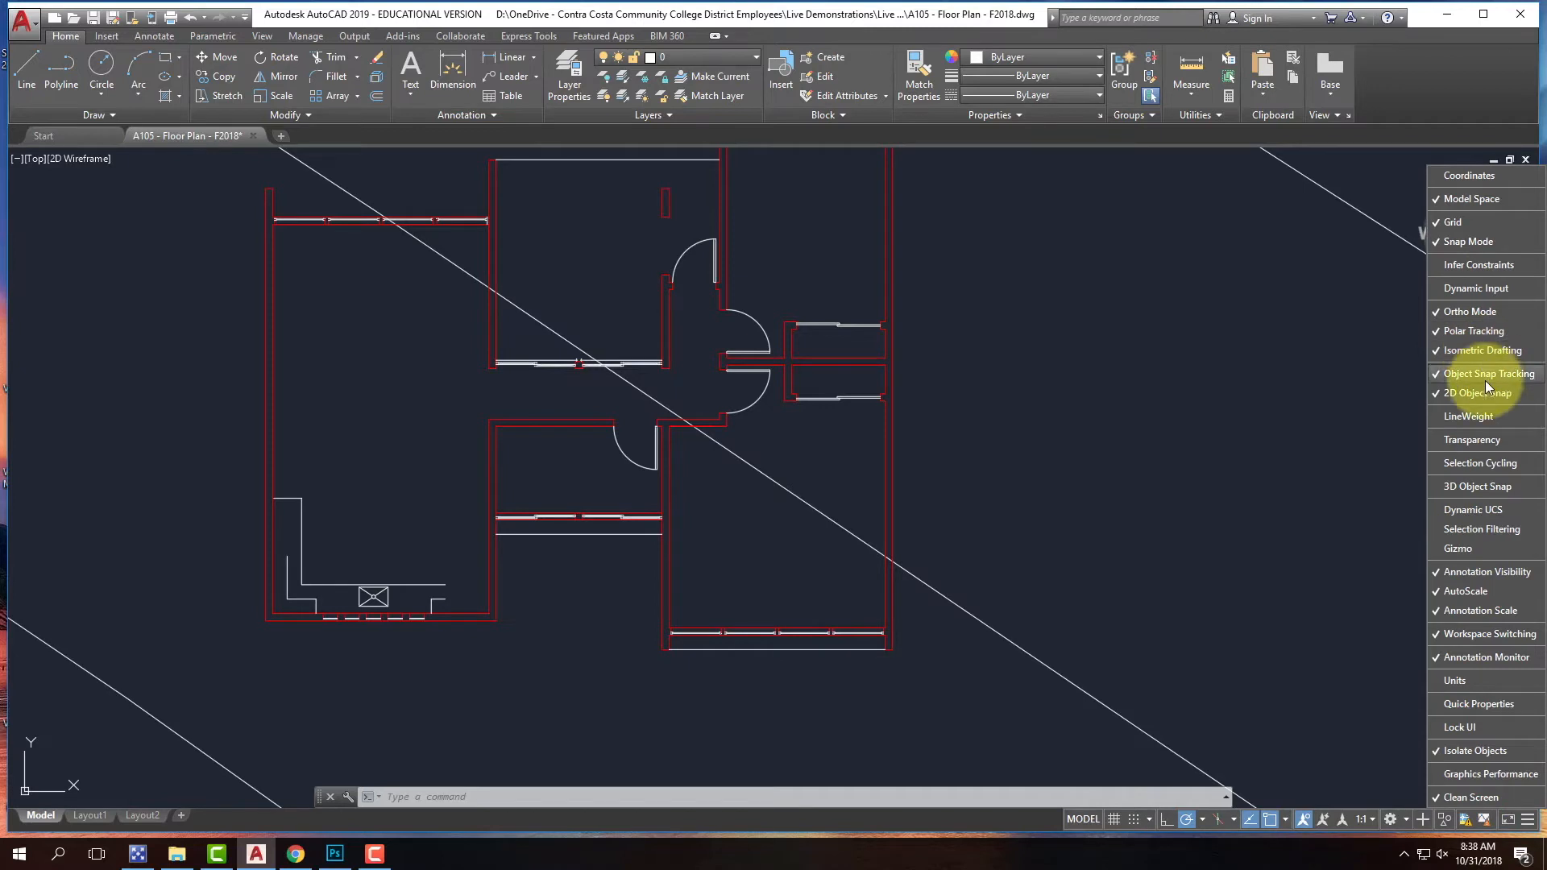
pyautogui.click(1466, 421)
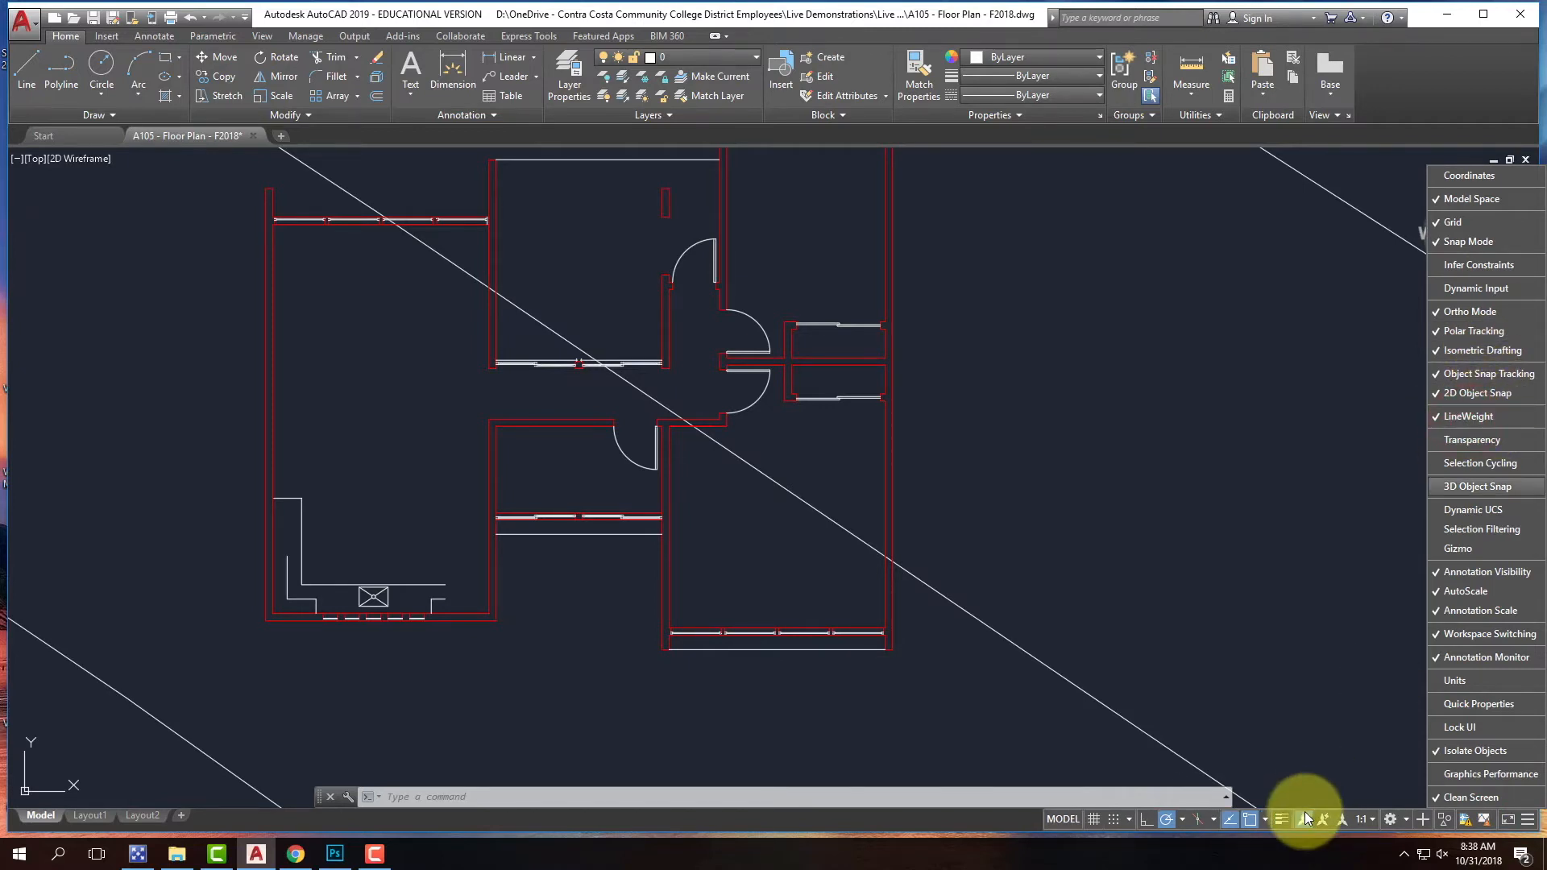
pyautogui.click(1528, 821)
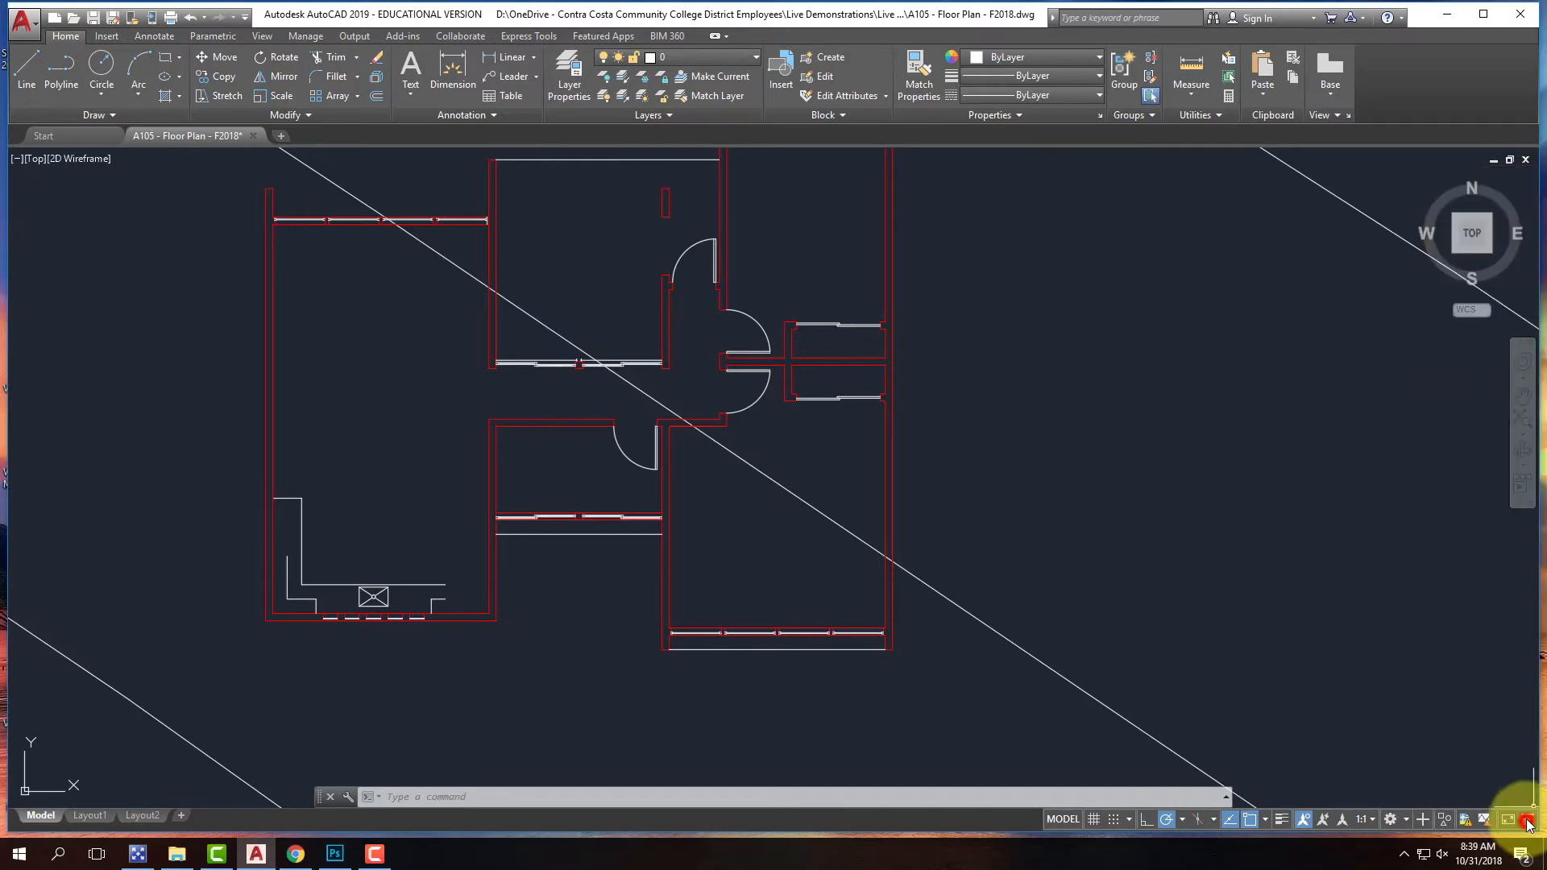
pyautogui.click(1281, 819)
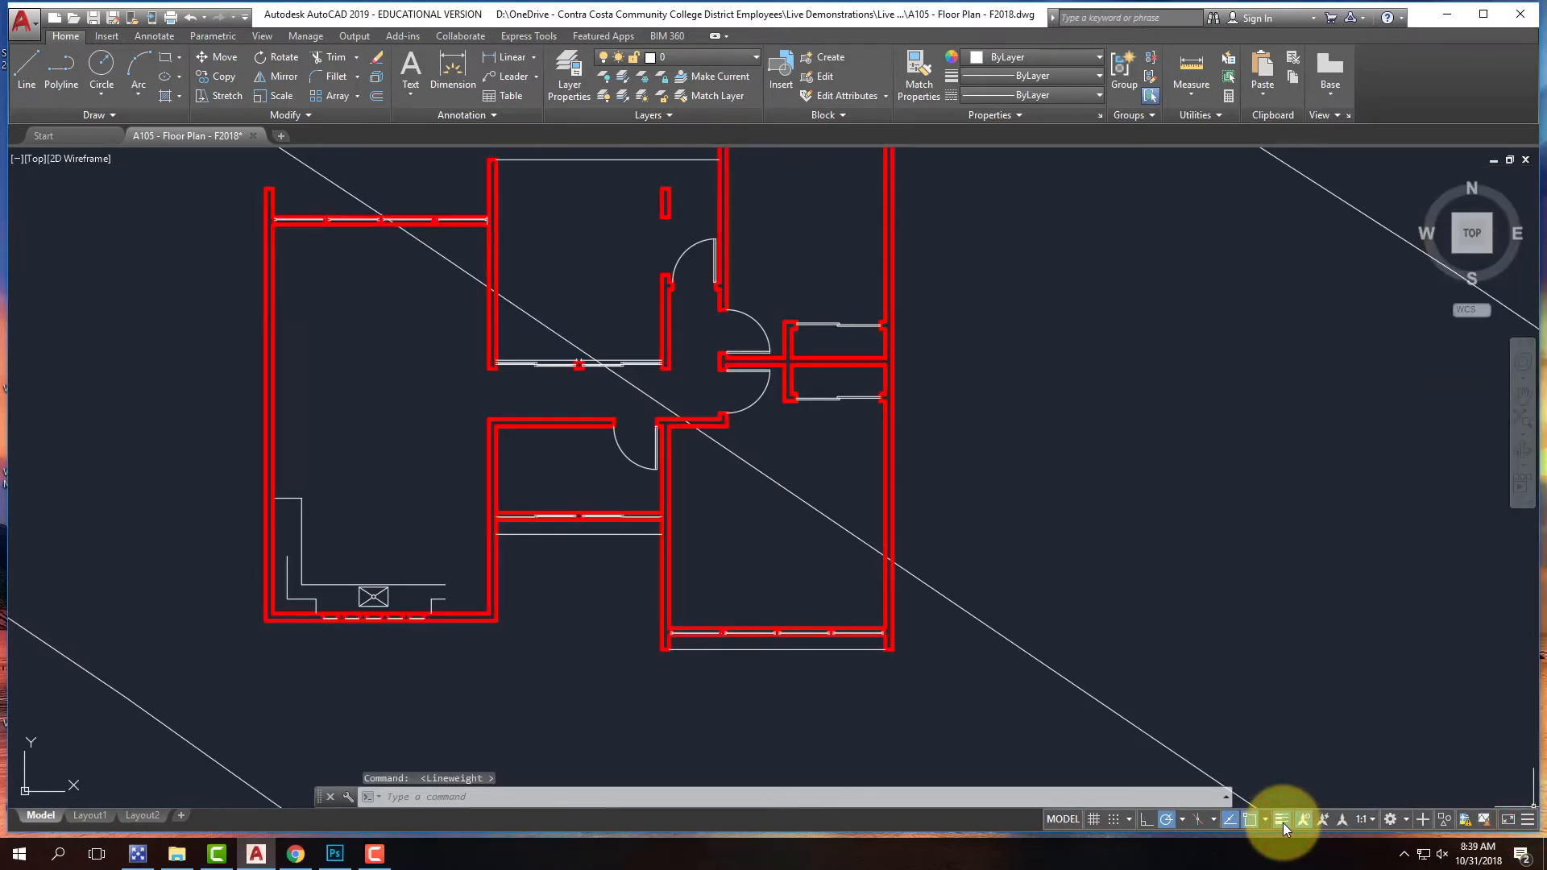
# - Switch the lineweight display off and on repeatedly to compare the wall thicknesses, leaving it on
pyautogui.click(1283, 820)
pyautogui.click(1282, 819)
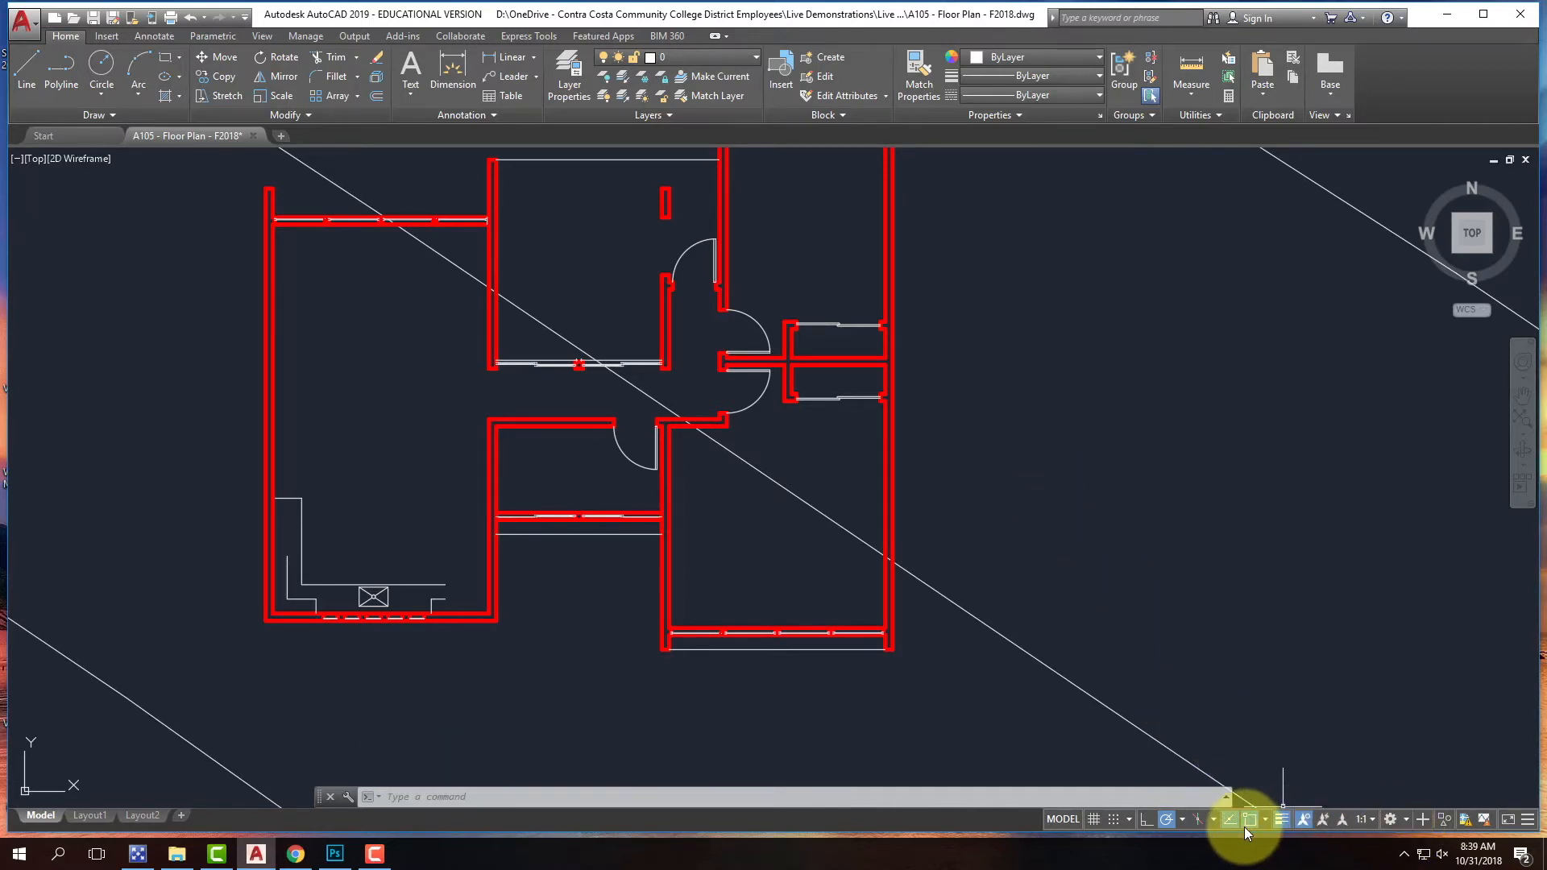
pyautogui.click(1278, 819)
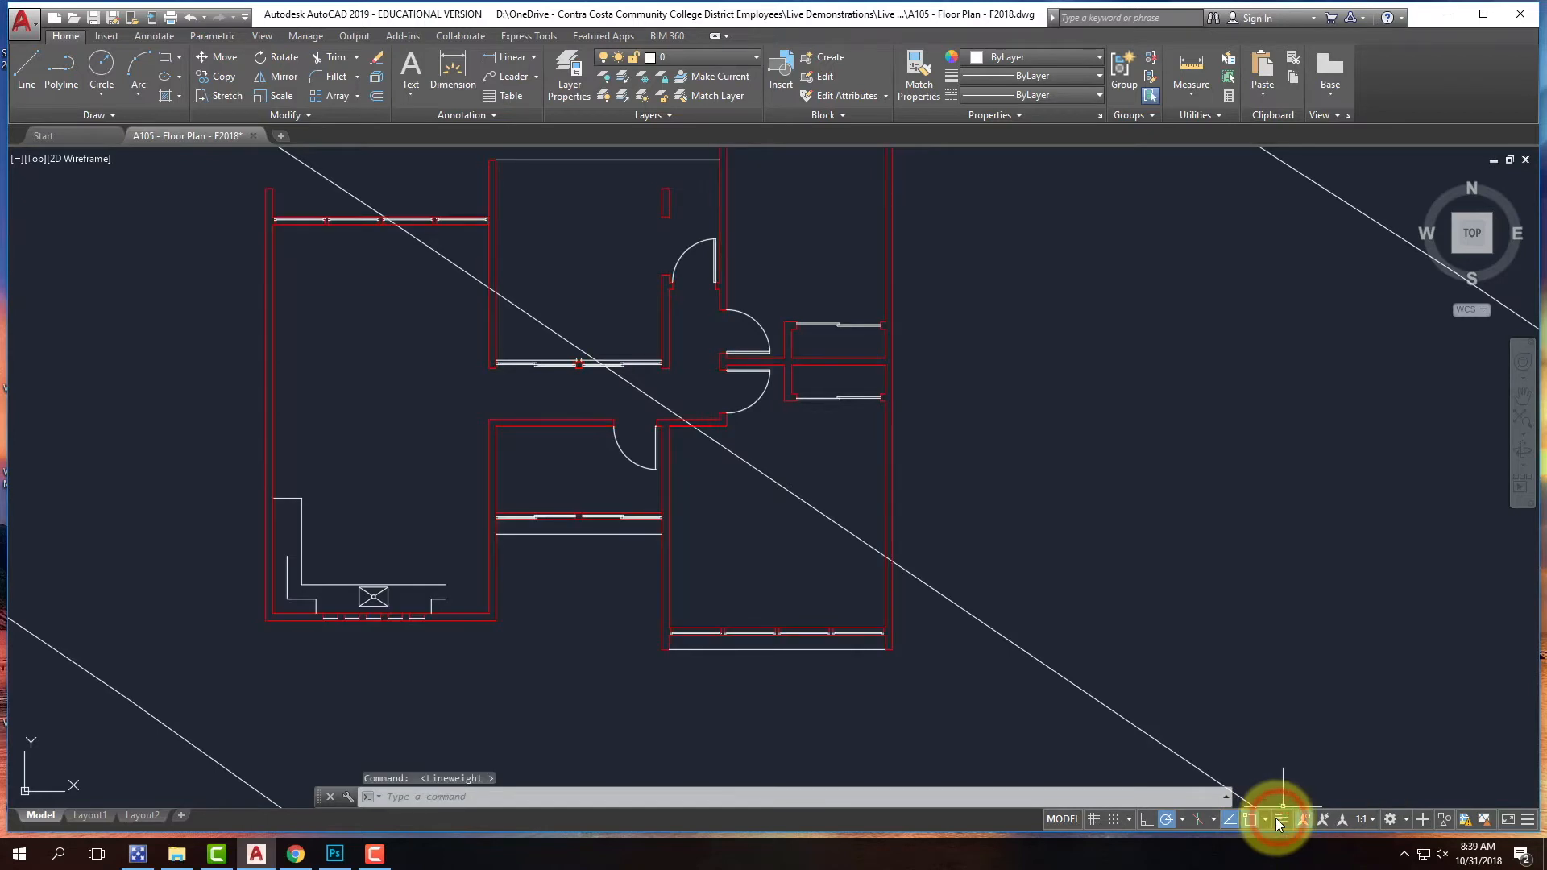
pyautogui.click(1274, 818)
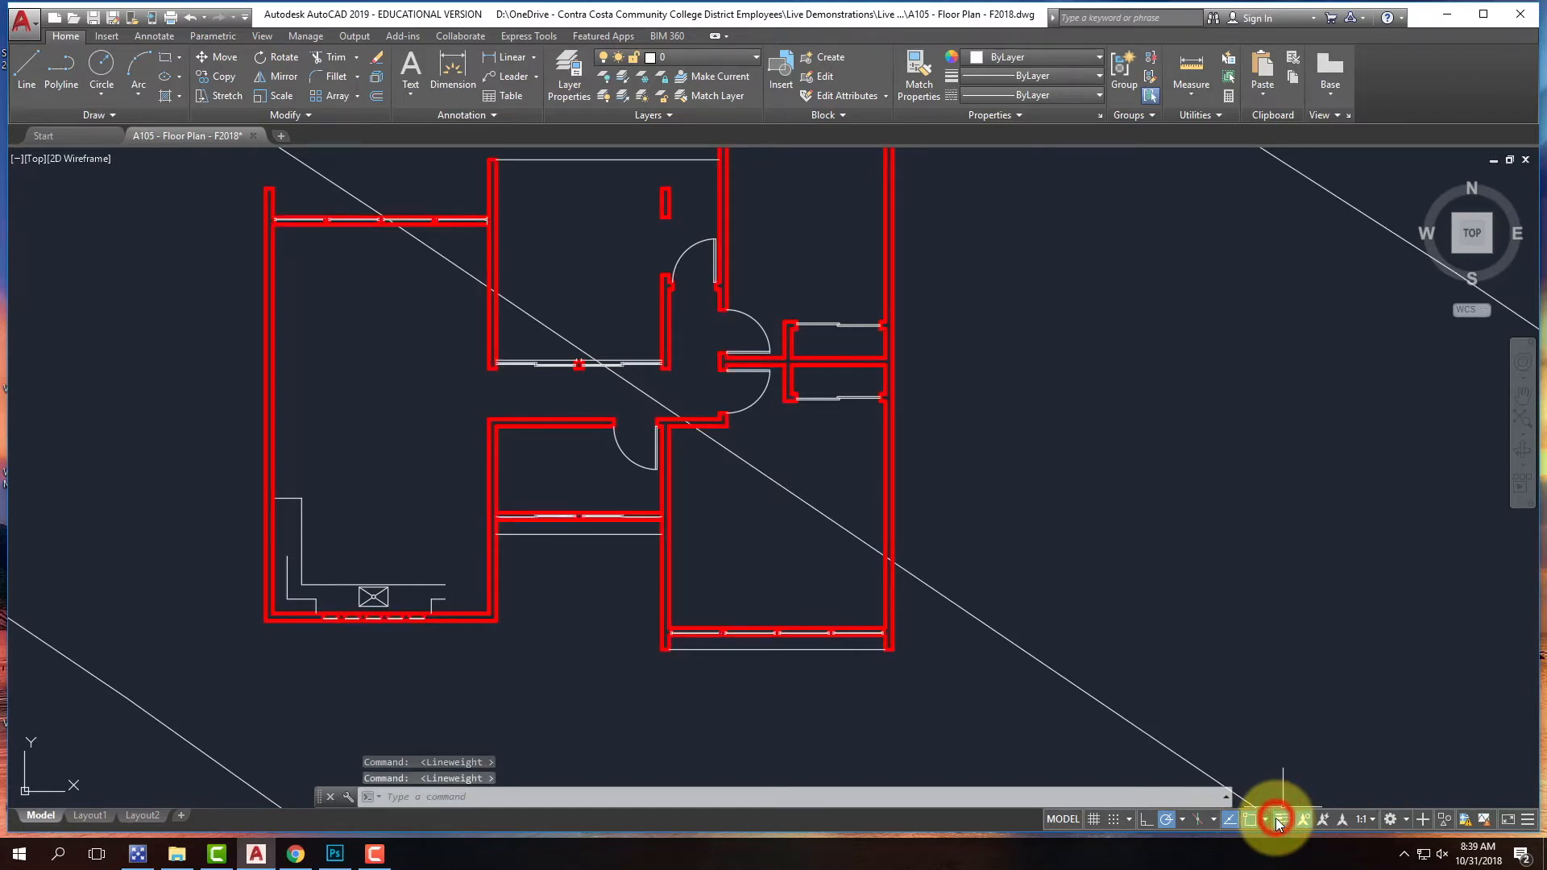
# - Change the A-Wall layer's color to cyan and collapse the layer manager
pyautogui.click(572, 71)
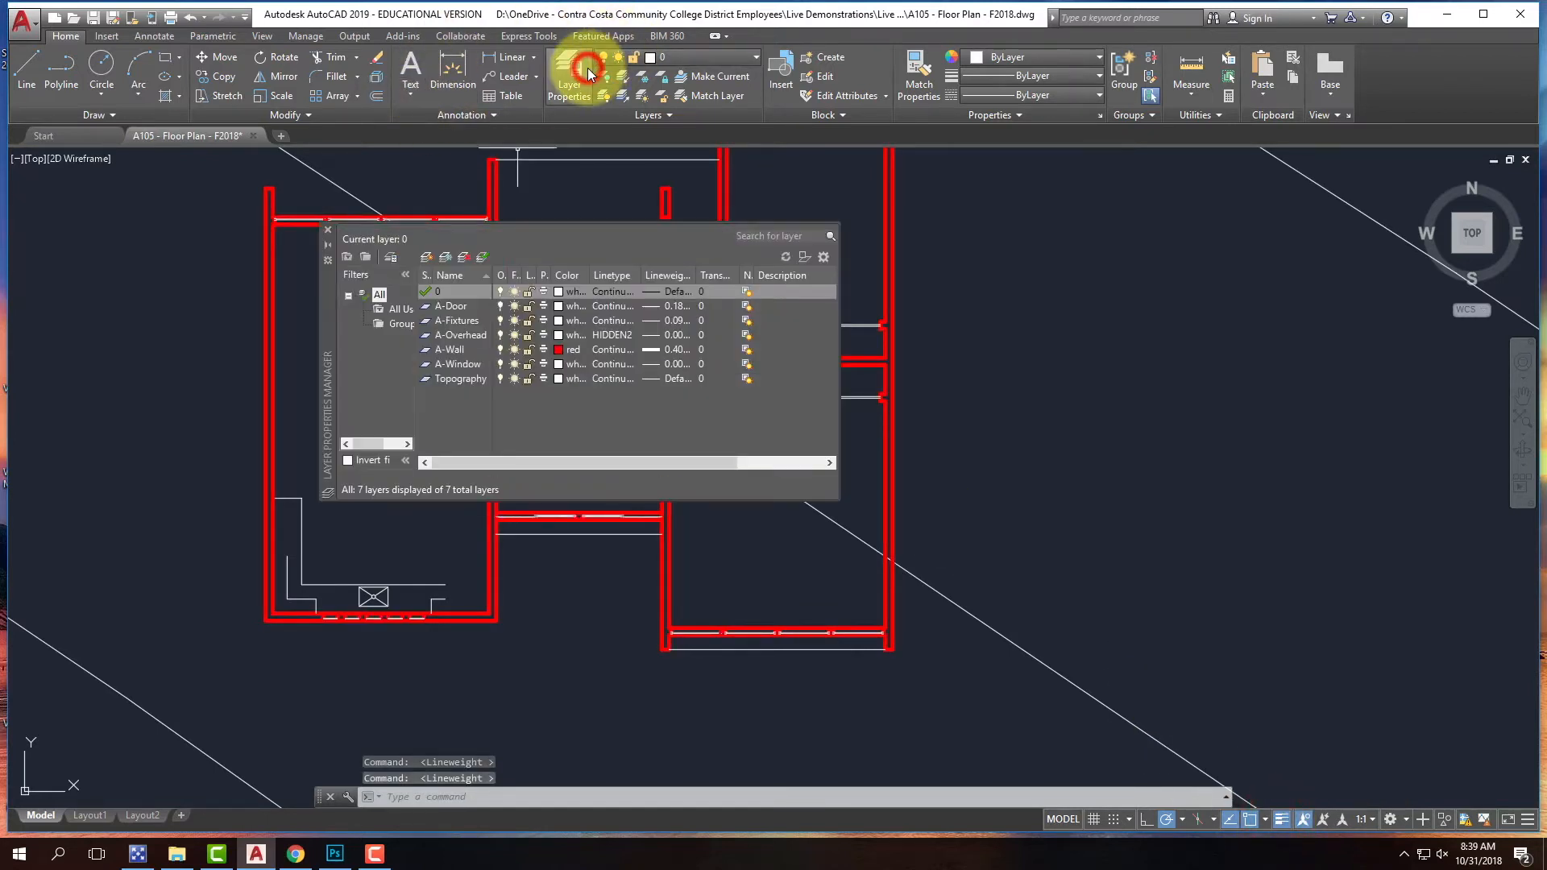
pyautogui.click(558, 350)
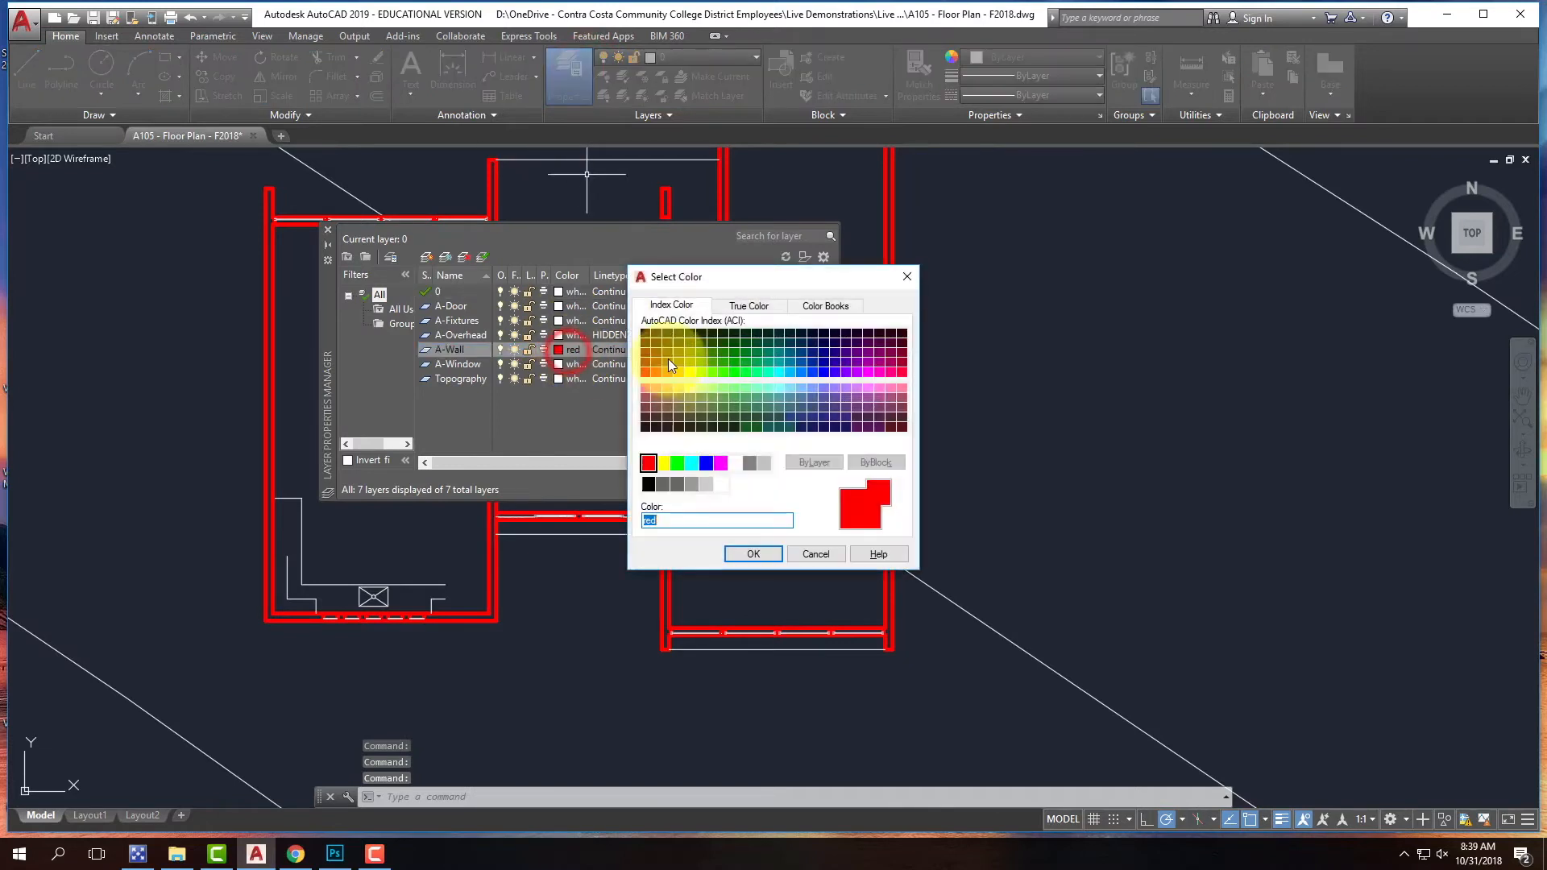
pyautogui.click(692, 462)
pyautogui.click(754, 553)
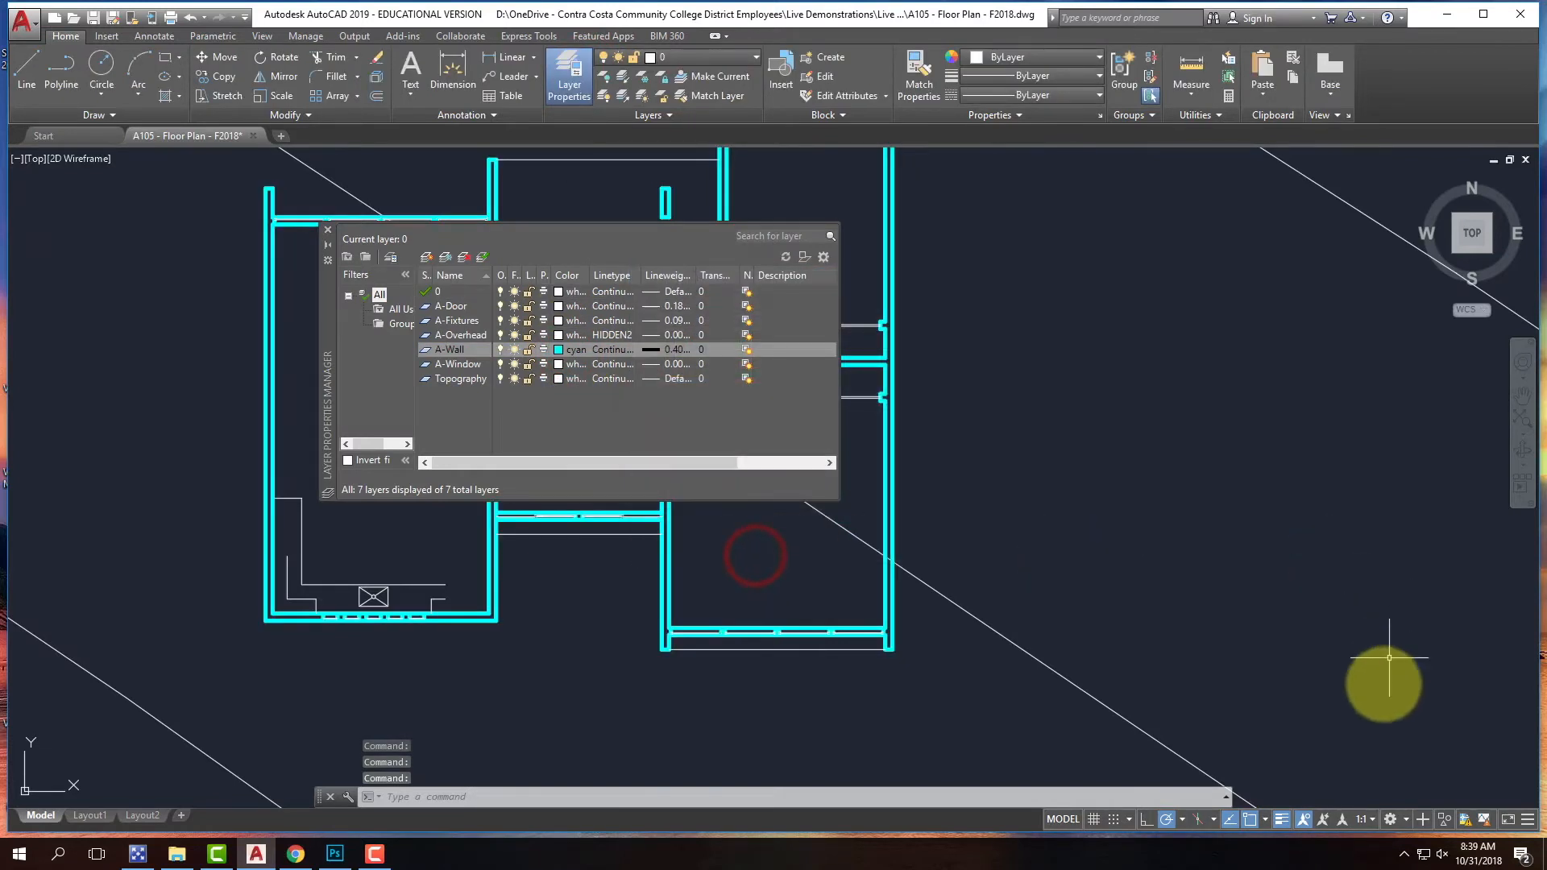
pyautogui.click(329, 240)
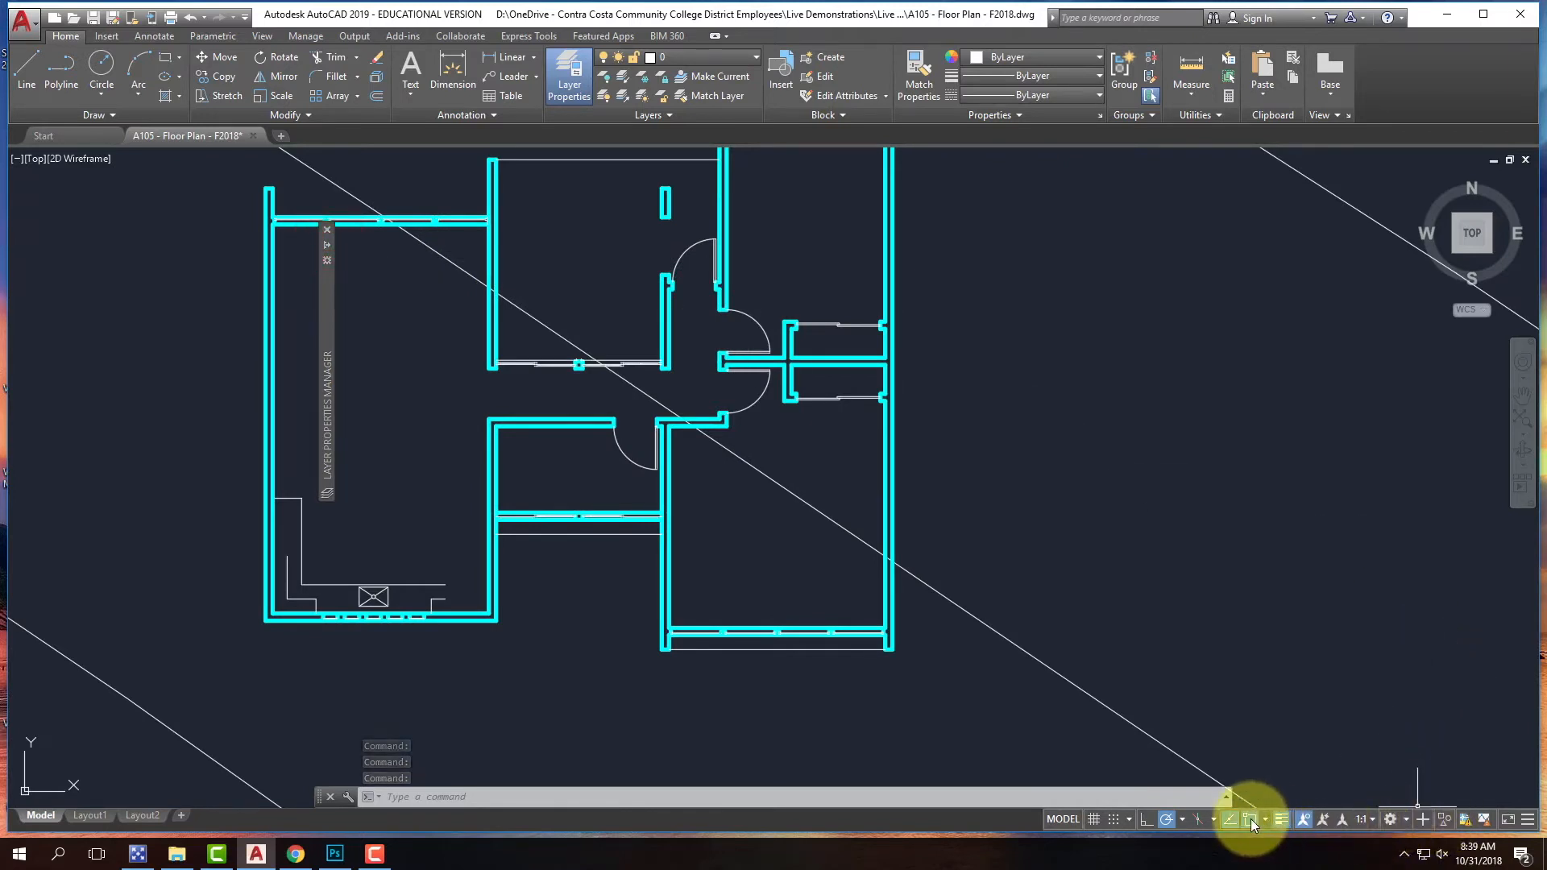
# - Turn off the lineweight display for the floor plan
pyautogui.click(1282, 819)
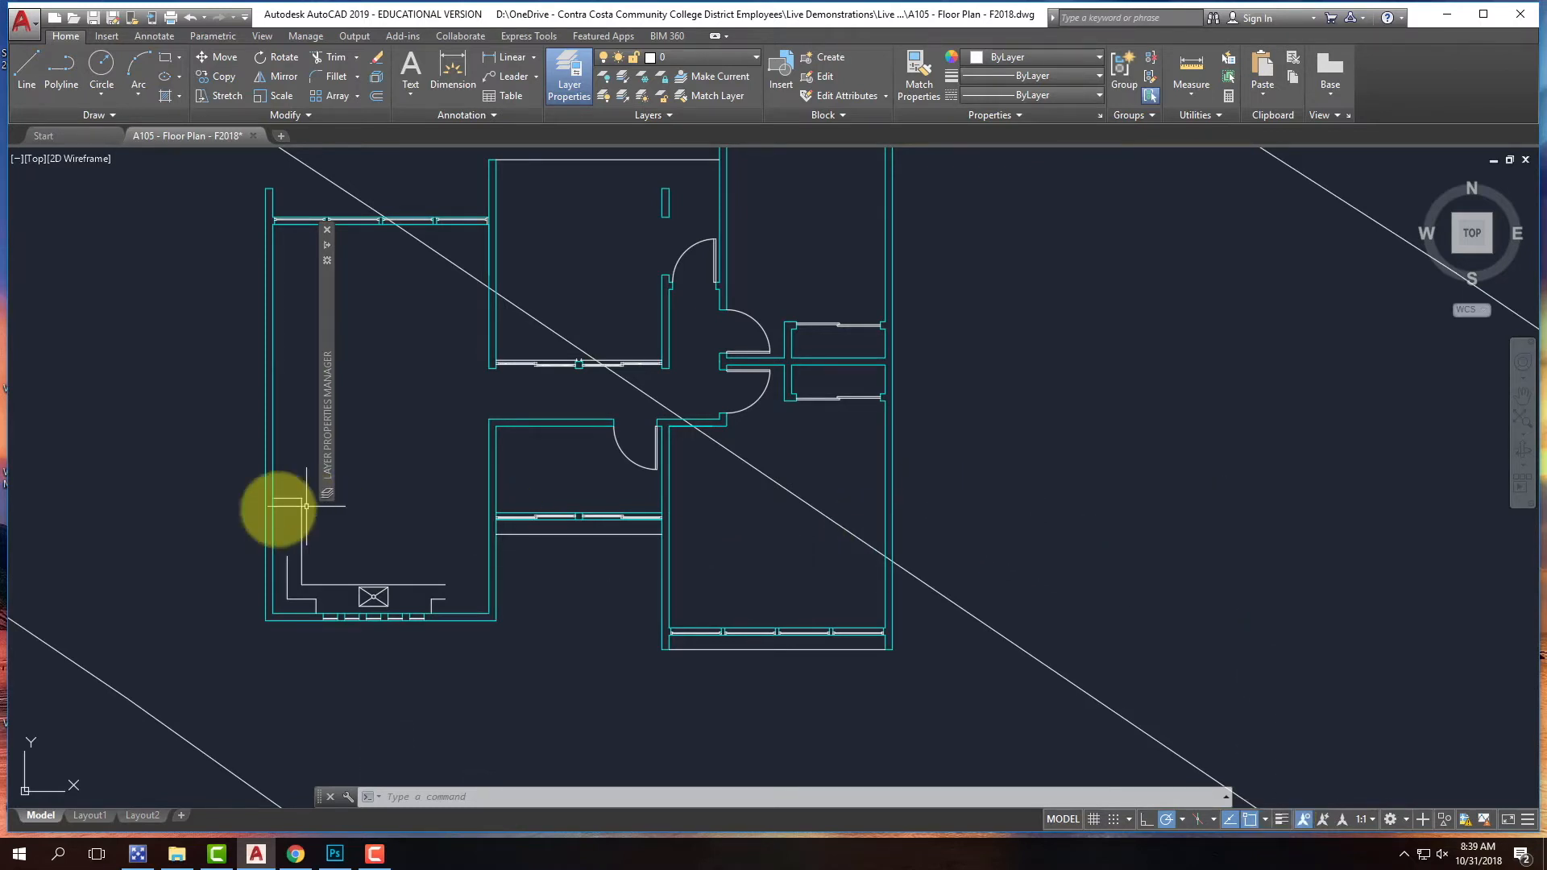
pyautogui.scroll(-2, 306, 508)
pyautogui.scroll(2, 541, 369)
pyautogui.scroll(-2, 887, 404)
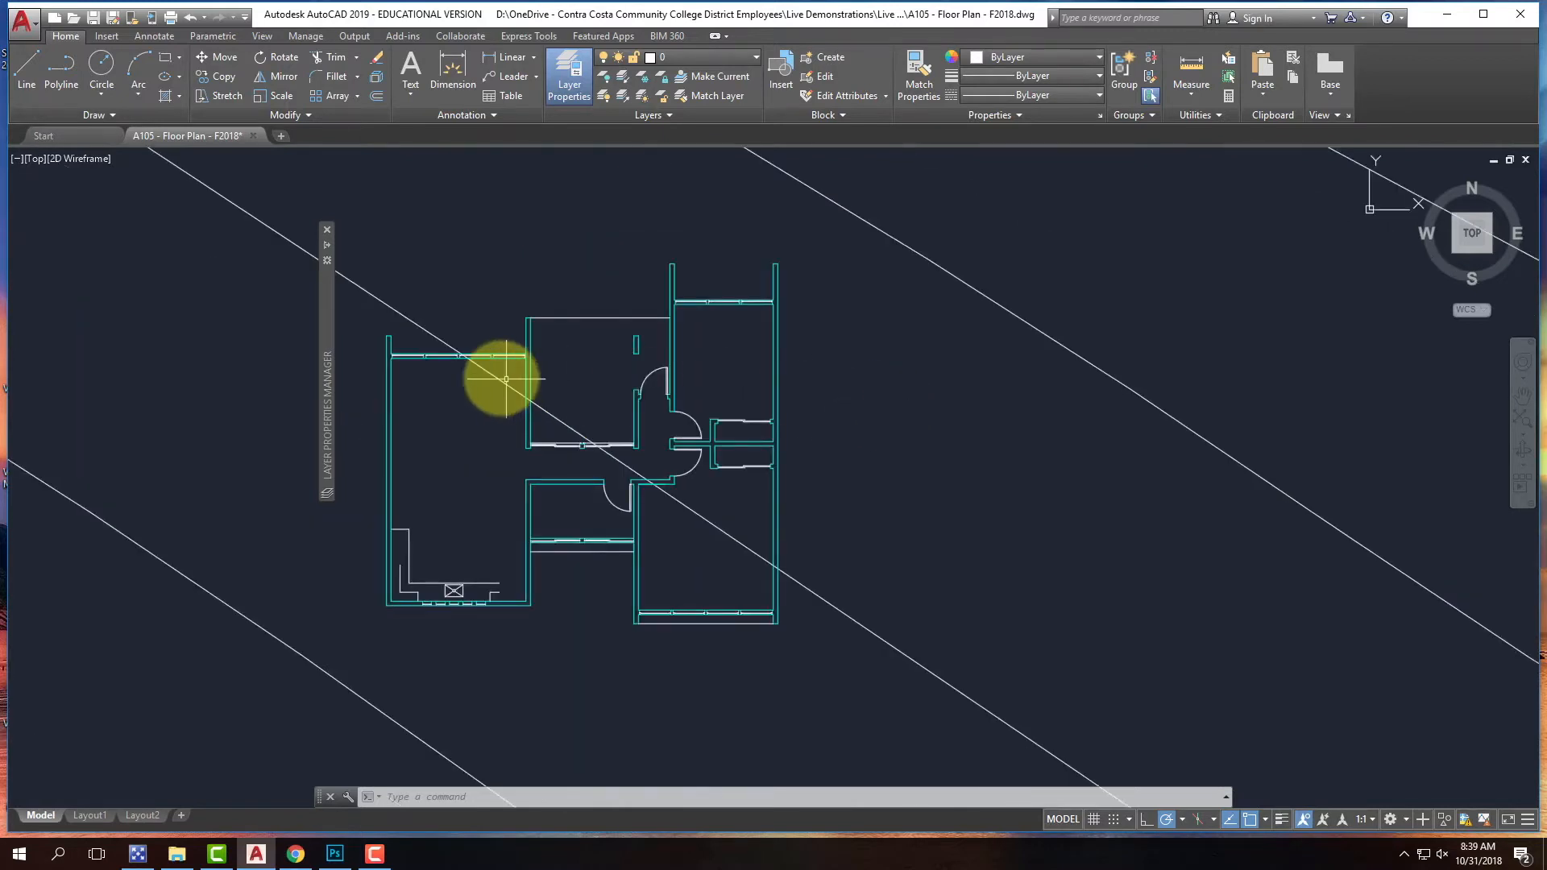
pyautogui.scroll(2, 356, 362)
pyautogui.scroll(-2, 503, 303)
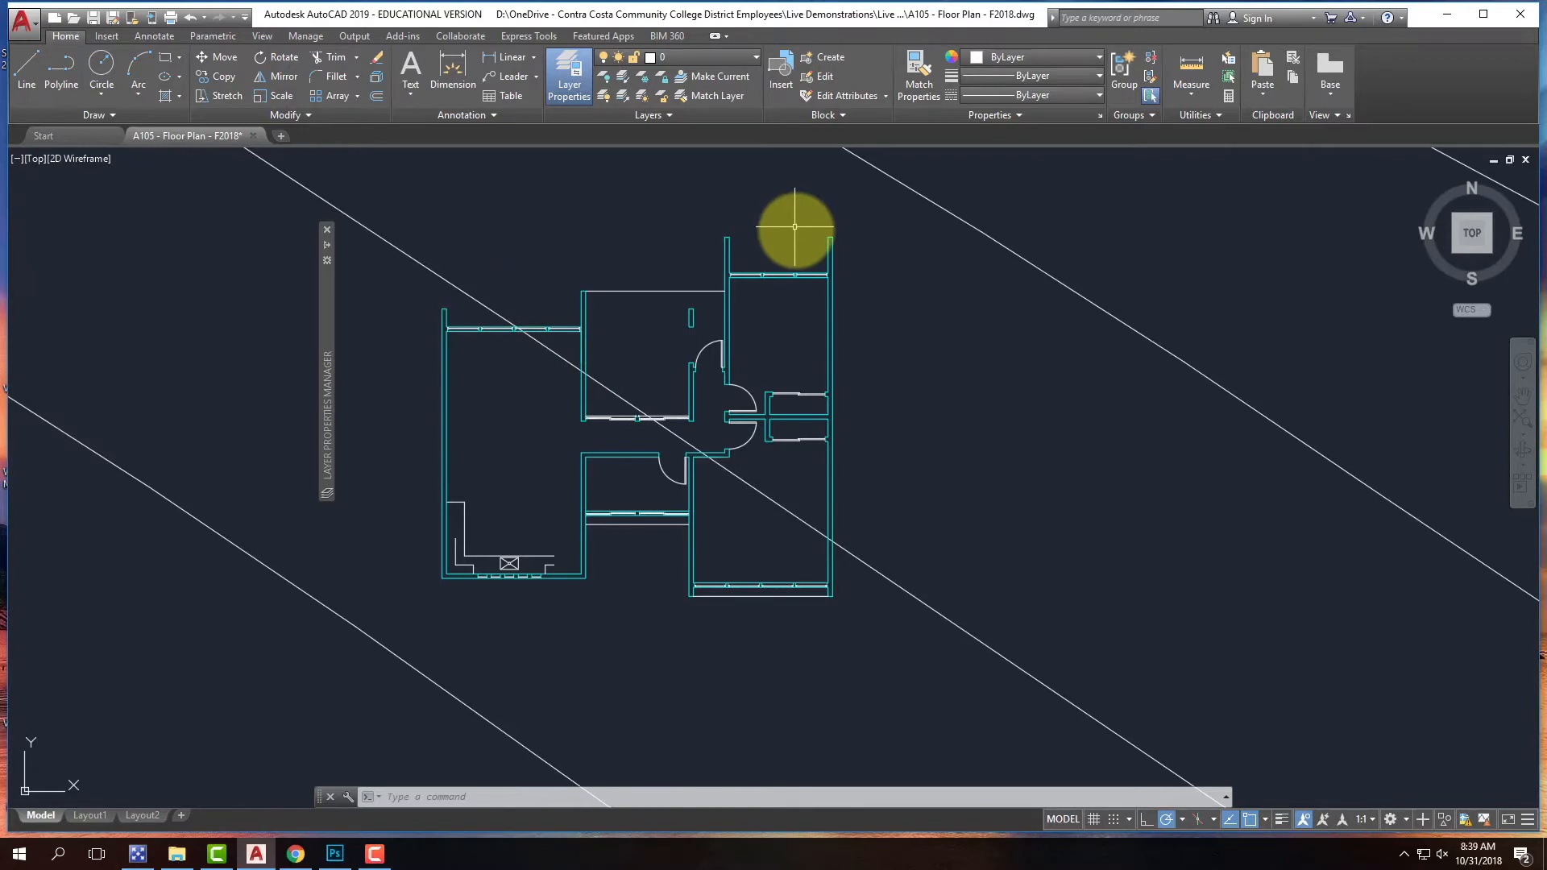
# - Start a plot of the floor plan with the PublishToWeb JPG.pc3 plotter at the Sun Hi-Res (1600 x 1280 pixels) paper size
pyautogui.click(172, 17)
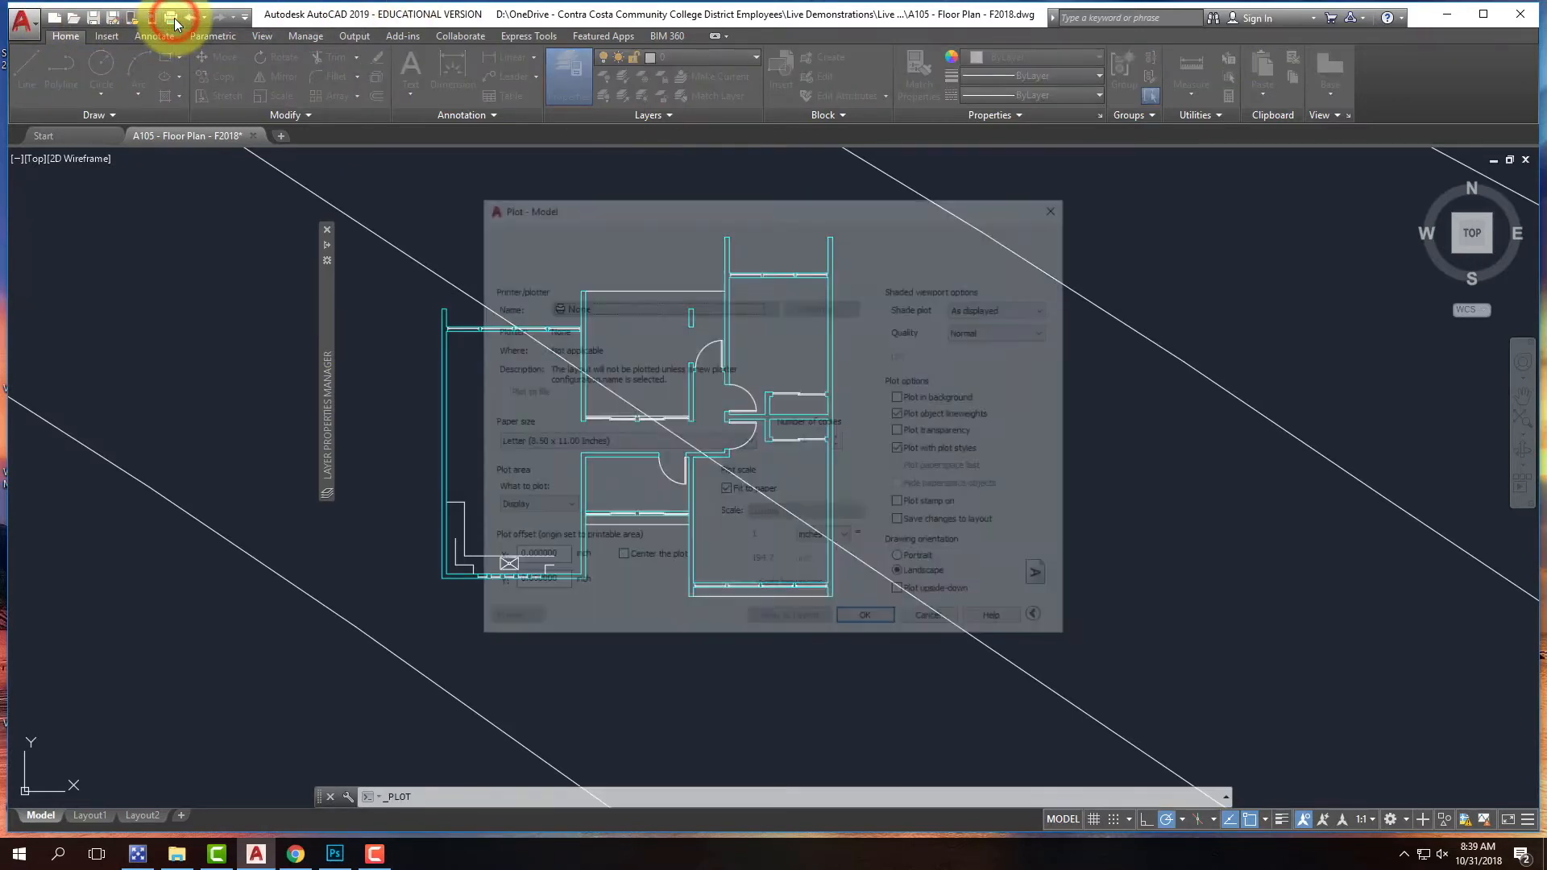
pyautogui.click(685, 305)
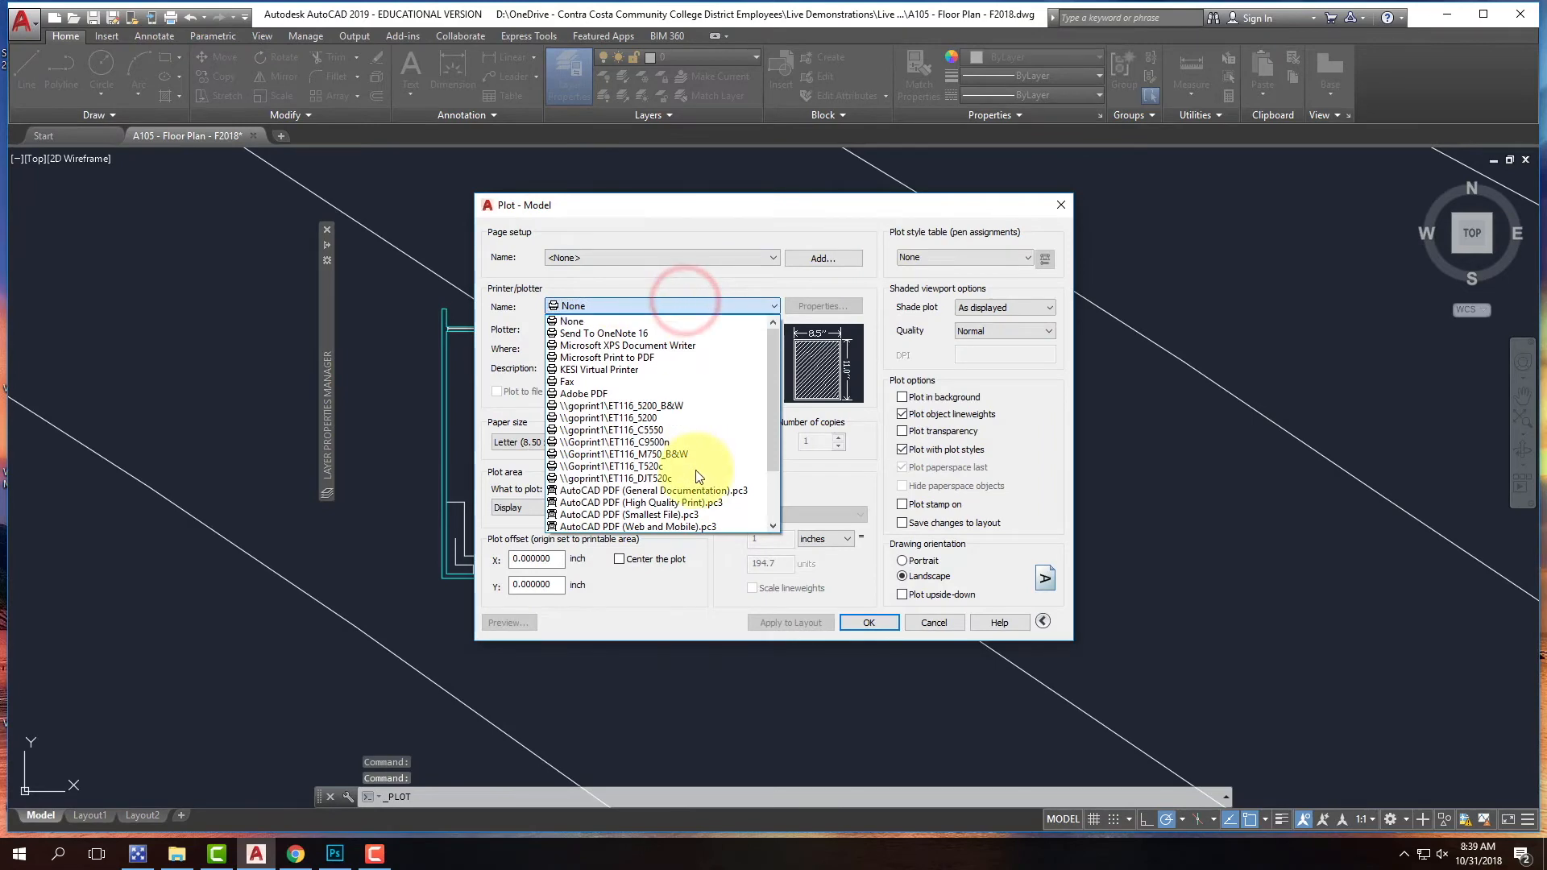
pyautogui.scroll(-2, 691, 518)
pyautogui.click(643, 513)
pyautogui.click(687, 366)
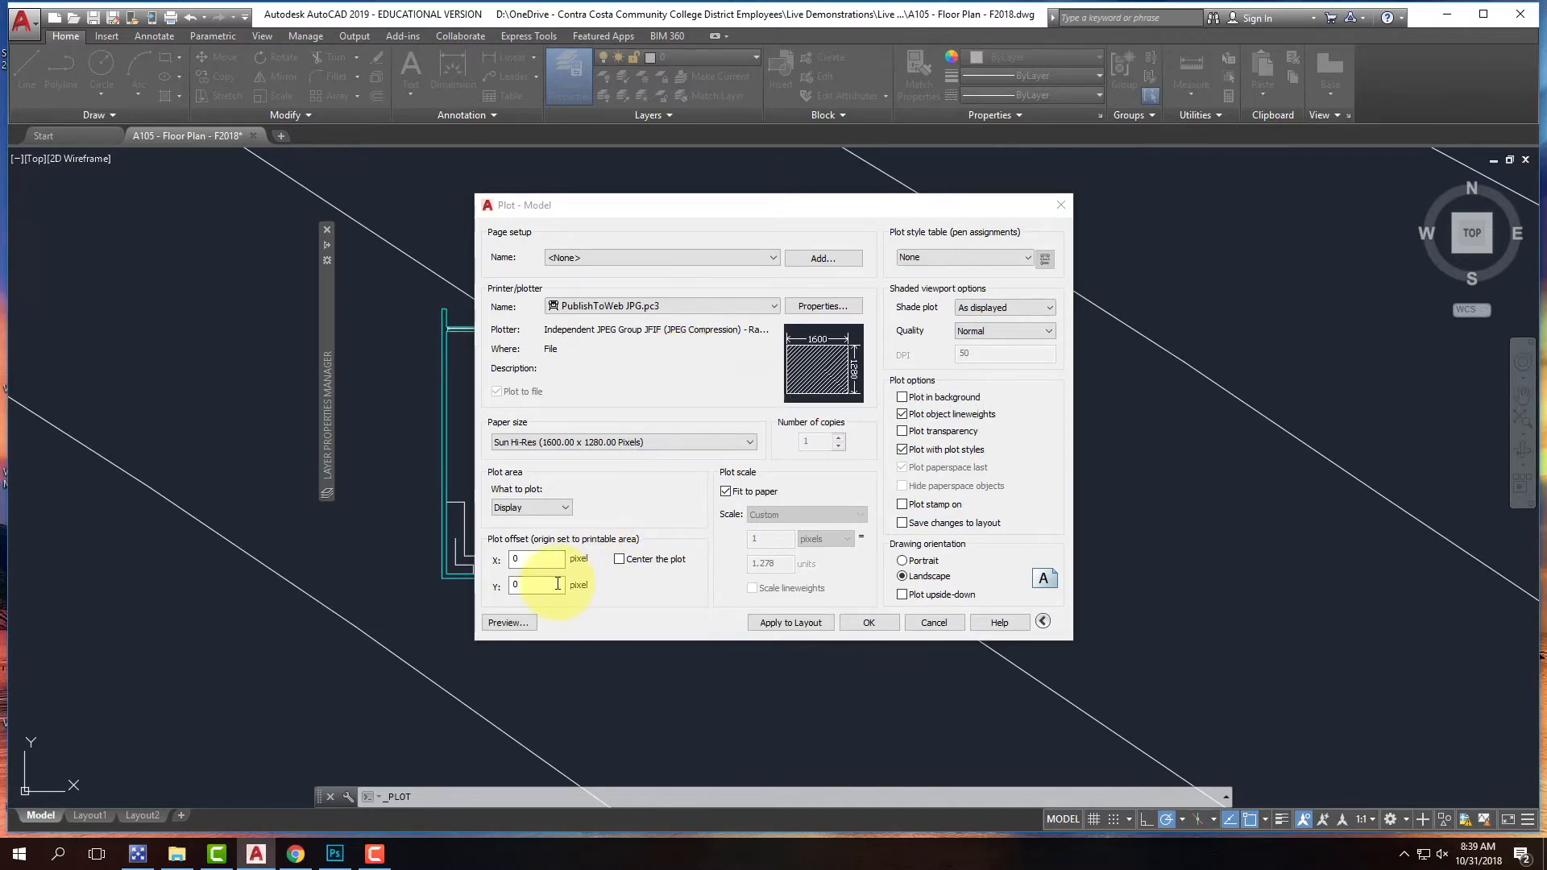
# - Set the plot area to a window enclosing the whole floor plan
pyautogui.click(532, 508)
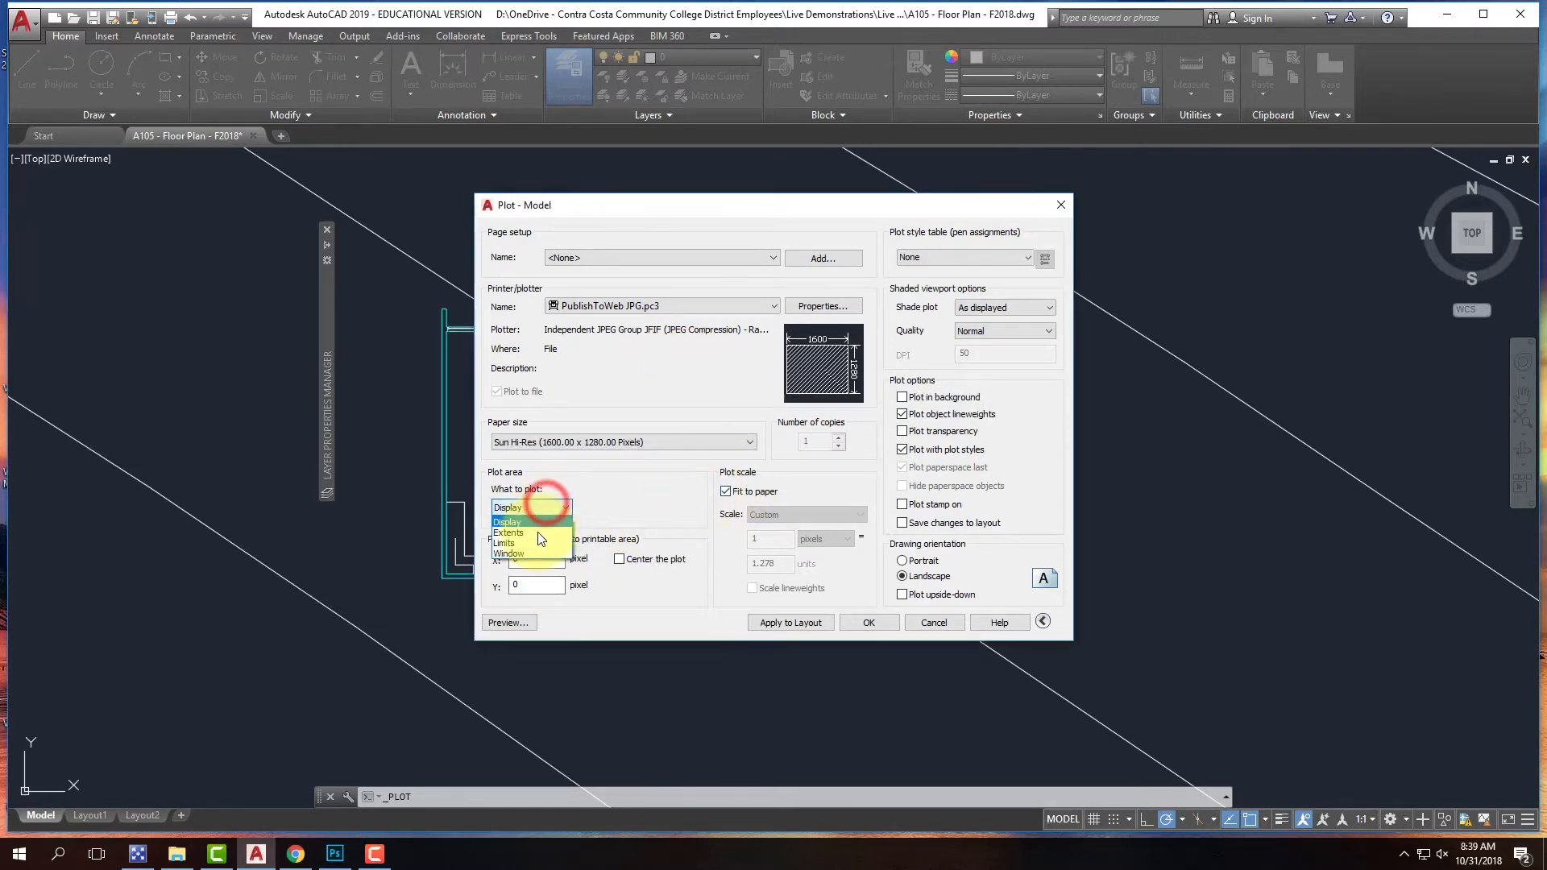
pyautogui.click(534, 551)
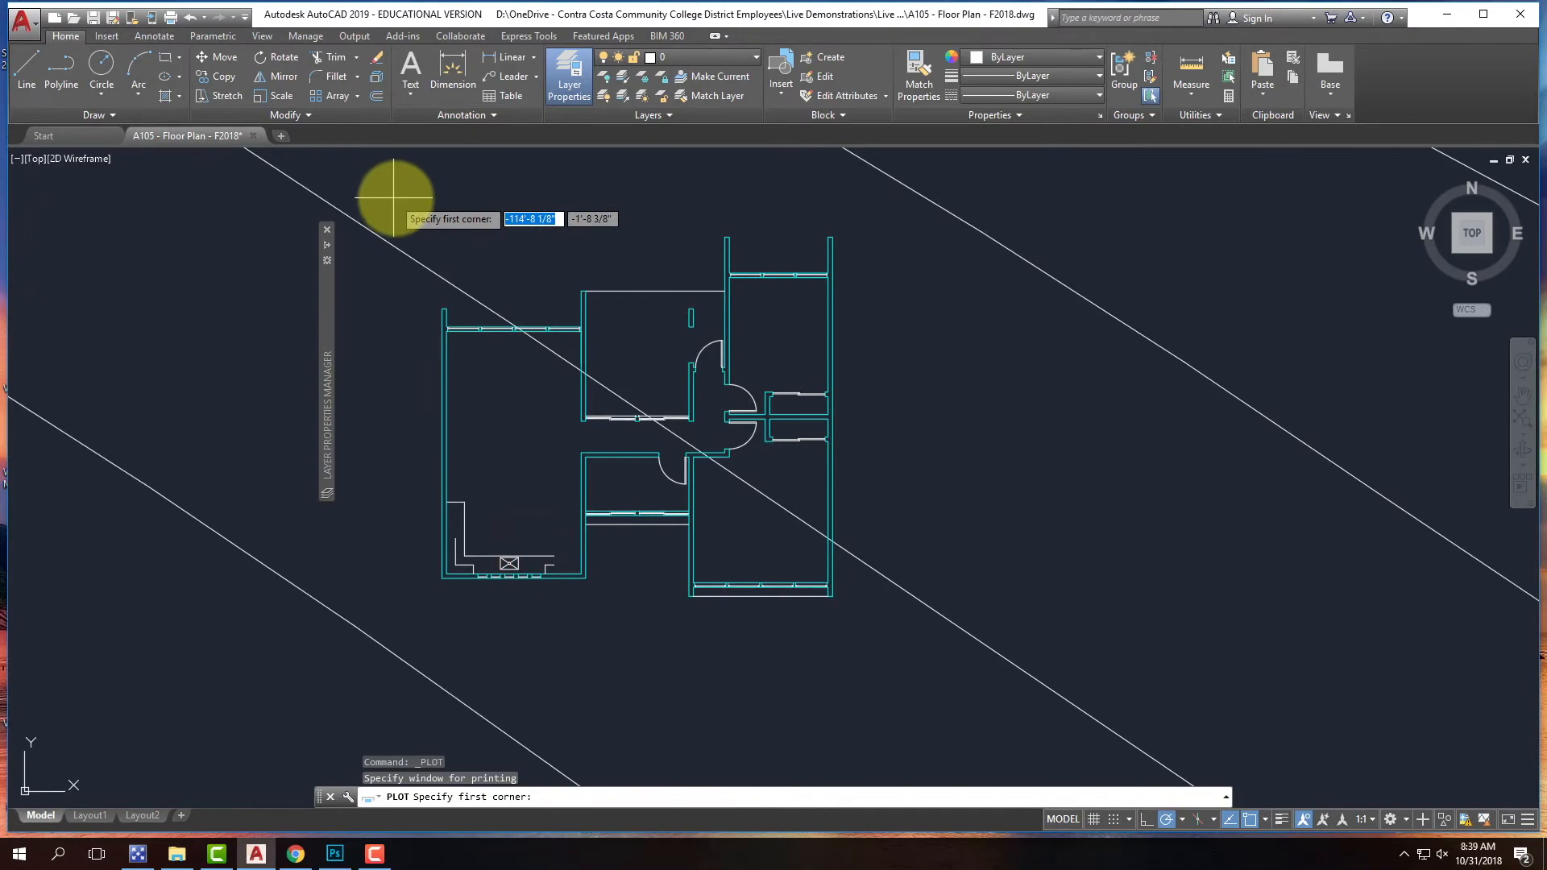
pyautogui.click(398, 196)
pyautogui.click(890, 639)
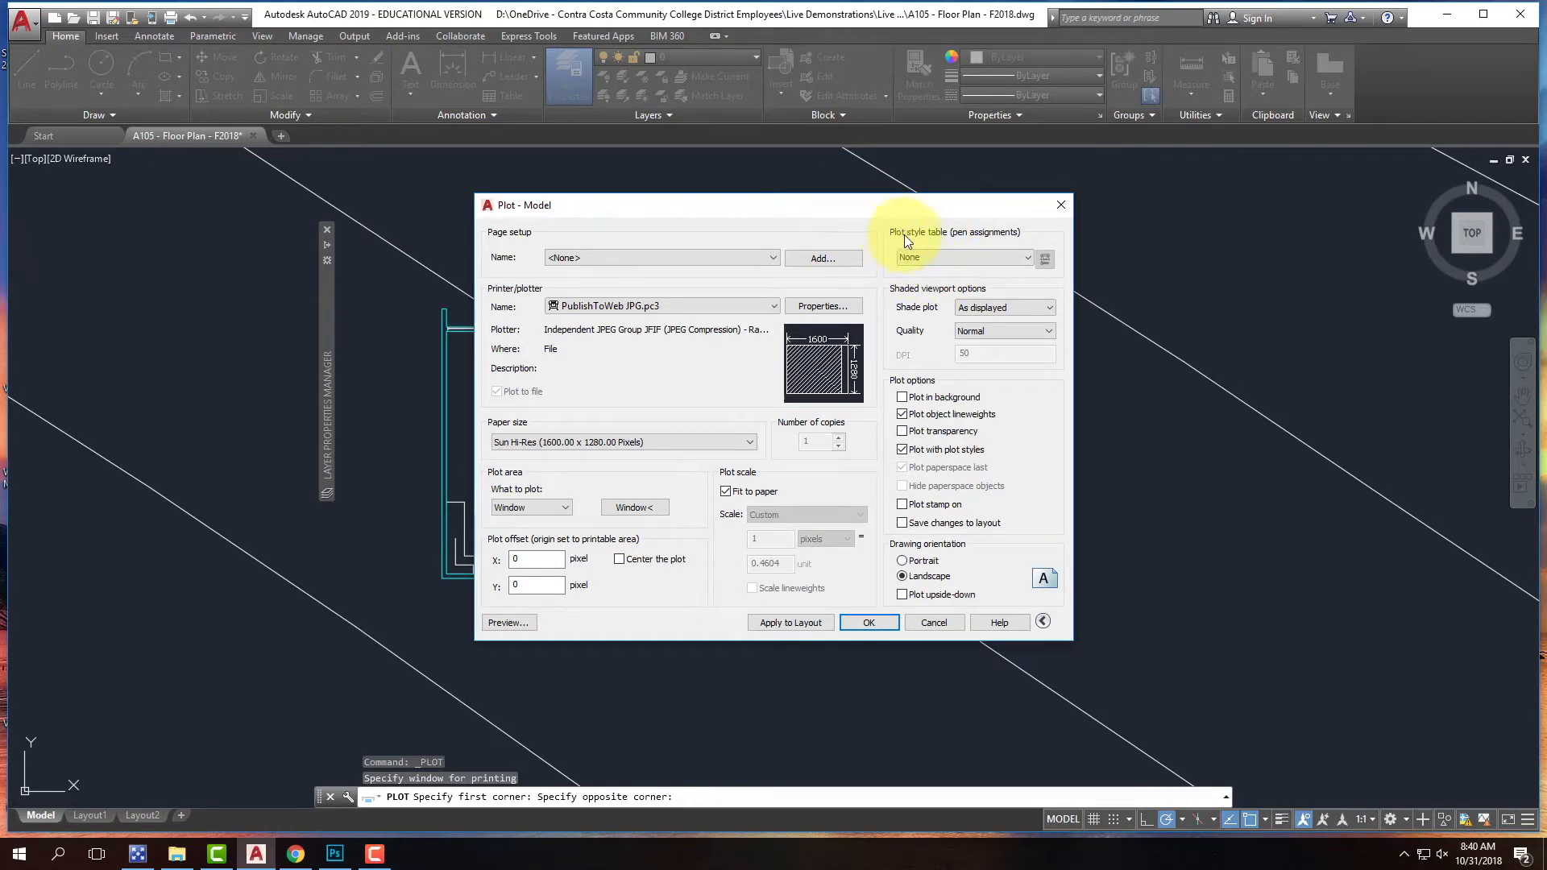
# - Assign the acad.ctb plot style table to all layouts, keeping the additional plot options expanded
pyautogui.click(974, 260)
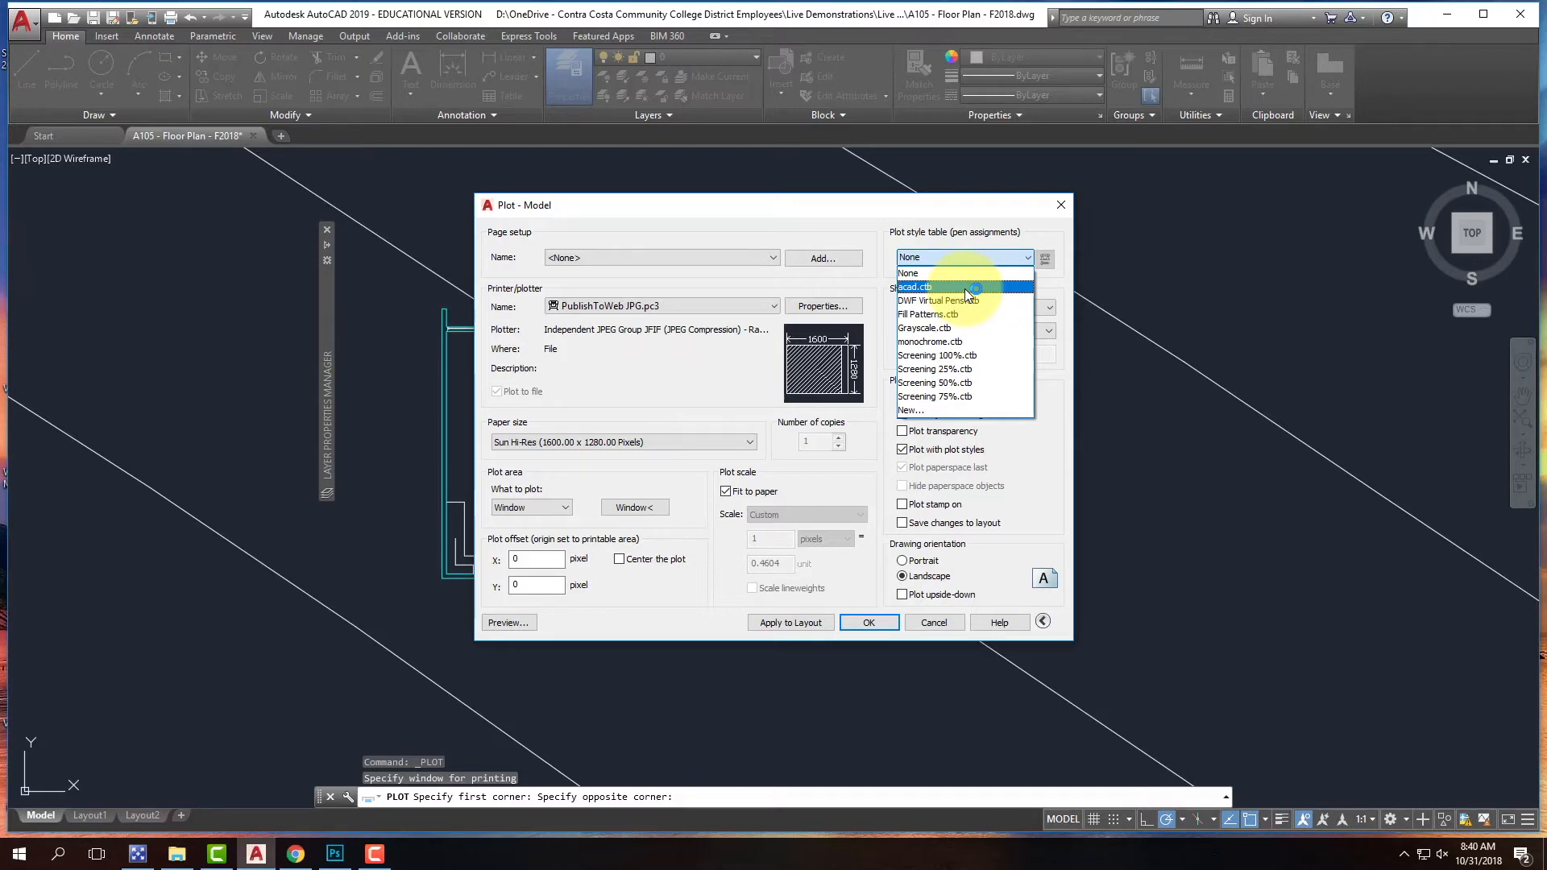
pyautogui.click(965, 288)
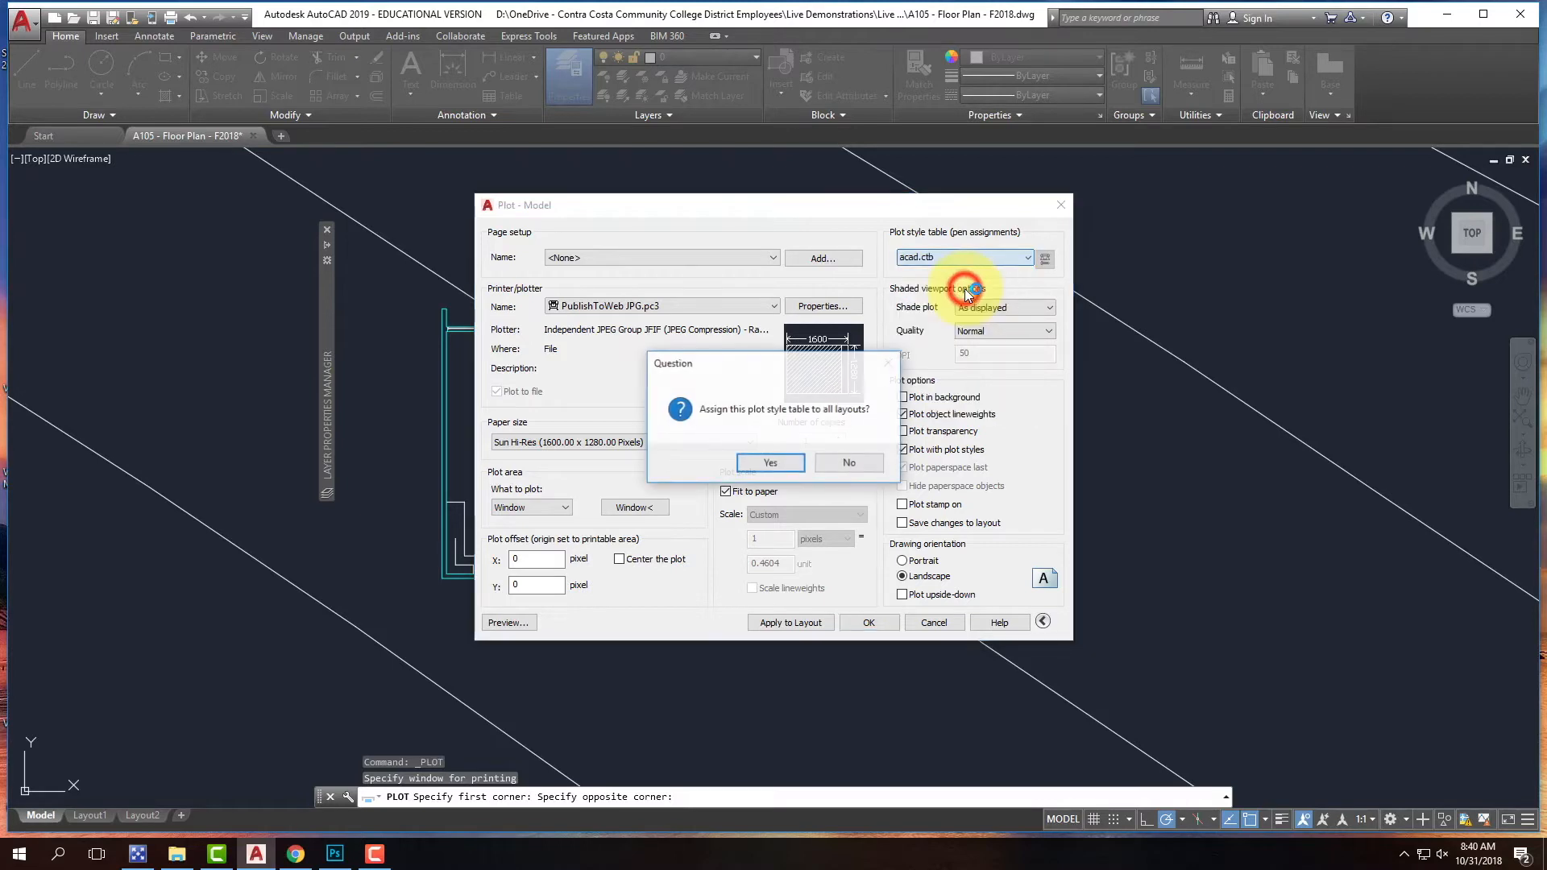
pyautogui.click(774, 464)
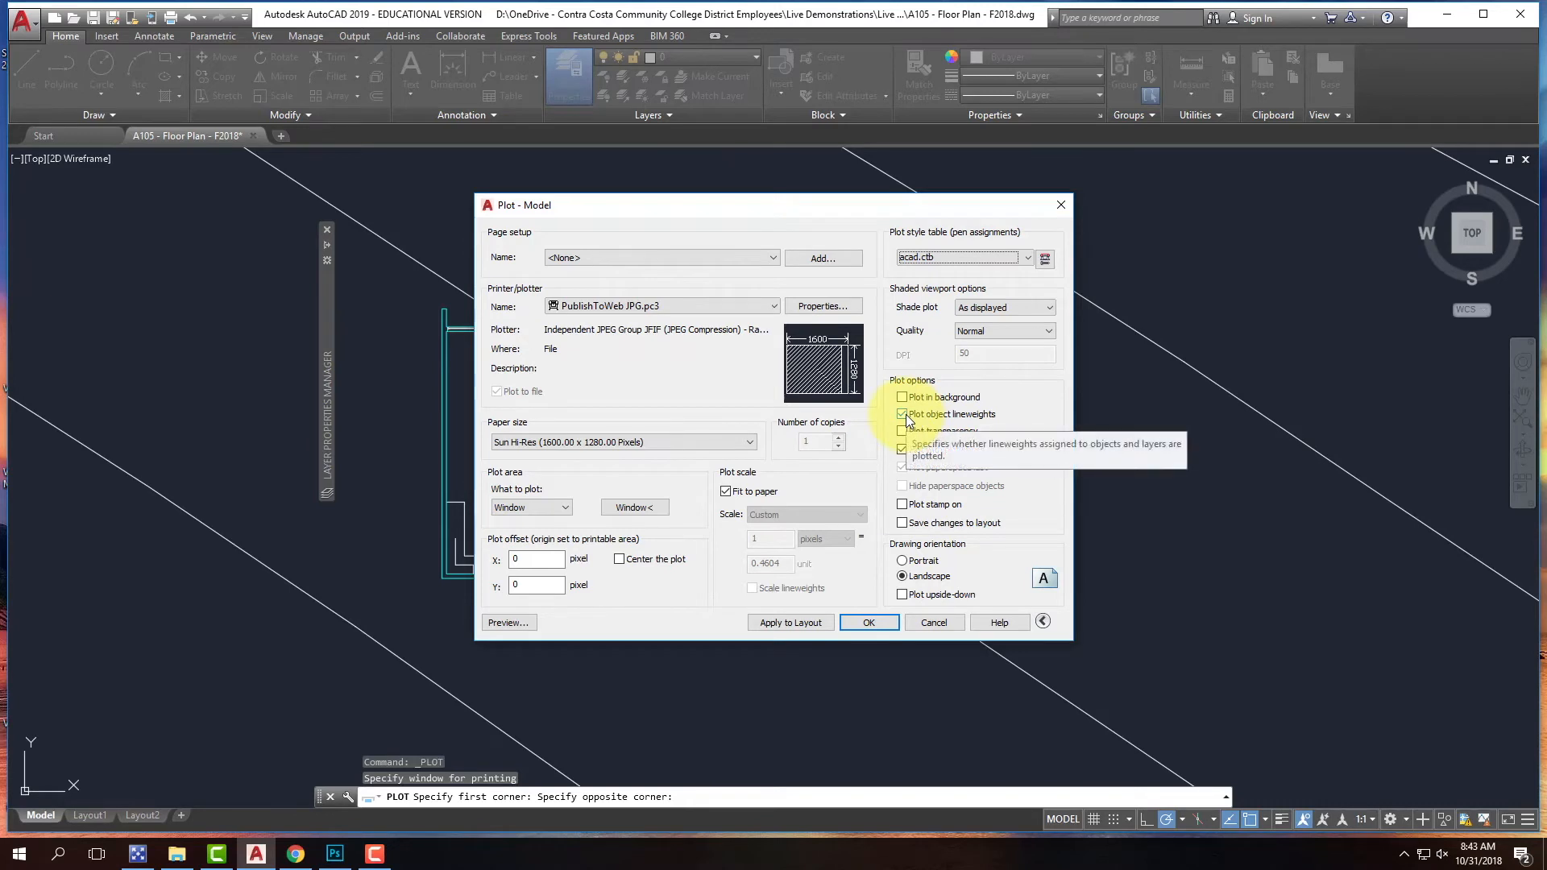
pyautogui.click(1043, 621)
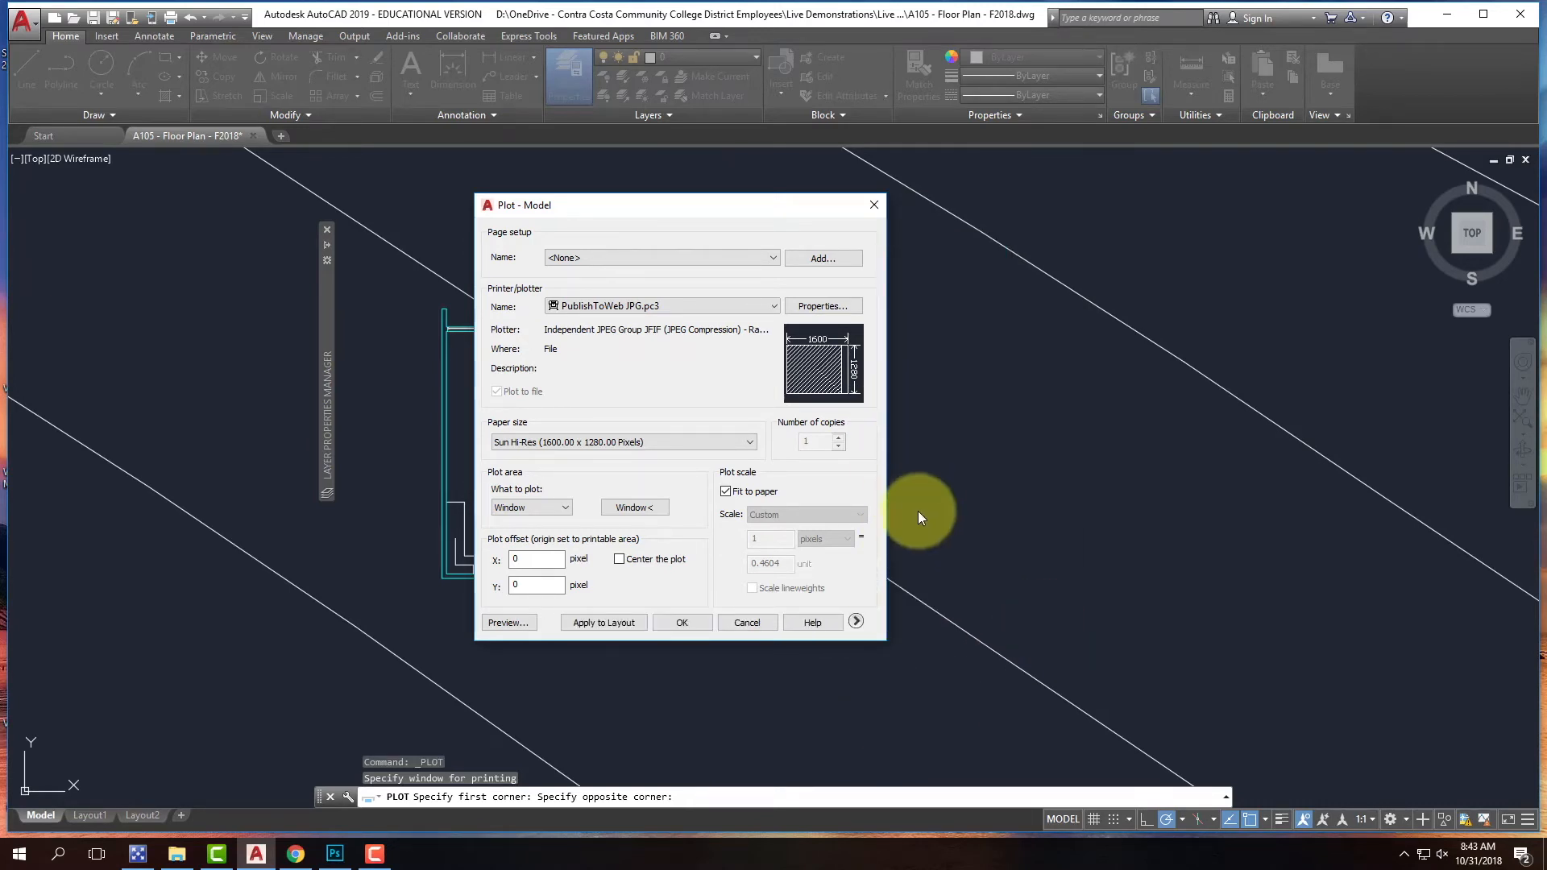
pyautogui.click(856, 622)
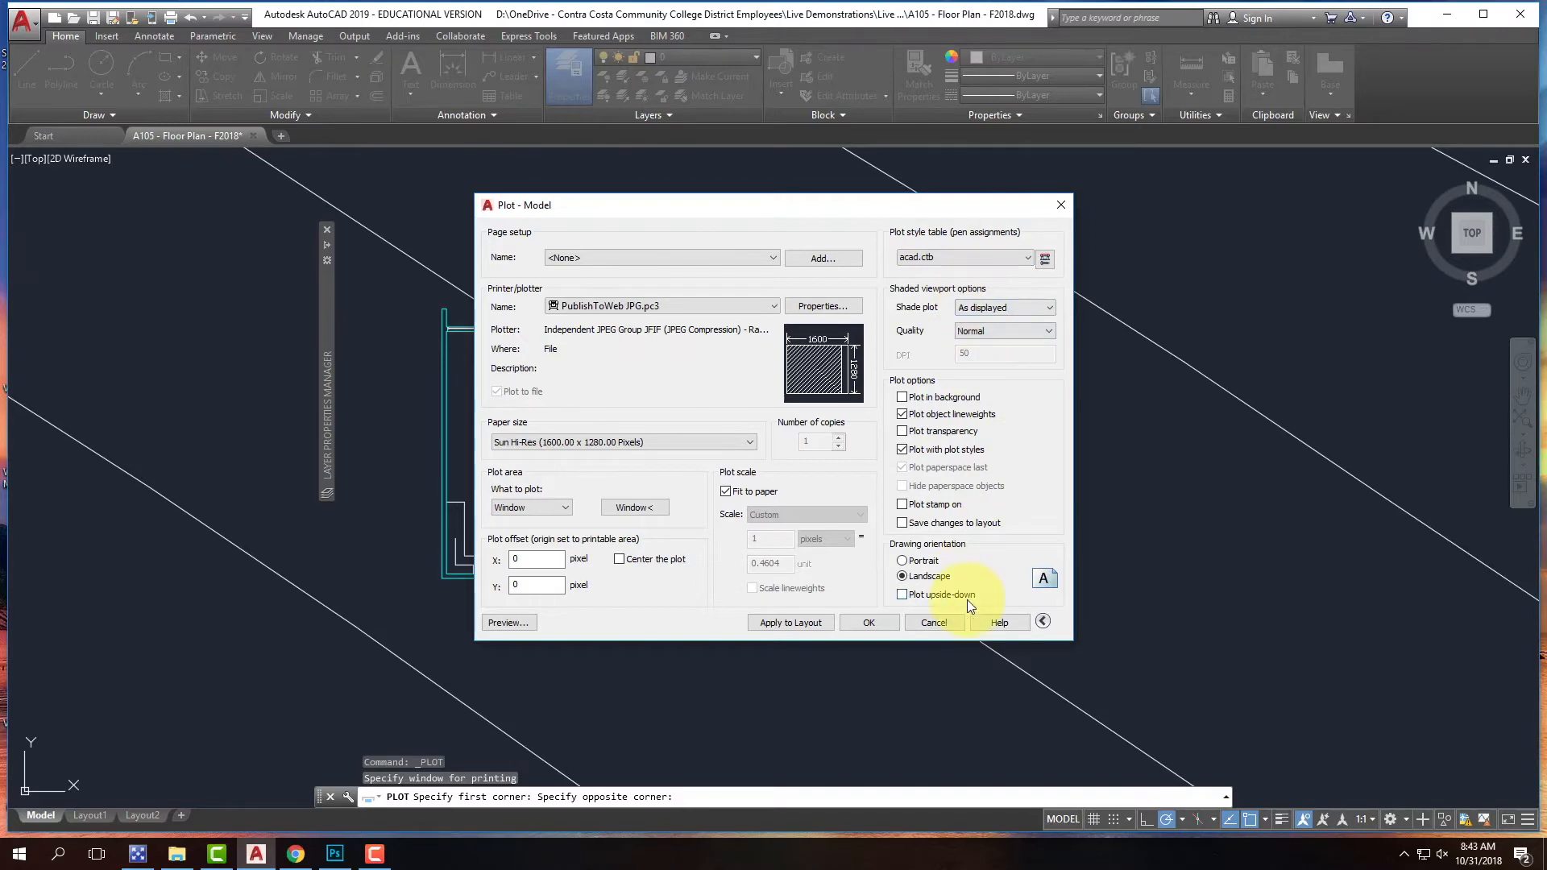
# - Plot the drawing to the Desktop as "A105 - Floor Plan - F2018-Model.jpg"
pyautogui.click(868, 623)
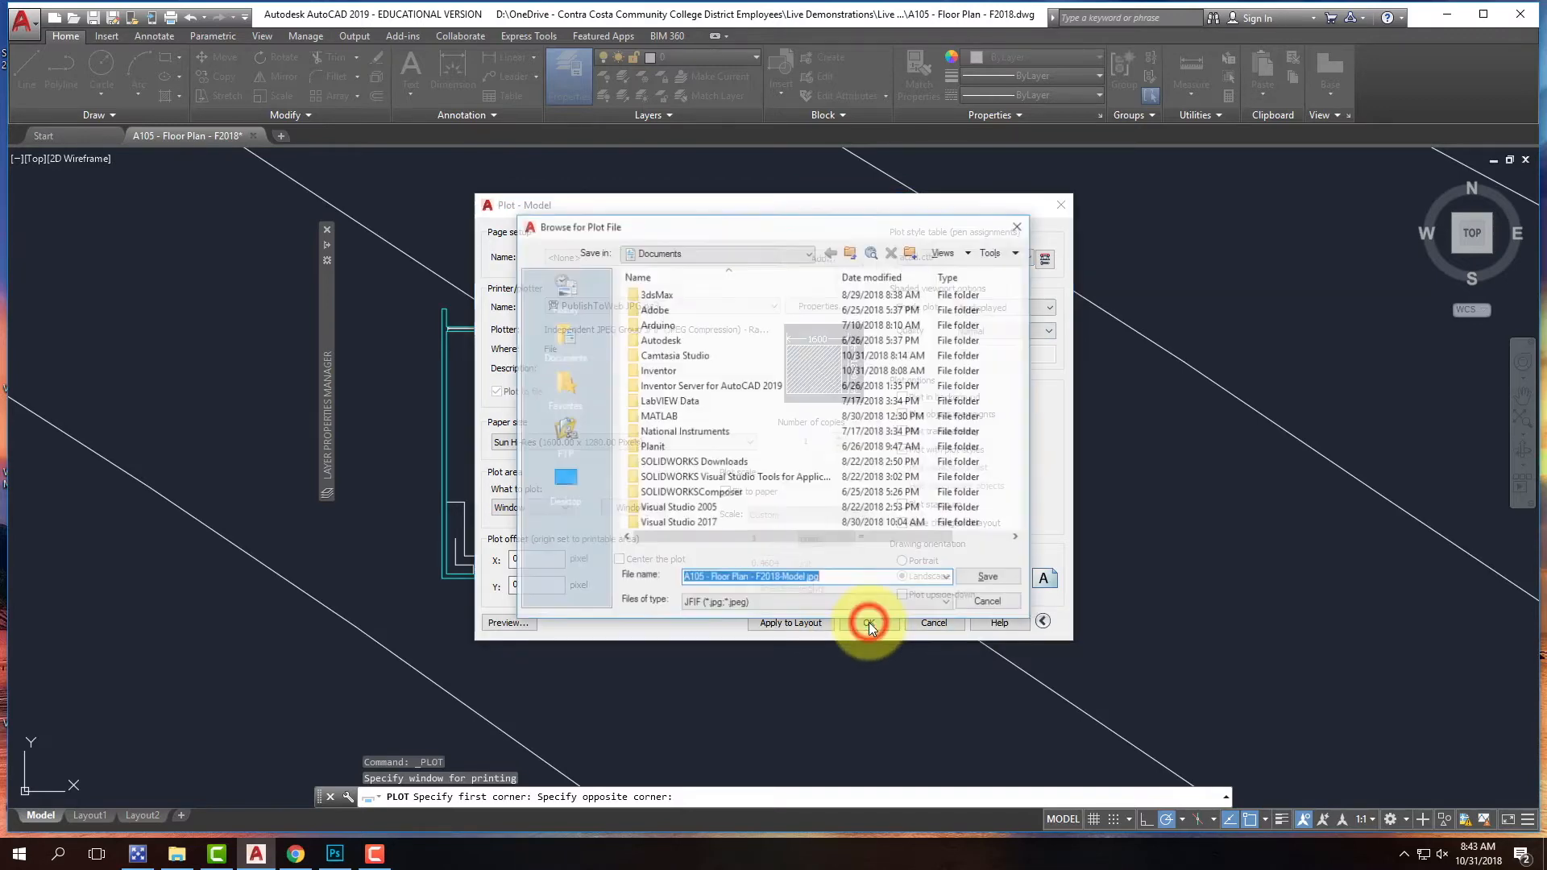
pyautogui.click(565, 477)
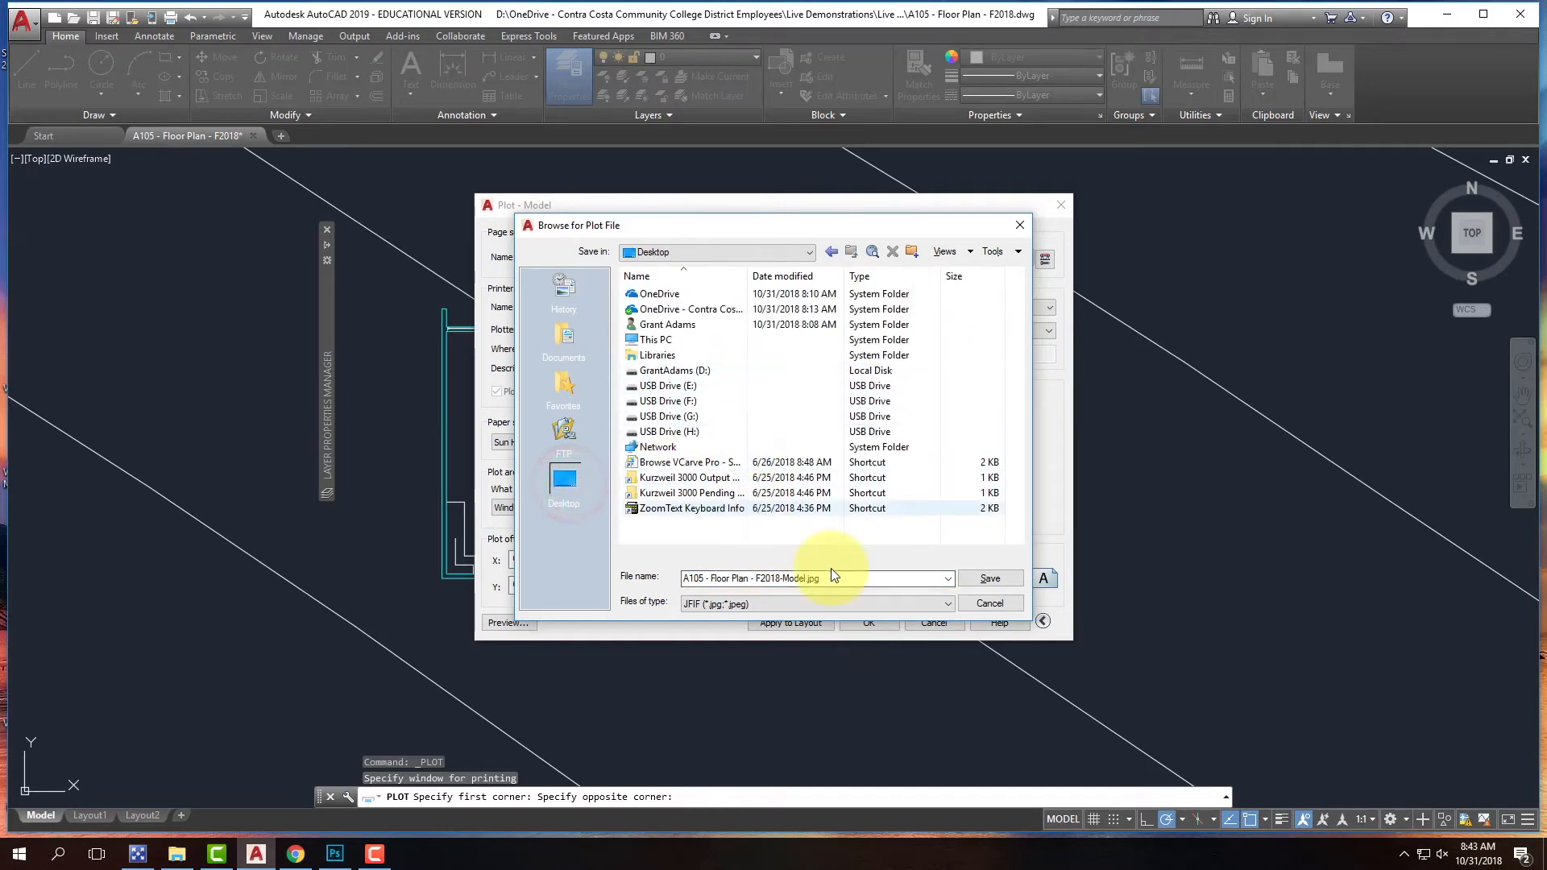
pyautogui.click(989, 578)
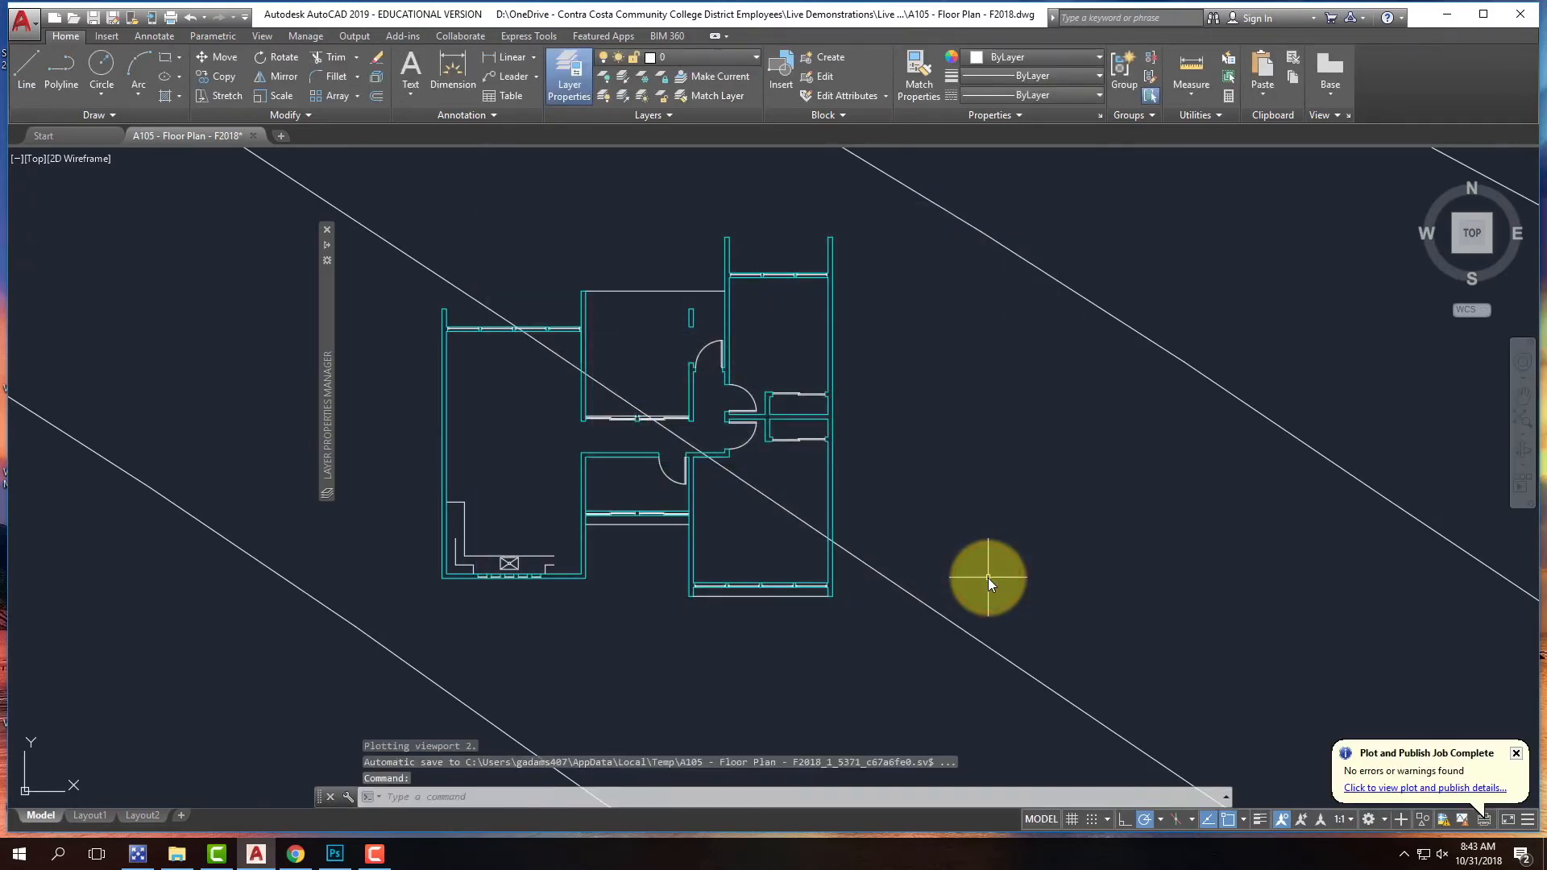
# - Minimize AutoCAD and open the plotted floor plan JPG from the desktop in Photoshop to examine its colors and lineweights
pyautogui.click(1447, 15)
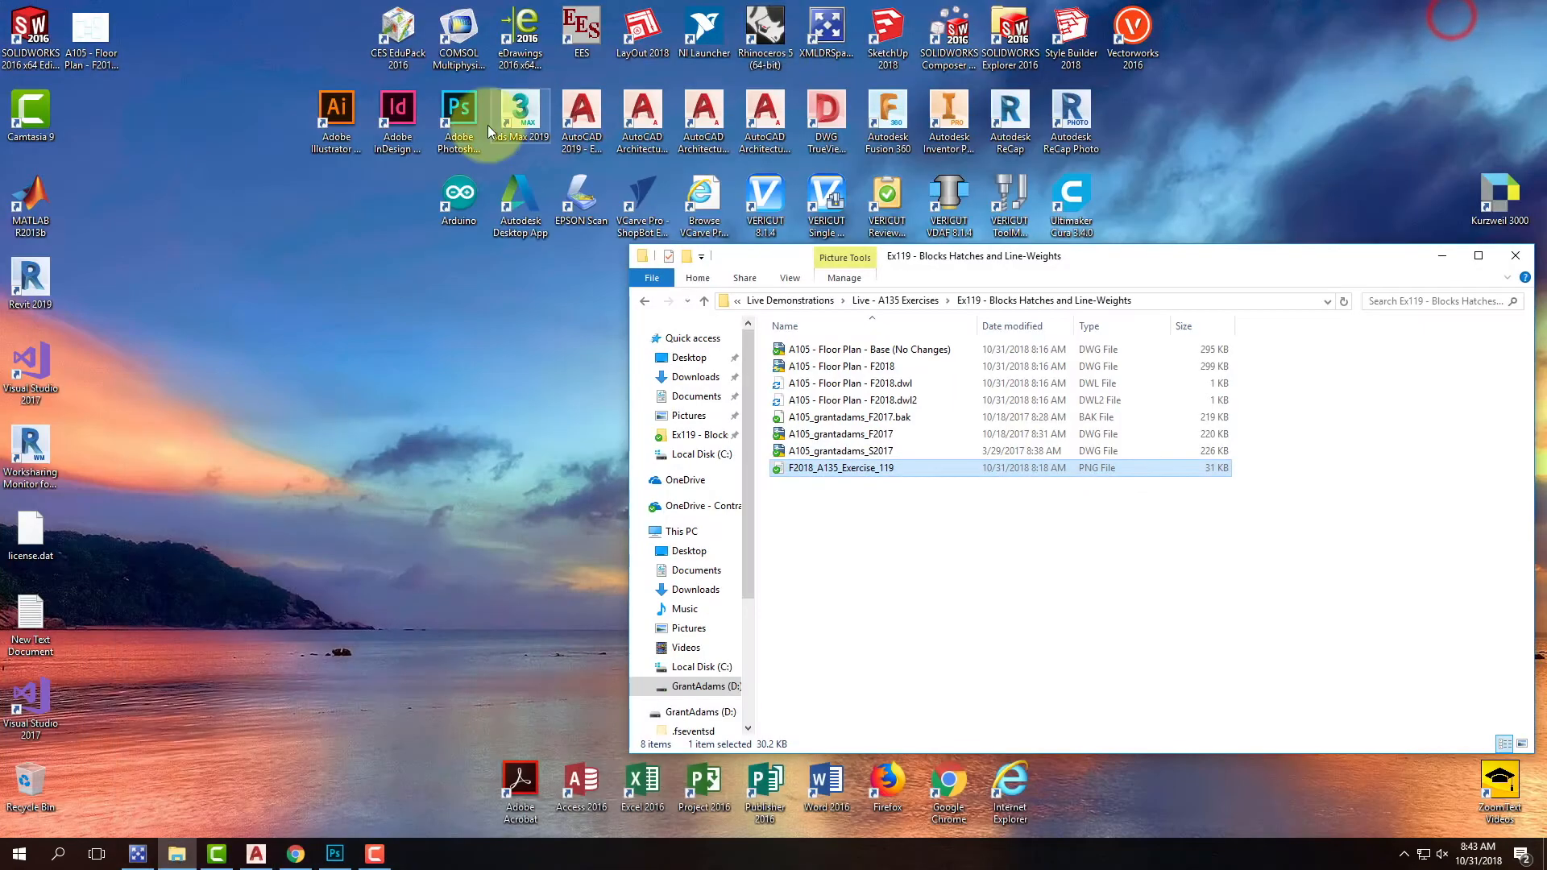
pyautogui.click(81, 32)
pyautogui.rightClick(78, 33)
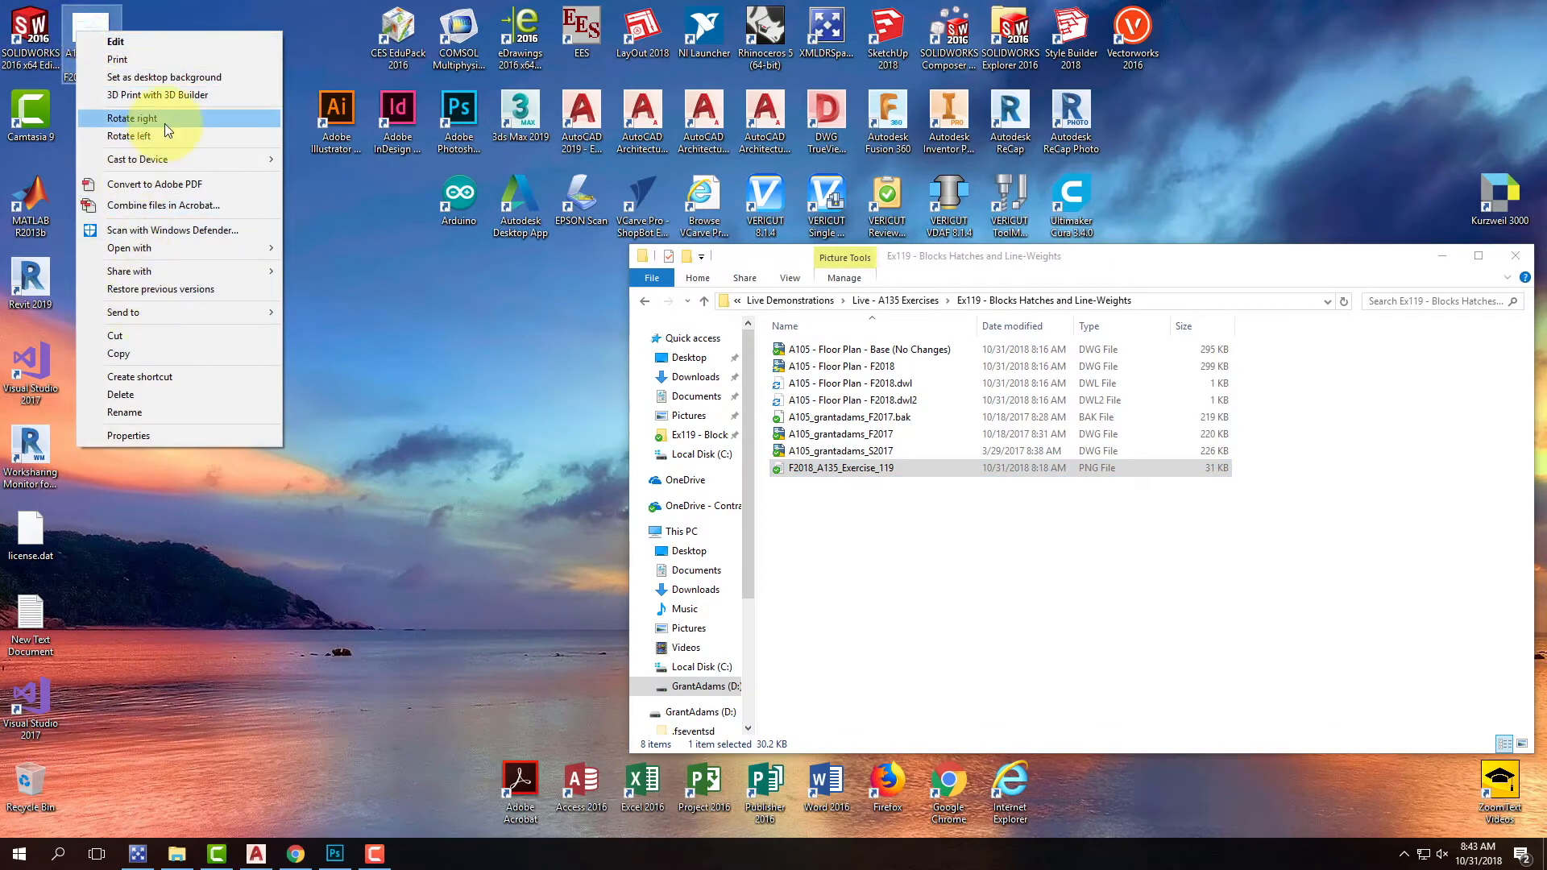
pyautogui.click(314, 275)
pyautogui.click(92, 31)
pyautogui.moveTo(93, 30); pyautogui.dragTo(667, 59)
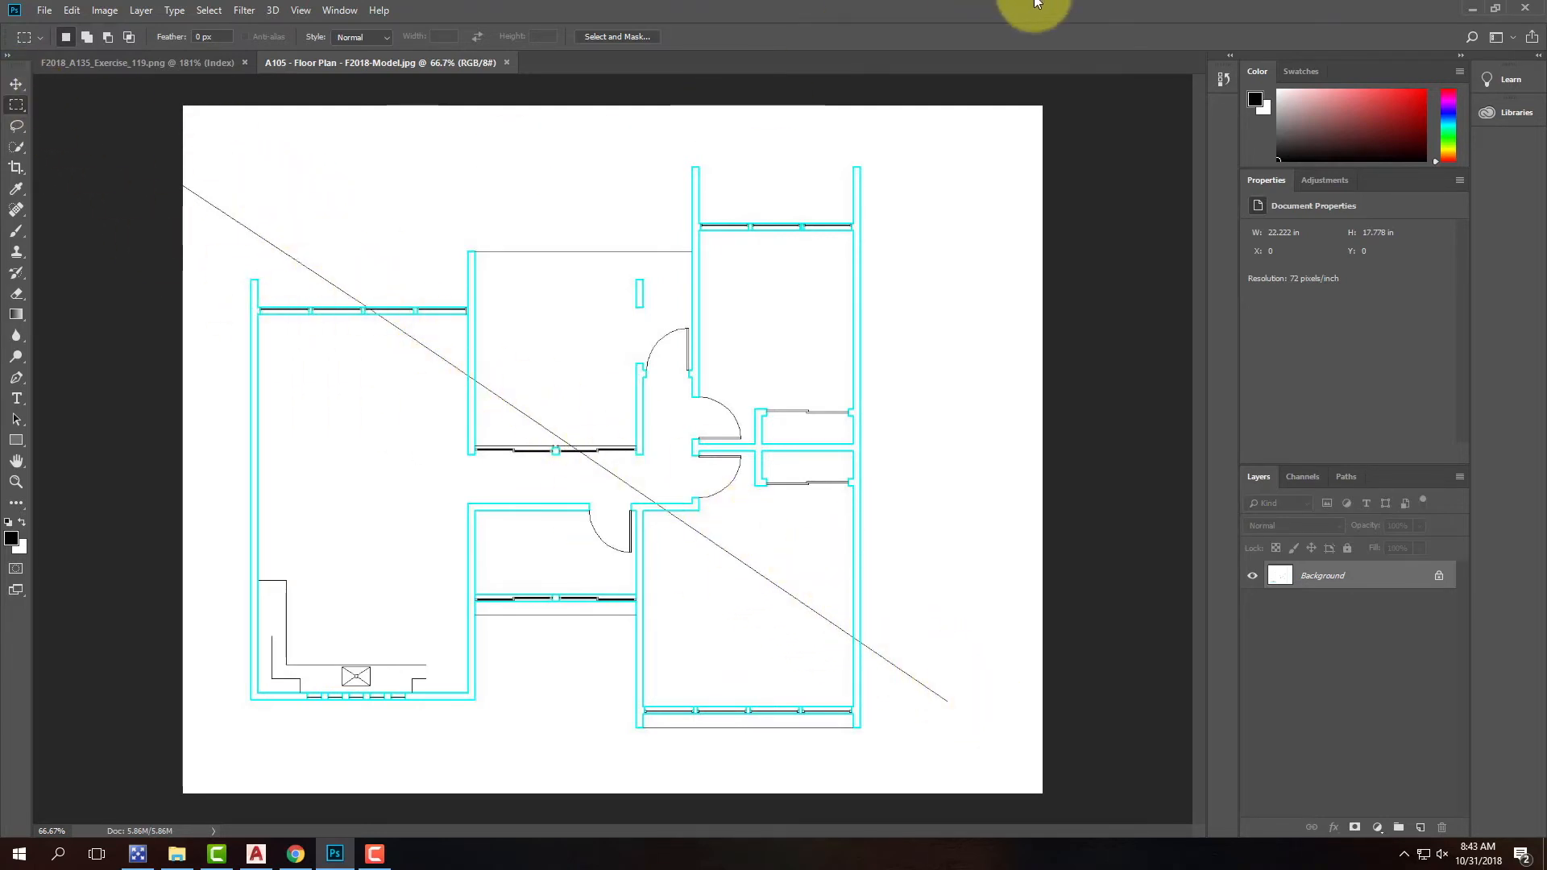
# - Switch back to AutoCAD and set the A-Wall layer's color to white
pyautogui.click(1472, 7)
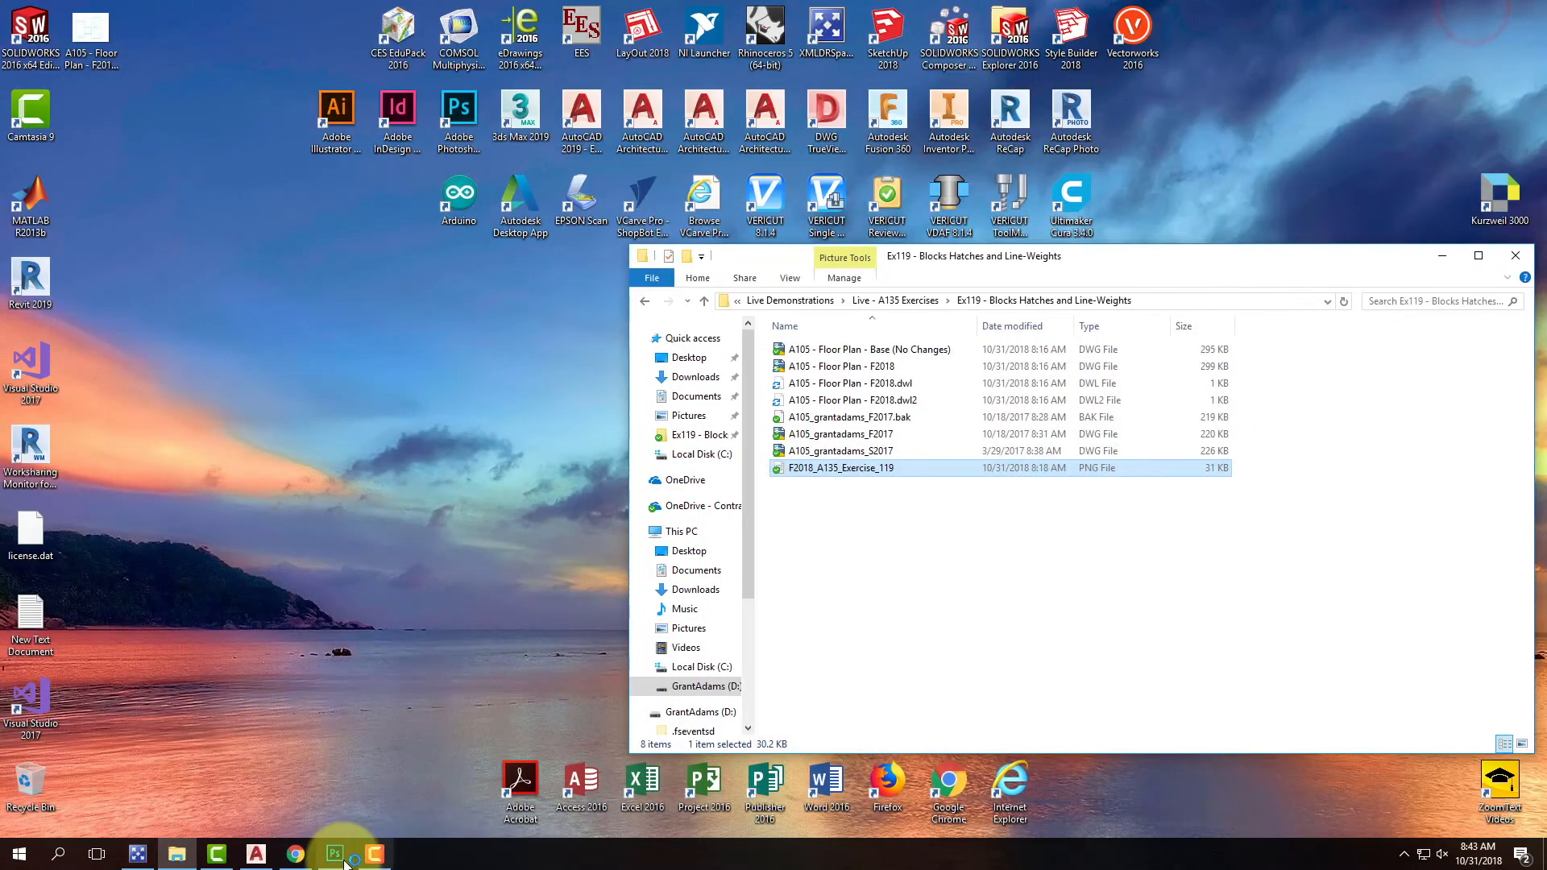
pyautogui.click(254, 853)
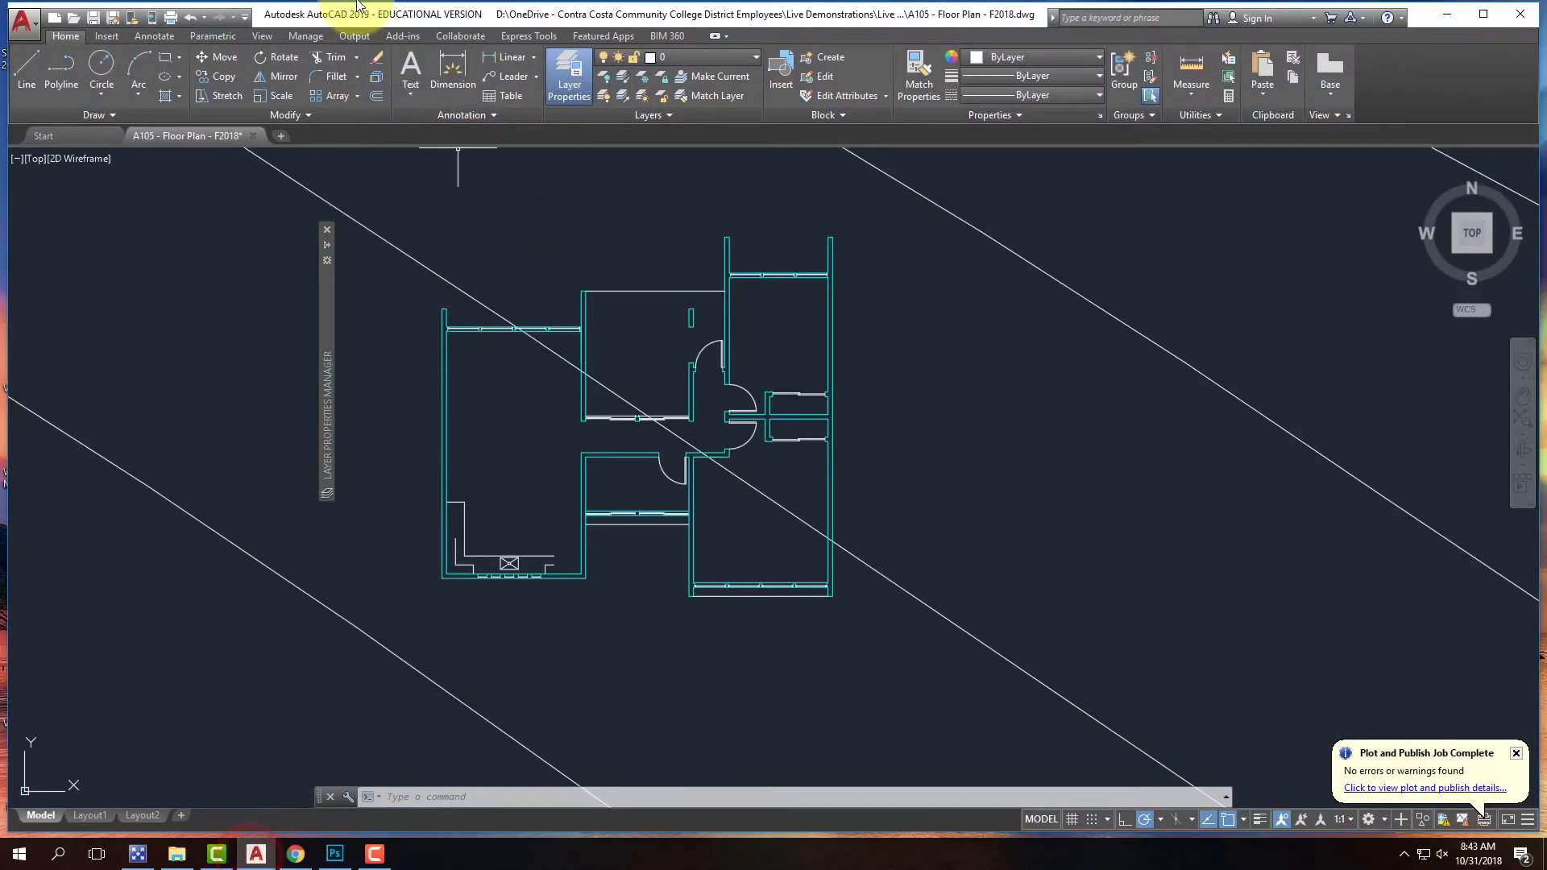
pyautogui.click(566, 78)
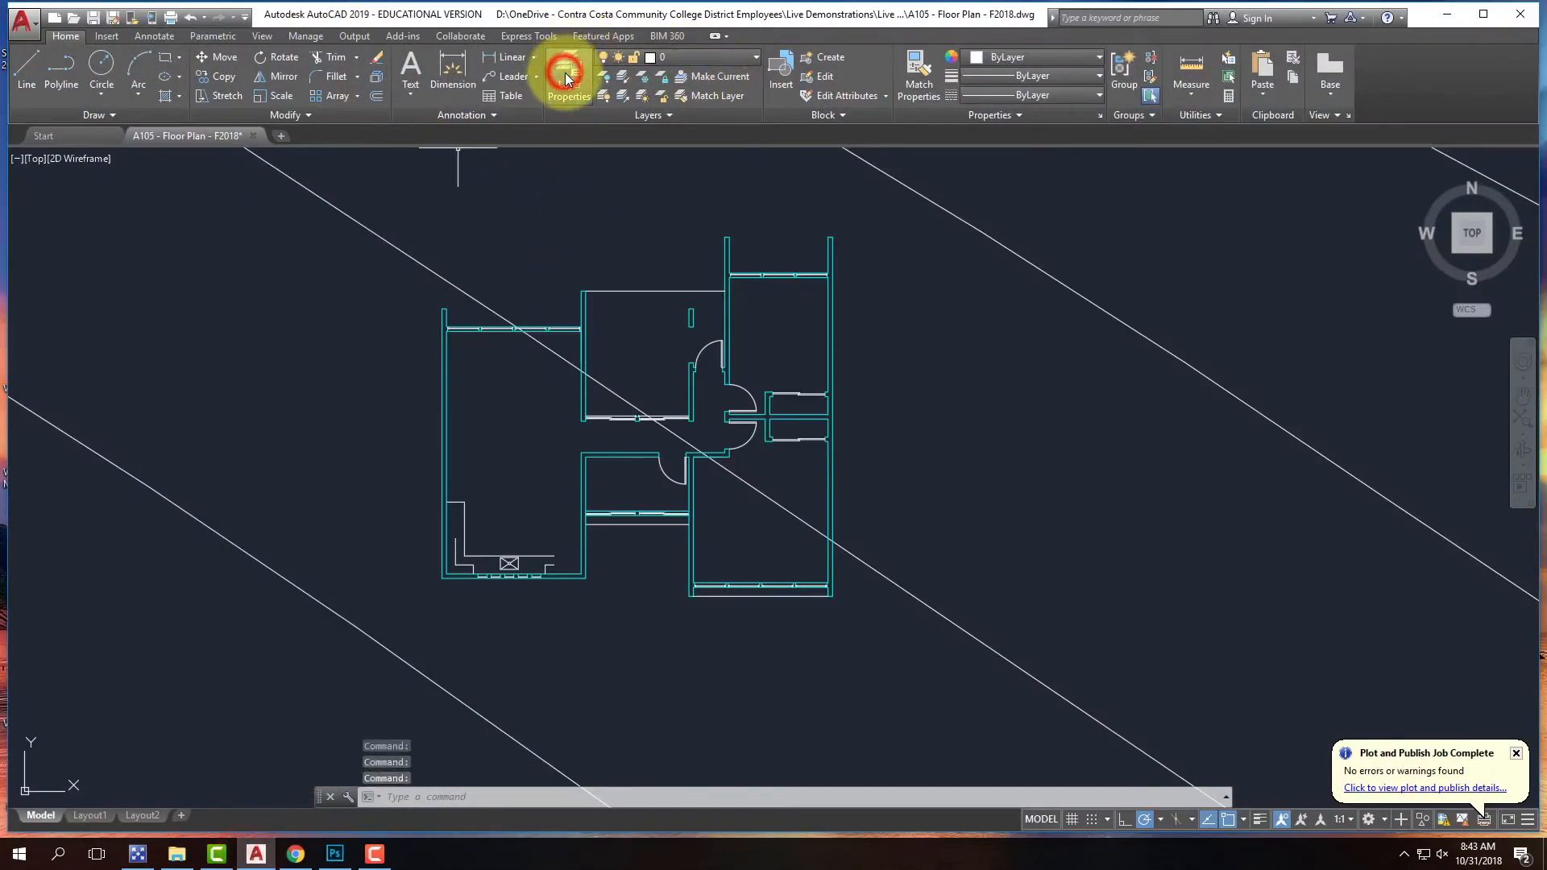
pyautogui.click(566, 79)
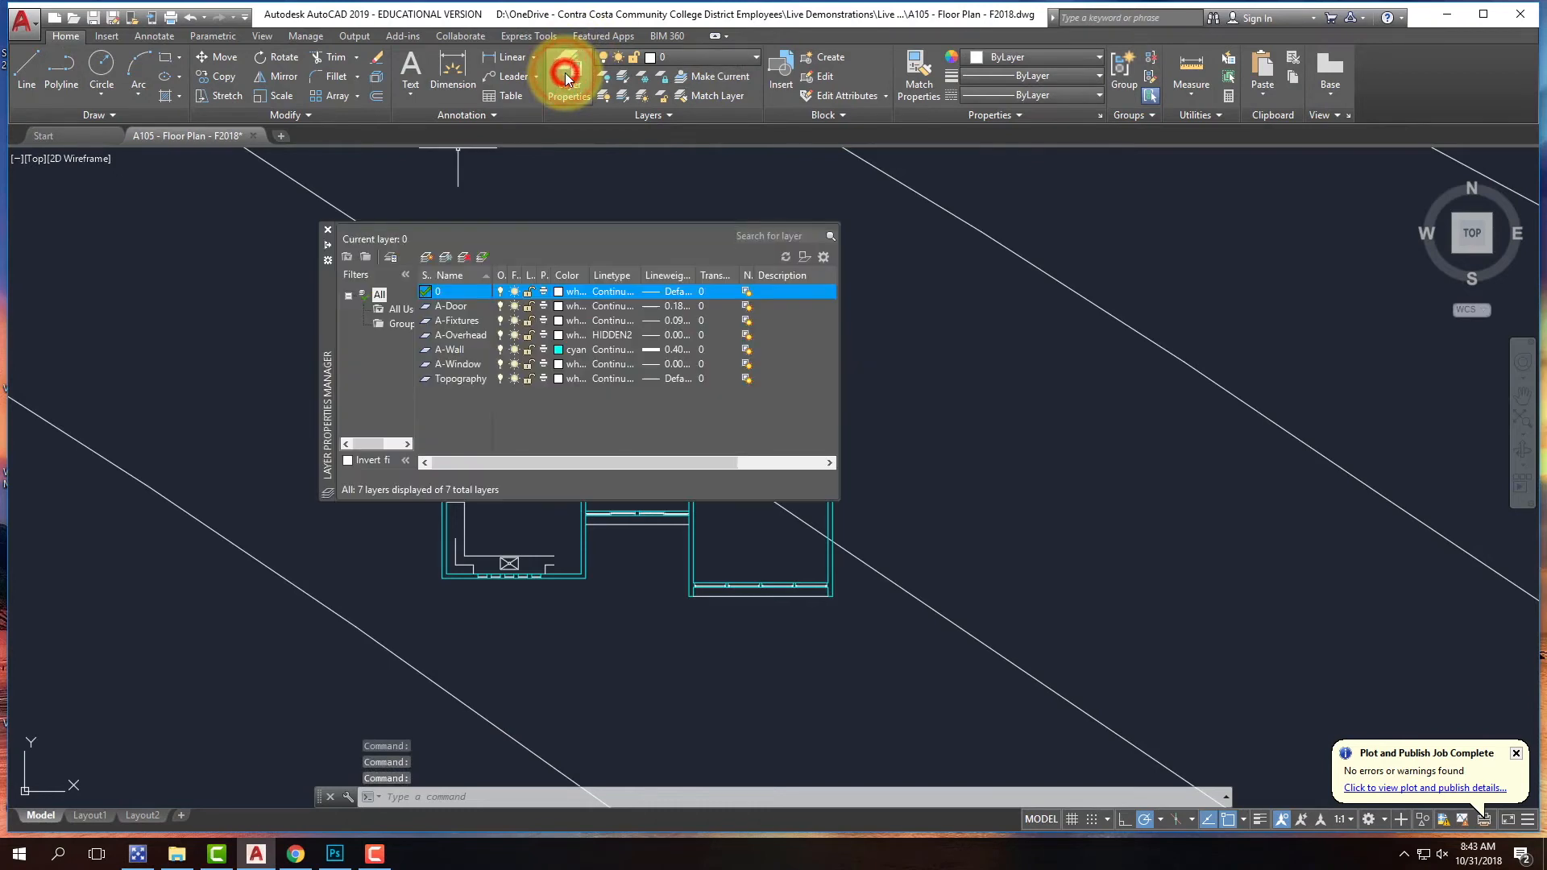
pyautogui.click(560, 352)
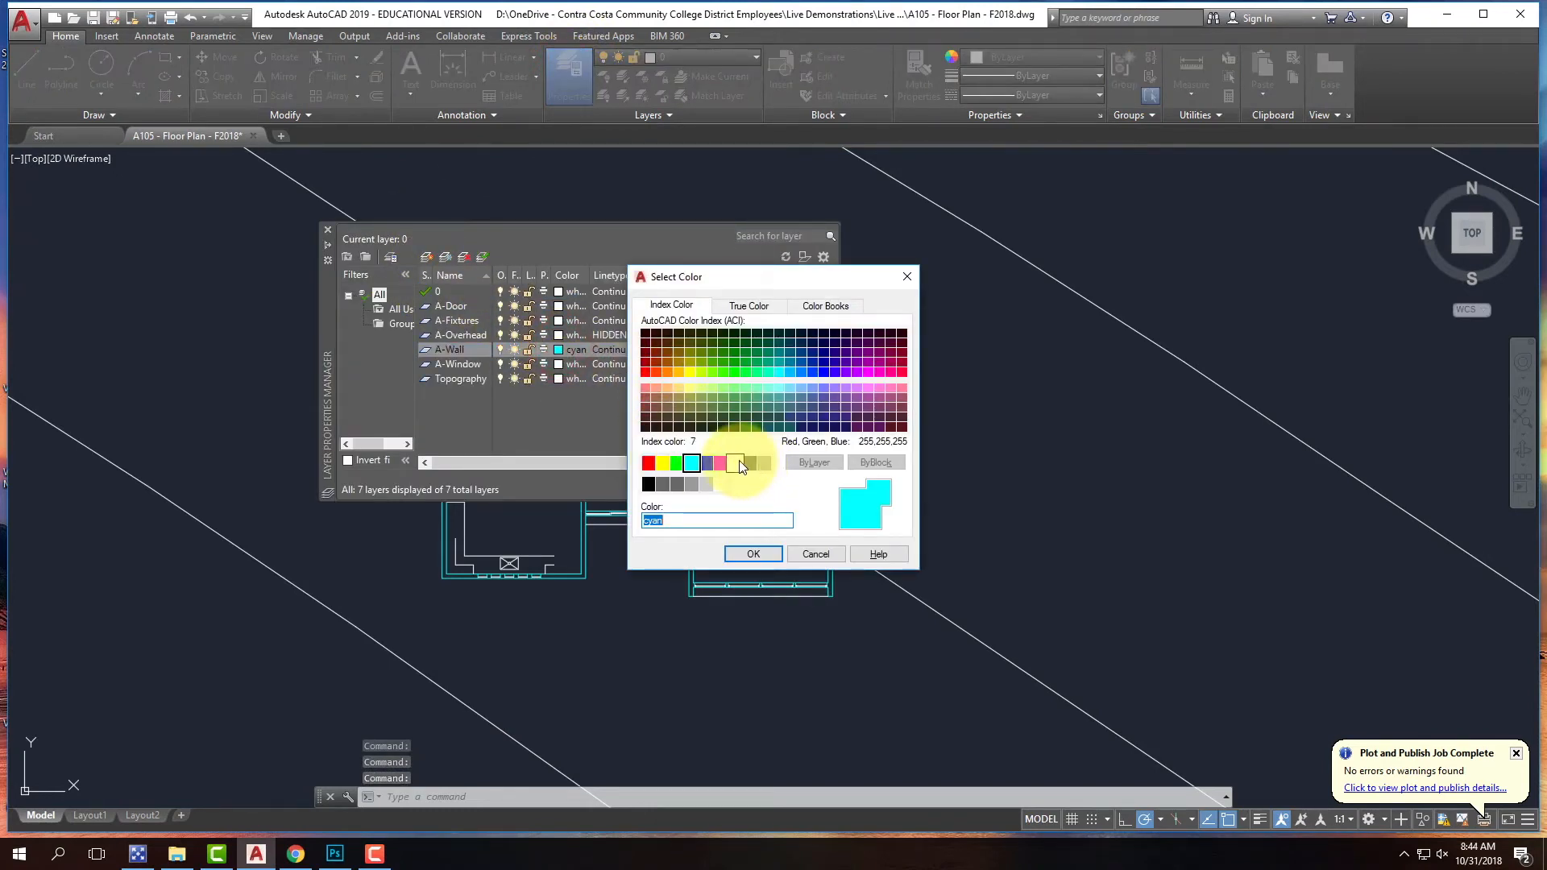
pyautogui.click(736, 464)
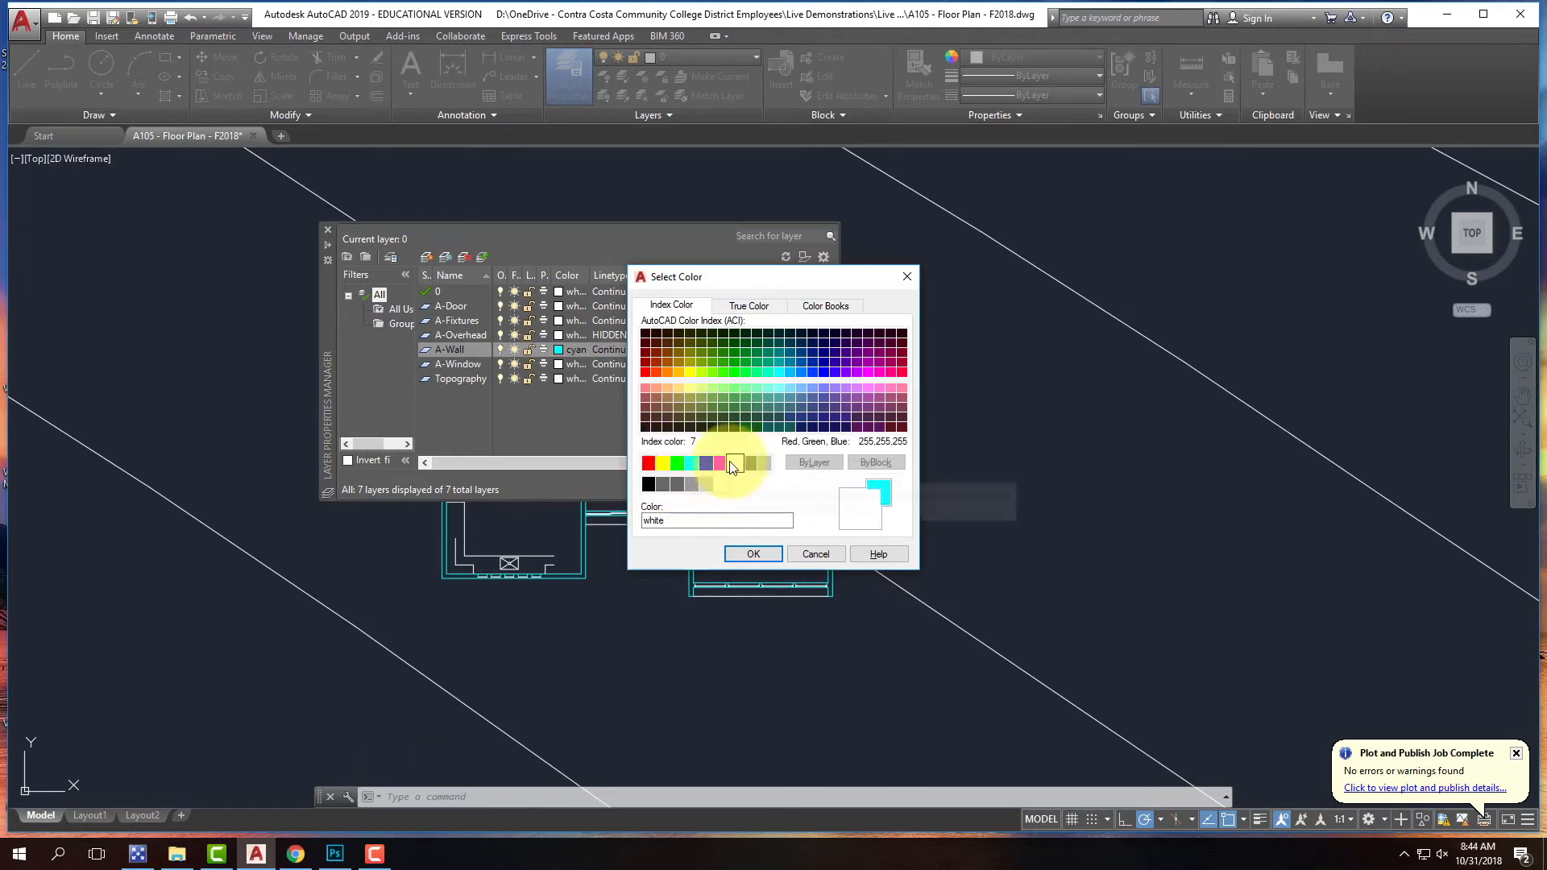
pyautogui.click(754, 553)
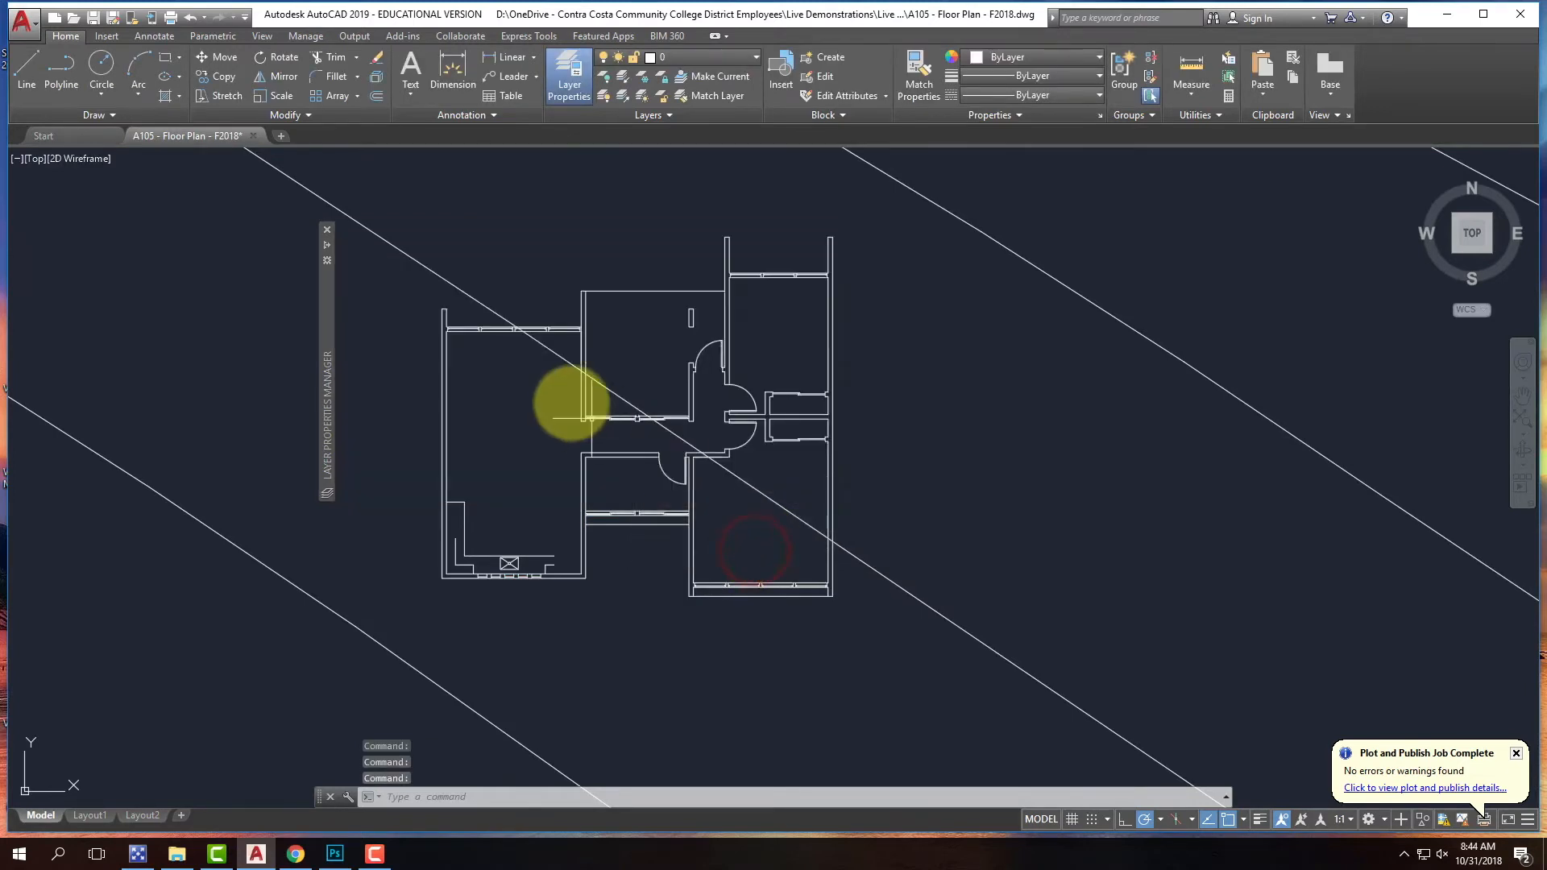
# - Turn on the lineweight display and inspect the wall thicknesses
pyautogui.click(1260, 817)
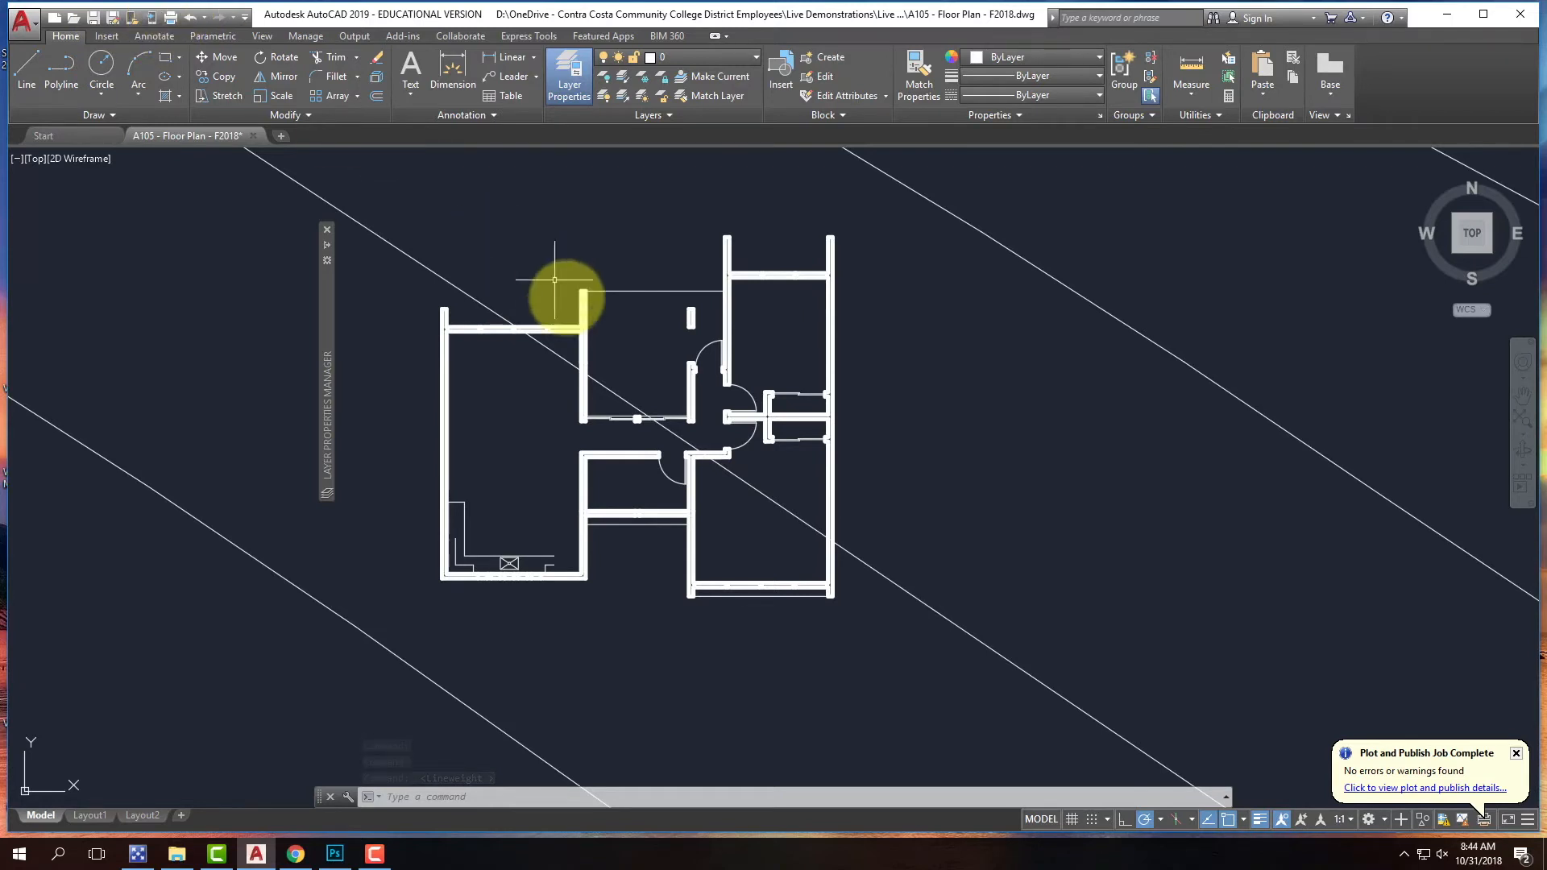
pyautogui.scroll(4, 519, 323)
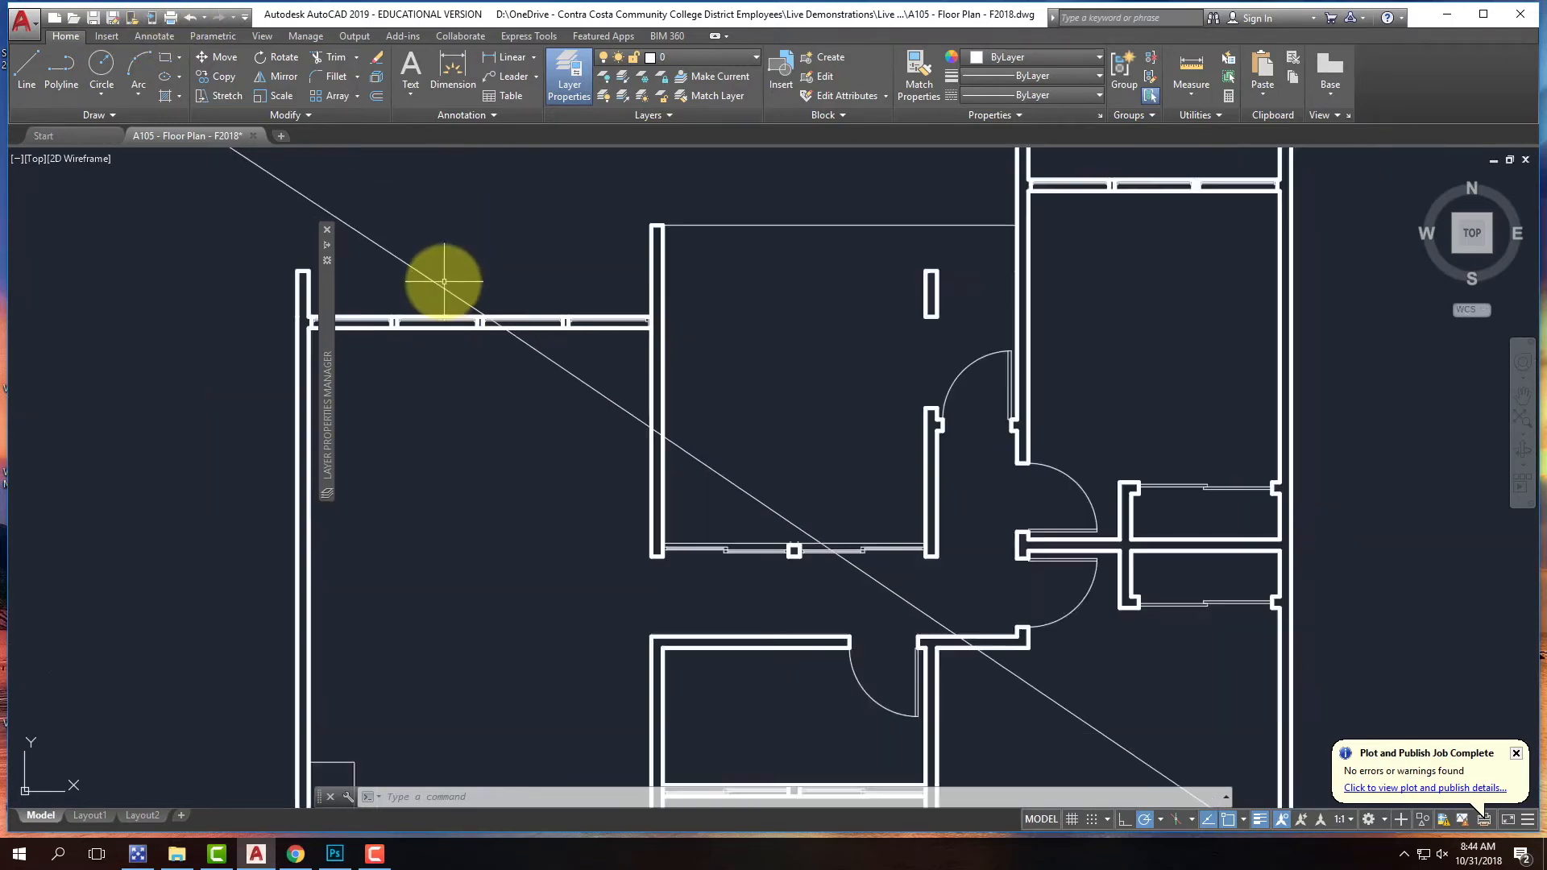
pyautogui.scroll(-3, 444, 282)
# - Trim the diagonal topography line where it crosses the upper-left window wall, using all objects as cutting edges
pyautogui.write('tr')
pyautogui.press('Return')
pyautogui.write('all')
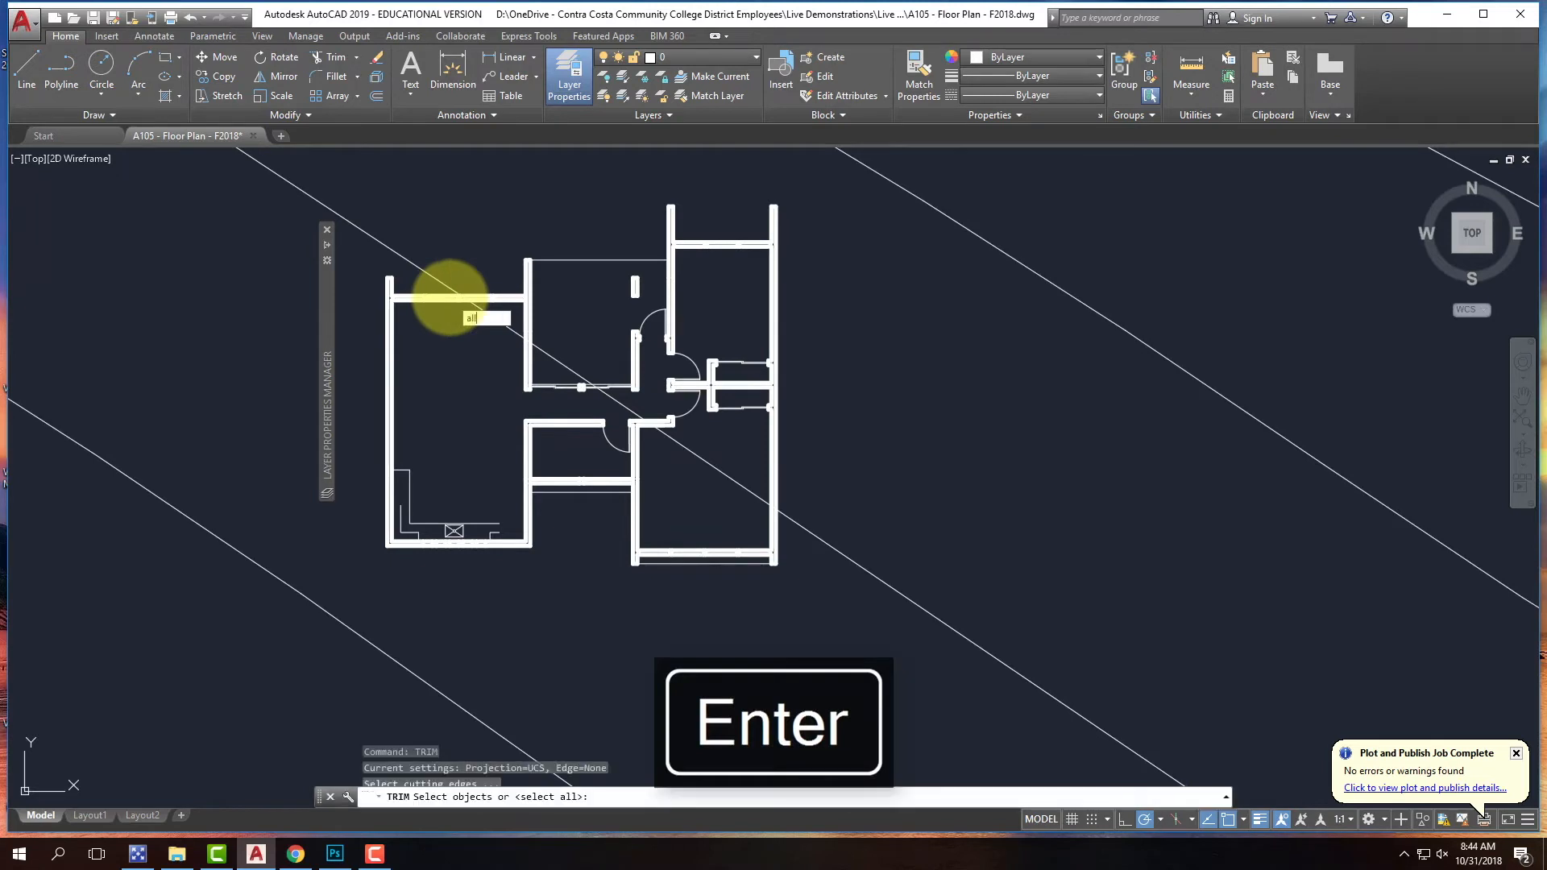
pyautogui.press('Return')
pyautogui.press('Return')
pyautogui.scroll(3, 482, 296)
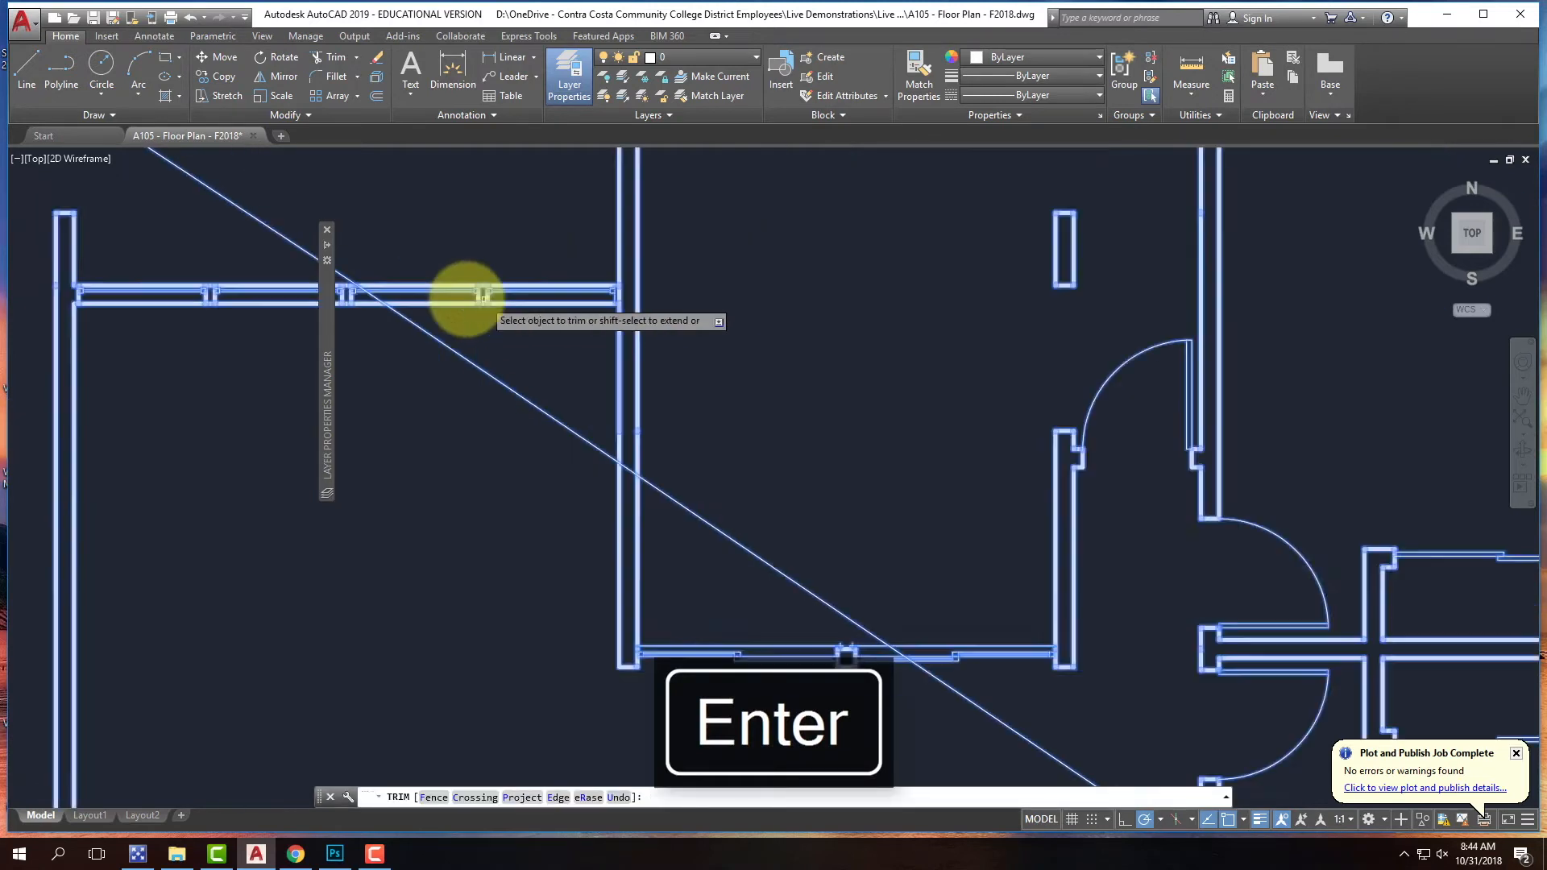
pyautogui.scroll(3, 482, 296)
pyautogui.scroll(4, 197, 269)
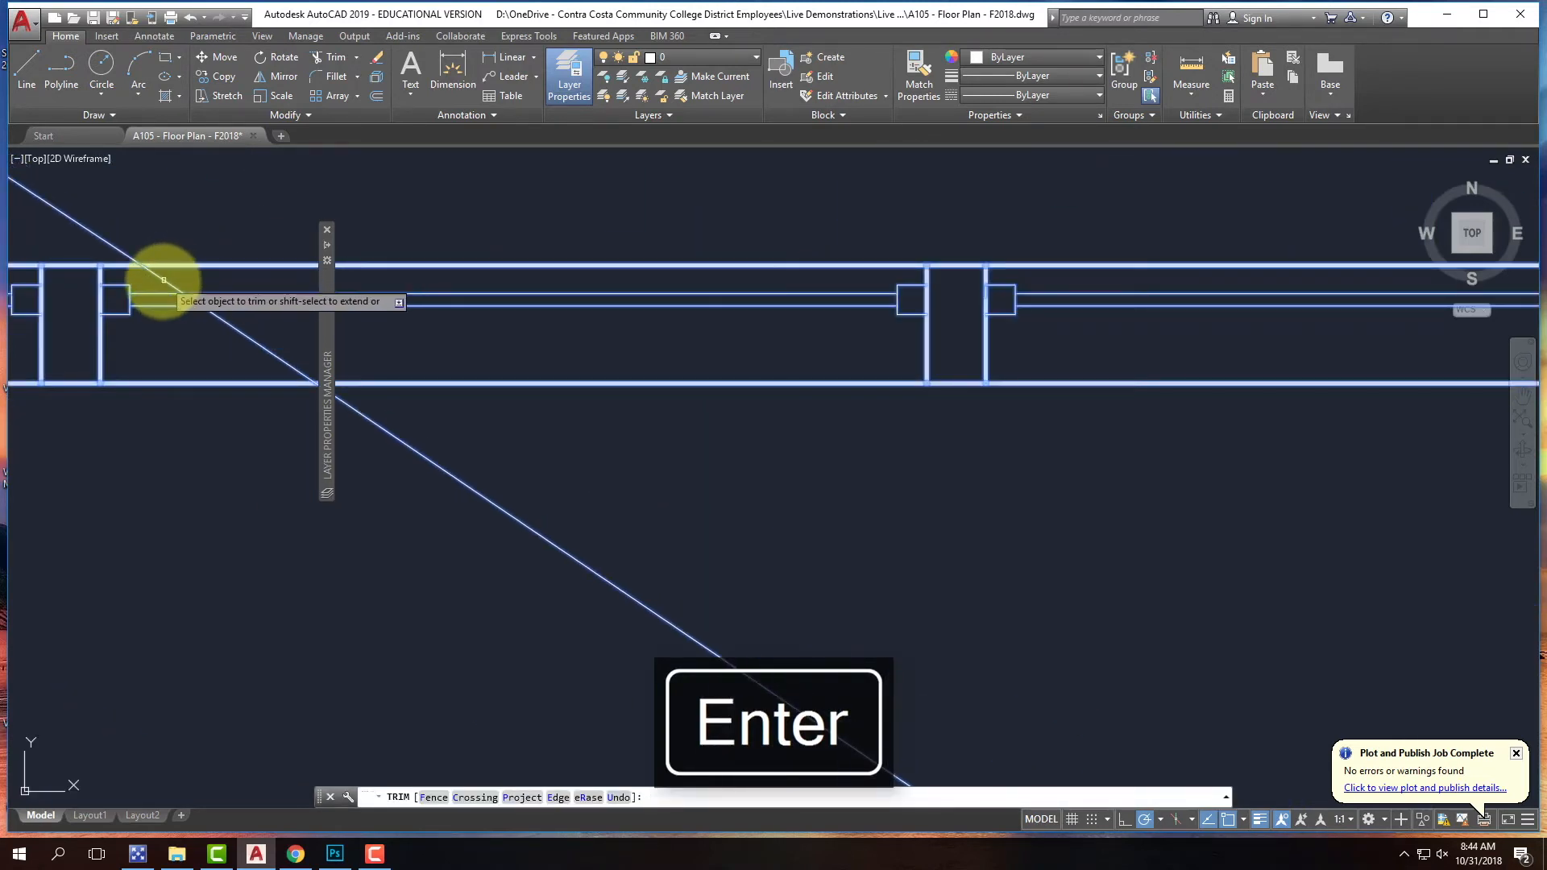
pyautogui.click(162, 278)
pyautogui.scroll(-4, 201, 266)
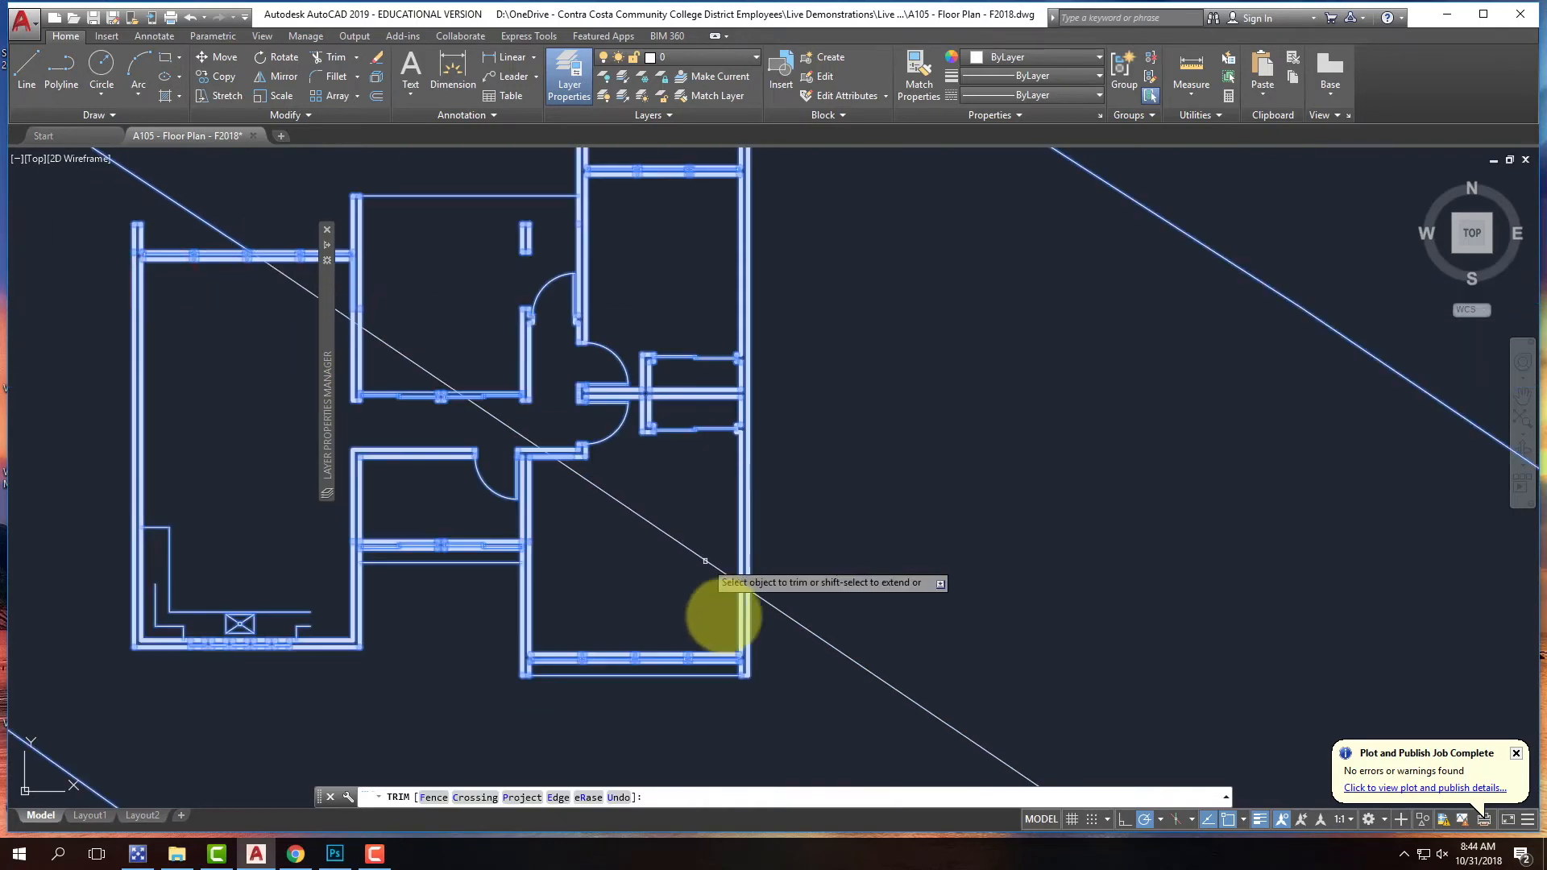
# - Trim the diagonal topography line between the two faces of the right exterior wall
pyautogui.scroll(6, 725, 588)
pyautogui.click(767, 553)
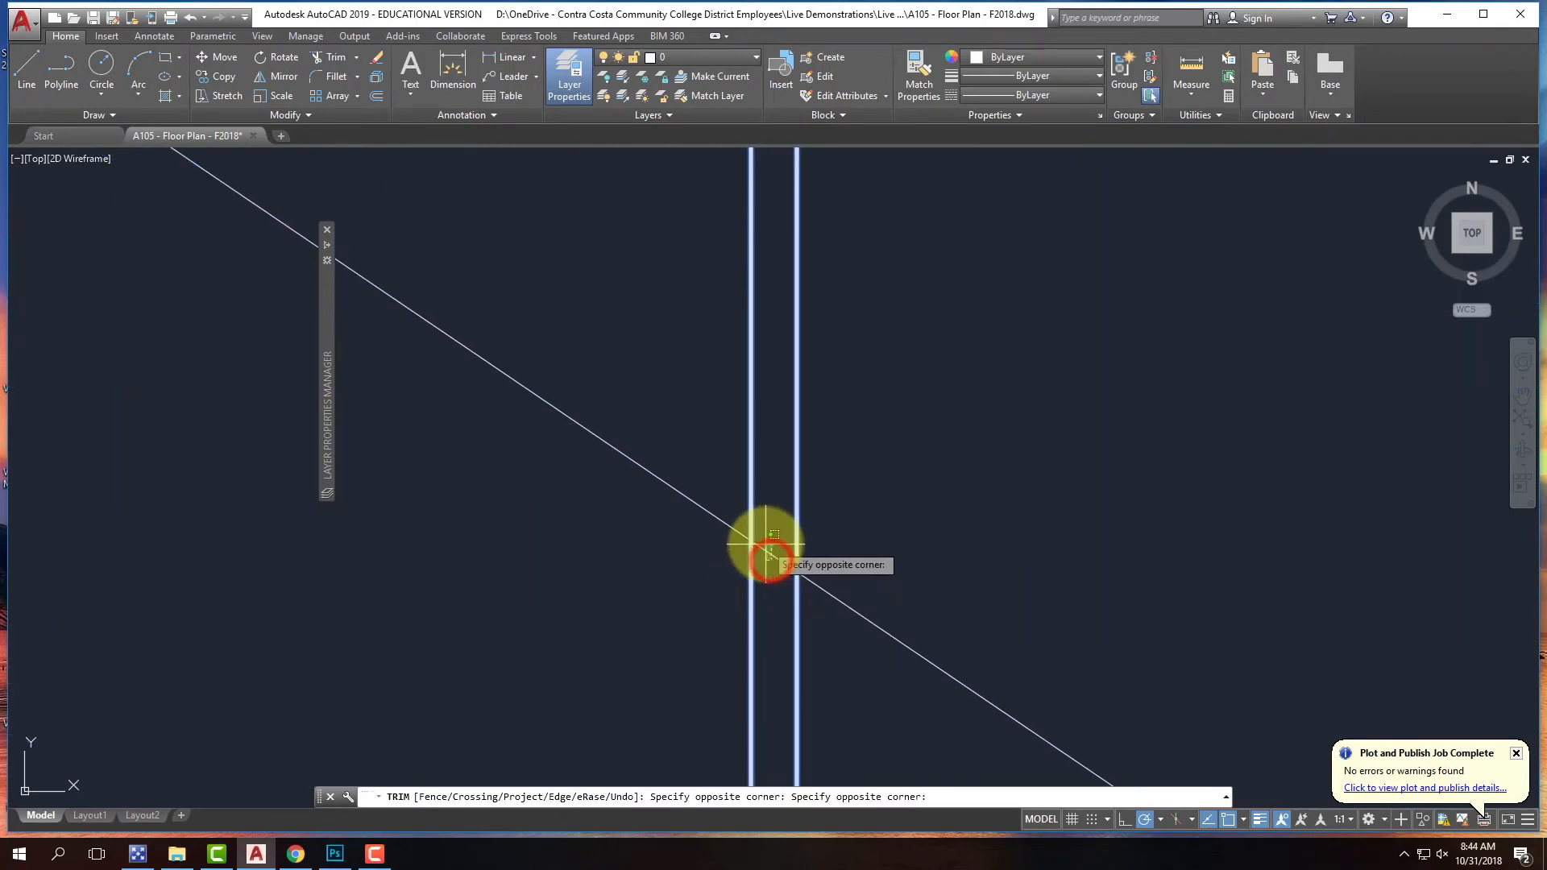
pyautogui.click(777, 525)
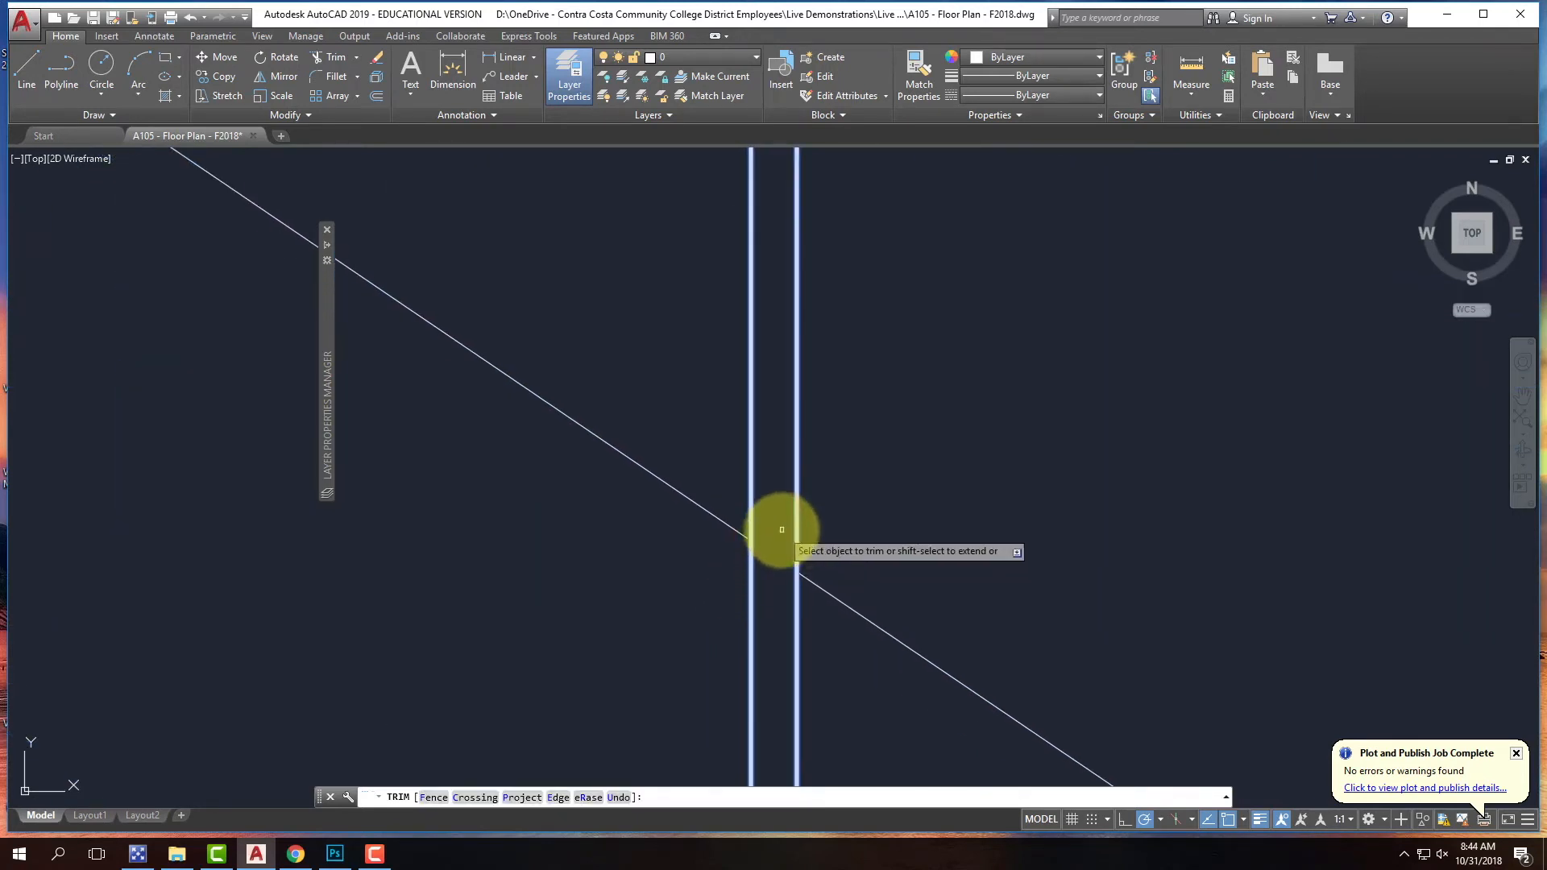
pyautogui.press('Return')
# - Delete the diagonal topography segment that runs through the inside of the floor plan
pyautogui.click(724, 522)
pyautogui.scroll(-3, 882, 622)
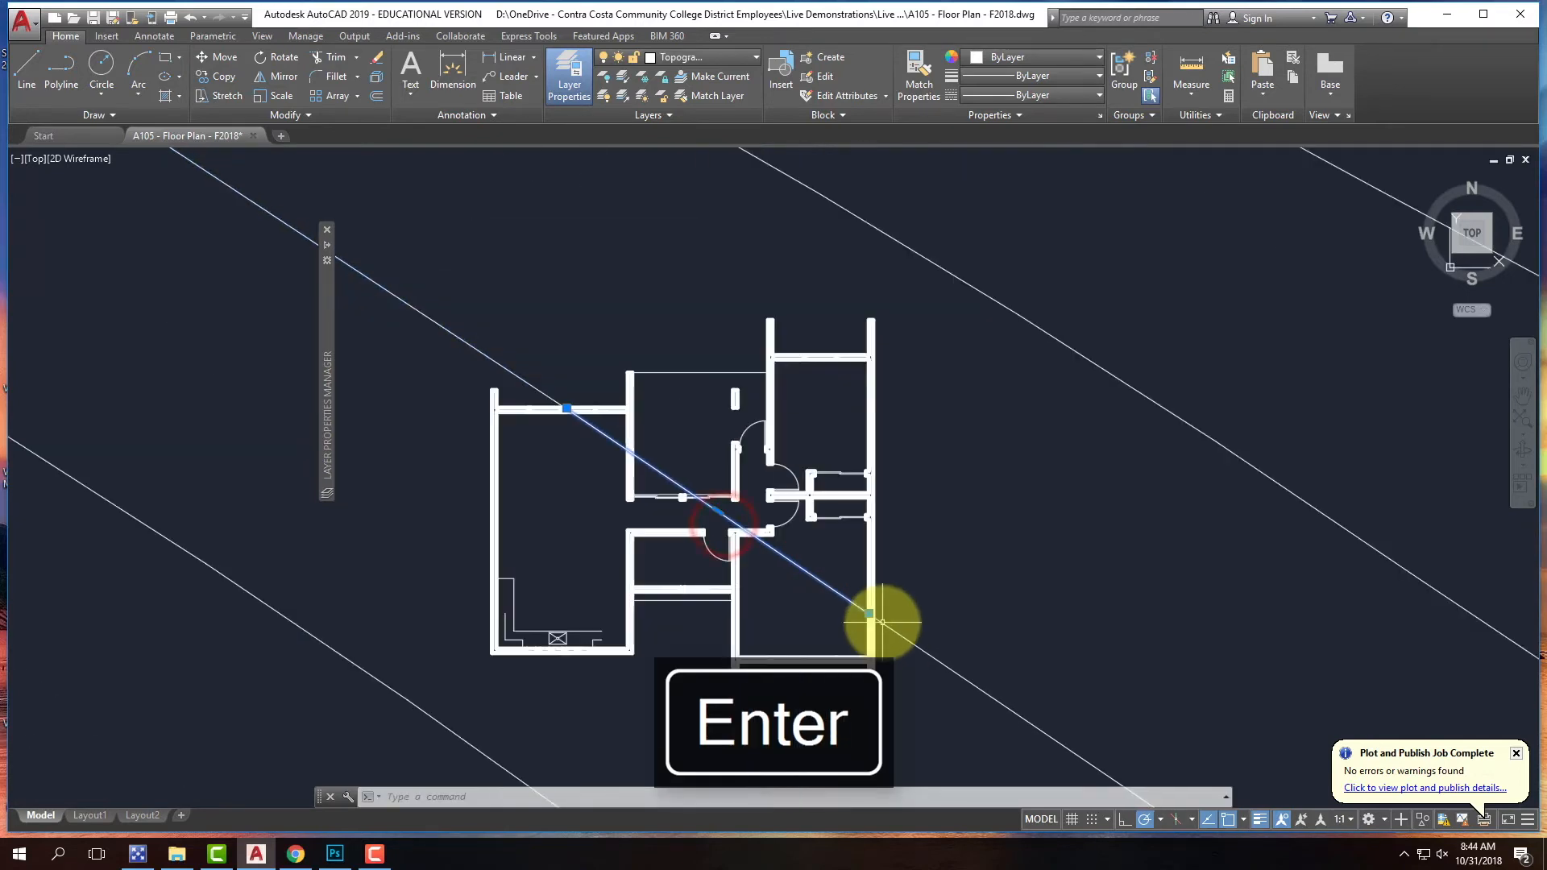
pyautogui.press('Delete')
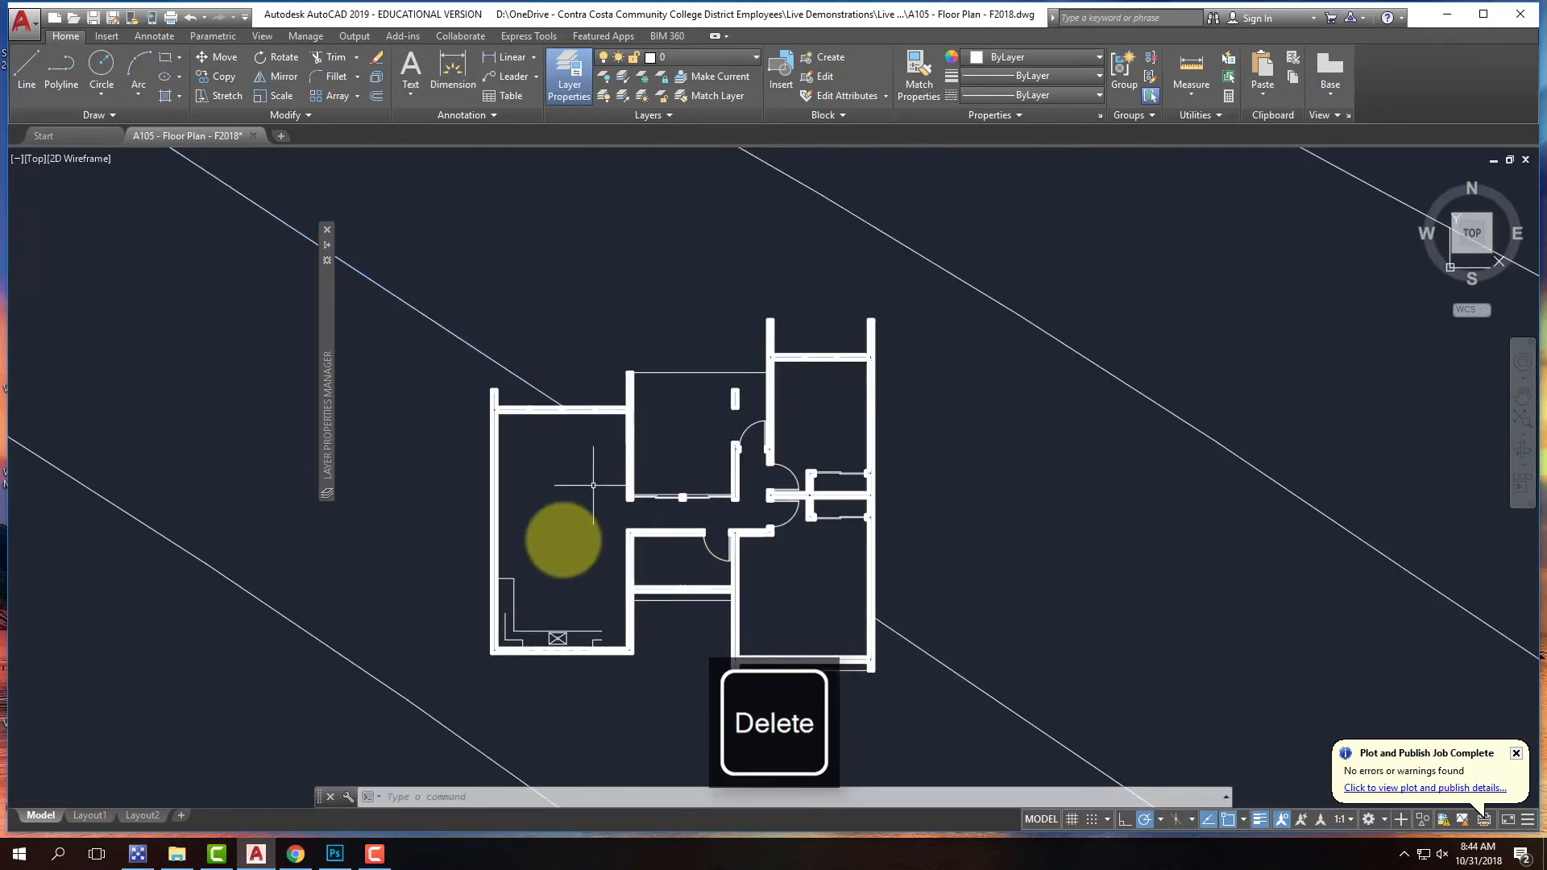
# - Plot the model with the previous plot settings to a desktop JPG named A105 - Floor Plan - F2018-Model-2
pyautogui.click(171, 18)
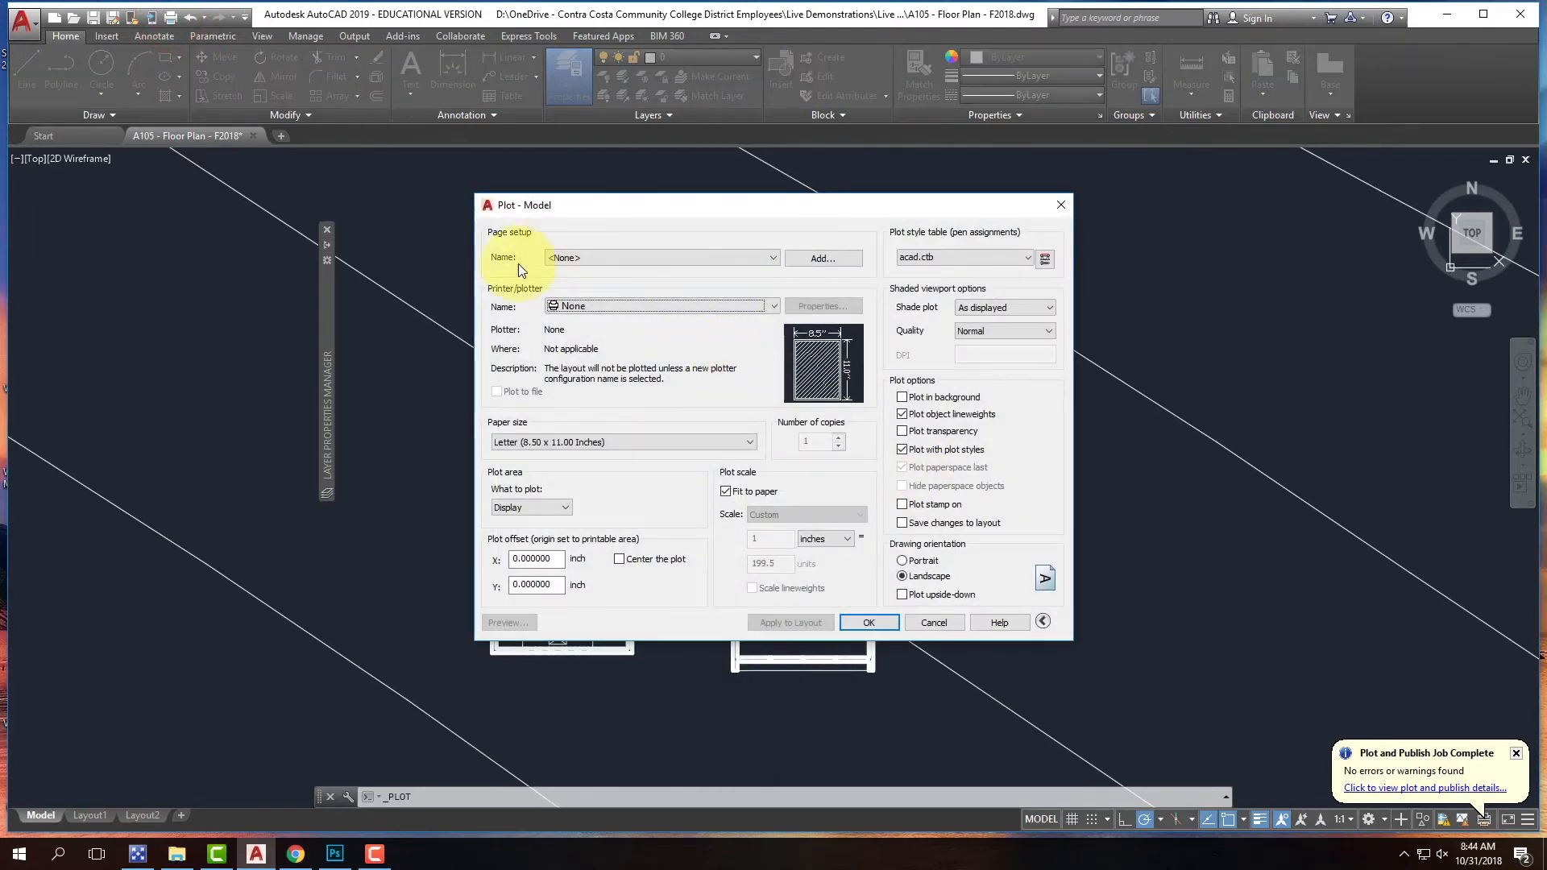
pyautogui.click(574, 258)
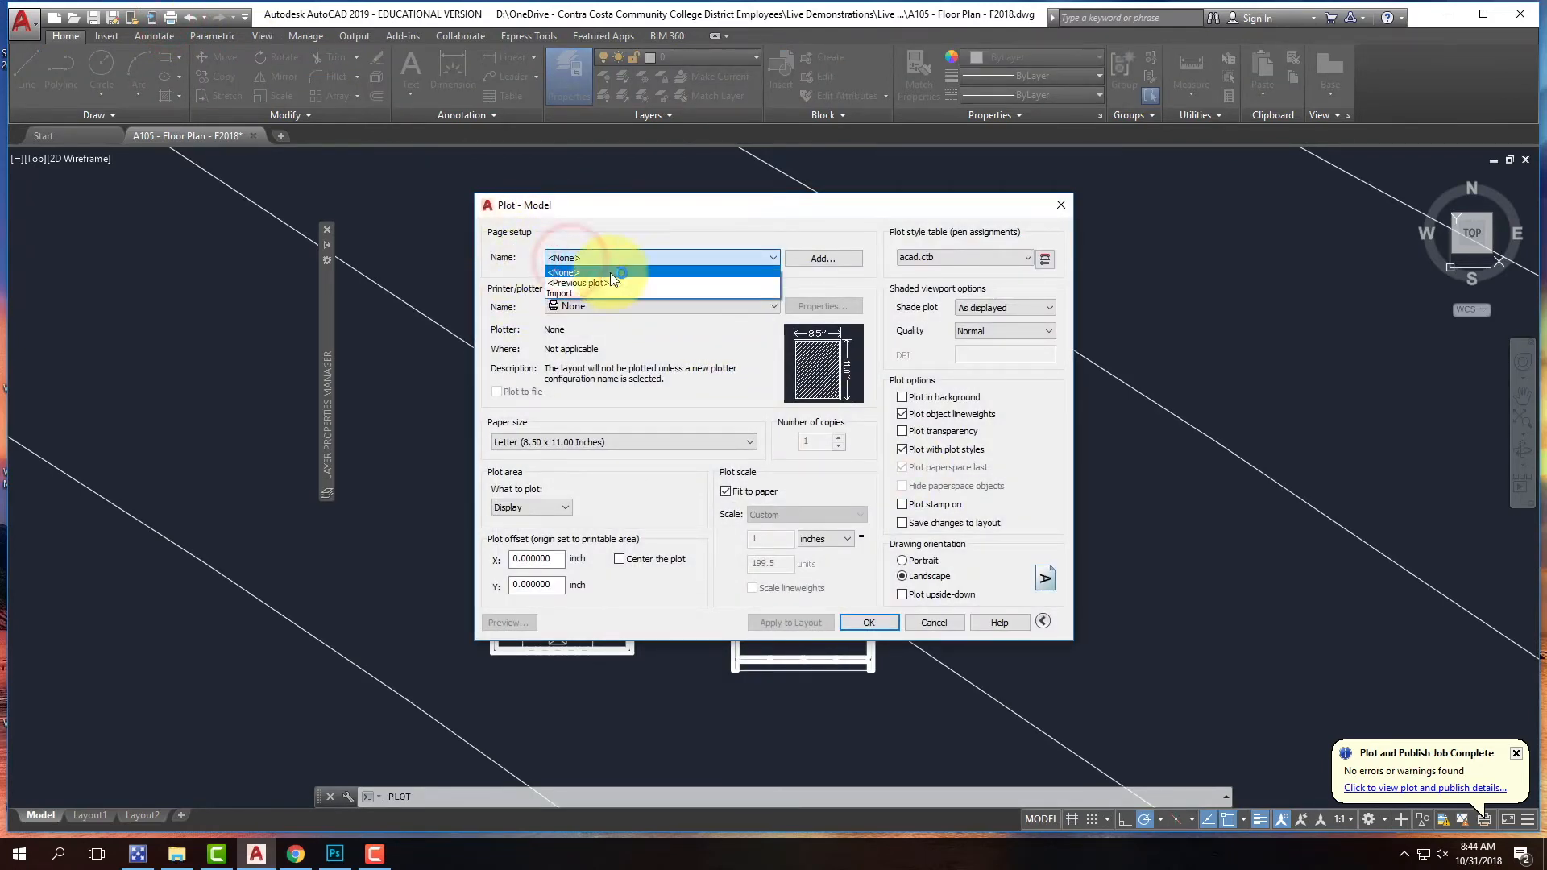
pyautogui.click(601, 282)
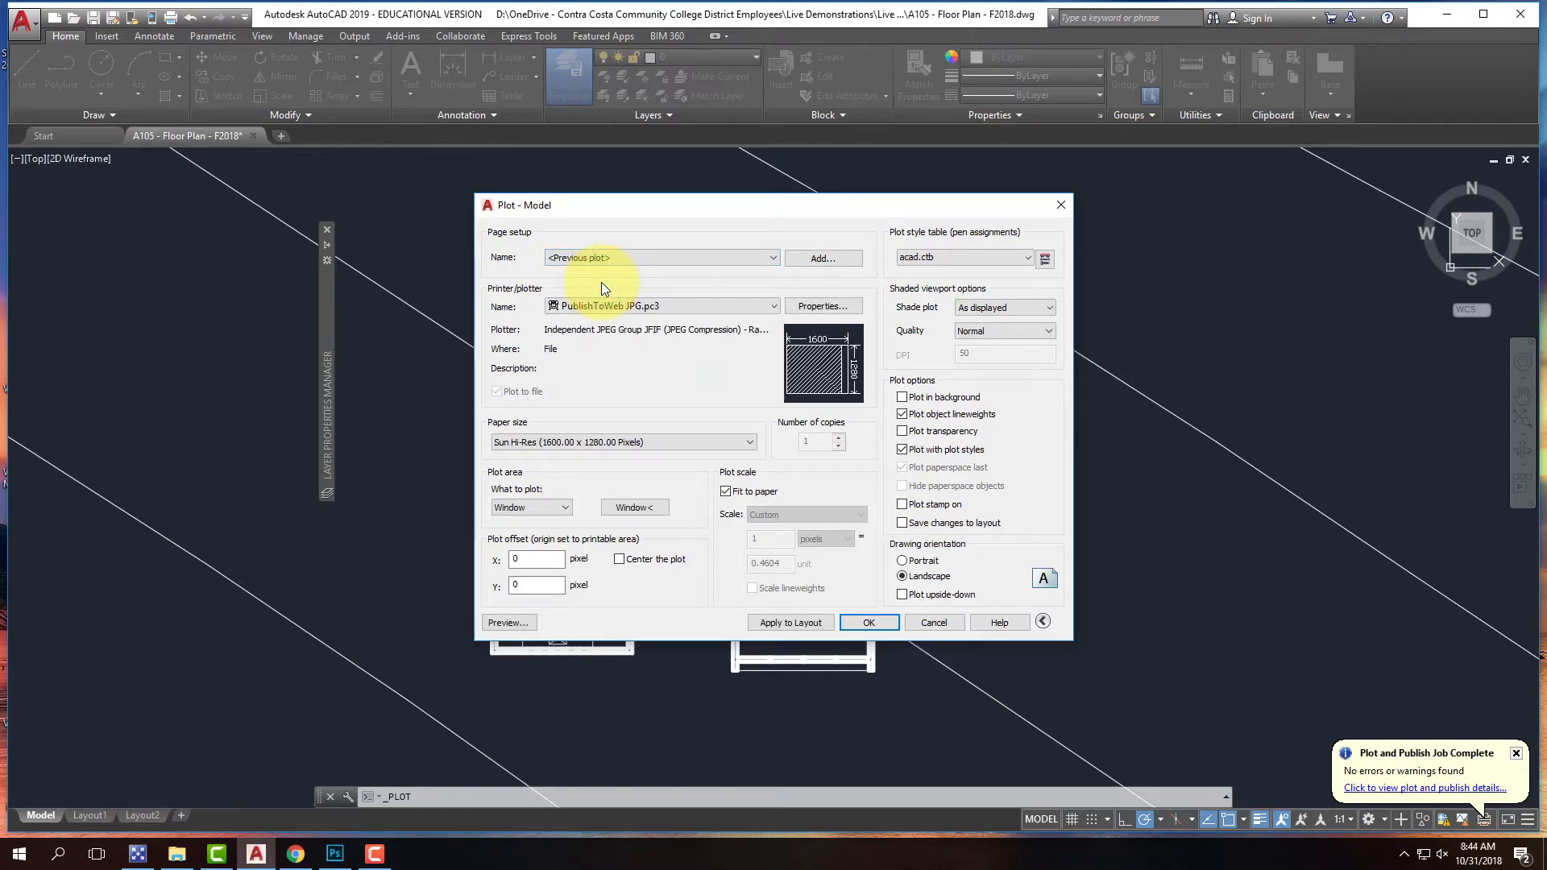
pyautogui.click(872, 621)
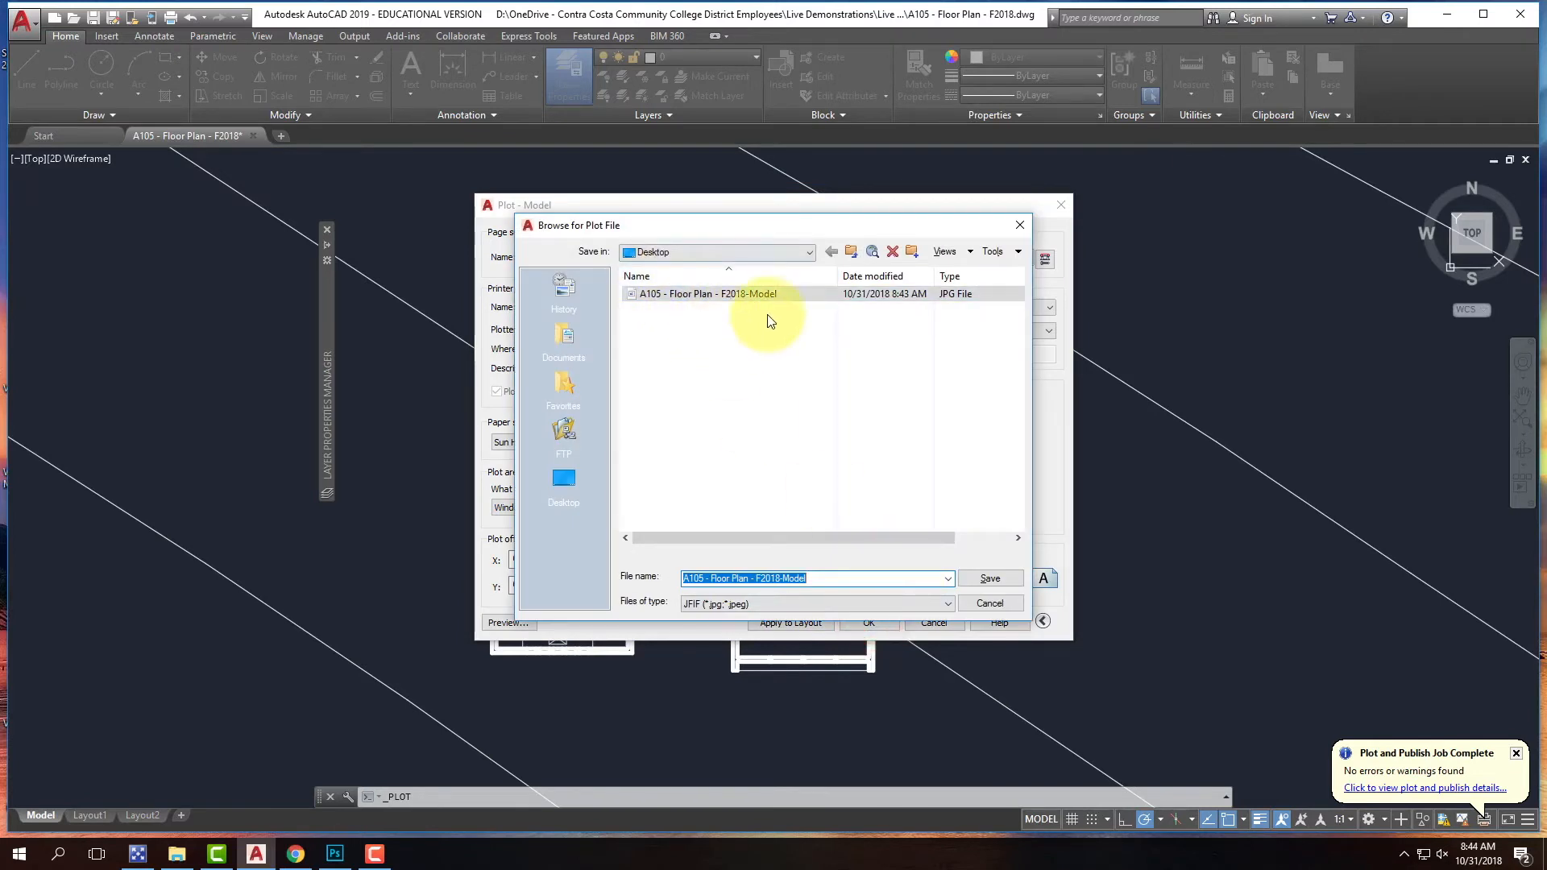
pyautogui.click(816, 577)
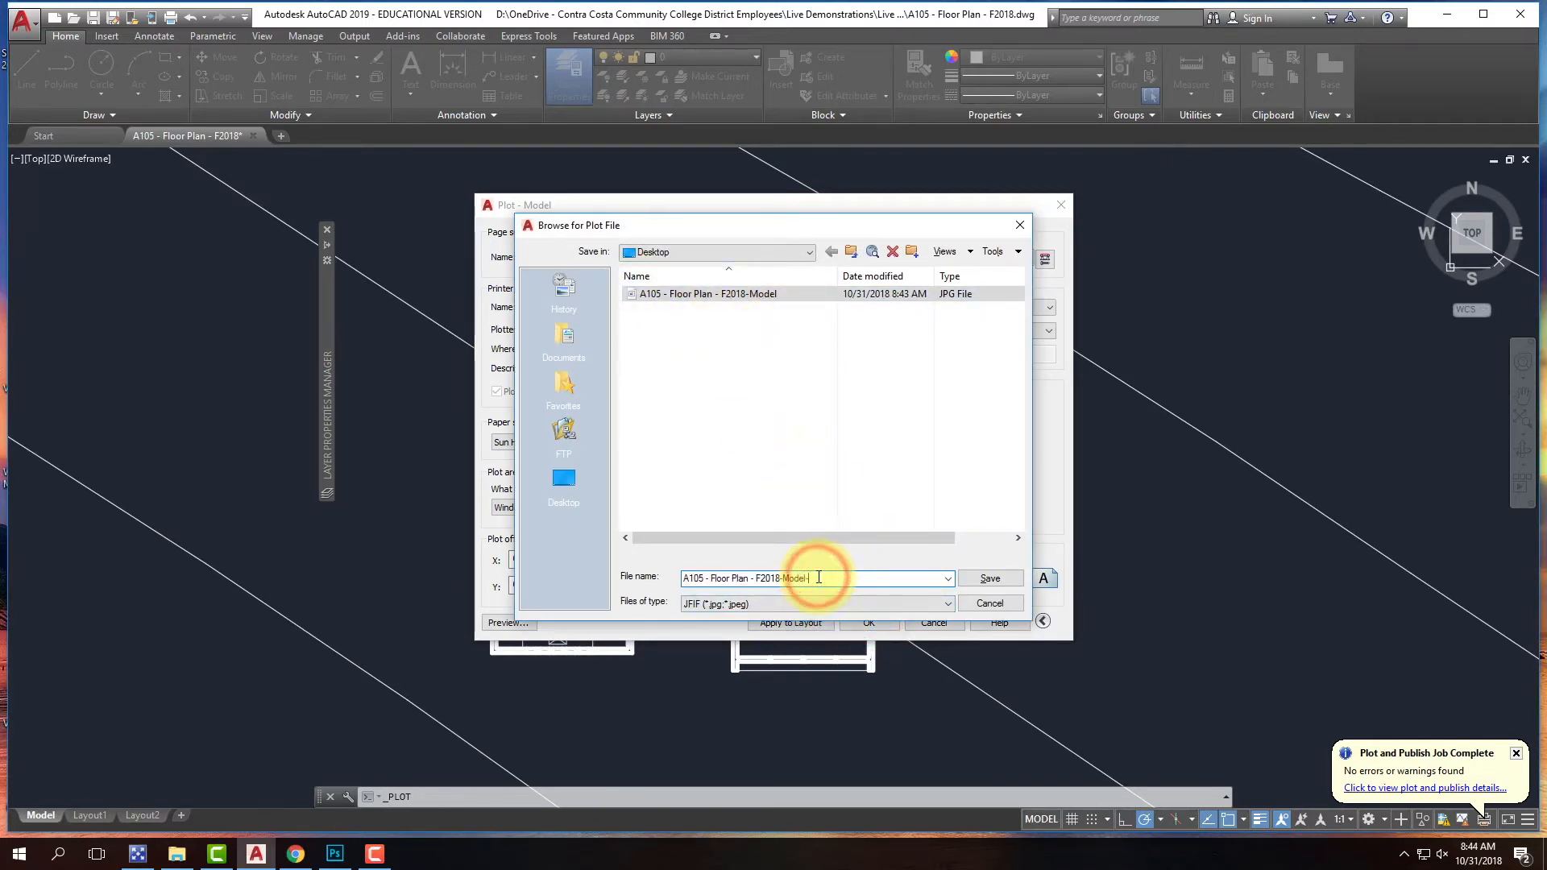
pyautogui.write('-2')
pyautogui.click(983, 575)
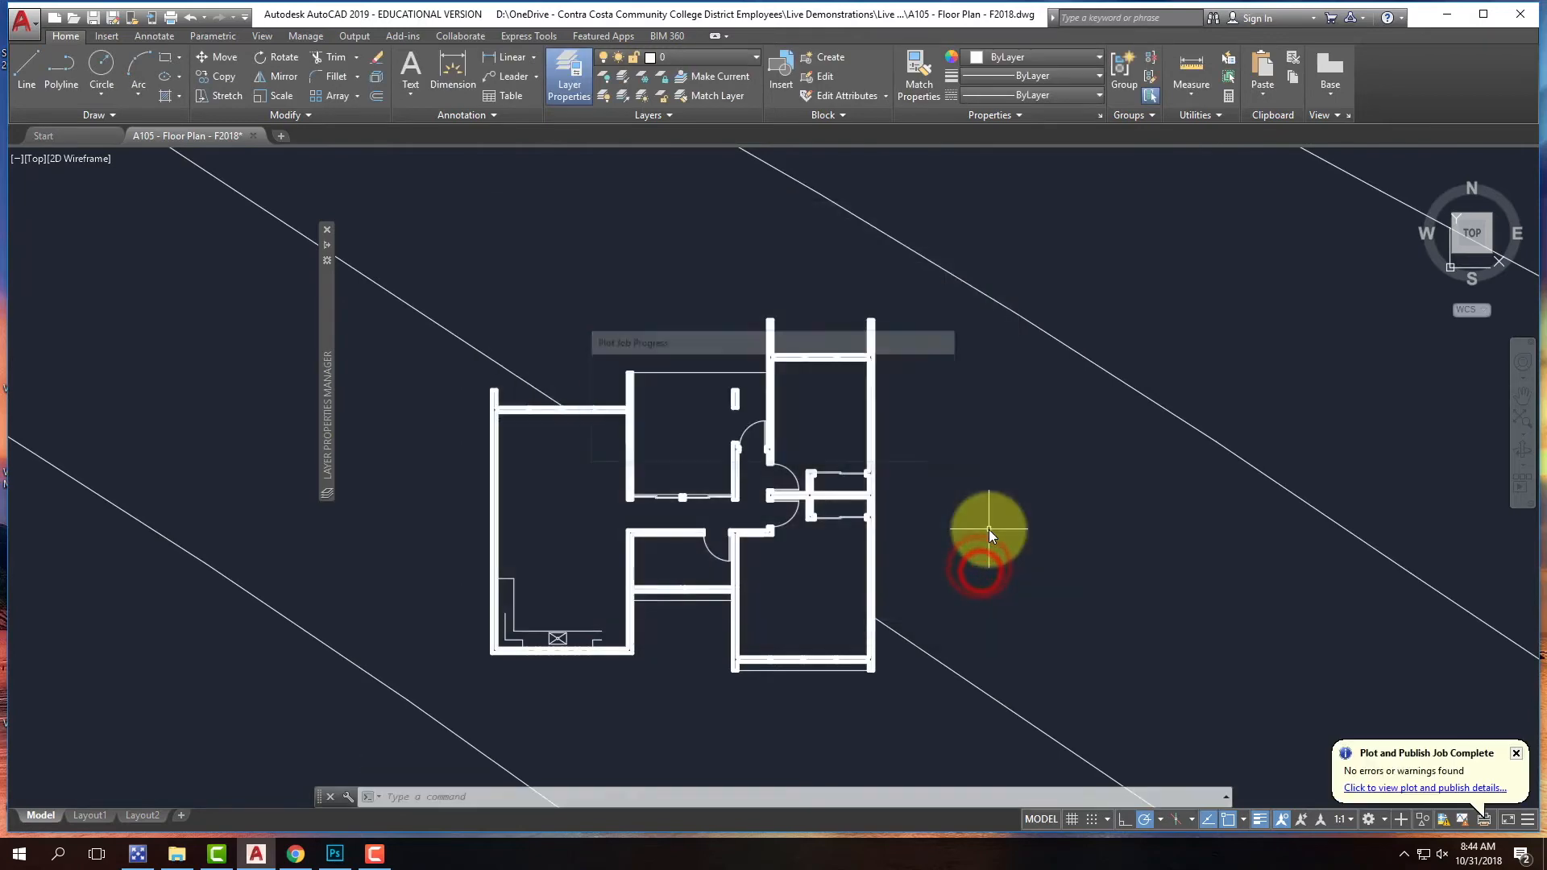
# - Open the new F2018-Model-2 JPG from the desktop in Photoshop, check the plotted floor plan, and return to AutoCAD
pyautogui.click(1448, 15)
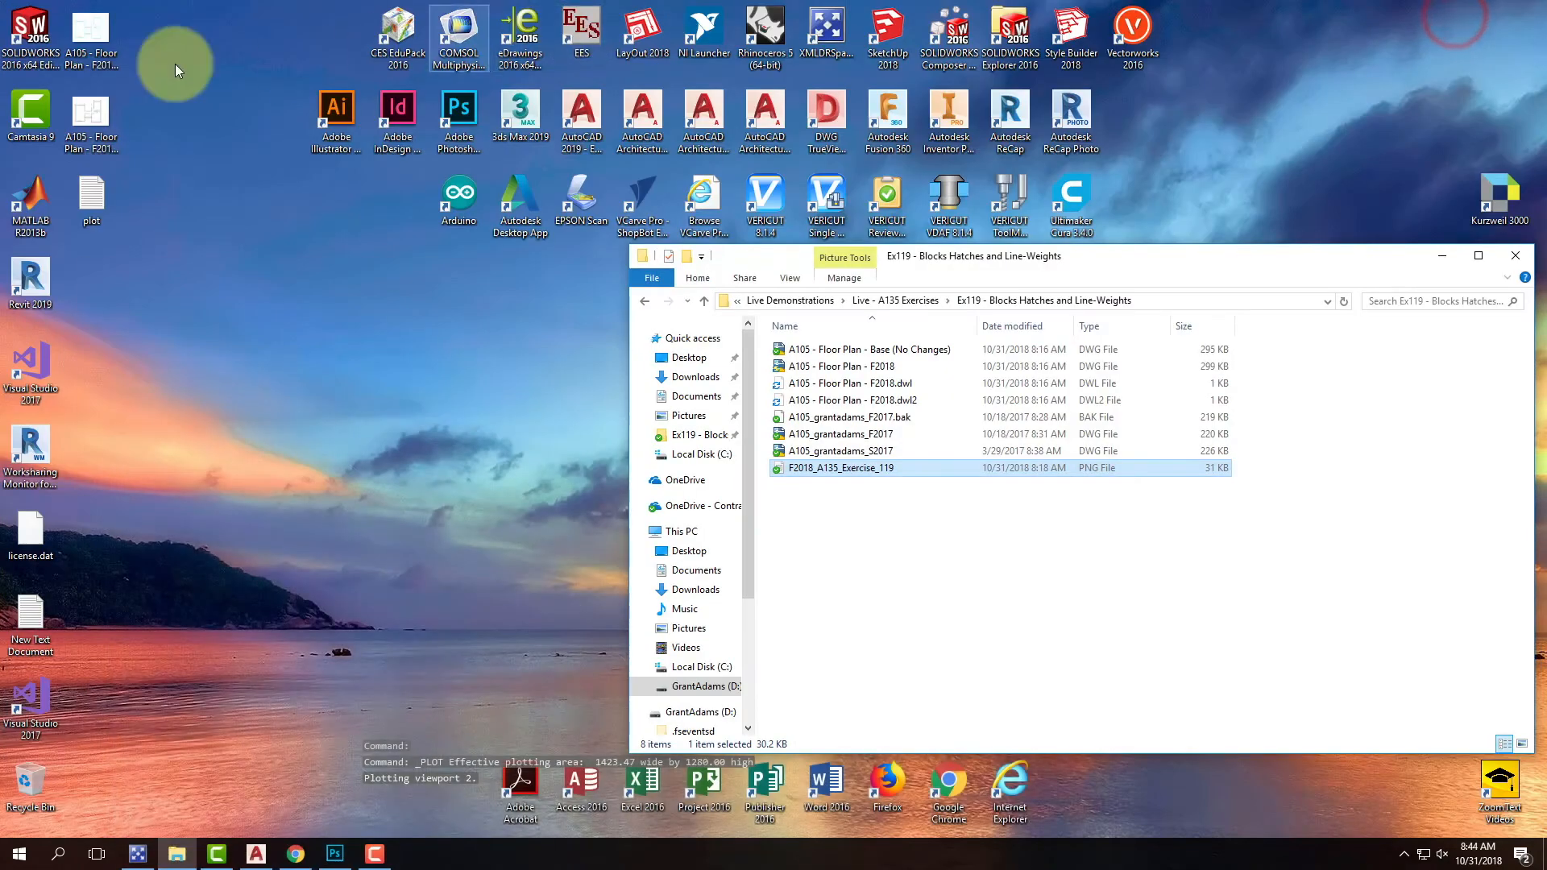
pyautogui.click(100, 113)
pyautogui.moveTo(100, 112); pyautogui.dragTo(585, 61)
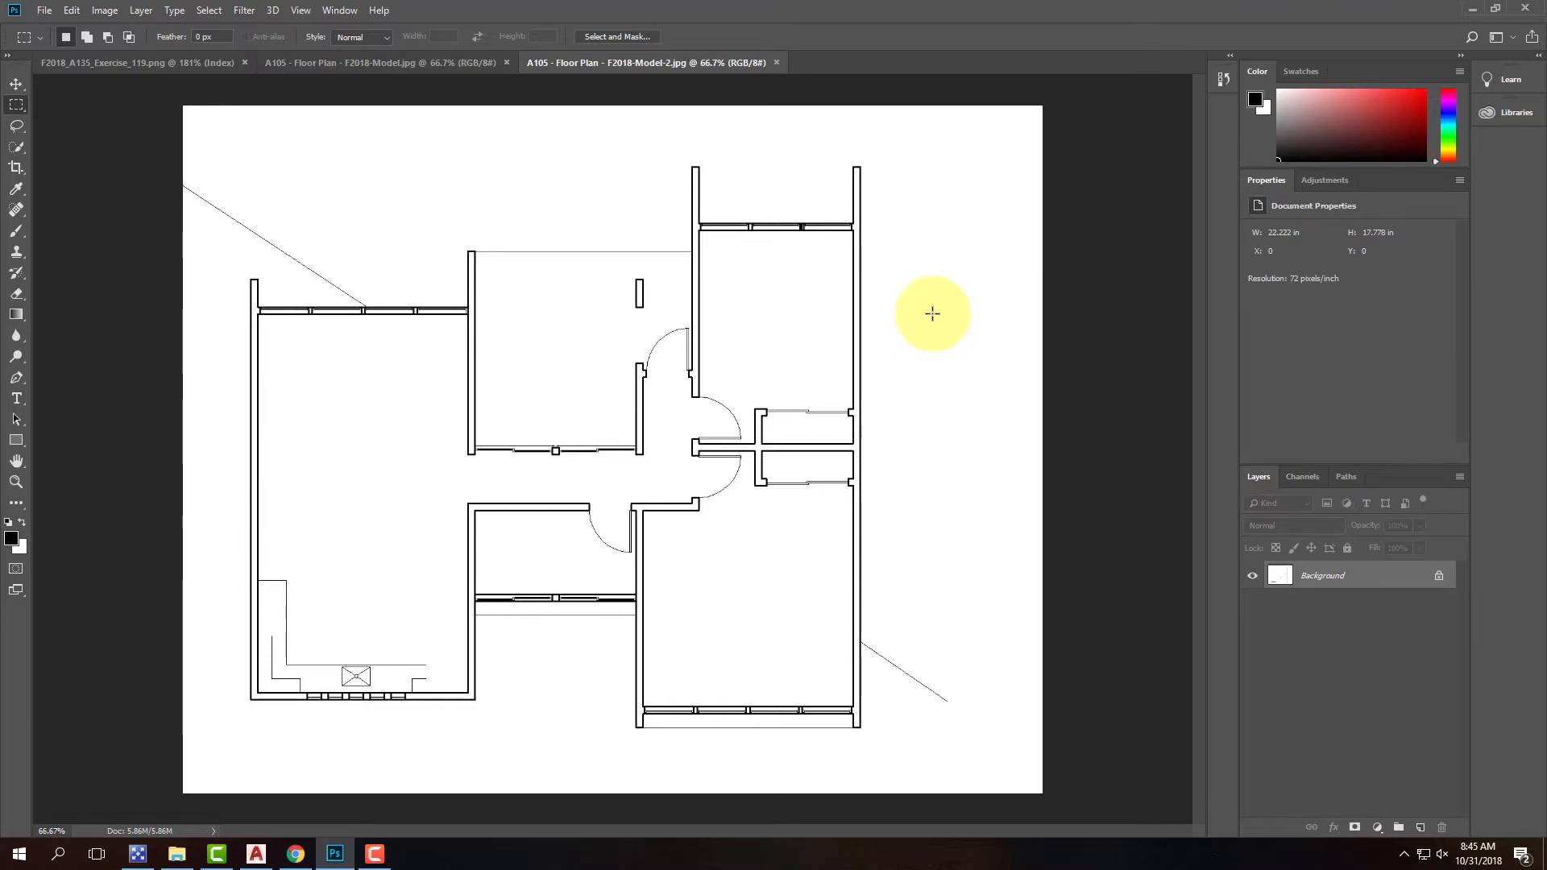
pyautogui.click(1471, 10)
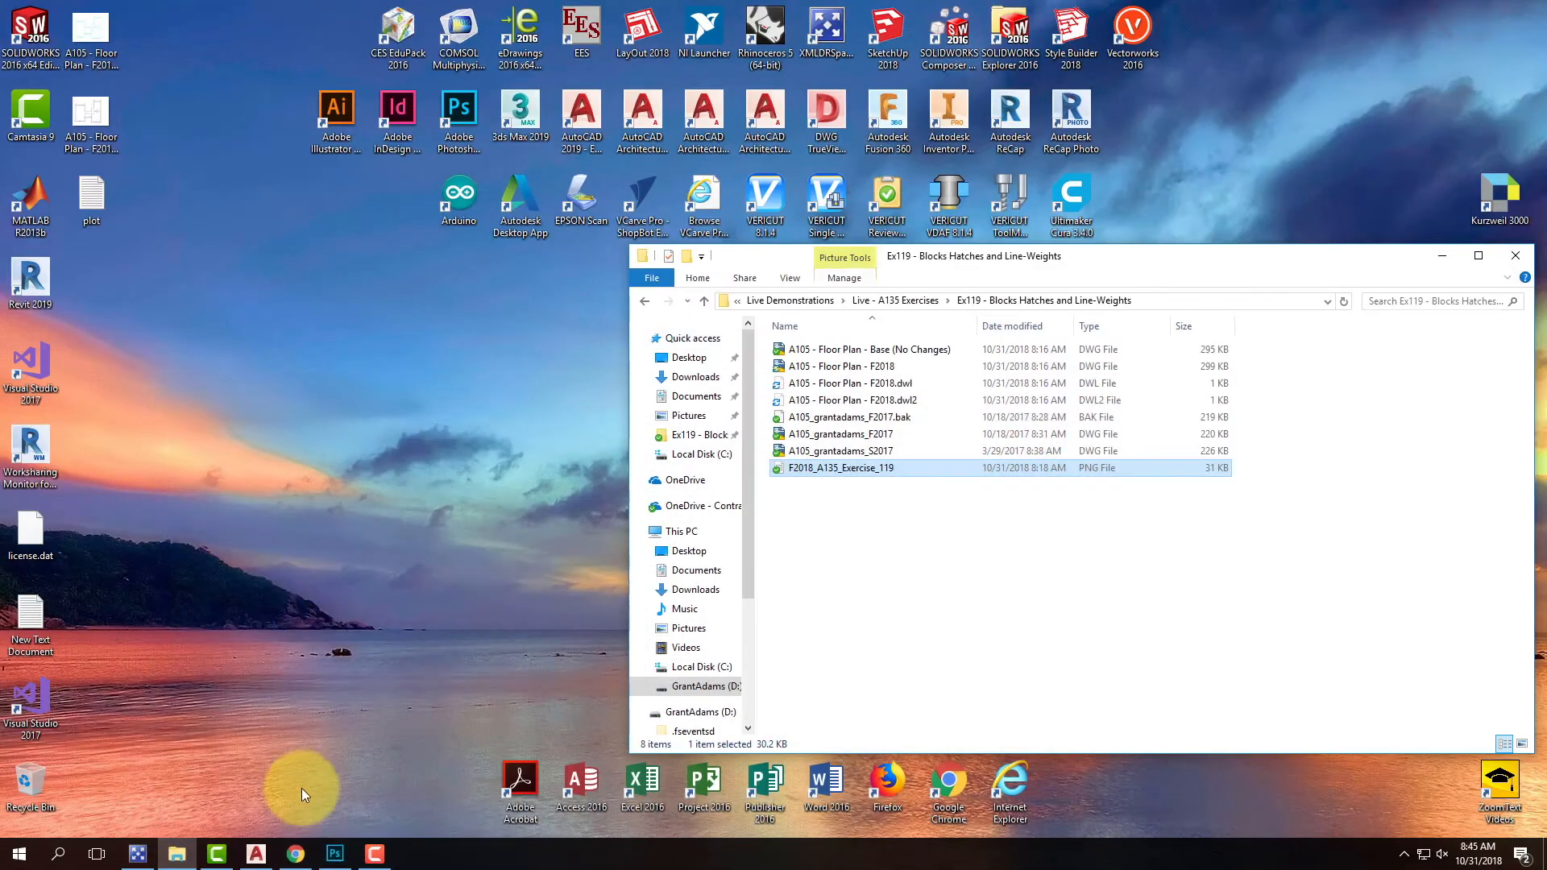
pyautogui.click(256, 855)
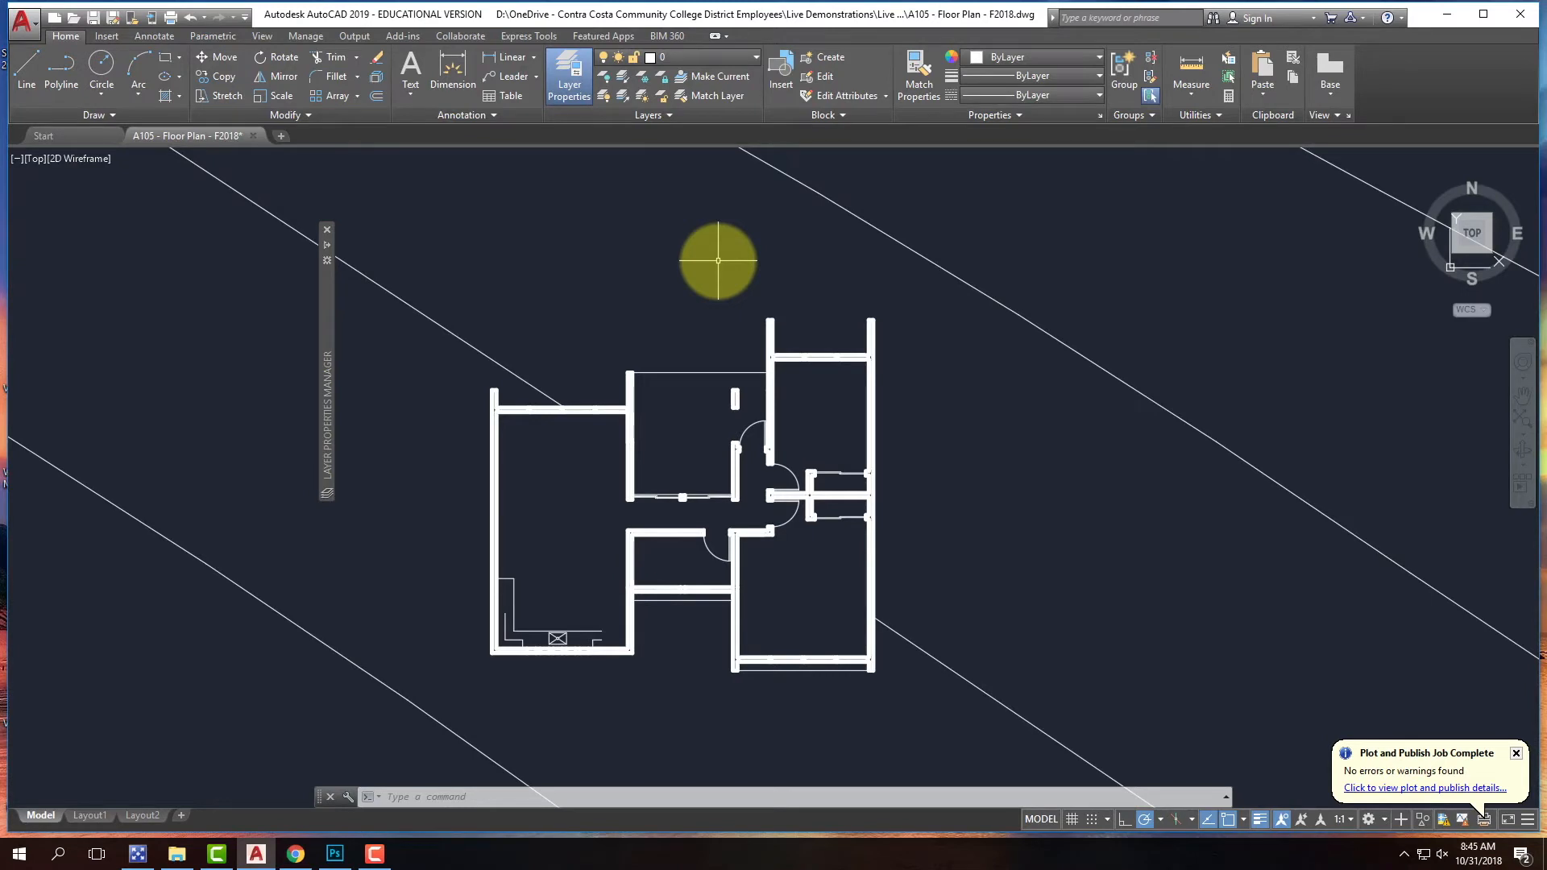
pyautogui.click(296, 854)
pyautogui.scroll(8, 529, 335)
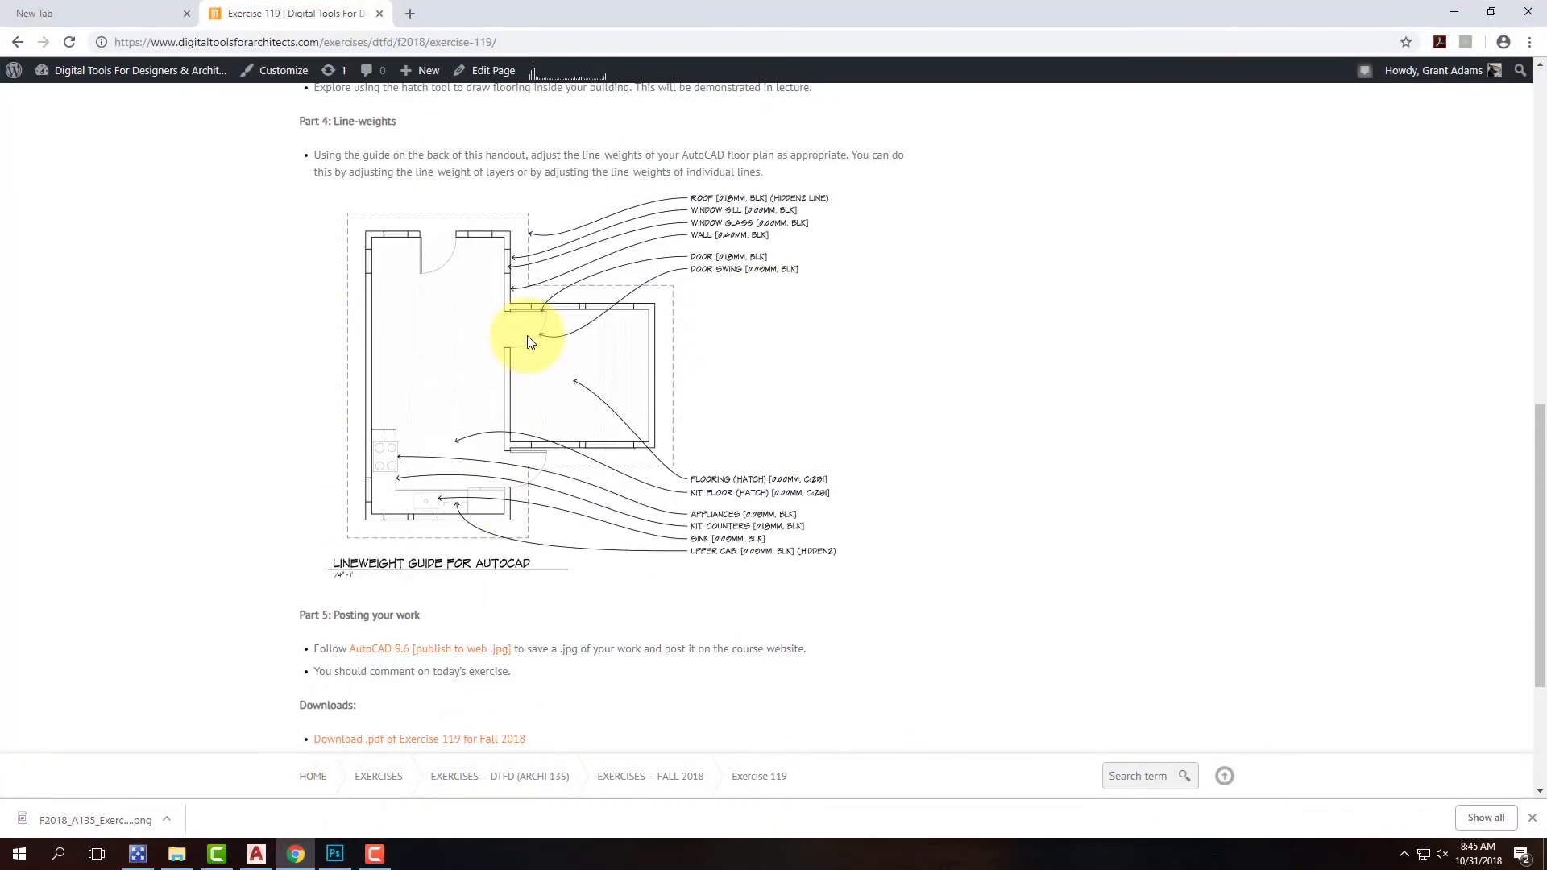
pyautogui.scroll(3, 529, 342)
pyautogui.scroll(-3, 553, 328)
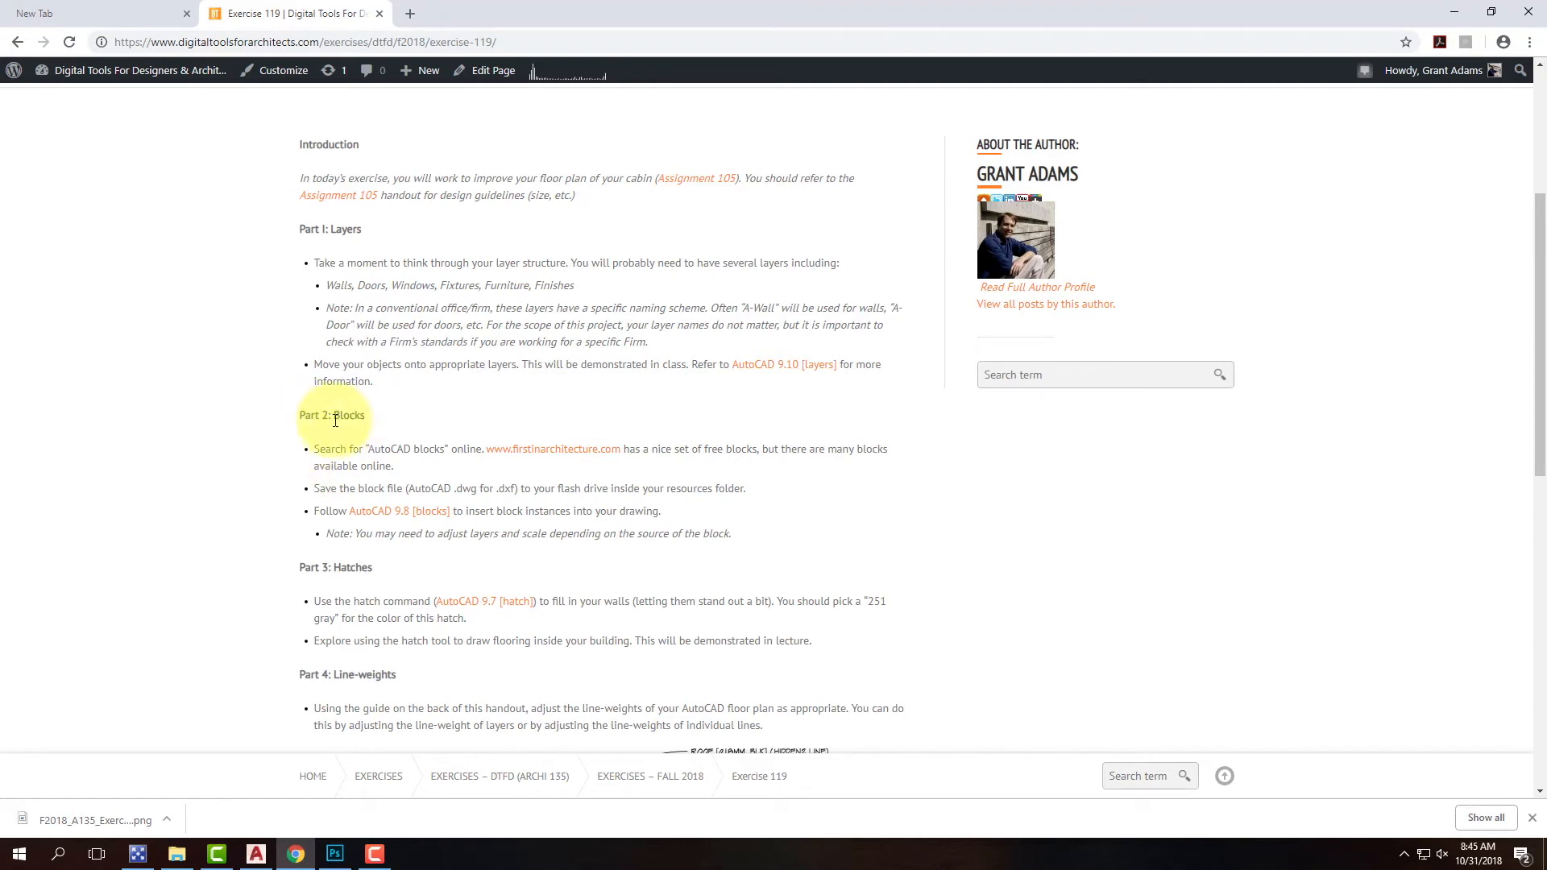
pyautogui.rightClick(567, 457)
pyautogui.click(626, 475)
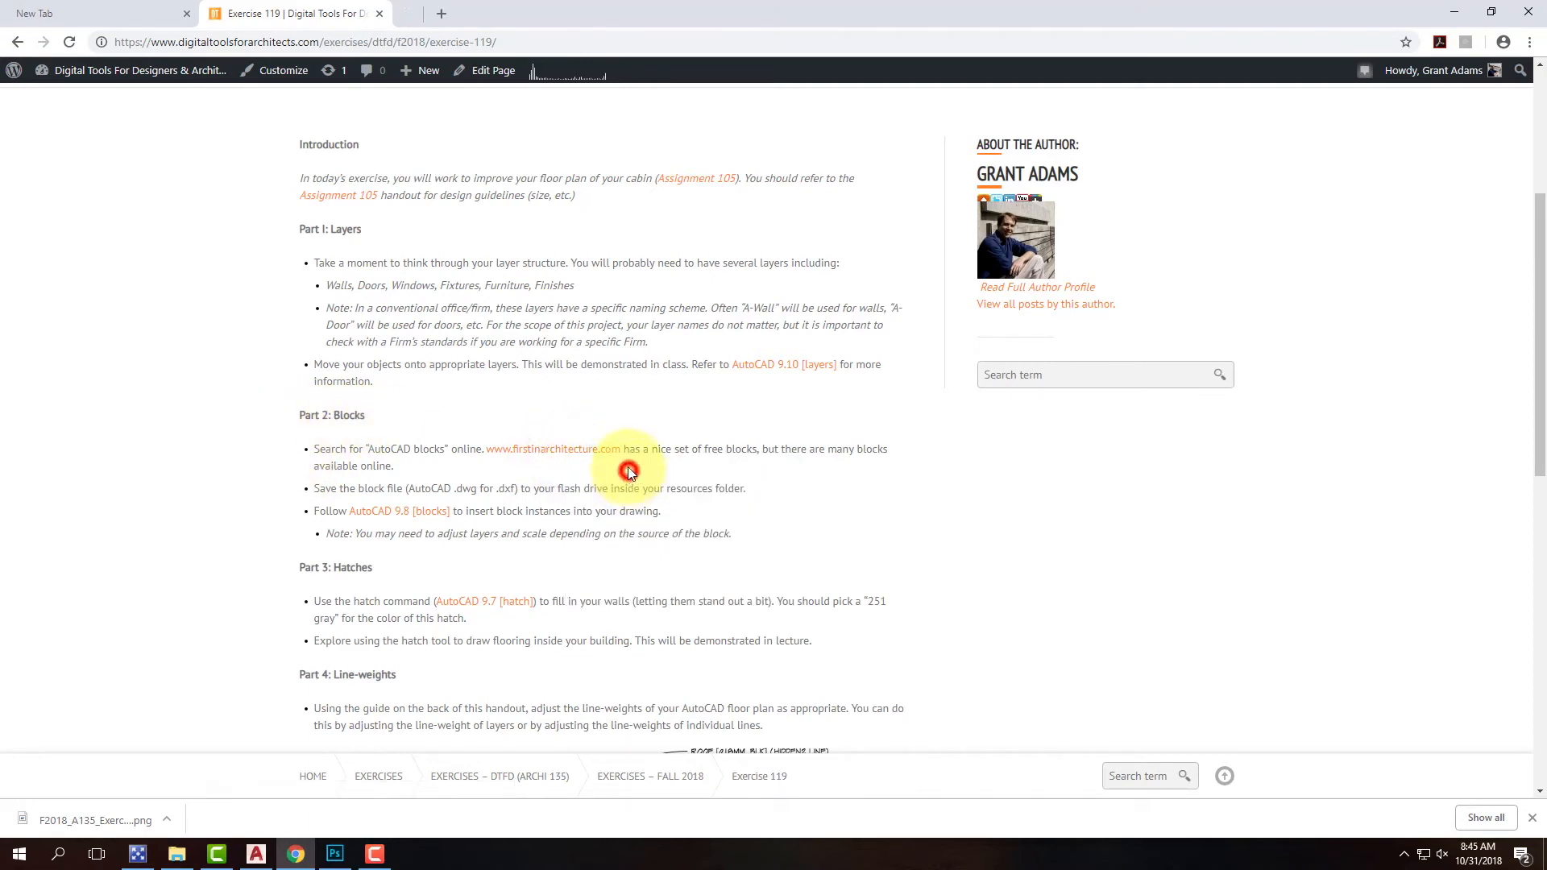
pyautogui.click(423, 14)
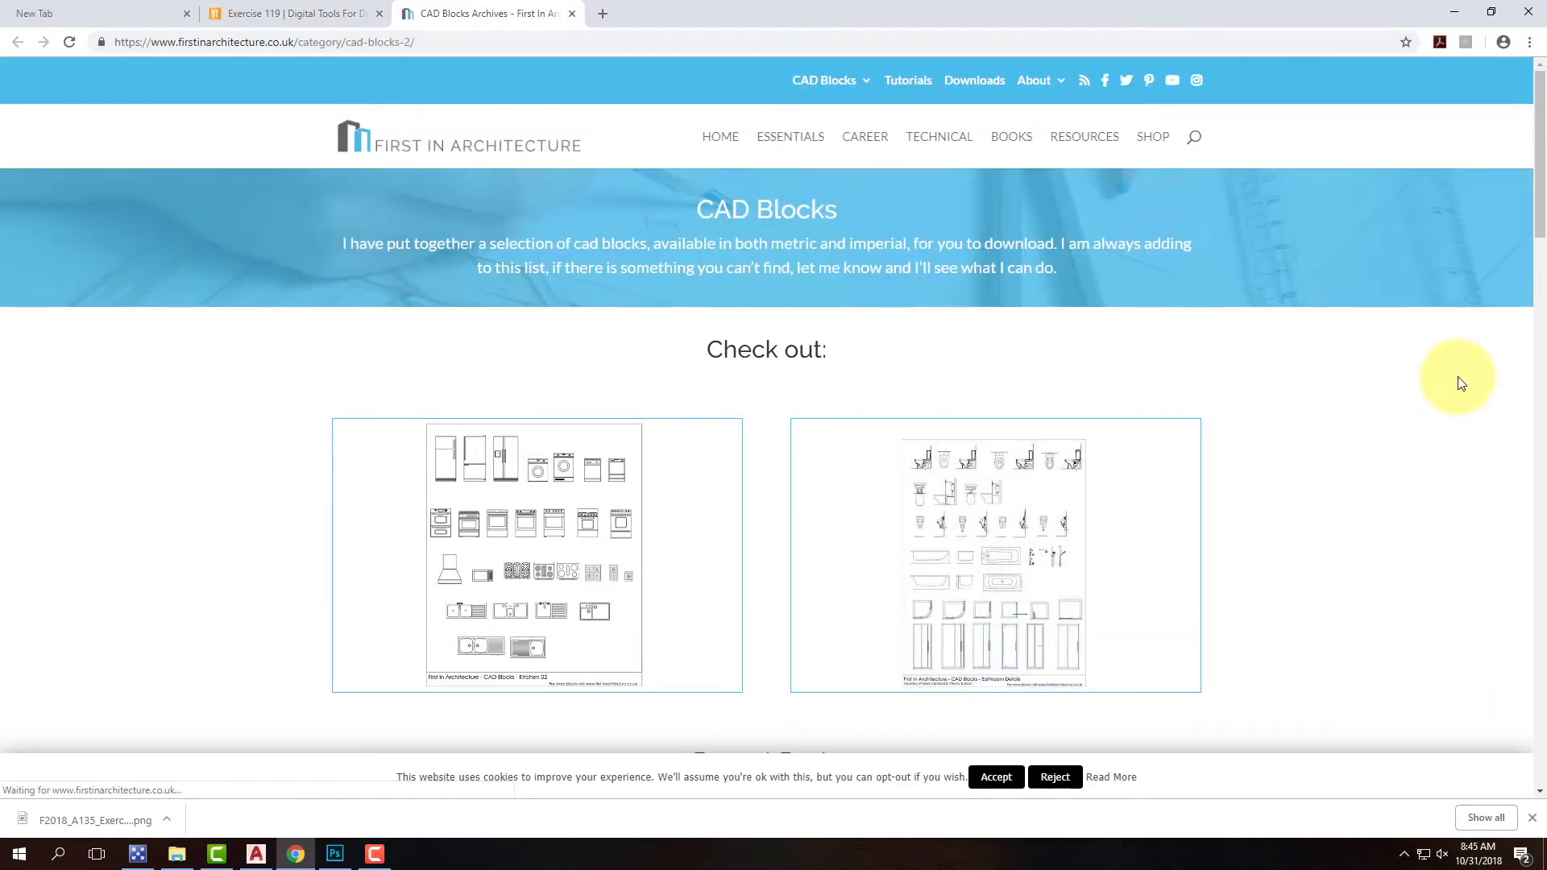
# - Look through the CAD Blocks page and open the CAD Blocks – Furniture category
pyautogui.scroll(-2, 1515, 396)
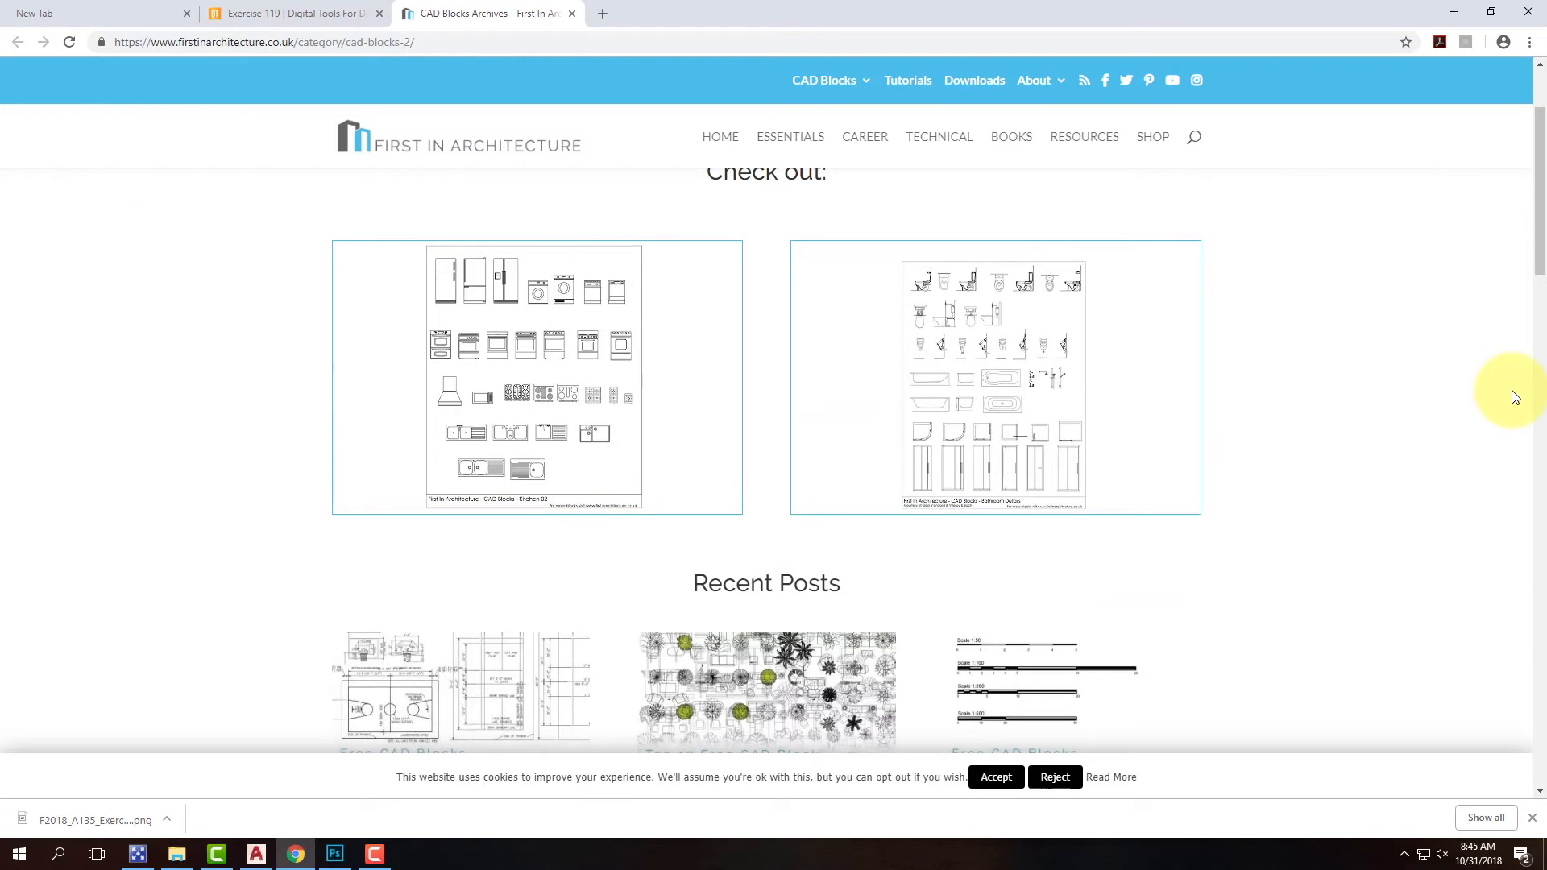
pyautogui.scroll(-1, 1515, 397)
pyautogui.scroll(1, 1513, 390)
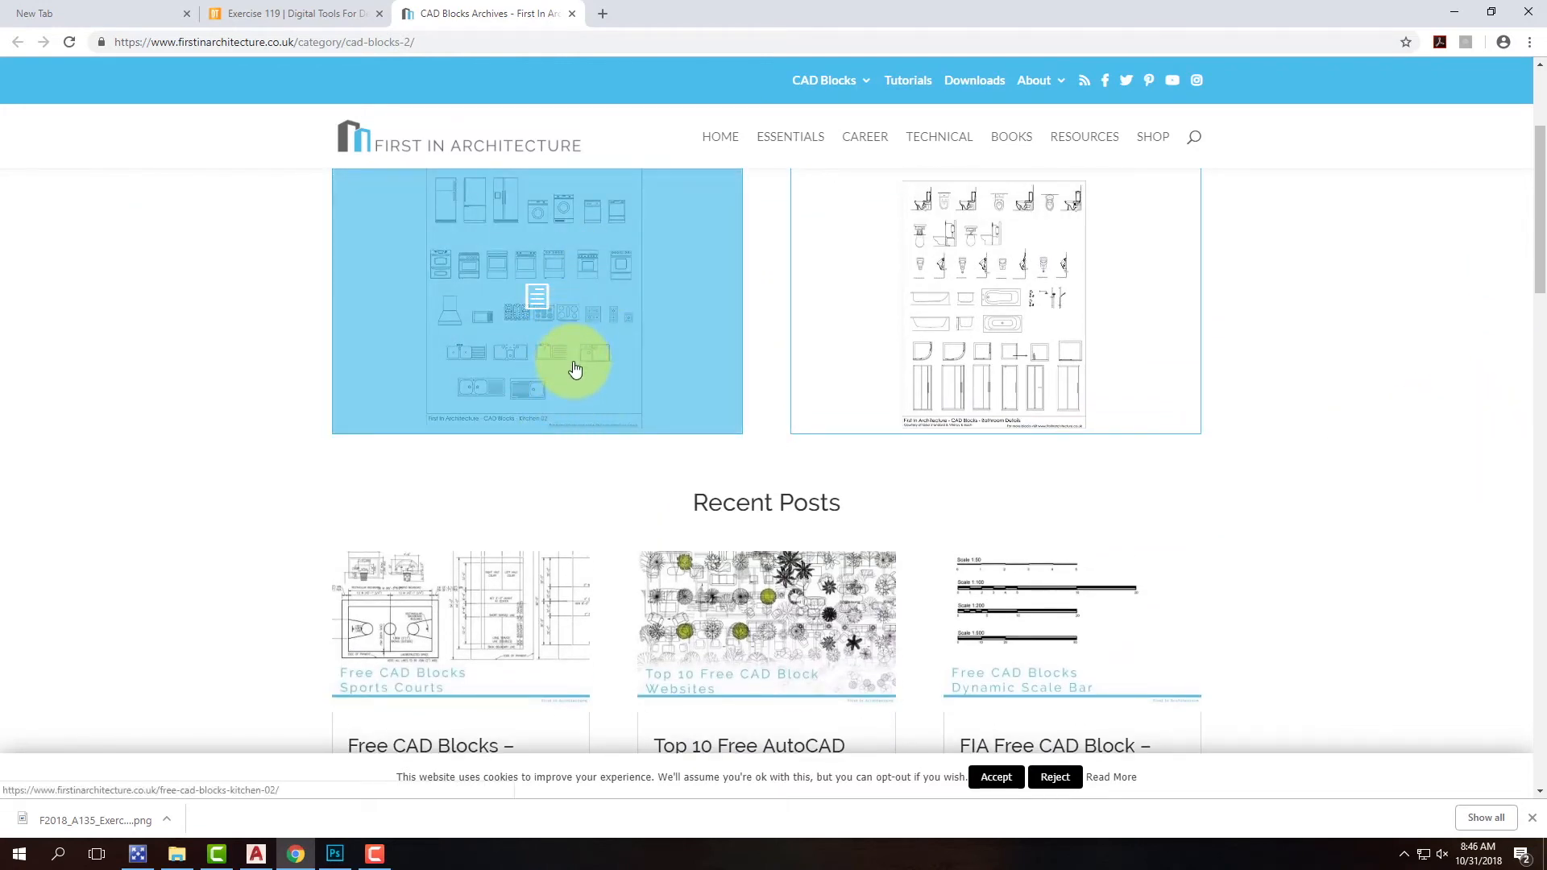
pyautogui.scroll(-5, 606, 360)
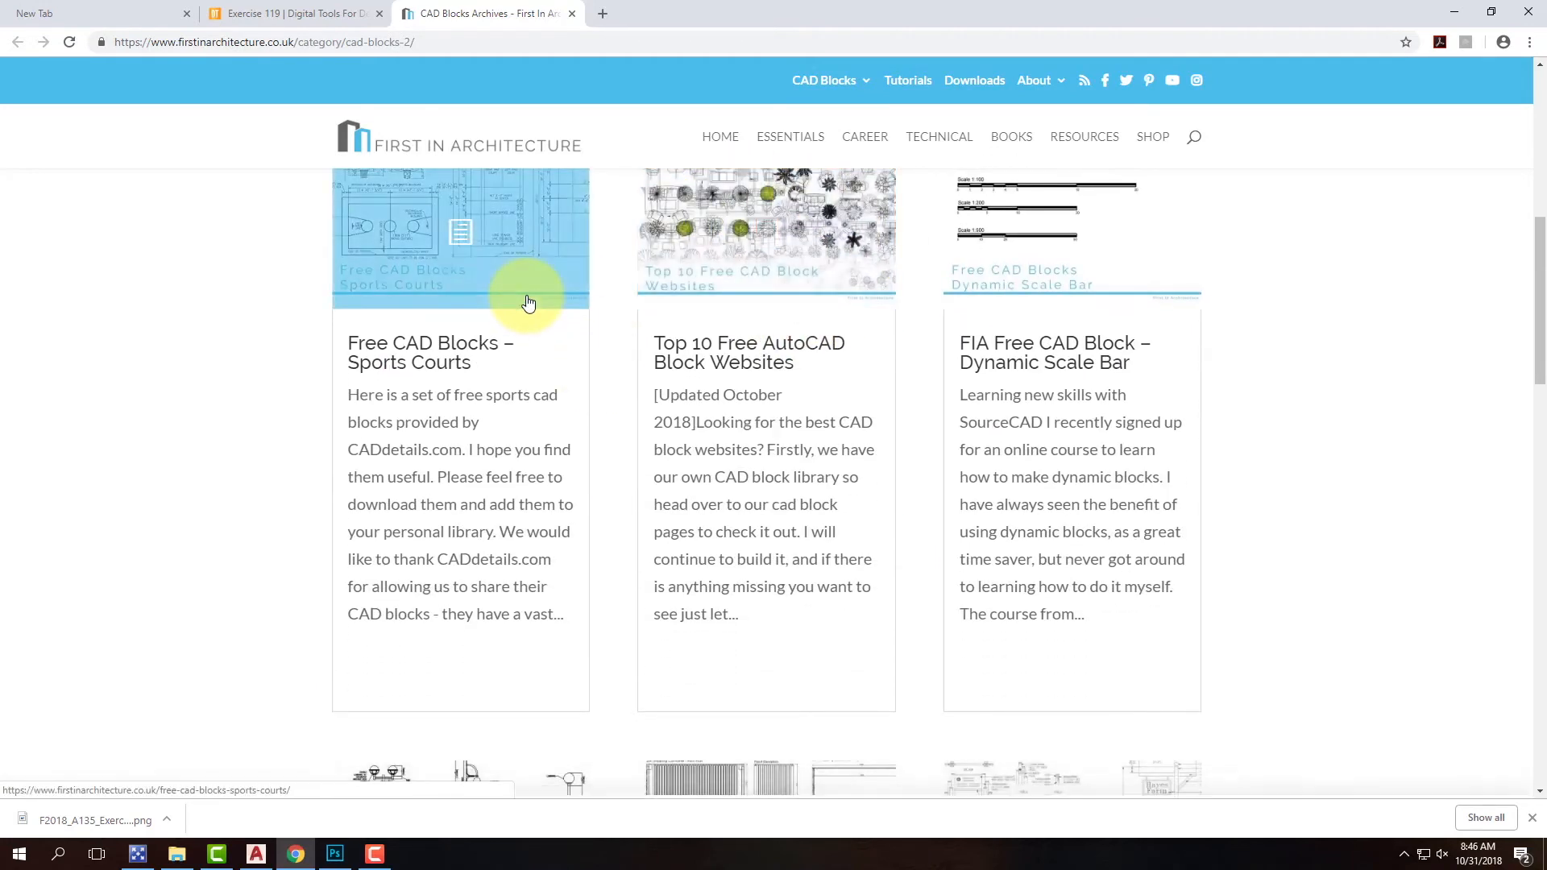
pyautogui.moveTo(826, 80)
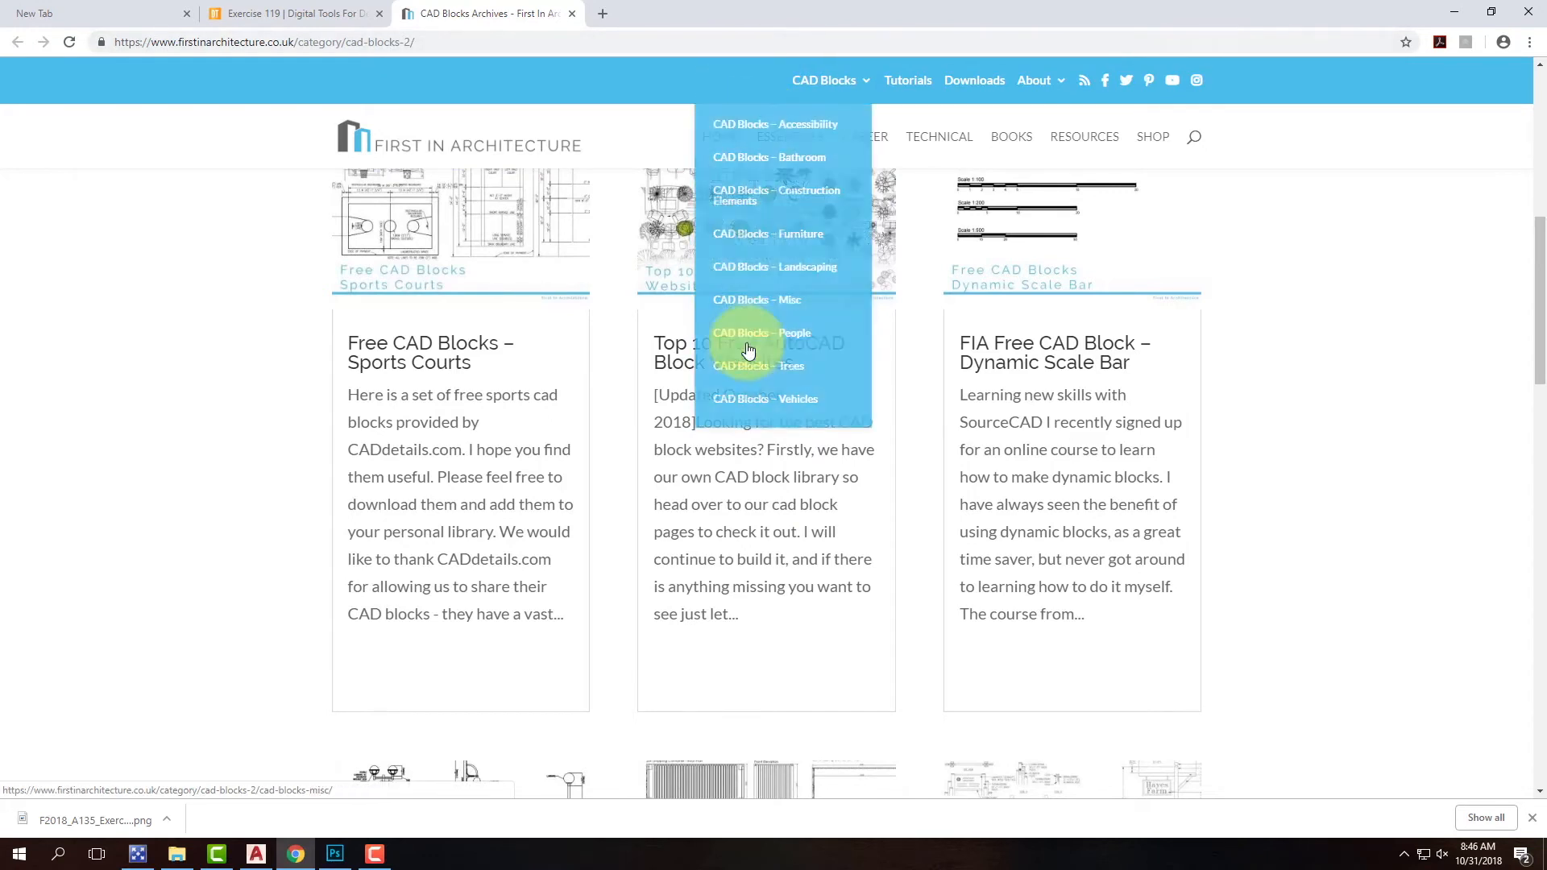
pyautogui.click(757, 233)
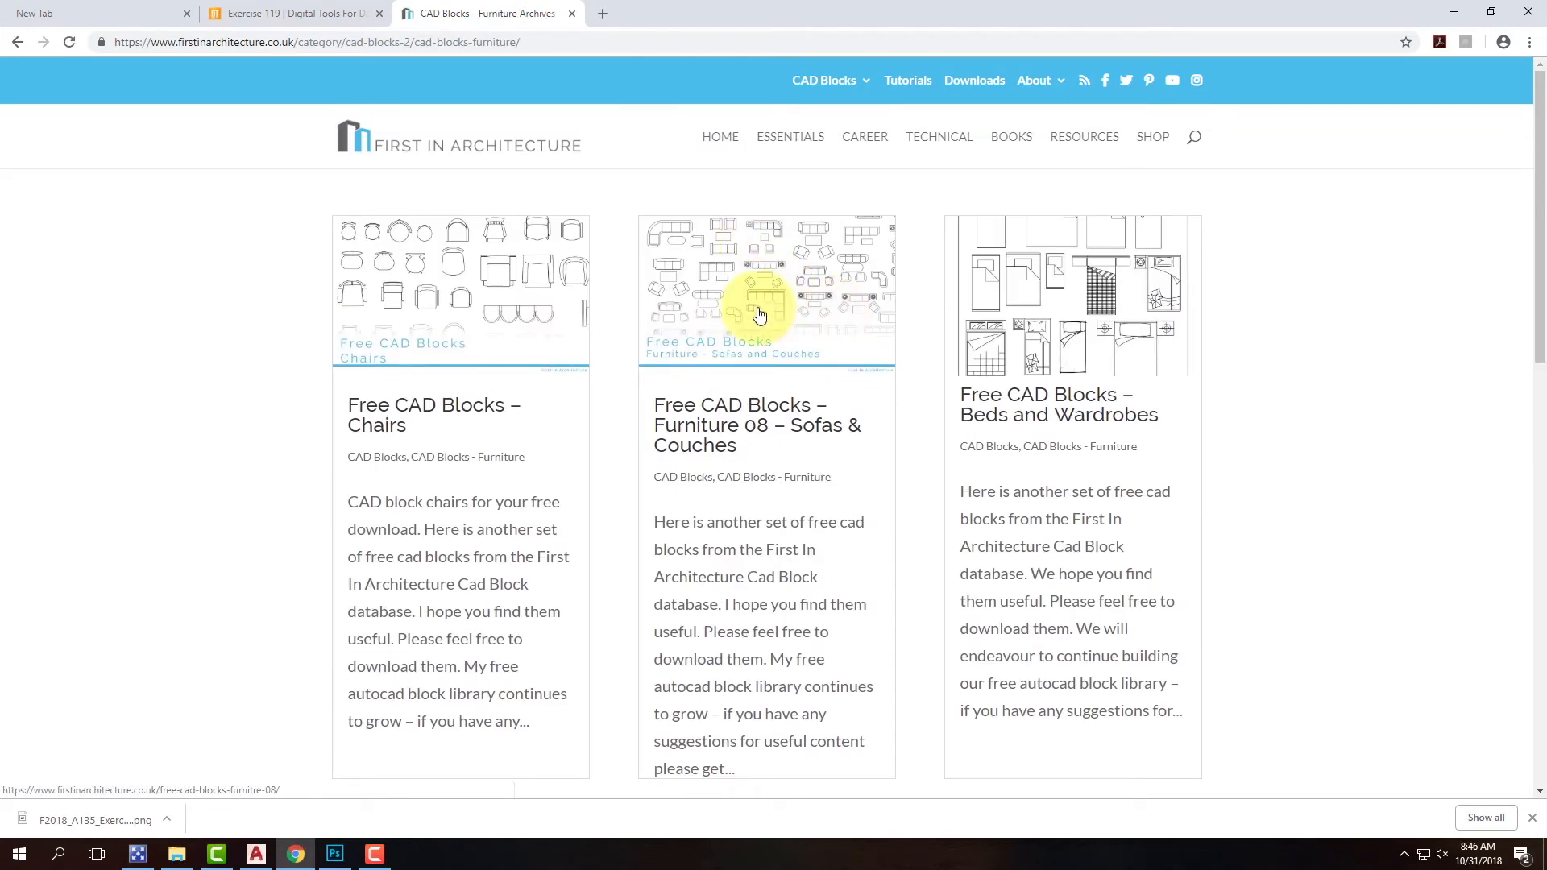
# - Open the Free CAD Blocks – Furniture 08 – Sofas & Couches page and download the imperial version
pyautogui.scroll(-1, 766, 403)
pyautogui.scroll(1, 786, 387)
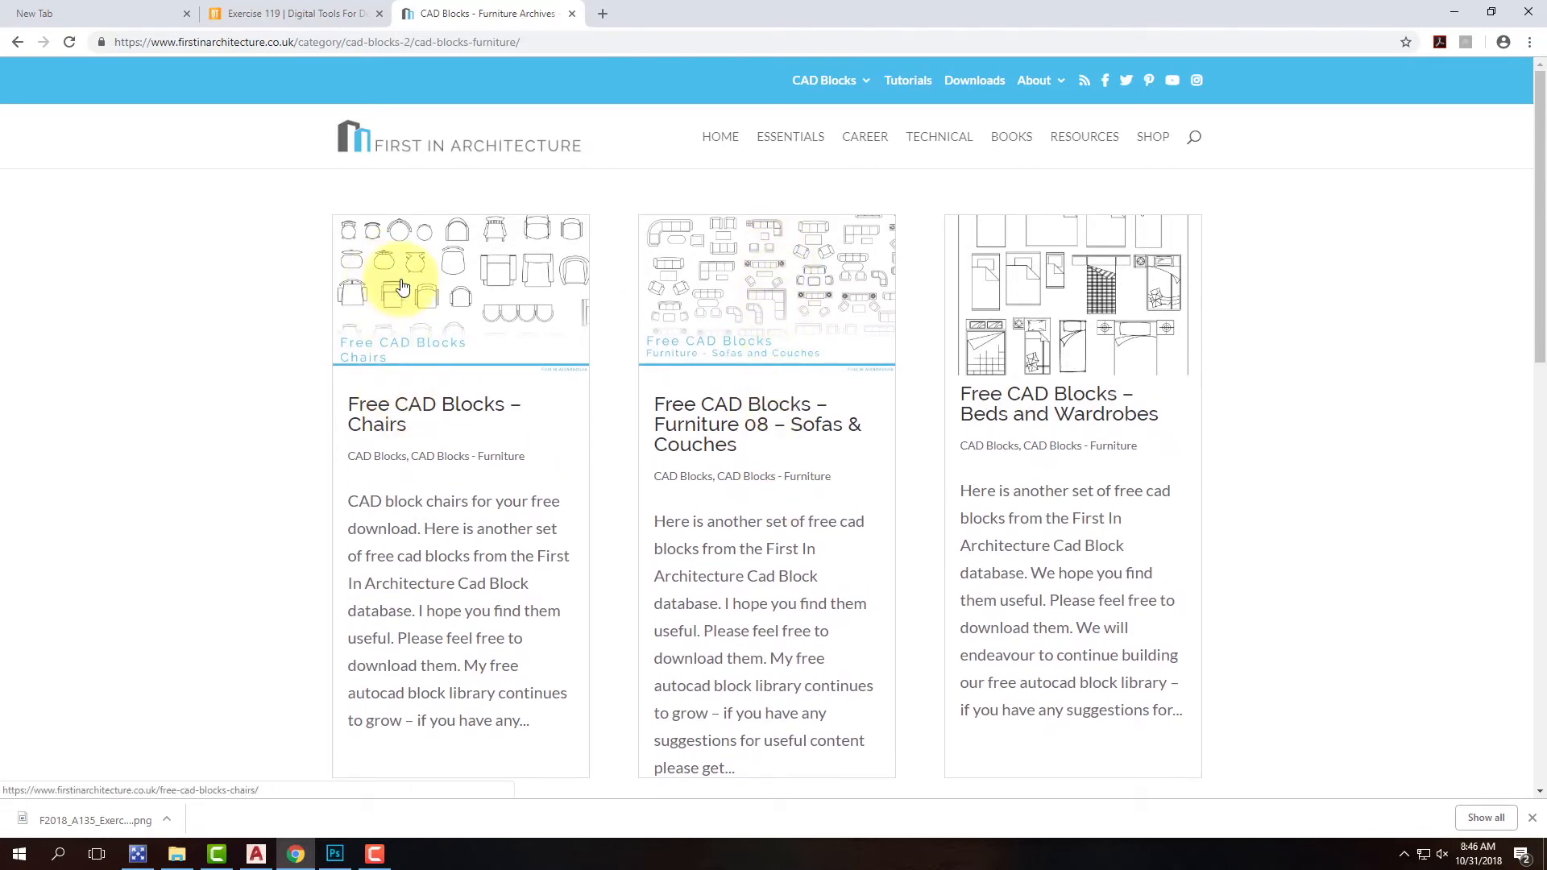
pyautogui.click(749, 419)
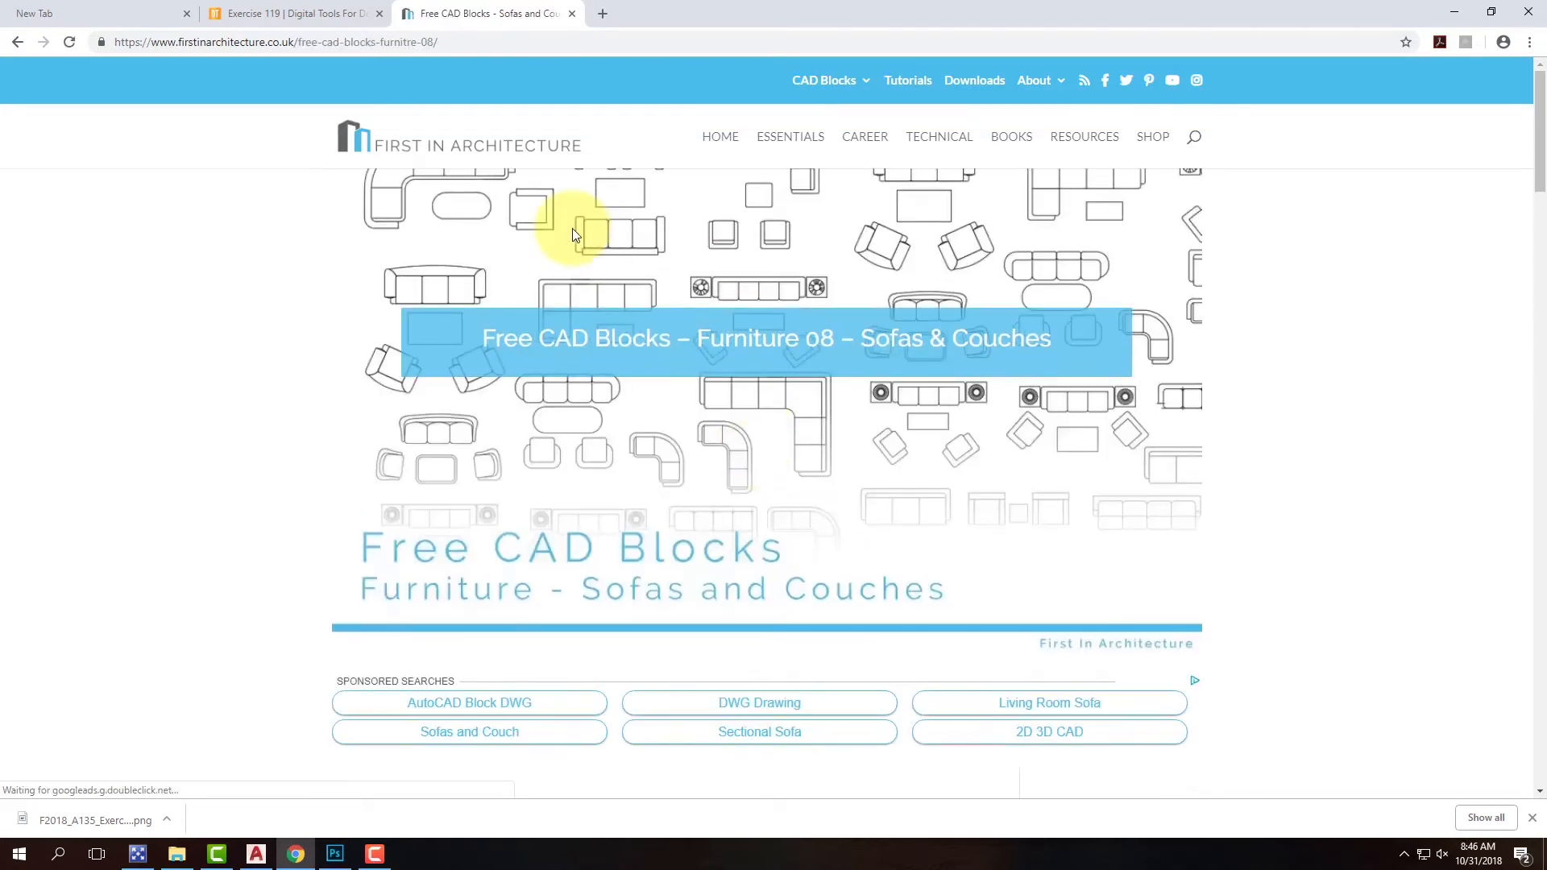
pyautogui.scroll(-4, 673, 322)
pyautogui.scroll(-7, 676, 322)
pyautogui.scroll(-10, 677, 321)
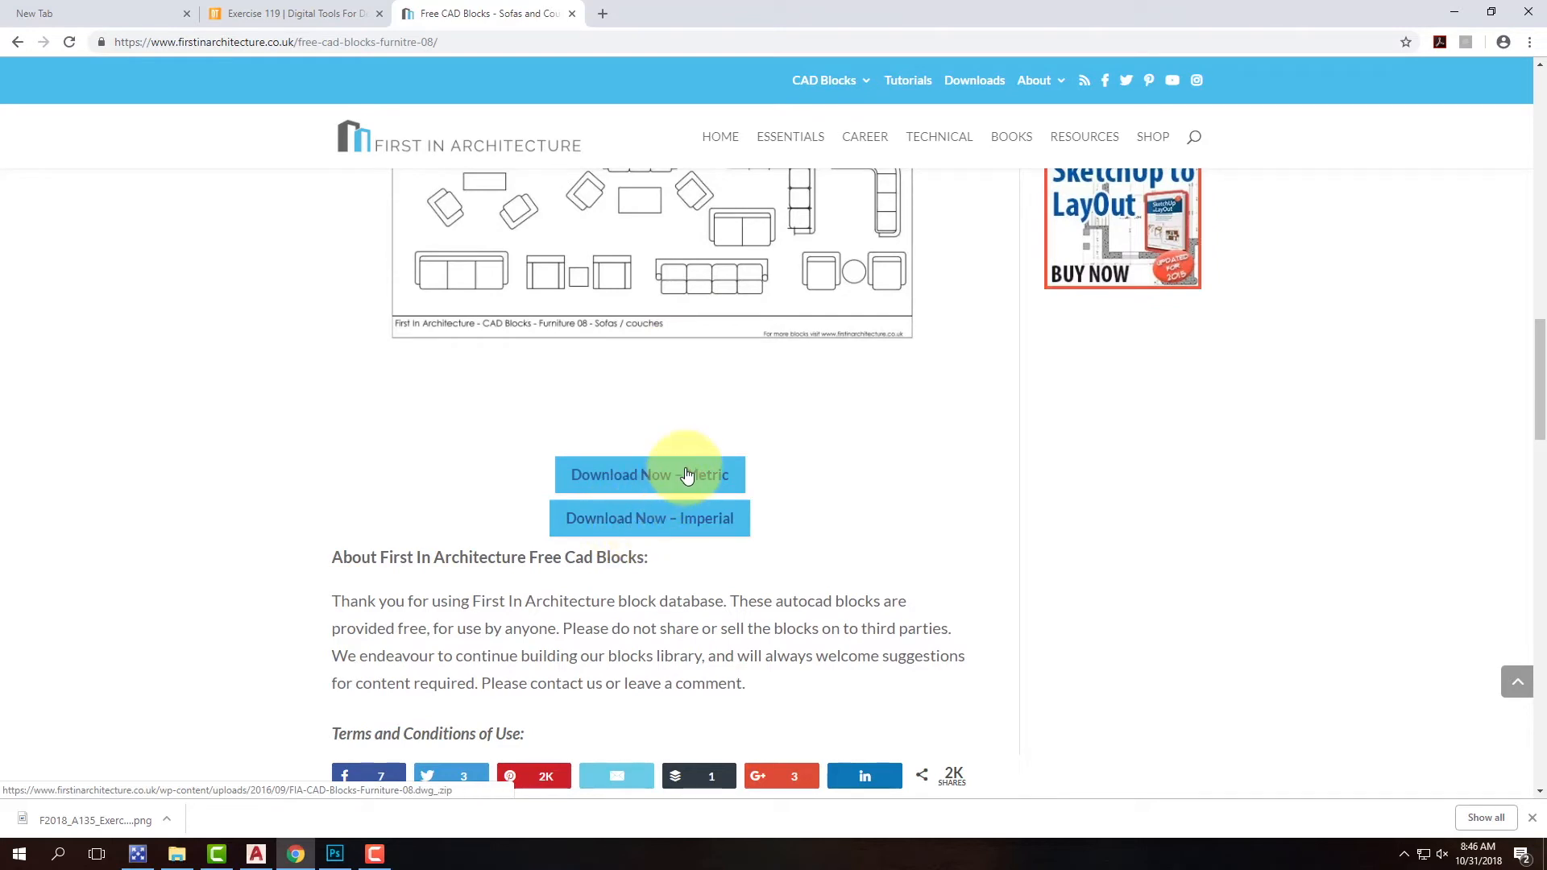
pyautogui.click(689, 520)
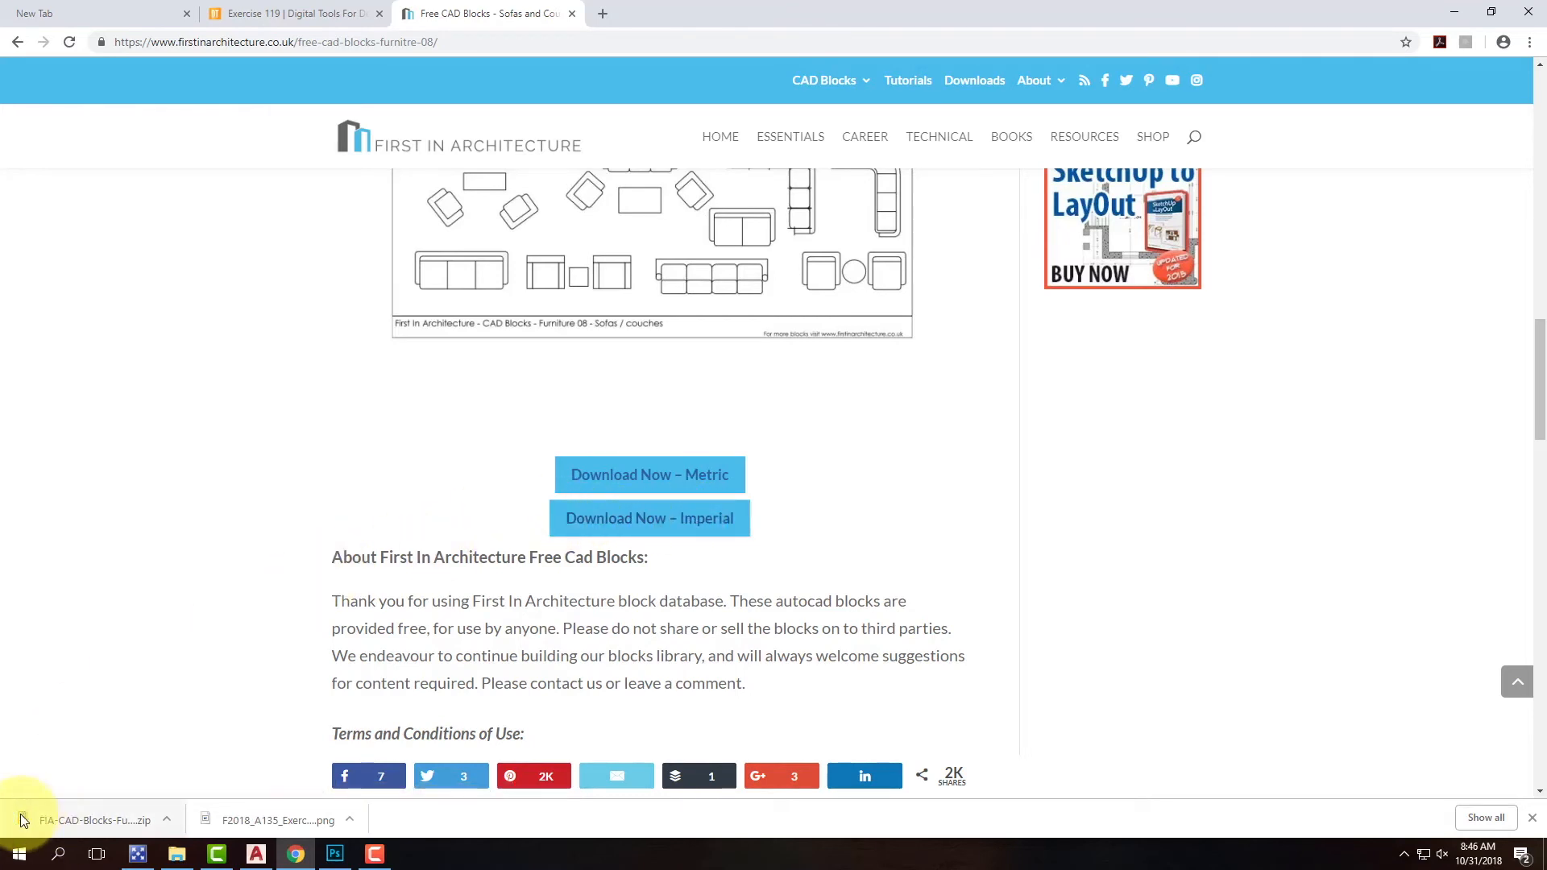
# - Show the downloaded Furniture 08 Imperial zip in its folder and start extracting all of its files
pyautogui.click(166, 820)
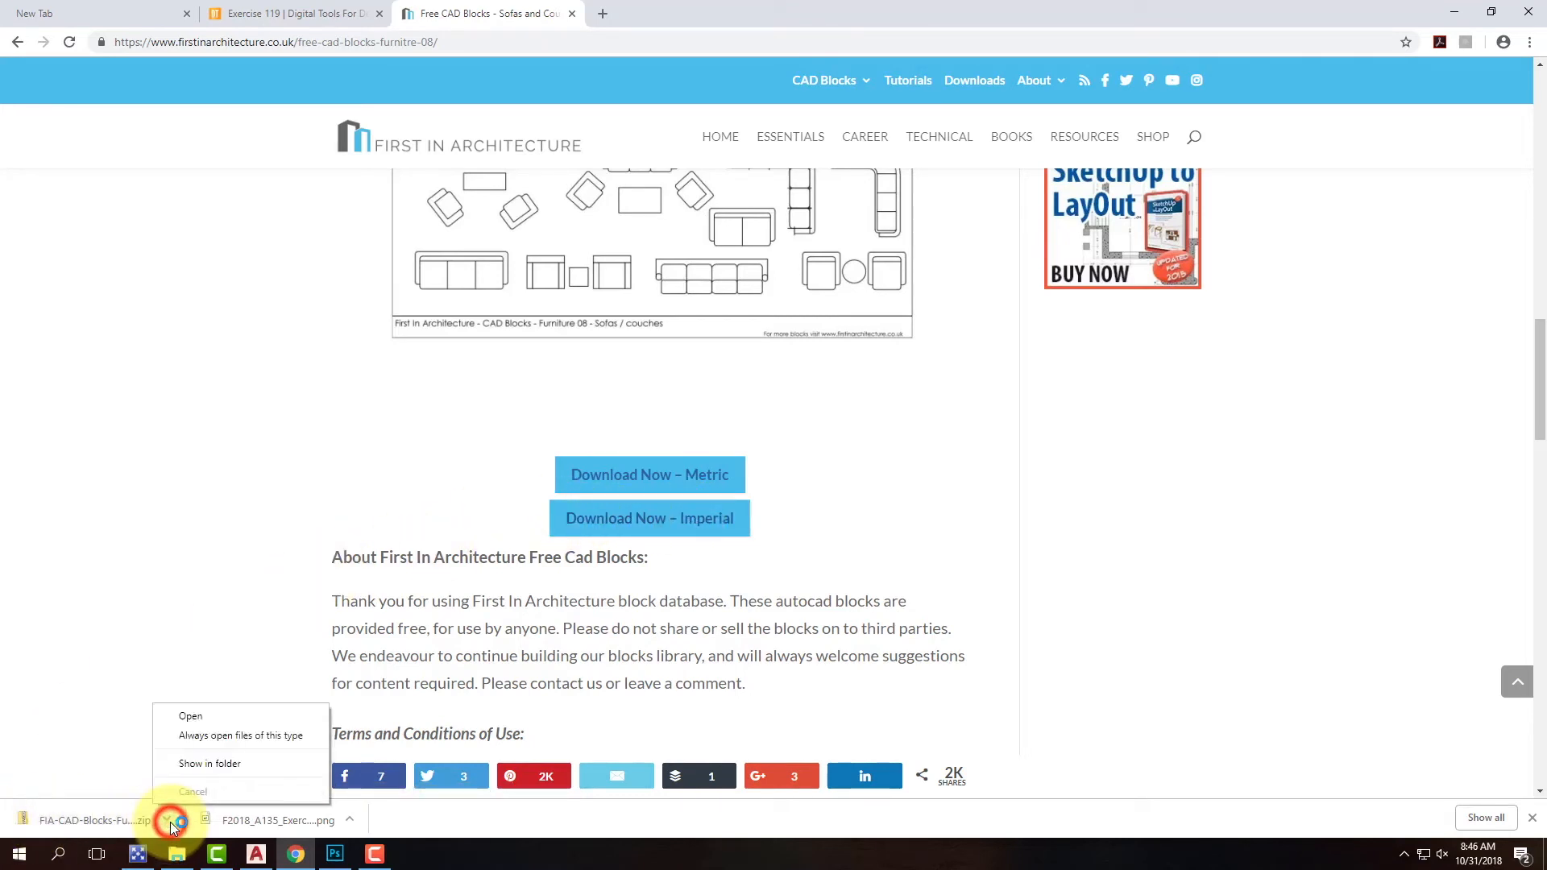
pyautogui.click(213, 763)
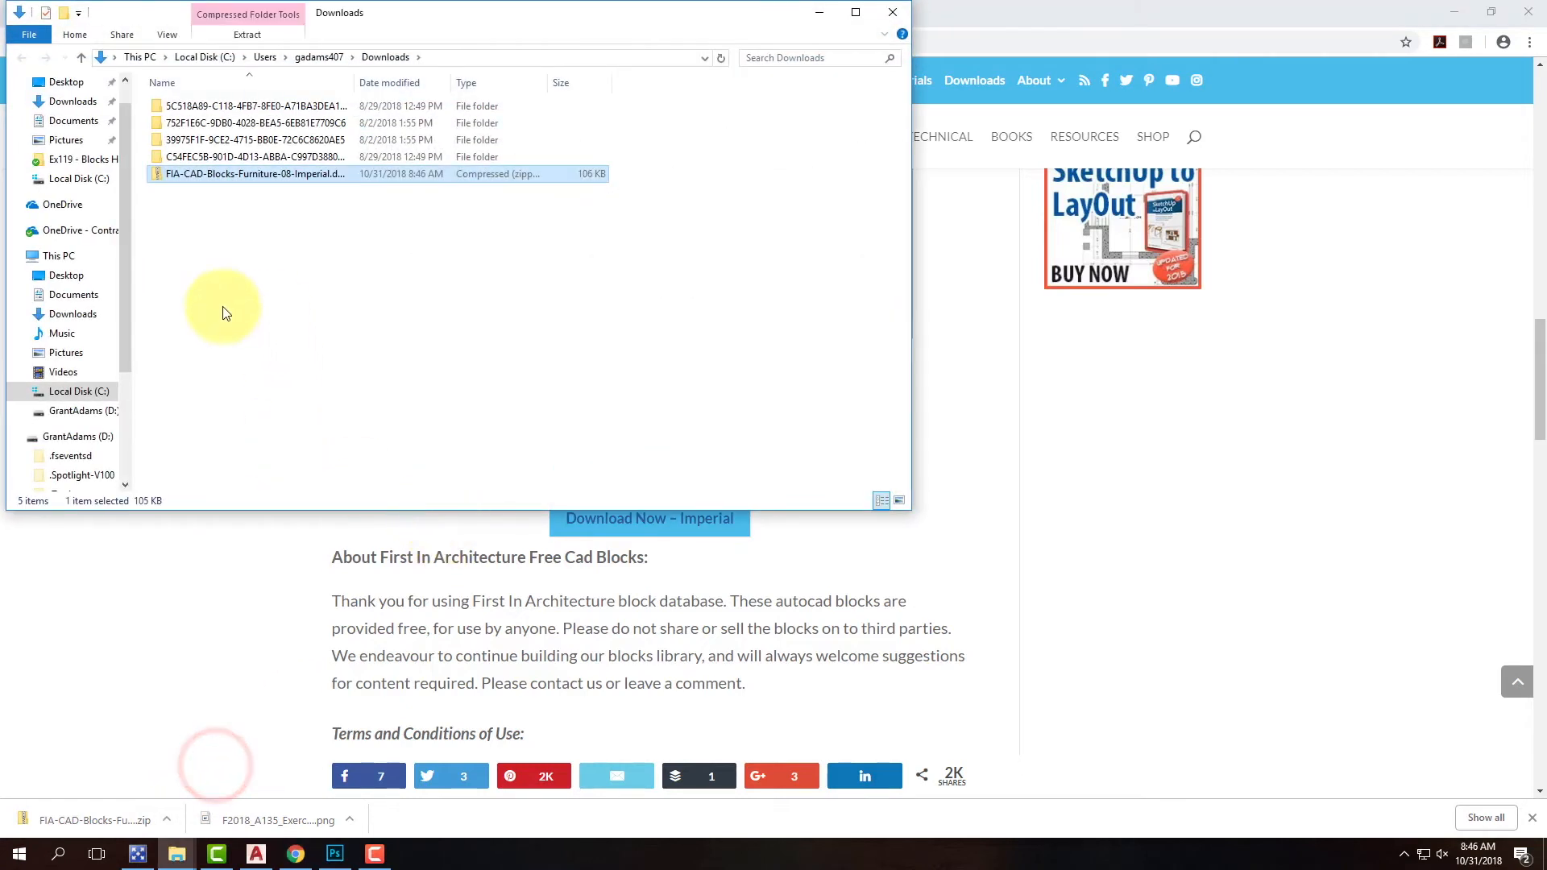
pyautogui.rightClick(219, 173)
pyautogui.click(308, 225)
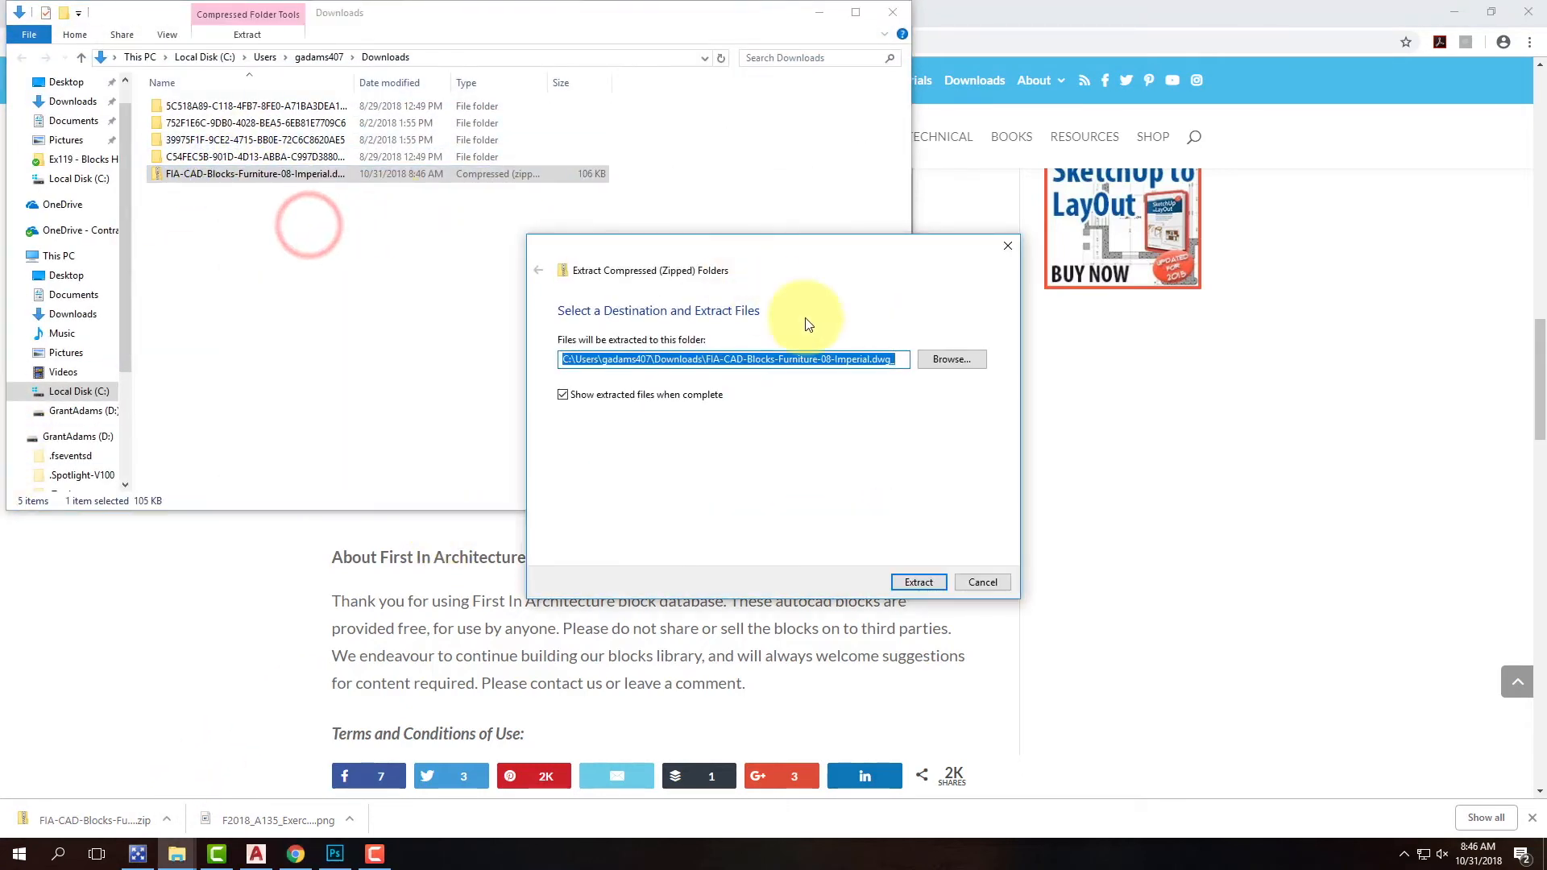
# - Set the extraction destination to the Resources > AutoCAD > Blocks folder in the college OneDrive on drive D
pyautogui.click(955, 360)
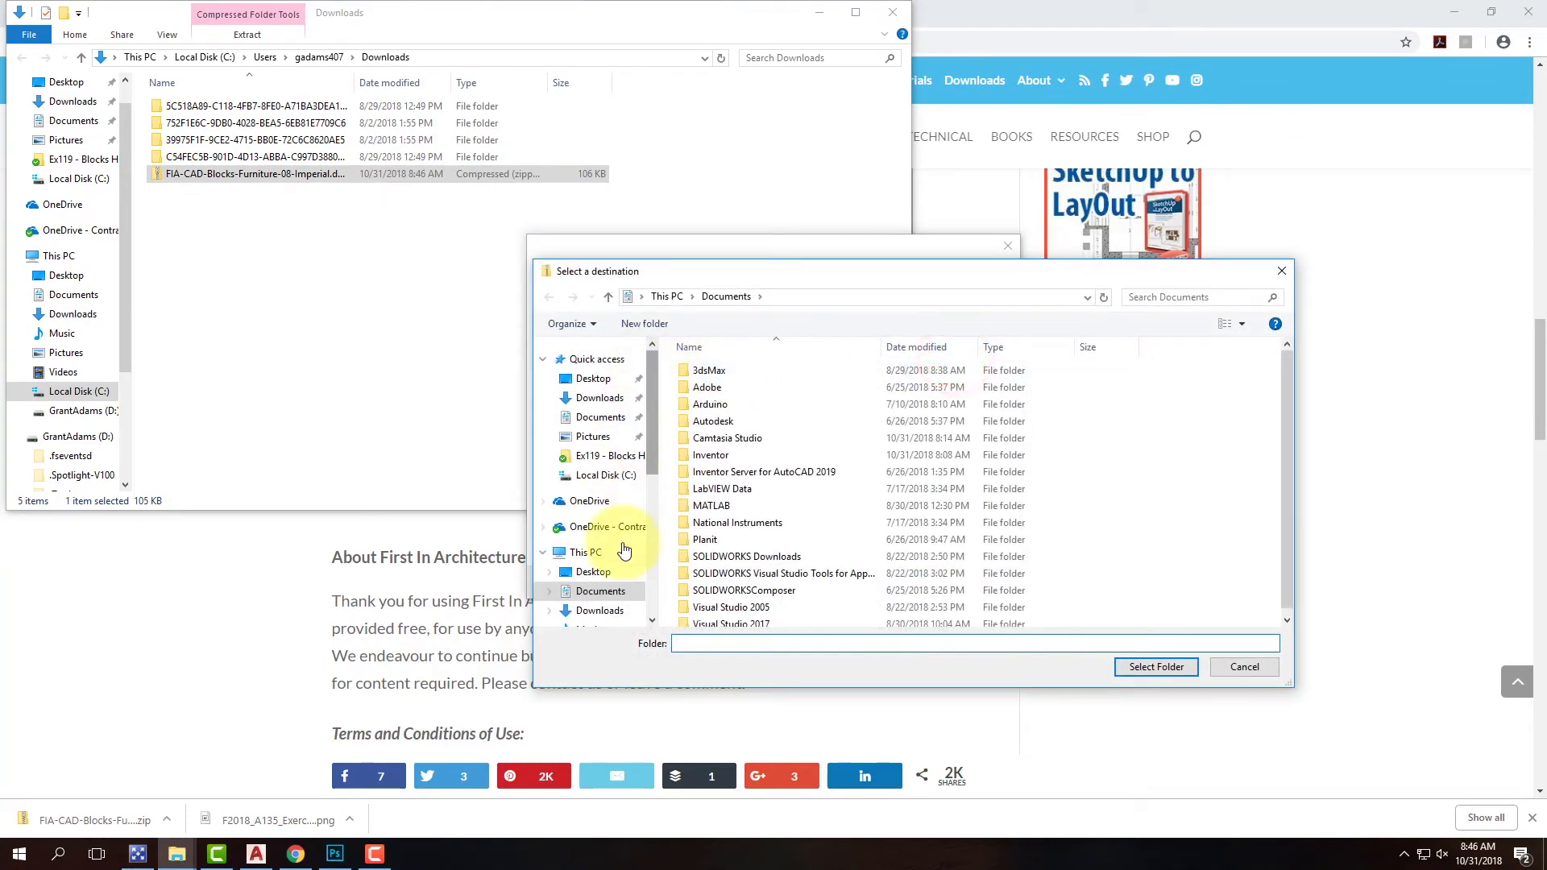
pyautogui.scroll(-2, 606, 584)
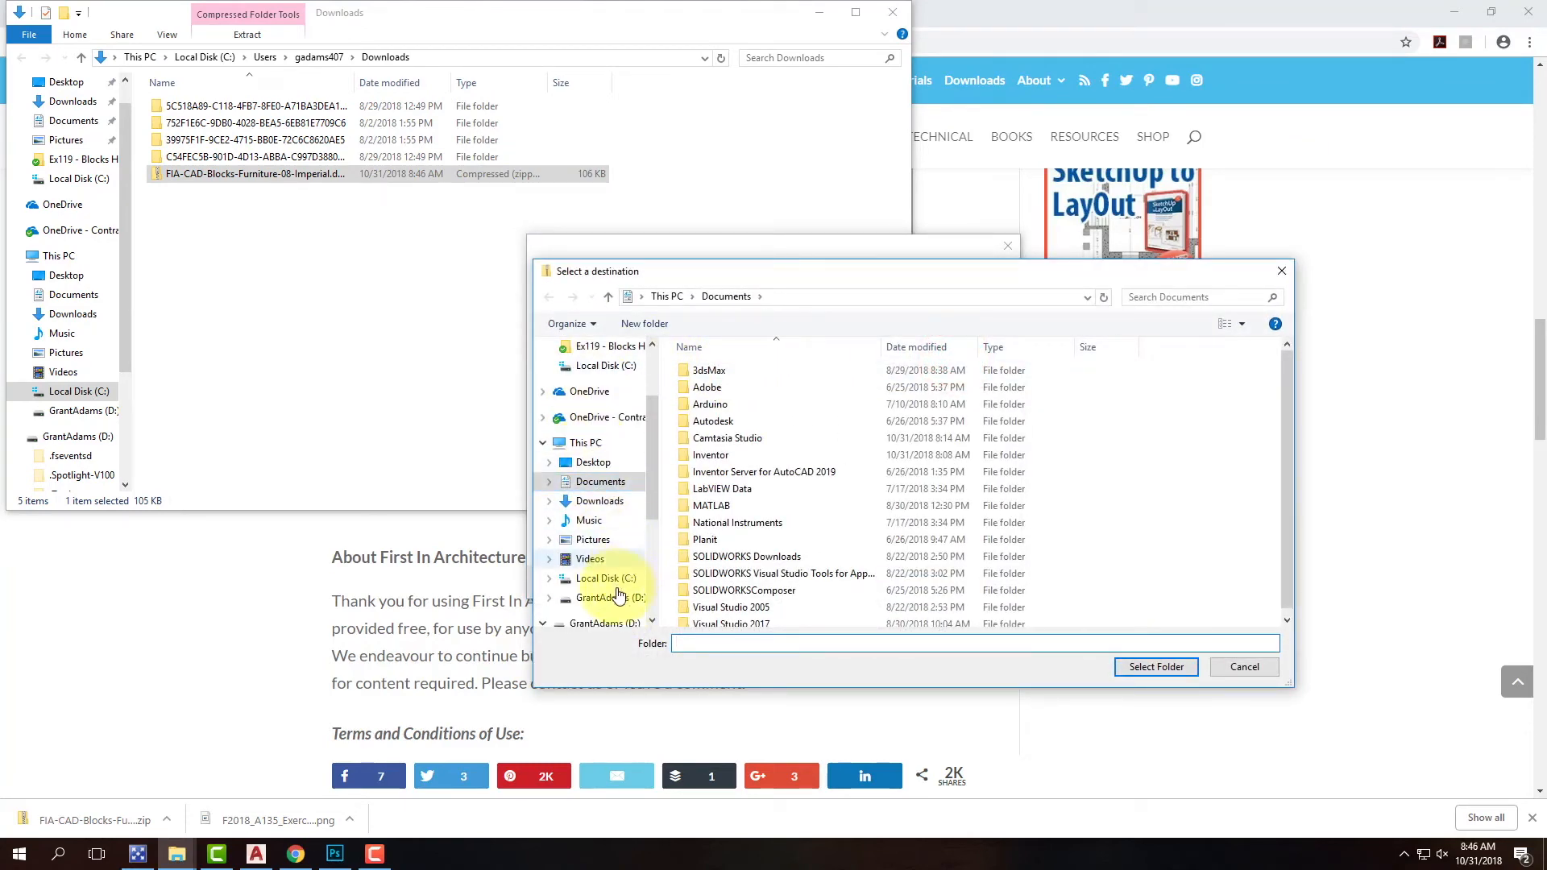
pyautogui.click(606, 597)
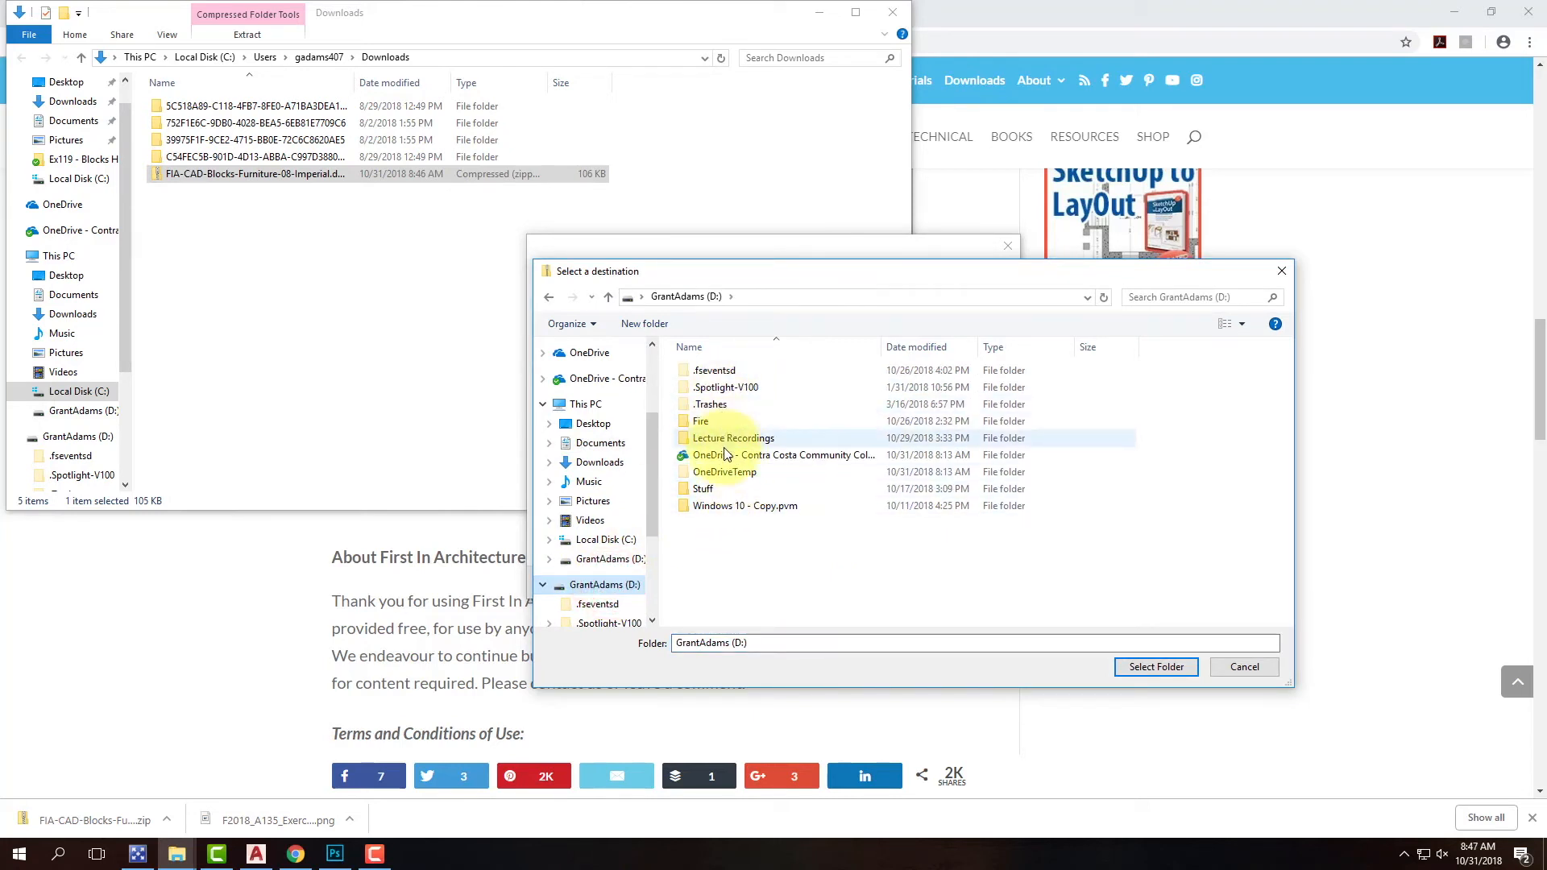
pyautogui.click(726, 454)
pyautogui.doubleClick(725, 454)
pyautogui.click(726, 473)
pyautogui.doubleClick(725, 473)
pyautogui.doubleClick(717, 388)
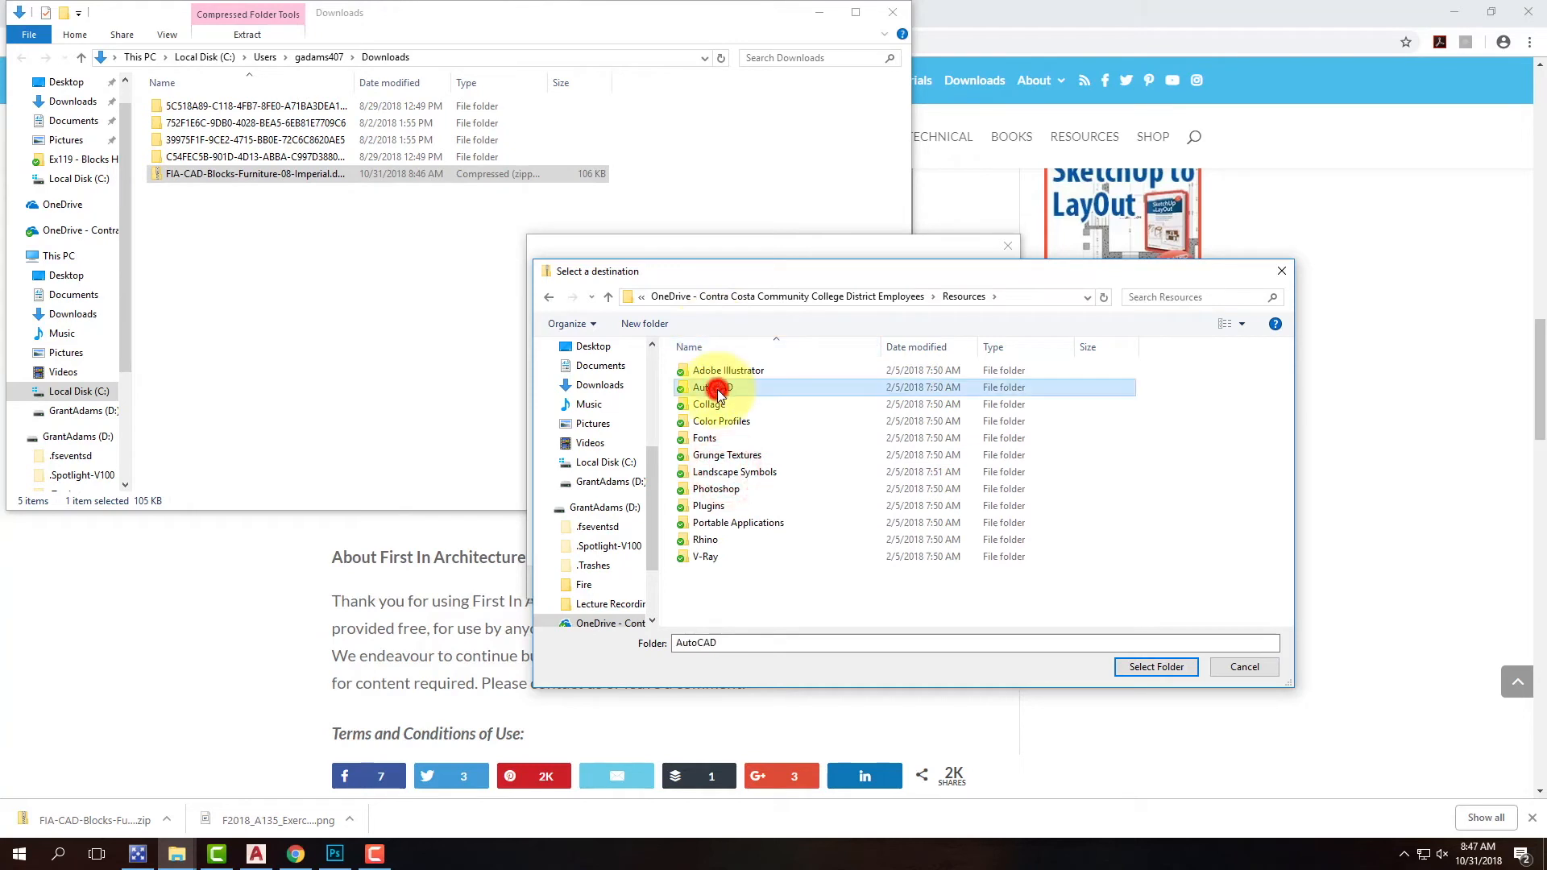
pyautogui.doubleClick(706, 372)
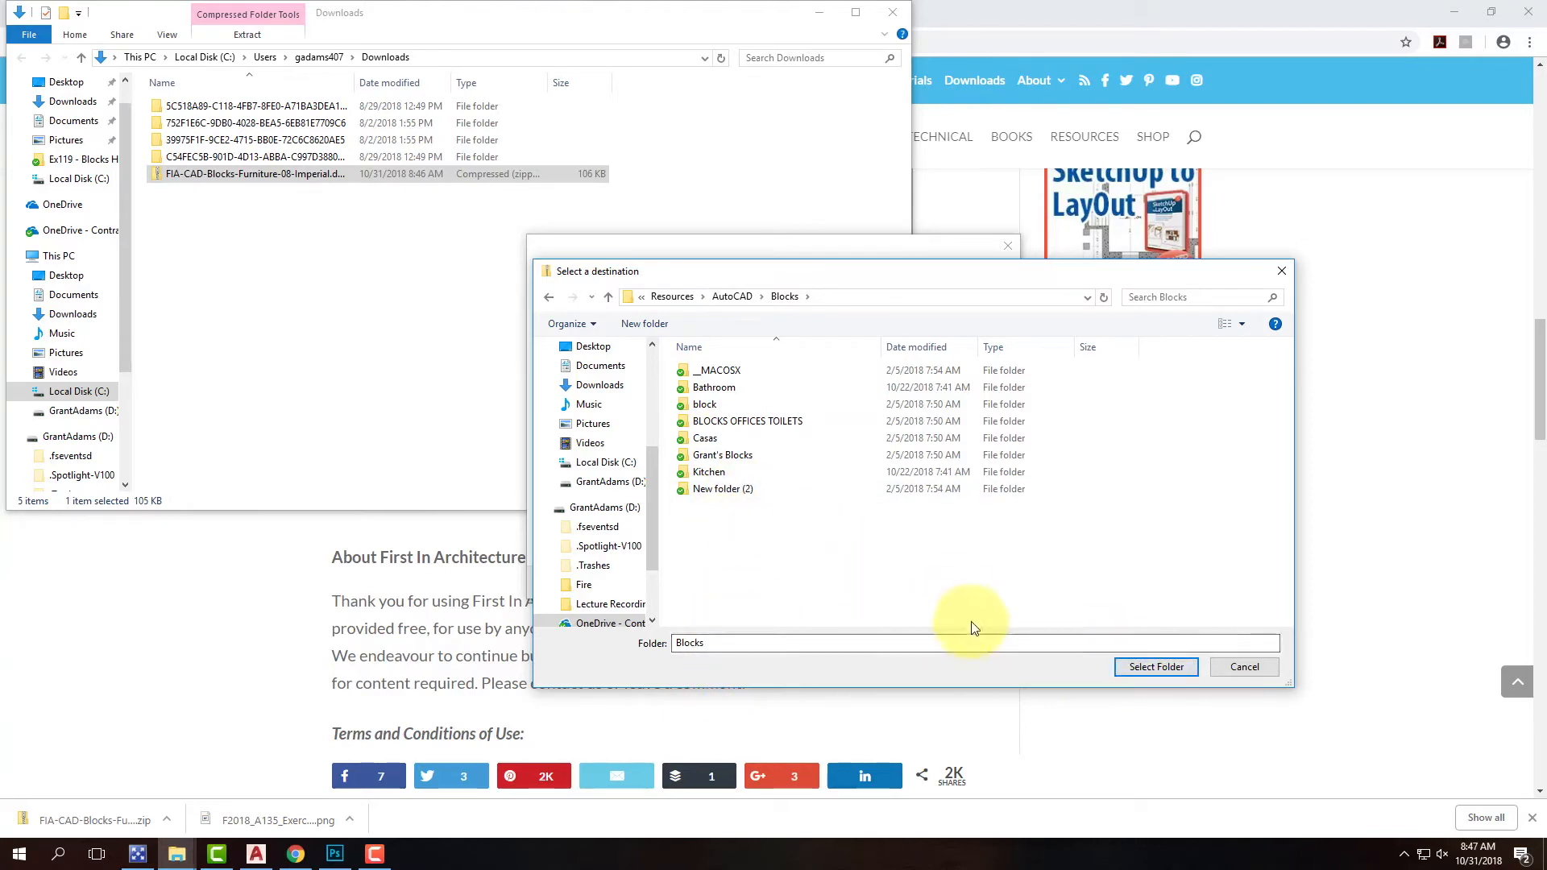
pyautogui.click(1145, 669)
# - Extract the files, replacing the existing FIA CAD Blocks Furniture 08 Imperial.dwg, locate that drawing in Blocks, and switch back to AutoCAD
pyautogui.click(924, 583)
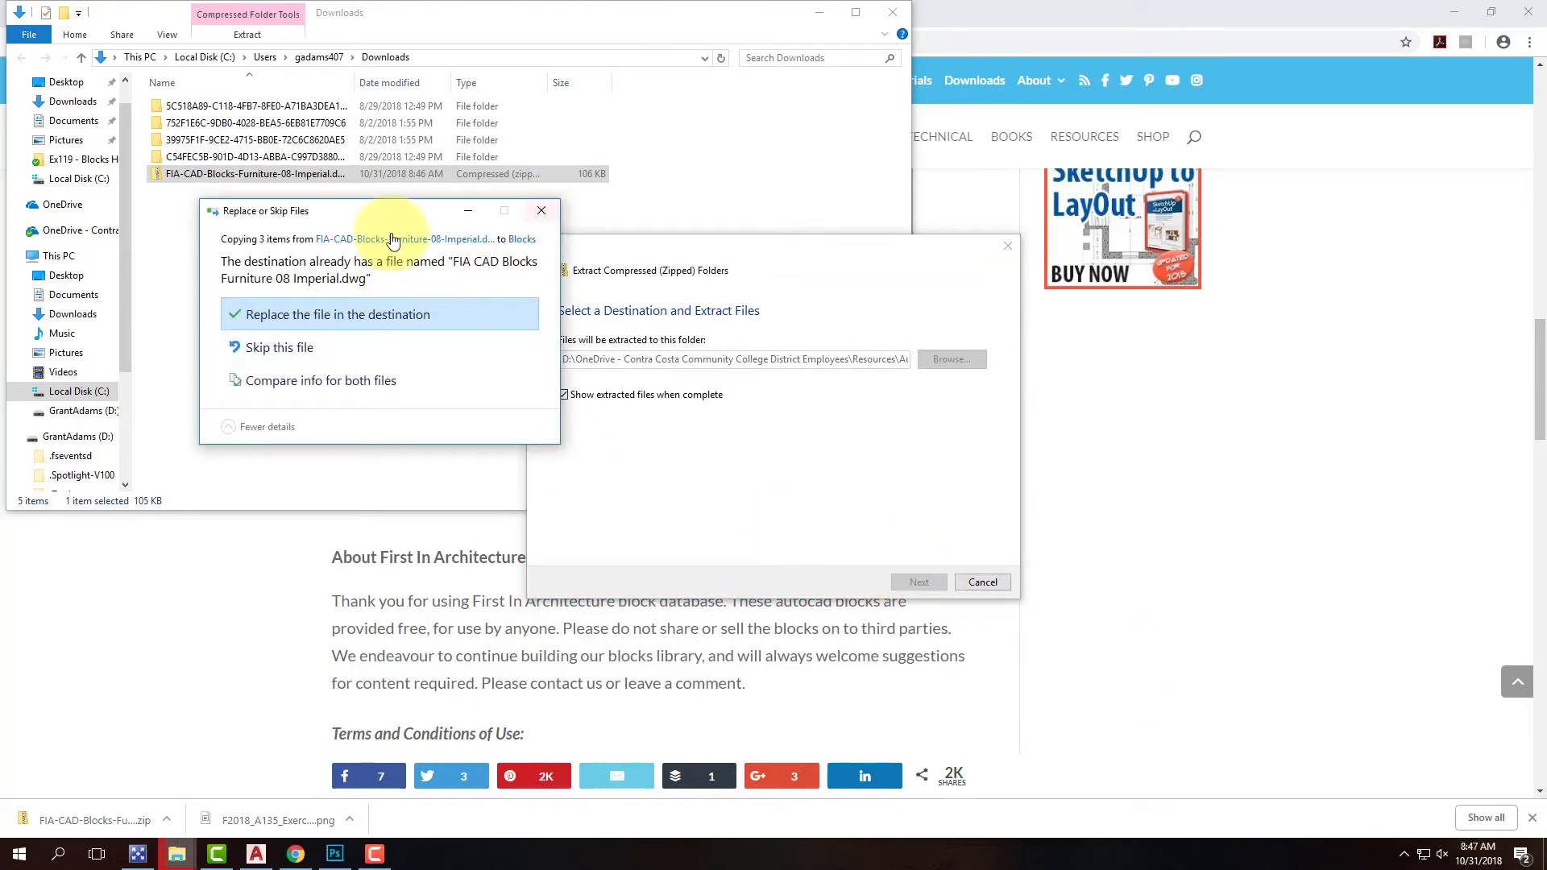
pyautogui.click(369, 316)
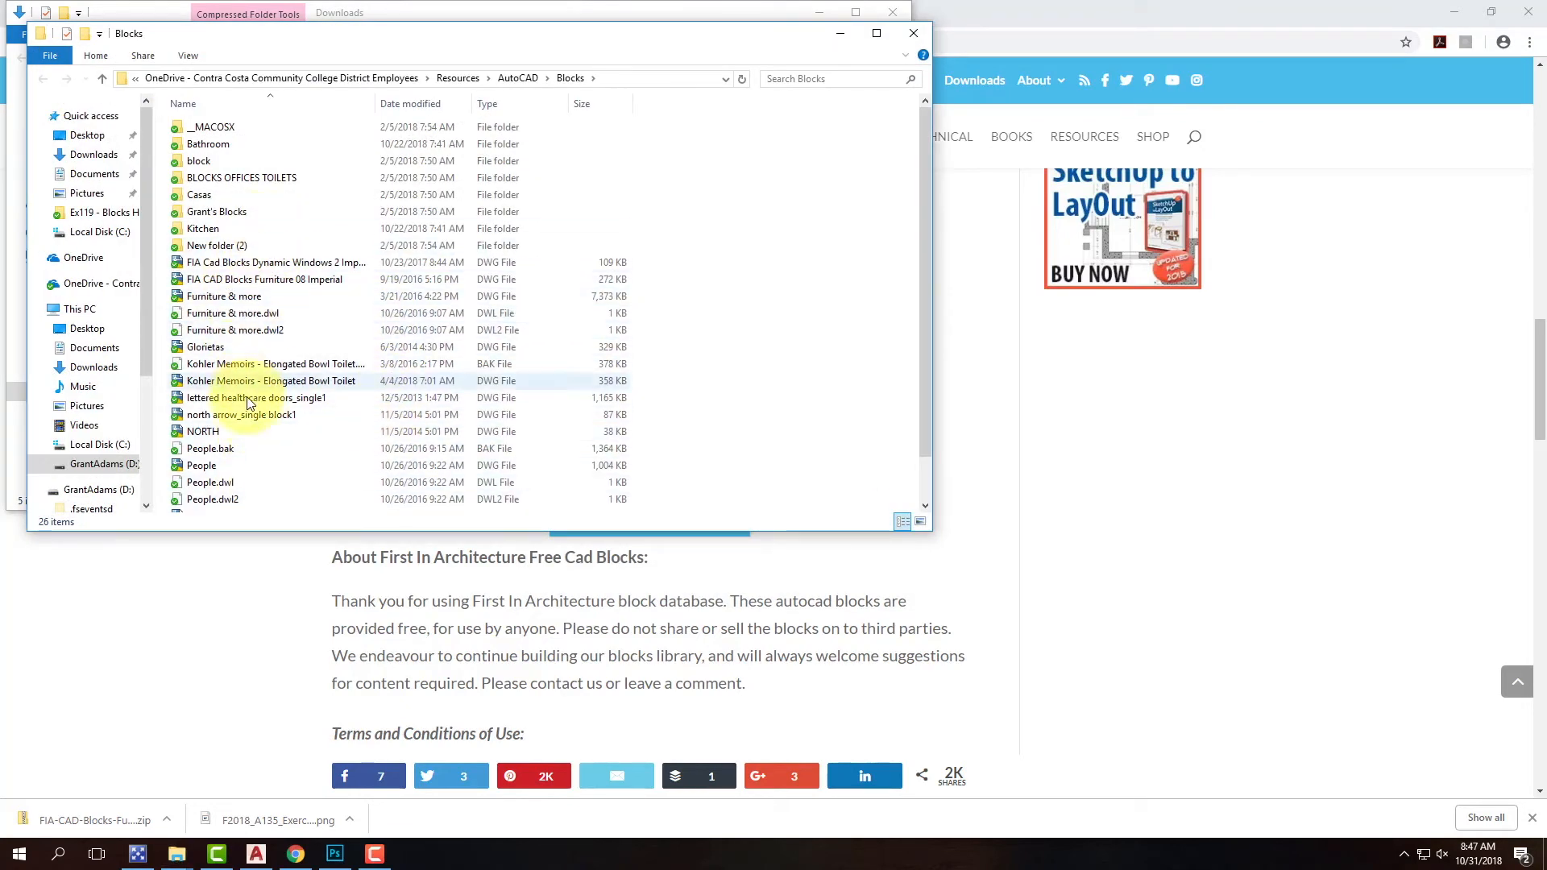
pyautogui.click(250, 279)
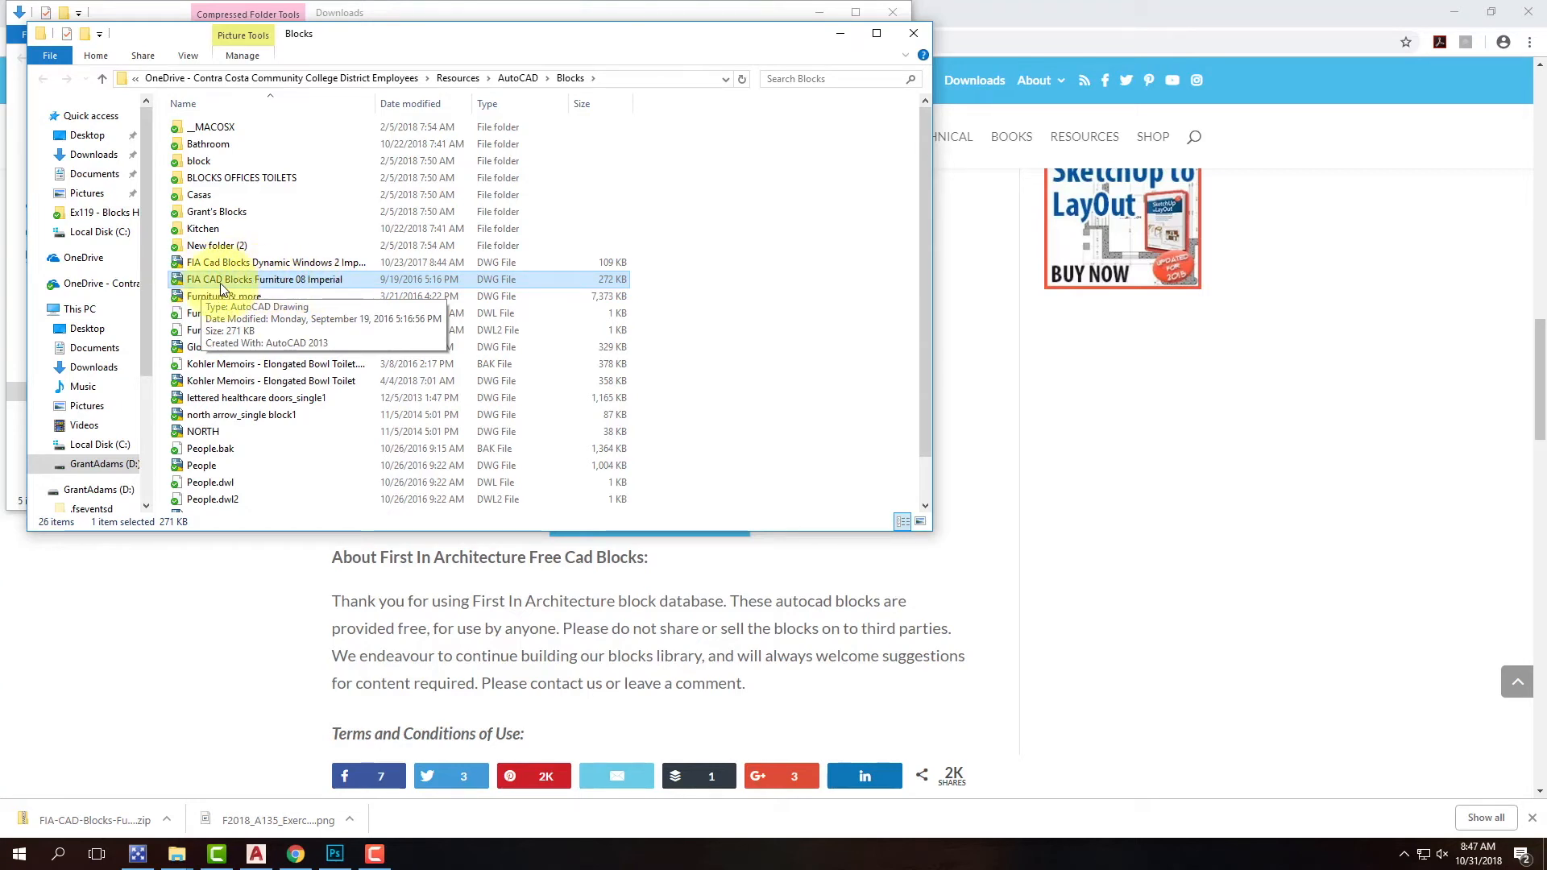
pyautogui.click(262, 858)
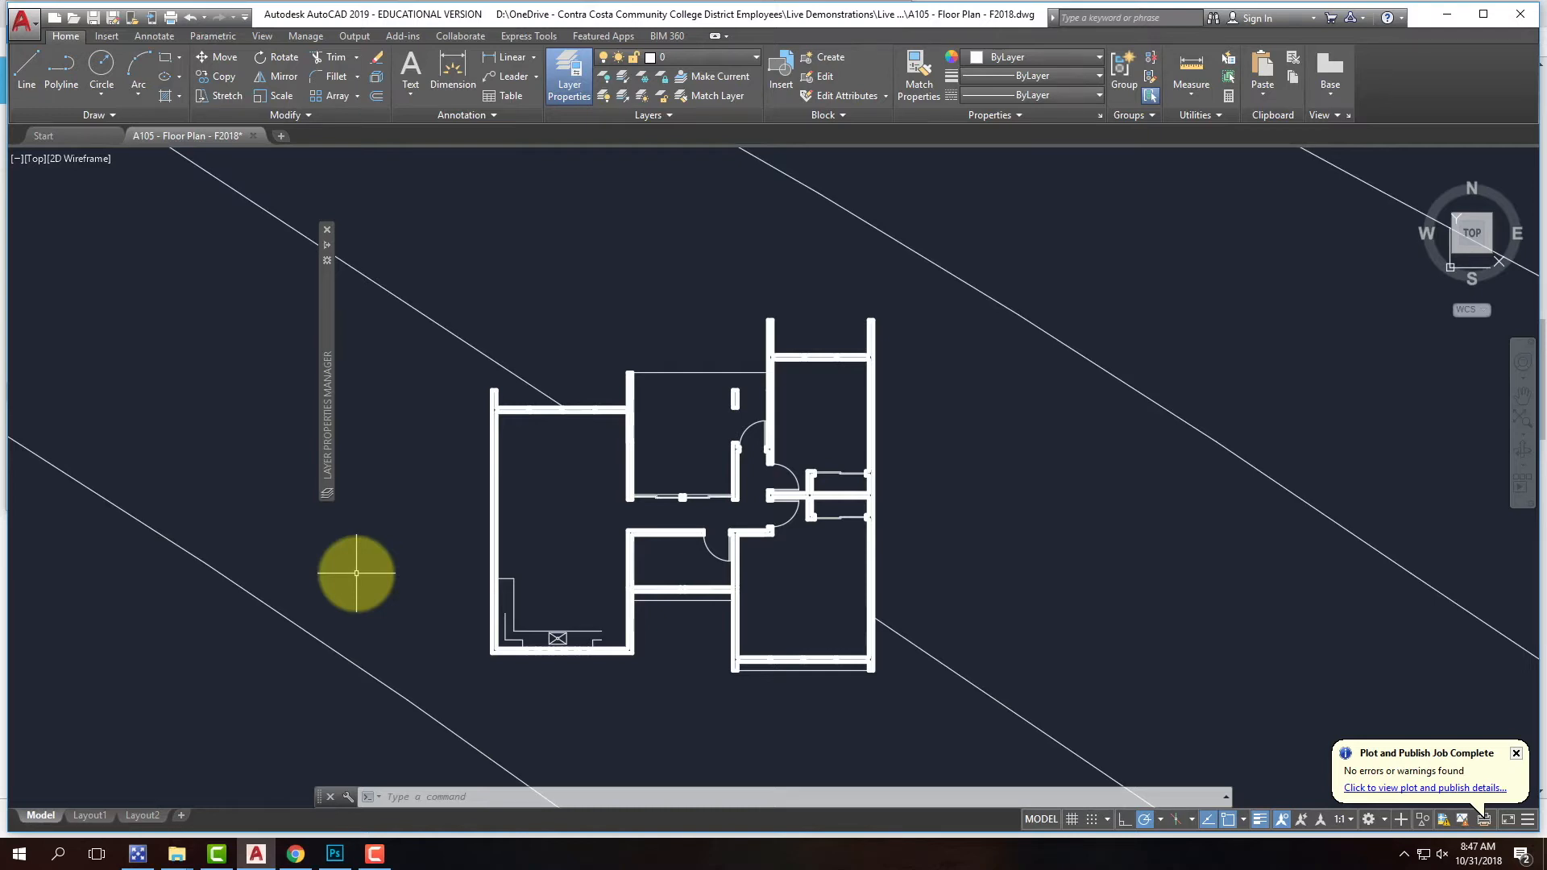
# - Clear any active command and make A-Fixtures the current layer
pyautogui.press('Escape')
pyautogui.press('Escape')
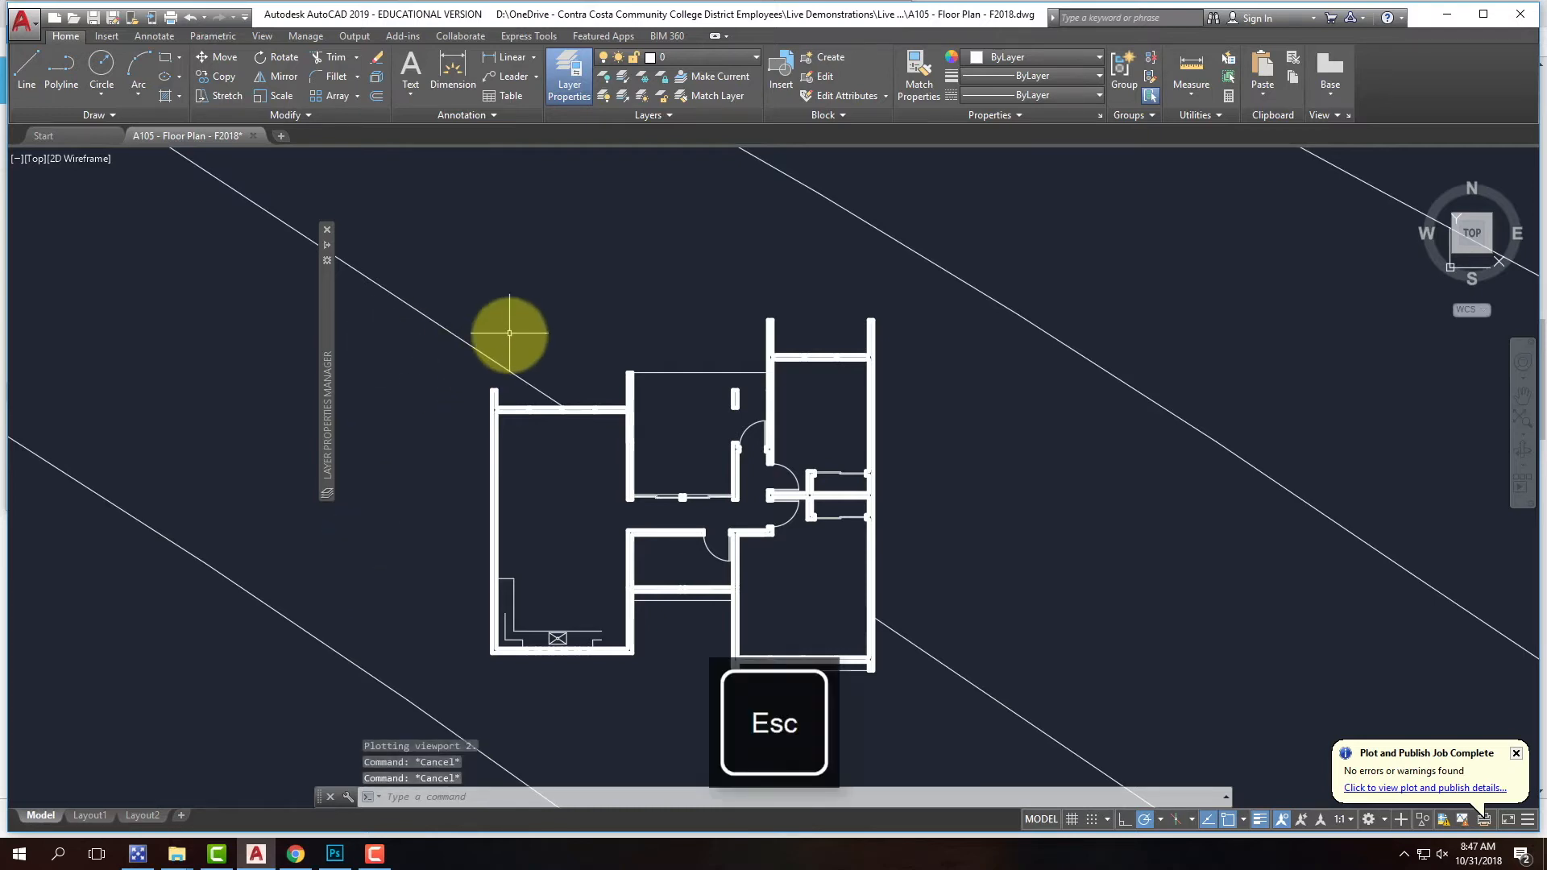
pyautogui.click(691, 58)
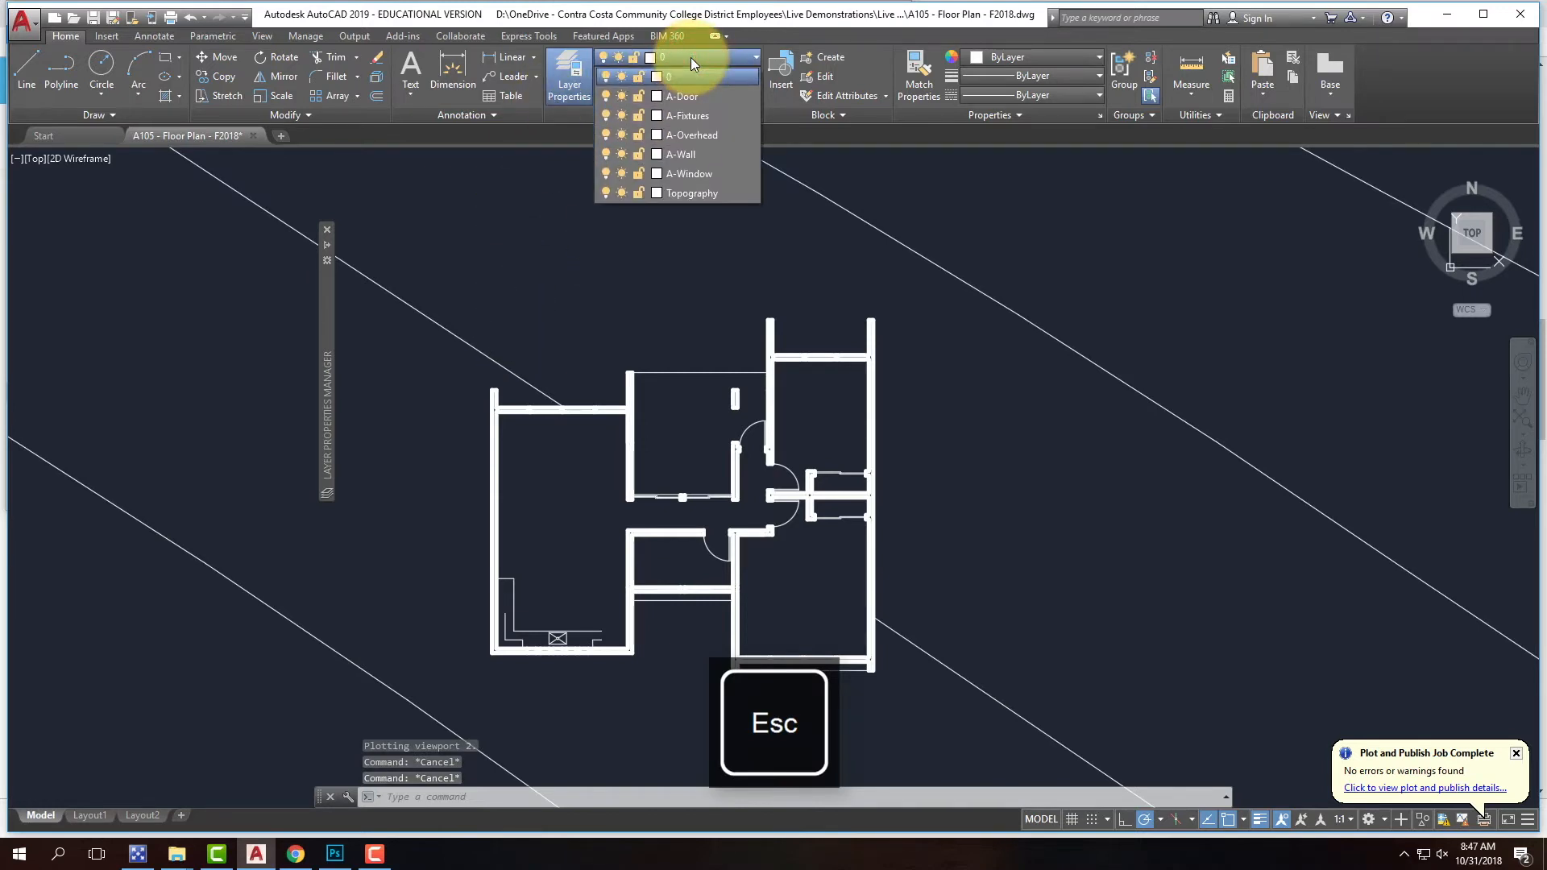
pyautogui.click(694, 114)
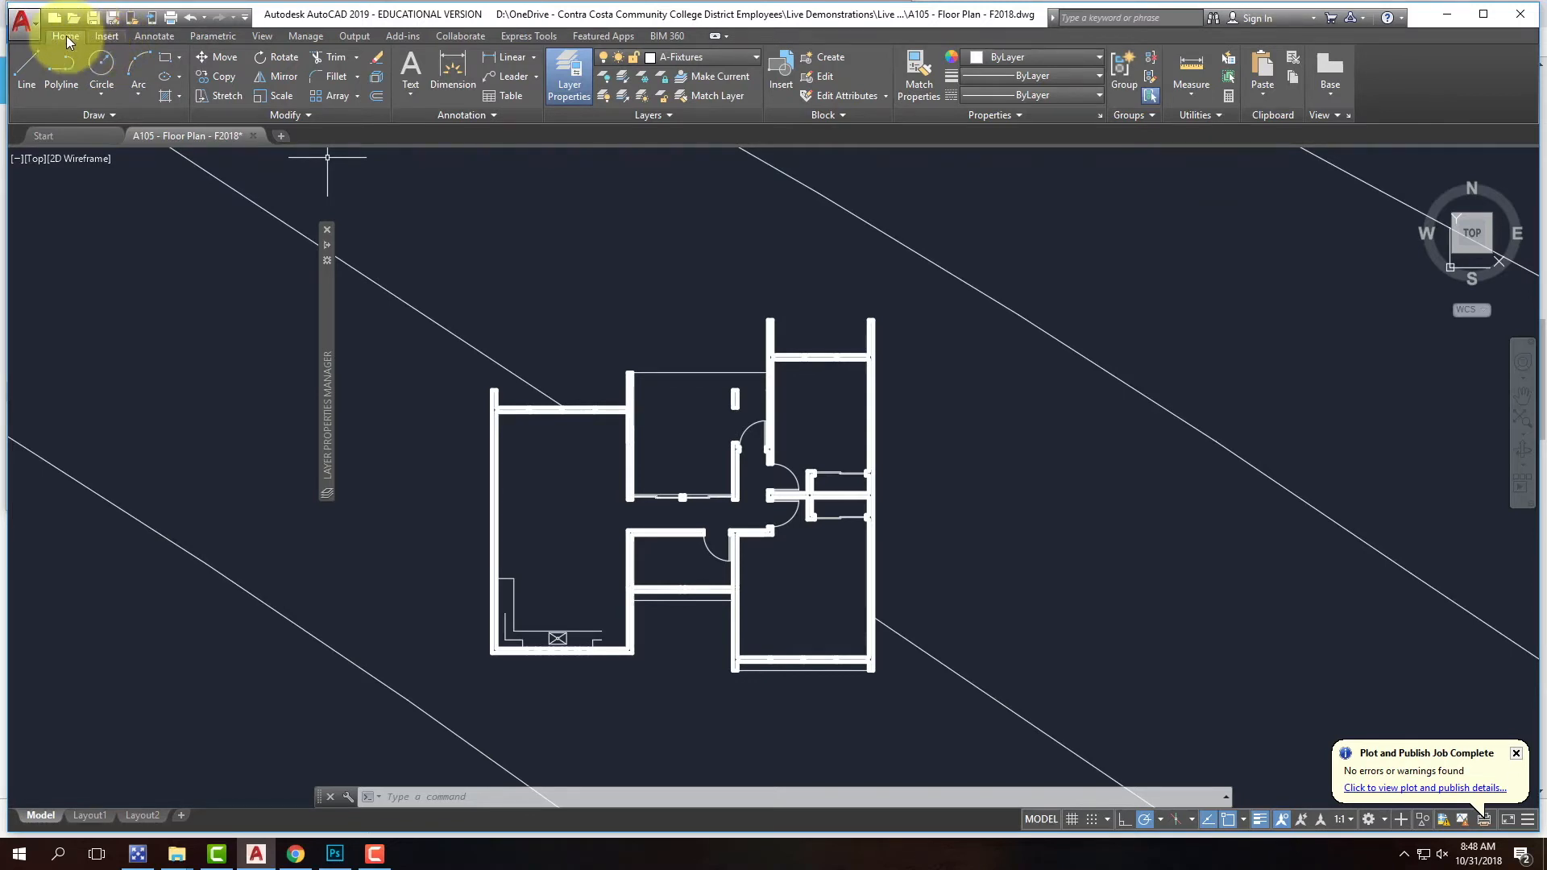
# - Start inserting a block and browse to the Resources > AutoCAD > Blocks folder in the college OneDrive on drive D
pyautogui.click(109, 35)
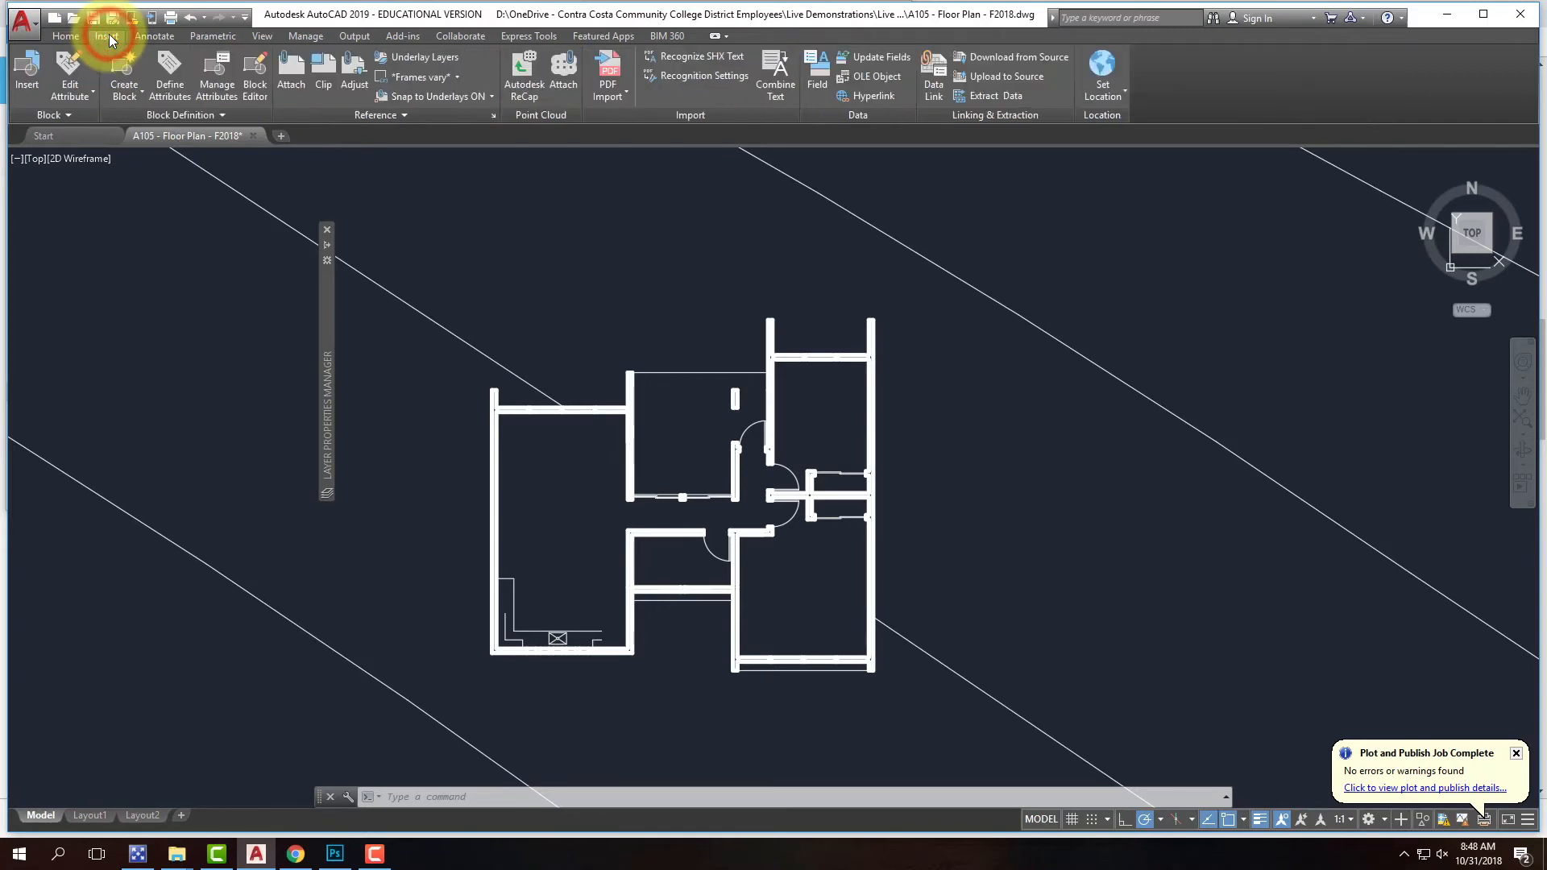
pyautogui.click(35, 73)
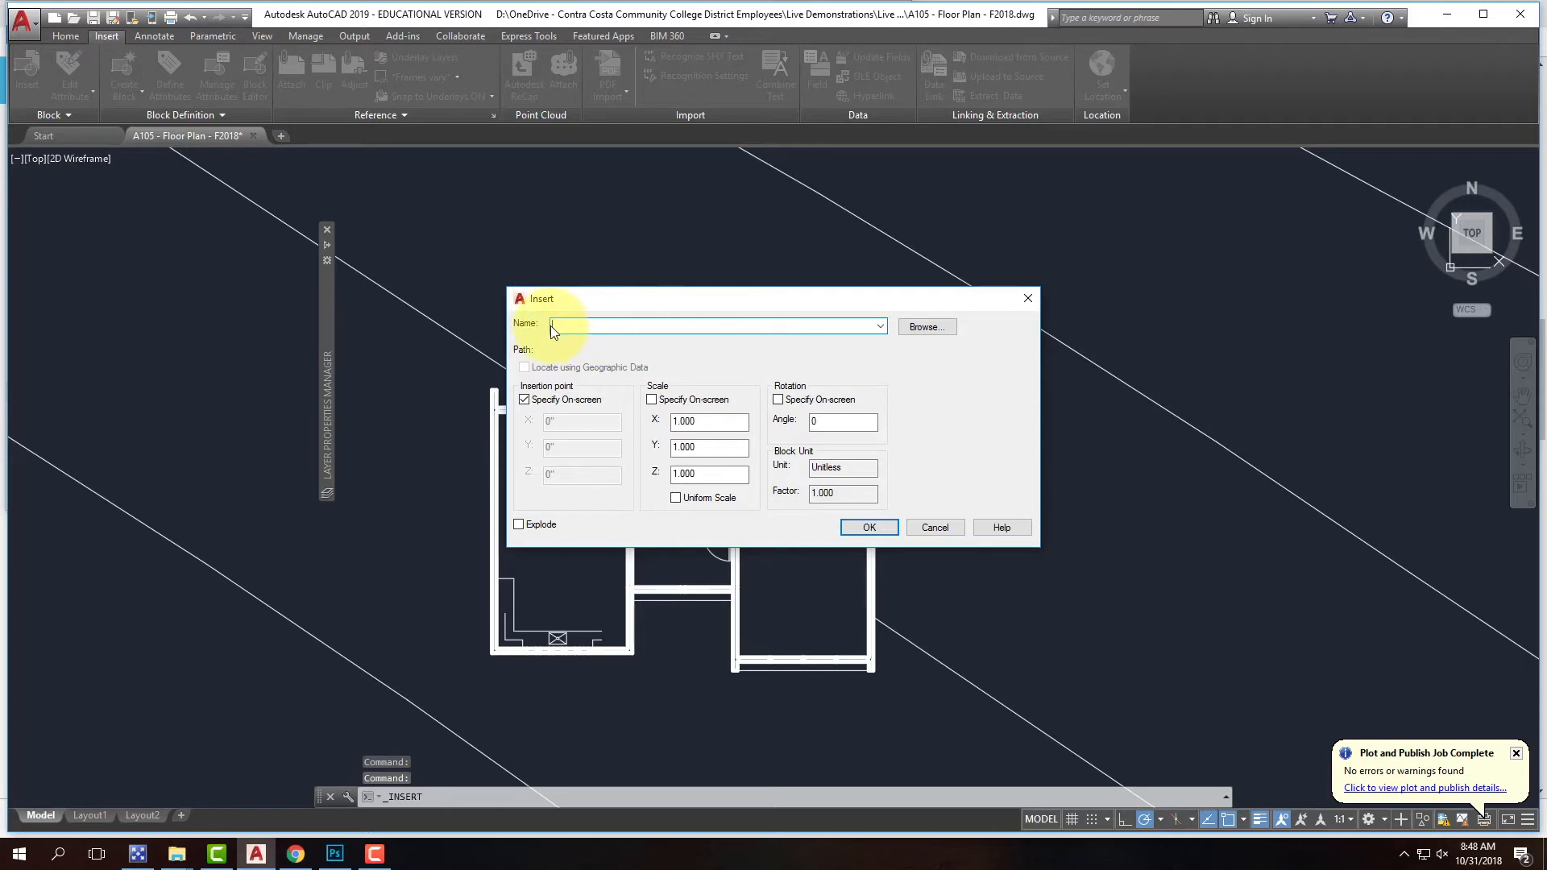
pyautogui.click(933, 326)
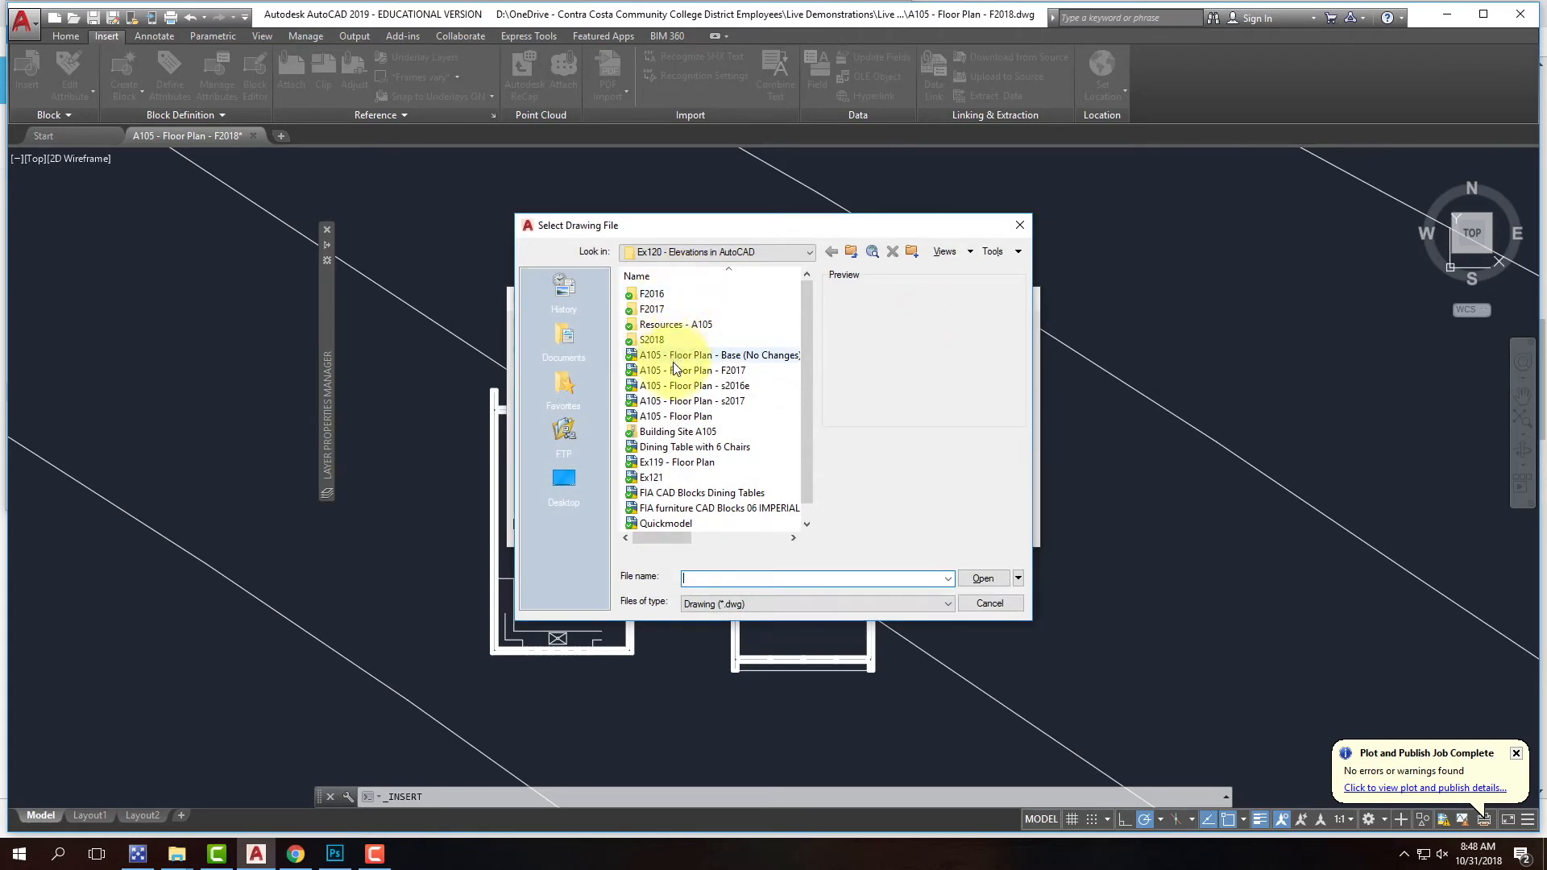
pyautogui.click(716, 250)
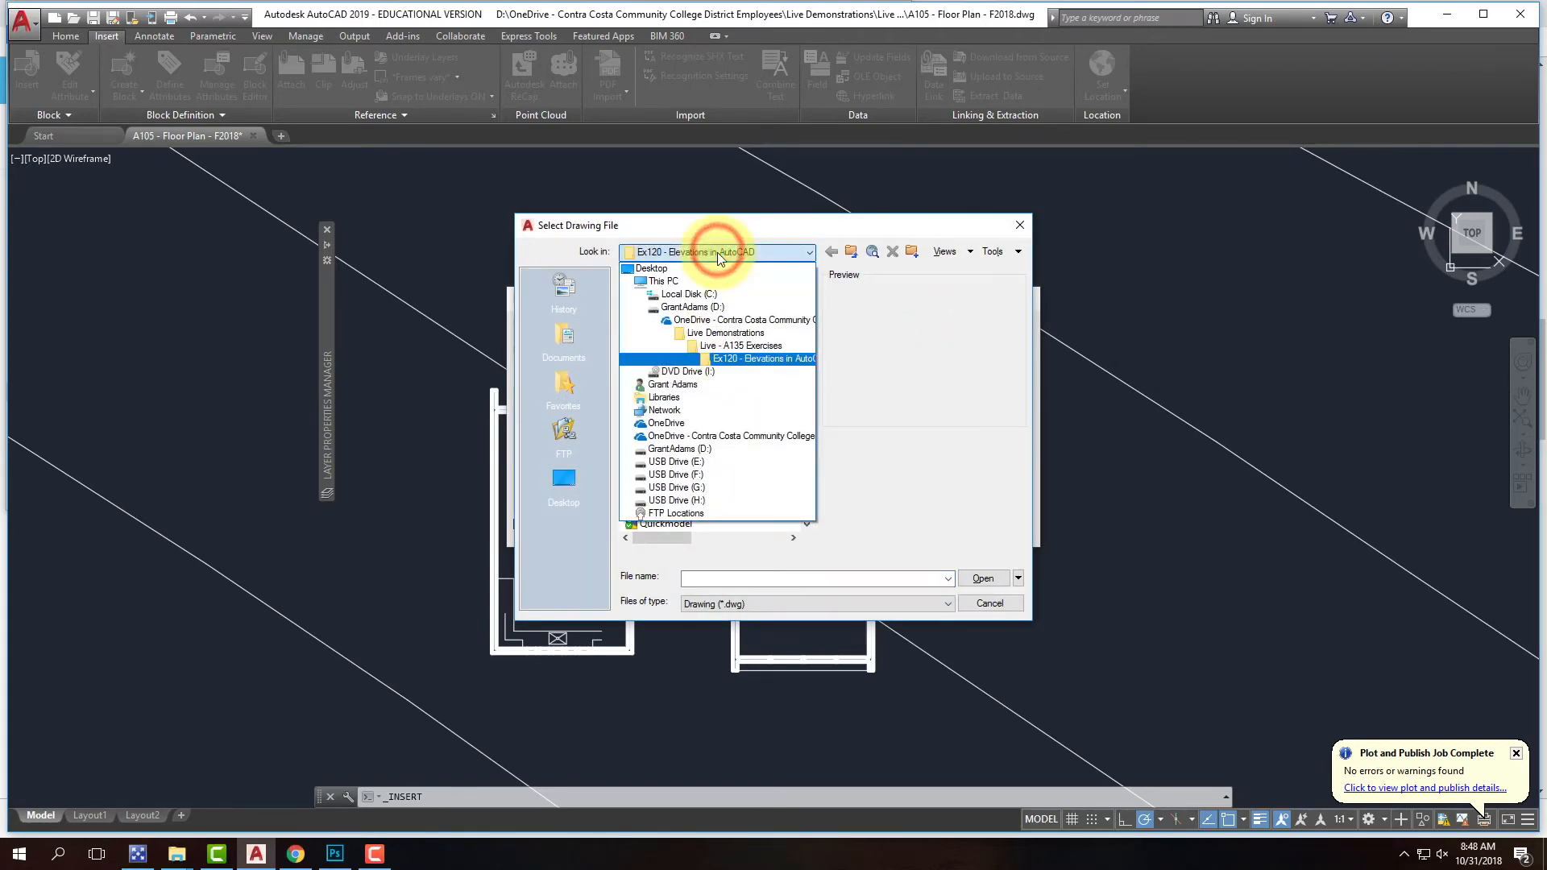
pyautogui.click(711, 310)
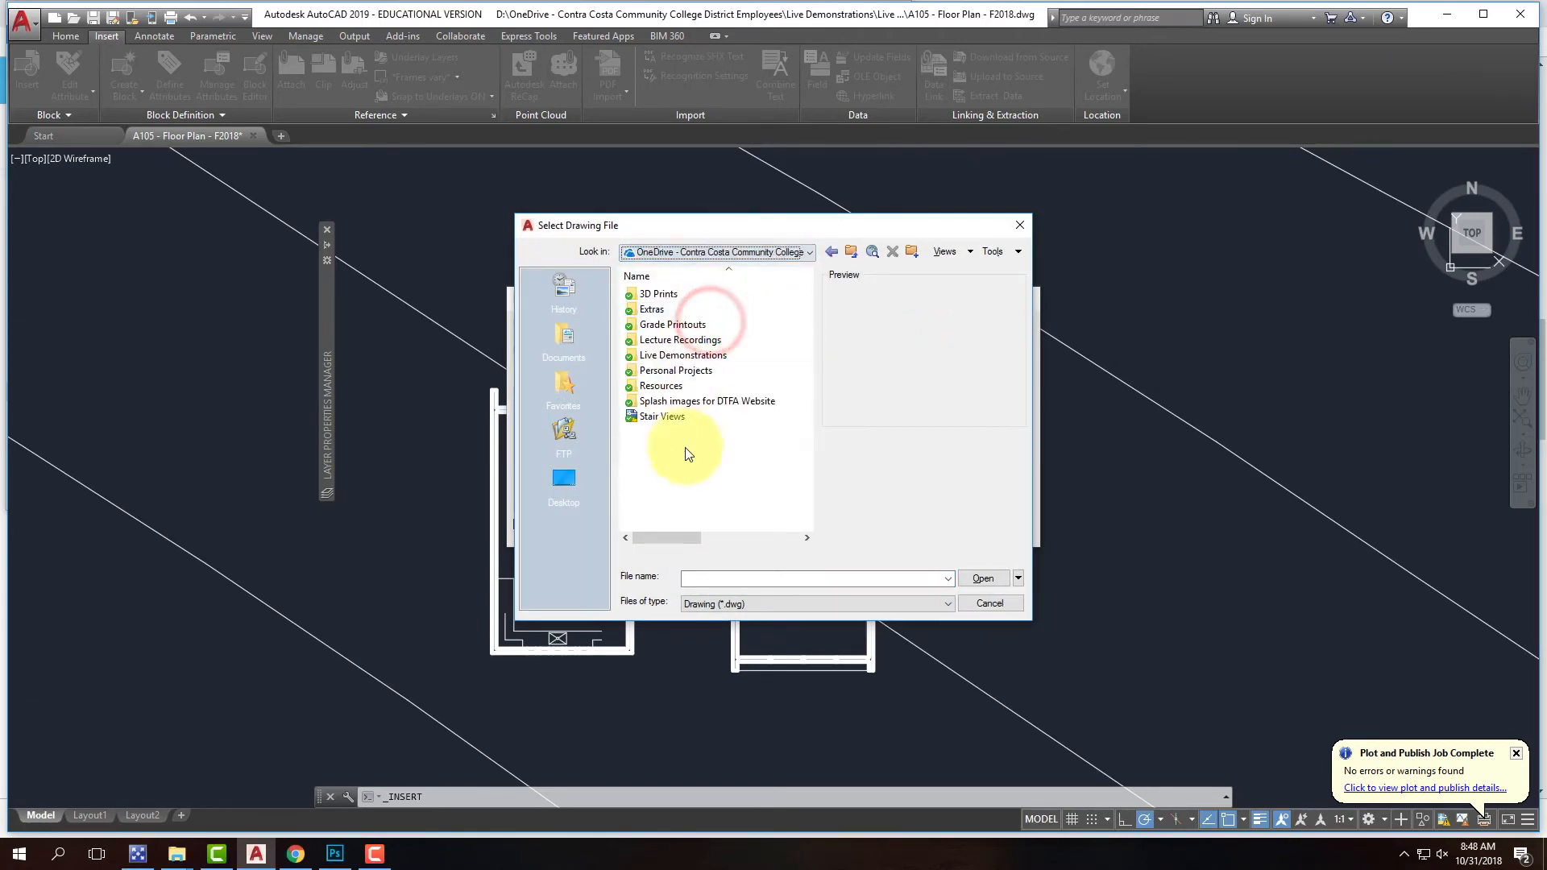
pyautogui.doubleClick(667, 390)
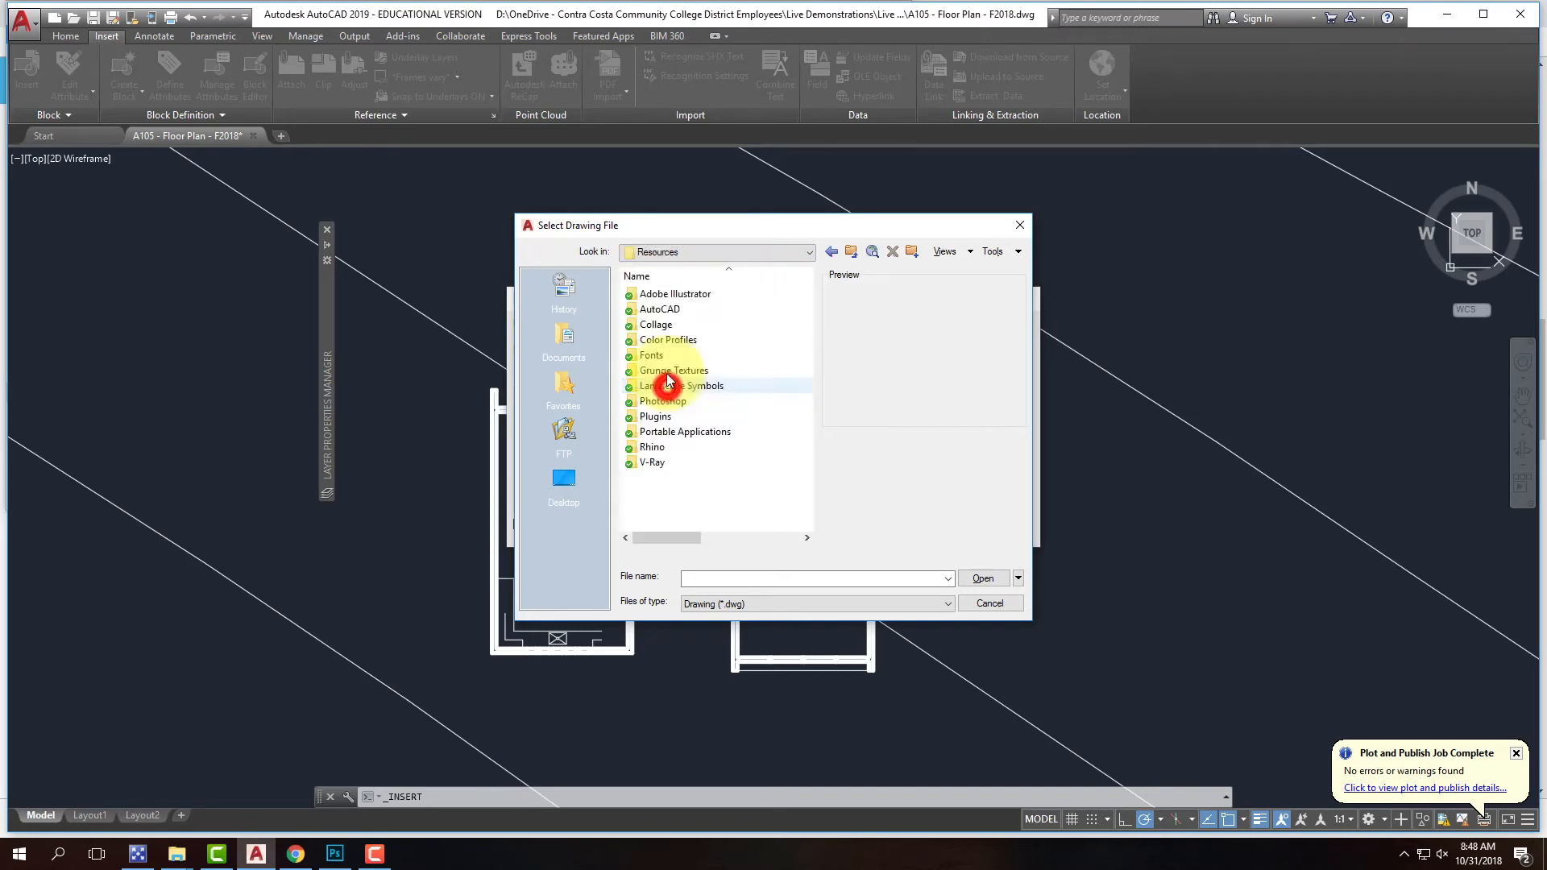
pyautogui.doubleClick(667, 304)
pyautogui.doubleClick(664, 298)
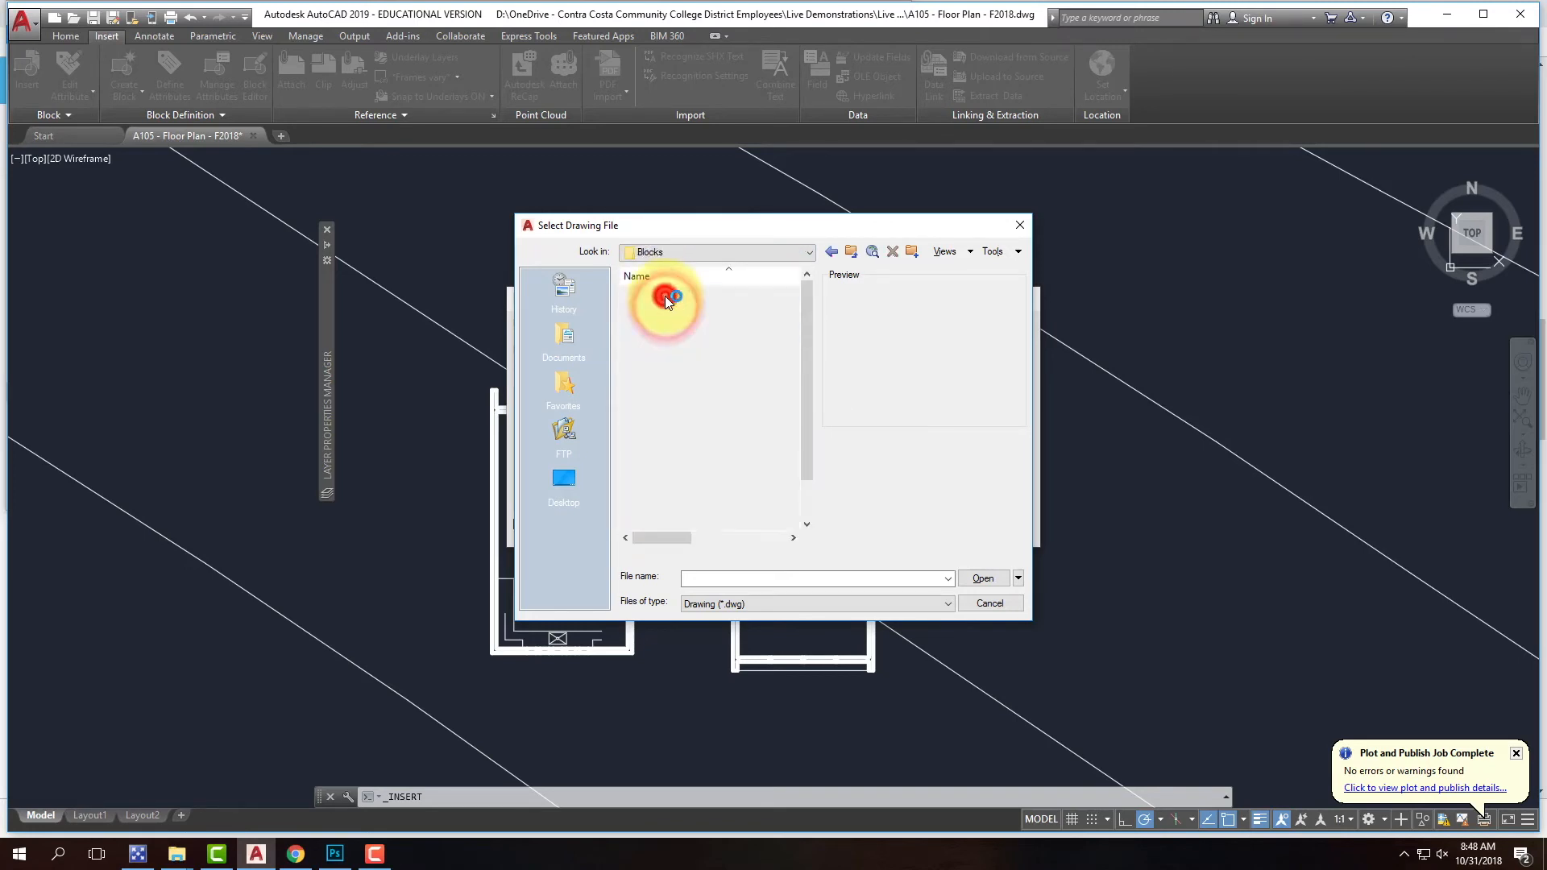
# - Insert the FIA CAD Blocks Furniture 08 Imperial drawing at scale 1 and rotation 0, with its furniture sheet beside the floor plan
pyautogui.click(695, 433)
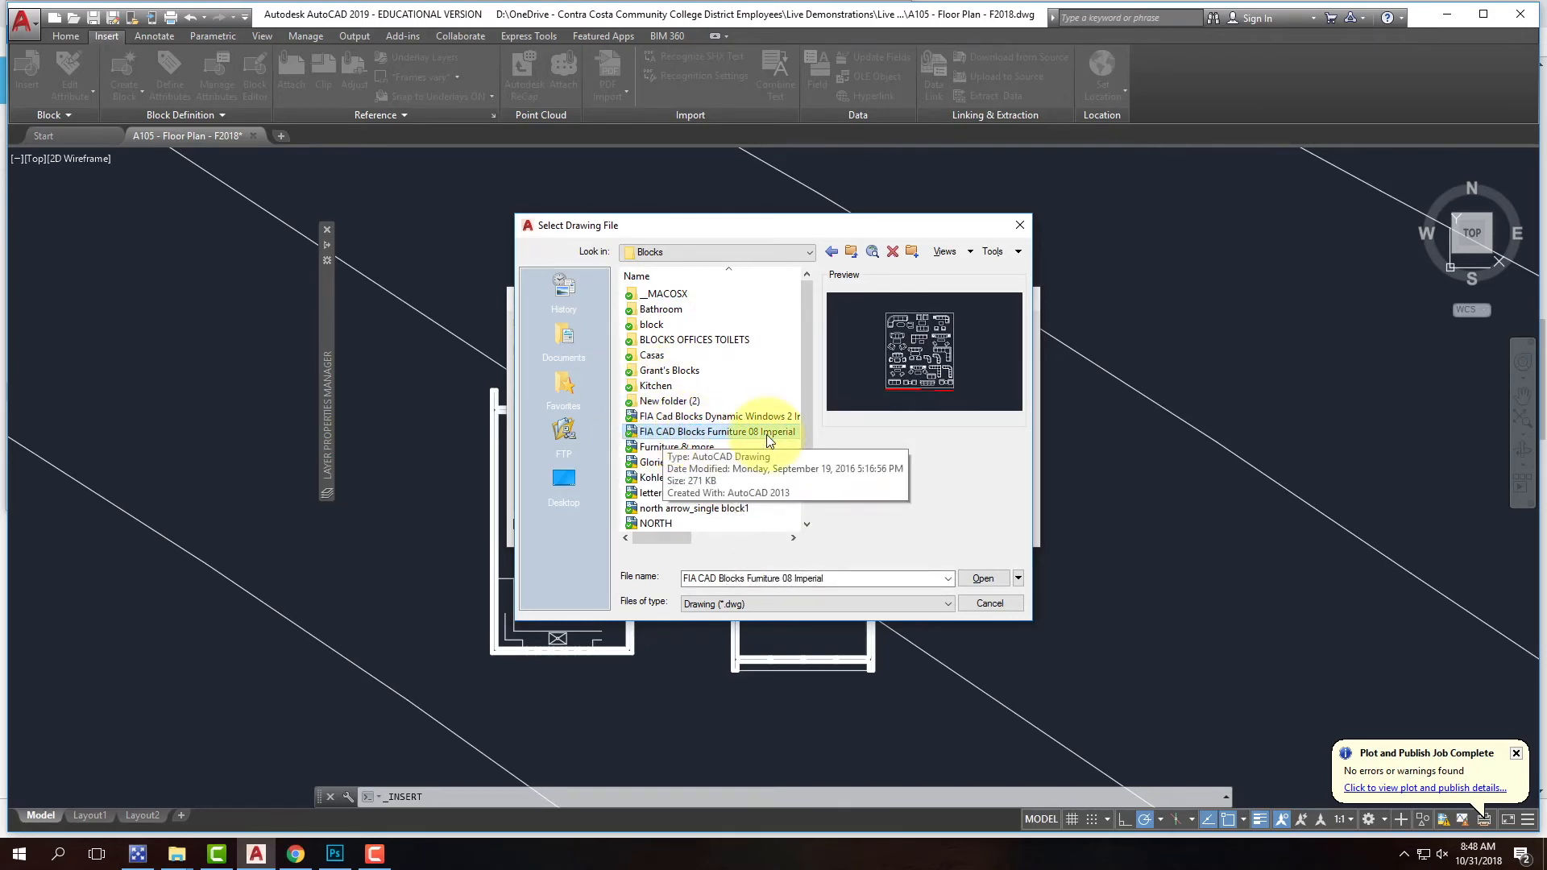
pyautogui.click(983, 578)
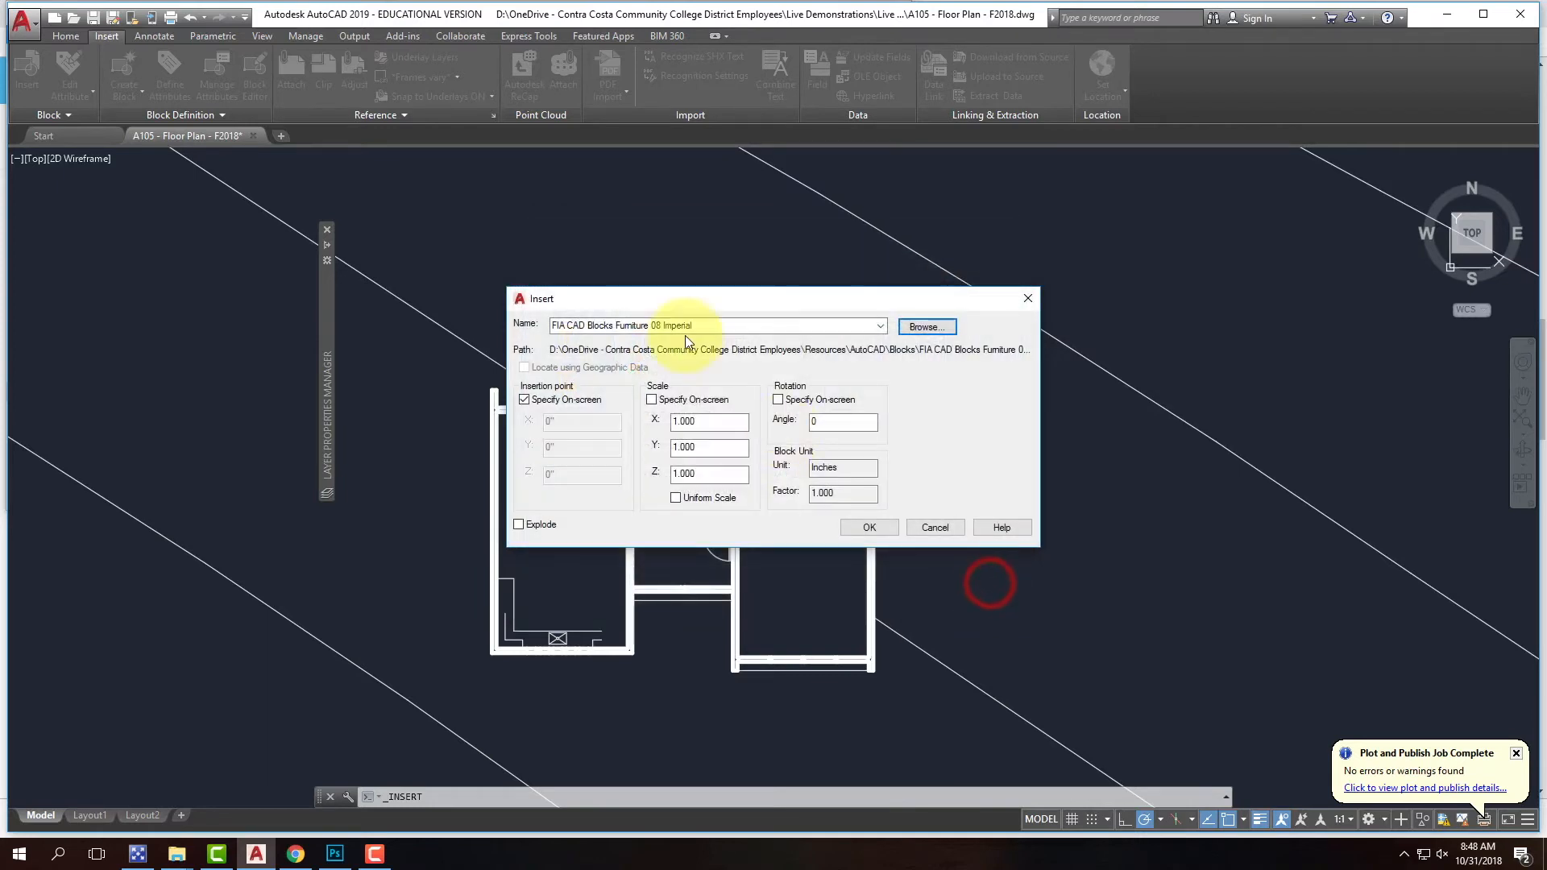
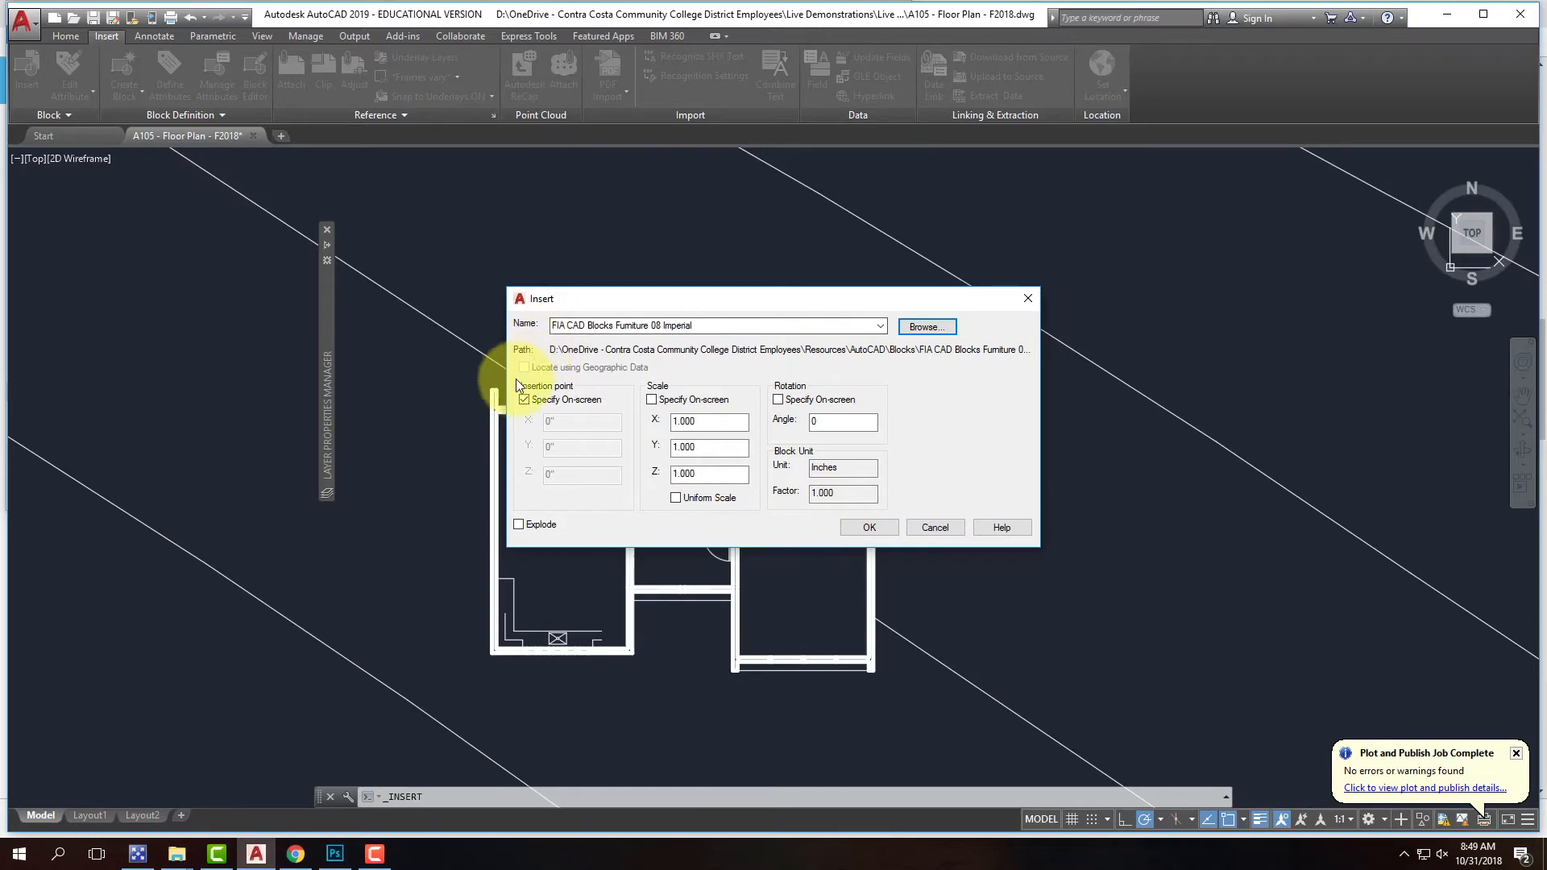
pyautogui.click(868, 527)
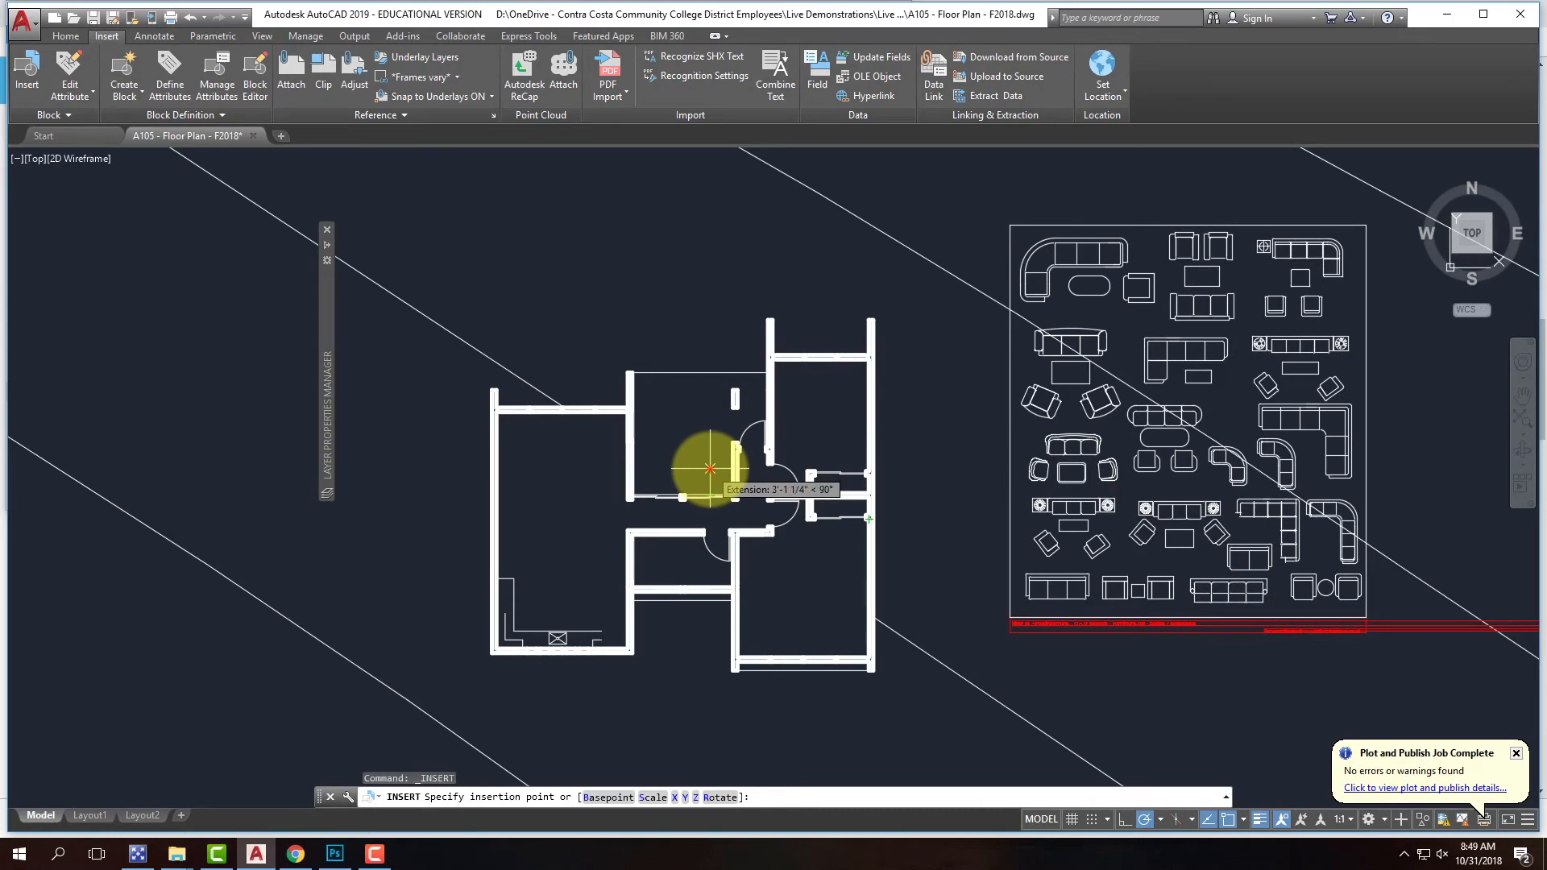
pyautogui.click(710, 469)
# - Erase the inserted furniture sheet beside the floor plan, leaving its individual blocks available in the drawing
pyautogui.click(1009, 446)
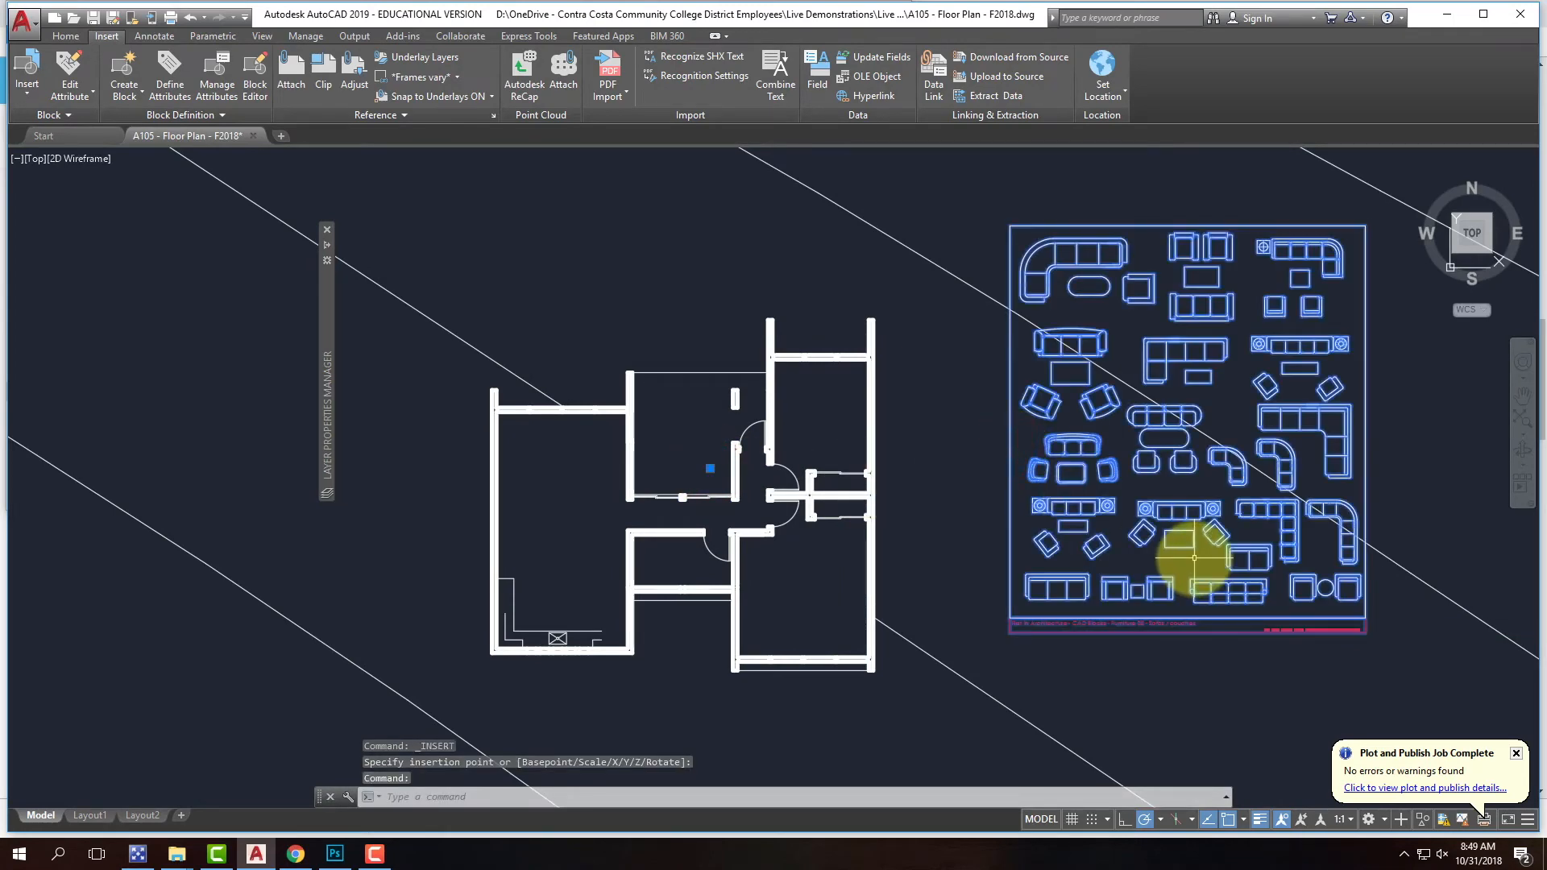
pyautogui.scroll(-2, 838, 499)
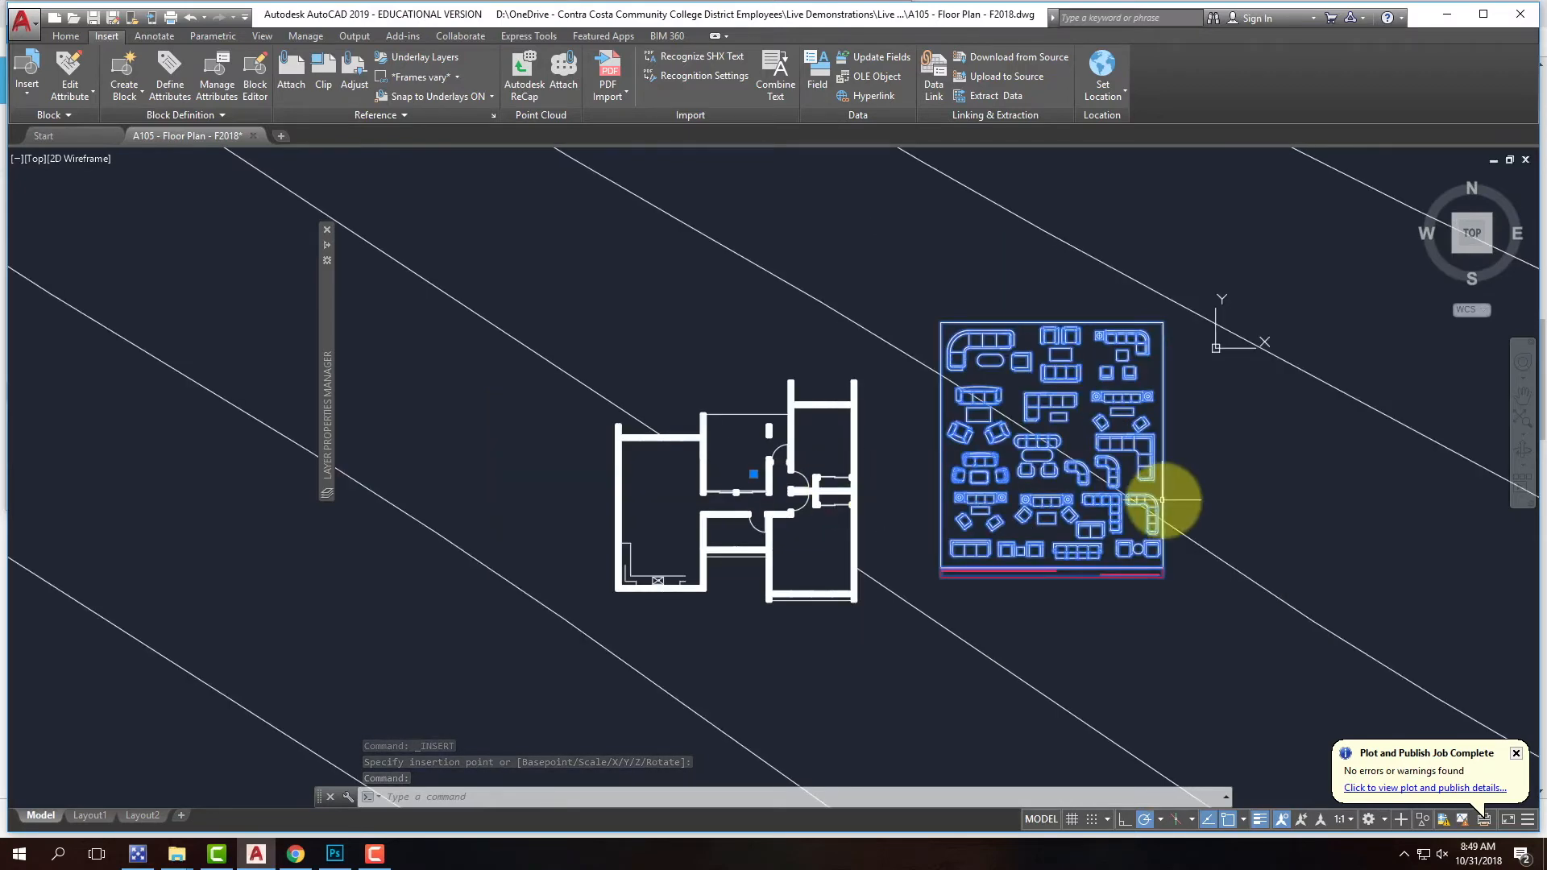
pyautogui.scroll(3, 1162, 478)
pyautogui.scroll(-2, 822, 546)
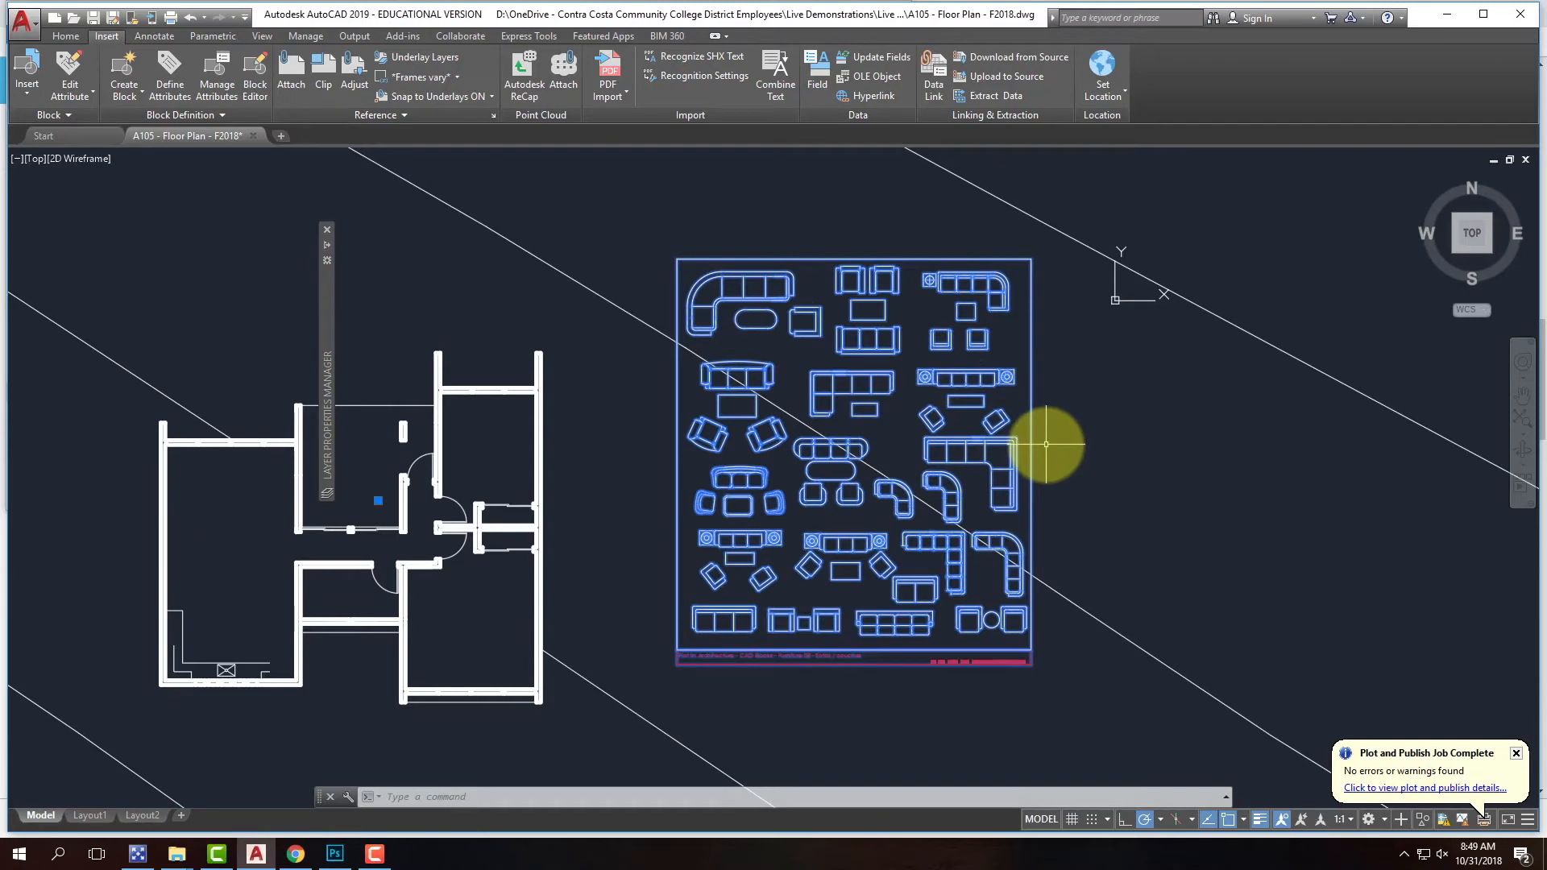
pyautogui.scroll(-1, 1158, 433)
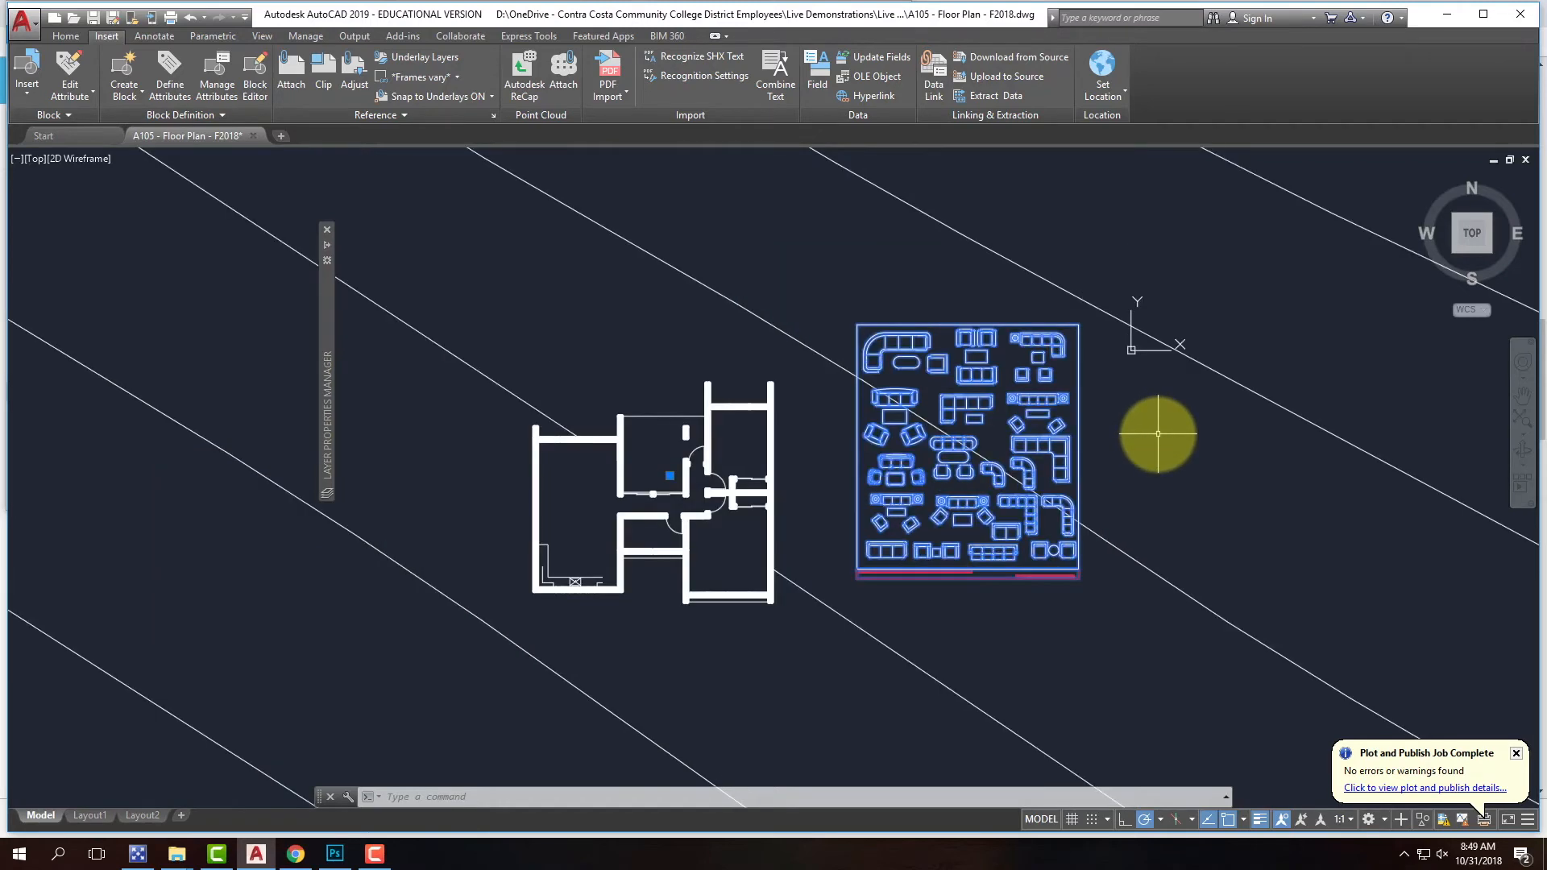
pyautogui.press('Escape')
pyautogui.click(1079, 429)
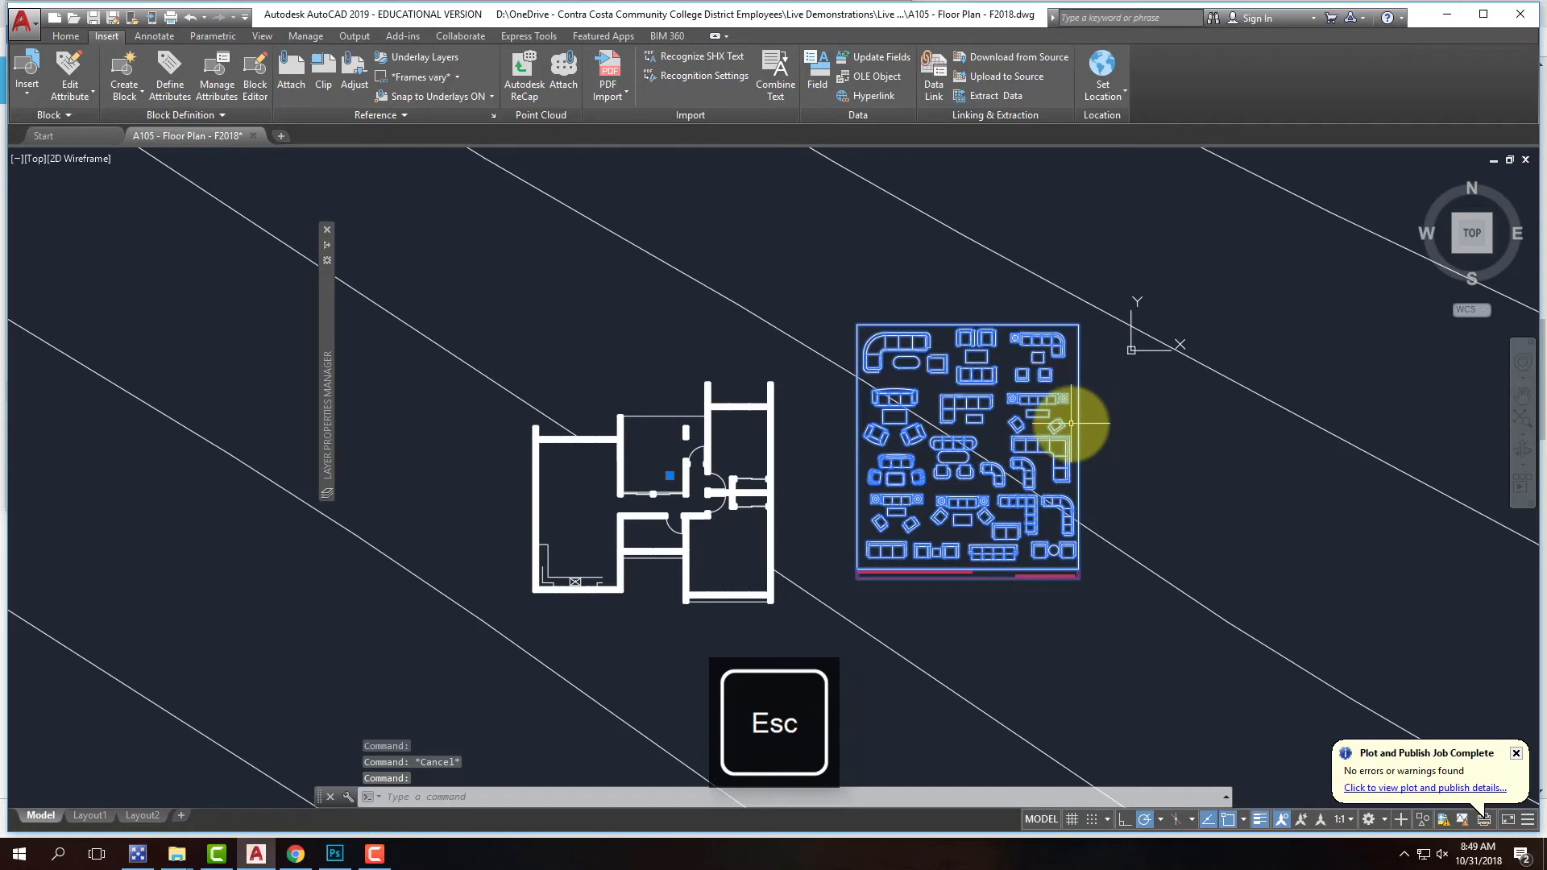
pyautogui.press('Delete')
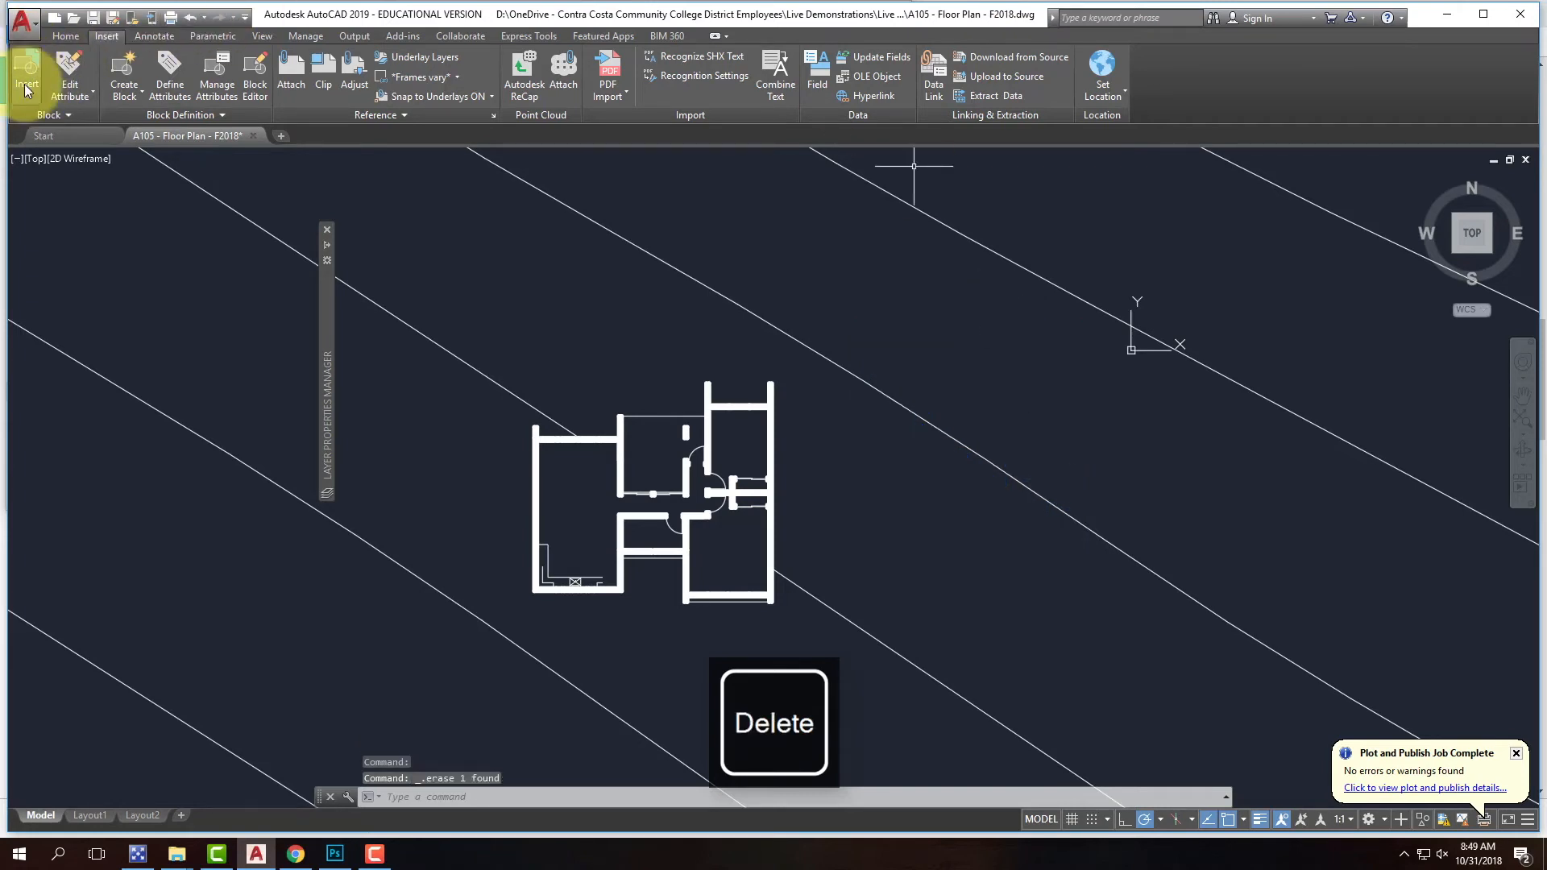
# - Insert the sofa arrangement 10 block in the upper part of the large left room, below the window wall
pyautogui.click(28, 96)
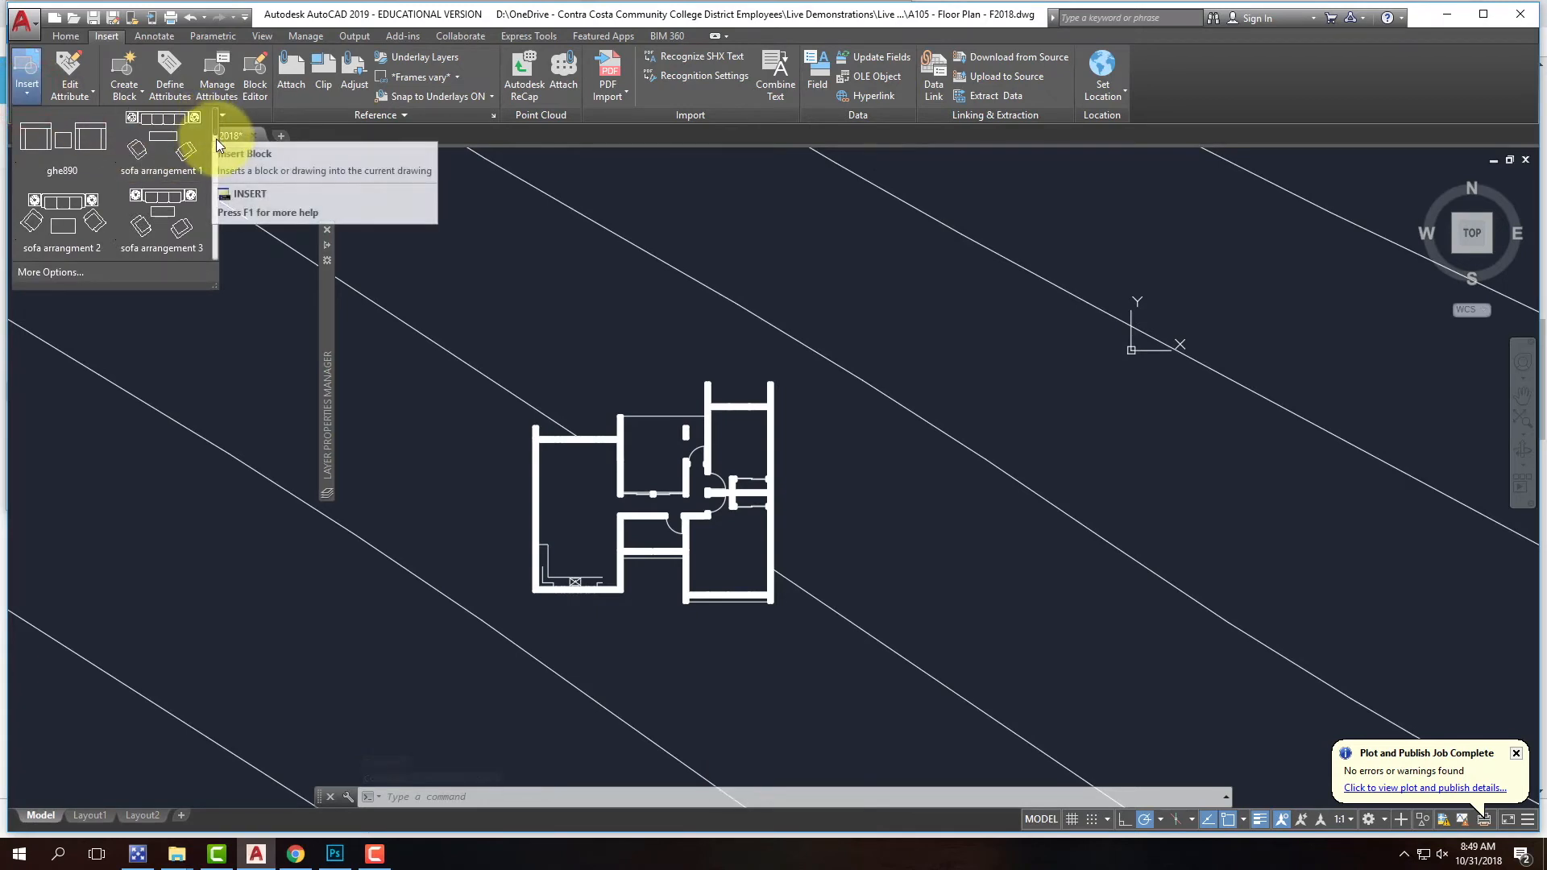
pyautogui.moveTo(214, 124); pyautogui.dragTo(227, 187)
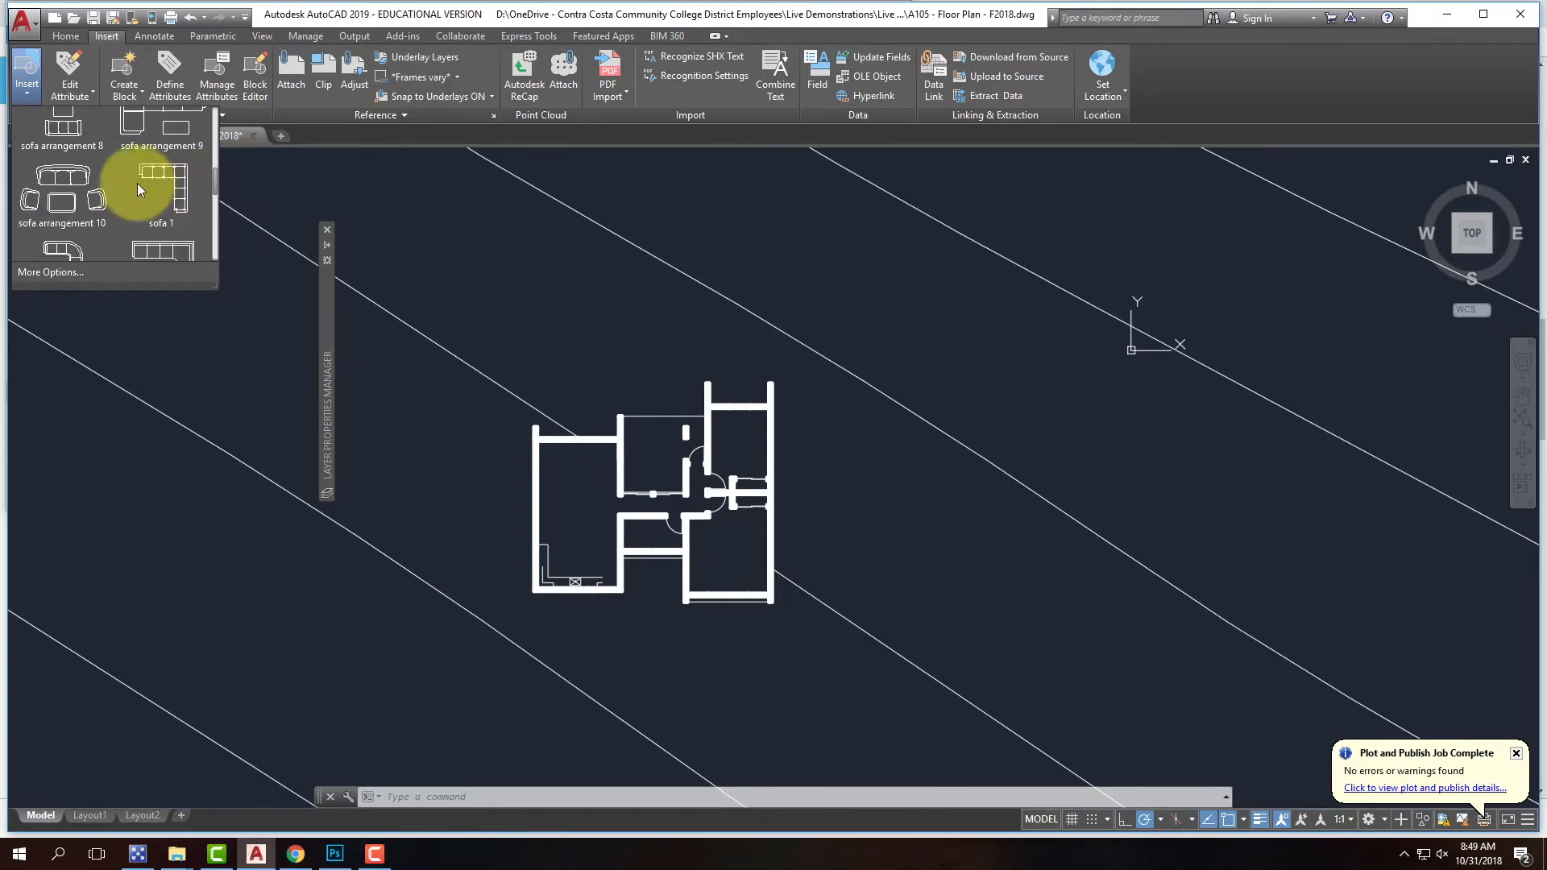
pyautogui.click(64, 198)
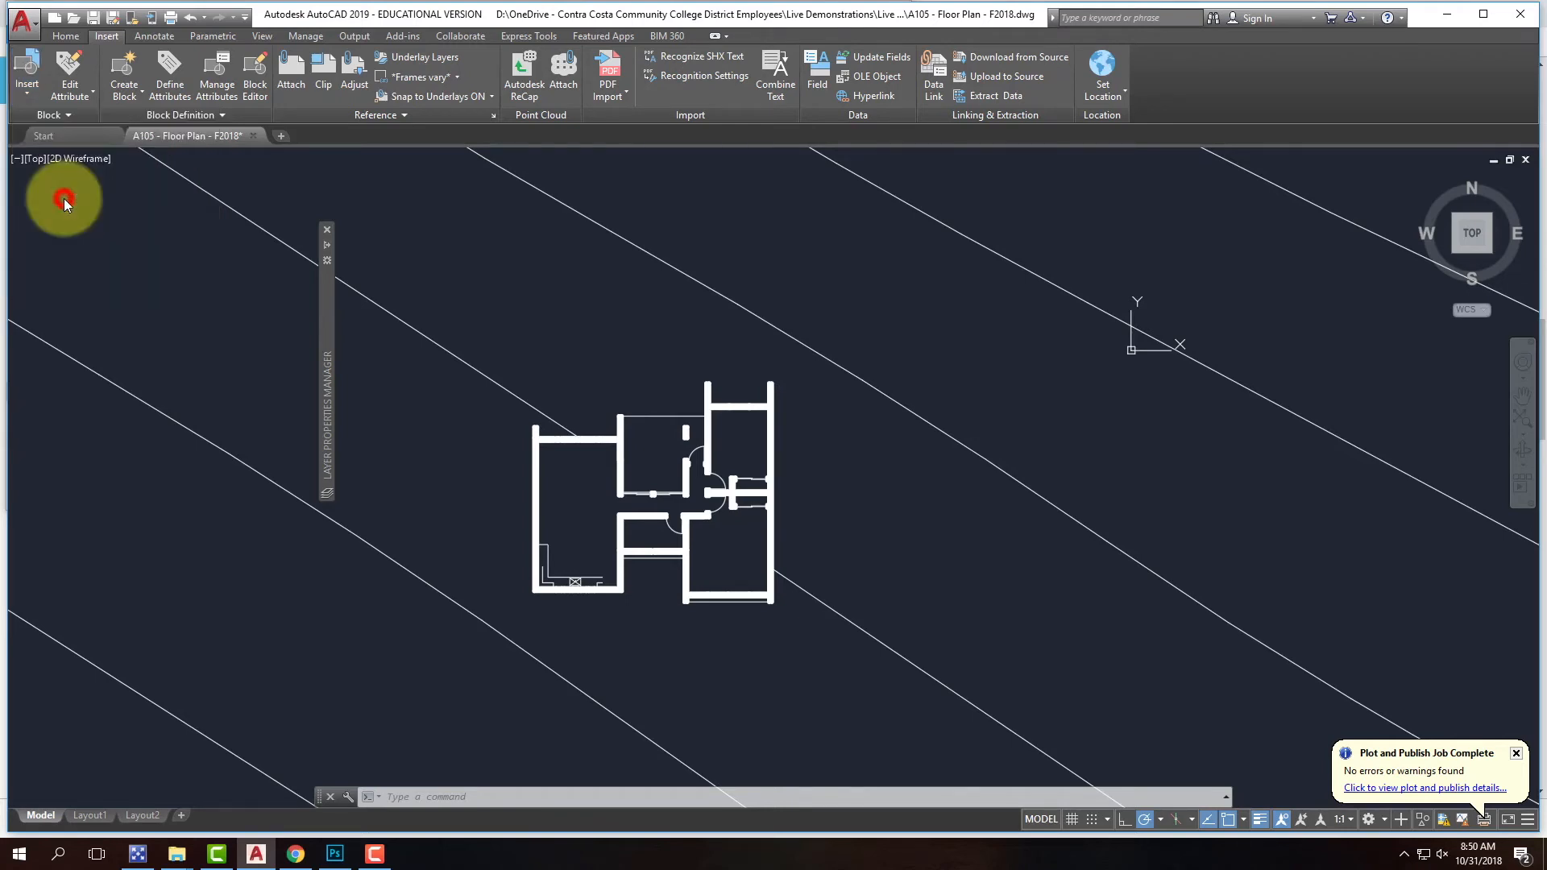
pyautogui.scroll(3, 564, 476)
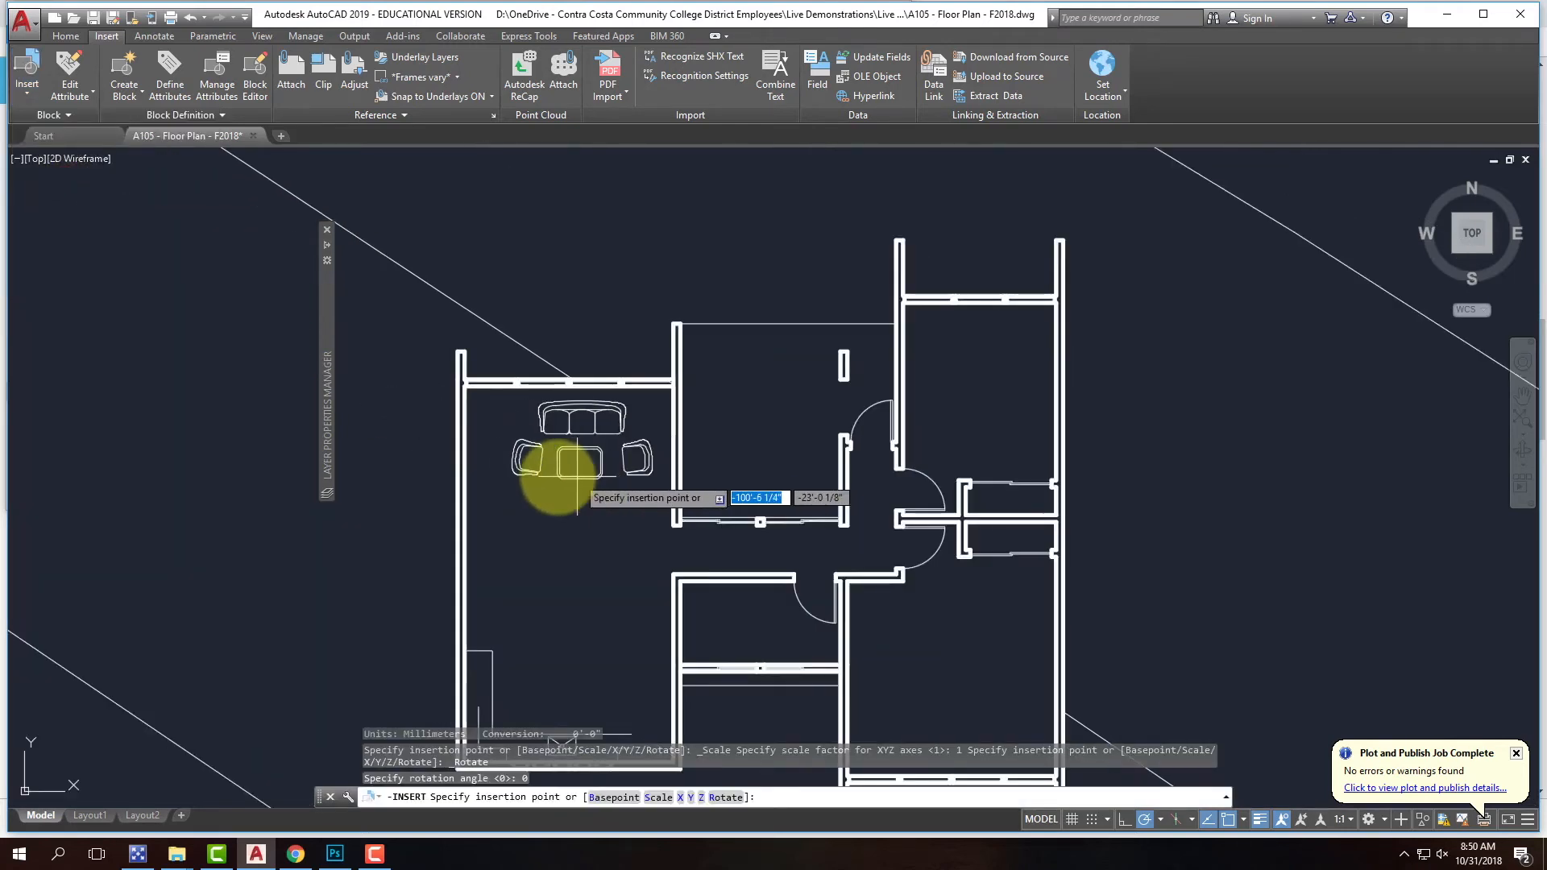
pyautogui.scroll(2, 568, 467)
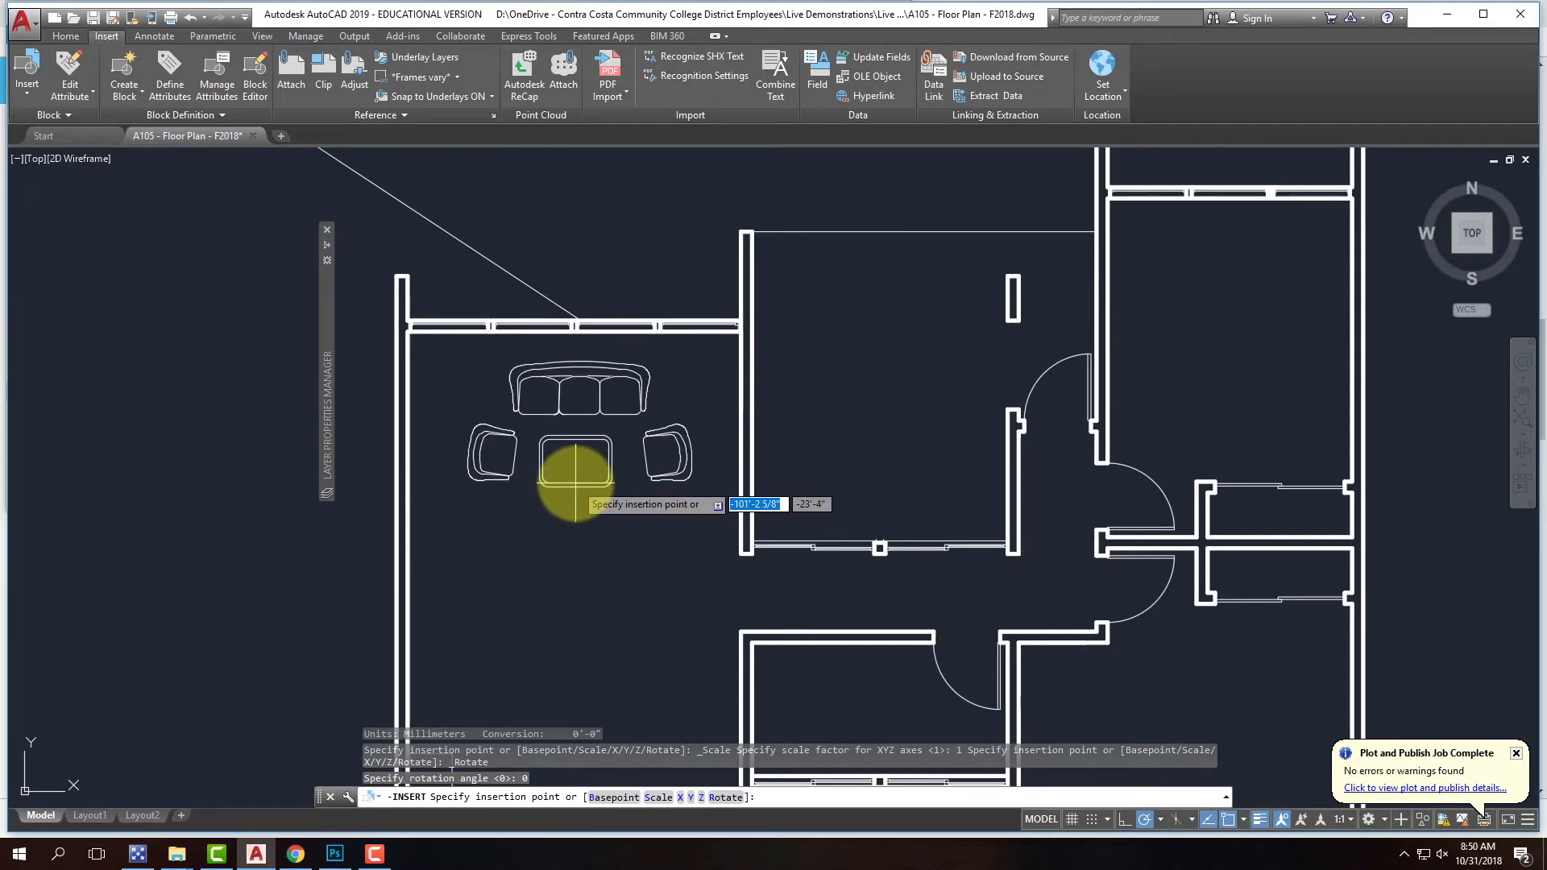
pyautogui.click(573, 483)
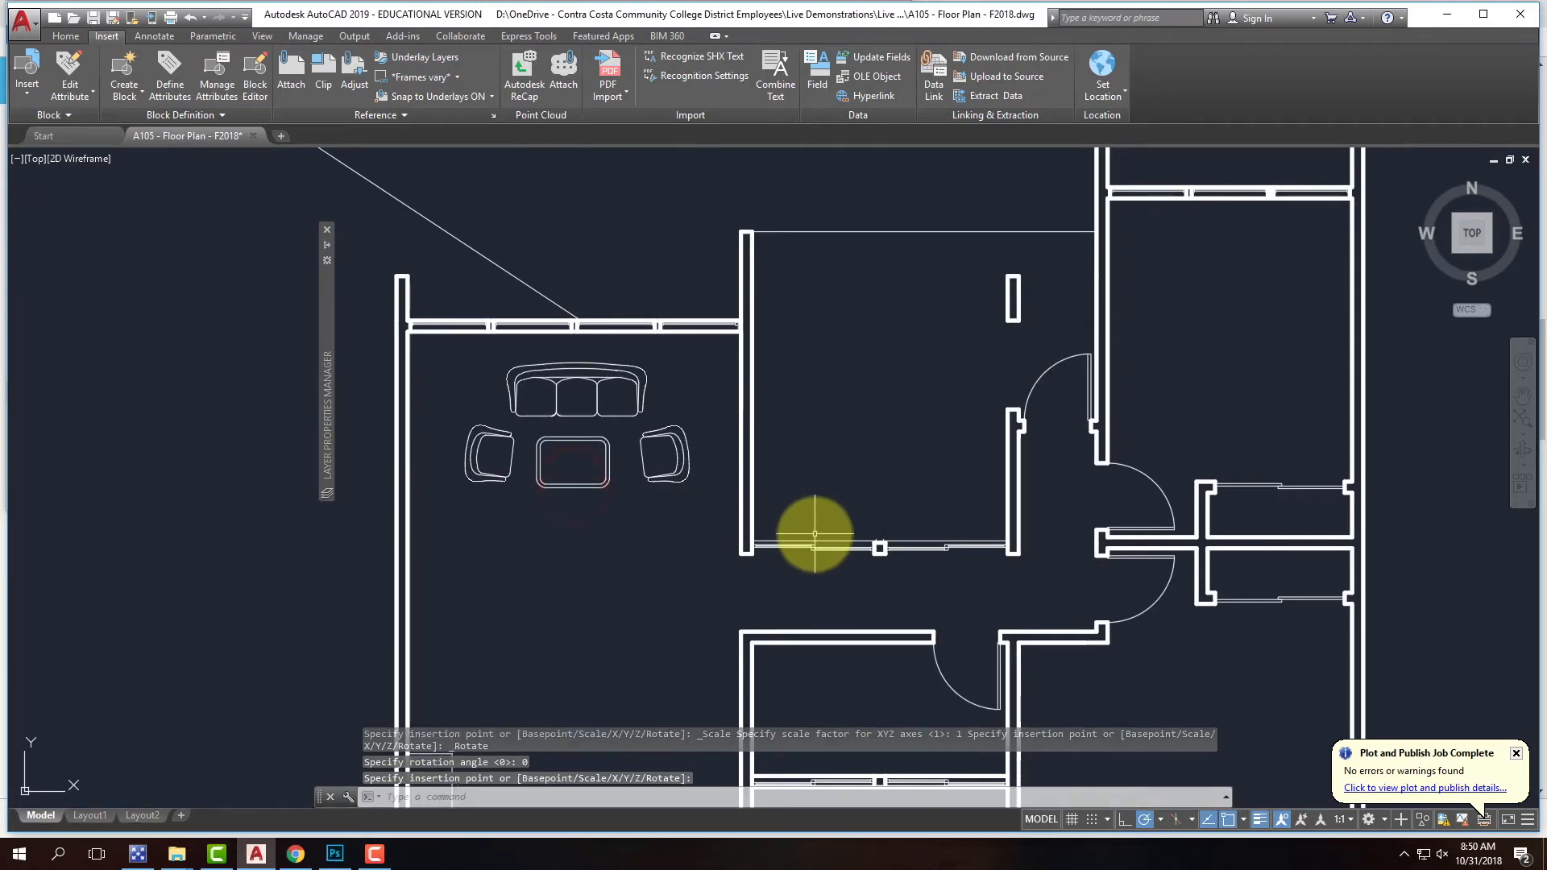
# - Choose the Bed drawing from the instructor's own blocks subfolder of Blocks as the block to insert
pyautogui.click(28, 72)
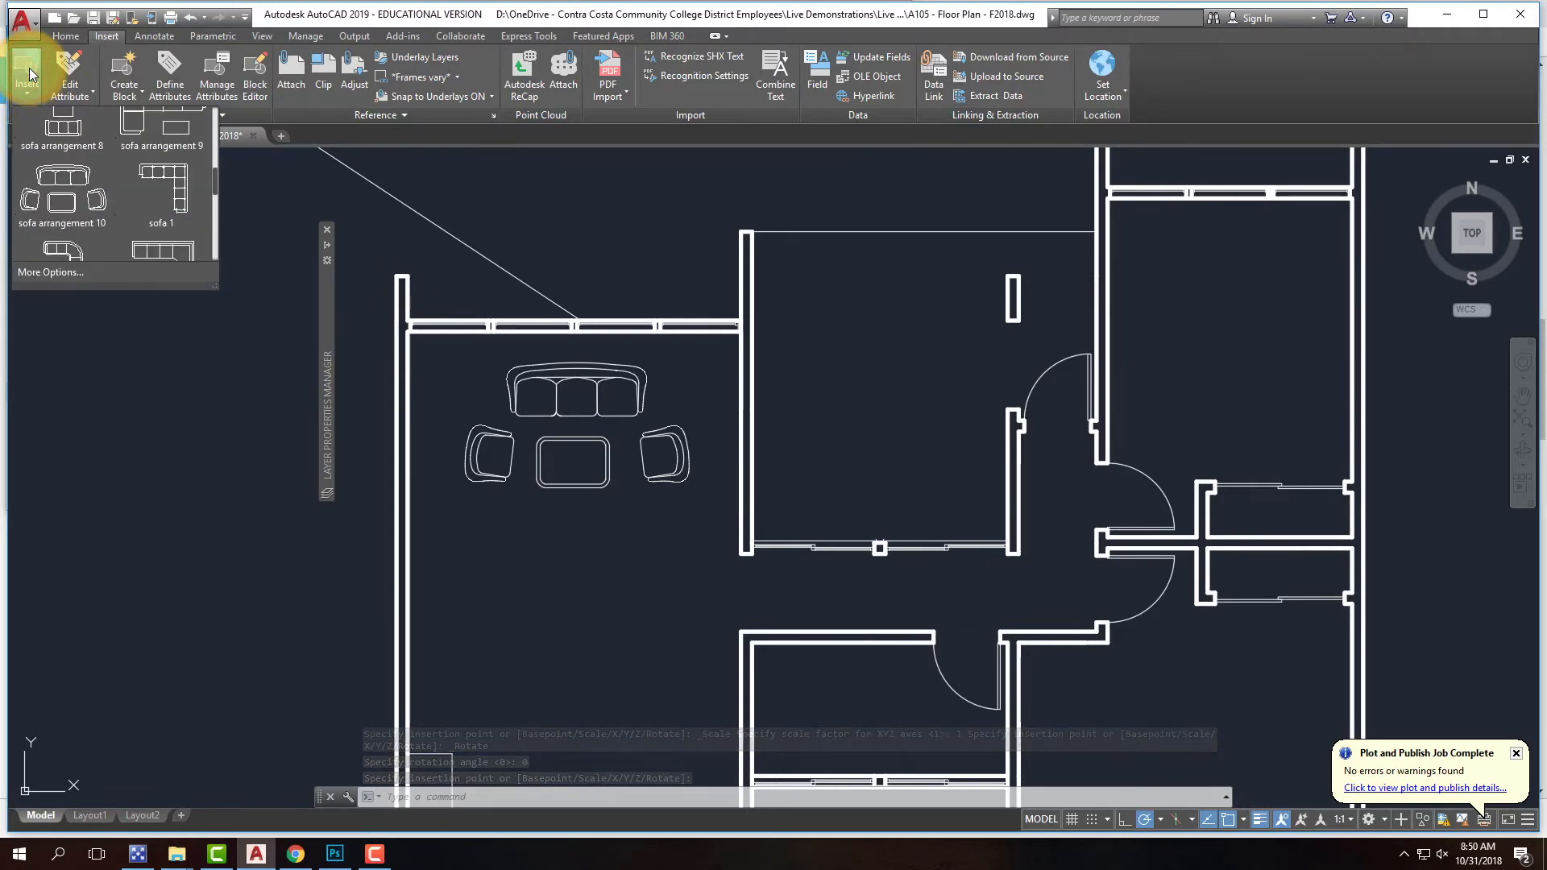
pyautogui.moveTo(214, 180); pyautogui.dragTo(61, 269)
pyautogui.click(61, 269)
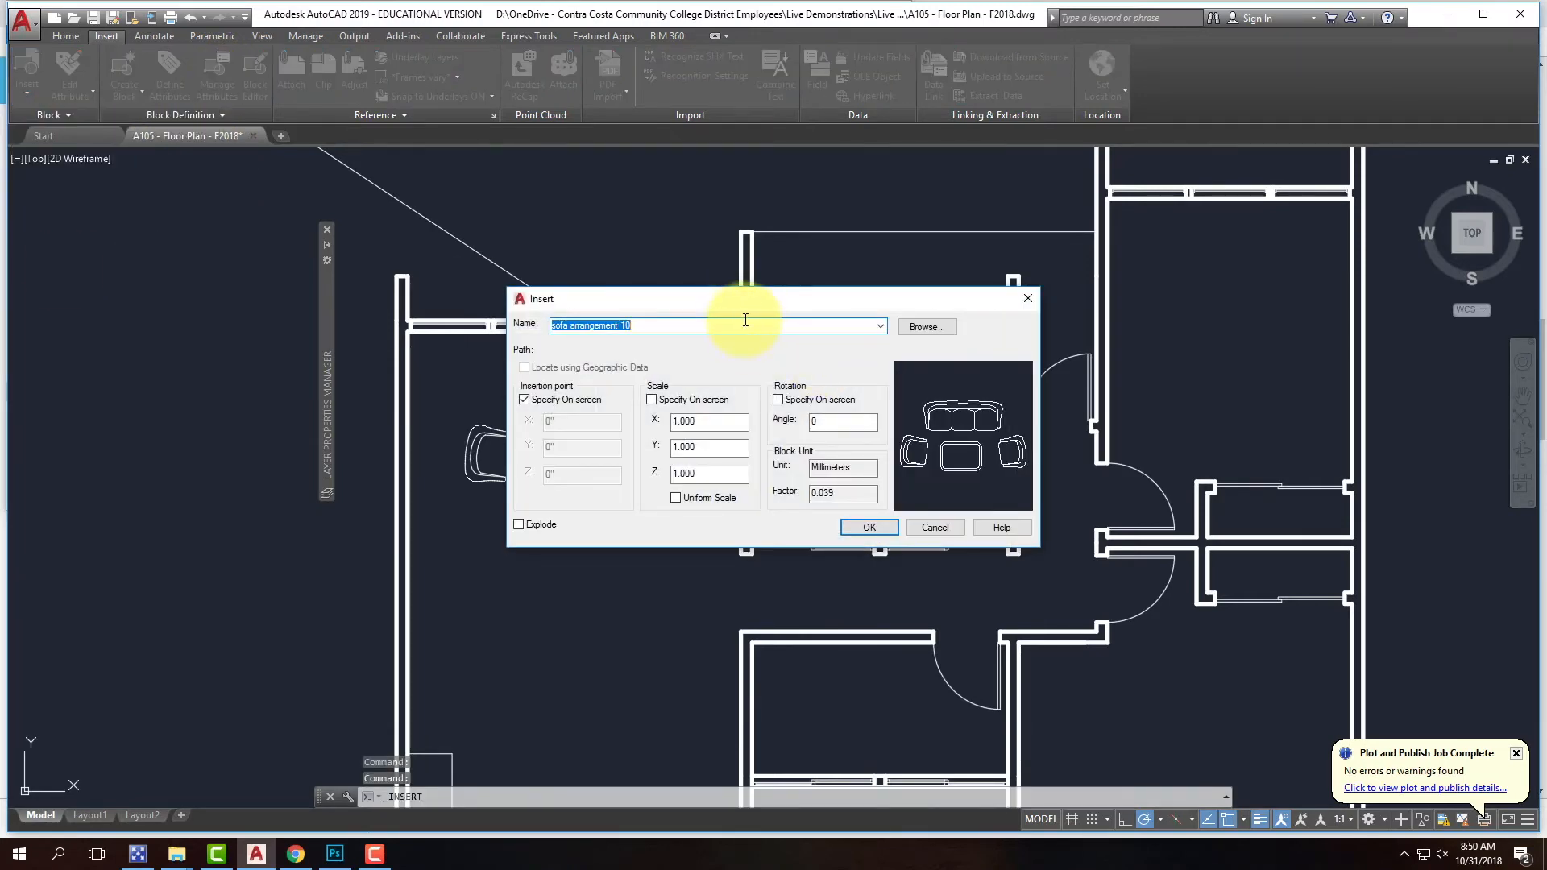
pyautogui.click(926, 328)
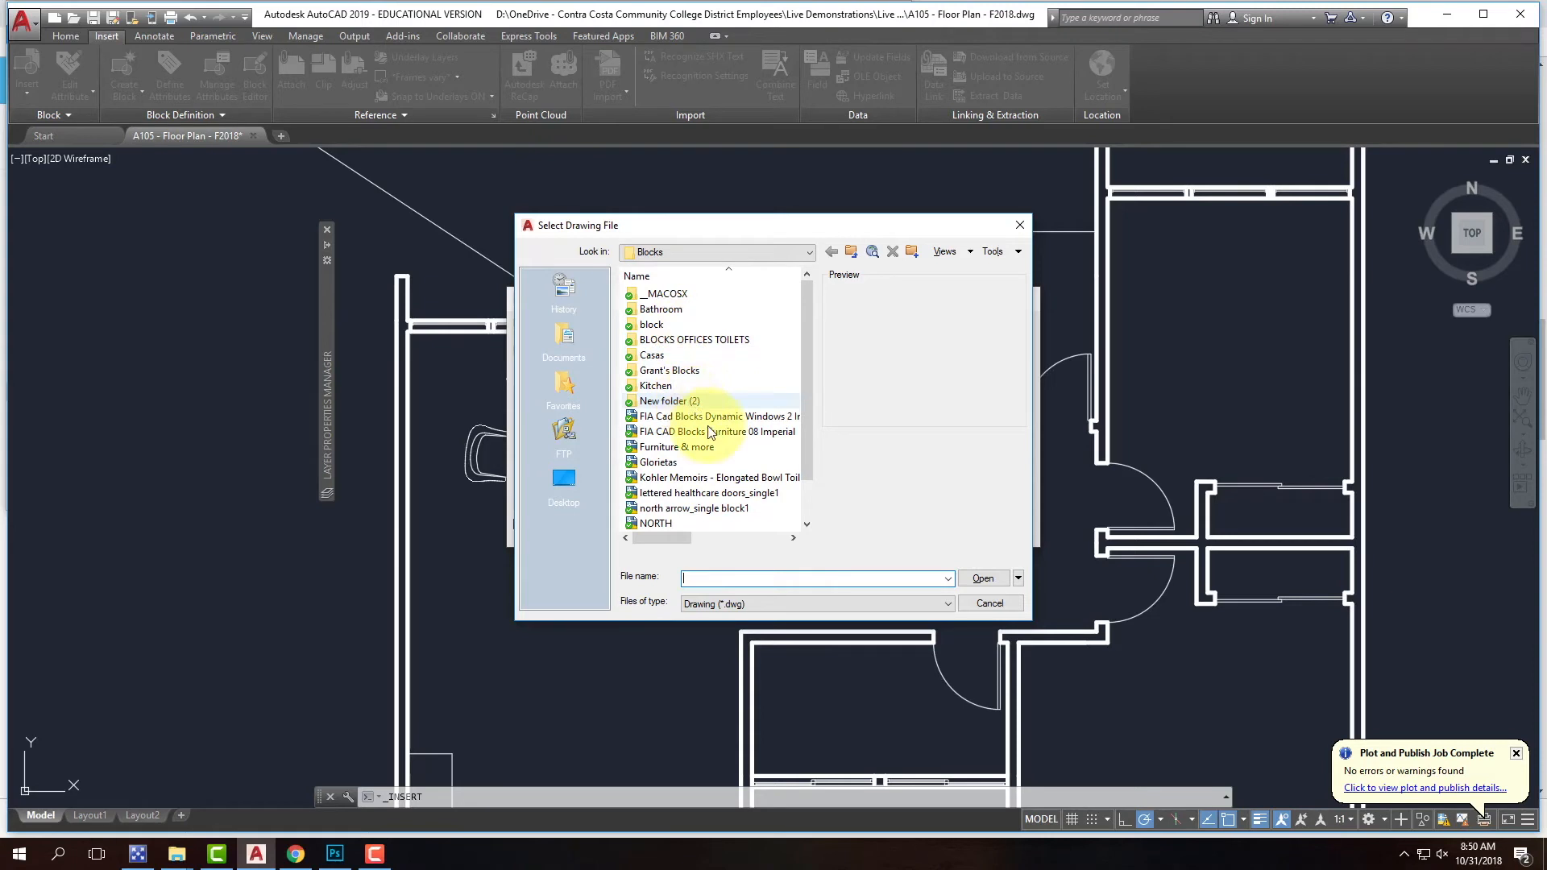
pyautogui.doubleClick(698, 375)
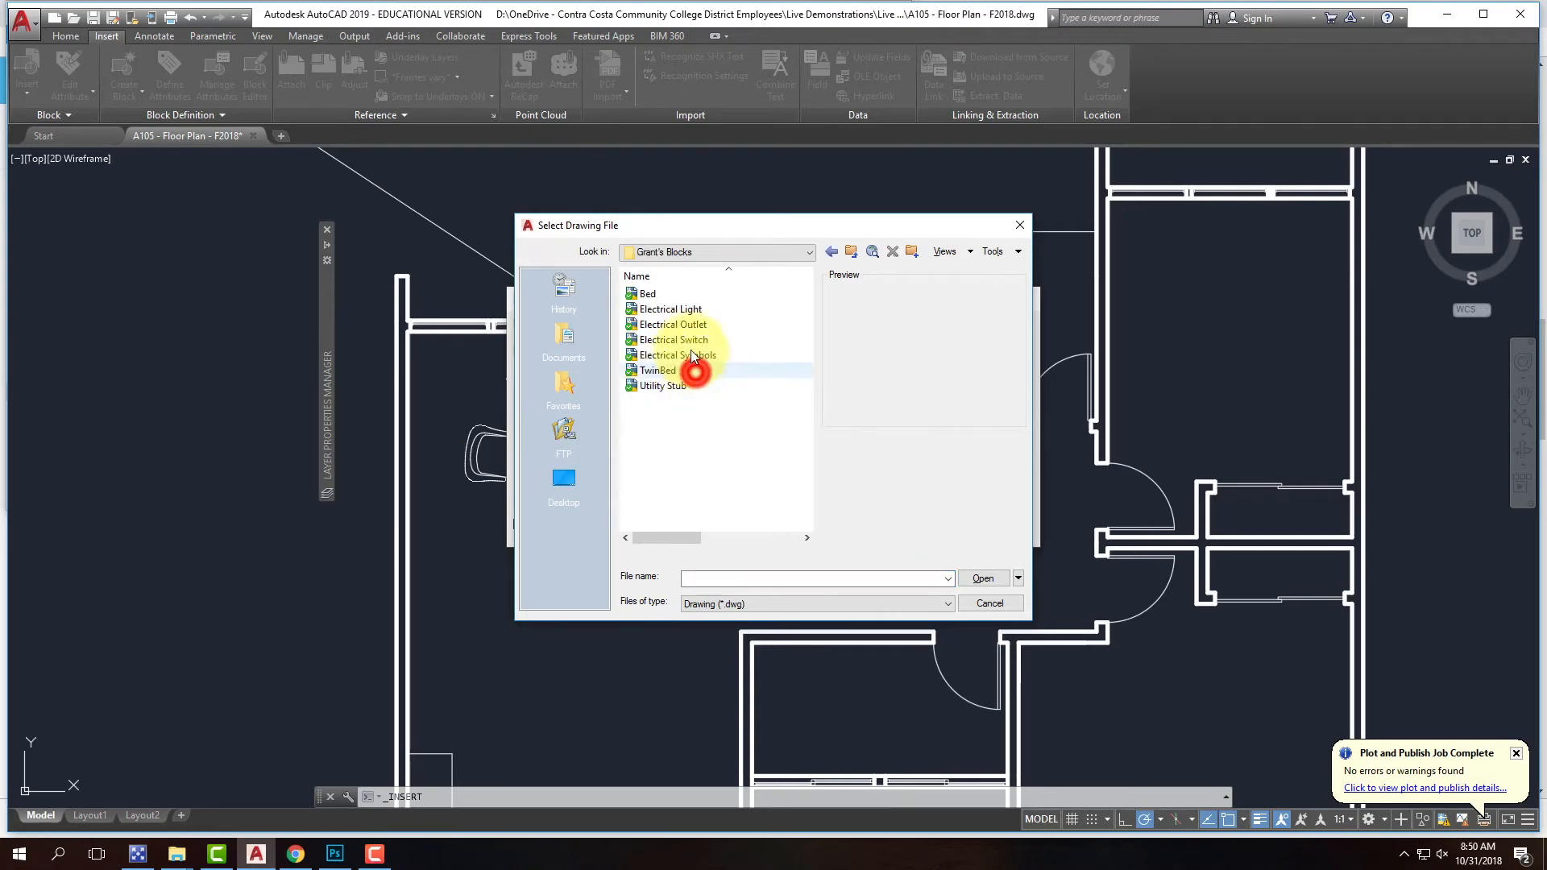
pyautogui.click(684, 292)
pyautogui.click(983, 578)
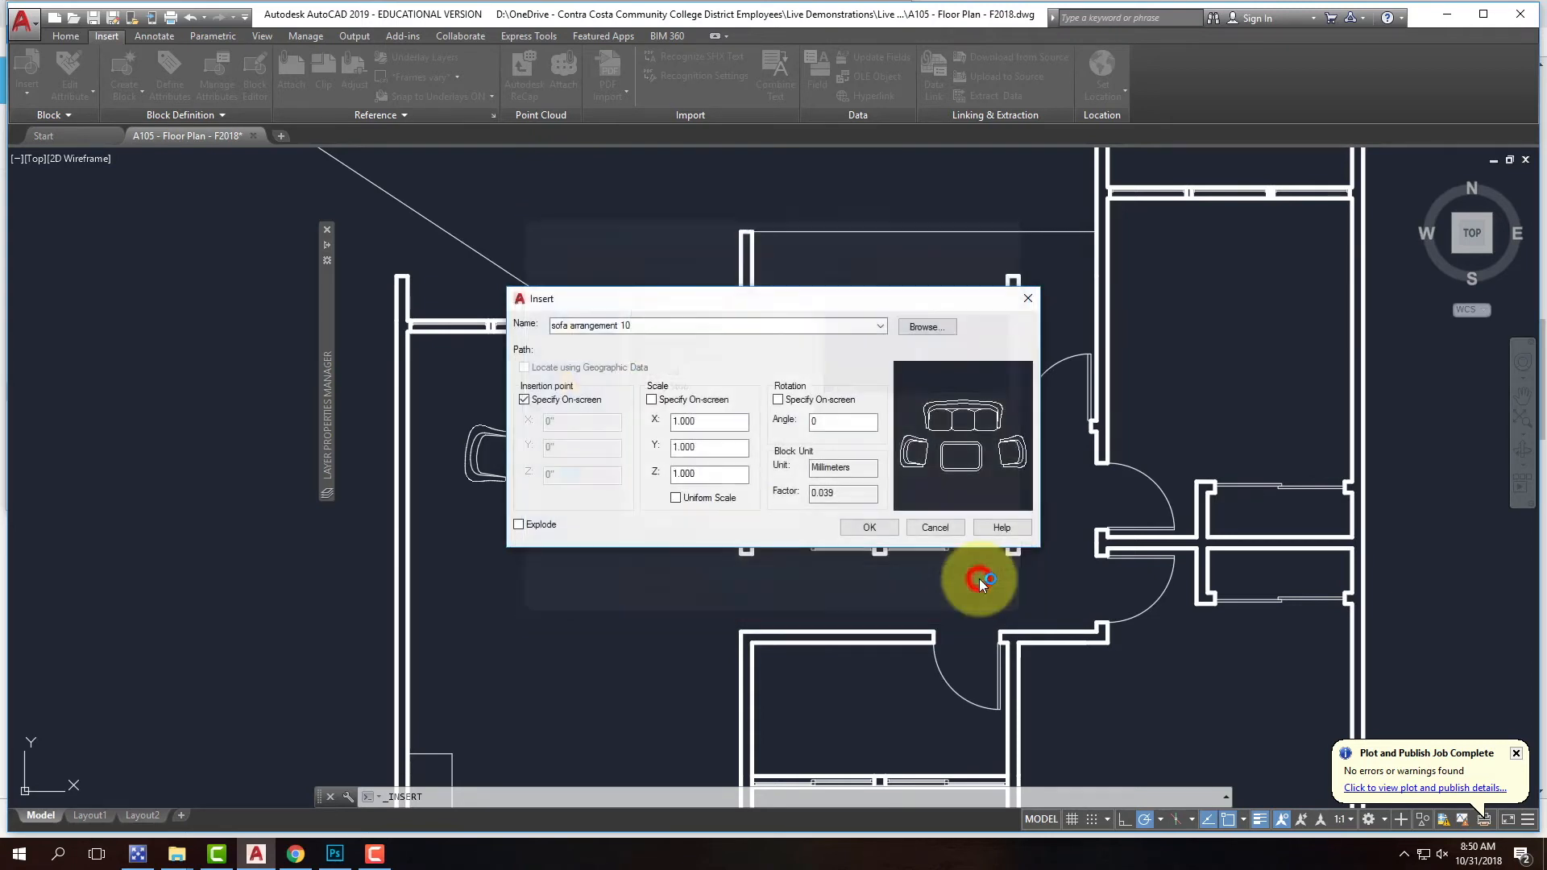
# - Place the Bed block at scale 1 and rotation 0 in the empty space just right of the floor plan
pyautogui.click(874, 529)
pyautogui.scroll(-7, 410, 512)
pyautogui.scroll(4, 621, 531)
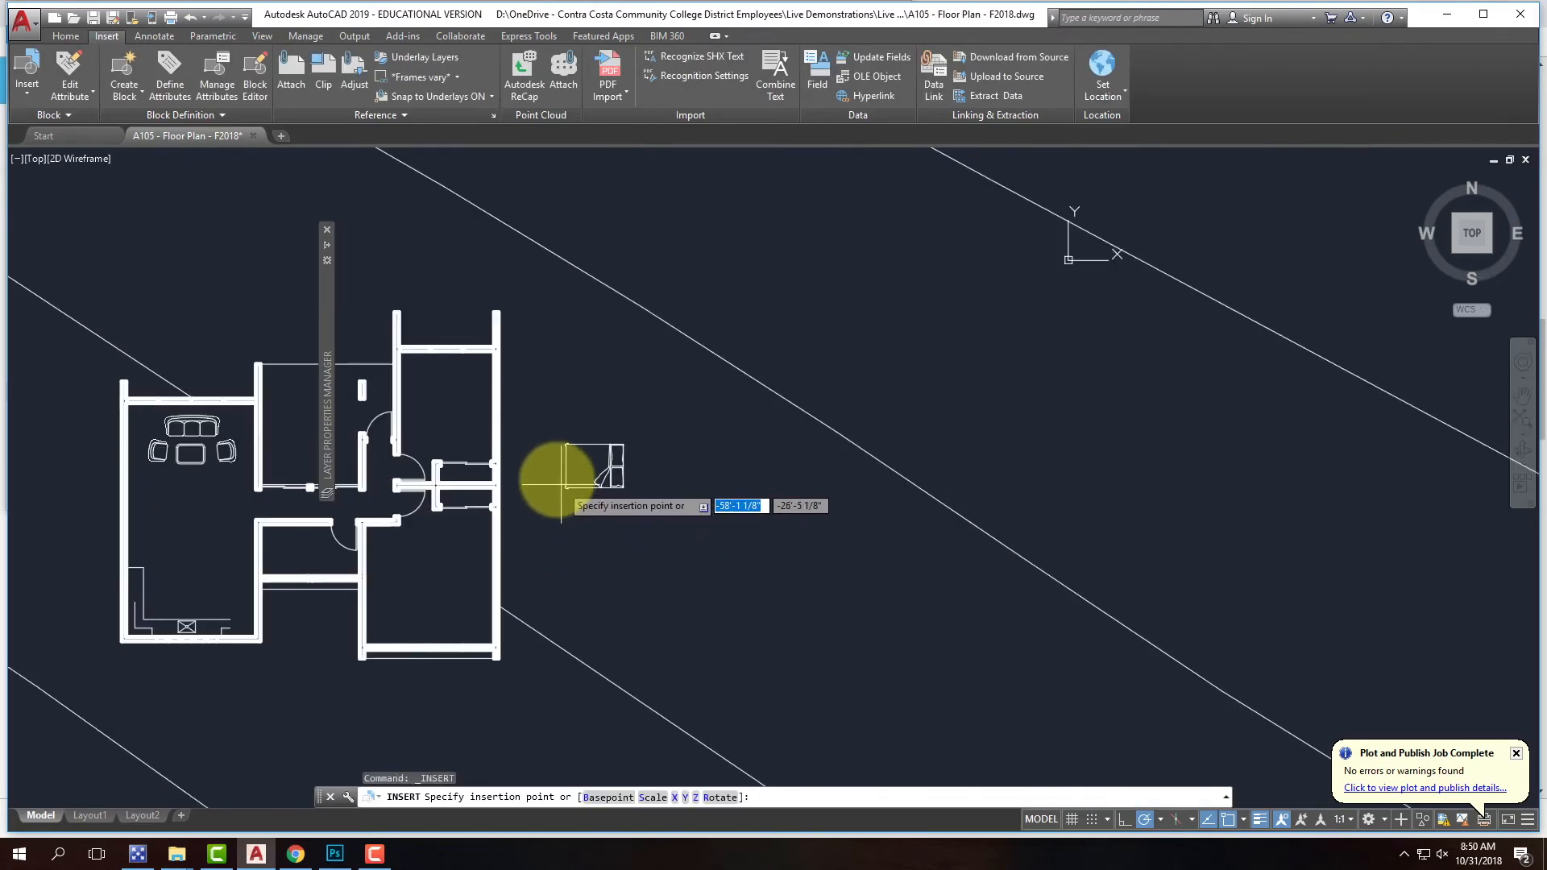
pyautogui.click(562, 477)
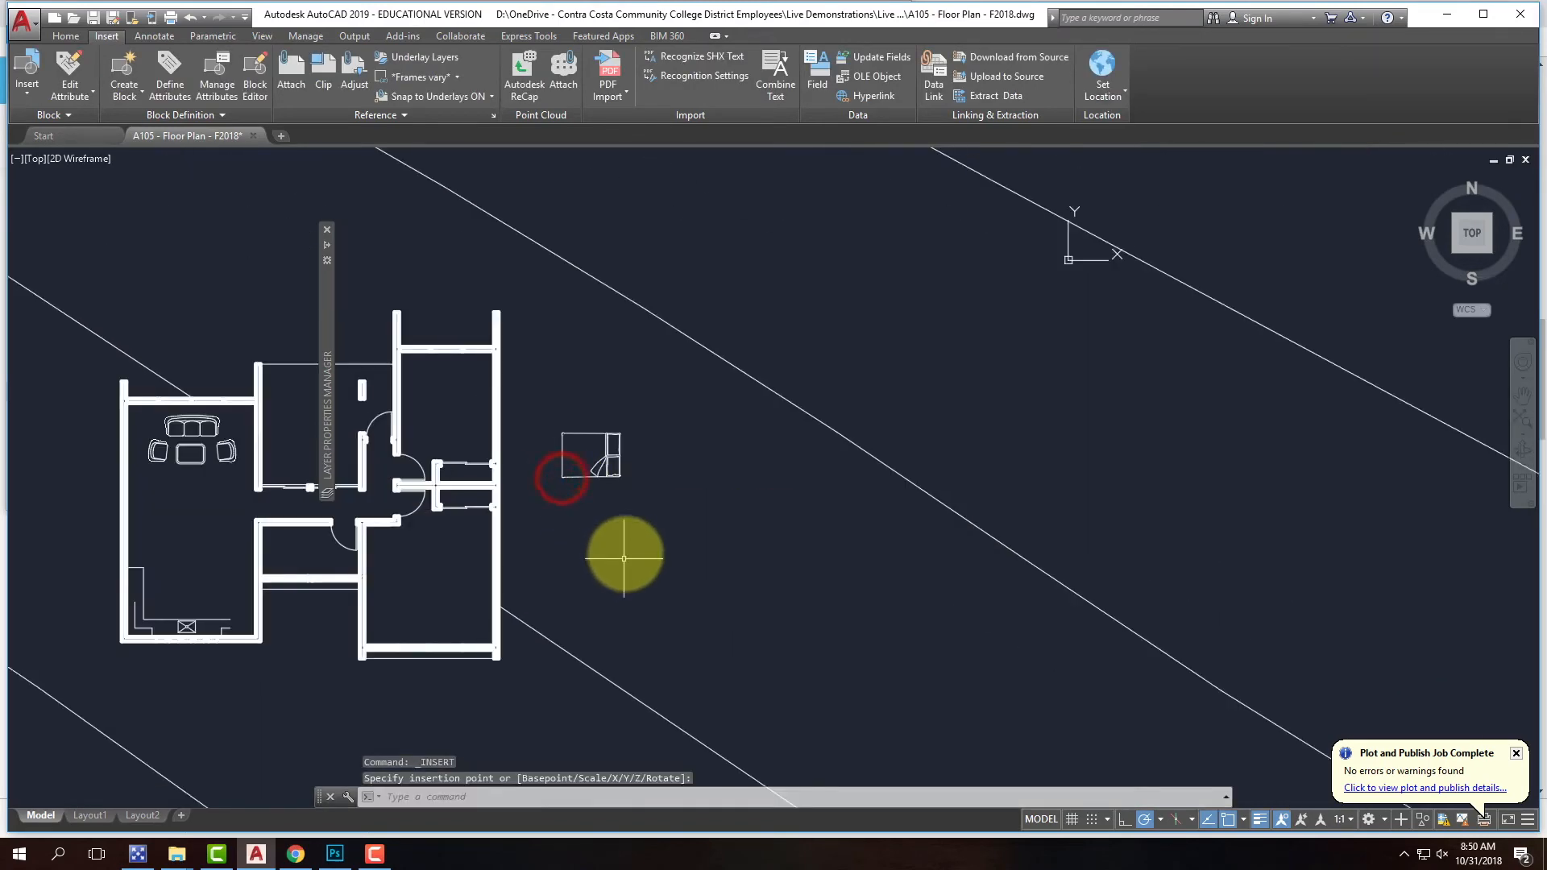
# - Move the bed block from beside the plan into the upper-right bedroom, with its head against the right wall
pyautogui.click(606, 472)
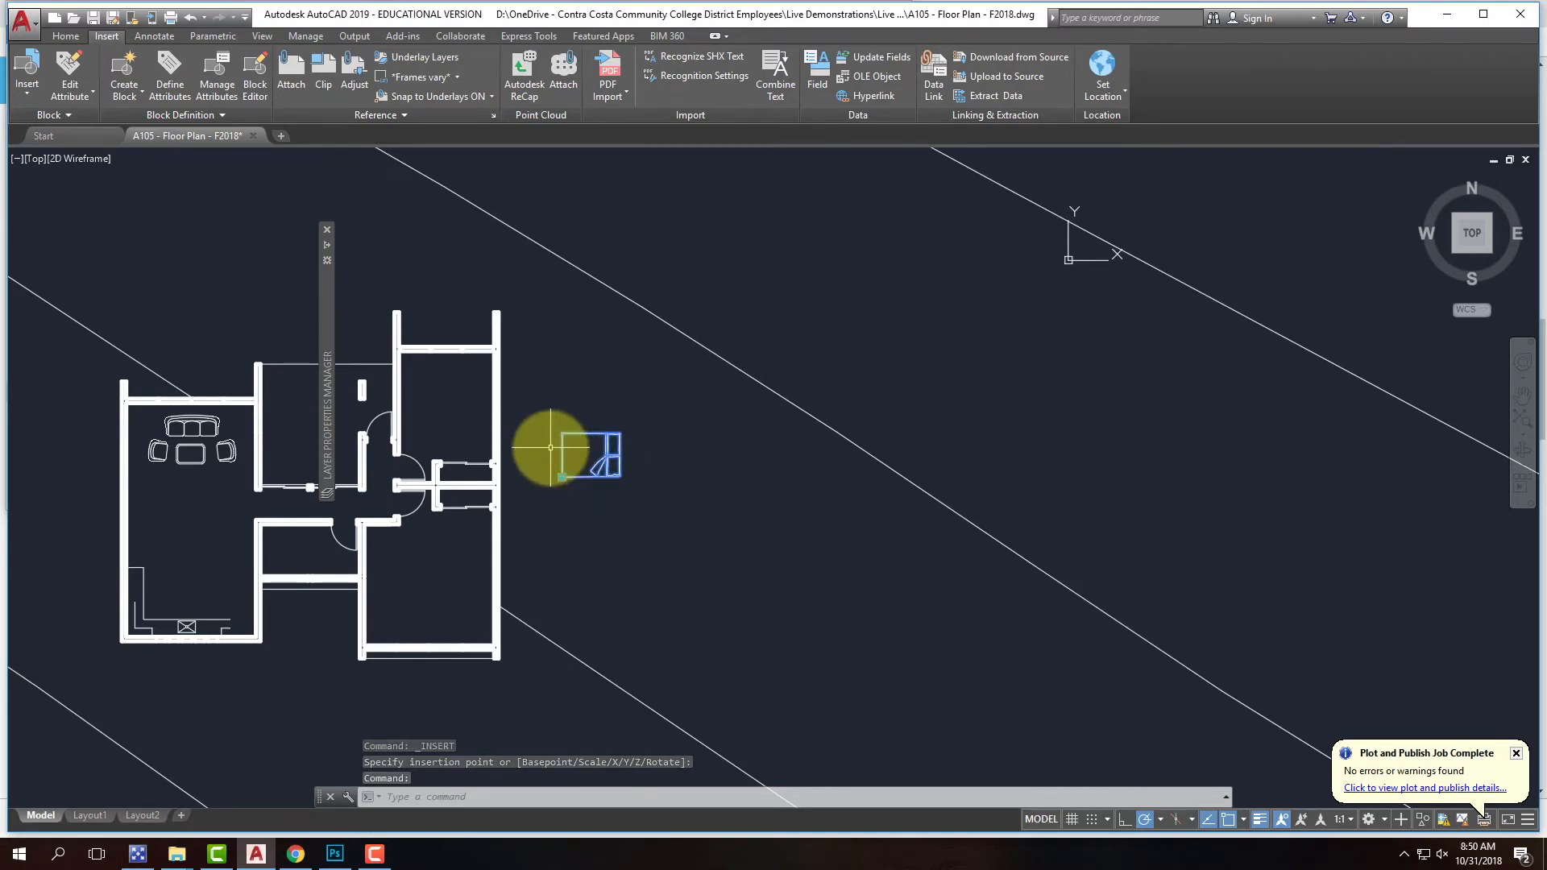
pyautogui.scroll(4, 553, 448)
pyautogui.write('m')
pyautogui.press('Return')
pyautogui.click(690, 520)
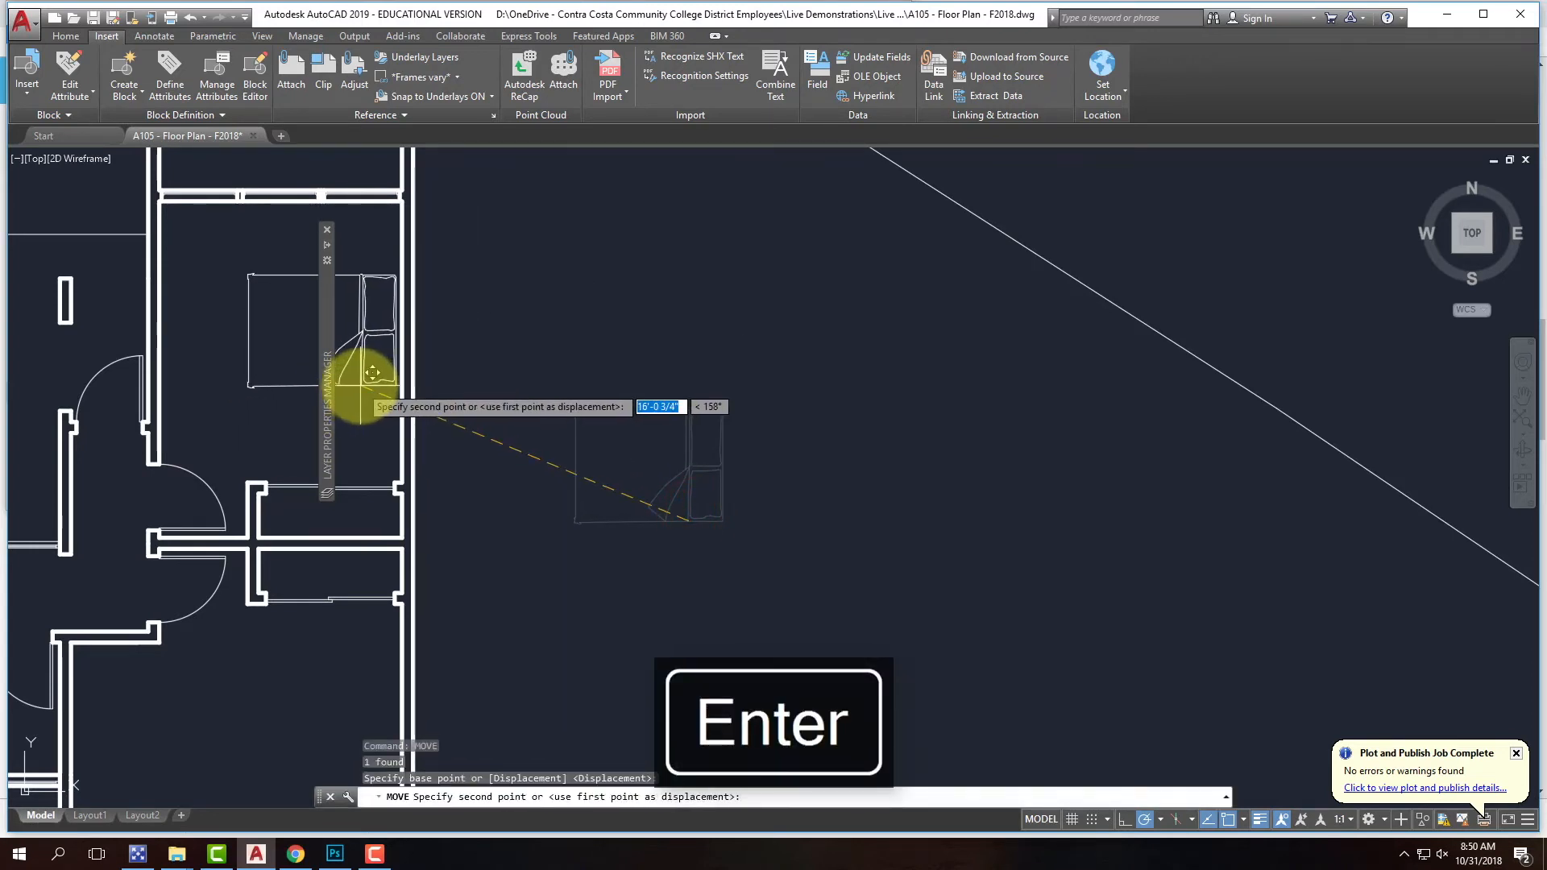
pyautogui.click(361, 387)
pyautogui.scroll(-4, 732, 294)
pyautogui.scroll(2, 572, 321)
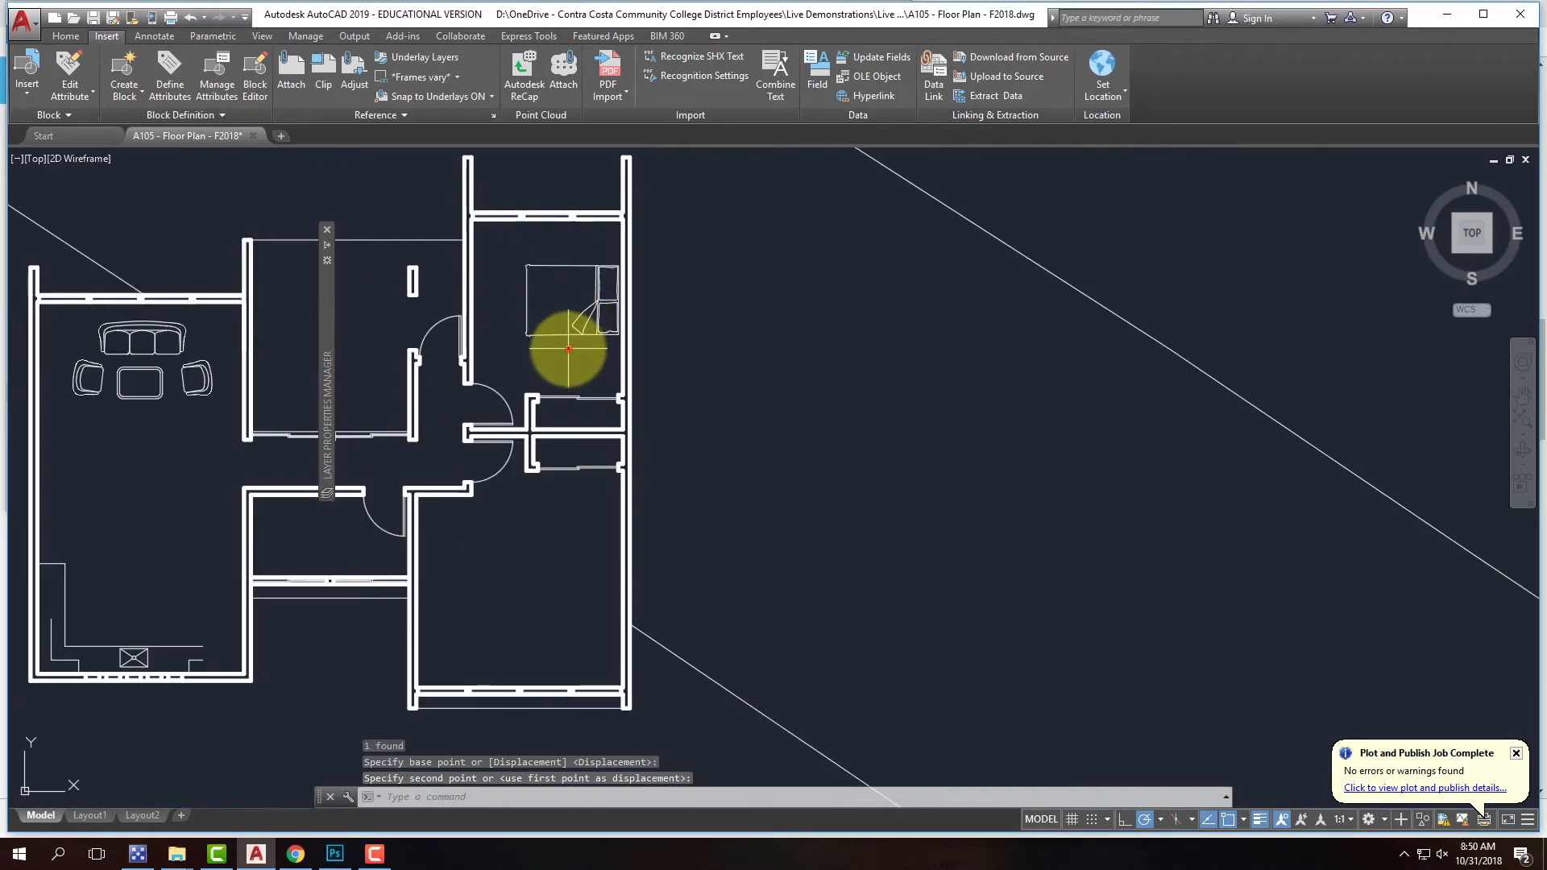
pyautogui.click(554, 314)
pyautogui.press('Escape')
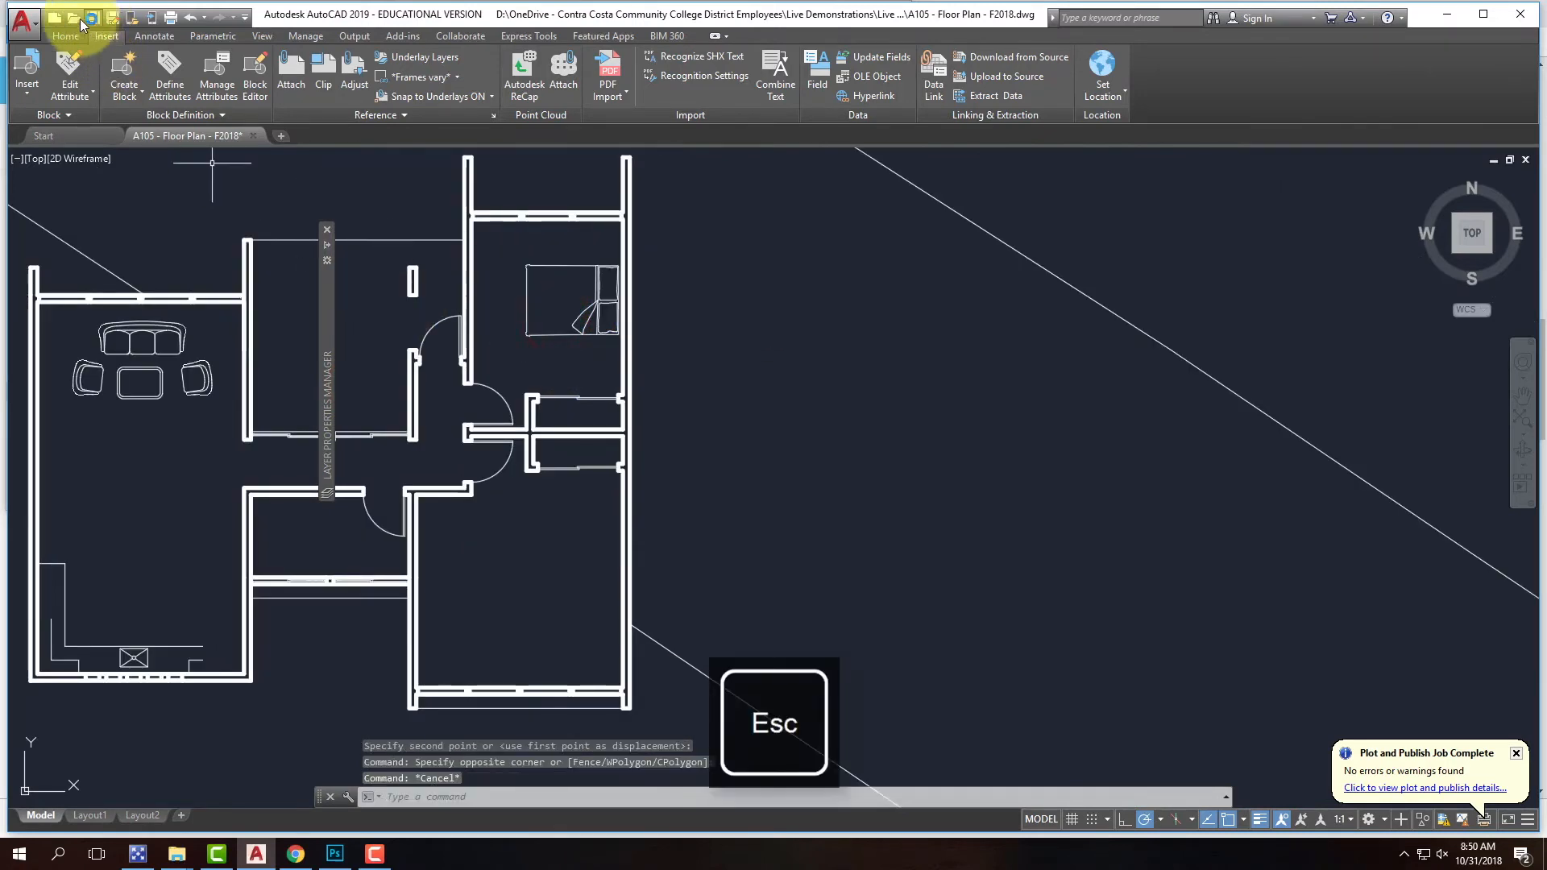
# - Choose the TwinBed drawing from the instructor's own blocks folder as the block to insert
pyautogui.click(28, 97)
pyautogui.click(215, 231)
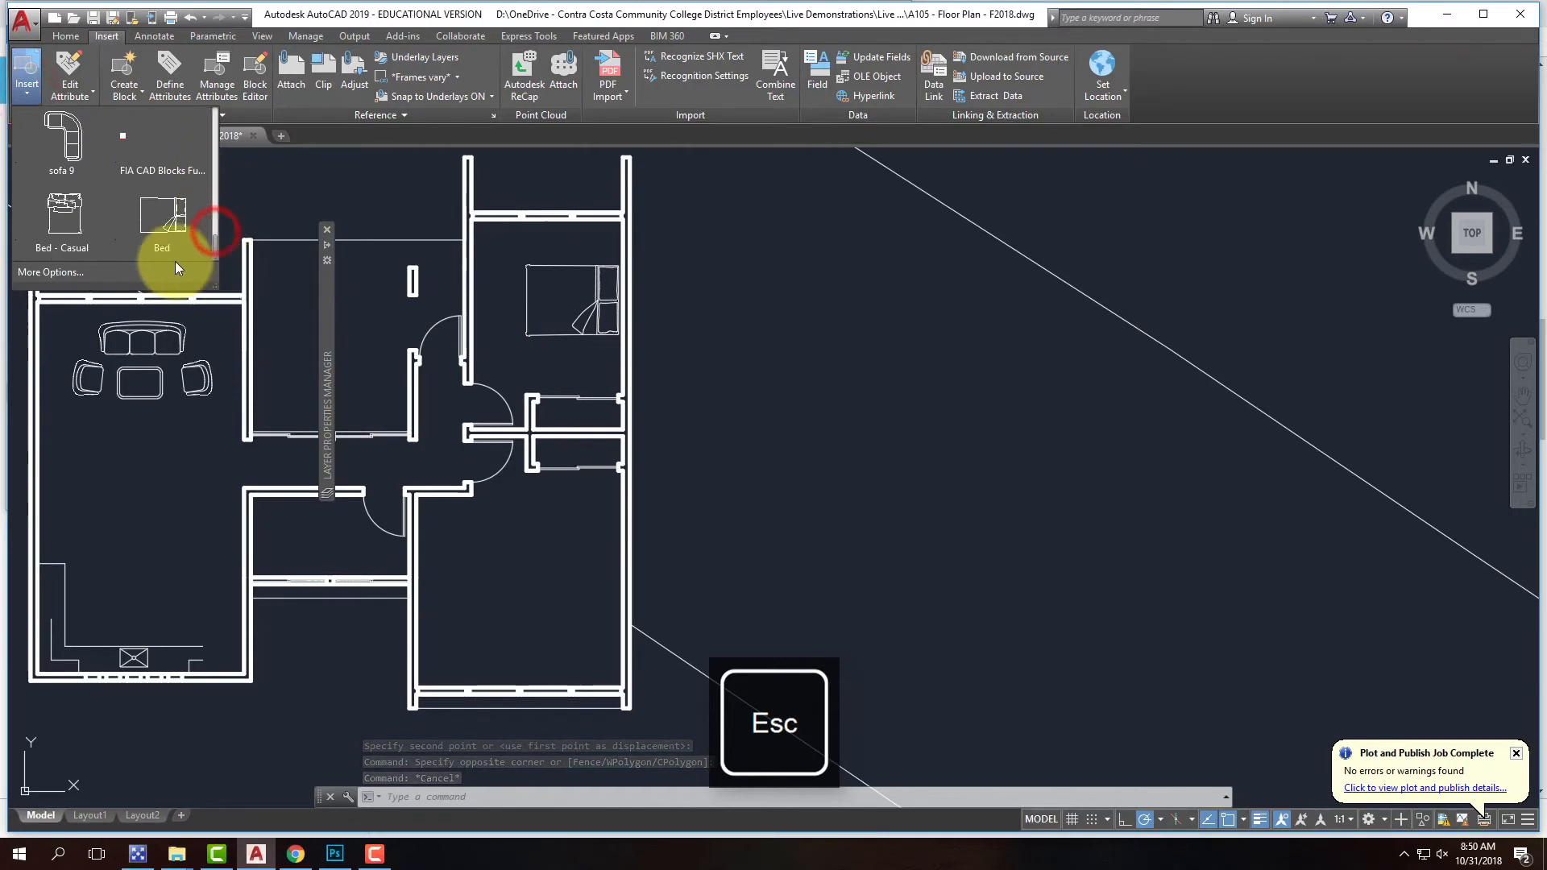
pyautogui.click(66, 270)
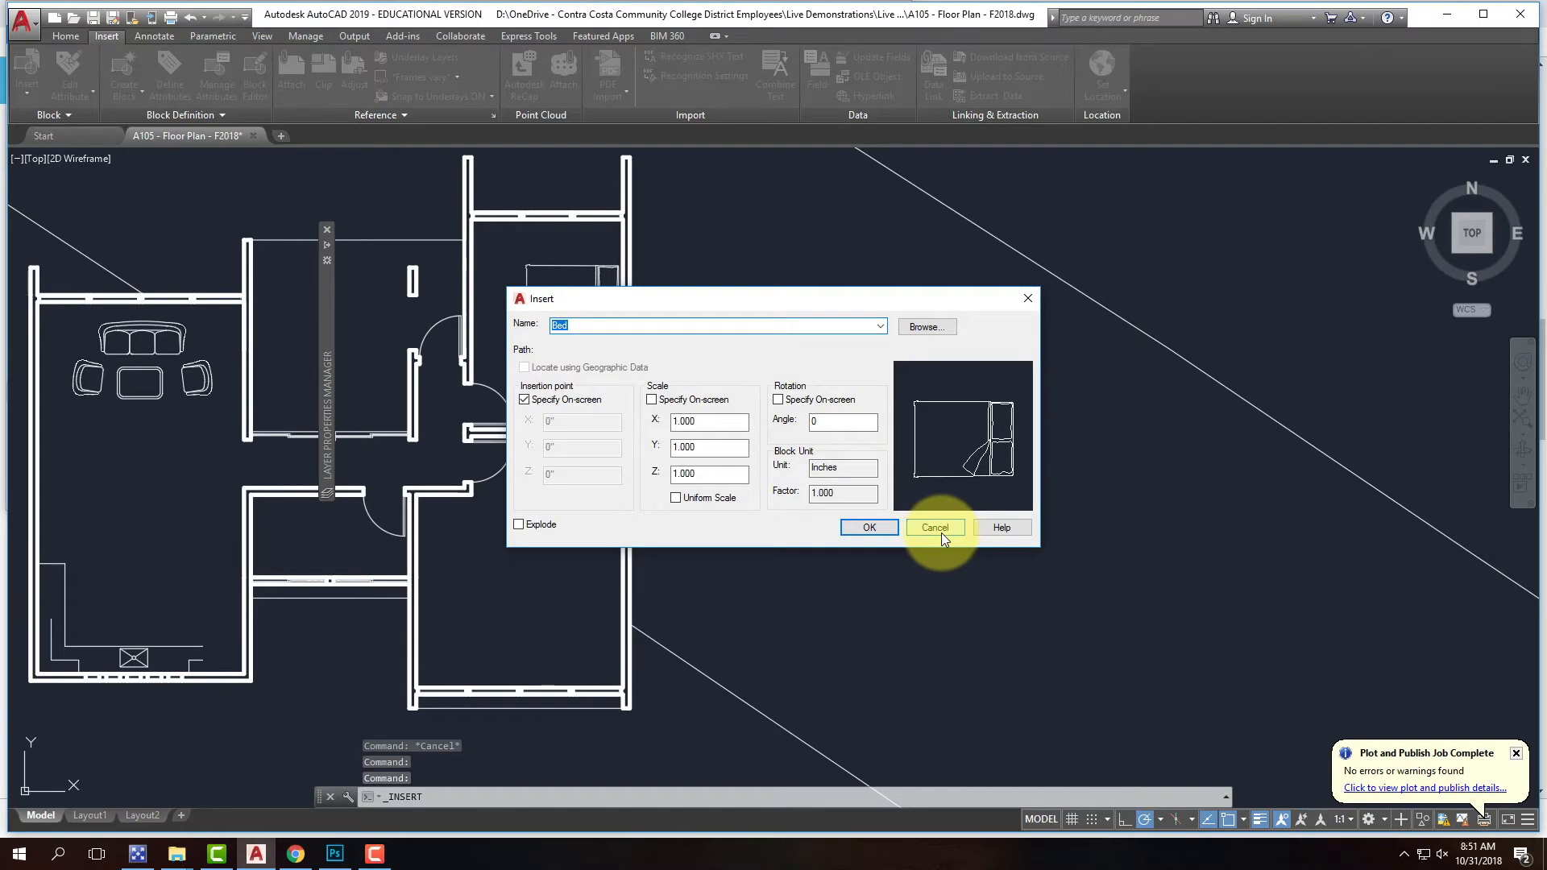
pyautogui.click(922, 324)
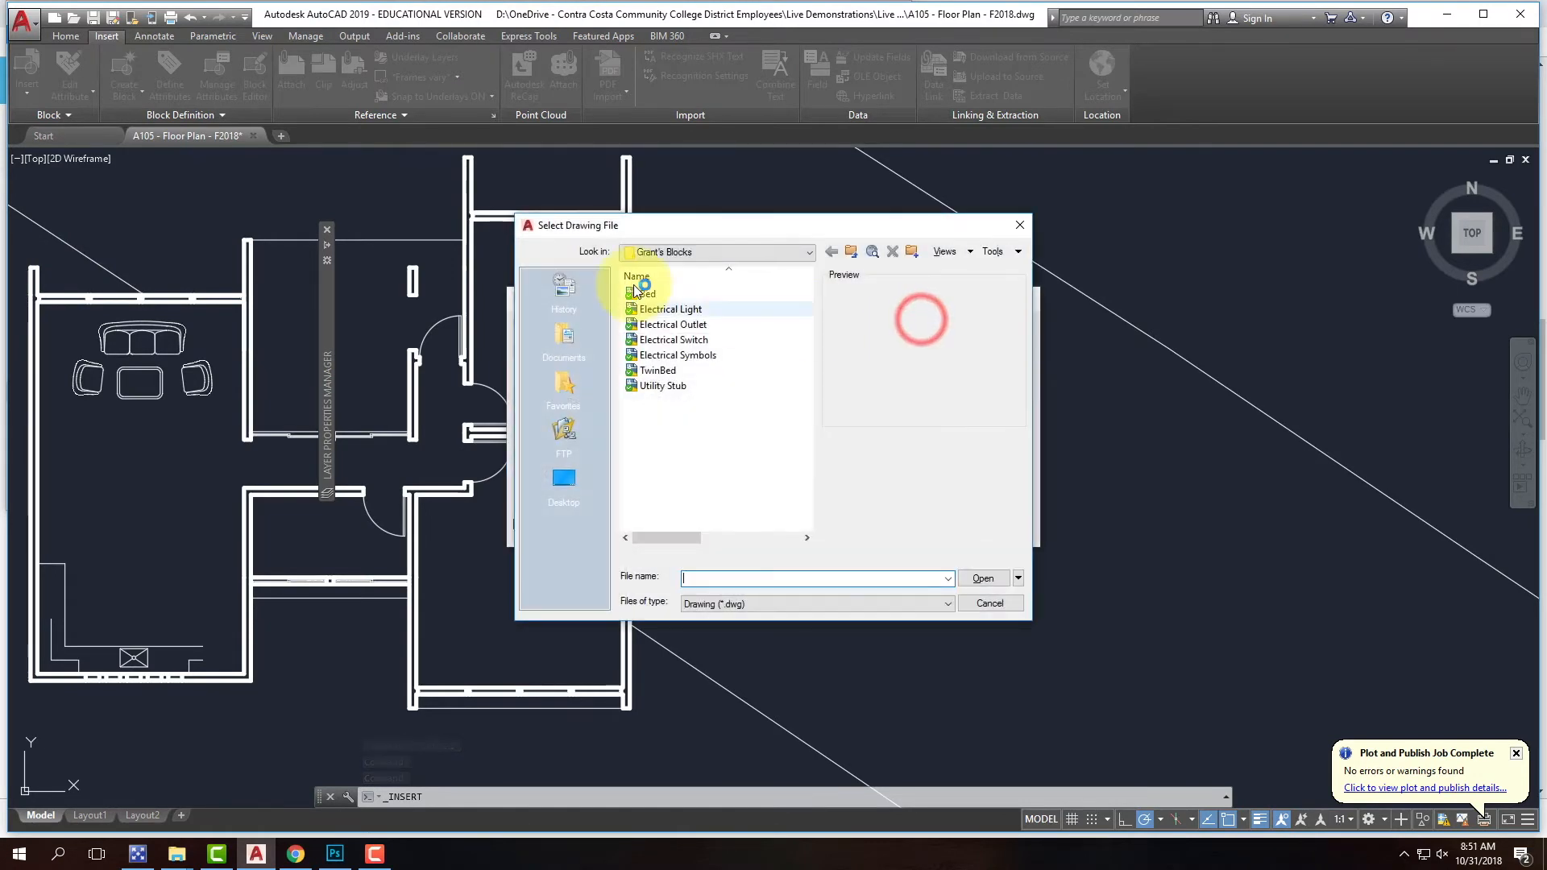
pyautogui.click(661, 370)
pyautogui.click(983, 578)
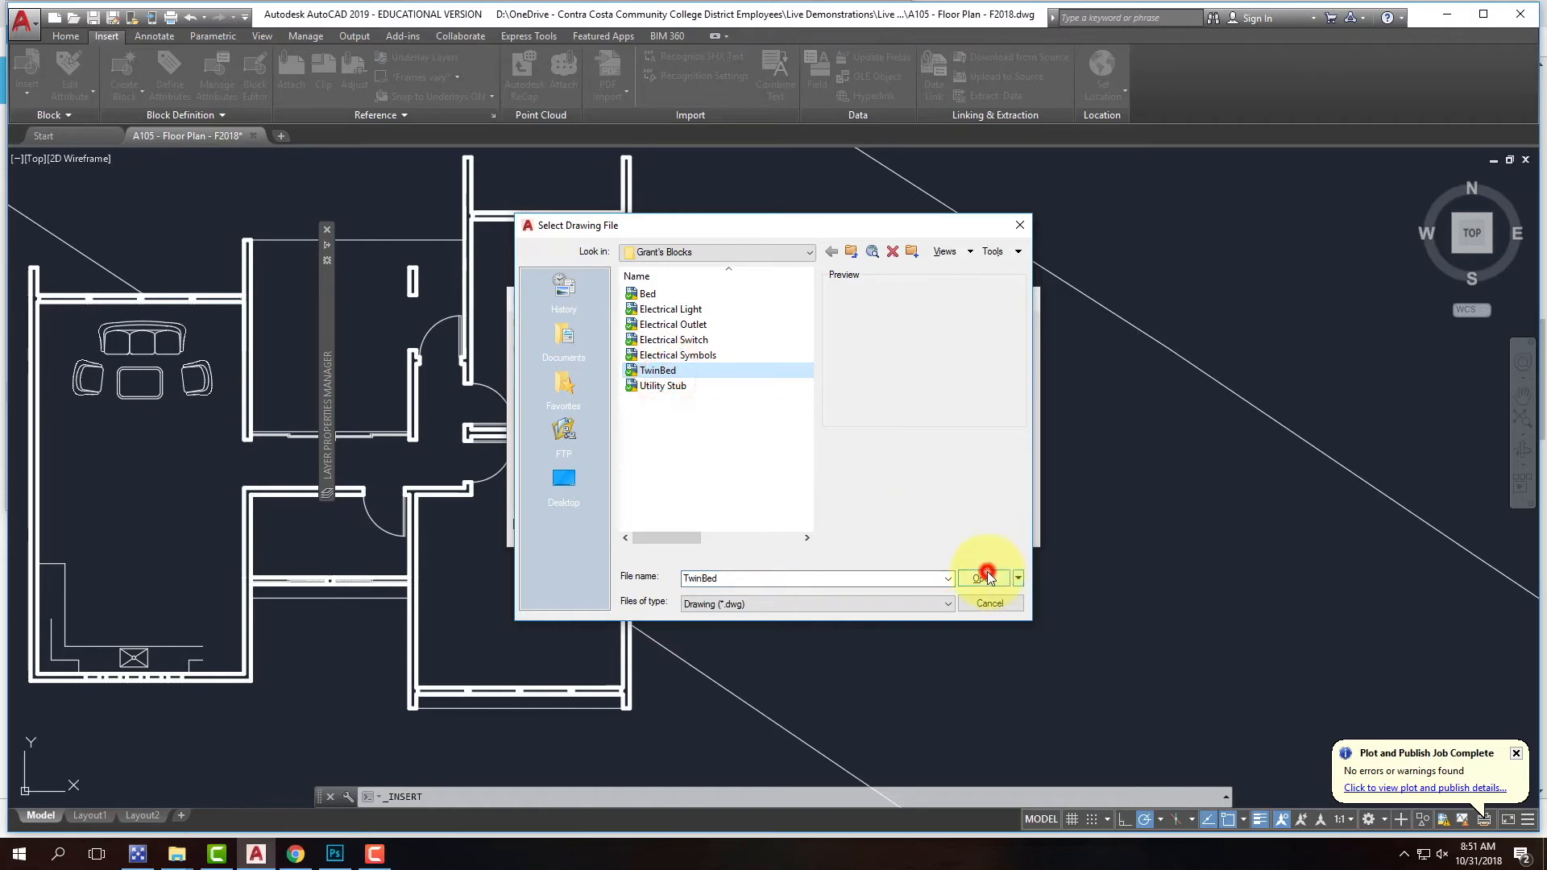
# - Insert the TwinBed block beside the floor plan and move it to the upper part of the upper bedroom, against the exterior wall
pyautogui.click(874, 526)
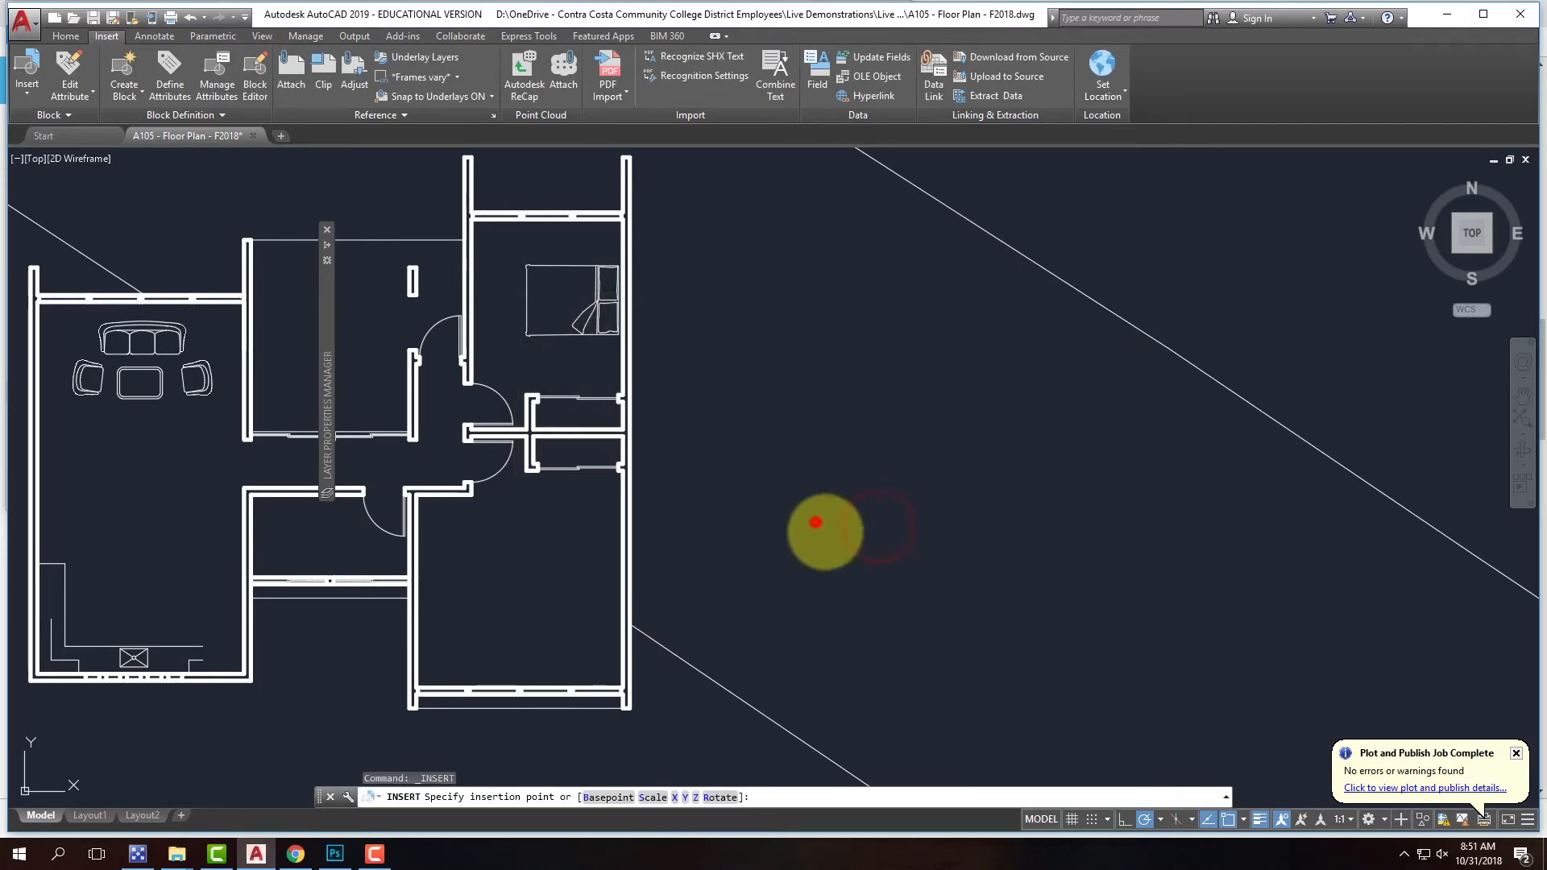
pyautogui.click(816, 521)
pyautogui.click(927, 539)
pyautogui.write('move')
pyautogui.press('Return')
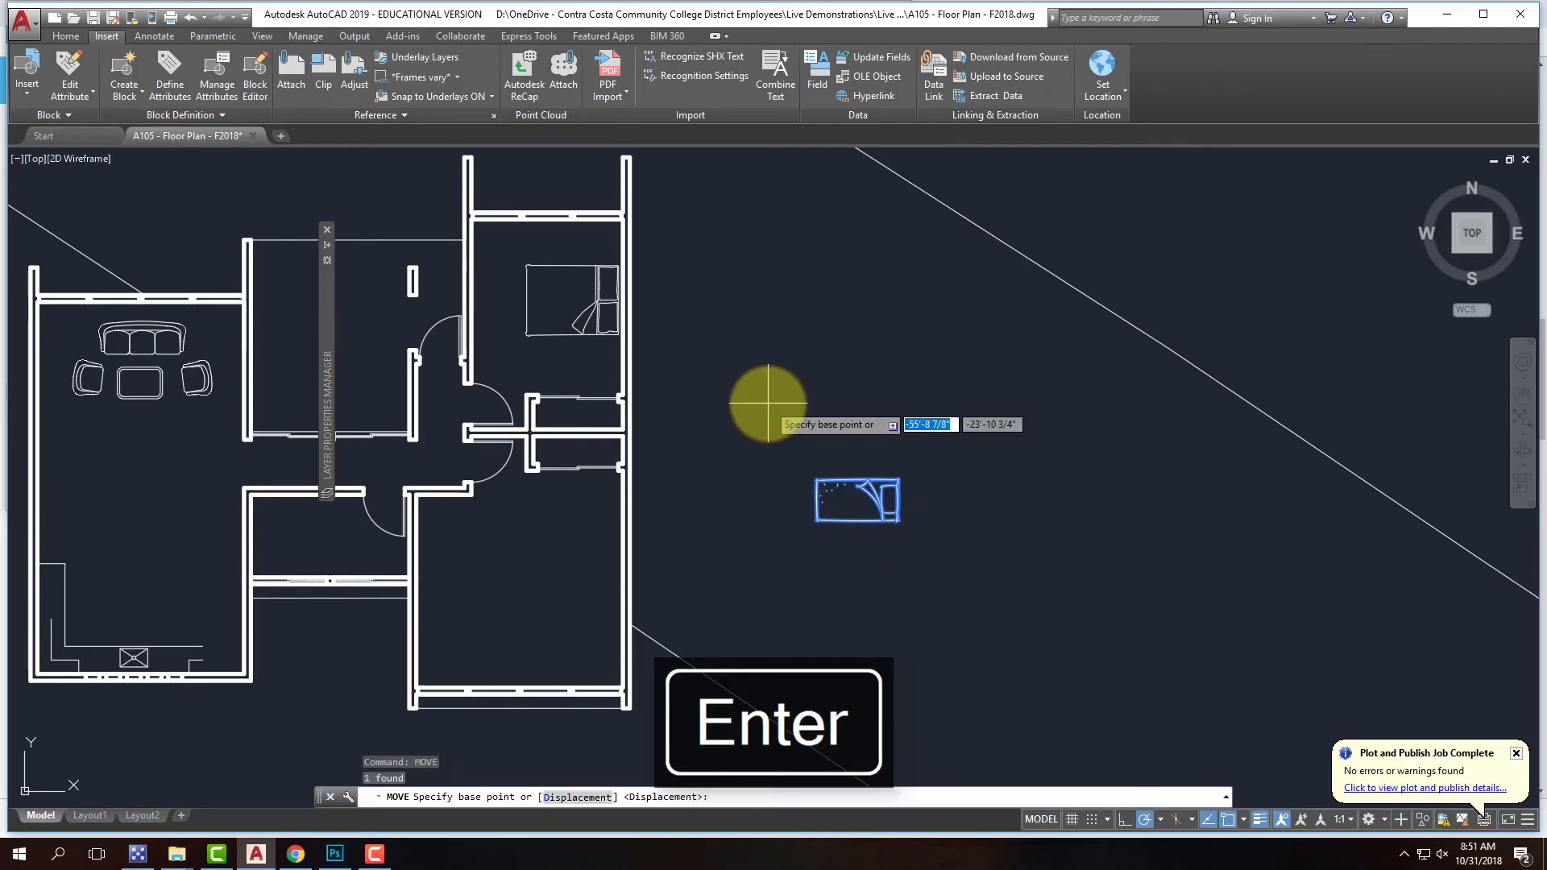
pyautogui.click(857, 499)
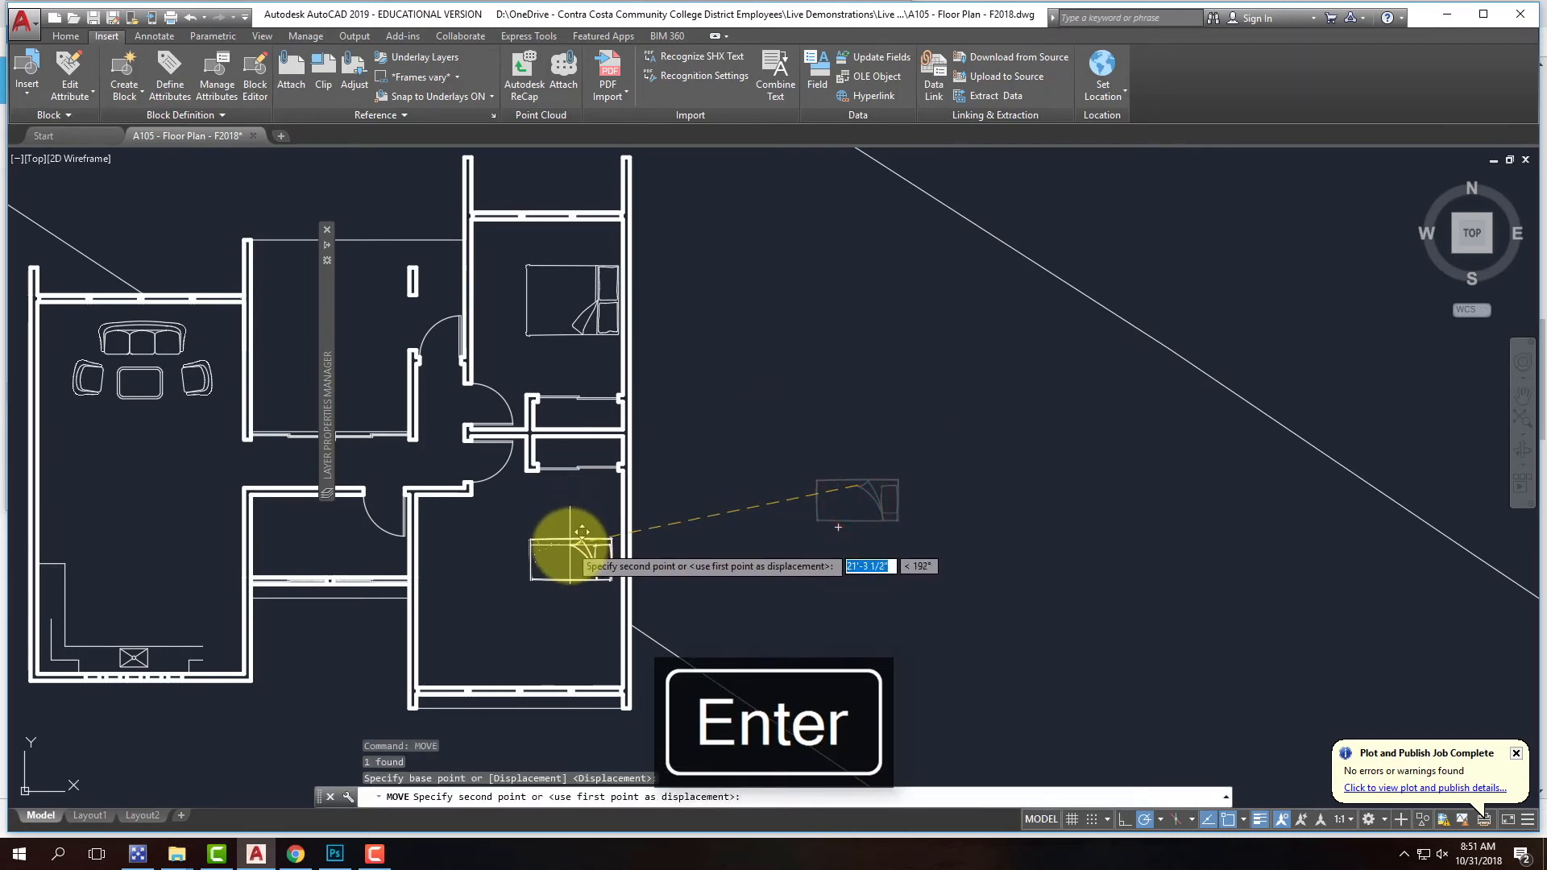
pyautogui.click(575, 239)
pyautogui.press('Escape')
# - Move the double bed straight down from the upper bedroom into the lower bedroom, keeping it against the exterior wall
pyautogui.click(574, 357)
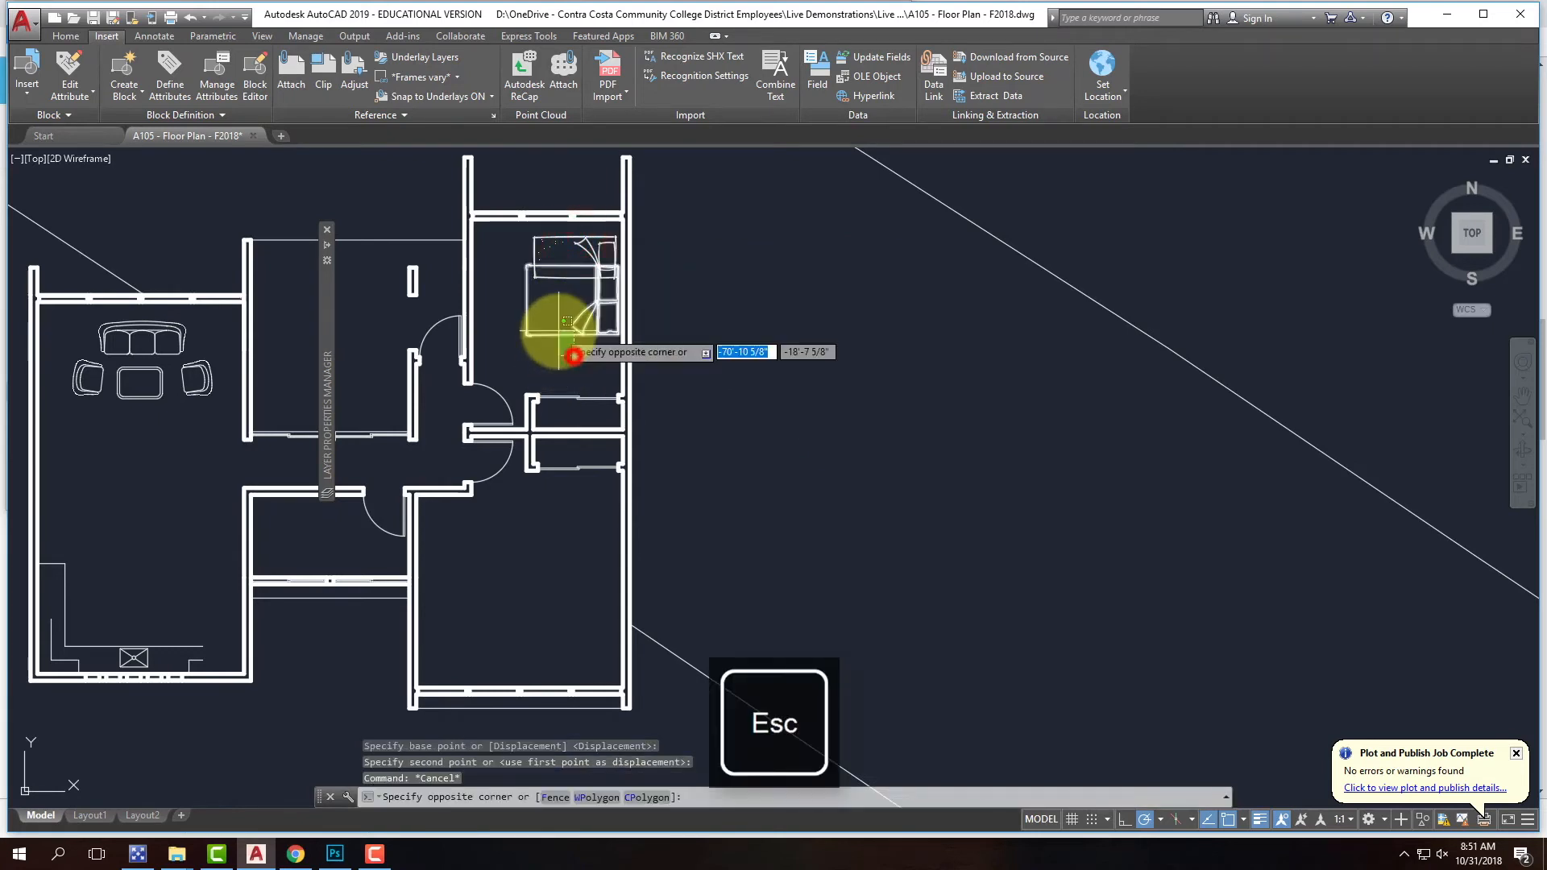
pyautogui.write('m')
pyautogui.press('Return')
pyautogui.click(595, 322)
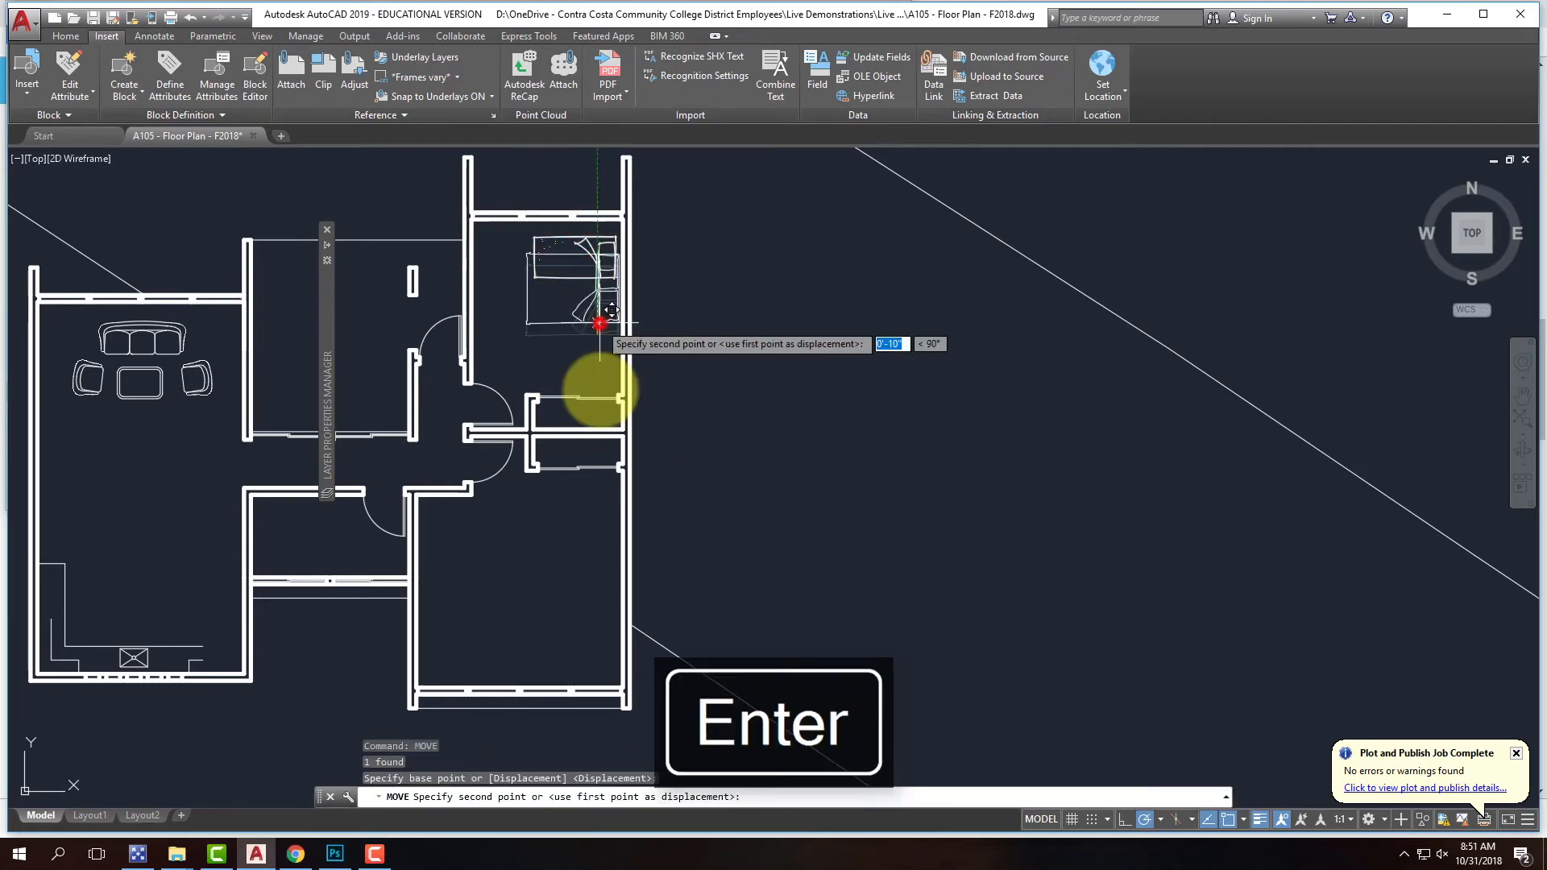
pyautogui.click(589, 614)
pyautogui.press('Escape')
# - Copy the twin bed straight down to place a second one below it in the upper bedroom
pyautogui.click(594, 304)
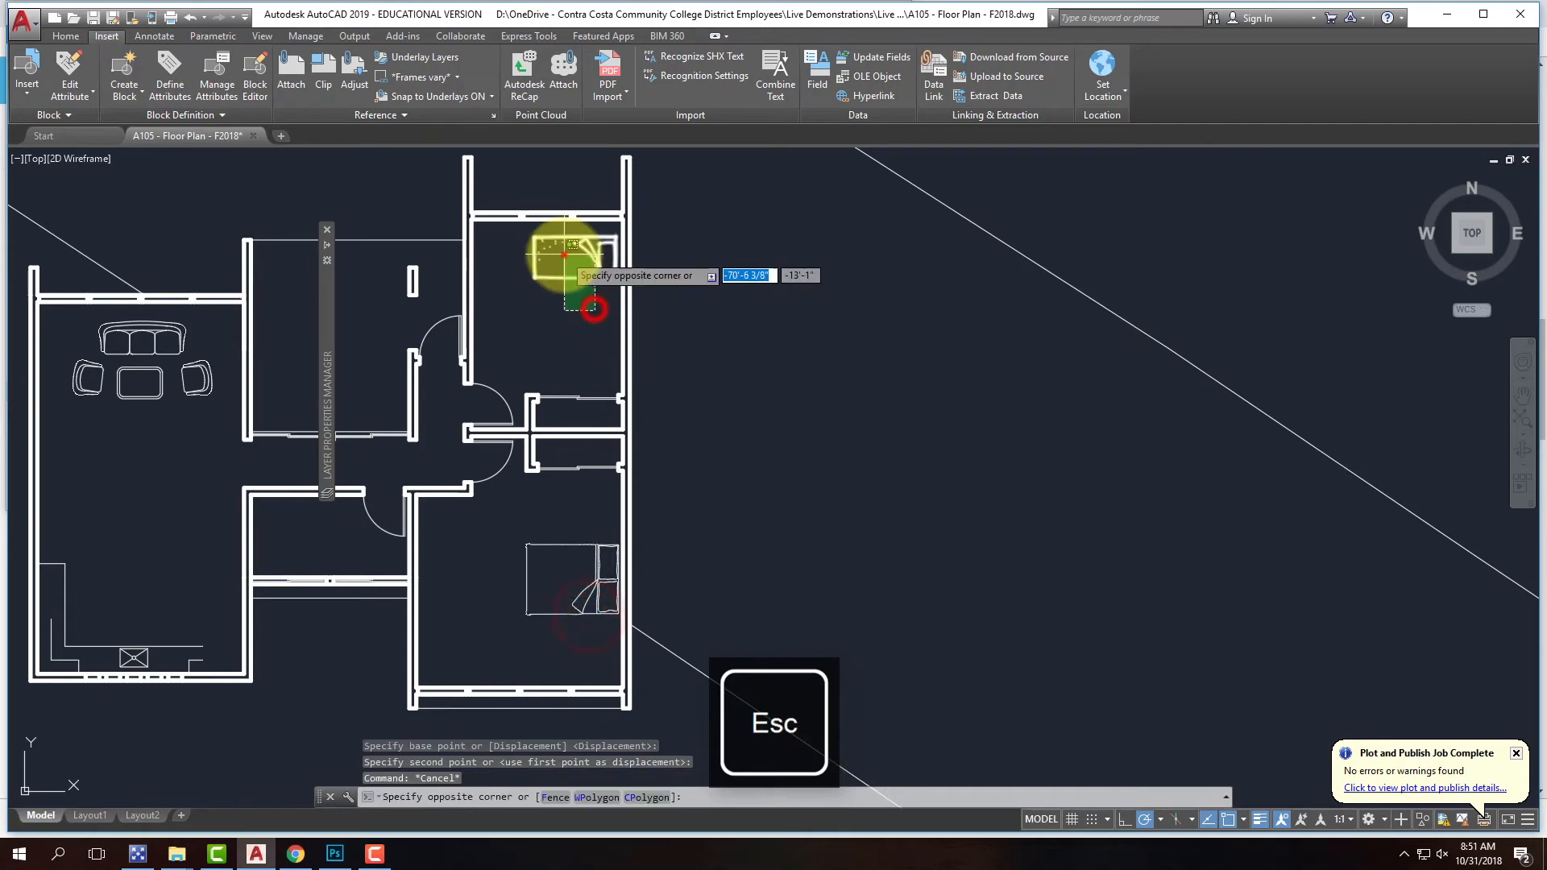
pyautogui.click(564, 254)
pyautogui.write('cop')
pyautogui.press('Return')
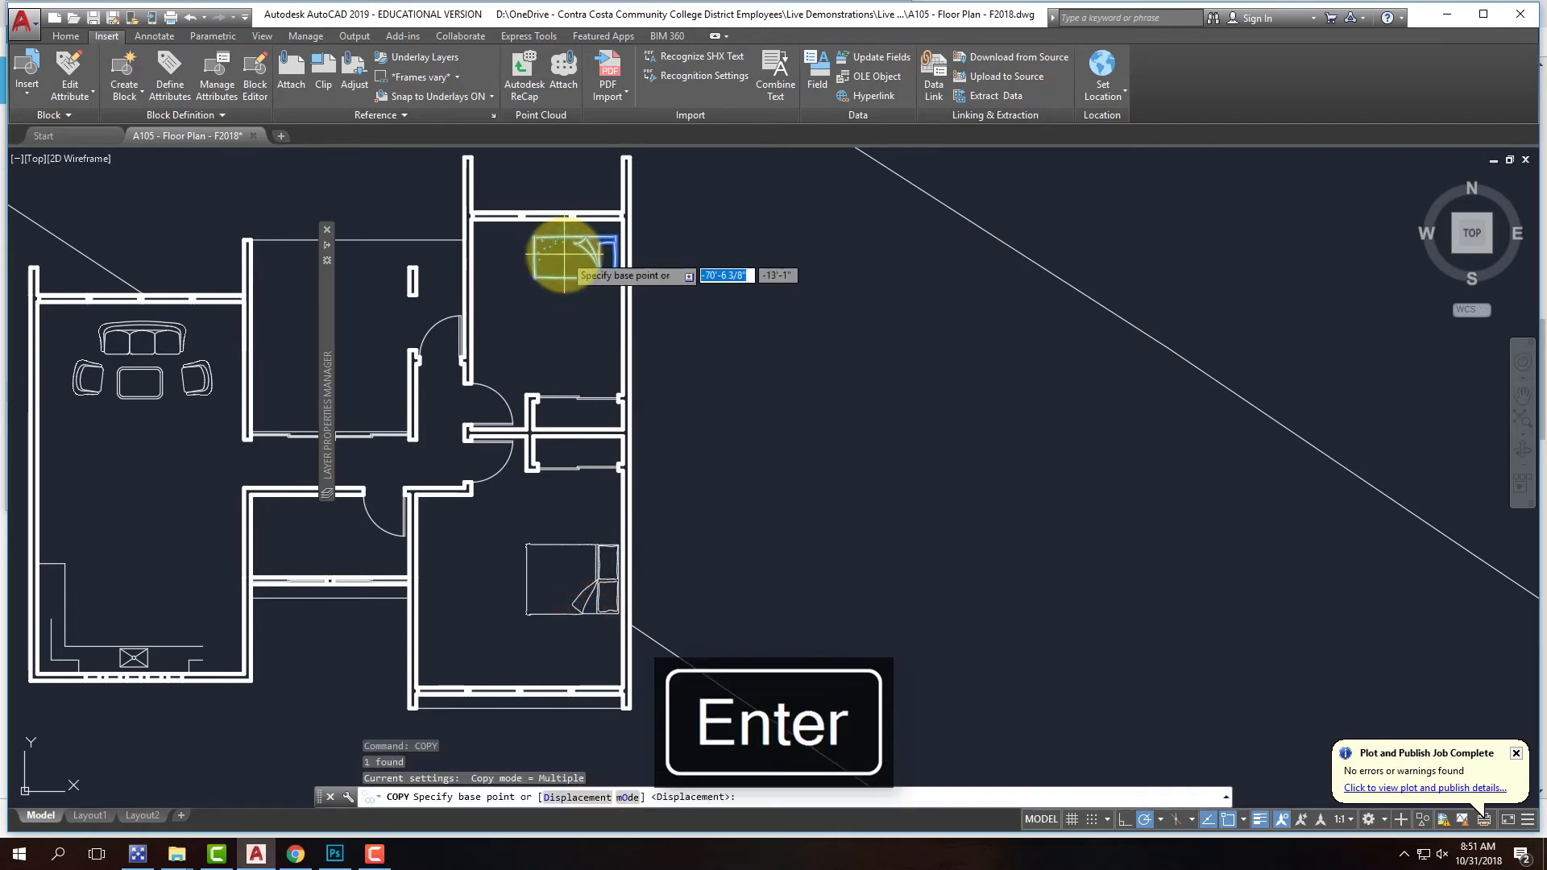
pyautogui.click(796, 260)
pyautogui.click(796, 324)
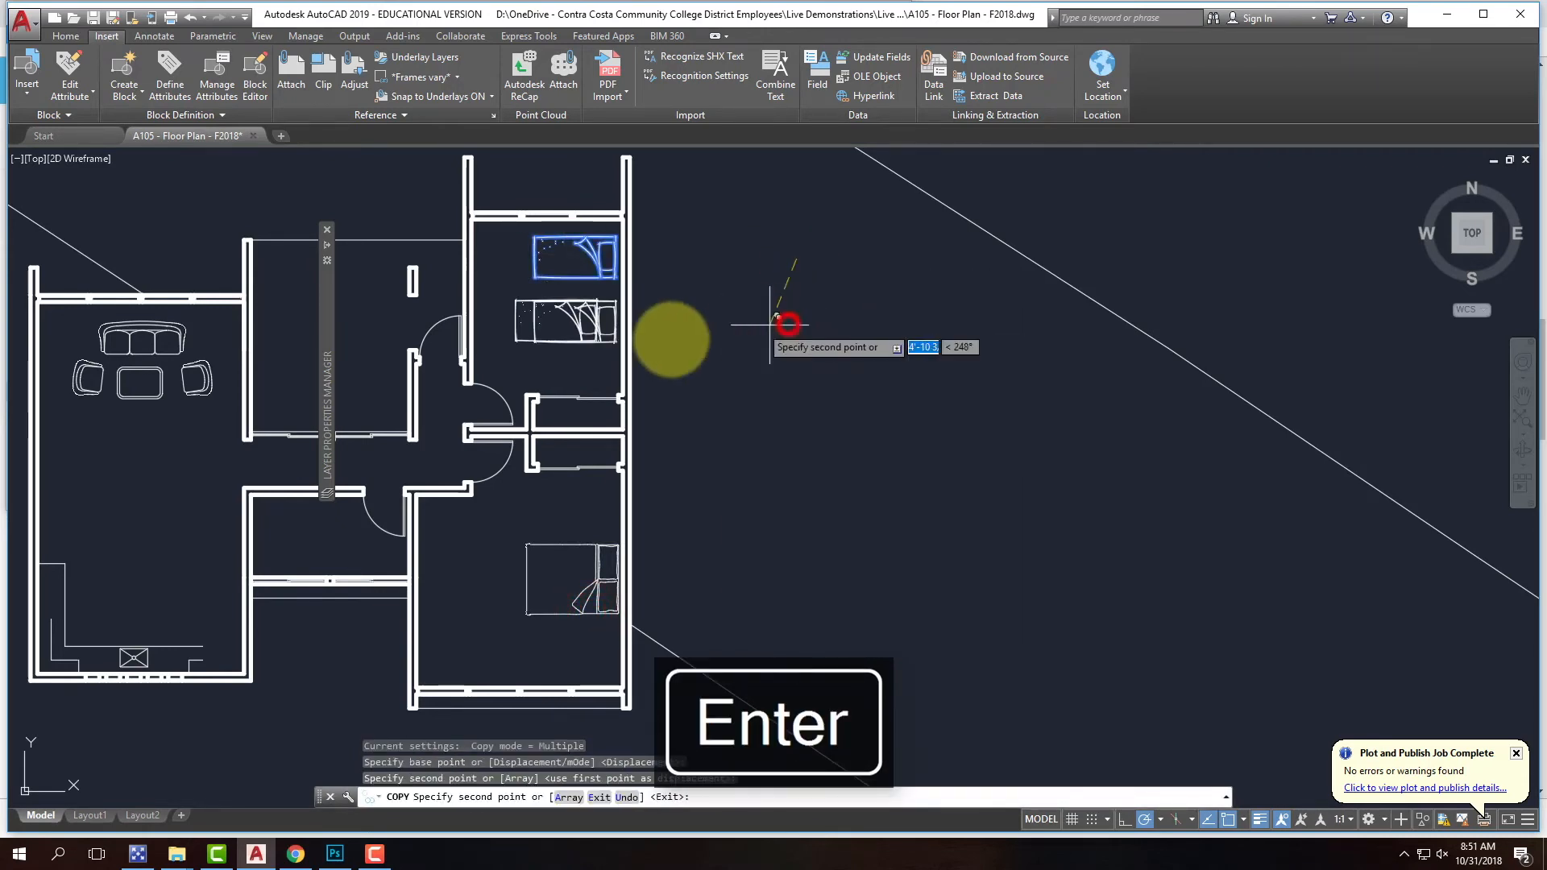
pyautogui.press('Escape')
# - Move both twin beds slightly down together, away from the upper bedroom's window wall
pyautogui.click(586, 361)
pyautogui.click(577, 268)
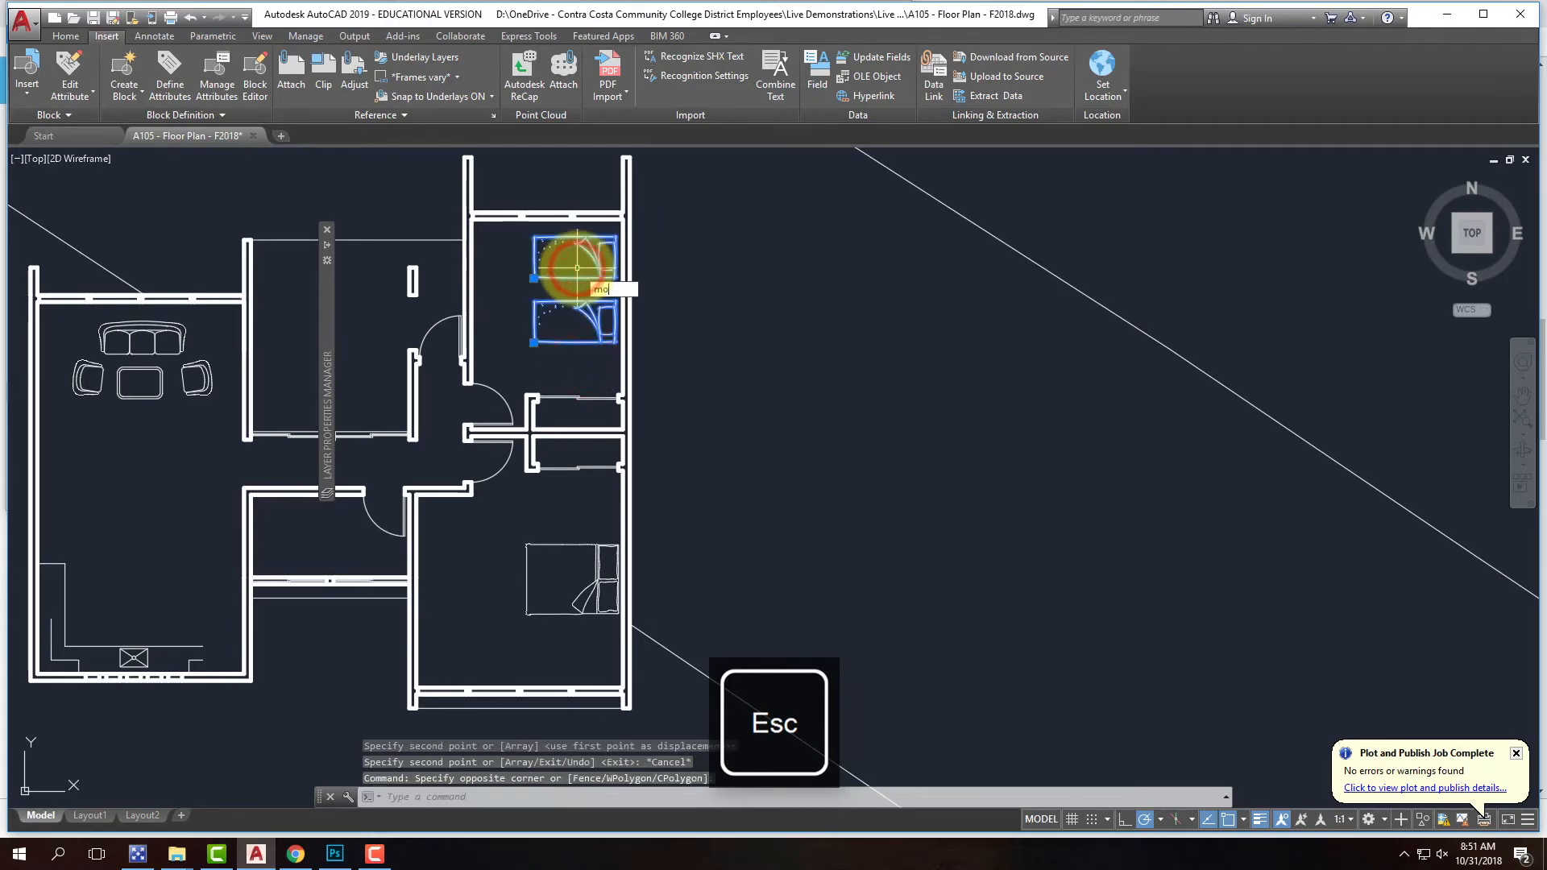
pyautogui.press('Return')
pyautogui.click(805, 277)
pyautogui.click(807, 298)
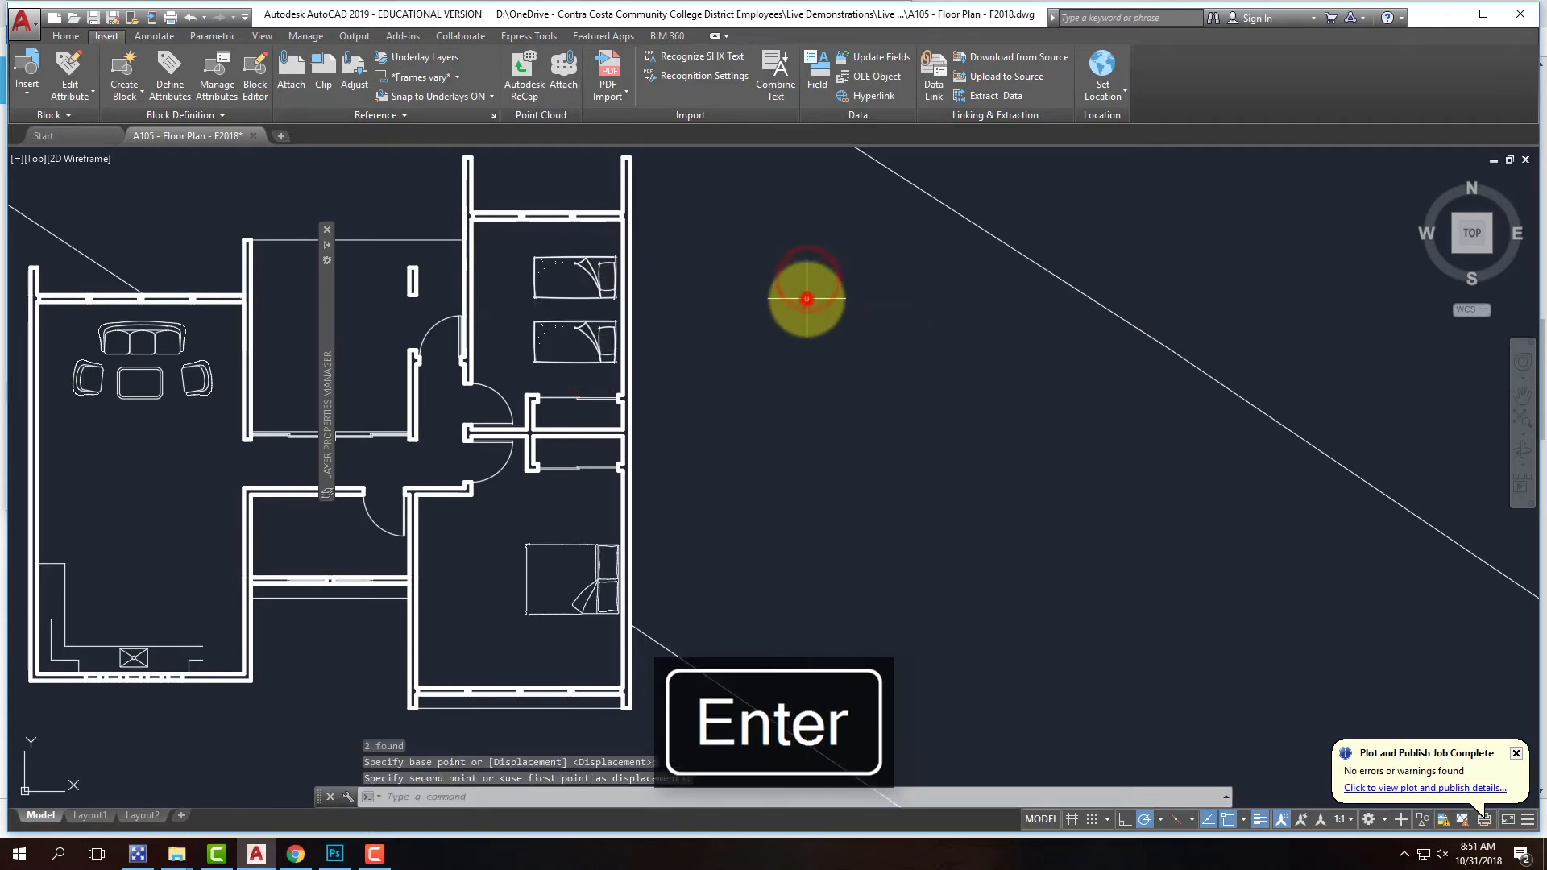
pyautogui.press('Escape')
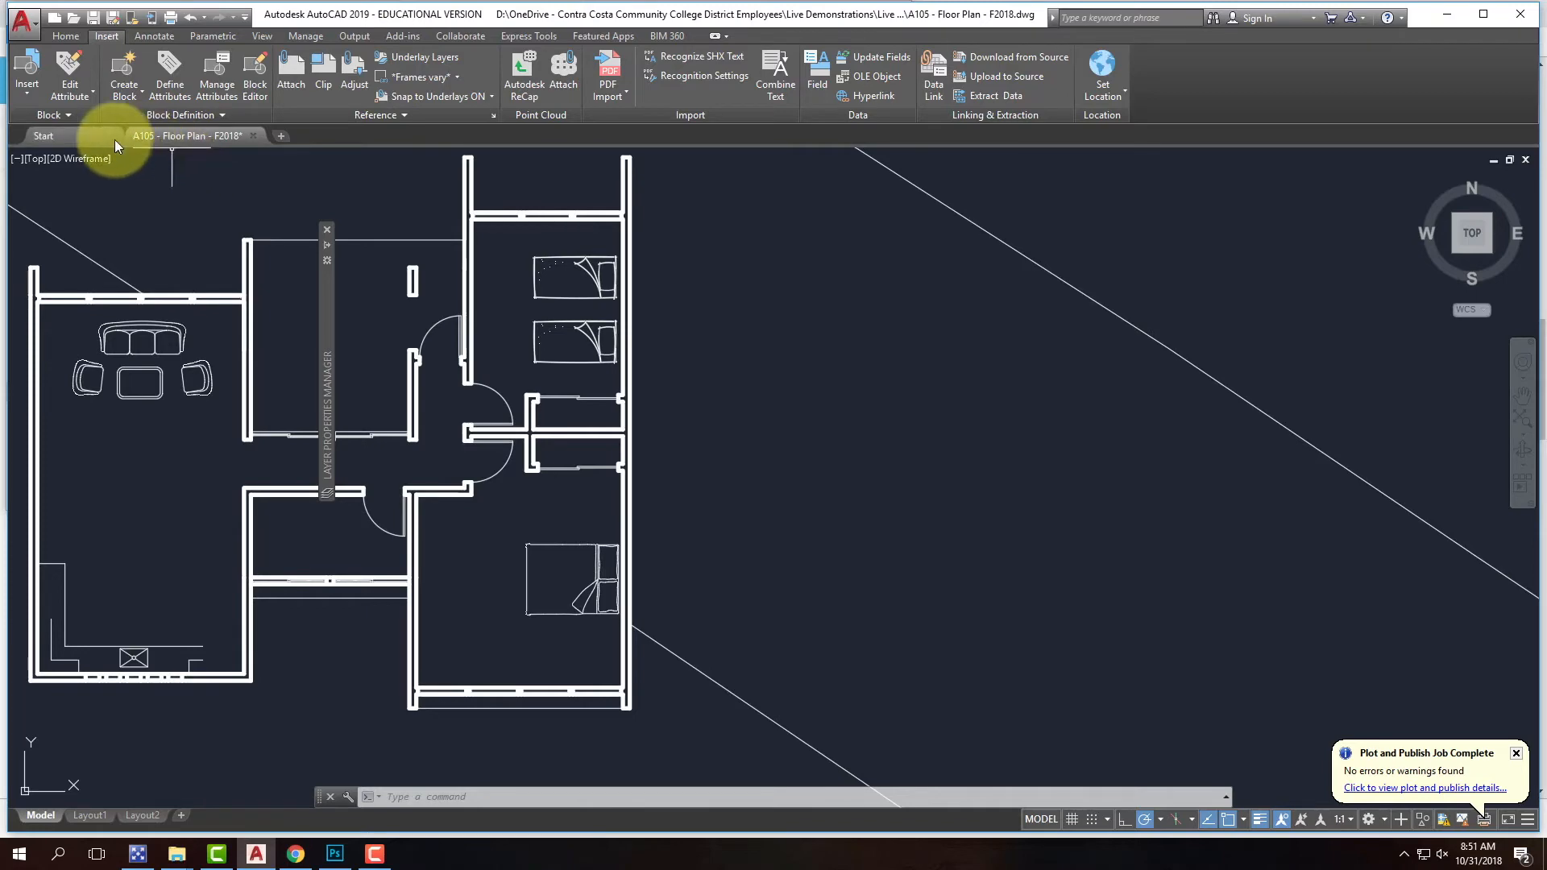
# - Switch to Chrome and open kohler.com in a new tab
pyautogui.click(295, 856)
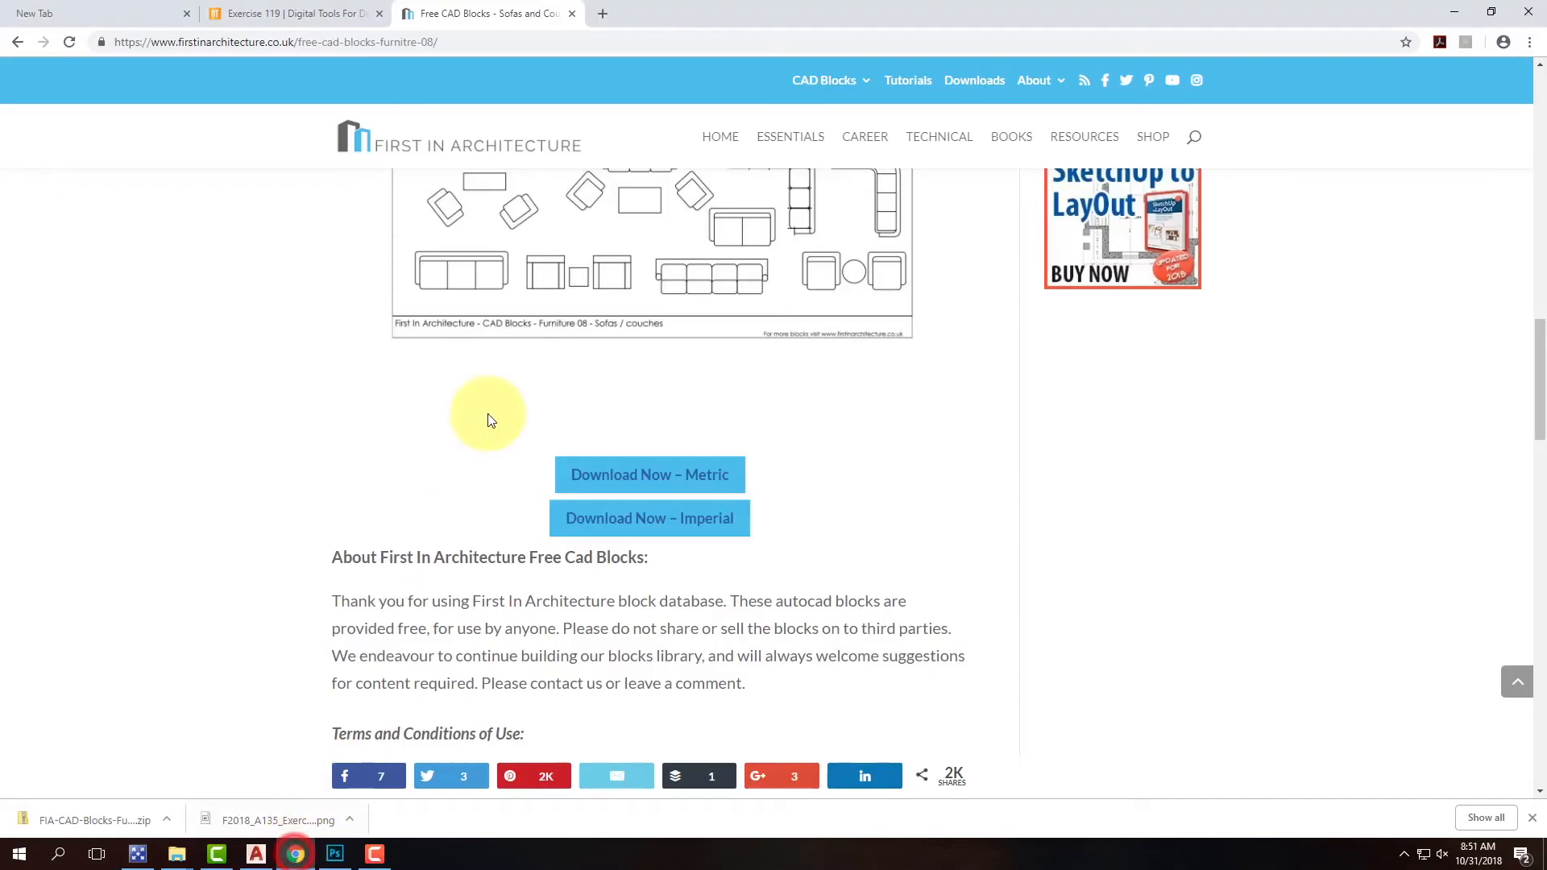
pyautogui.click(611, 13)
pyautogui.write('ko')
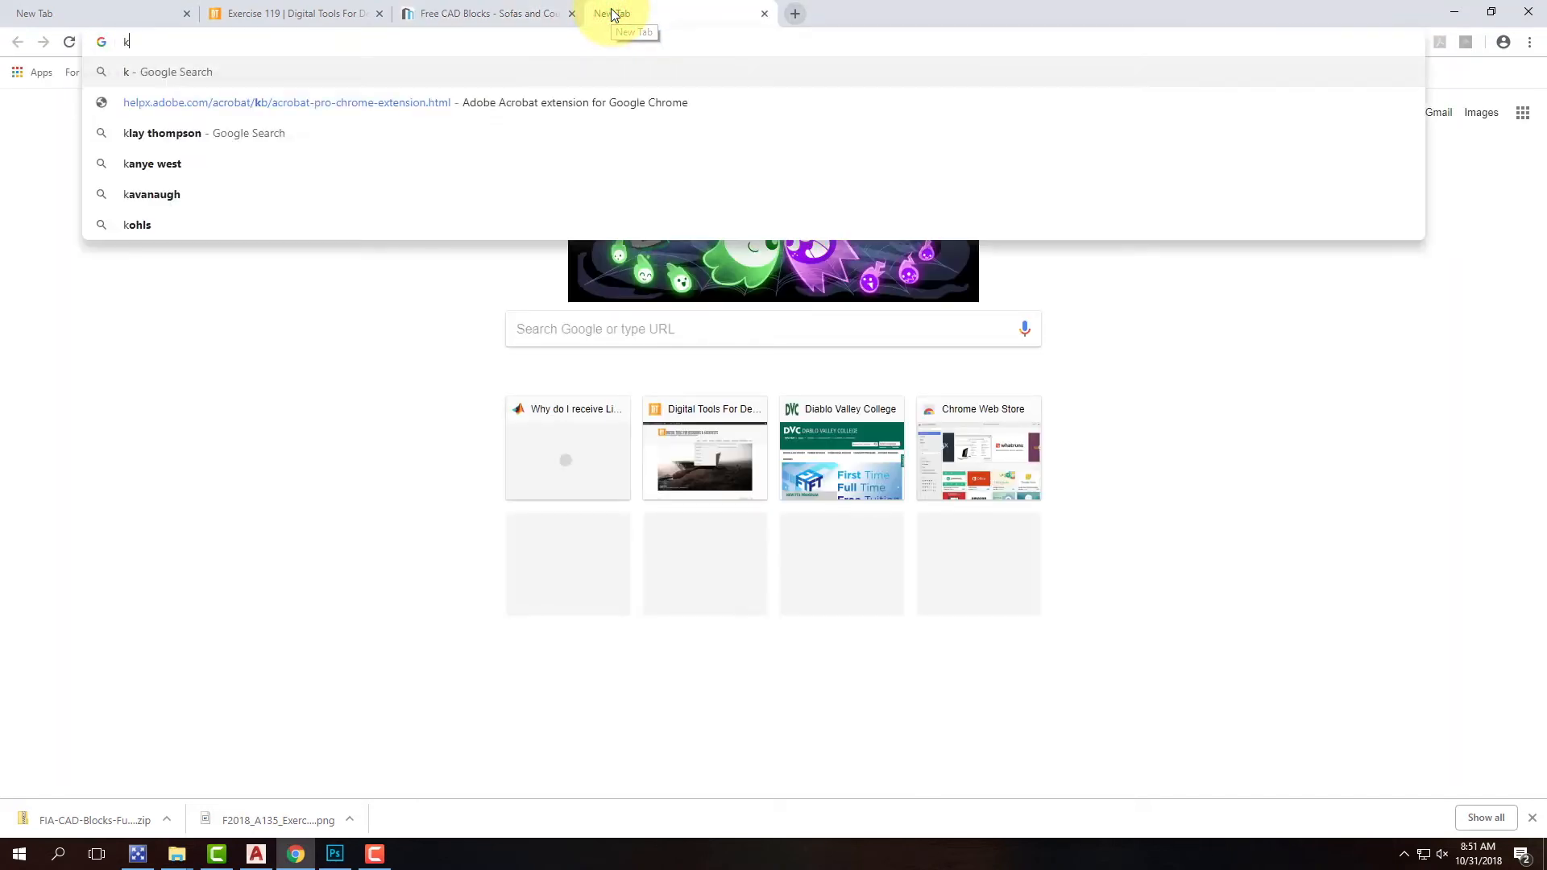
pyautogui.write('hler.com')
pyautogui.press('Return')
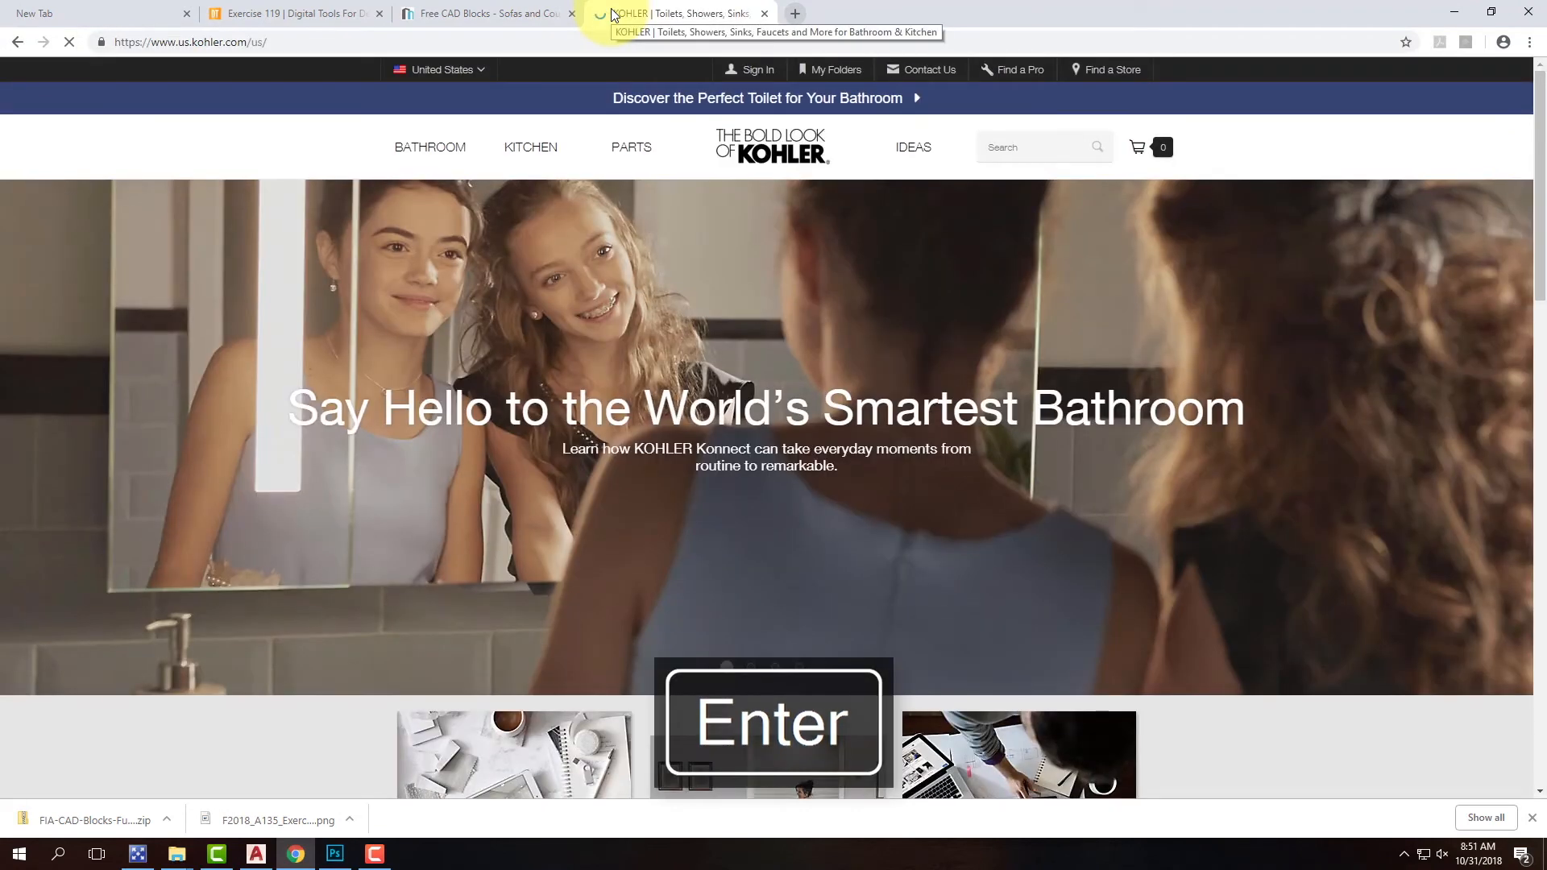
# - Browse Kohler's bathroom toilets by type and open the one-piece toilets listing
pyautogui.click(429, 147)
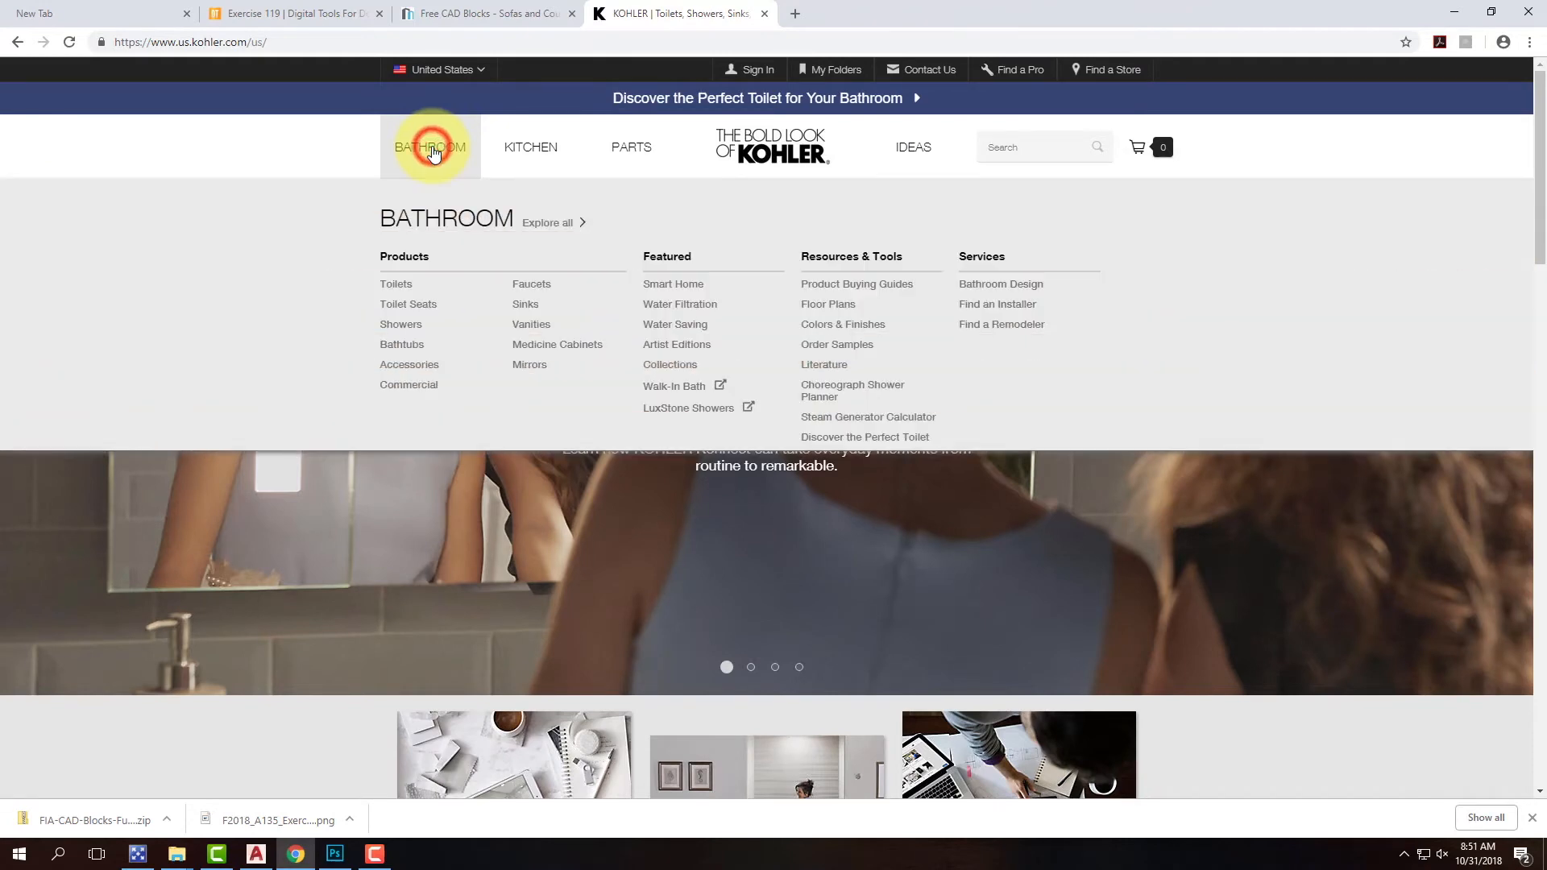
pyautogui.click(399, 284)
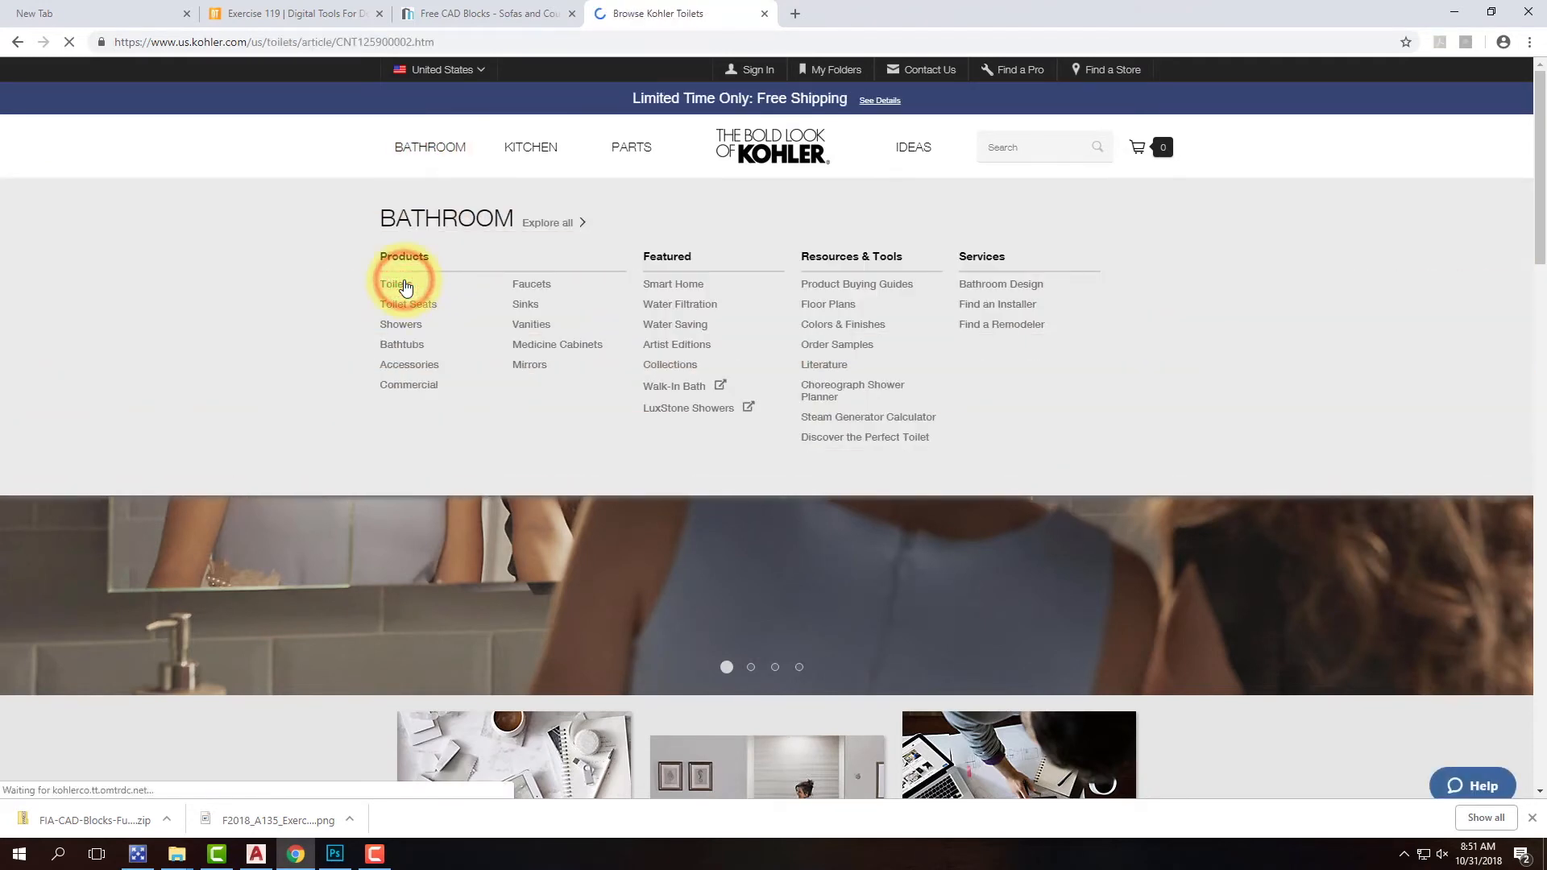
pyautogui.scroll(-6, 650, 335)
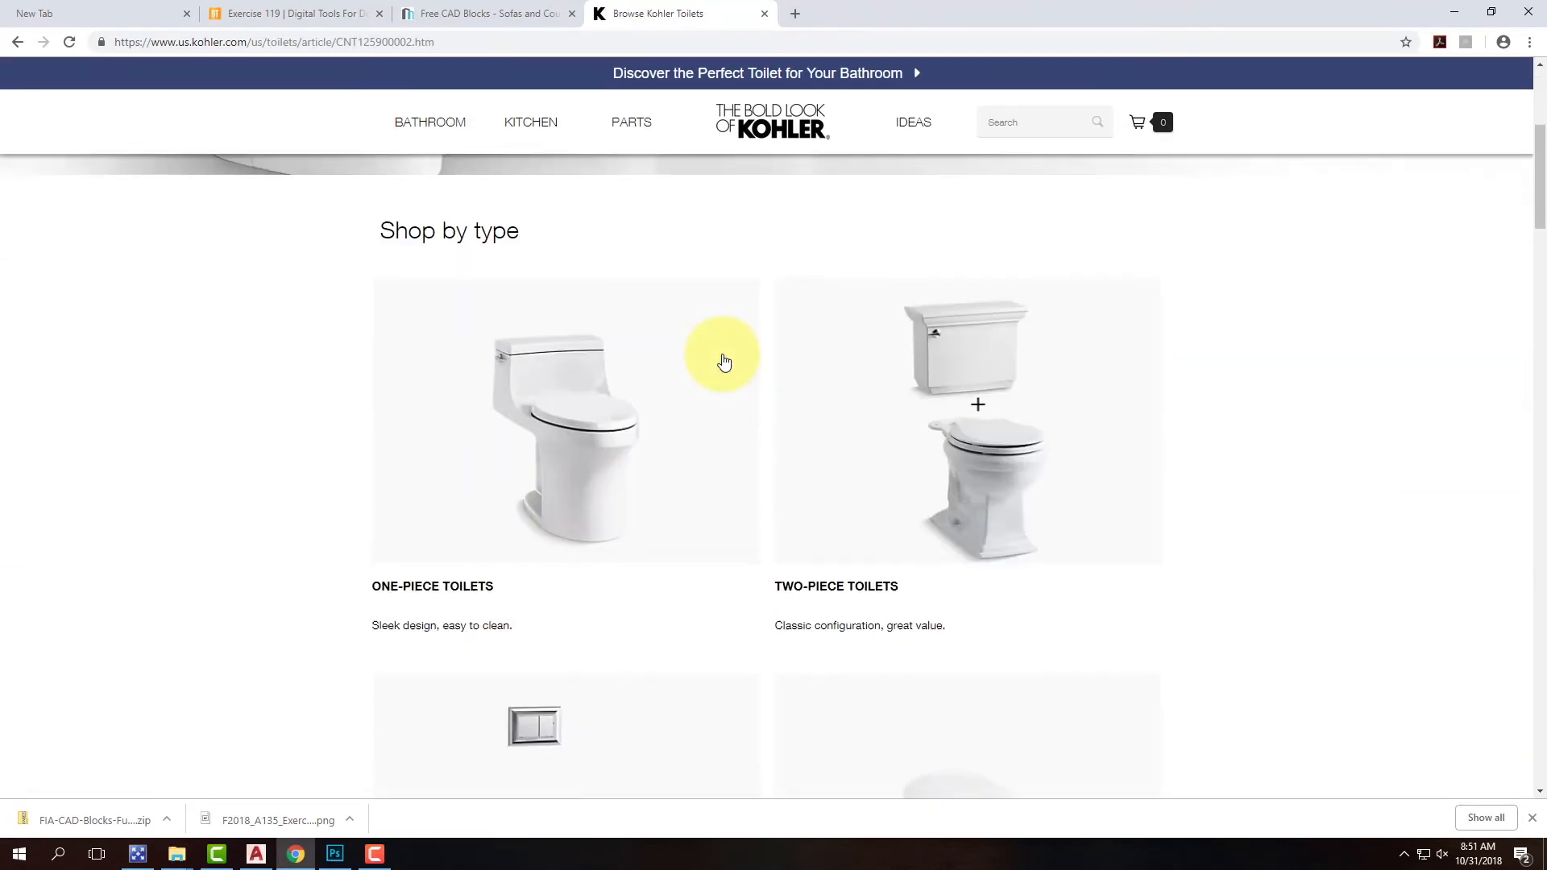
pyautogui.scroll(-3, 724, 362)
pyautogui.click(842, 248)
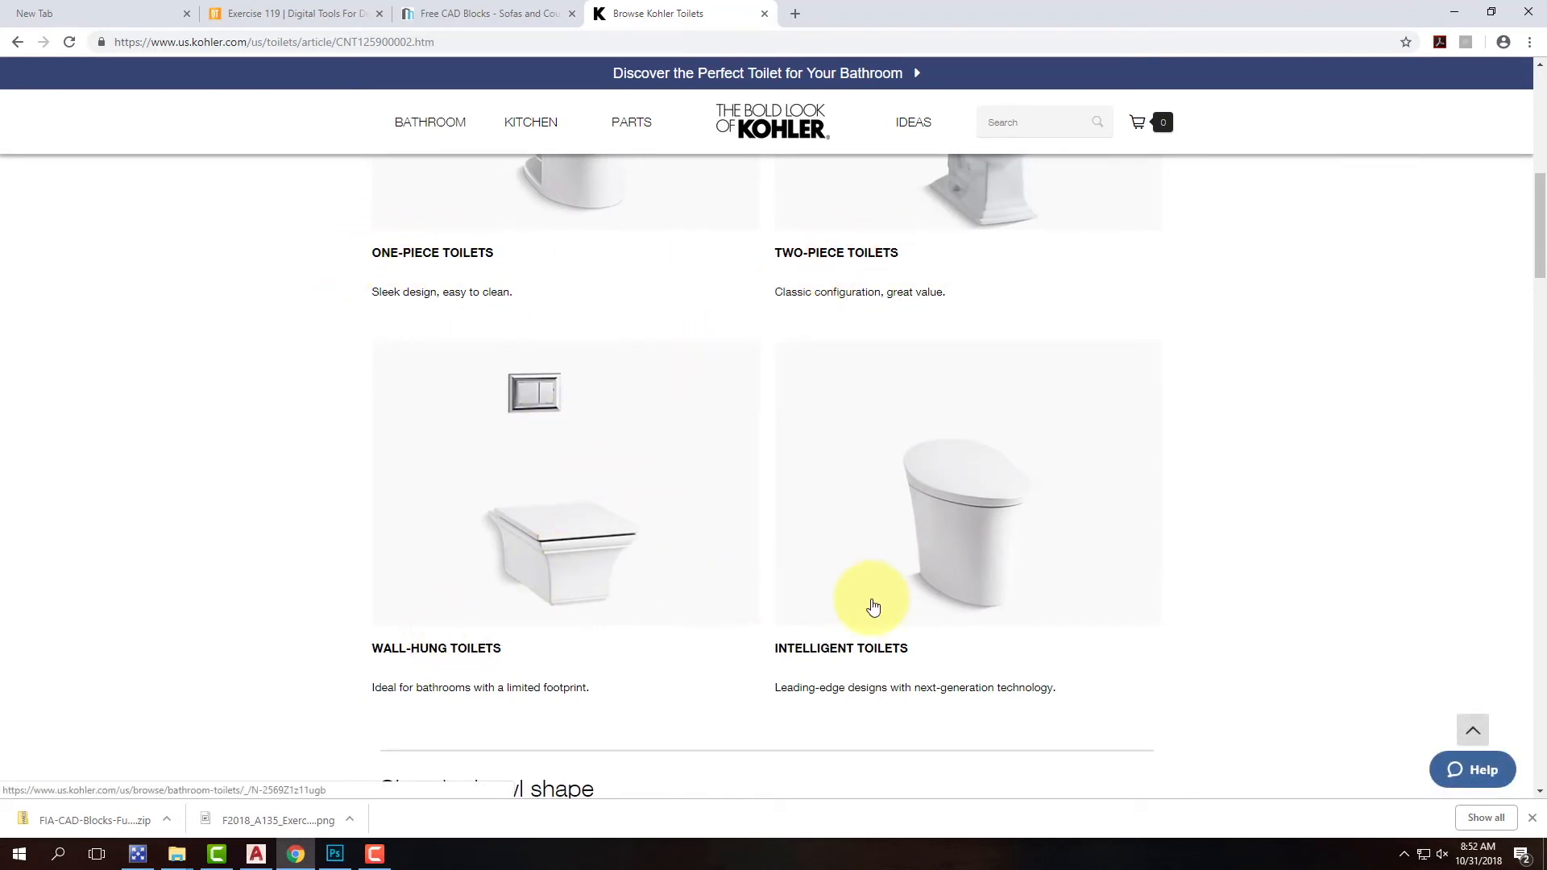
pyautogui.scroll(2, 451, 411)
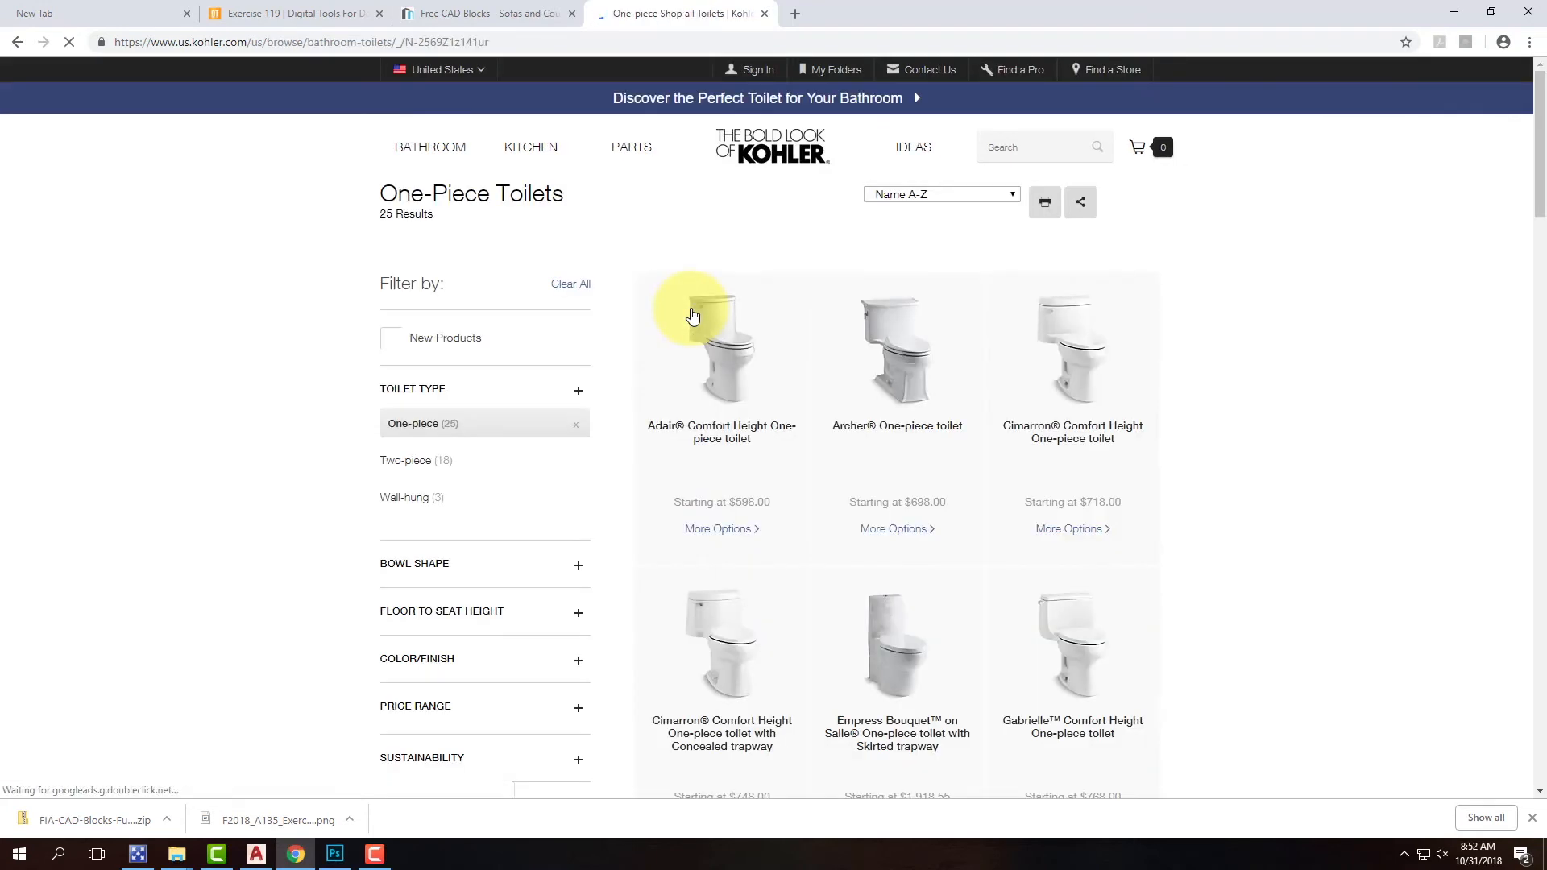
pyautogui.scroll(-1, 838, 419)
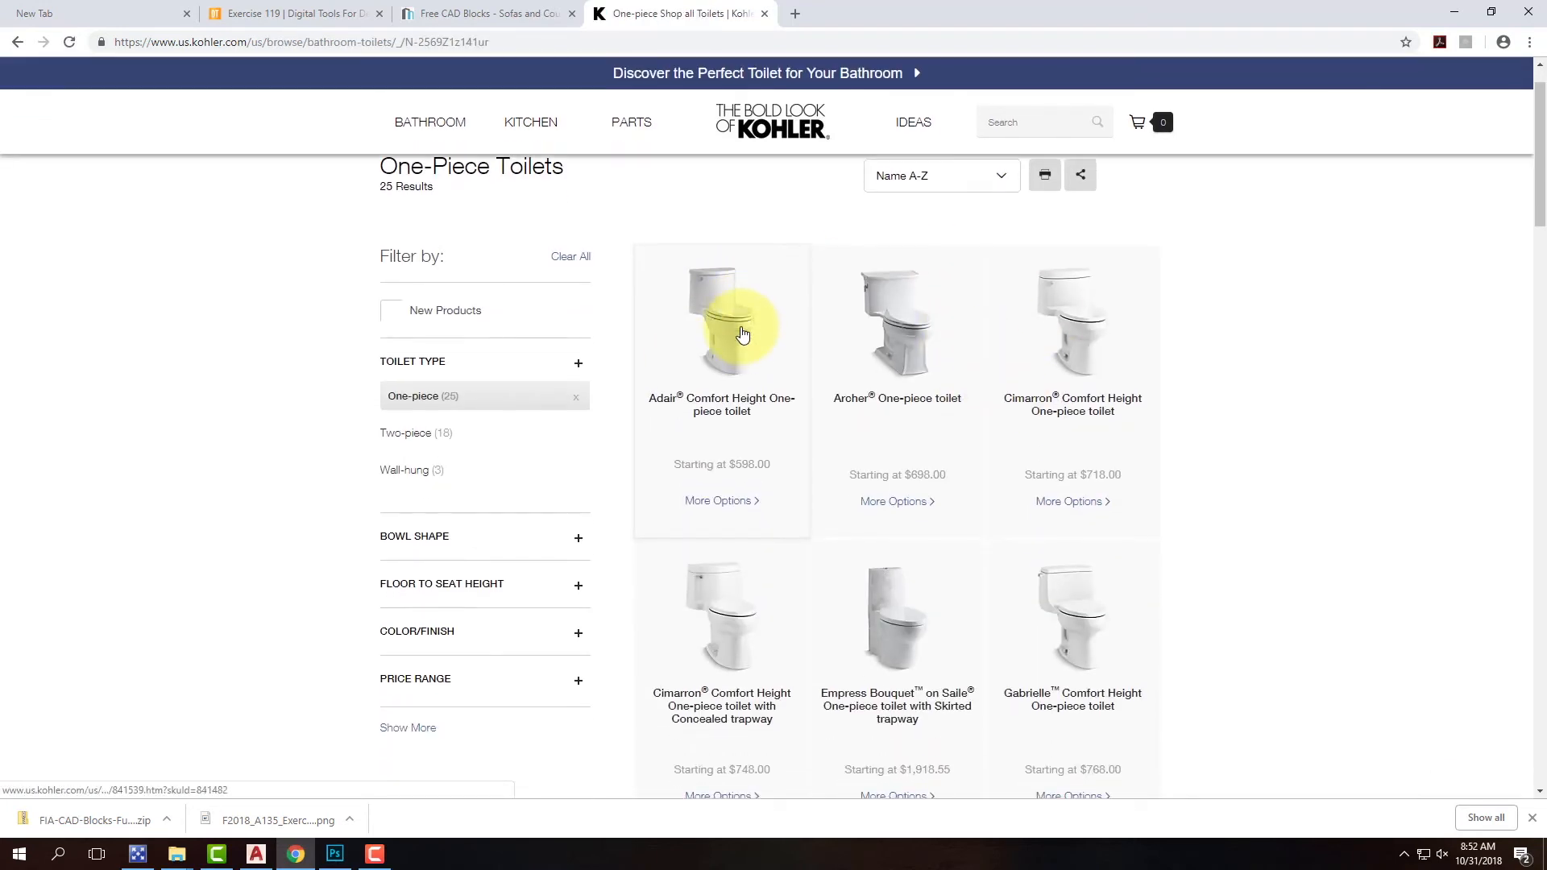
# - Open the Adair Comfort Height one-piece toilet's page and download its 2D plan CAD file in DWG format
pyautogui.click(742, 337)
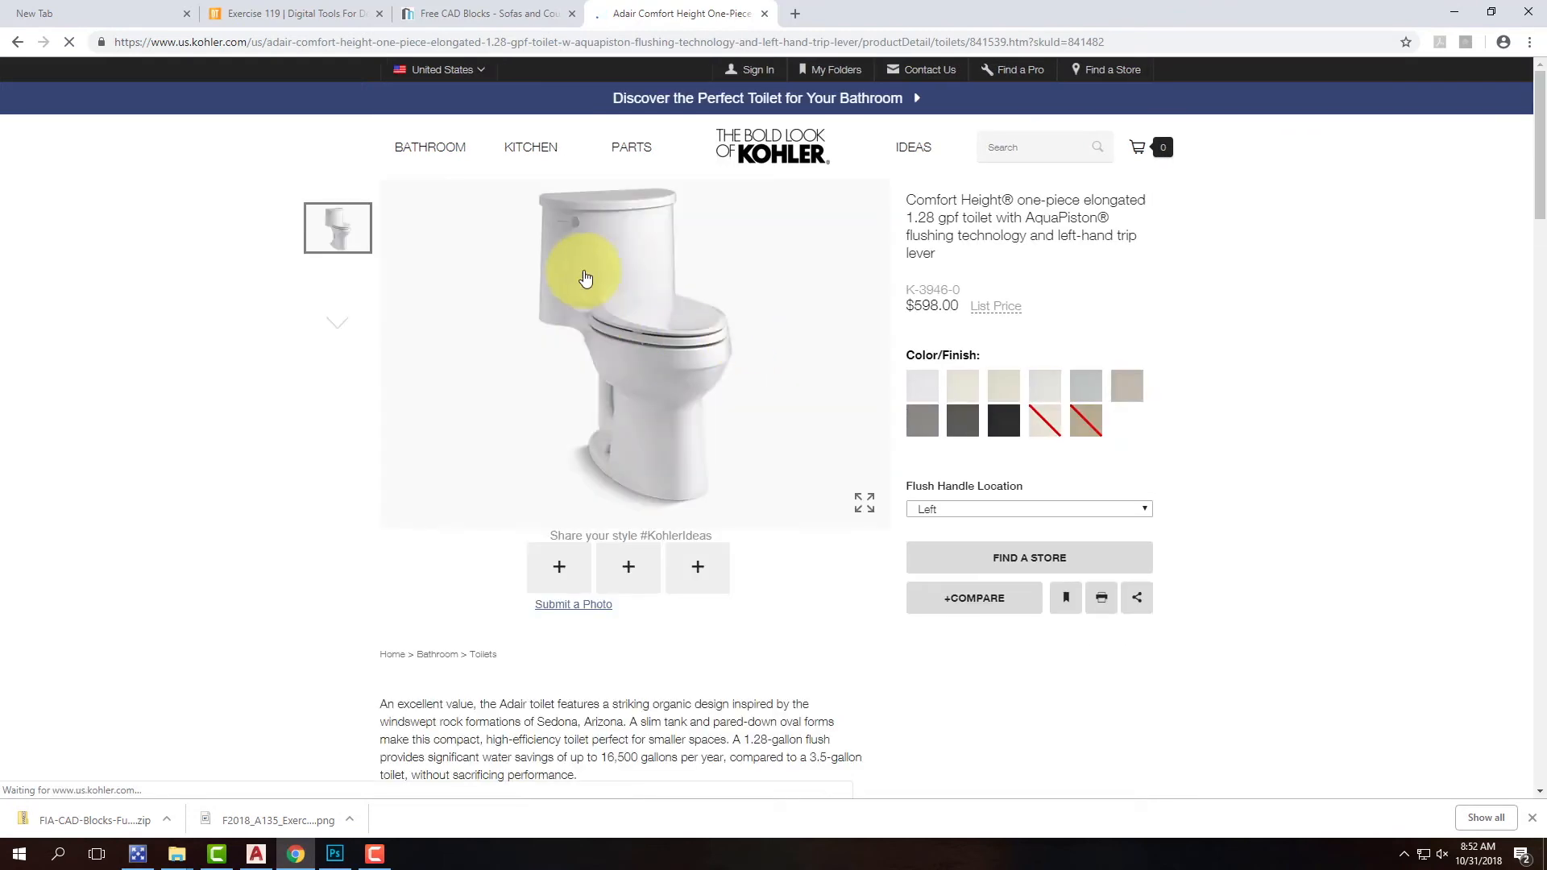
pyautogui.scroll(-7, 757, 335)
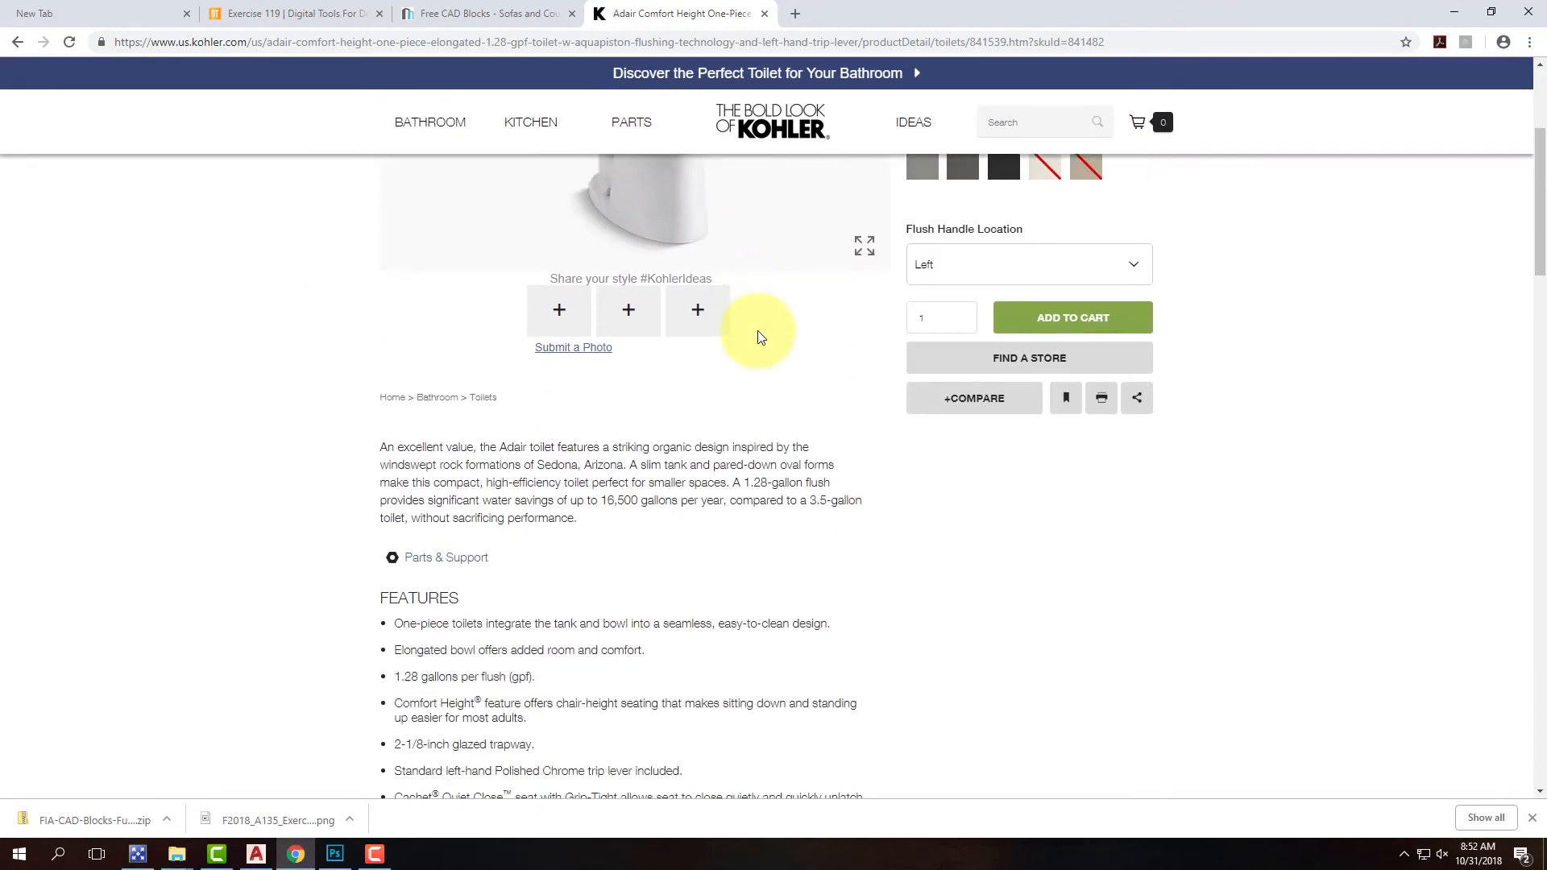
pyautogui.click(917, 257)
pyautogui.scroll(-10, 659, 304)
pyautogui.scroll(-2, 663, 312)
pyautogui.scroll(2, 681, 276)
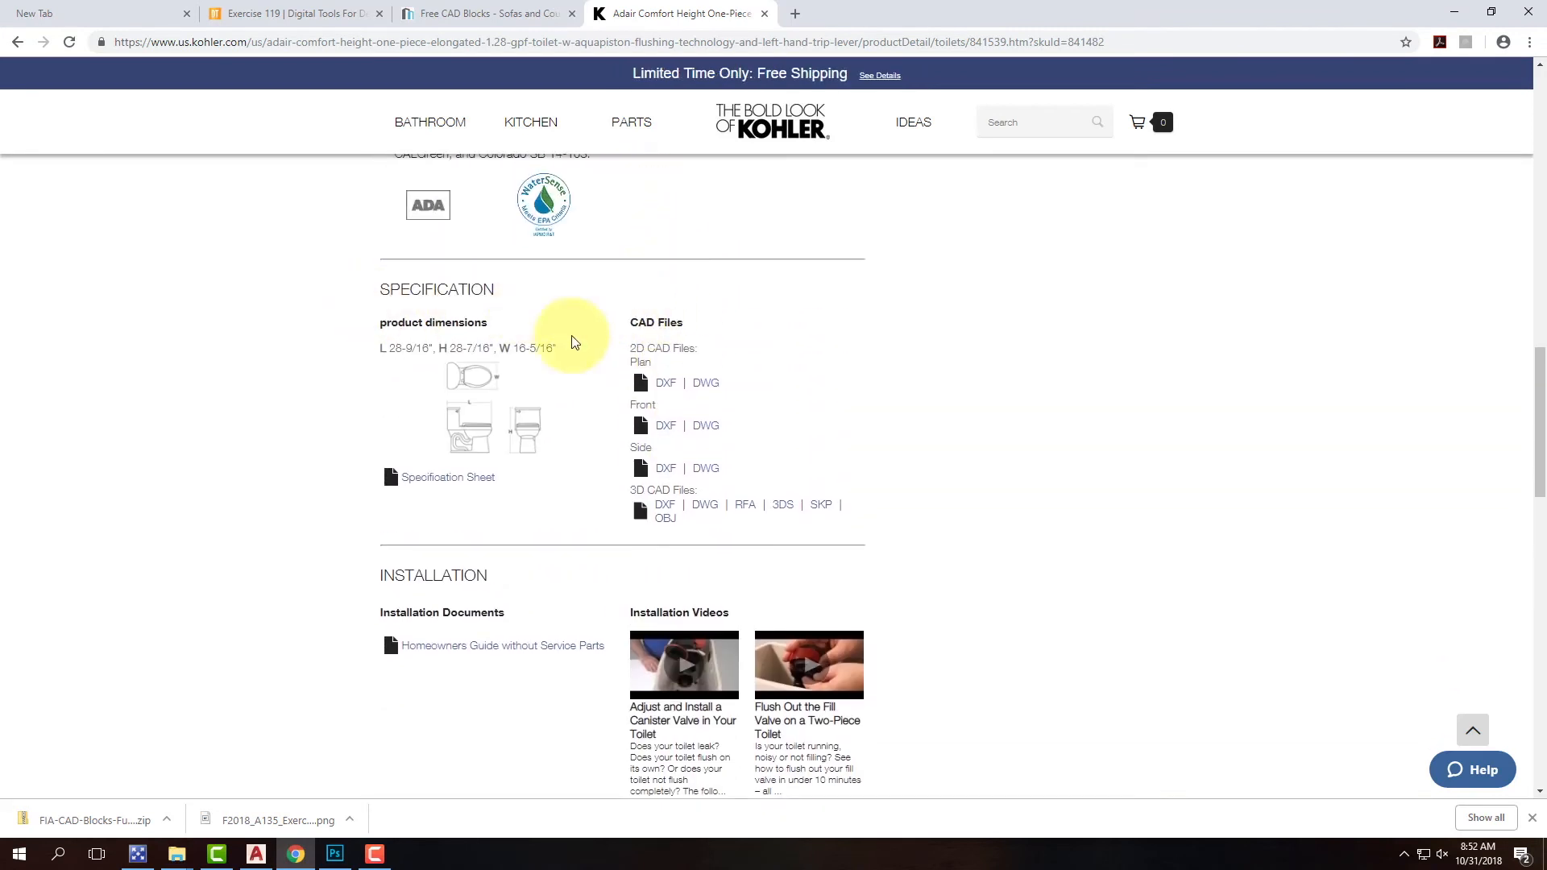
pyautogui.moveTo(627, 315); pyautogui.dragTo(780, 322)
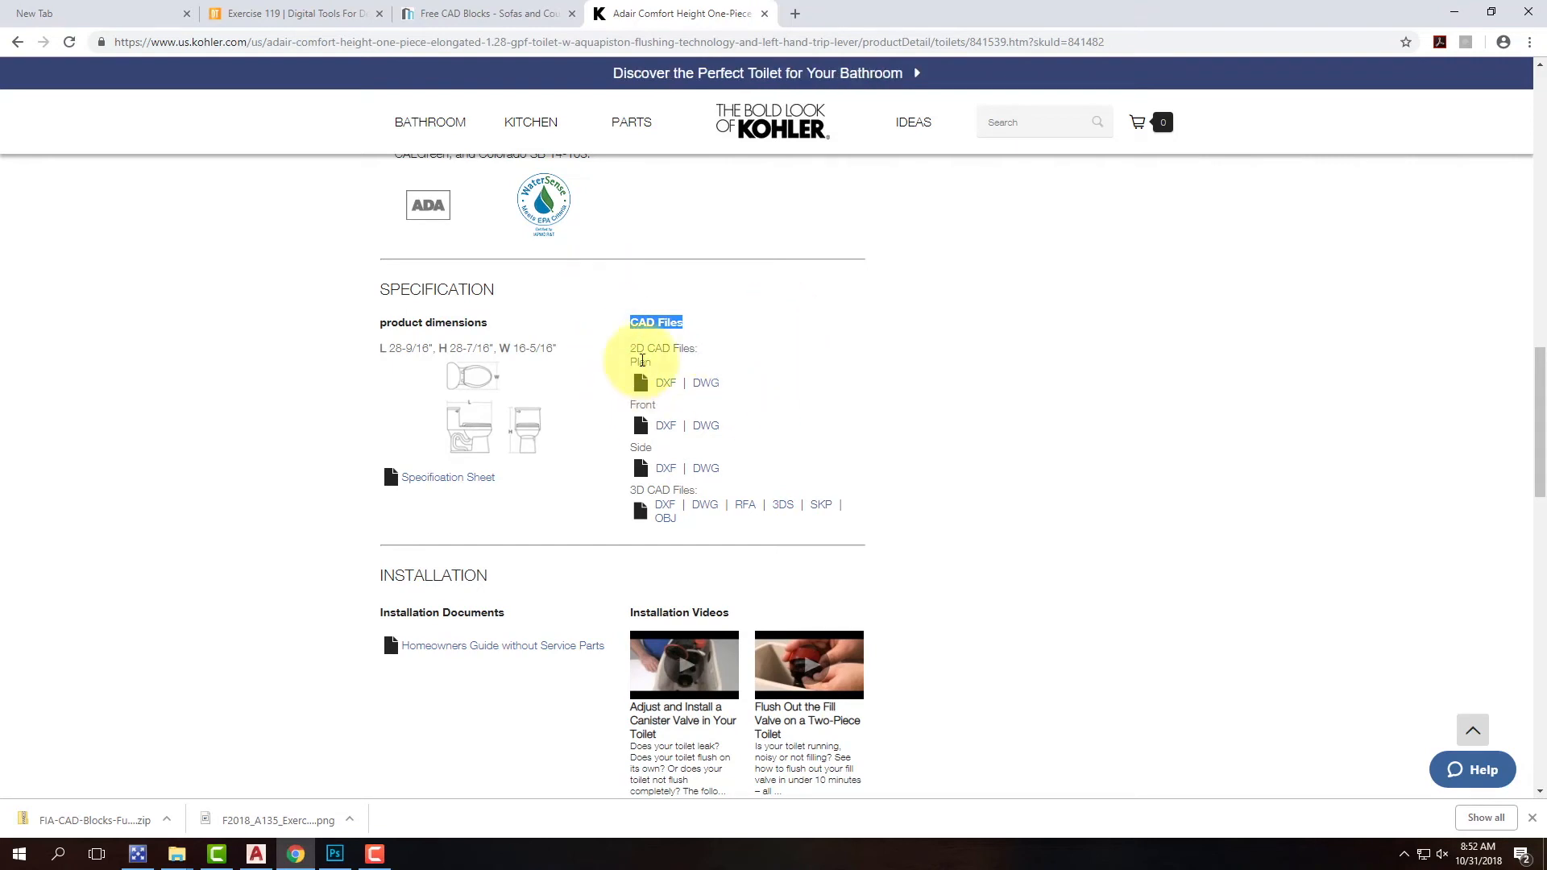
pyautogui.click(709, 387)
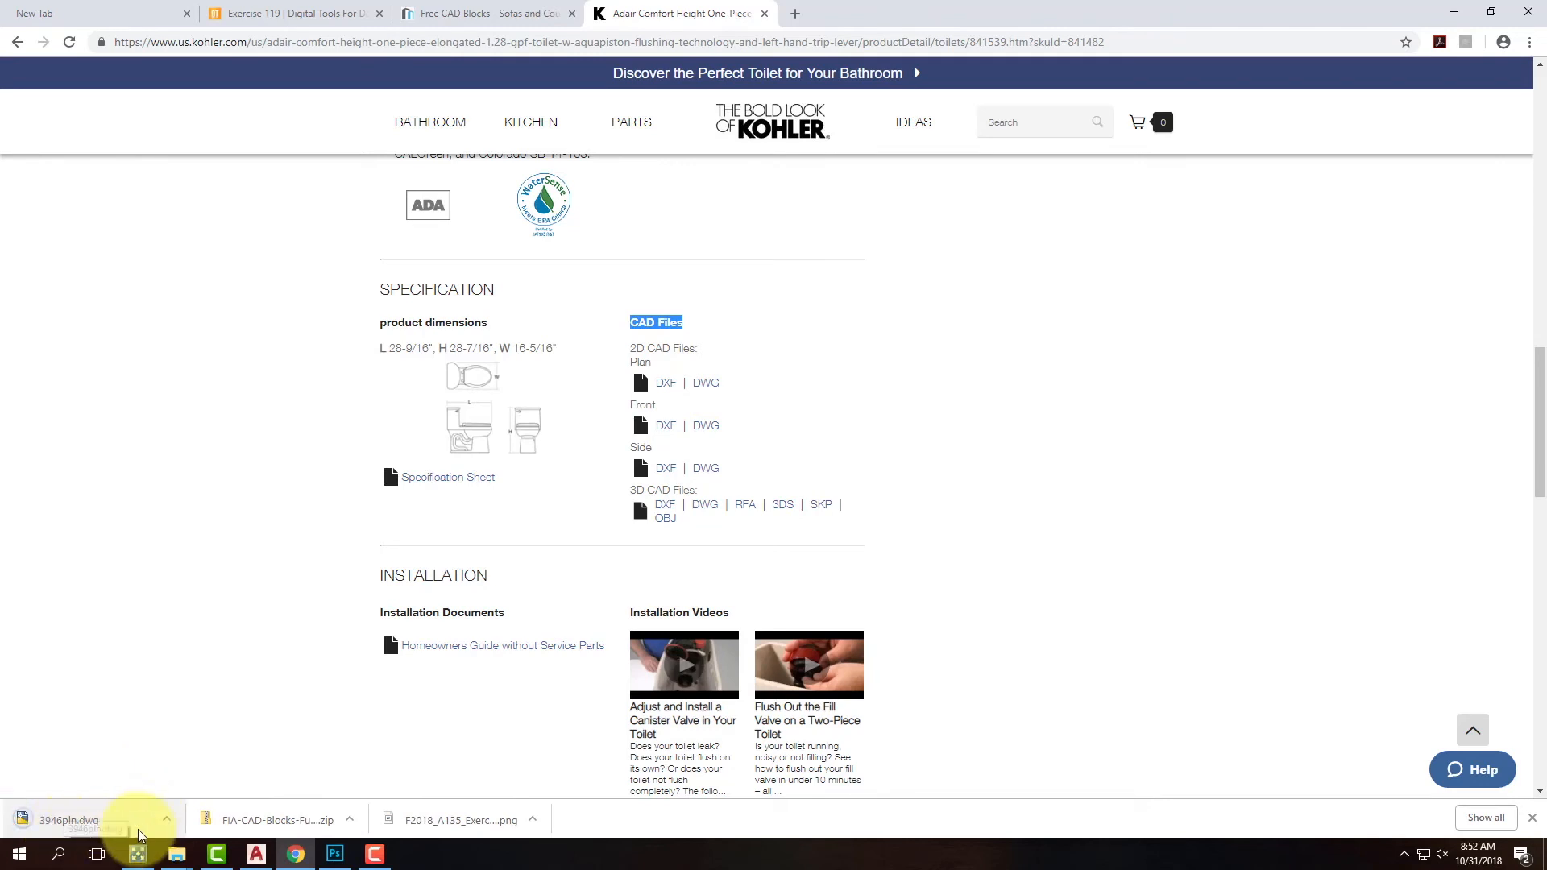
# - Show the downloaded 3946pln drawing in its folder and copy the file
pyautogui.click(208, 763)
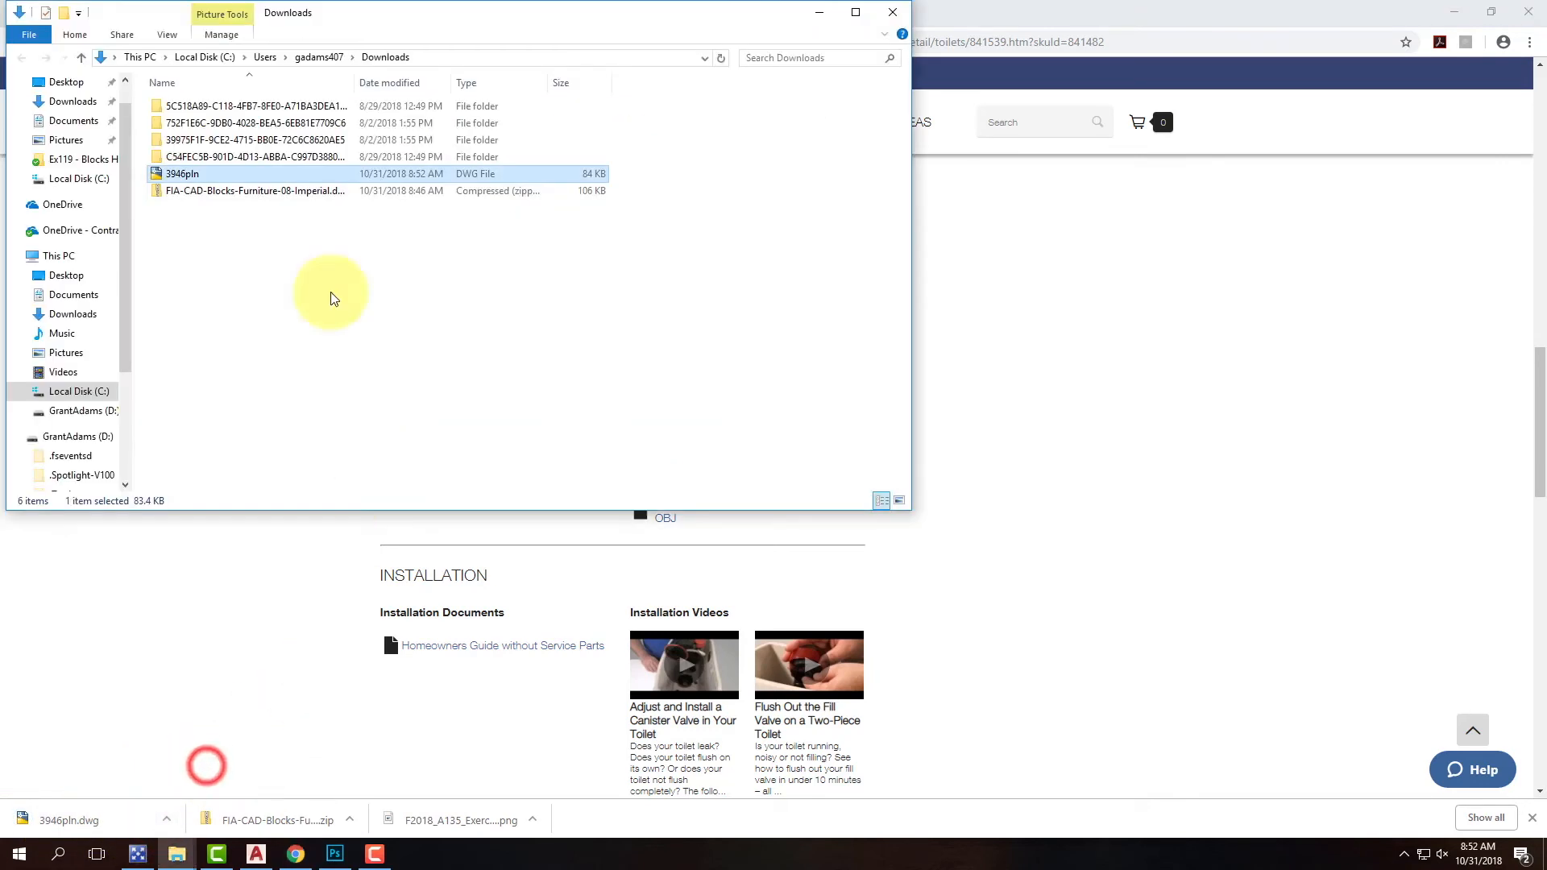
pyautogui.rightClick(179, 176)
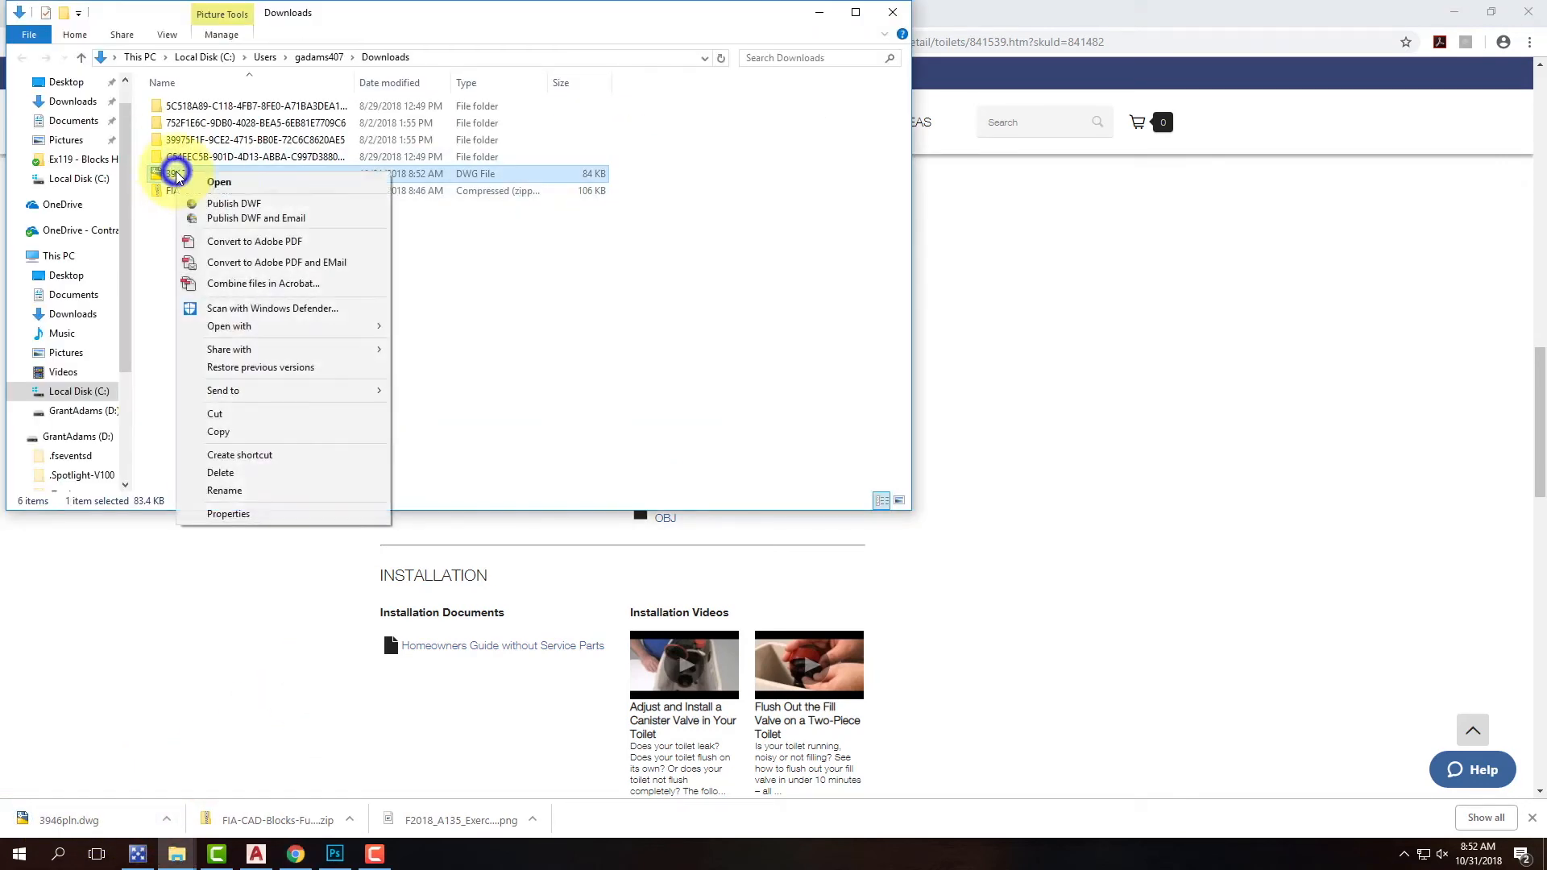
pyautogui.click(233, 429)
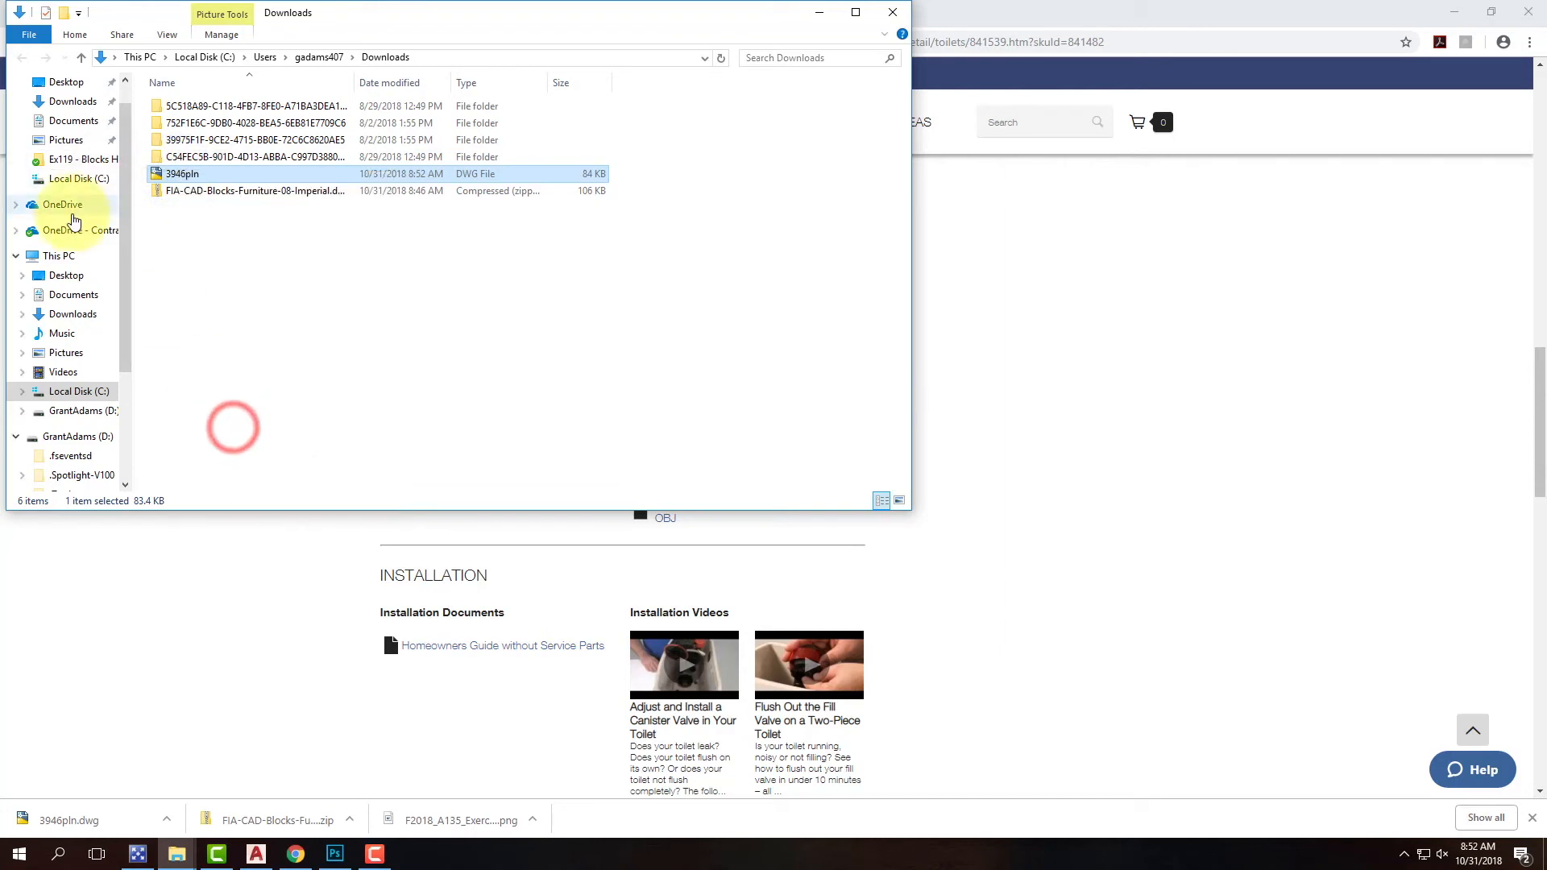
# - Paste the copied drawing into the college OneDrive folder Resources > AutoCAD > Blocks > Bathroom > Kohler
pyautogui.click(73, 231)
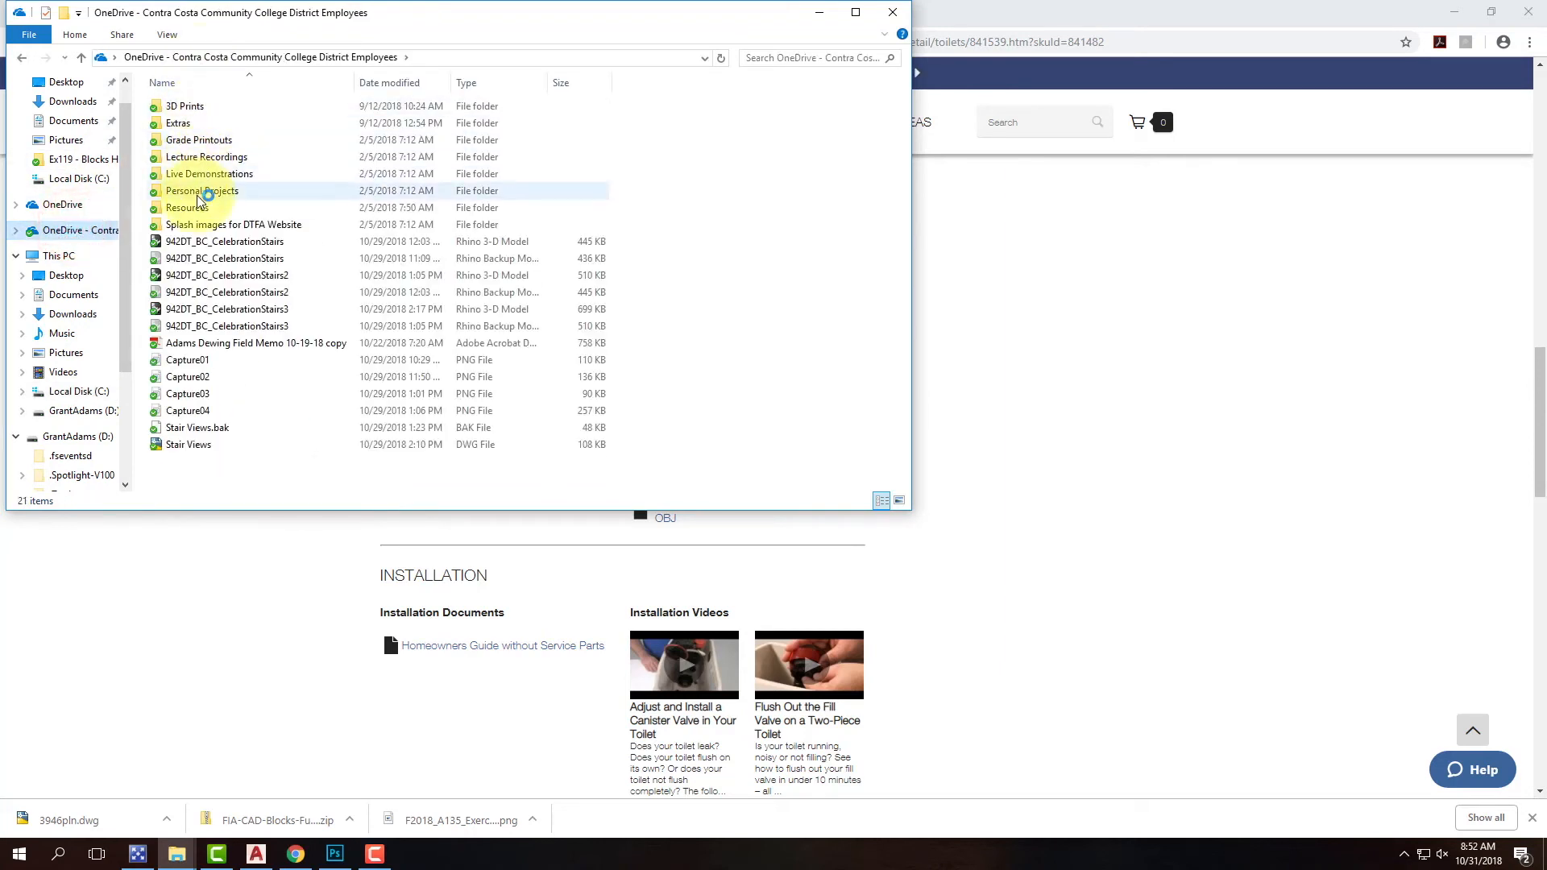
pyautogui.click(180, 211)
pyautogui.doubleClick(181, 211)
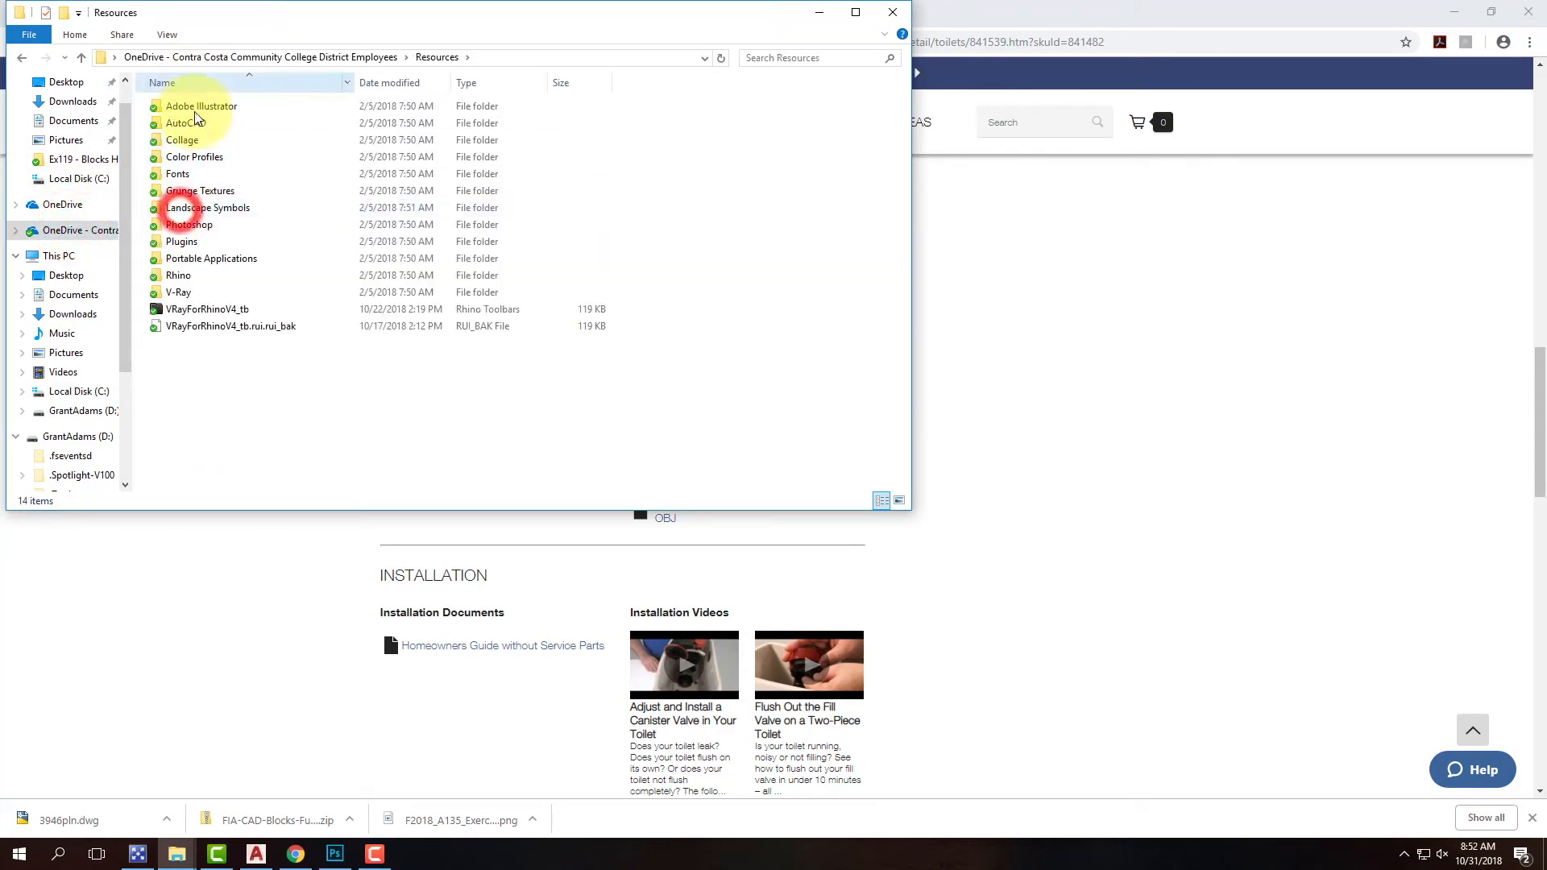
pyautogui.doubleClick(194, 122)
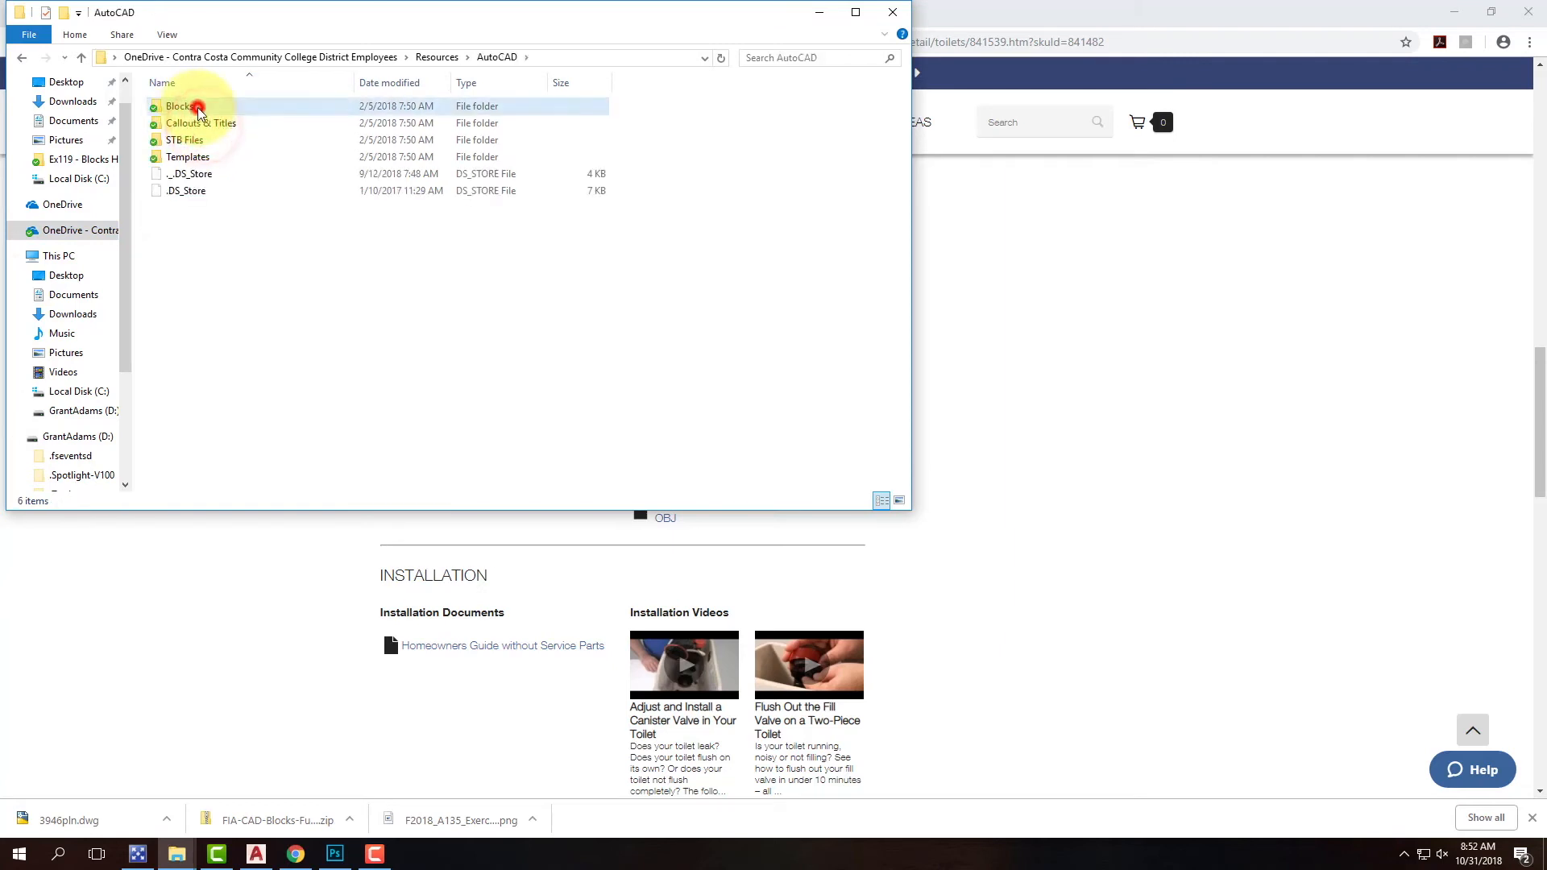
pyautogui.doubleClick(195, 107)
pyautogui.doubleClick(208, 122)
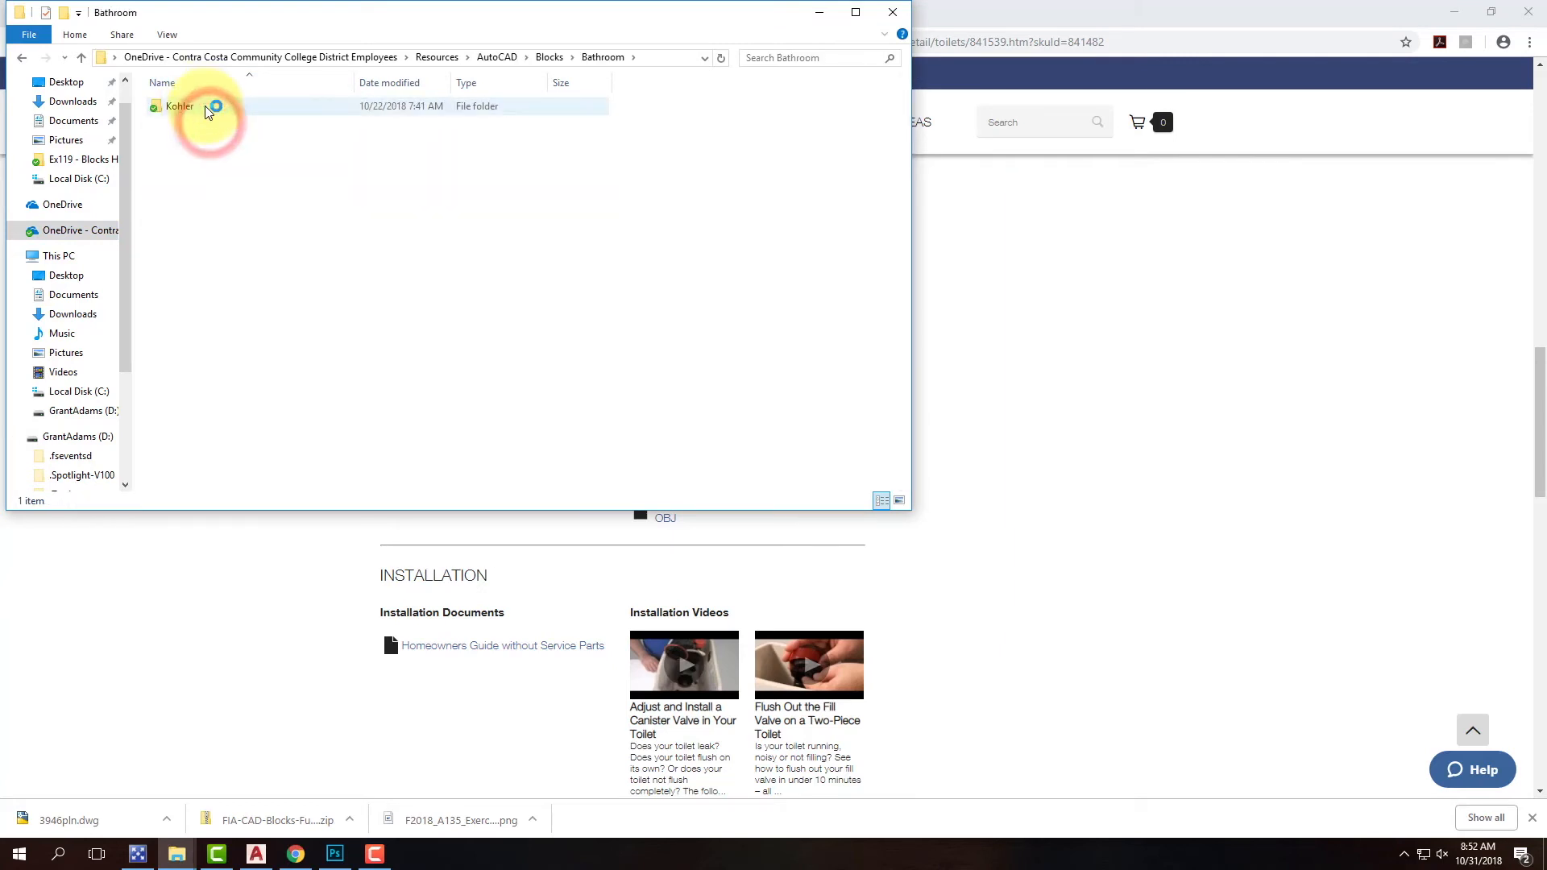
pyautogui.doubleClick(206, 109)
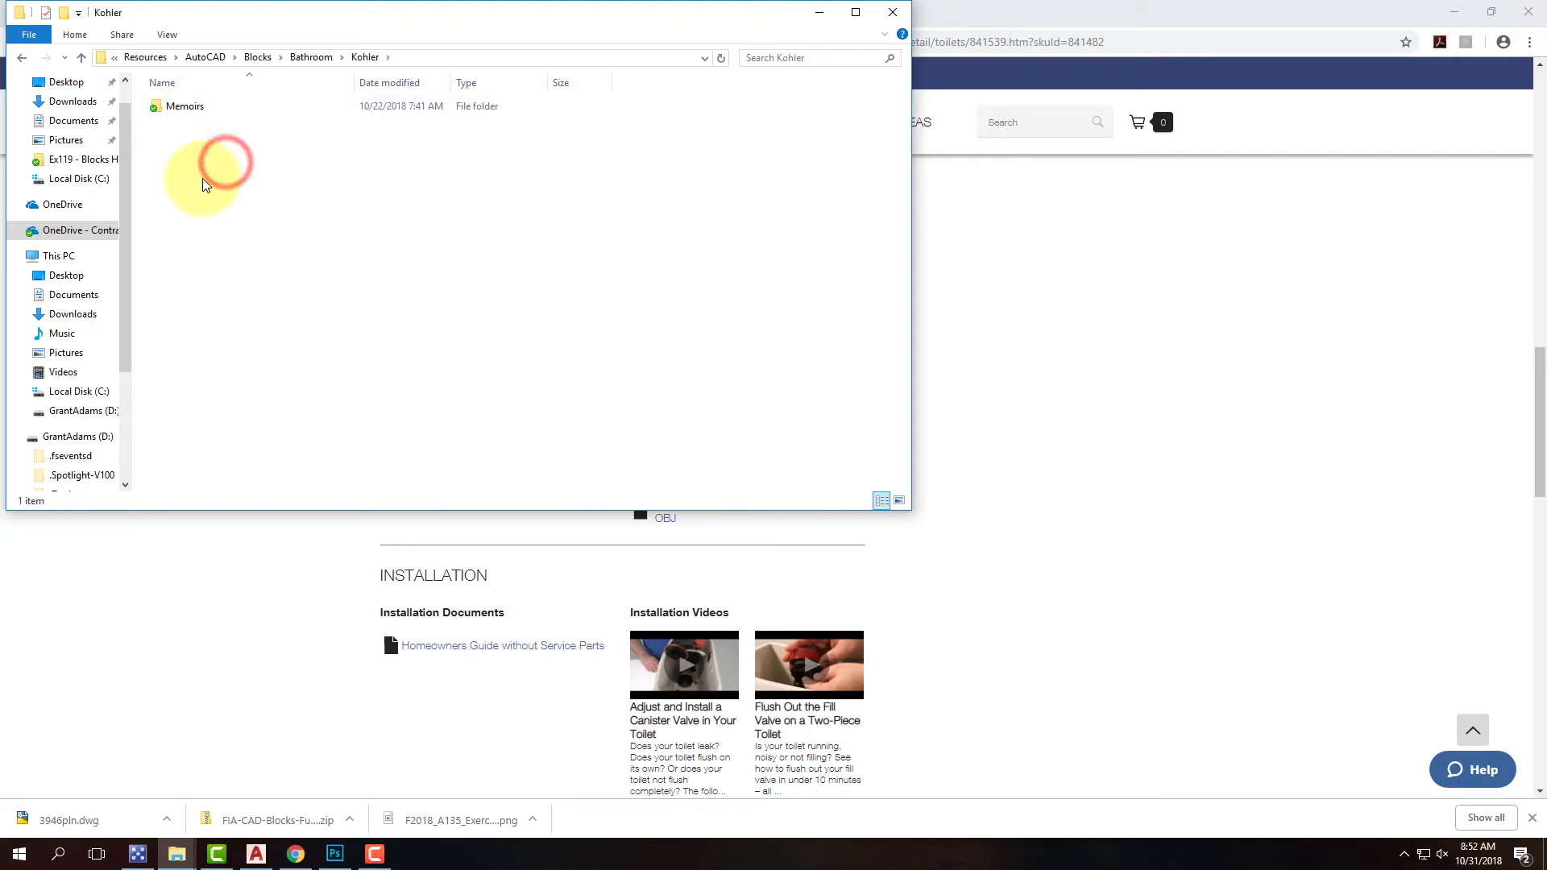
pyautogui.rightClick(229, 189)
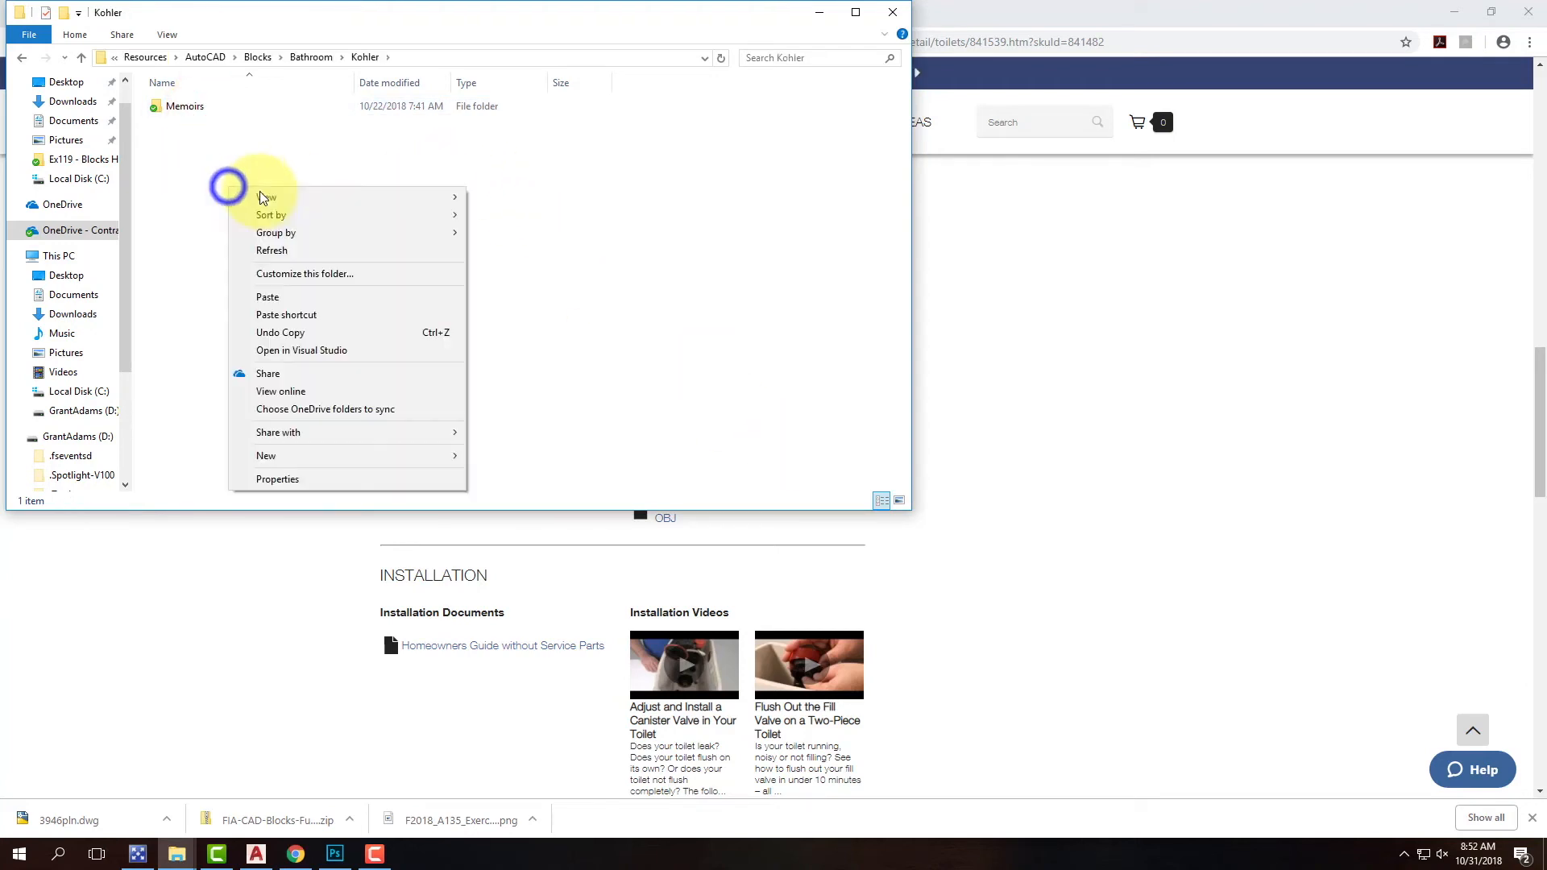
pyautogui.click(300, 296)
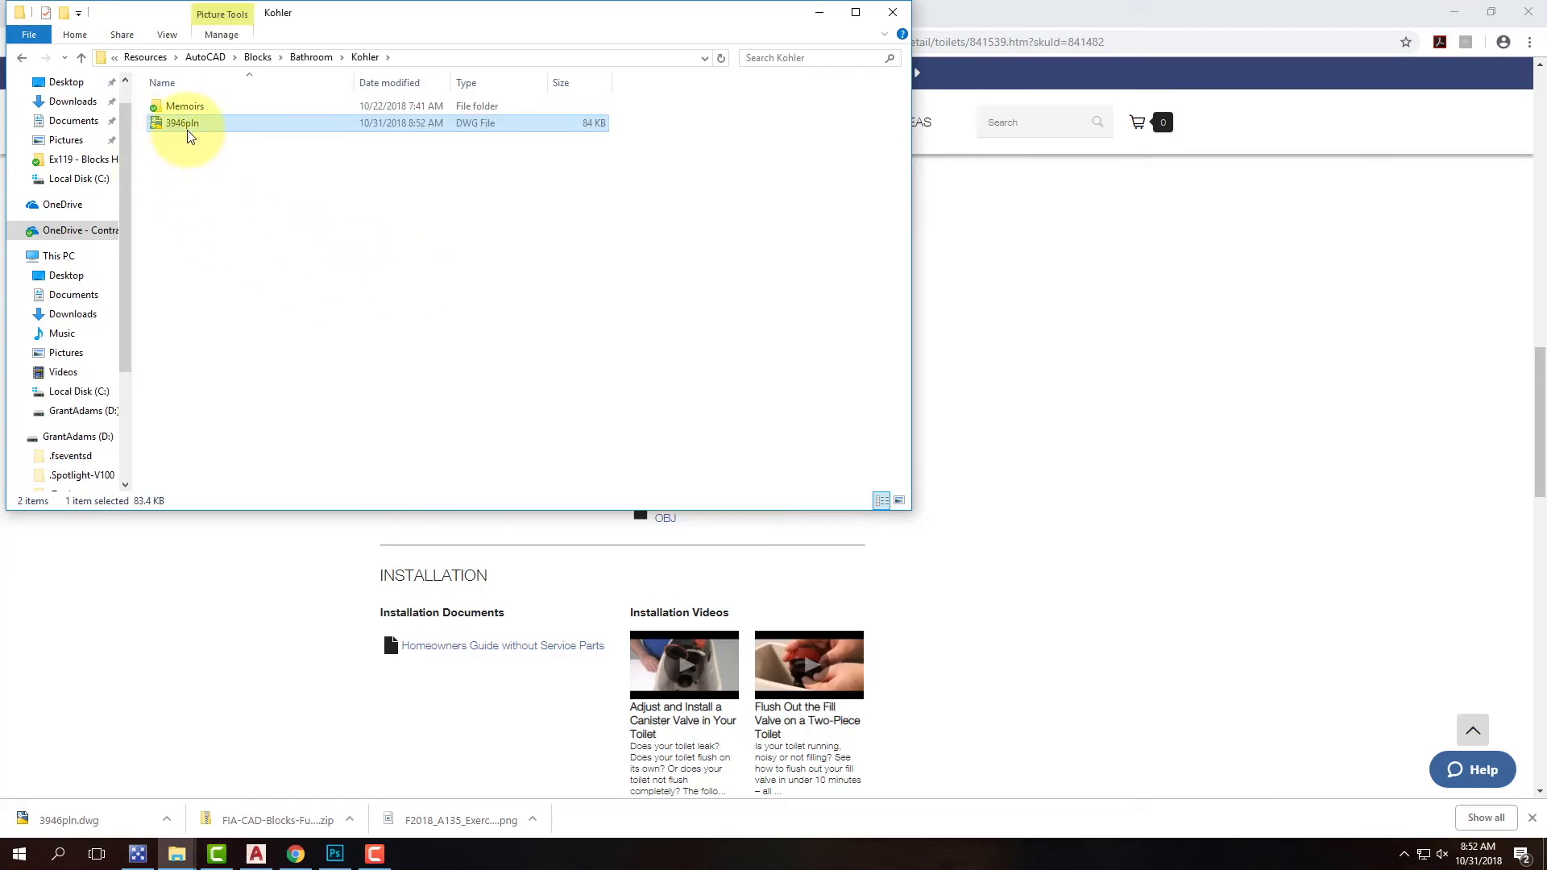
# - Switch to AutoCAD and open the block insertion's drawing file selection
pyautogui.click(820, 12)
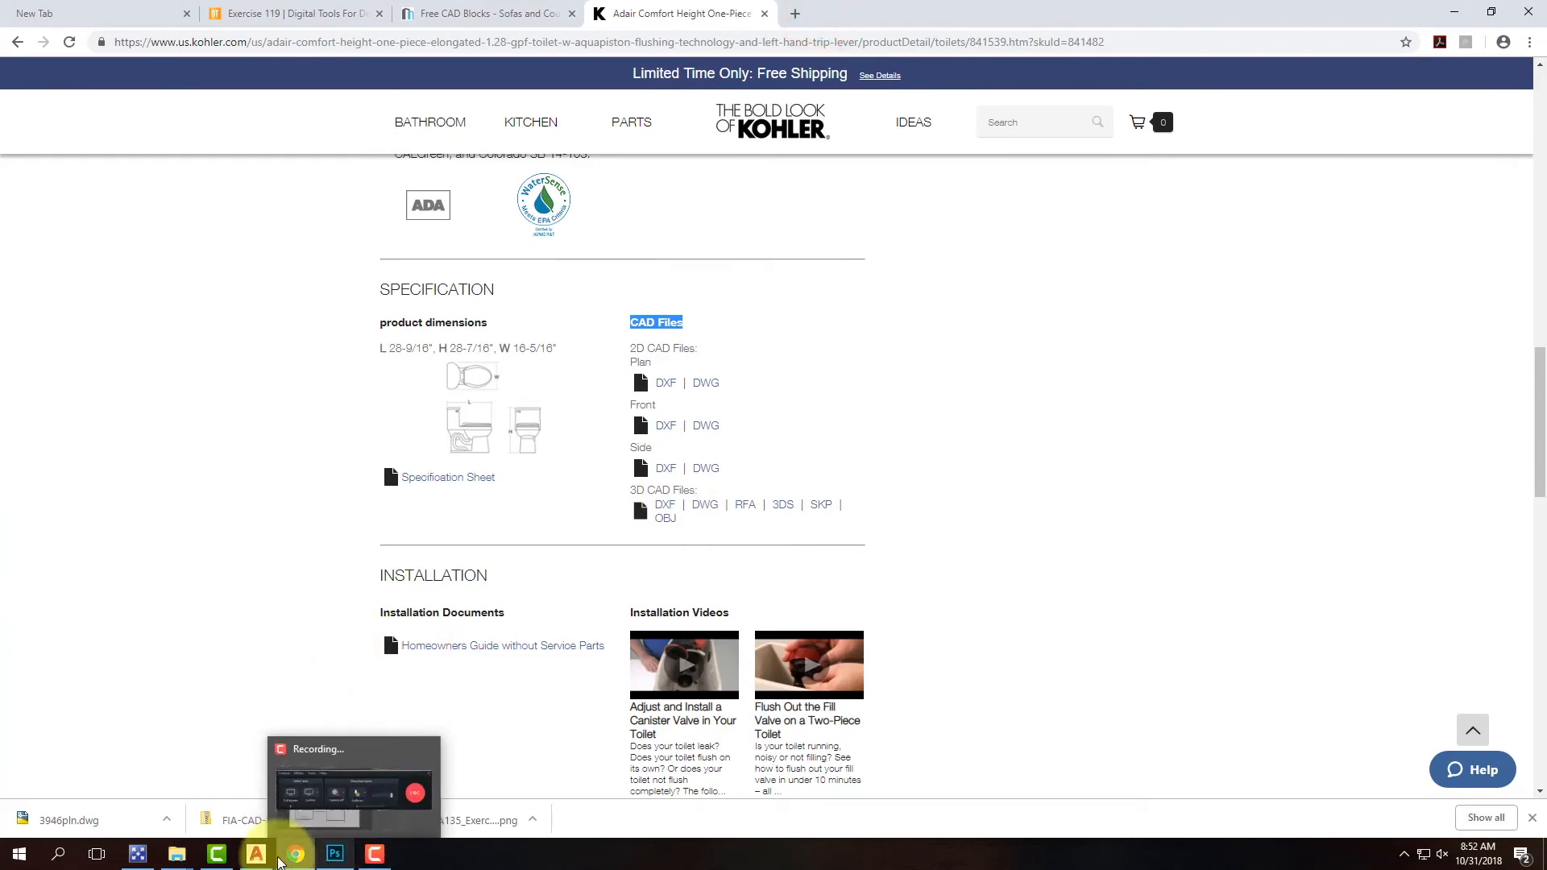
pyautogui.click(256, 854)
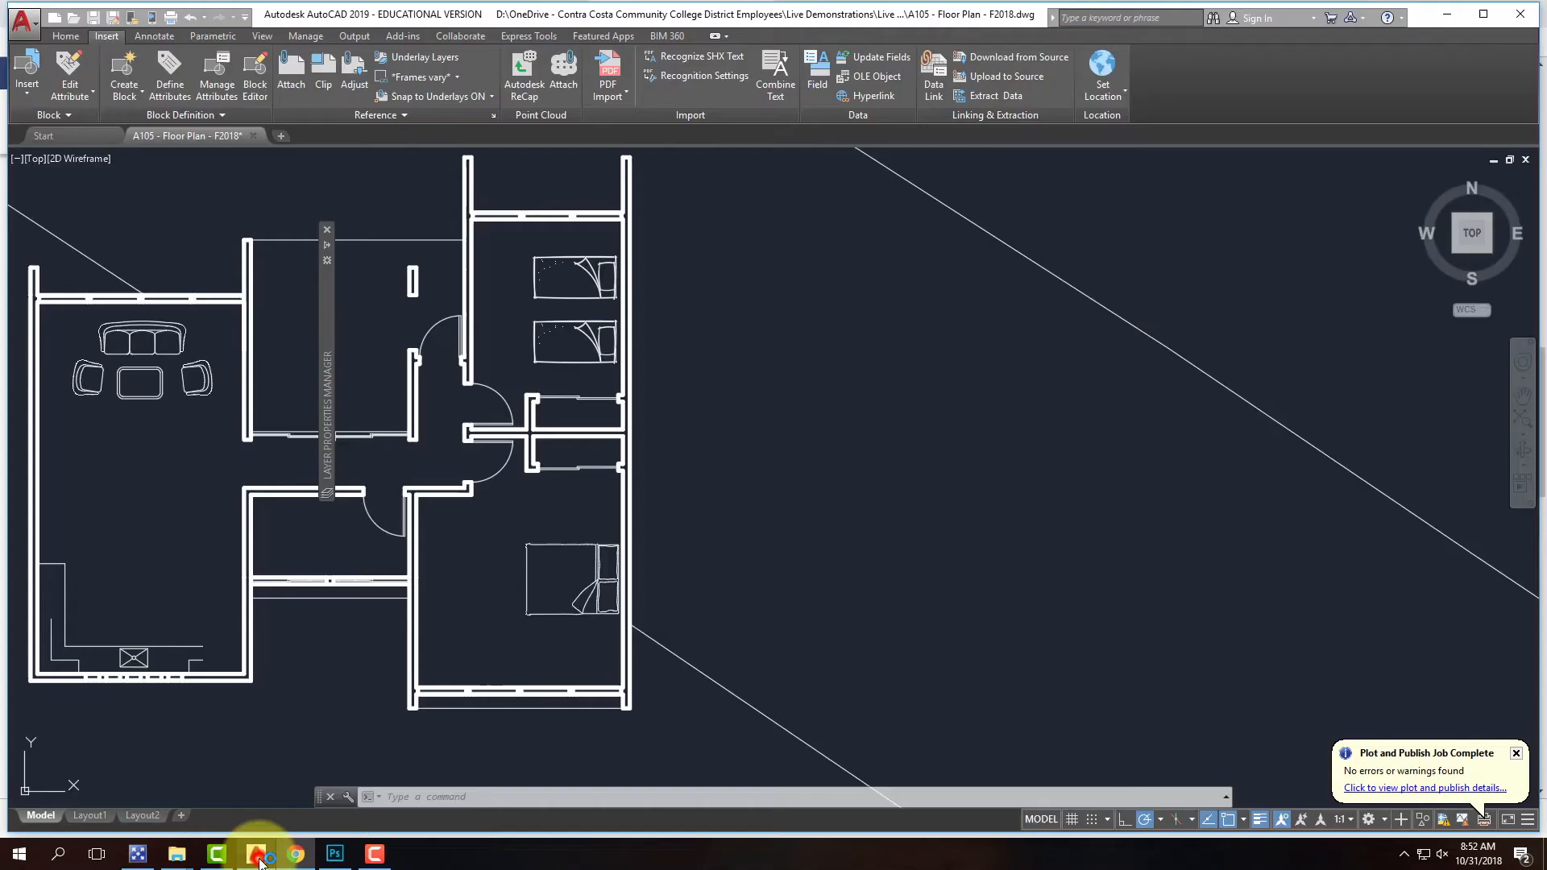
pyautogui.click(29, 94)
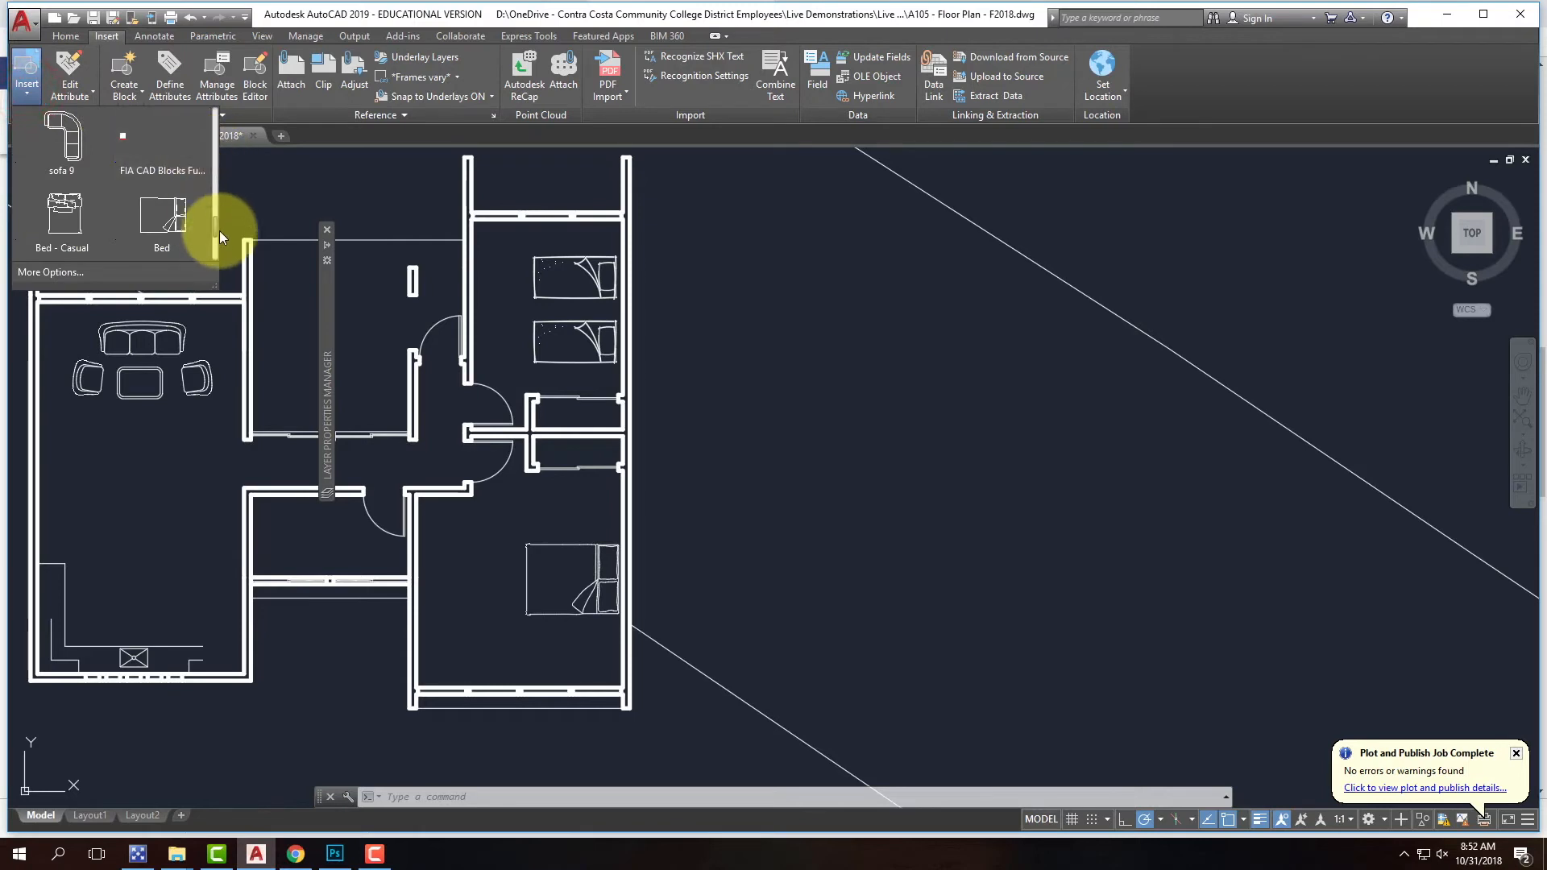
pyautogui.click(55, 274)
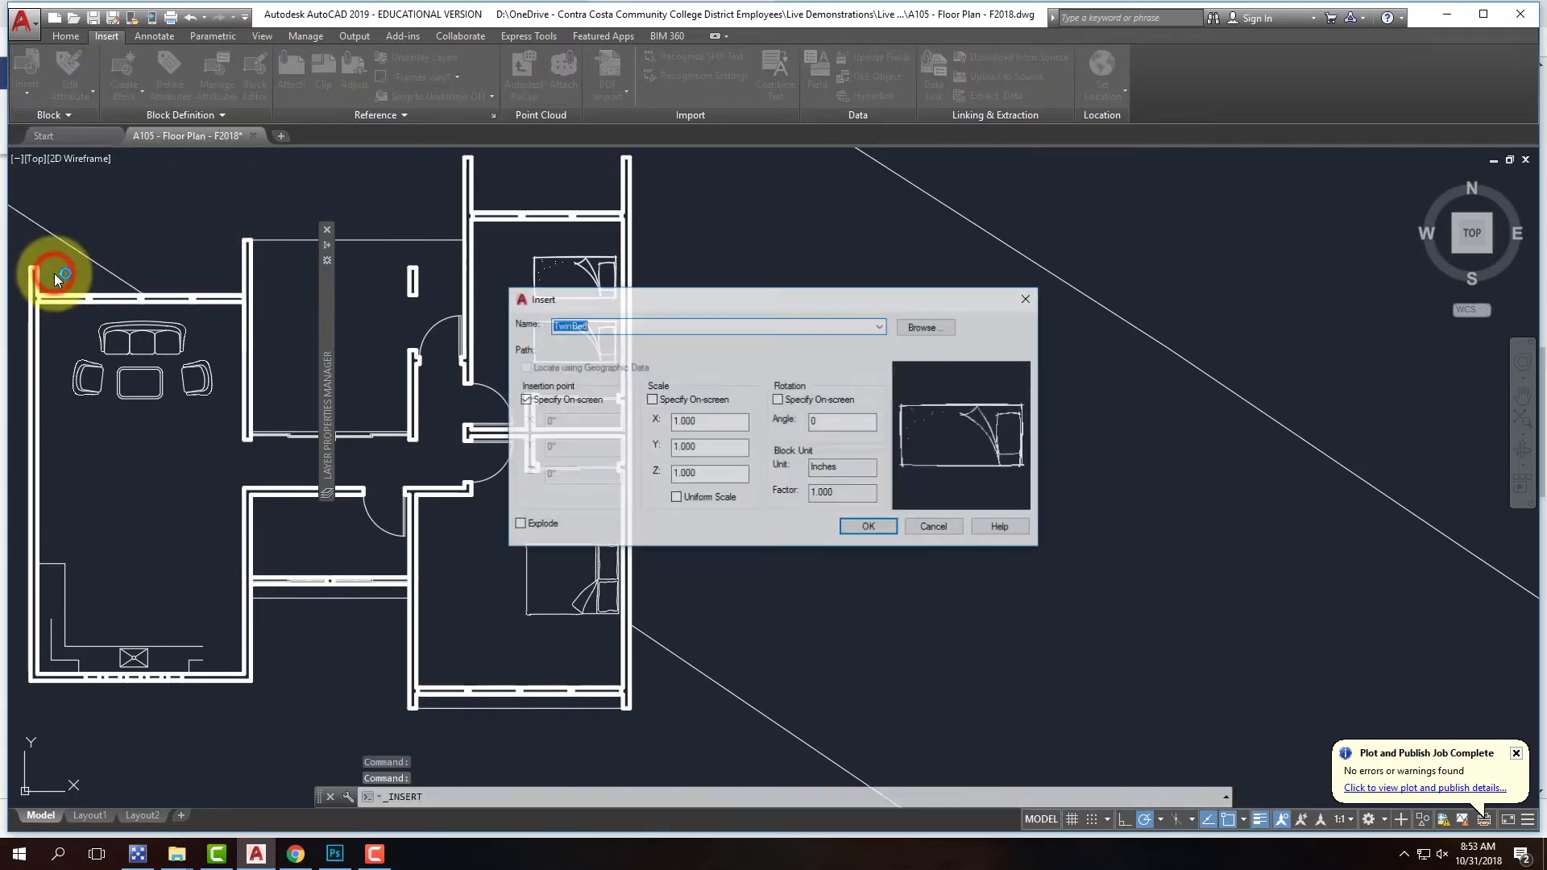
pyautogui.click(931, 327)
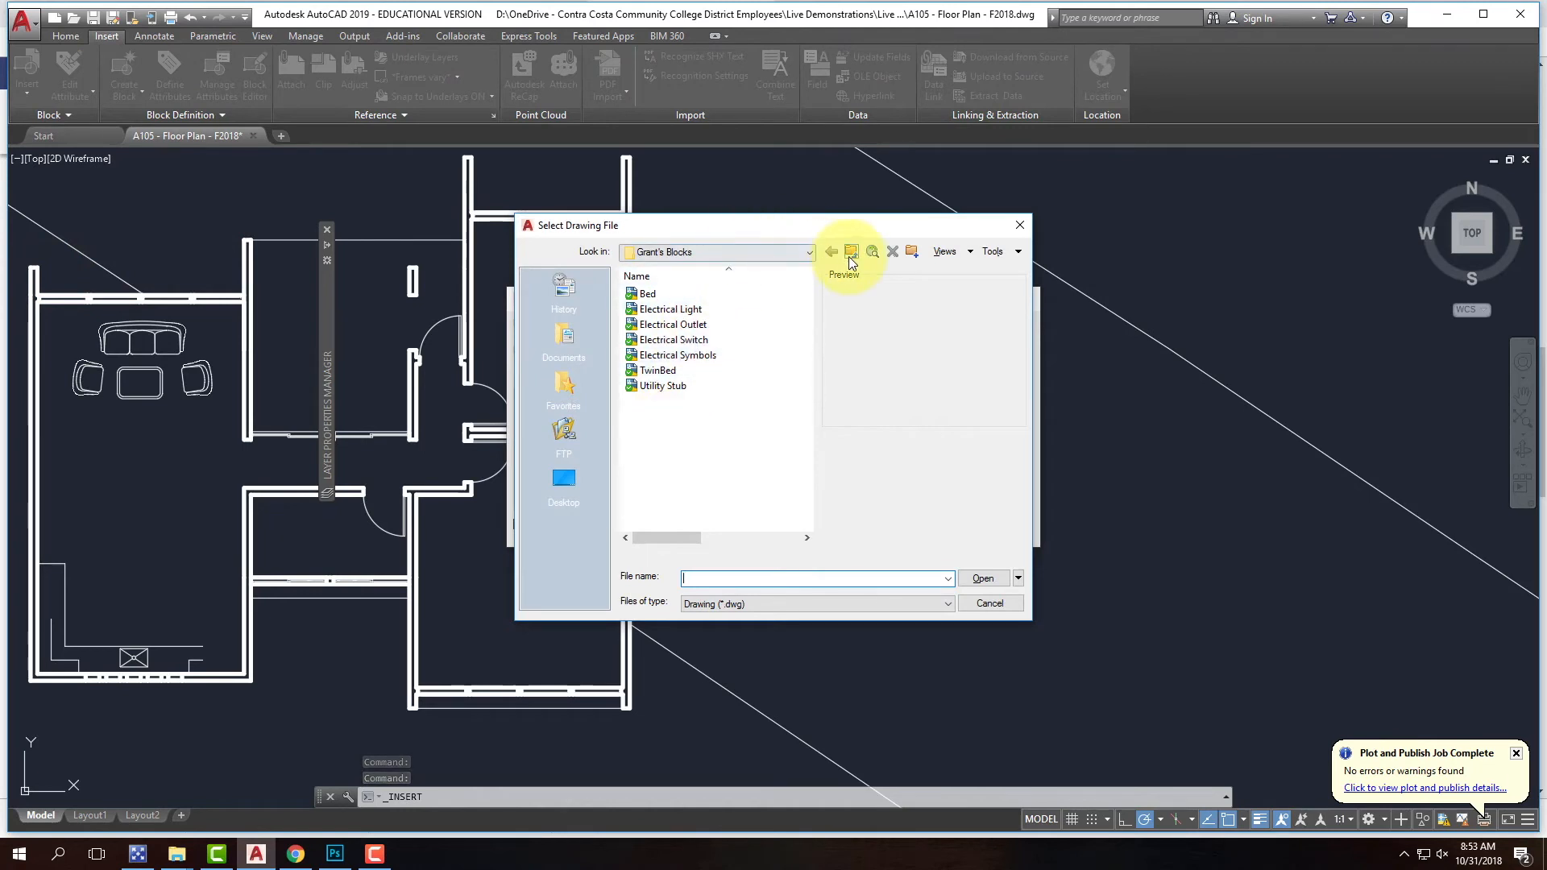
# - Insert the 3946pln drawing from the Bathroom > Kohler folder at scale 1 and rotation 0 in the small bathroom of the floor plan
pyautogui.click(851, 254)
pyautogui.doubleClick(666, 301)
pyautogui.click(665, 300)
pyautogui.click(661, 311)
pyautogui.click(984, 579)
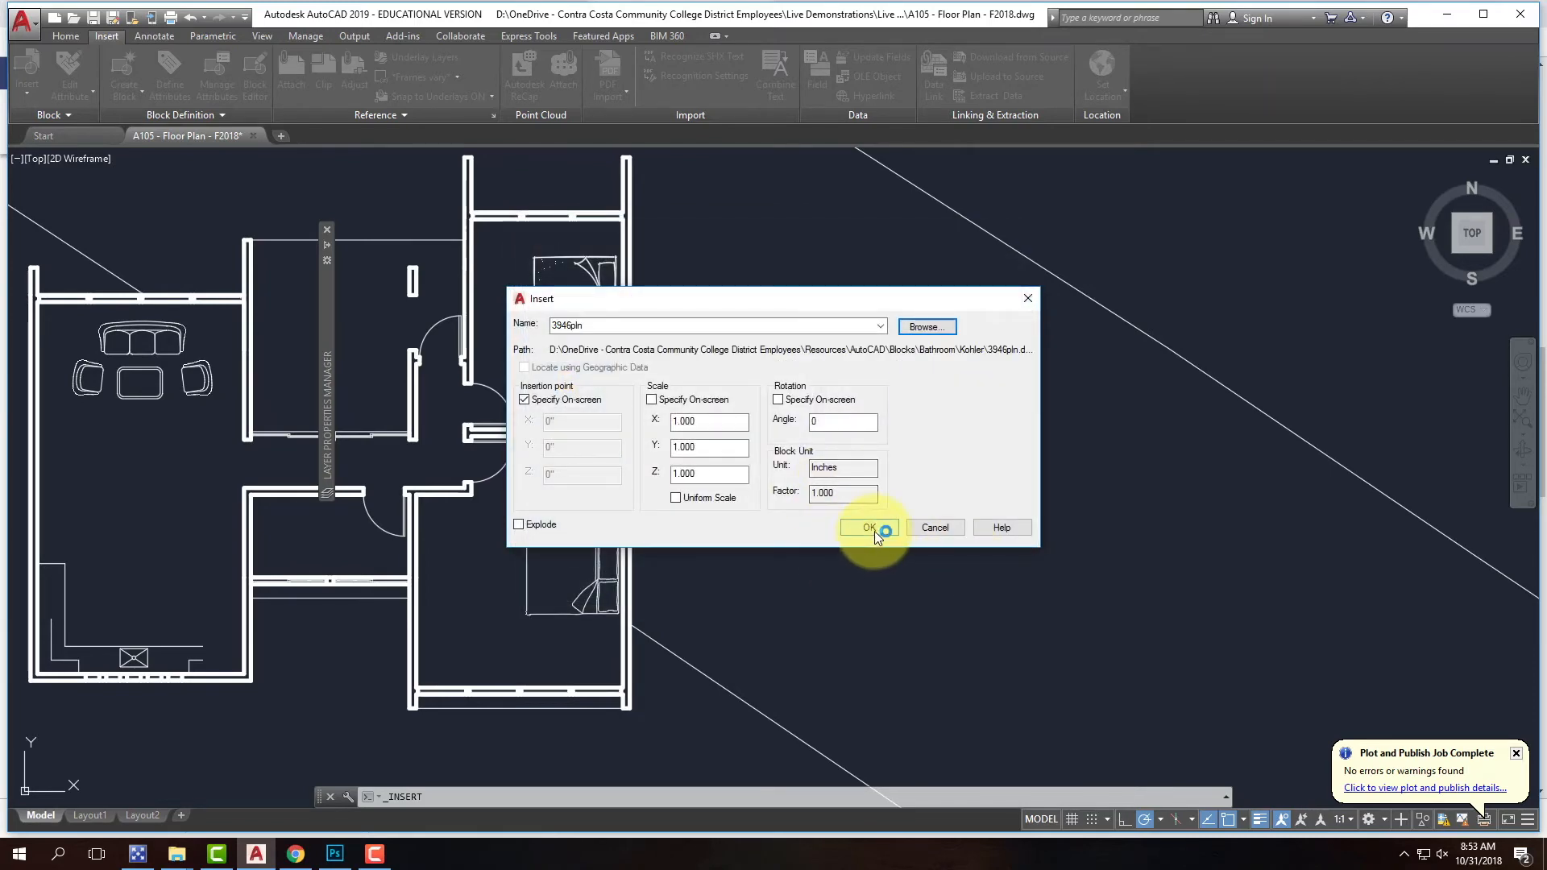
pyautogui.click(869, 528)
pyautogui.click(316, 556)
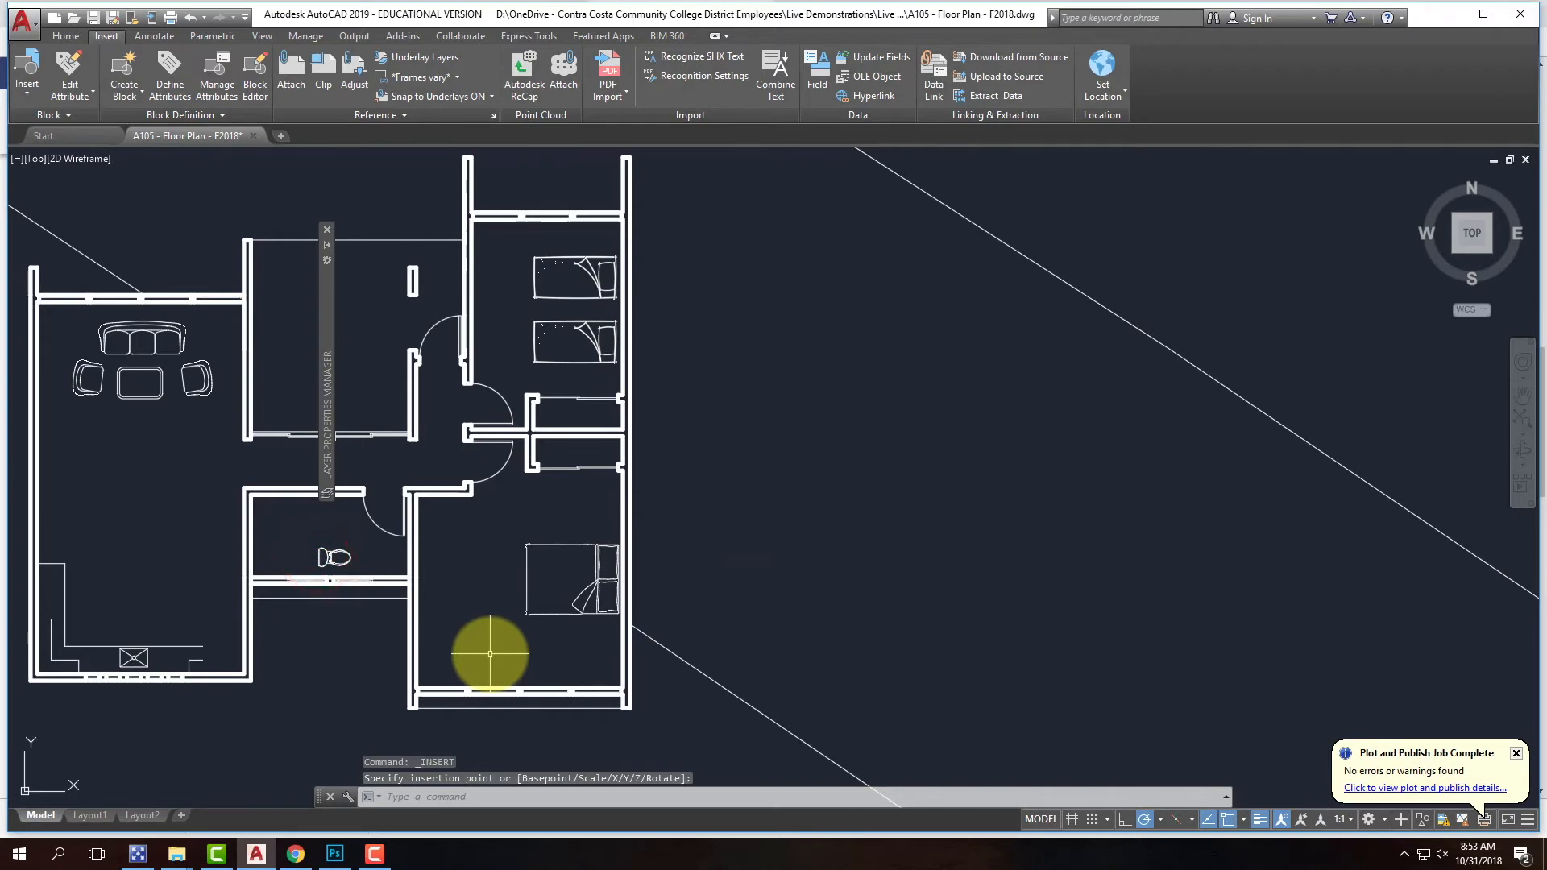
# - Rotate the toilet block a quarter turn counterclockwise with Ortho on, so its bowl points up in the plan
pyautogui.scroll(5, 314, 554)
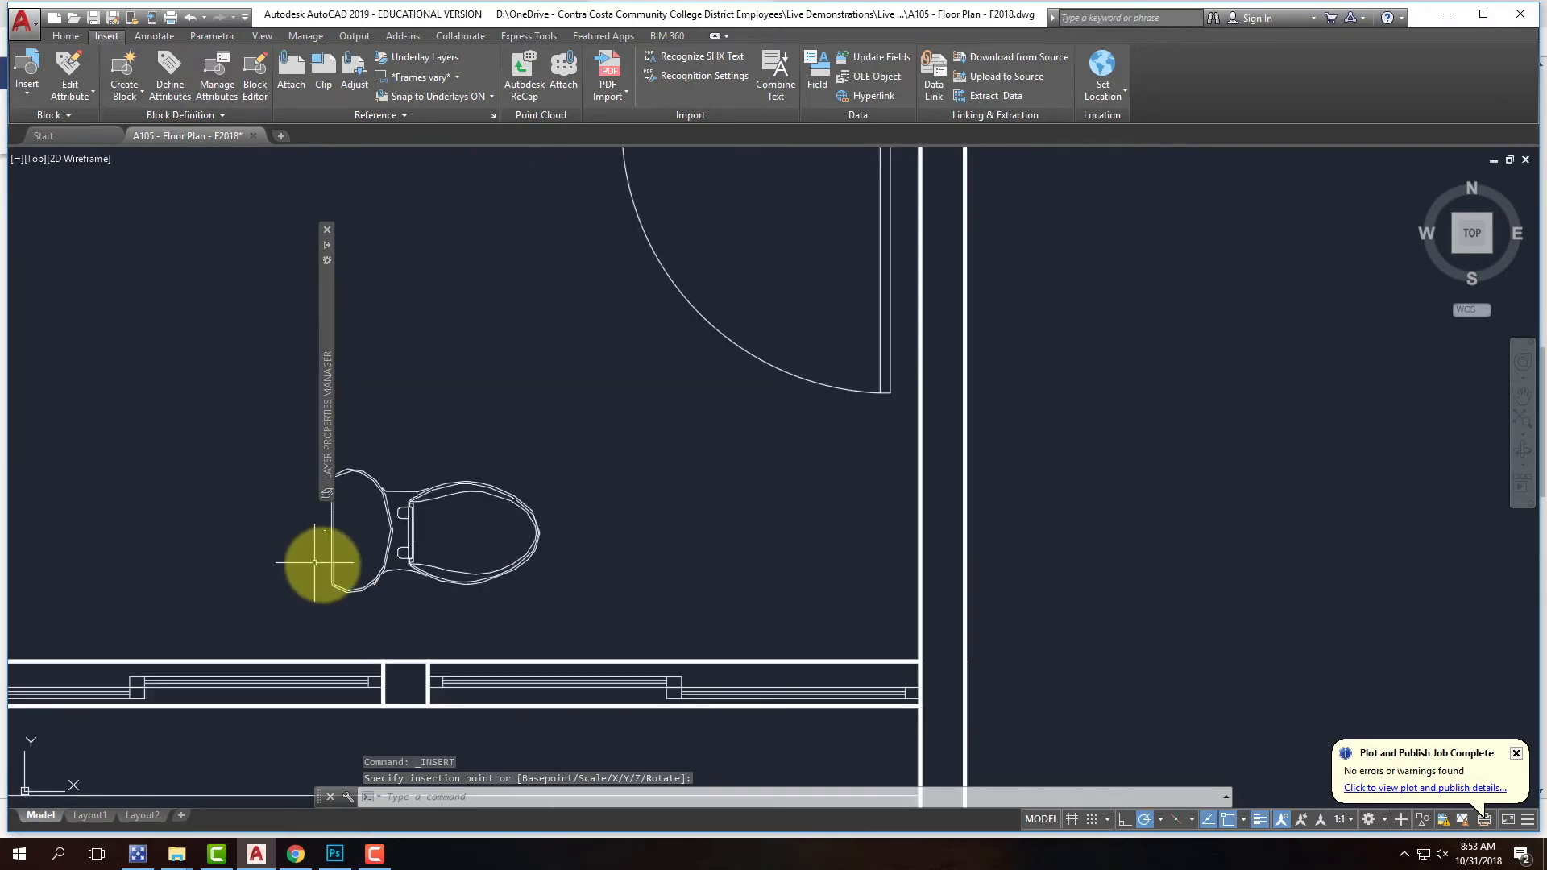
pyautogui.scroll(2, 455, 592)
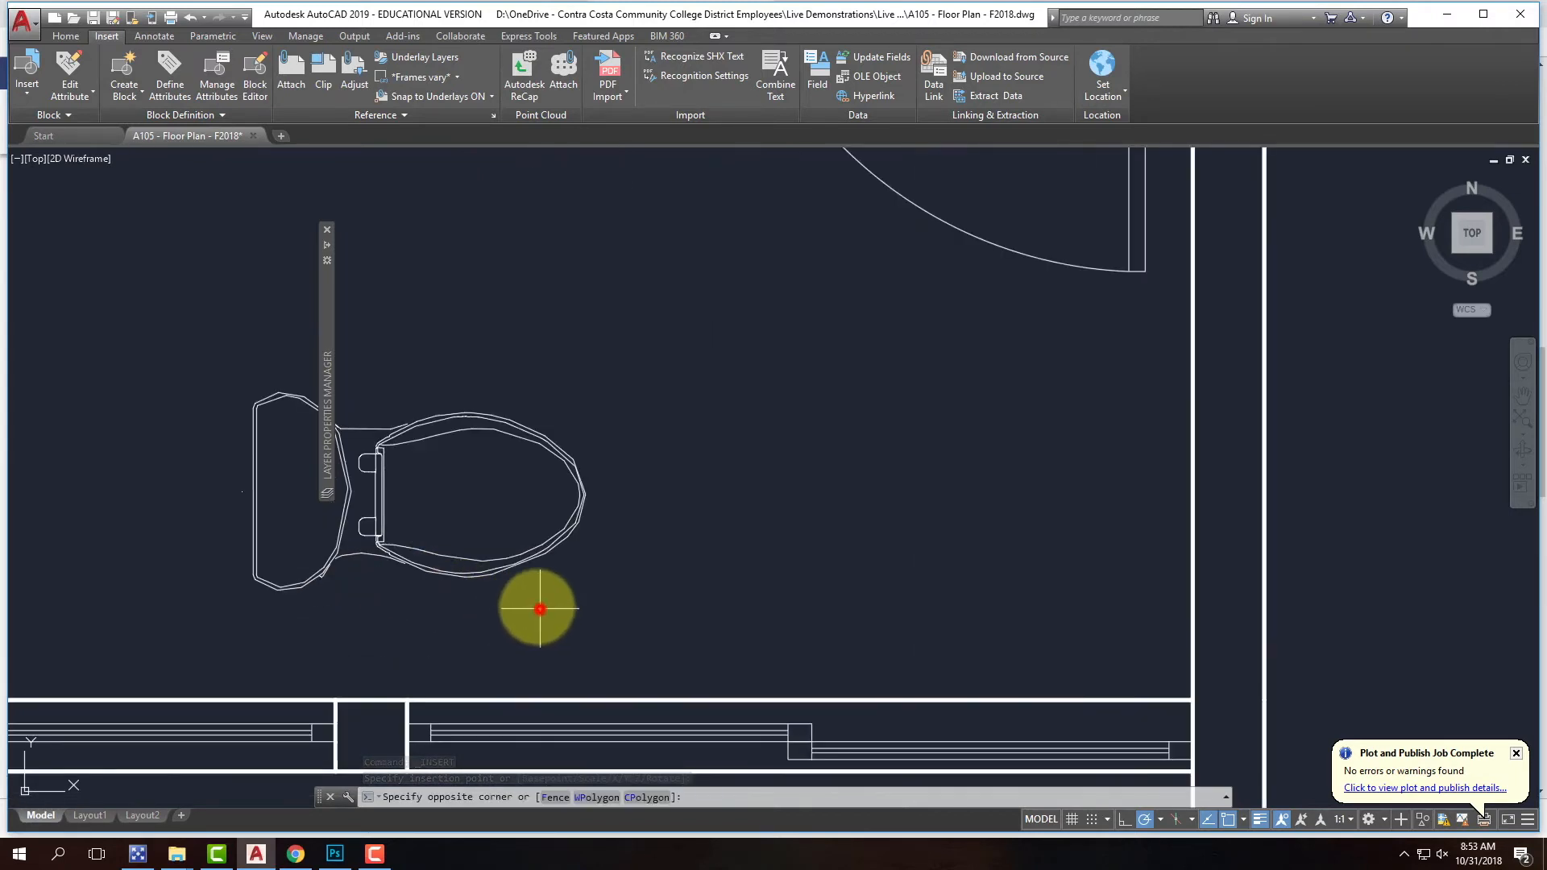
pyautogui.click(274, 556)
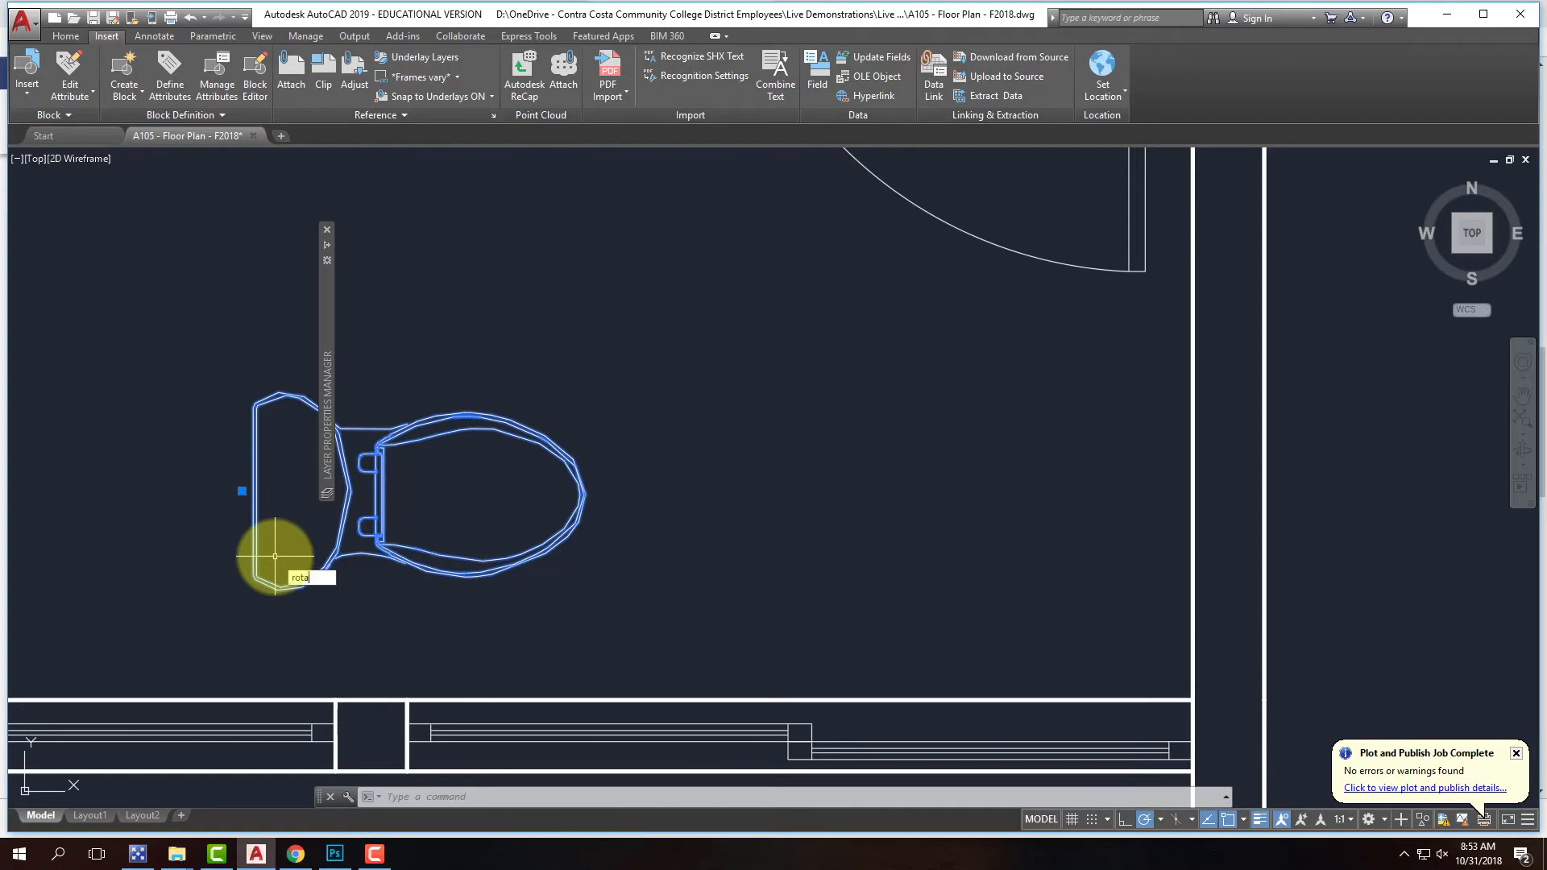
pyautogui.press('Return')
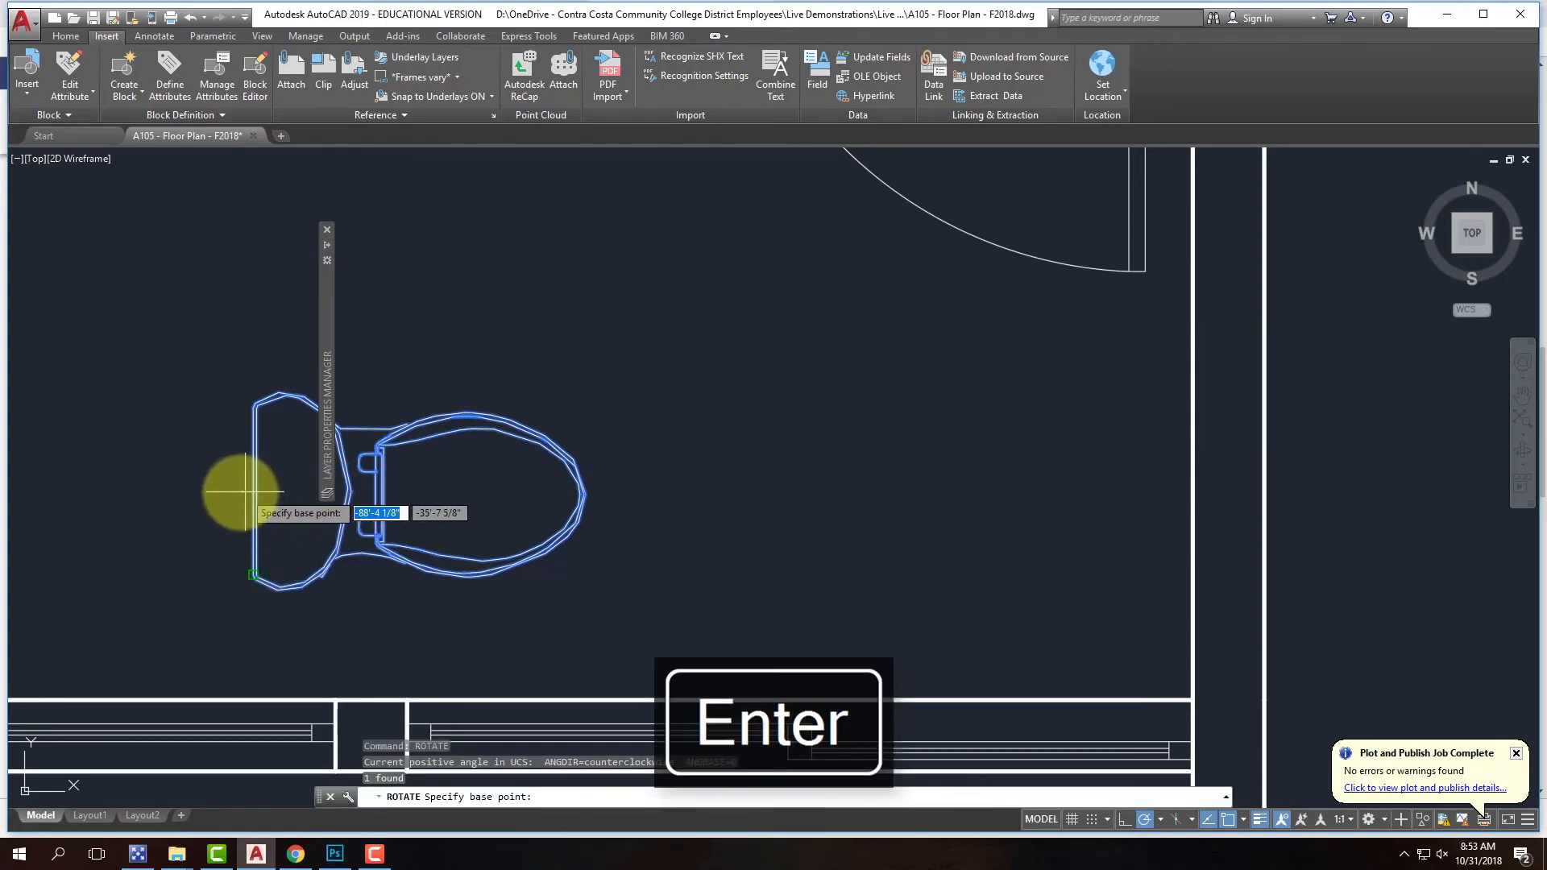
pyautogui.click(244, 562)
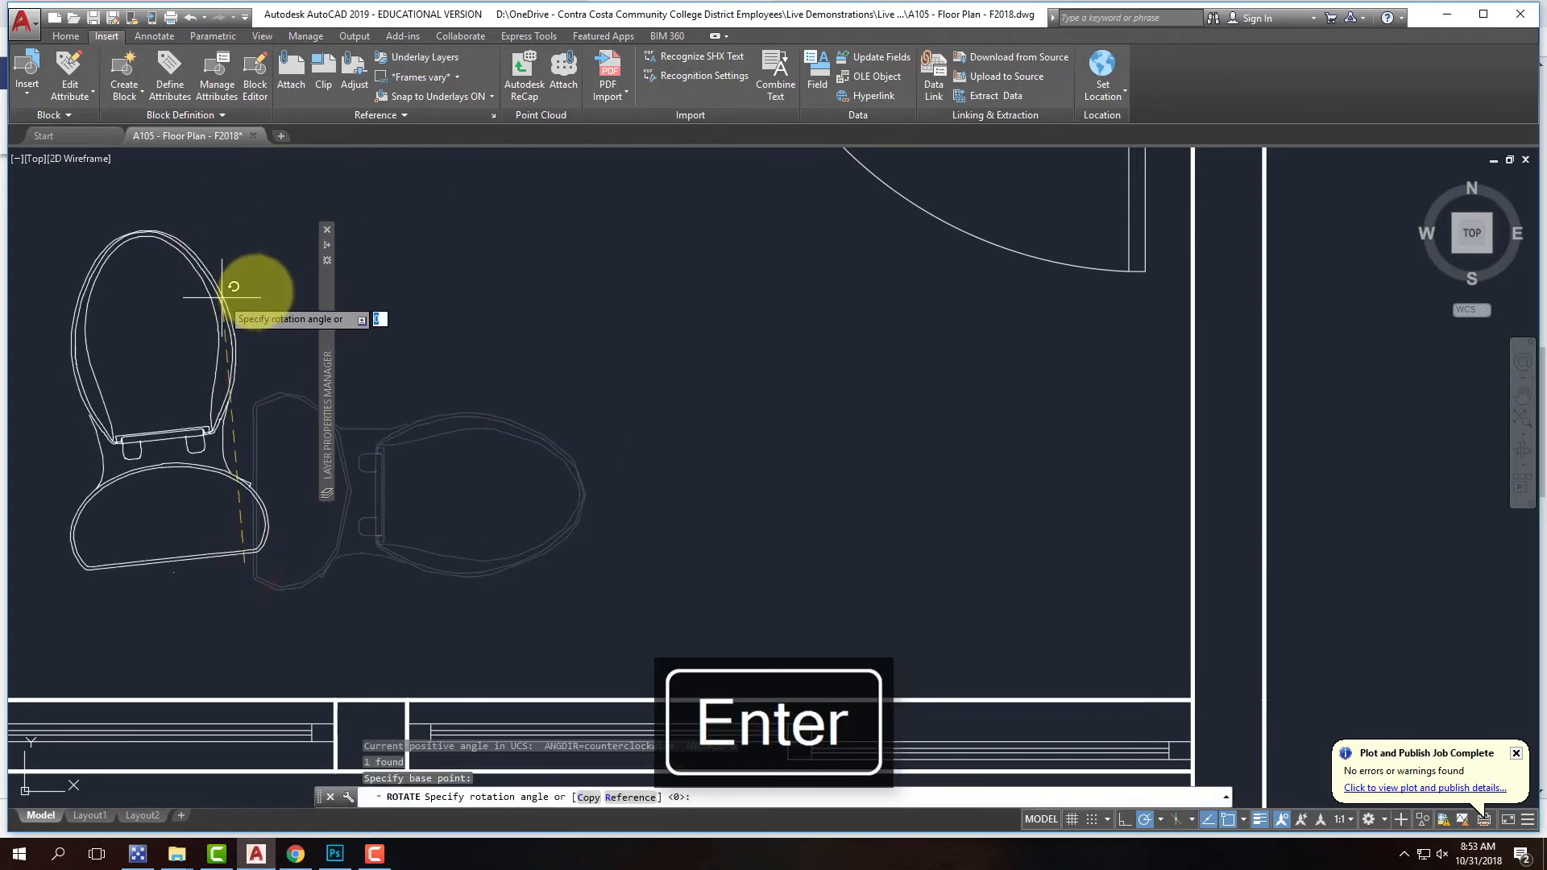
pyautogui.press('F8')
pyautogui.click(245, 297)
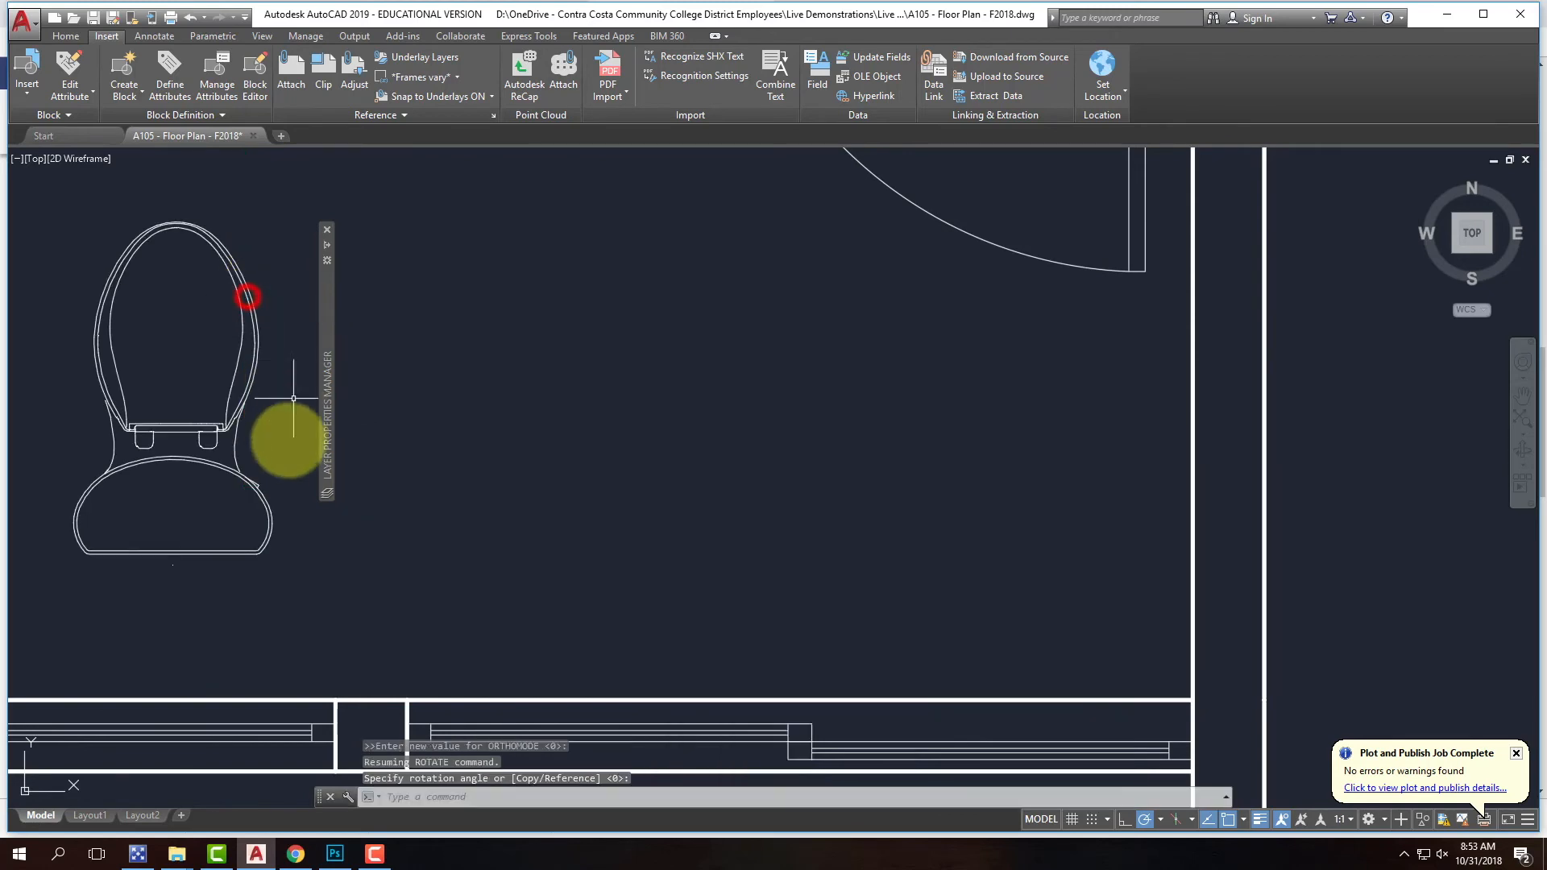
# - Move the toilet by its rear insertion point to the bathroom's window wall, backing it onto the central mullion
pyautogui.click(271, 452)
pyautogui.click(135, 355)
pyautogui.write('m')
pyautogui.press('Return')
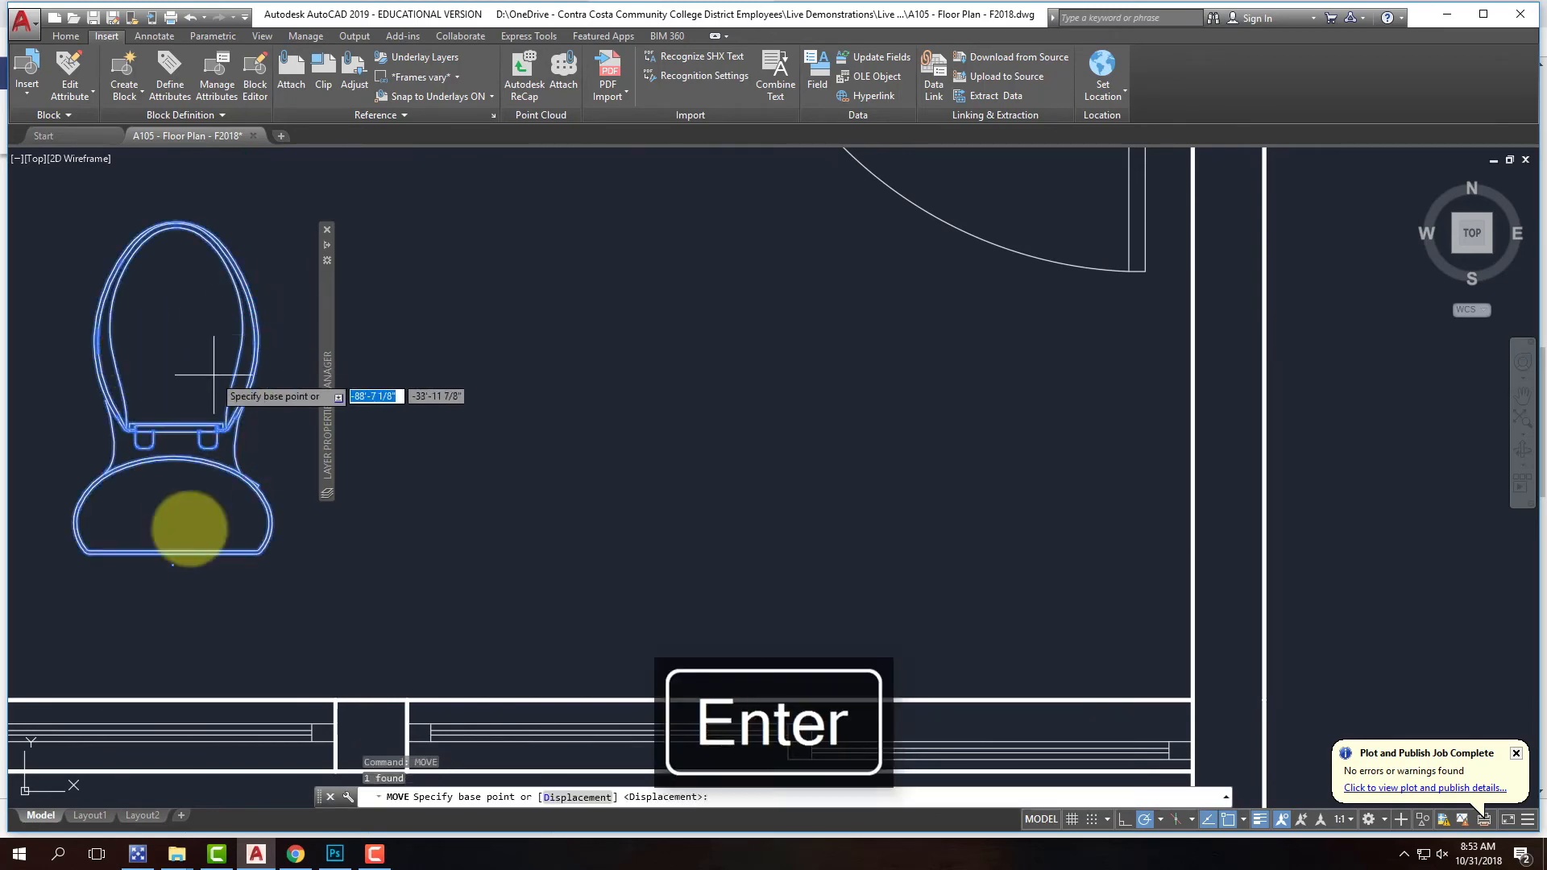
pyautogui.click(173, 562)
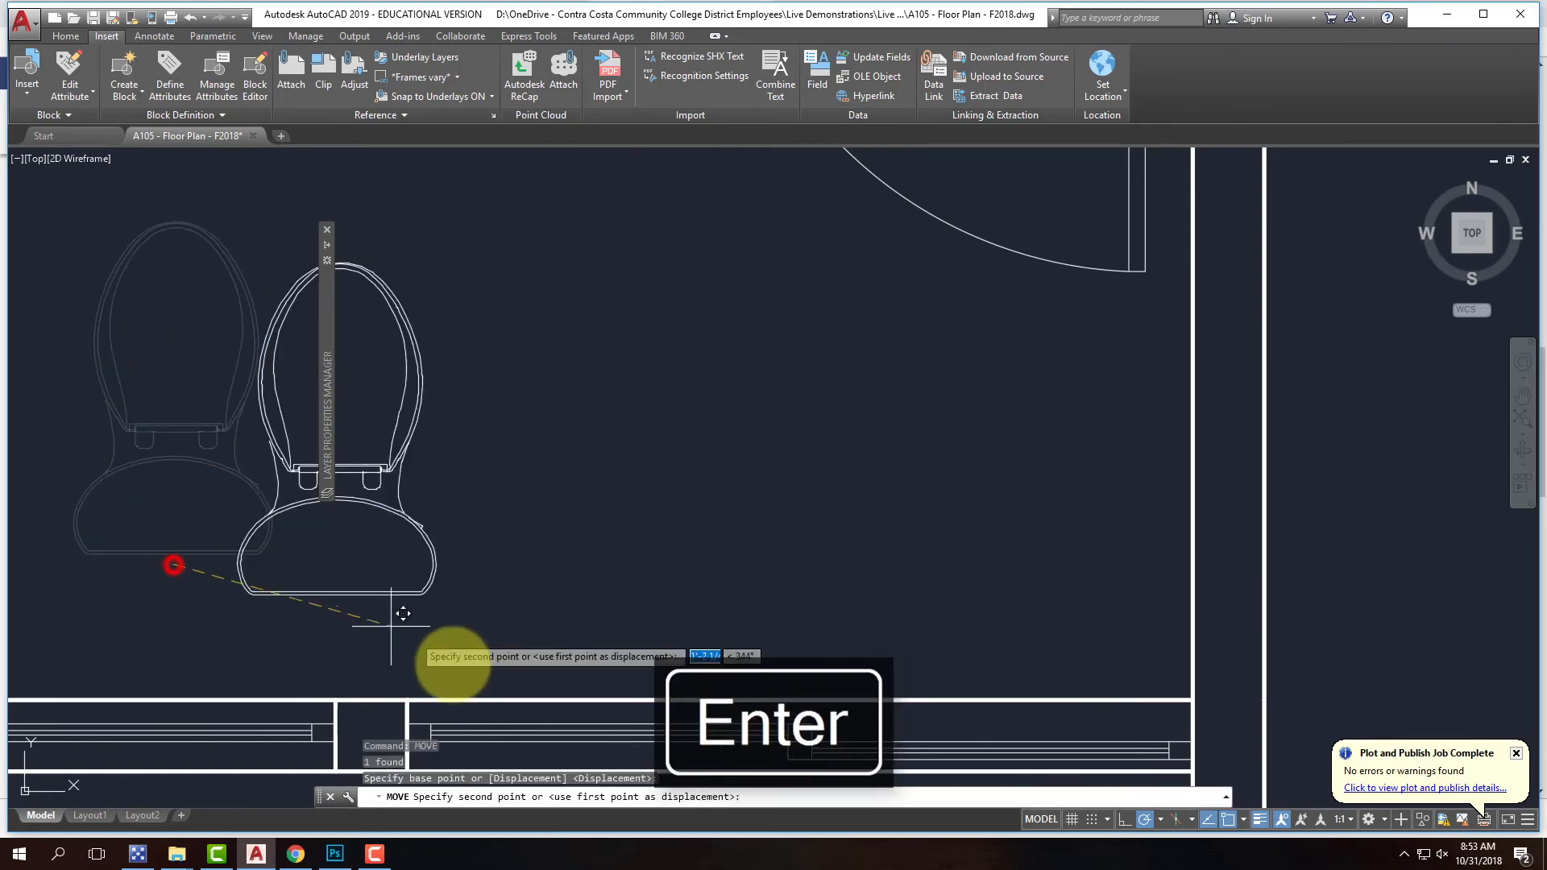
pyautogui.click(408, 705)
pyautogui.scroll(-10, 435, 467)
pyautogui.press('Escape')
pyautogui.scroll(6, 397, 467)
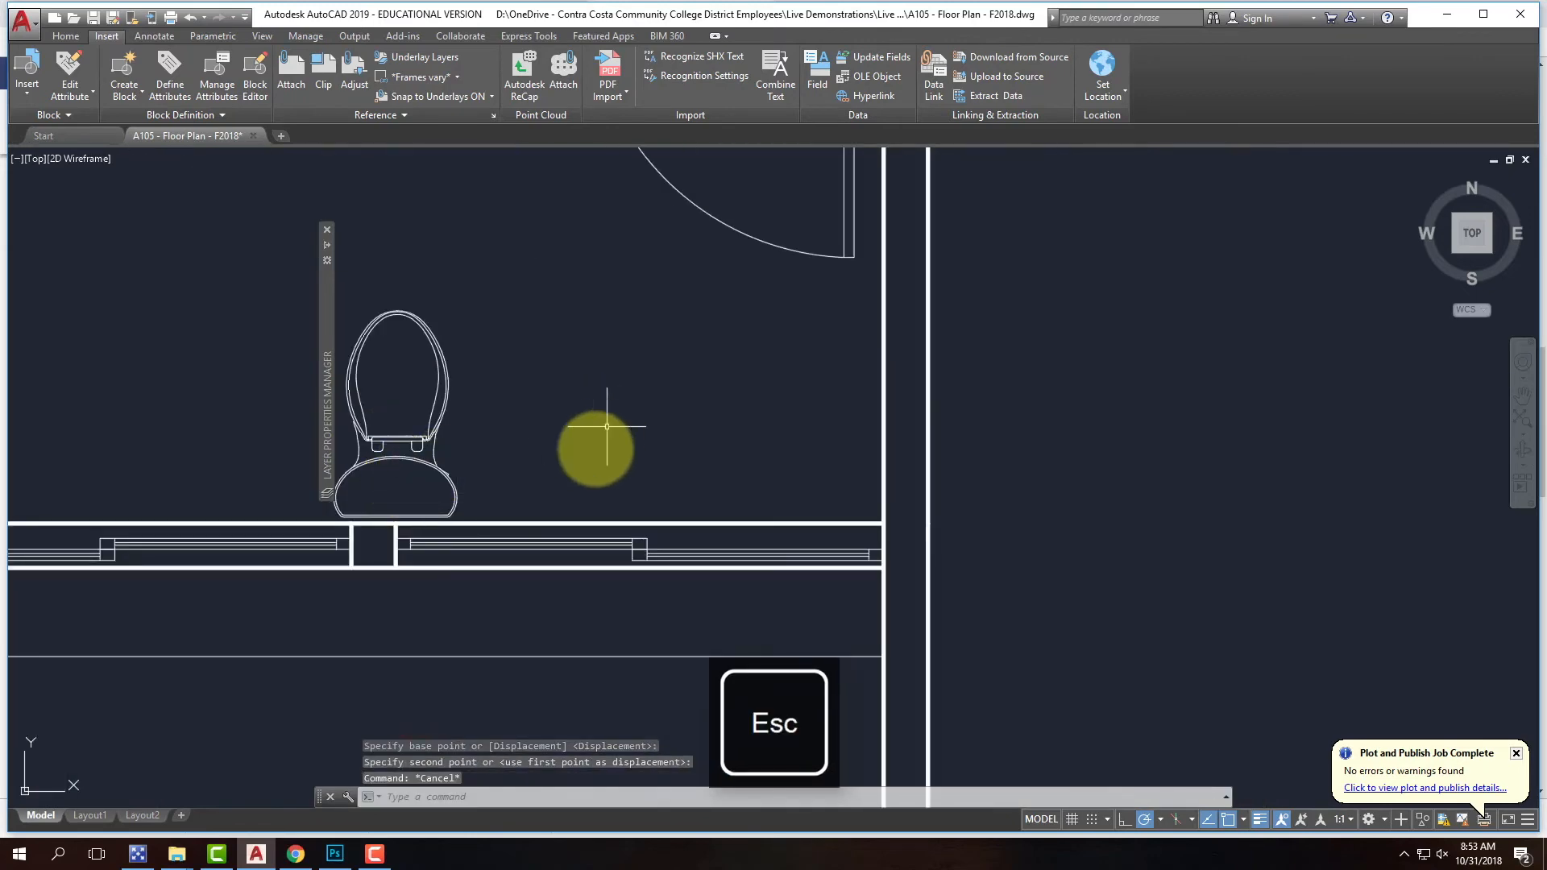
pyautogui.scroll(-2, 604, 439)
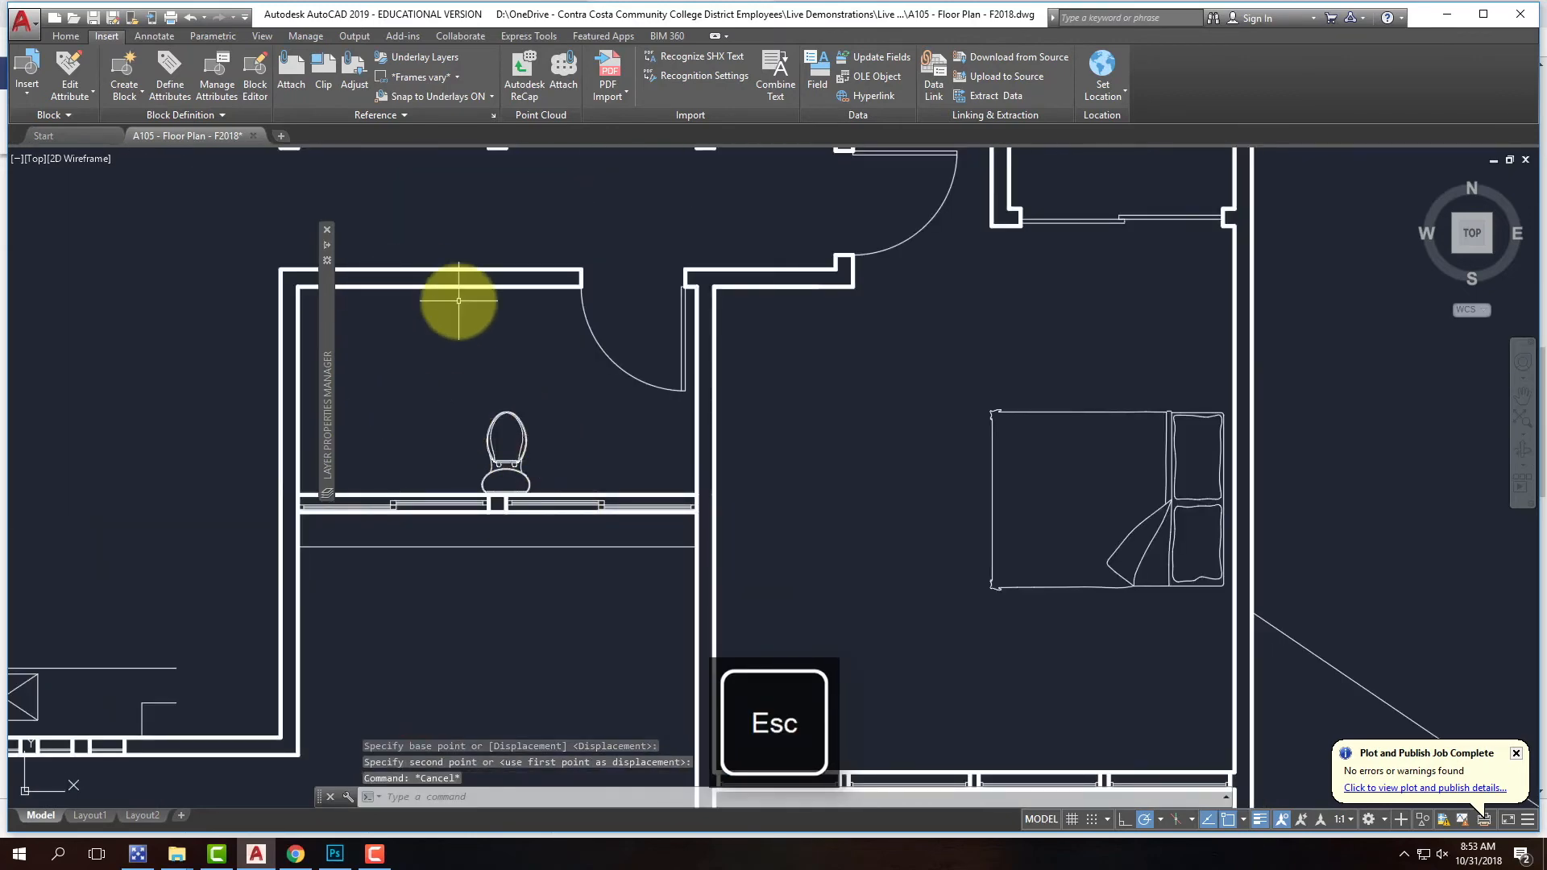
pyautogui.click(536, 446)
pyautogui.click(458, 395)
pyautogui.write('i')
pyautogui.press('Return')
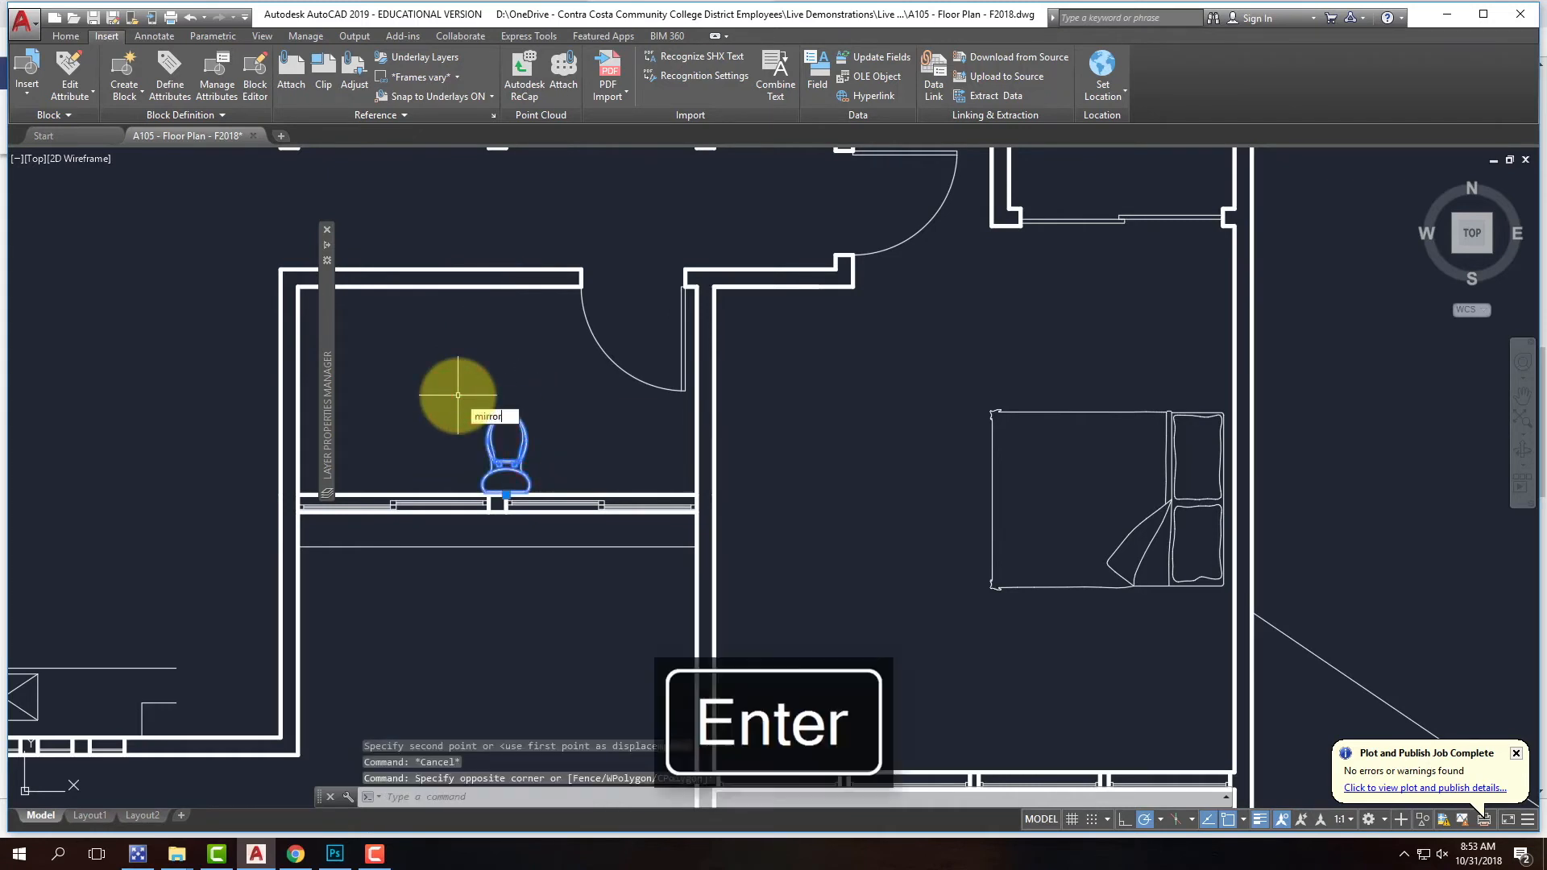
pyautogui.press('Escape')
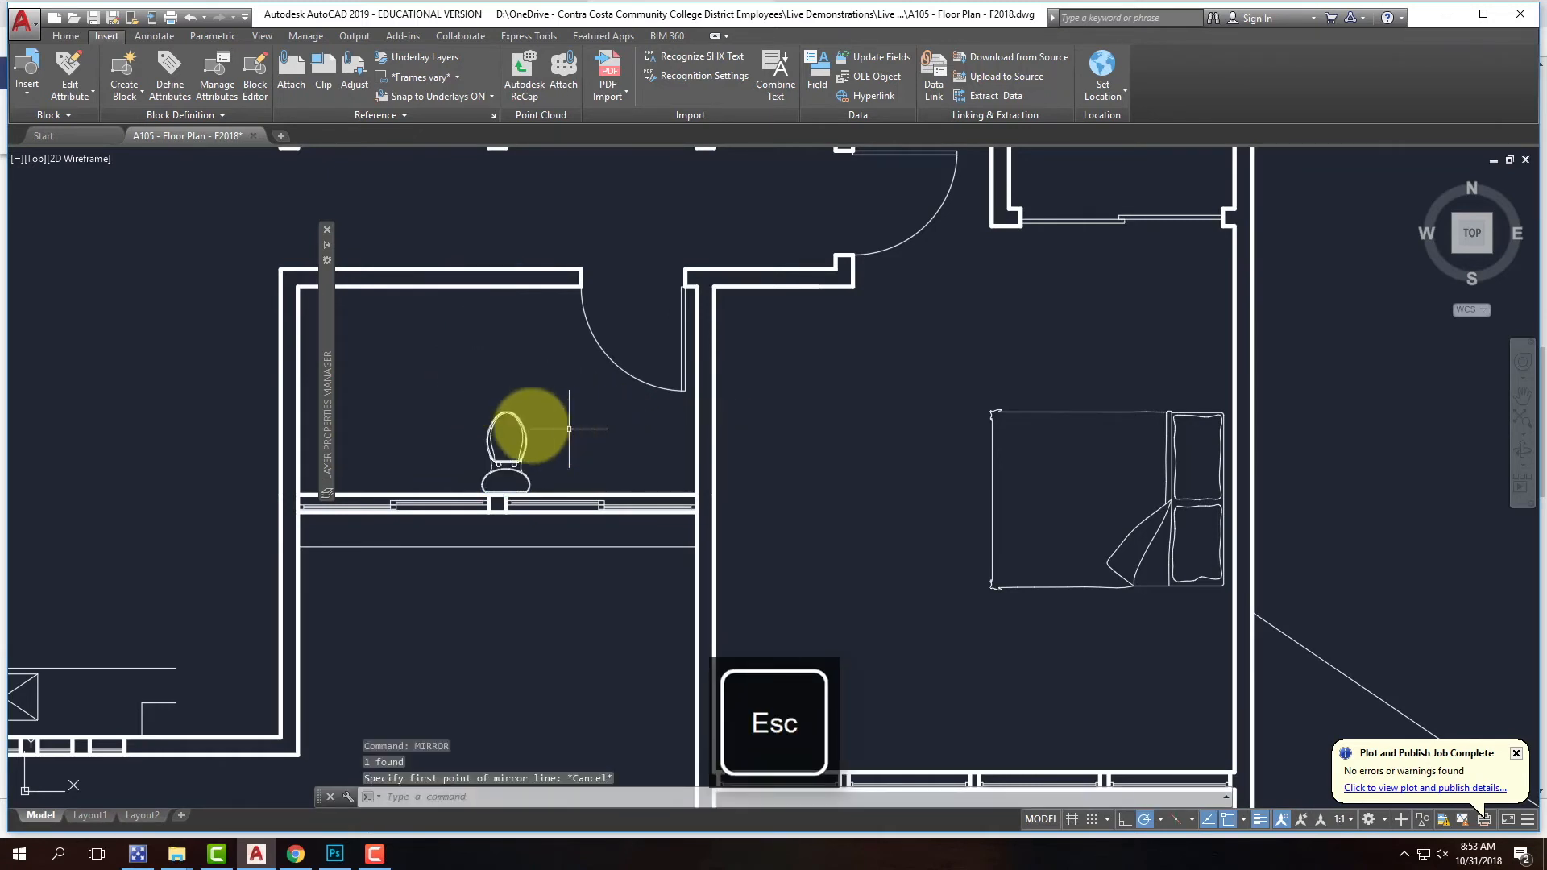
# - Draw a short horizontal line closing the inner kitchen cabinet outline's upper end against the west wall
pyautogui.scroll(-5, 387, 511)
pyautogui.scroll(4, 472, 476)
pyautogui.scroll(-4, 556, 552)
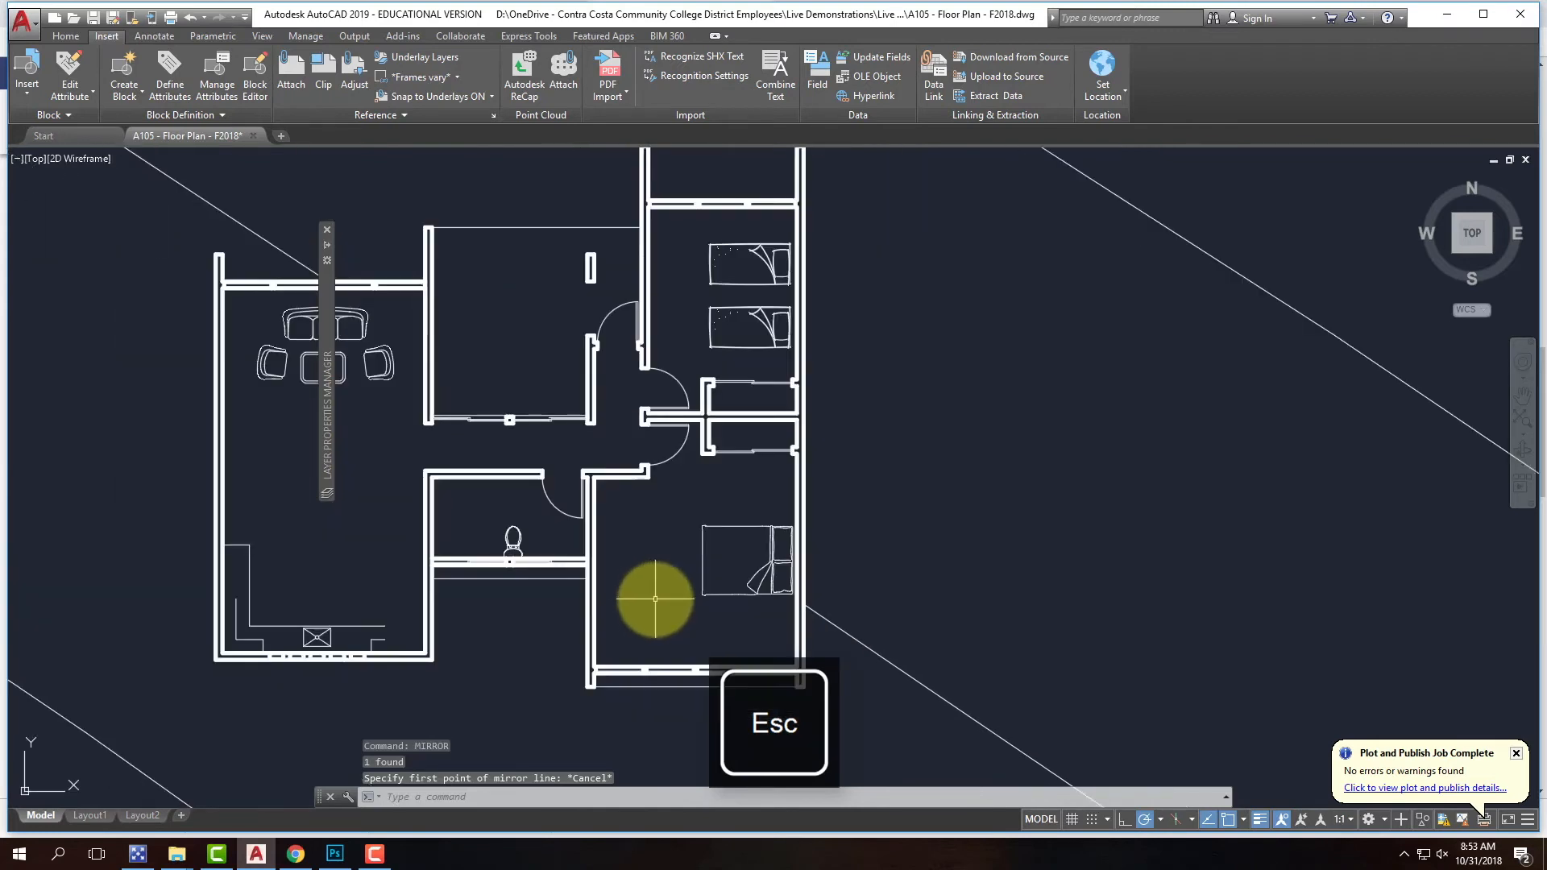
pyautogui.scroll(2, 419, 653)
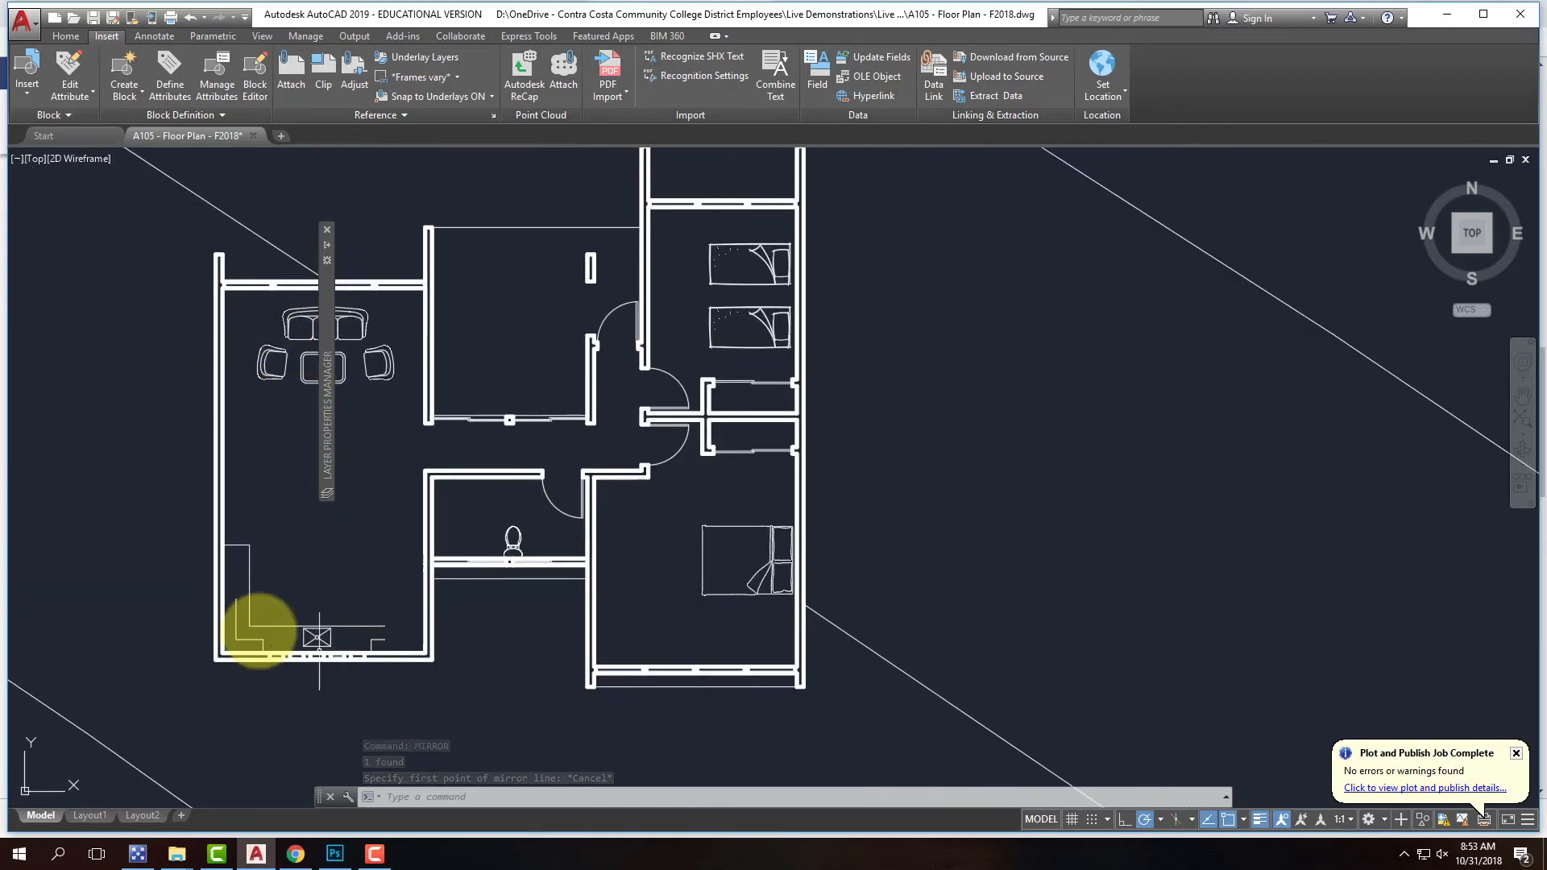
pyautogui.scroll(5, 241, 625)
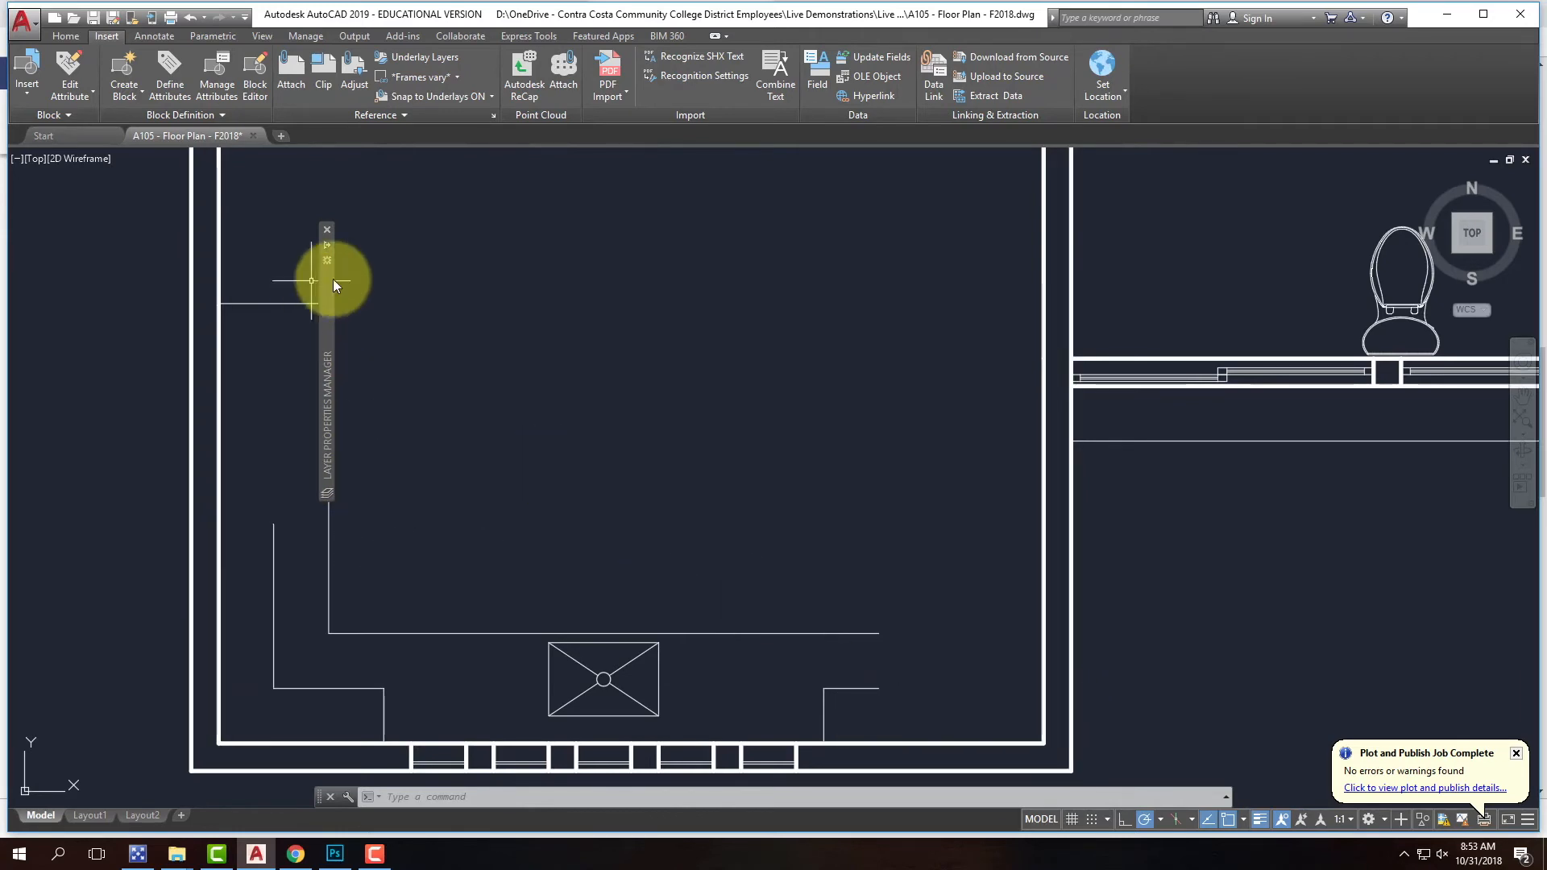
pyautogui.click(66, 37)
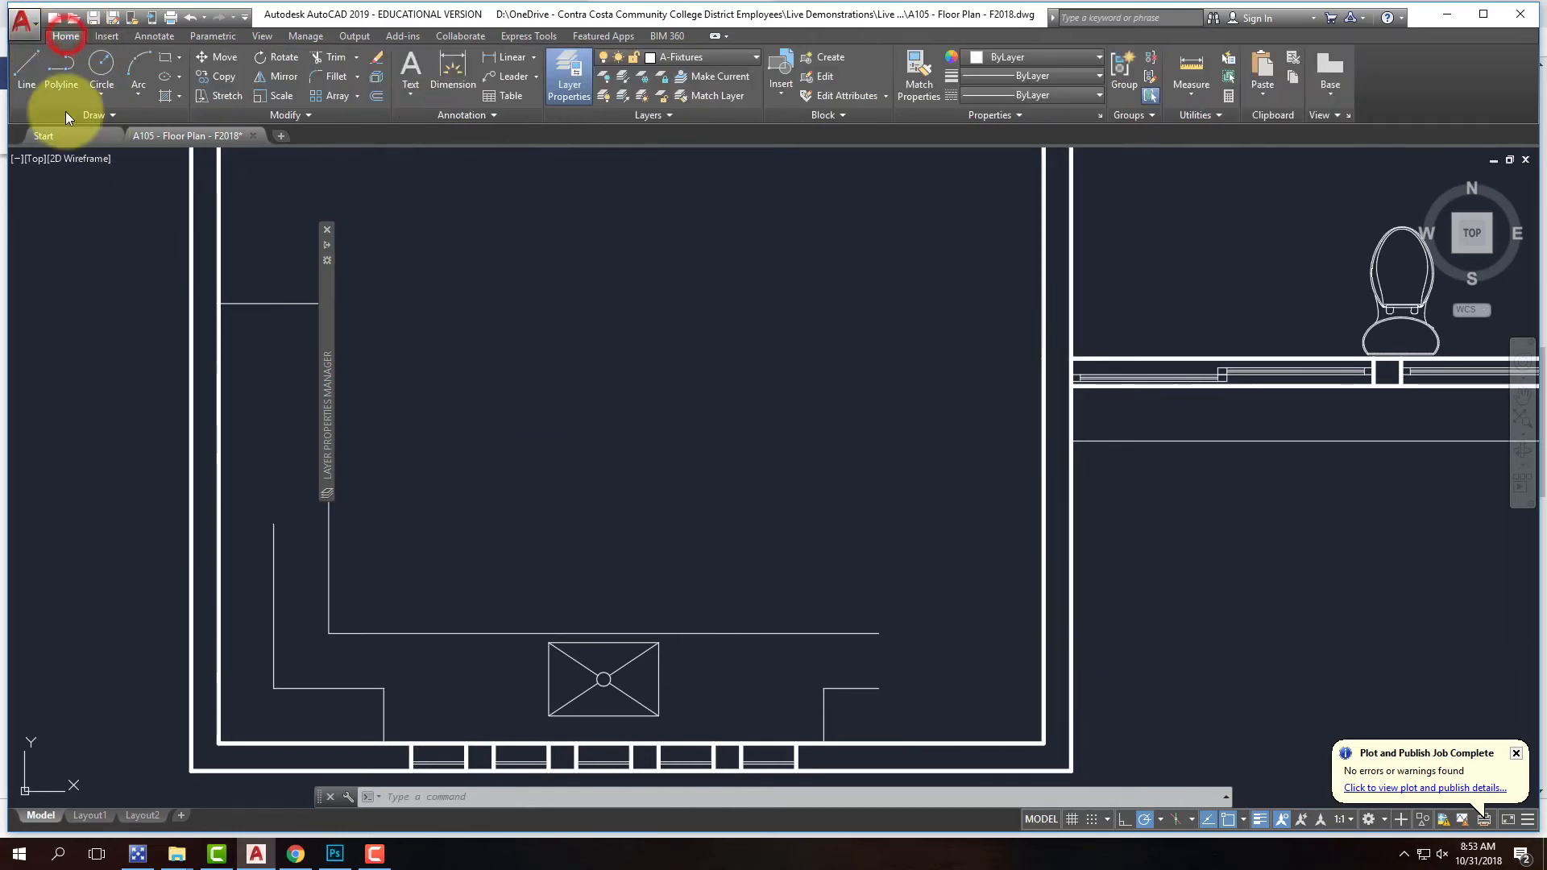
pyautogui.click(28, 77)
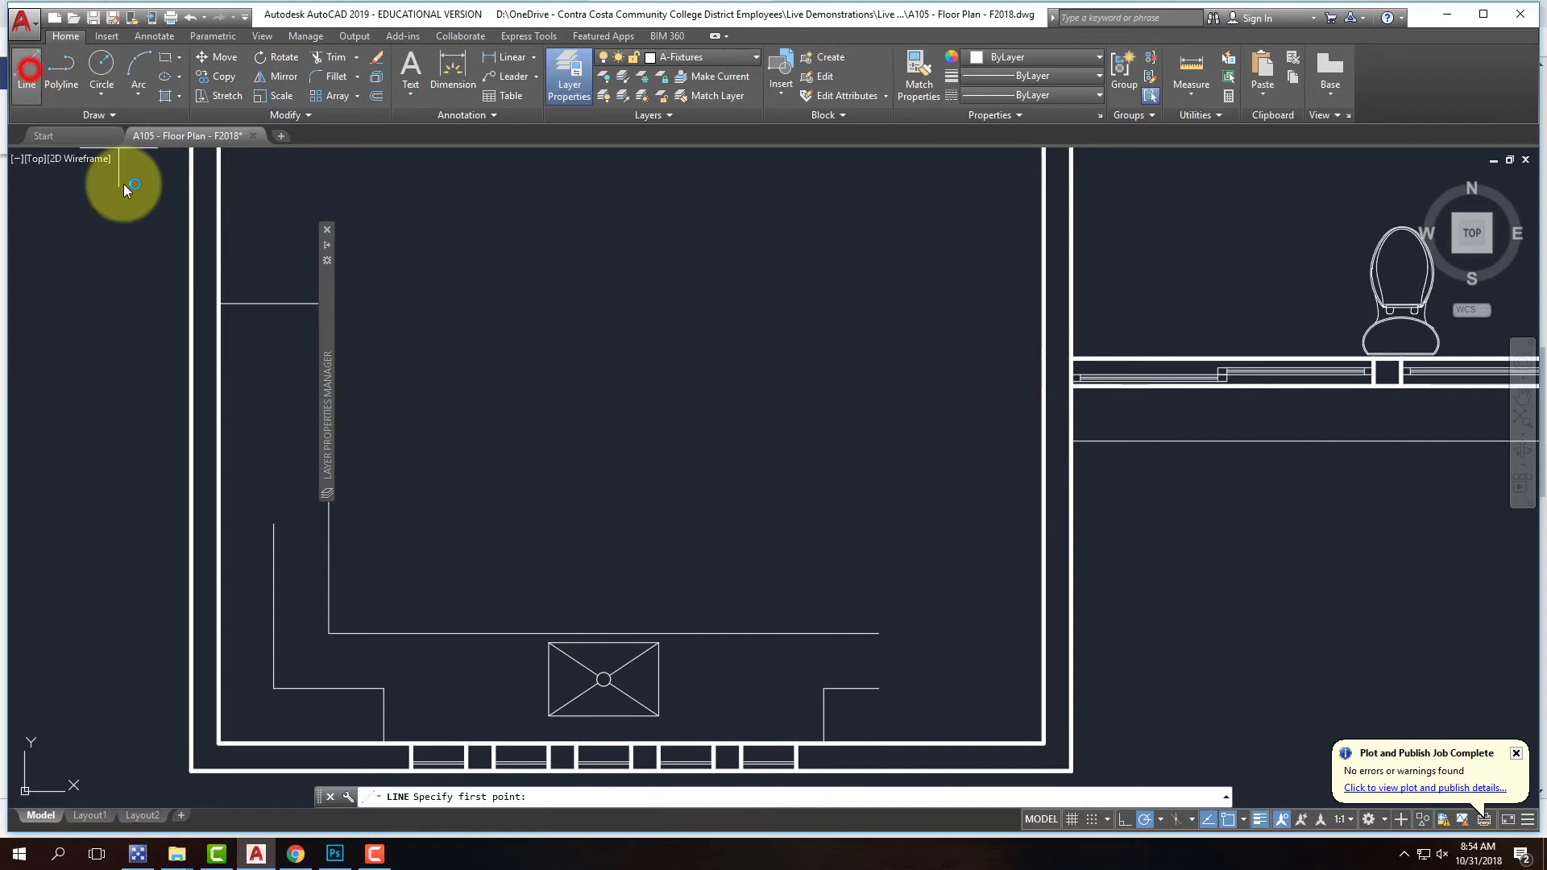
pyautogui.click(273, 524)
pyautogui.click(220, 524)
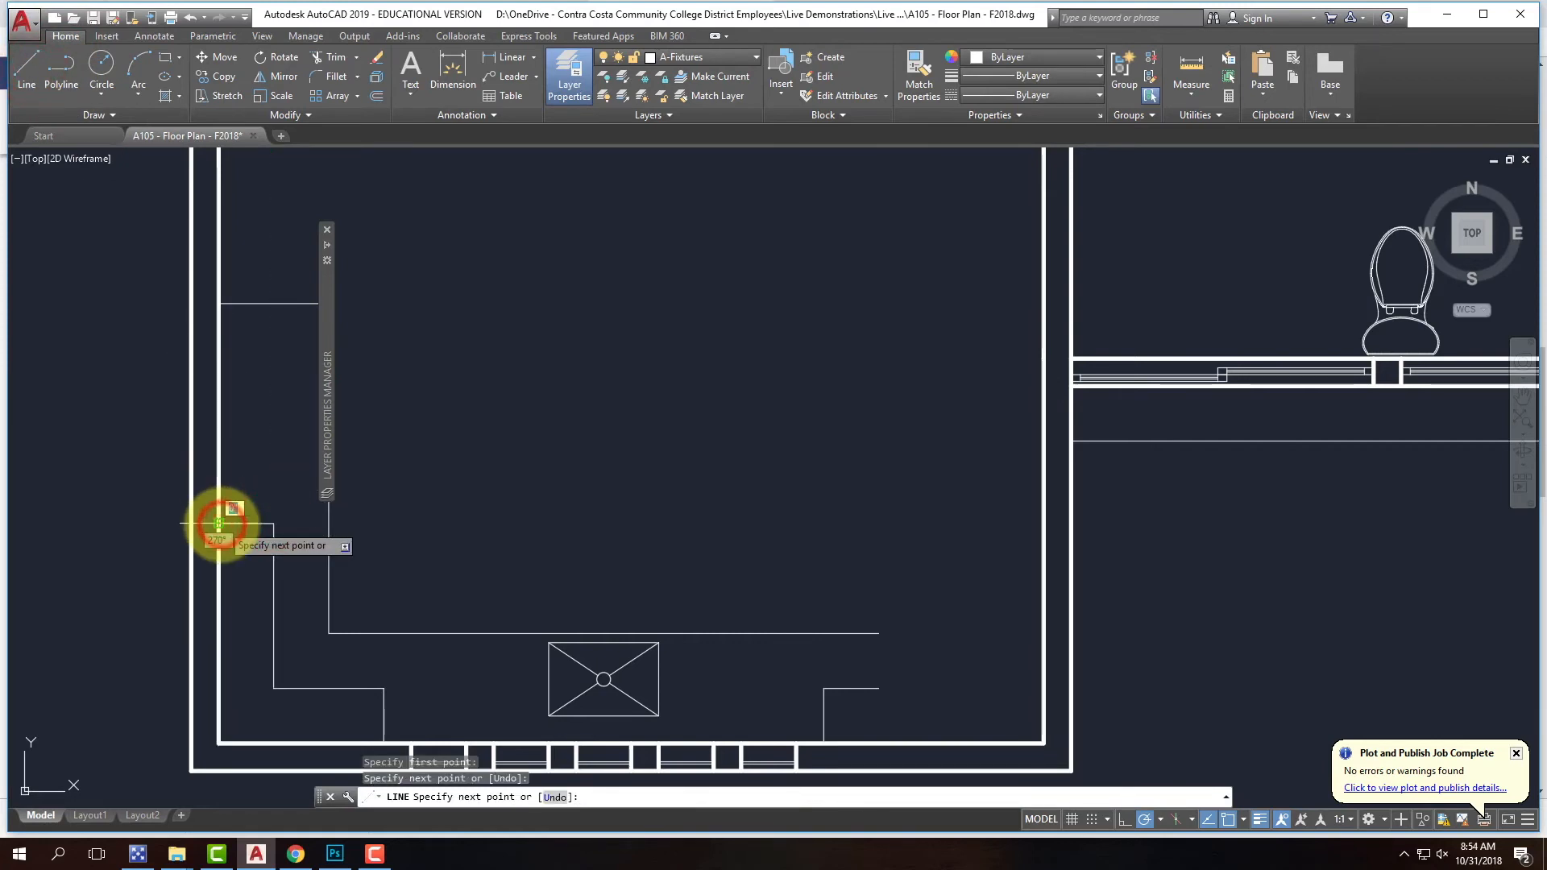
pyautogui.press('Return')
# - Draw a vertical line closing the kitchen counter's east end, from the front edge down to the window wall
pyautogui.rightClick(856, 584)
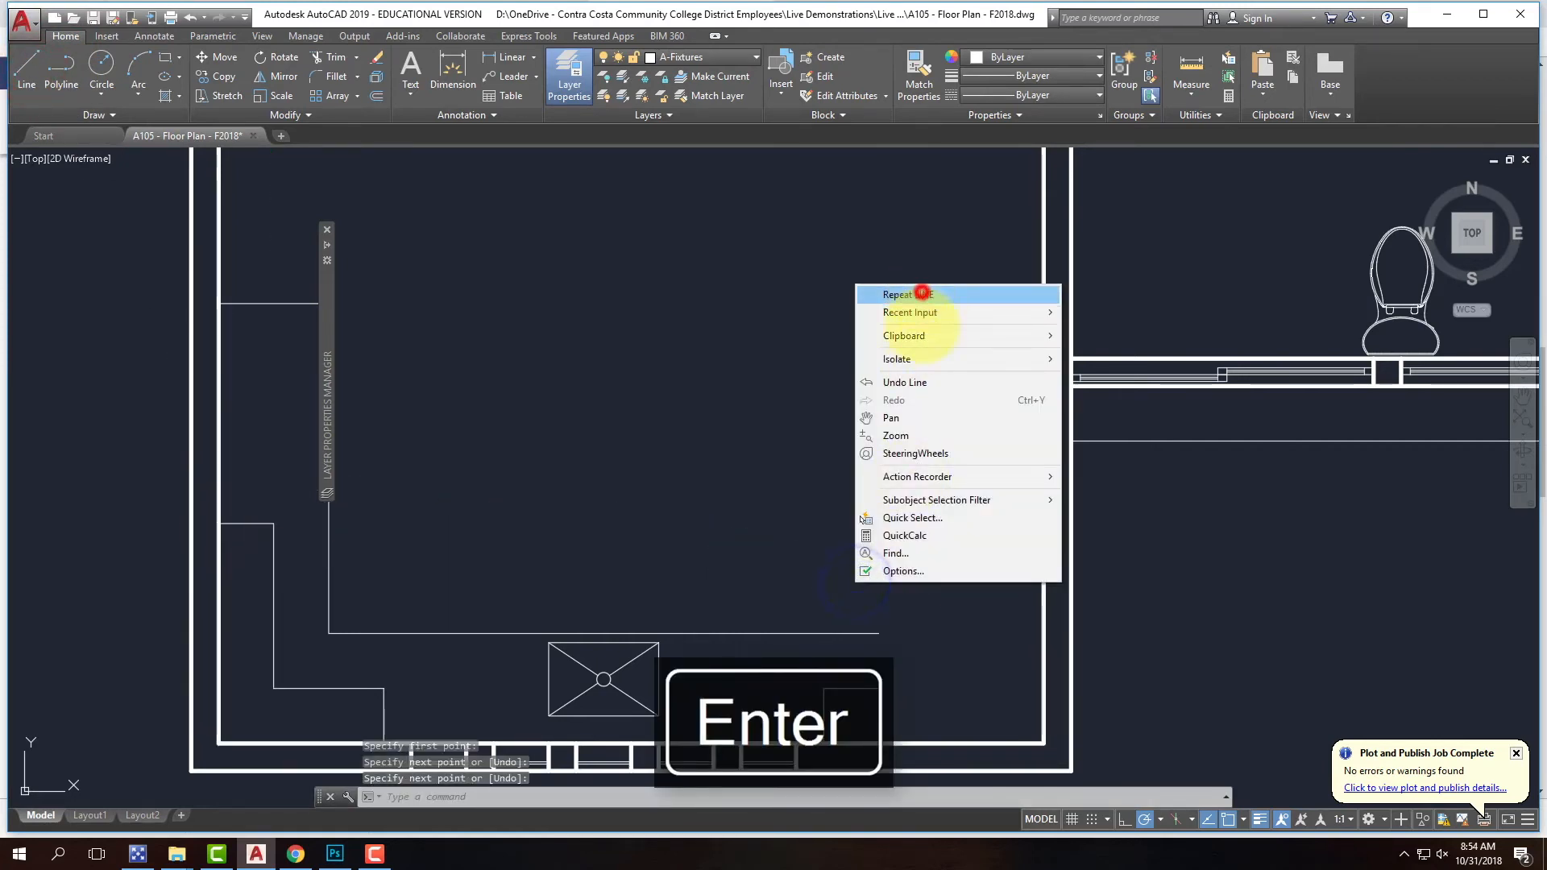
pyautogui.click(921, 294)
pyautogui.click(879, 634)
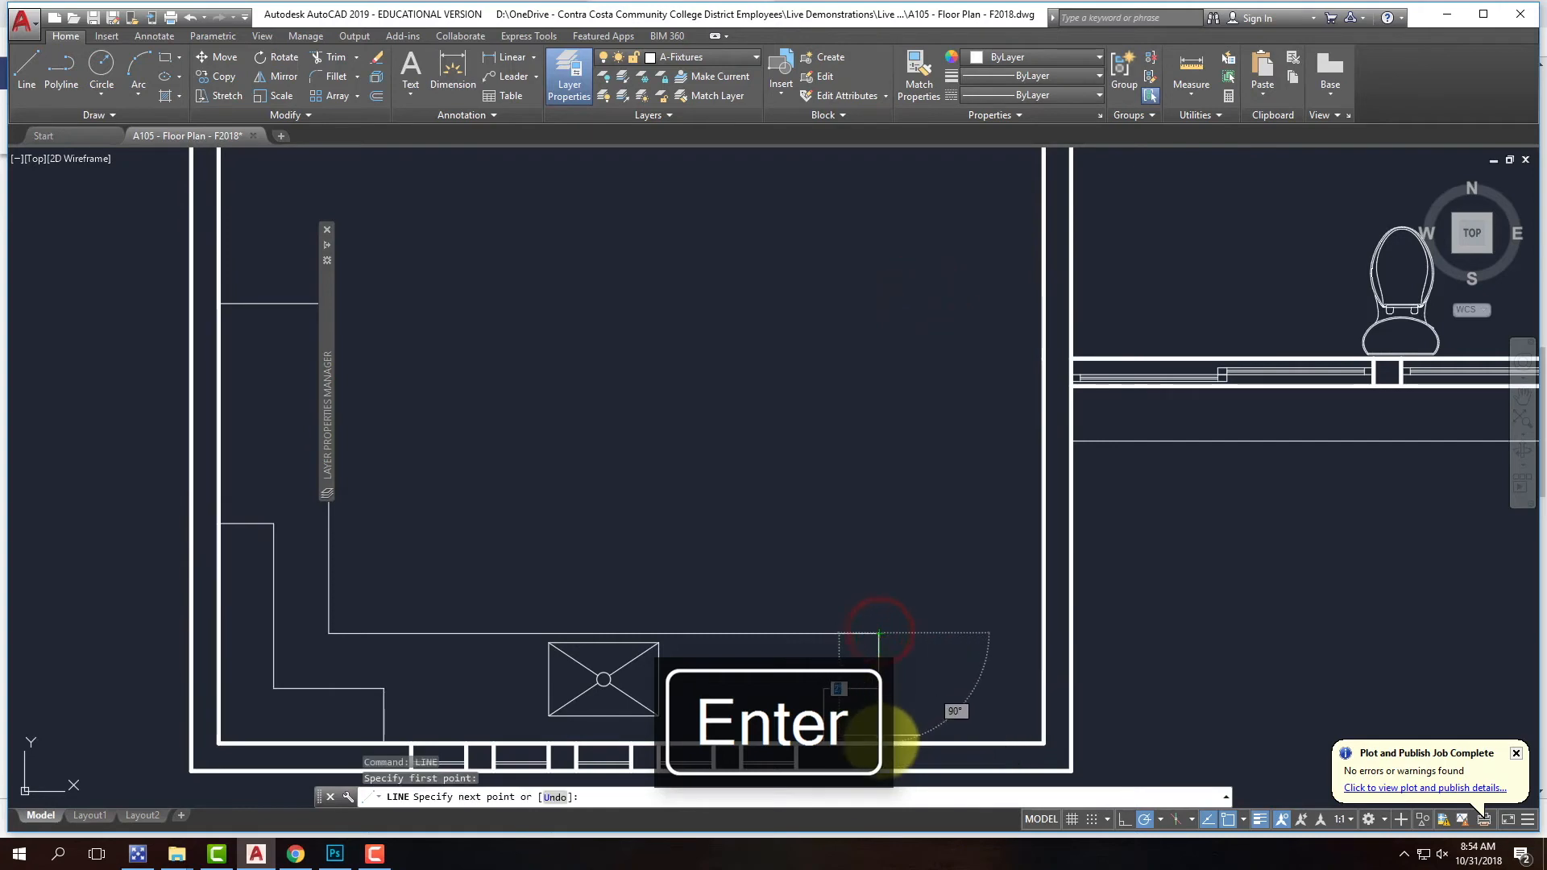
pyautogui.click(880, 739)
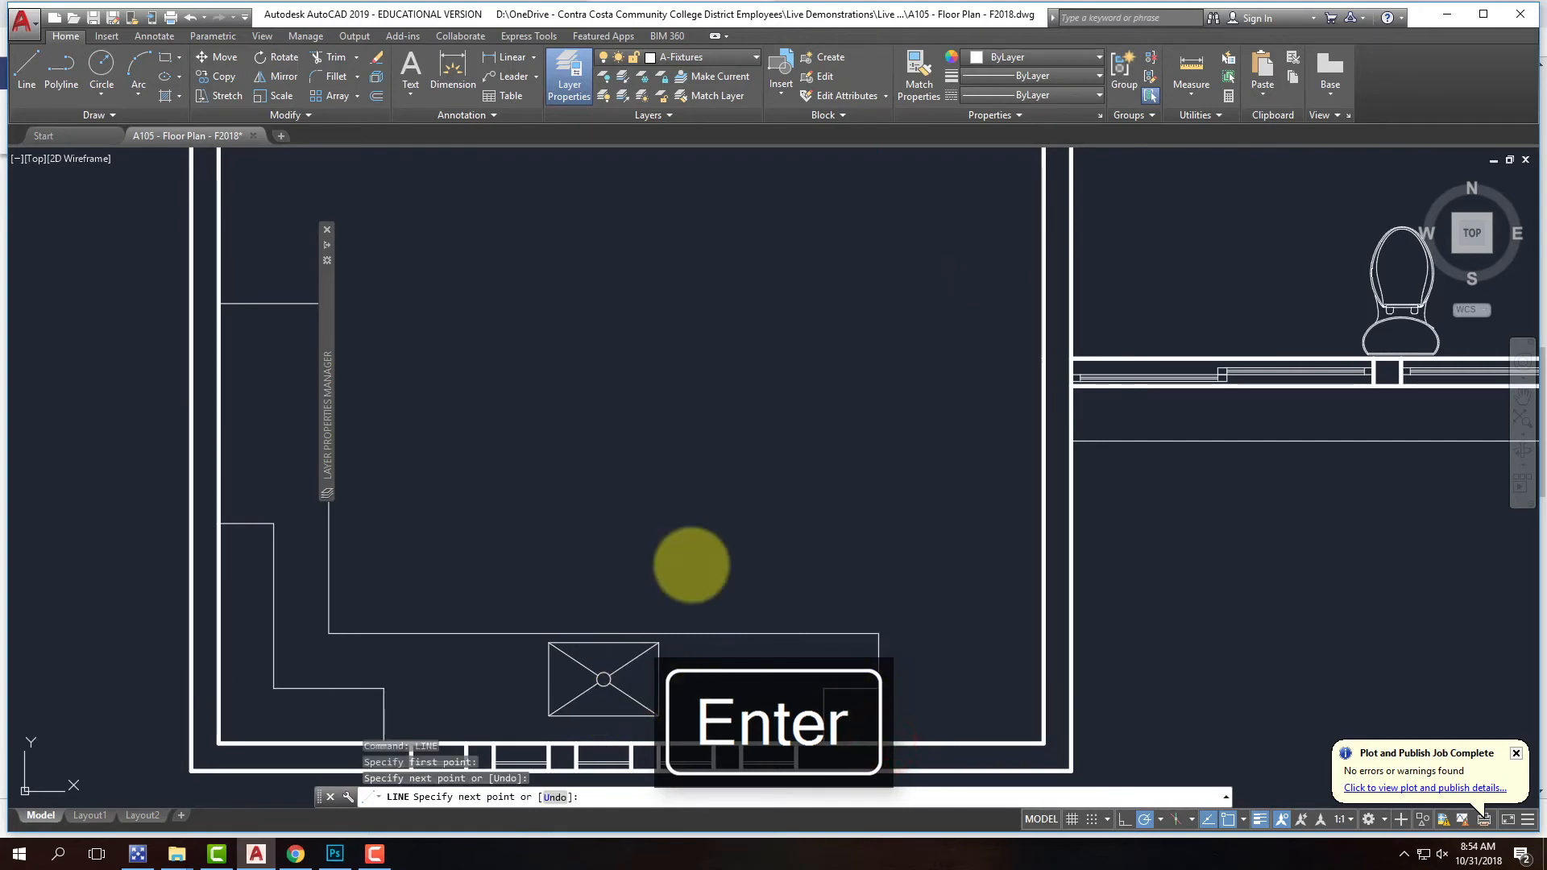
pyautogui.press('Return')
# - Plot the model to a JPG file with the <Previous plot> page setup, continuing to the choice of output file
pyautogui.scroll(-4, 510, 614)
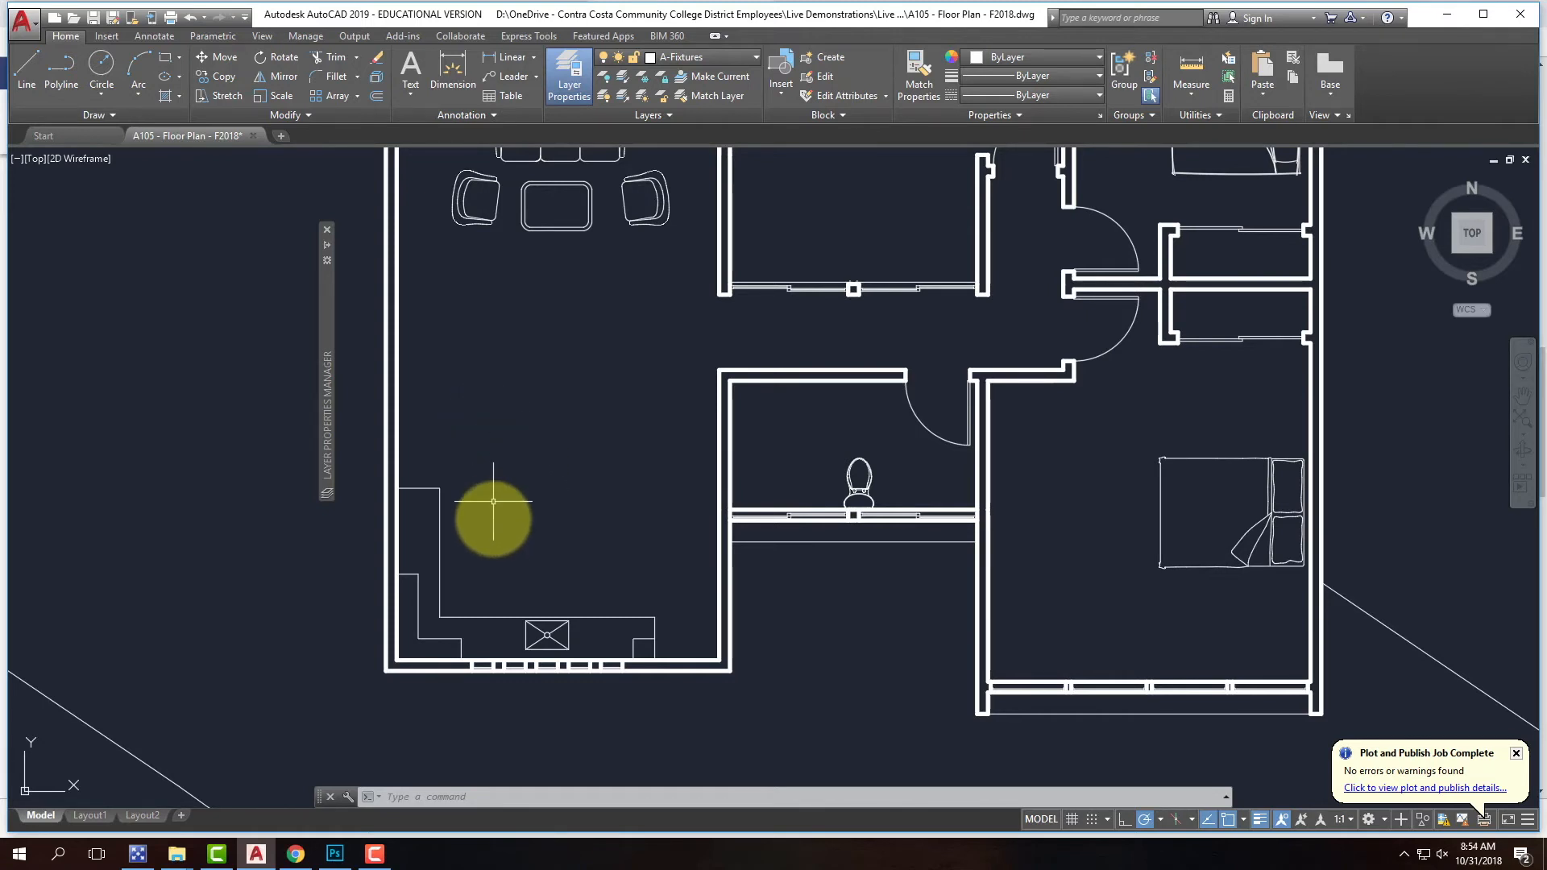
pyautogui.scroll(-2, 493, 521)
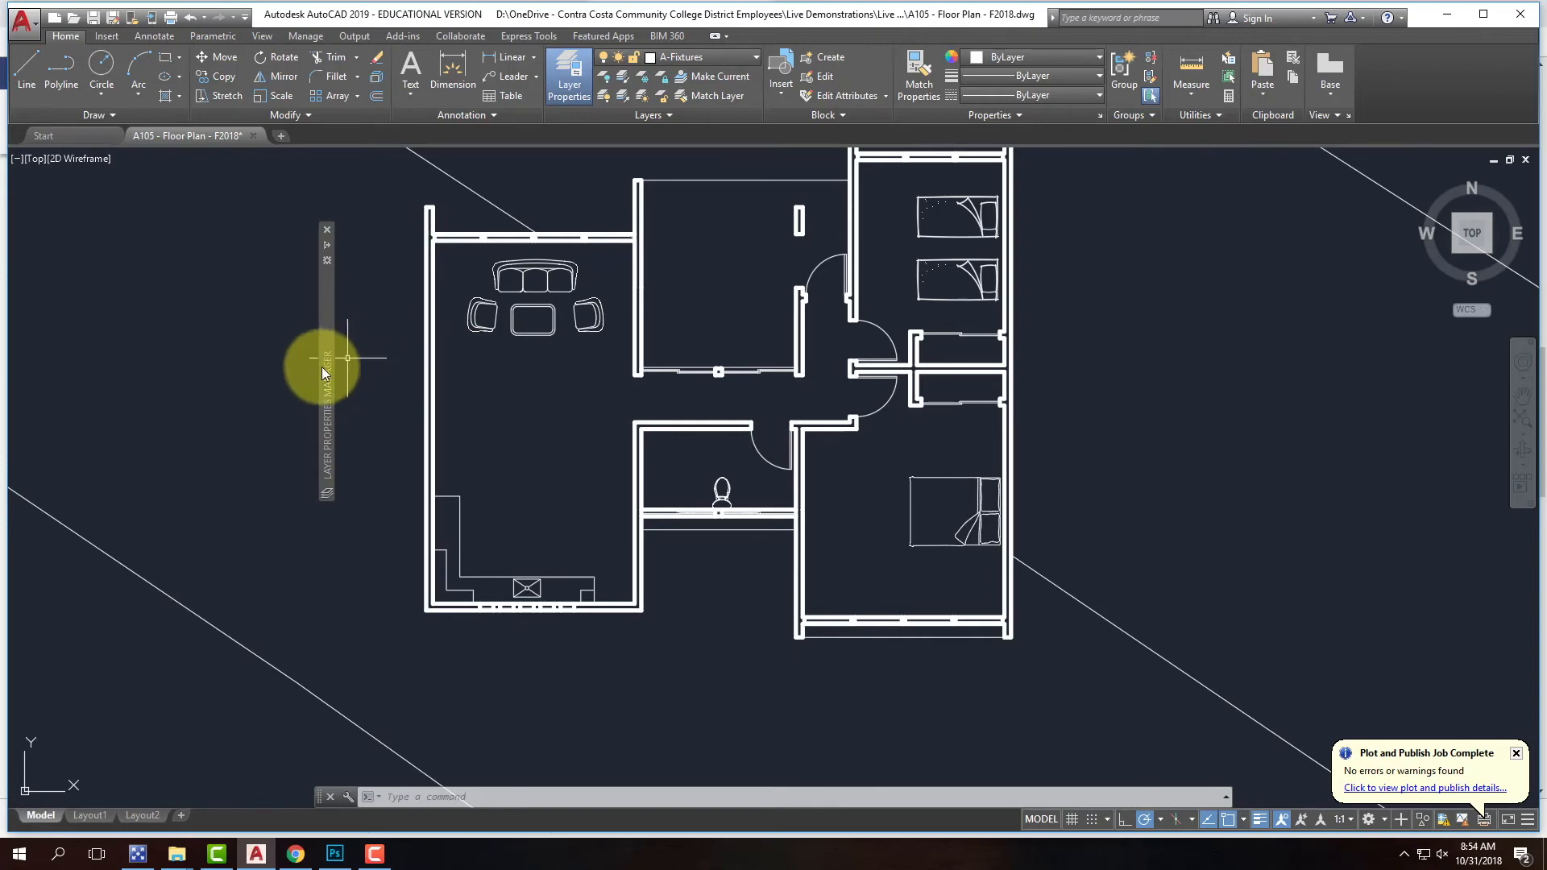
pyautogui.scroll(-2, 283, 559)
pyautogui.scroll(3, 501, 266)
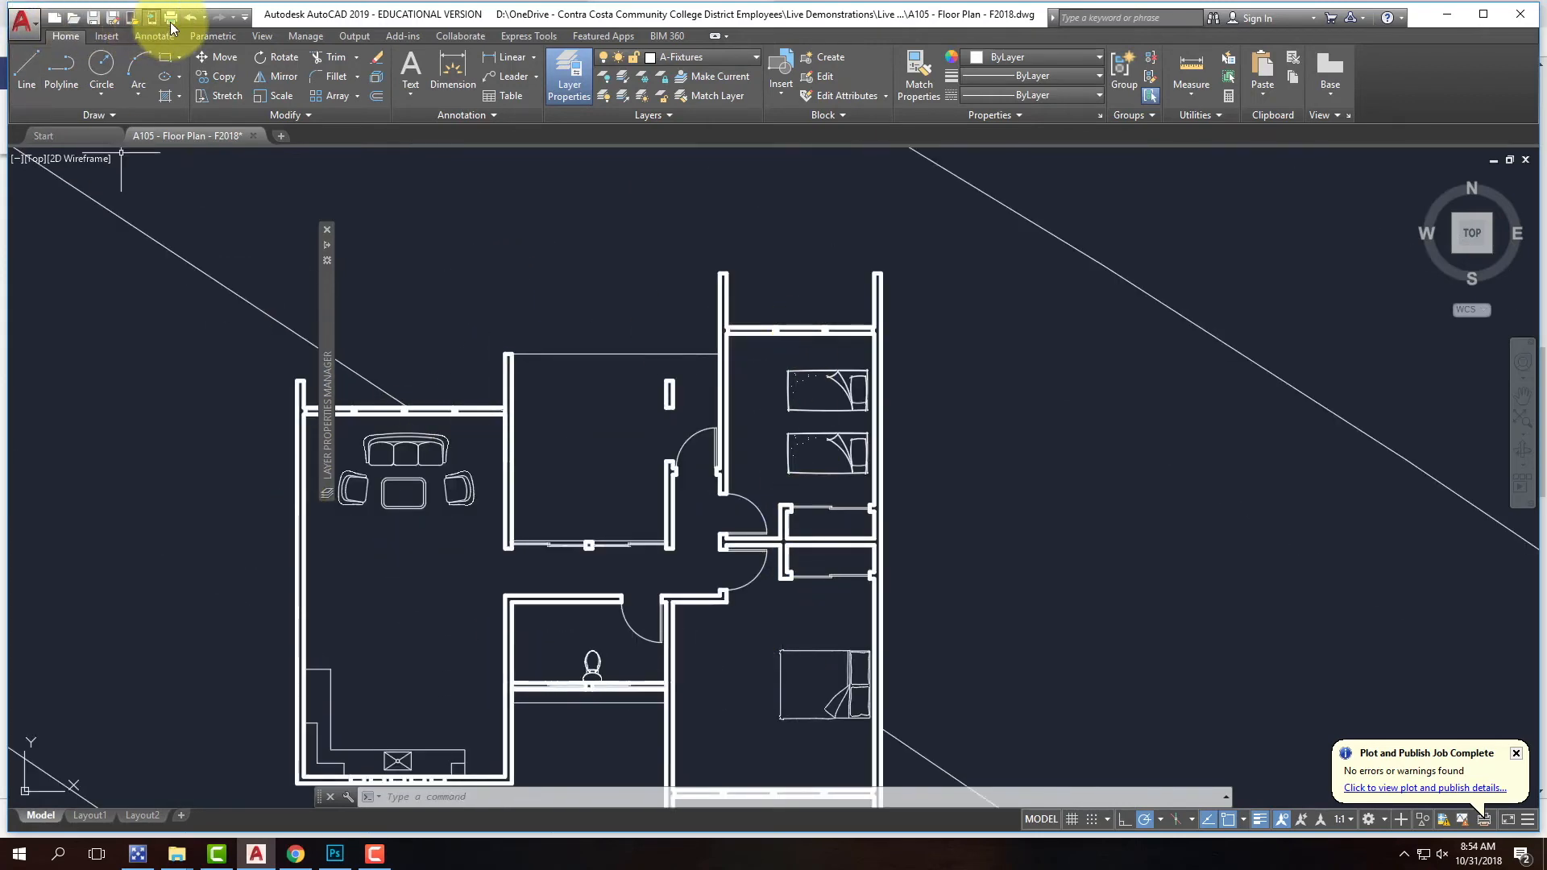
pyautogui.click(171, 18)
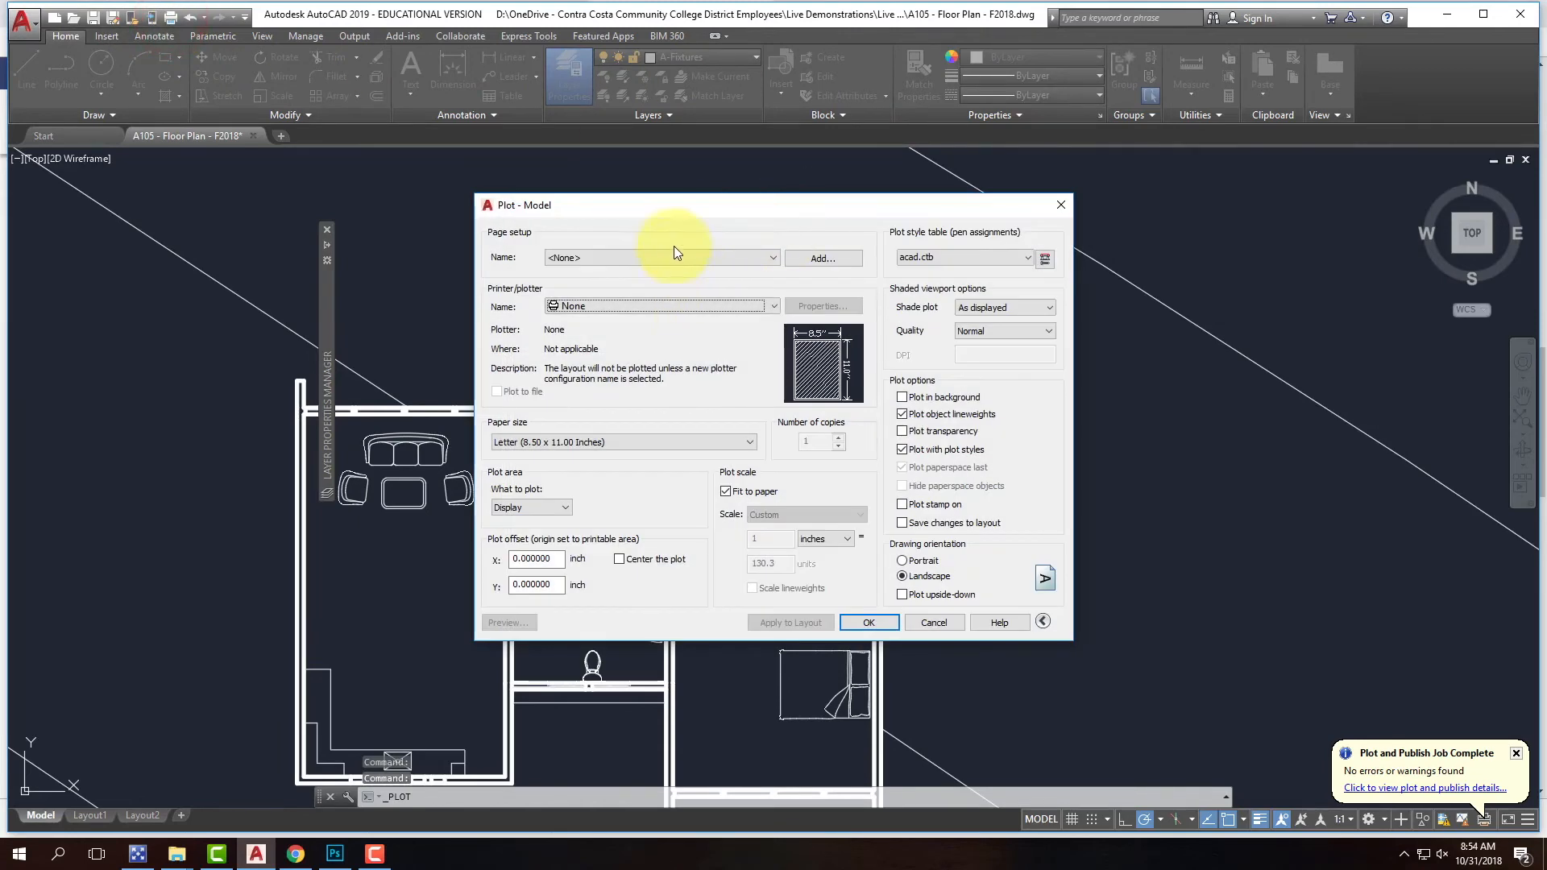
pyautogui.click(676, 260)
pyautogui.click(675, 278)
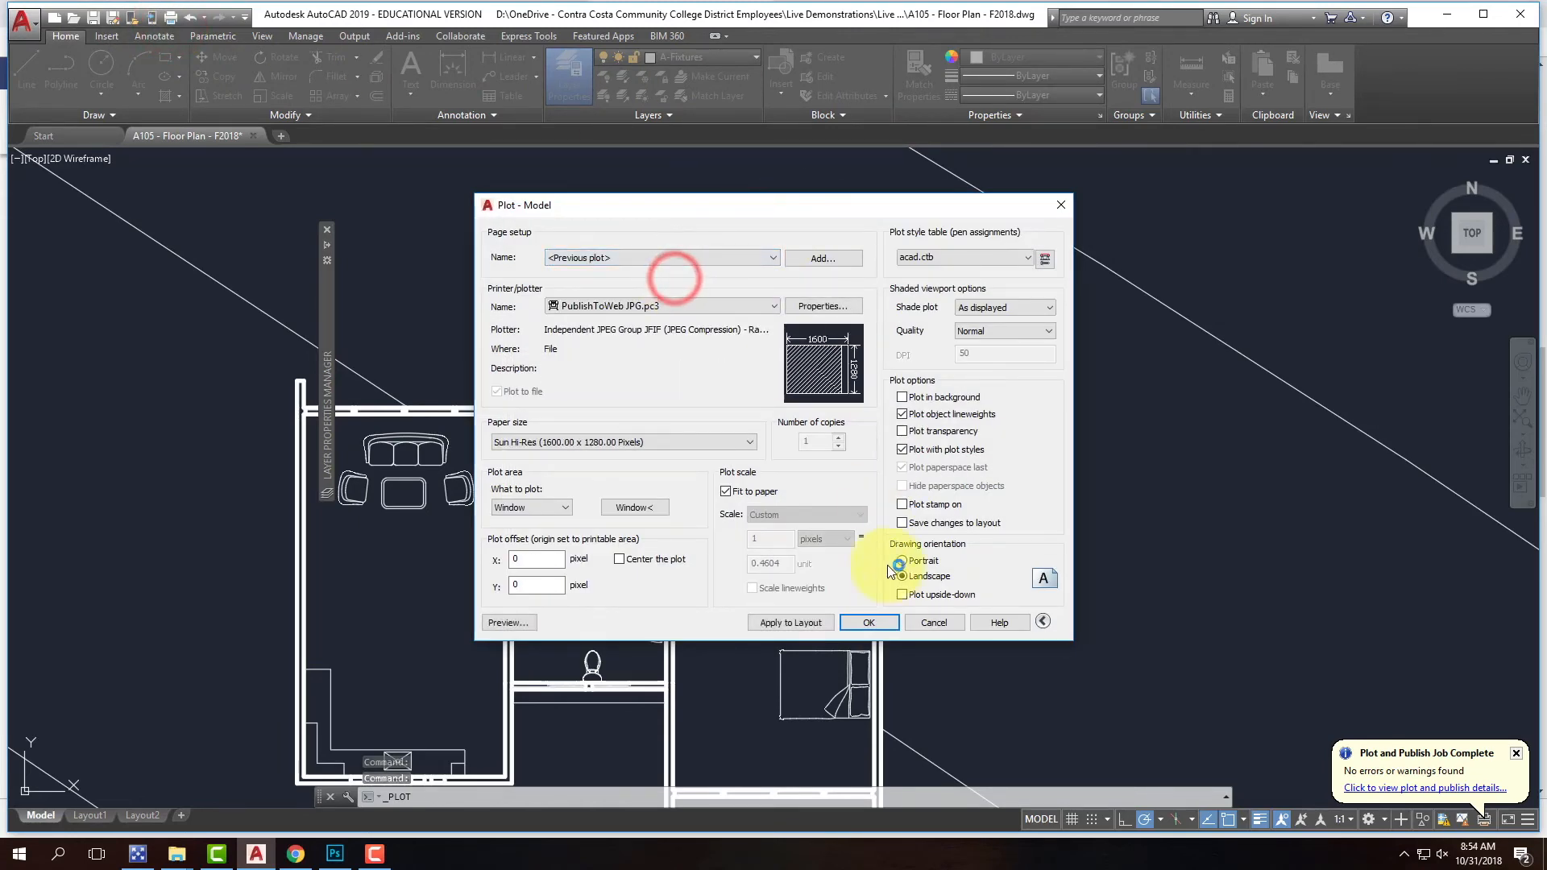
pyautogui.click(869, 622)
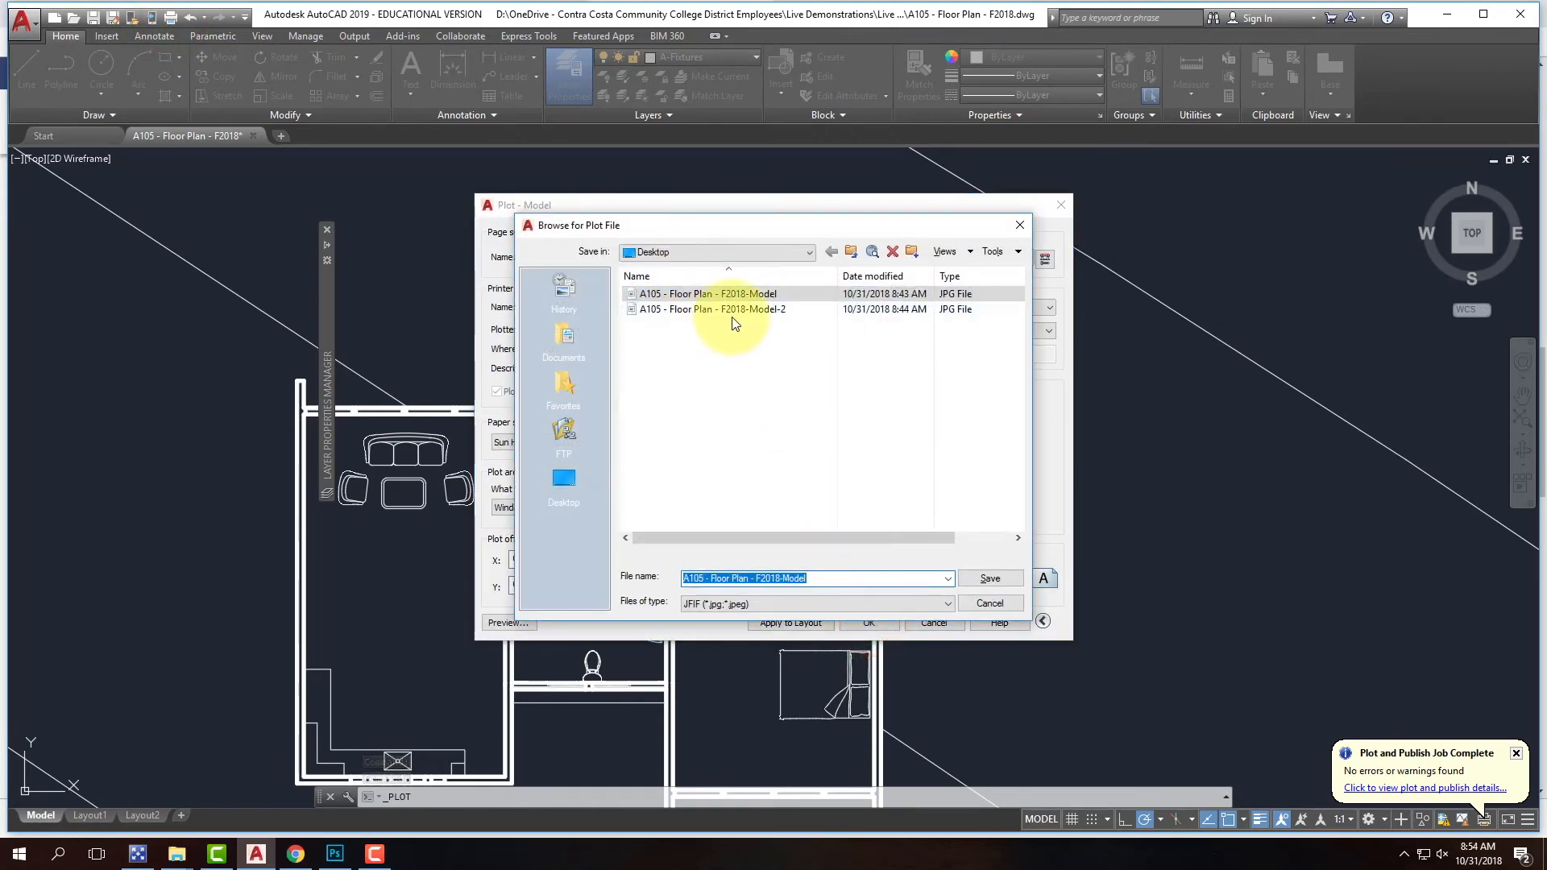
# - Save the plot to the Desktop as a JPG named A105 - Floor Plan - F2018-Model-3
pyautogui.click(735, 310)
pyautogui.click(852, 582)
pyautogui.click(829, 578)
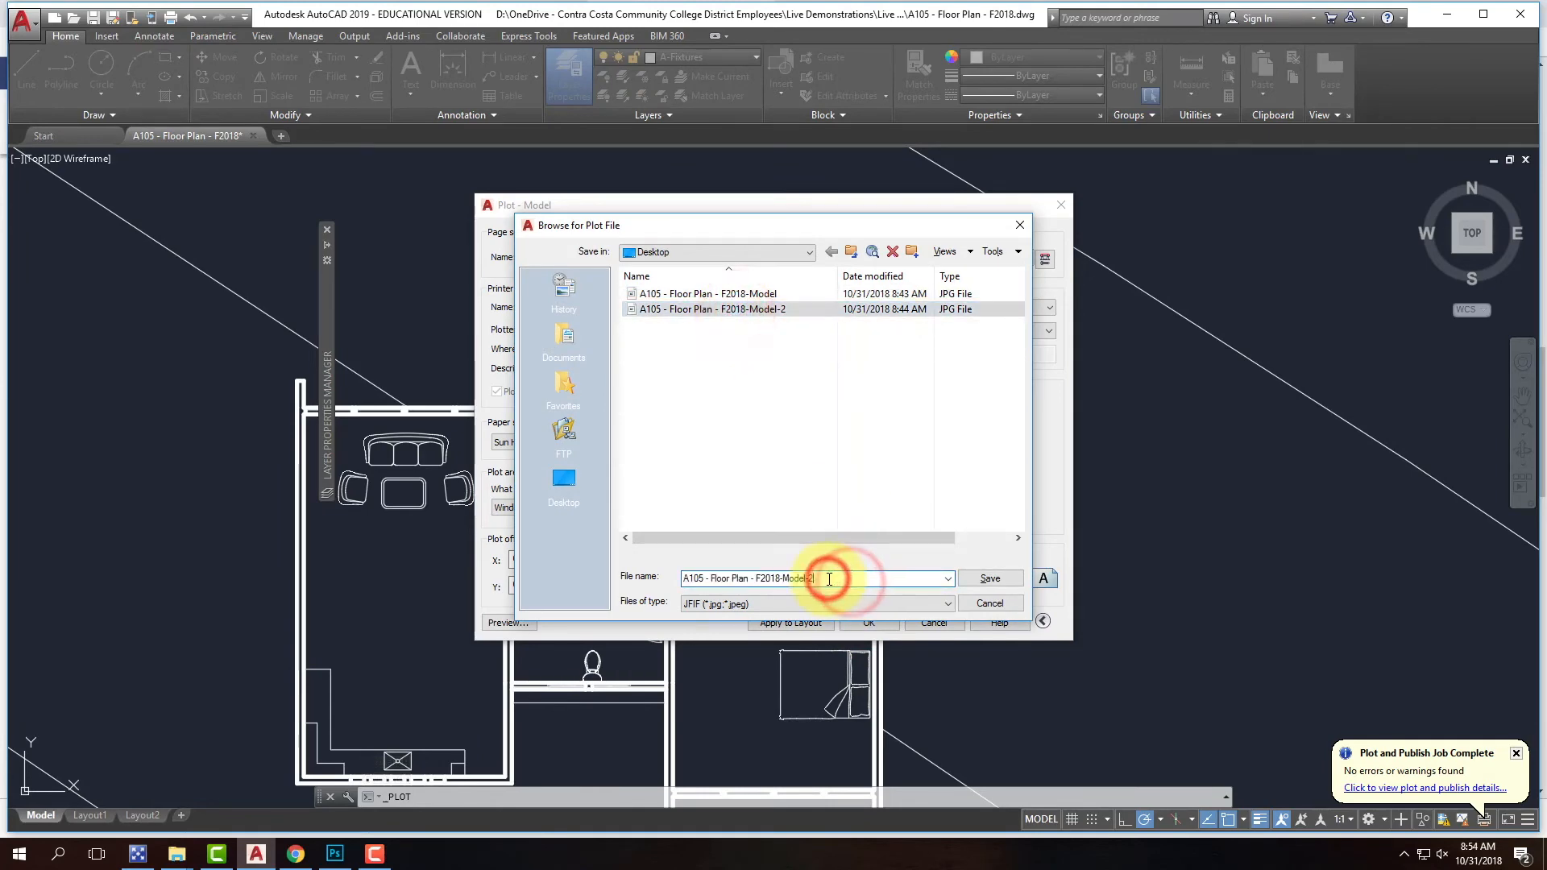
pyautogui.press('BackSpace')
pyautogui.write('3')
pyautogui.click(990, 578)
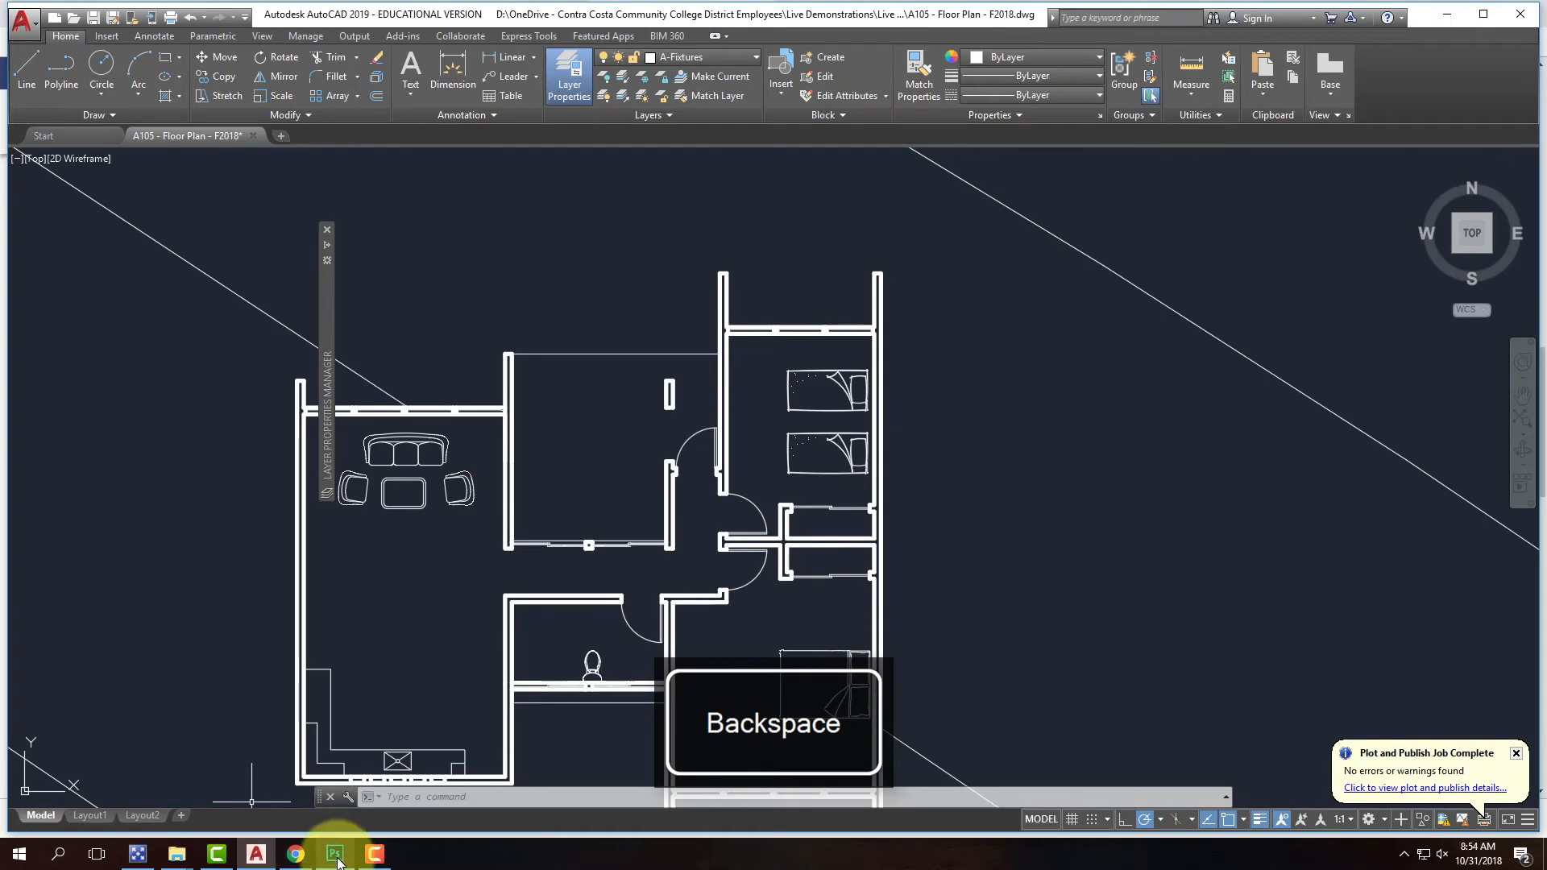
# - Minimize the AutoCAD and browser windows and open the newly plotted Model-3 JPG from the desktop in Photoshop
pyautogui.moveTo(338, 862)
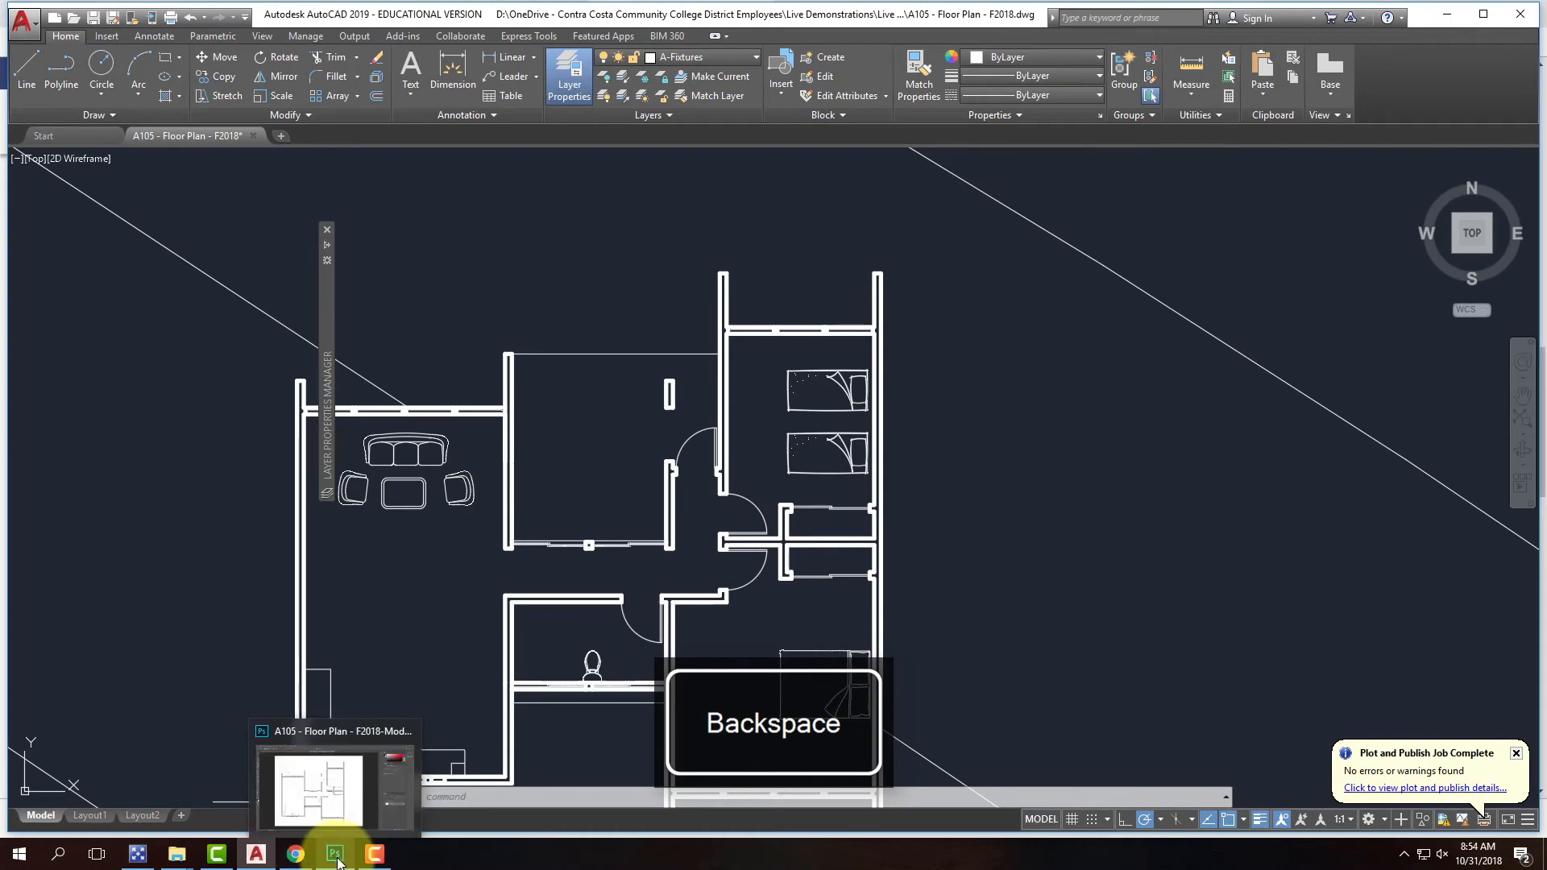
pyautogui.click(1443, 19)
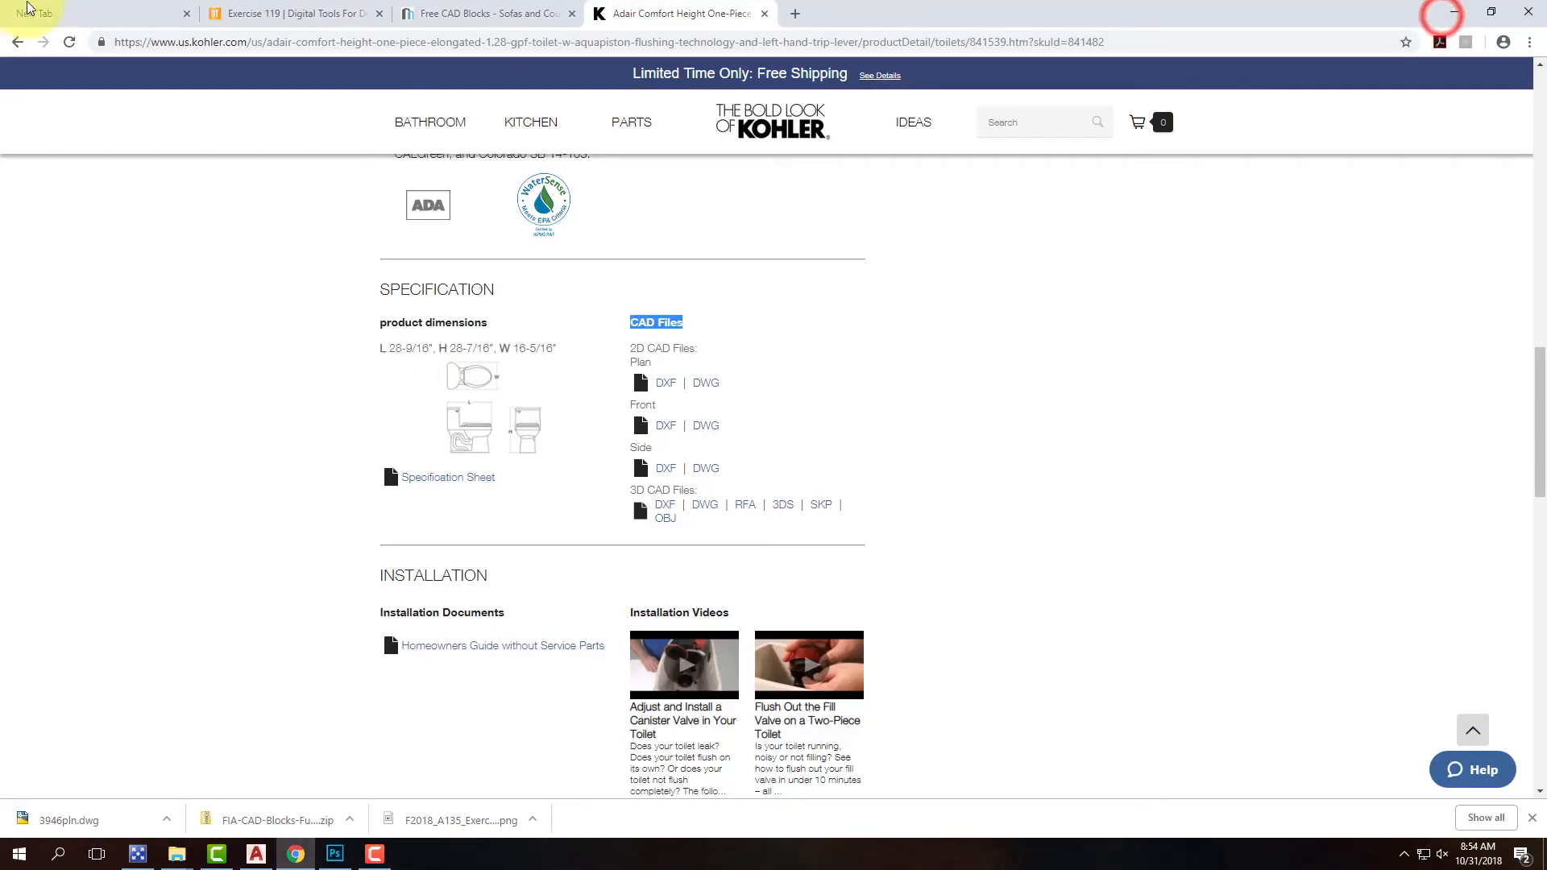
pyautogui.click(1450, 15)
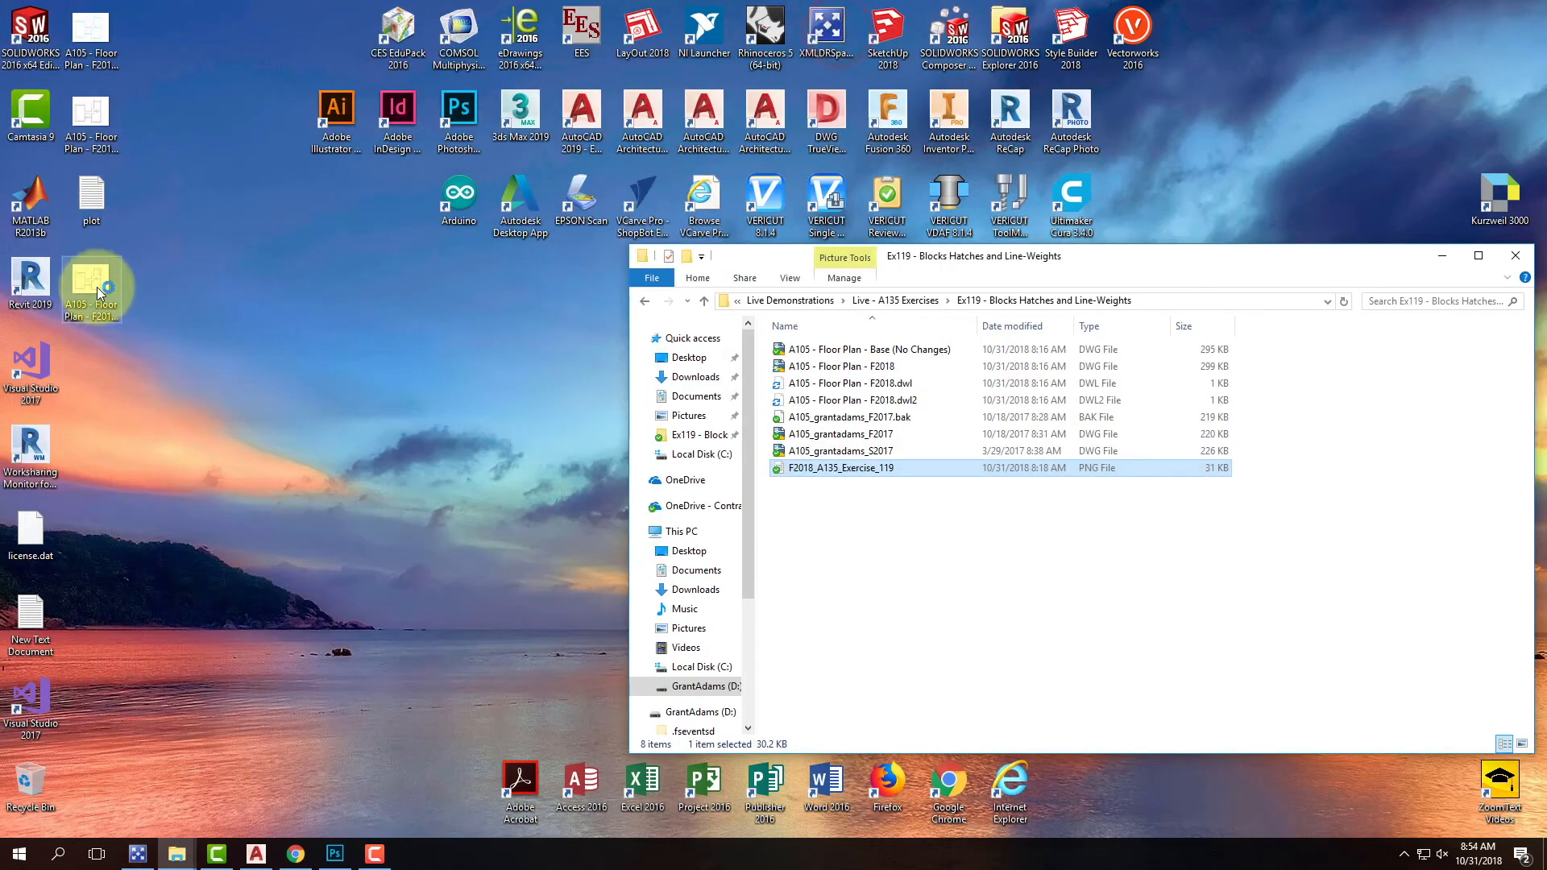
pyautogui.click(99, 282)
pyautogui.moveTo(92, 284)
pyautogui.mouseDown()
pyautogui.moveTo(297, 705)
pyautogui.moveTo(304, 851)
pyautogui.moveTo(376, 861)
pyautogui.moveTo(344, 850)
pyautogui.moveTo(736, 72)
pyautogui.moveTo(859, 62)
pyautogui.mouseUp()
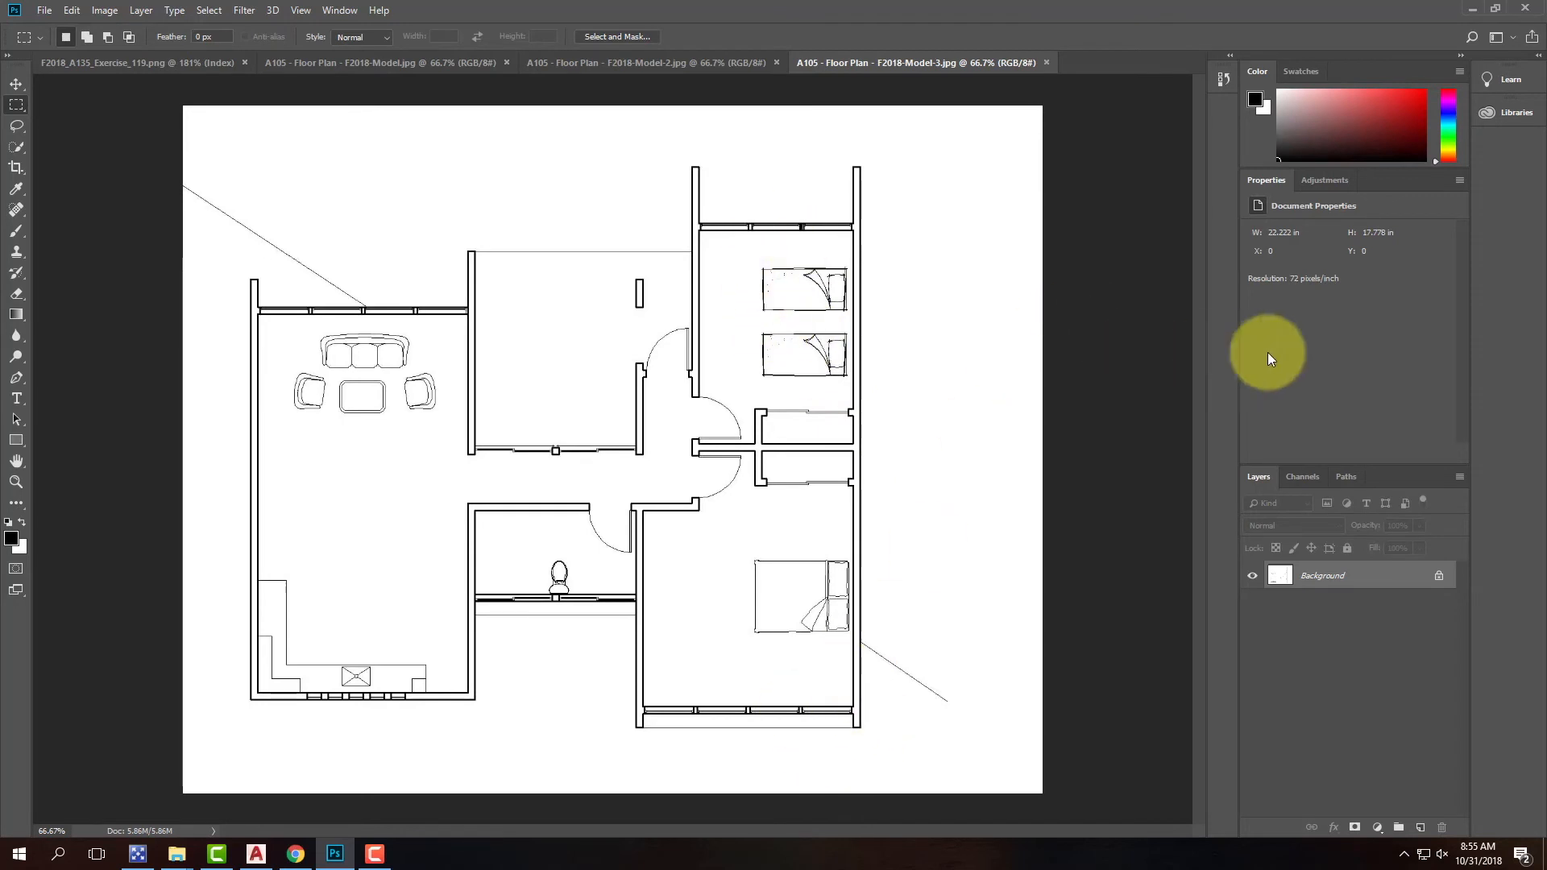
# - Minimize Photoshop and switch back to the floor plan drawing in AutoCAD
pyautogui.click(1468, 8)
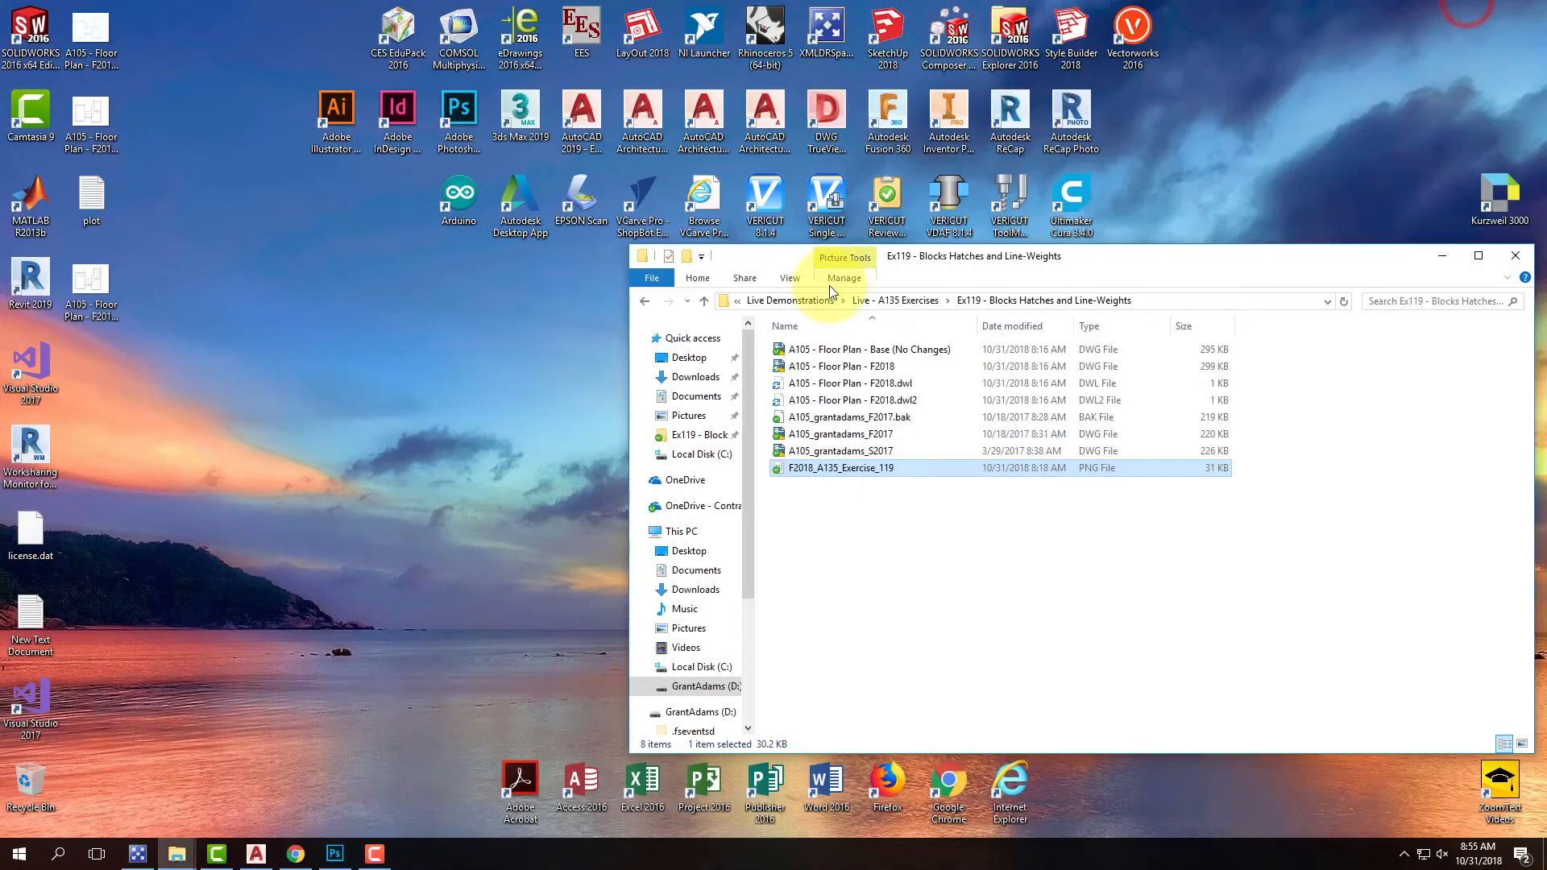
pyautogui.click(256, 856)
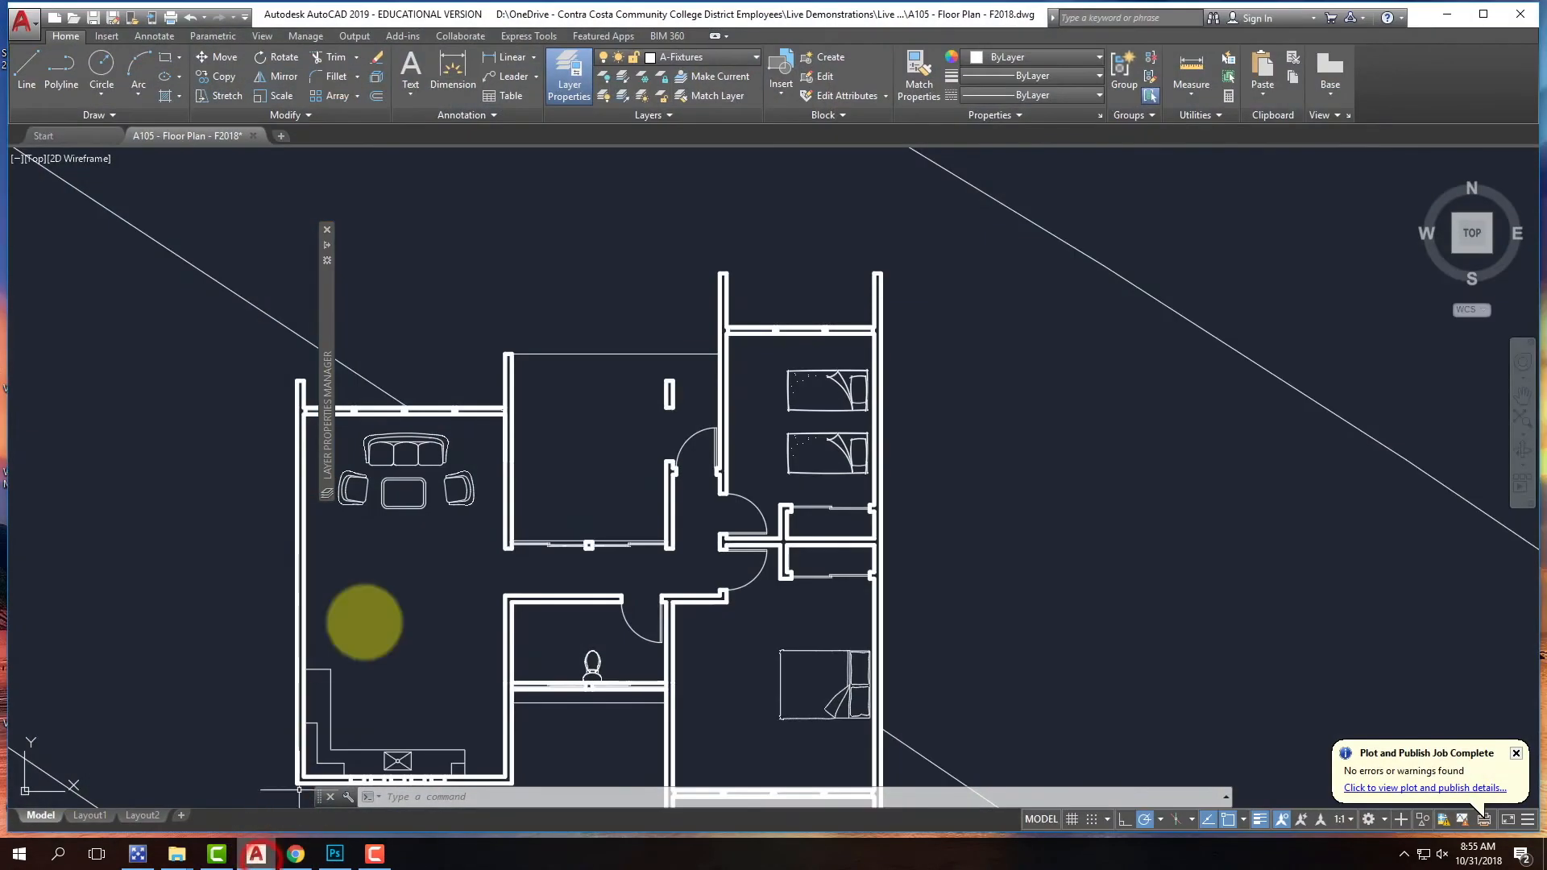
pyautogui.scroll(-2, 515, 217)
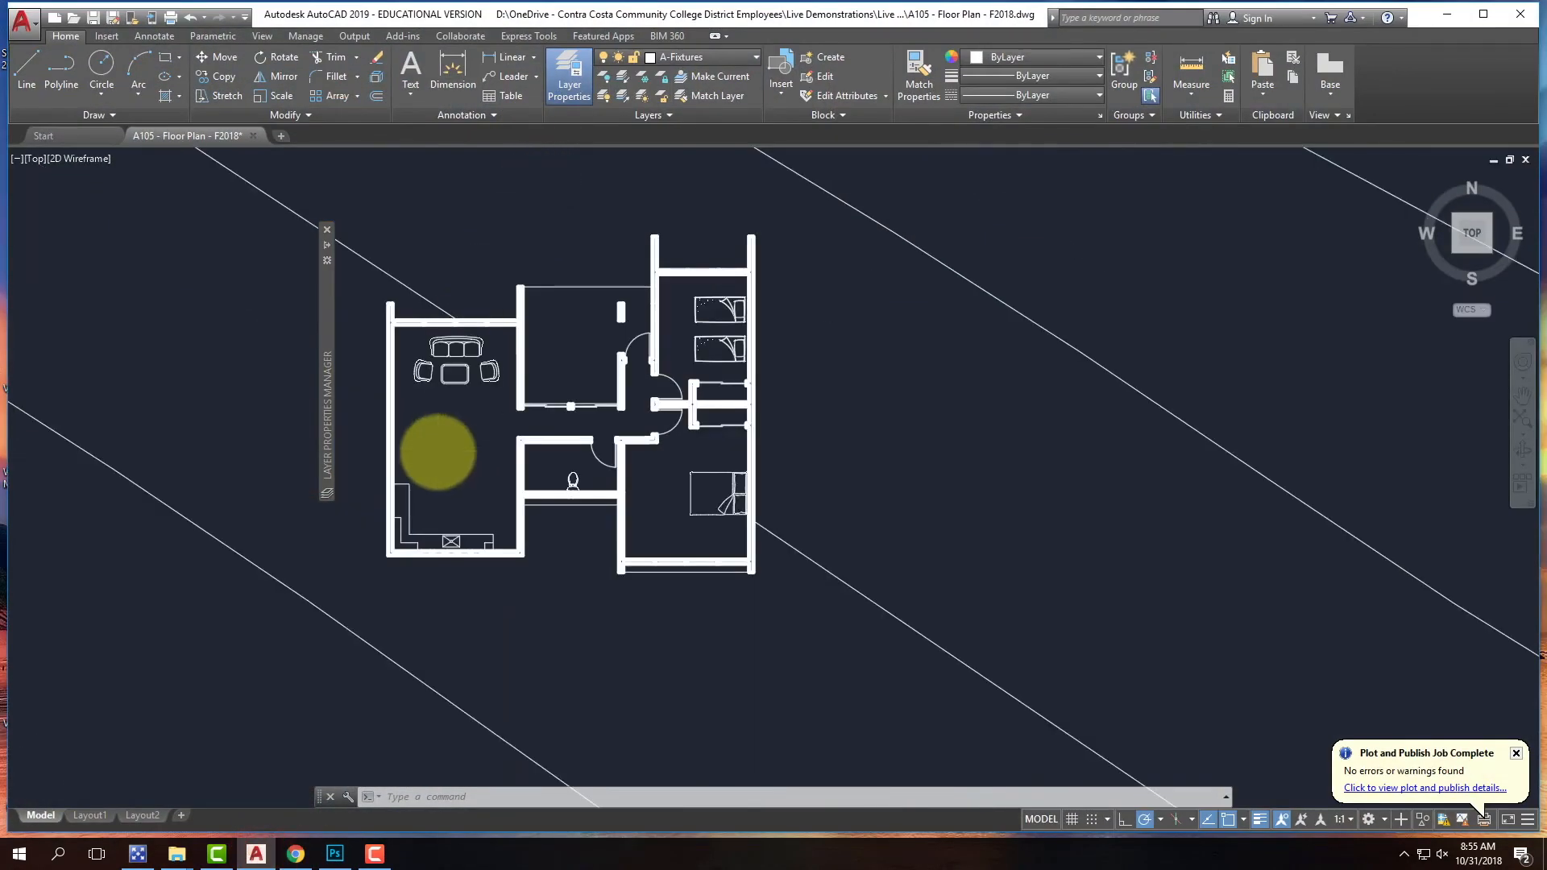
pyautogui.scroll(2, 438, 451)
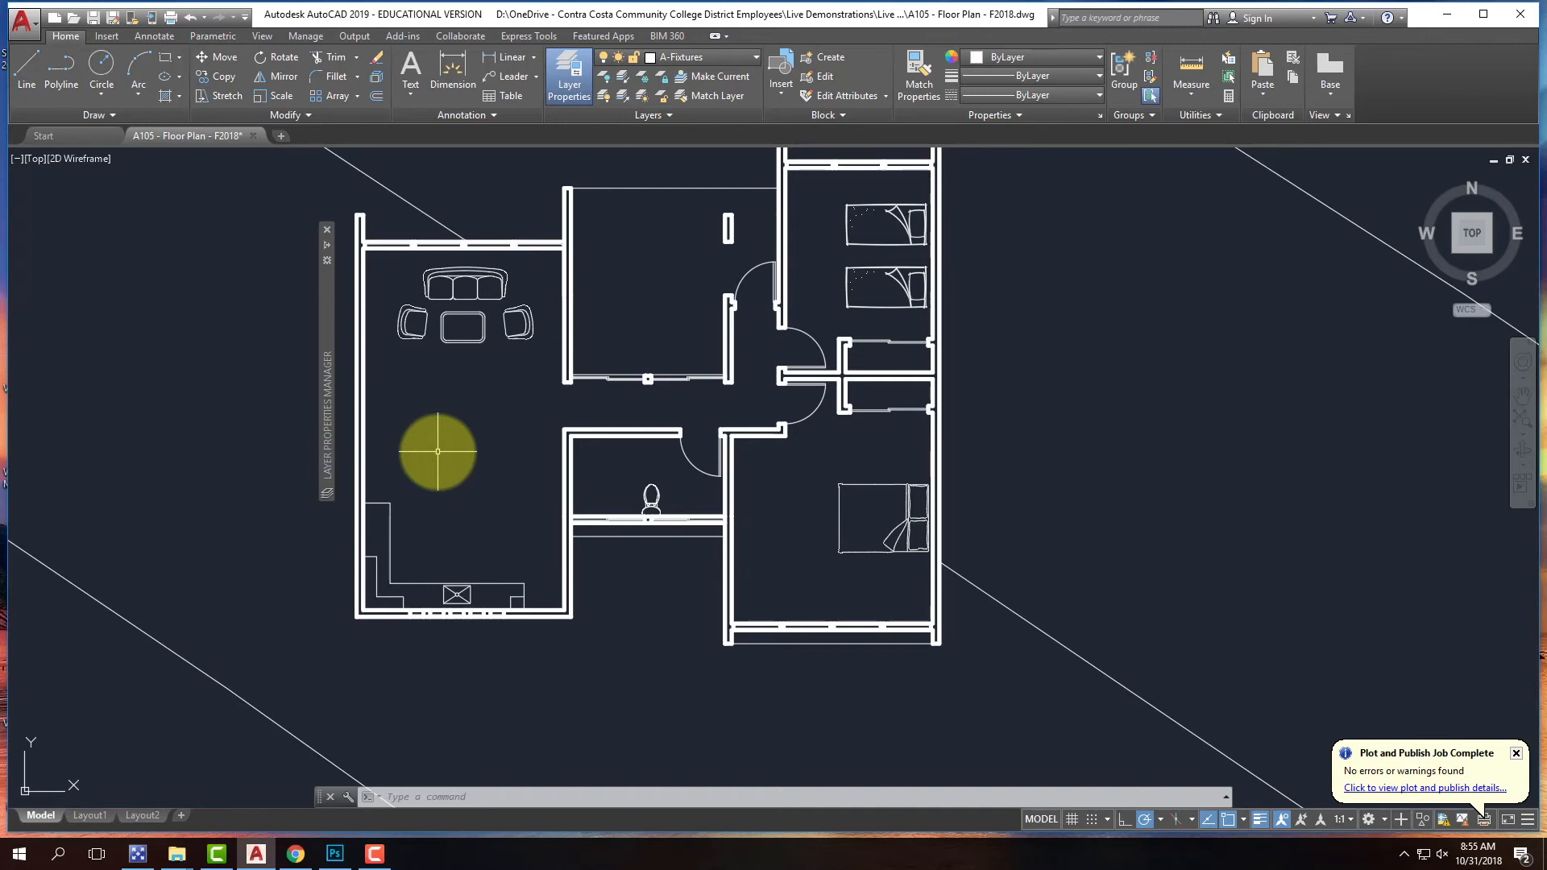
pyautogui.scroll(-5, 432, 511)
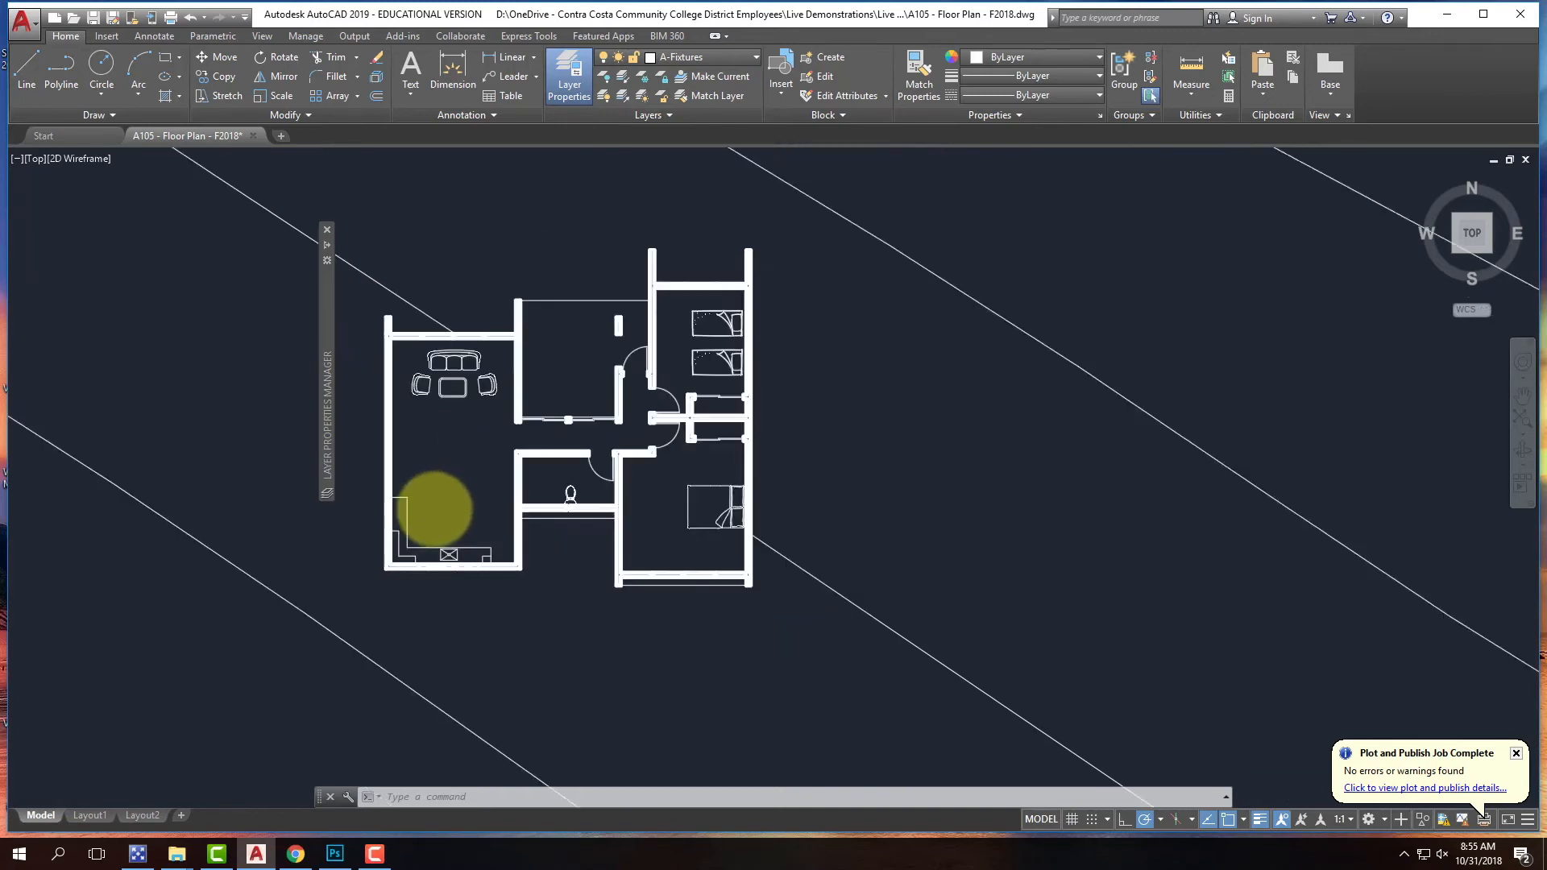
pyautogui.scroll(4, 369, 432)
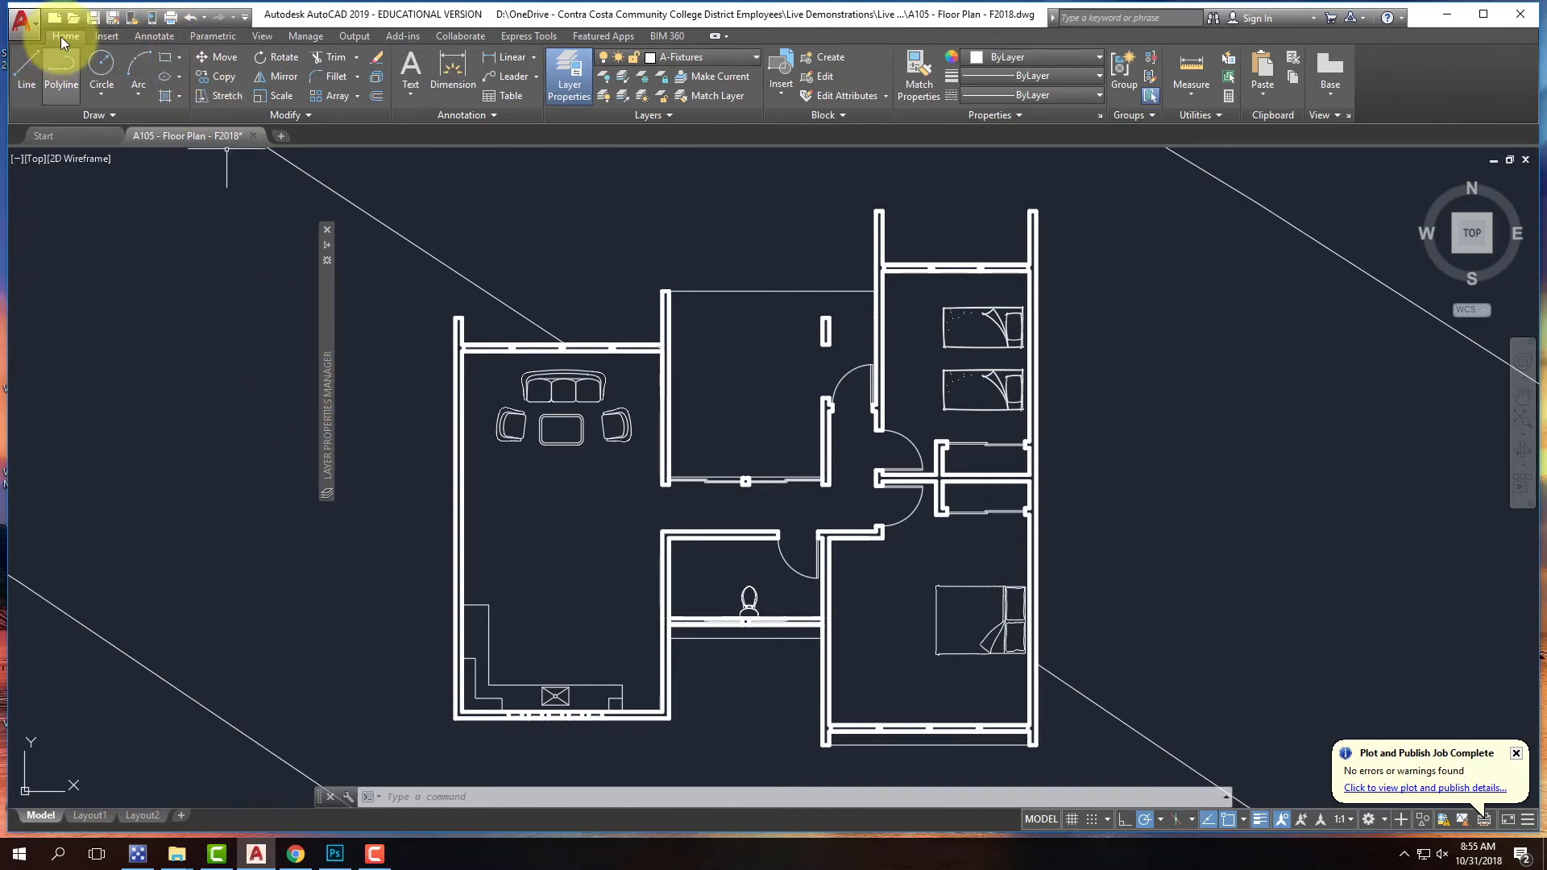
# - Start a hatch inside the living room's west exterior wall and set its pattern to SOLID
pyautogui.click(166, 99)
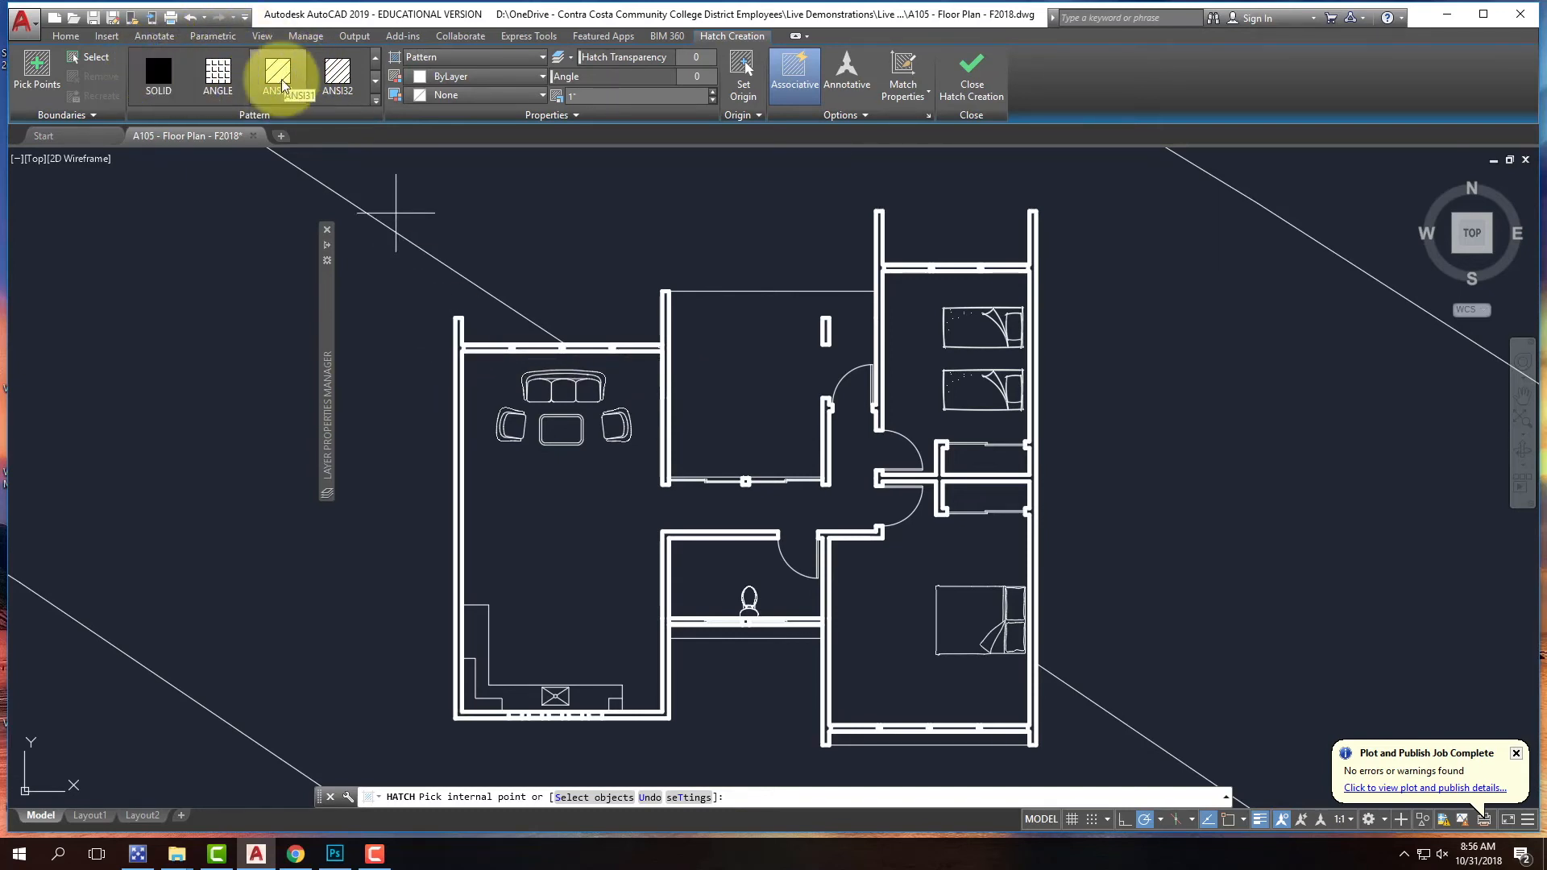
pyautogui.click(456, 350)
pyautogui.scroll(10, 448, 362)
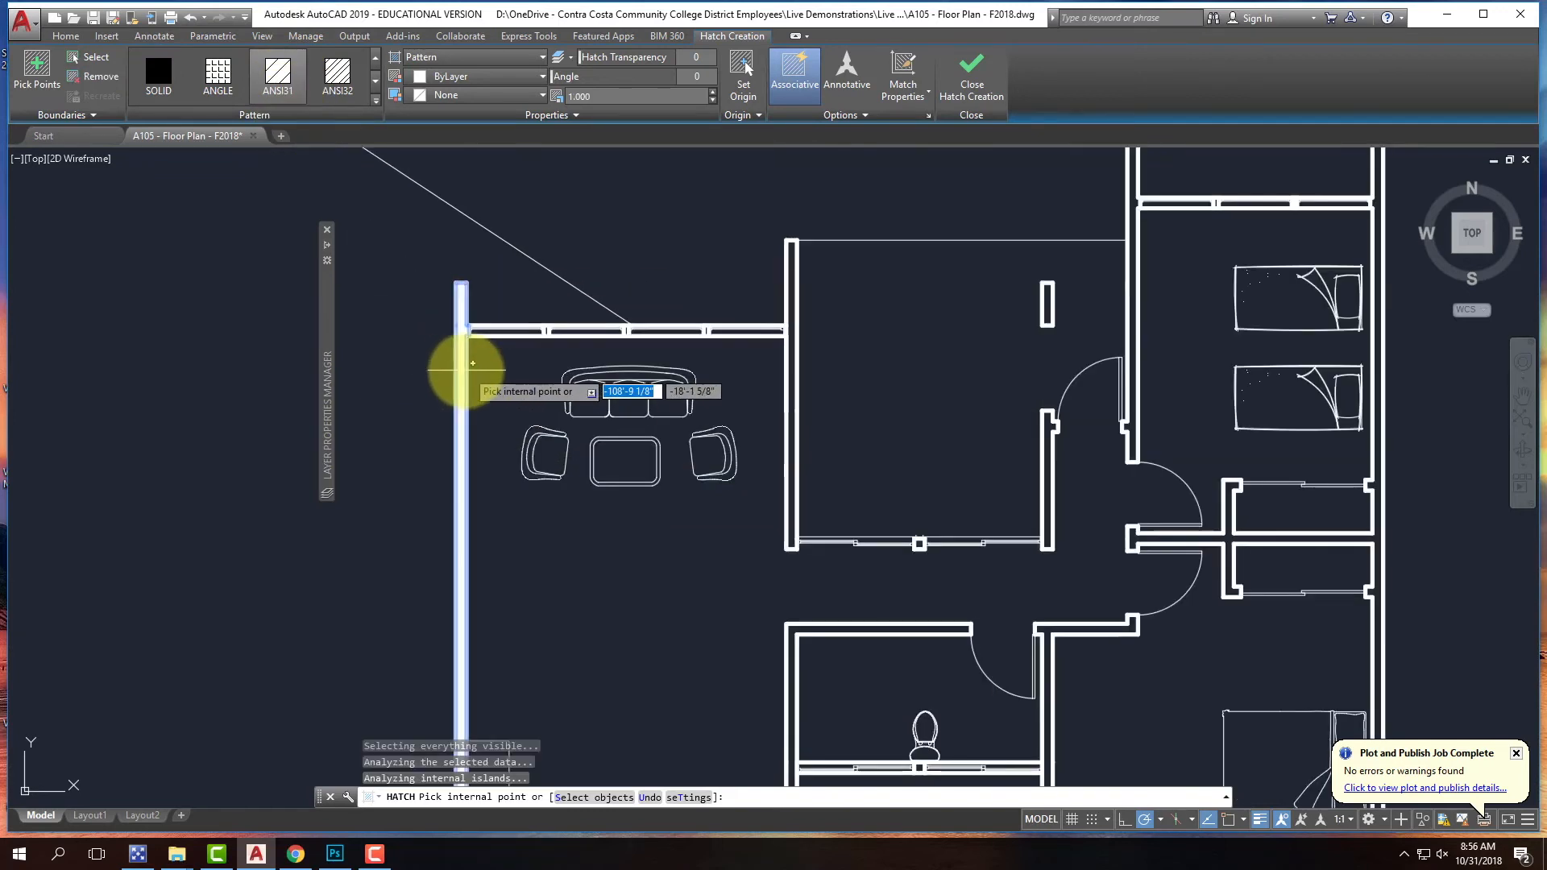
pyautogui.scroll(5, 399, 349)
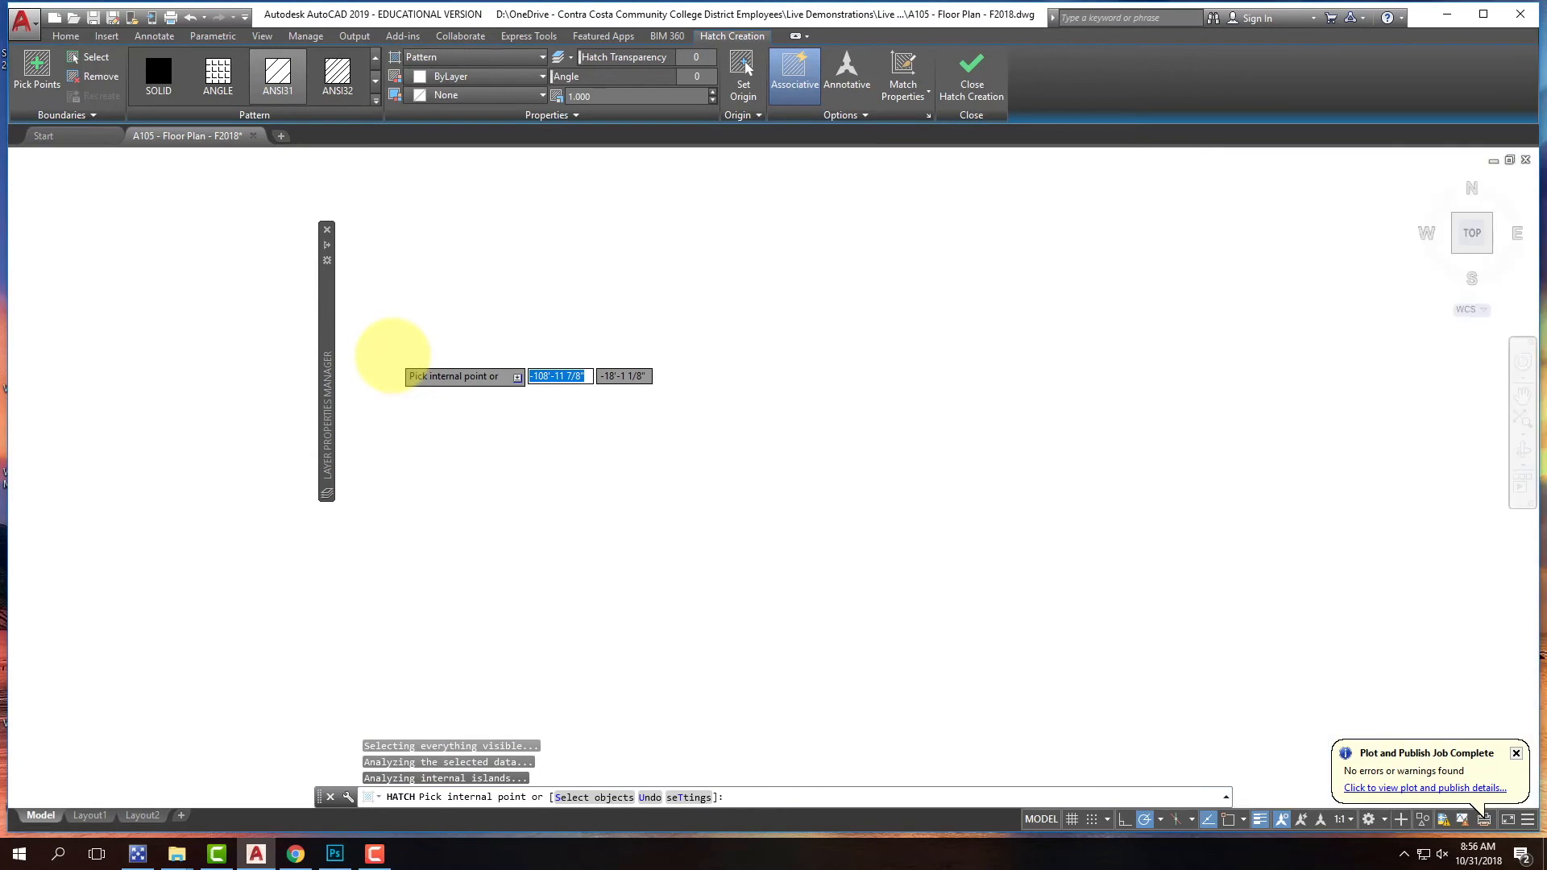
pyautogui.scroll(-8, 509, 447)
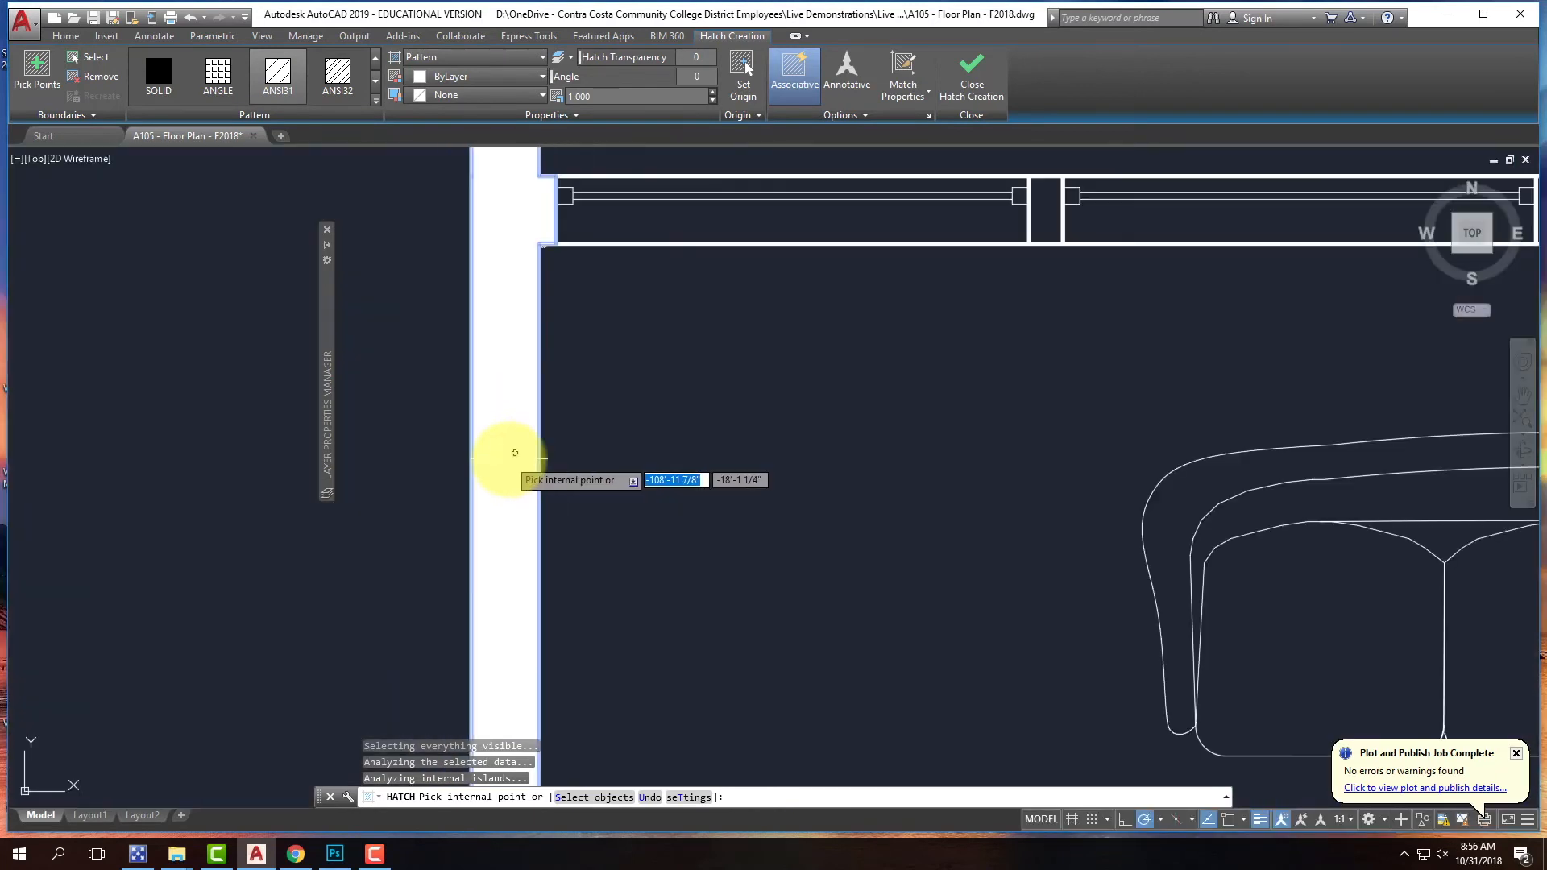
pyautogui.click(166, 74)
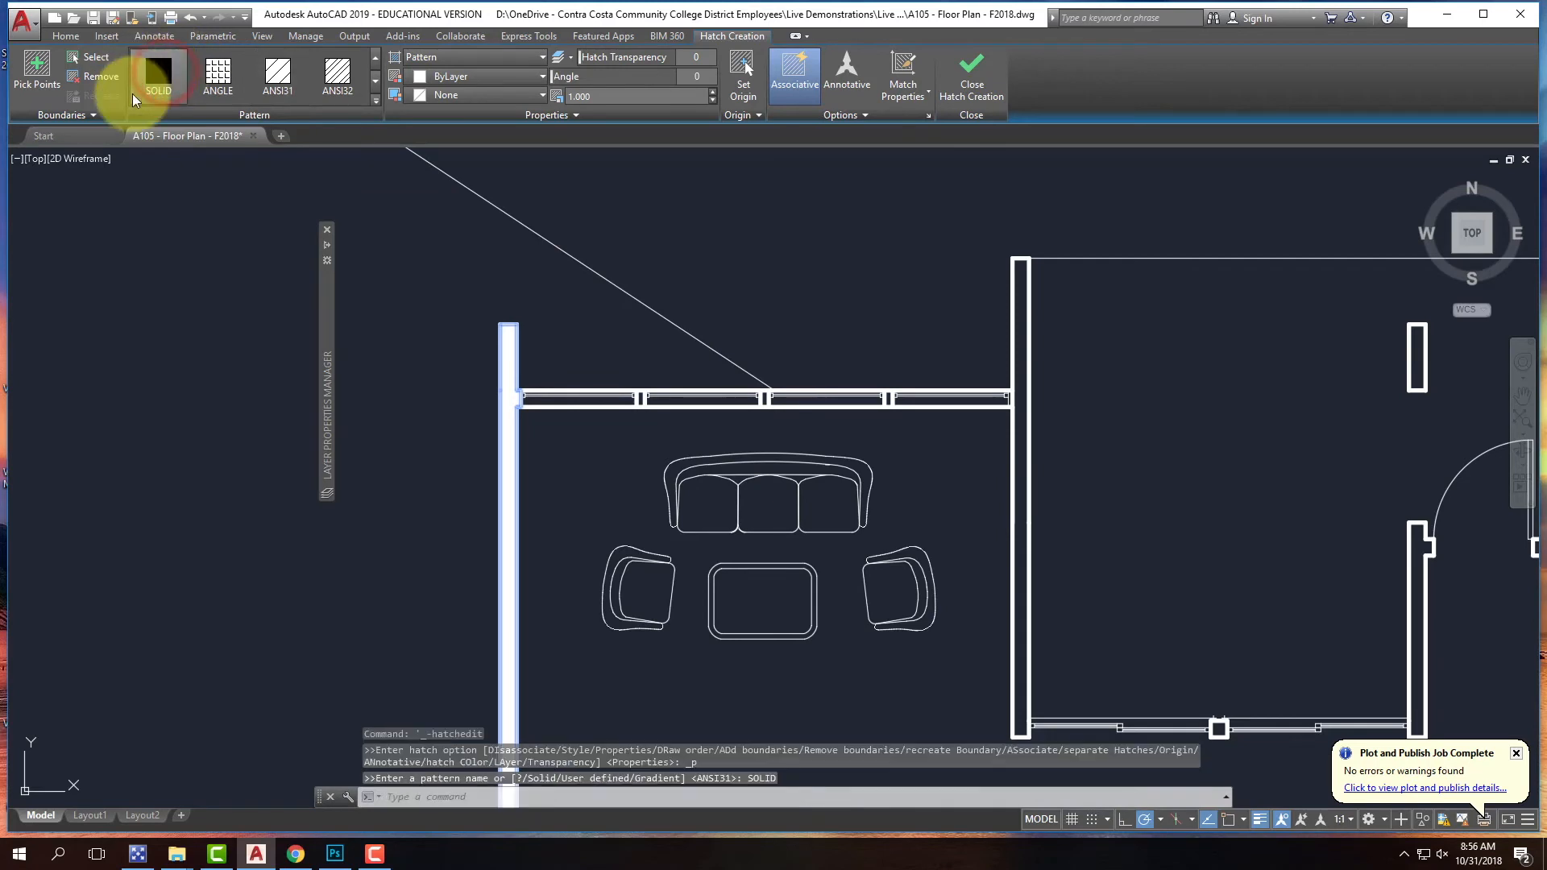
pyautogui.click(158, 83)
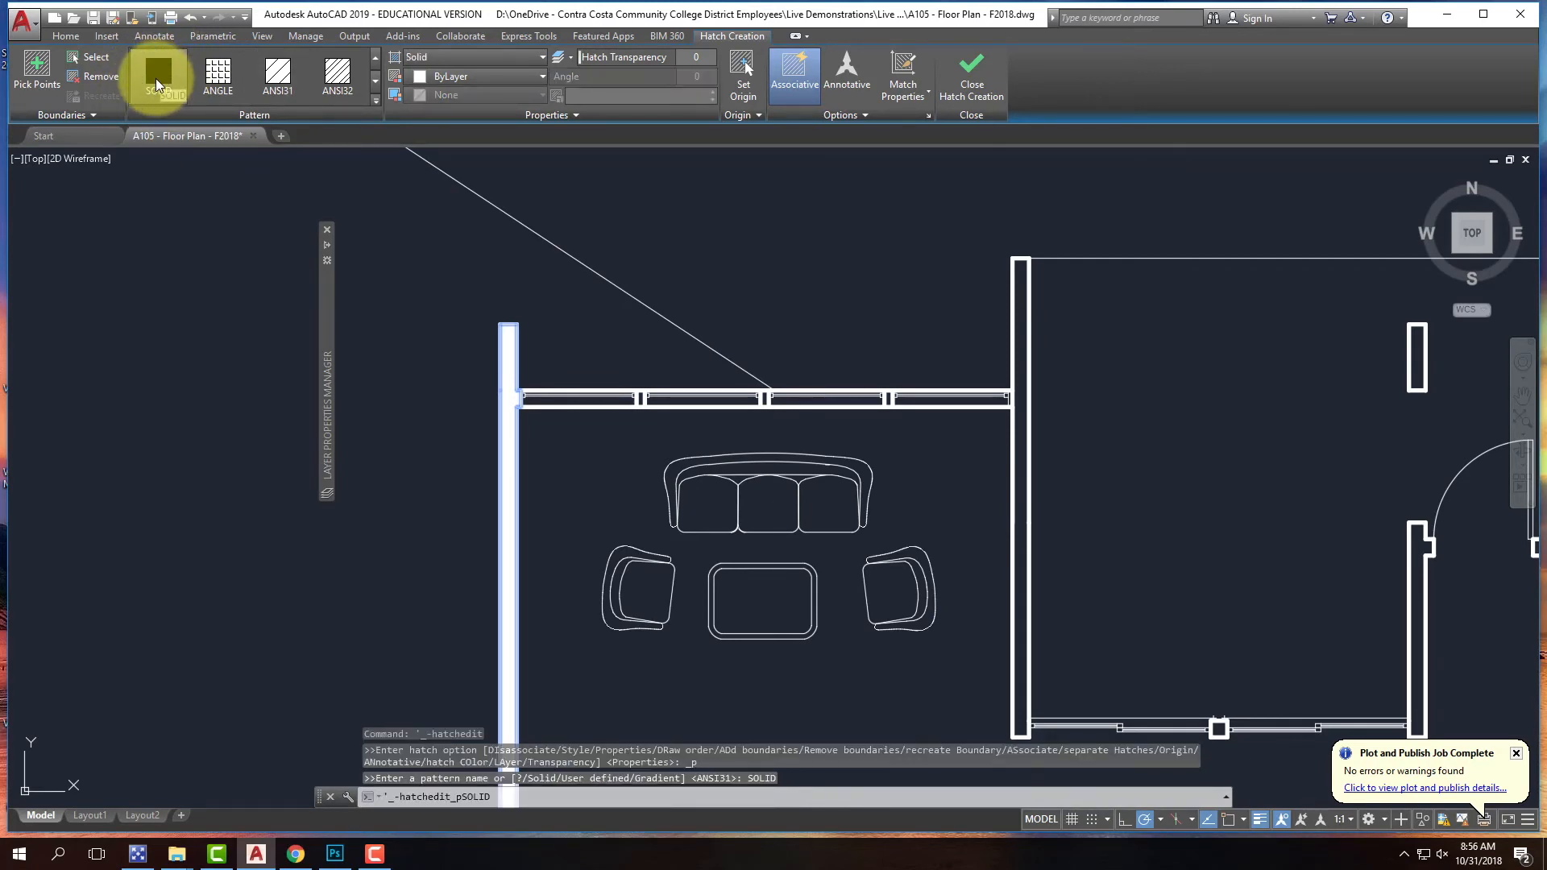
# - Add the three mullions of the living room's north window wall and the room's east wall to the solid hatch
pyautogui.click(643, 398)
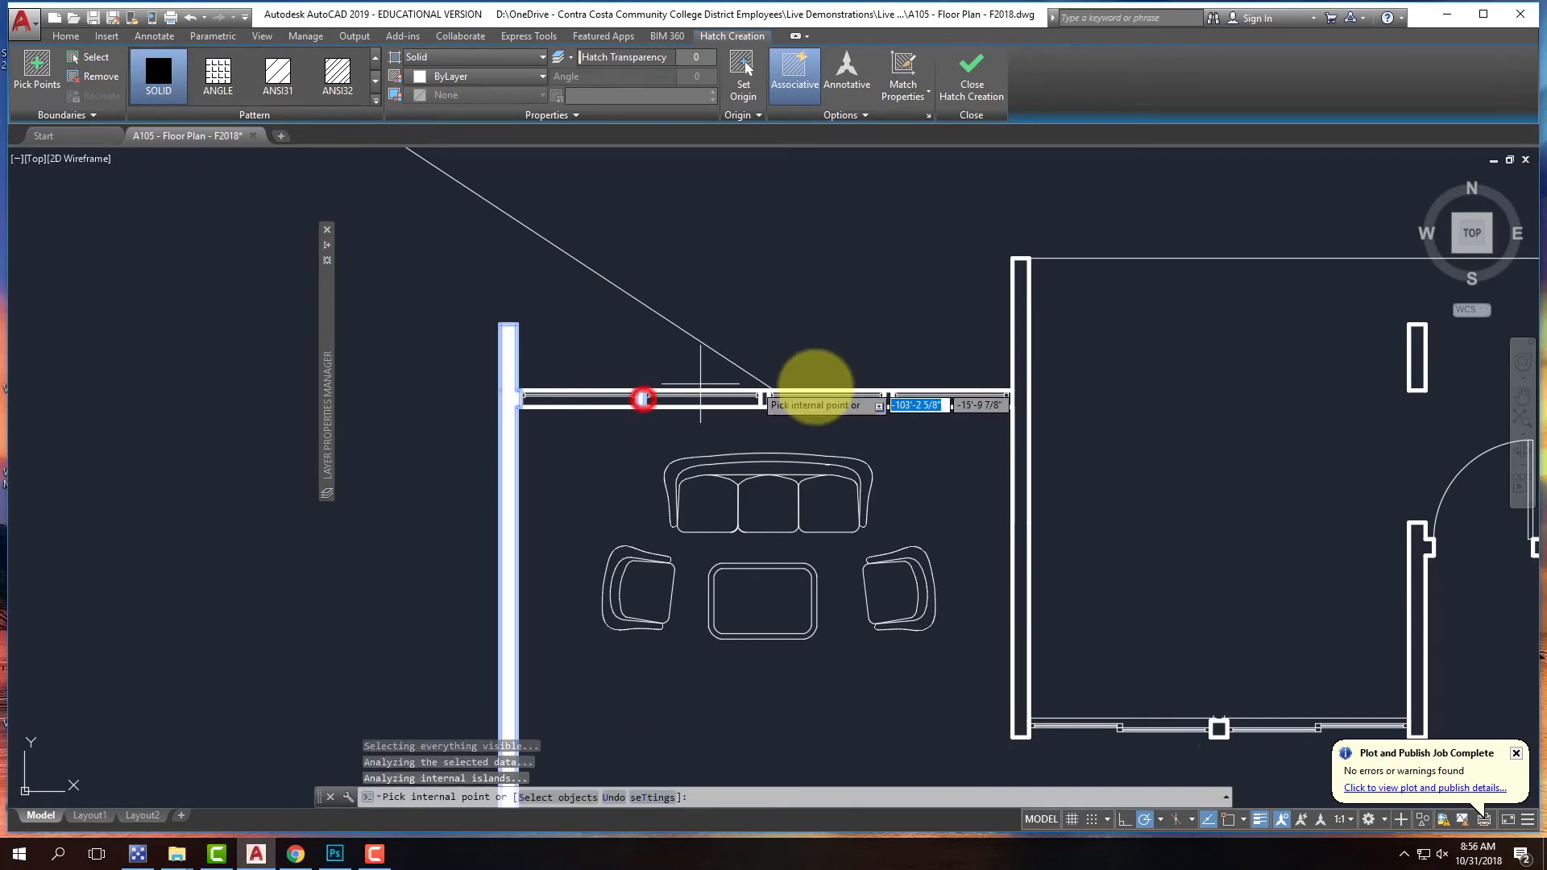
pyautogui.click(766, 397)
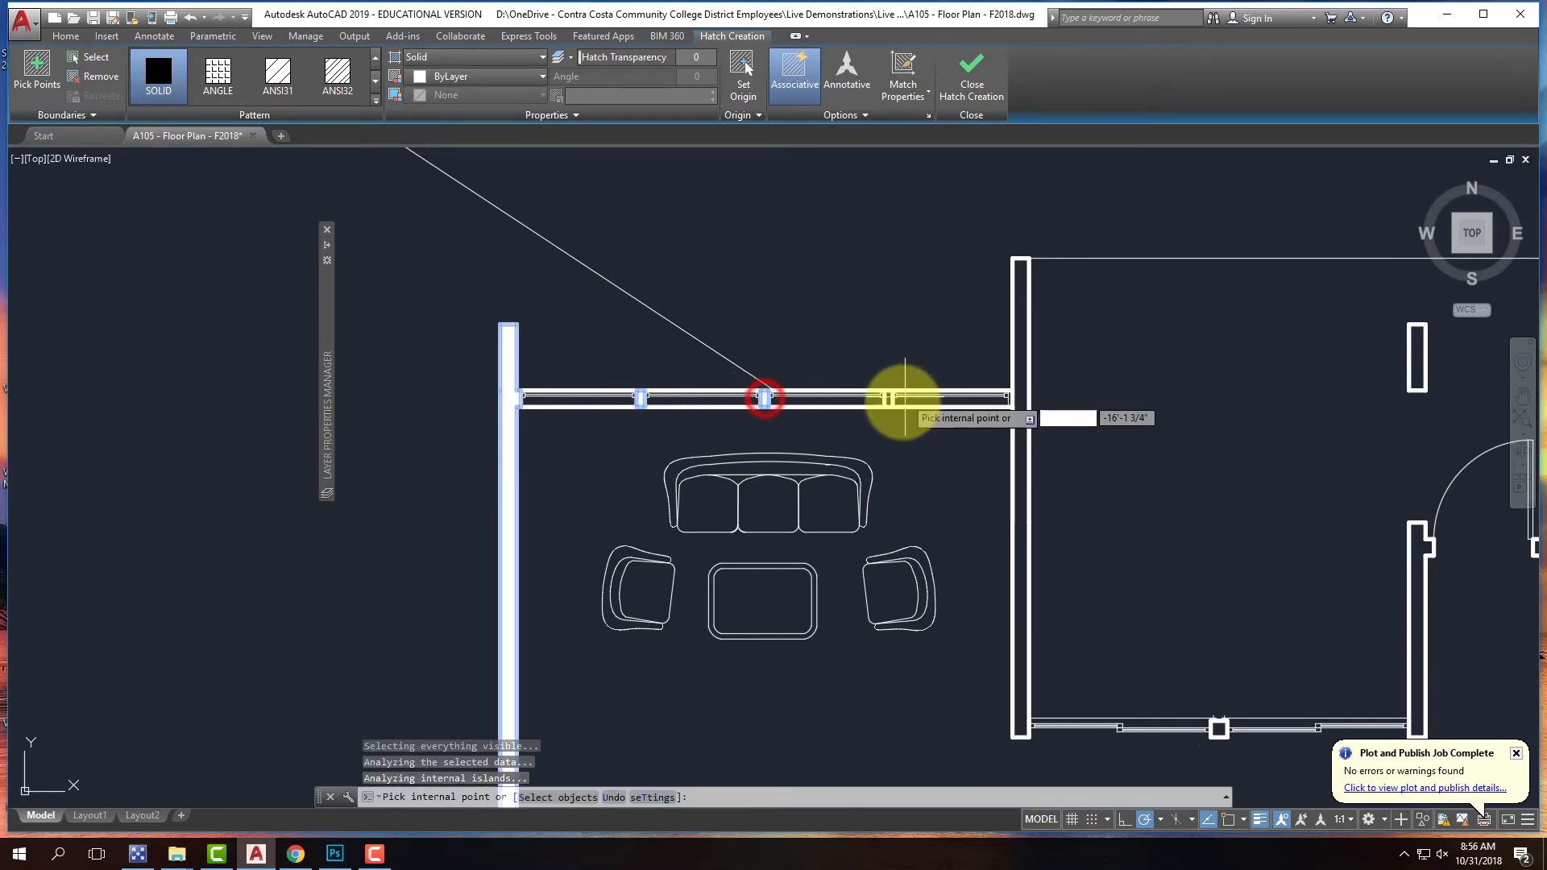
pyautogui.click(889, 397)
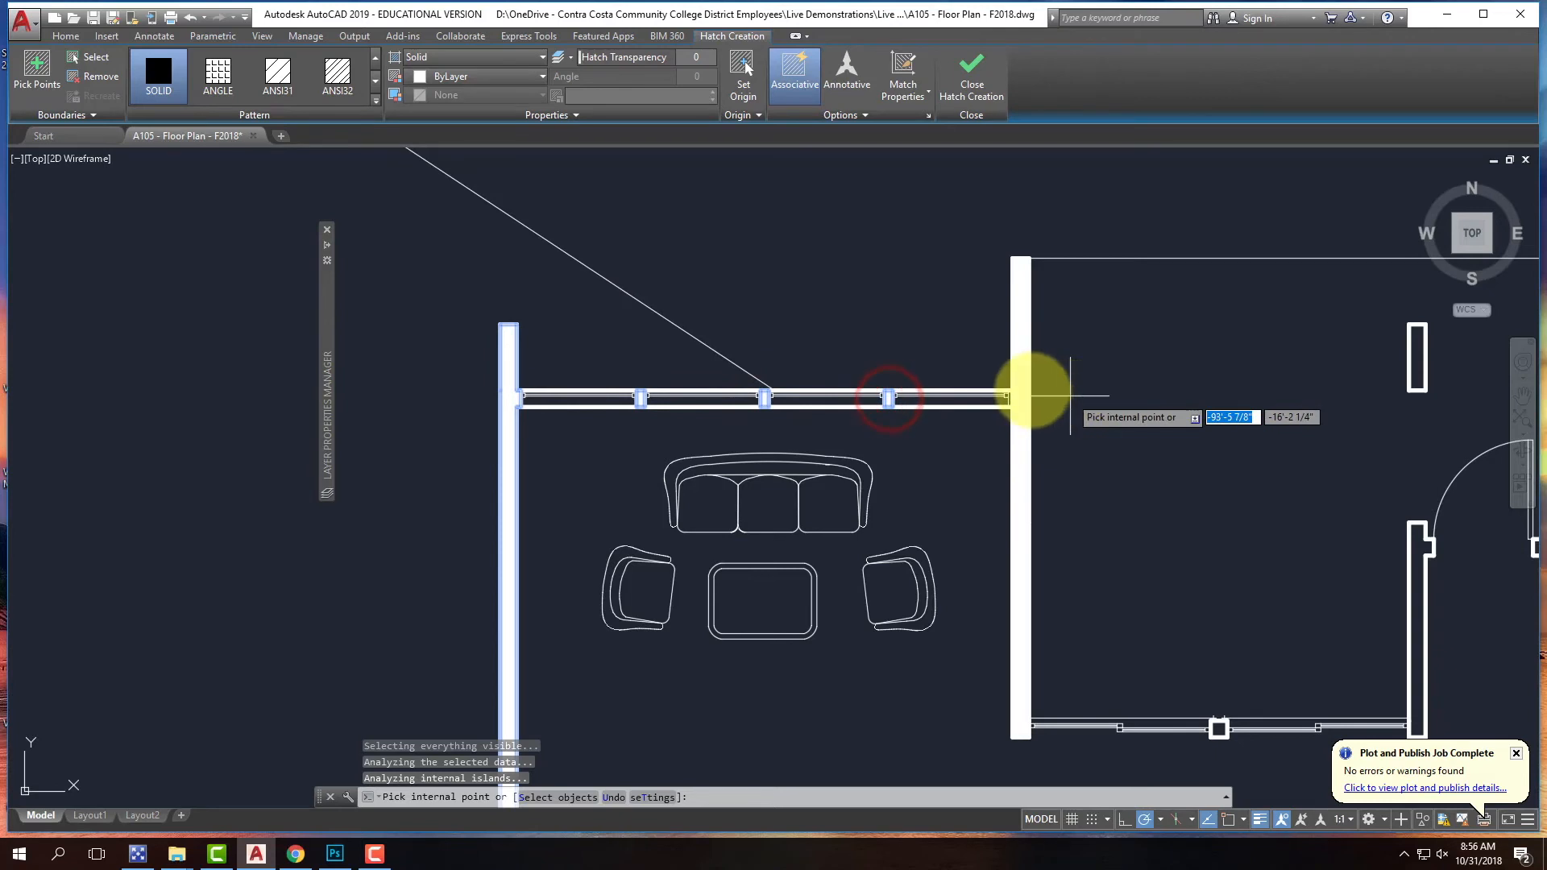
pyautogui.click(1011, 395)
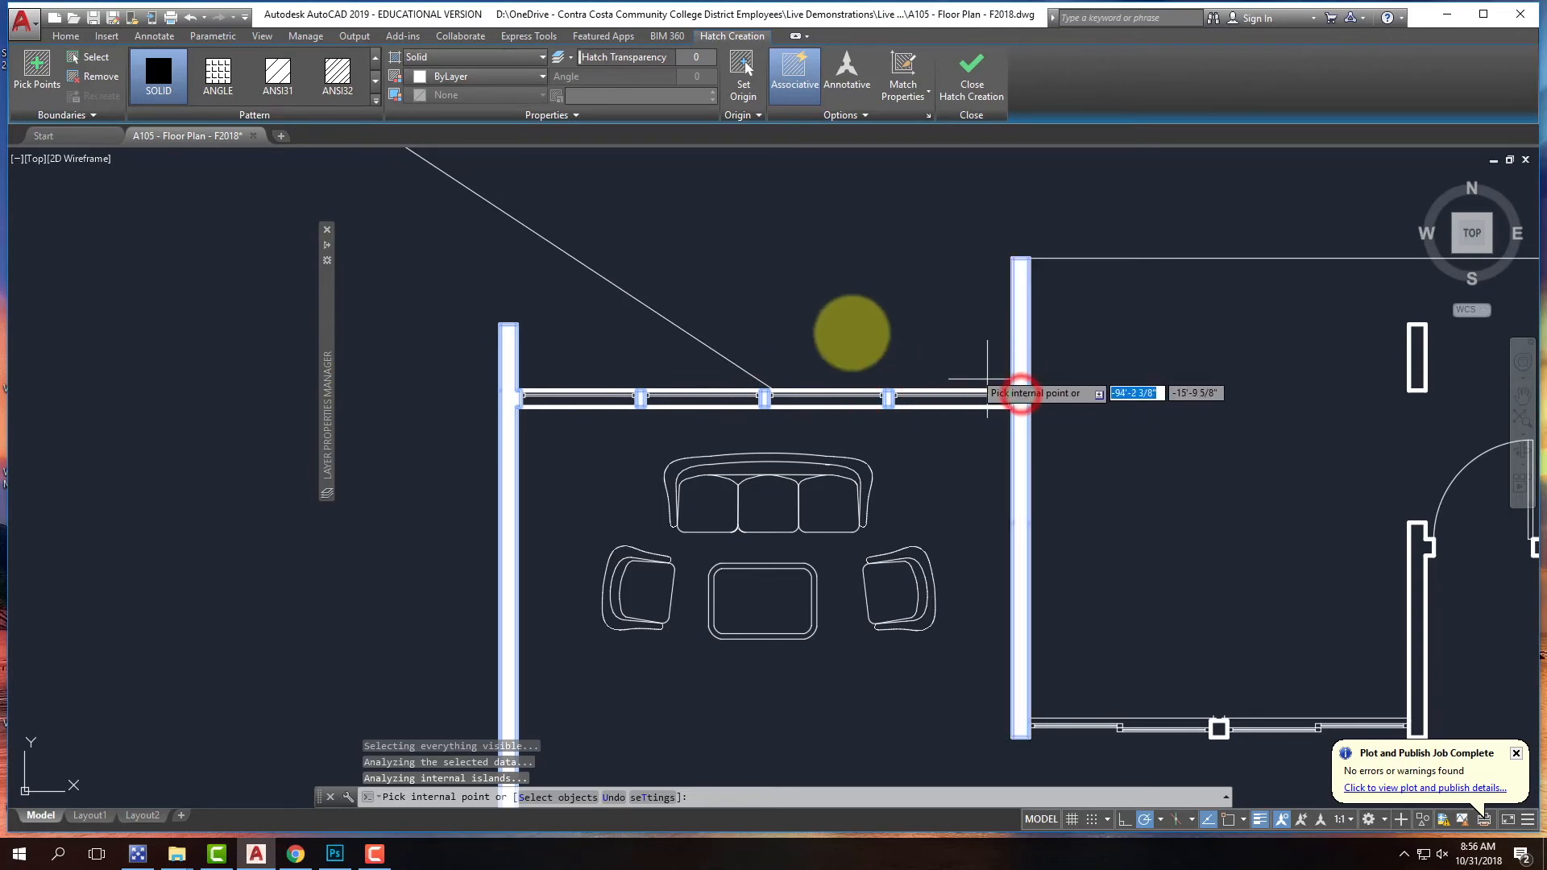
# - Add the square post between the central sliding doors and the wall at their east end to the solid hatch
pyautogui.scroll(-4, 857, 335)
pyautogui.scroll(4, 940, 501)
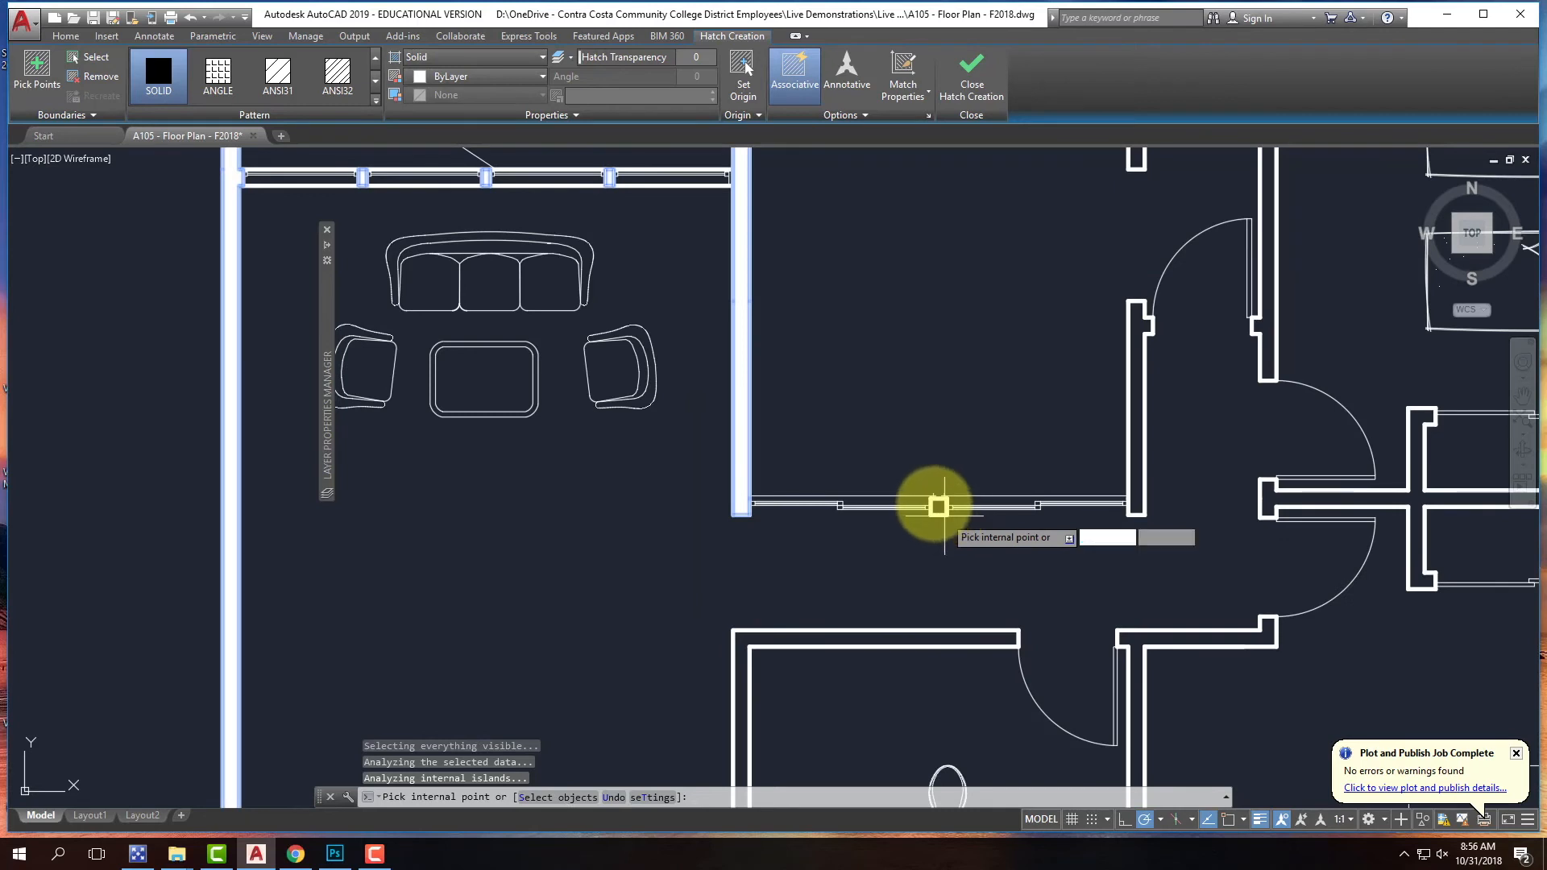
pyautogui.click(938, 507)
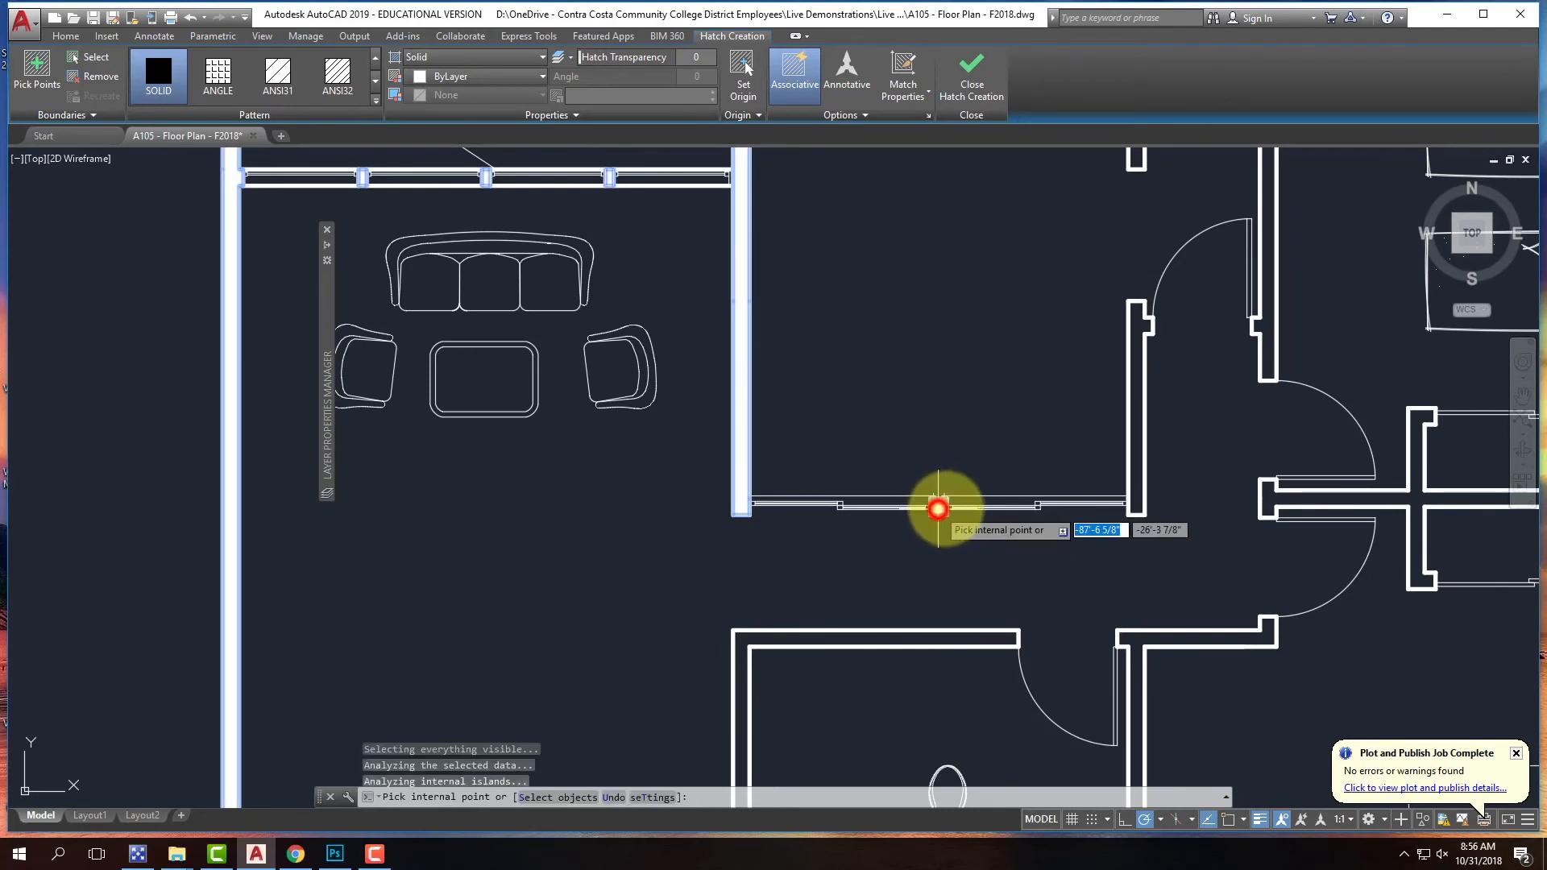
pyautogui.click(1133, 459)
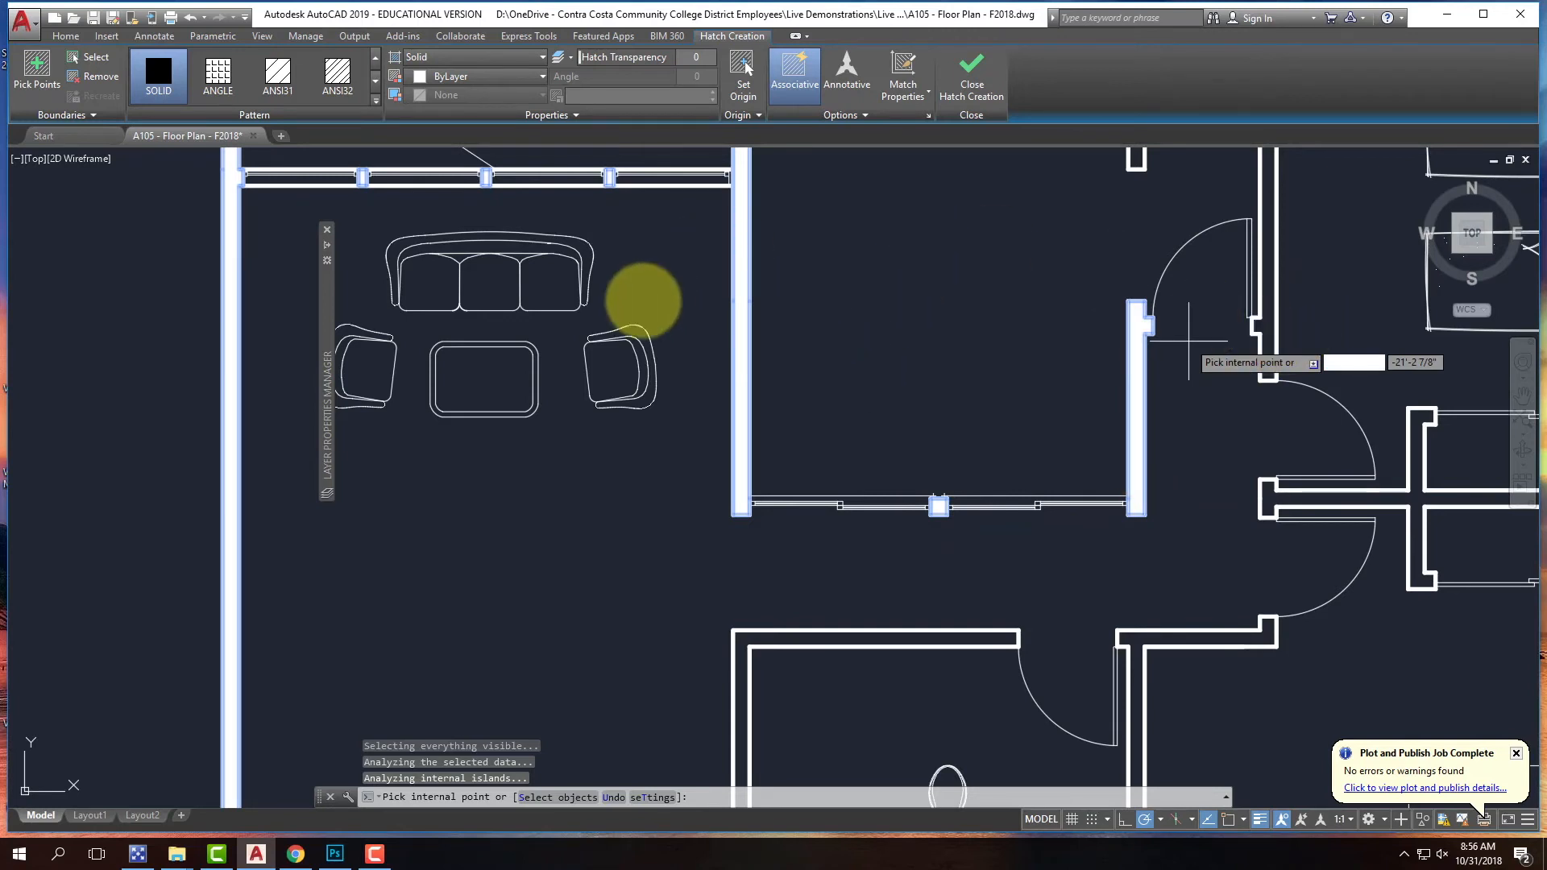
# - Add the small freestanding wall by the entry and the upper bedroom's west wall to the solid hatch
pyautogui.scroll(-5, 544, 413)
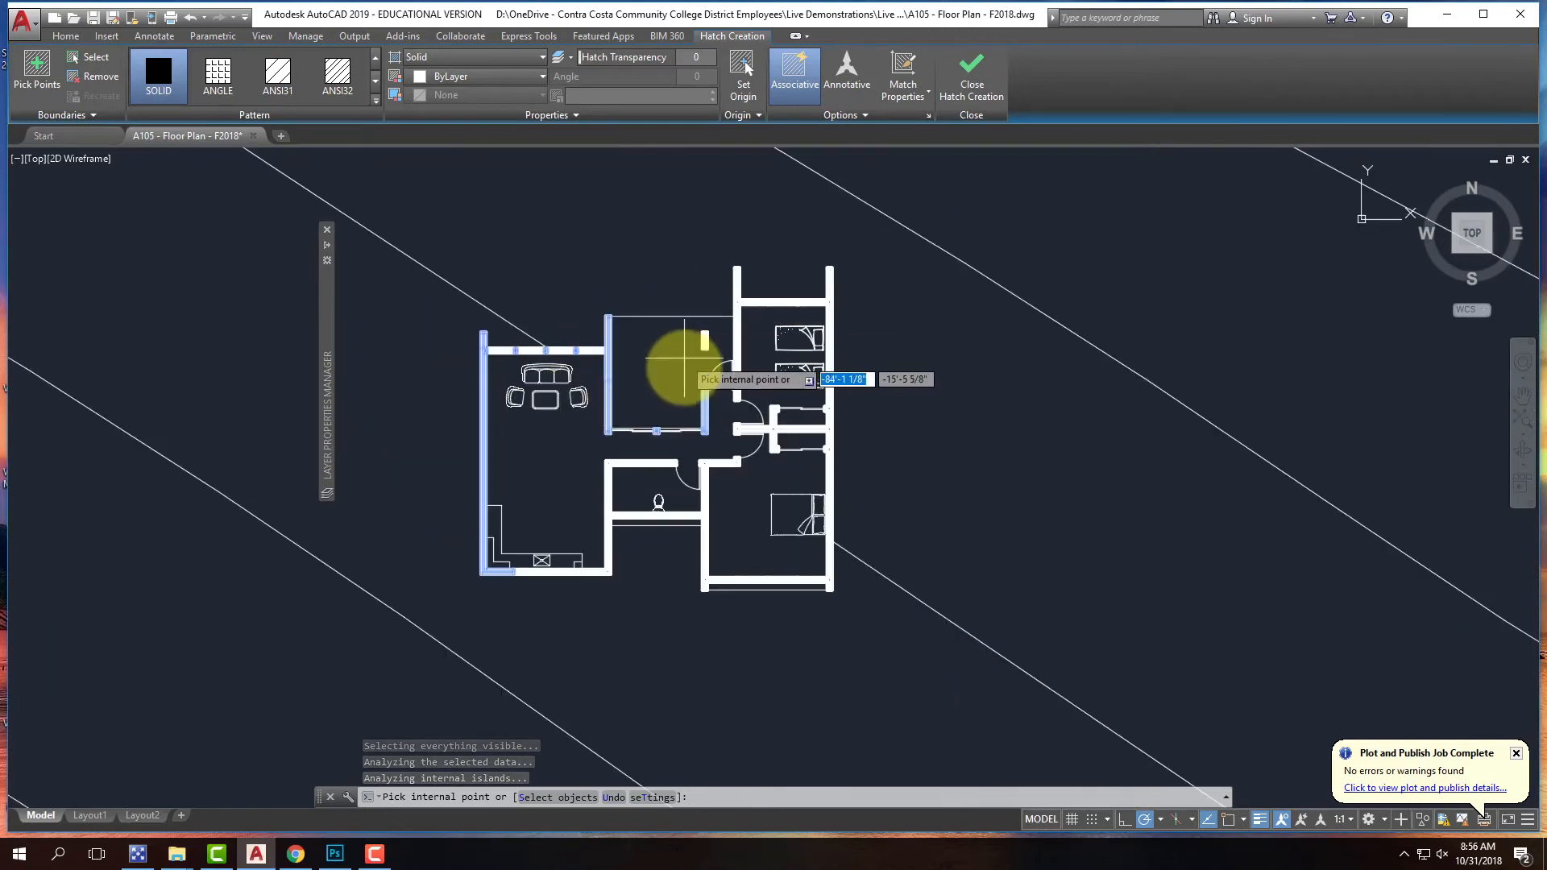
pyautogui.scroll(4, 684, 357)
pyautogui.click(719, 307)
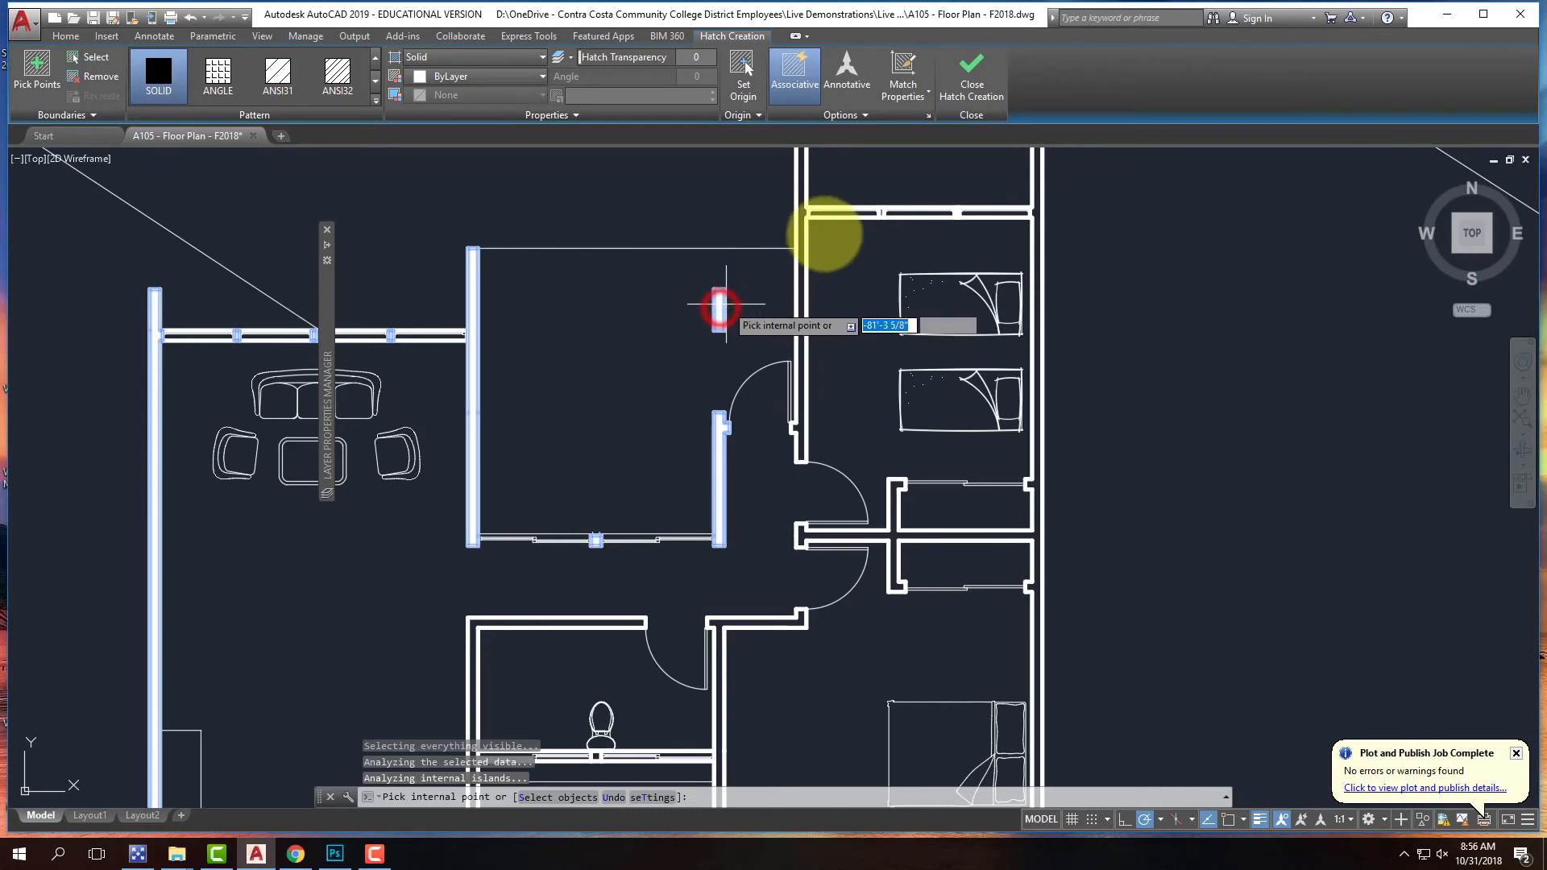
pyautogui.click(801, 230)
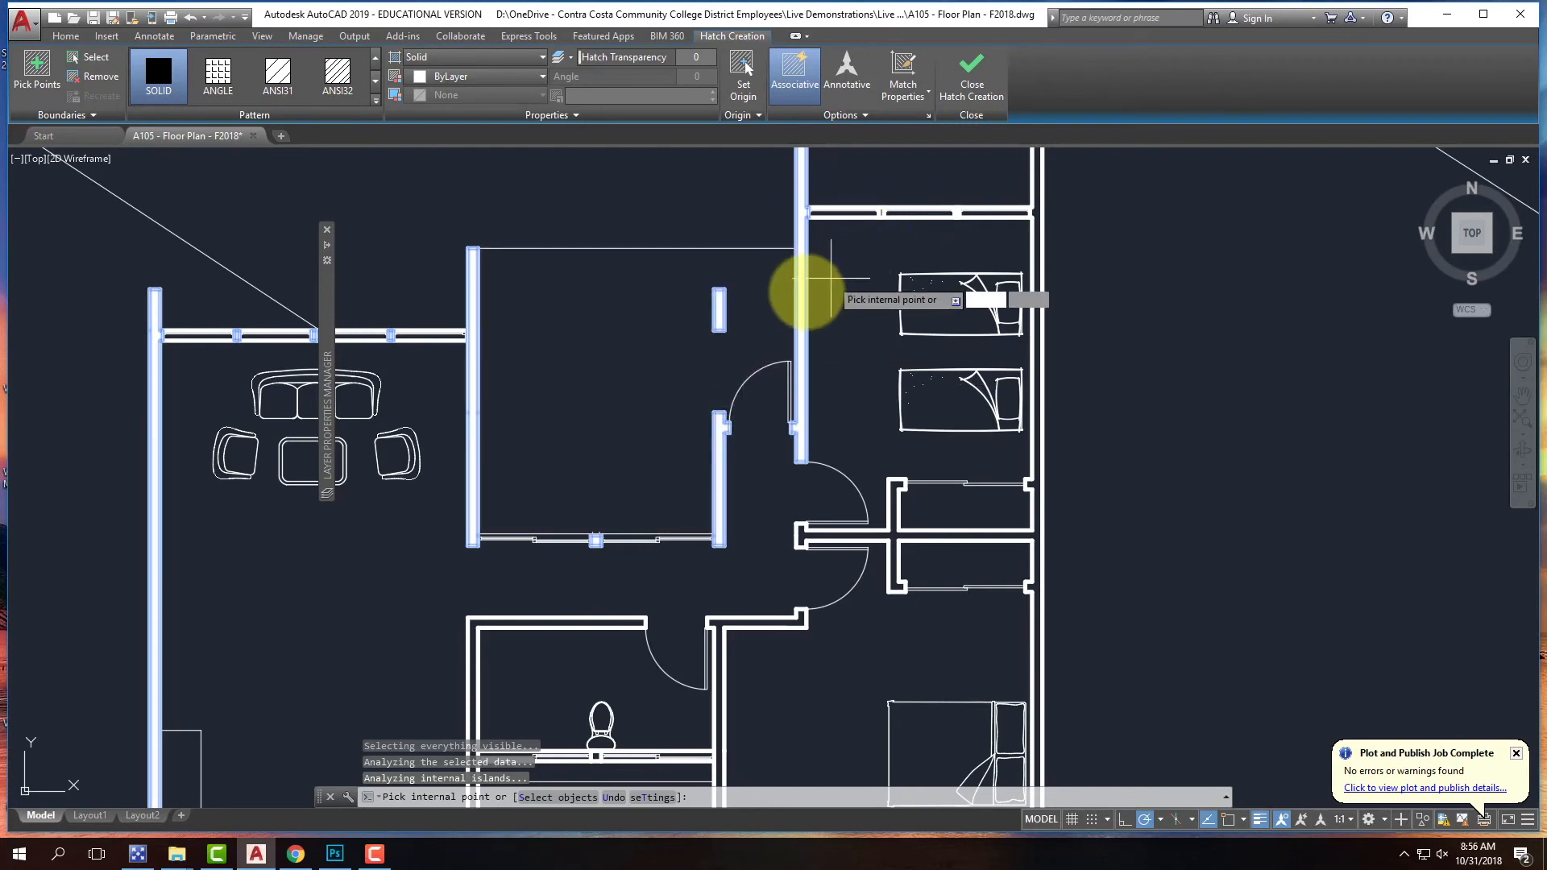
# - Add the east exterior wall with its connected closet walls to the solid hatch and finish the hatch
pyautogui.scroll(-2, 720, 310)
pyautogui.scroll(2, 971, 182)
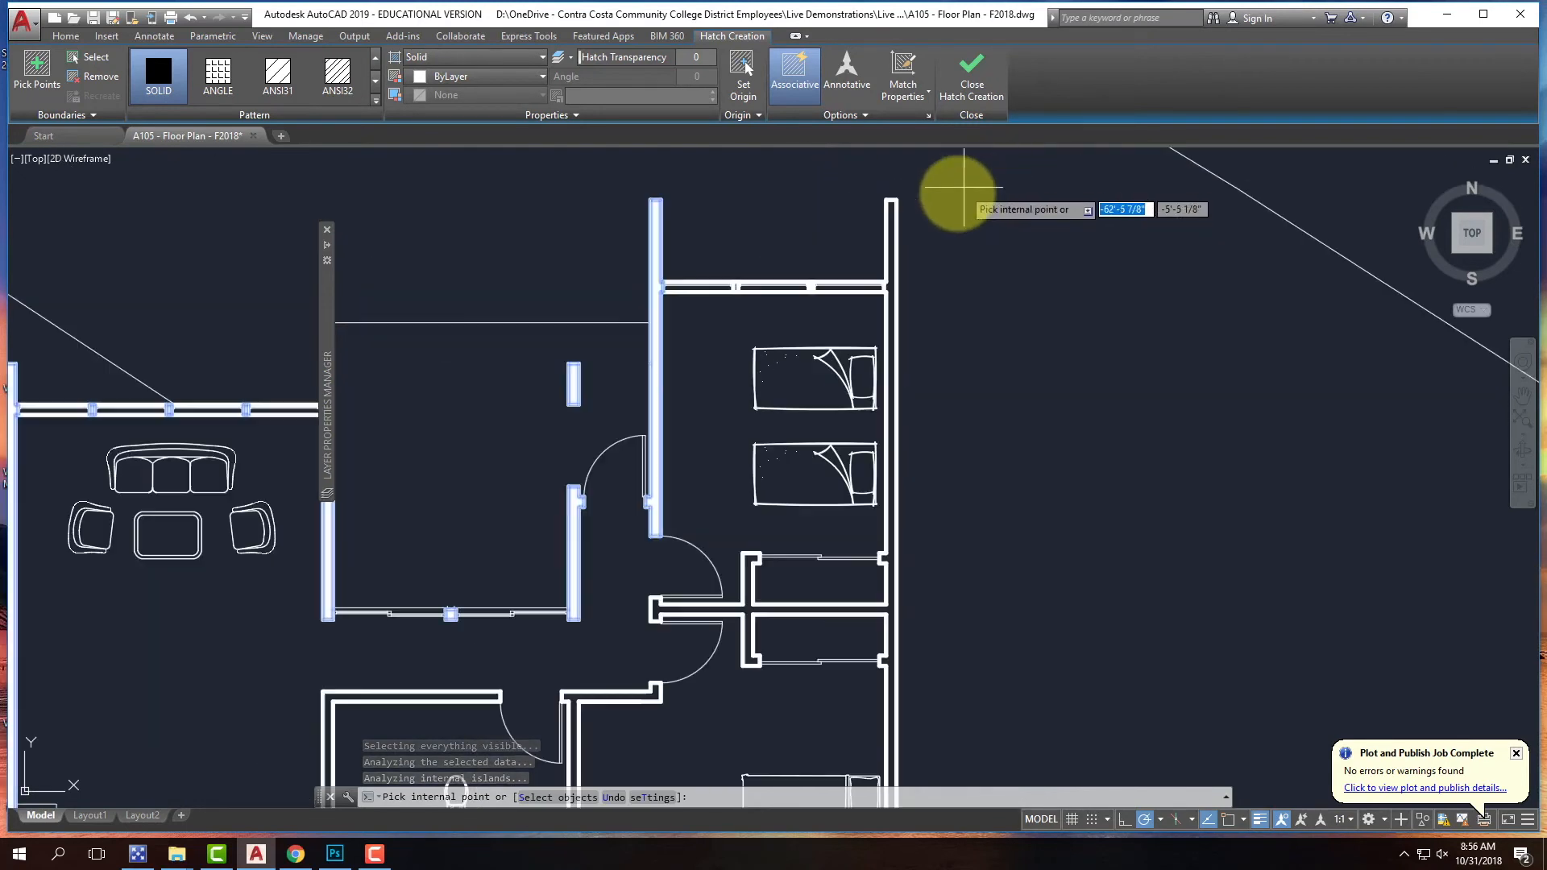
pyautogui.click(888, 286)
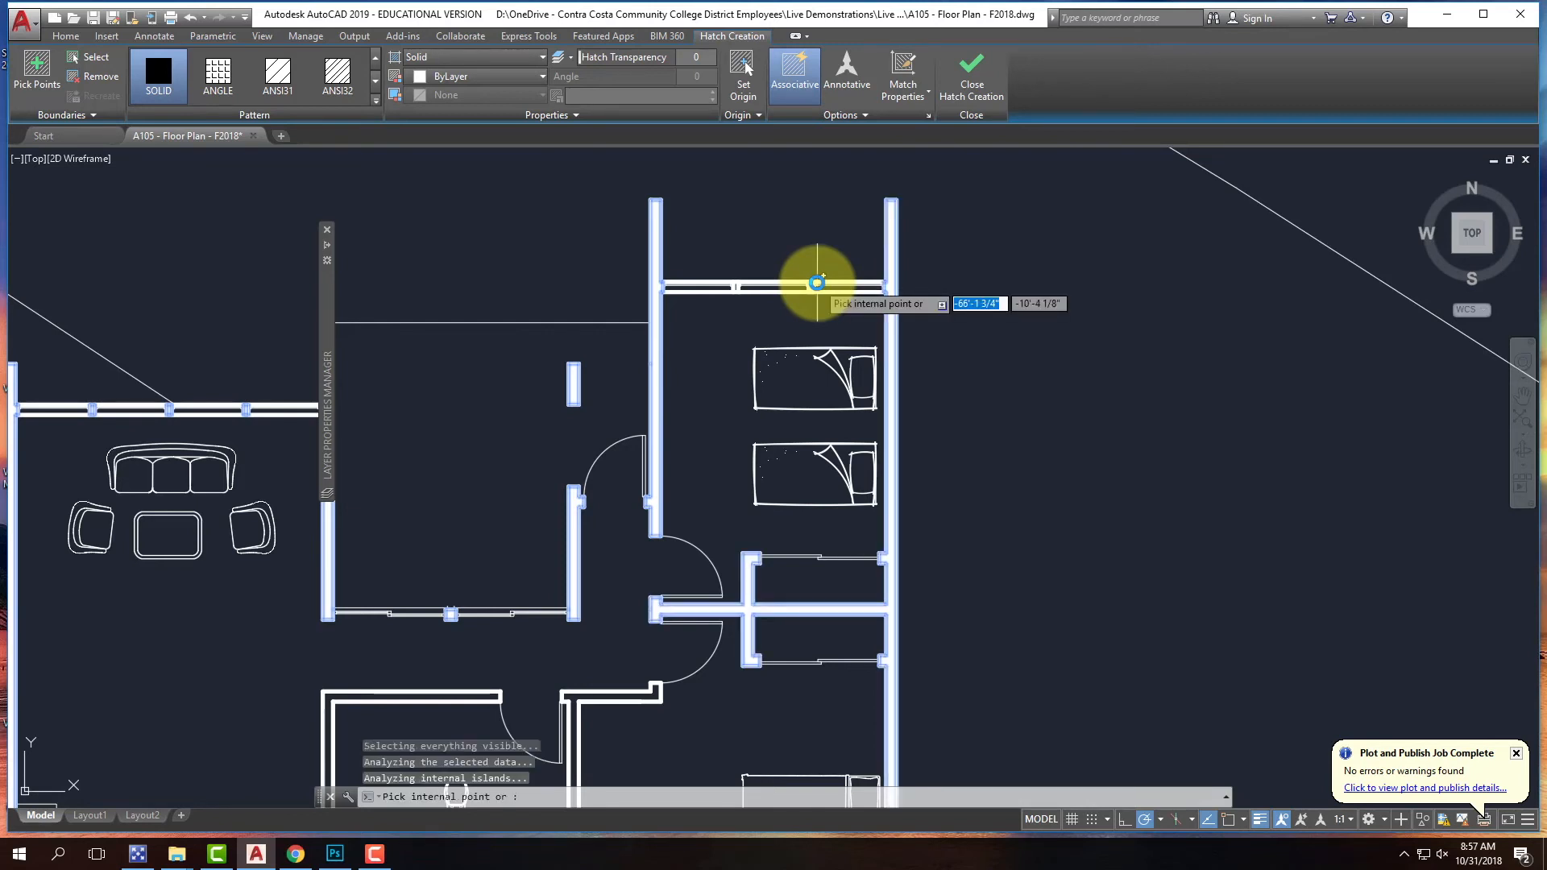
pyautogui.press('Return')
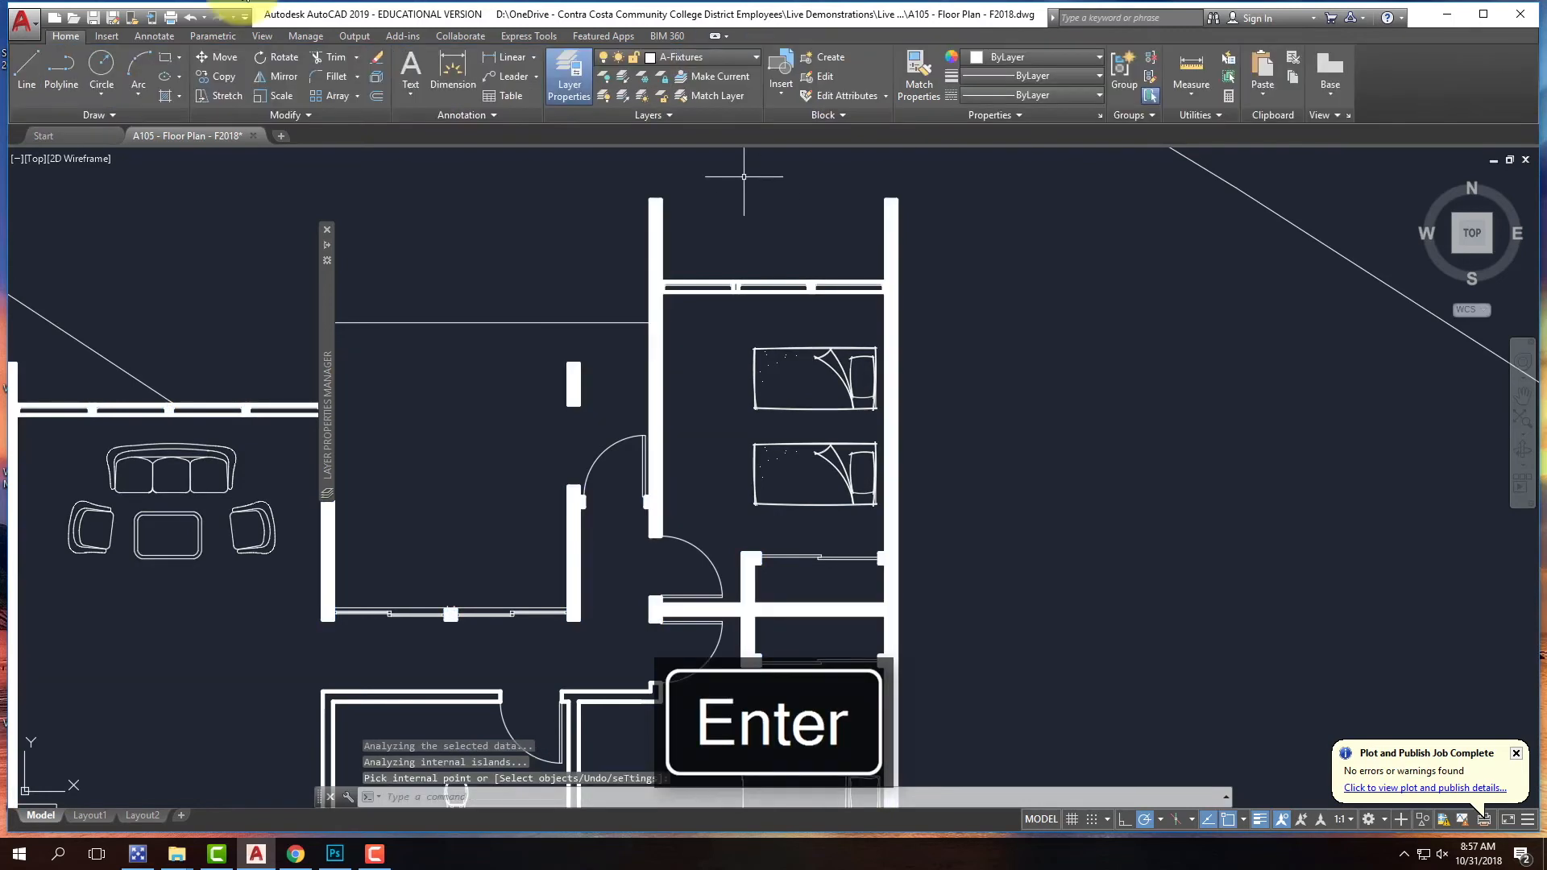
# - Start another SOLID hatch and fill the two mullions of the upper bedroom's north window wall
pyautogui.click(168, 98)
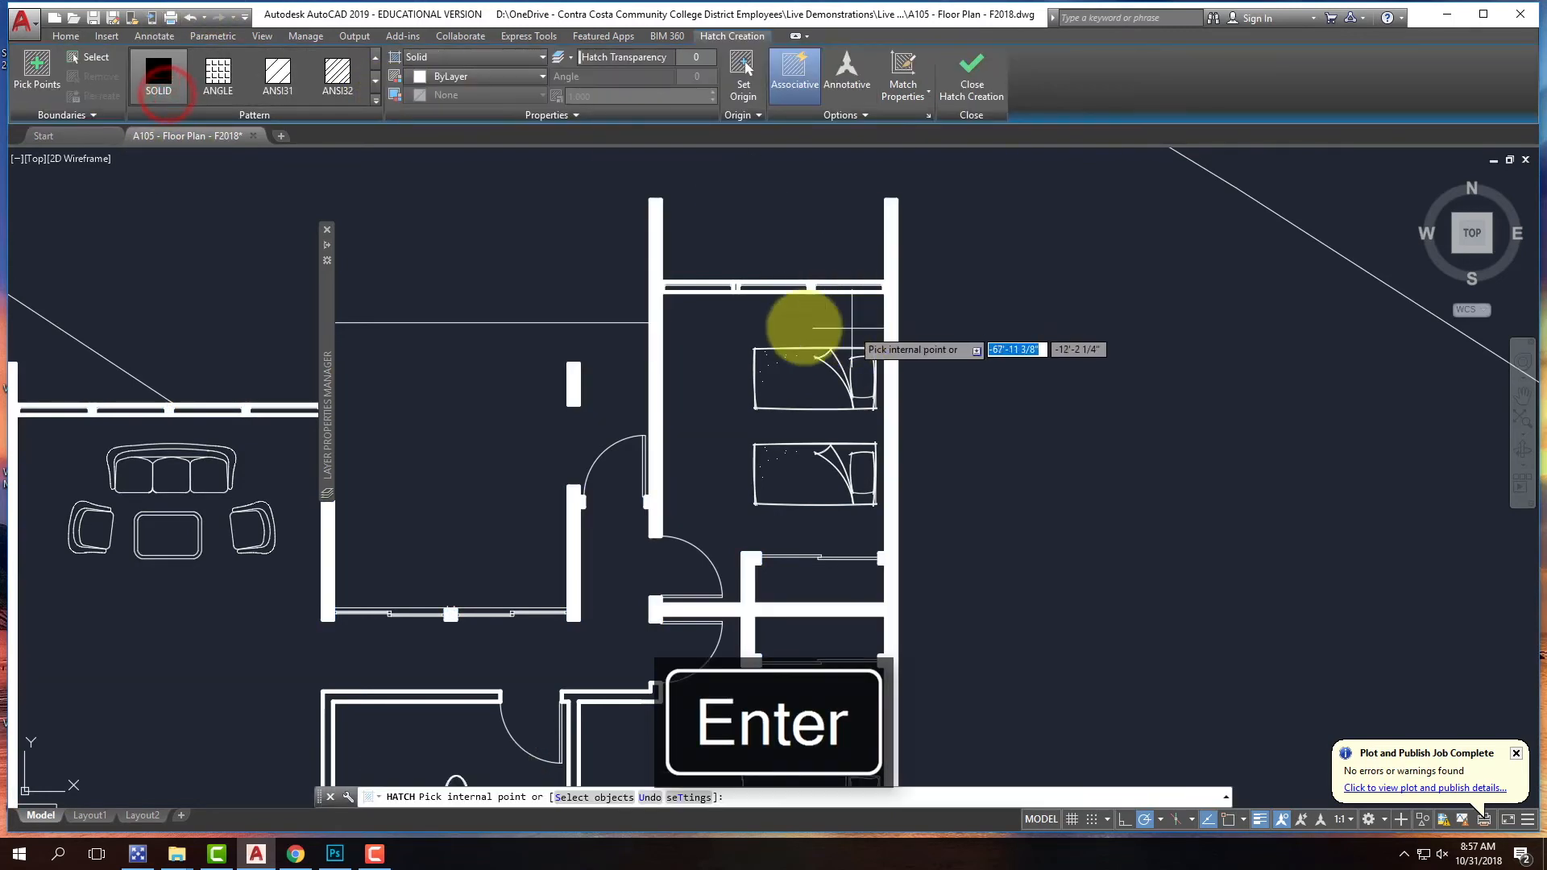
pyautogui.scroll(4, 748, 286)
pyautogui.scroll(2, 749, 286)
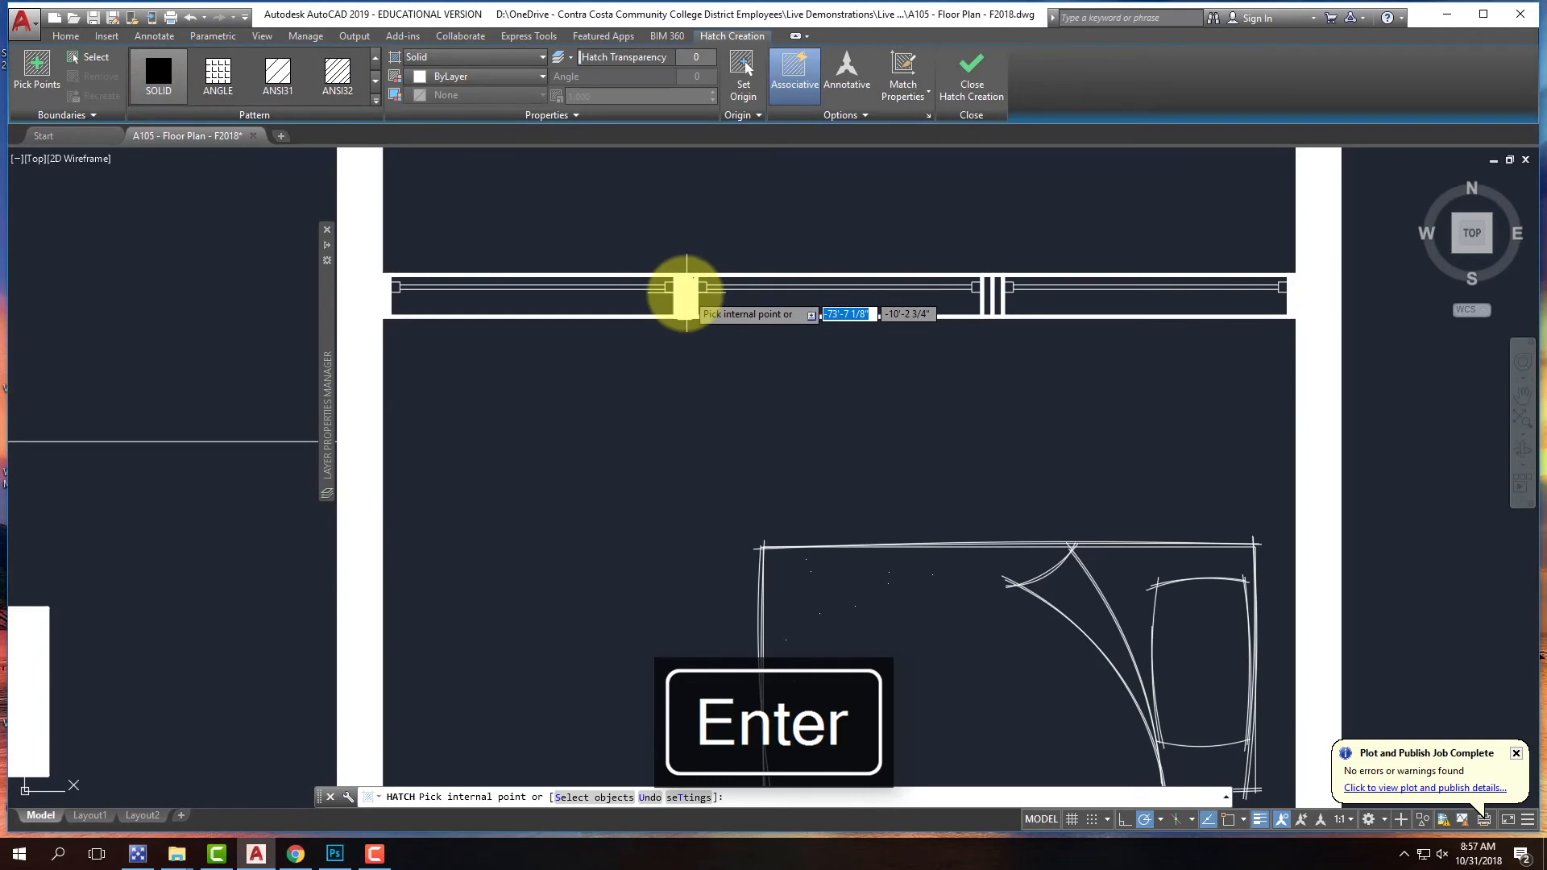
pyautogui.click(685, 295)
pyautogui.click(996, 291)
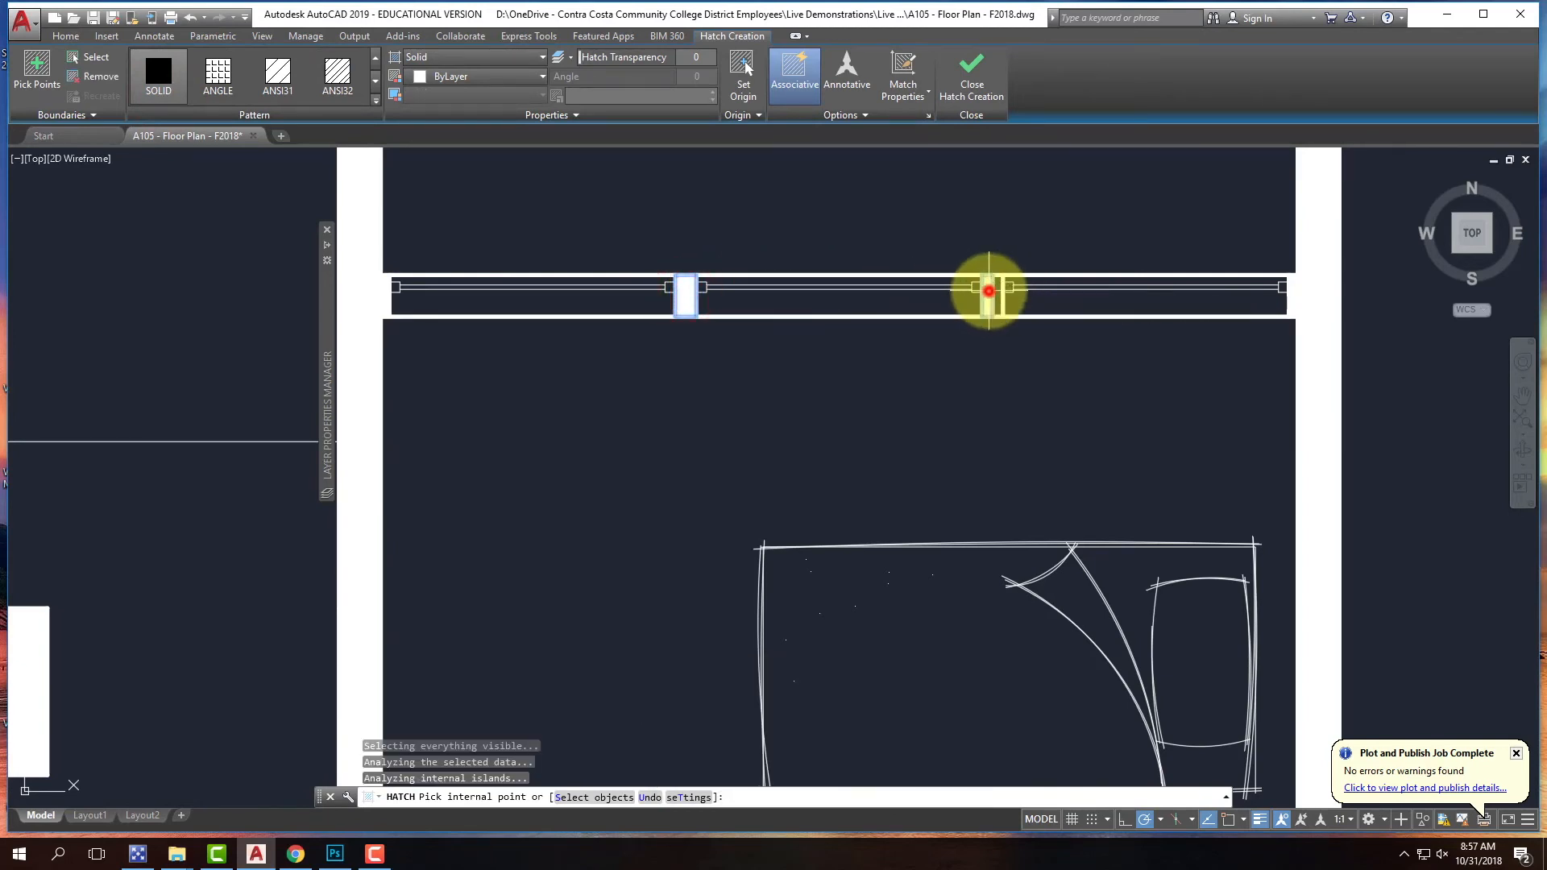
pyautogui.scroll(-6, 998, 291)
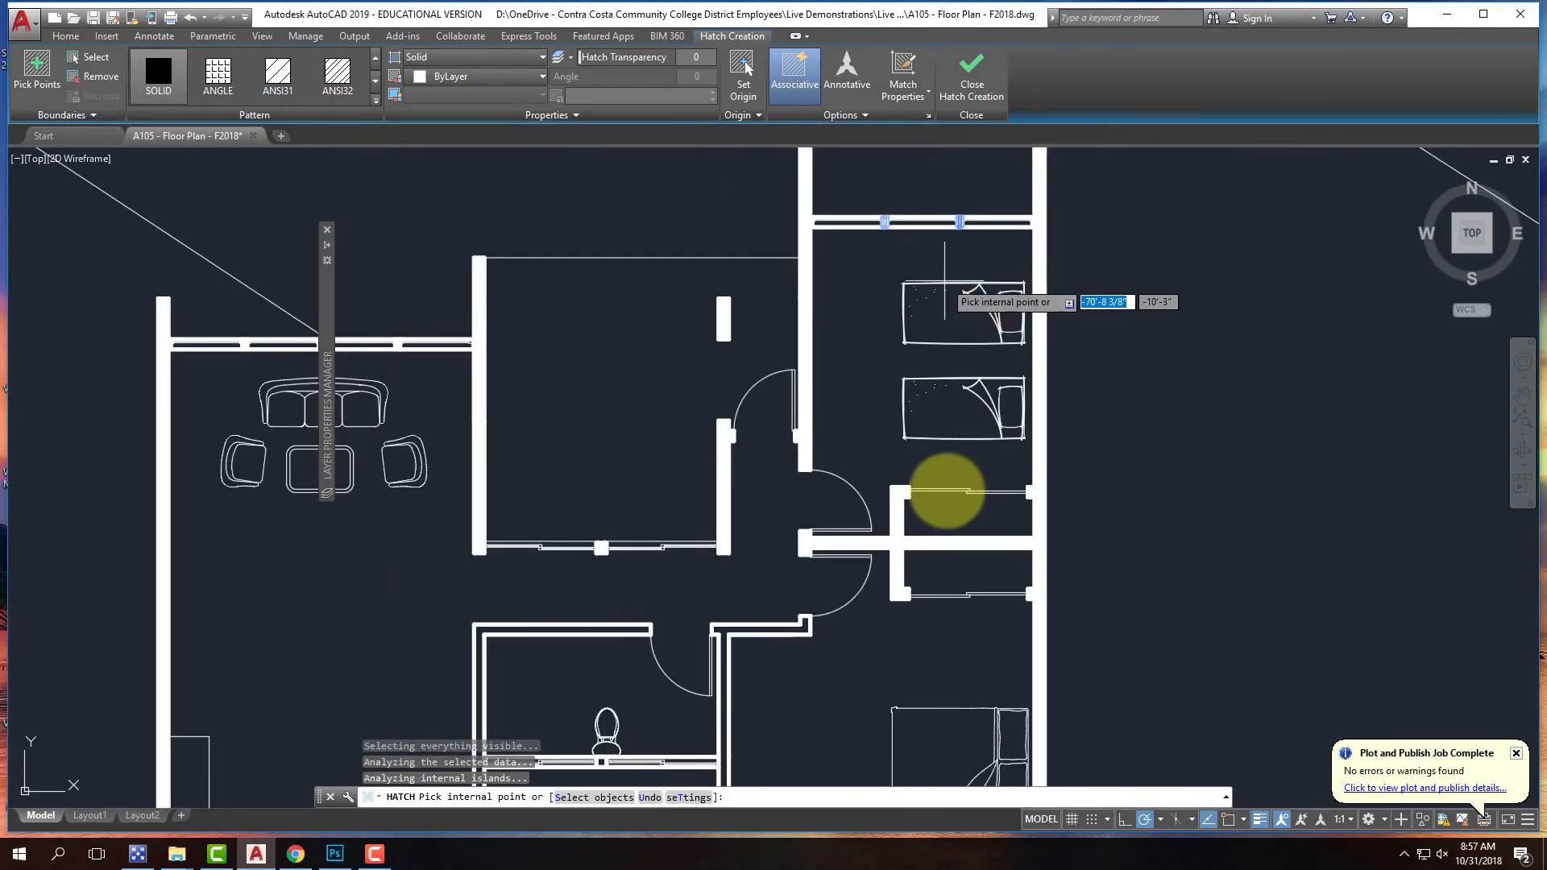
# - Finish the mullion hatch and start another SOLID hatch filling the wall between the bathroom and the lower bedroom
pyautogui.press('Return')
pyautogui.scroll(-6, 905, 500)
pyautogui.scroll(9, 742, 518)
pyautogui.rightClick(841, 427)
pyautogui.click(902, 430)
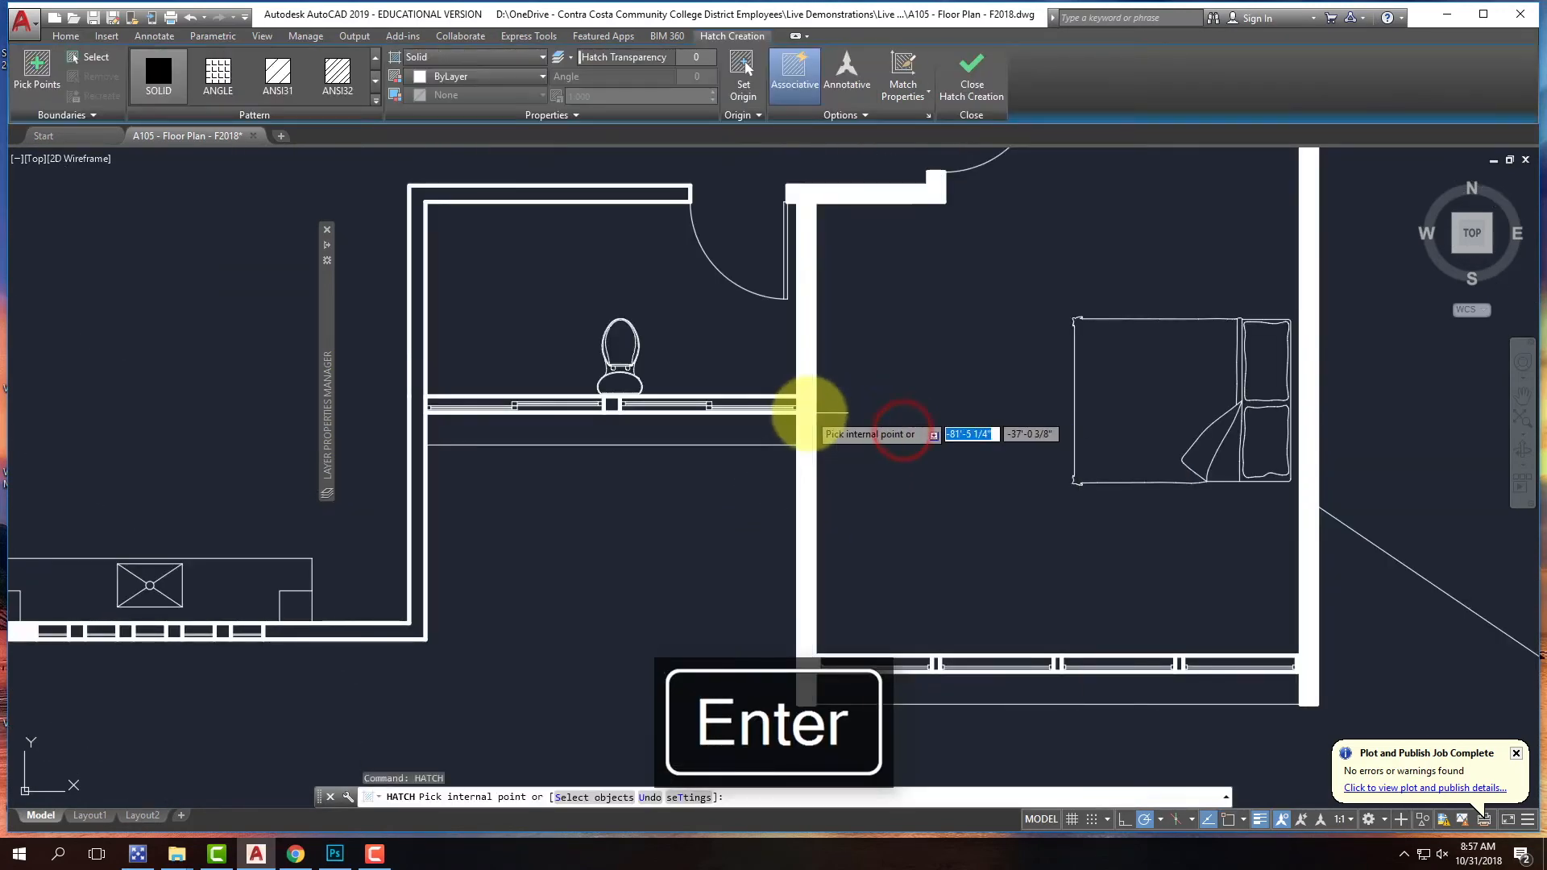
pyautogui.click(806, 413)
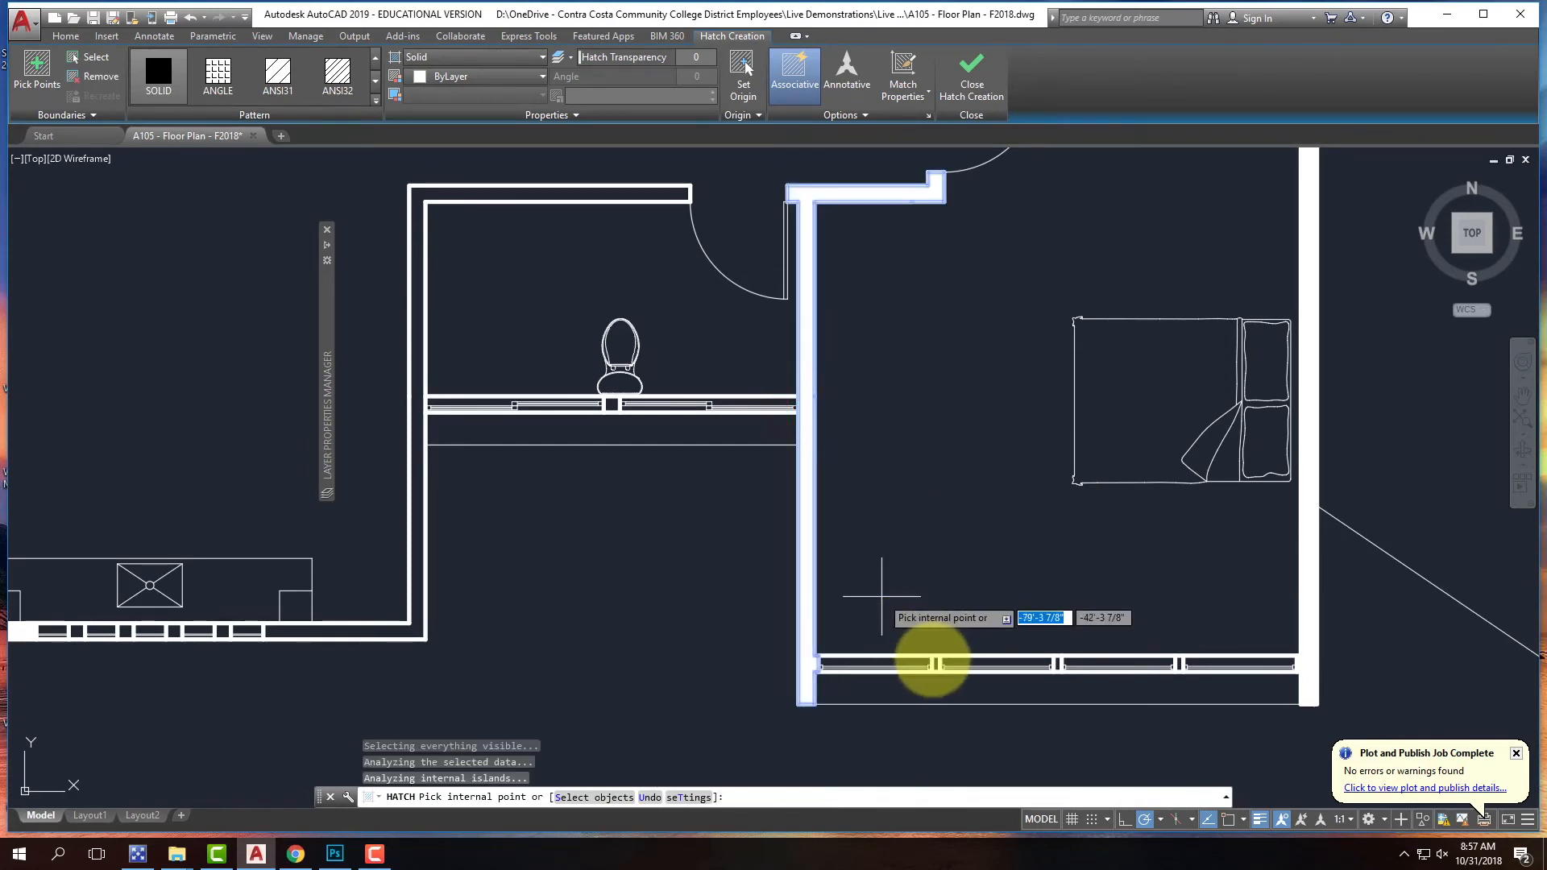
# - Add the three mullions of the lower bedroom's south window wall and the bathroom window's central post, and finish the hatch
pyautogui.click(938, 663)
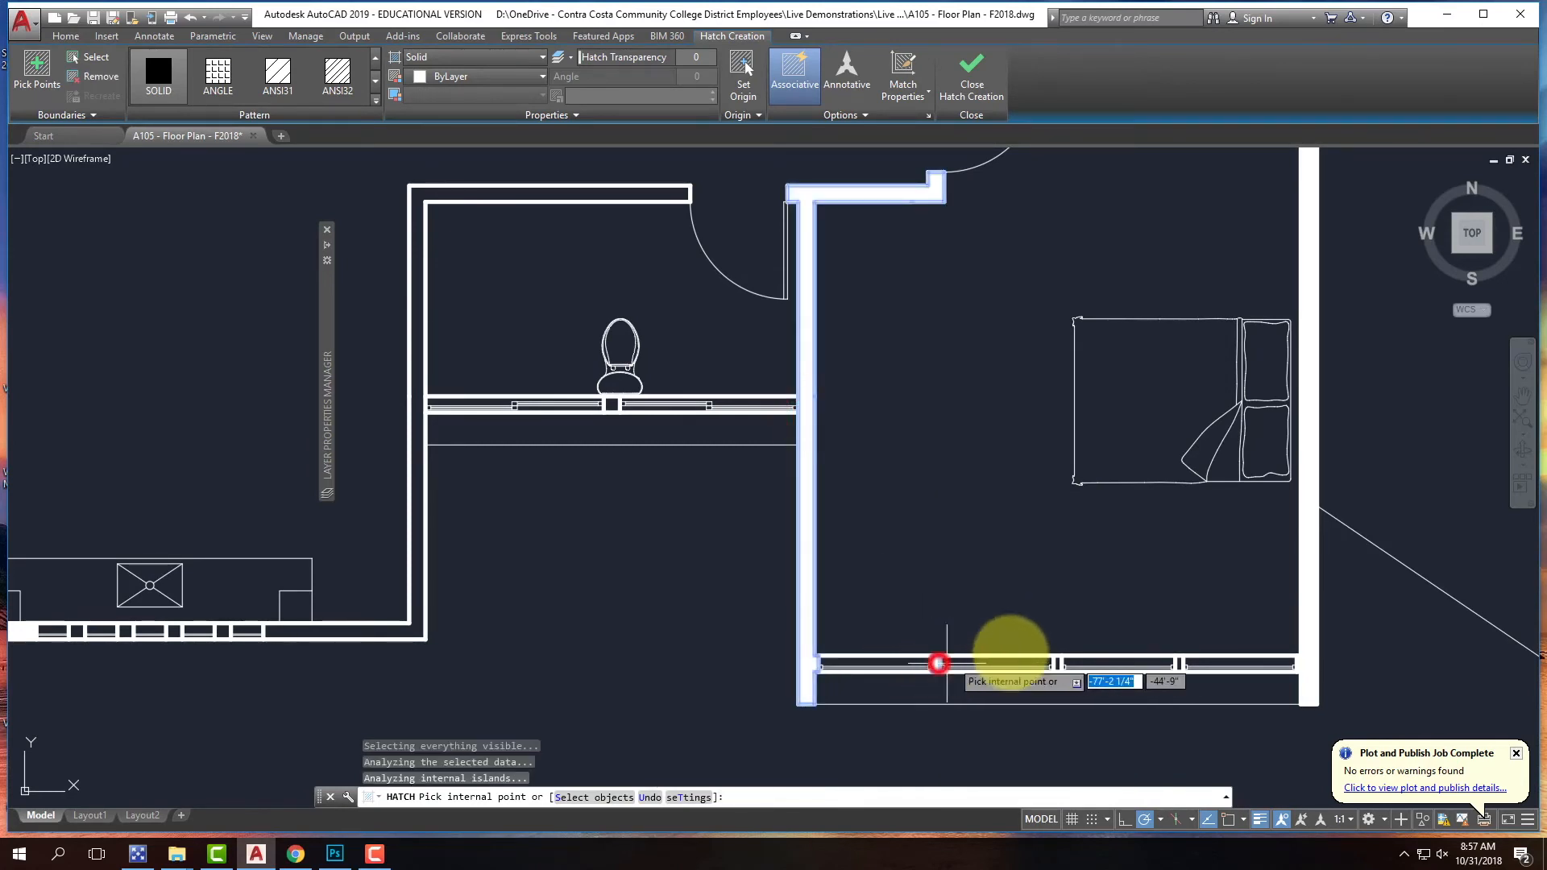
pyautogui.click(1057, 661)
pyautogui.click(1179, 658)
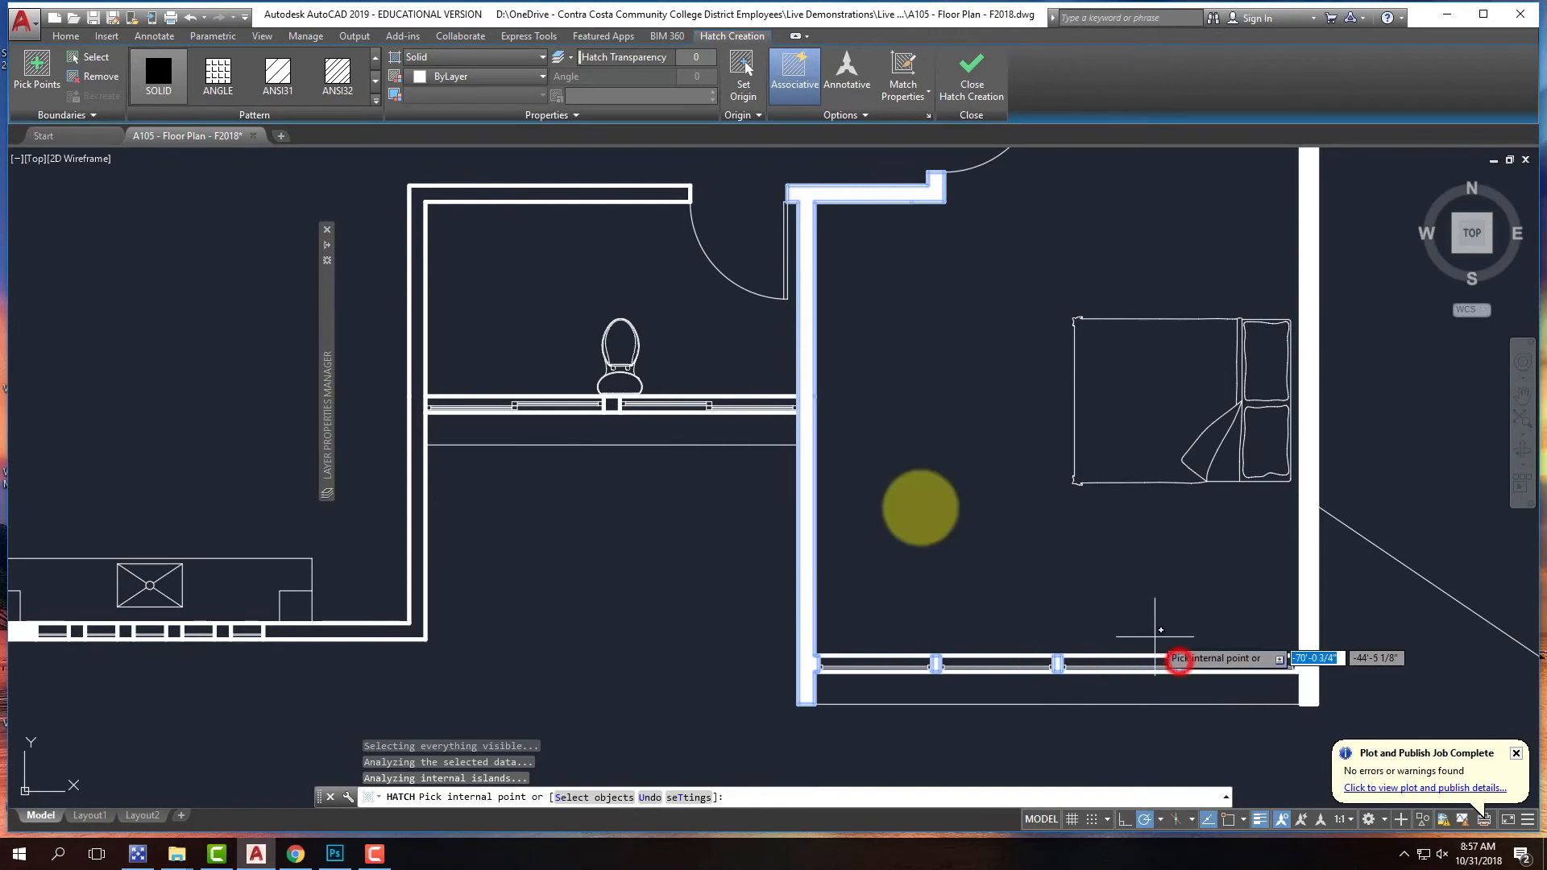
pyautogui.click(611, 403)
pyautogui.press('Return')
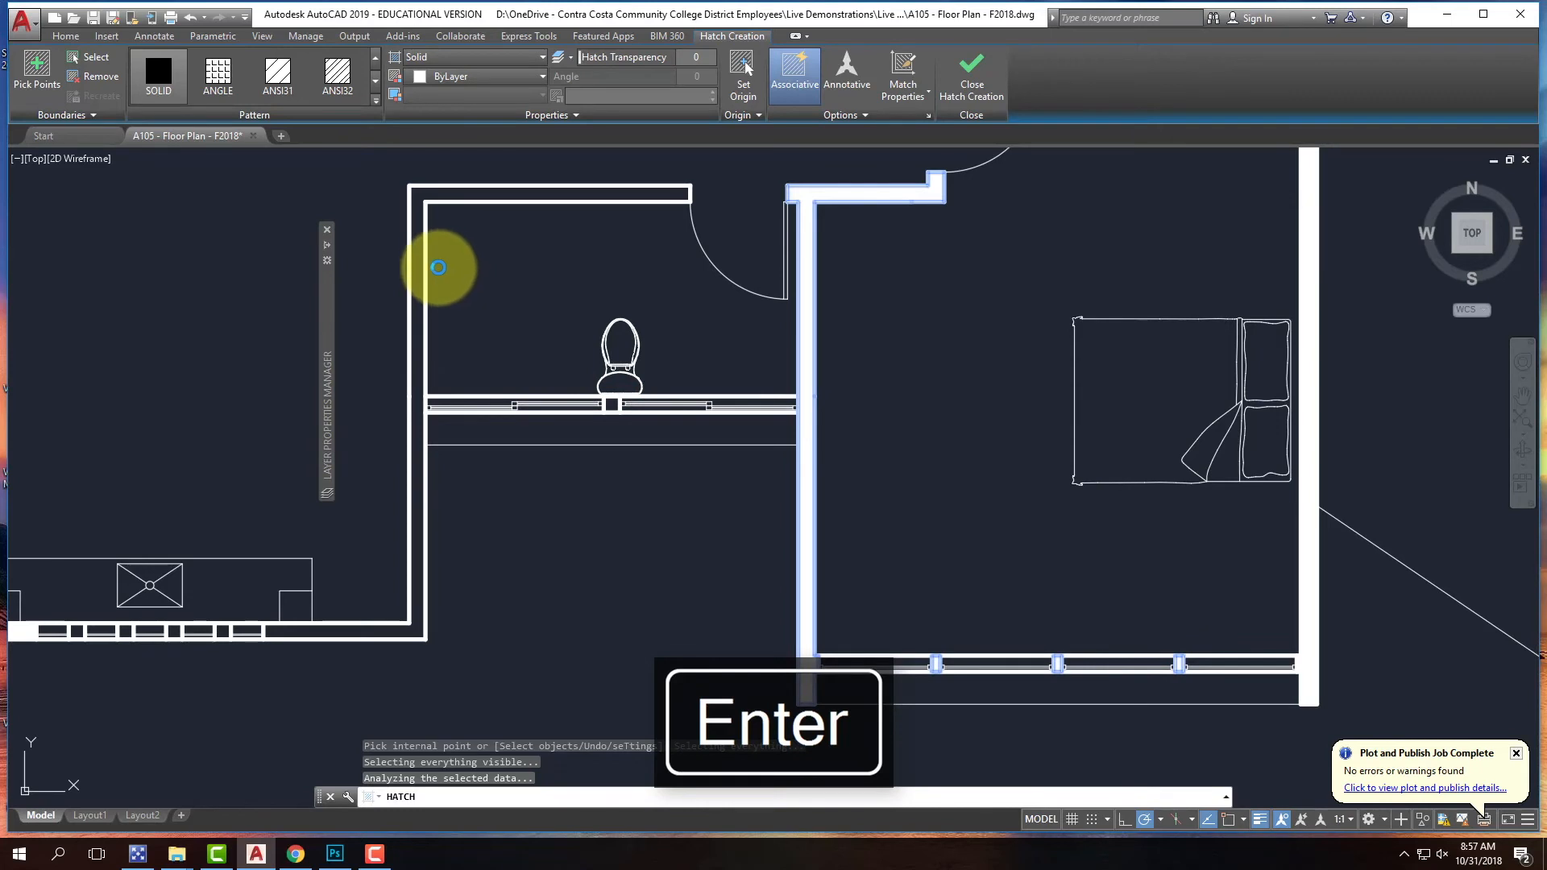
# - Fill the bathroom's north and west walls down to the kitchen corner and the four kitchen window mullions with another SOLID hatch
pyautogui.rightClick(511, 233)
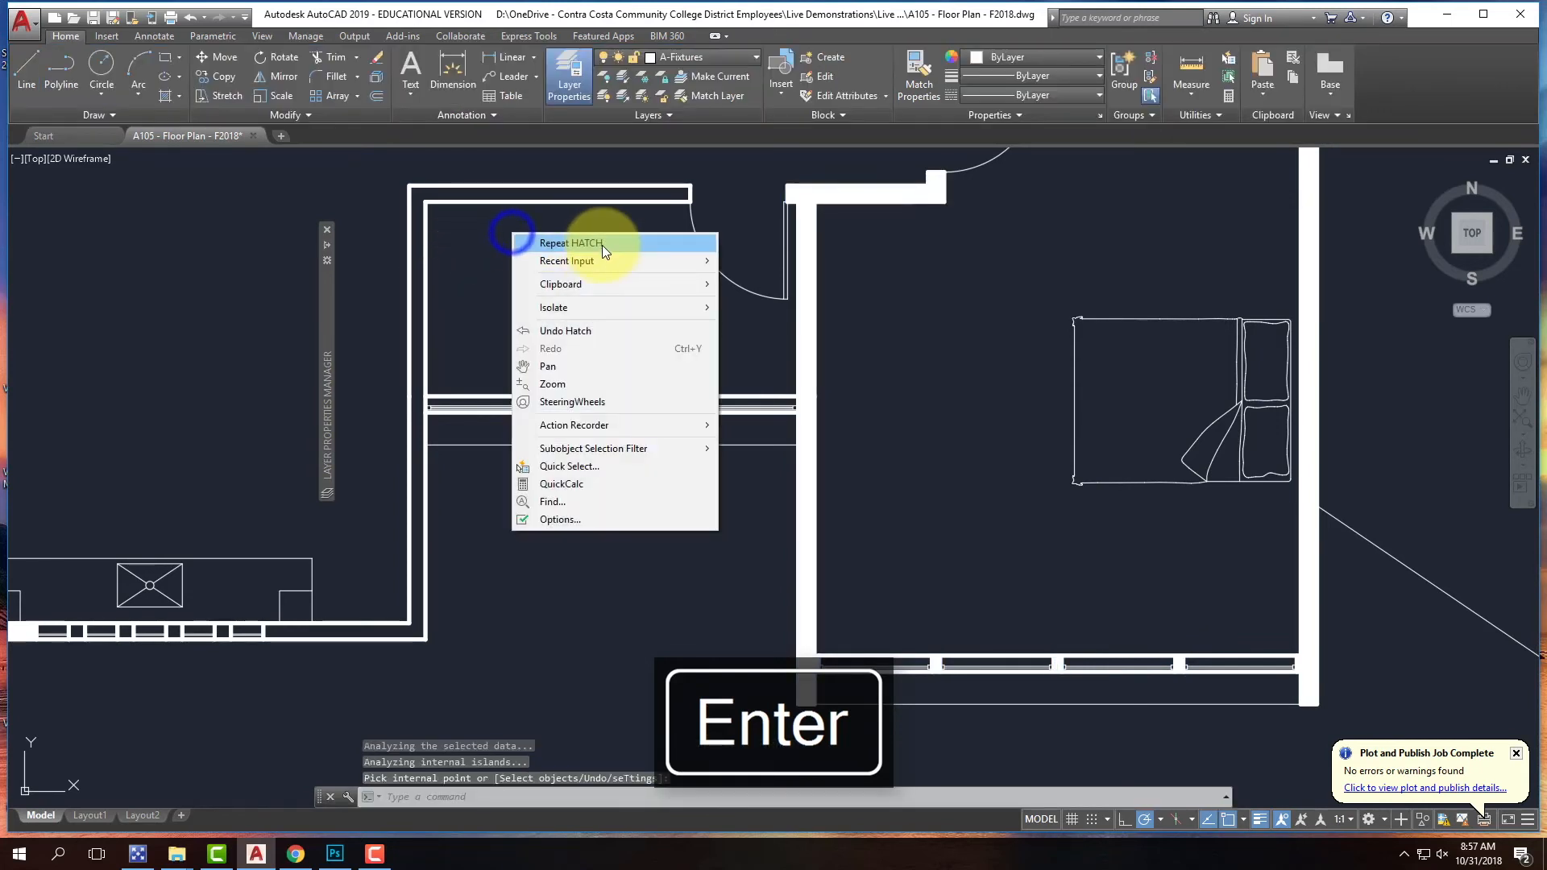
pyautogui.click(584, 241)
pyautogui.click(575, 194)
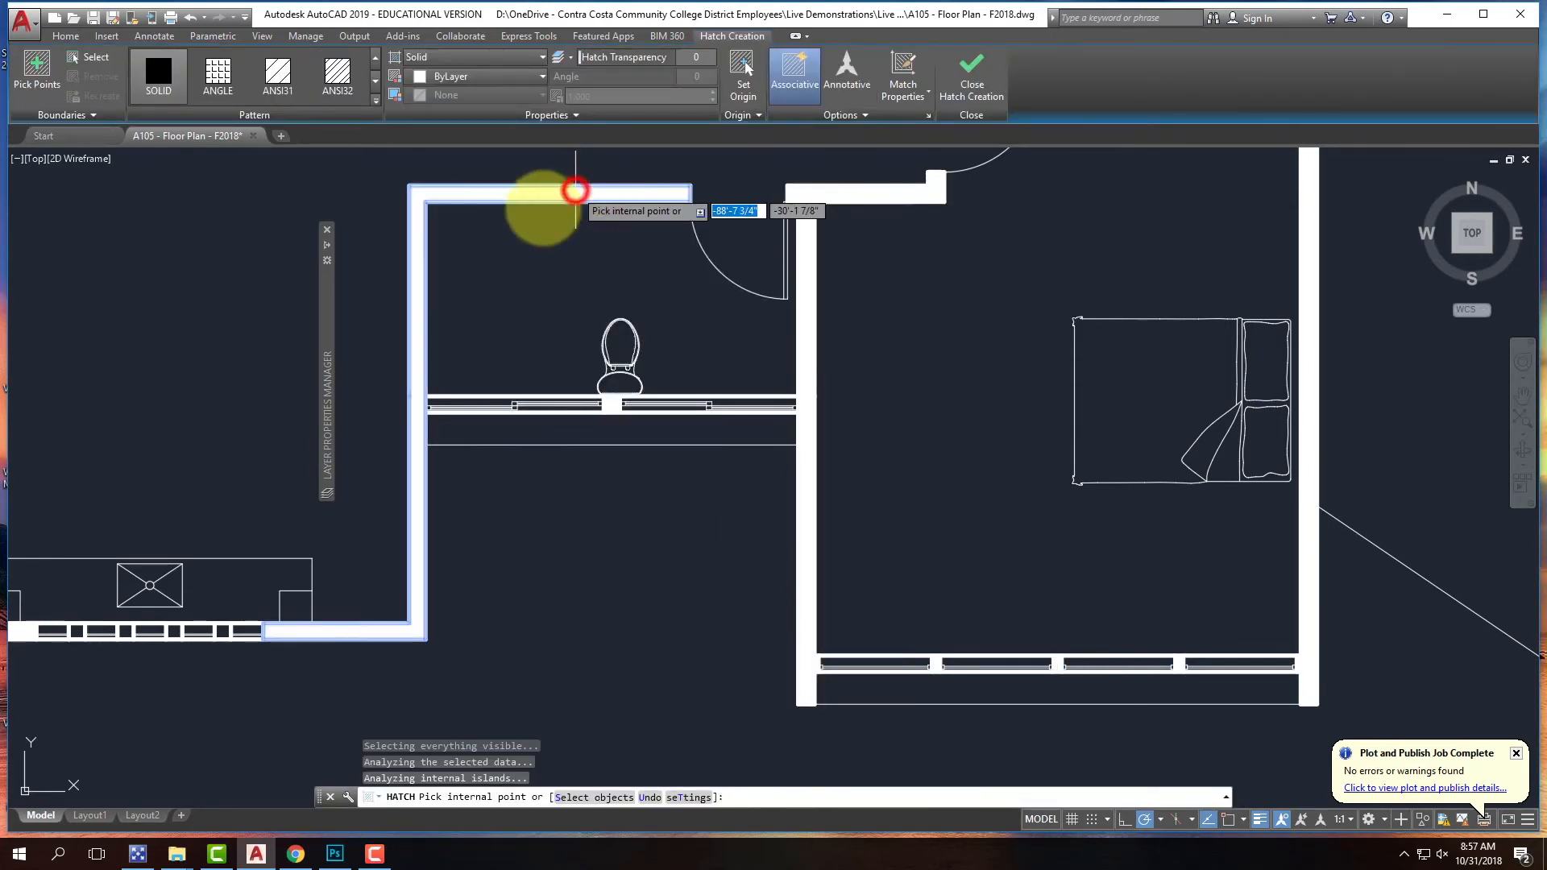
pyautogui.click(226, 629)
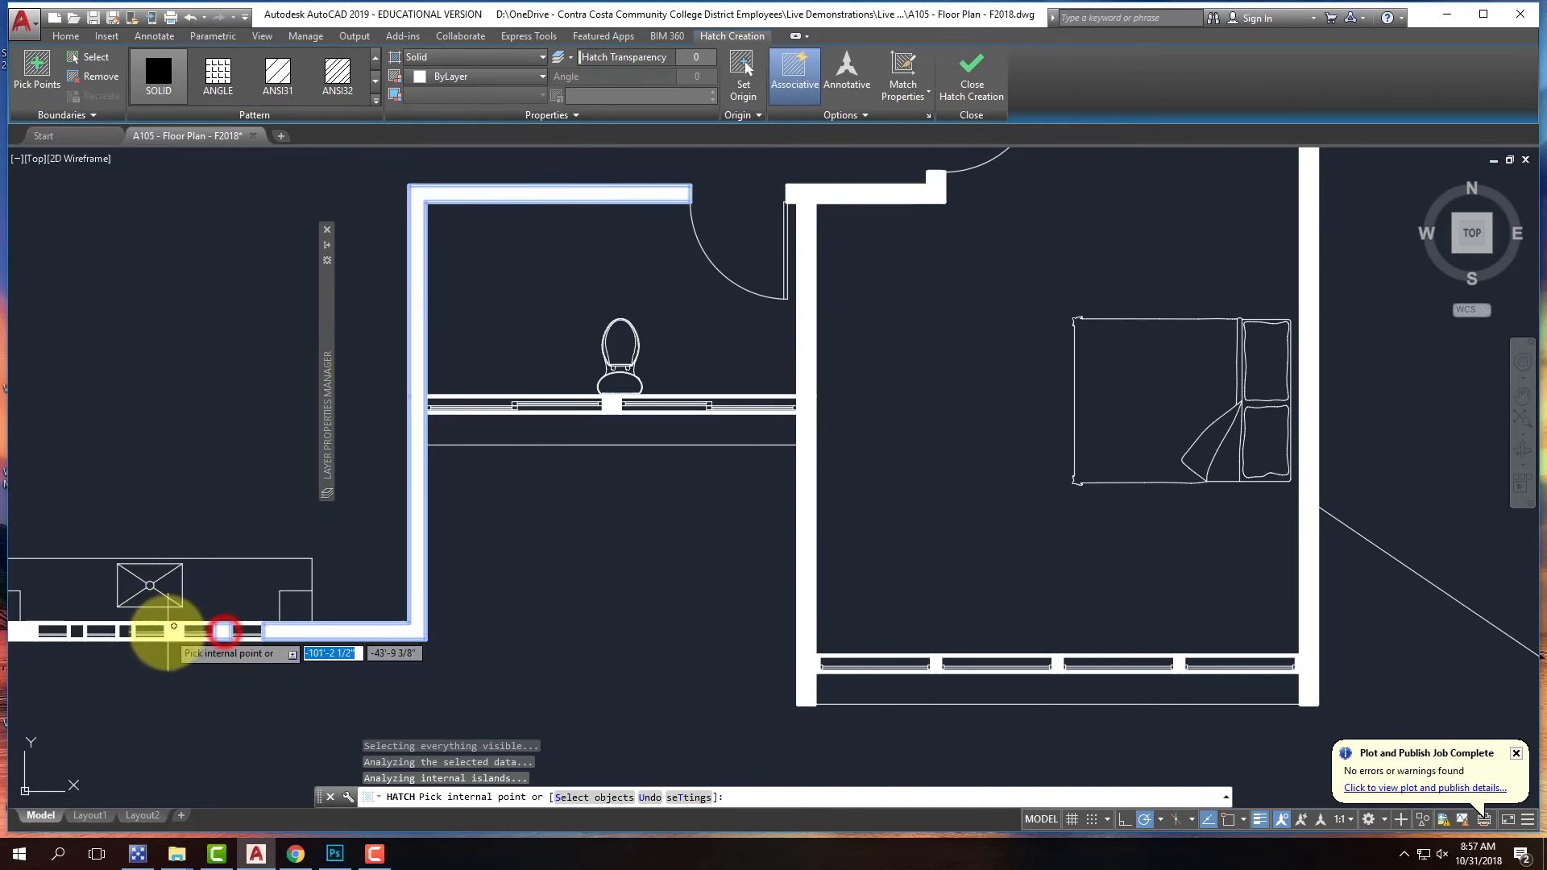
pyautogui.click(174, 630)
pyautogui.click(126, 629)
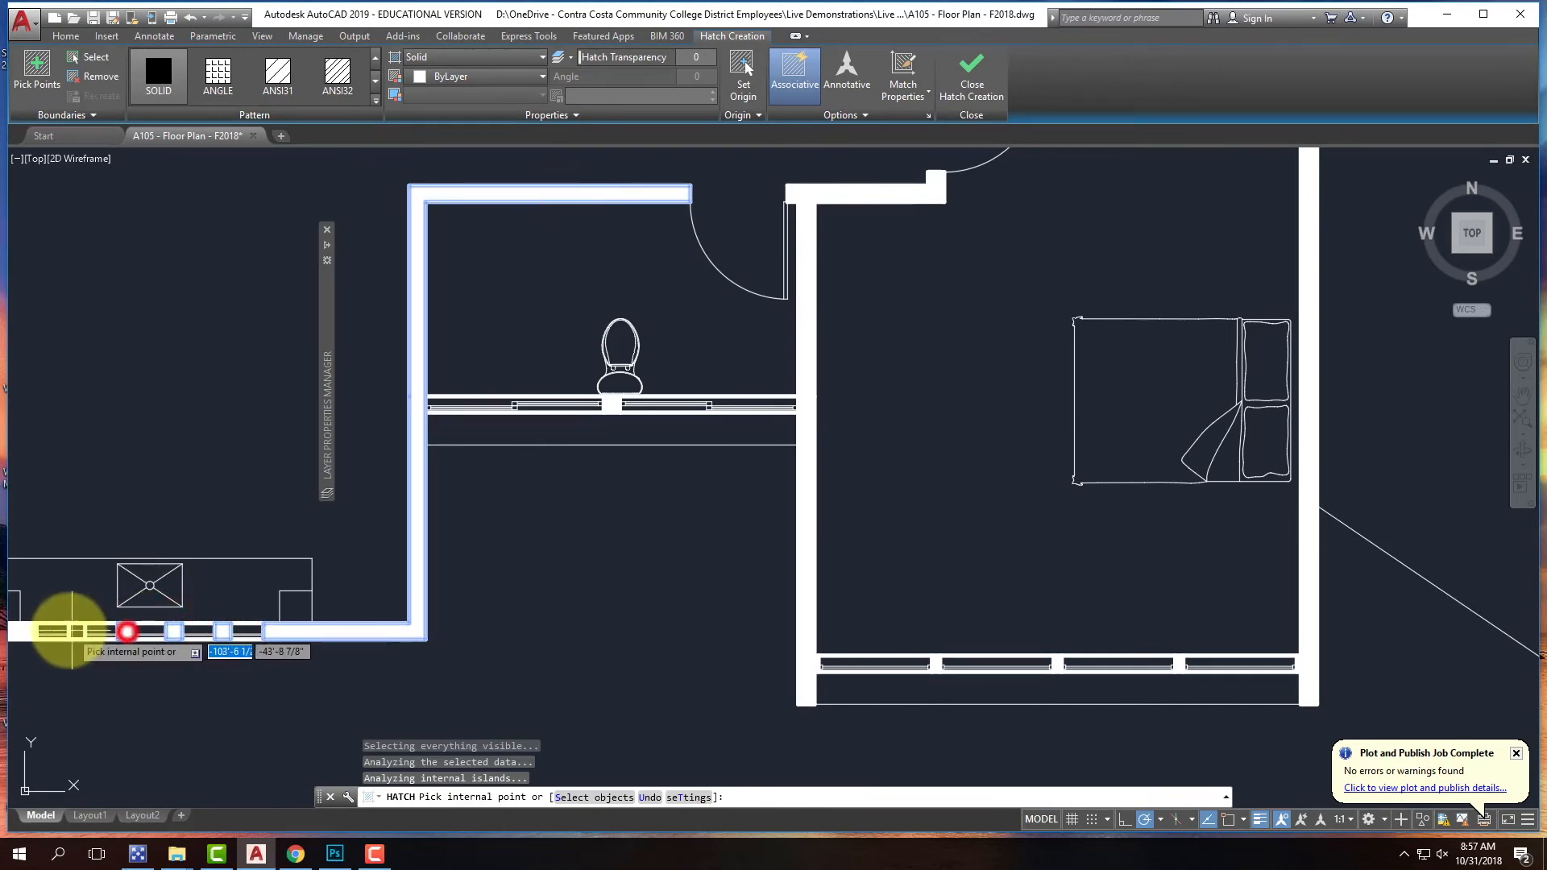
pyautogui.click(76, 629)
pyautogui.press('Return')
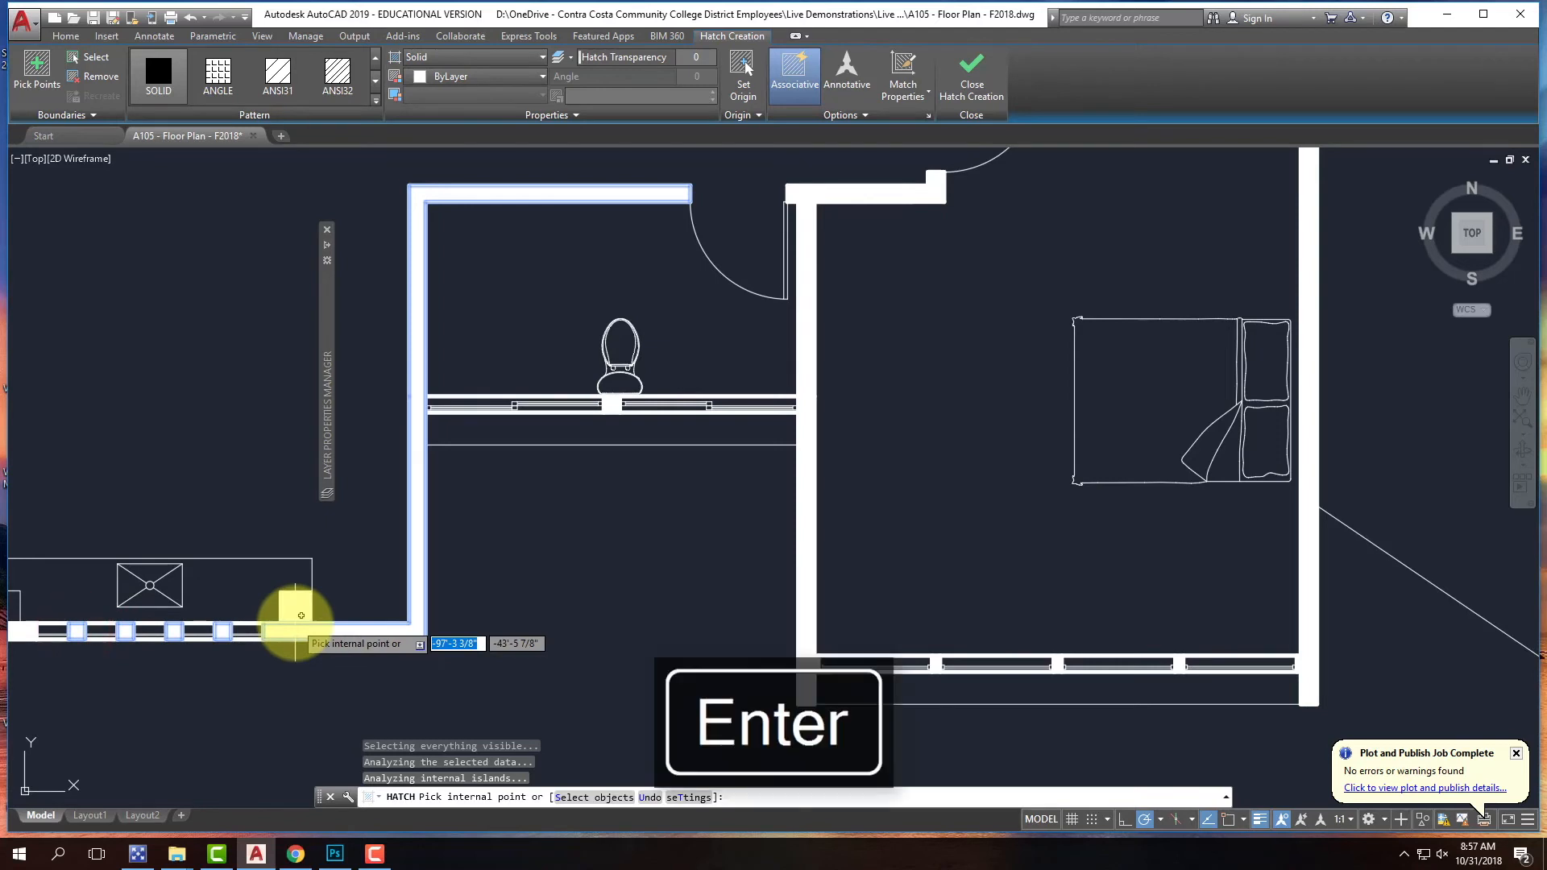
# - Create a new layer named A-Hatch and close the layer manager
pyautogui.scroll(-4, 660, 657)
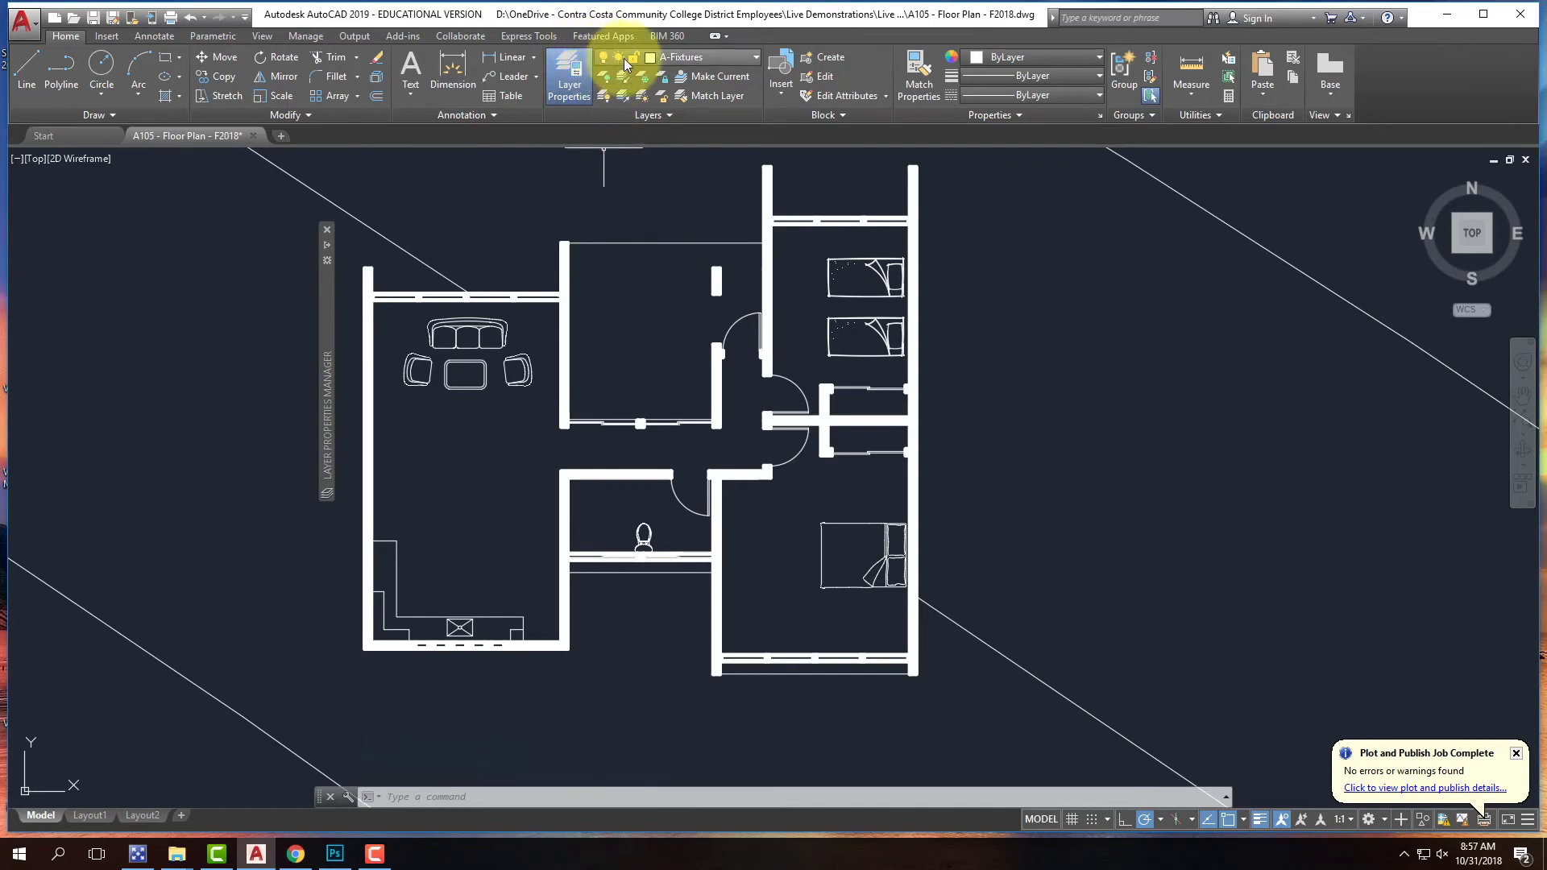
pyautogui.click(692, 60)
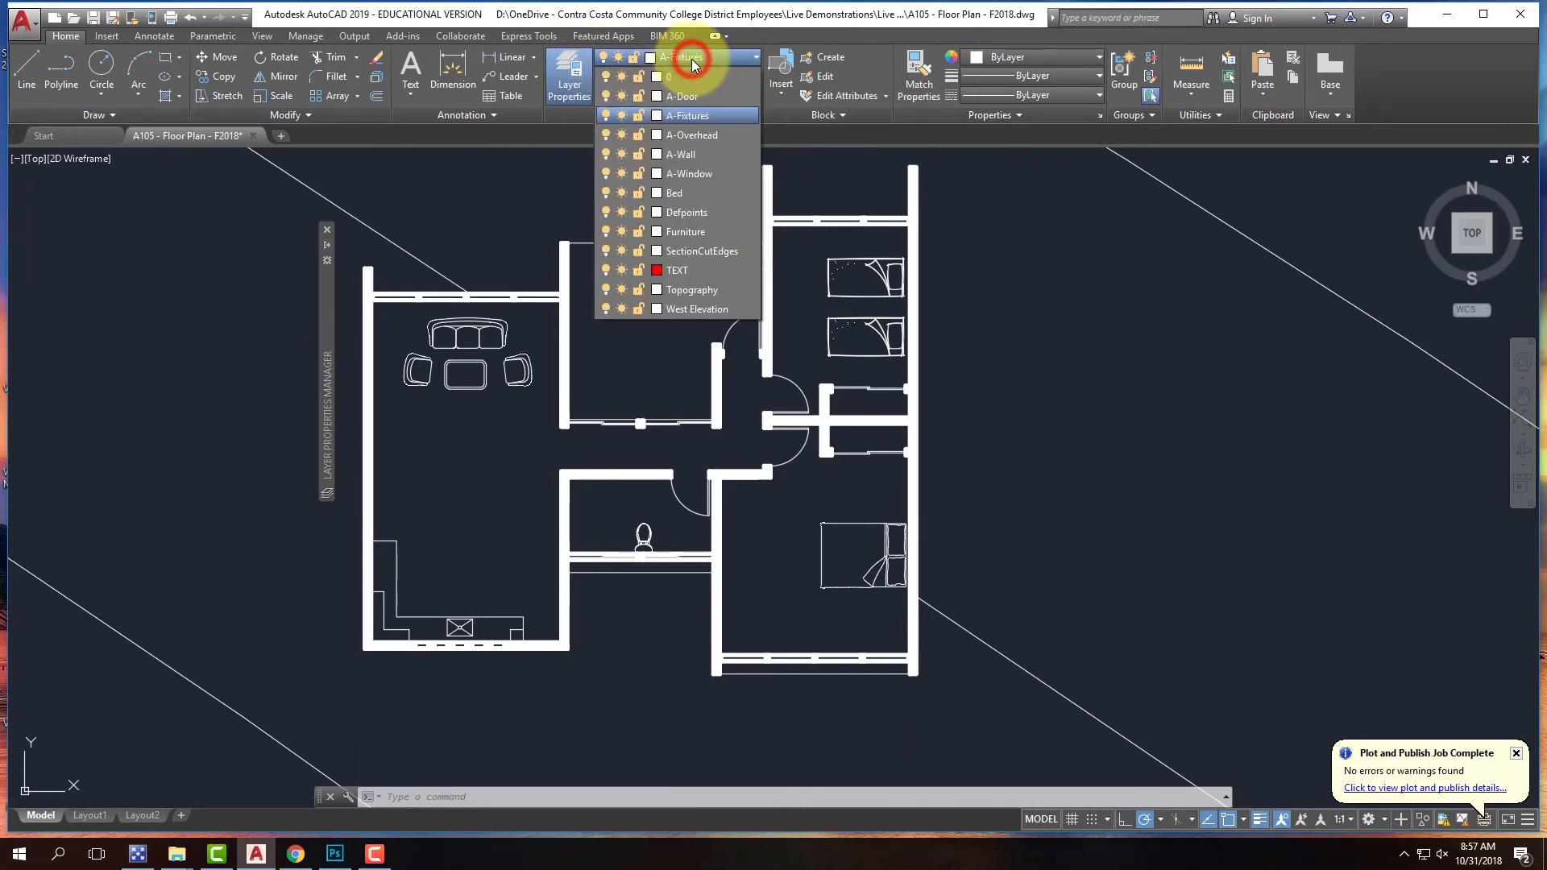
pyautogui.click(568, 69)
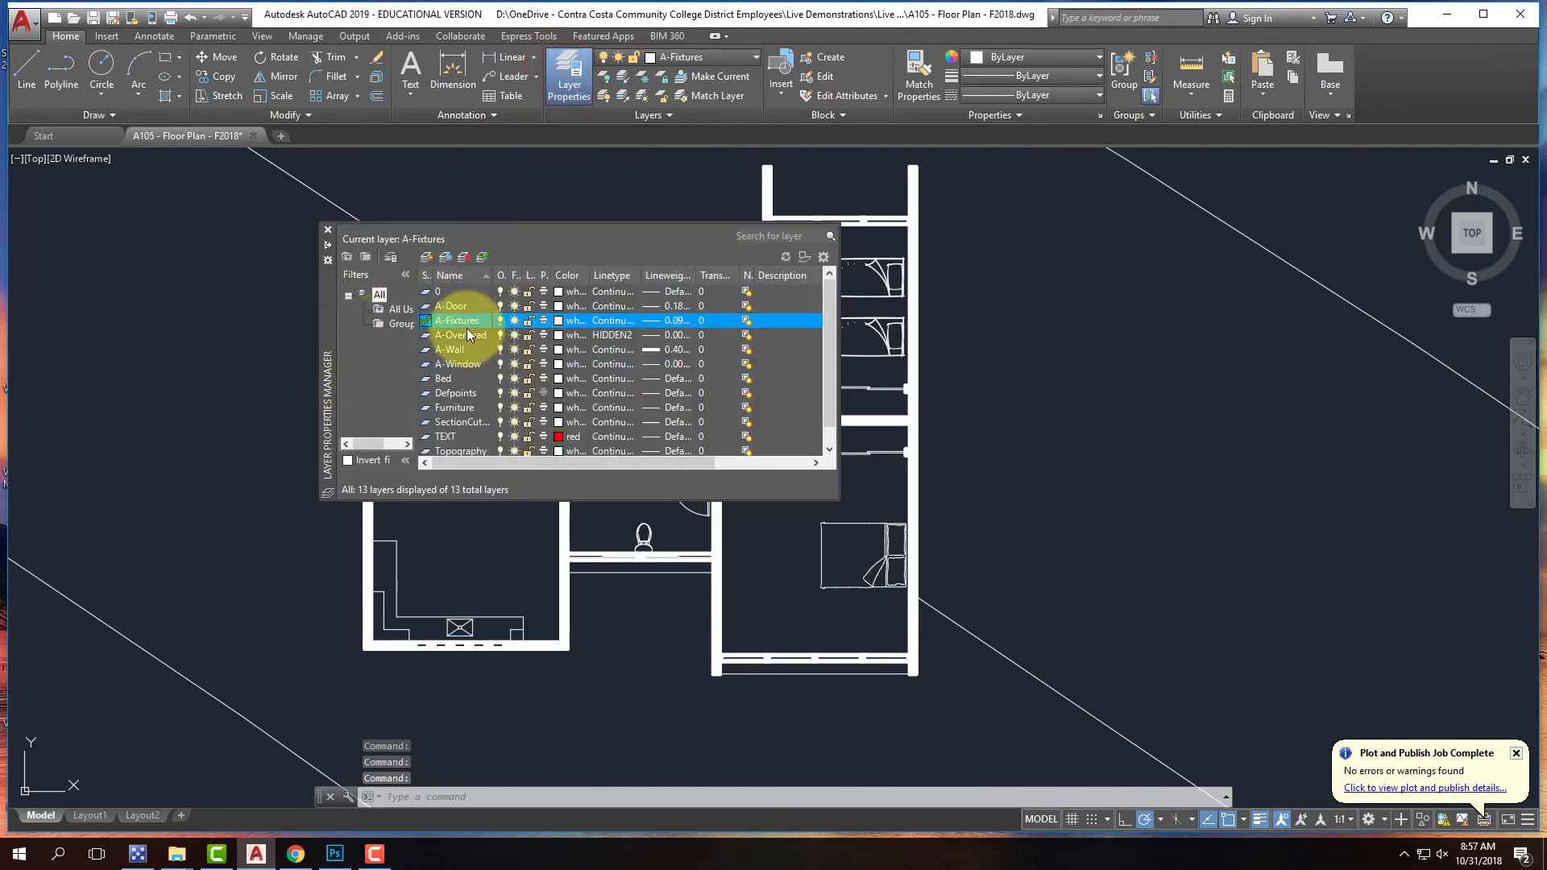
pyautogui.click(427, 258)
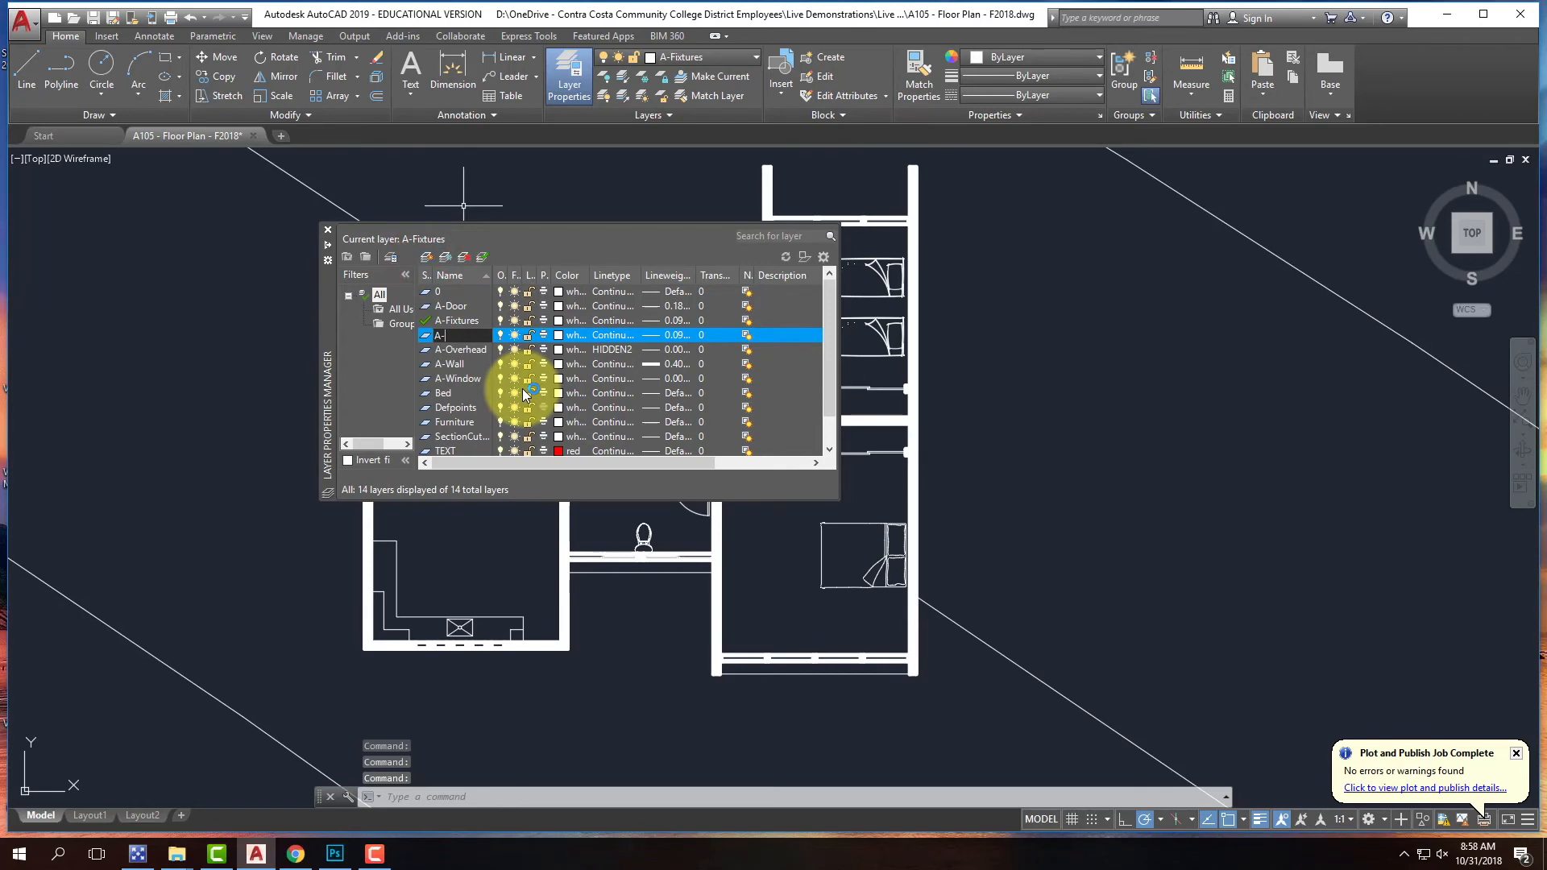
pyautogui.write('A-Fill')
pyautogui.press('BackSpace')
pyautogui.press('BackSpace')
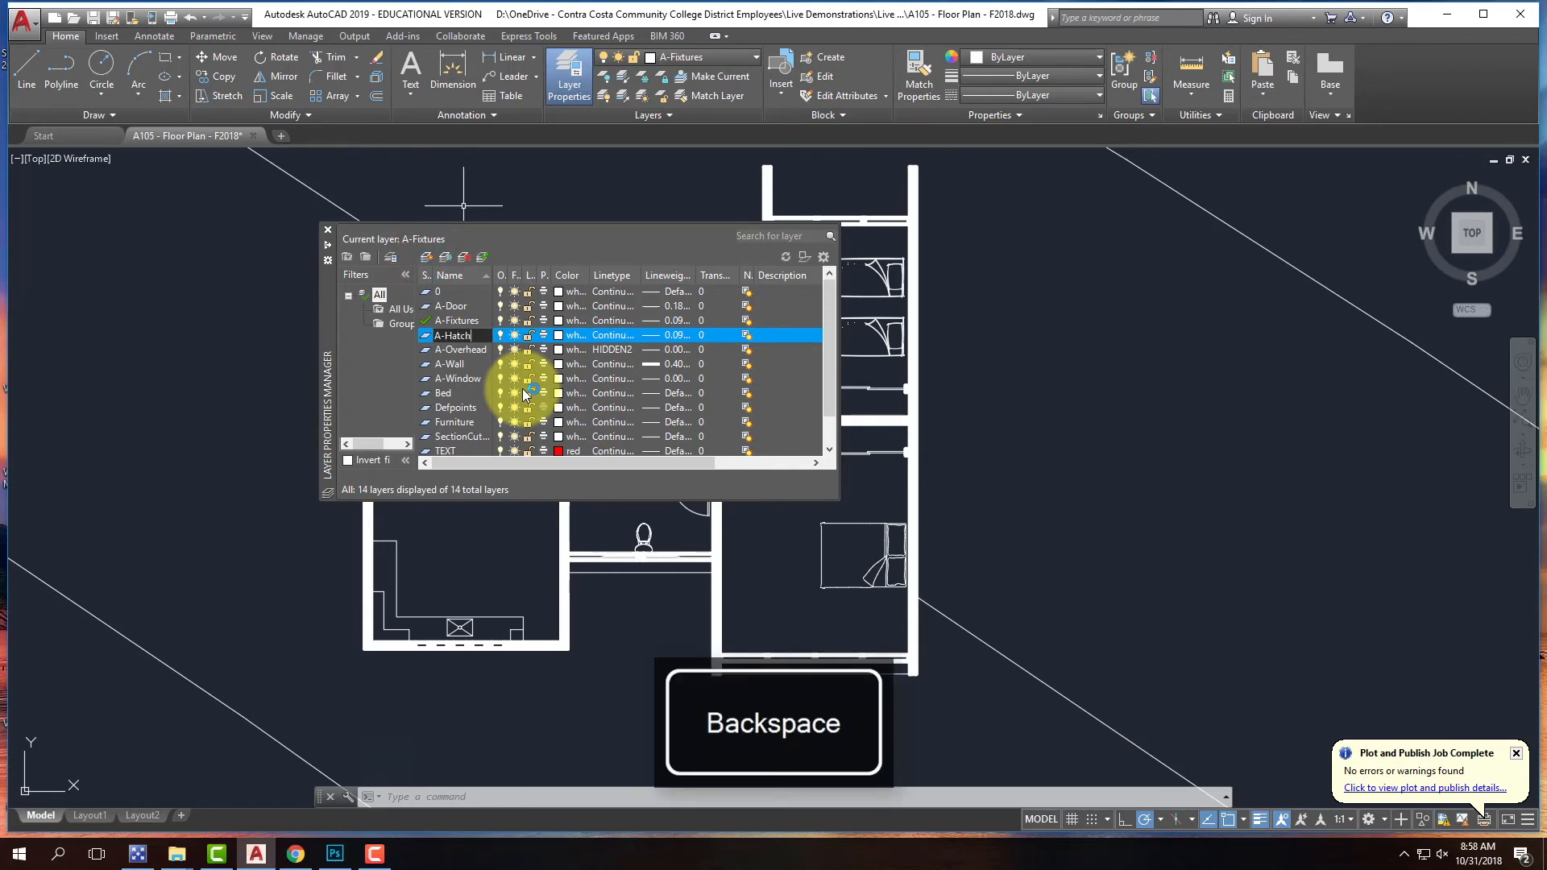
pyautogui.press('Return')
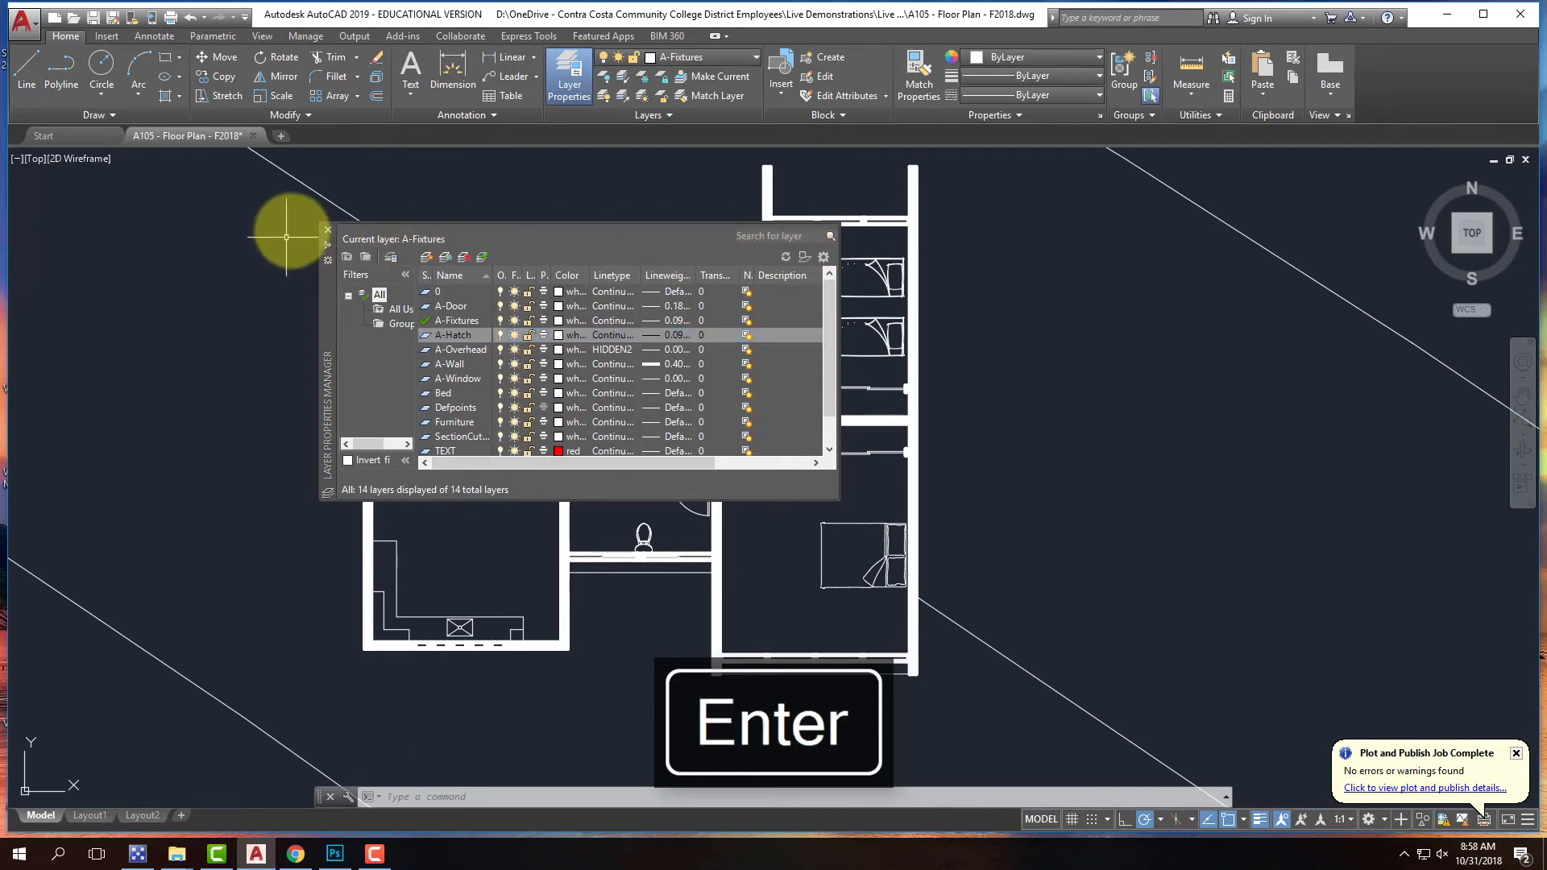
pyautogui.click(328, 233)
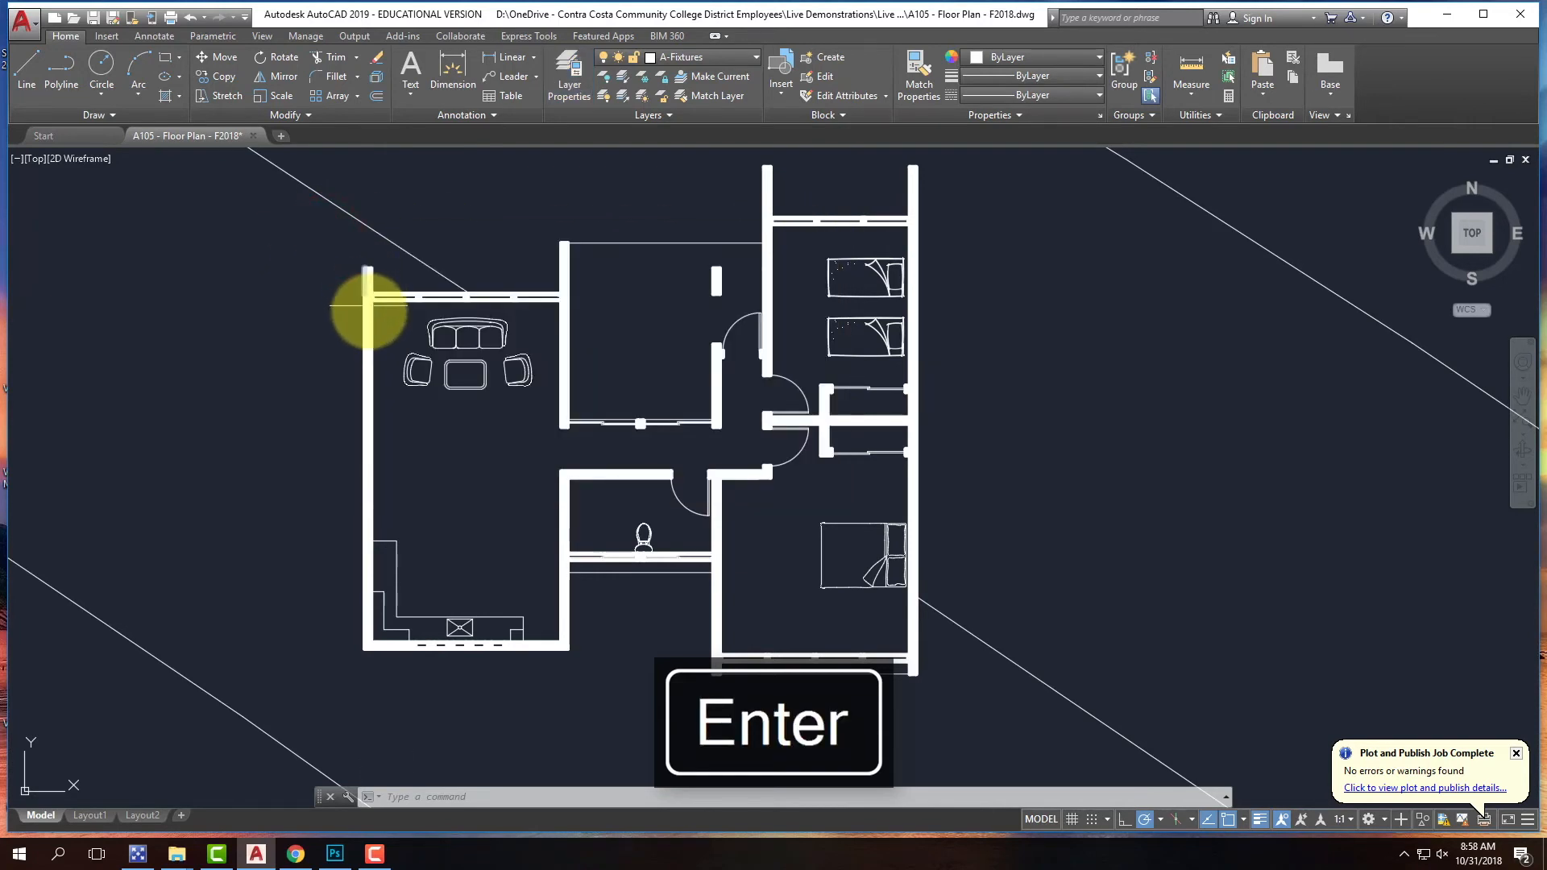
# - Select the main wall hatch, the bathroom and kitchen wall hatch, and the lower bedroom's wall hatch
pyautogui.scroll(7, 369, 311)
pyautogui.click(340, 310)
pyautogui.scroll(-3, 347, 323)
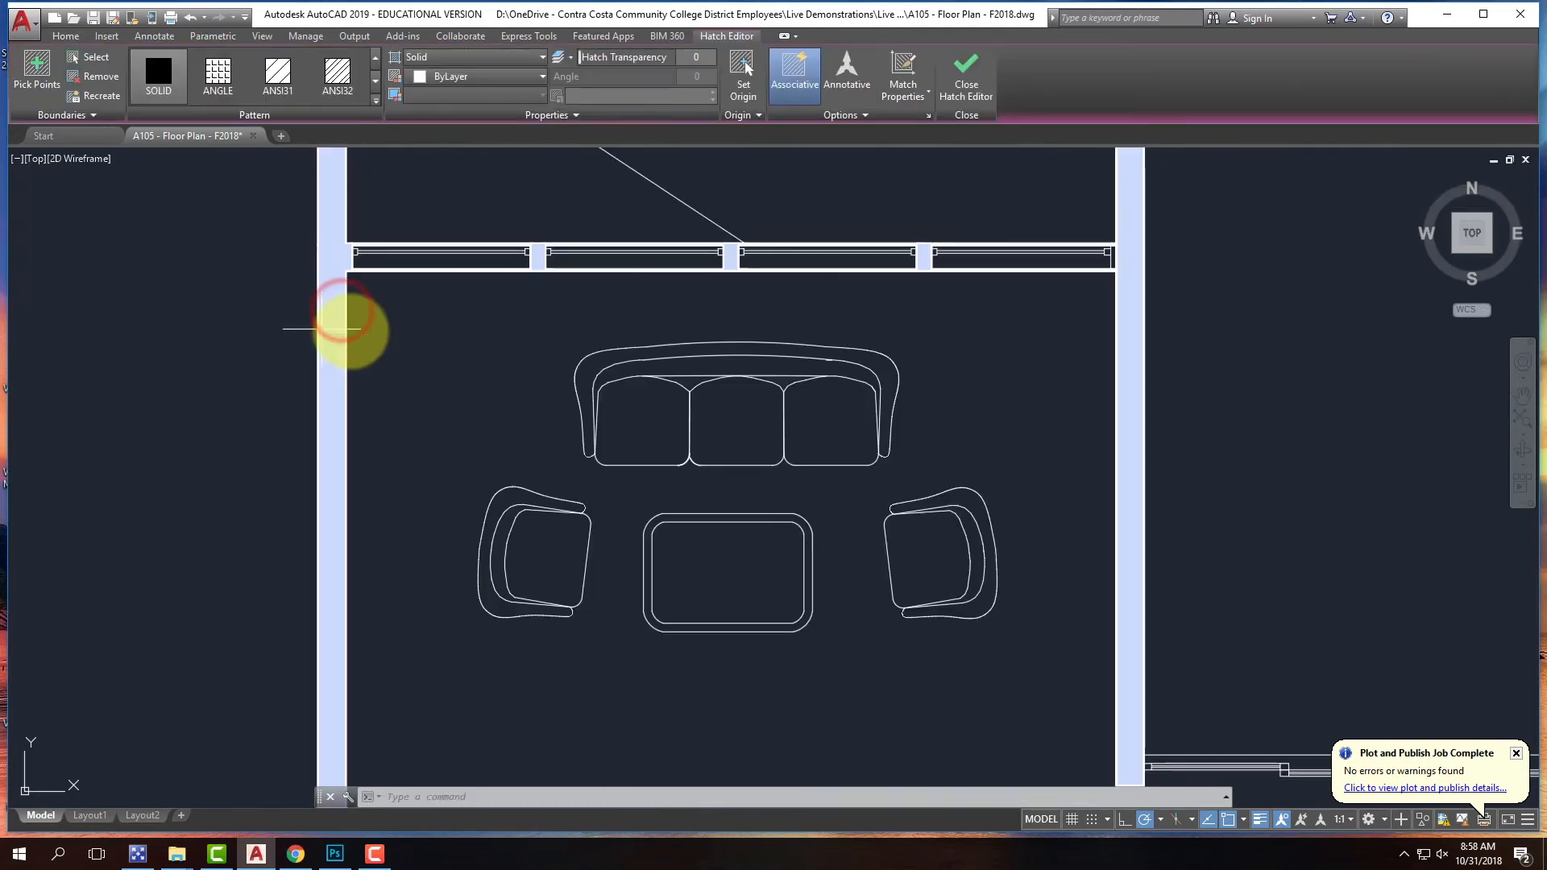
pyautogui.scroll(-5, 646, 363)
pyautogui.scroll(8, 785, 512)
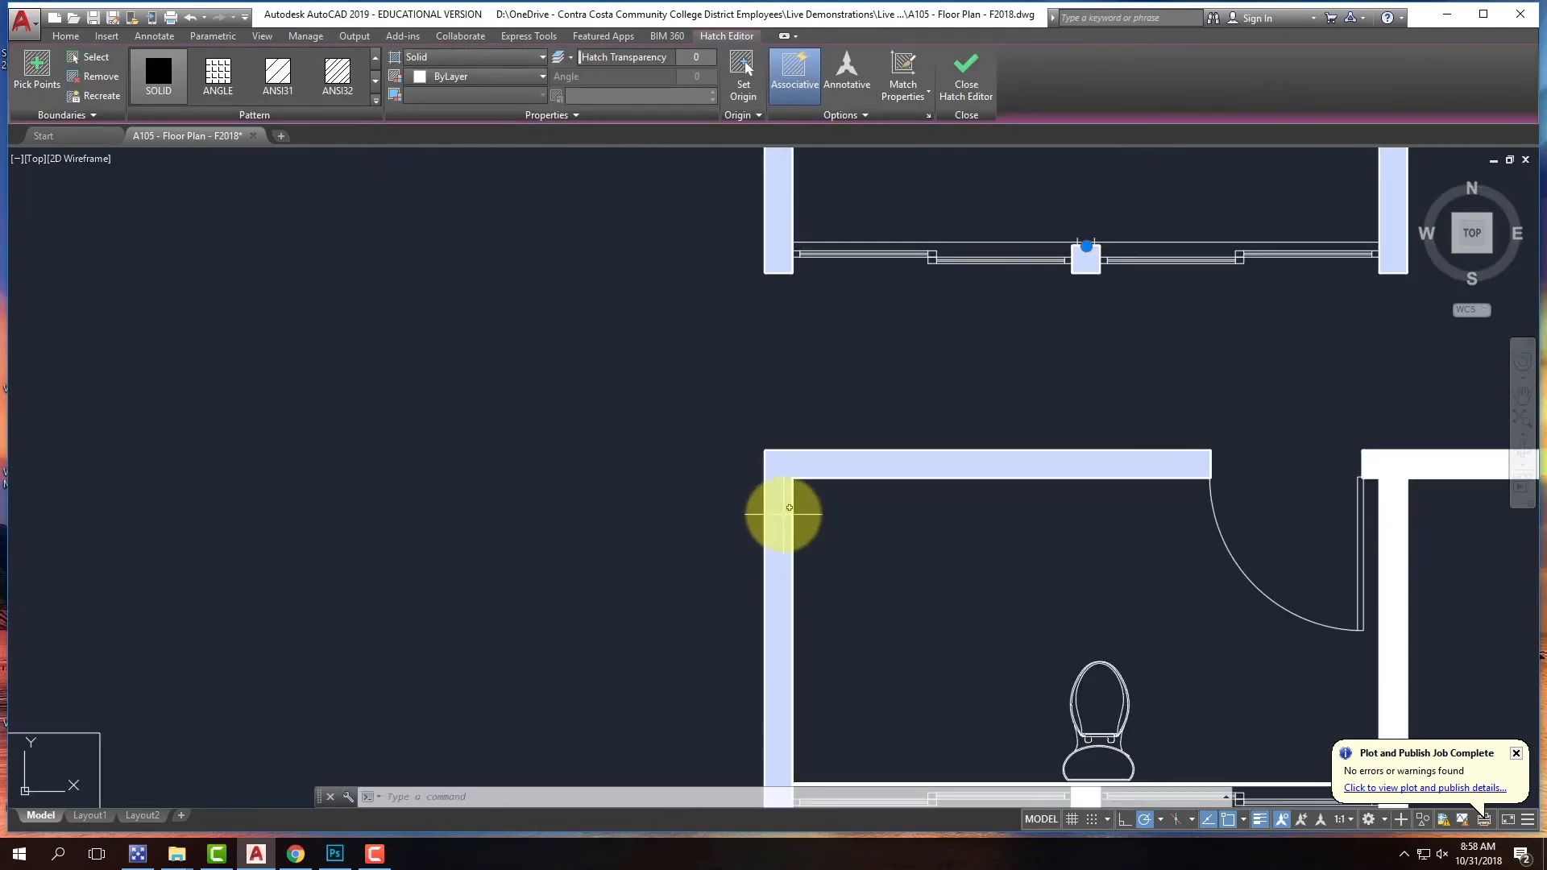
pyautogui.click(780, 511)
pyautogui.scroll(-5, 709, 439)
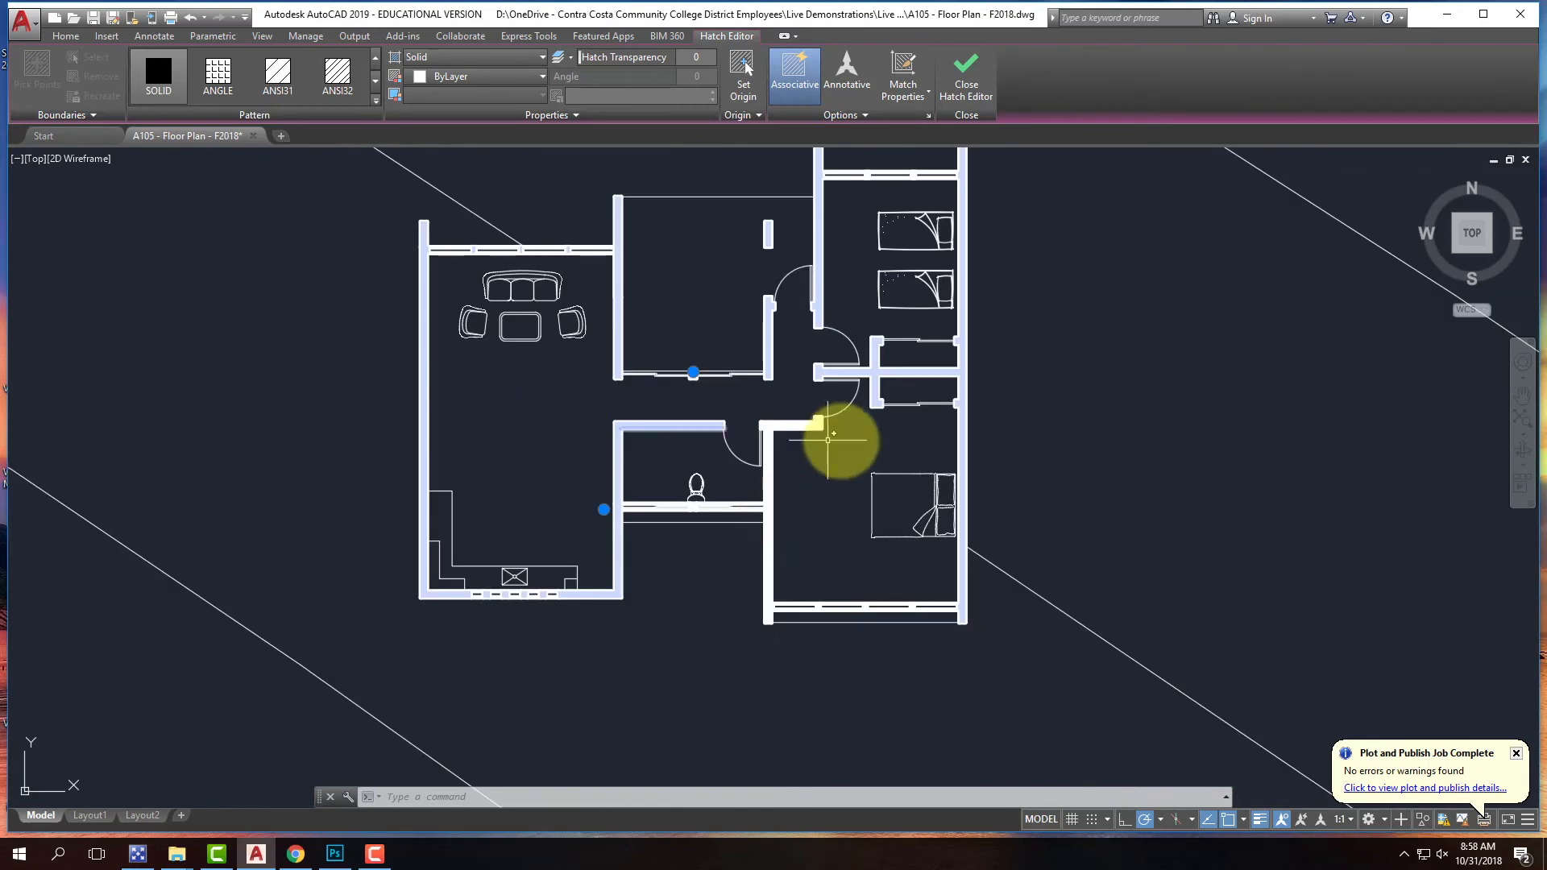
pyautogui.scroll(5, 756, 428)
pyautogui.click(665, 393)
pyautogui.scroll(-6, 619, 408)
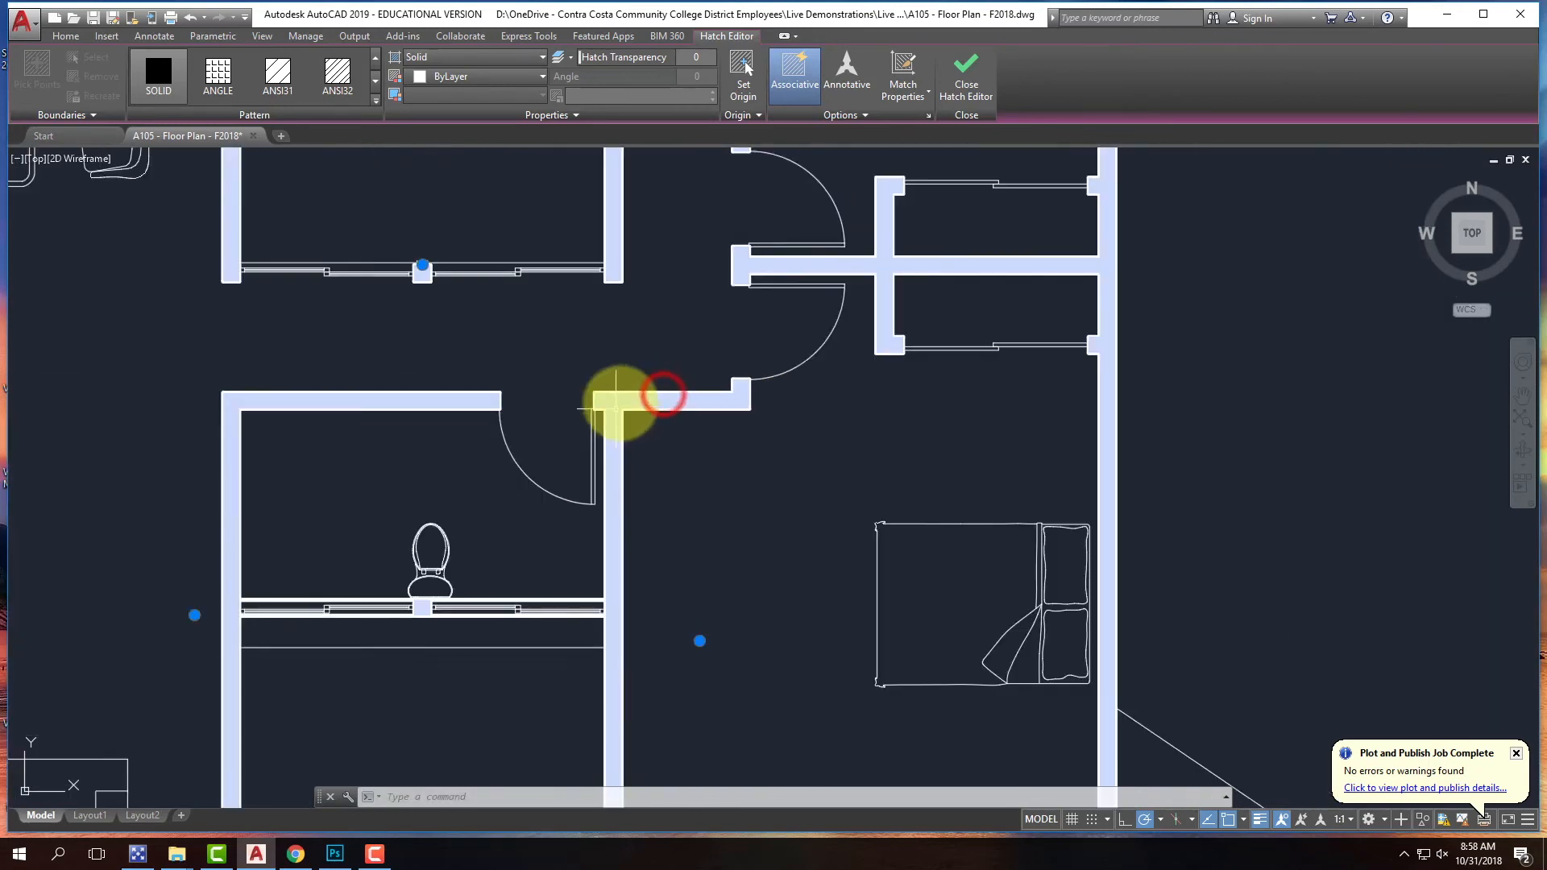
pyautogui.scroll(2, 702, 573)
pyautogui.scroll(-2, 698, 611)
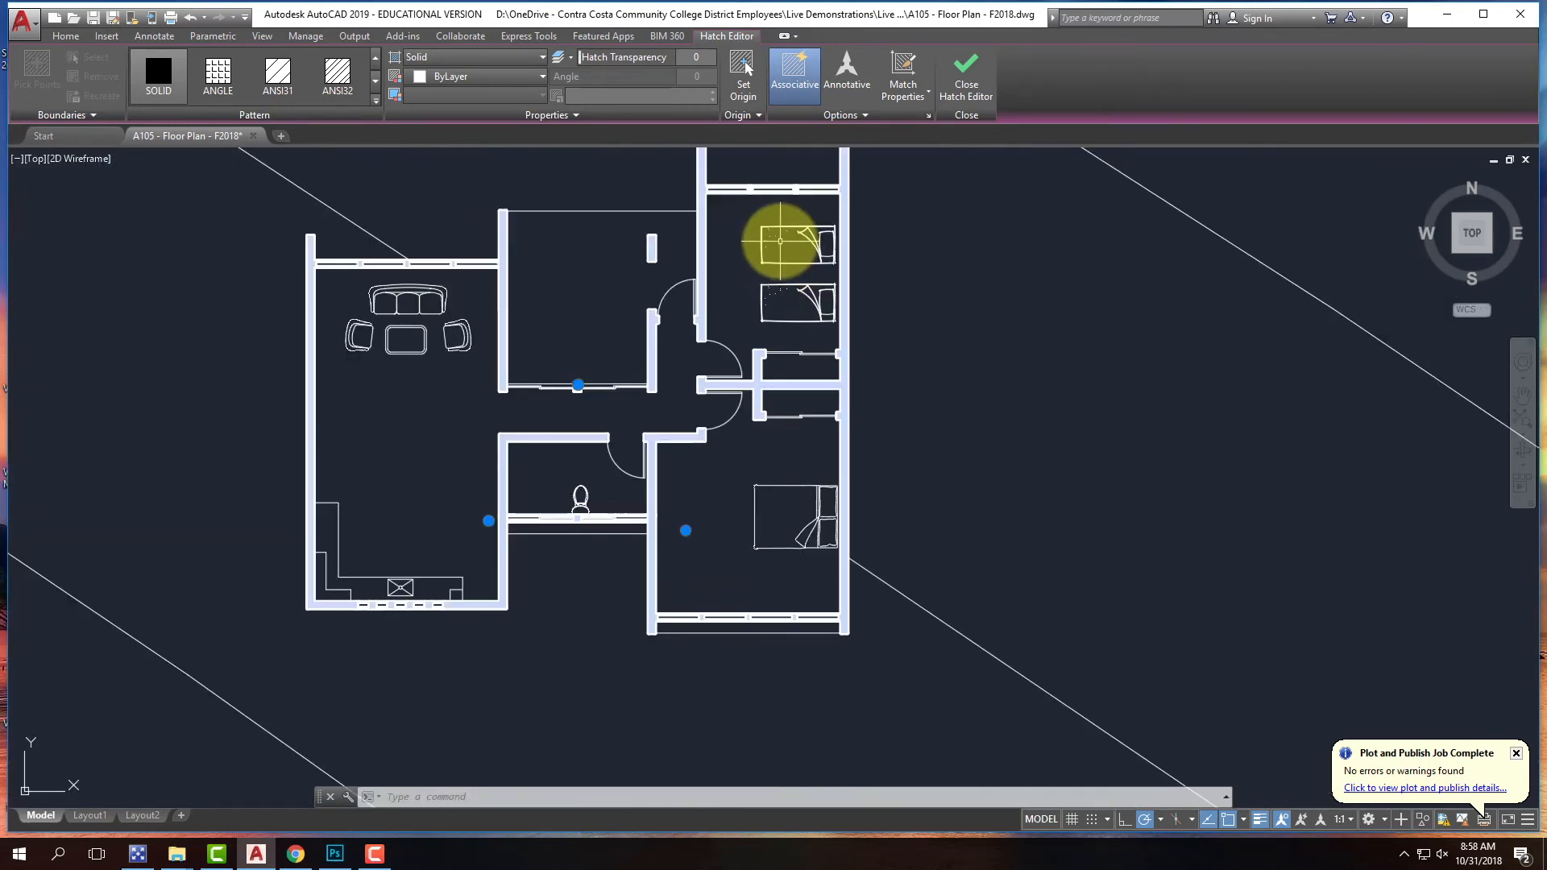
# - Add the upper bedroom's north window mullion hatch to the selection, move all selected hatches to layer A-Hatch, and deselect them
pyautogui.scroll(2, 786, 217)
pyautogui.scroll(-2, 772, 398)
pyautogui.click(821, 438)
pyautogui.click(815, 443)
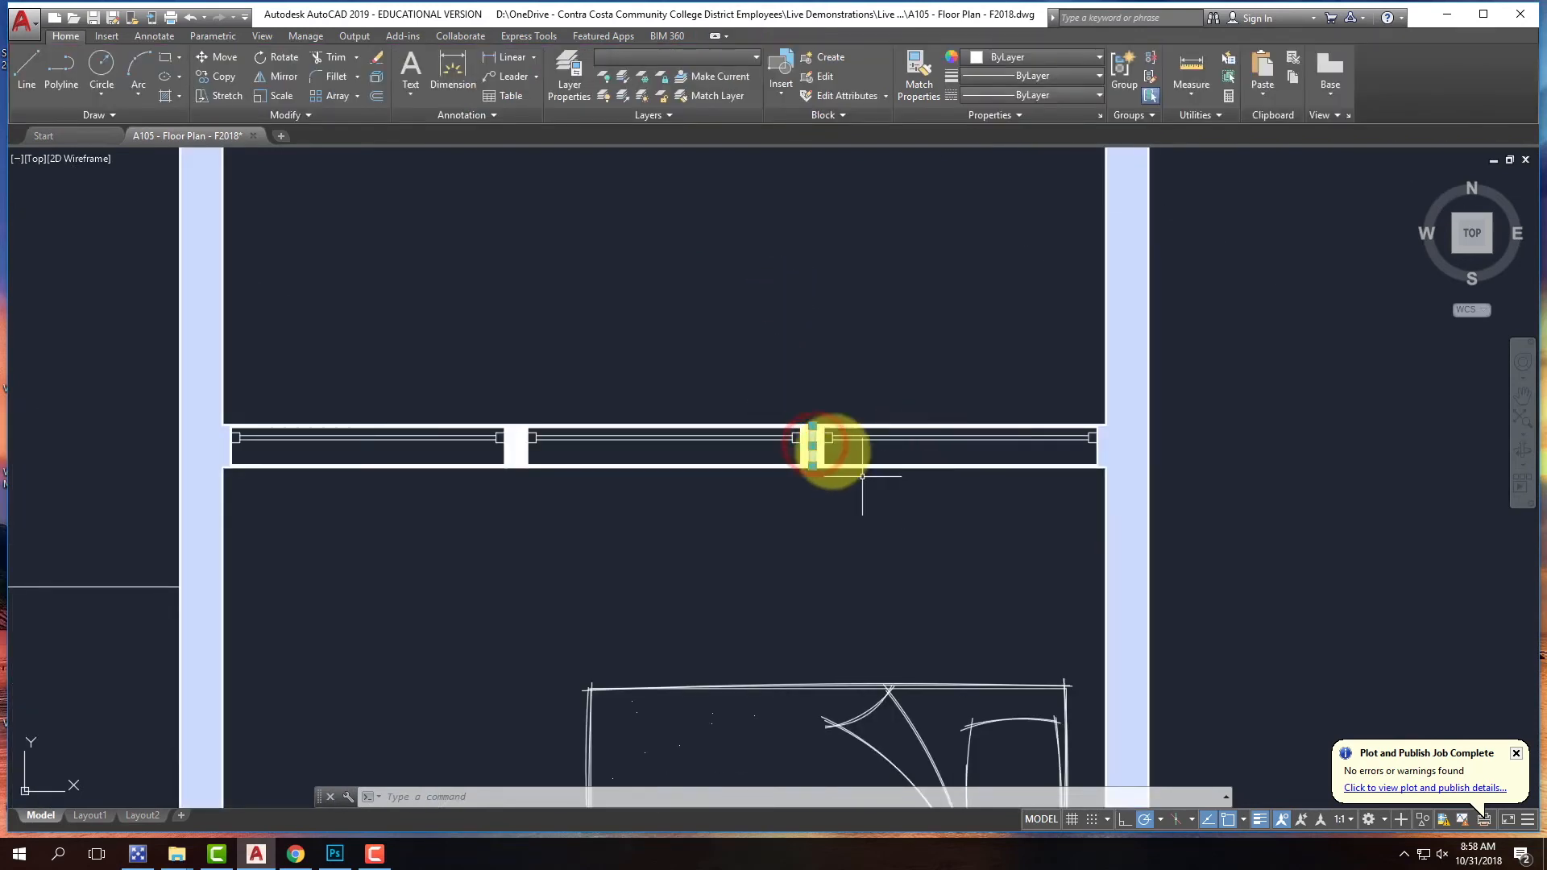
pyautogui.click(810, 441)
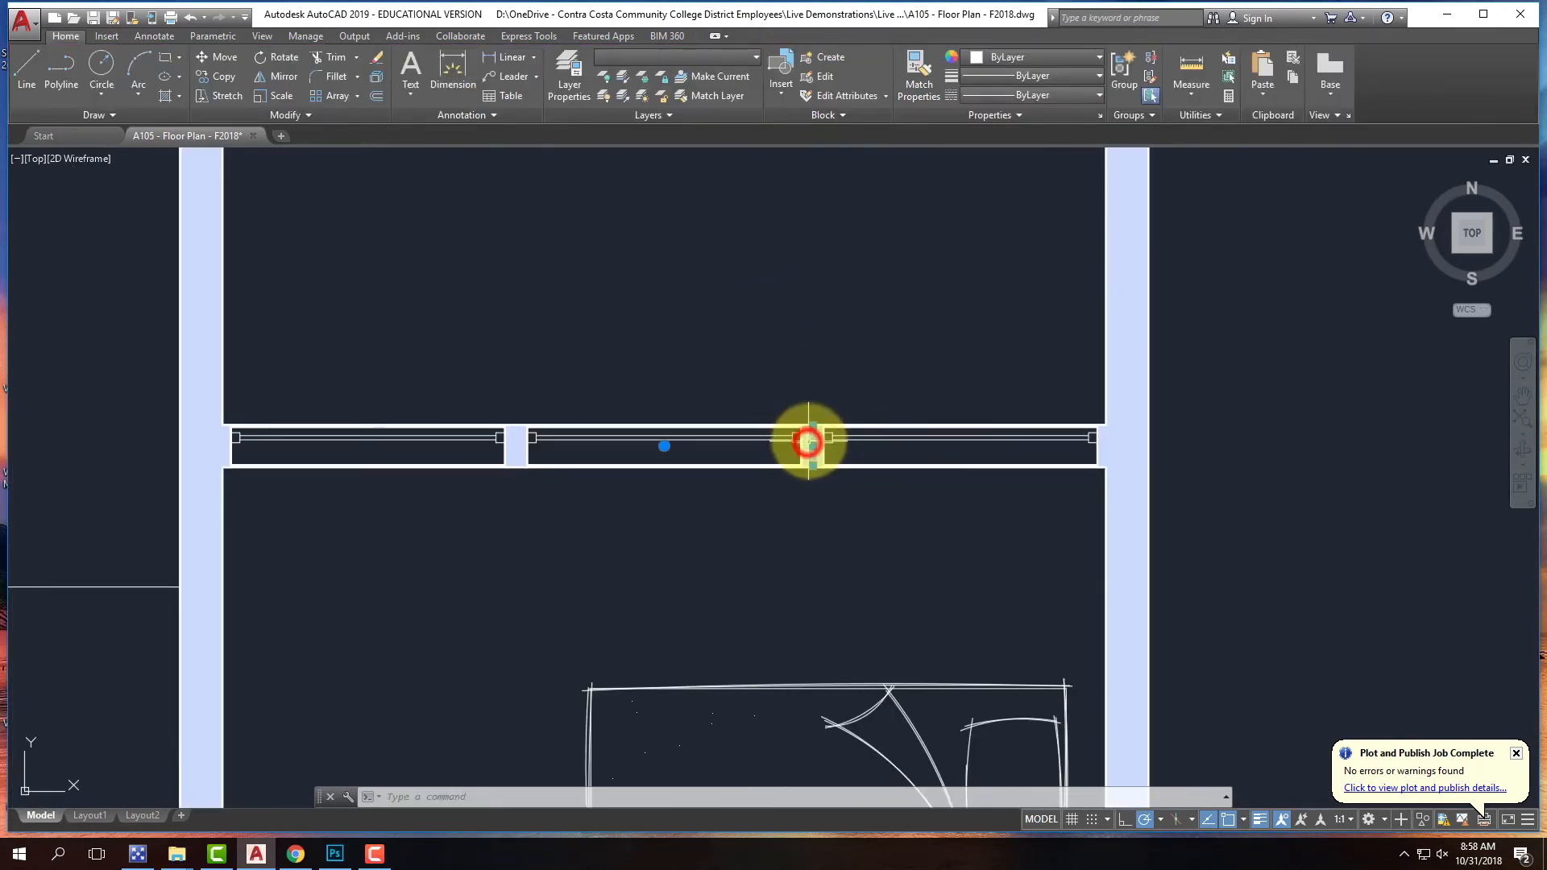
pyautogui.click(812, 403)
pyautogui.click(804, 439)
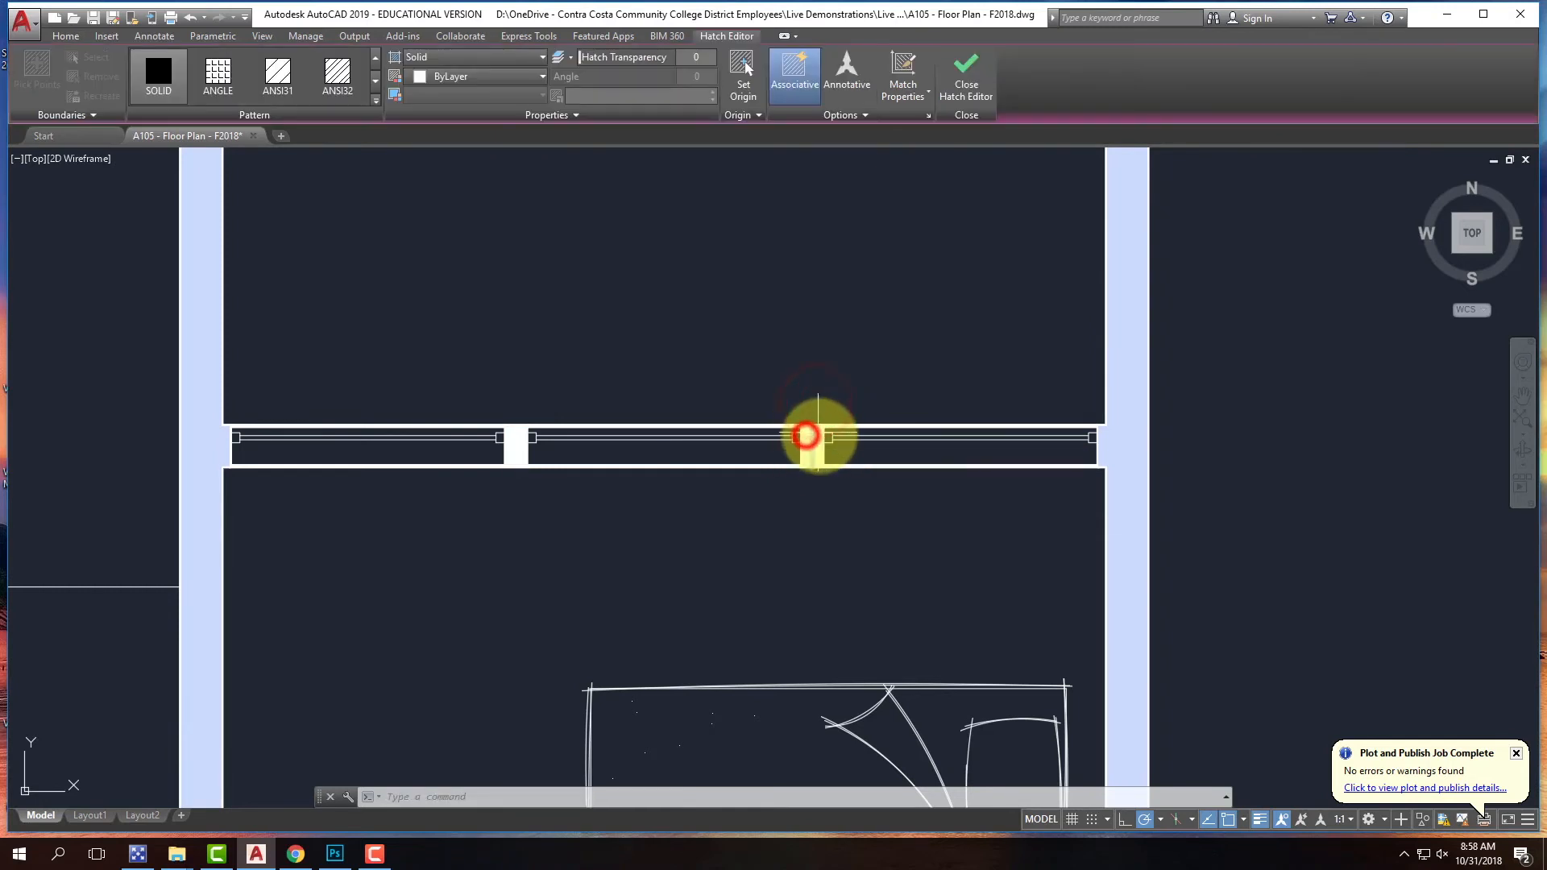
pyautogui.click(514, 440)
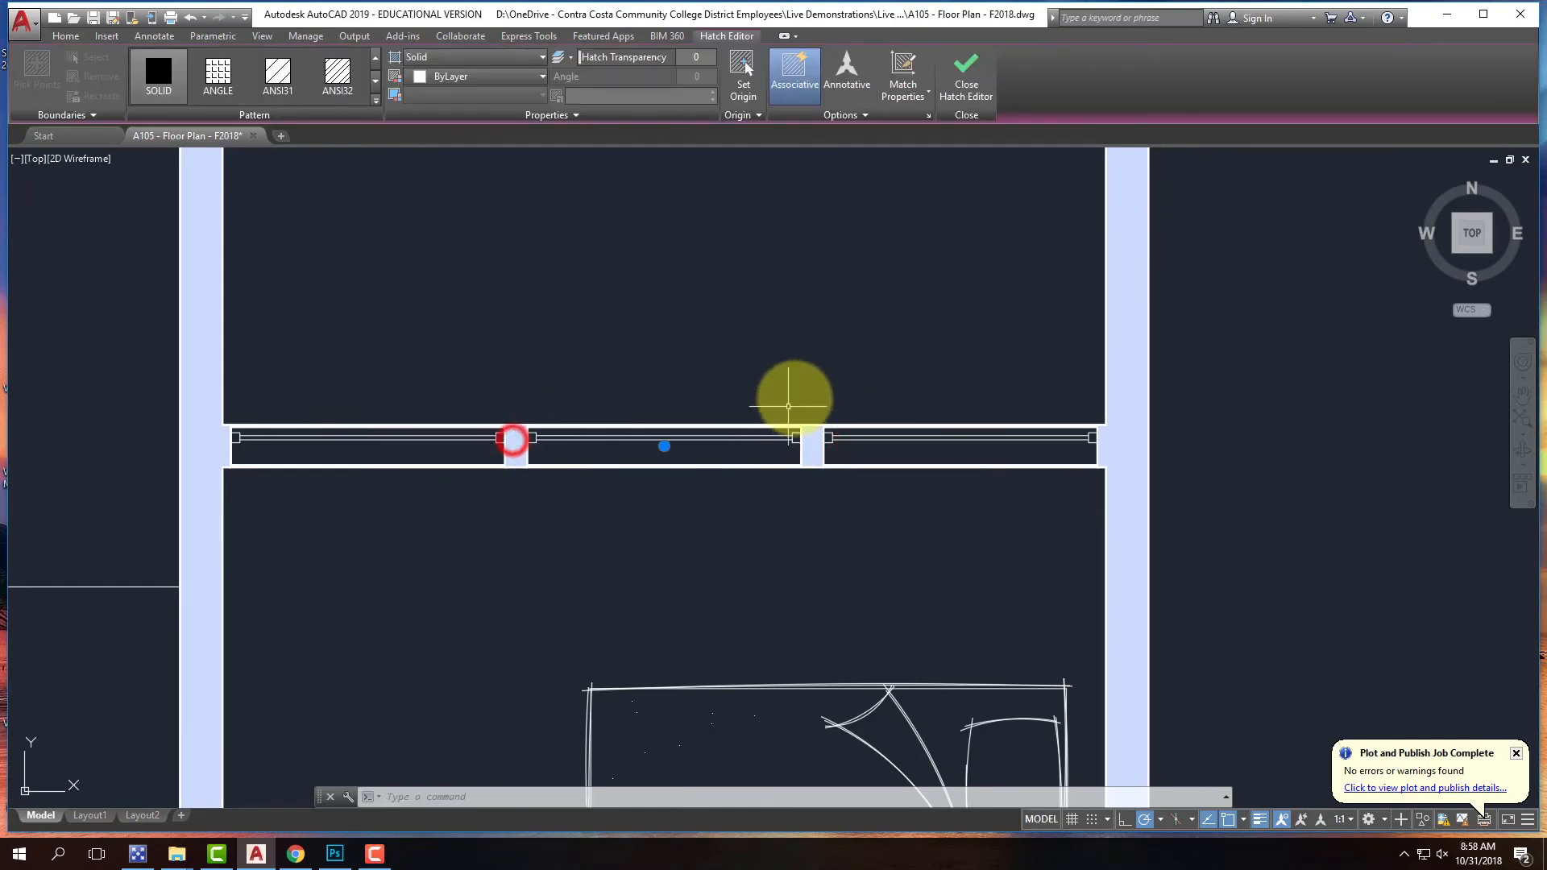
pyautogui.scroll(-3, 767, 393)
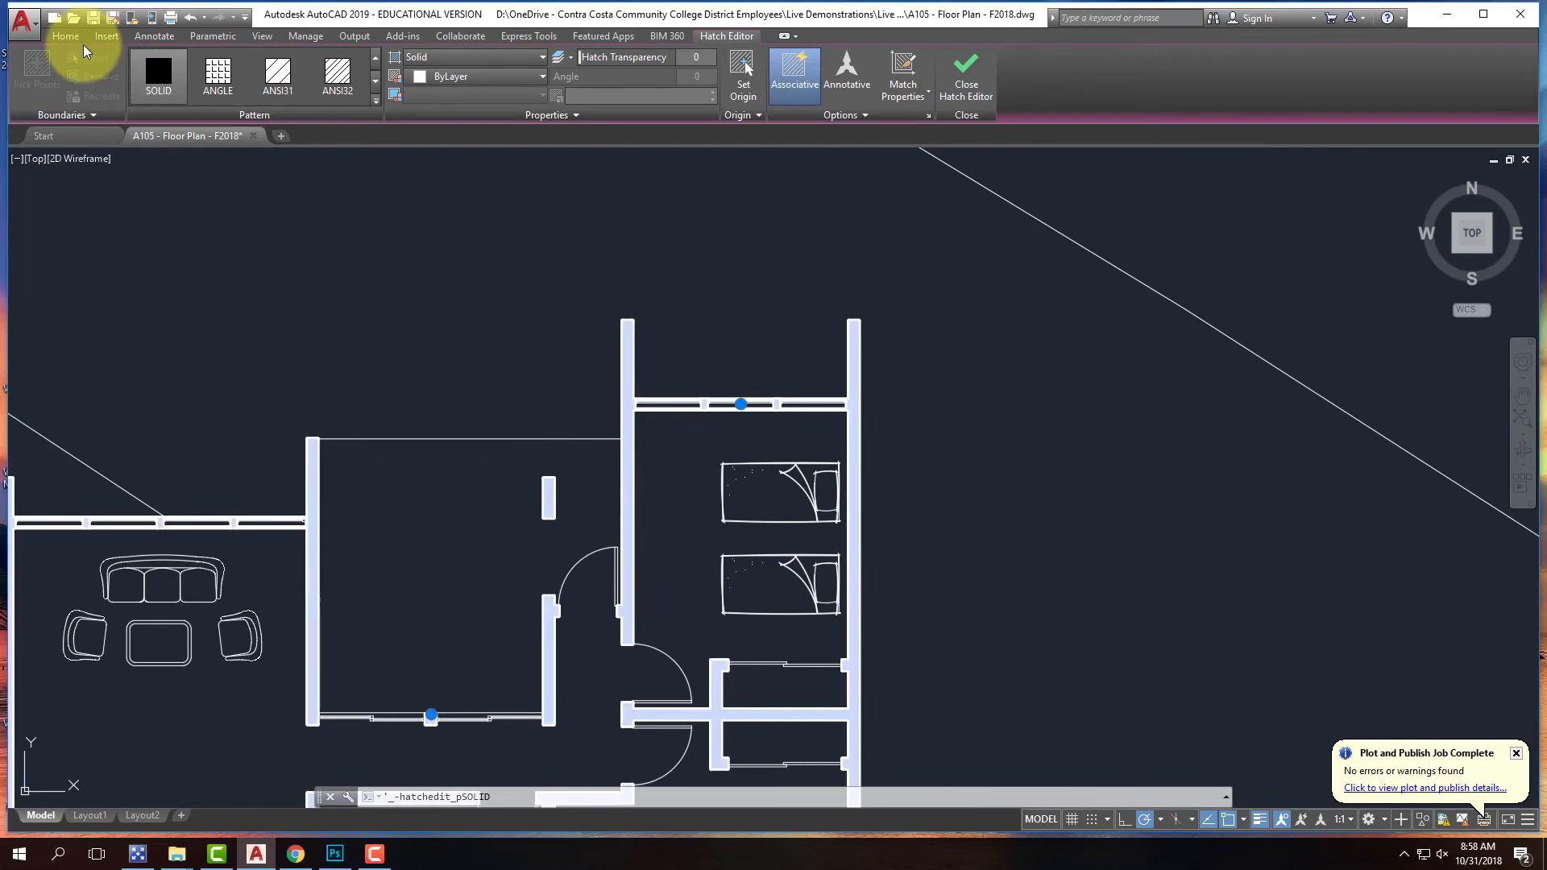
pyautogui.click(71, 37)
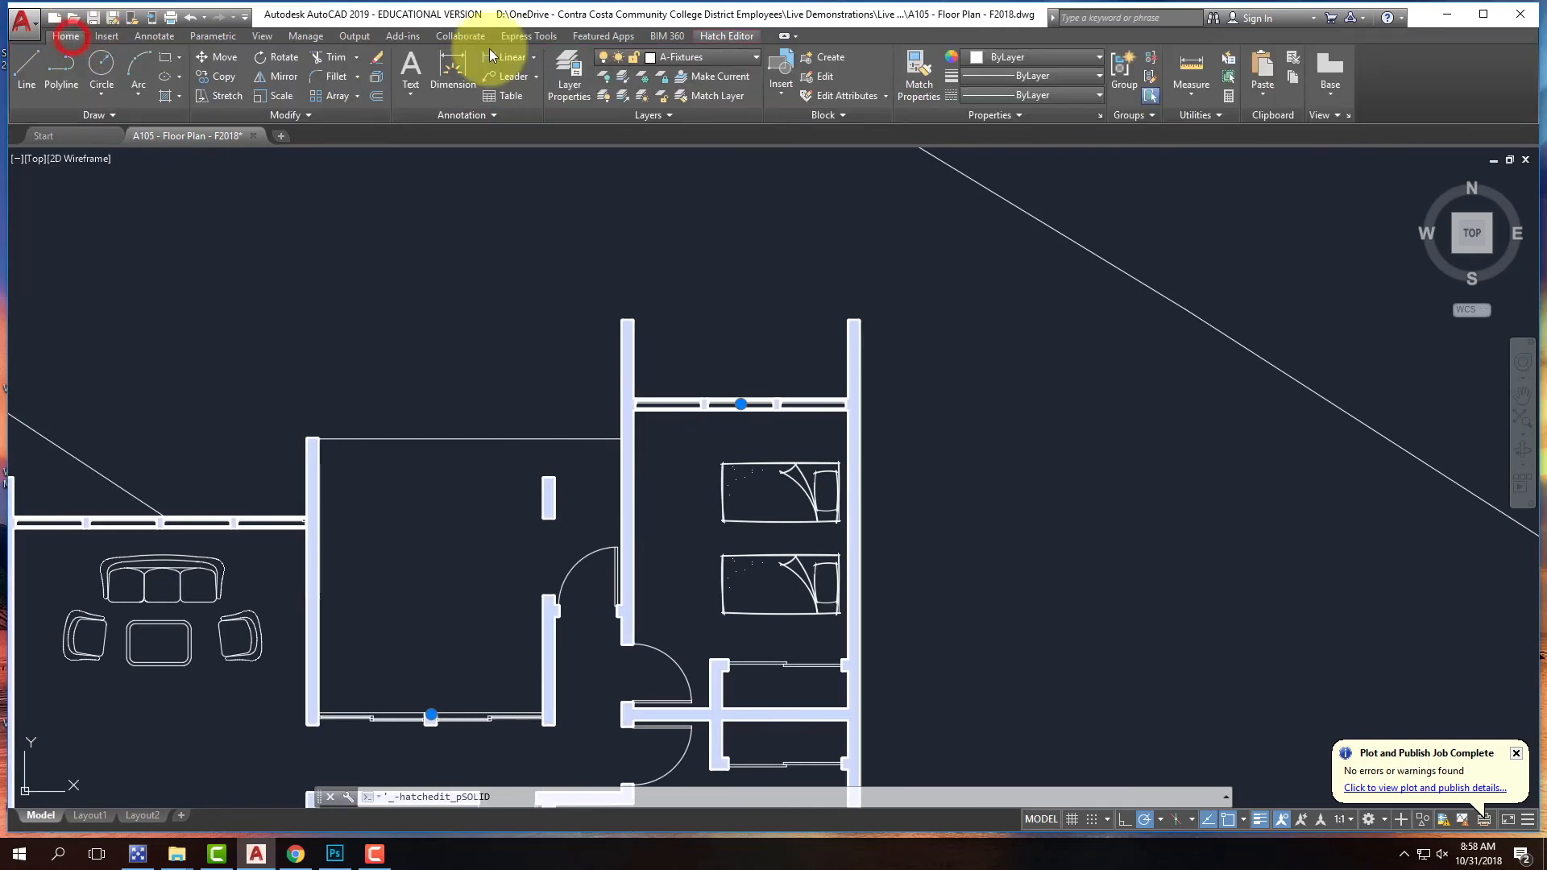
pyautogui.click(707, 60)
pyautogui.click(687, 135)
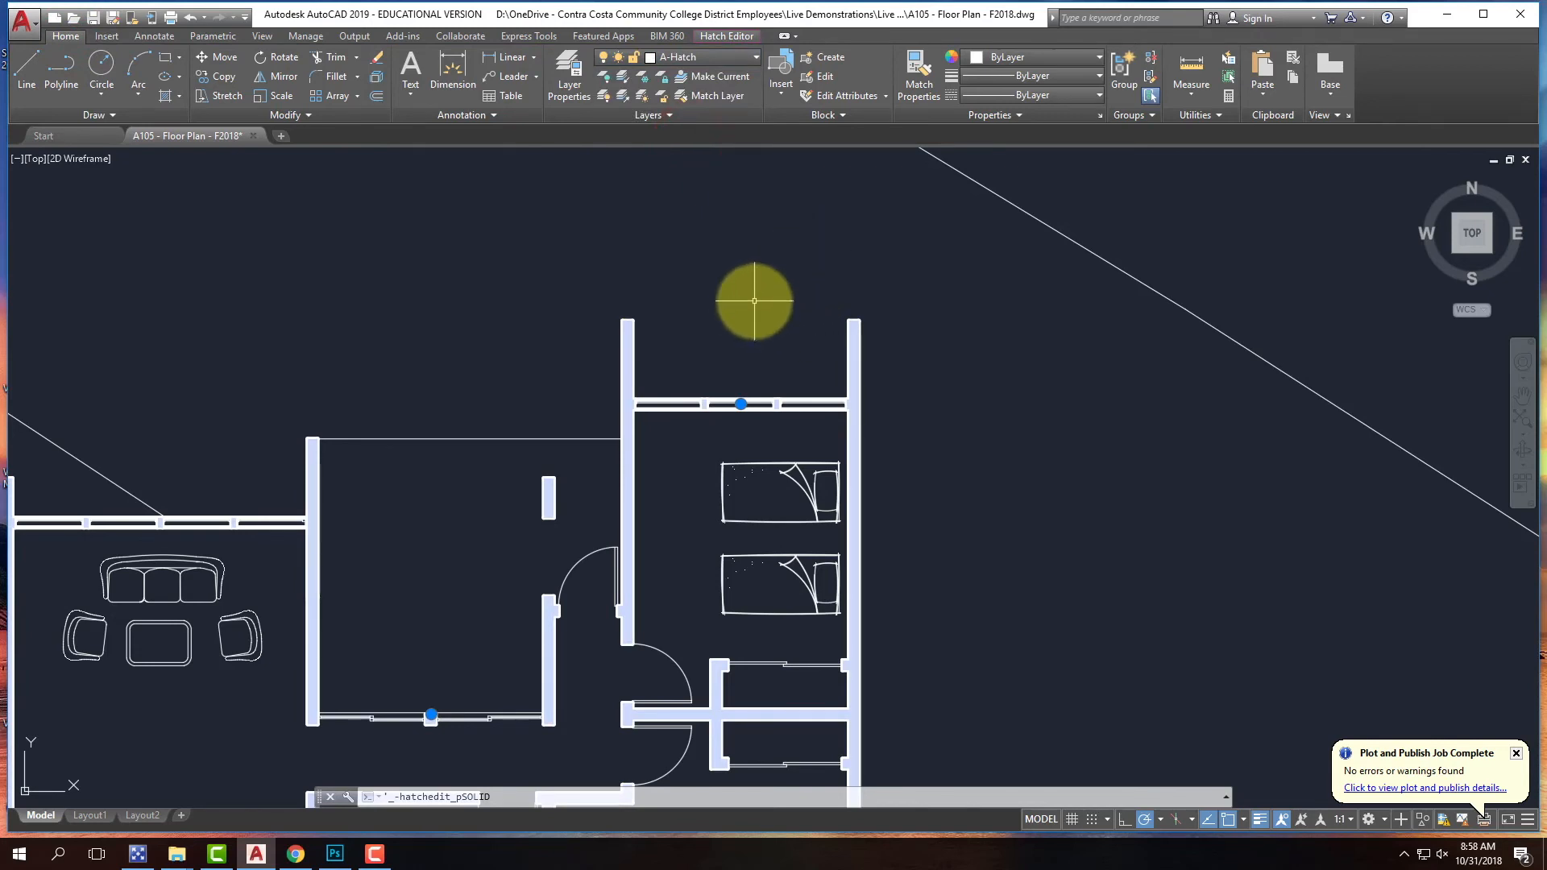
pyautogui.press('Escape')
# - Plot the hatched floor plan to JPG using the <Previous plot> page setup
pyautogui.scroll(-4, 749, 249)
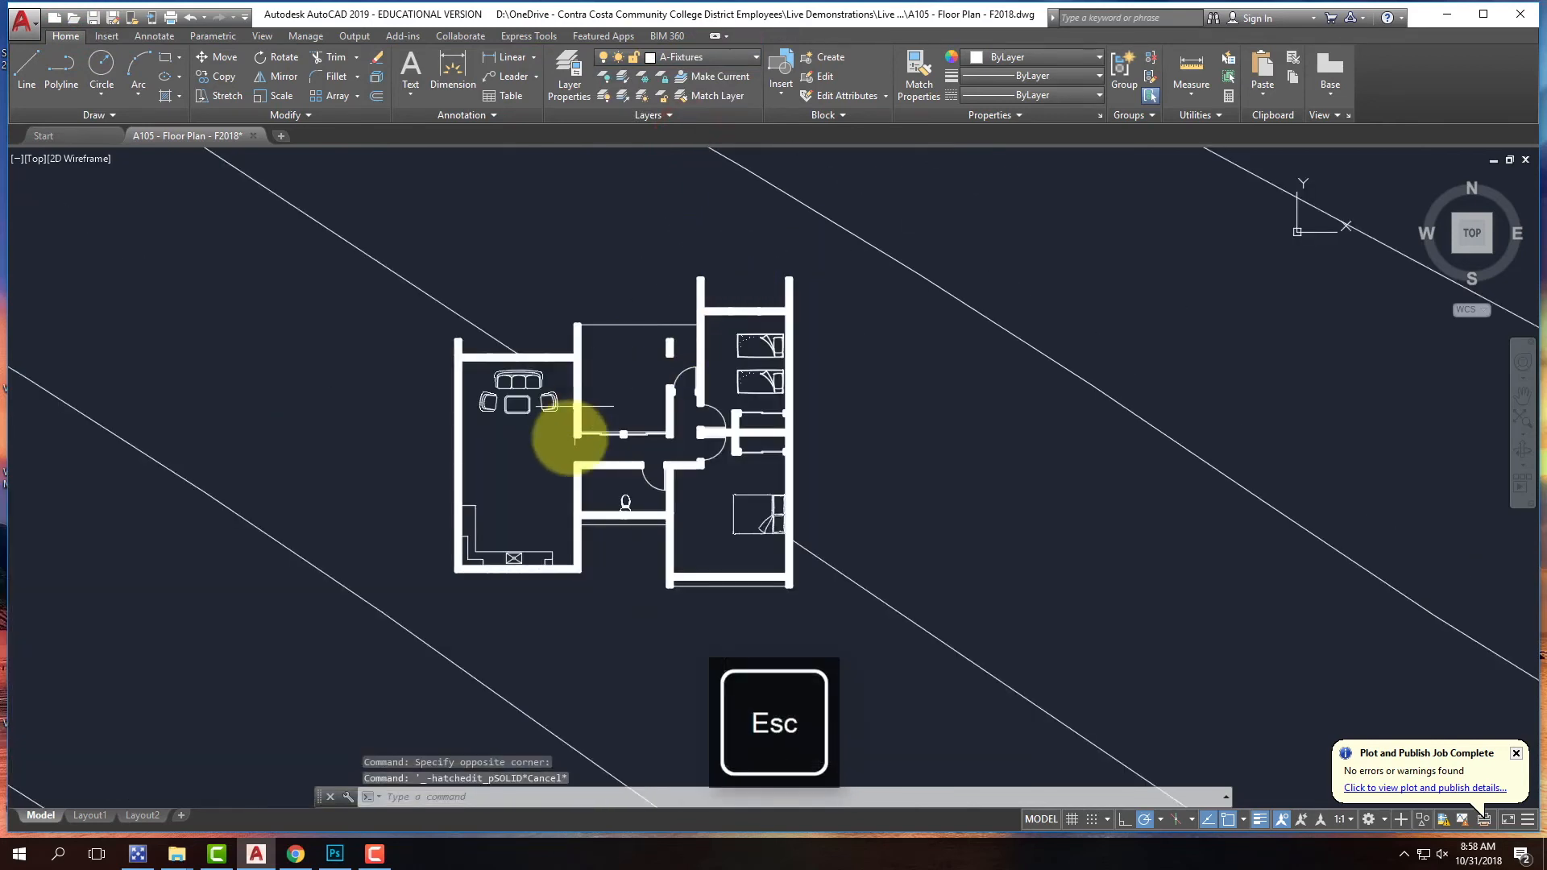
pyautogui.scroll(2, 560, 454)
pyautogui.click(170, 17)
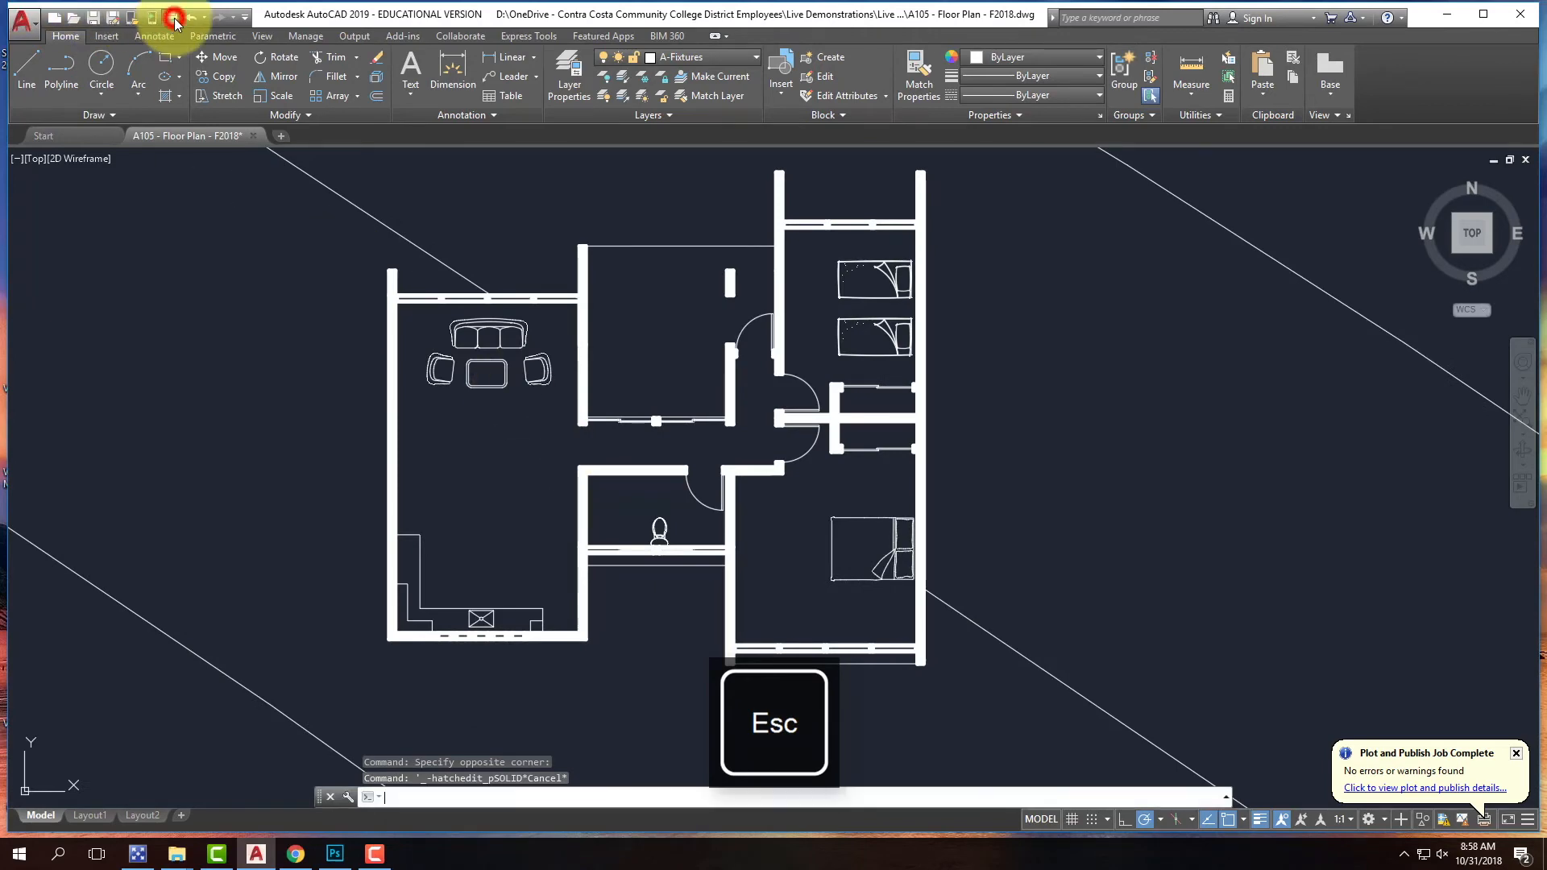
pyautogui.click(604, 257)
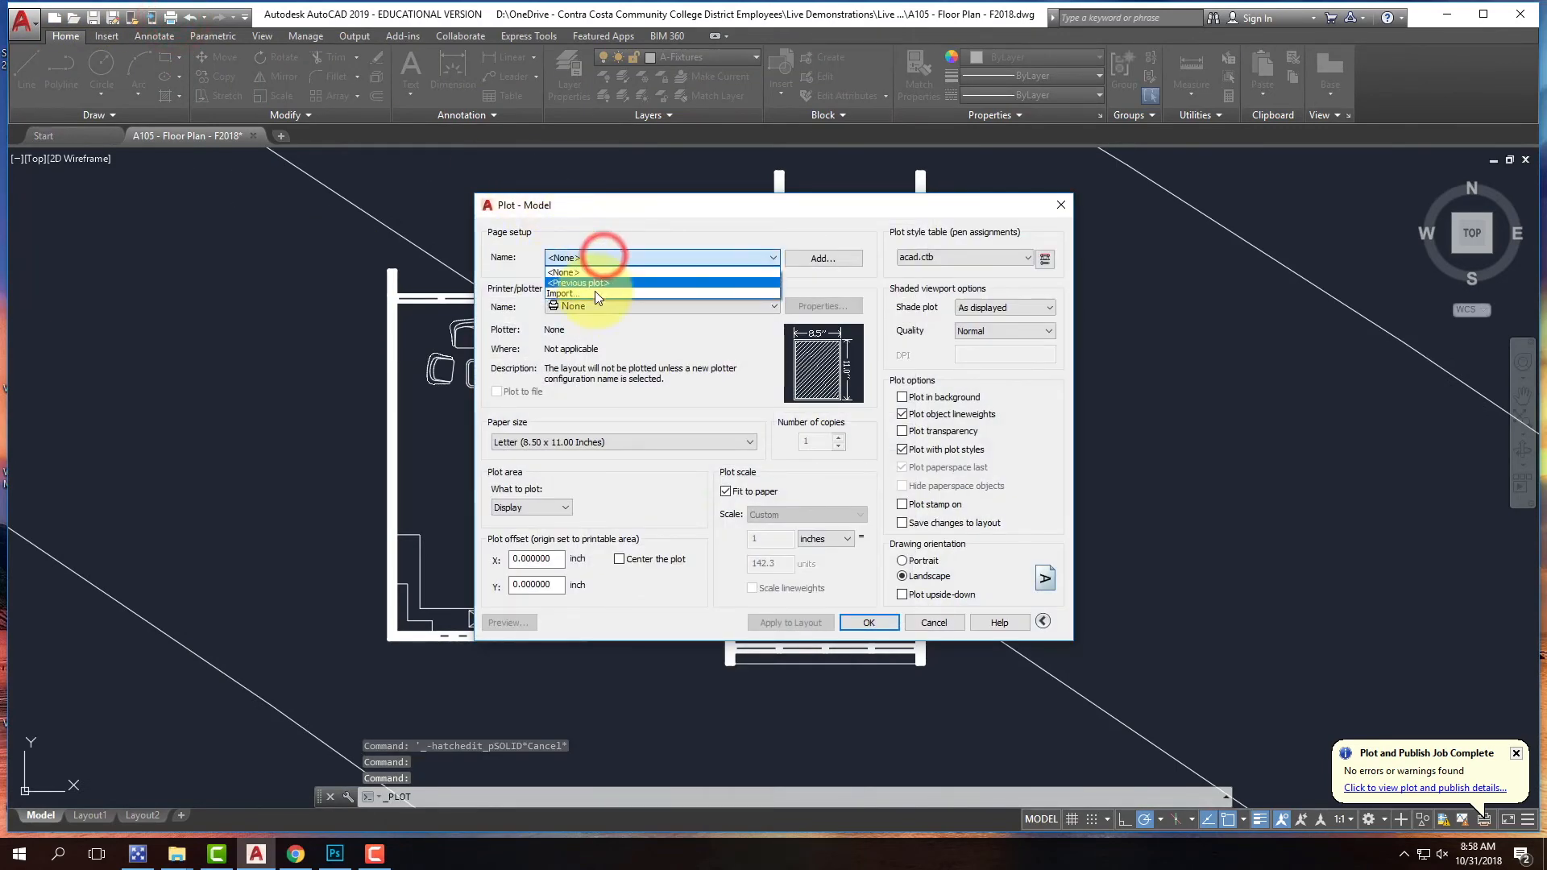
pyautogui.click(596, 279)
pyautogui.click(870, 621)
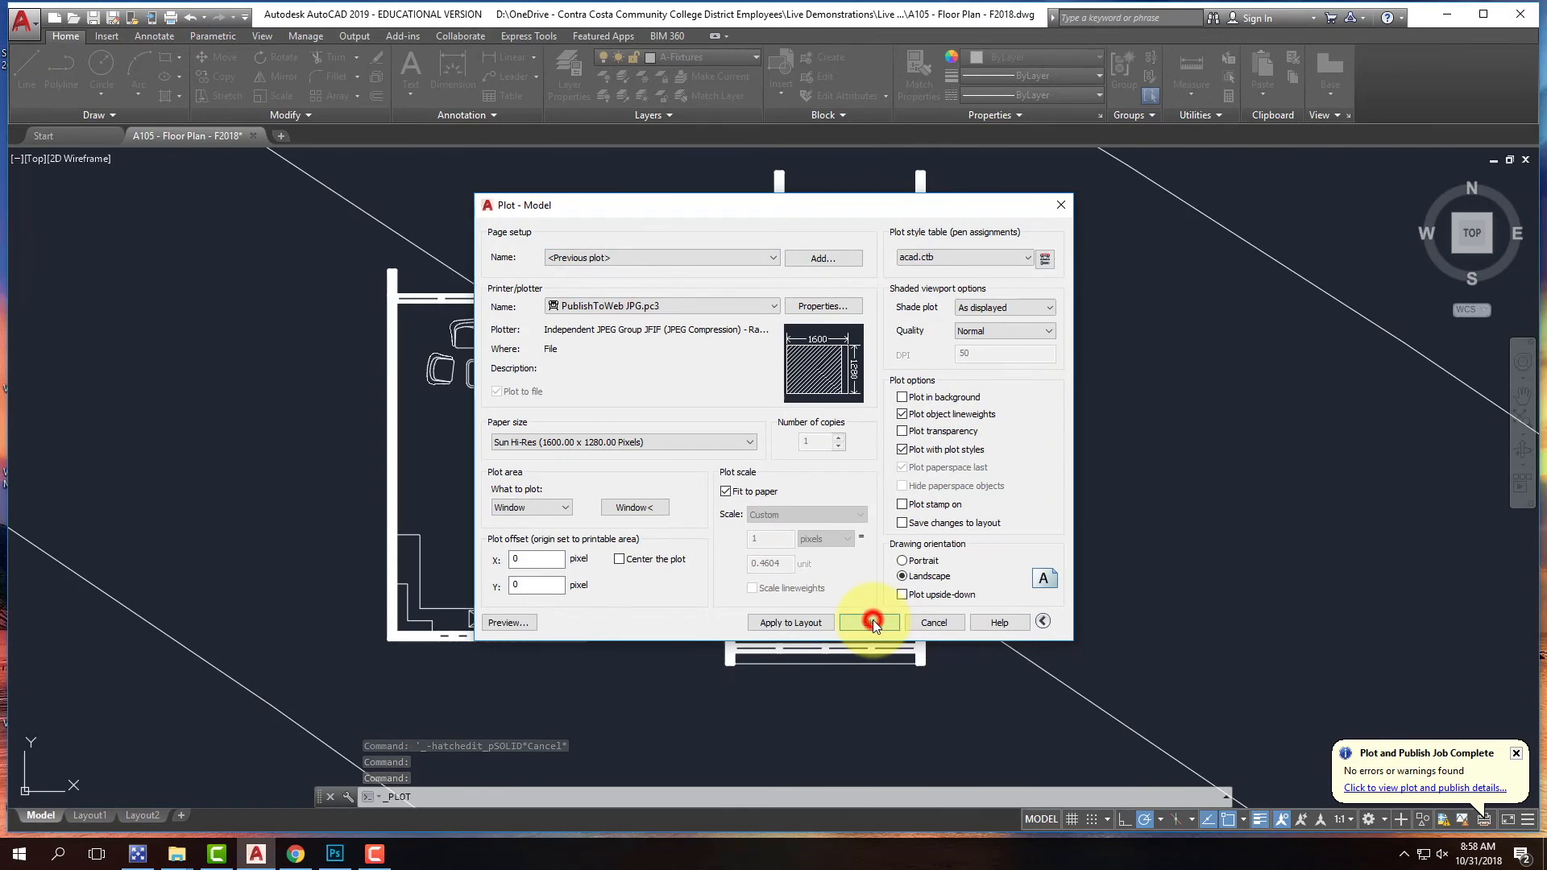
# - Save the plot under the existing plot's file name with its last character changed to 4, and minimize AutoCAD to show the desktop
pyautogui.click(767, 326)
pyautogui.click(824, 578)
pyautogui.press('BackSpace')
pyautogui.write('4')
pyautogui.click(992, 579)
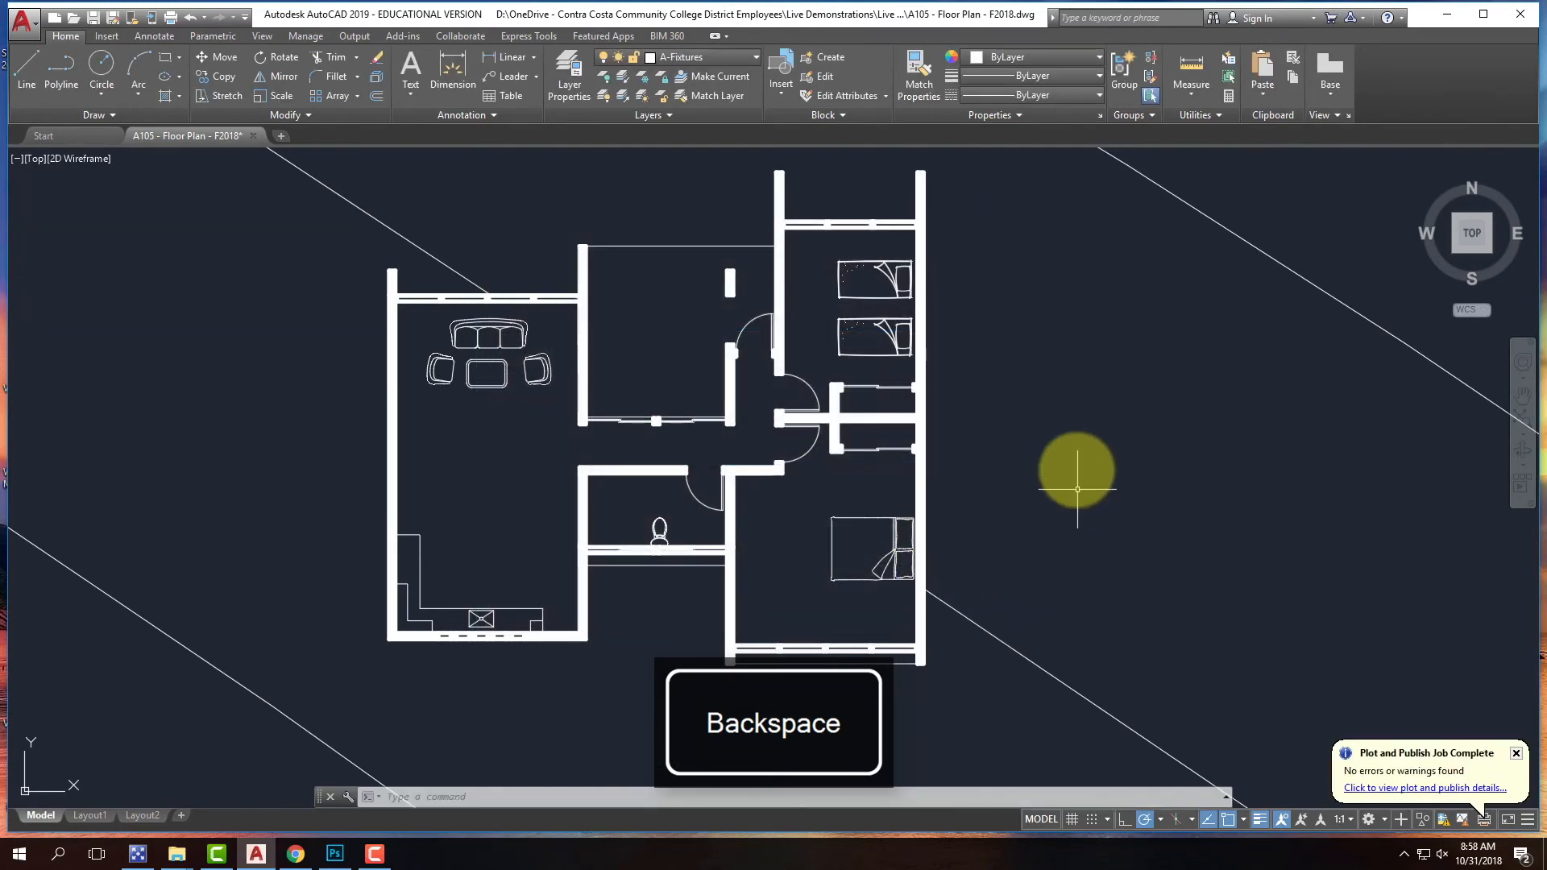
pyautogui.click(1445, 15)
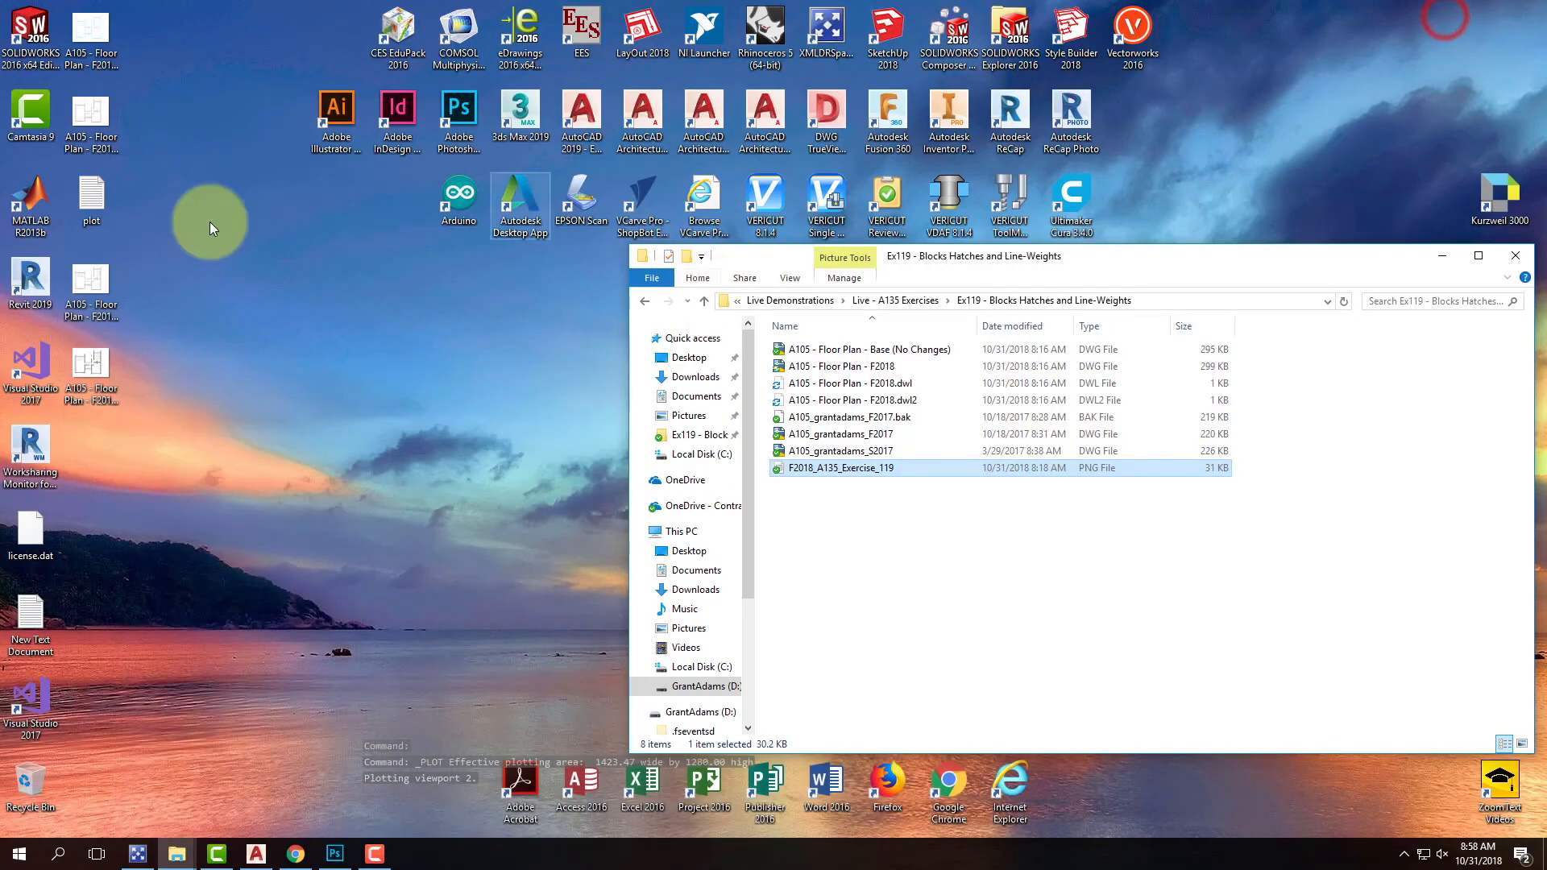
# - Open the newly plotted F2018-Model-4 JPG in Photoshop, compare its walls with the F2018-Model-3 plot, and minimize Photoshop
pyautogui.doubleClick(91, 369)
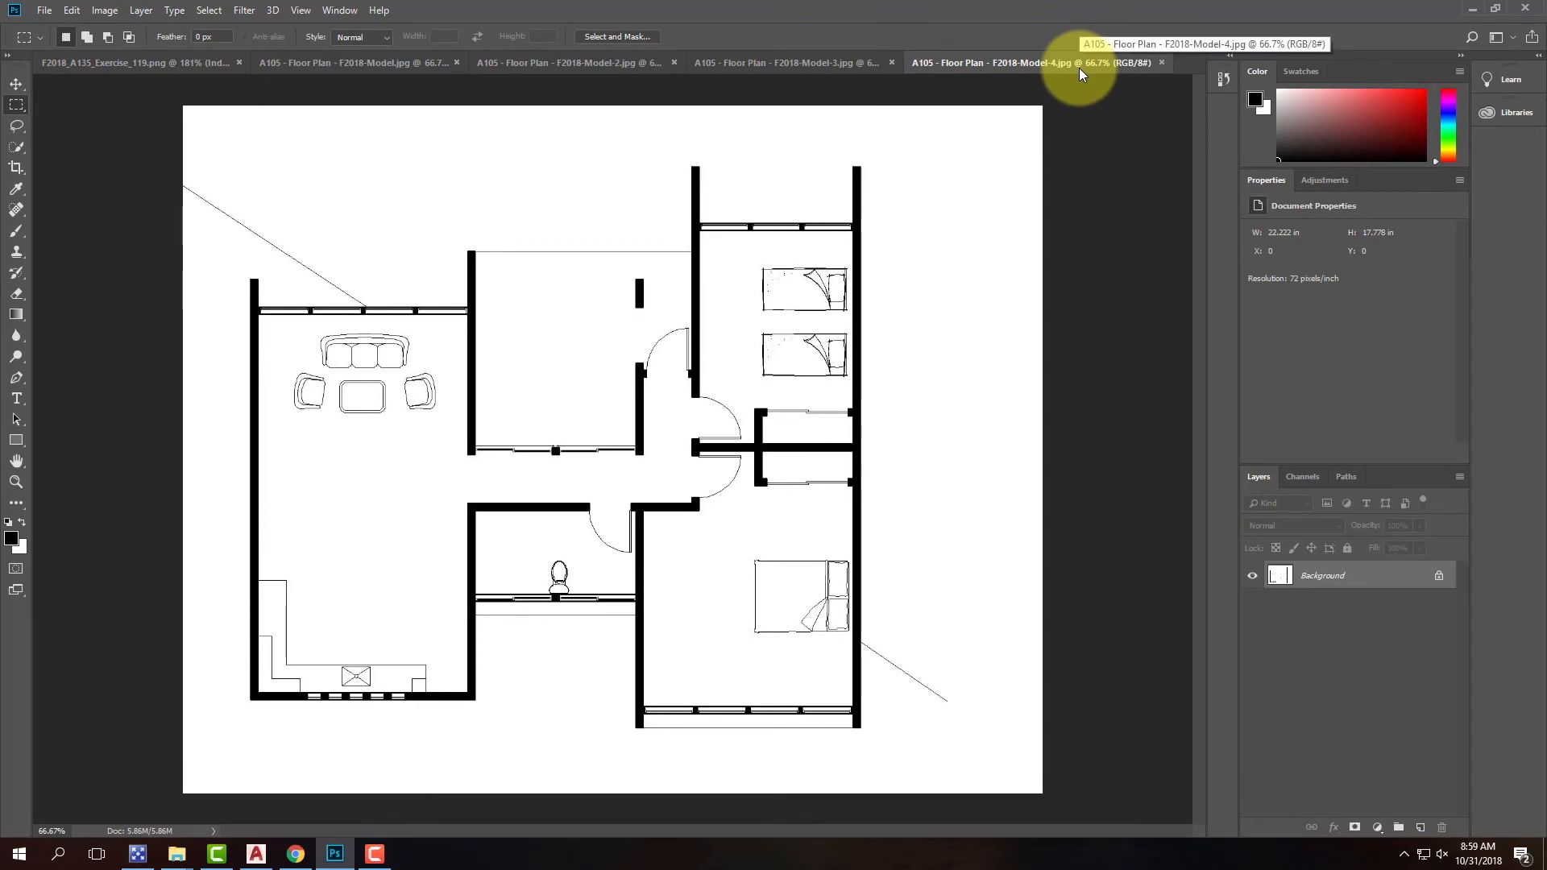
pyautogui.click(778, 59)
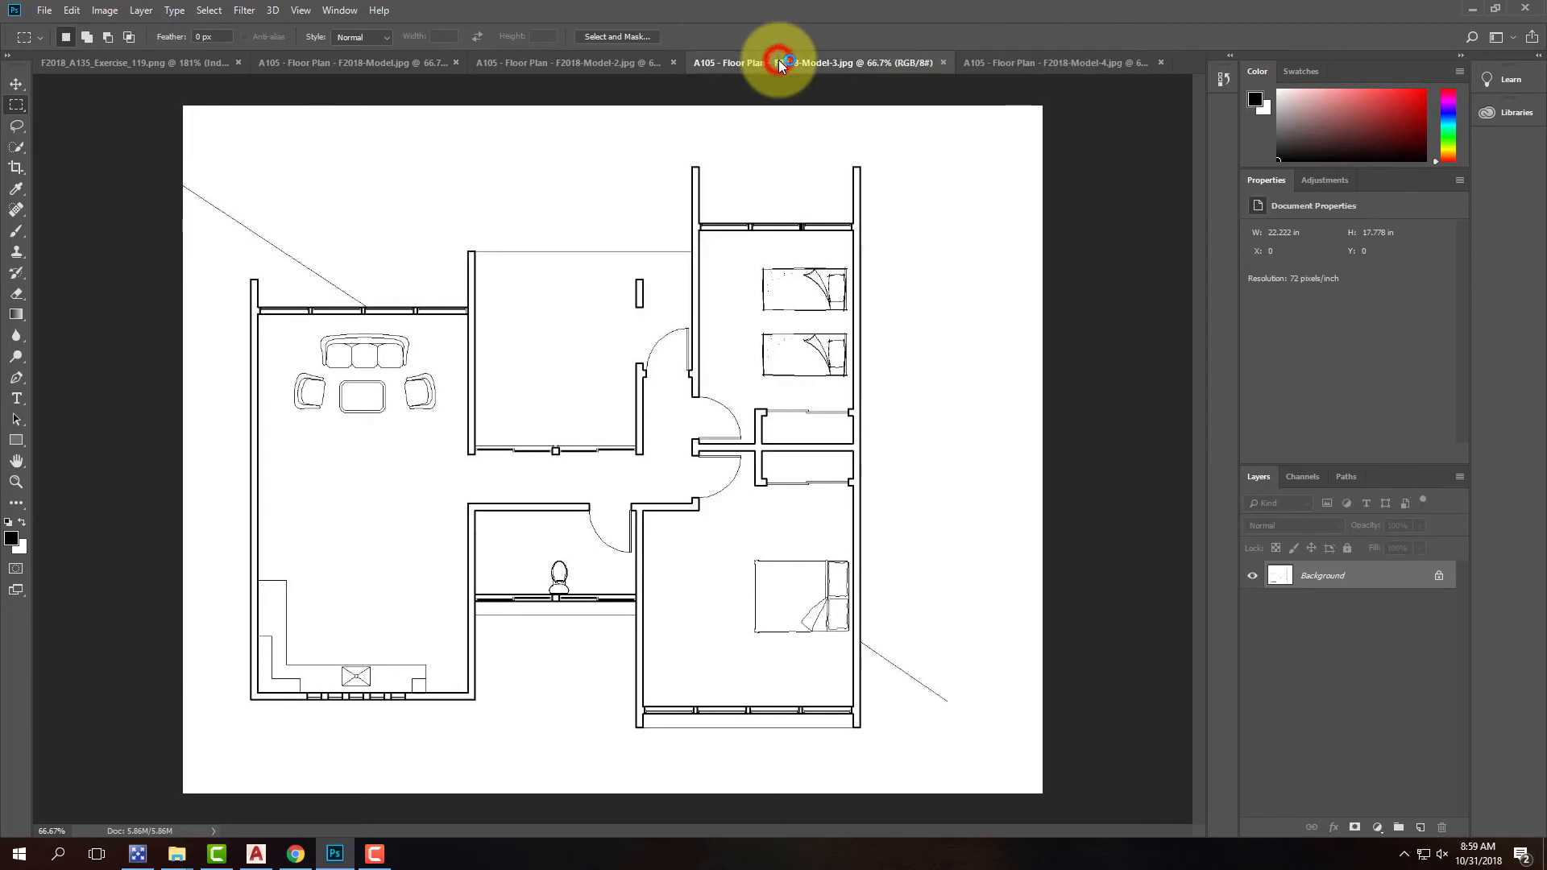
pyautogui.click(993, 61)
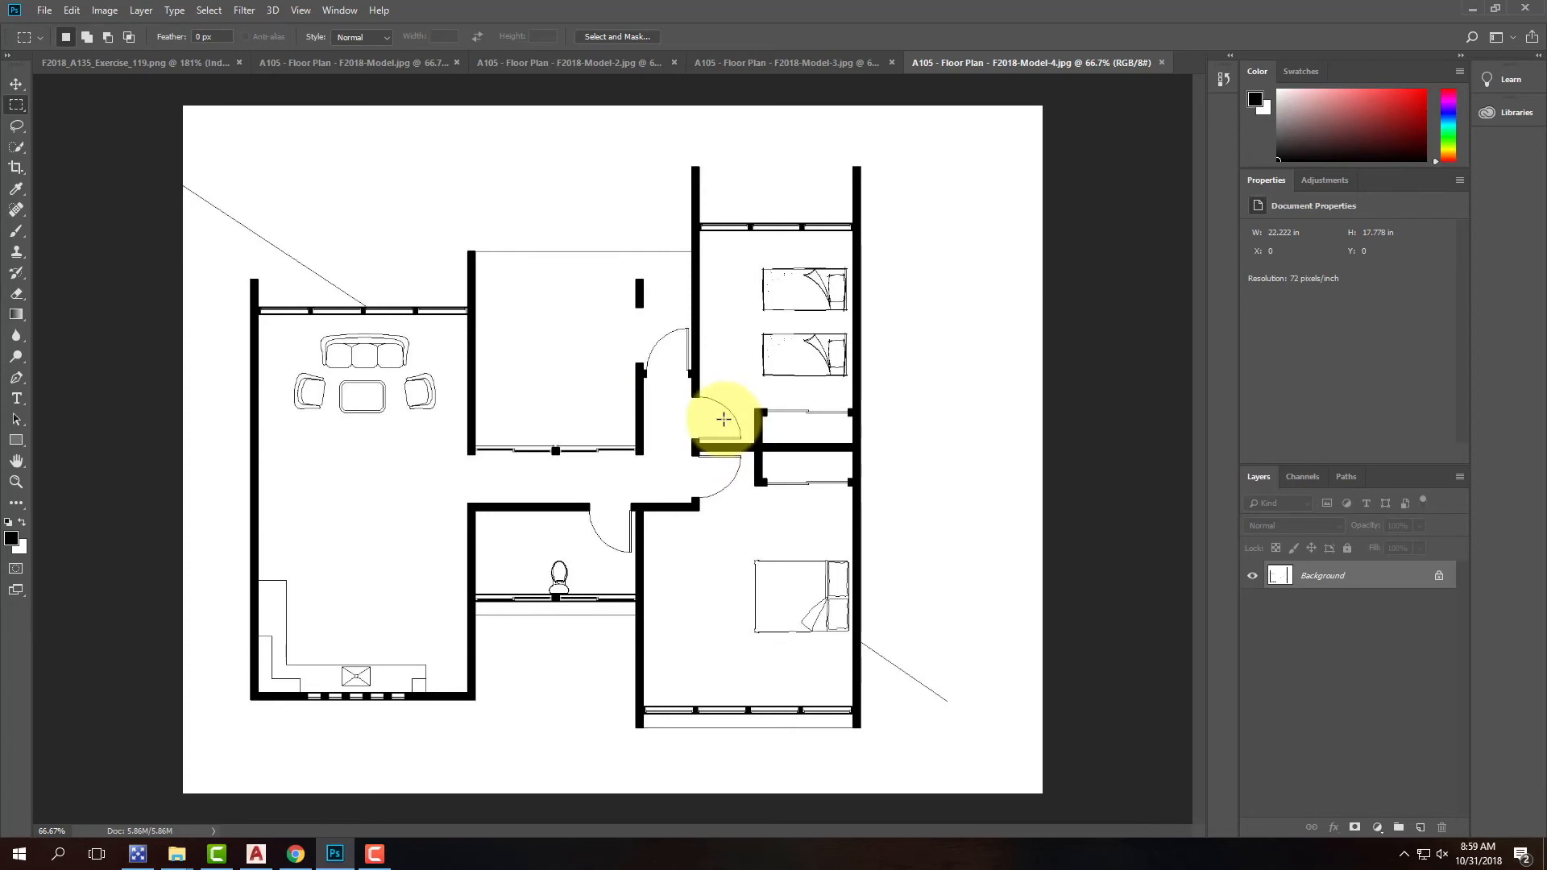
pyautogui.click(802, 63)
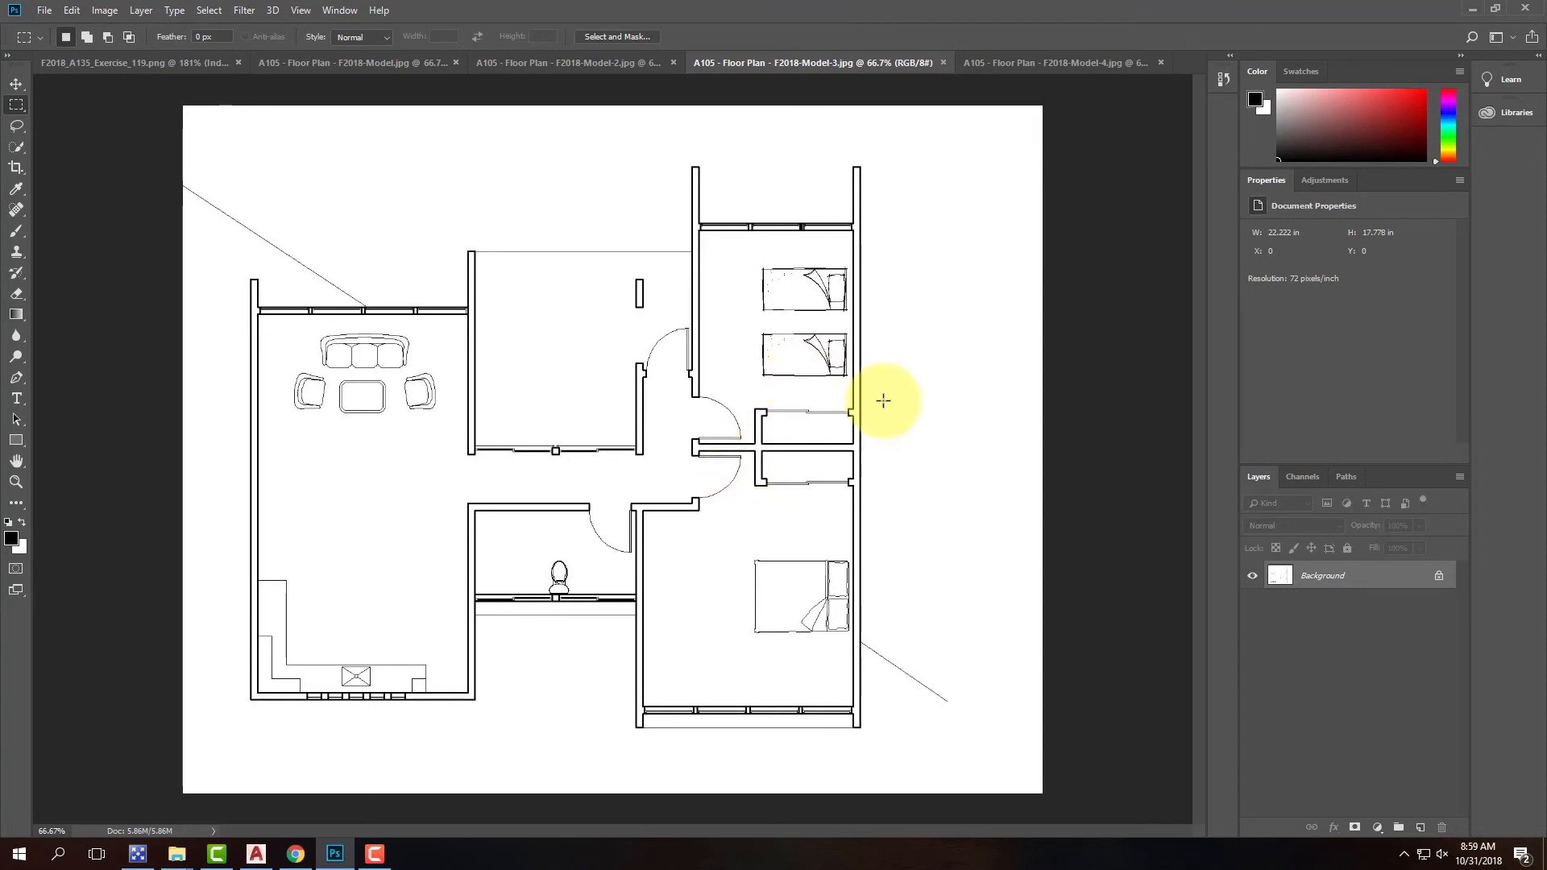
pyautogui.click(1023, 60)
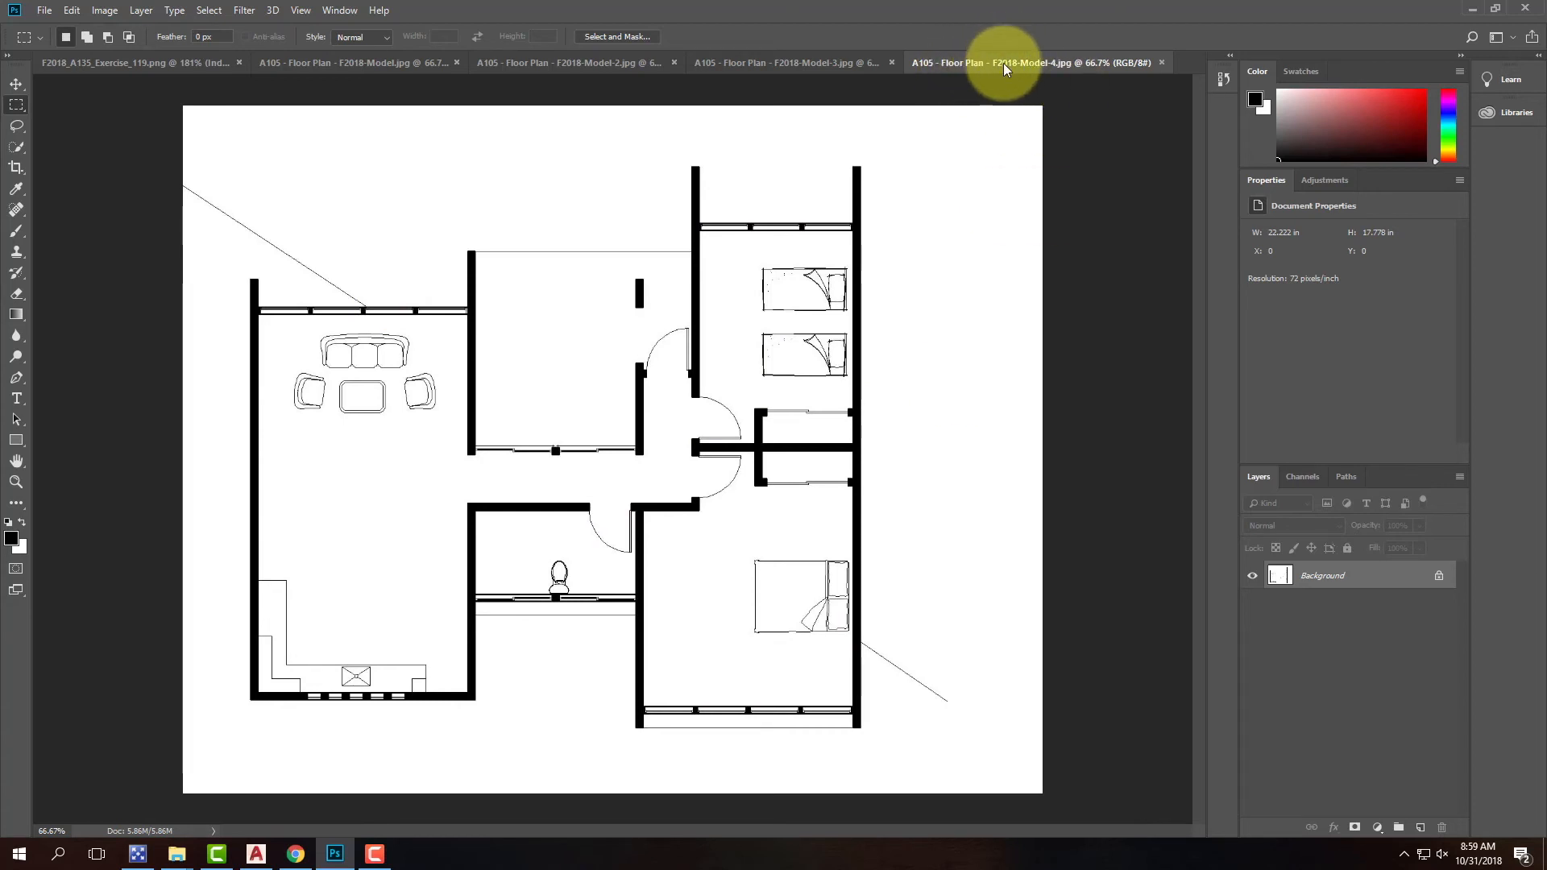
pyautogui.click(844, 63)
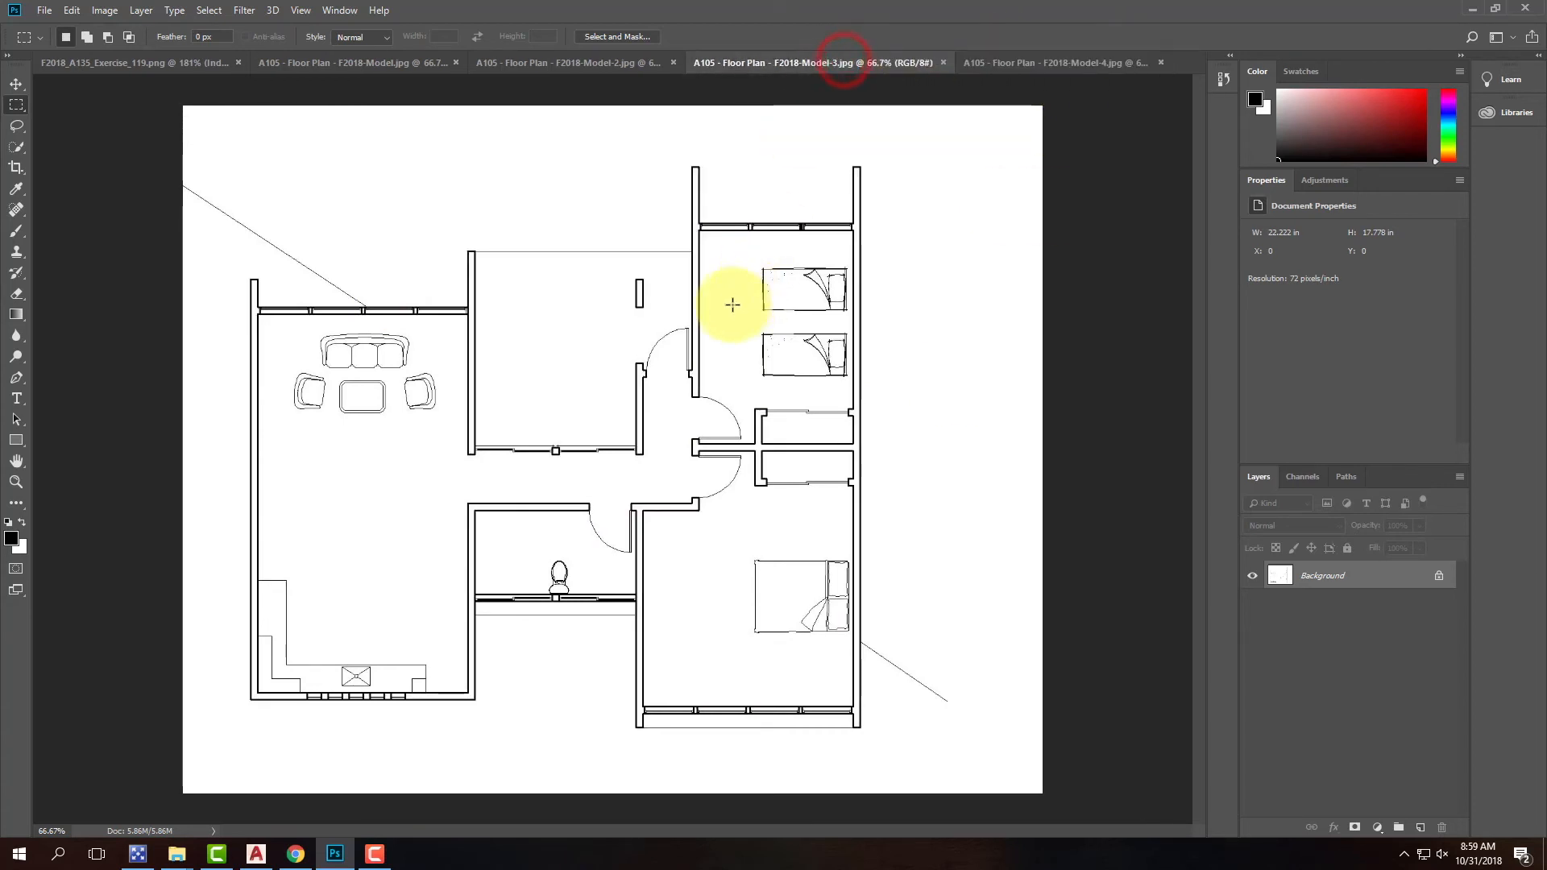
pyautogui.click(1473, 8)
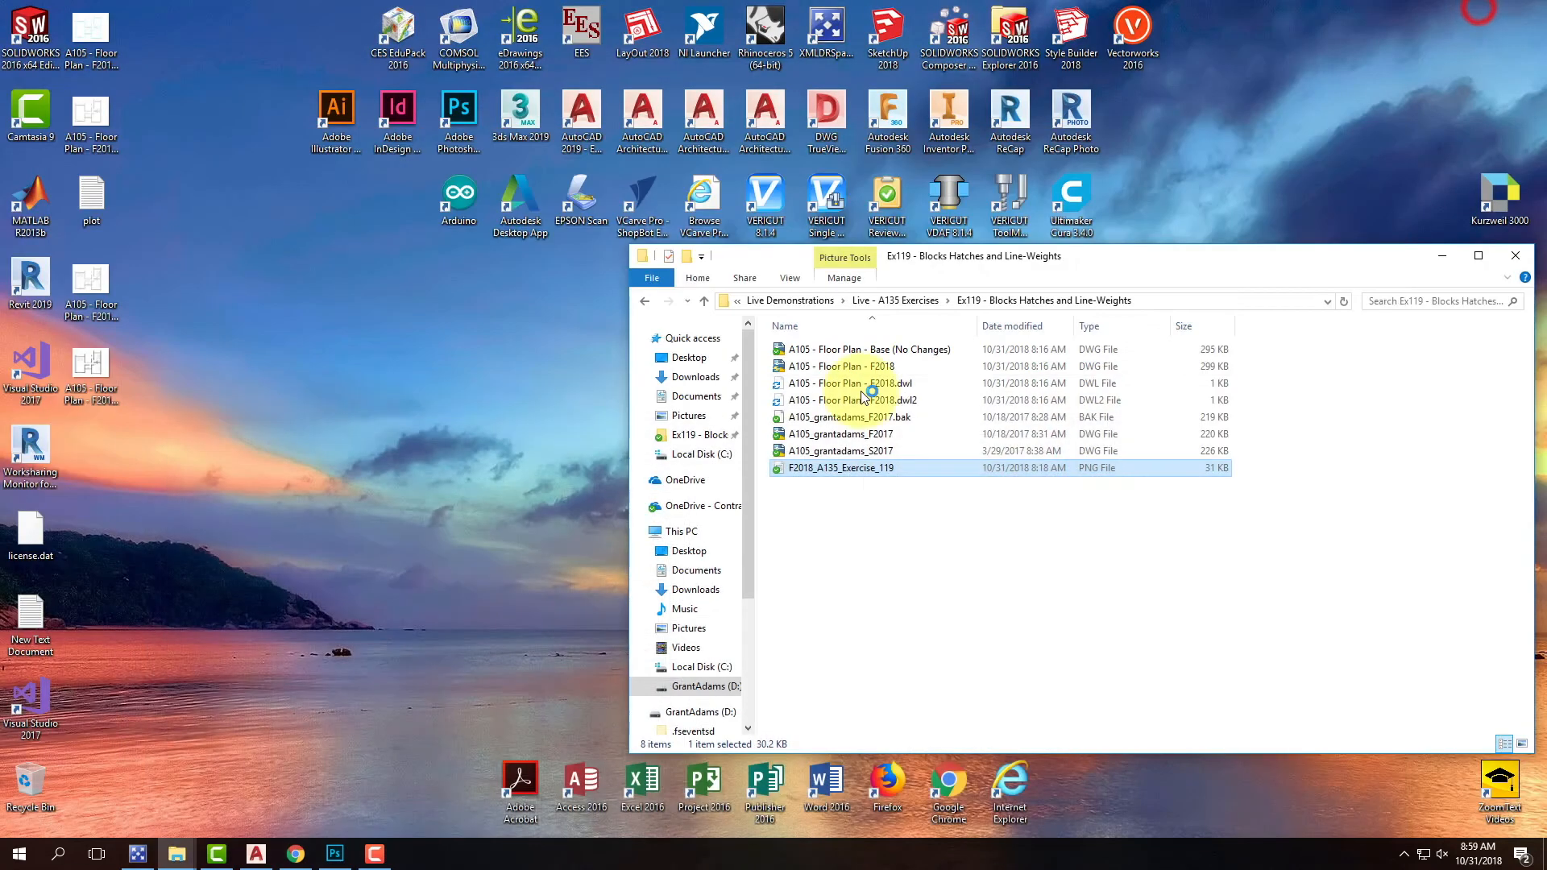
# - Switch to AutoCAD and set the A-Hatch layer's color to index color 252
pyautogui.moveTo(327, 864)
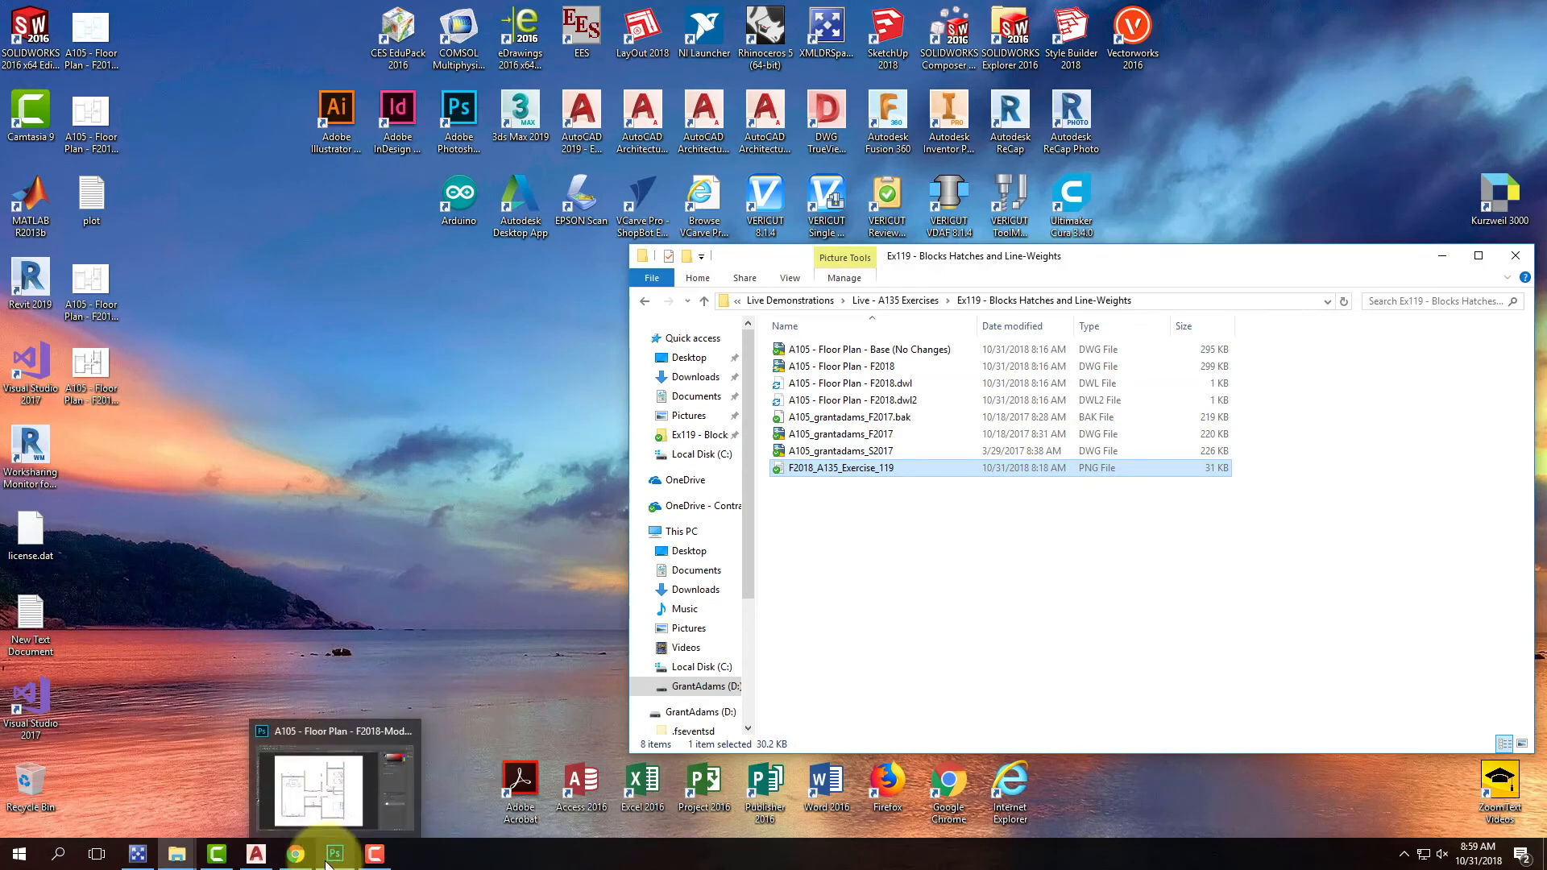
pyautogui.click(255, 854)
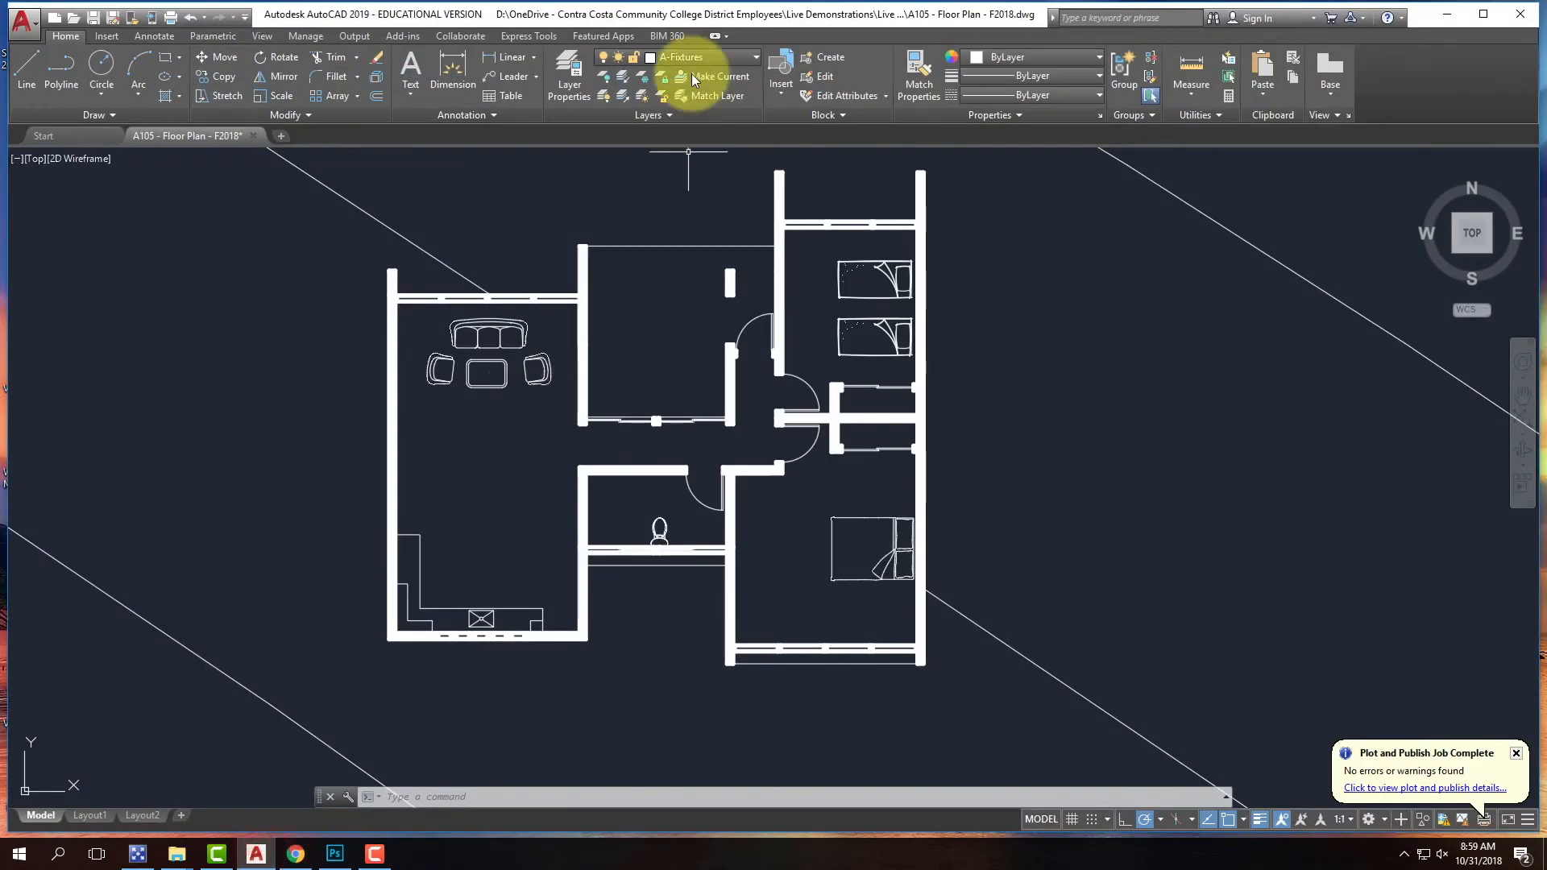
pyautogui.click(570, 71)
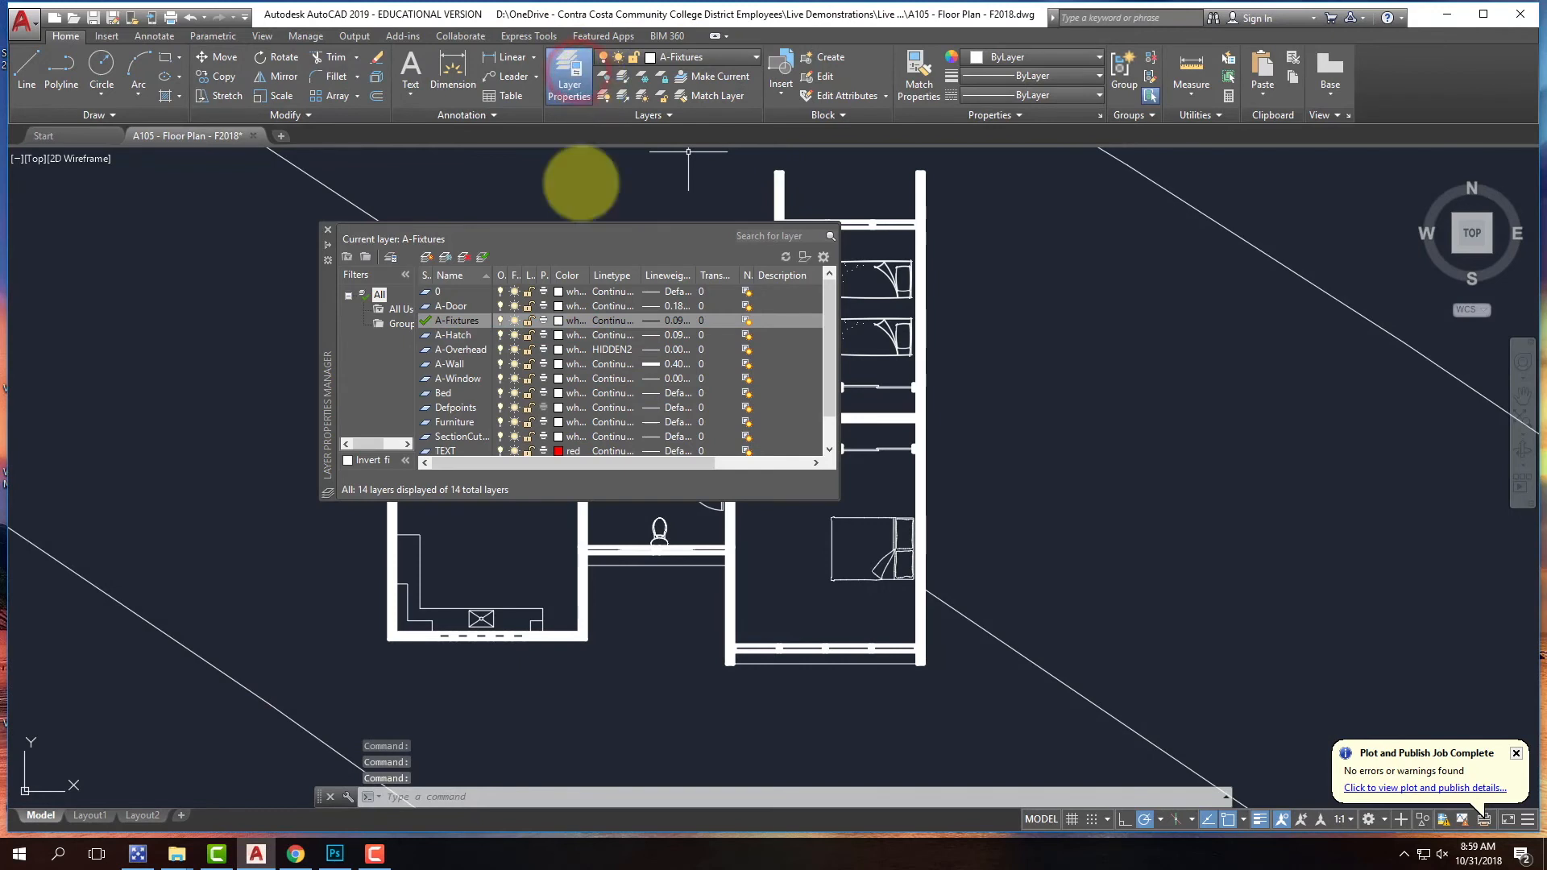
pyautogui.click(451, 336)
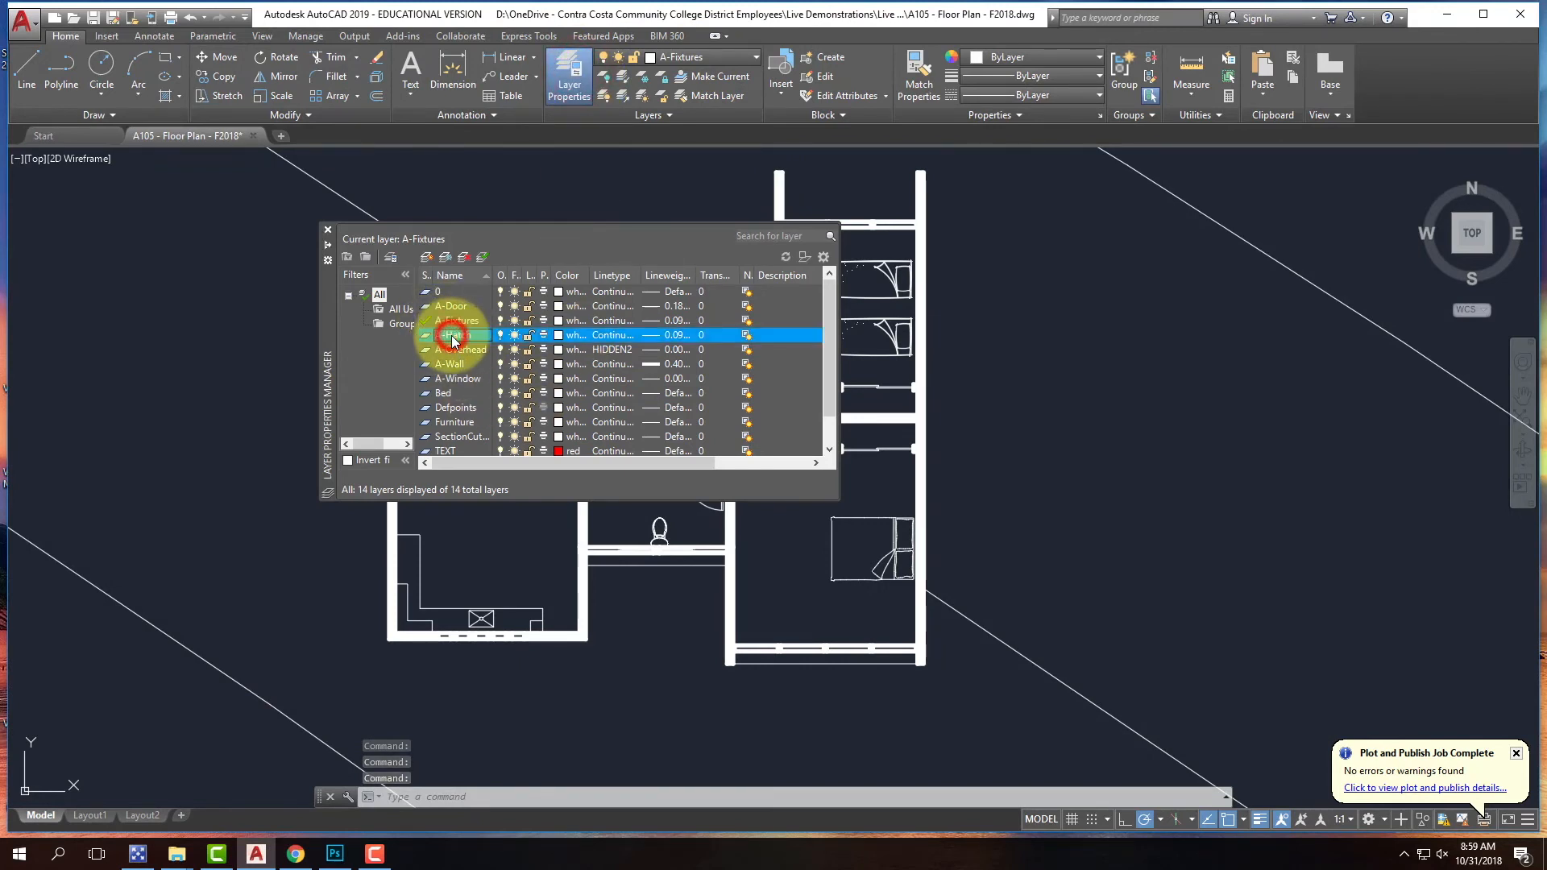
pyautogui.click(560, 335)
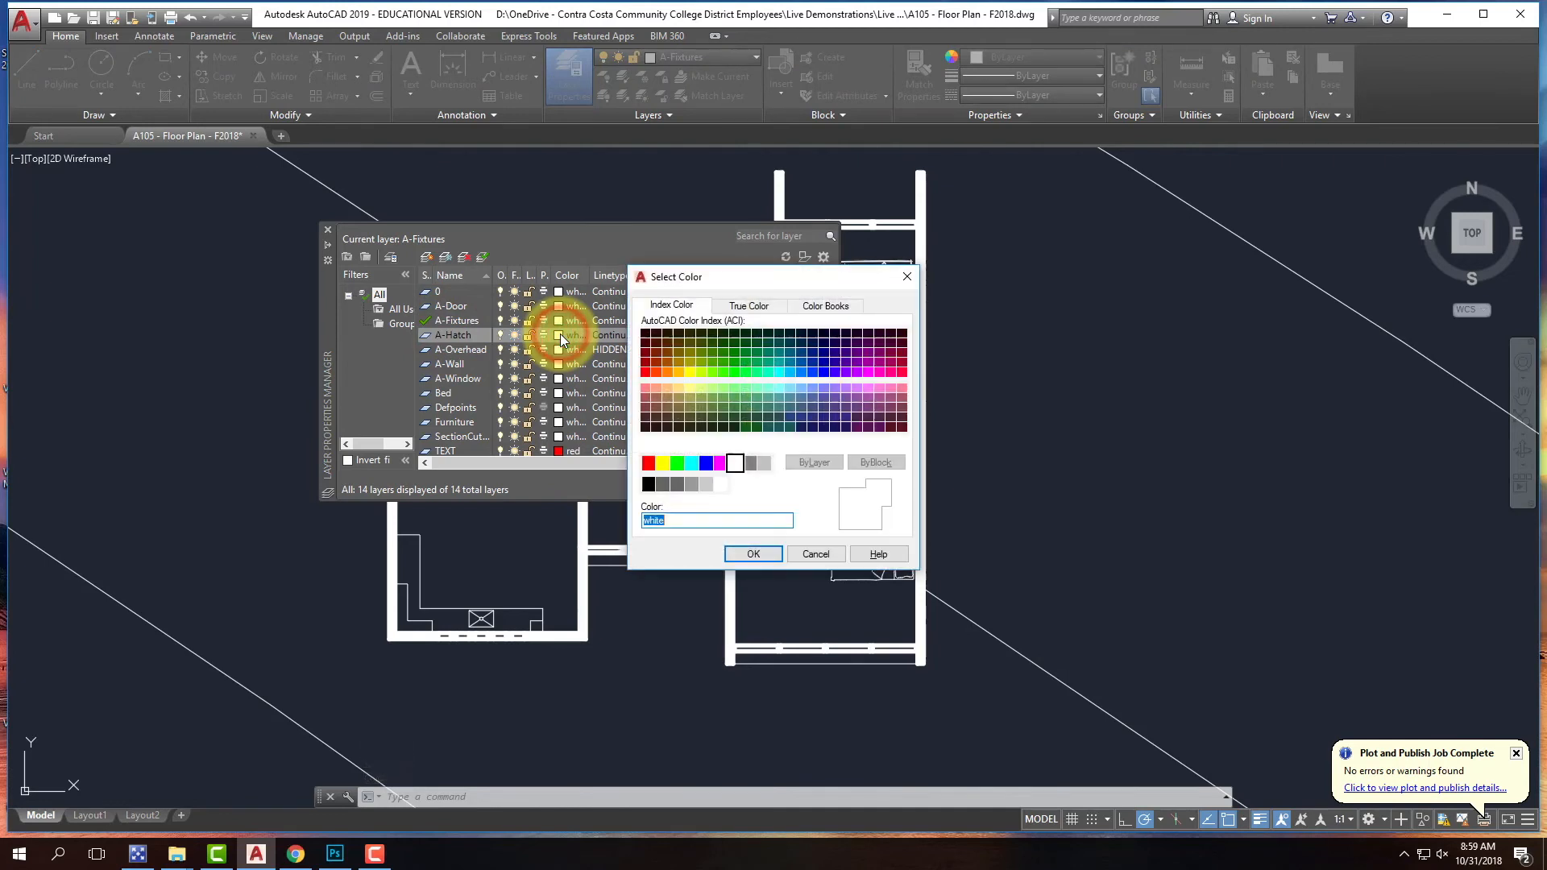
pyautogui.click(675, 486)
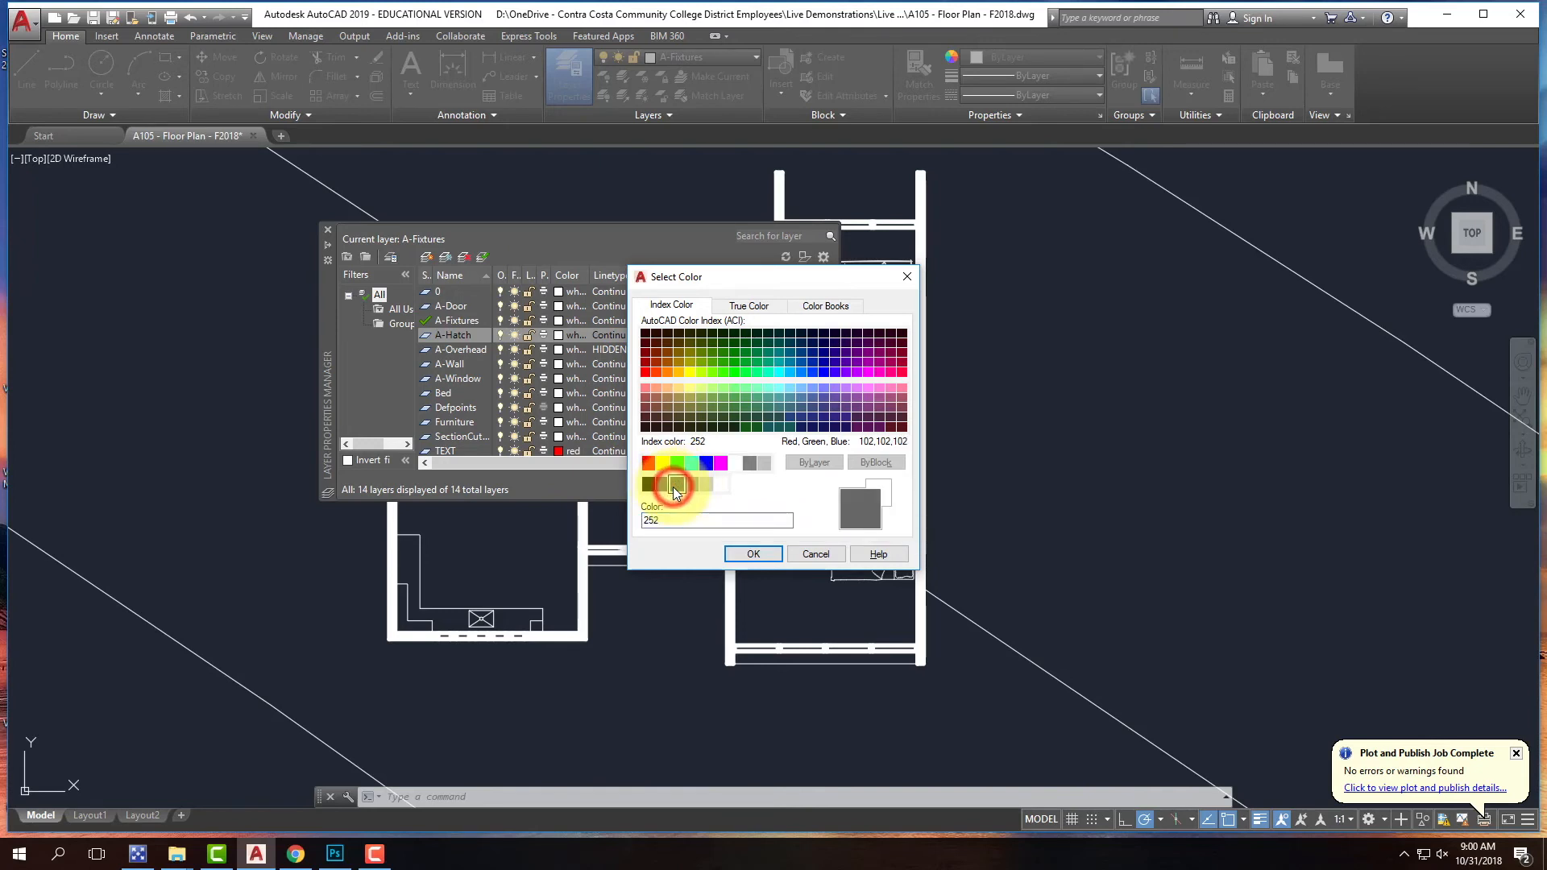
pyautogui.click(755, 554)
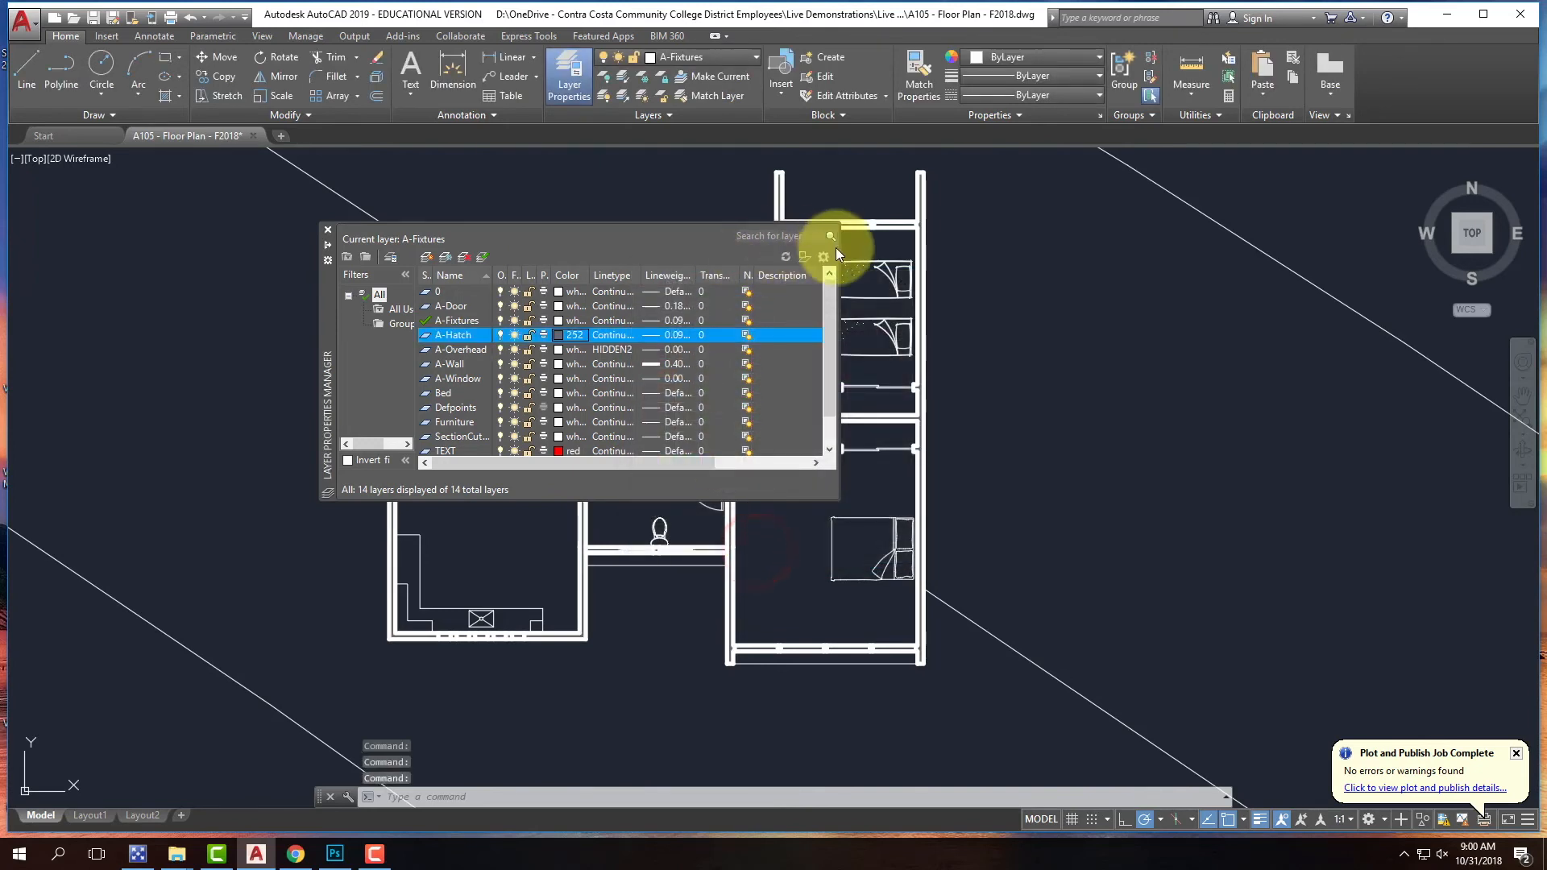
pyautogui.click(328, 230)
# - Plot the floor plan with the gray wall hatch to JPG using the <Previous plot> page setup
pyautogui.scroll(10, 608, 394)
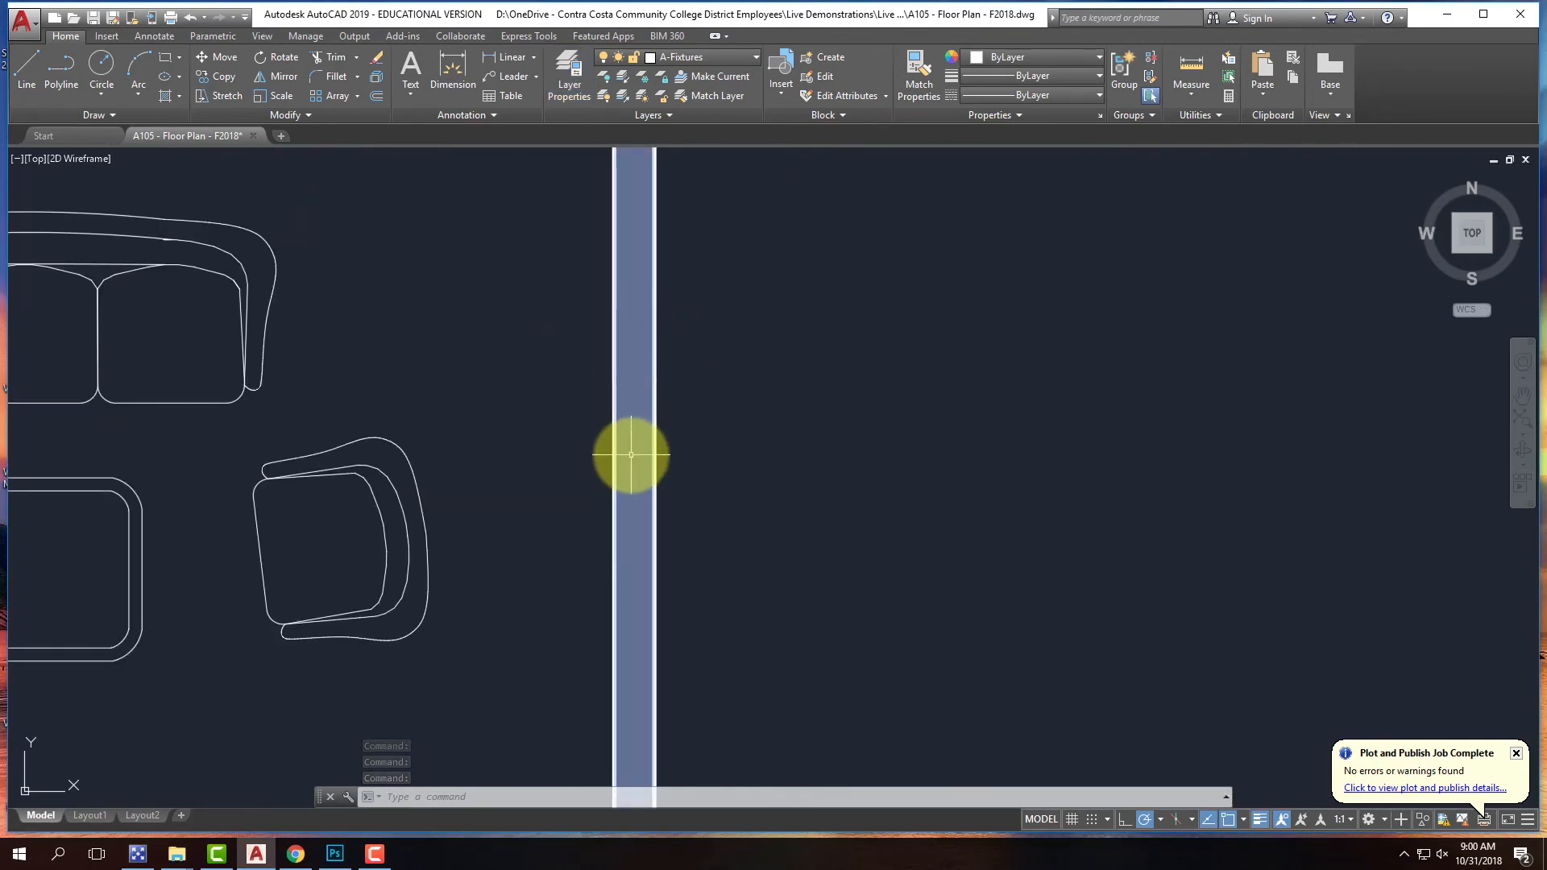
pyautogui.scroll(-10, 556, 460)
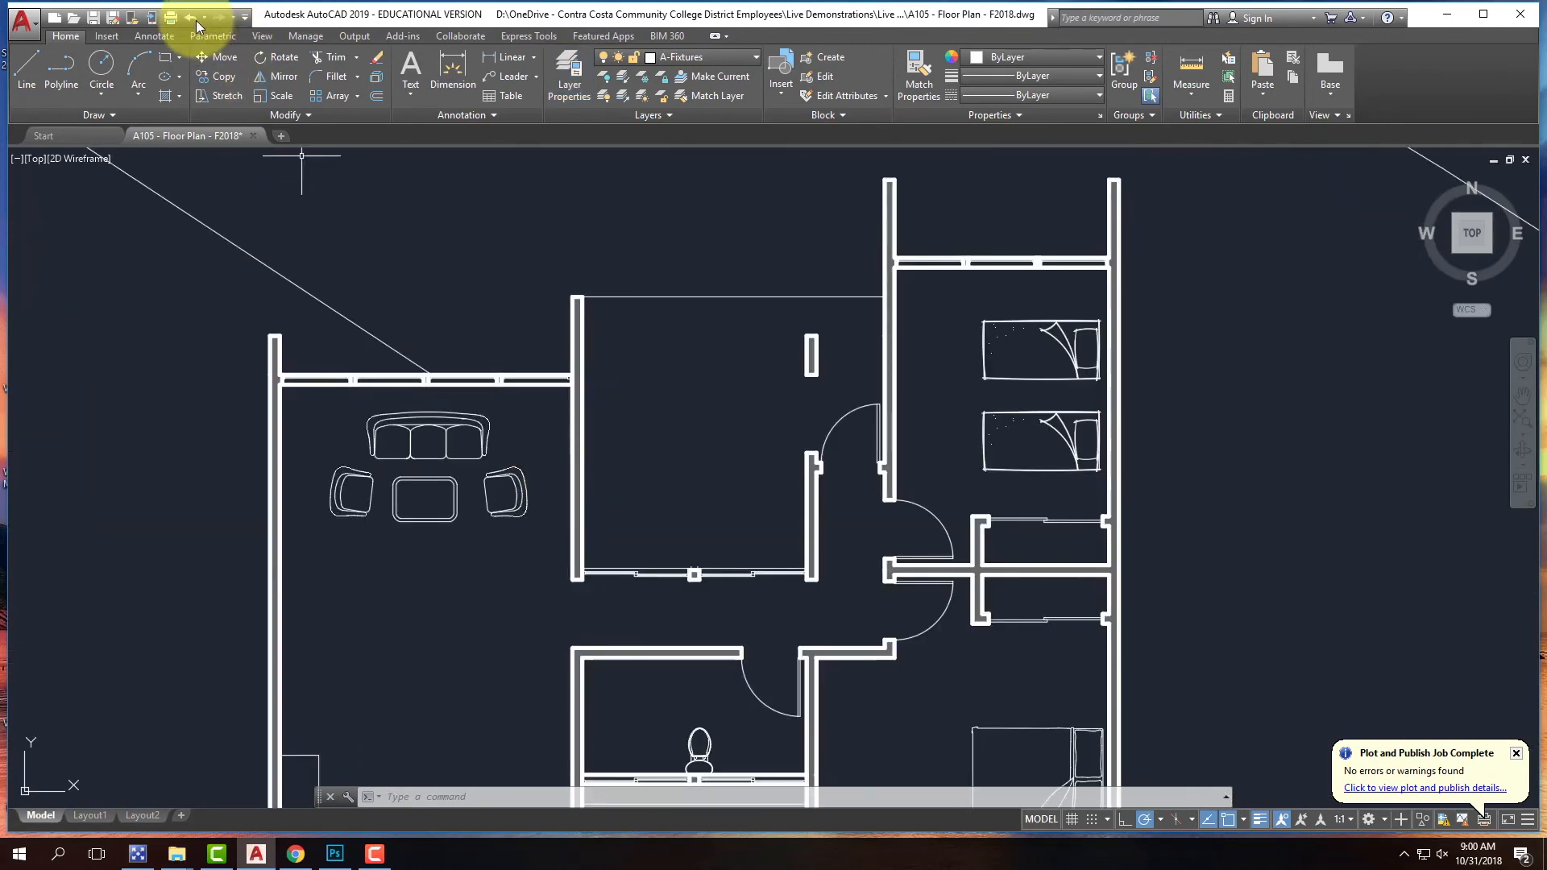
pyautogui.click(170, 17)
pyautogui.click(642, 258)
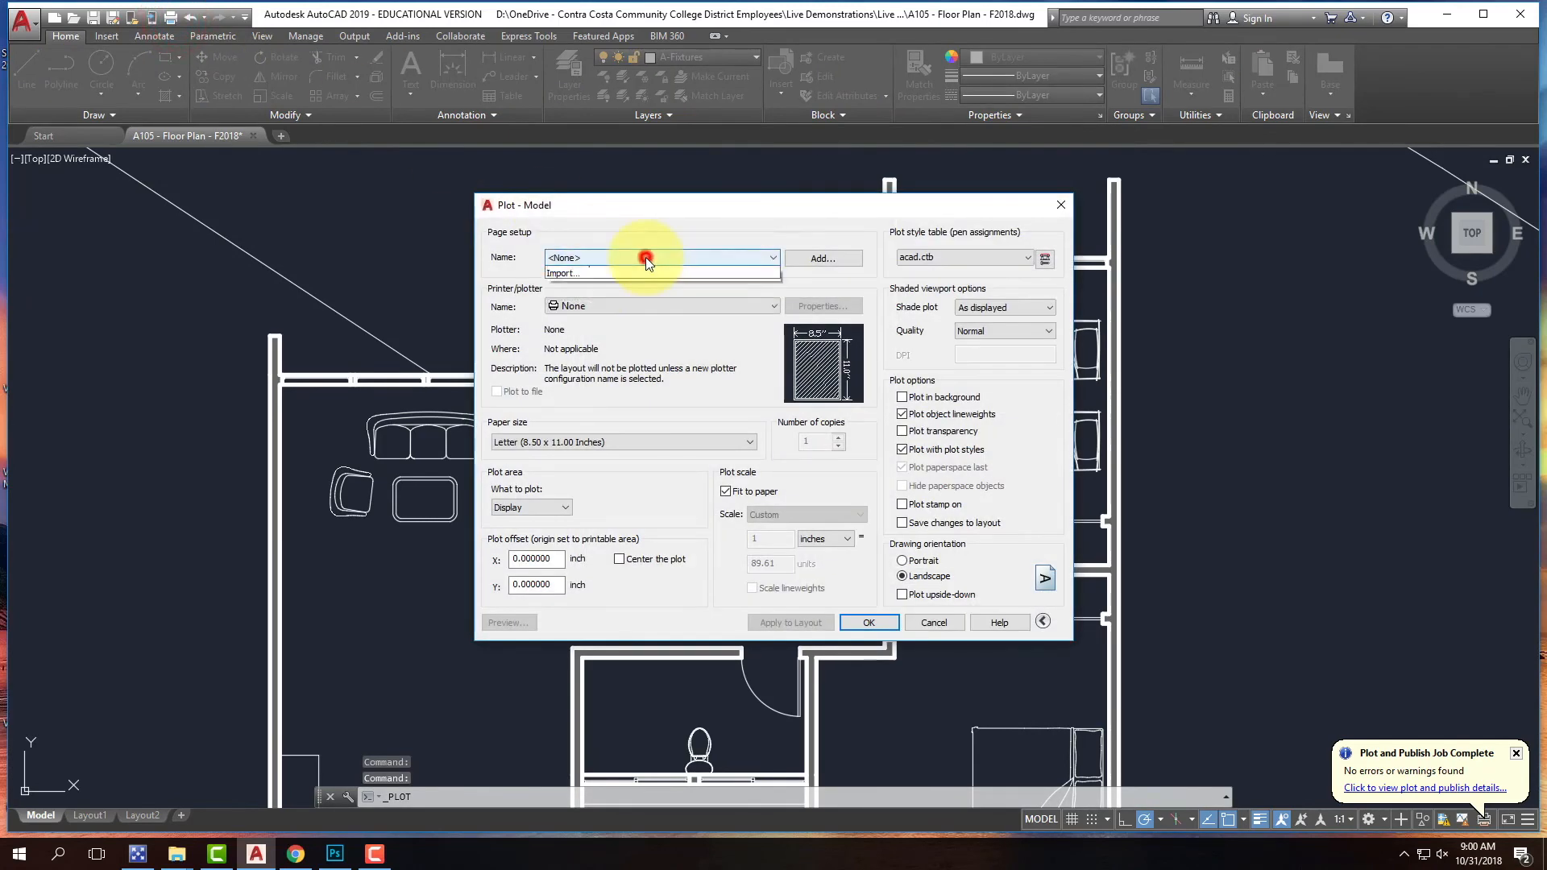
pyautogui.click(644, 278)
pyautogui.click(867, 622)
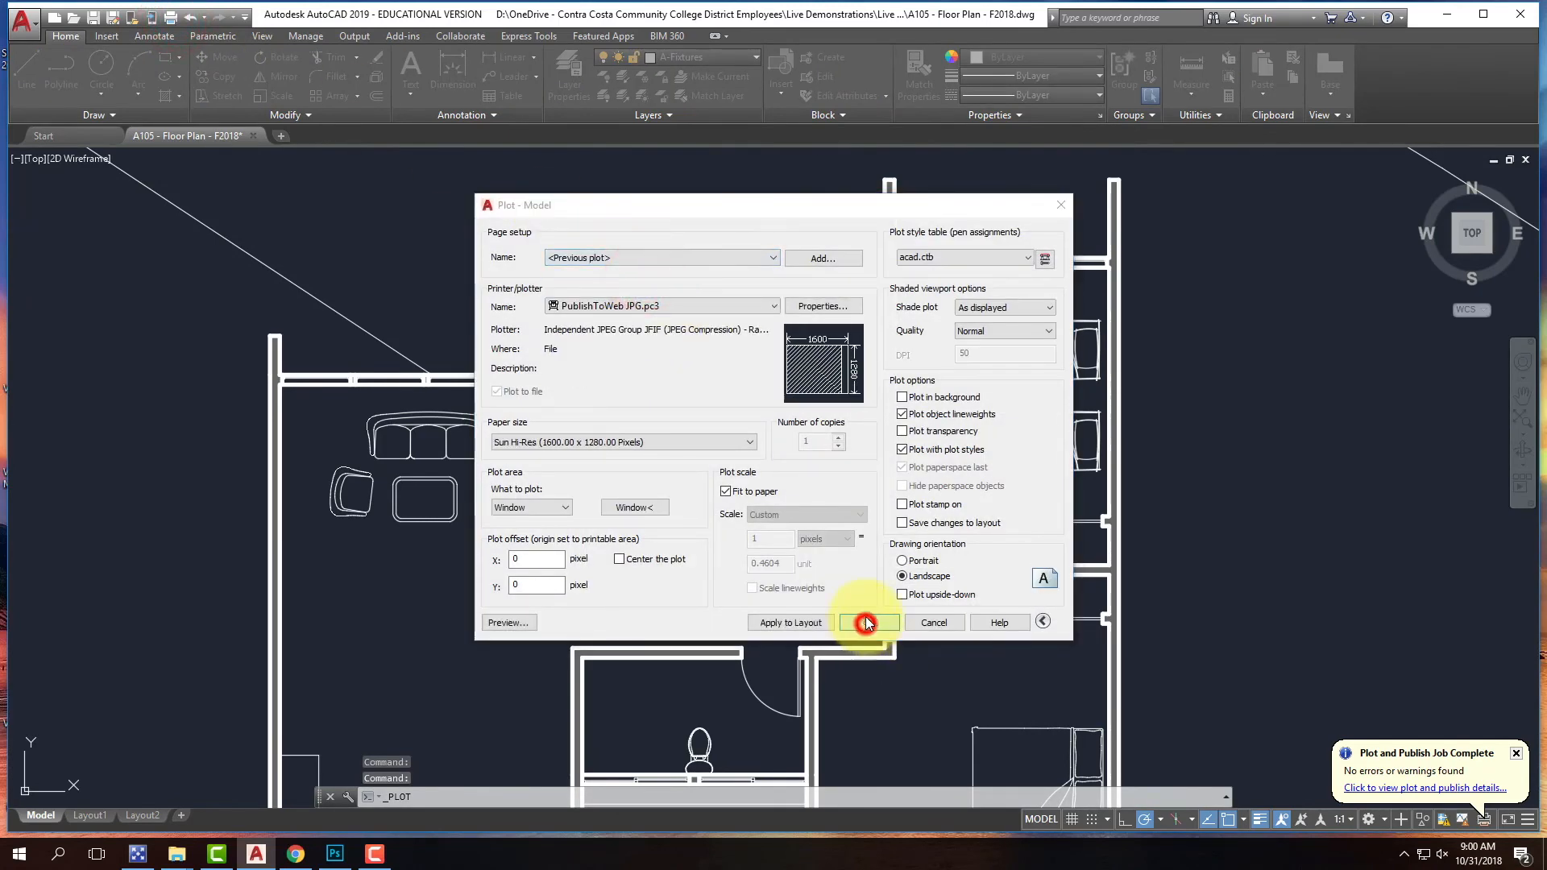
# - Save the plot to the desktop as A105 - Floor Plan - F2018-Model-5
pyautogui.click(731, 339)
pyautogui.click(828, 580)
pyautogui.click(820, 578)
pyautogui.press('BackSpace')
pyautogui.write('5 - Floor Plan - F2018-Model-5')
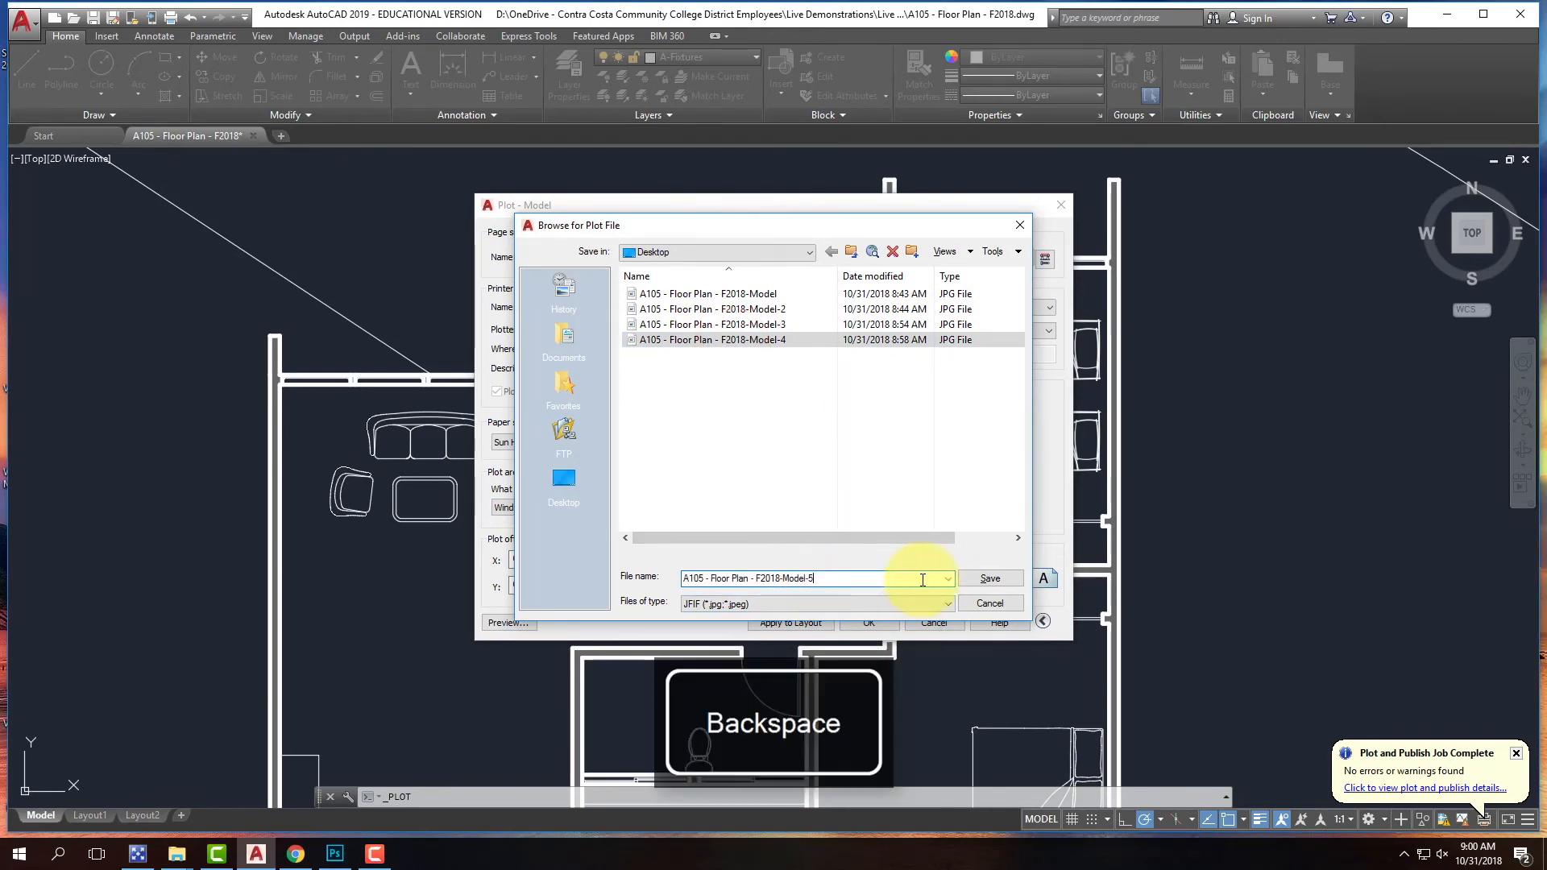
pyautogui.click(984, 578)
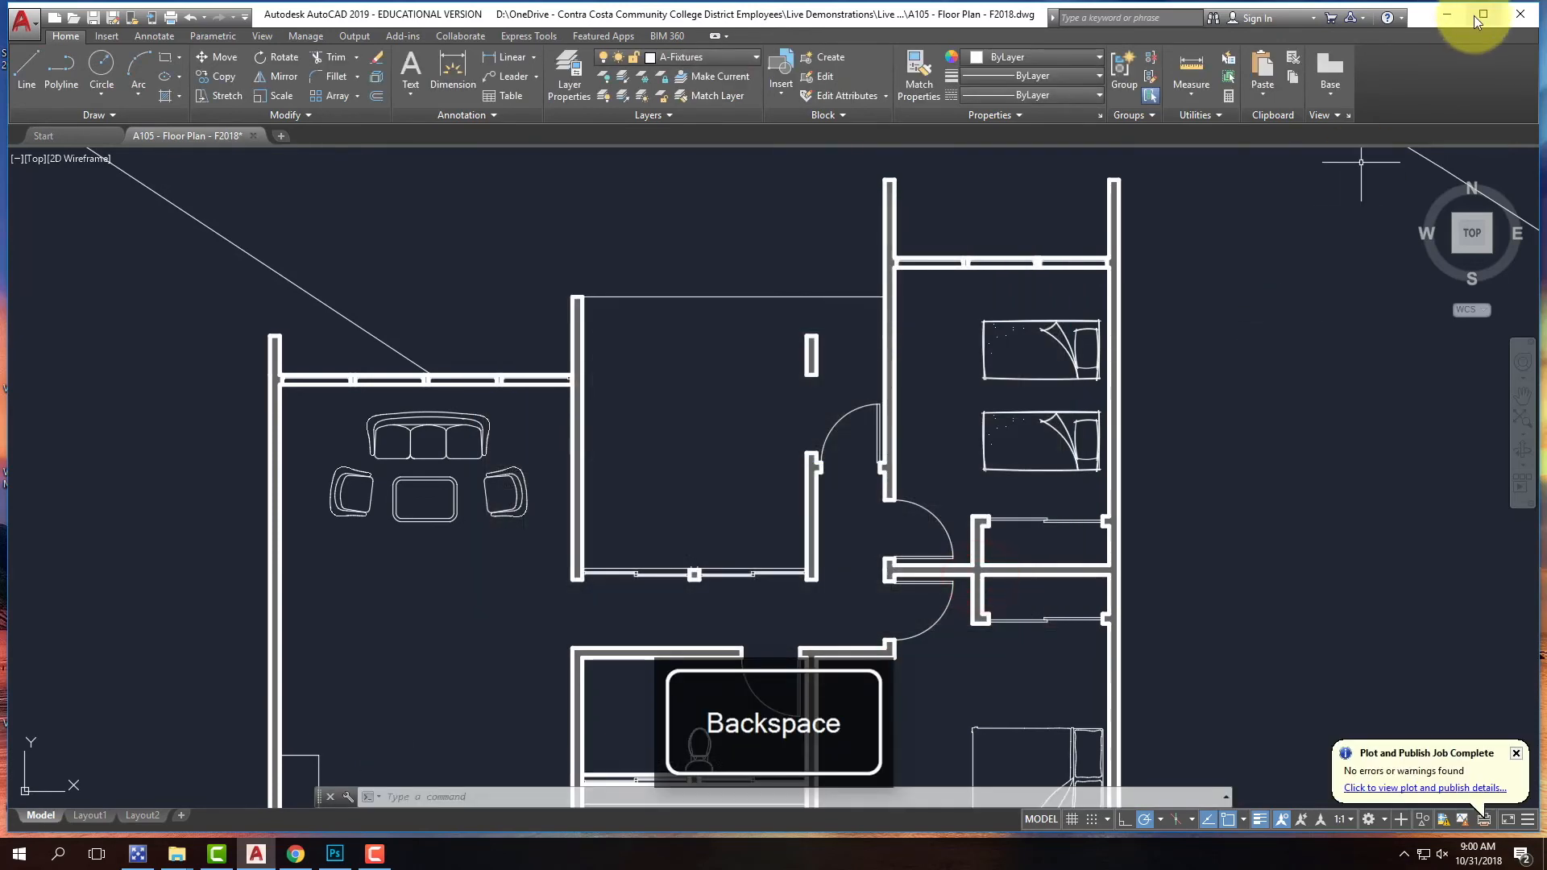
# - Open the F2018-Model-5 JPG in Photoshop, compare its wall fill with the F2018-Model-4 plot, and minimize Photoshop
pyautogui.click(1448, 14)
pyautogui.moveTo(94, 459); pyautogui.dragTo(1179, 56)
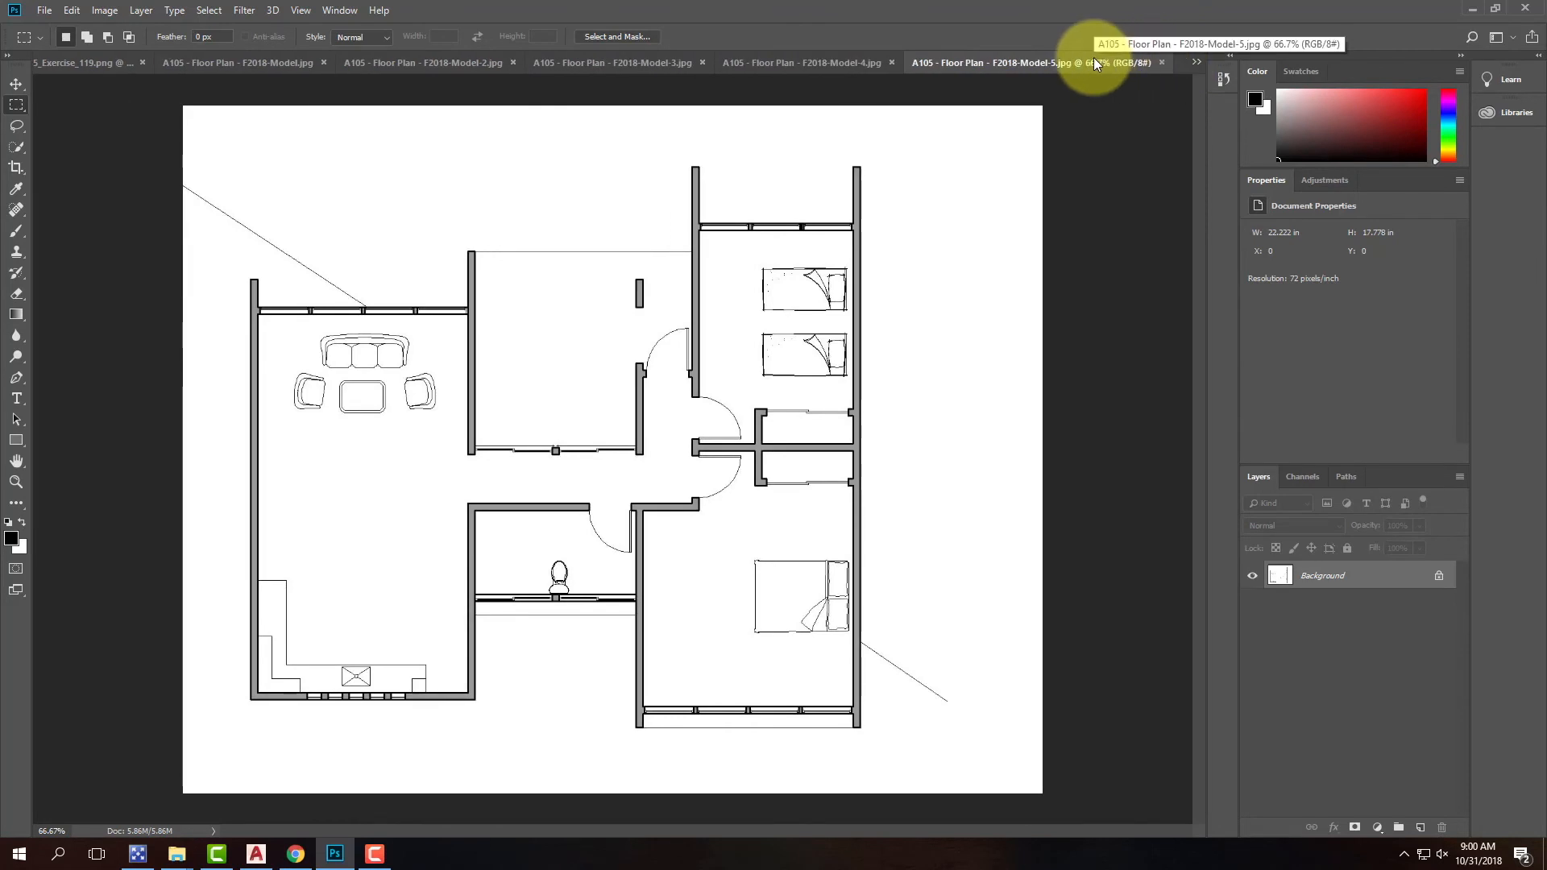
pyautogui.click(863, 61)
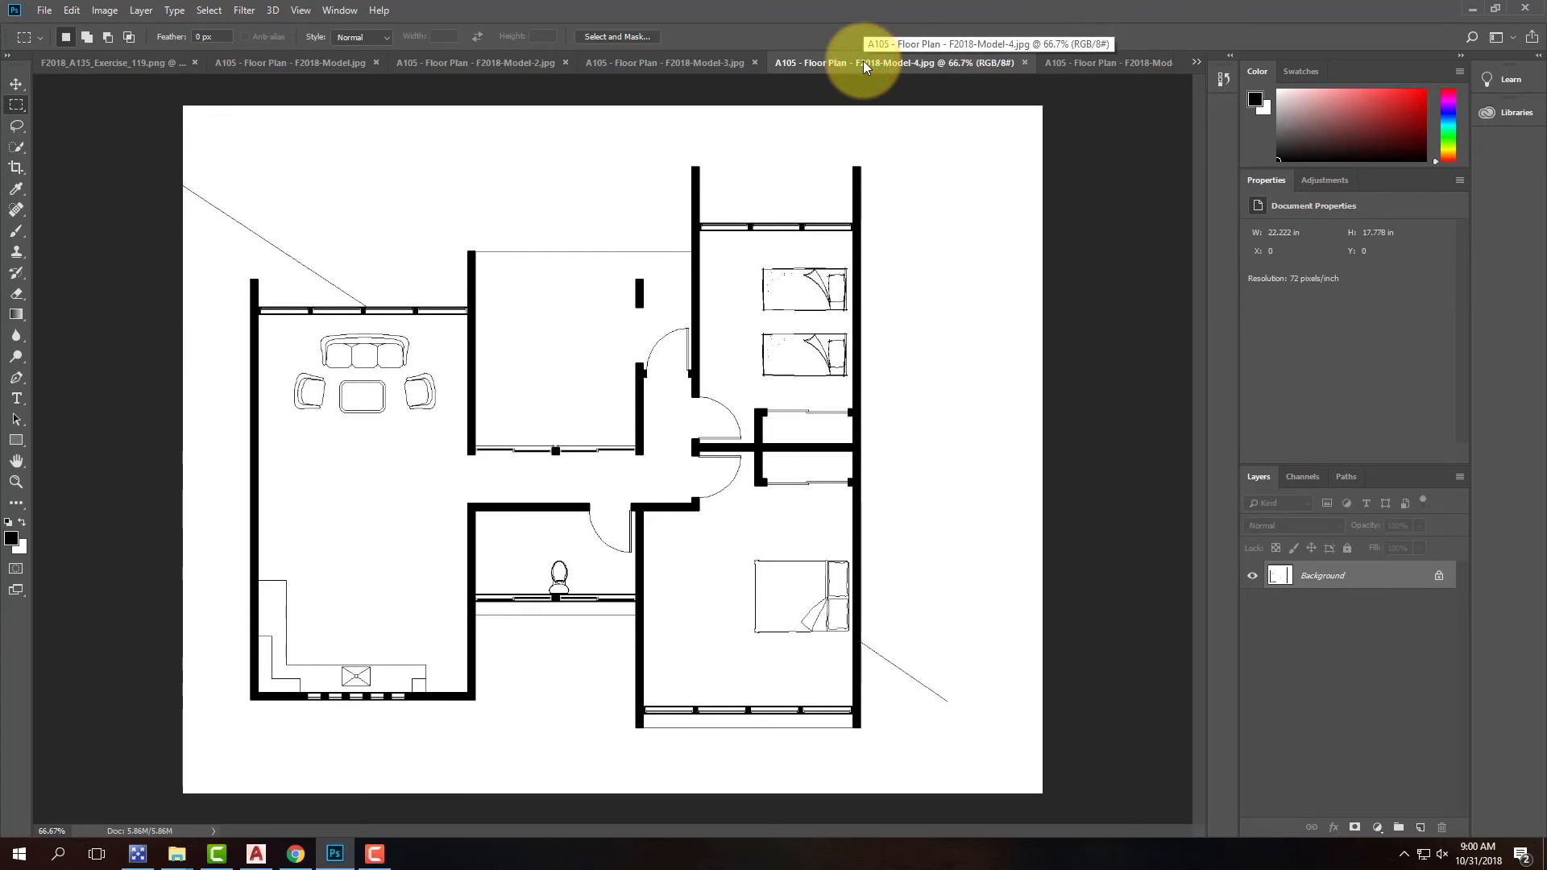
pyautogui.click(1085, 63)
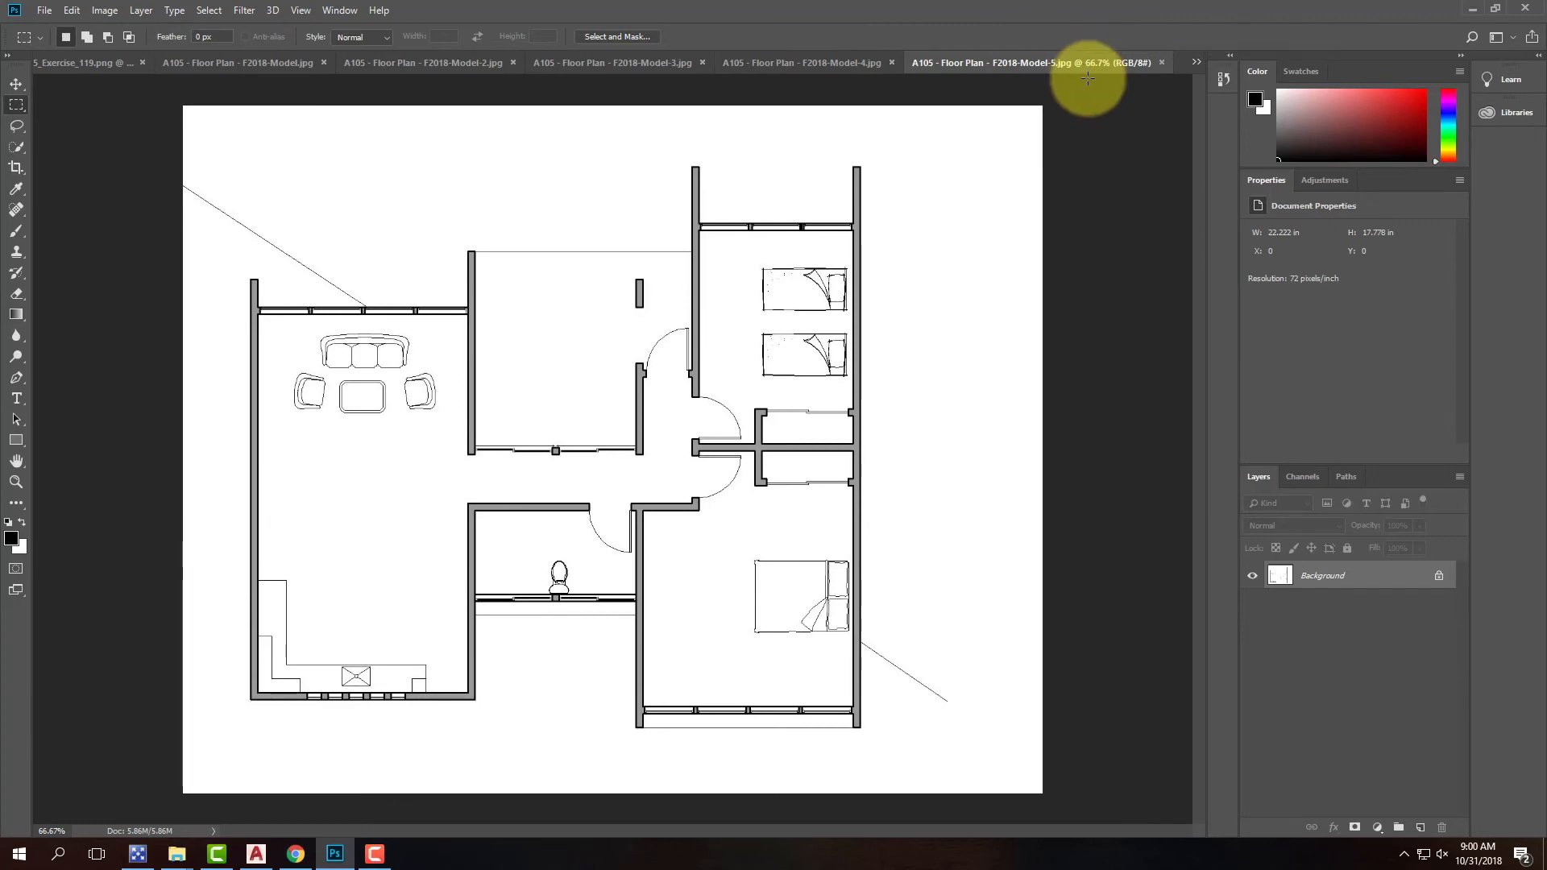
pyautogui.click(1473, 8)
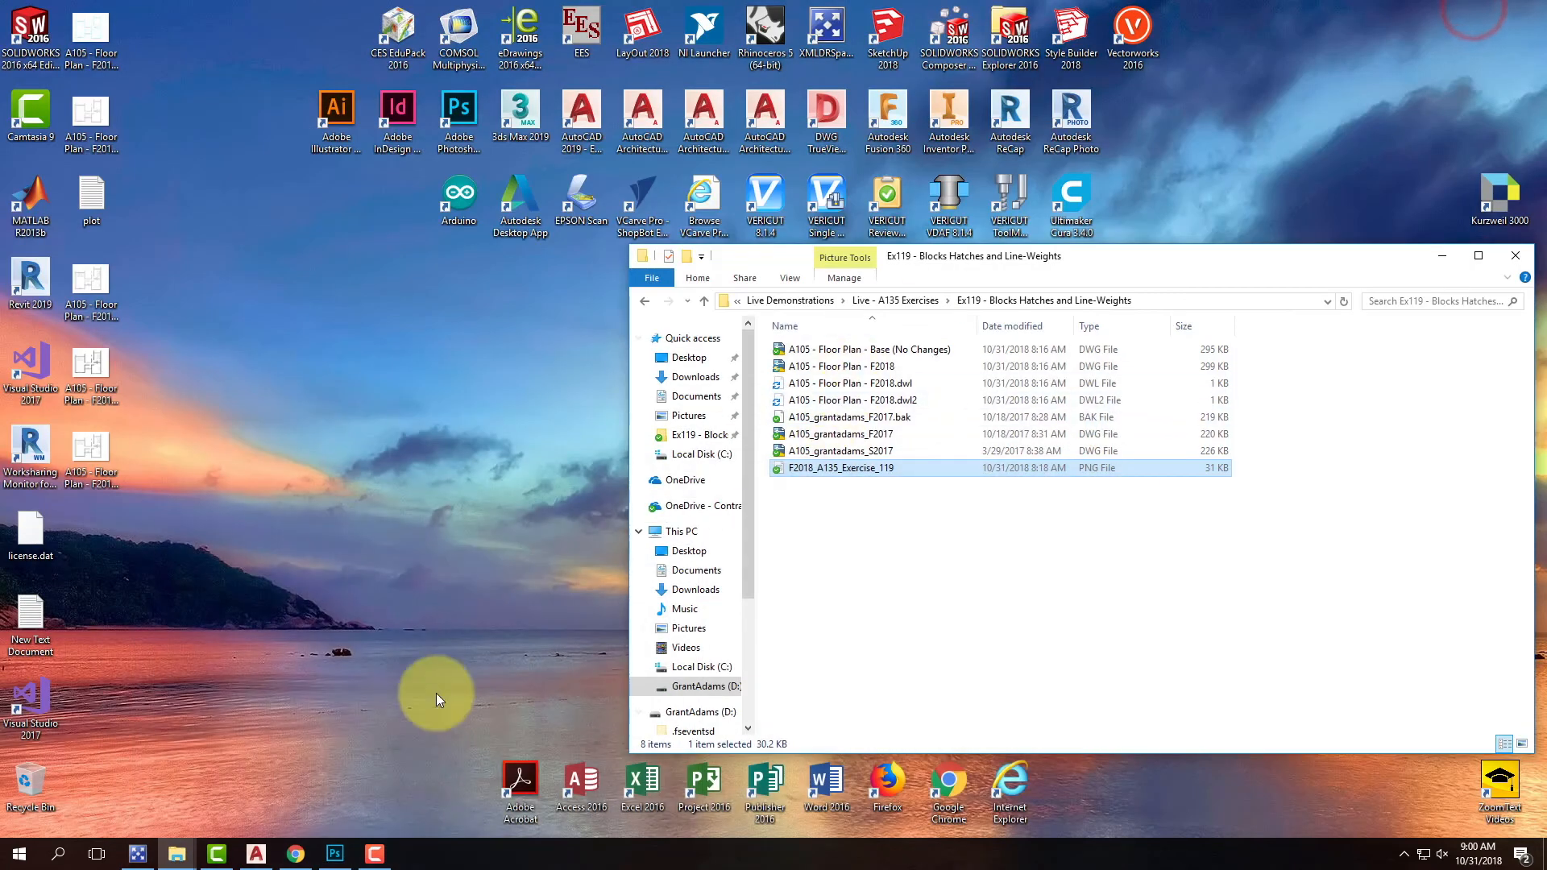
pyautogui.click(336, 854)
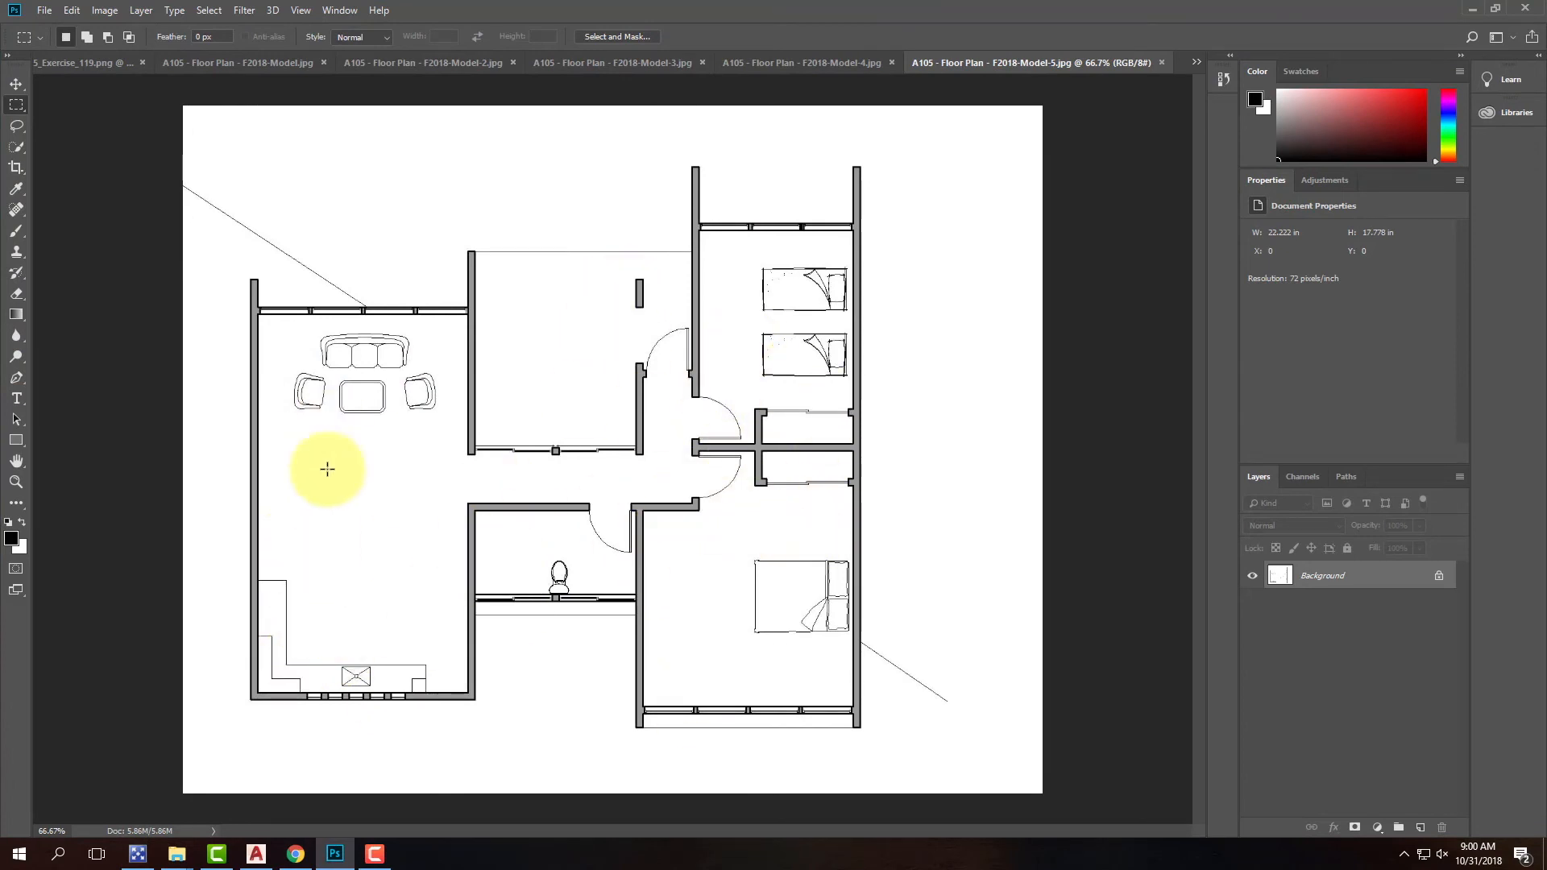
pyautogui.click(1470, 9)
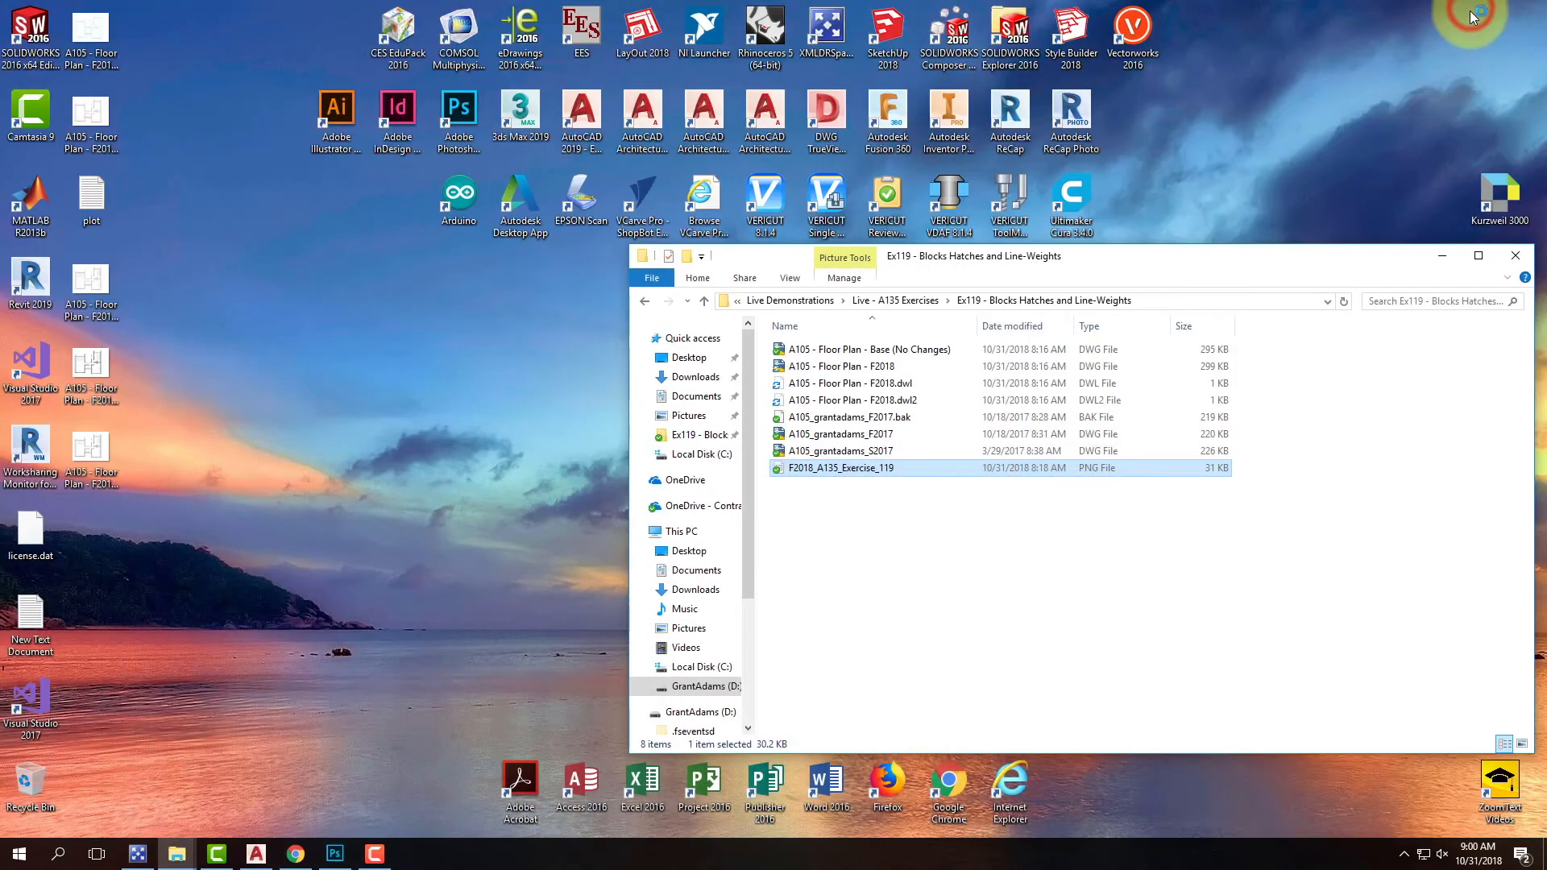
# - Switch to AutoCAD and return to the A105 - Floor Plan - F2018 drawing
pyautogui.click(256, 853)
pyautogui.scroll(-4, 476, 400)
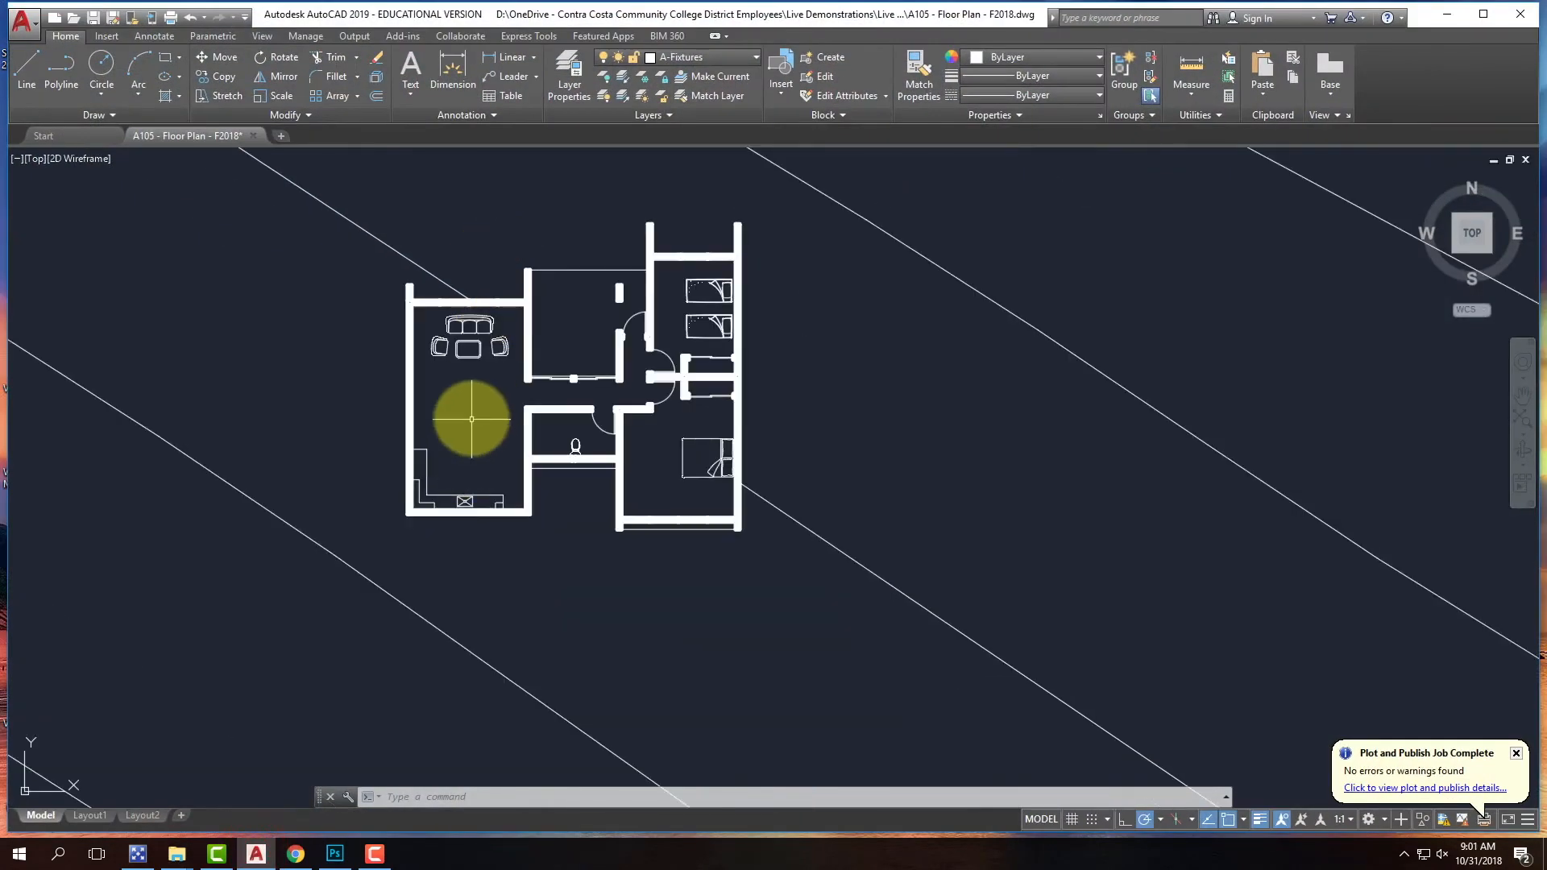
pyautogui.scroll(2, 472, 418)
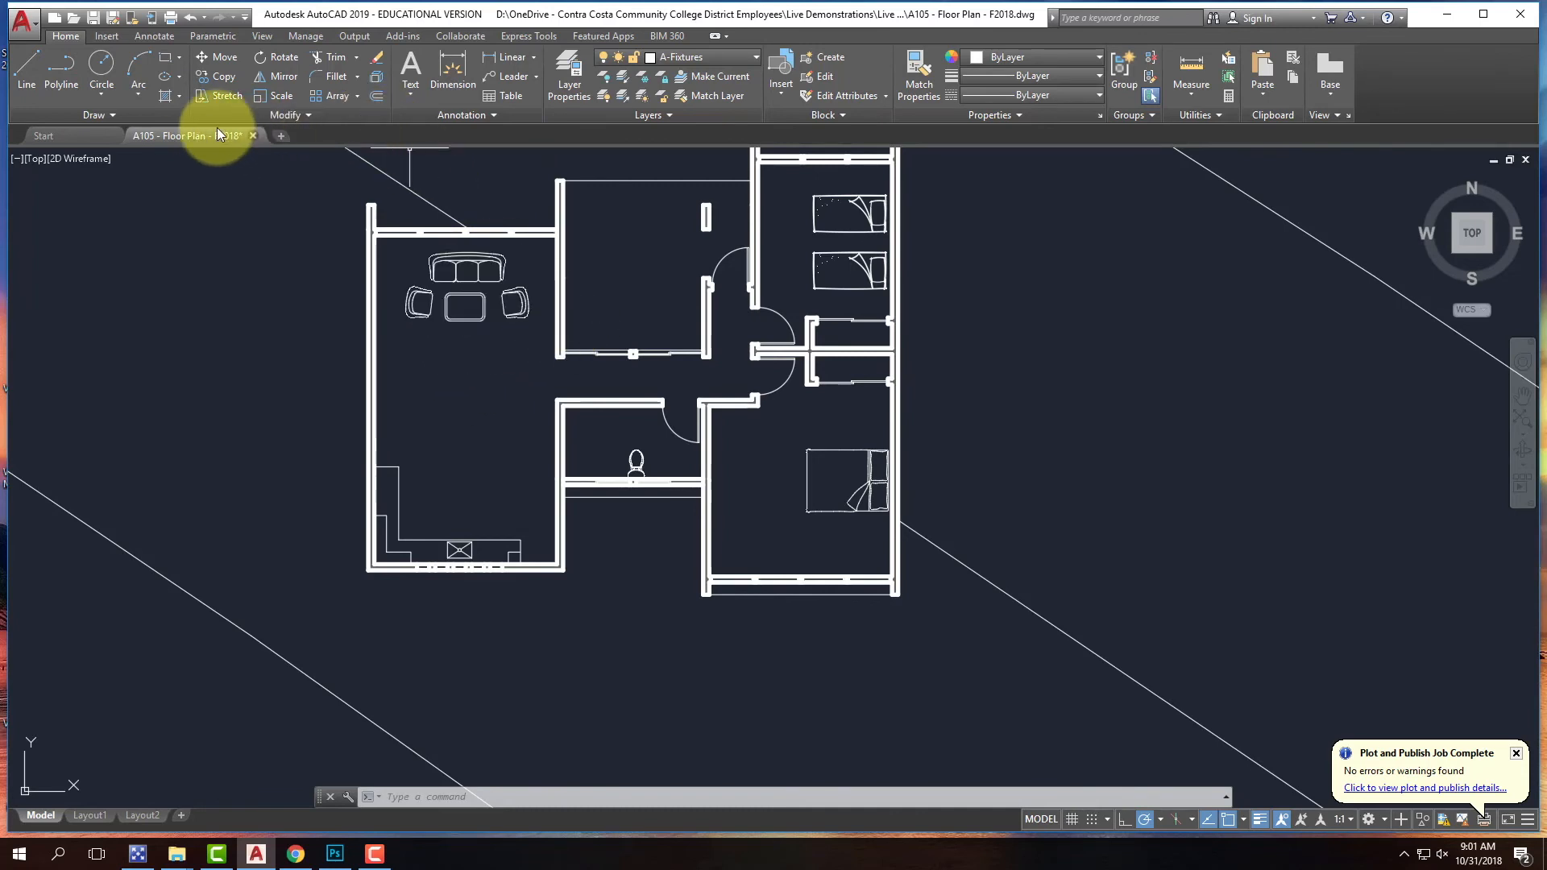
# - Start a hatch with the ANSI31 pattern and pick the living room and hallway floor as its area
pyautogui.click(163, 96)
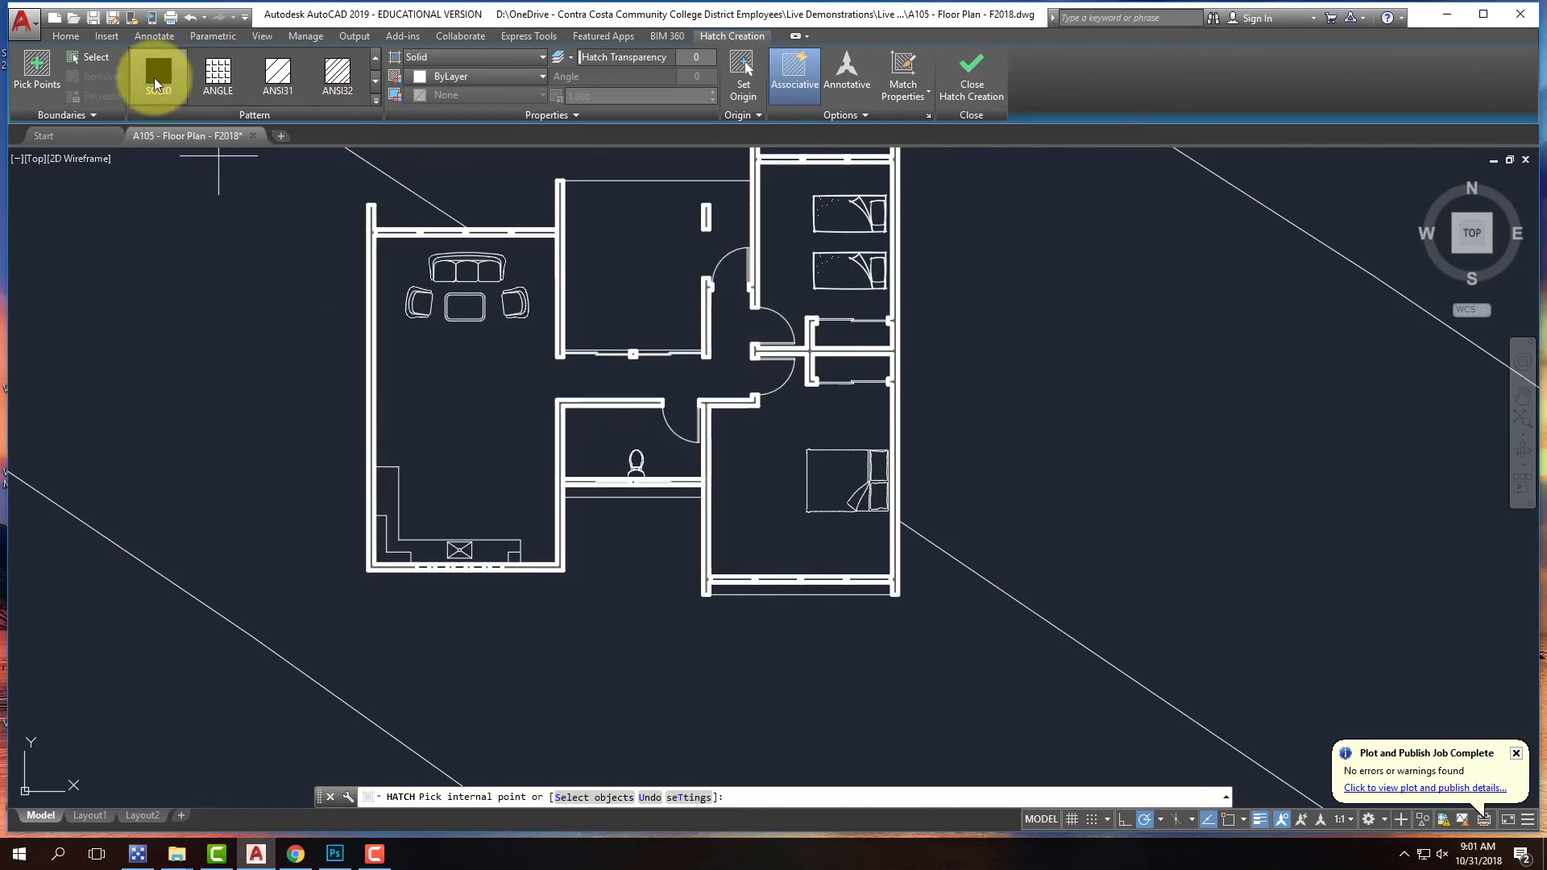
pyautogui.click(375, 101)
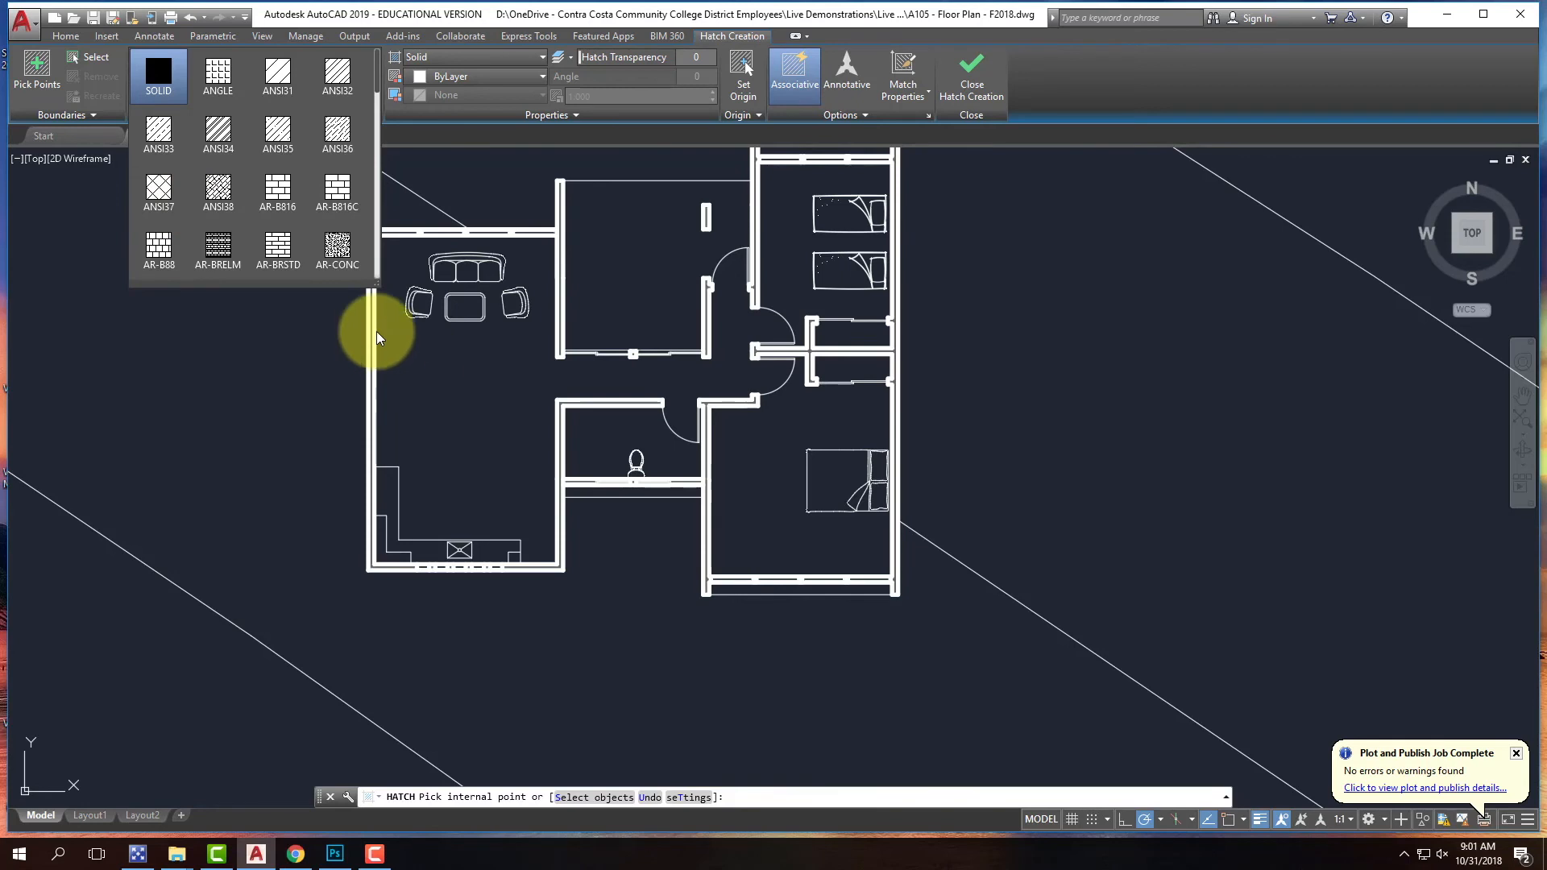
pyautogui.moveTo(377, 76)
pyautogui.mouseDown()
pyautogui.moveTo(377, 152)
pyautogui.moveTo(376, 53)
pyautogui.mouseUp()
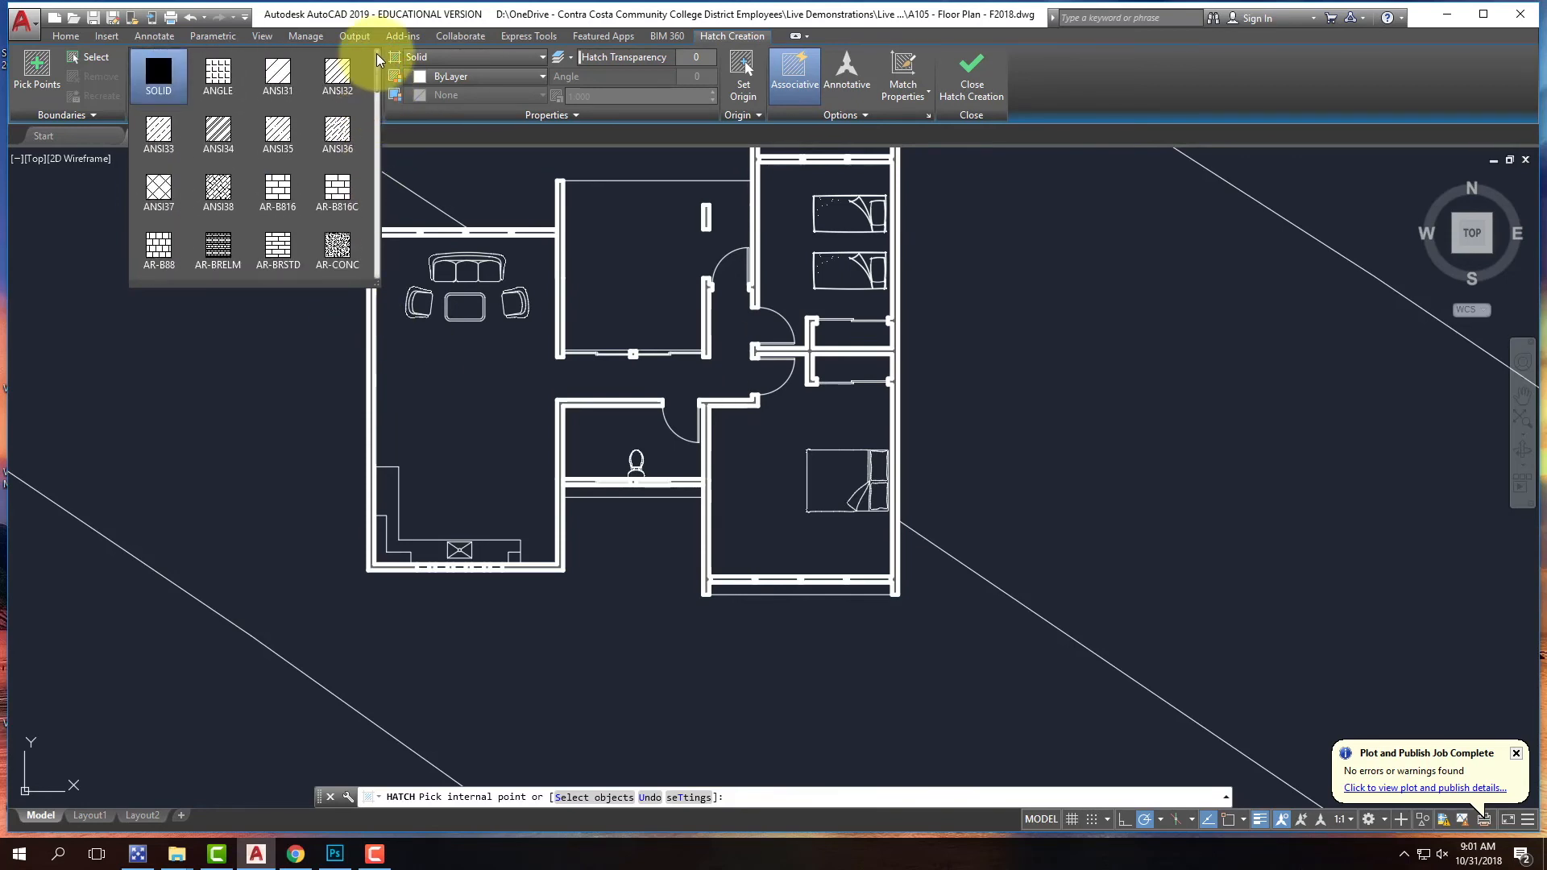
pyautogui.click(284, 78)
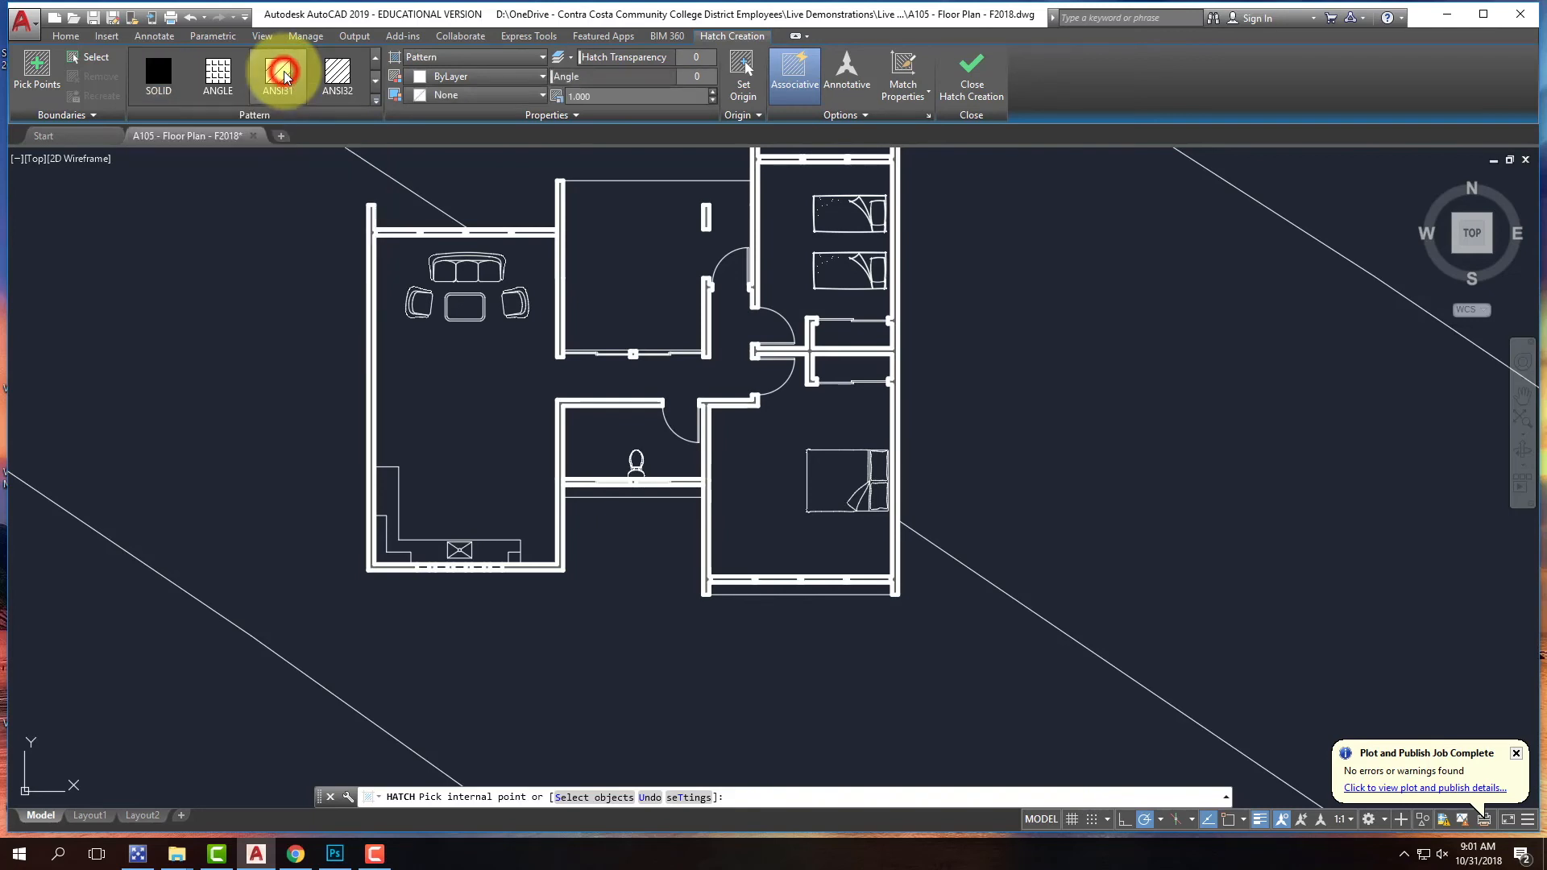
pyautogui.click(474, 435)
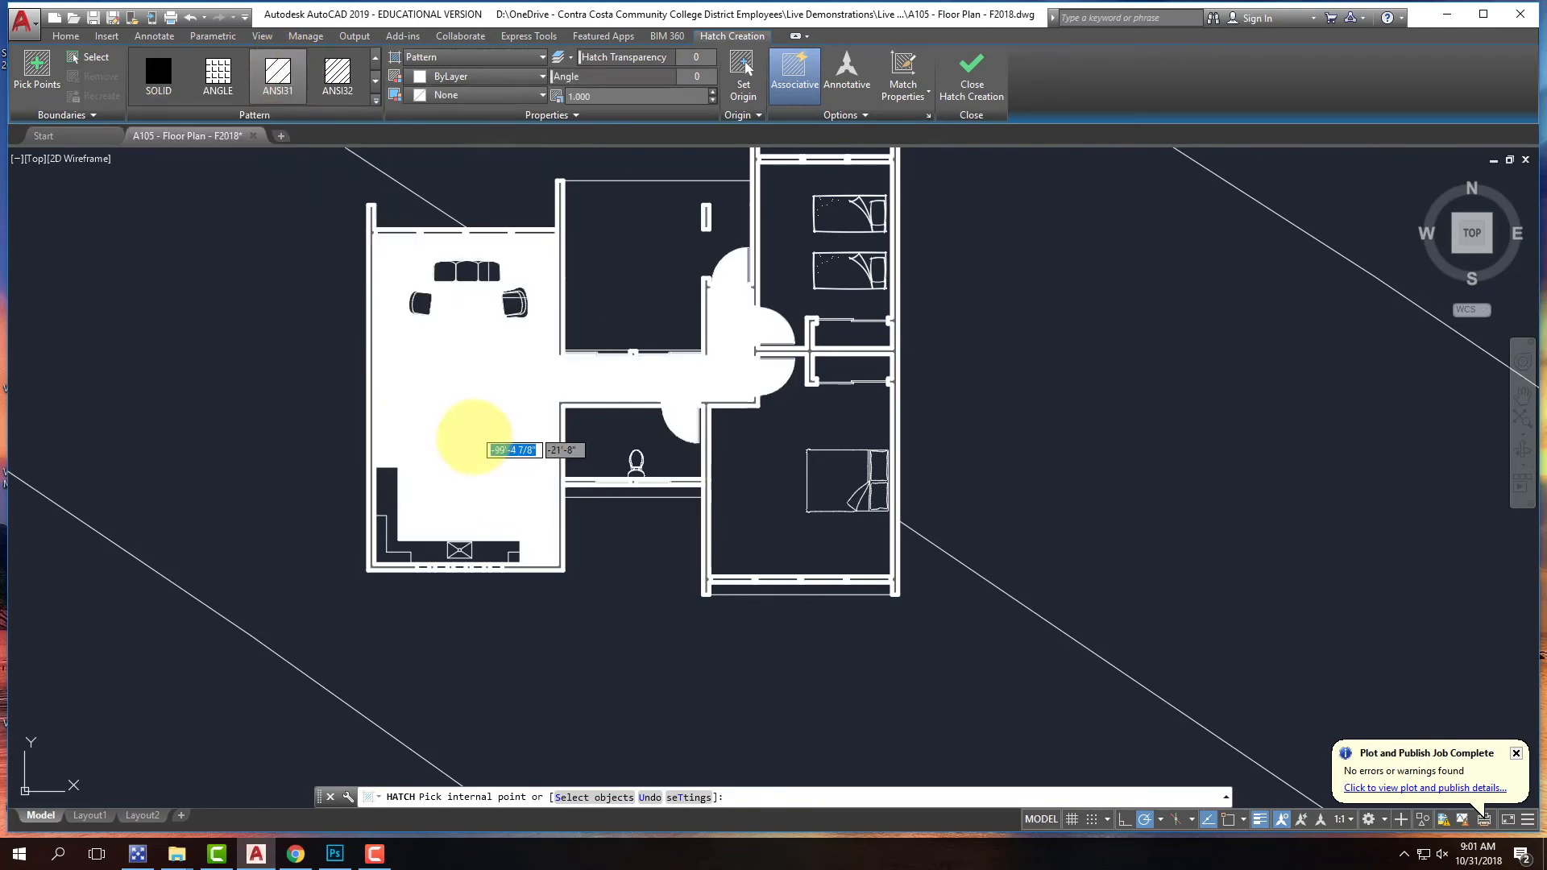
pyautogui.click(471, 422)
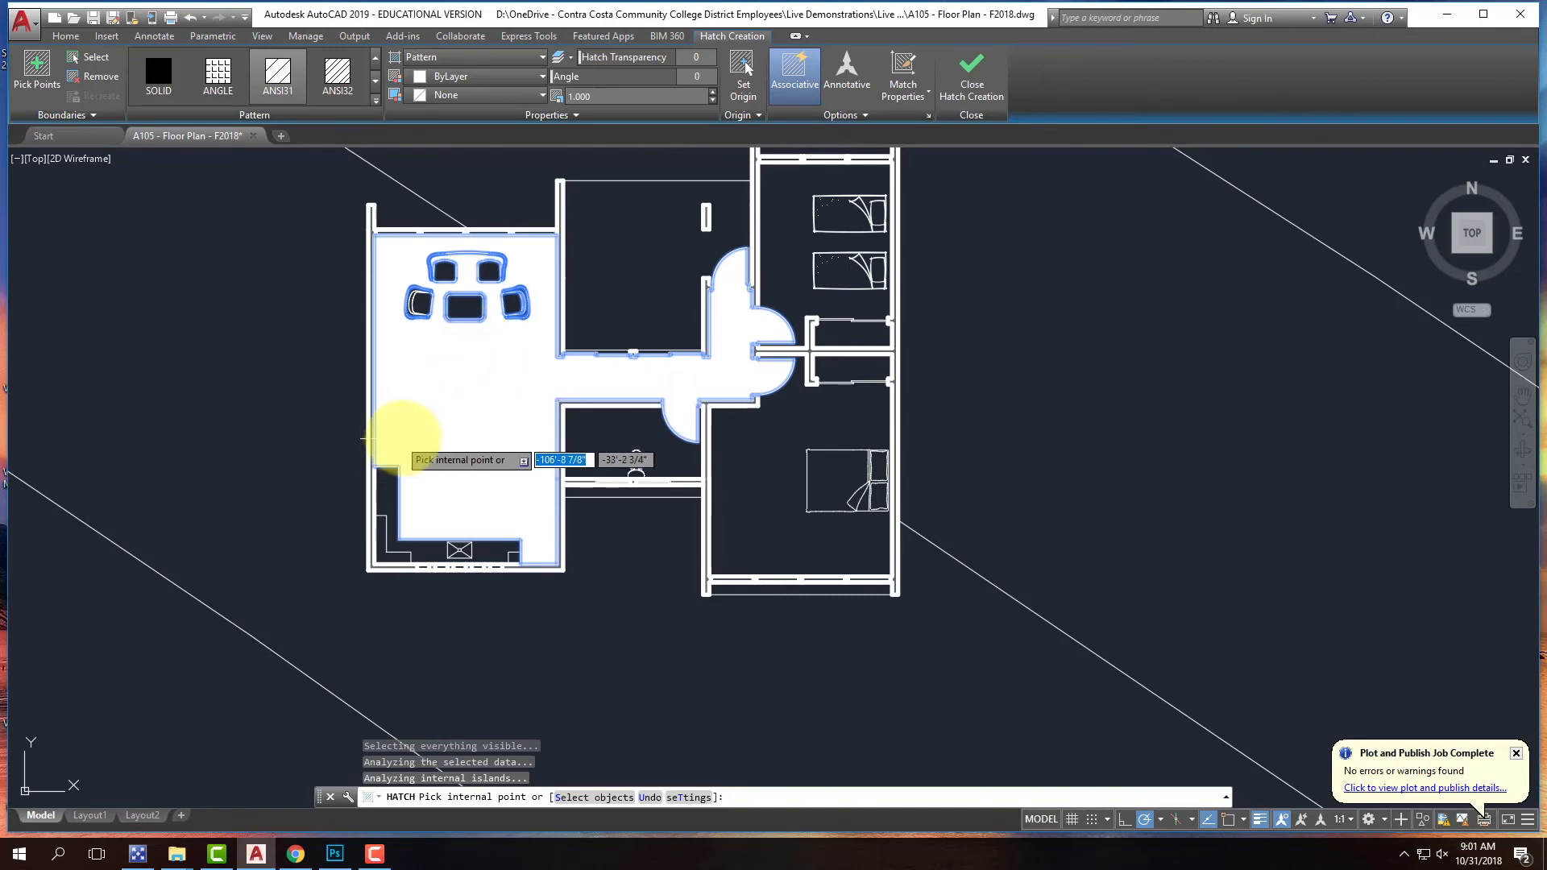
# - Try pattern scales of 10, 20 and 30 on the floor hatch and settle on 40
pyautogui.scroll(6, 477, 364)
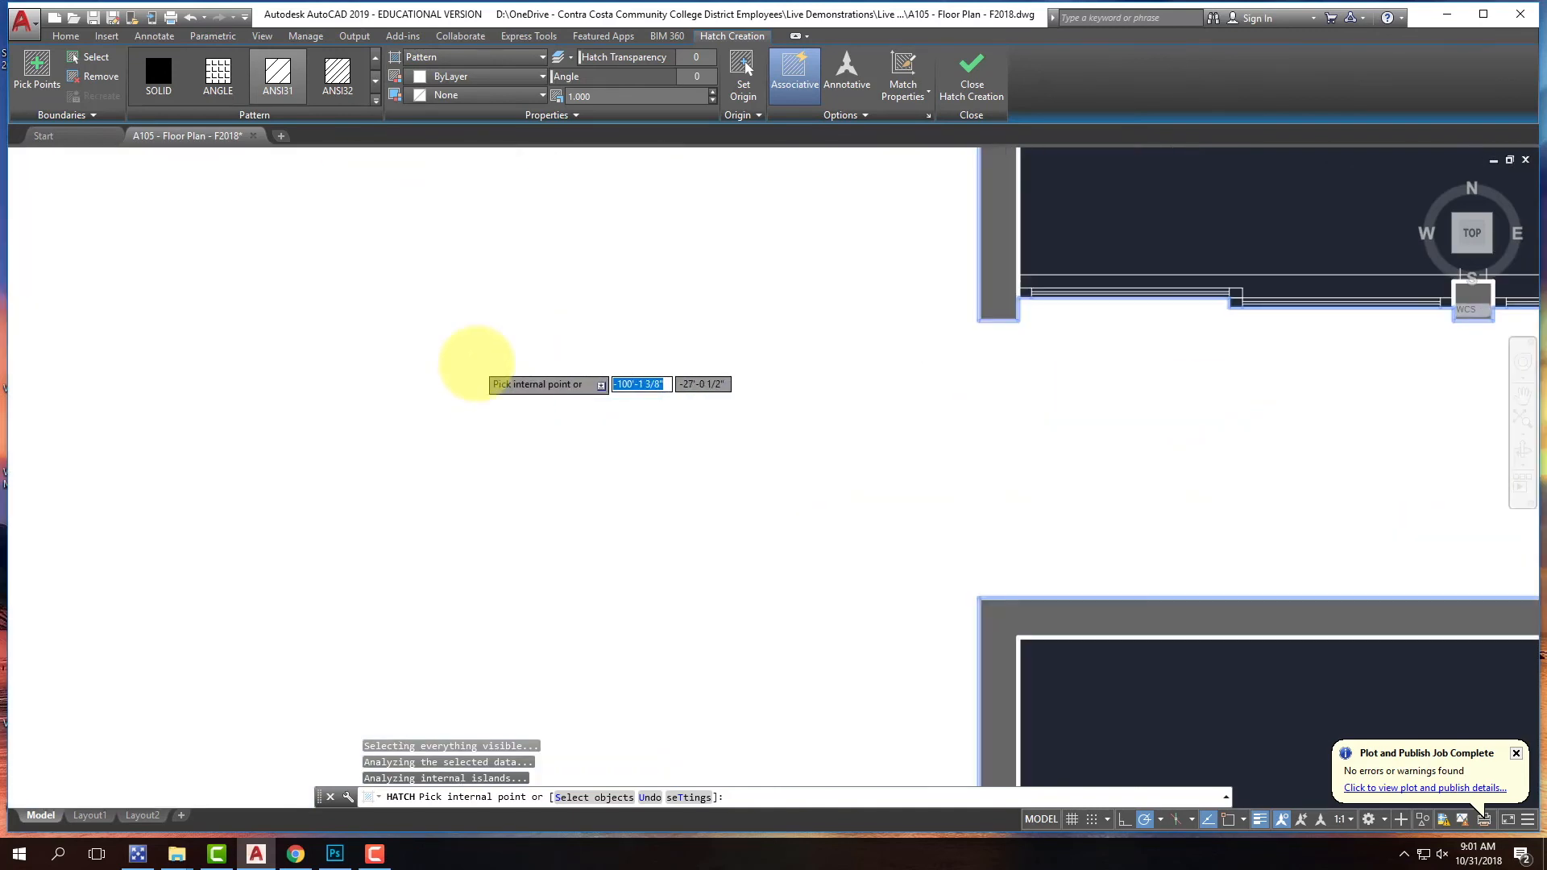
pyautogui.scroll(-2, 475, 364)
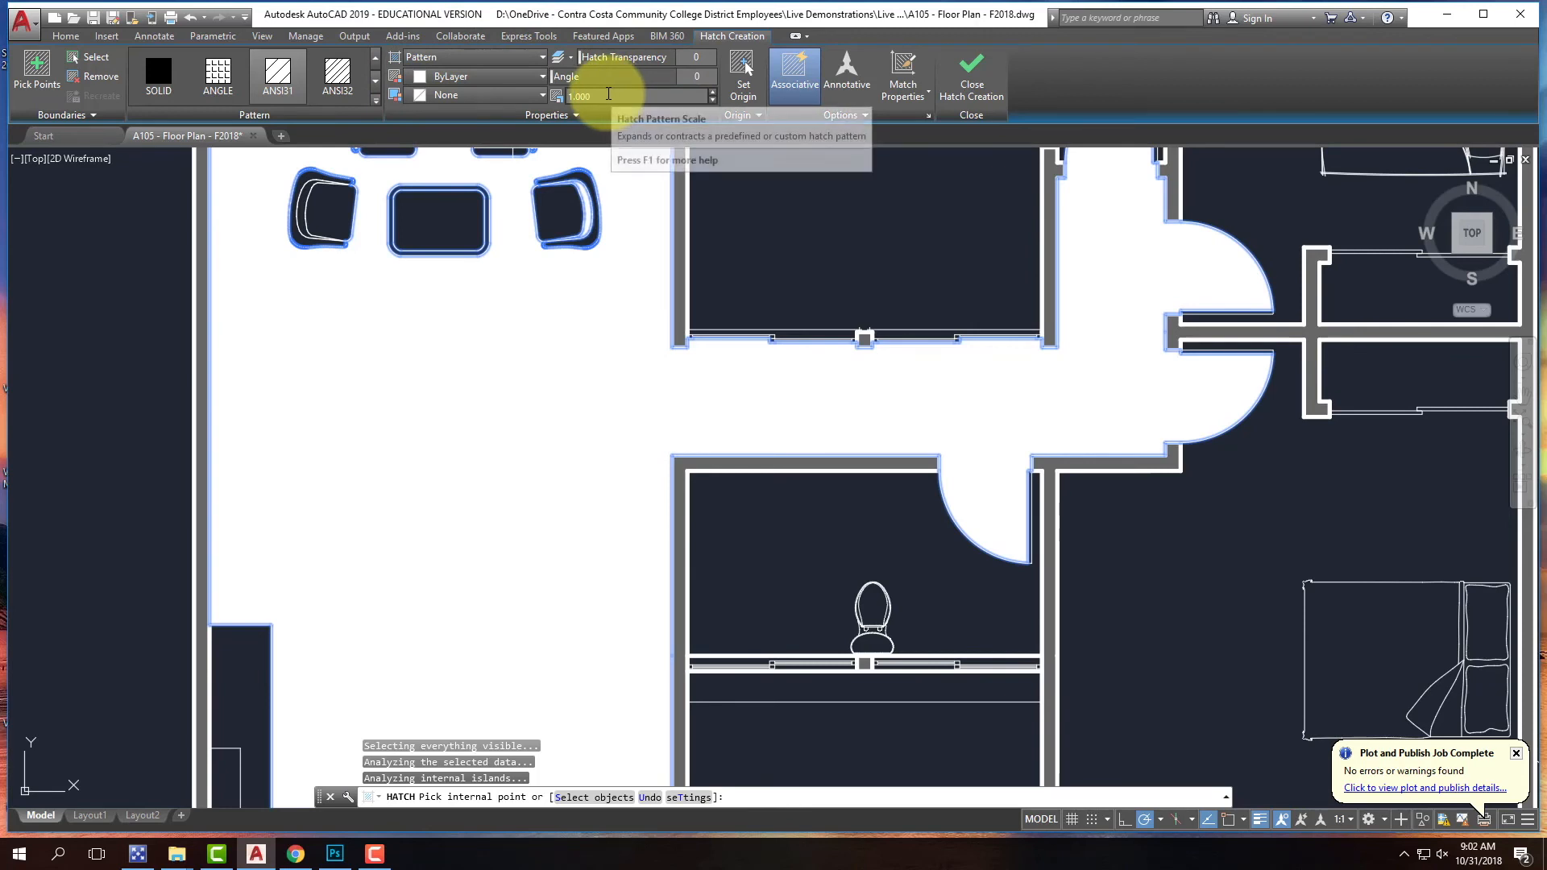
pyautogui.click(594, 98)
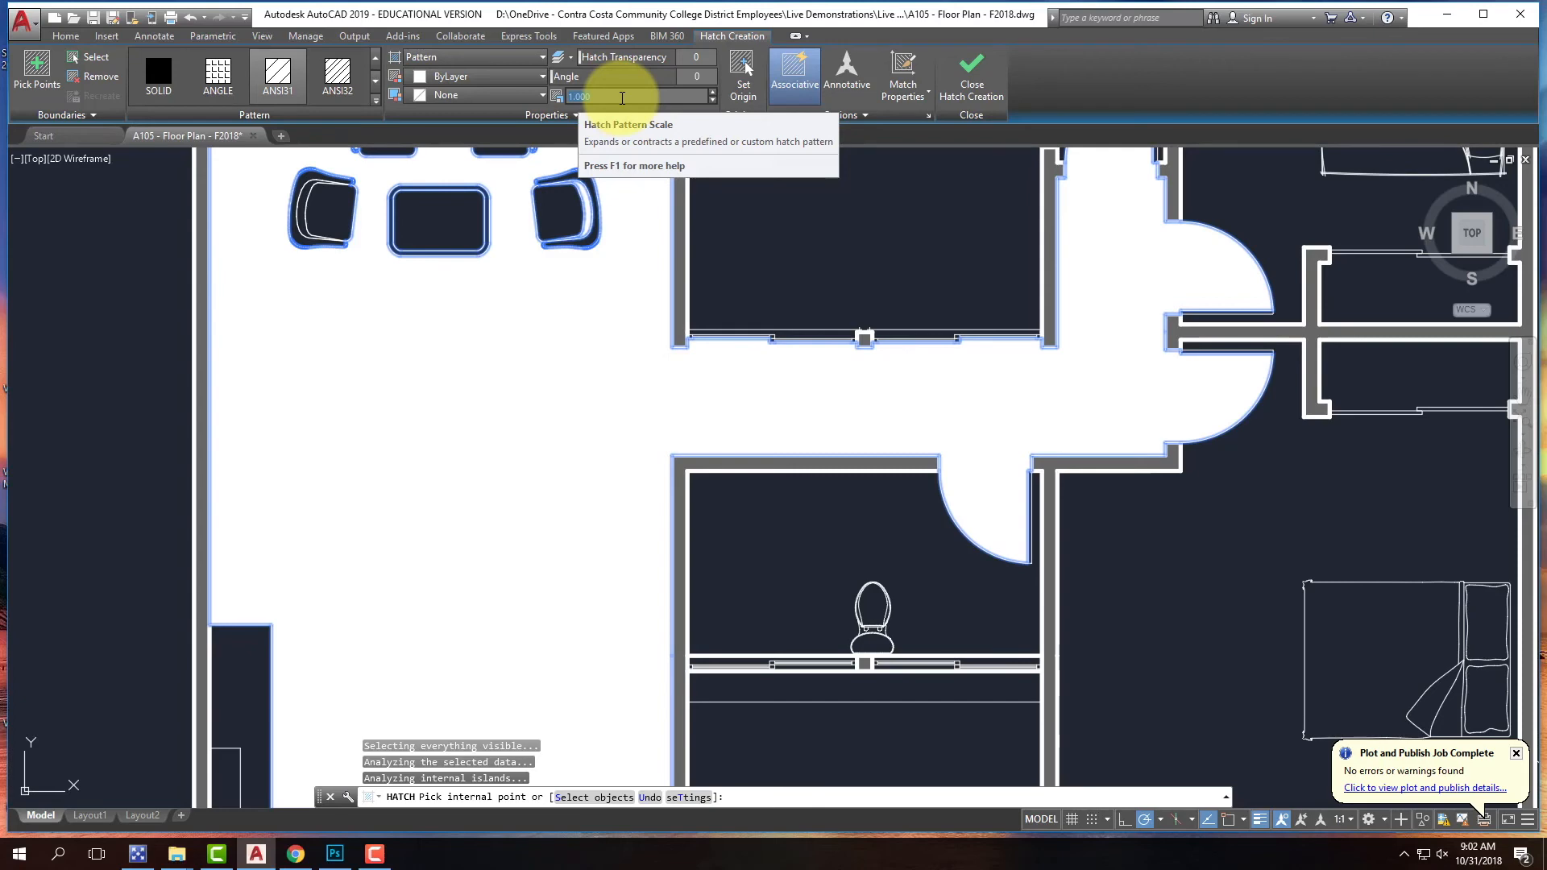
pyautogui.press('Tab')
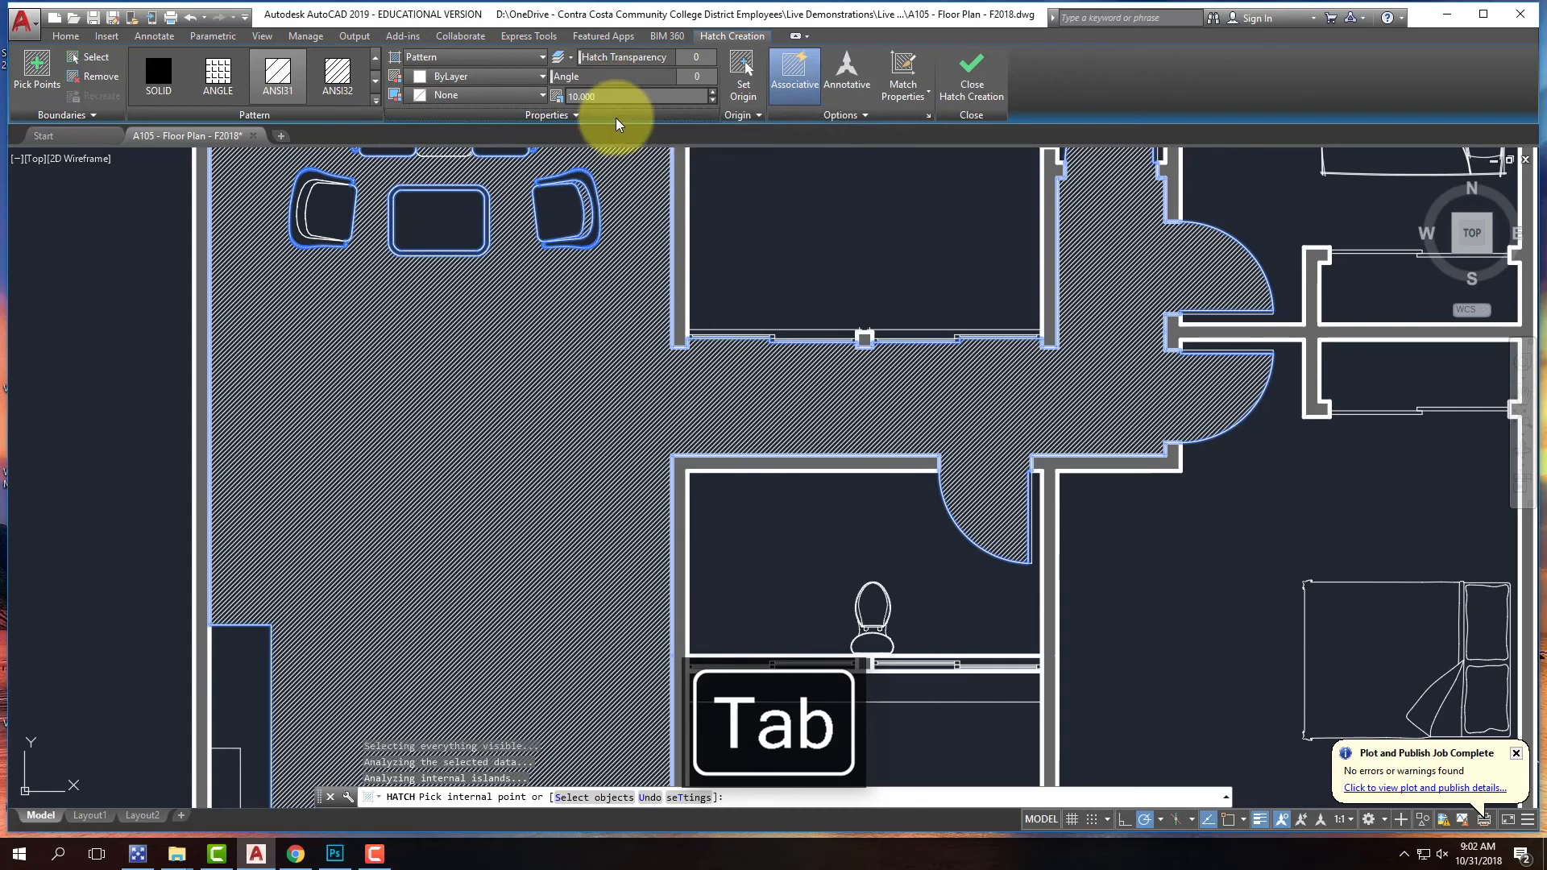
pyautogui.click(592, 96)
pyautogui.write('20')
pyautogui.press('Tab')
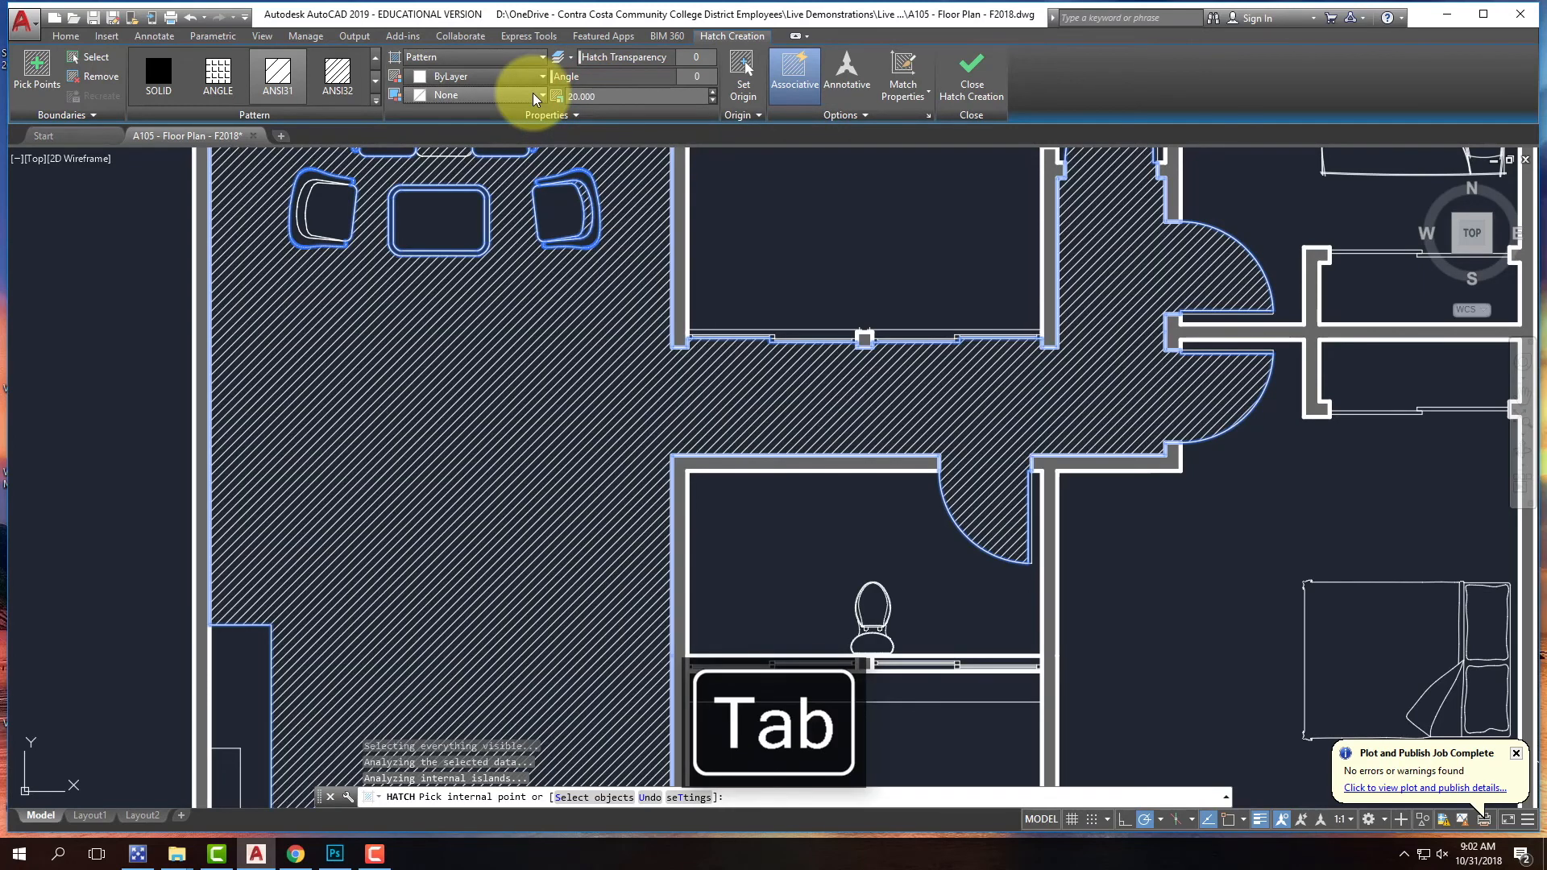
pyautogui.click(614, 98)
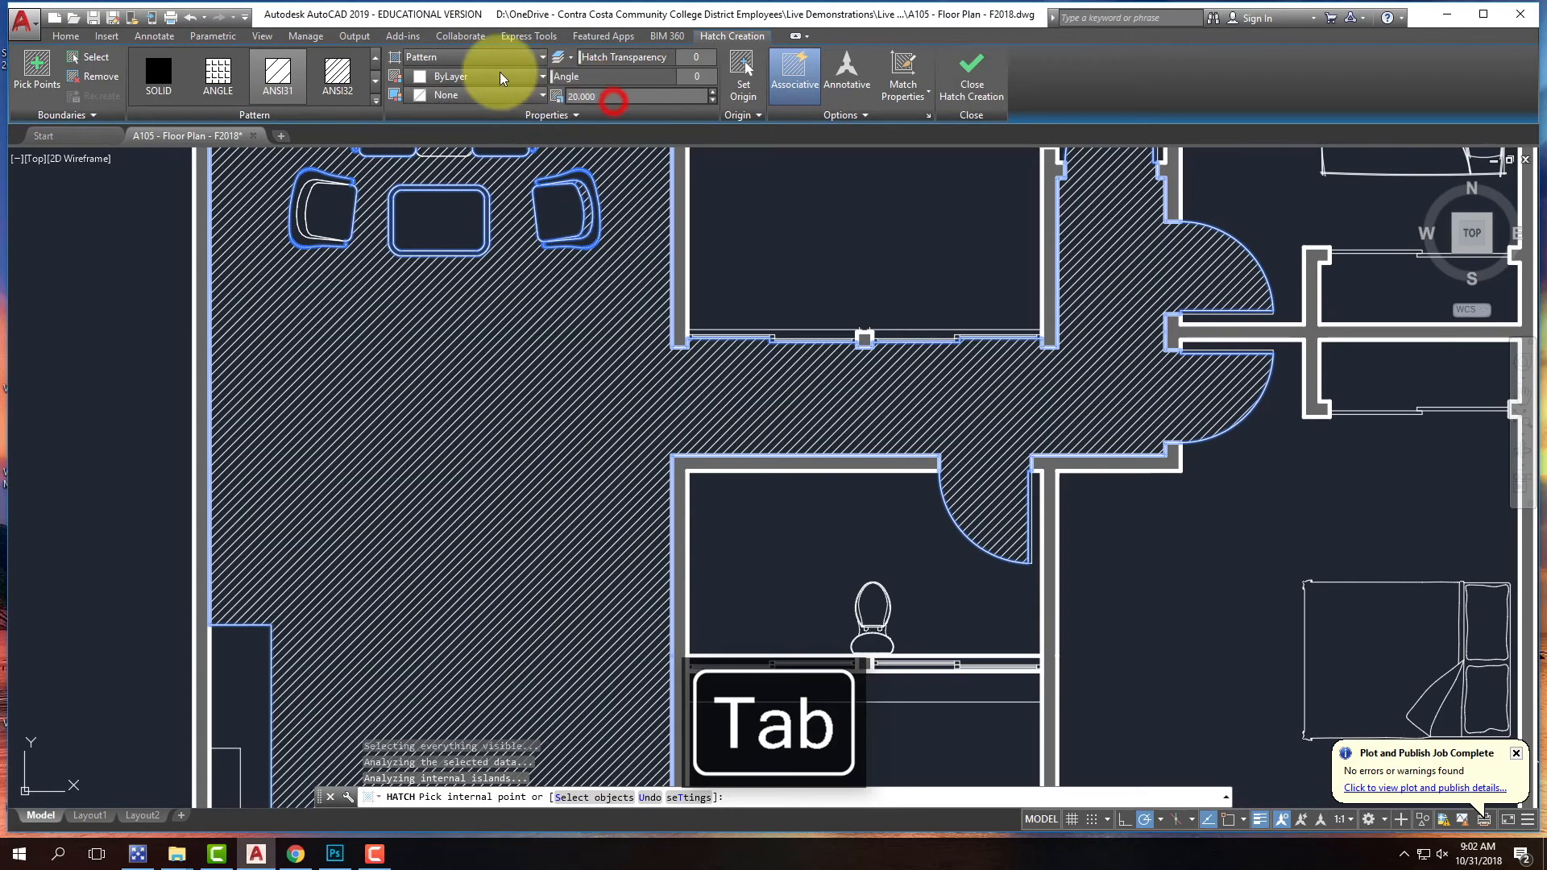
pyautogui.write('30')
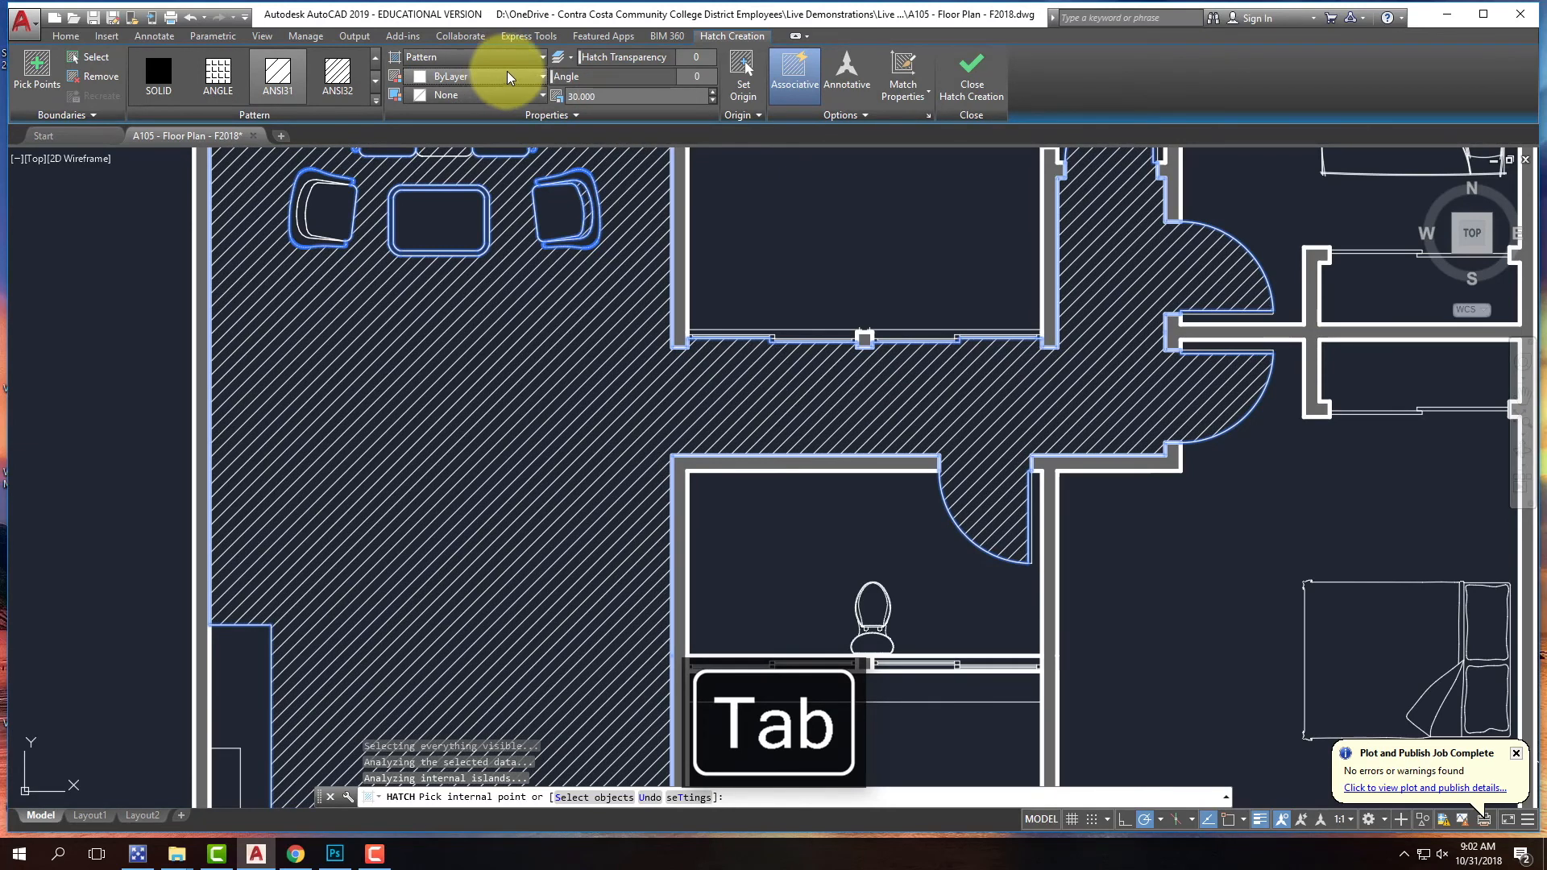
pyautogui.click(598, 98)
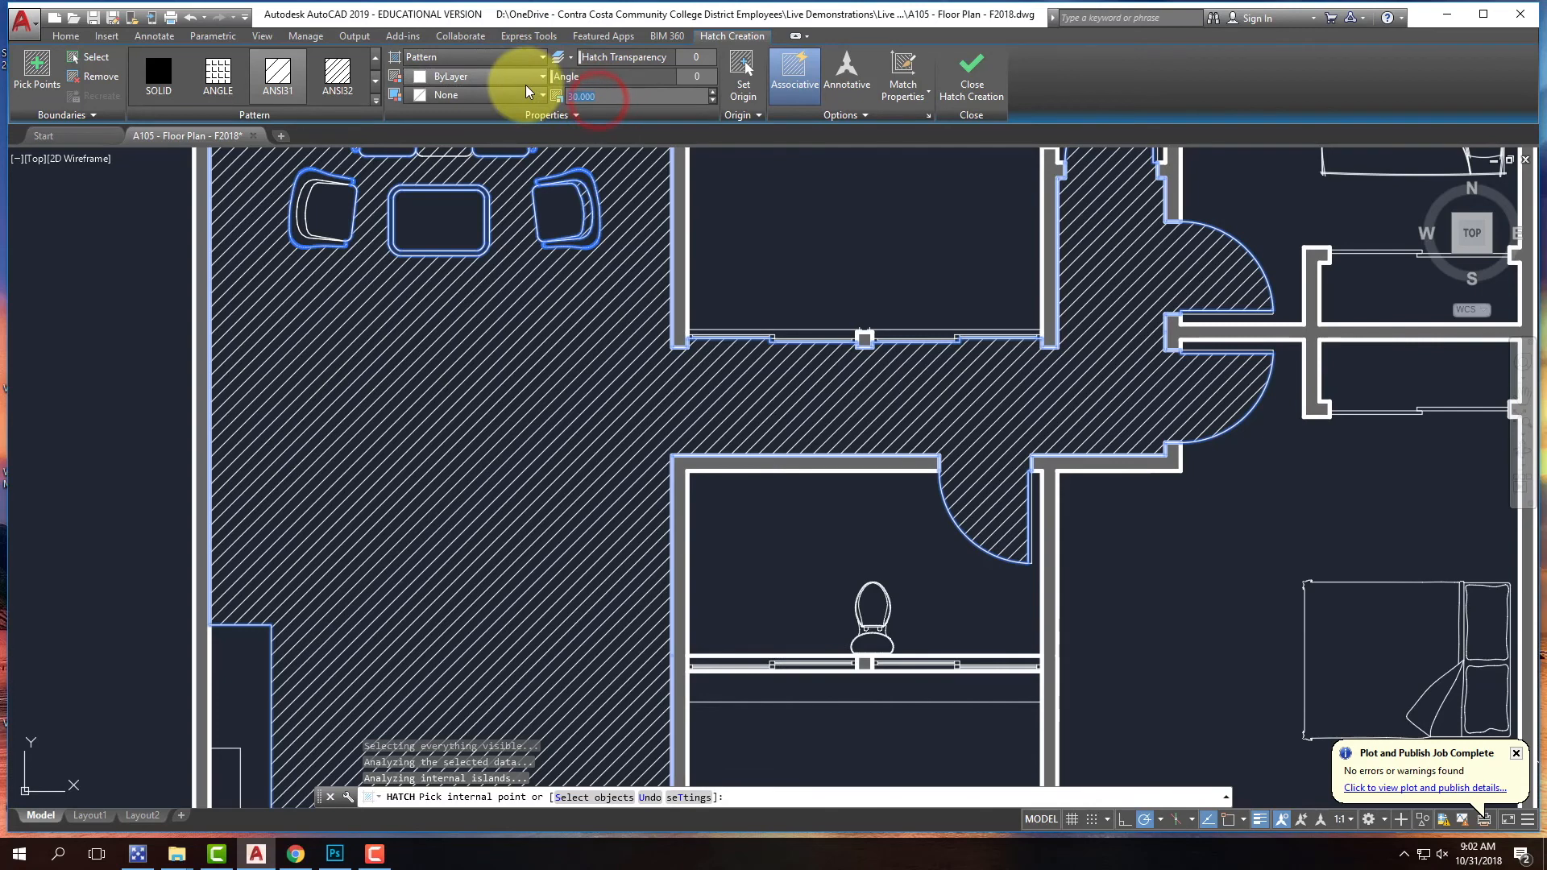
pyautogui.write('40')
pyautogui.press('Tab')
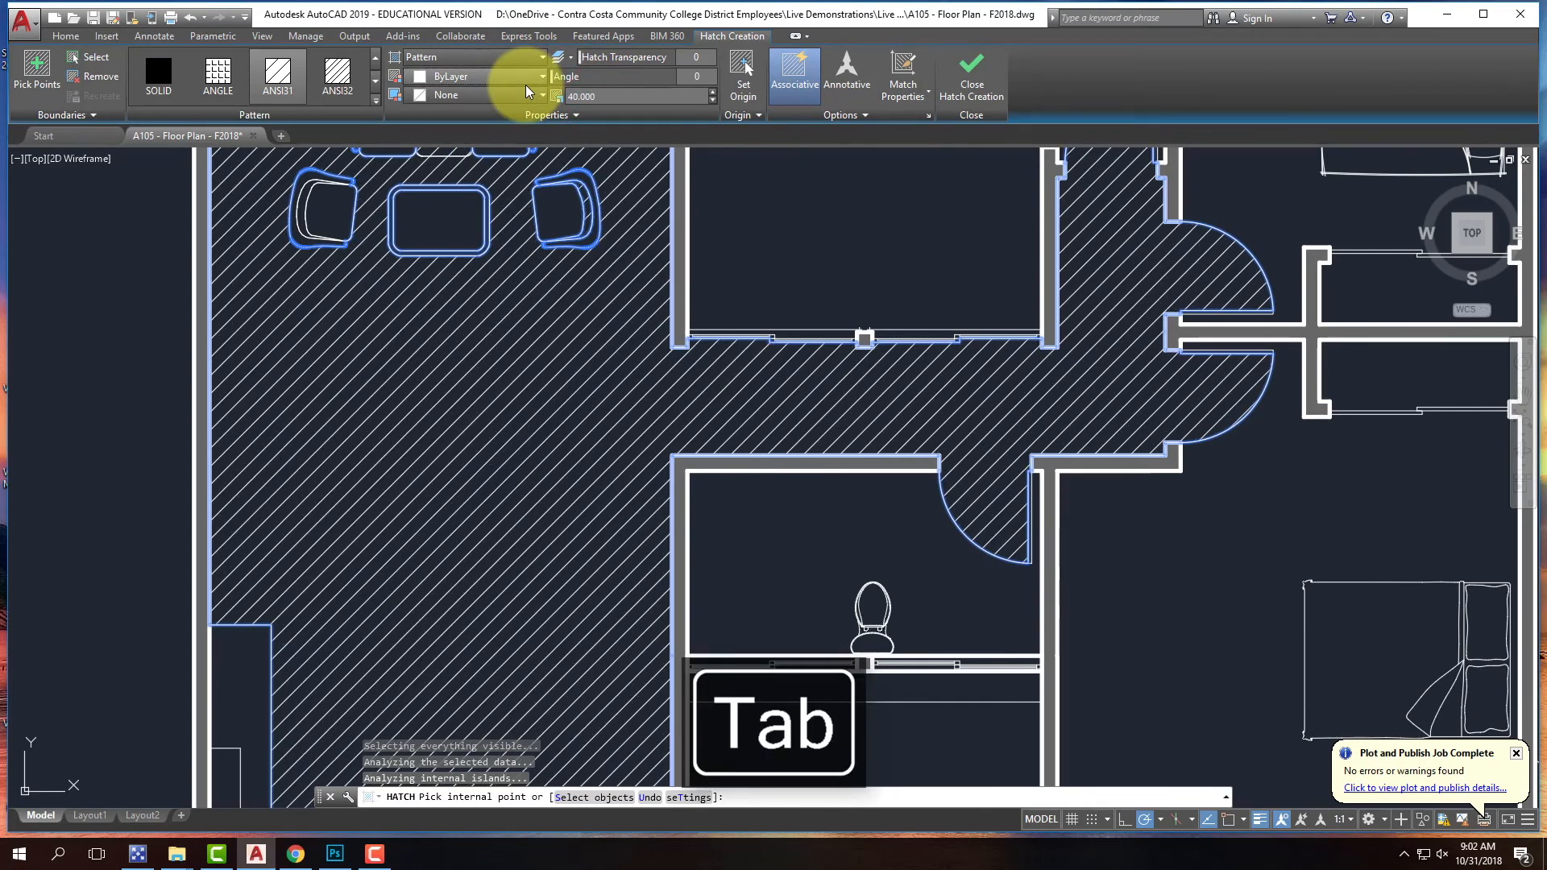
# - Set the floor hatch's angle to 45 and finish creating the hatch
pyautogui.scroll(-3, 637, 425)
pyautogui.scroll(4, 636, 425)
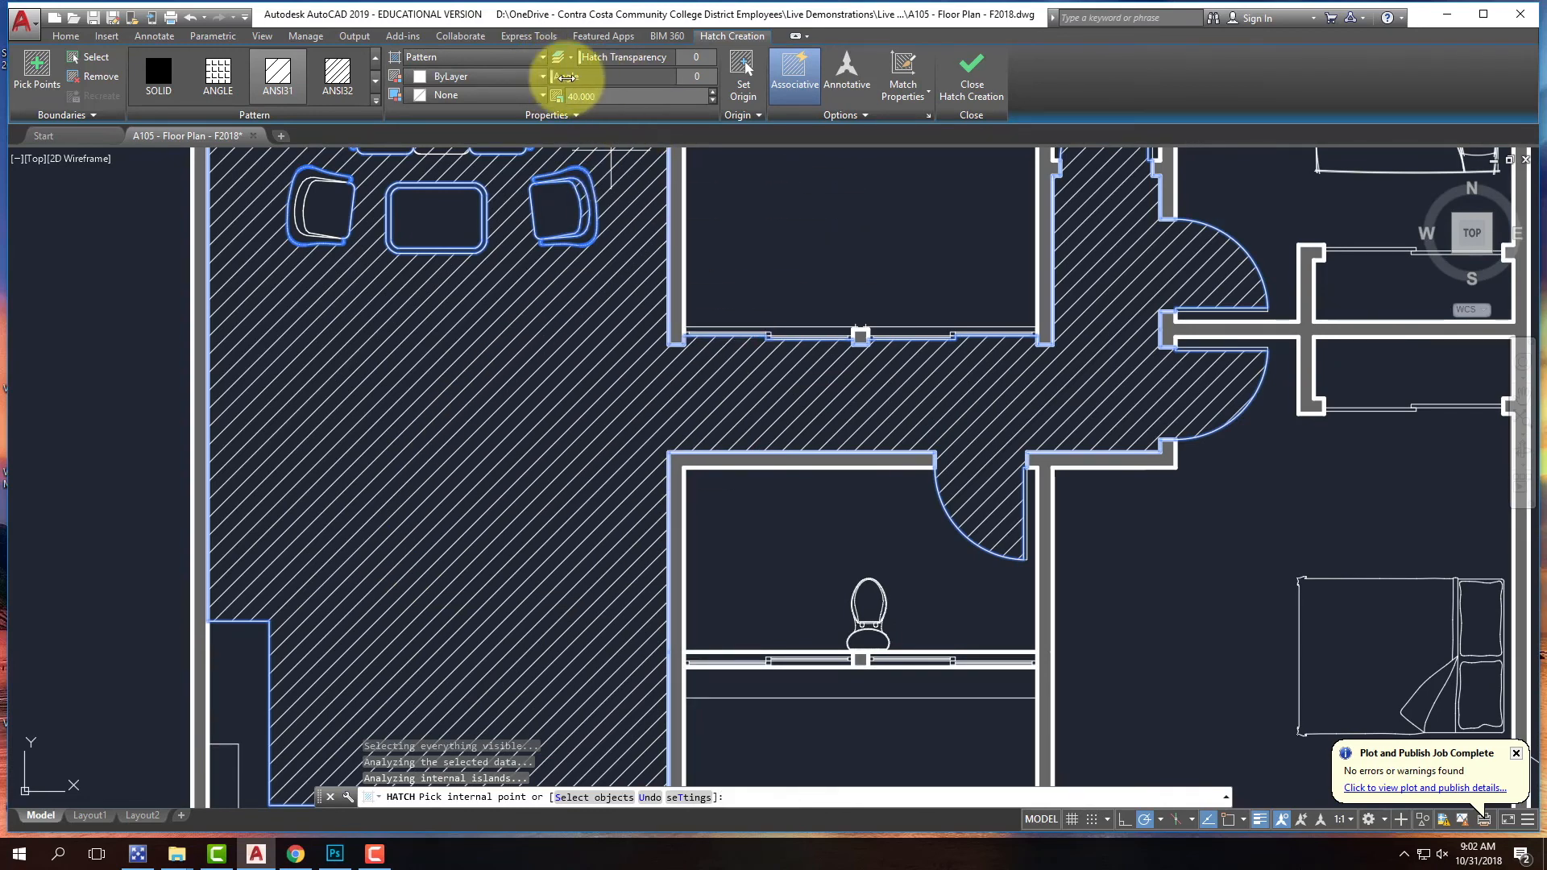
pyautogui.click(697, 76)
pyautogui.write('90')
pyautogui.press('Tab')
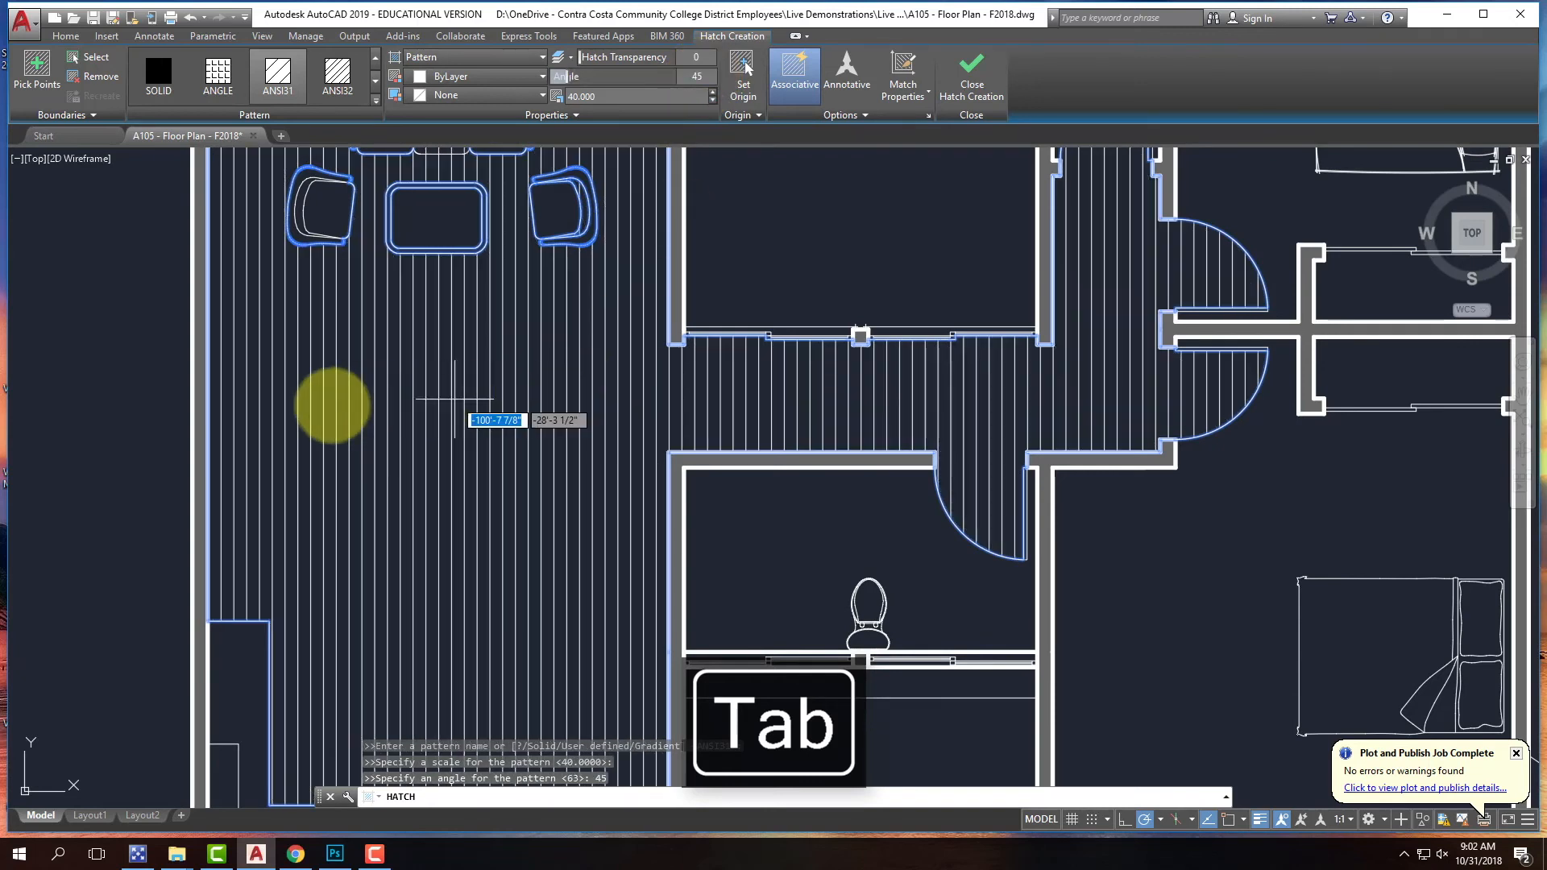
pyautogui.scroll(-2, 320, 469)
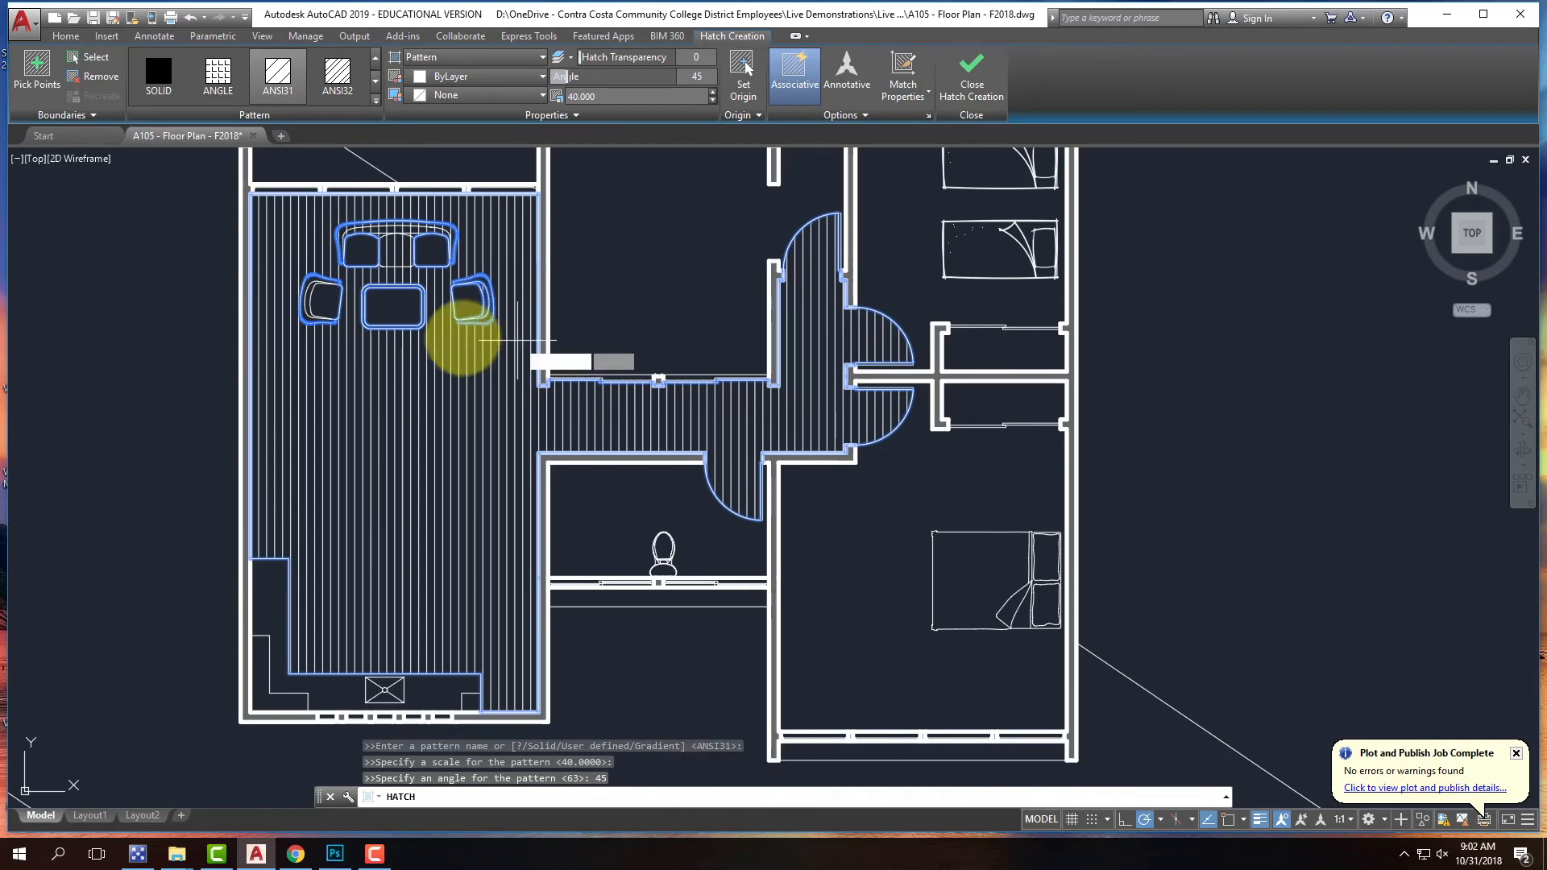
pyautogui.press('Return')
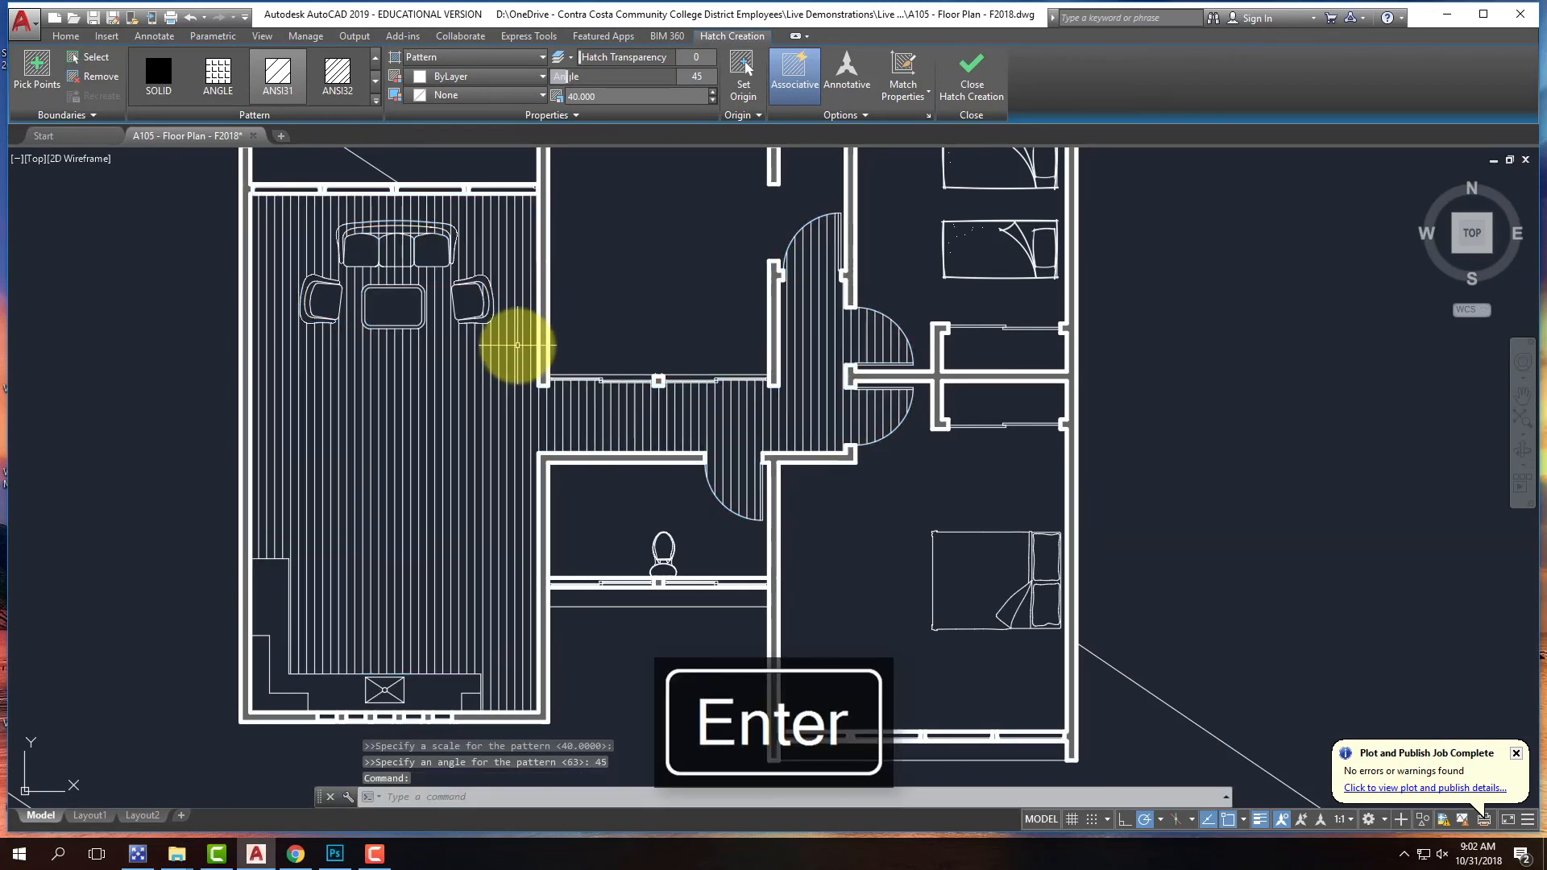
# - Try to trim the floor hatch at the sofa's middle cushion, using the living room furniture block as the cutting edge
pyautogui.scroll(6, 399, 242)
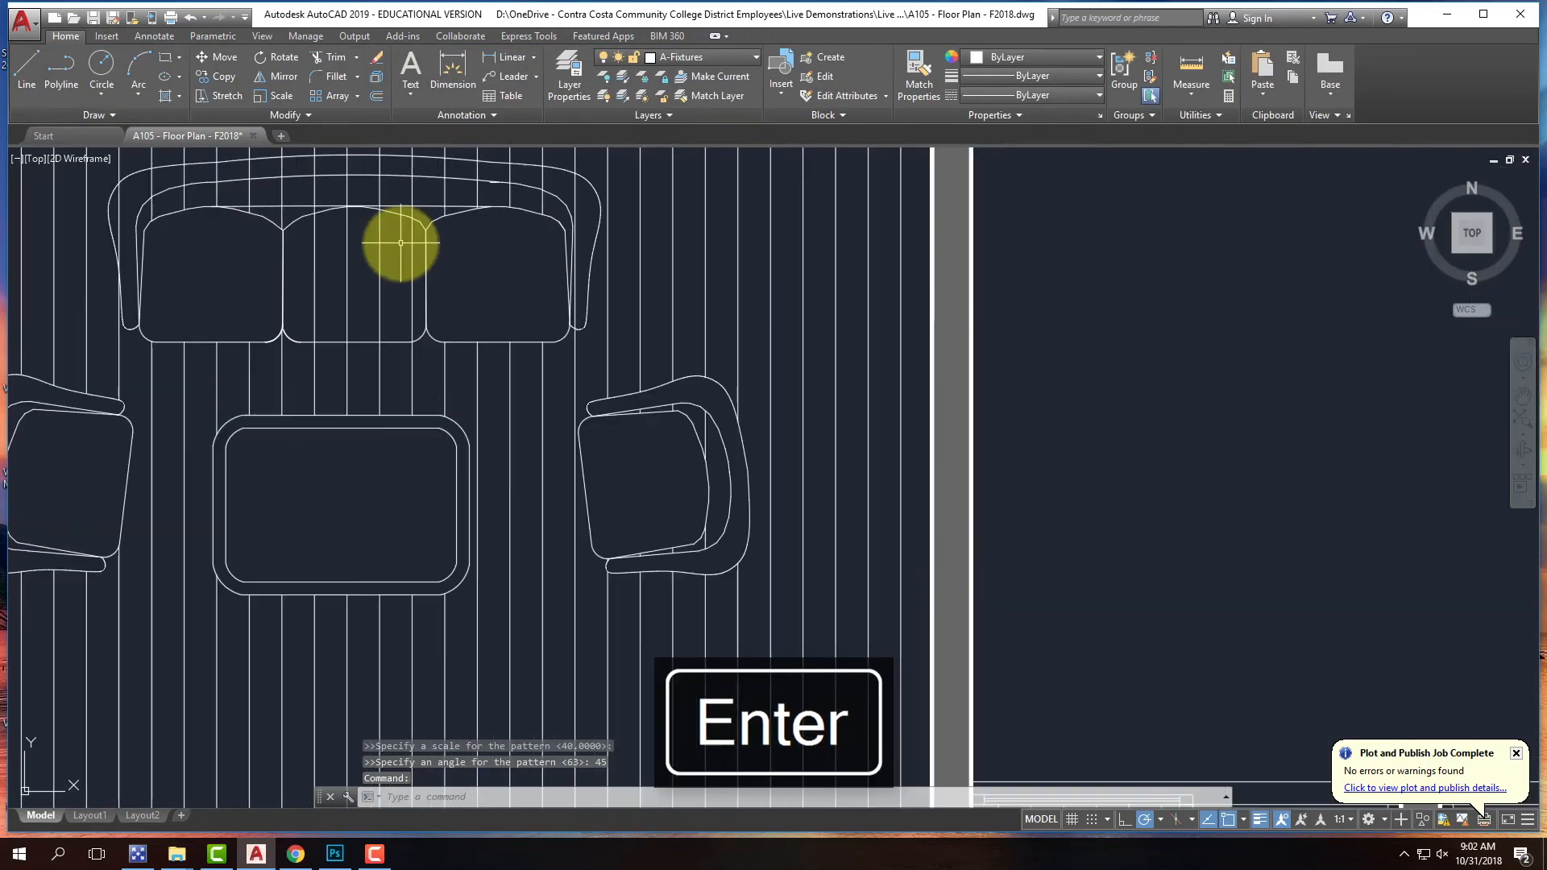
pyautogui.scroll(-2, 397, 307)
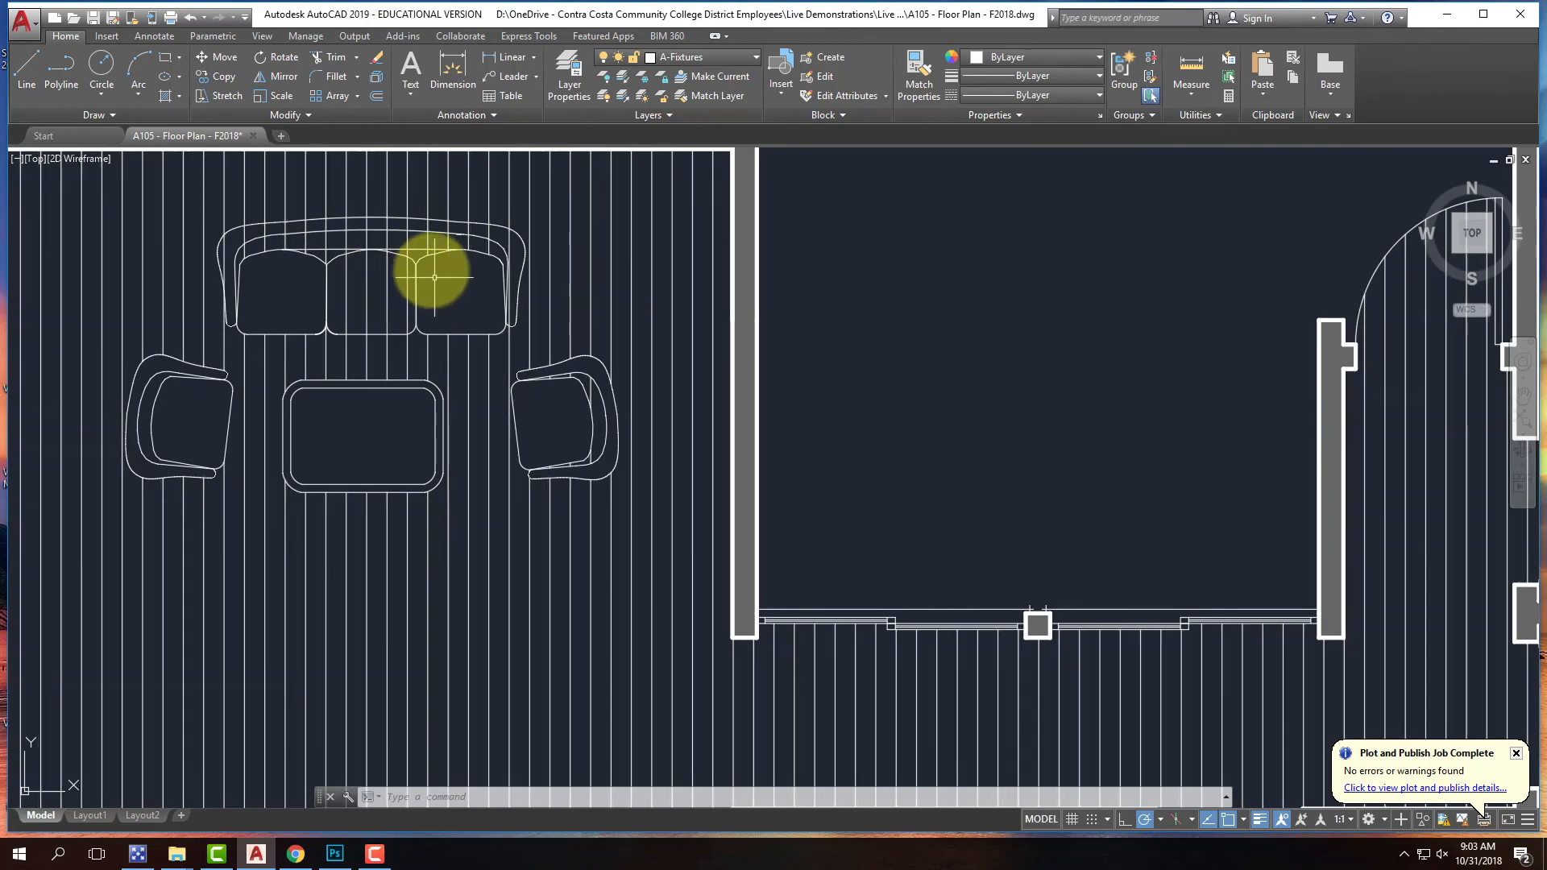
pyautogui.press('Escape')
pyautogui.press('Escape')
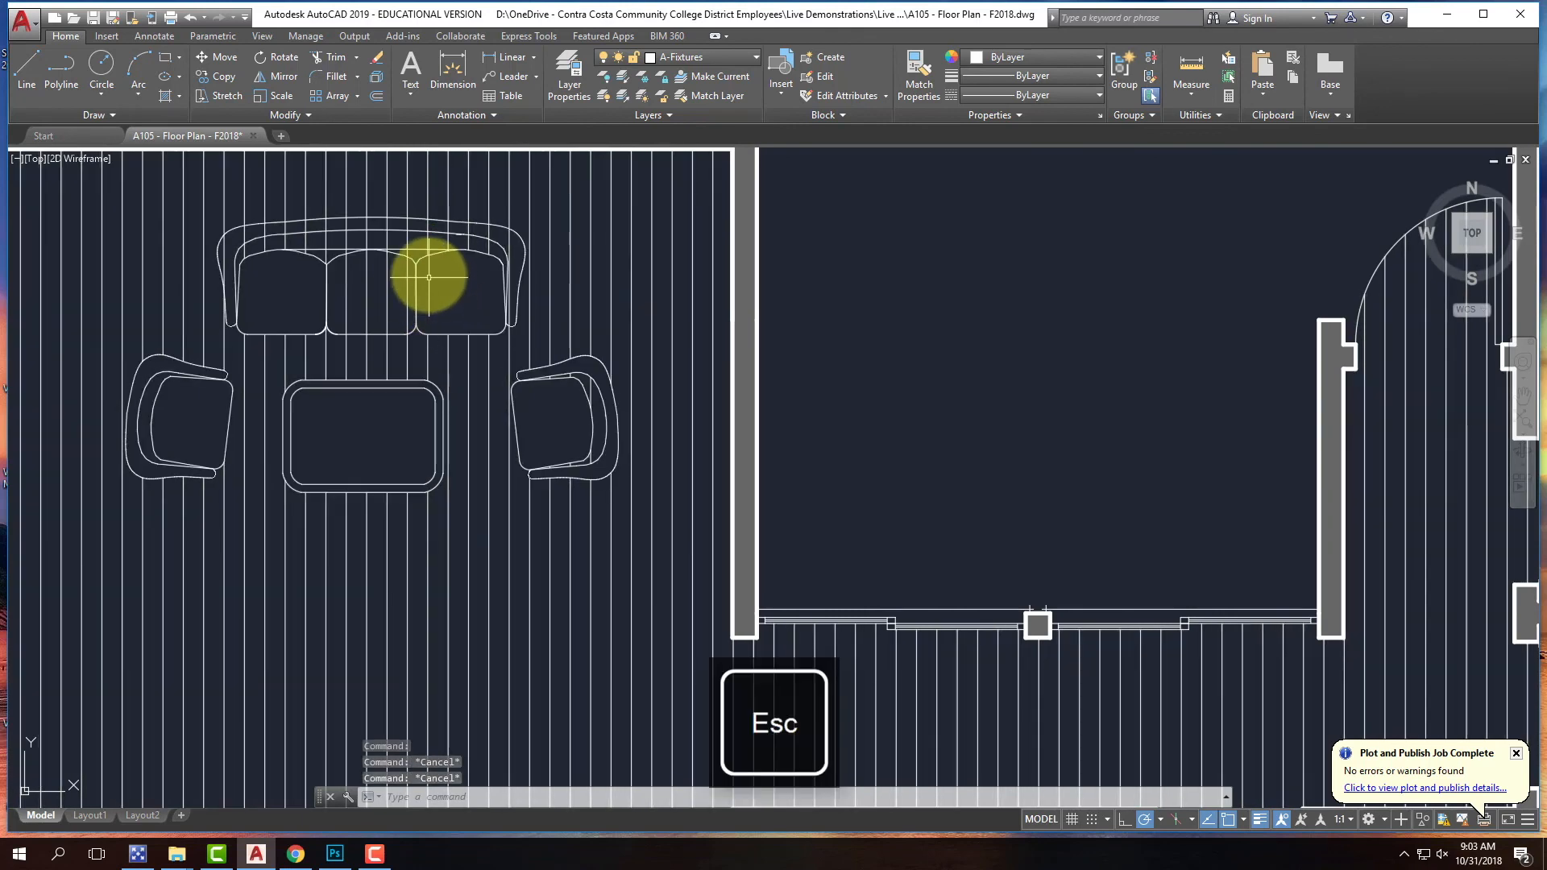
pyautogui.click(422, 258)
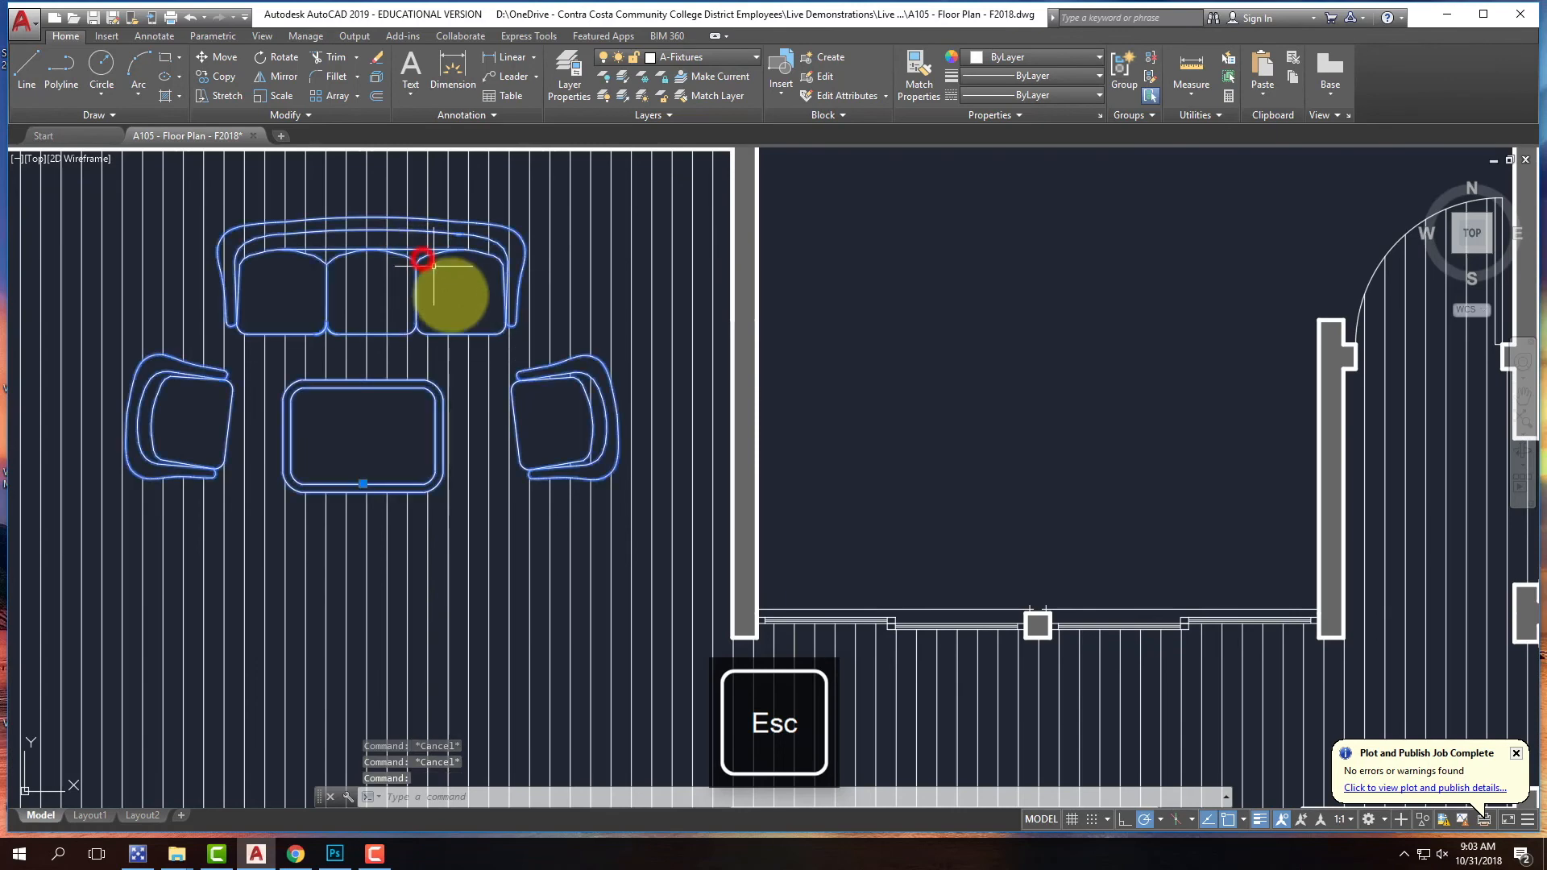
pyautogui.press('Return')
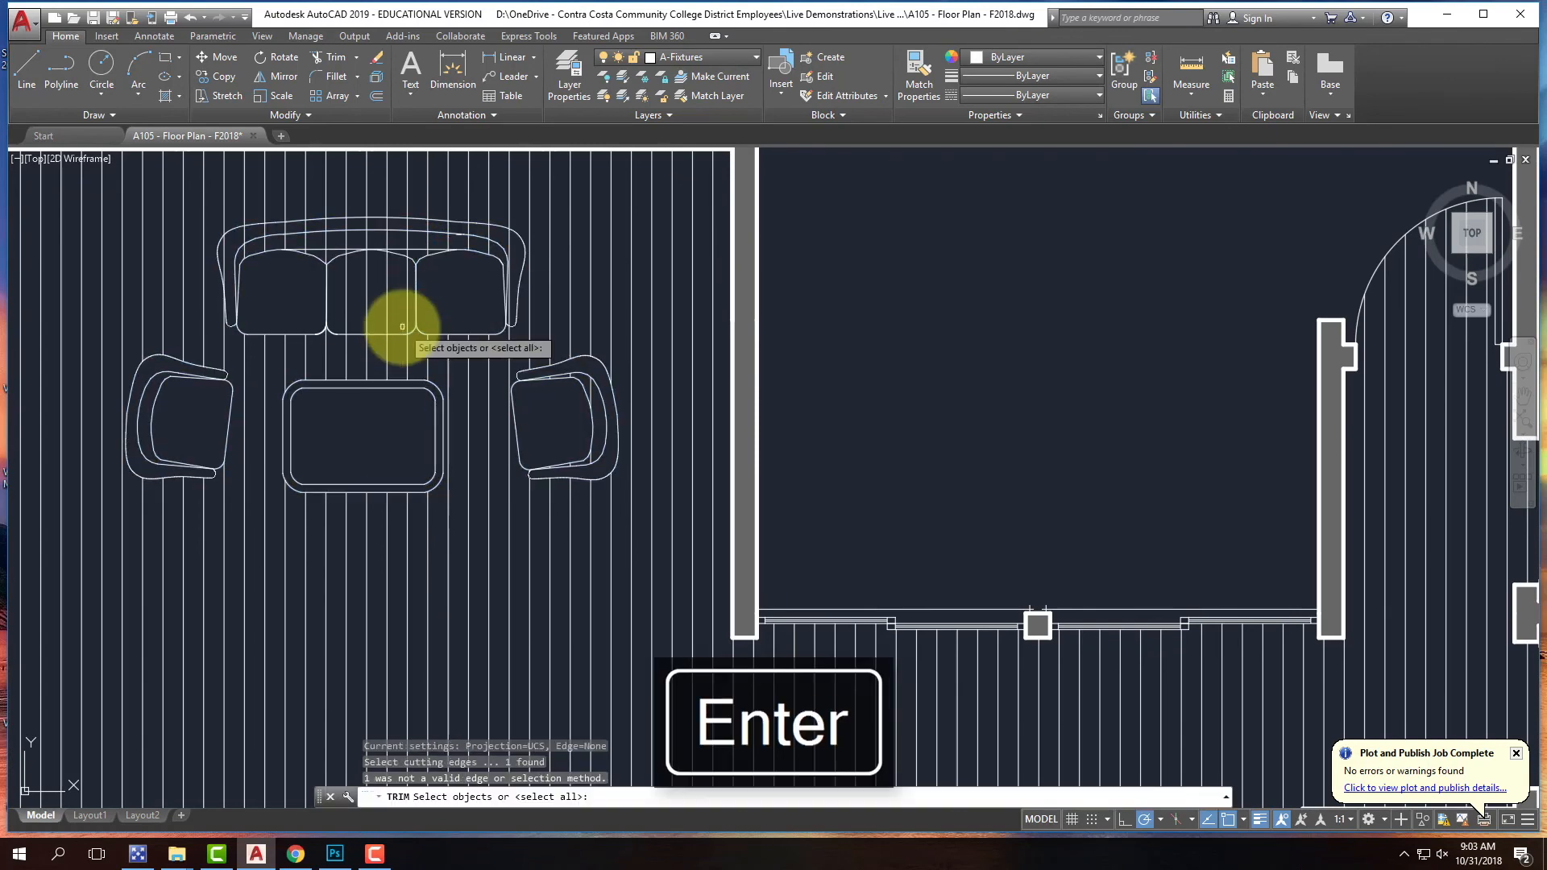
pyautogui.click(367, 289)
pyautogui.press('Return')
pyautogui.click(367, 289)
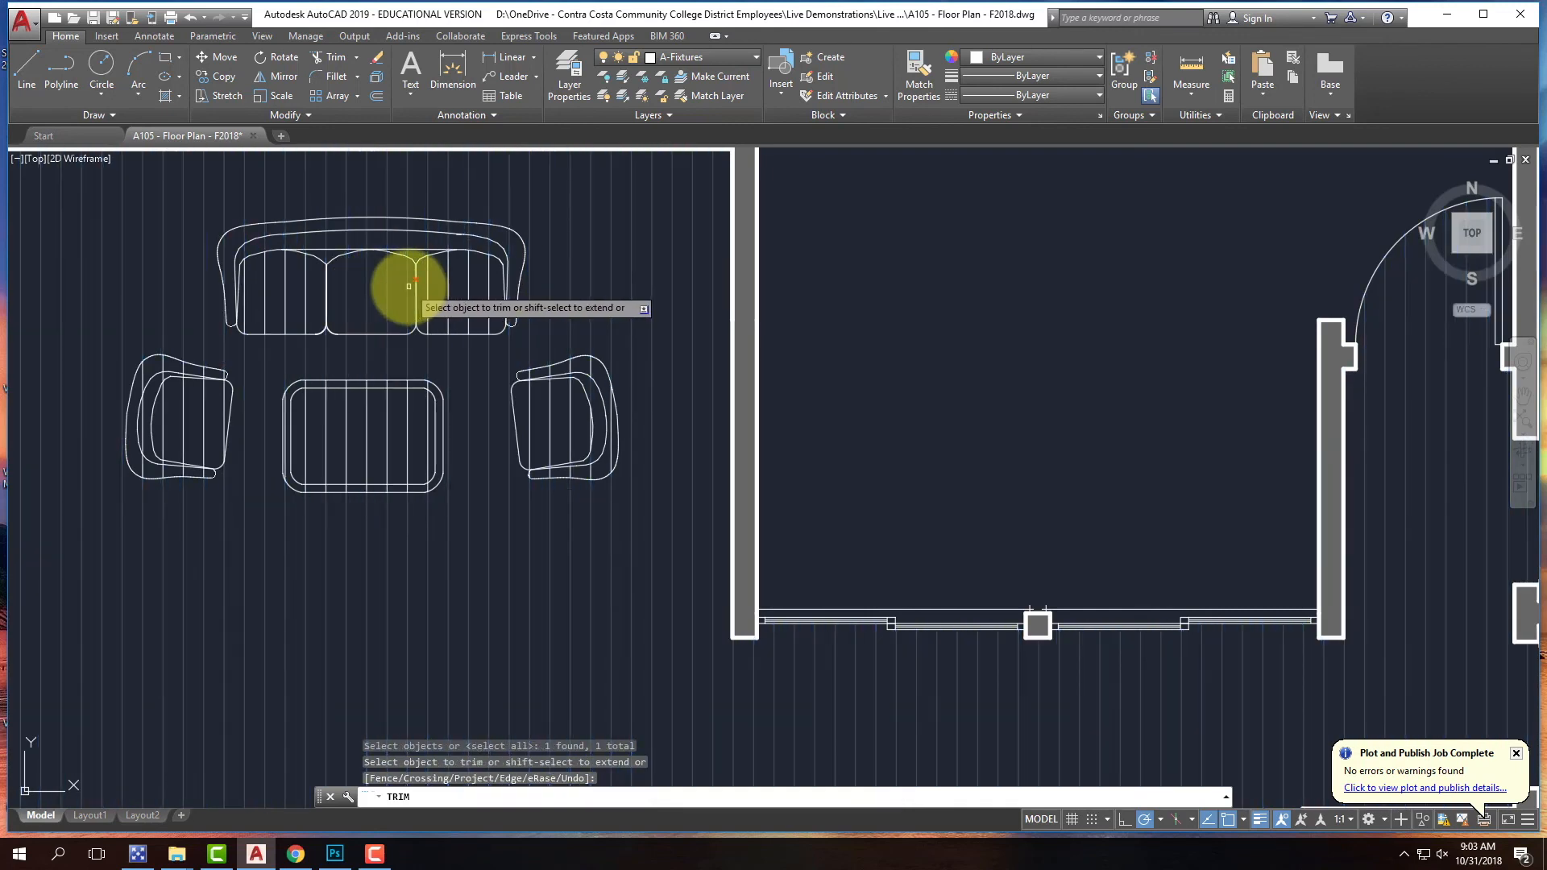
pyautogui.click(408, 286)
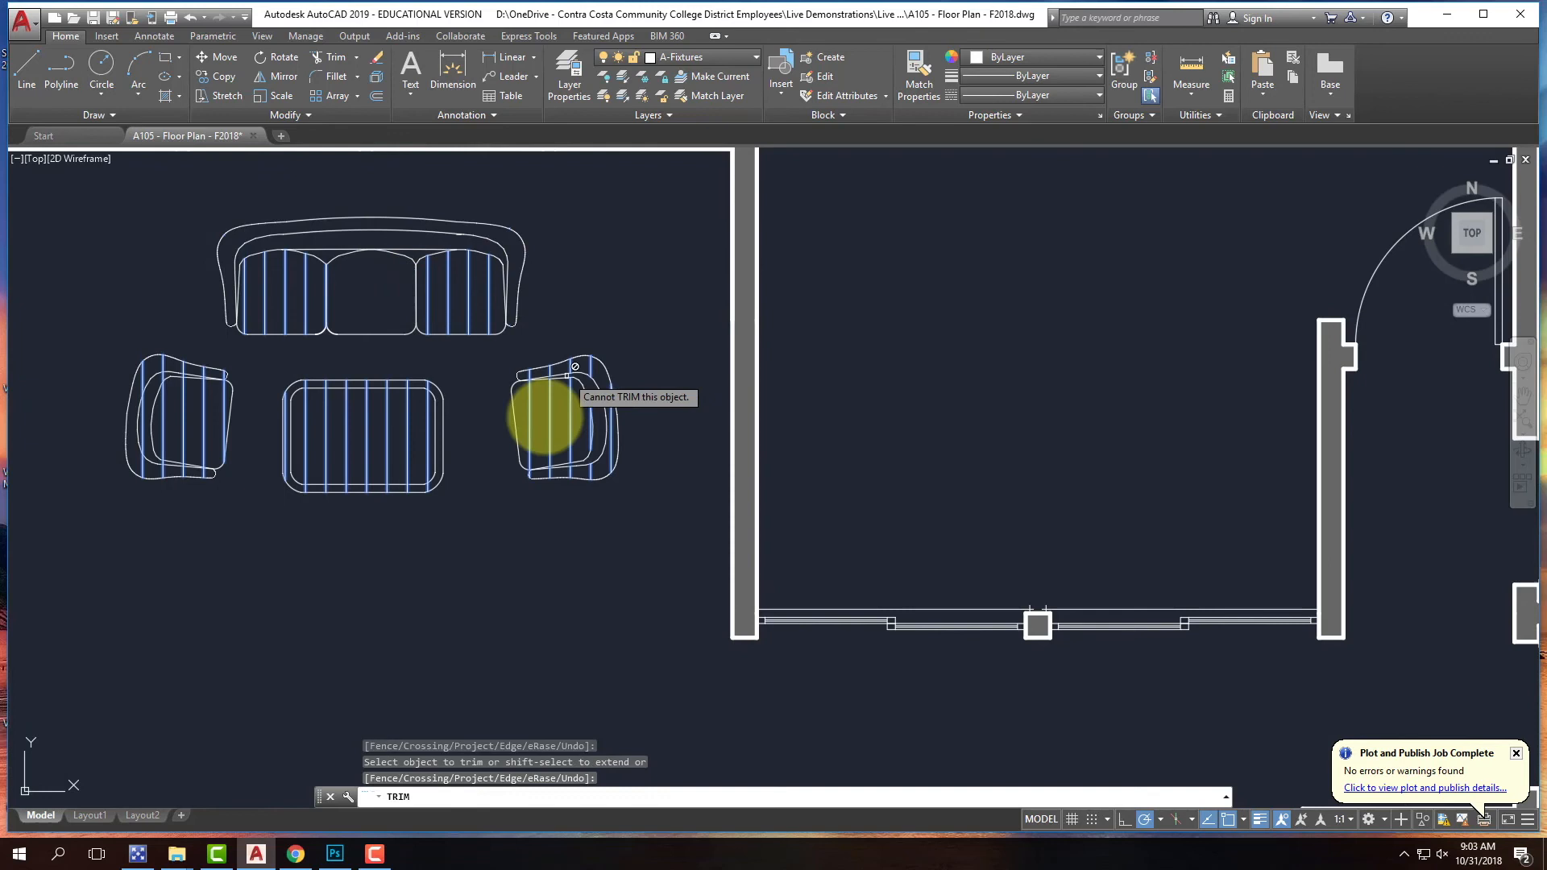
# - Undo the trim of the floor hatch and delete the ANSI31 hatch from the living room and hallway
pyautogui.hotkey('ctrl', 'z')
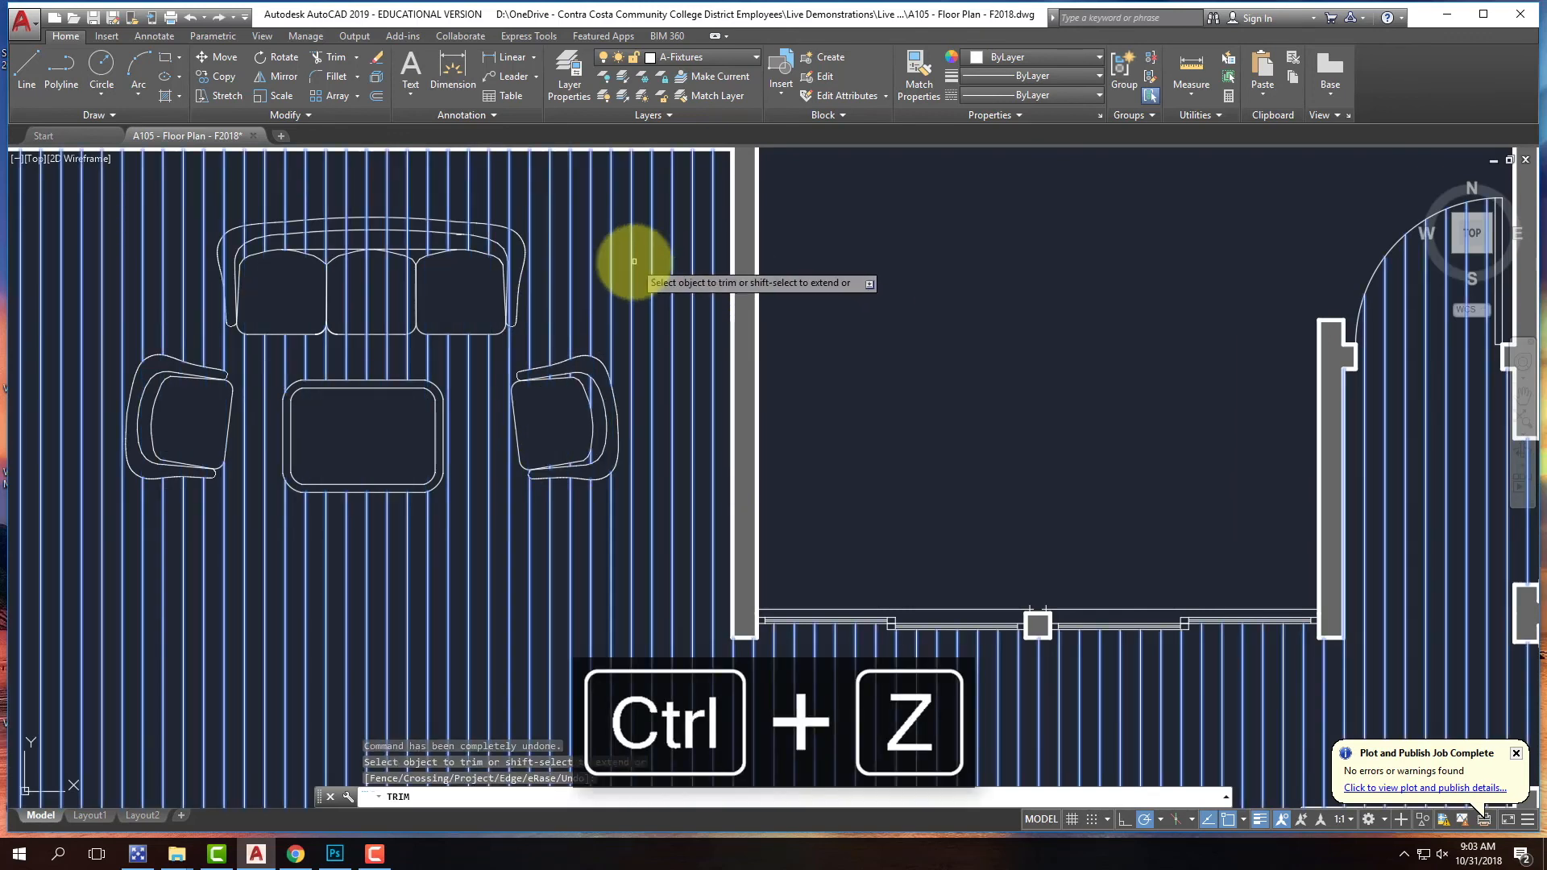
pyautogui.press('Escape')
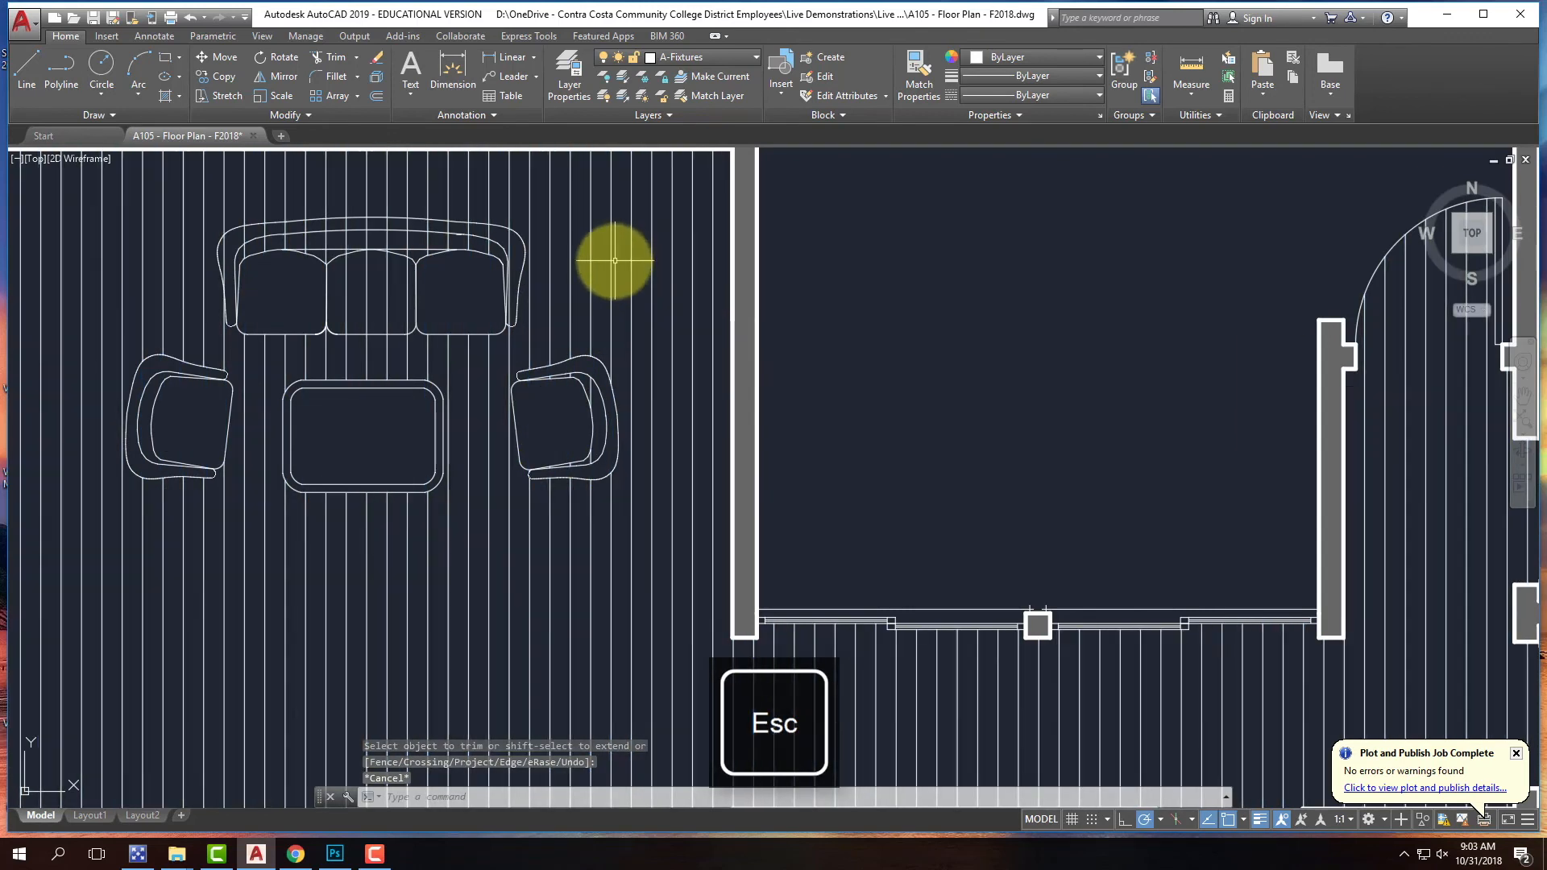
pyautogui.click(612, 260)
pyautogui.press('Delete')
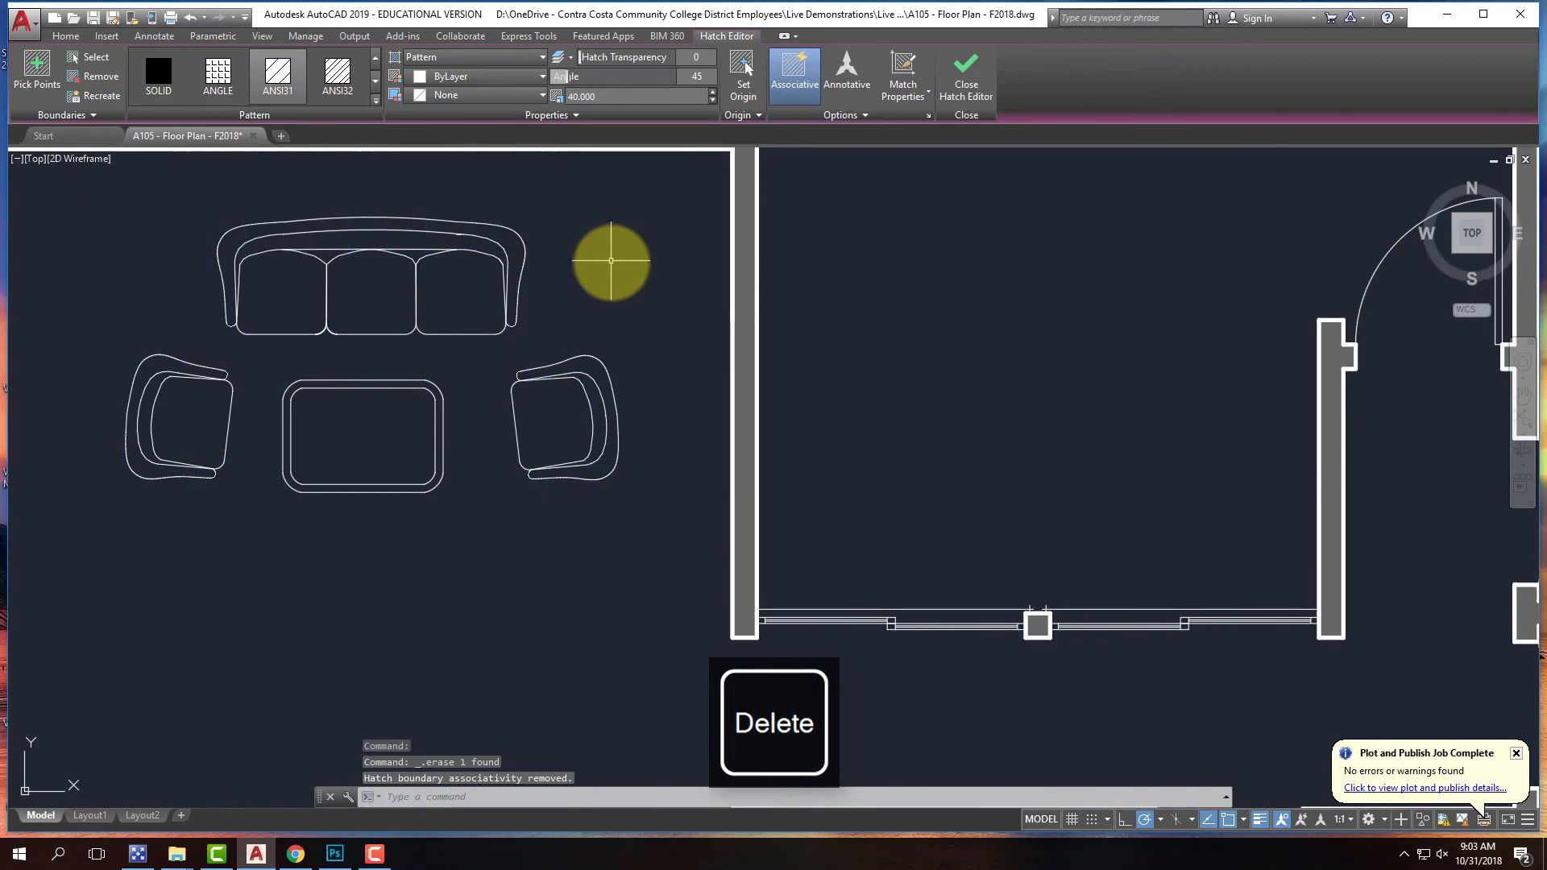
# - Draw a rectangle about 11' by 7'-8" around the sofa, armchairs and coffee table in the living room
pyautogui.scroll(-5, 611, 260)
pyautogui.scroll(3, 459, 266)
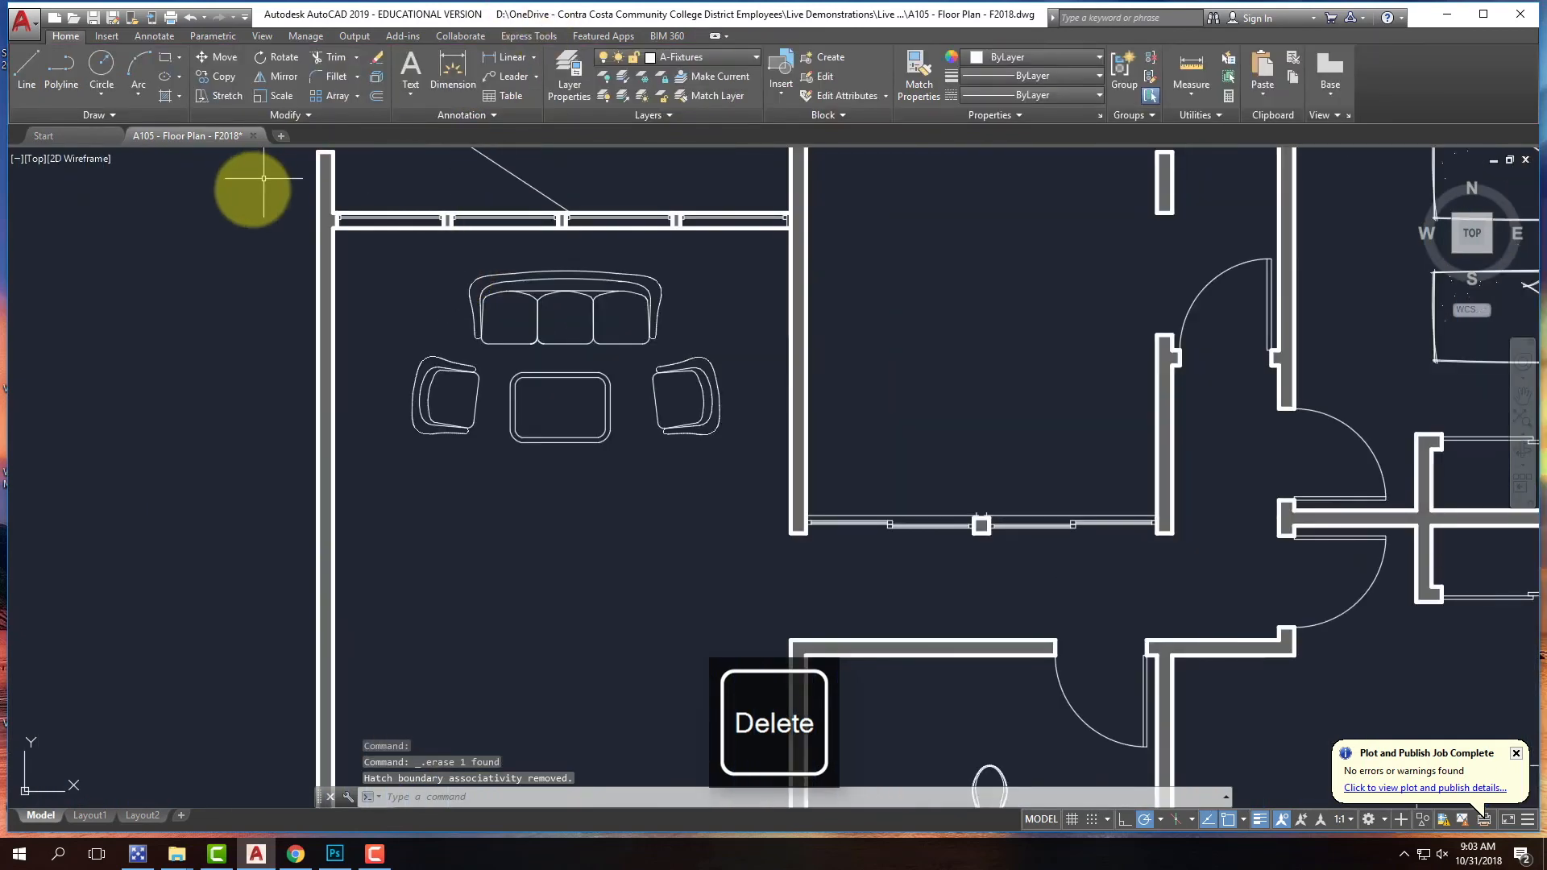
pyautogui.click(168, 58)
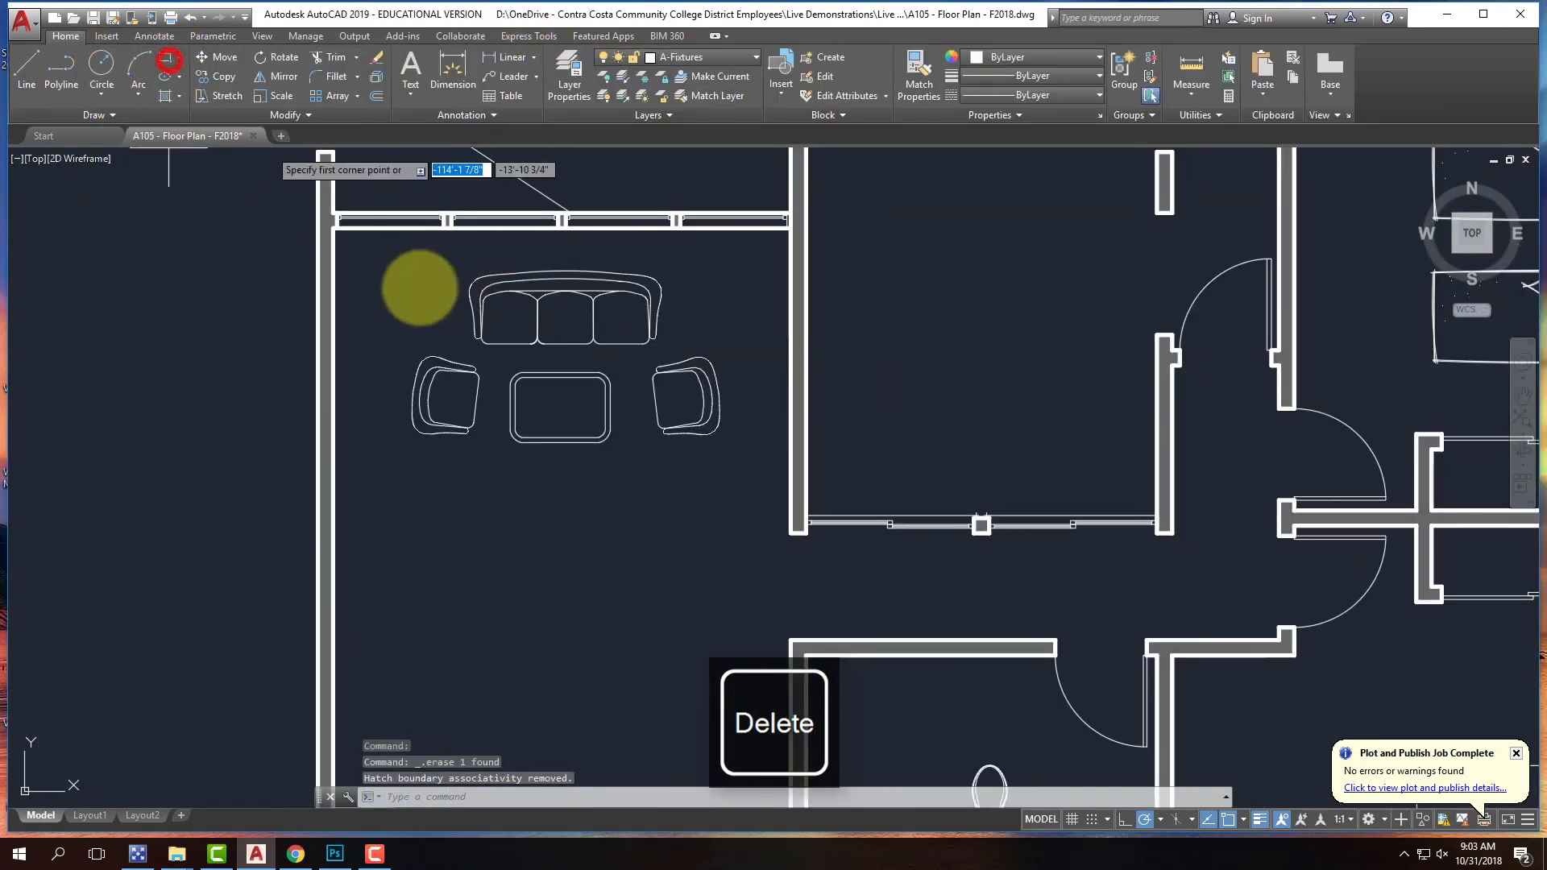
pyautogui.click(399, 253)
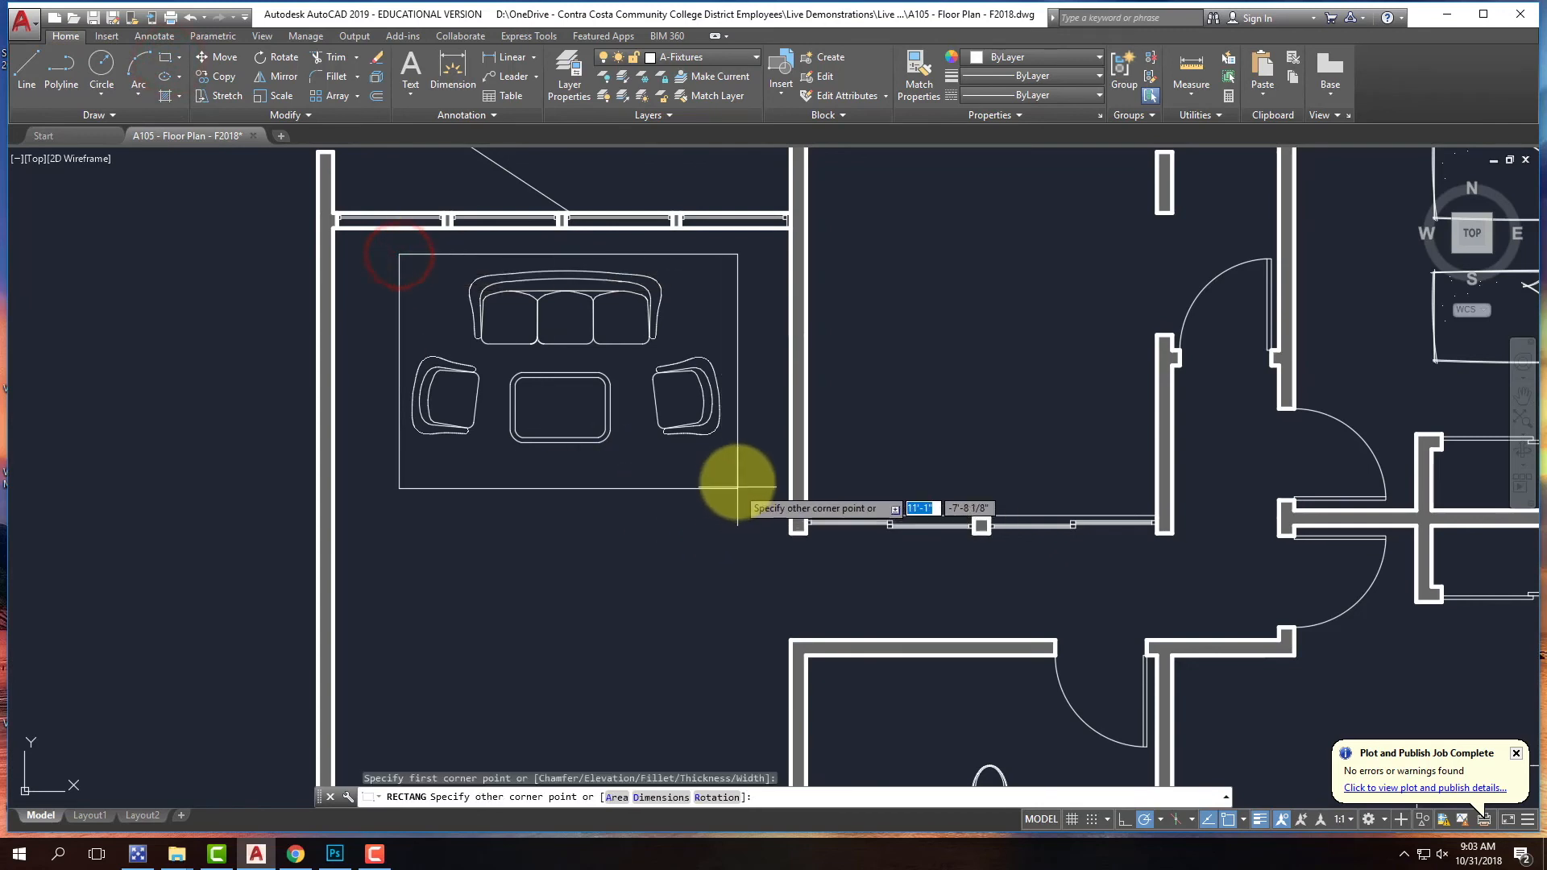
pyautogui.click(734, 490)
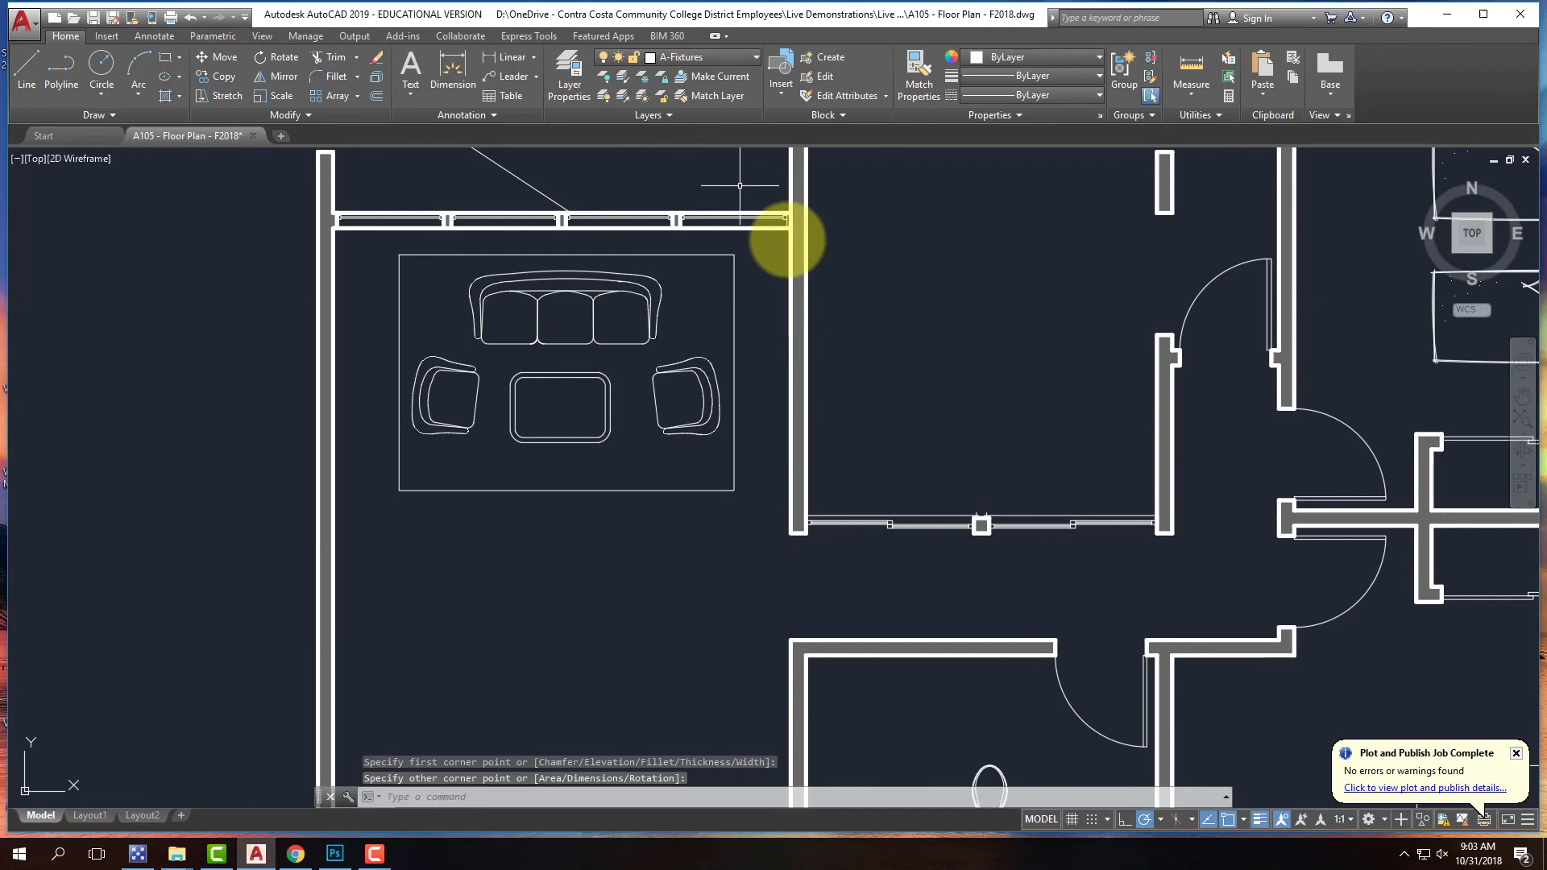
# - Draw a line across the door opening at the hallway's upper end, between the midpoints of the two wall jambs
pyautogui.scroll(-2, 518, 397)
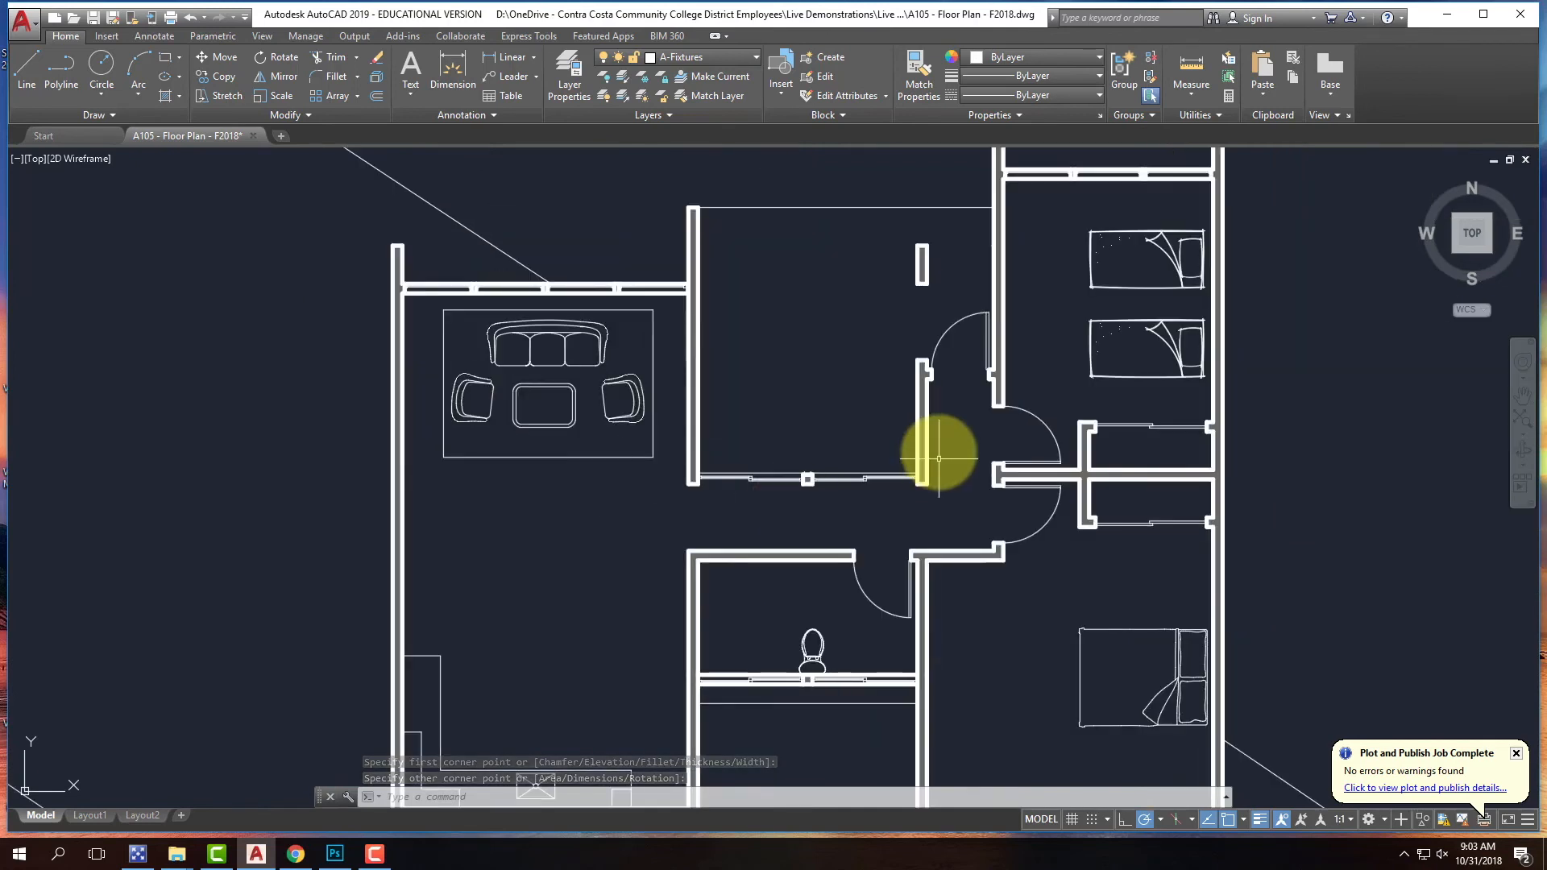
pyautogui.scroll(2, 908, 518)
pyautogui.scroll(-3, 798, 414)
pyautogui.scroll(3, 714, 407)
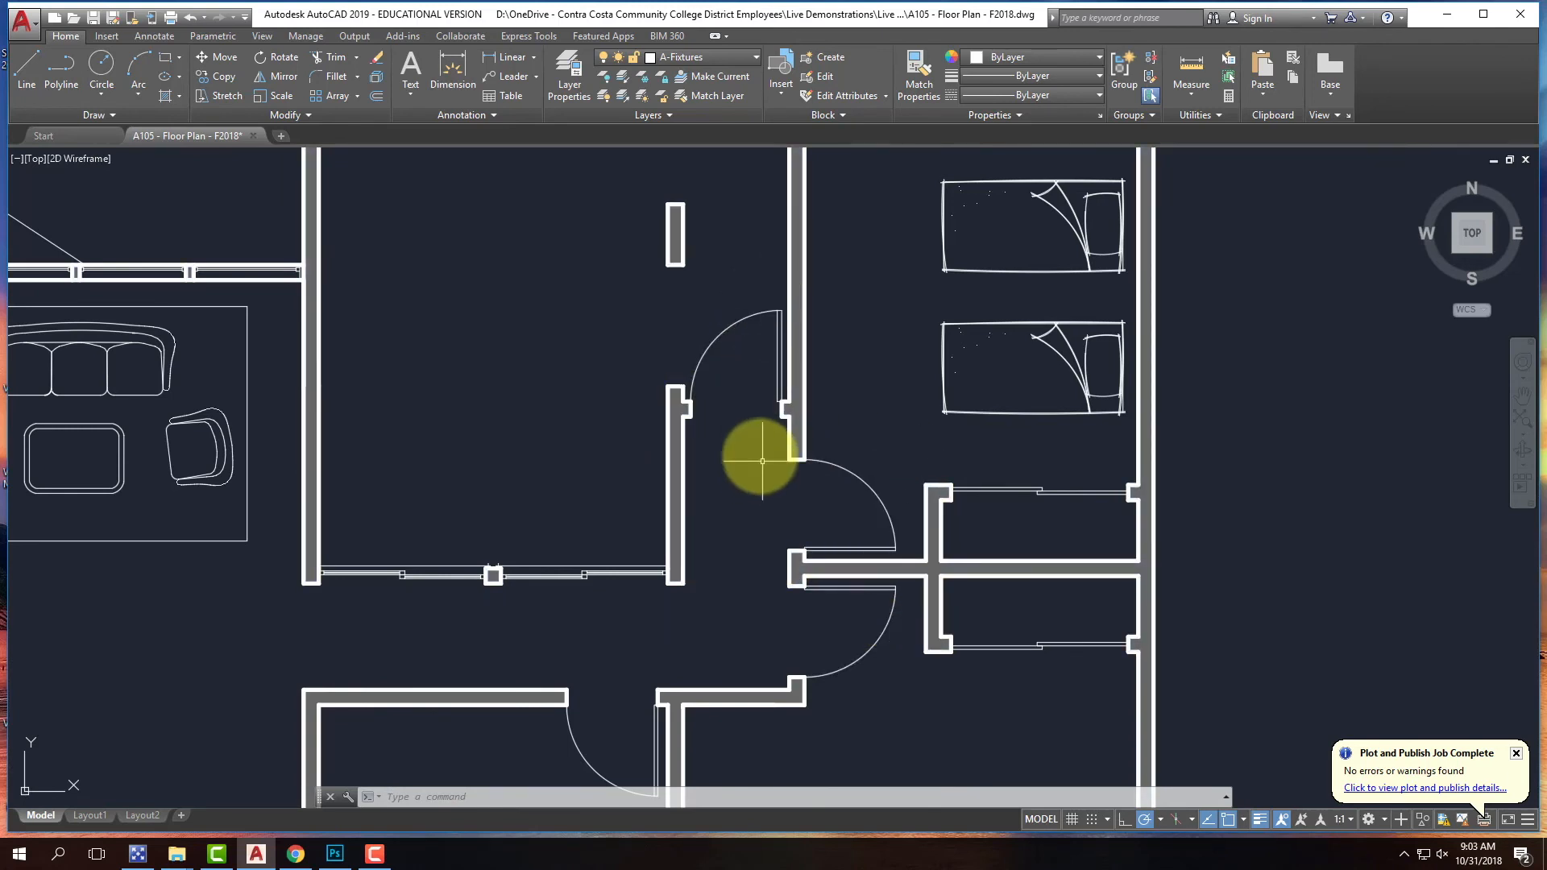
pyautogui.scroll(4, 717, 415)
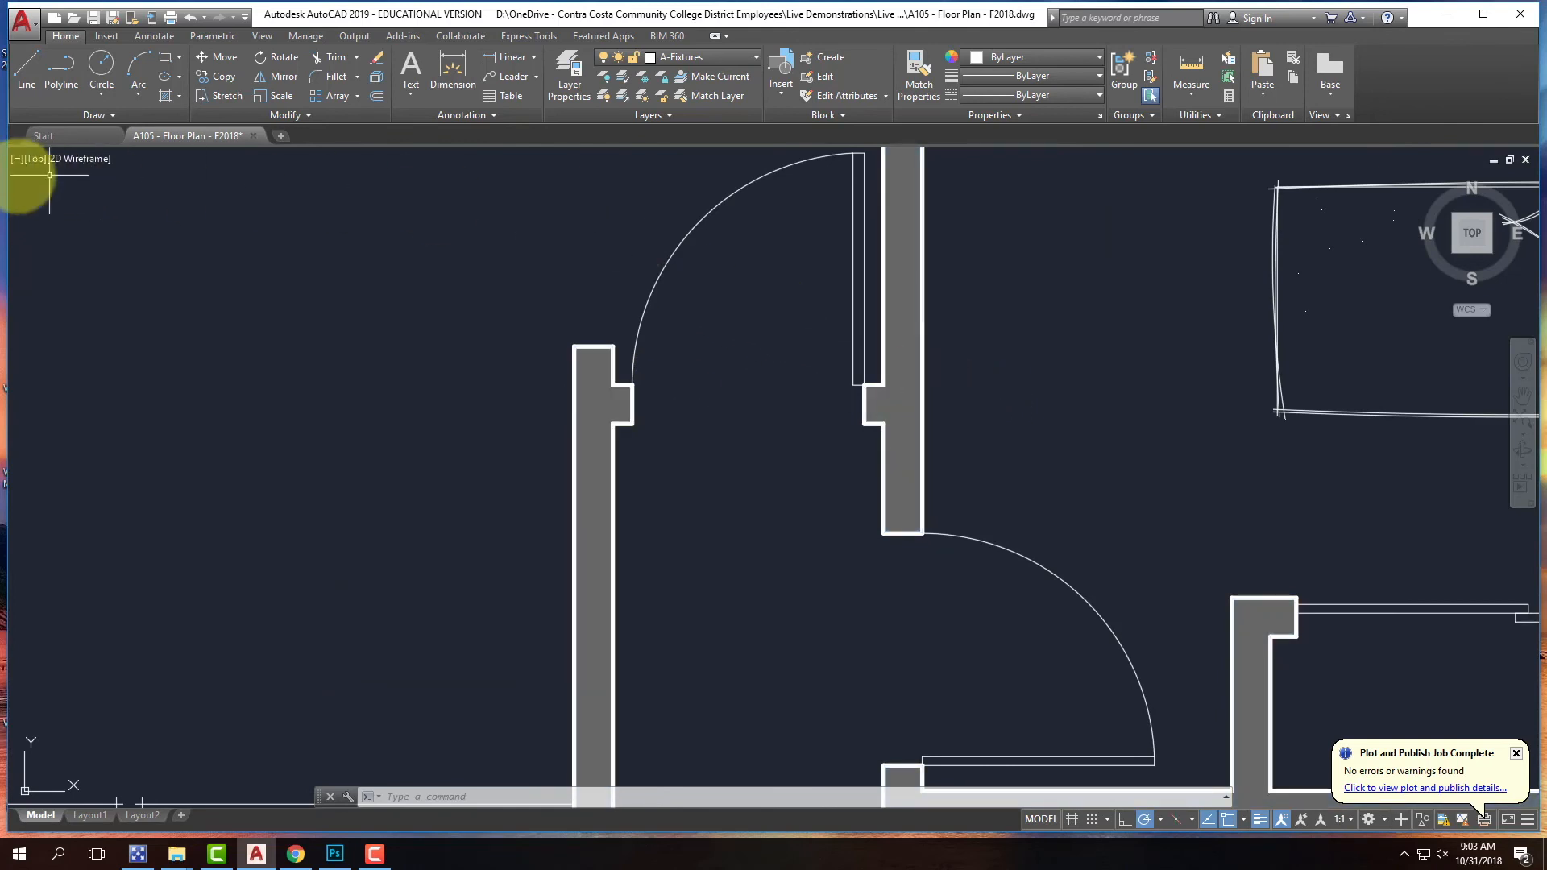
pyautogui.click(24, 72)
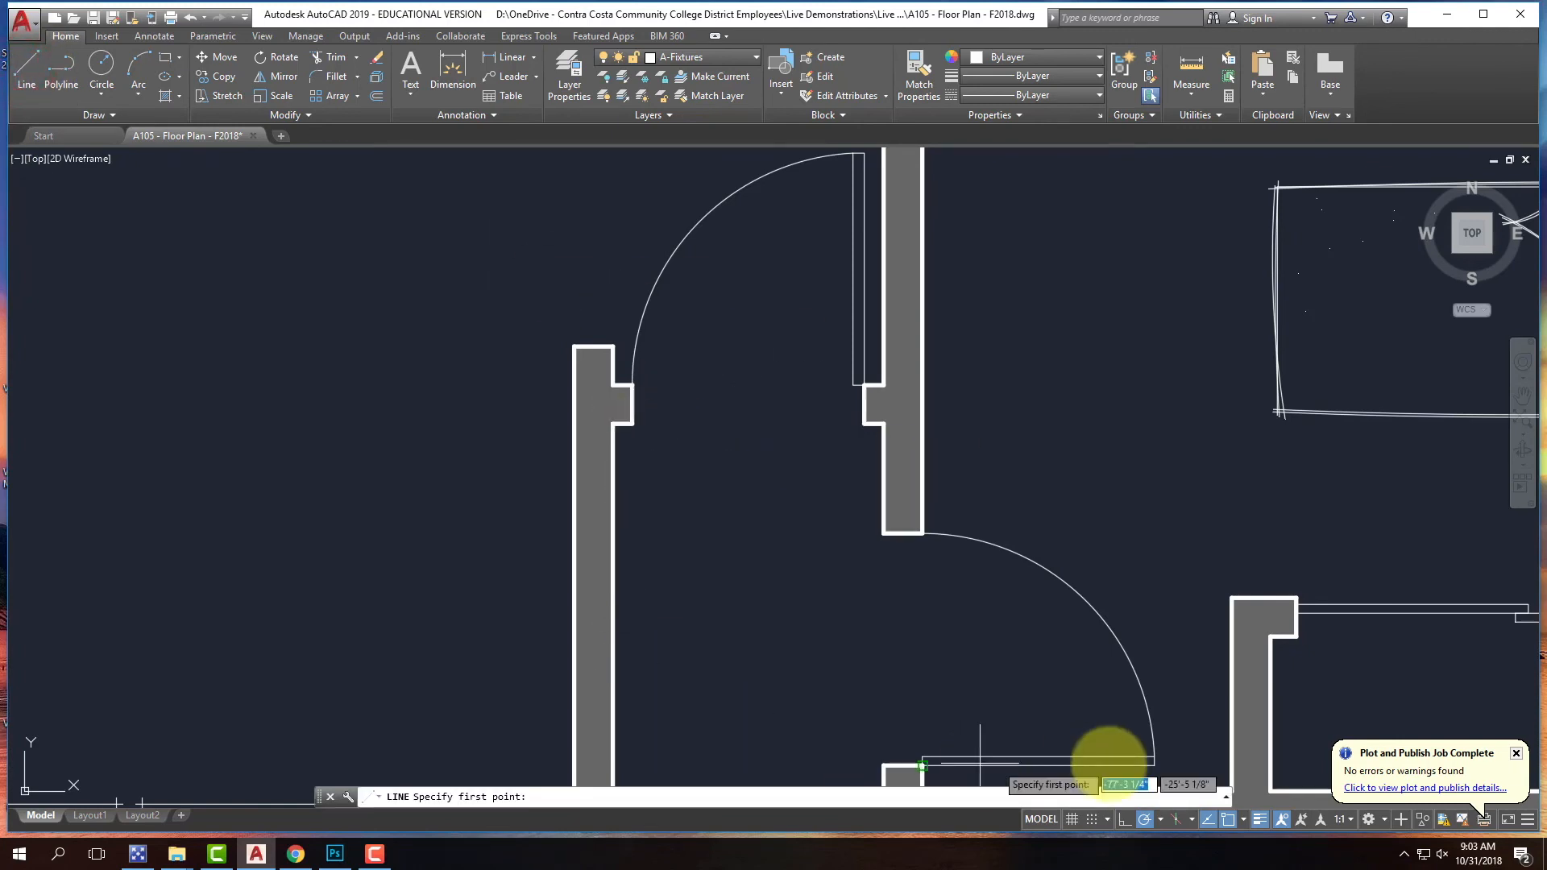
pyautogui.click(1245, 820)
pyautogui.click(1261, 541)
pyautogui.click(630, 403)
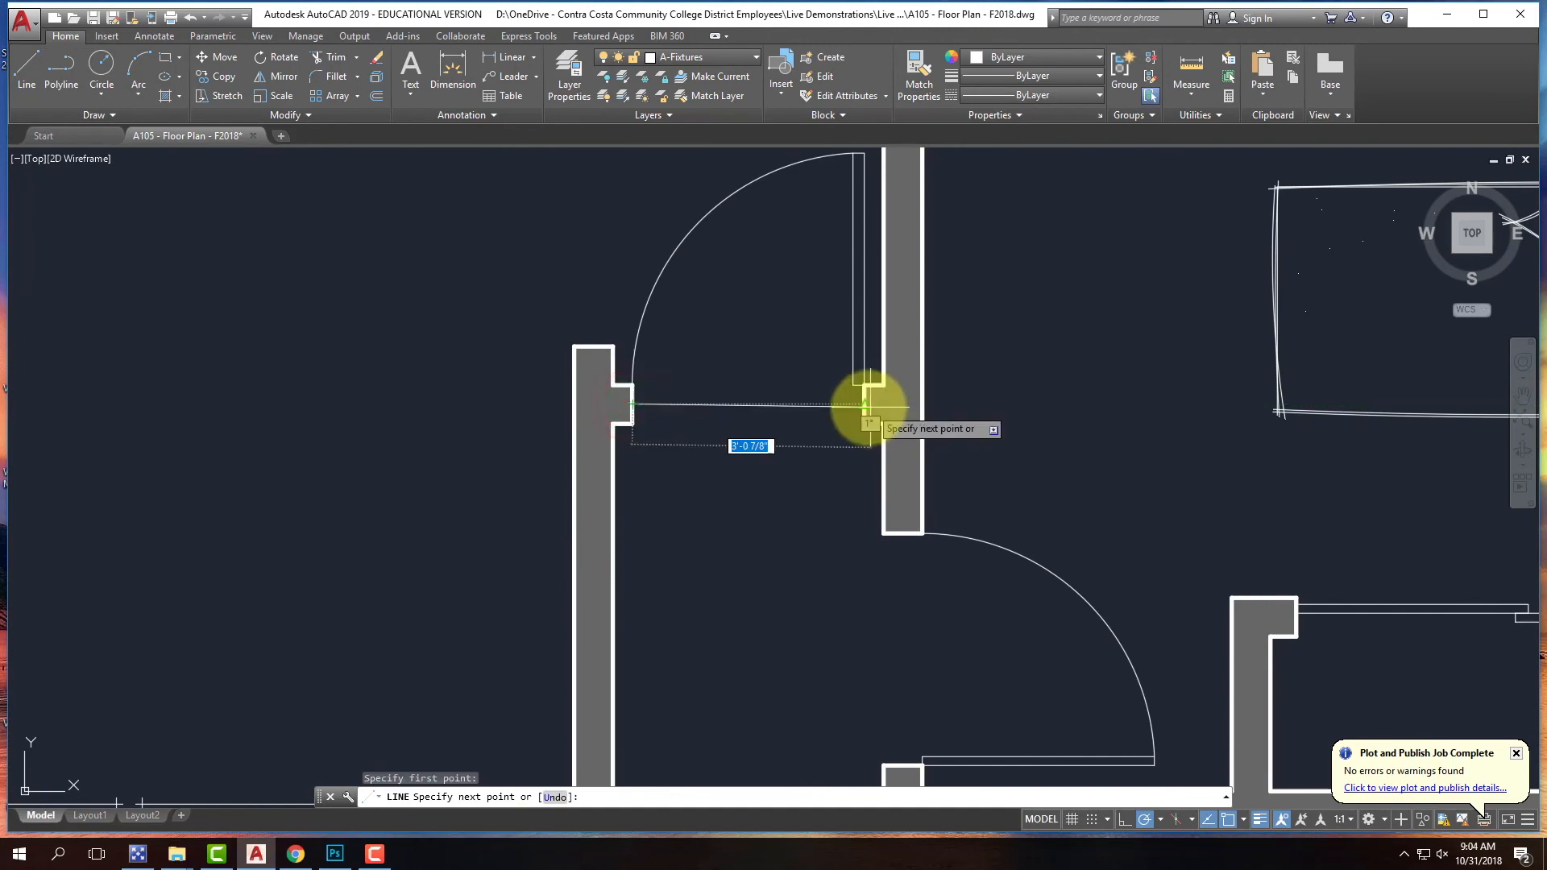
pyautogui.click(865, 403)
pyautogui.press('Return')
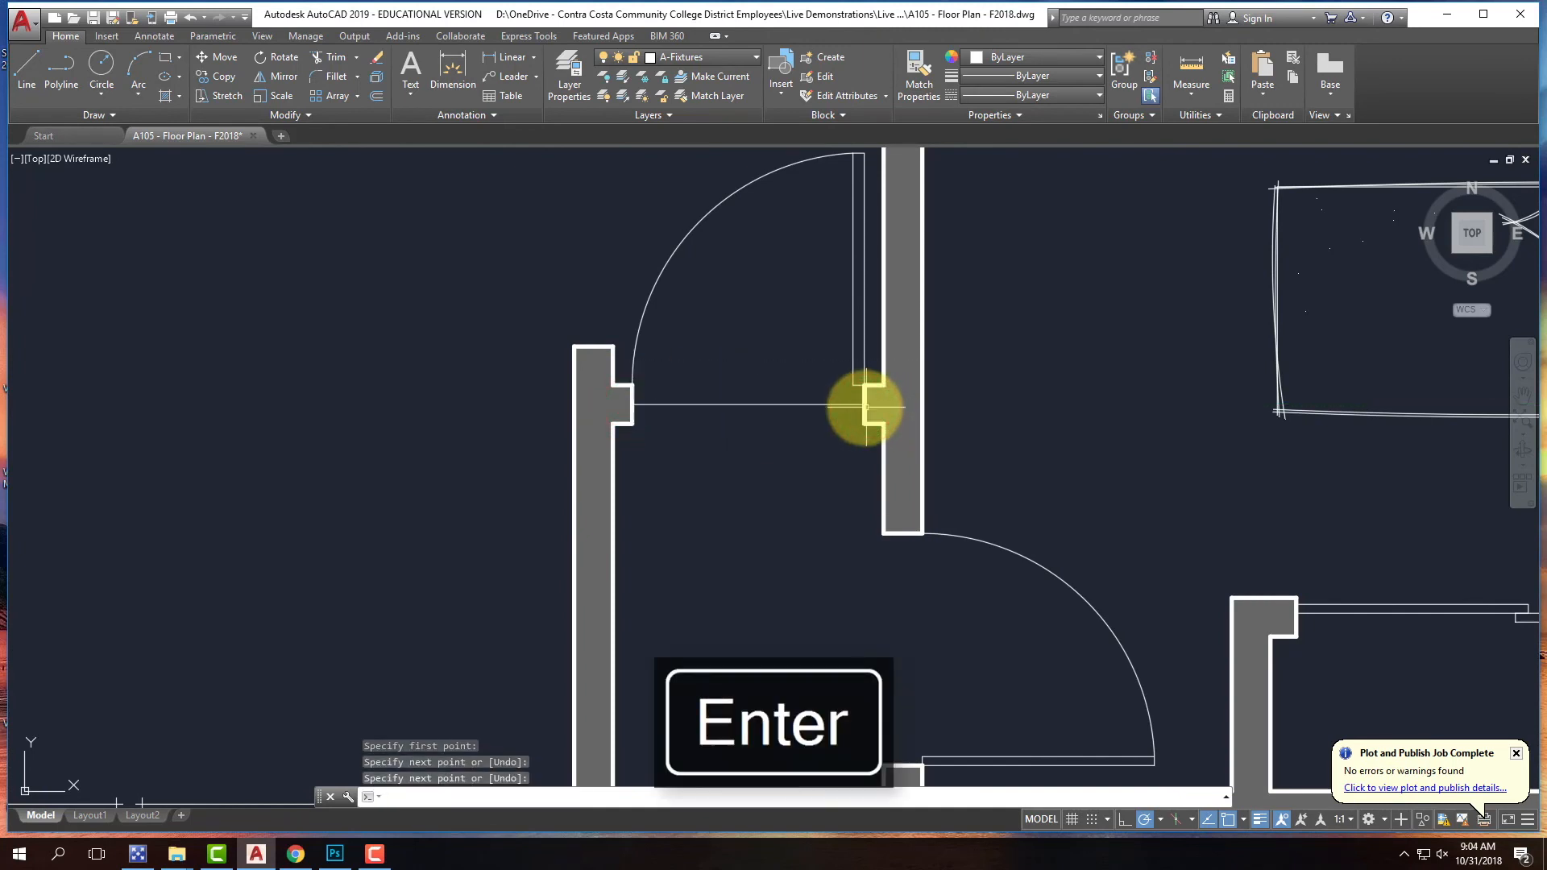
# - Create a new layer named NoPrint and make it non-plotting
pyautogui.click(589, 85)
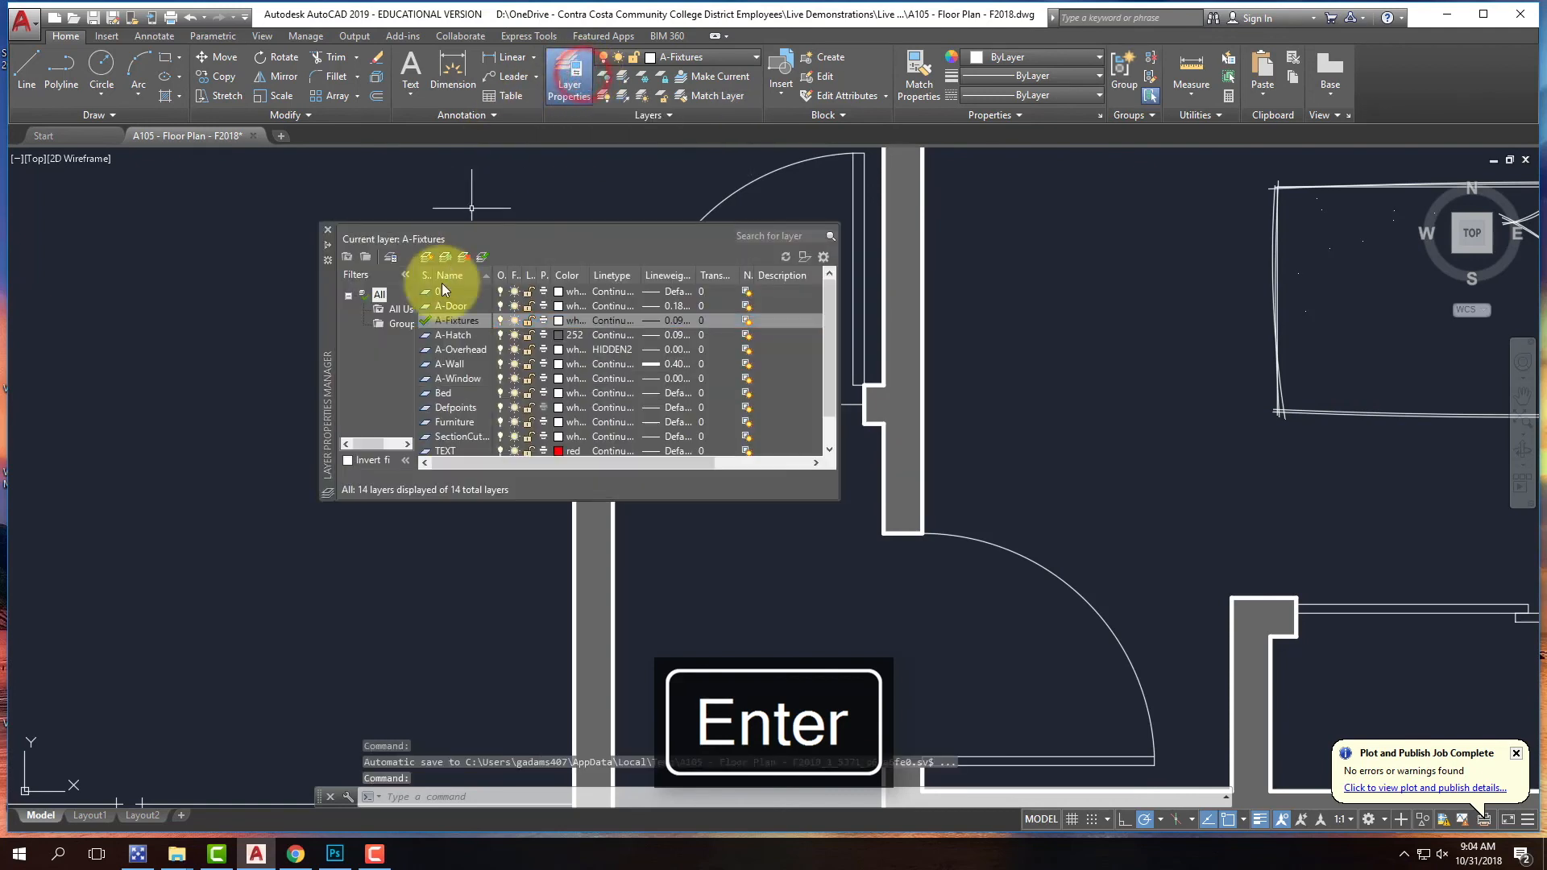
pyautogui.click(426, 256)
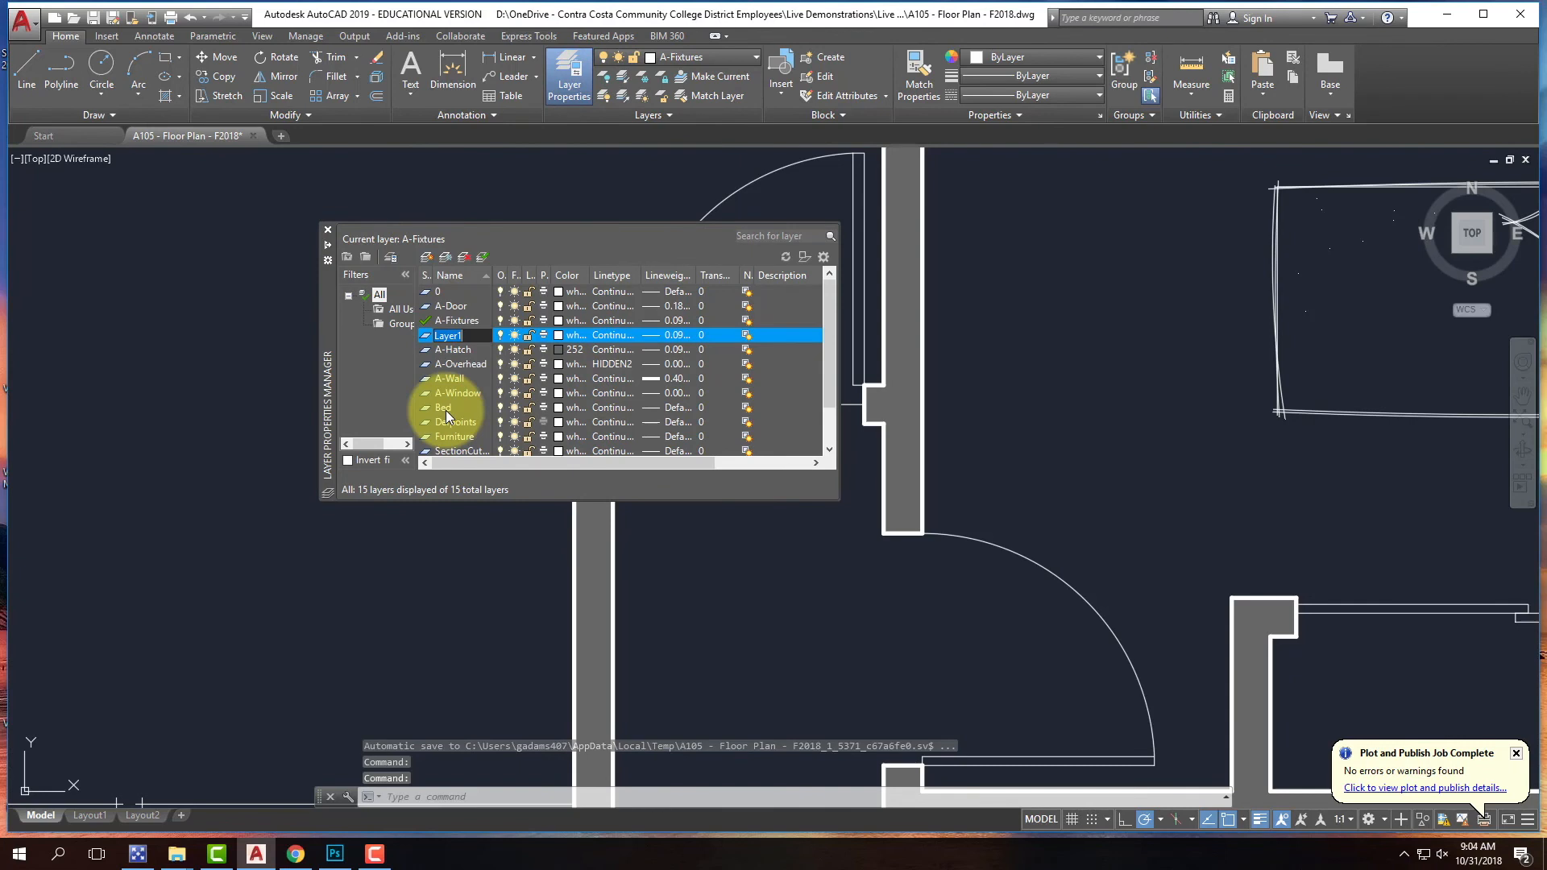
pyautogui.write('No')
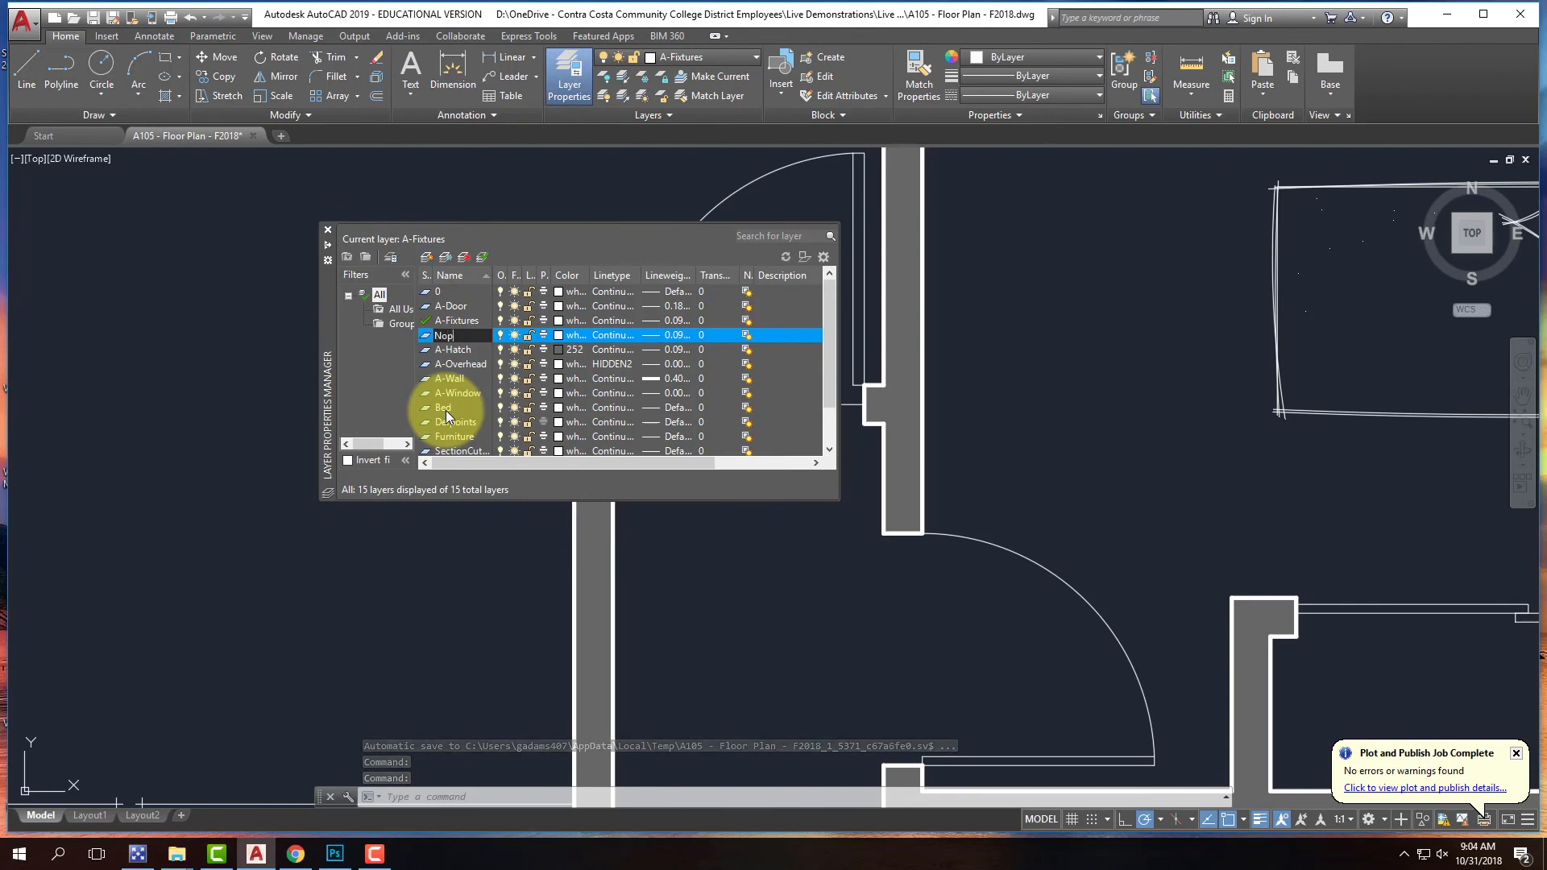
pyautogui.write('Print')
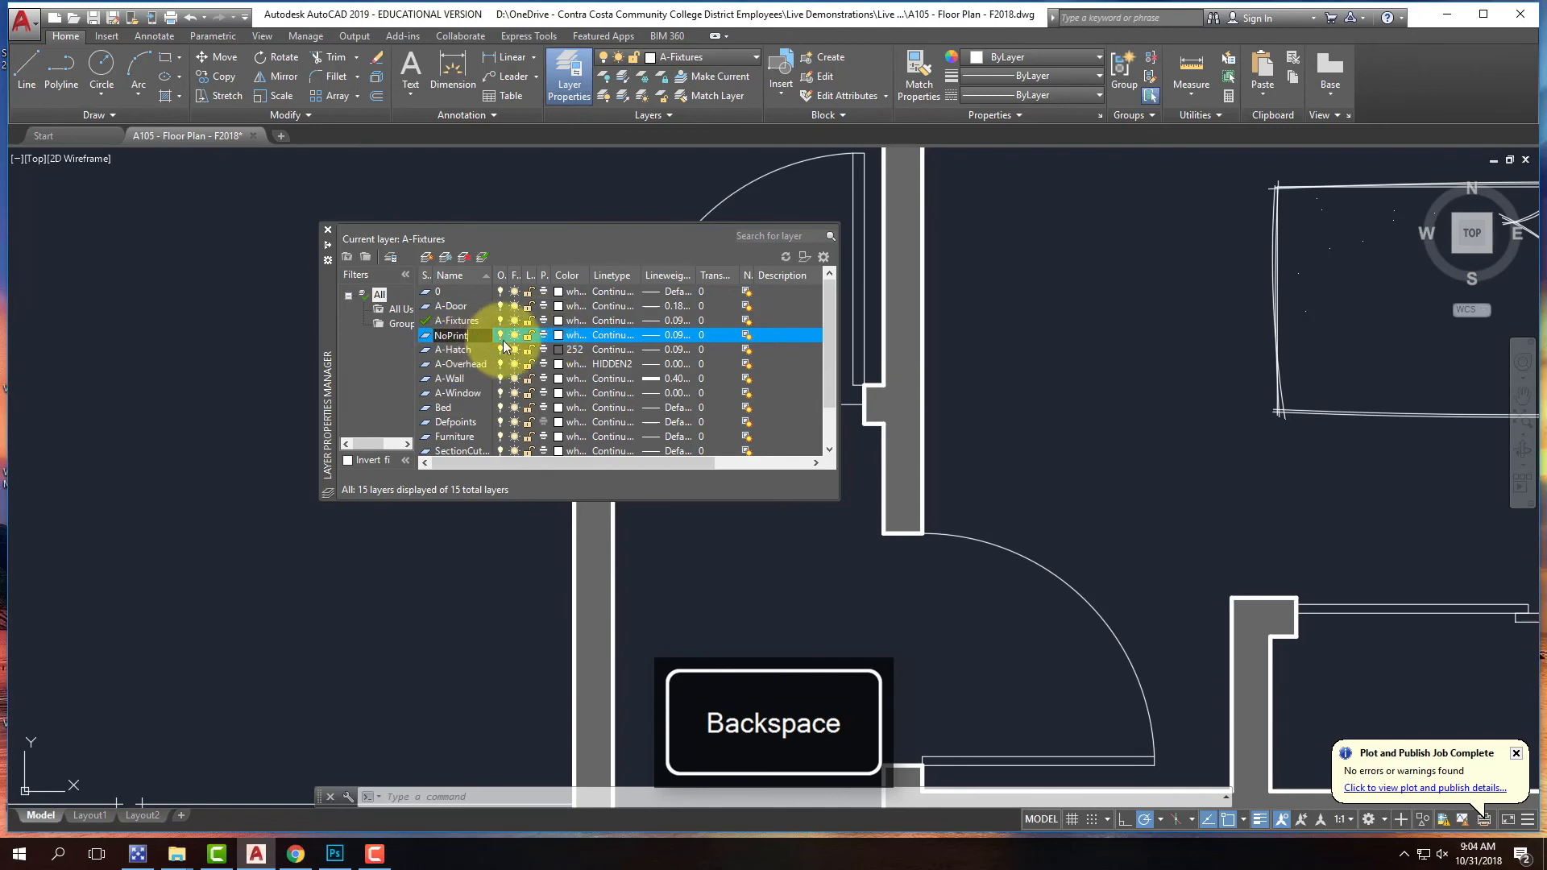
pyautogui.click(545, 335)
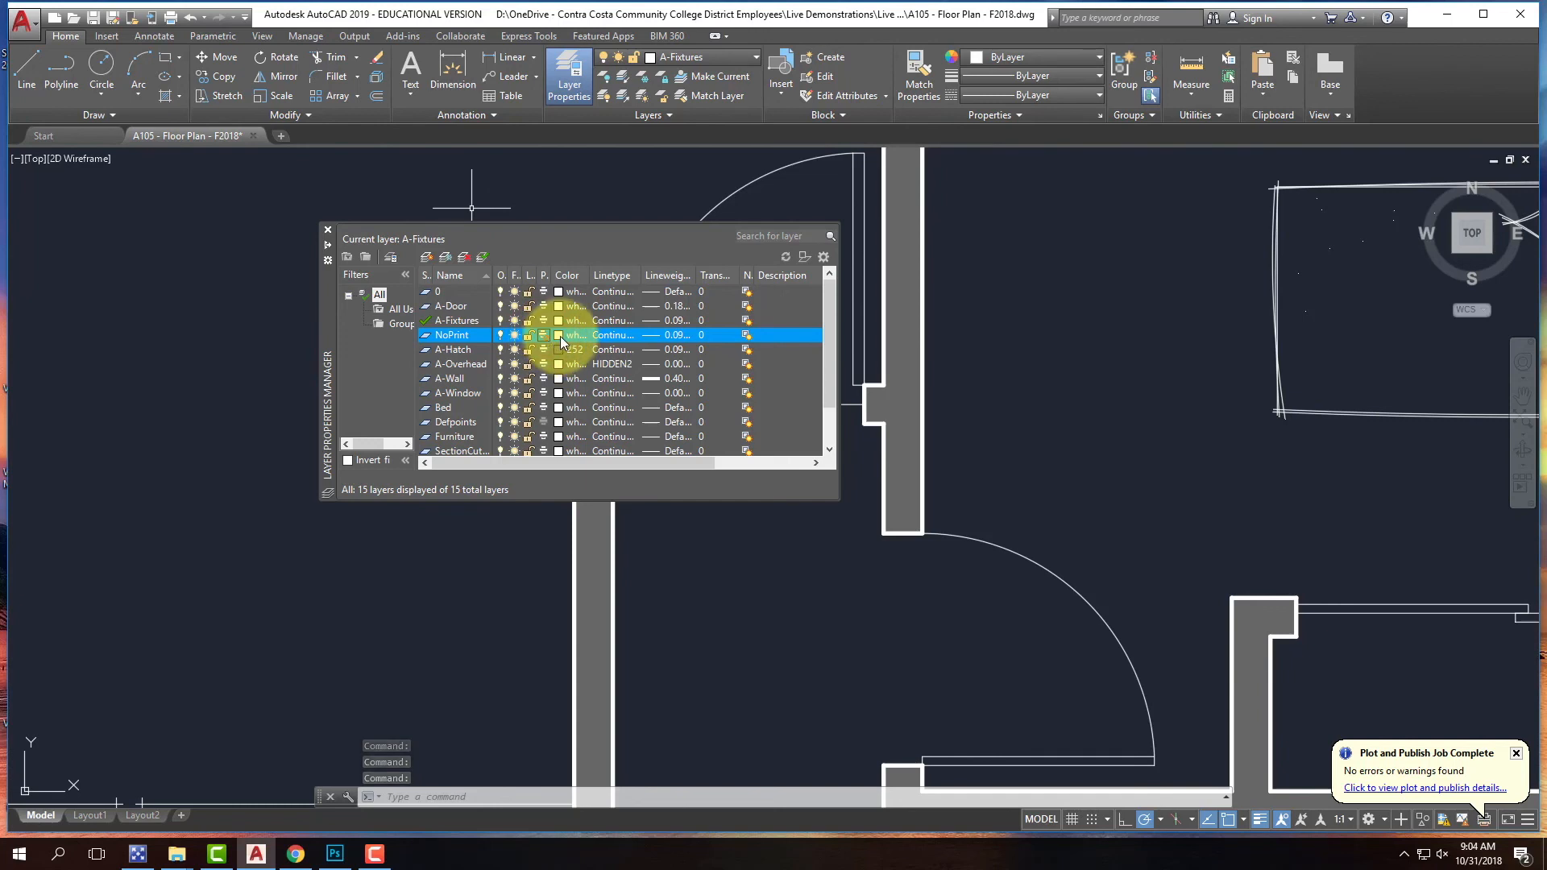
# - Set the NoPrint layer's color to green and close the layer manager
pyautogui.click(559, 336)
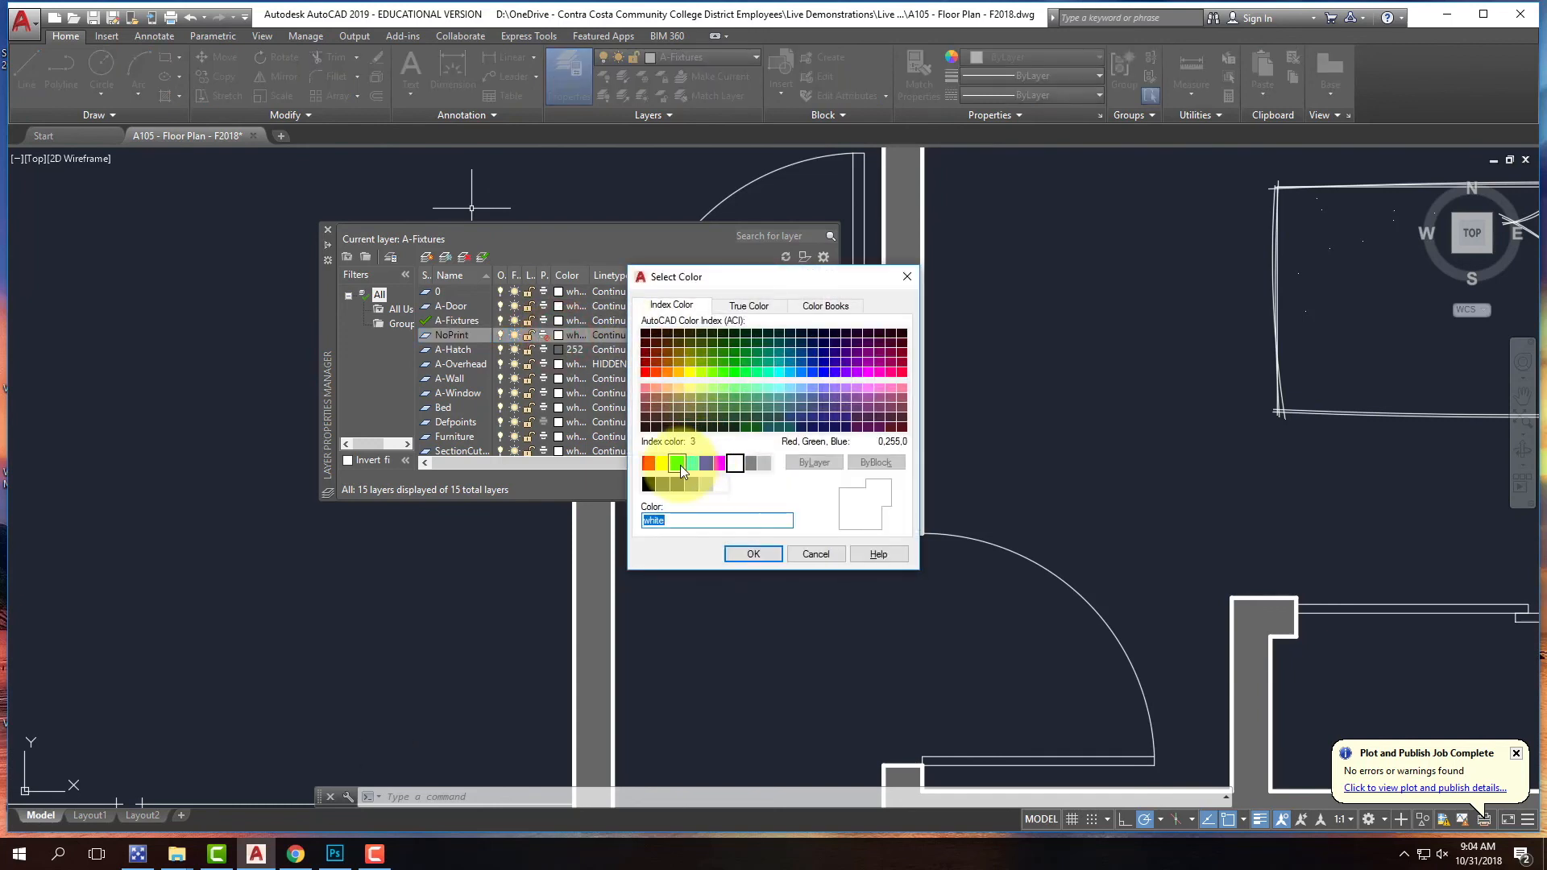
pyautogui.click(680, 463)
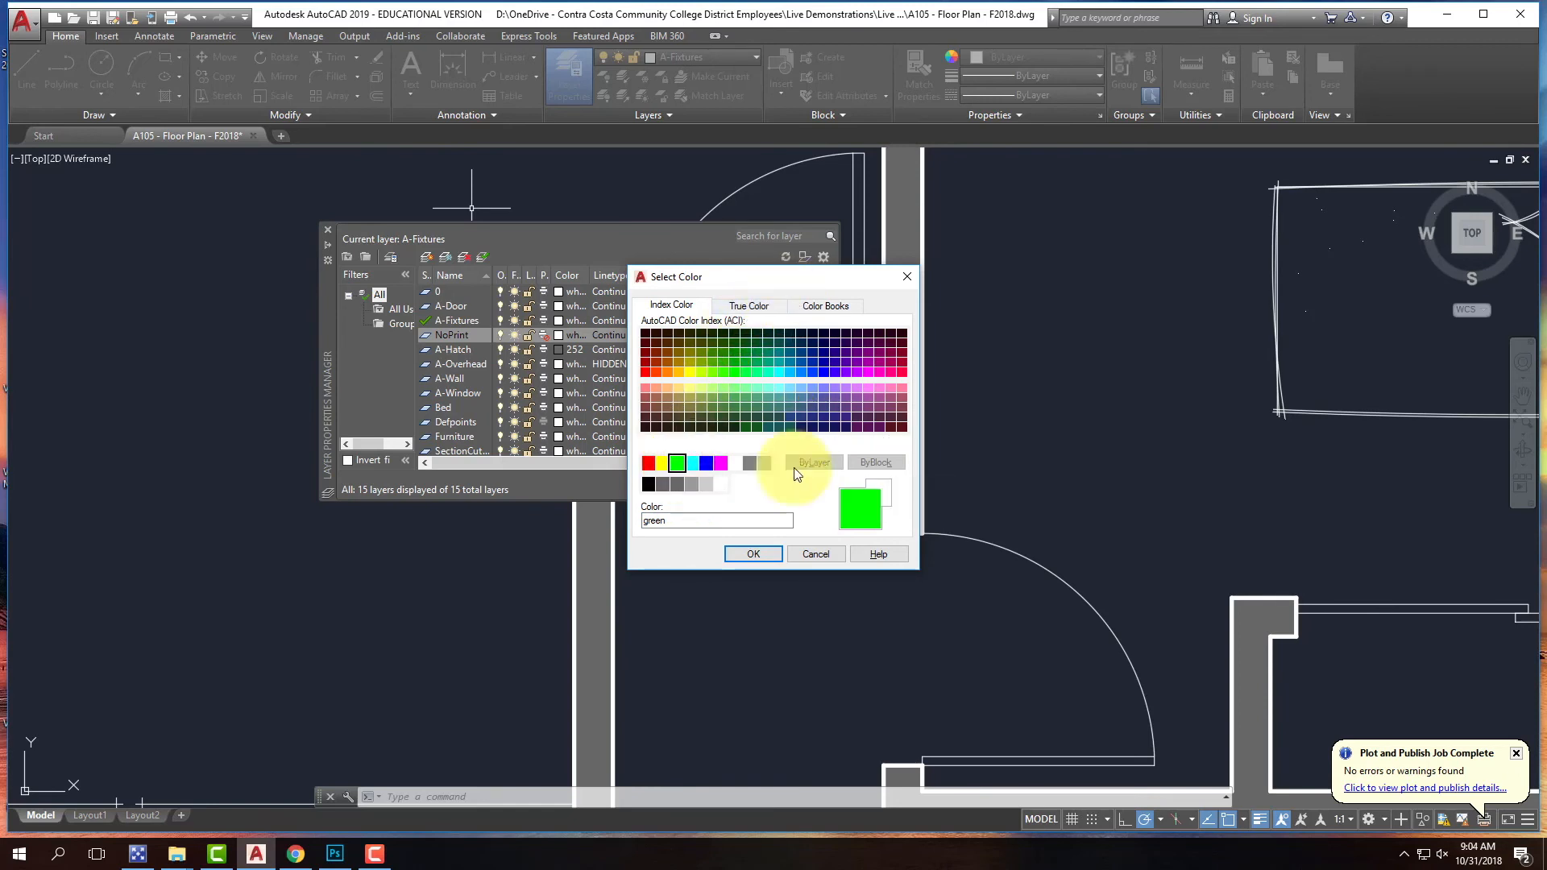
pyautogui.click(753, 553)
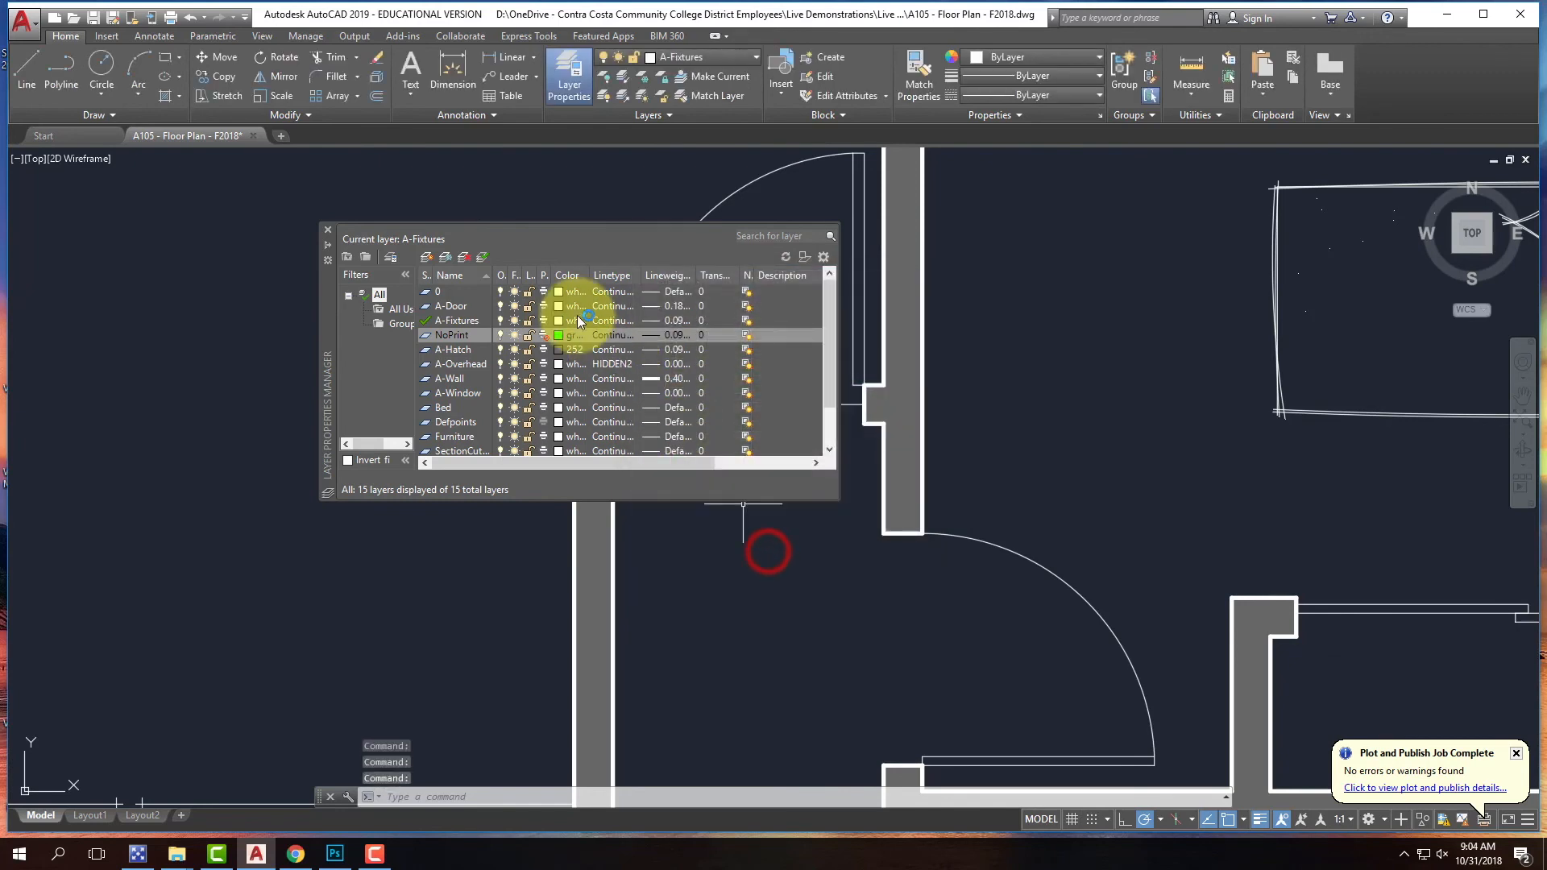
pyautogui.click(328, 230)
# - Move the line across the hallway's upper door opening to the NoPrint layer
pyautogui.click(784, 430)
pyautogui.click(744, 370)
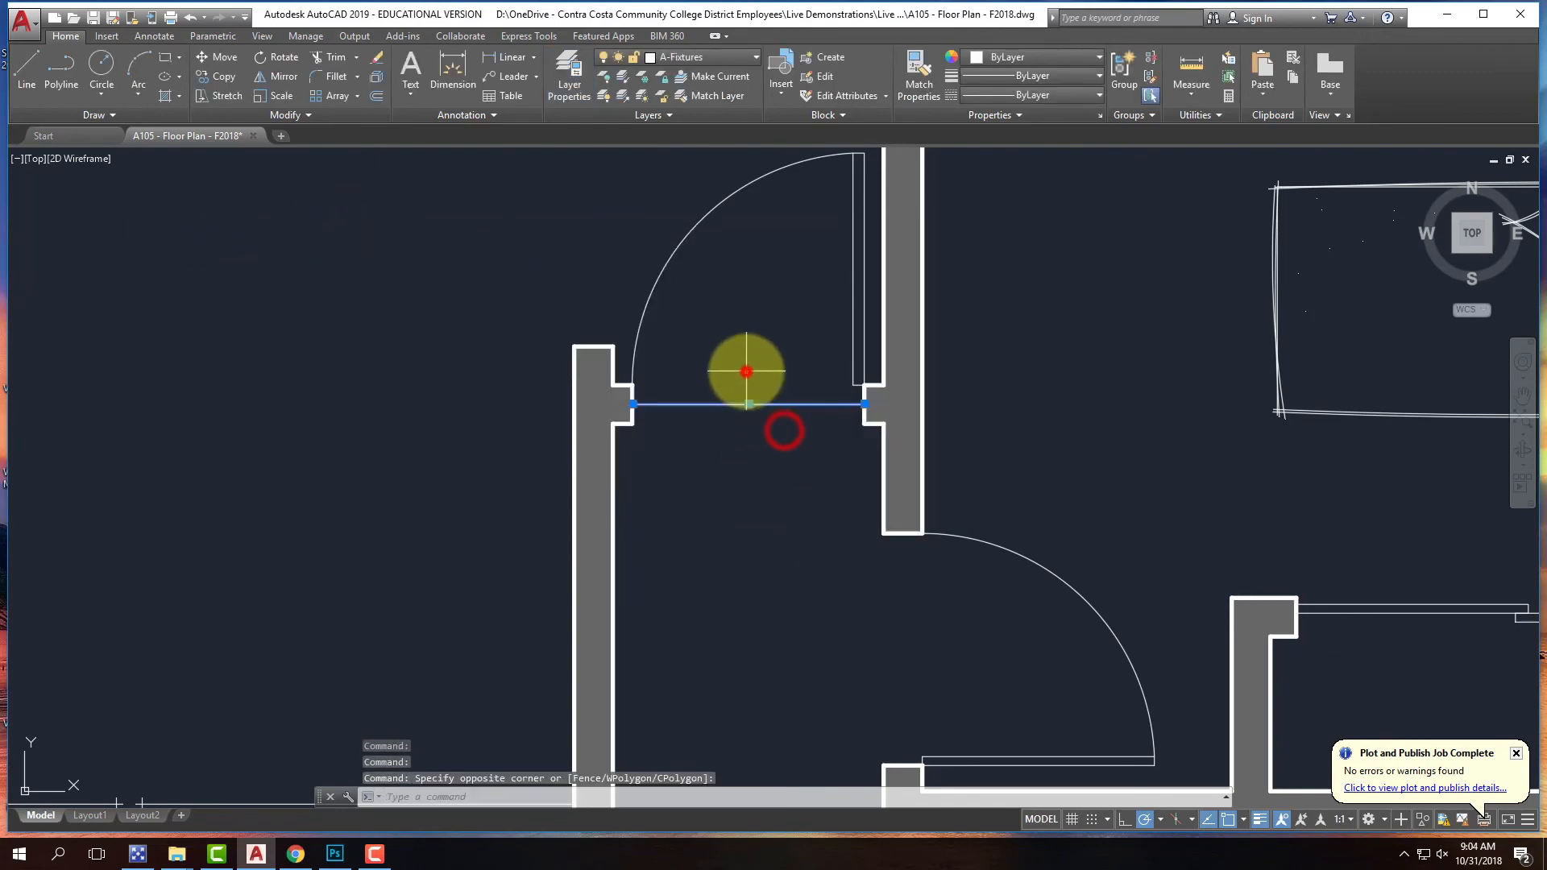
pyautogui.click(714, 65)
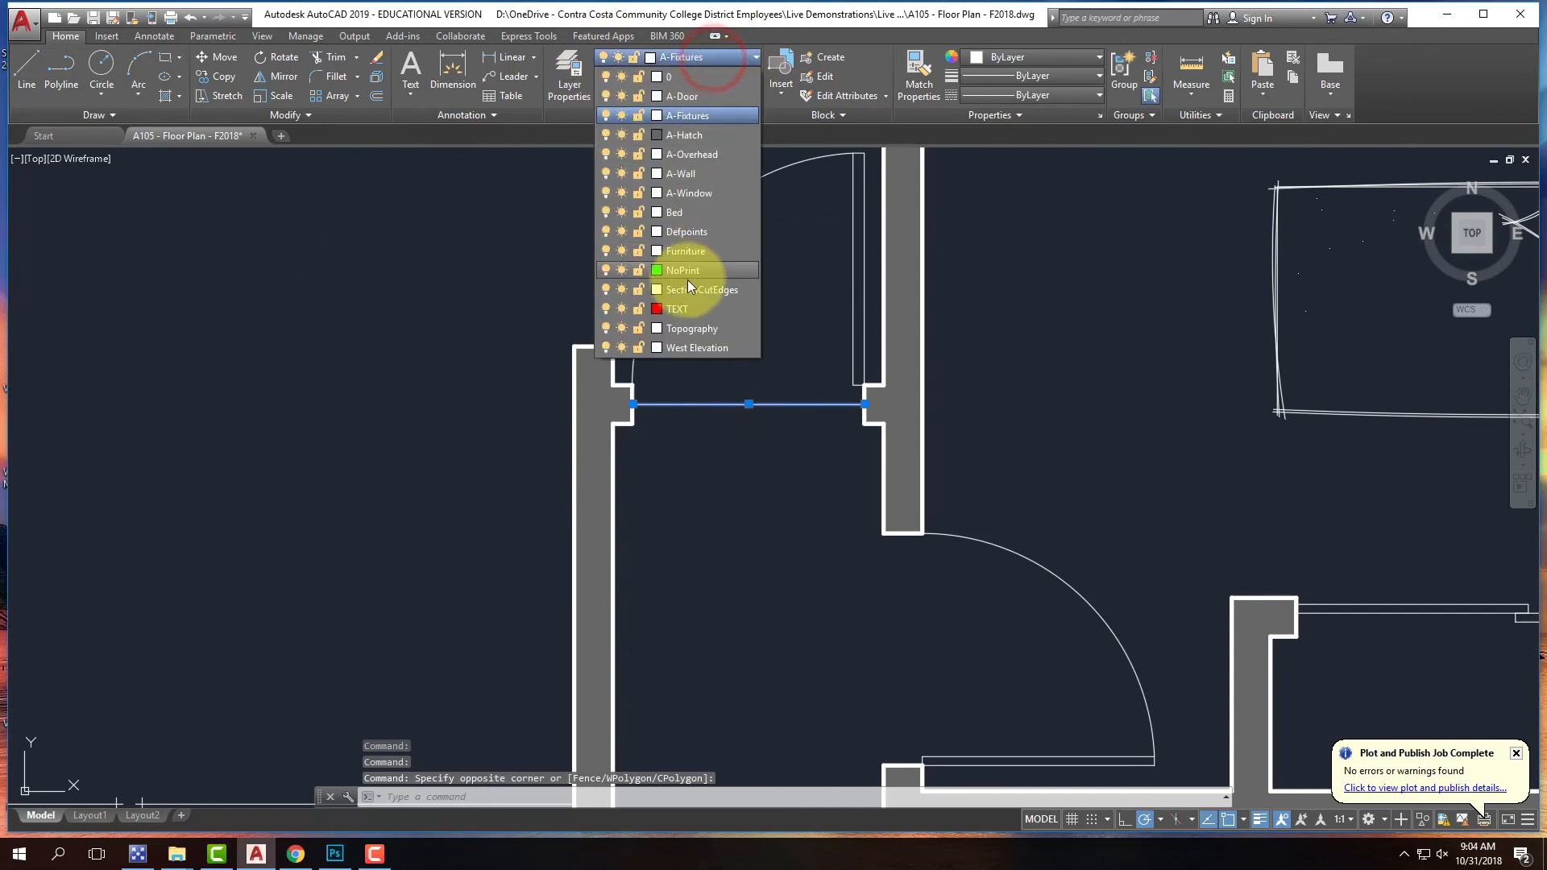
pyautogui.click(688, 270)
pyautogui.press('Escape')
# - Draw lines across the two bedroom door openings on the hallway's right-hand wall, from jamb to jamb
pyautogui.scroll(-4, 760, 259)
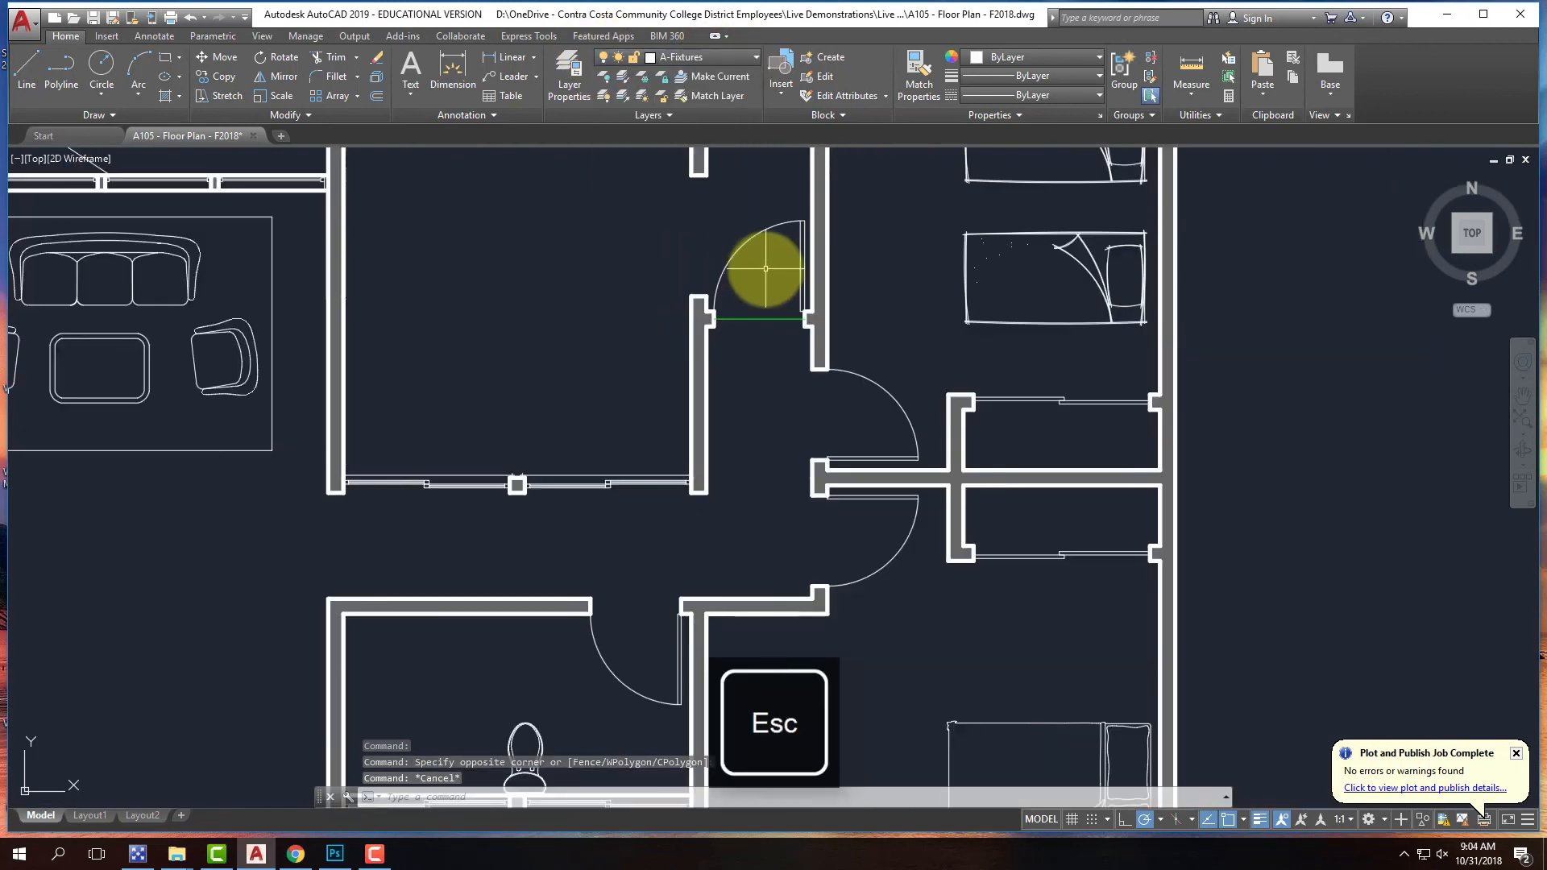
pyautogui.click(26, 64)
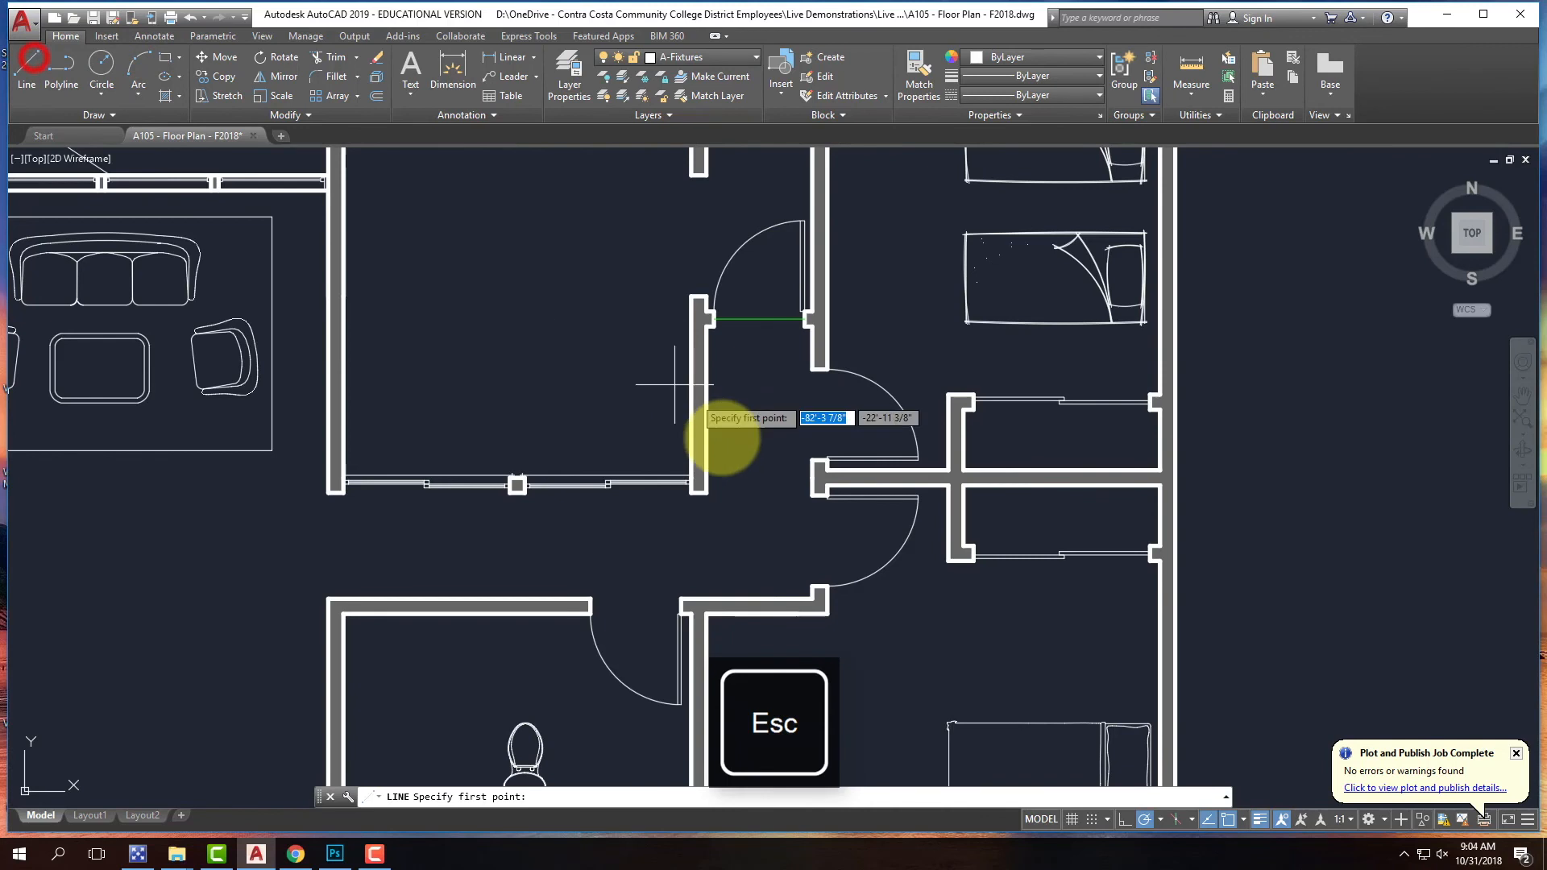
pyautogui.click(819, 461)
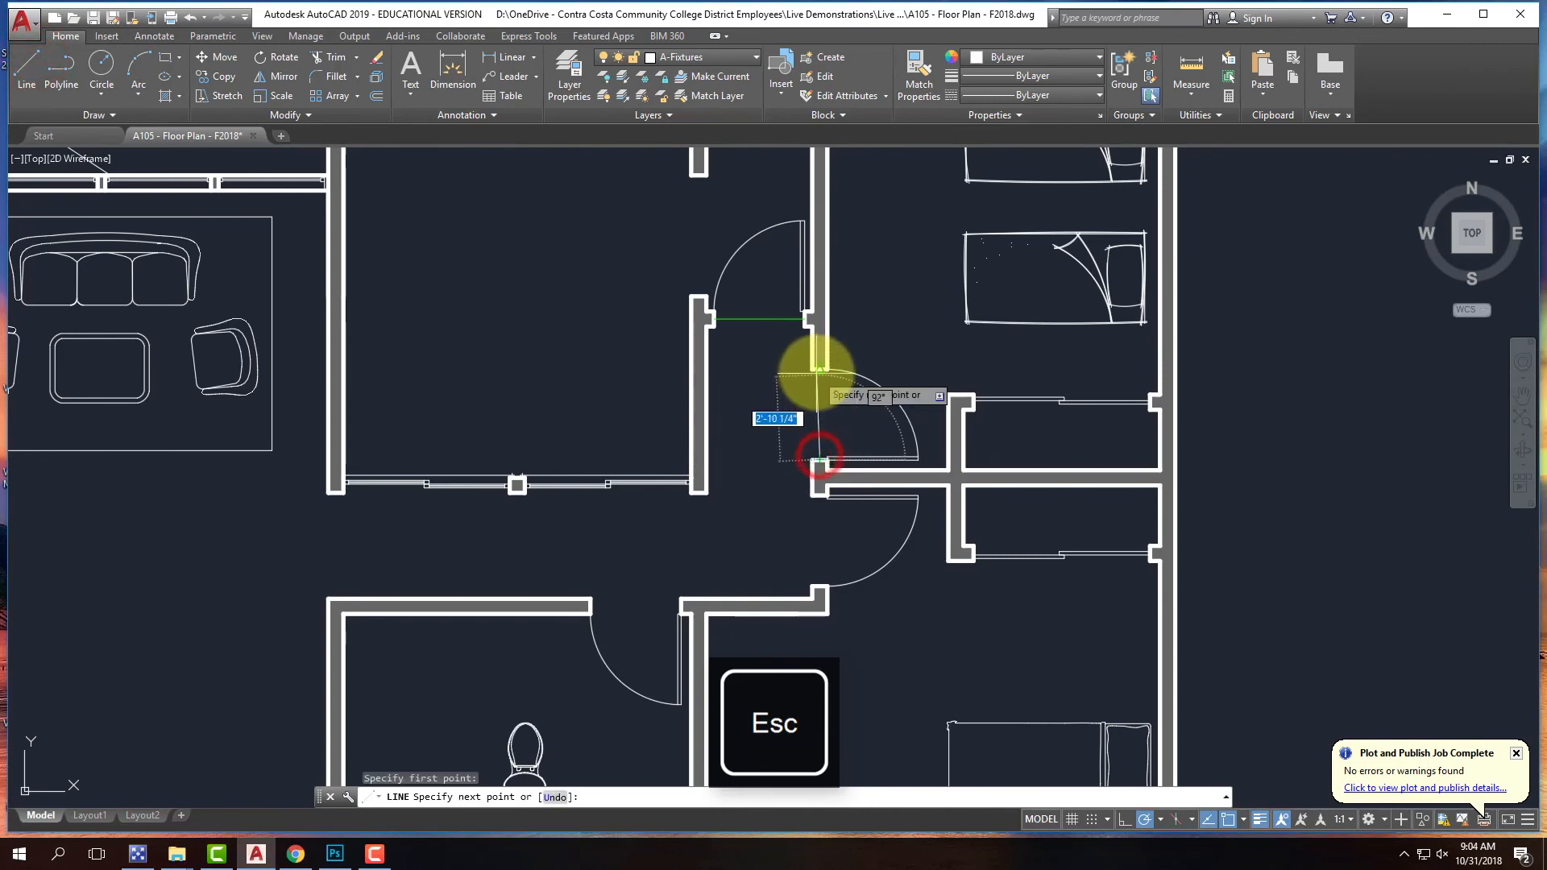
pyautogui.click(819, 370)
pyautogui.press('Return')
pyautogui.rightClick(778, 525)
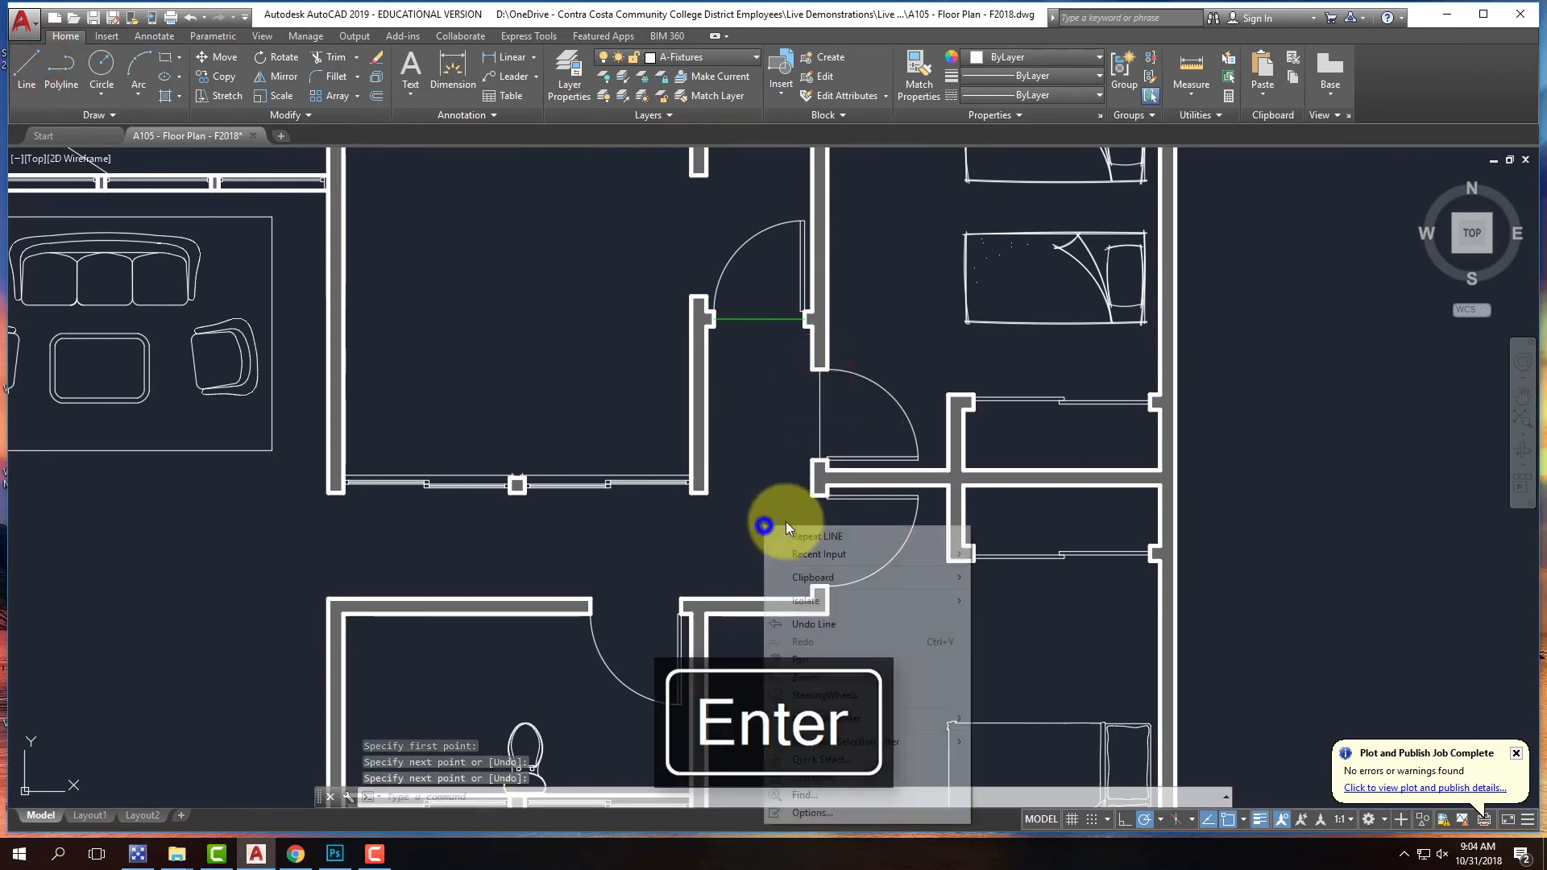
pyautogui.click(834, 531)
pyautogui.click(820, 589)
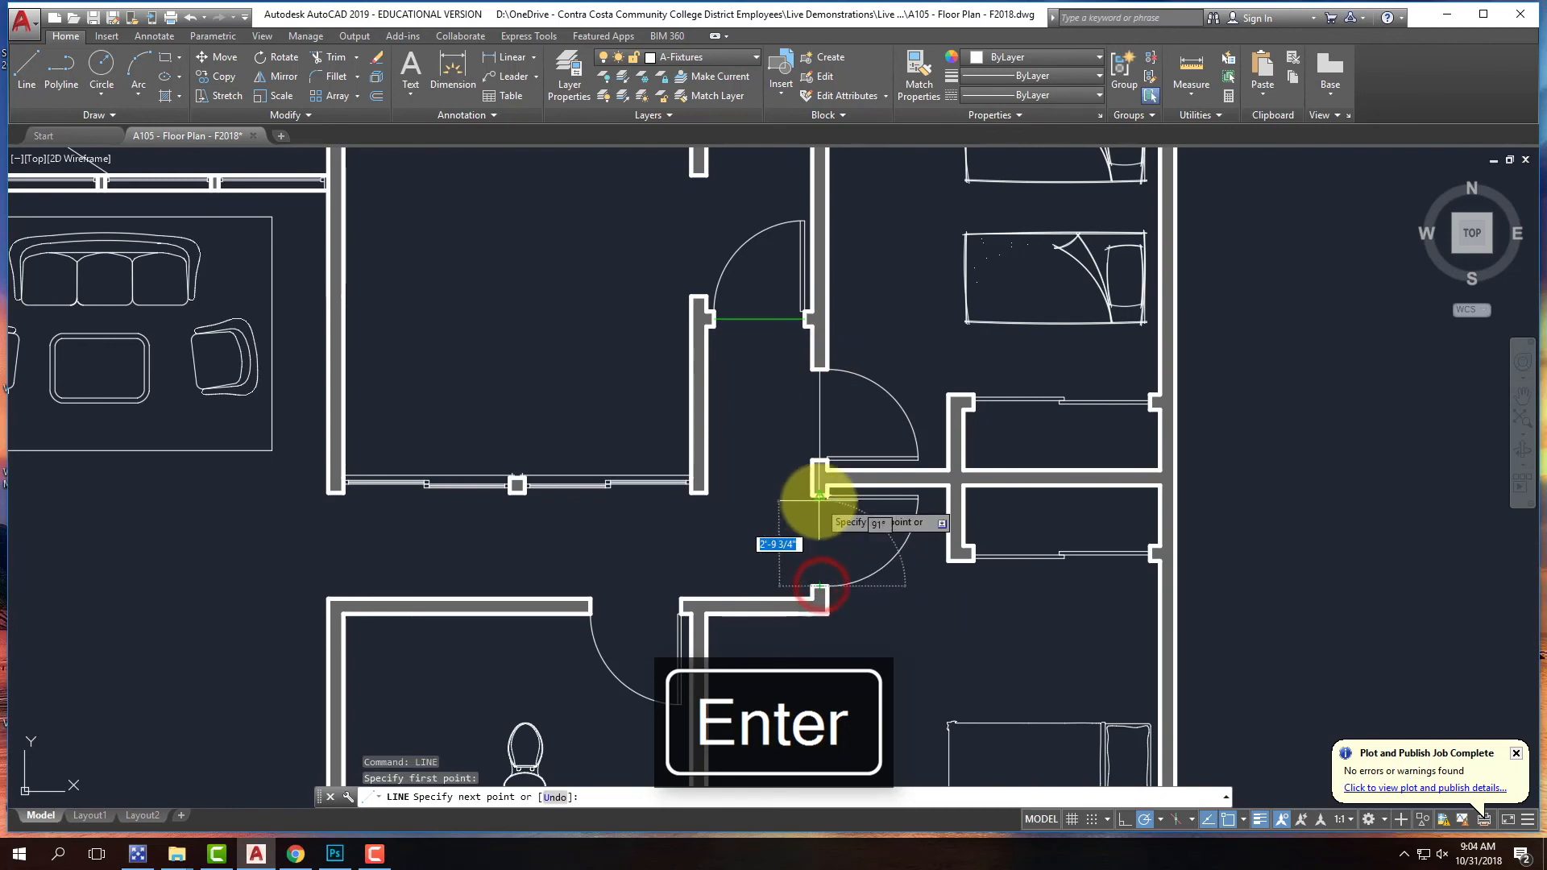
pyautogui.click(818, 501)
pyautogui.press('Return')
# - Draw a line across the bathroom door opening from jamb to jamb
pyautogui.rightClick(689, 569)
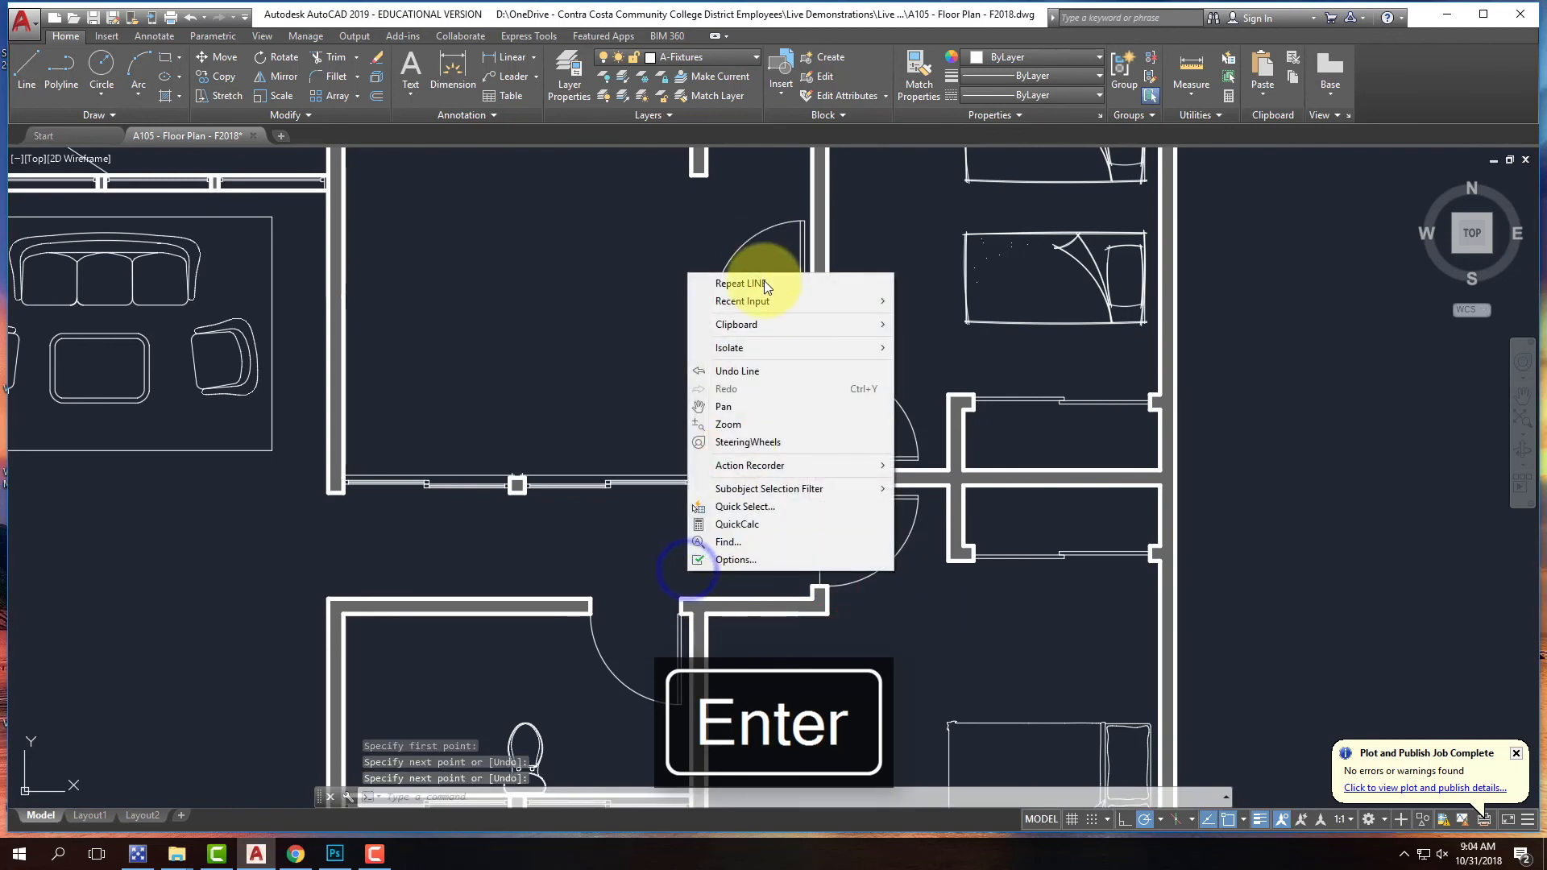
pyautogui.click(764, 283)
pyautogui.click(682, 606)
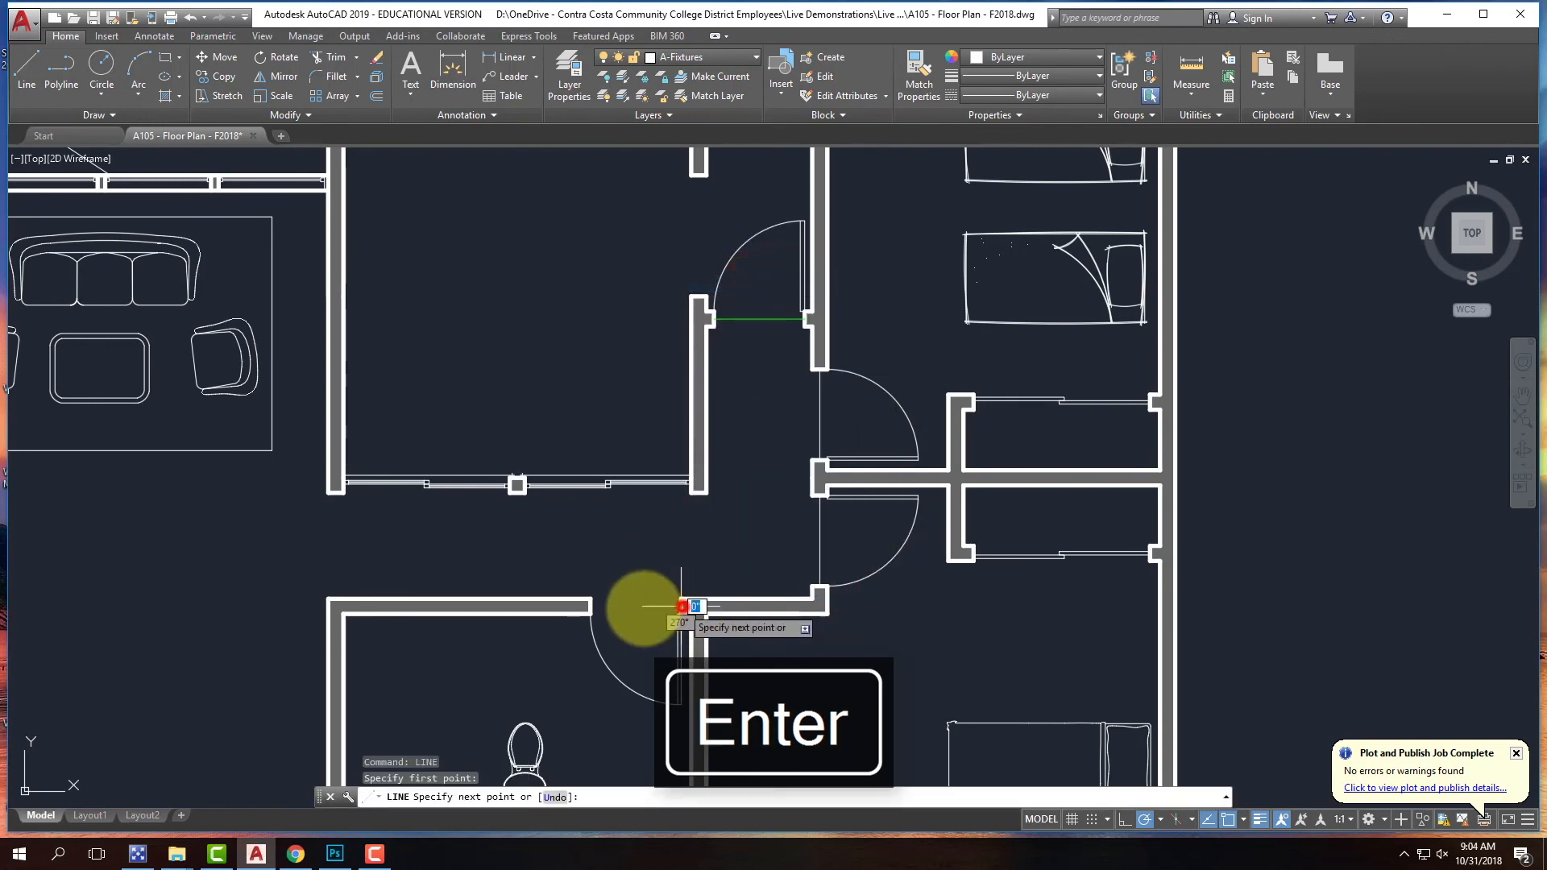
pyautogui.click(594, 607)
pyautogui.press('Return')
# - Move the lines across the bathroom and two bedroom door openings to the NoPrint layer
pyautogui.click(640, 617)
pyautogui.click(627, 578)
pyautogui.click(846, 535)
pyautogui.click(753, 524)
pyautogui.click(837, 421)
pyautogui.click(779, 402)
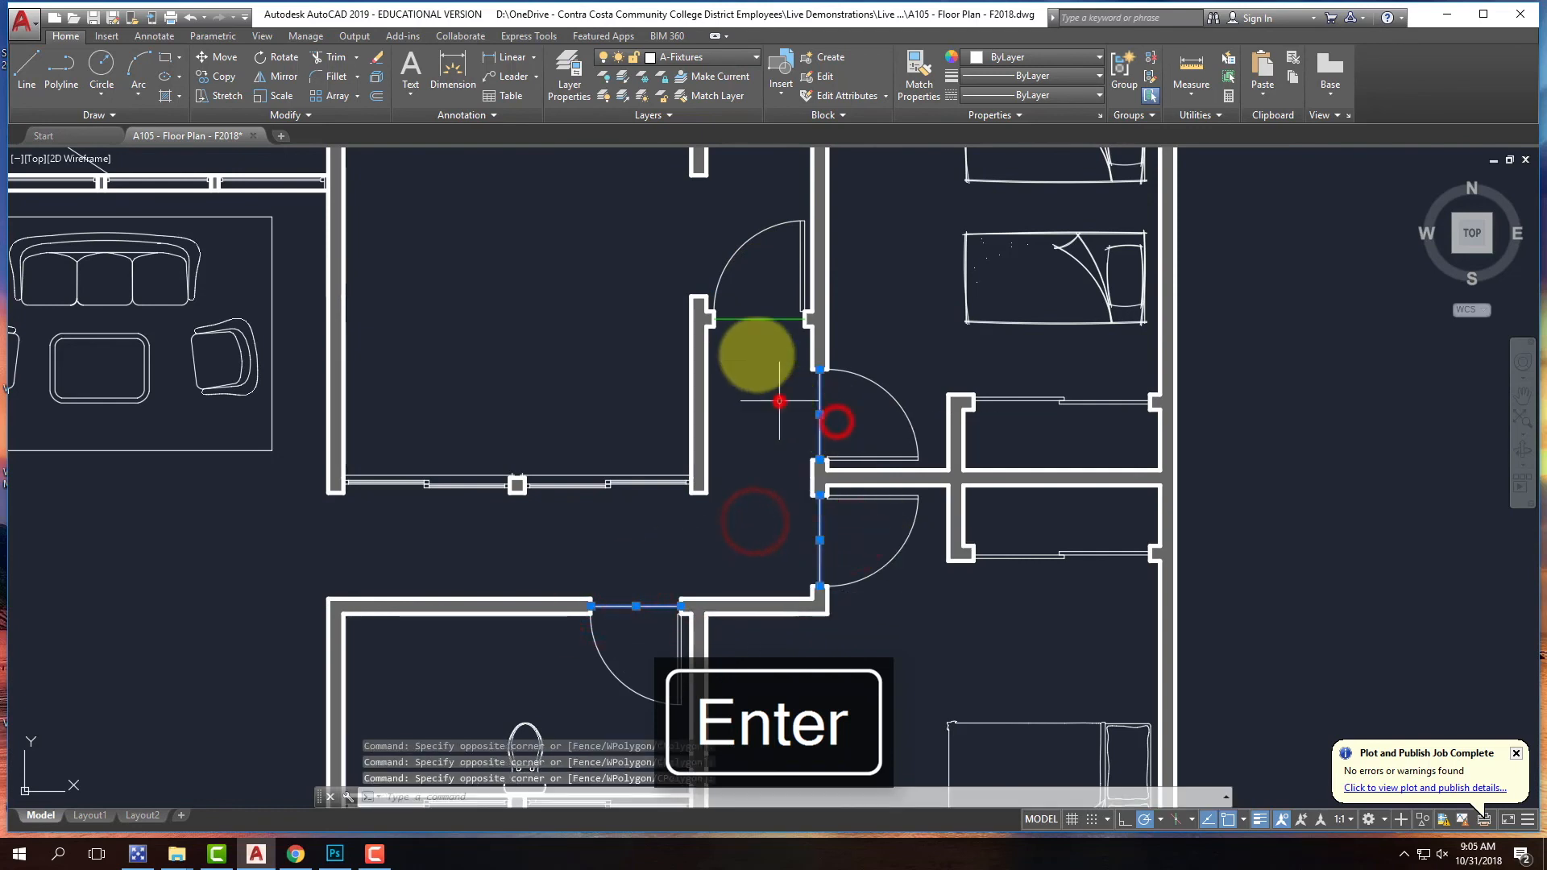
pyautogui.click(691, 56)
pyautogui.click(700, 270)
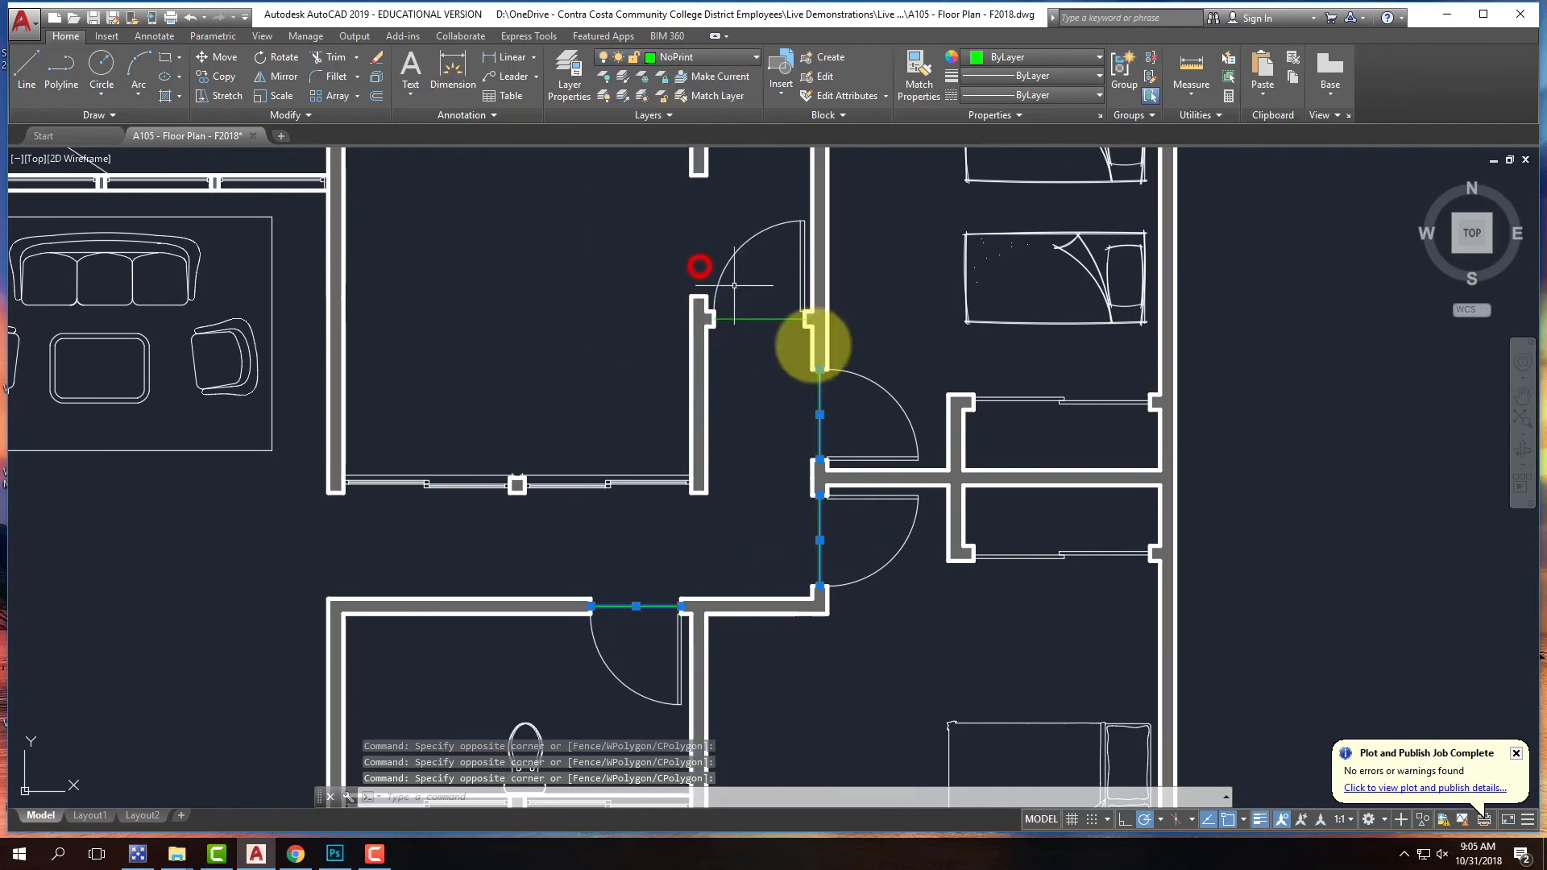
pyautogui.press('Escape')
# - Hatch the living room and hallway floor outside the furniture rectangle with ANSI31 at angle 45 and scale 40
pyautogui.scroll(-3, 776, 455)
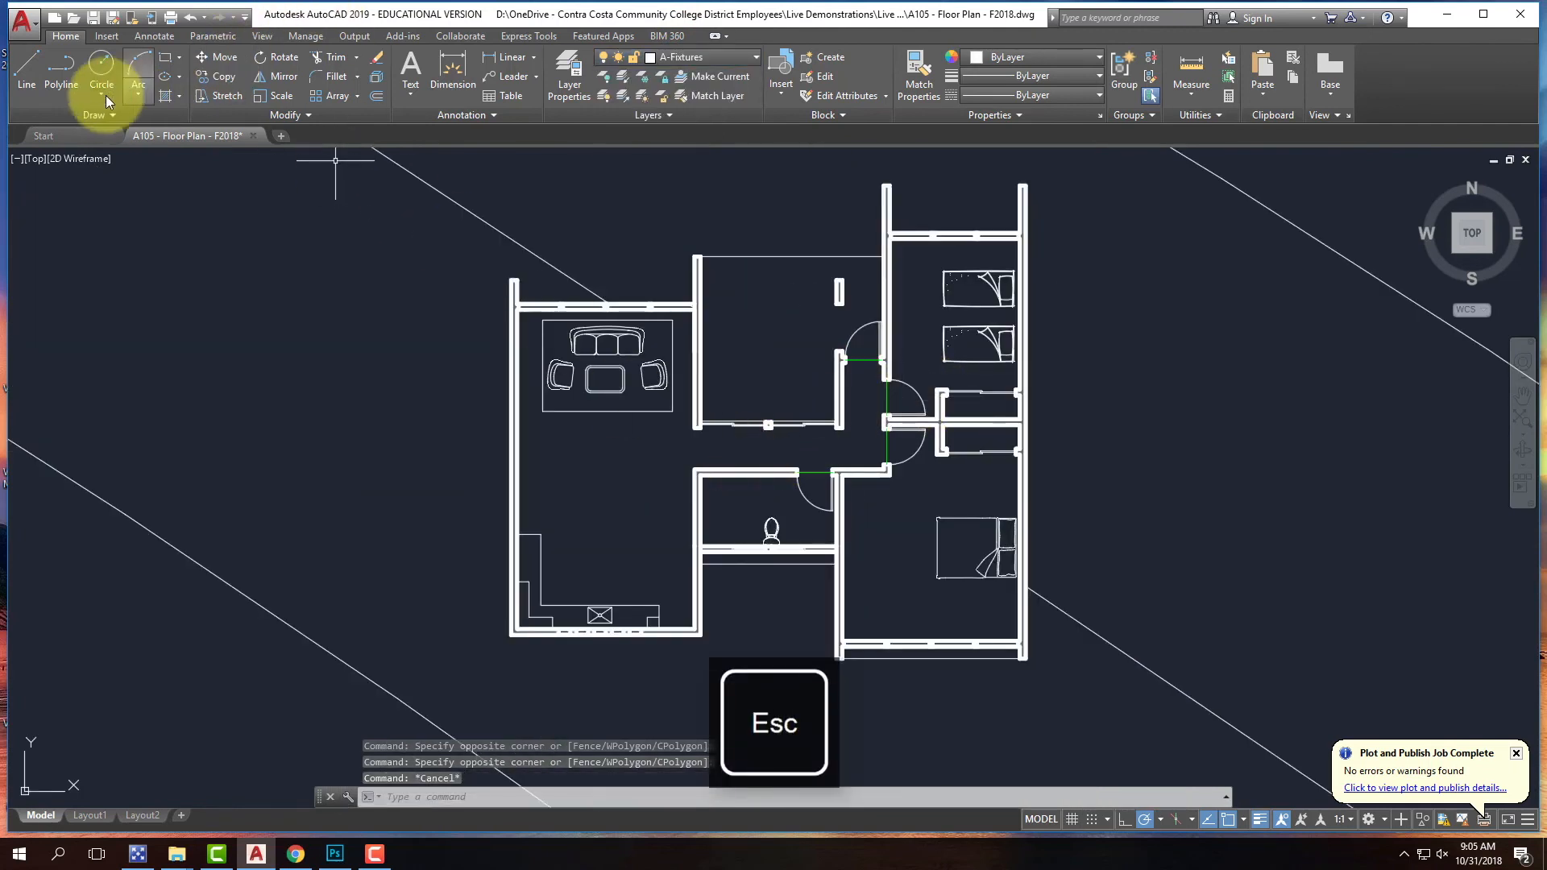
pyautogui.click(167, 95)
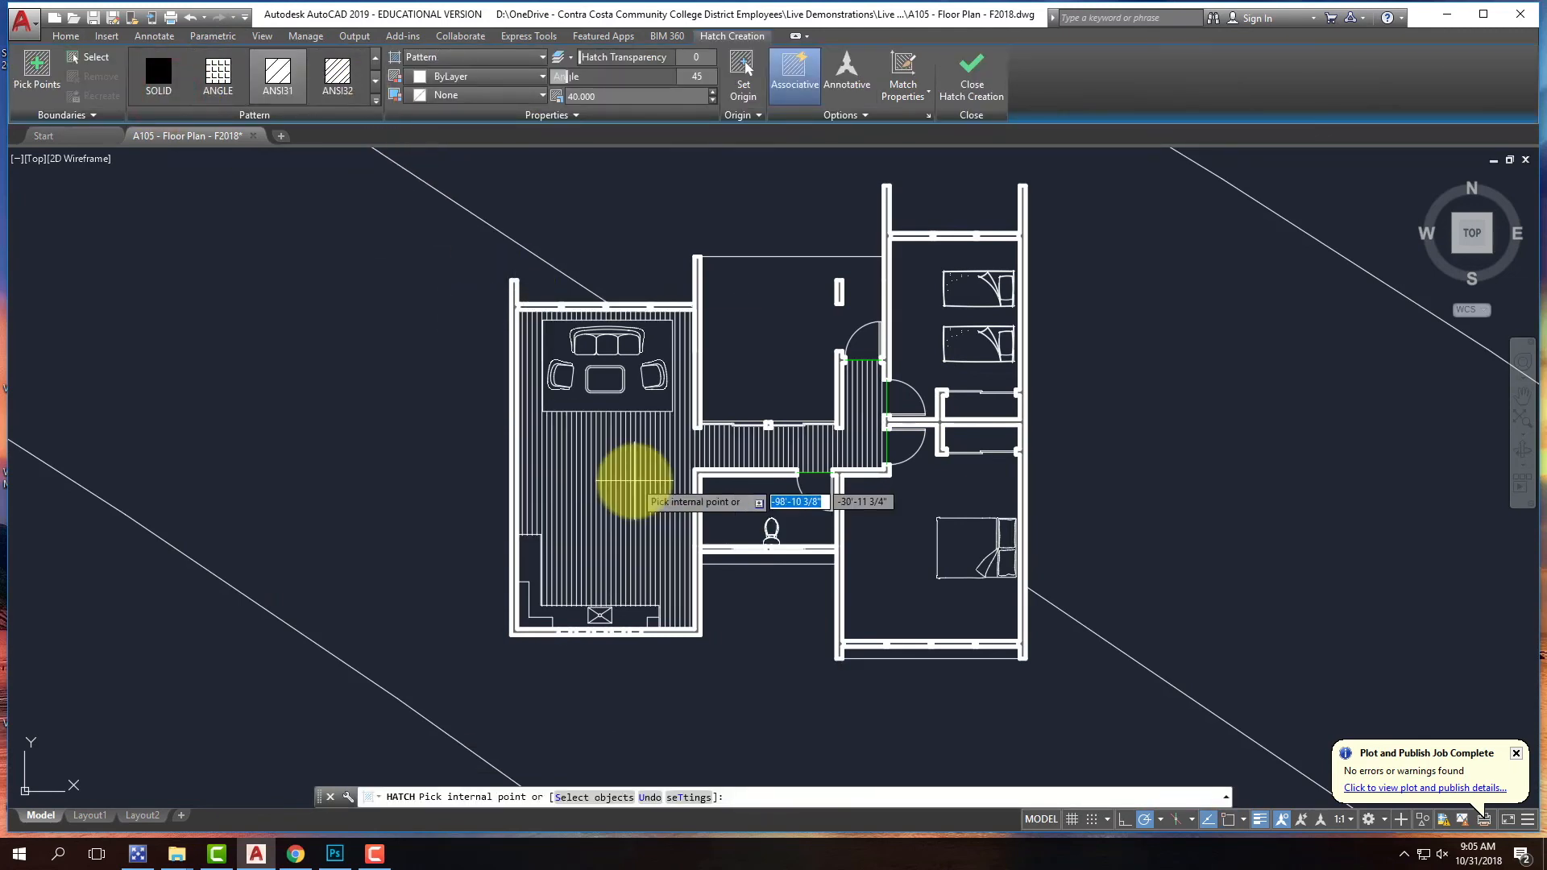
pyautogui.click(634, 481)
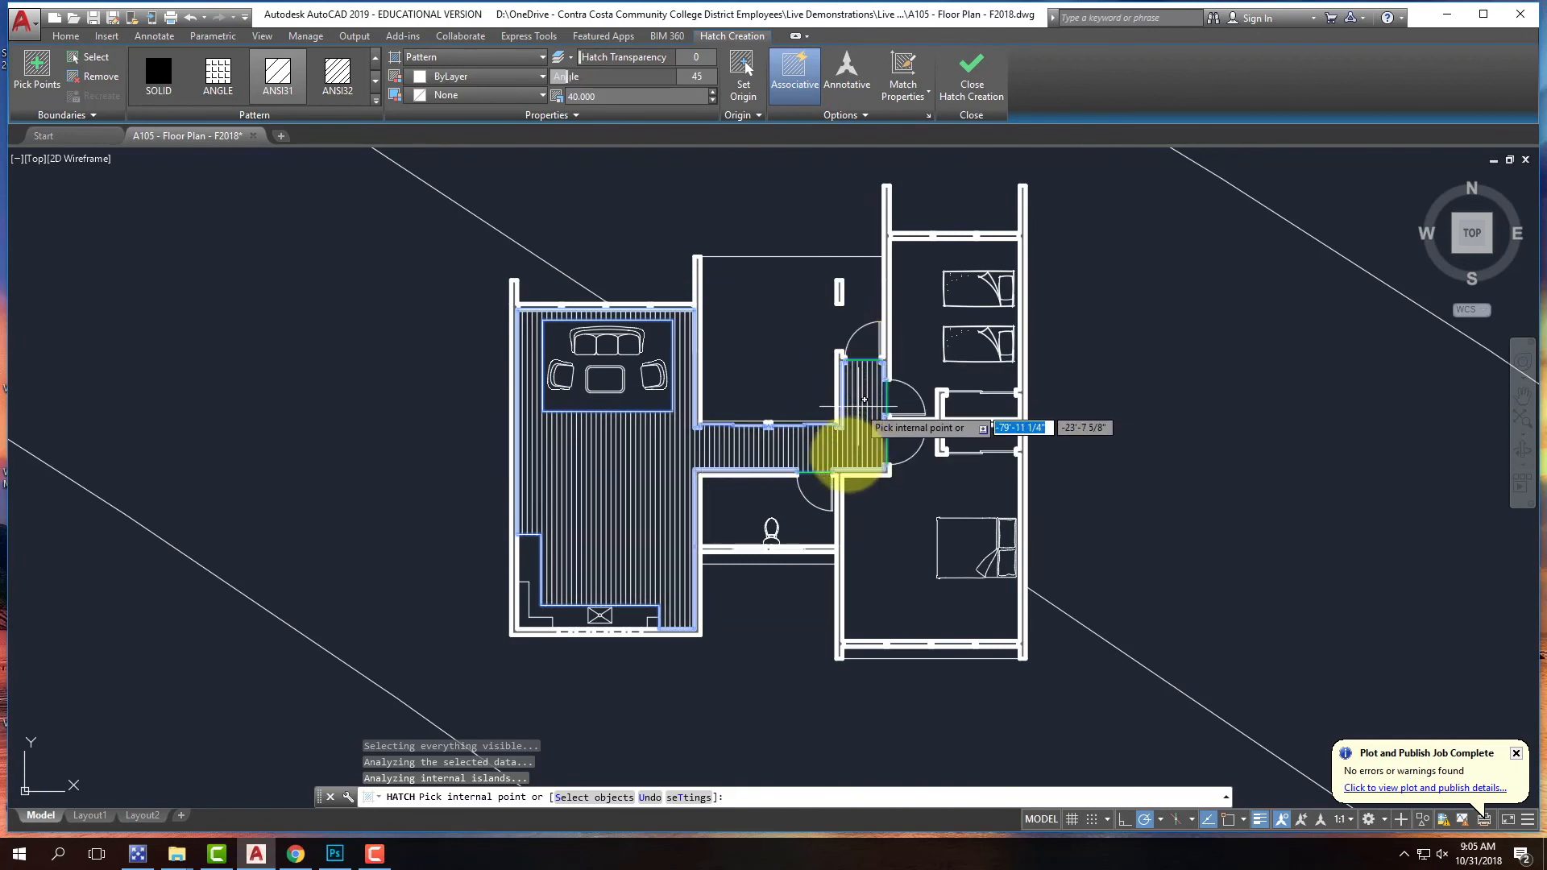
pyautogui.press('Return')
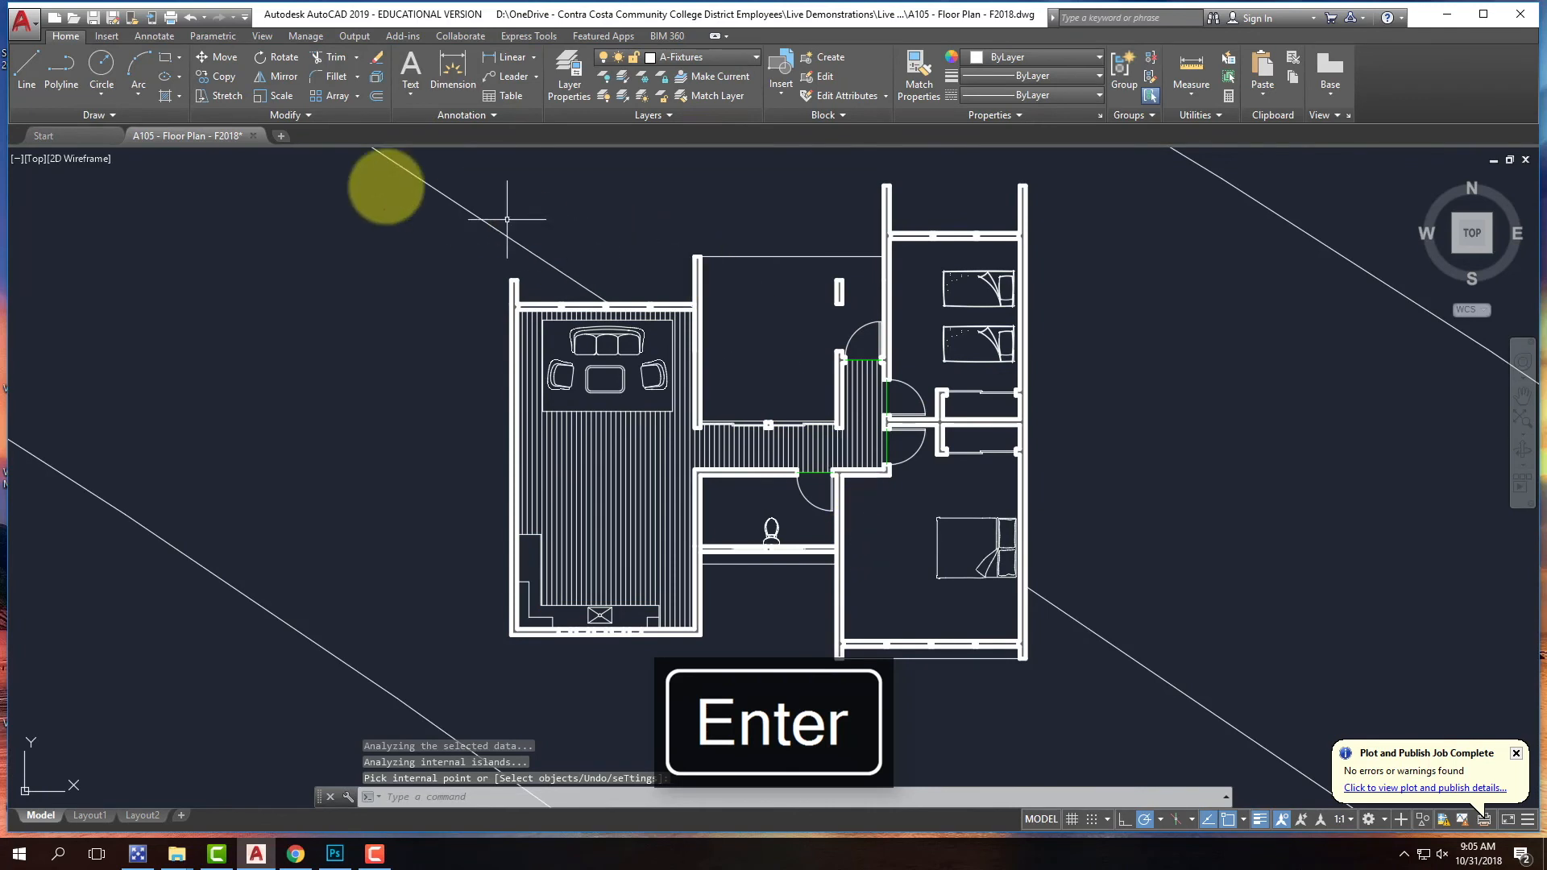
# - Hatch the bathroom floor around the toilet with ANSI37 at angle 45 and scale 40
pyautogui.click(162, 99)
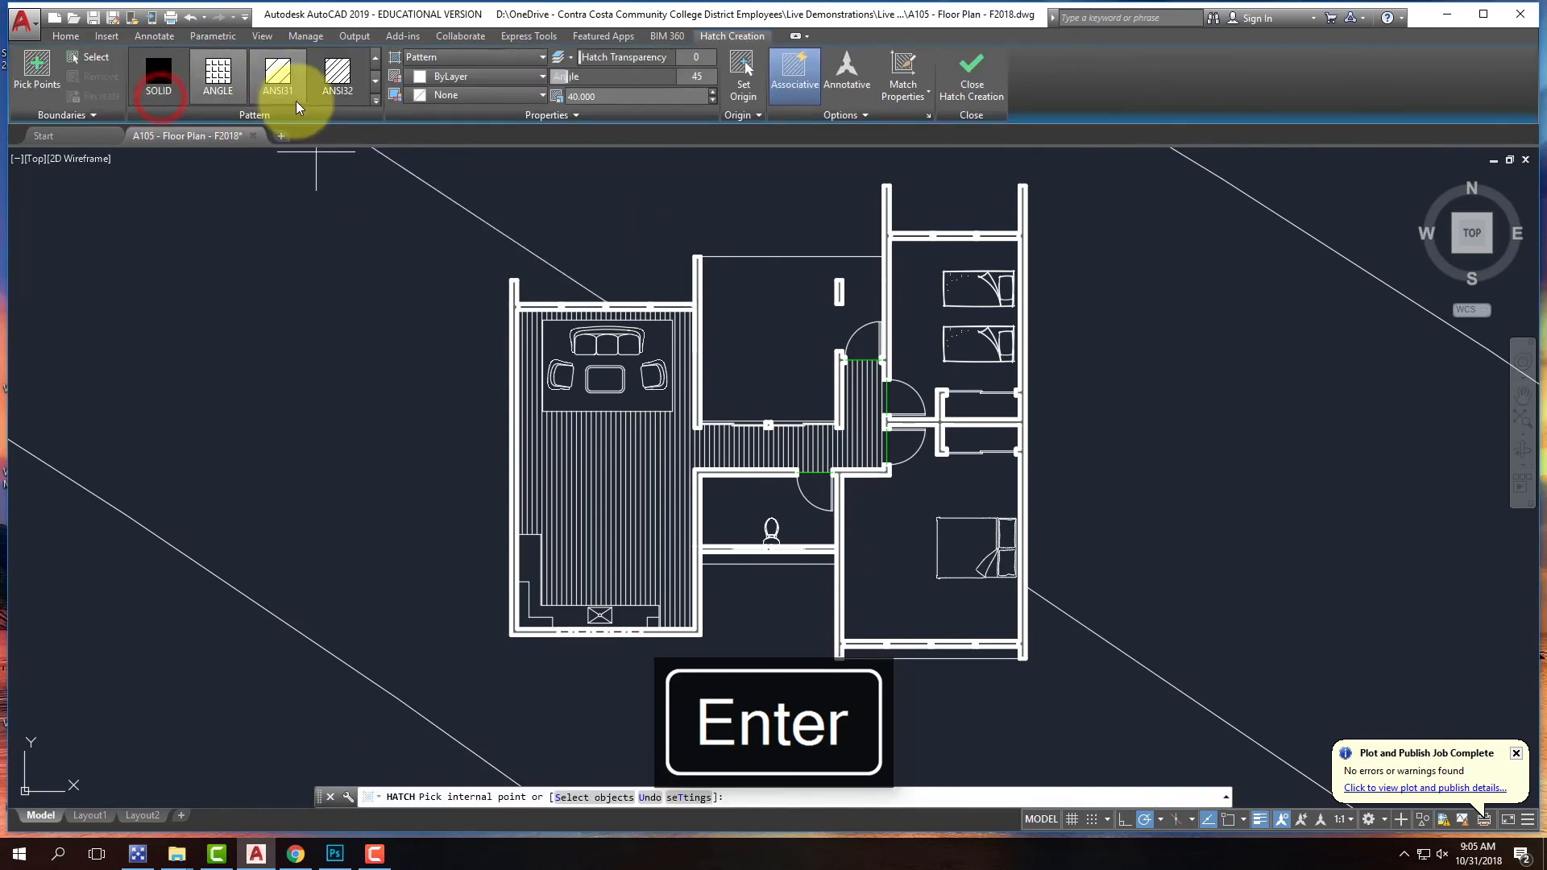
pyautogui.click(375, 100)
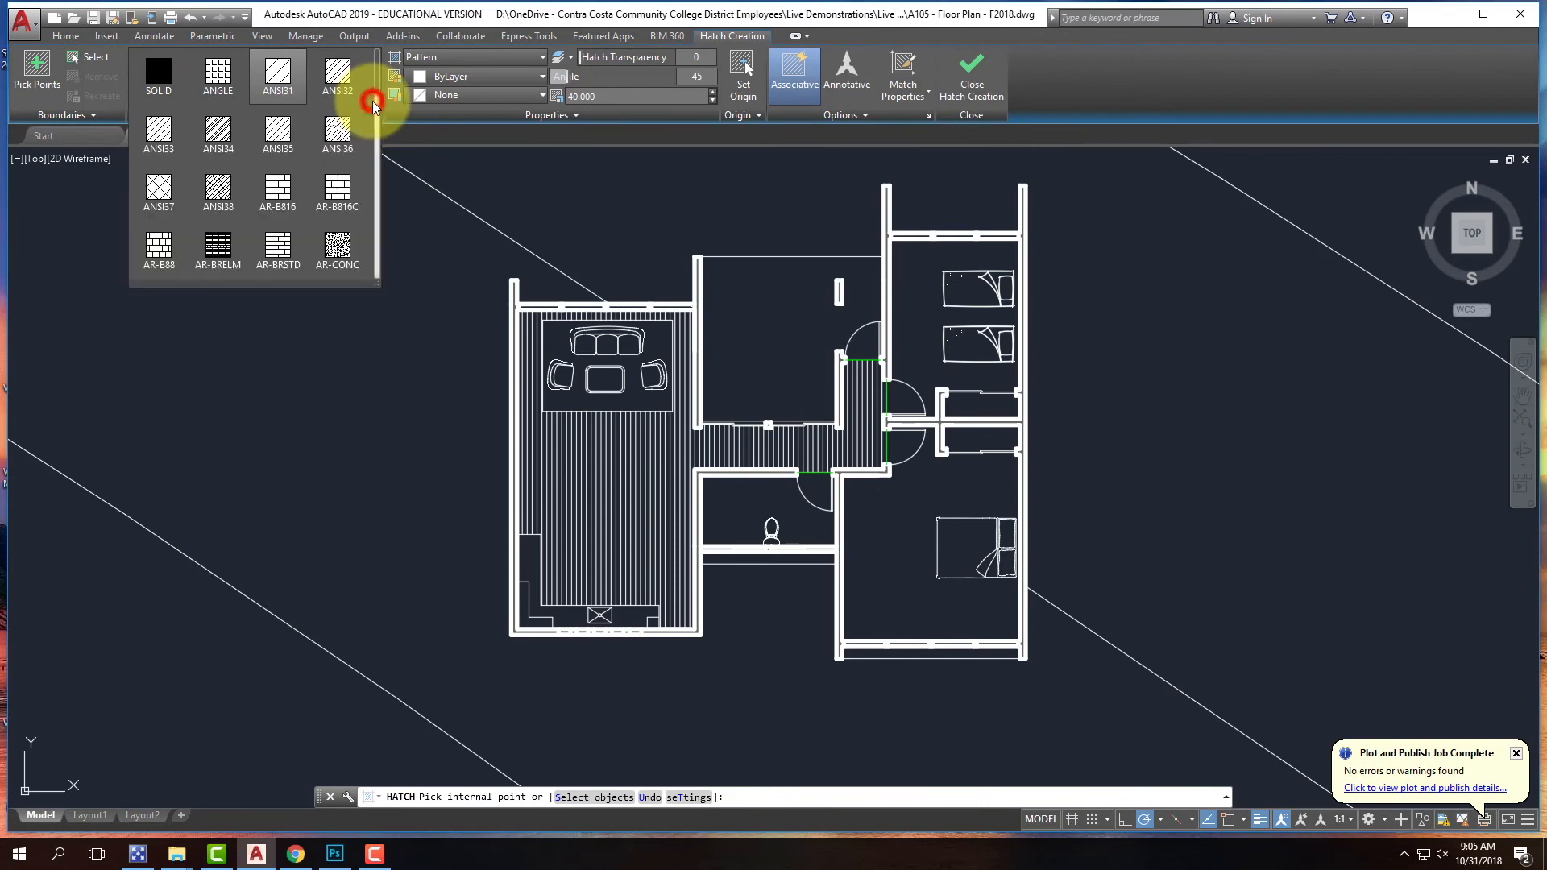
pyautogui.click(159, 190)
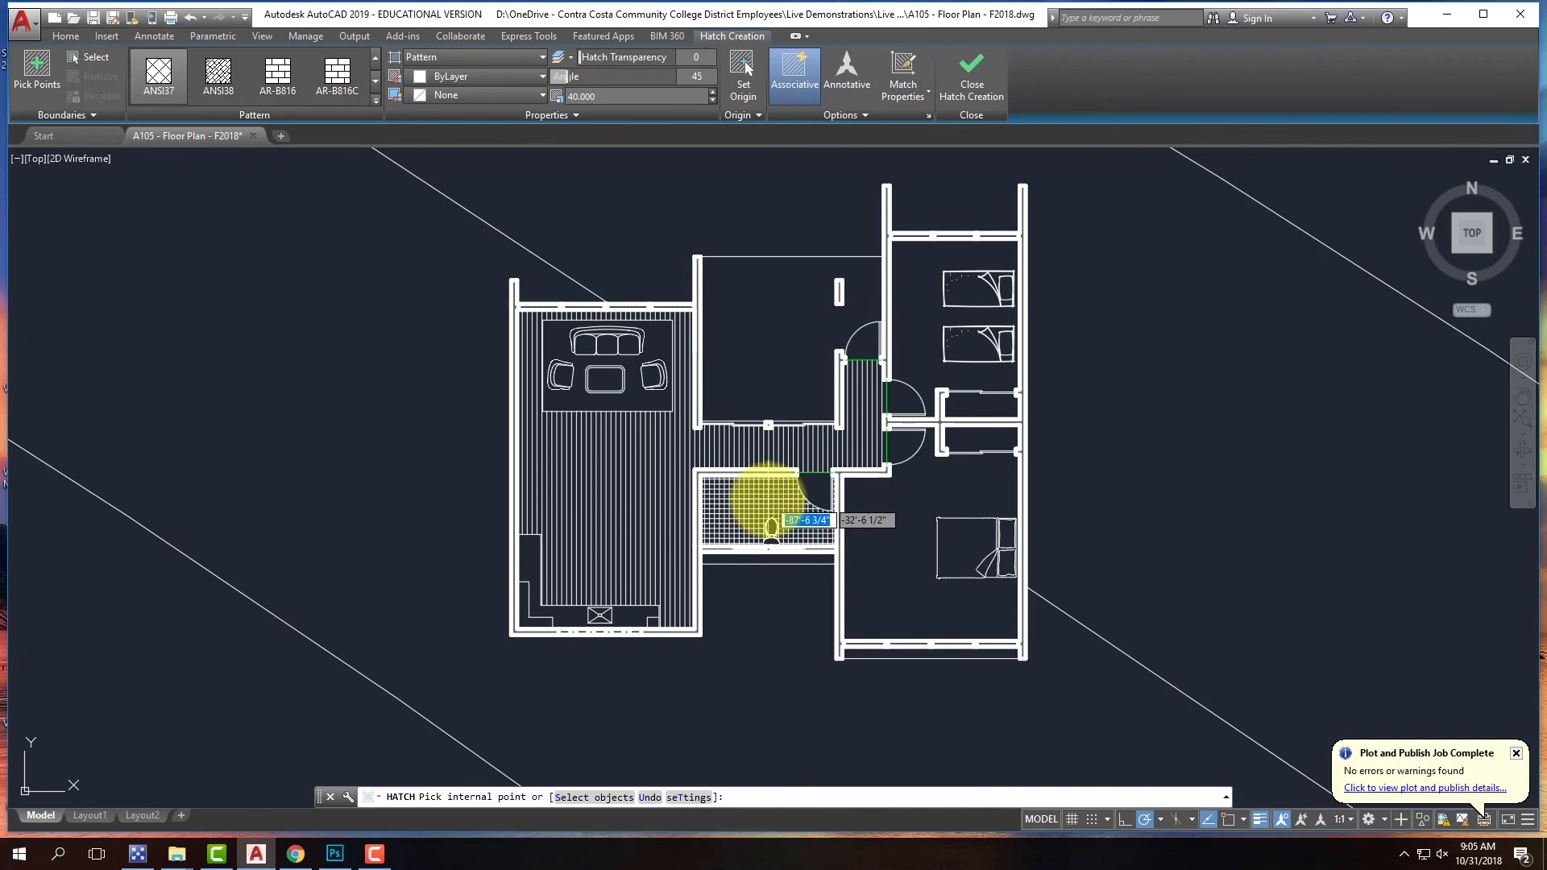
pyautogui.click(768, 501)
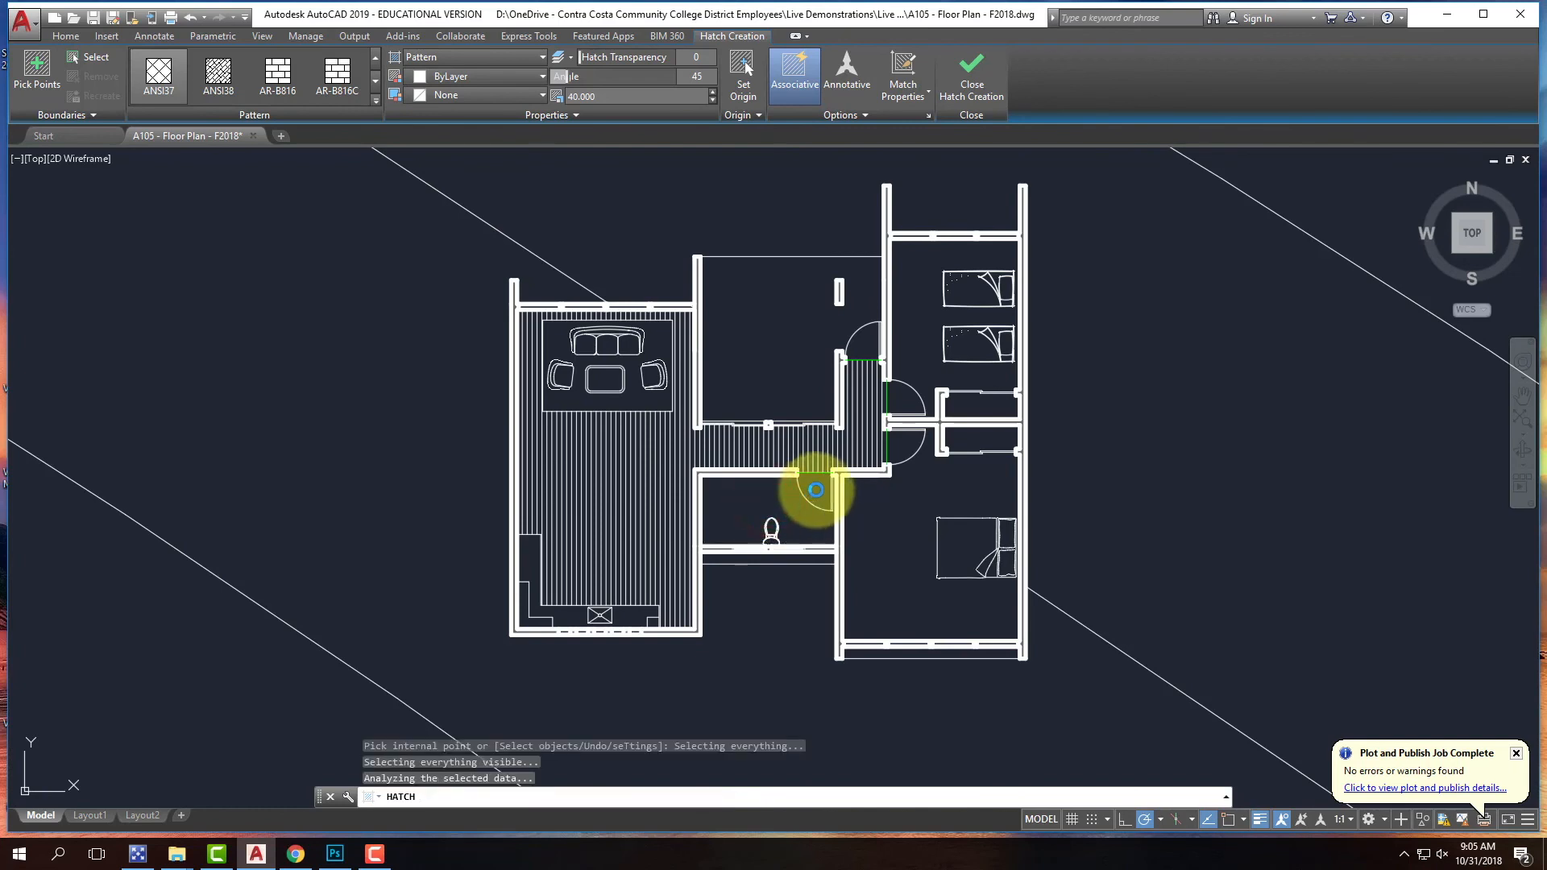
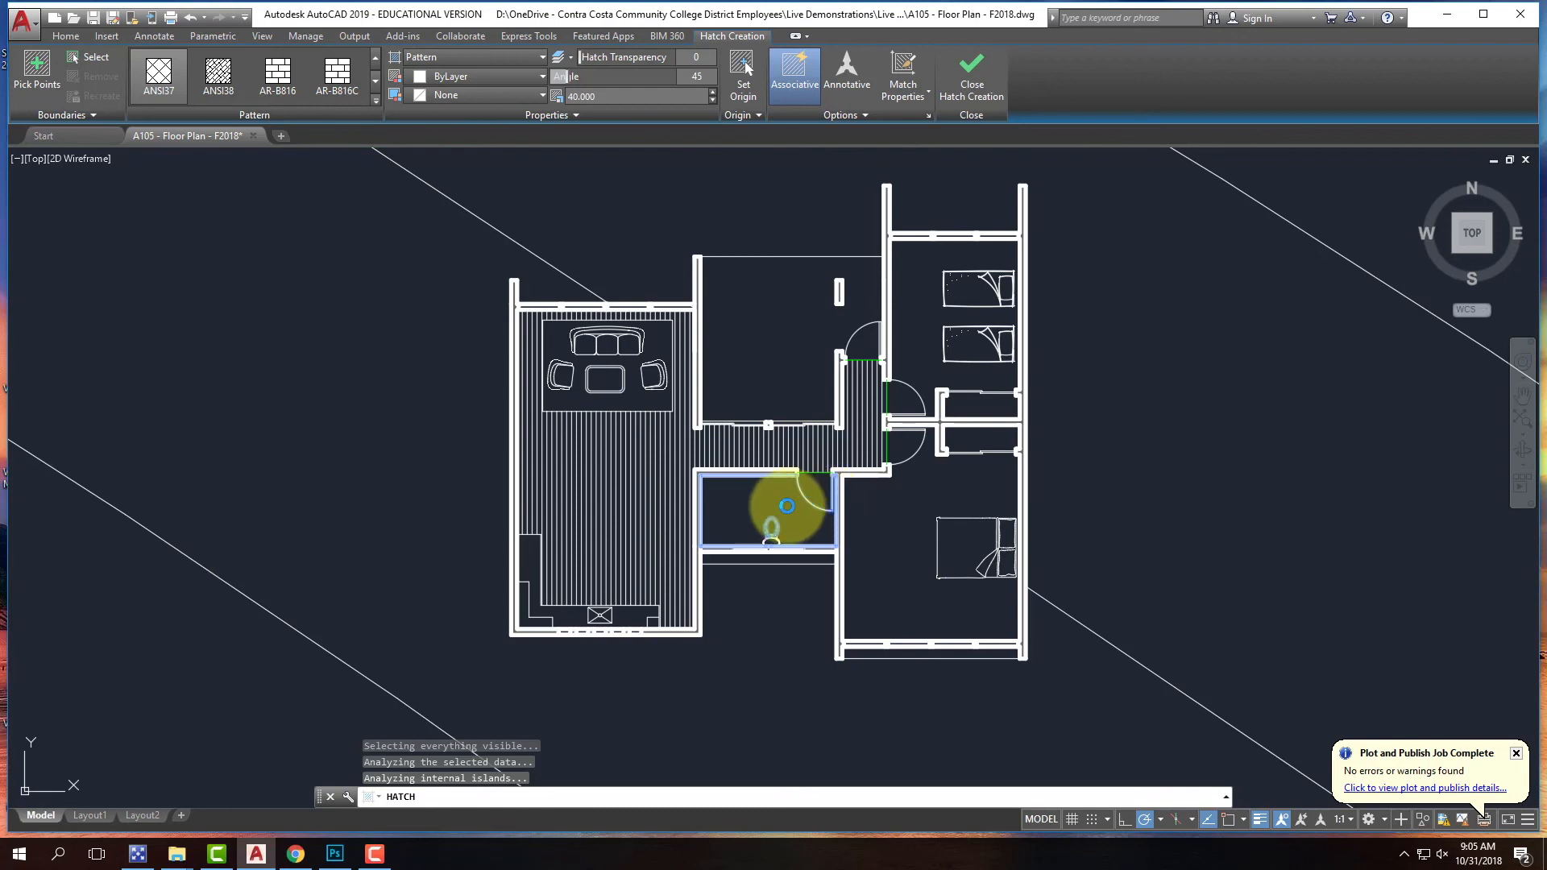
pyautogui.press('Escape')
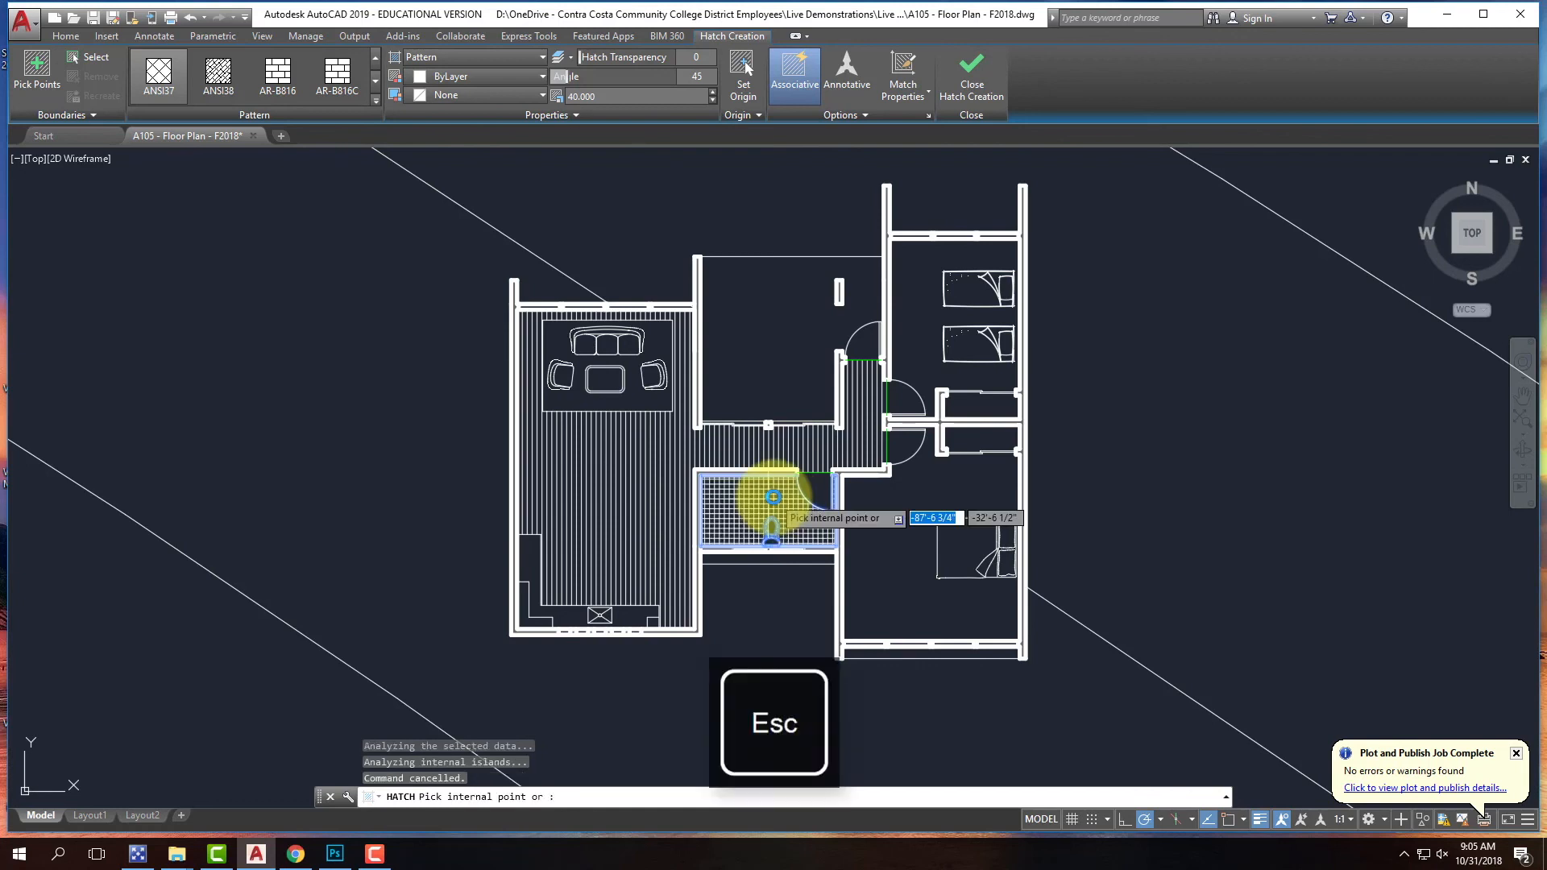
pyautogui.press('Escape')
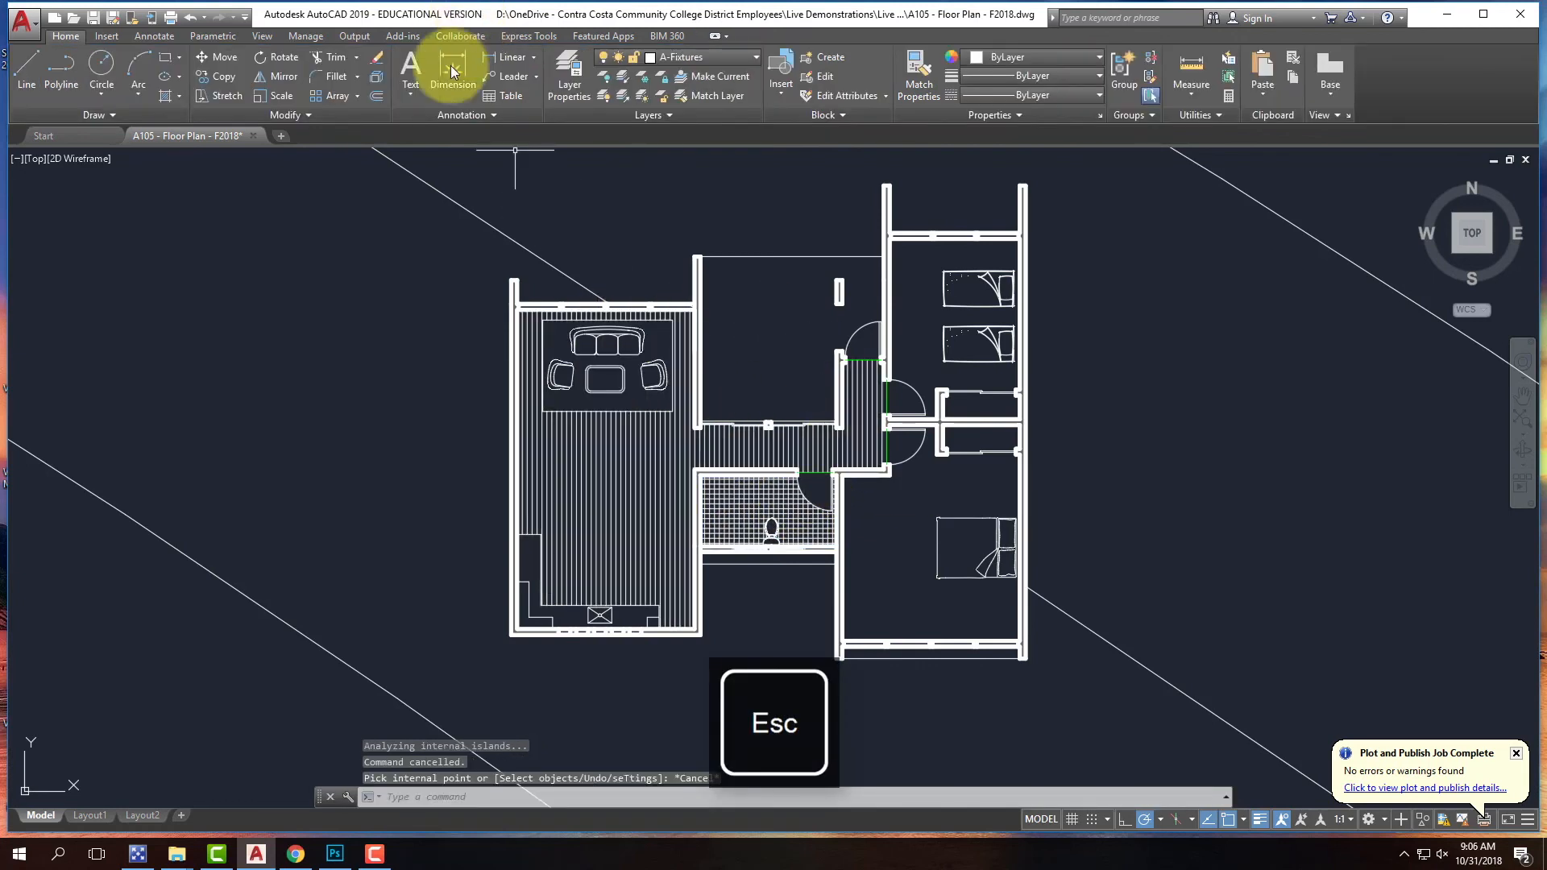
# - Delete the crosshatch from the bathroom floor
pyautogui.scroll(5, 777, 524)
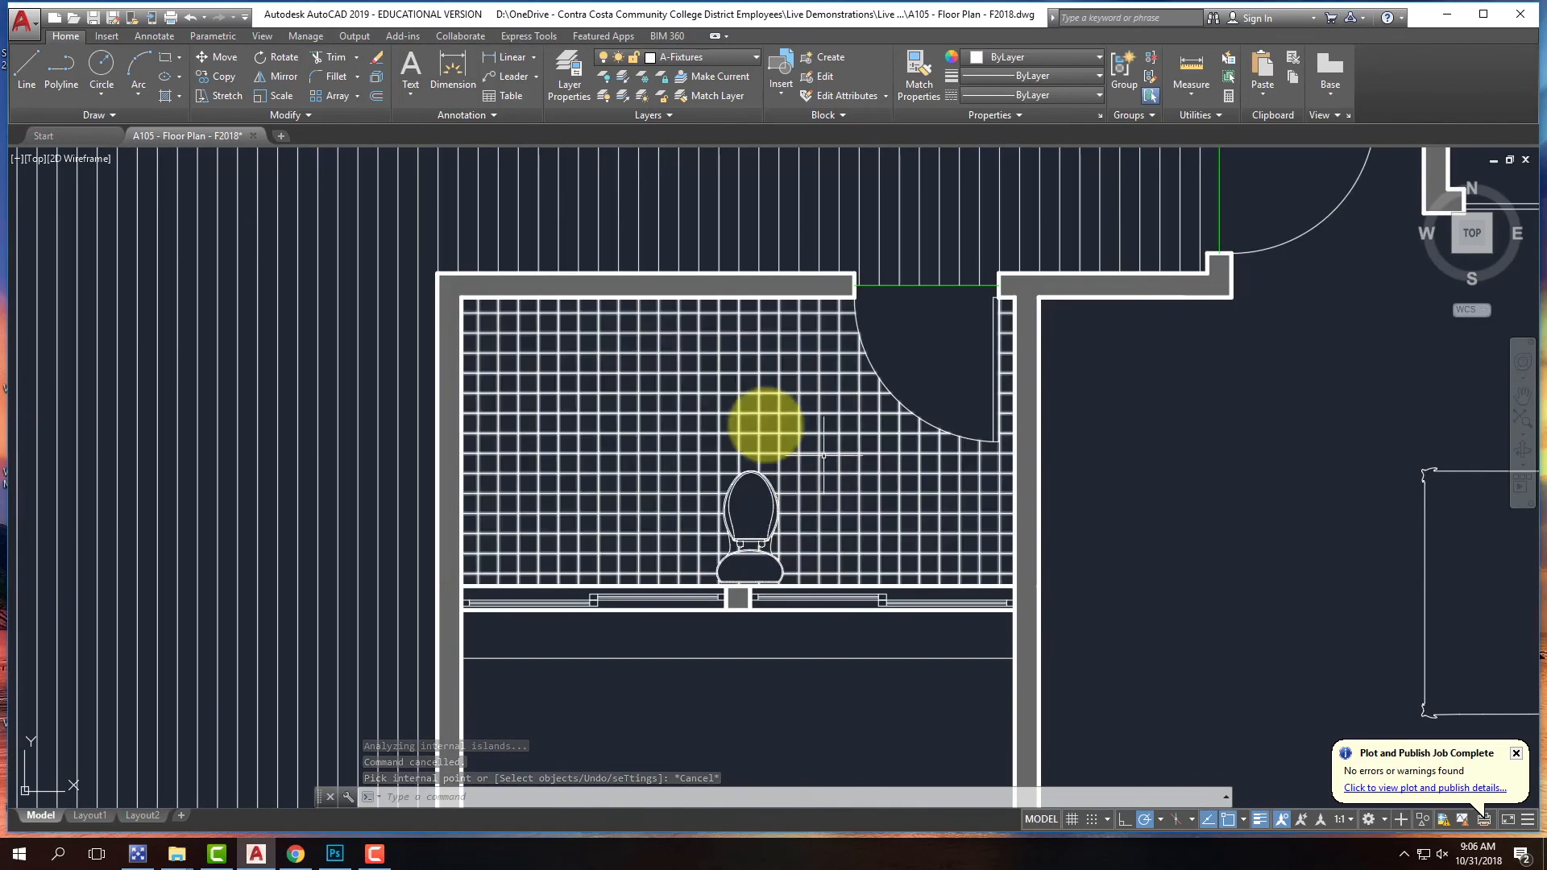
pyautogui.click(698, 384)
pyautogui.press('Delete')
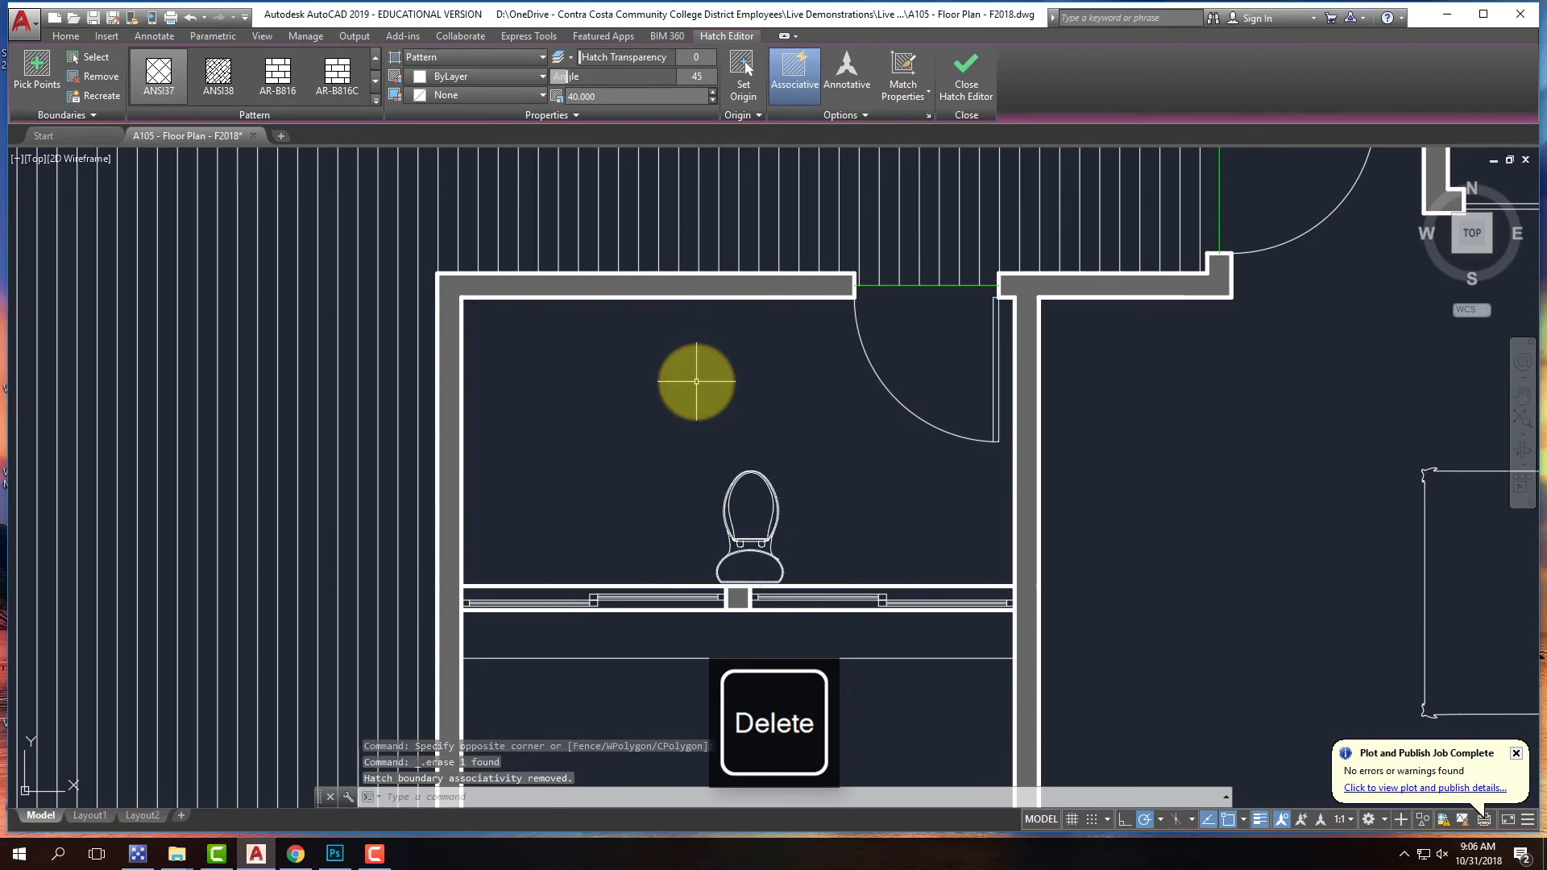
# - Apply an AR-B816C hatch to the entry area above the hallway, including the swing area of its door
pyautogui.scroll(-5, 709, 442)
pyautogui.scroll(2, 708, 403)
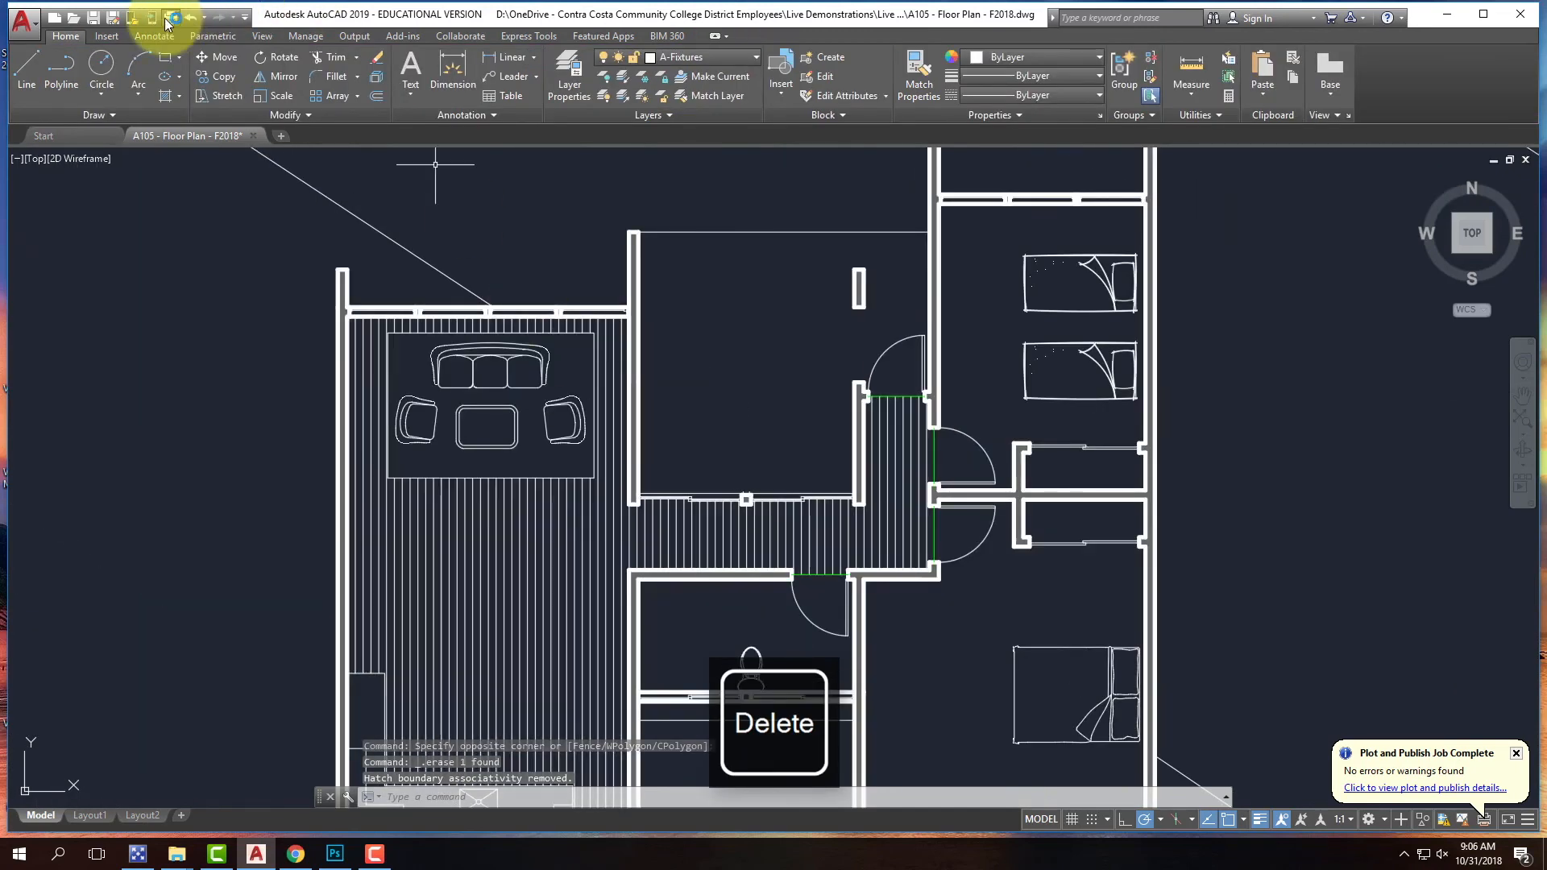
pyautogui.click(165, 96)
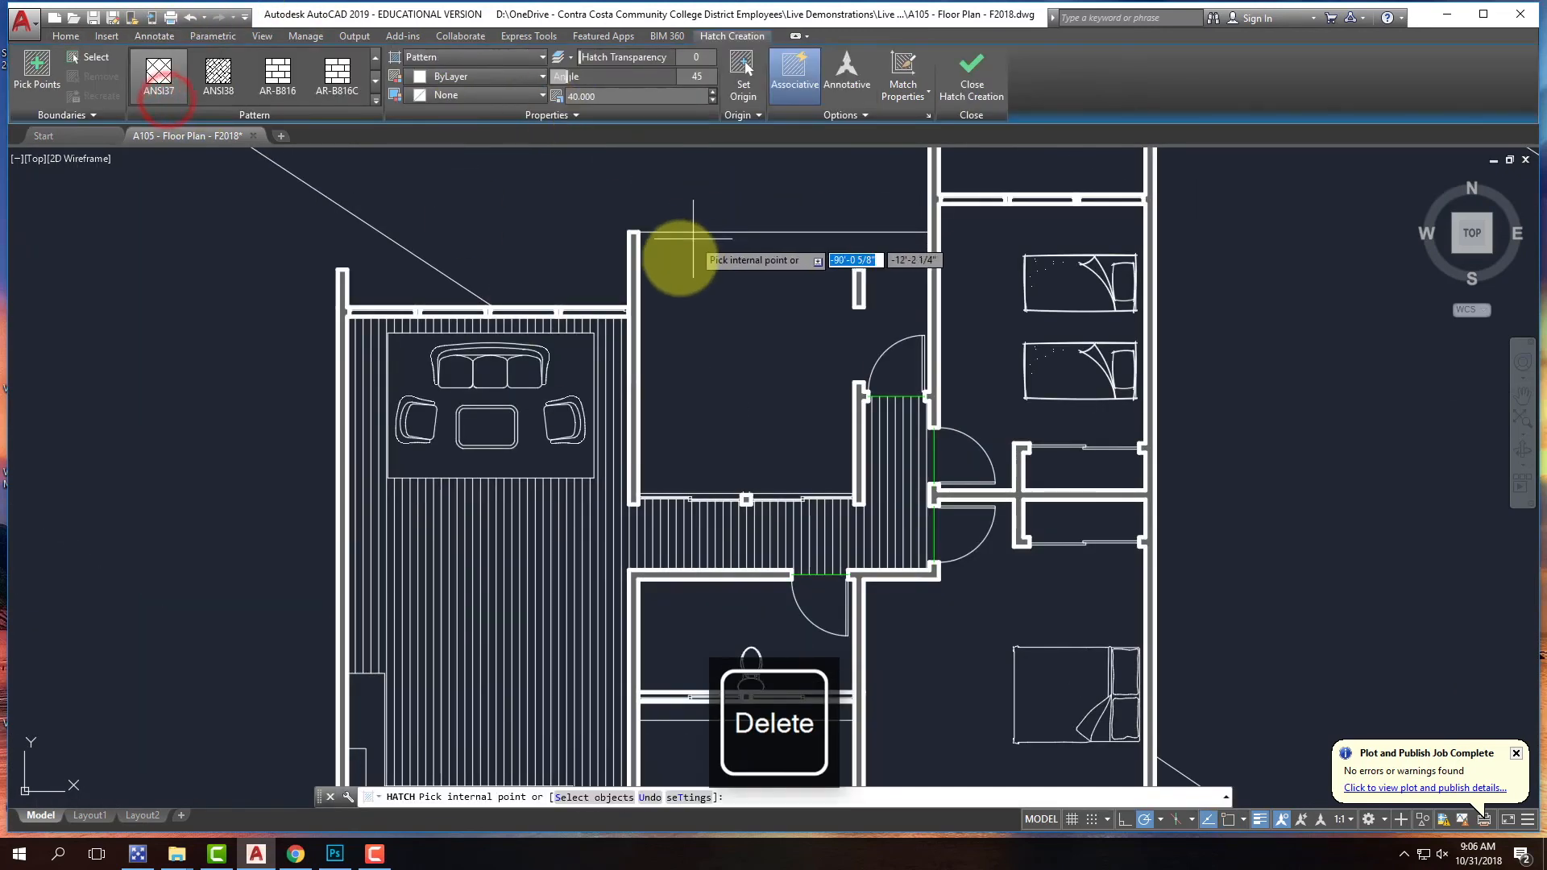
pyautogui.click(278, 72)
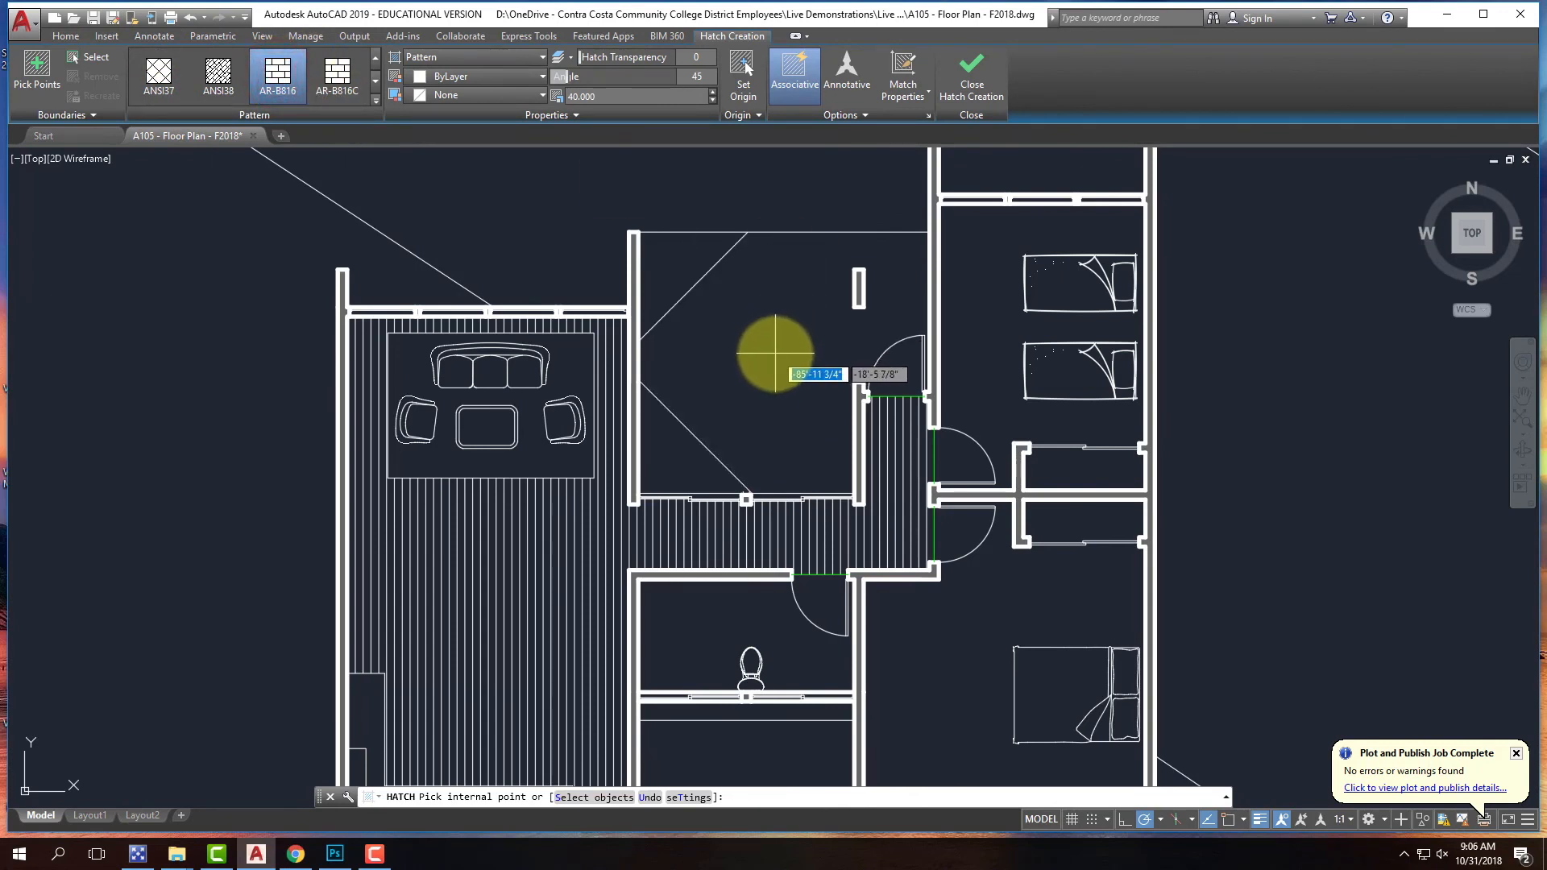
pyautogui.click(339, 71)
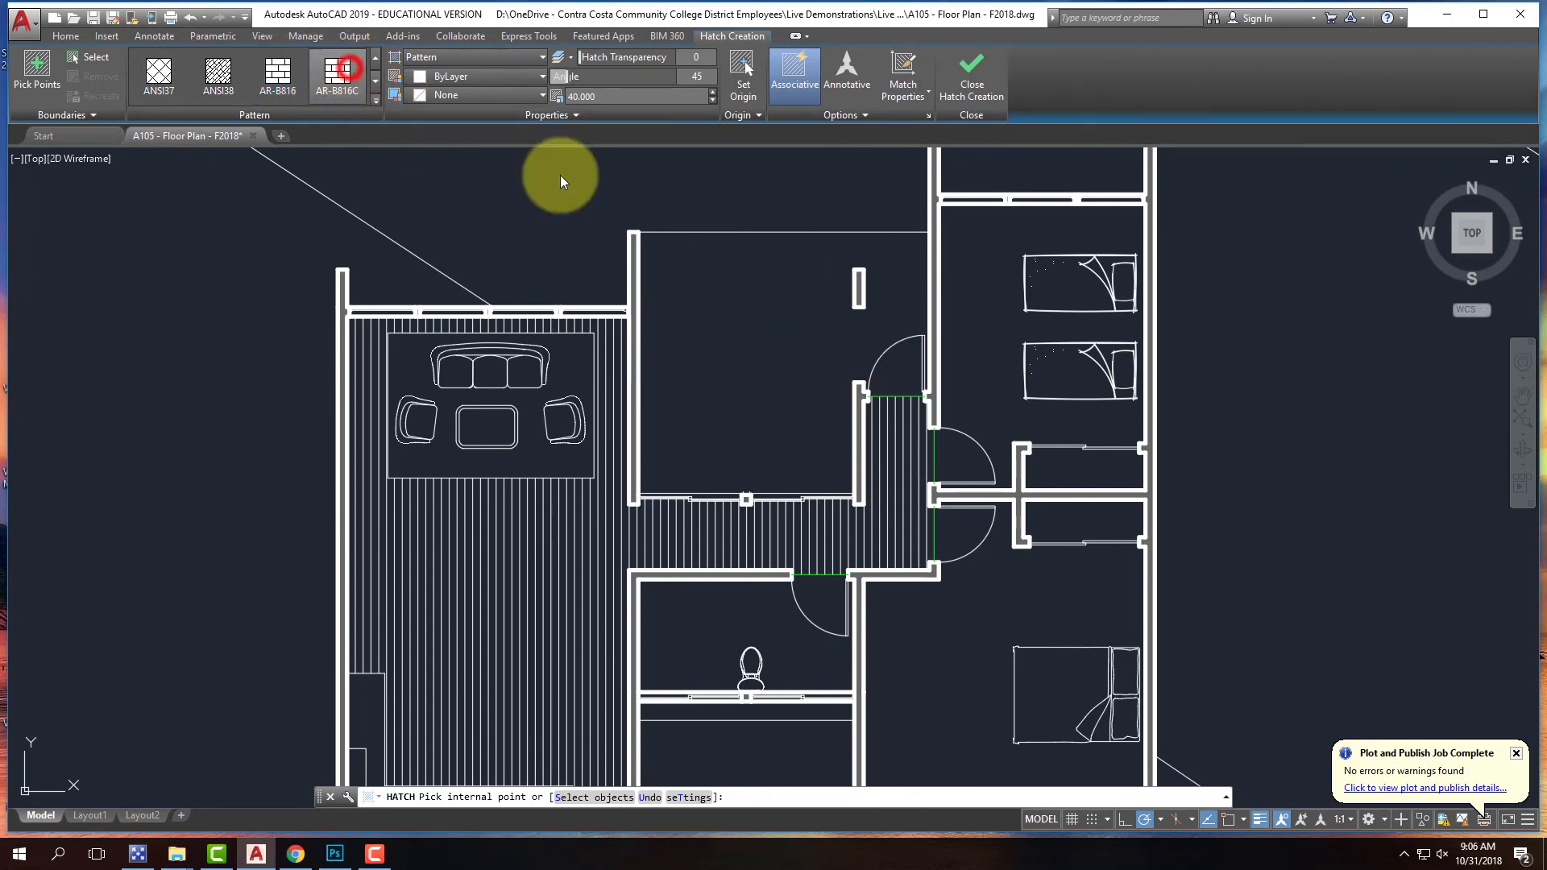
pyautogui.click(736, 353)
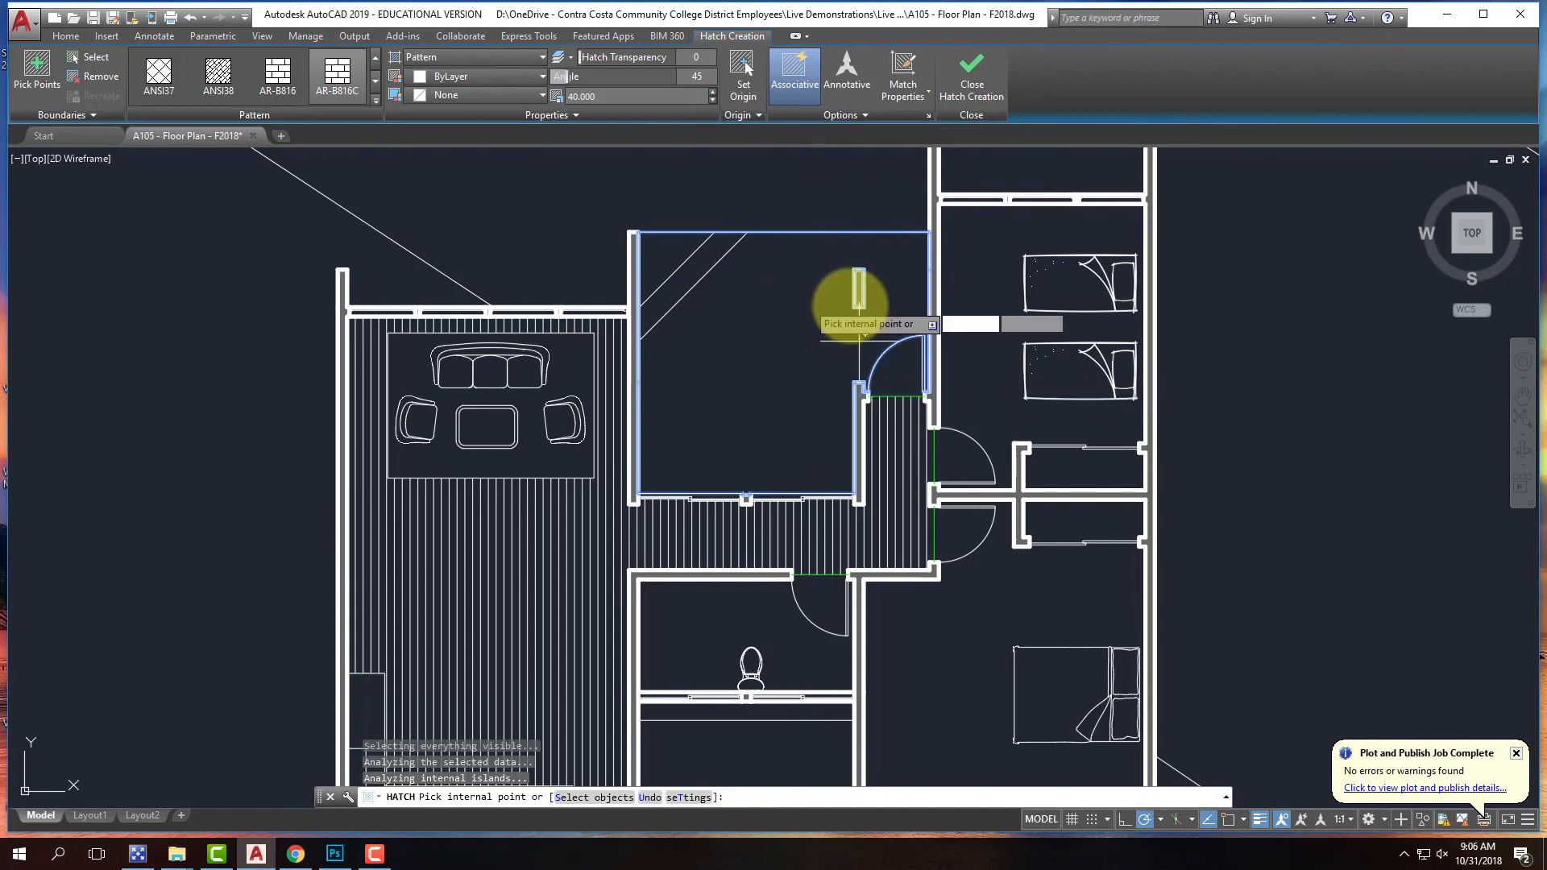
pyautogui.click(903, 361)
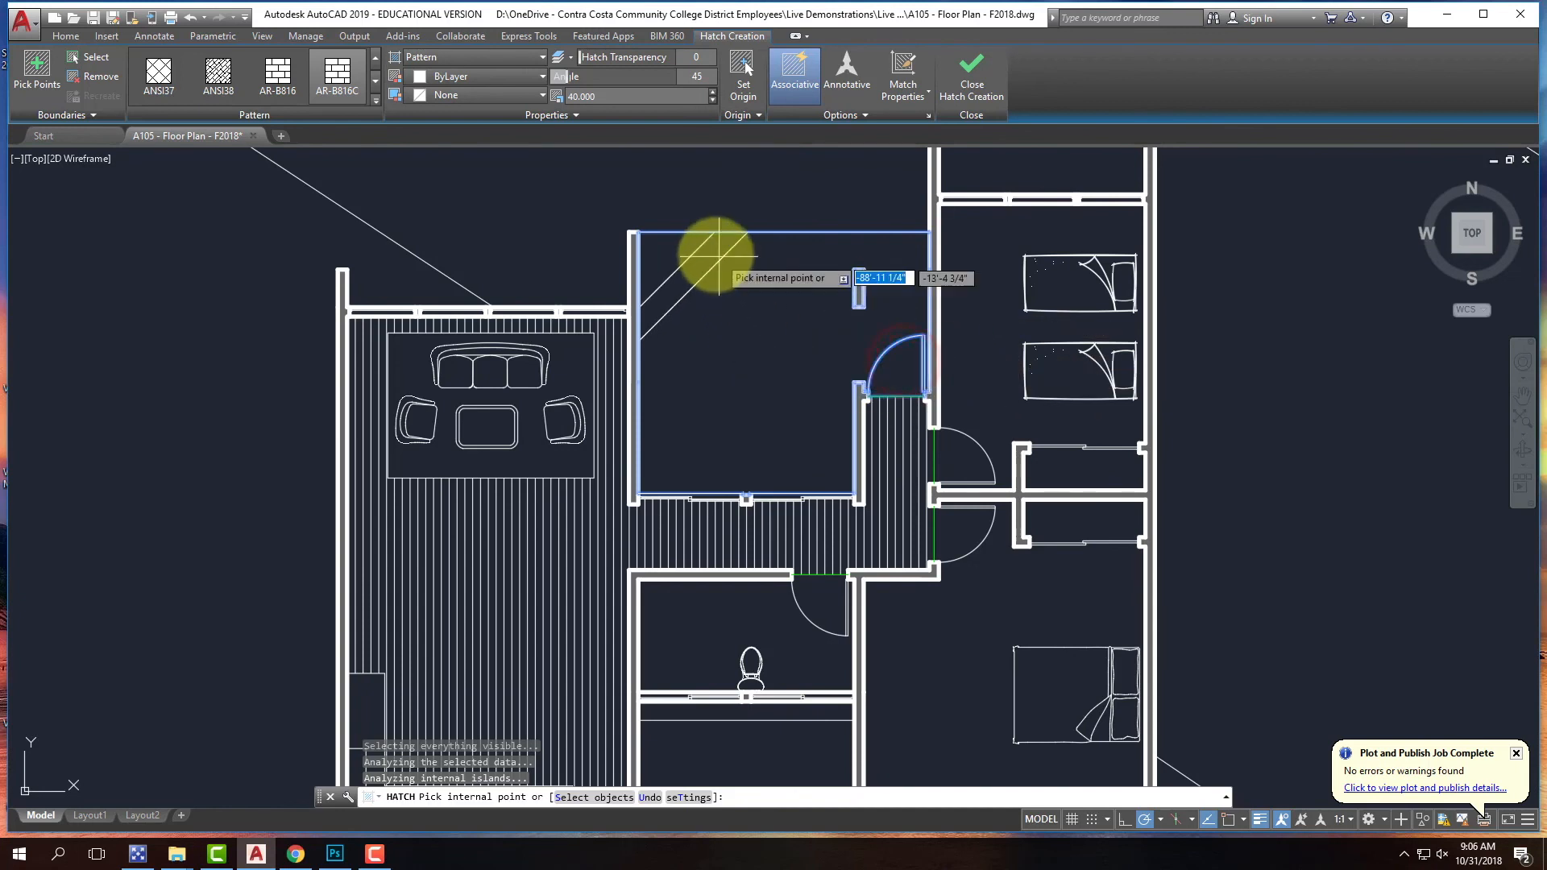
# - Set the entry area hatch to scale 1.5 and angle 0, and finish the hatch
pyautogui.click(615, 95)
pyautogui.write('1')
pyautogui.press('Tab')
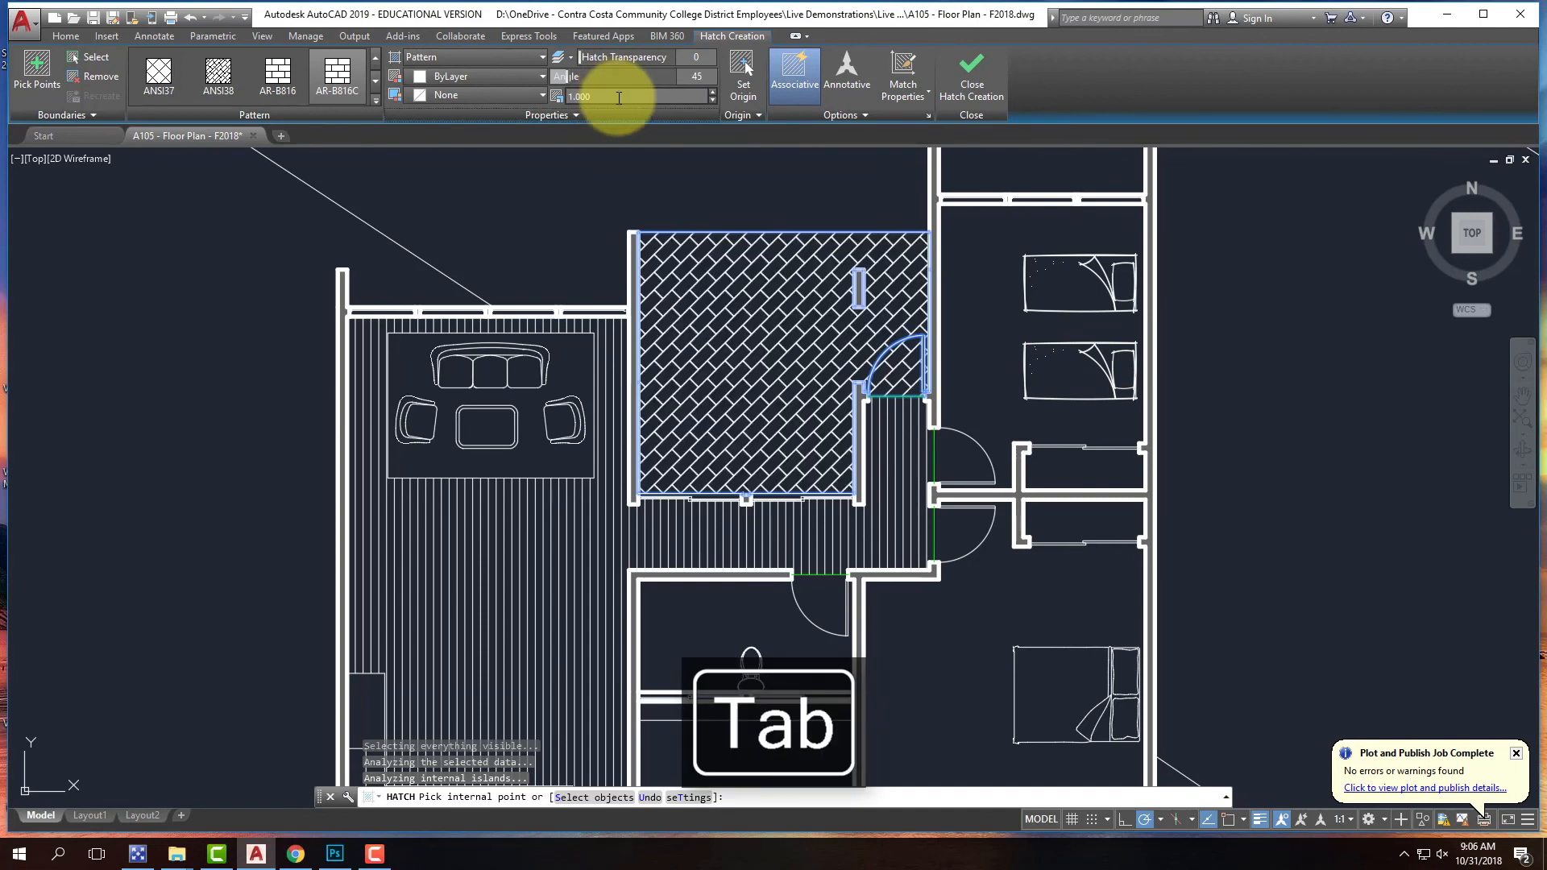
pyautogui.doubleClick(606, 95)
pyautogui.write('1.5')
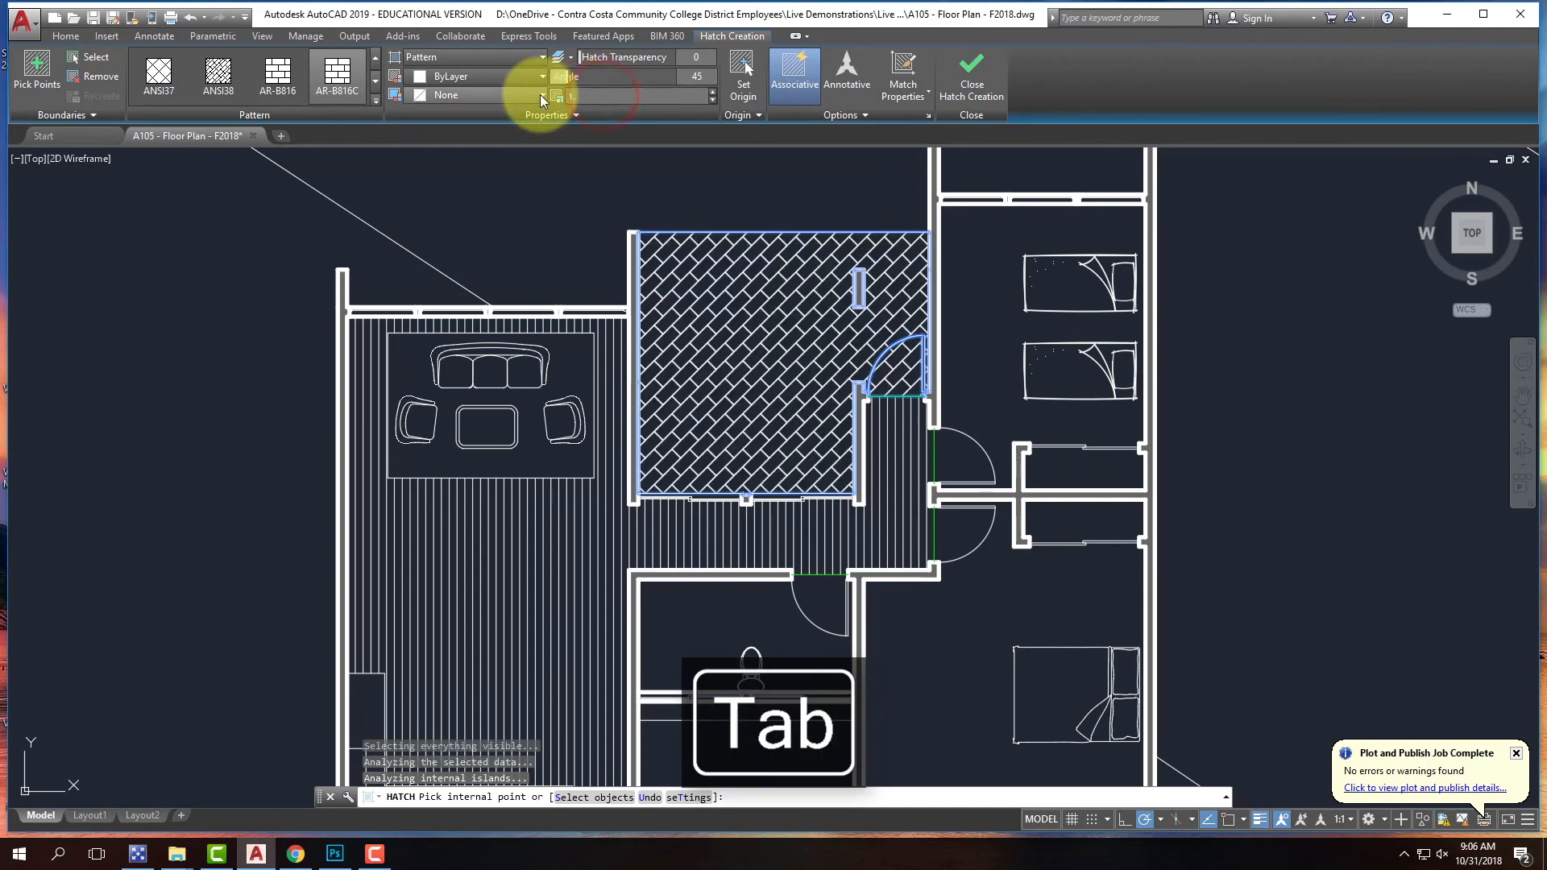
pyautogui.press('Tab')
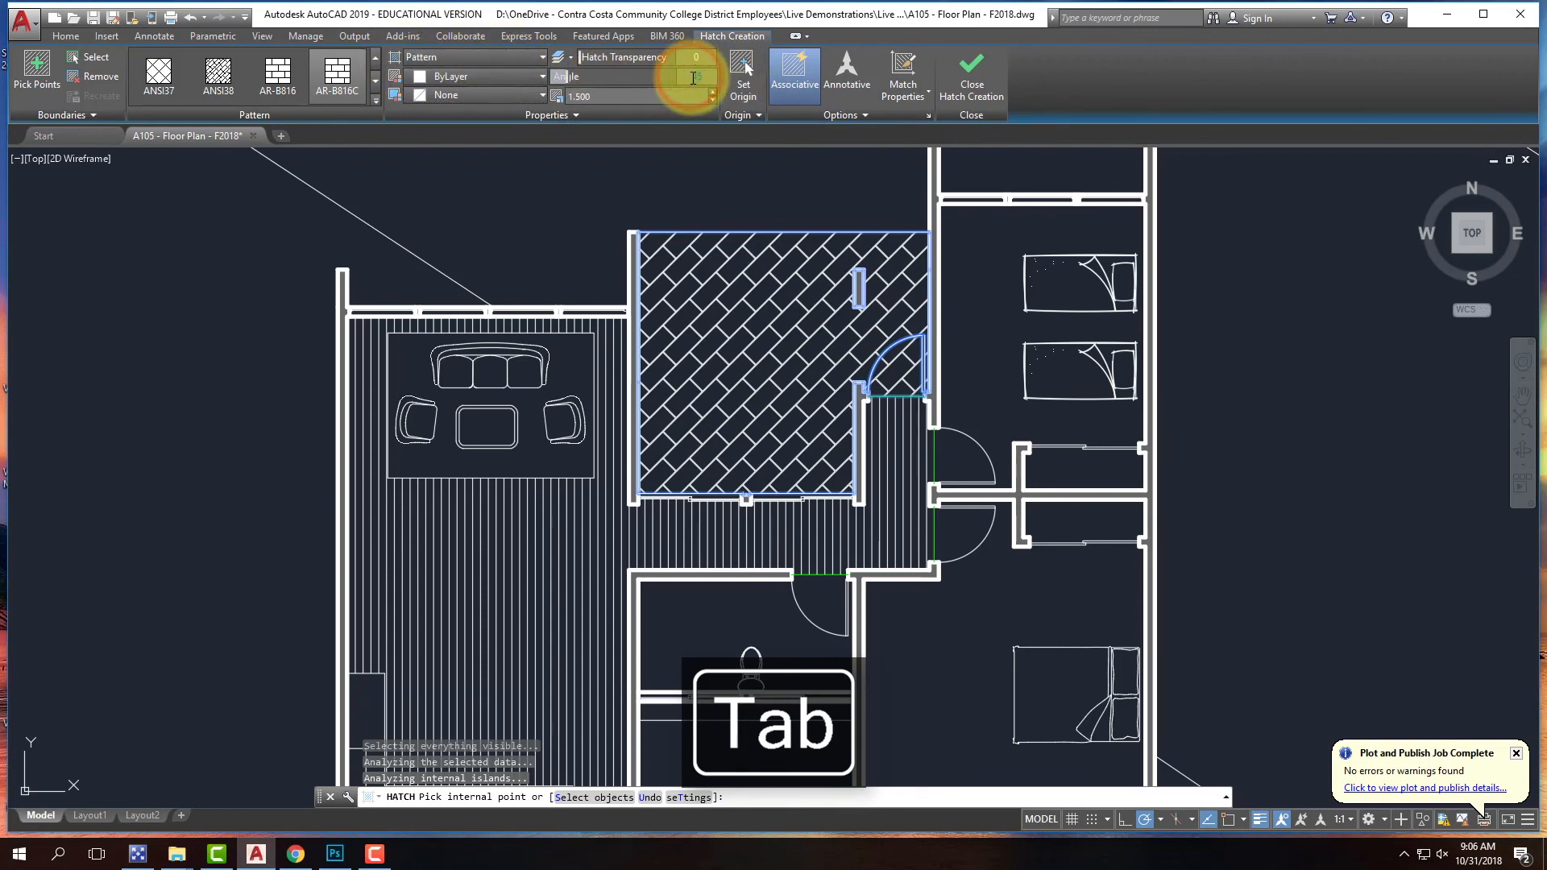
pyautogui.press('Tab')
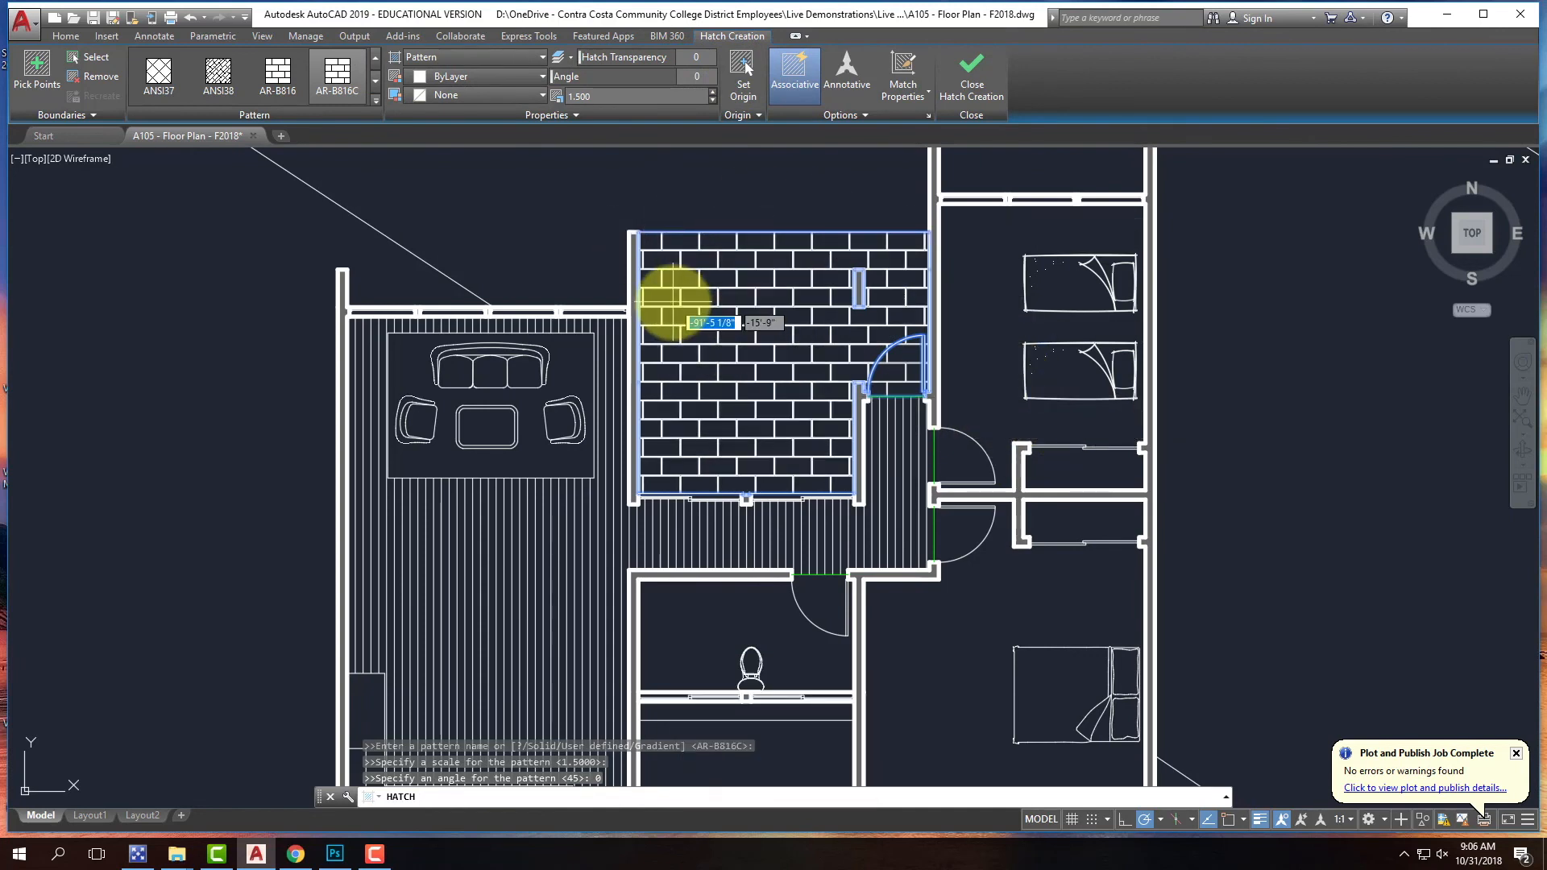
pyautogui.press('Return')
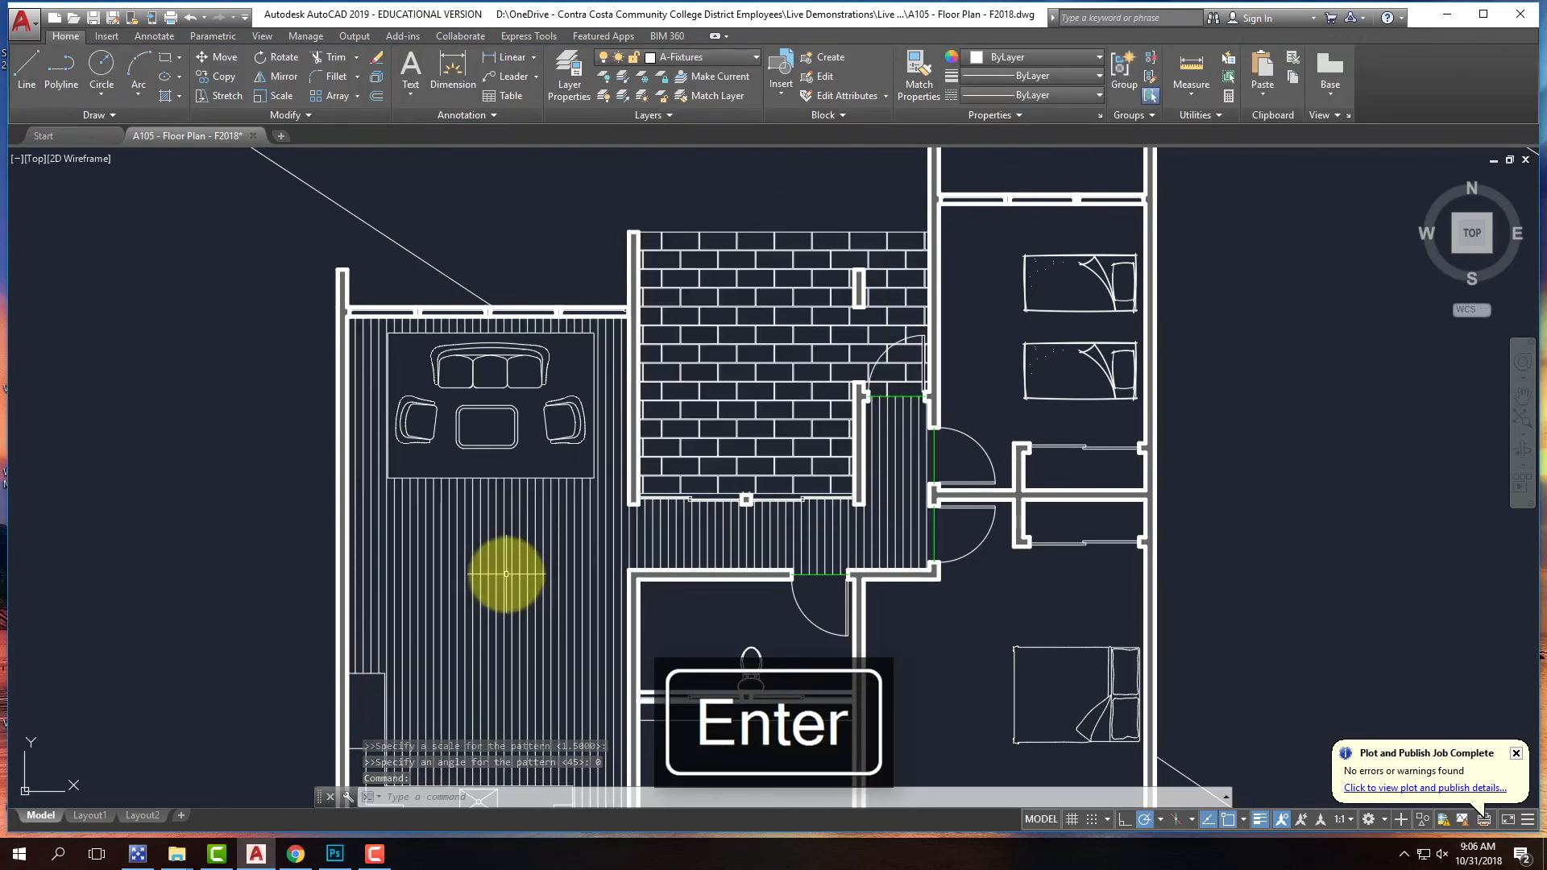
pyautogui.click(506, 574)
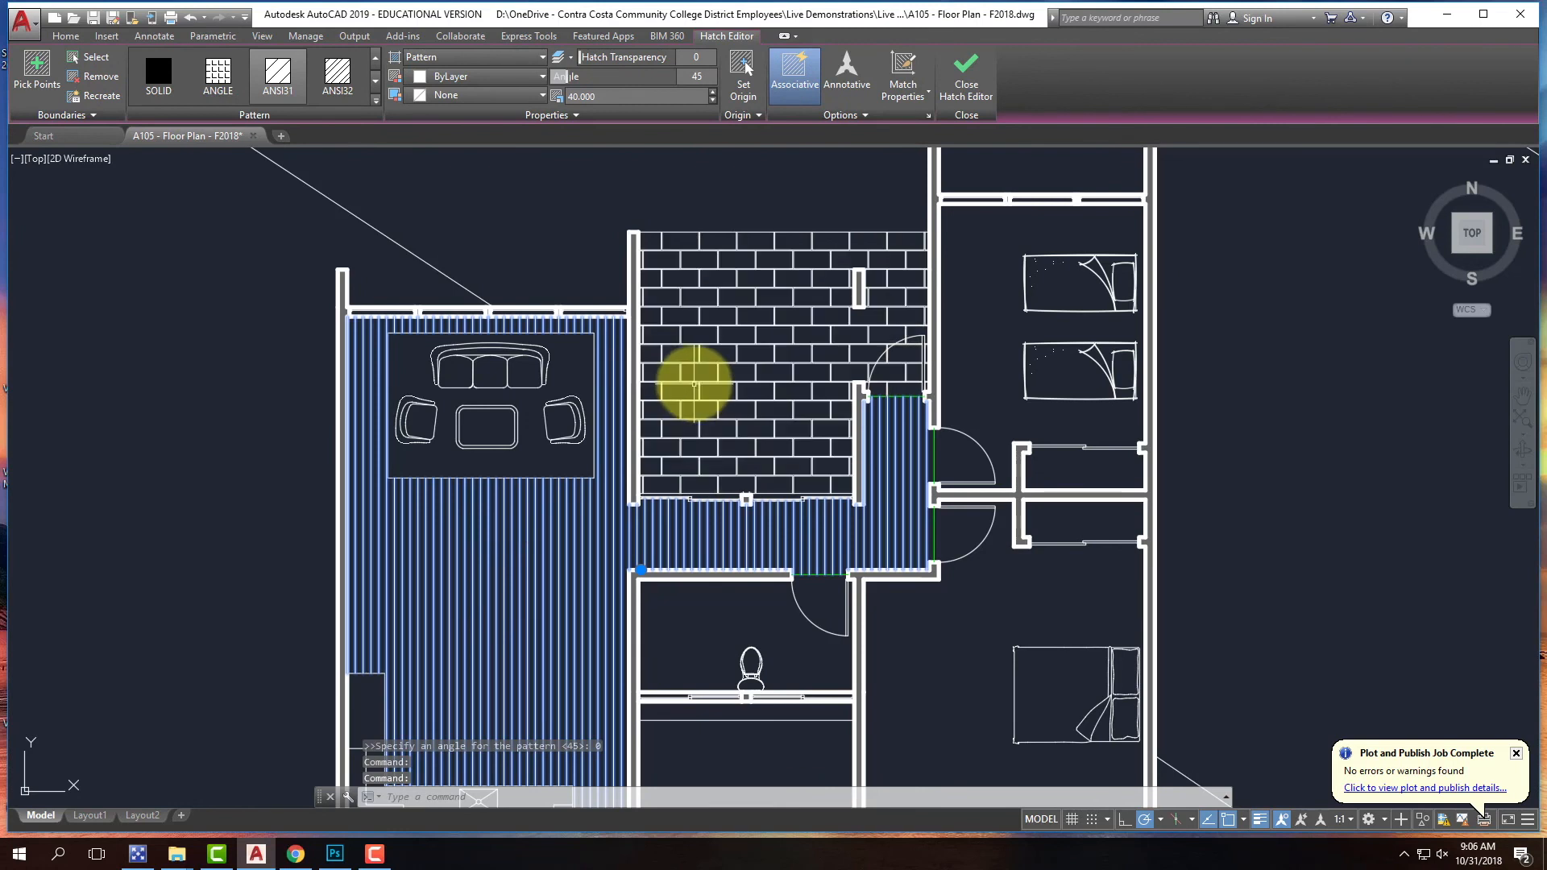
pyautogui.click(709, 377)
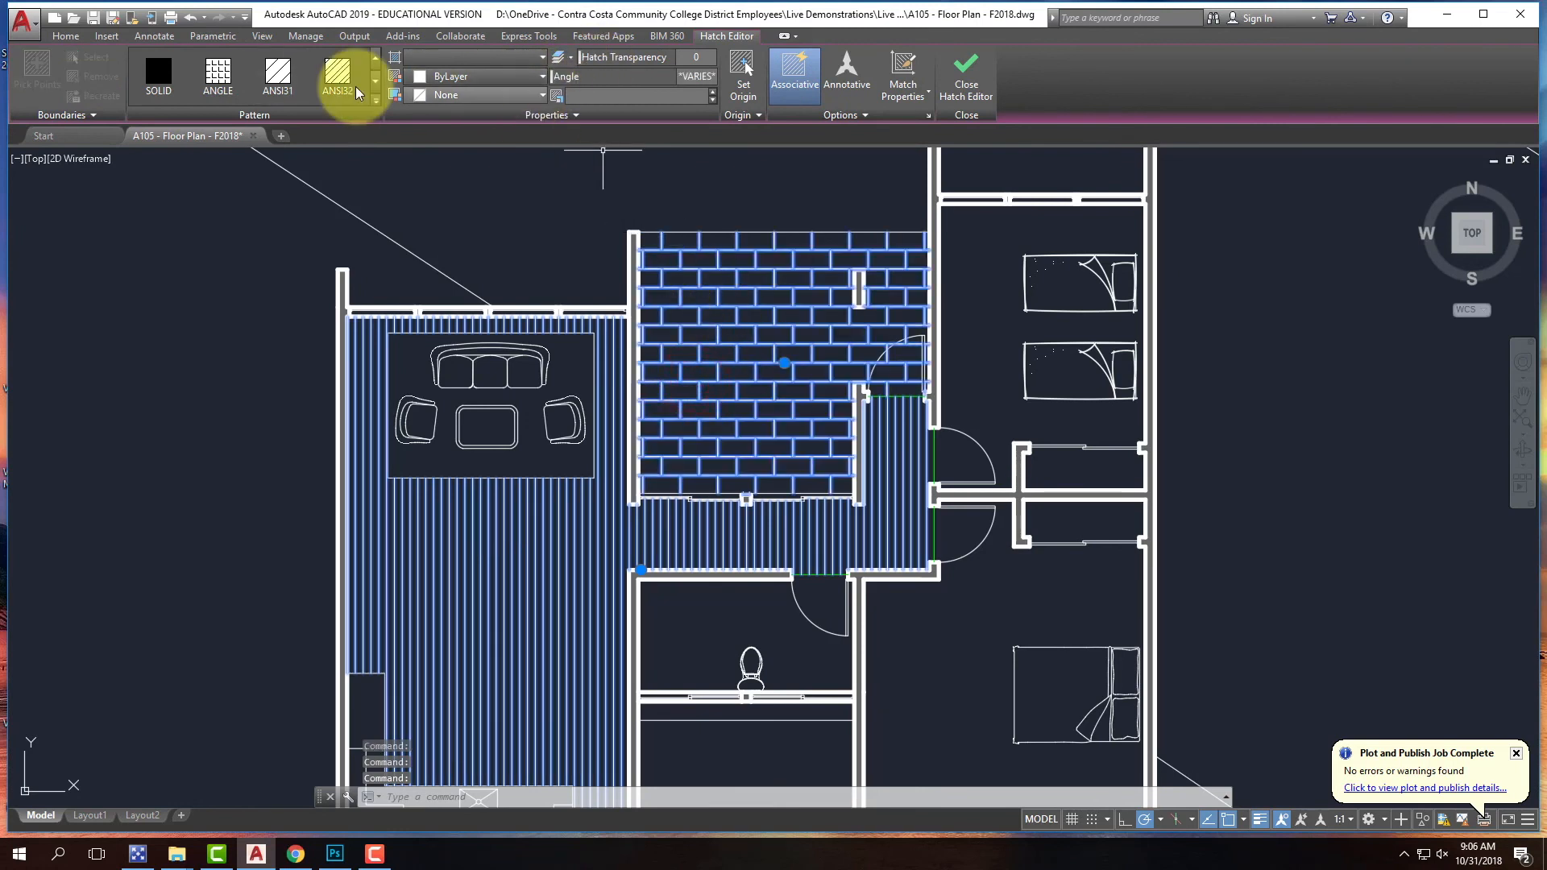
pyautogui.click(57, 37)
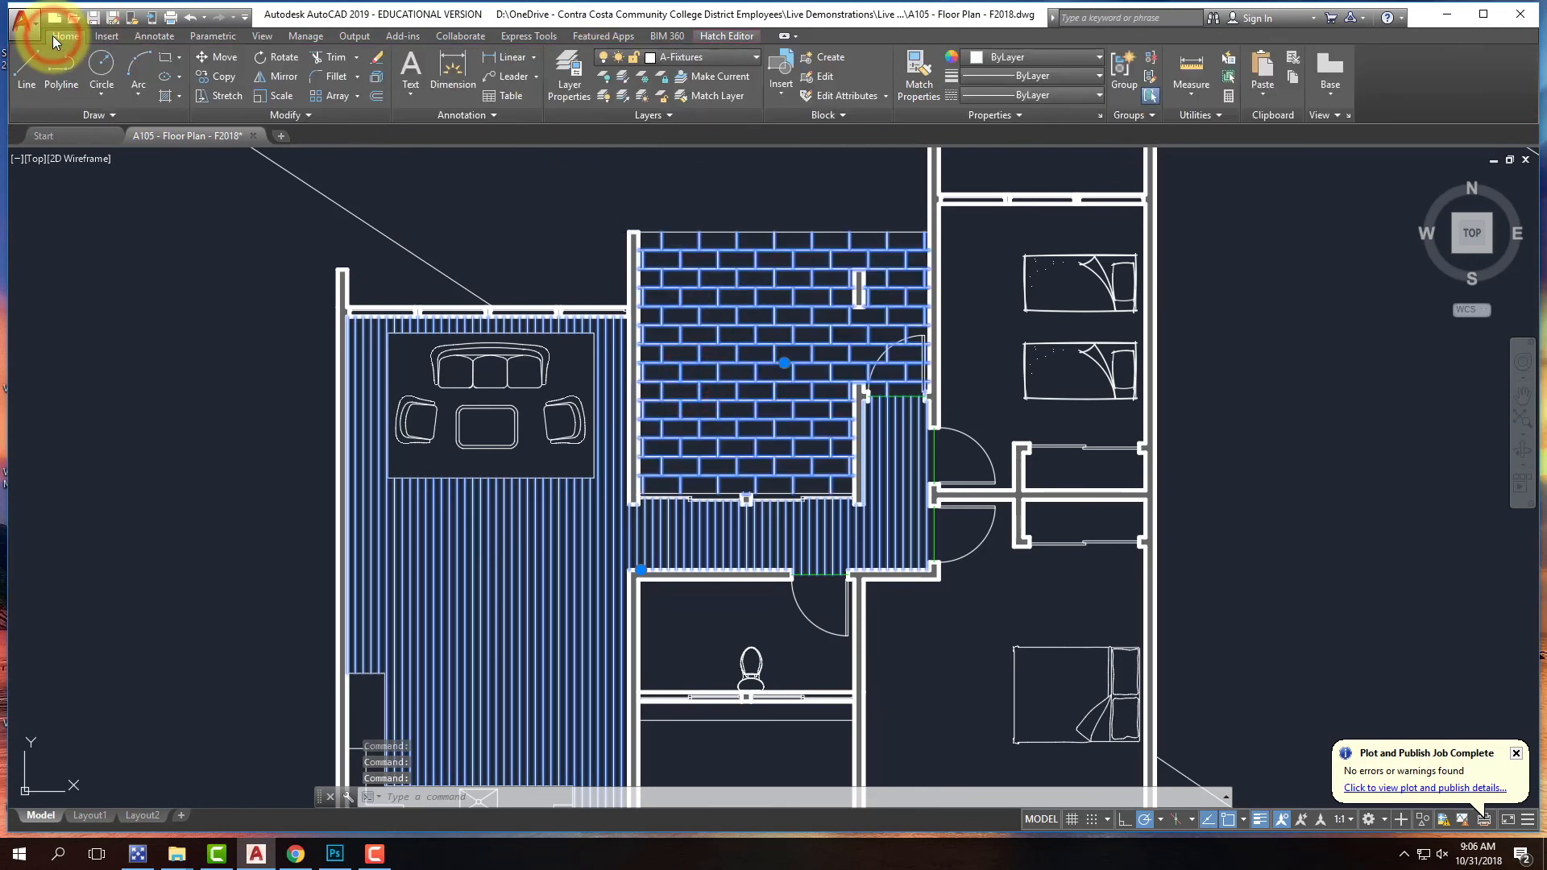
pyautogui.press('Escape')
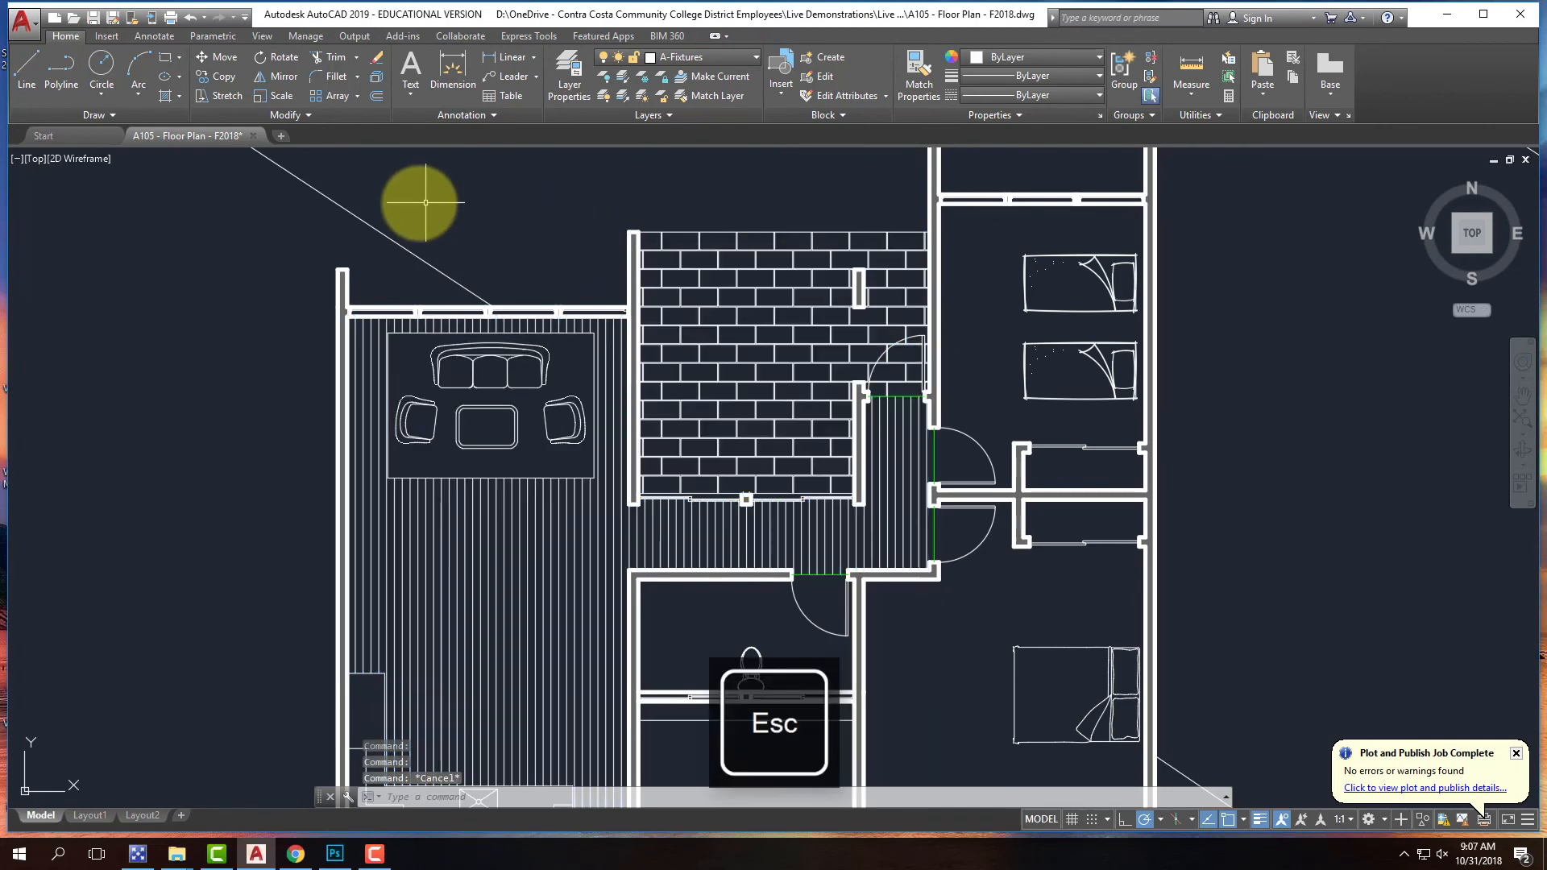
# - Plot the drawing with the previous plot settings to the Desktop JPG file A105 - Floor Plan - F2018-Model-6
pyautogui.scroll(-2, 378, 241)
pyautogui.click(171, 19)
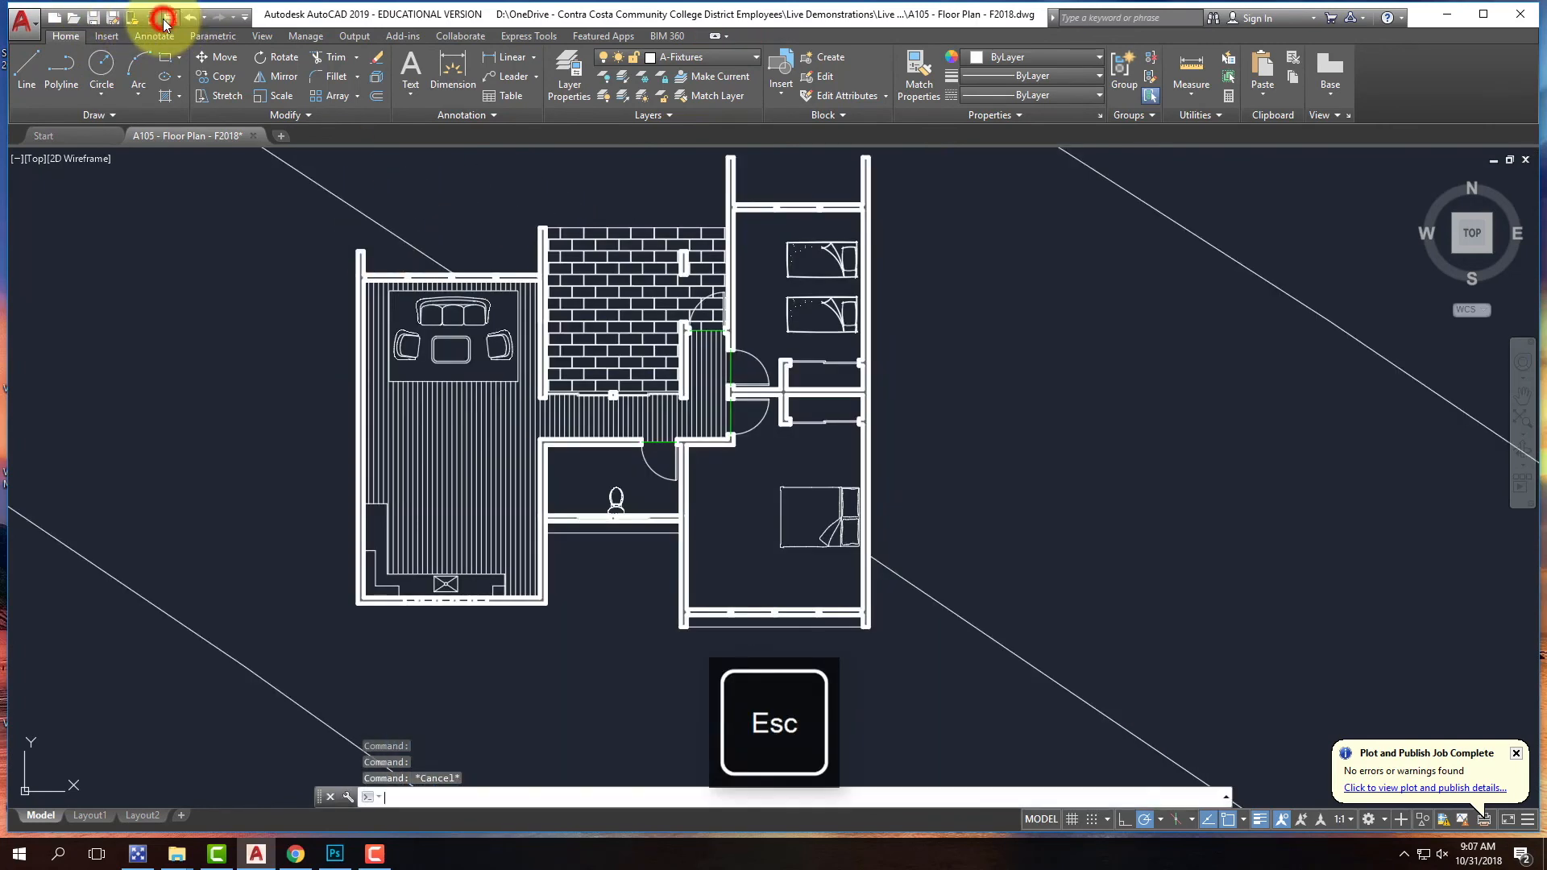
pyautogui.click(635, 257)
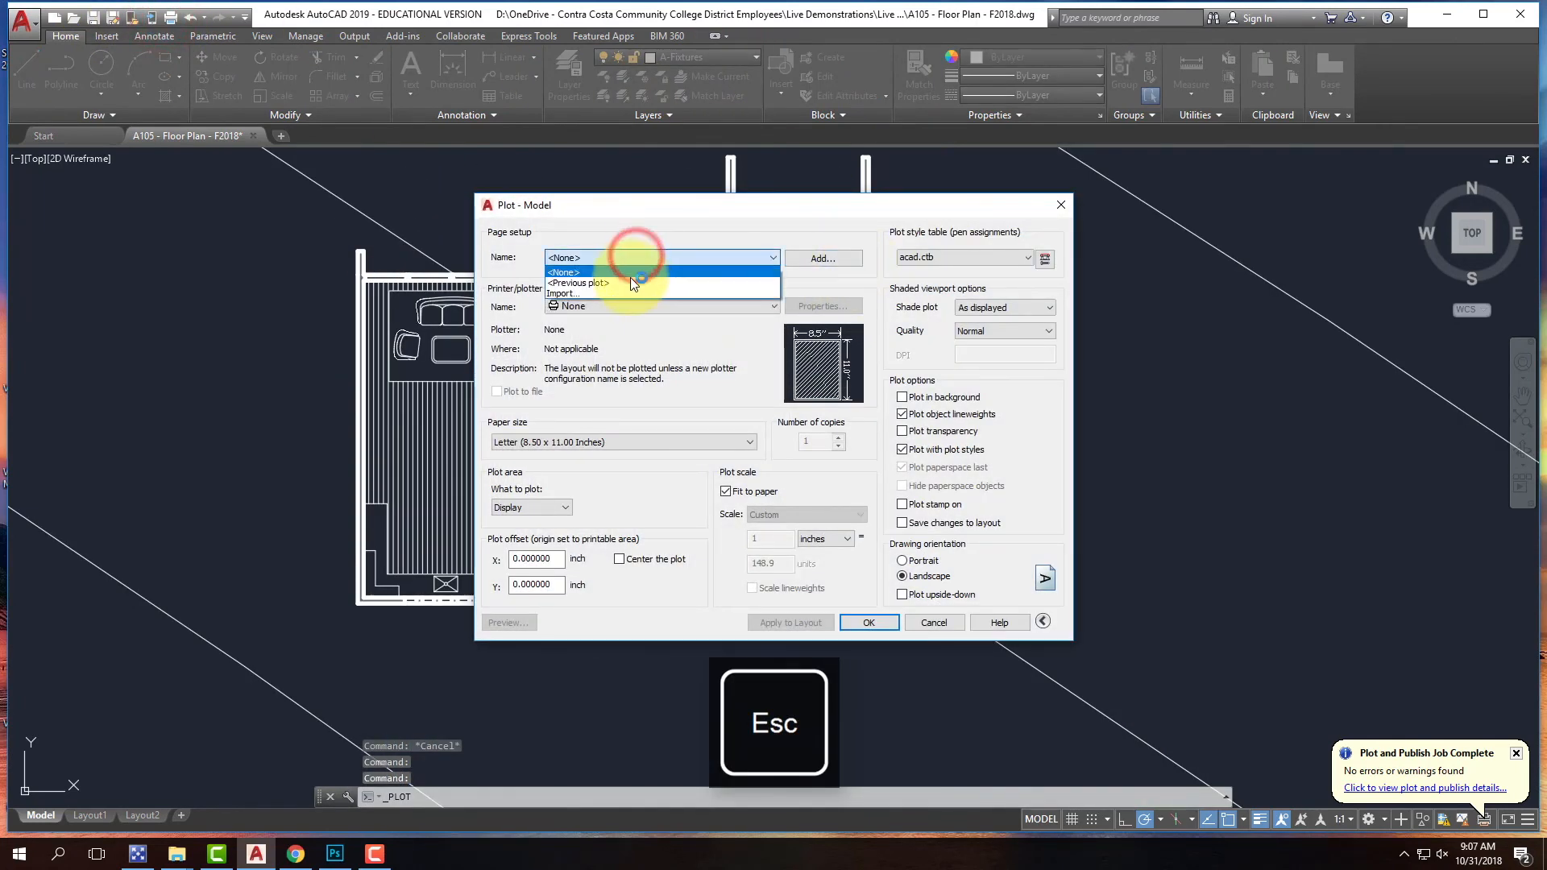
pyautogui.click(630, 282)
pyautogui.click(885, 619)
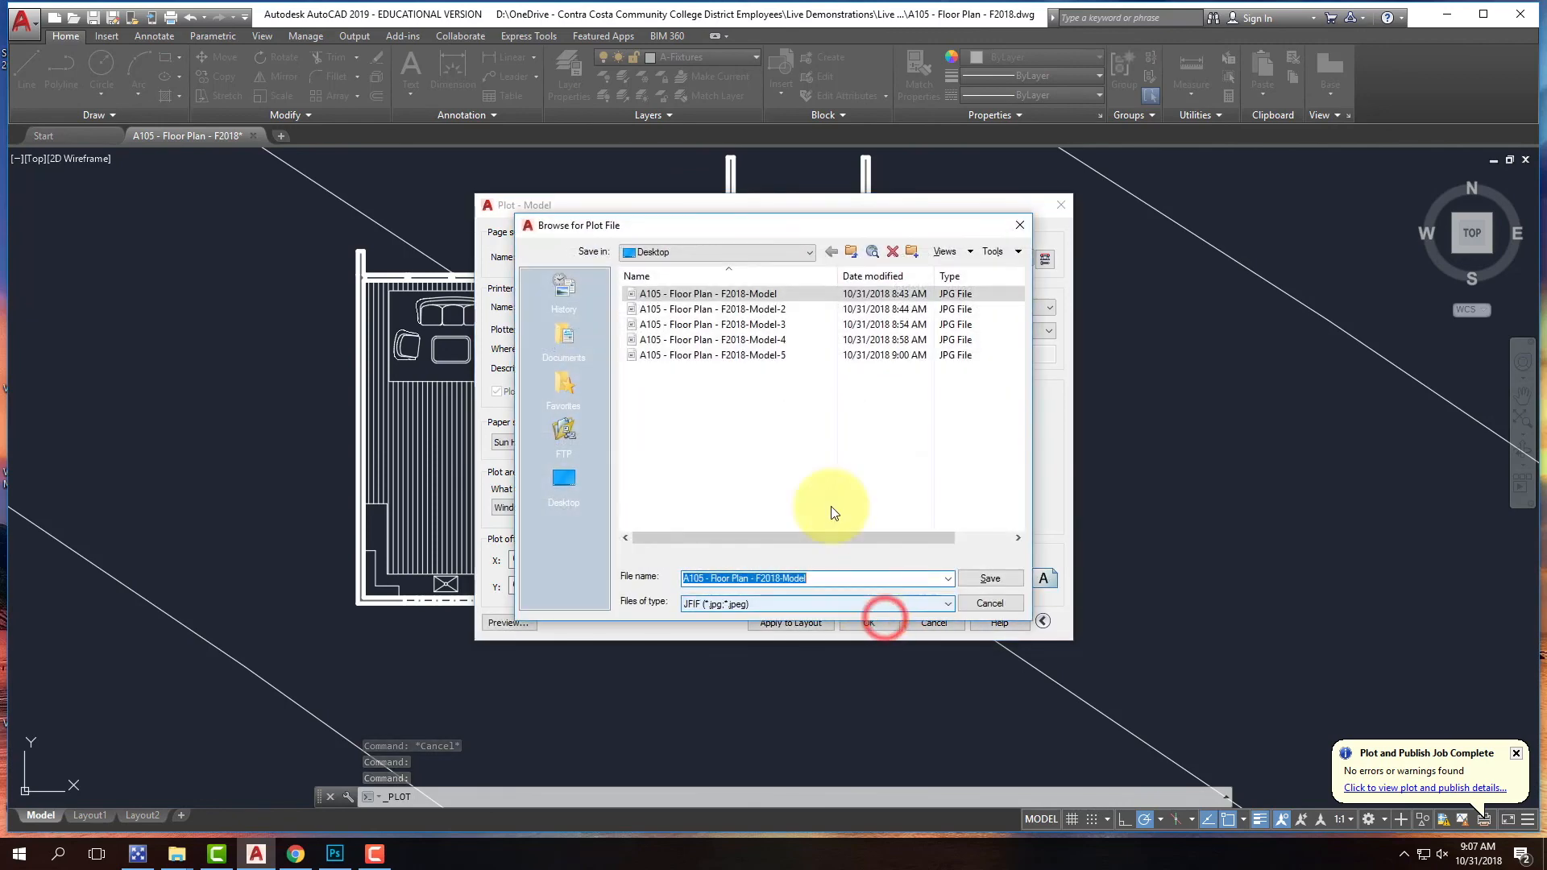
pyautogui.click(766, 354)
pyautogui.doubleClick(824, 579)
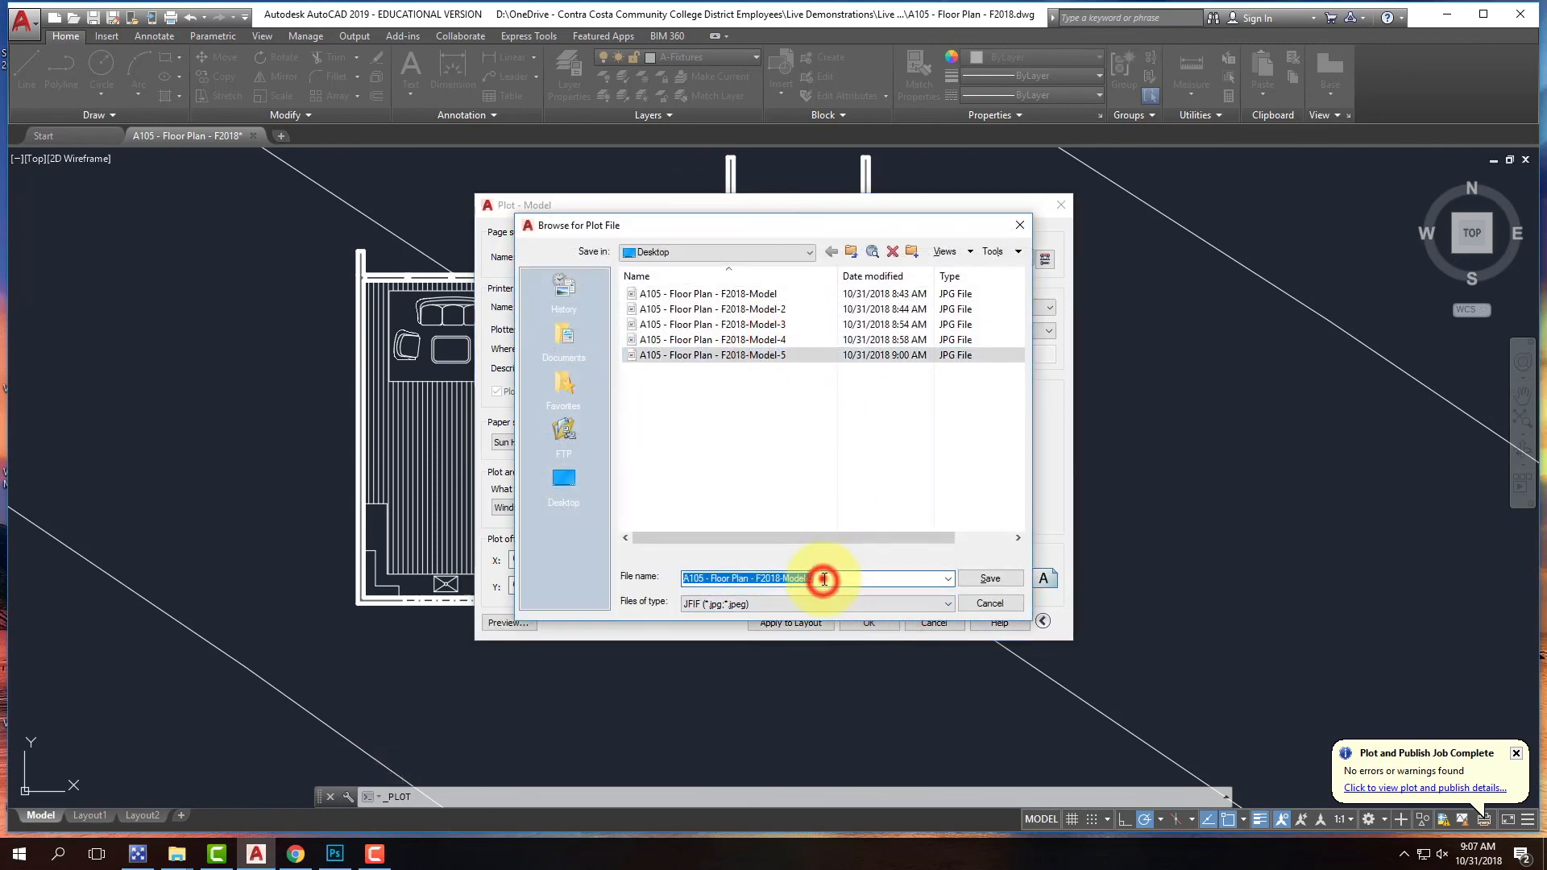
pyautogui.press('BackSpace')
pyautogui.write('6')
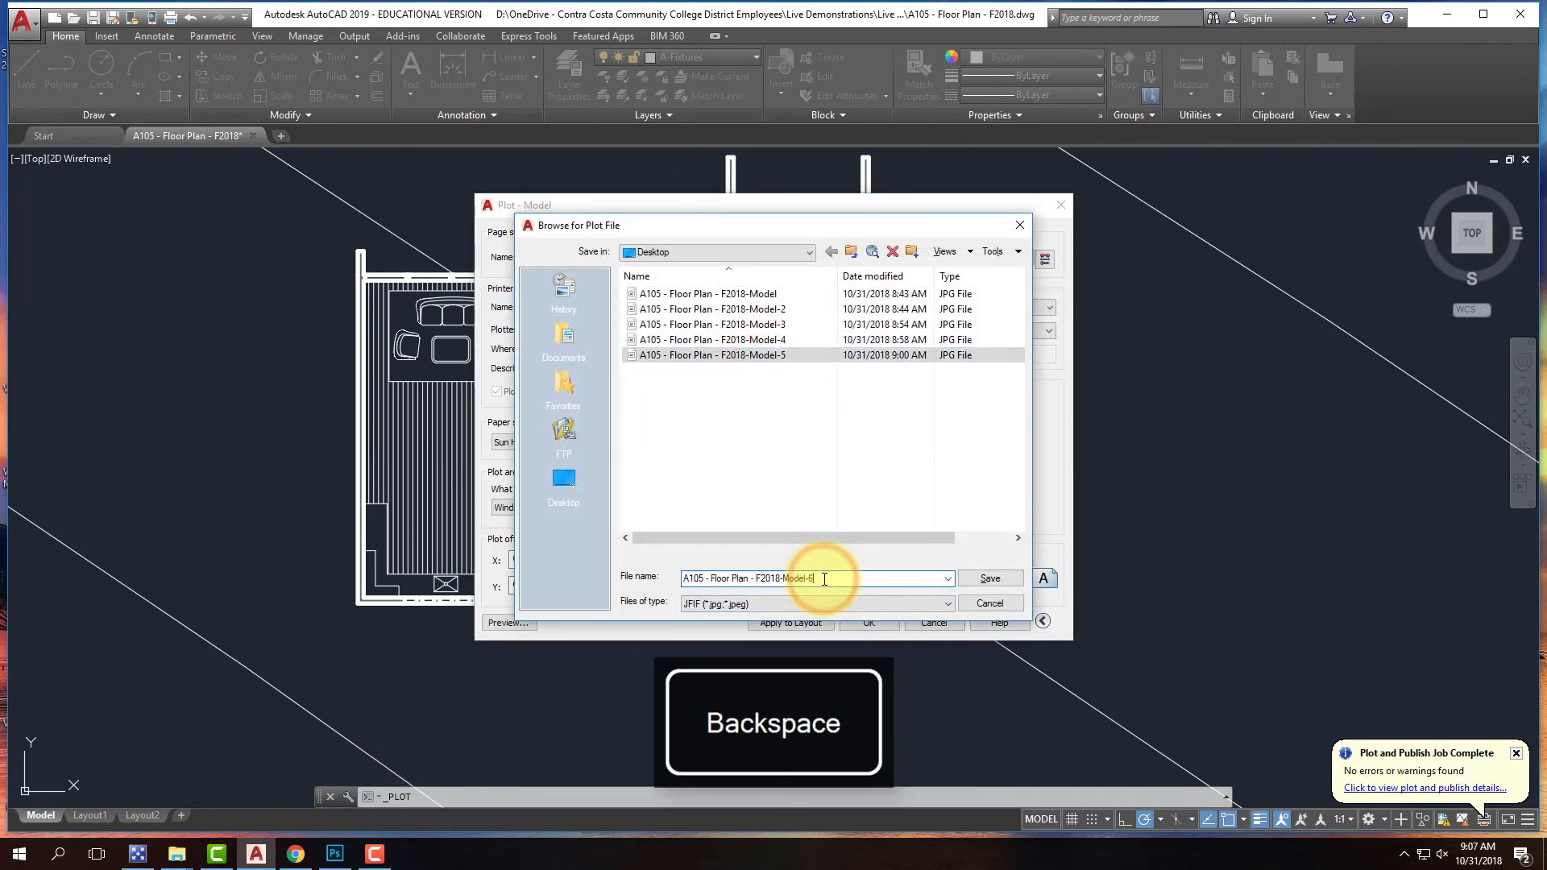
pyautogui.click(1014, 577)
# - Set the color of the living area and hallway floor hatch and the brick entry hatch to index color 253
pyautogui.click(459, 440)
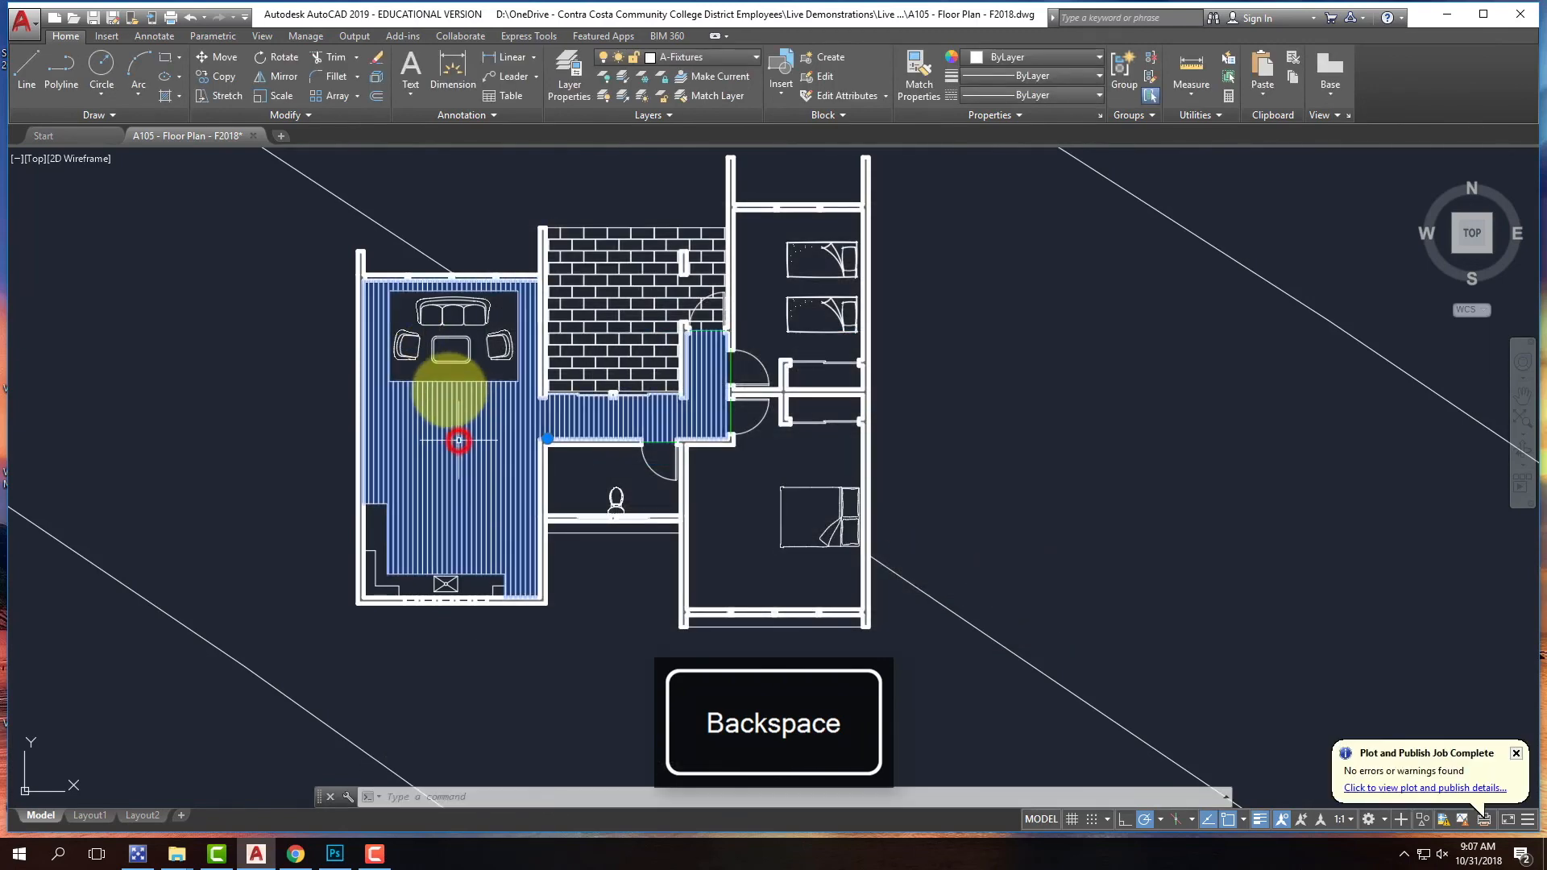
pyautogui.click(596, 304)
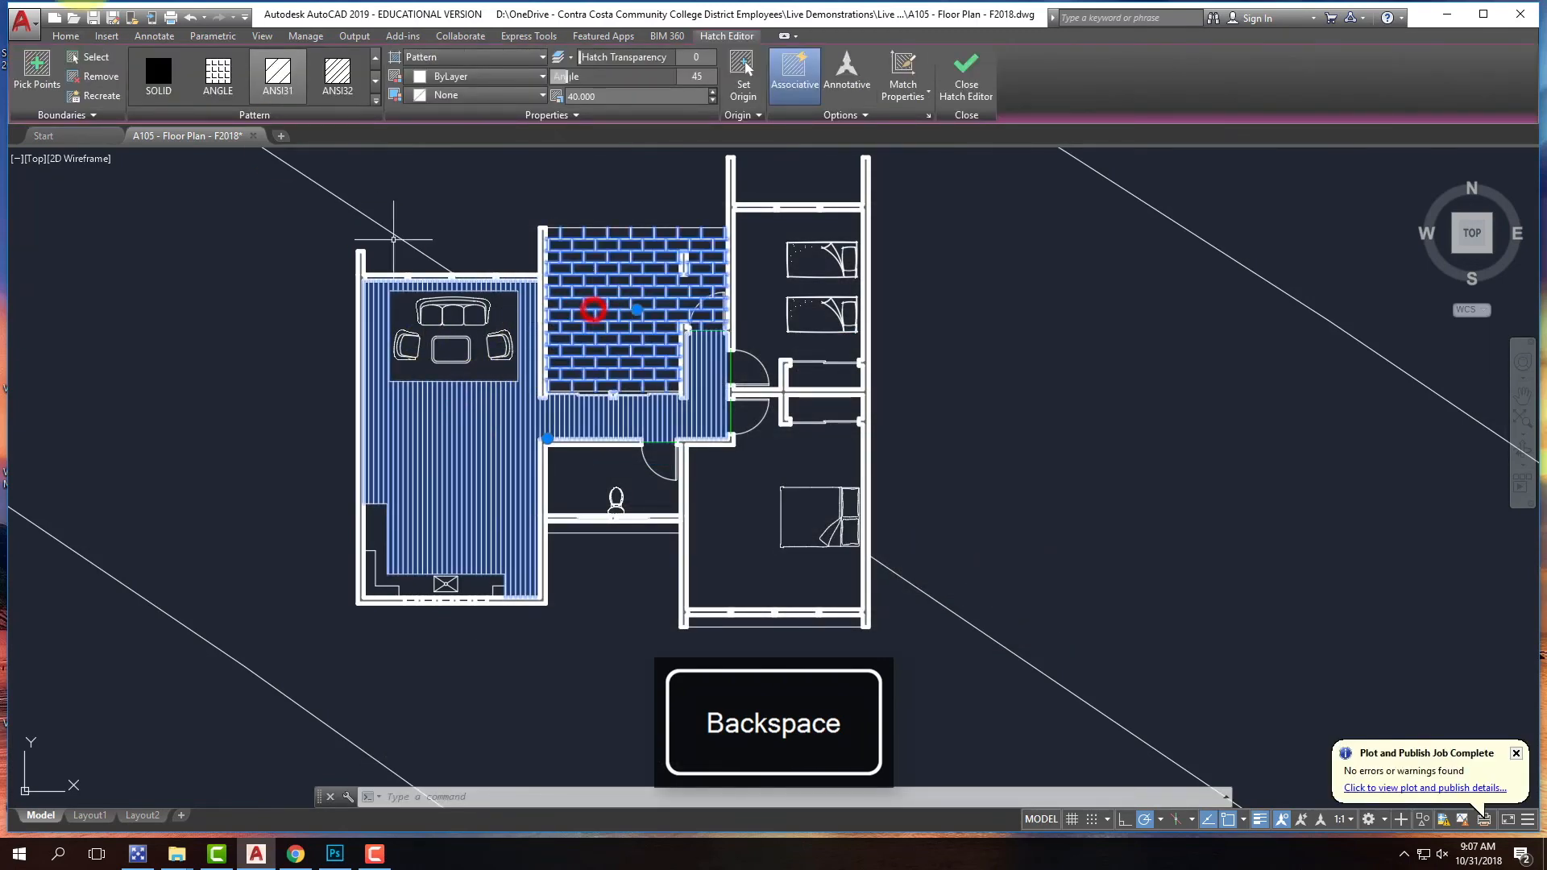
pyautogui.click(70, 40)
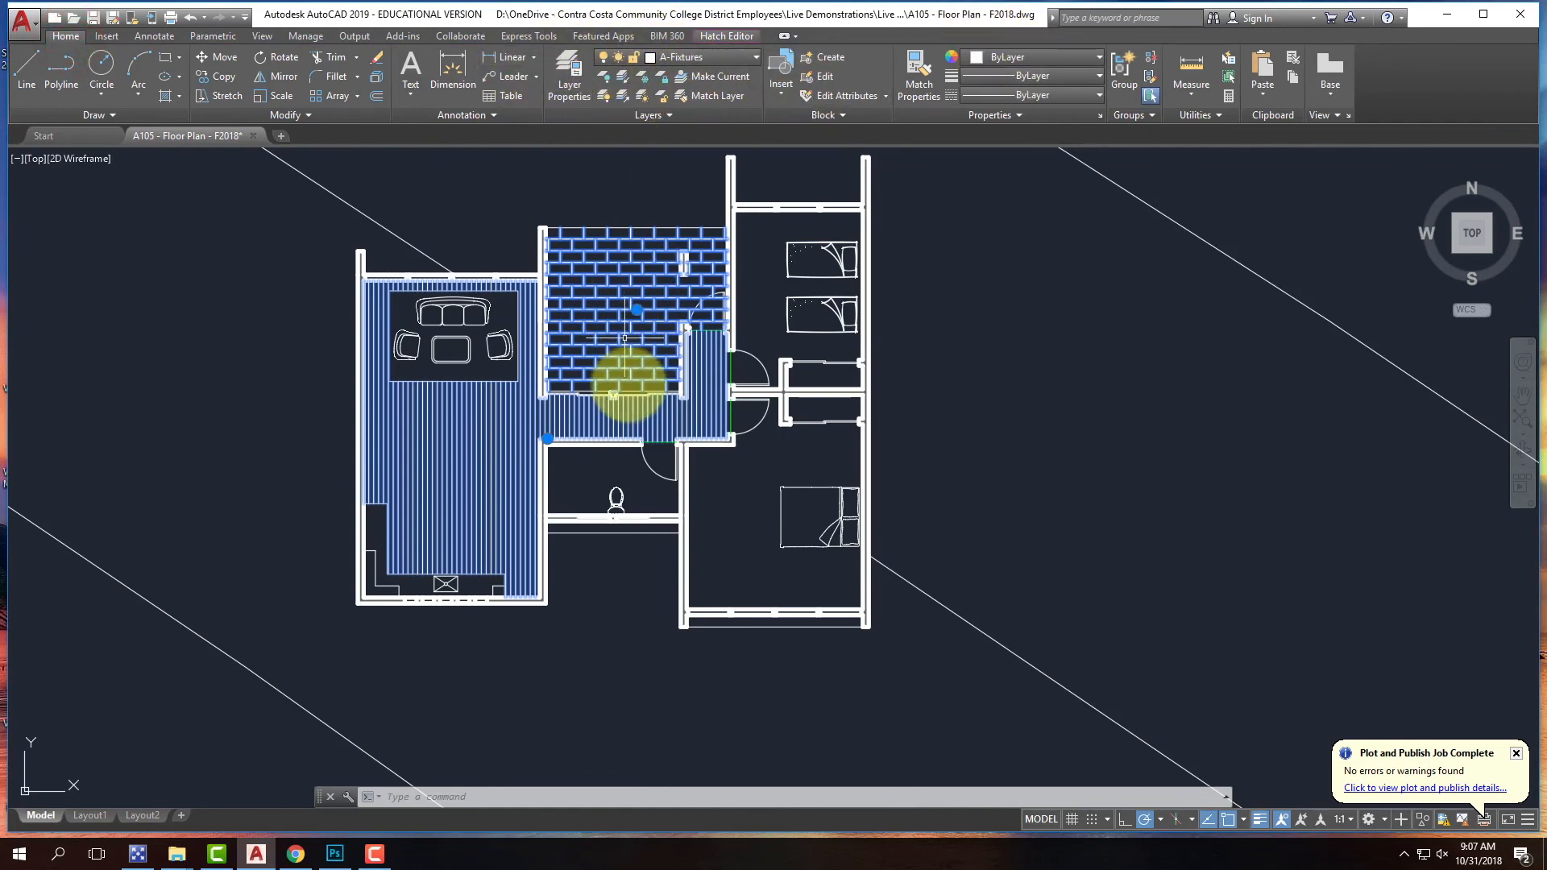
pyautogui.click(1017, 57)
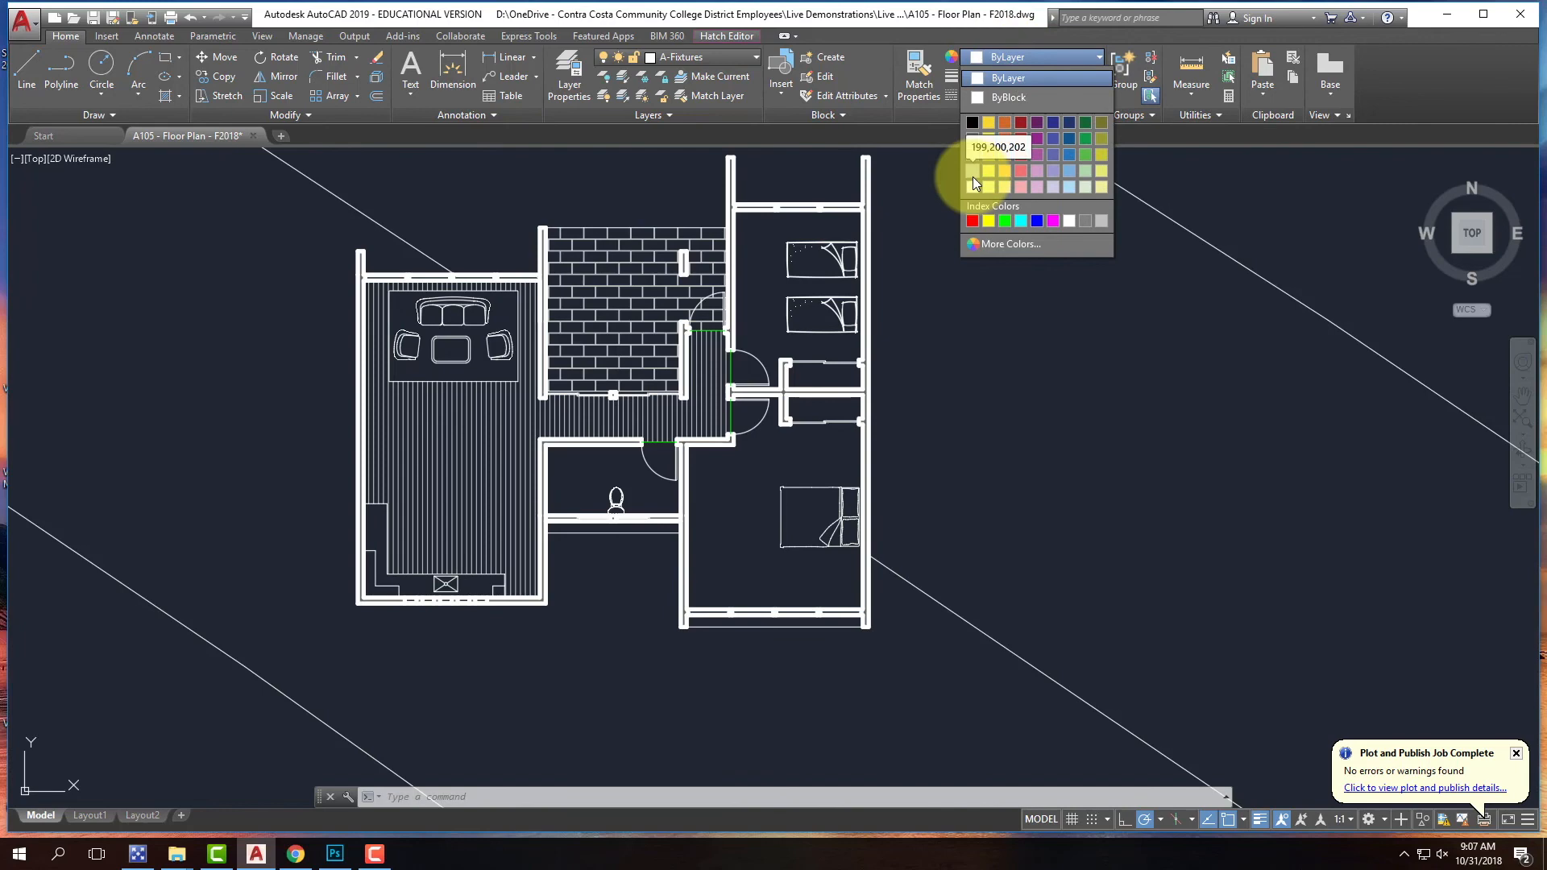
pyautogui.click(996, 241)
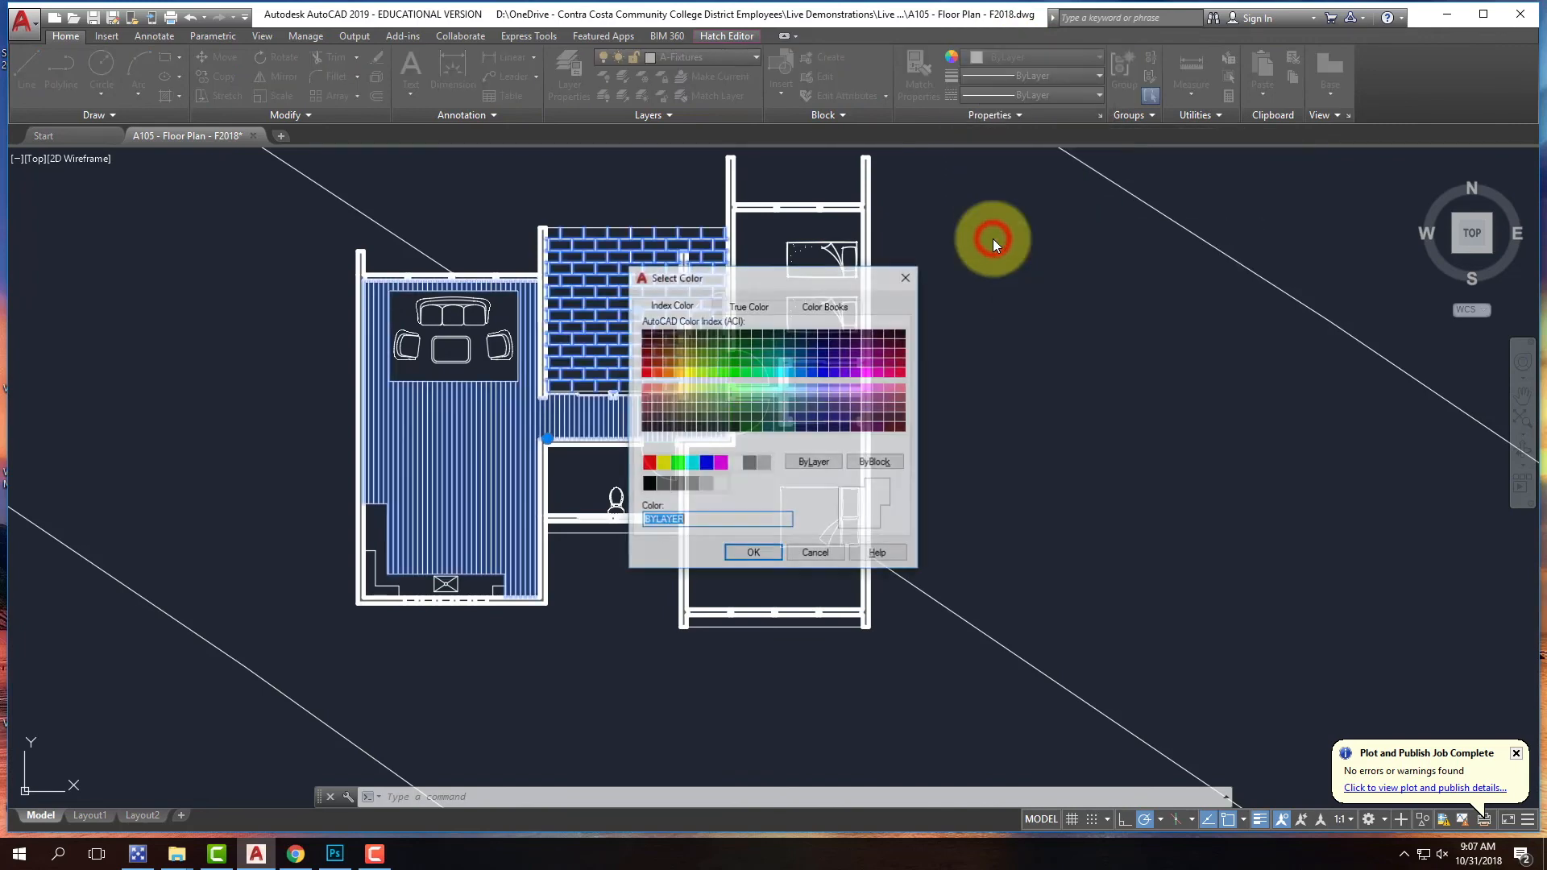
pyautogui.click(691, 485)
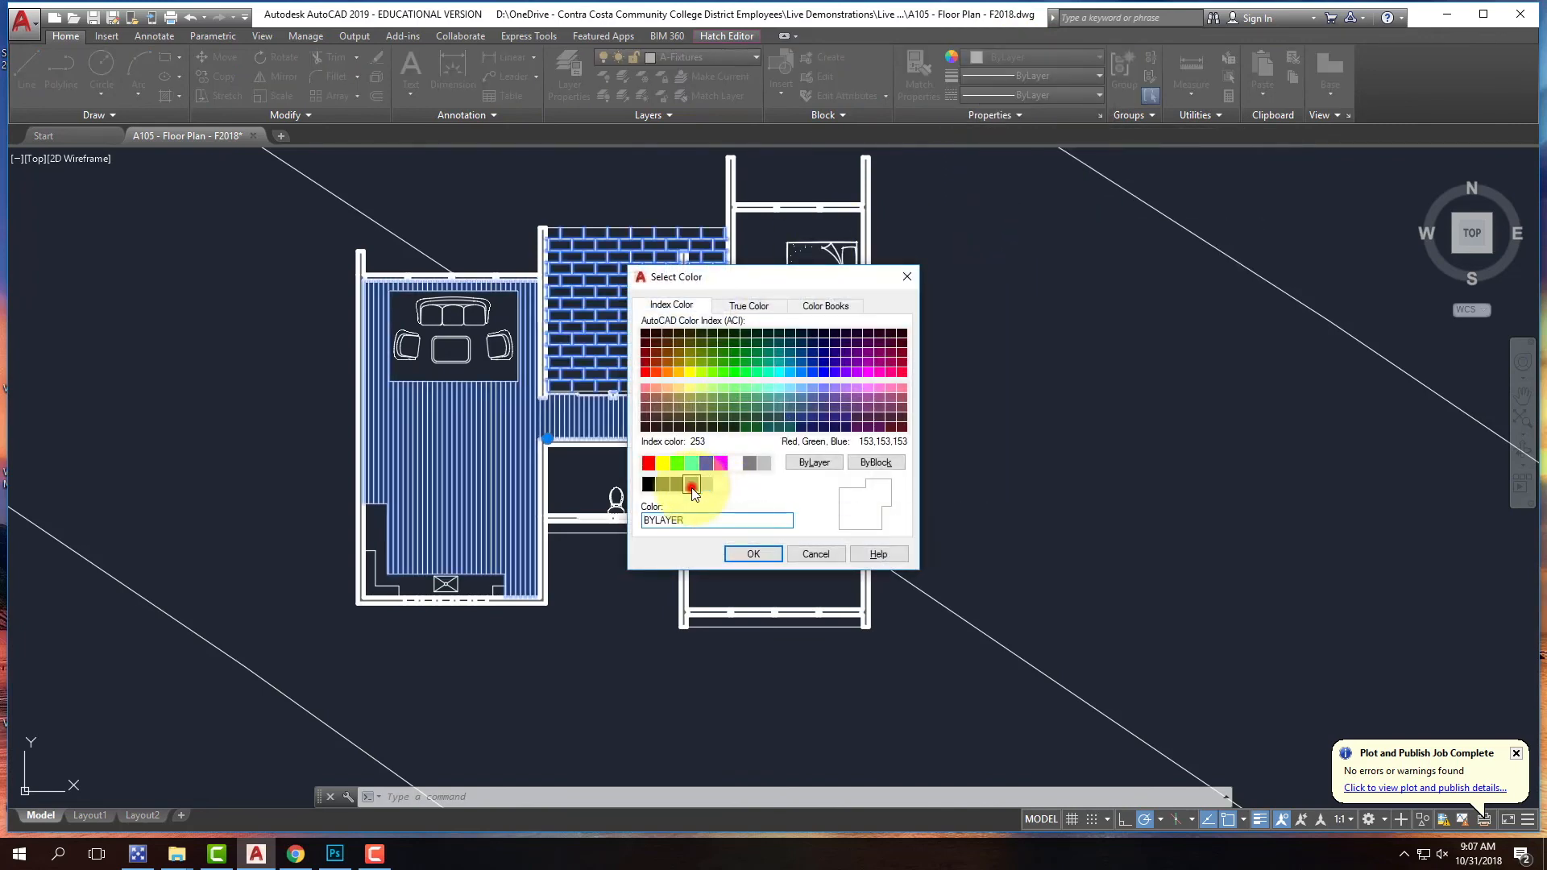
pyautogui.click(754, 554)
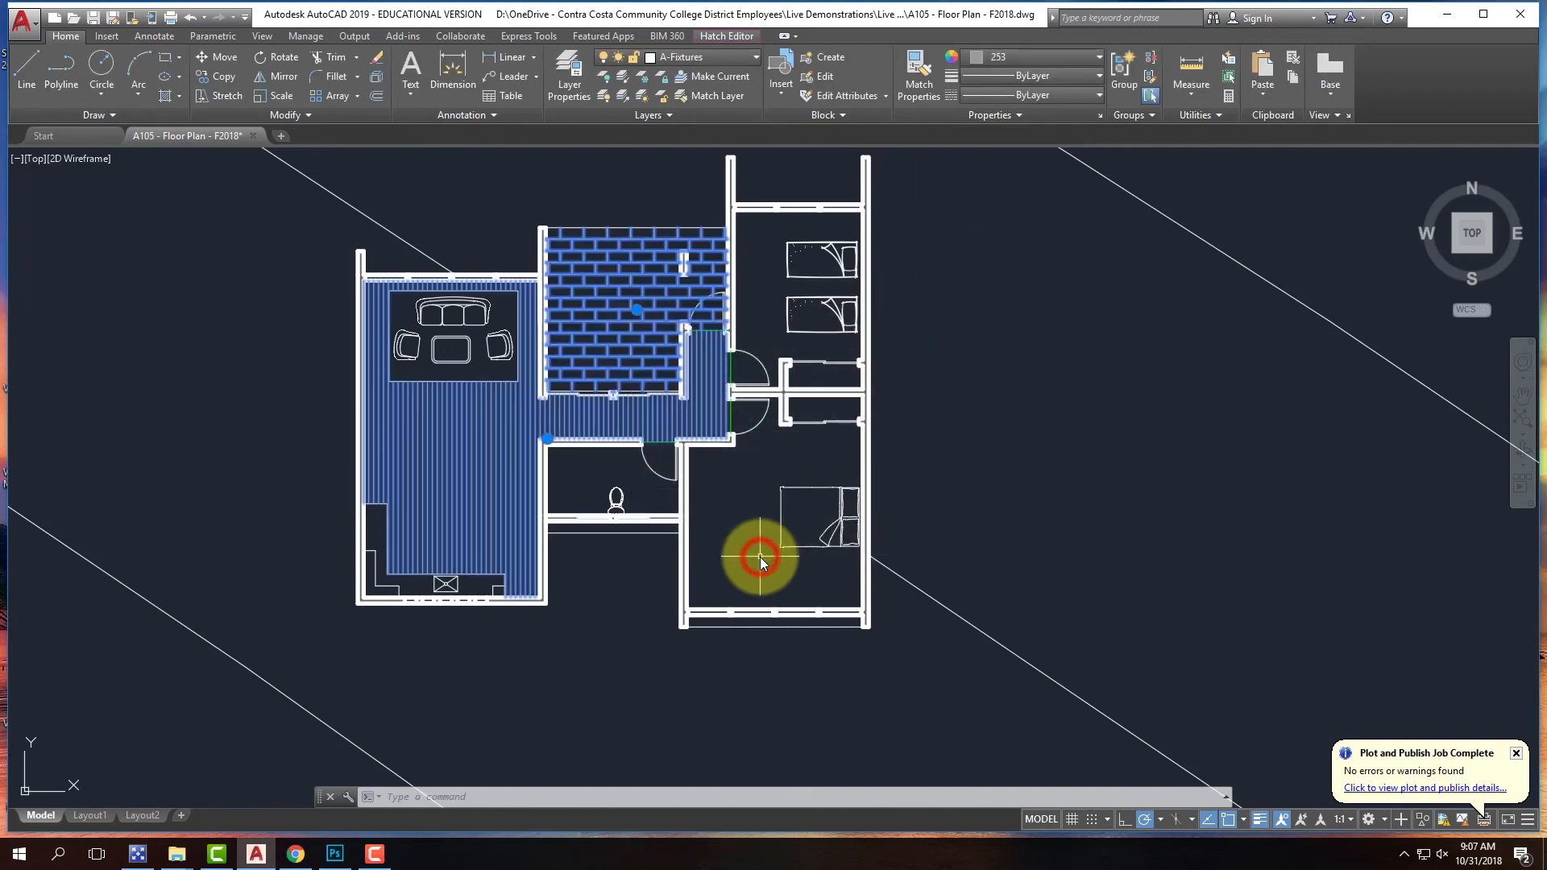
pyautogui.press('Escape')
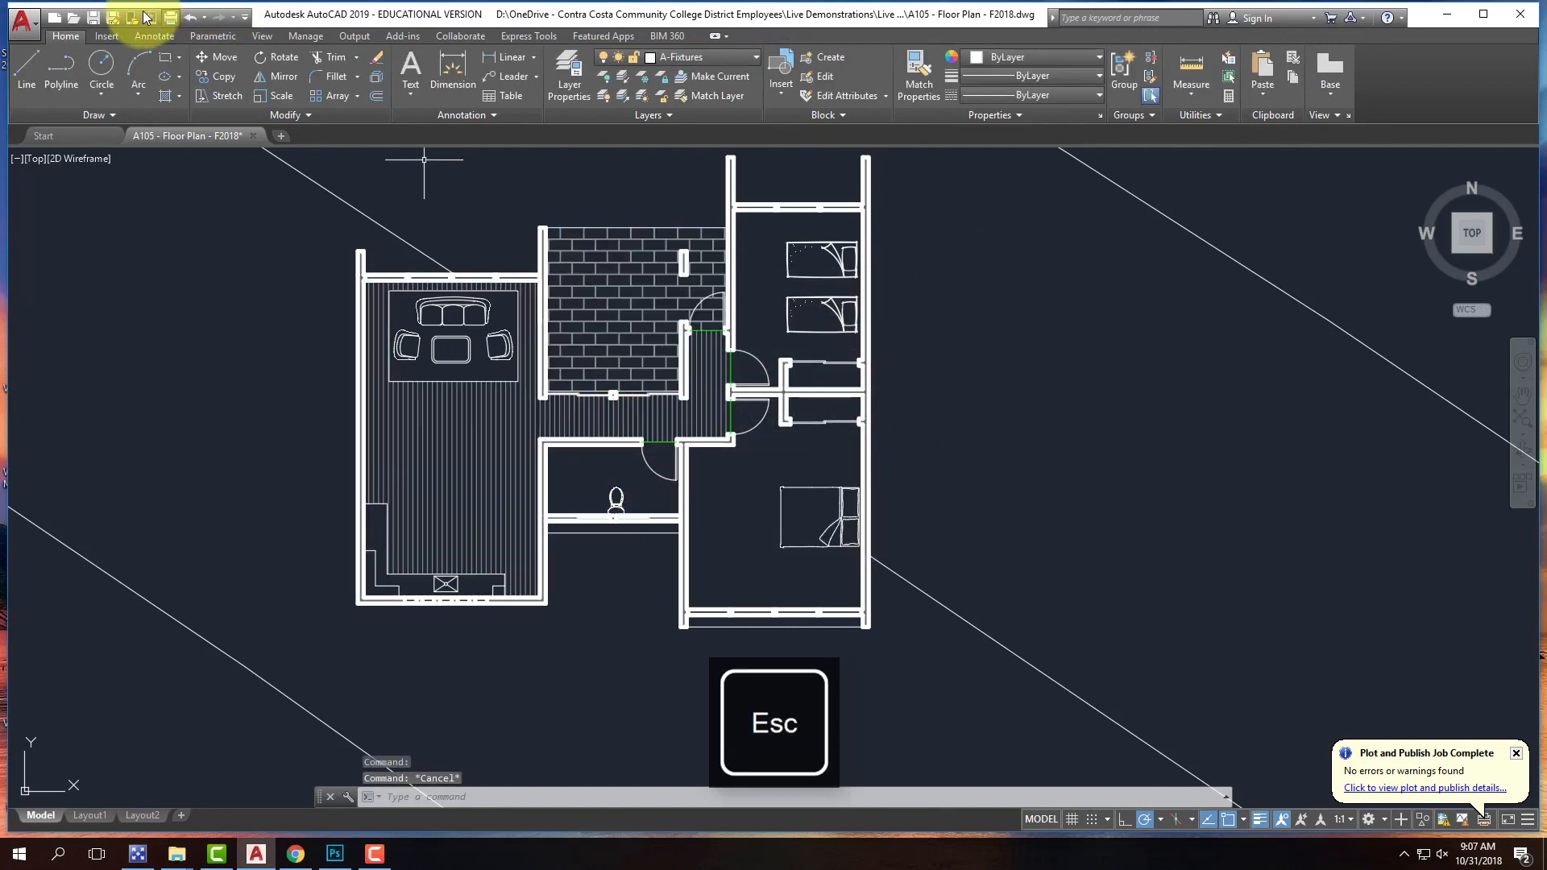
# - Plot the drawing with the previous plot settings to the Desktop JPG file A105 - Floor Plan - F2018-Model-7
pyautogui.click(170, 20)
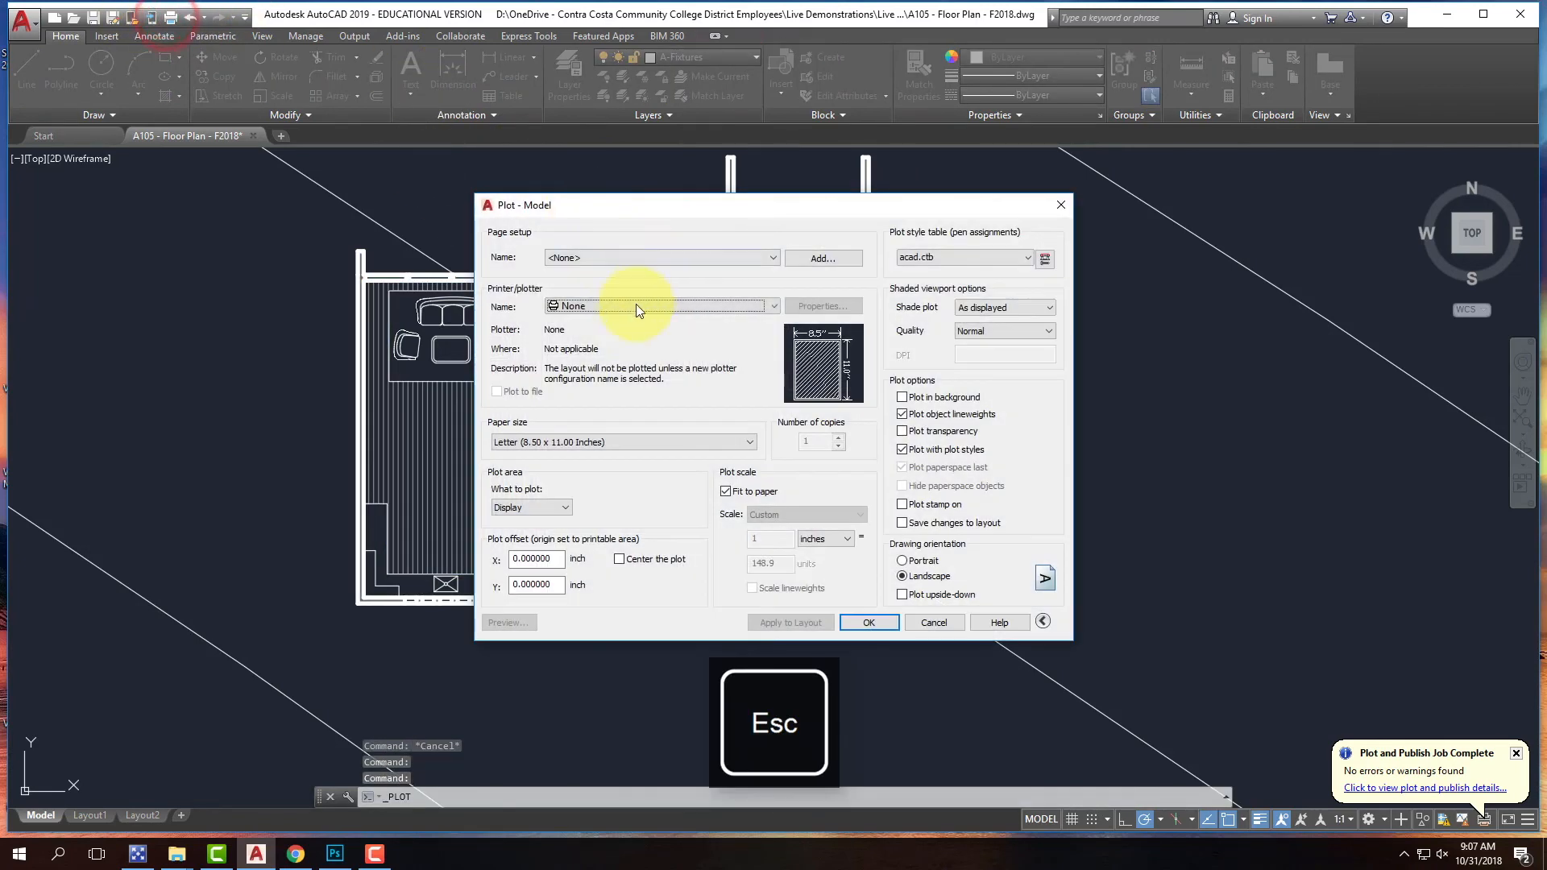
pyautogui.click(629, 254)
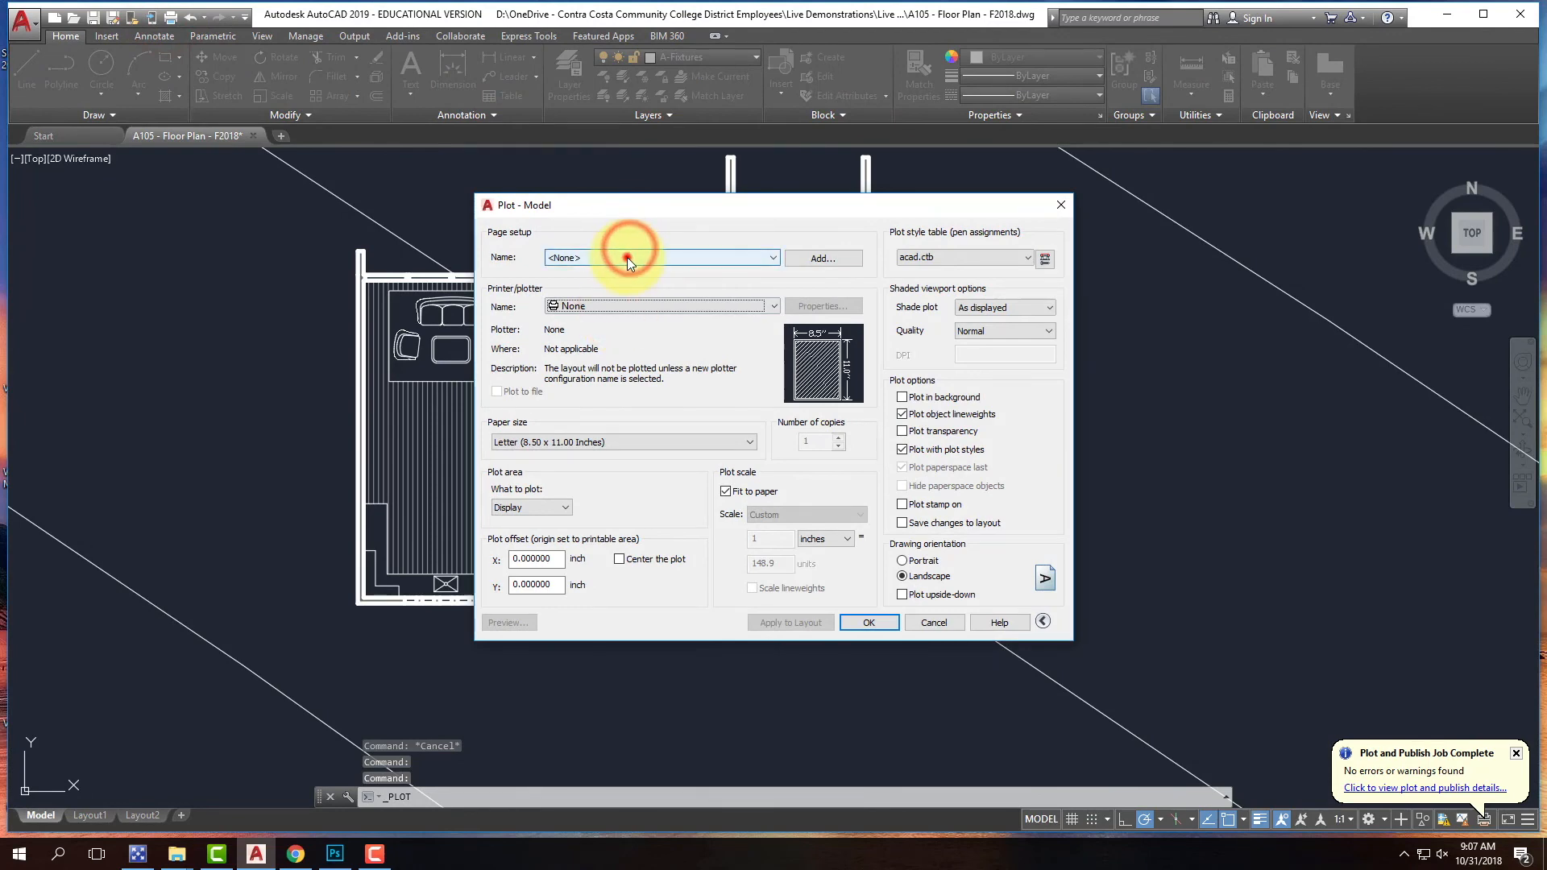
pyautogui.click(622, 282)
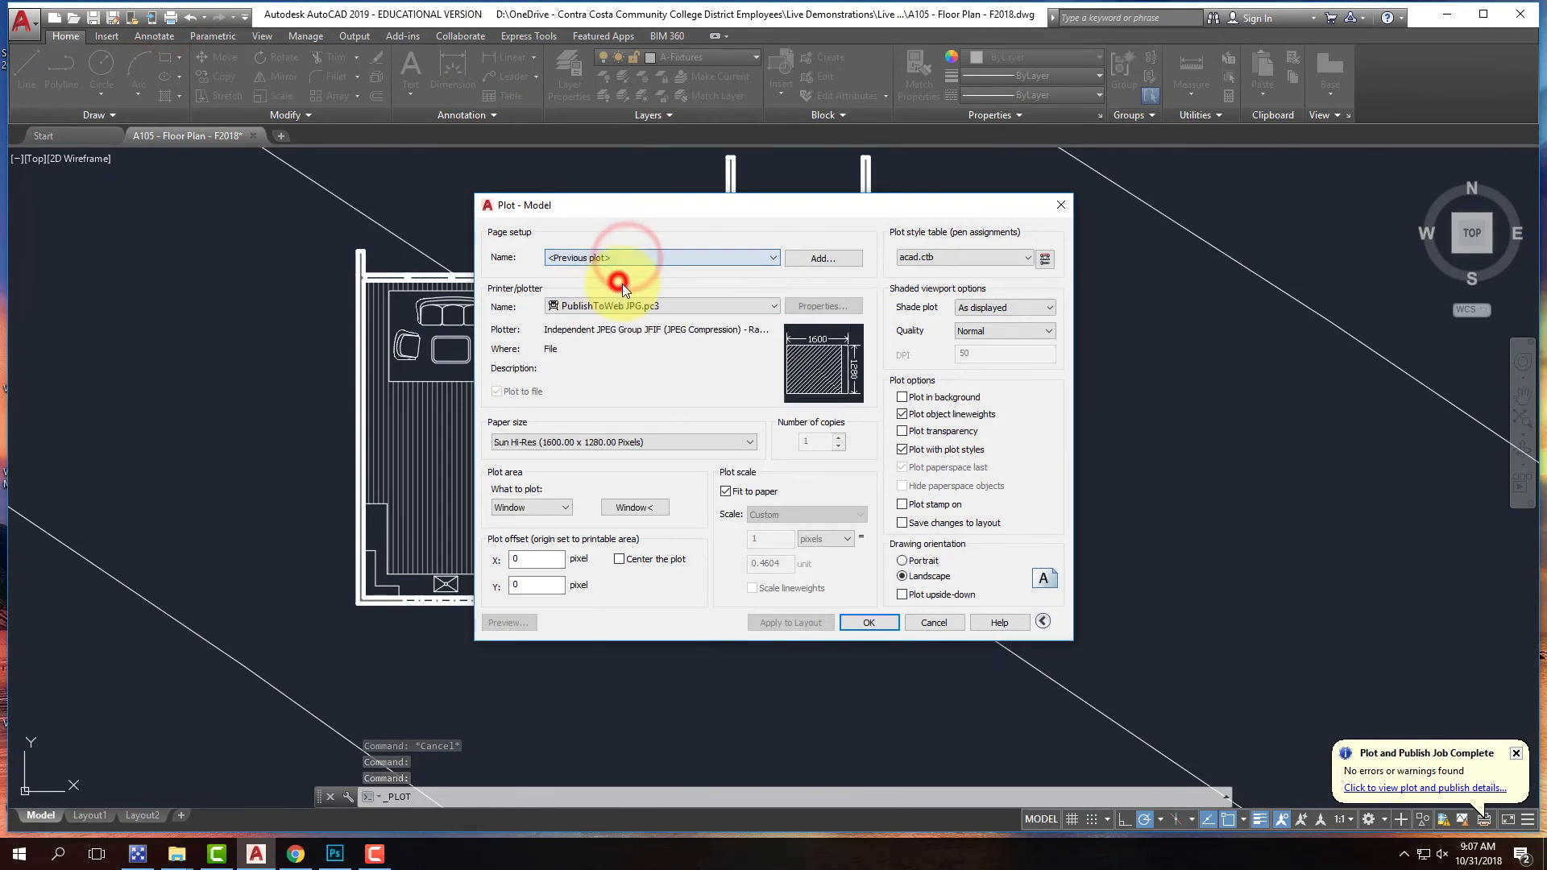
pyautogui.click(870, 623)
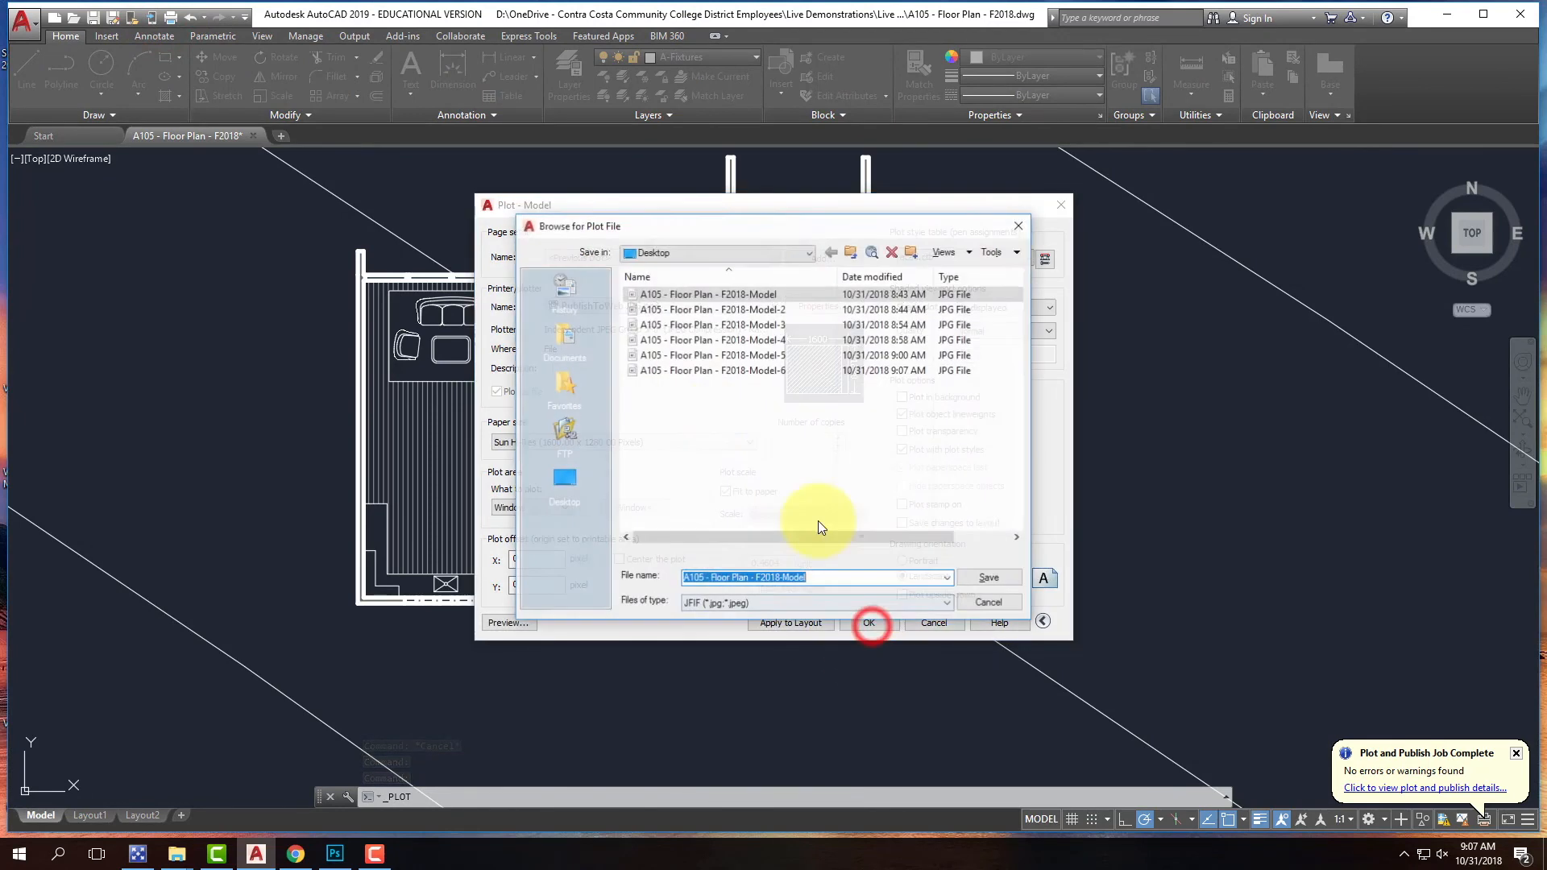
pyautogui.click(718, 372)
pyautogui.click(833, 578)
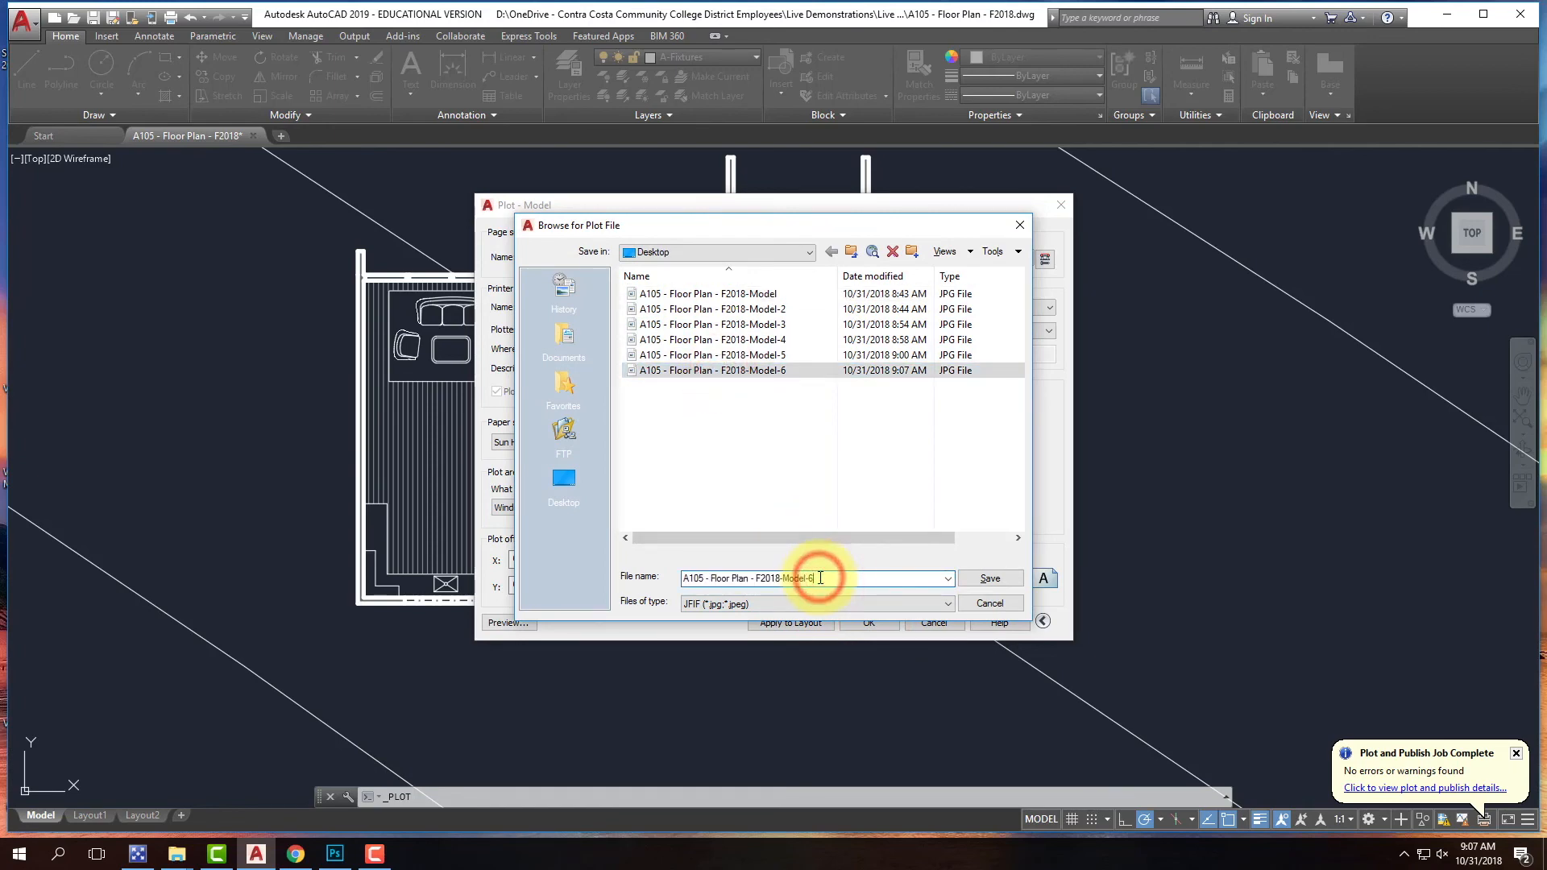
pyautogui.press('BackSpace')
pyautogui.write('7')
pyautogui.click(991, 579)
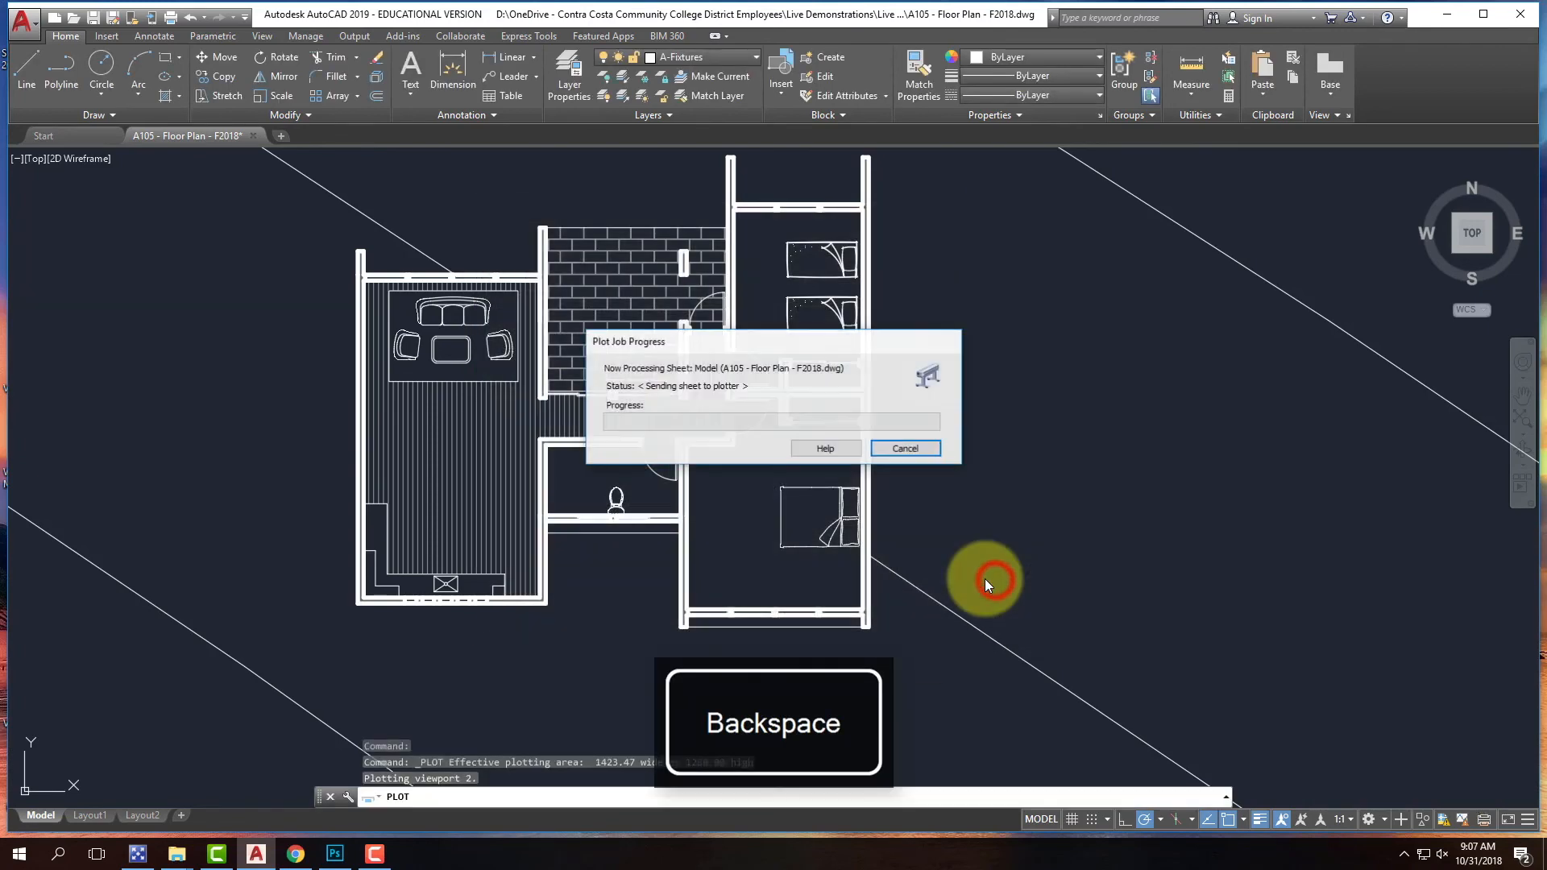
# - Switch to Photoshop and open A105 - Floor Plan - F2018-Model-6 from the Desktop folder as a separate document
pyautogui.click(342, 859)
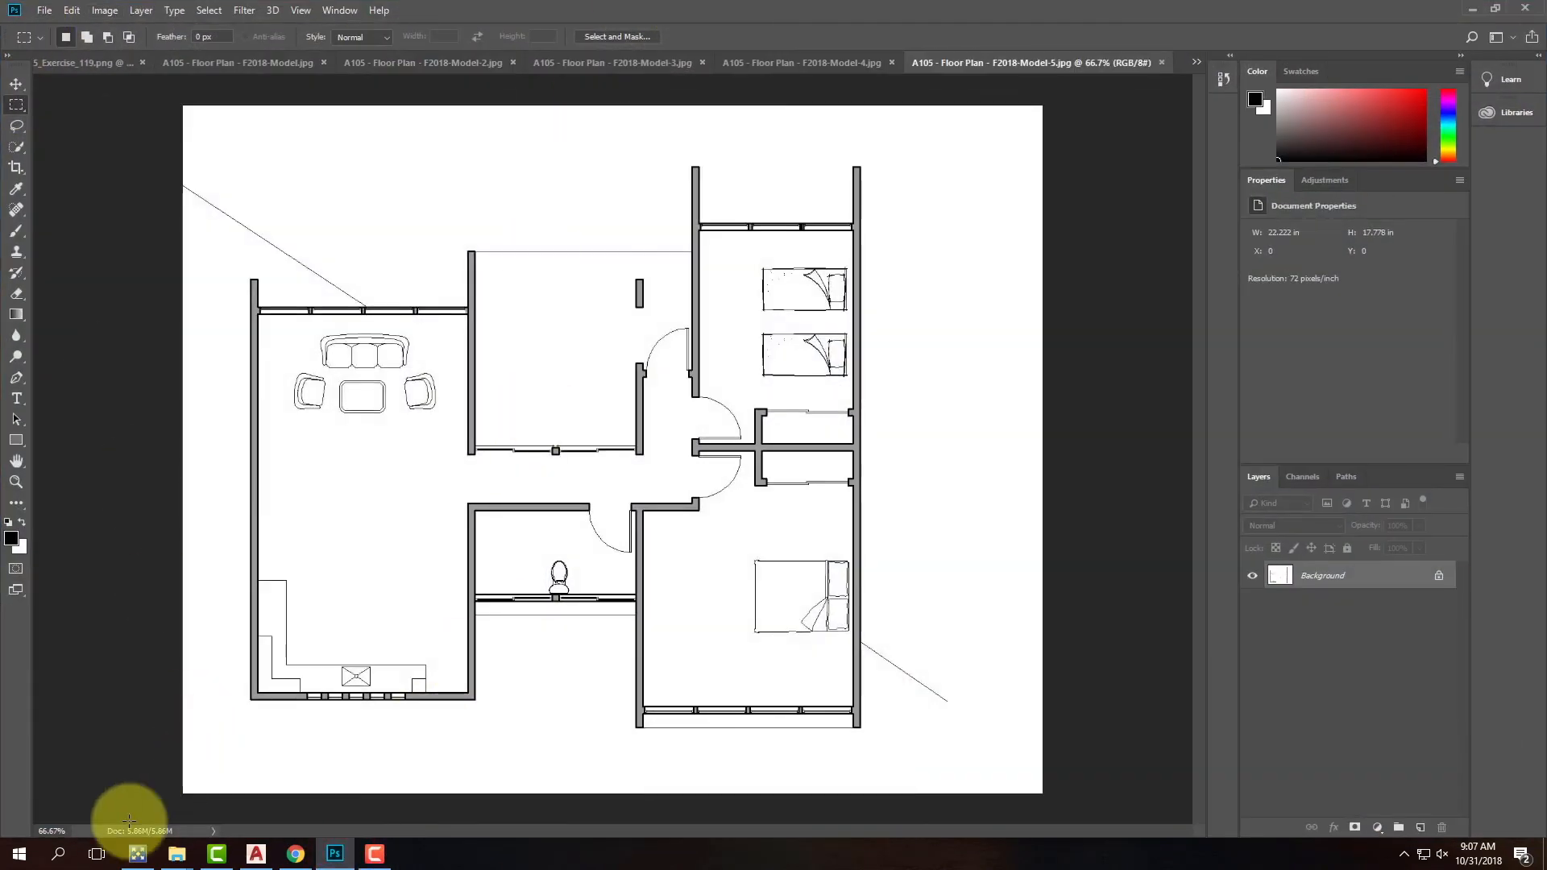
pyautogui.click(176, 854)
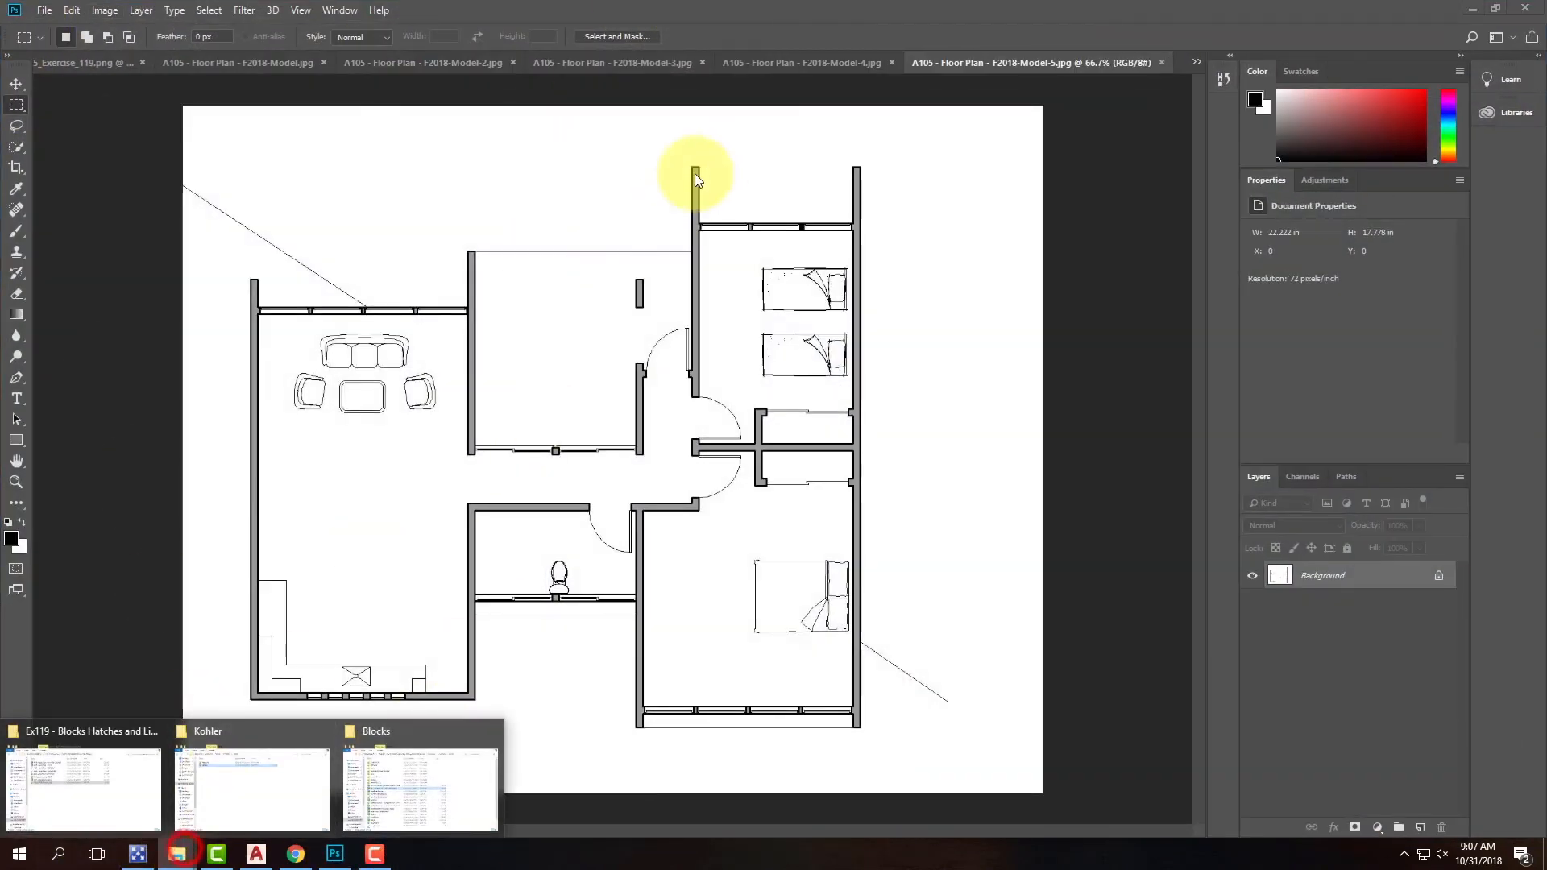
pyautogui.click(396, 788)
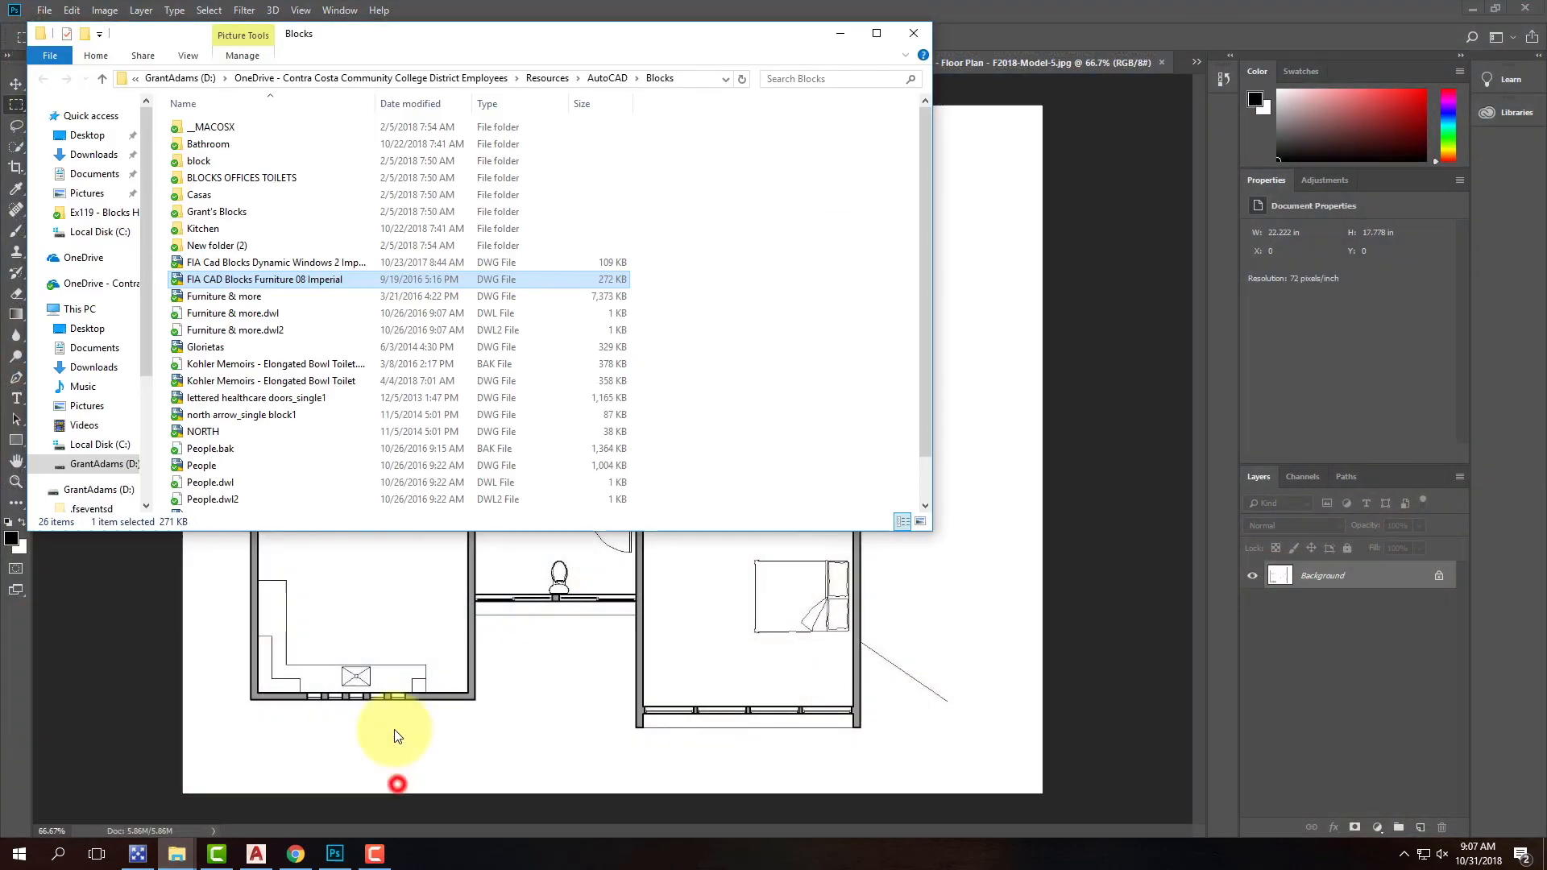
pyautogui.click(913, 34)
pyautogui.click(177, 854)
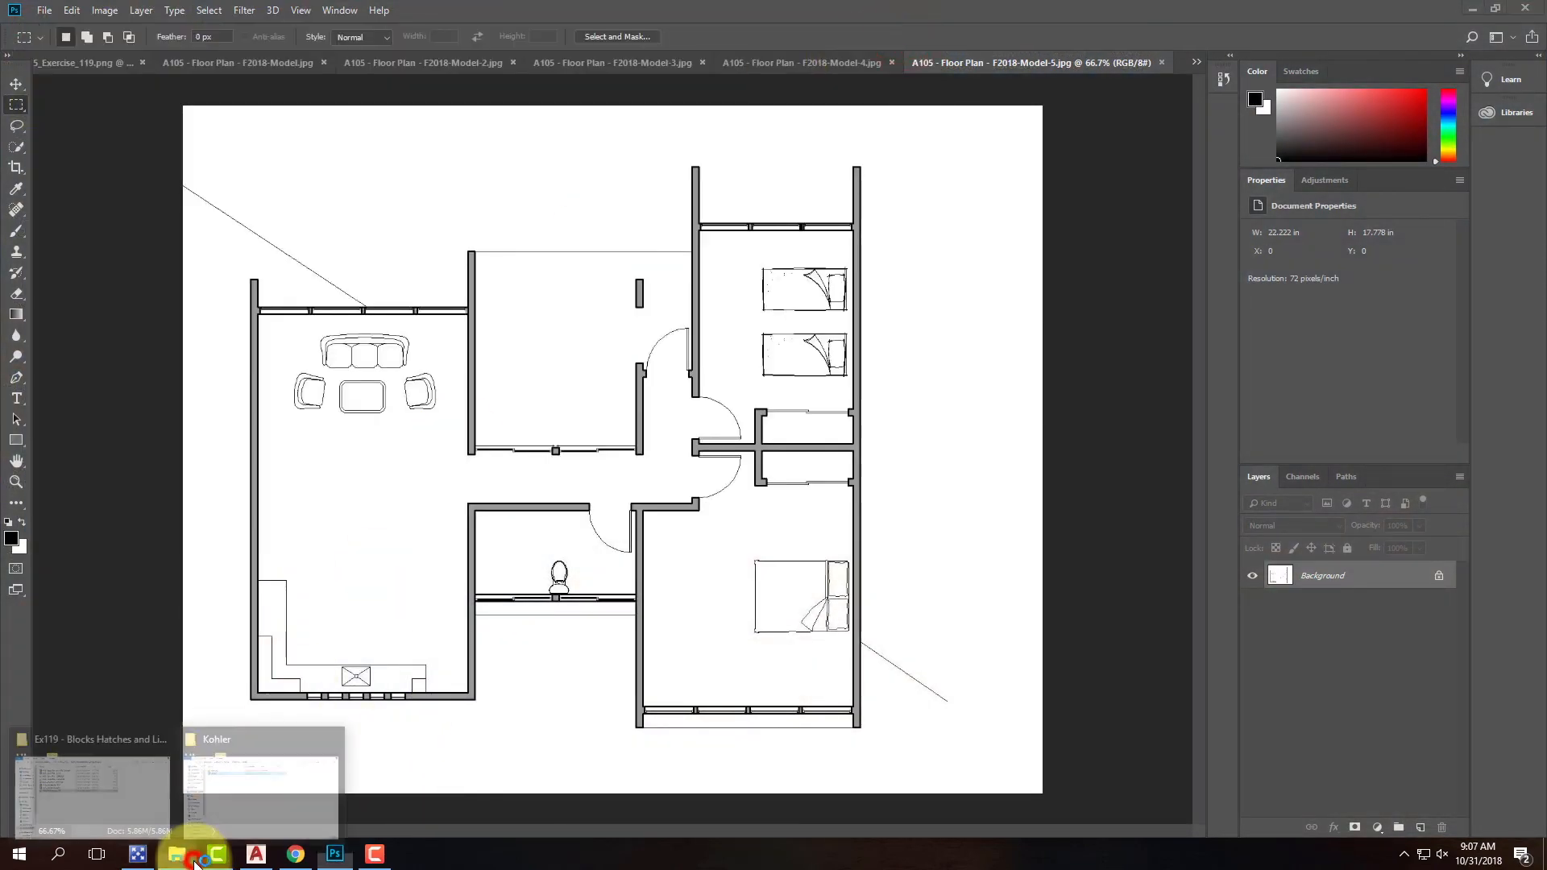
pyautogui.click(142, 781)
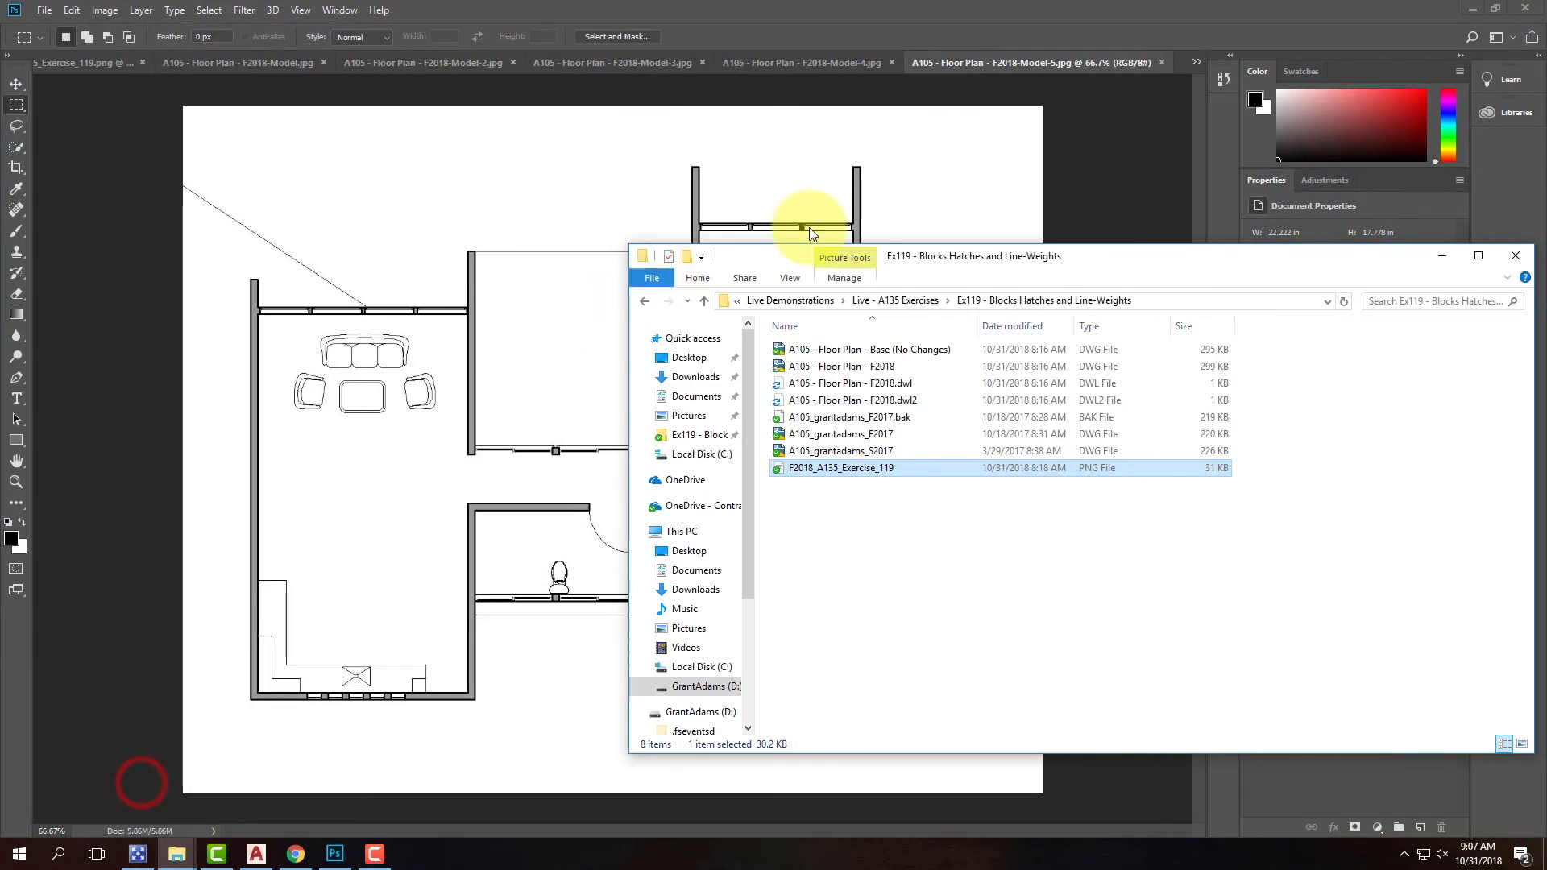
pyautogui.click(698, 362)
pyautogui.click(856, 435)
pyautogui.moveTo(856, 435); pyautogui.dragTo(1178, 66)
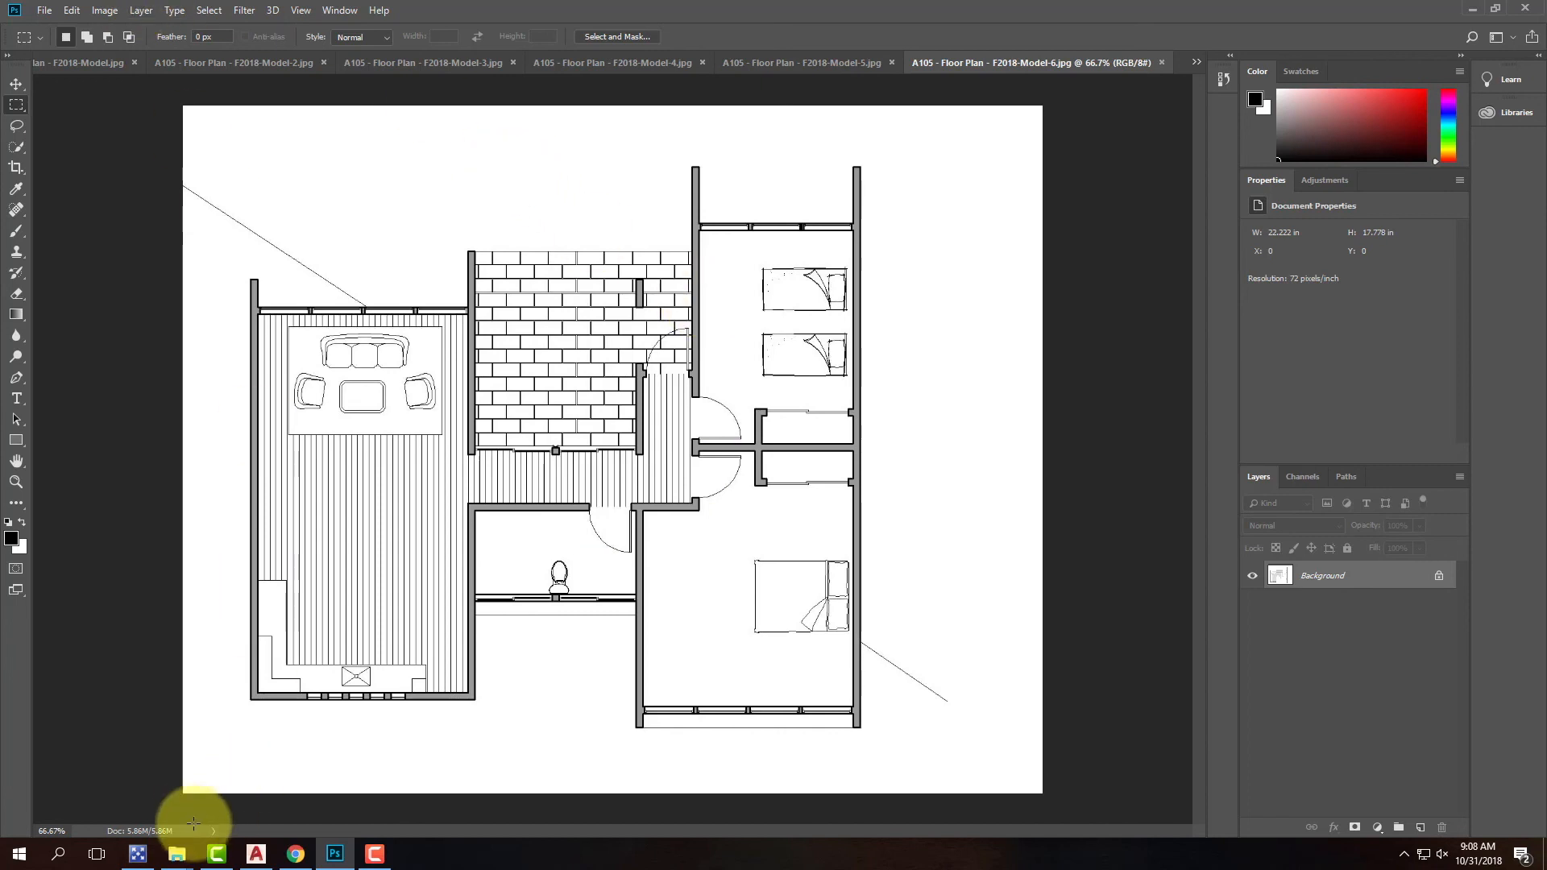
# - Open the Desktop plot A105 - Floor Plan - F2018-Model-7 as another separate document in Photoshop
pyautogui.moveTo(177, 854)
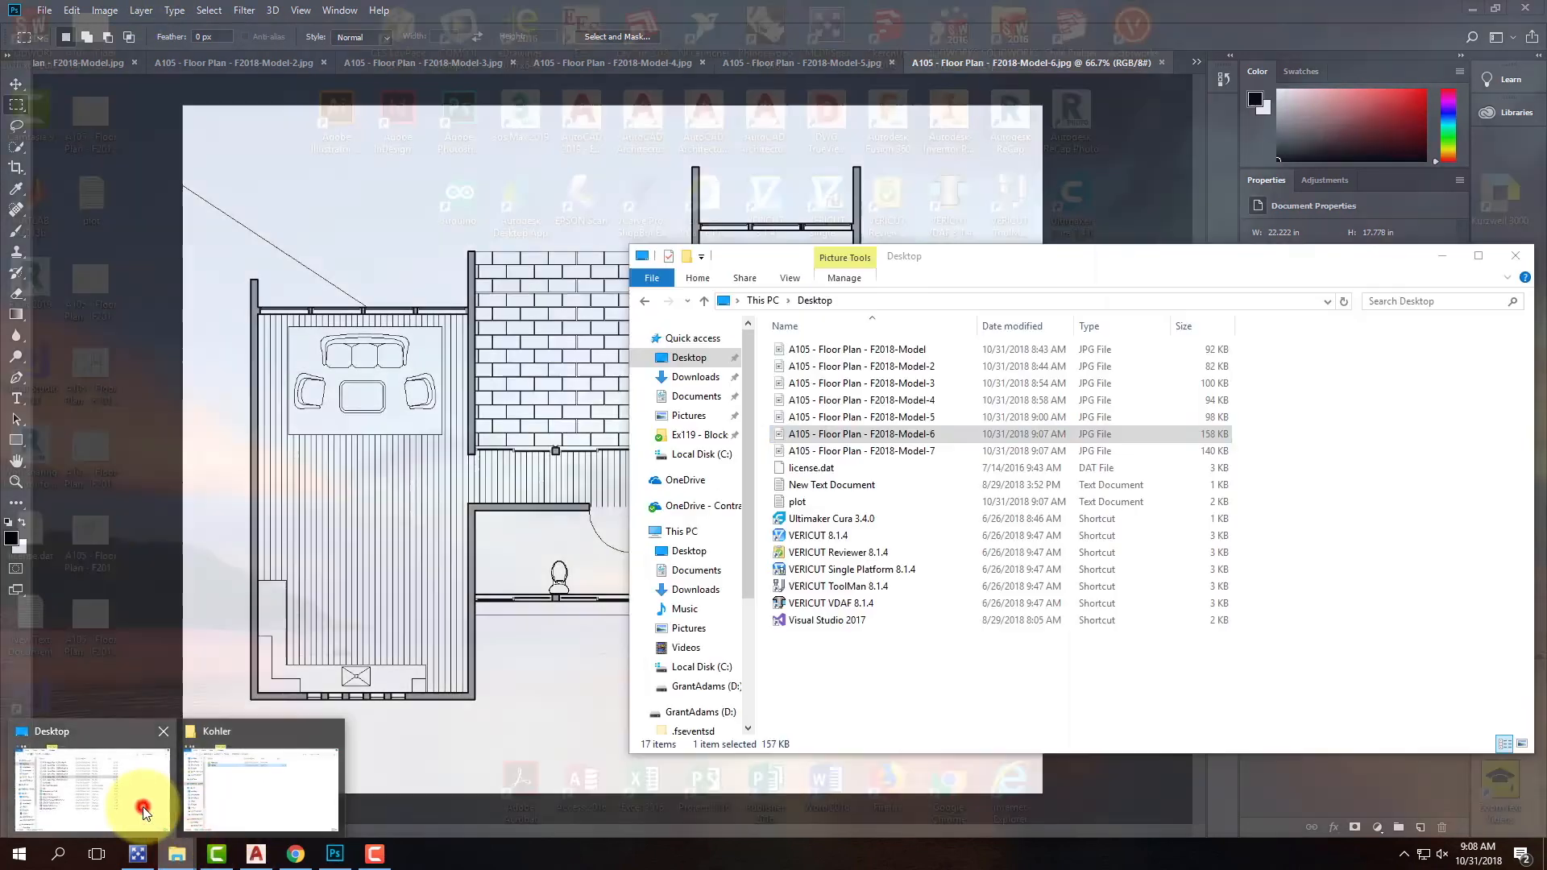
pyautogui.click(144, 810)
pyautogui.moveTo(885, 450); pyautogui.dragTo(1184, 73)
pyautogui.moveTo(1178, 64); pyautogui.dragTo(1178, 67)
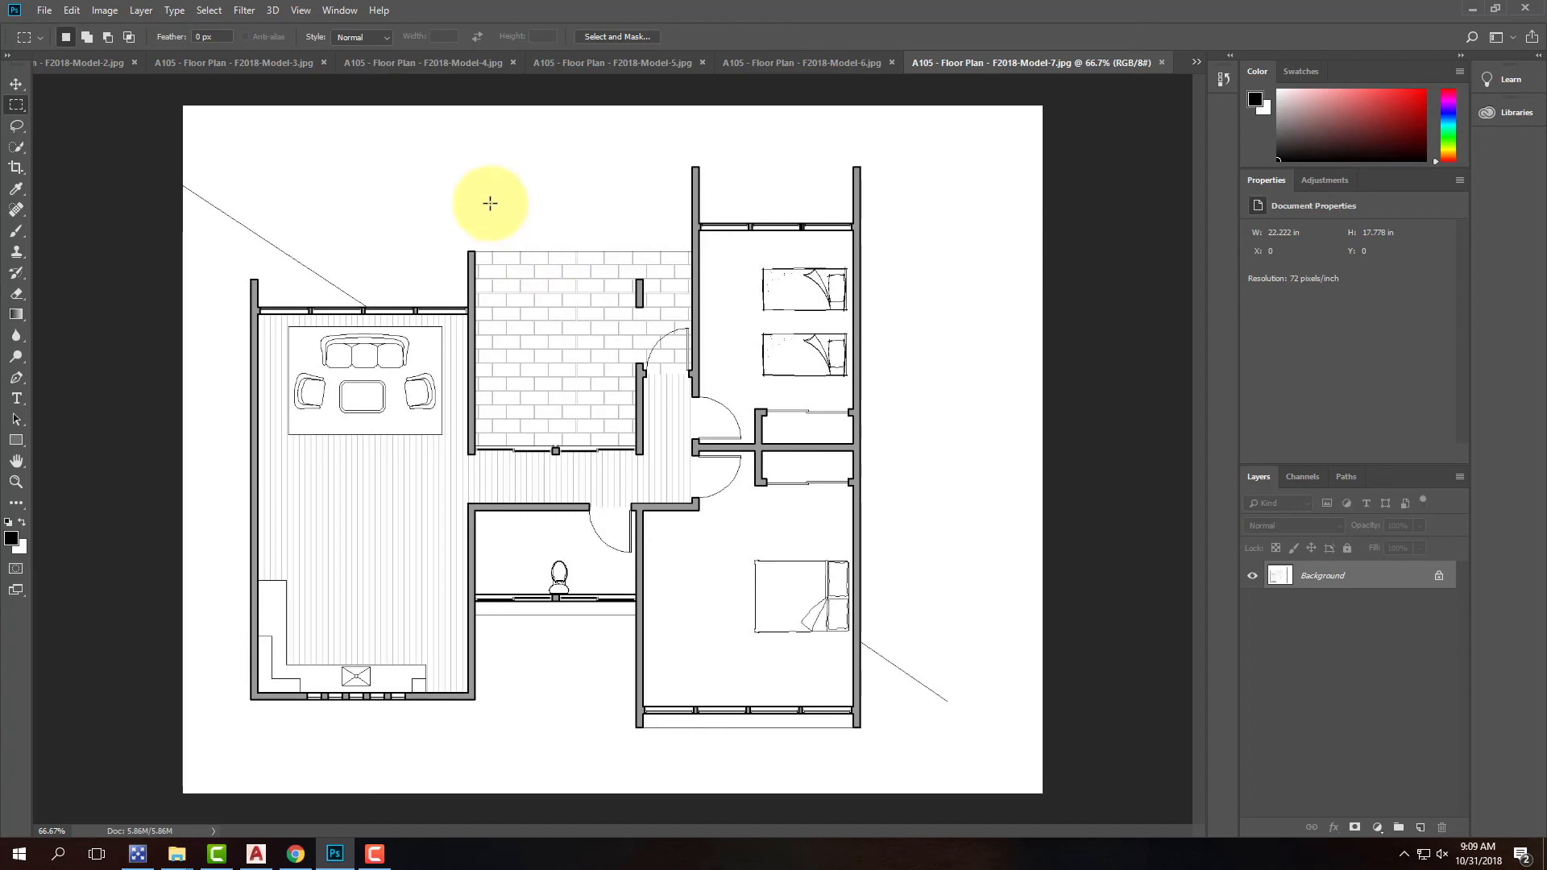
pyautogui.click(374, 852)
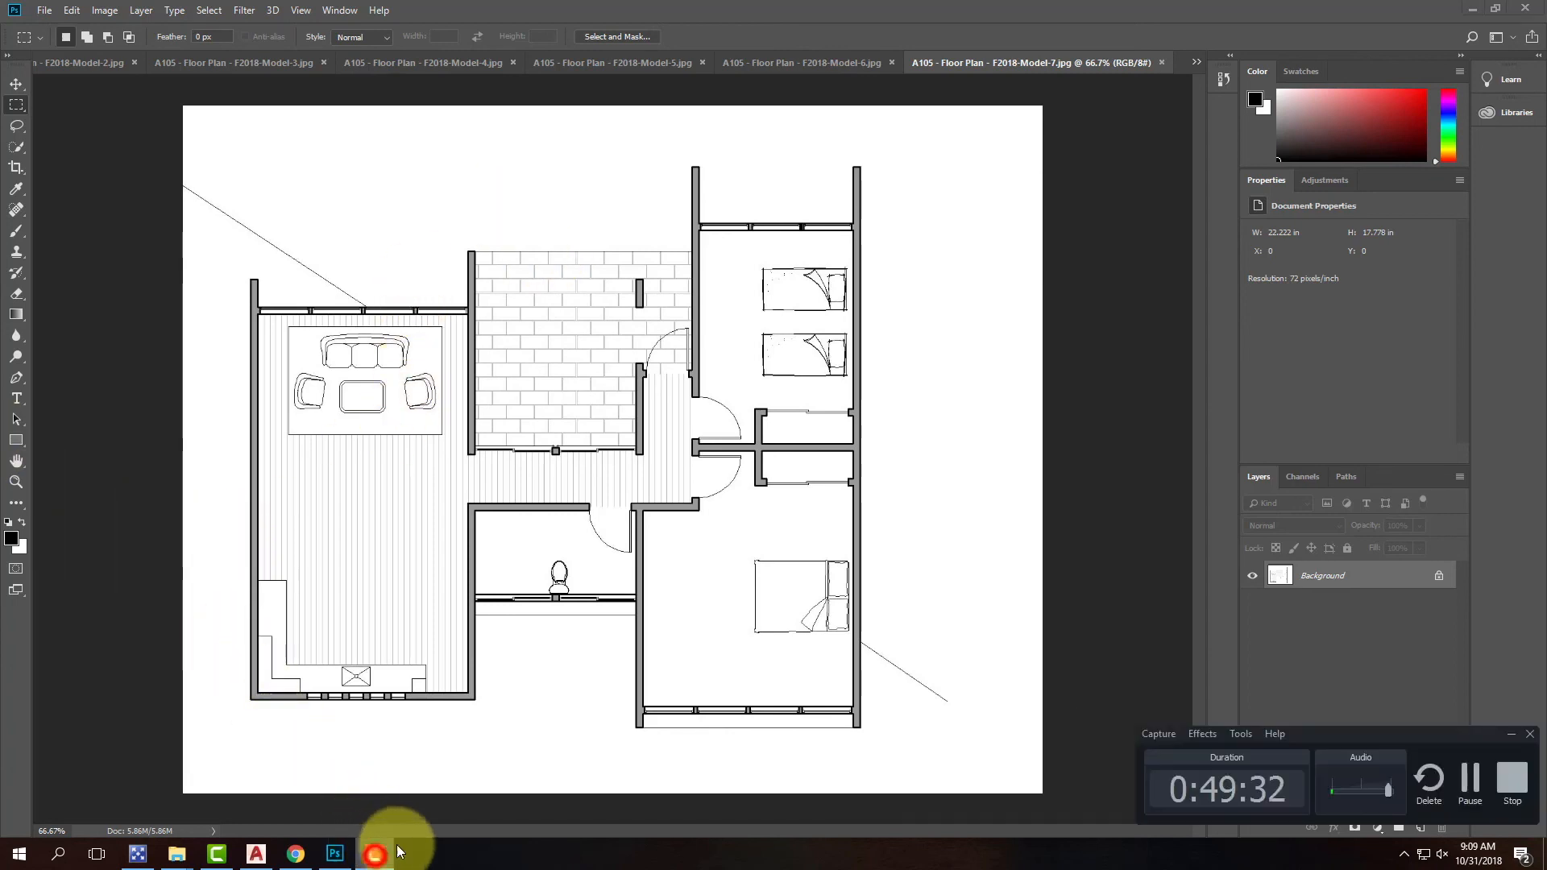